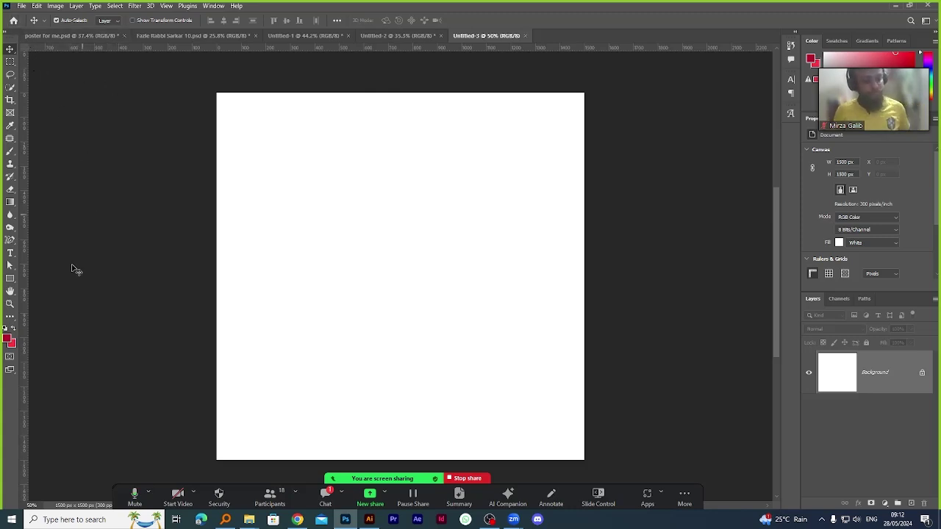
Add a new layer and draw a dark red rectangle of about 1516 × 1518 px covering the whole canvas.
left_click(910, 505)
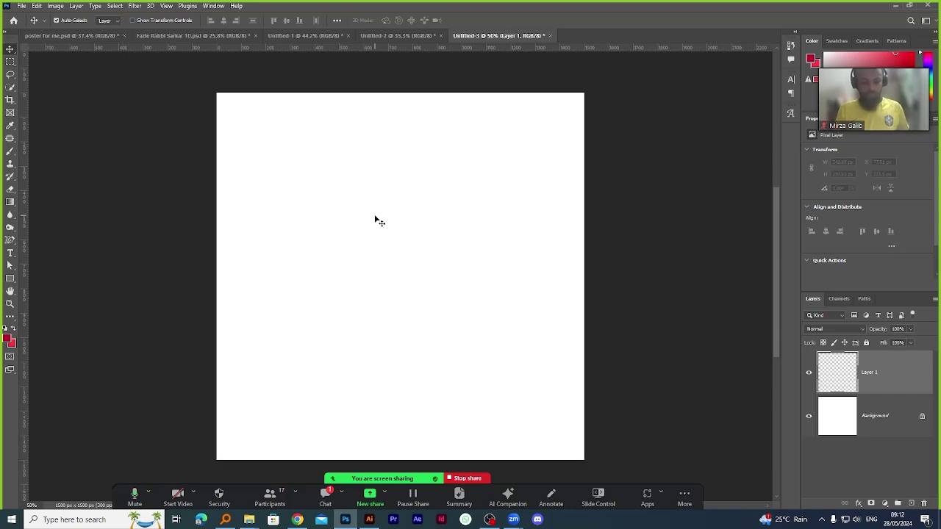
left_click(9, 278)
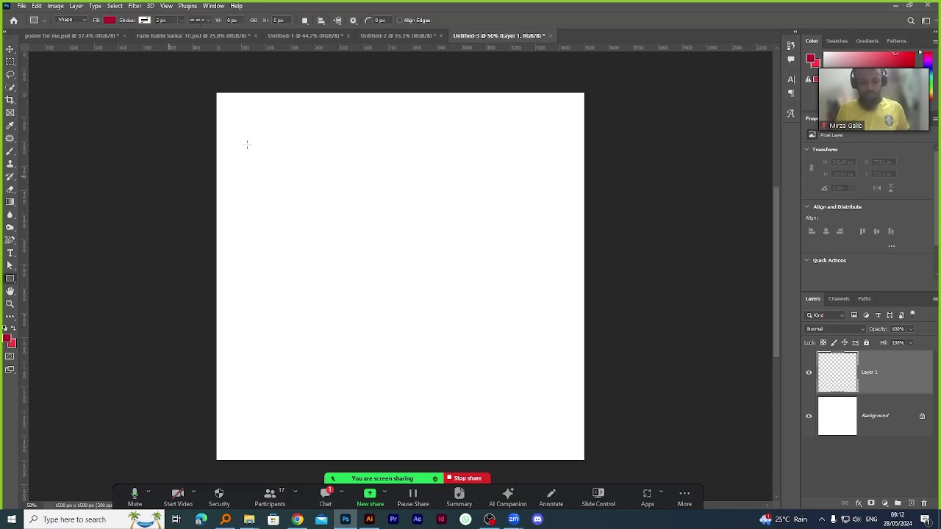
left_click_drag(216, 90, 586, 462)
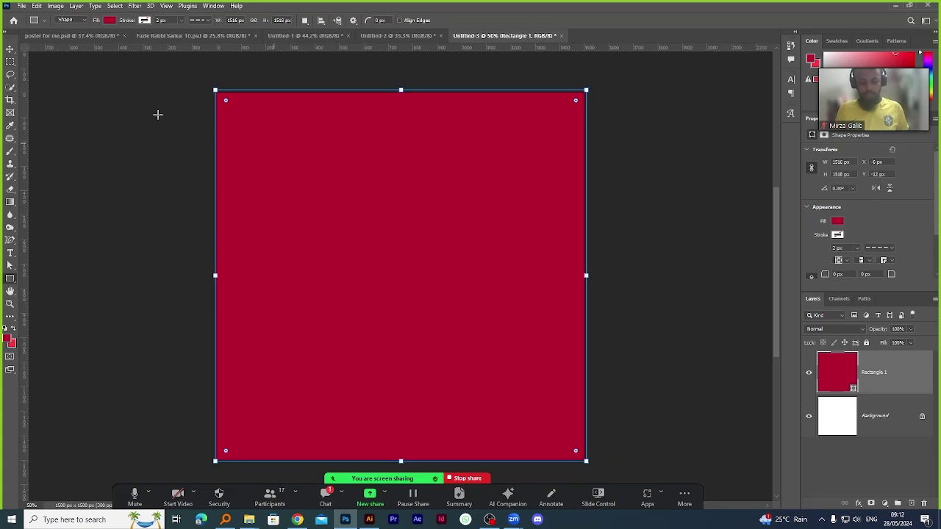
left_click(9, 49)
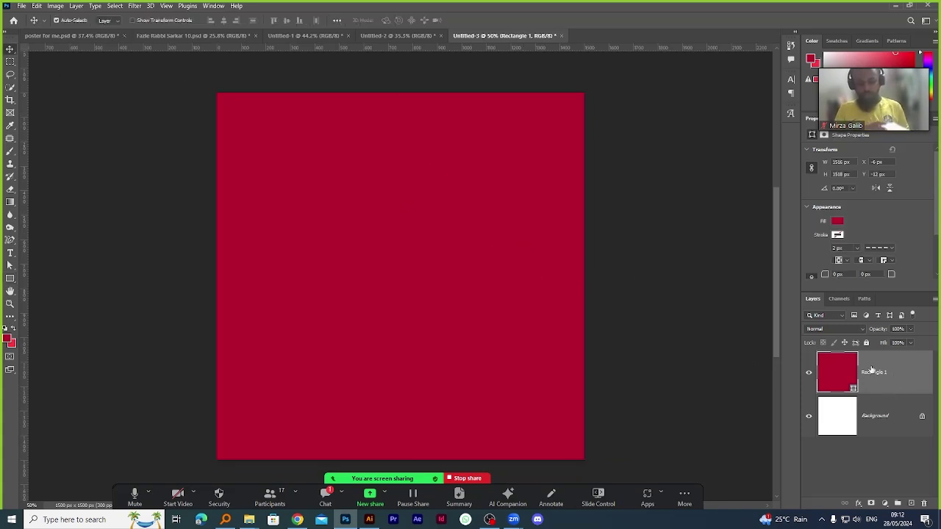
Apply a Gradient Overlay to the rectangle layer using the linear dark-red to bright-red gradient.
right_click(897, 367)
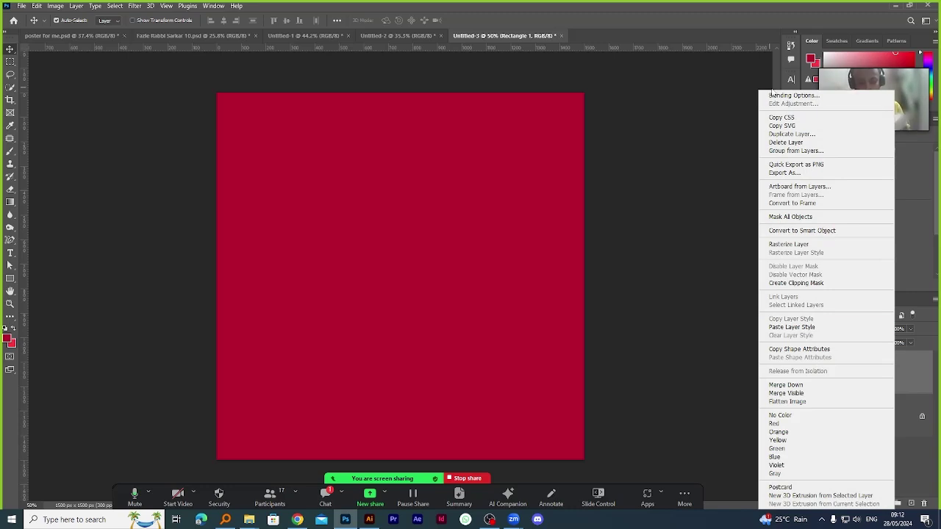
left_click(791, 96)
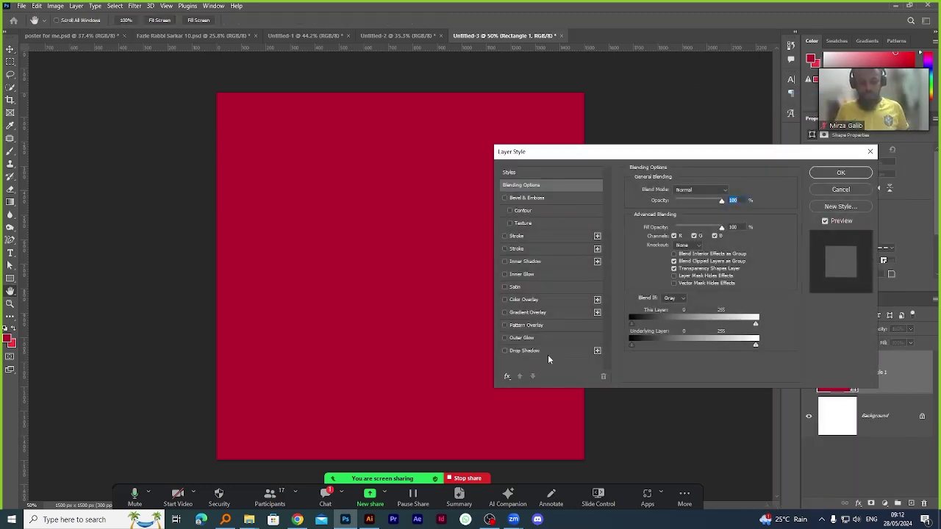
left_click(544, 313)
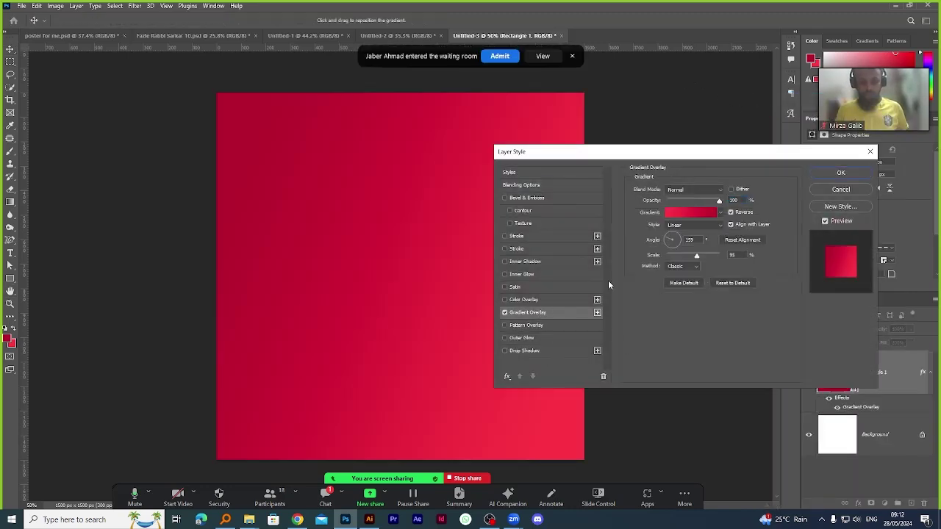
left_click(842, 174)
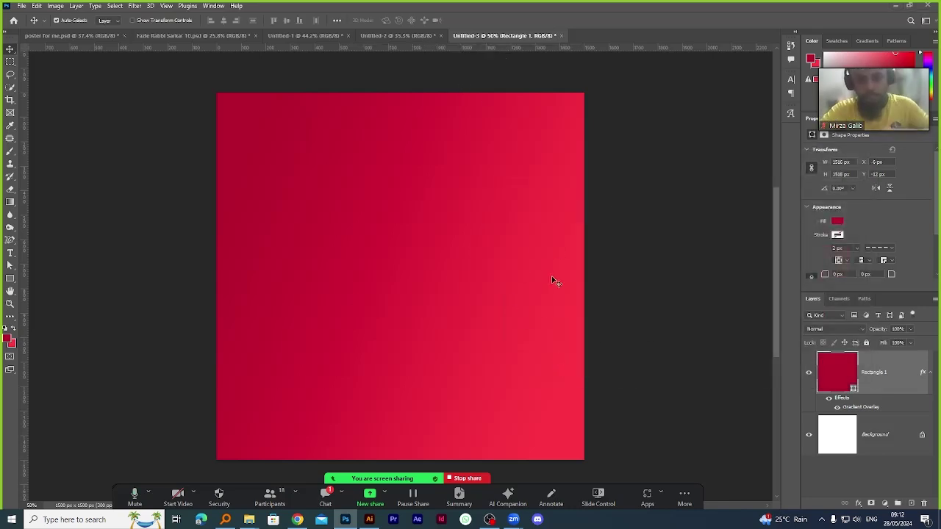
Lock the rectangle layer and add the white text "PIZZA" in the upper left area of the canvas.
left_click(14, 255)
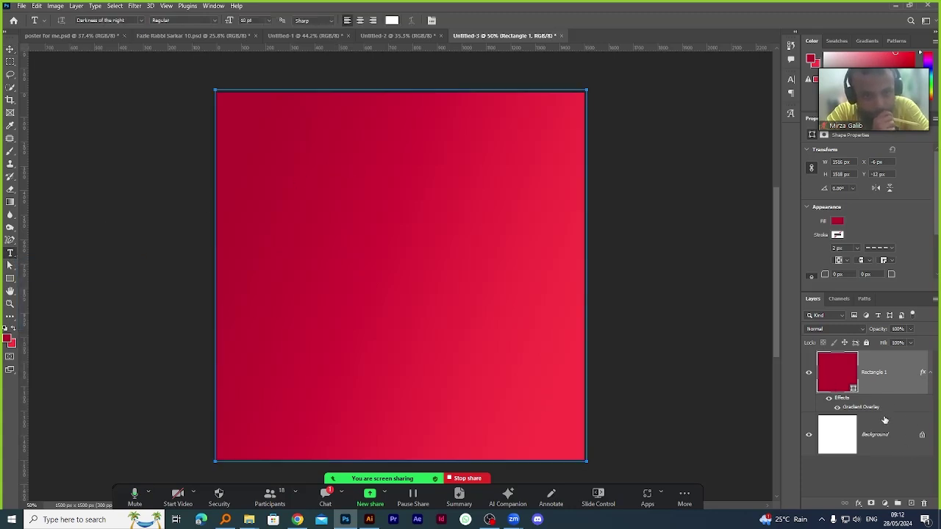
left_click(866, 342)
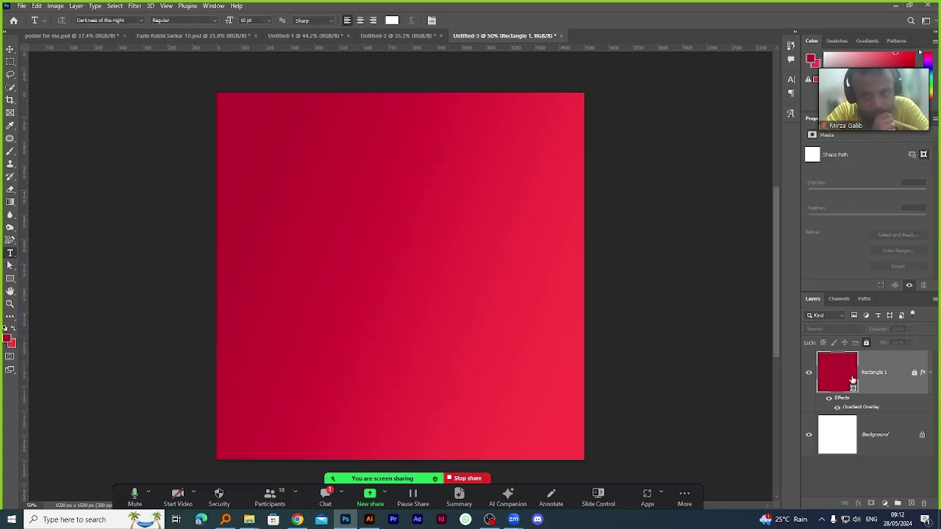
left_click(301, 152)
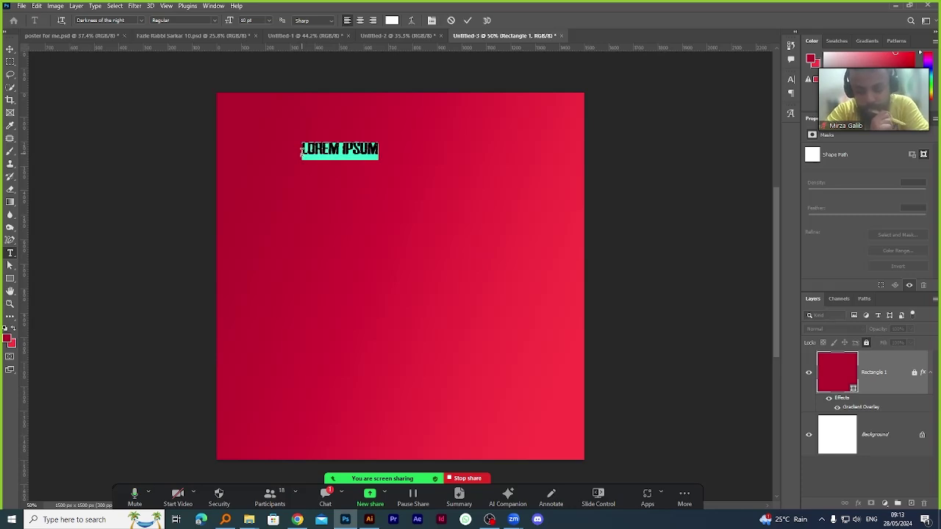
type("PIZZA")
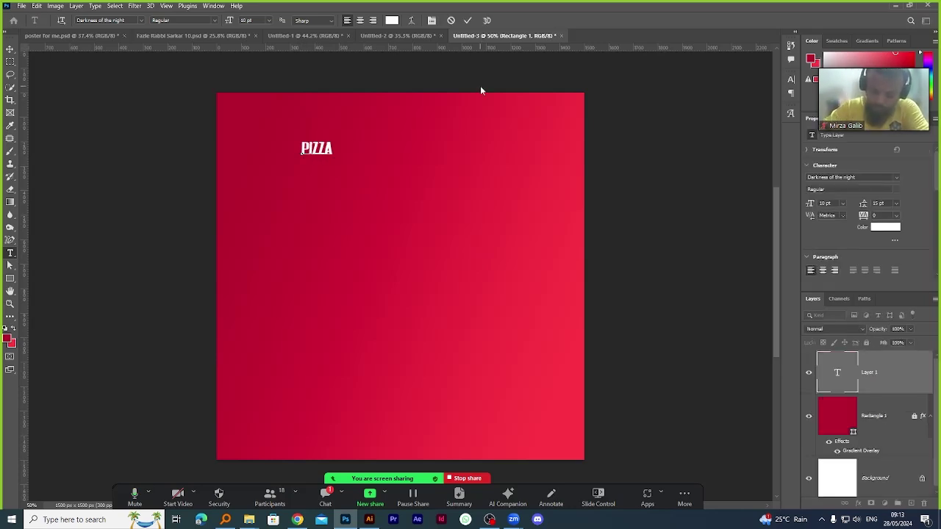
left_click(467, 20)
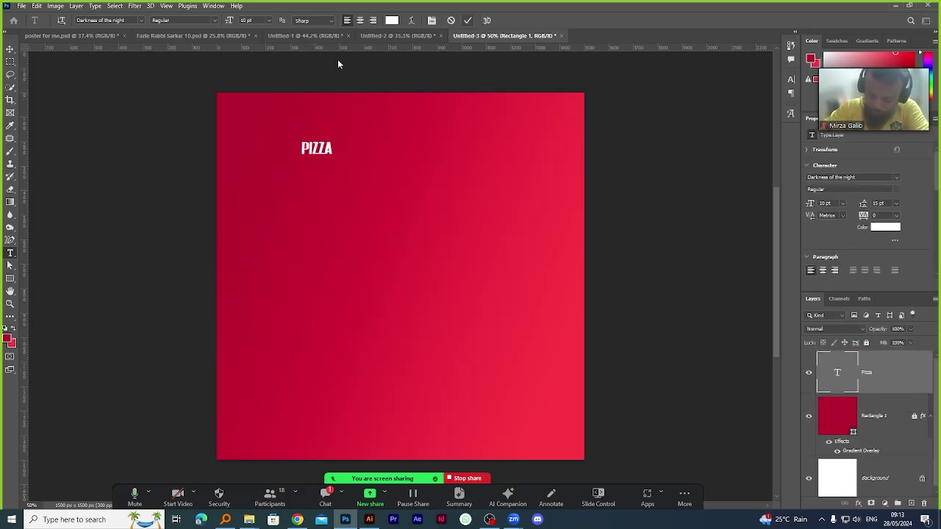
Scale the PIZZA text up proportionally to about 43 pt with Free Transform.
key("v")
scroll(484, 211, "down", 2)
scroll(458, 183, "up", 1)
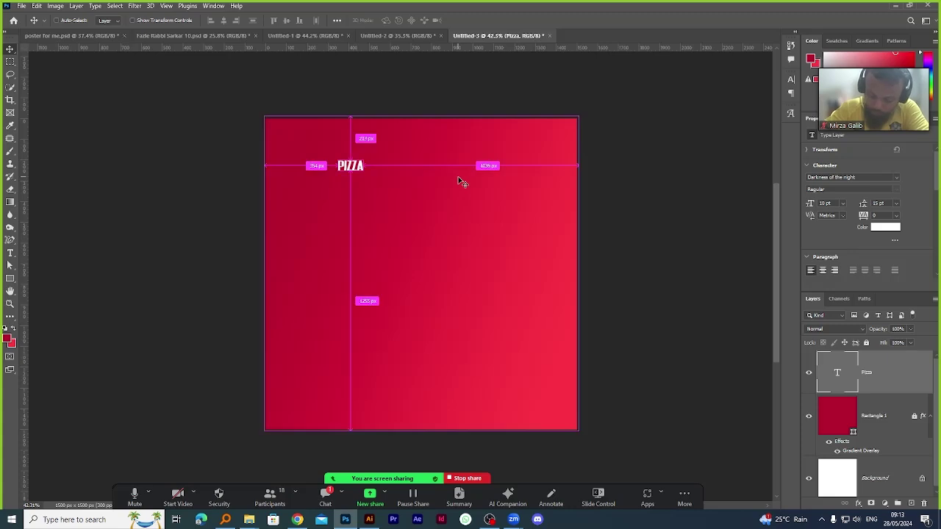
key("ctrl+t")
left_click_drag(368, 168, 447, 137)
left_click(485, 20)
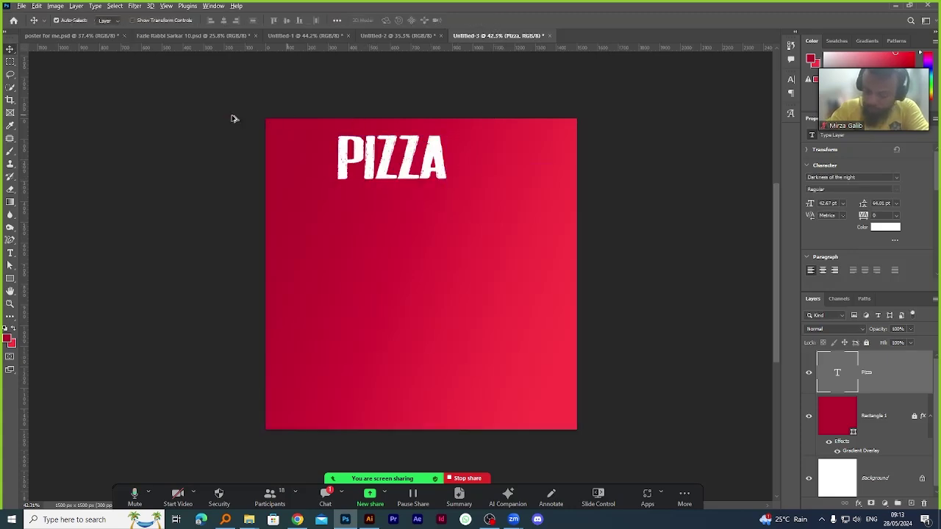
Move the PIZZA text slightly down and left, away from the canvas's upper edge.
scroll(233, 117, "up", 2)
scroll(483, 176, "down", 1)
scroll(485, 161, "up", 1)
scroll(518, 118, "down", 1)
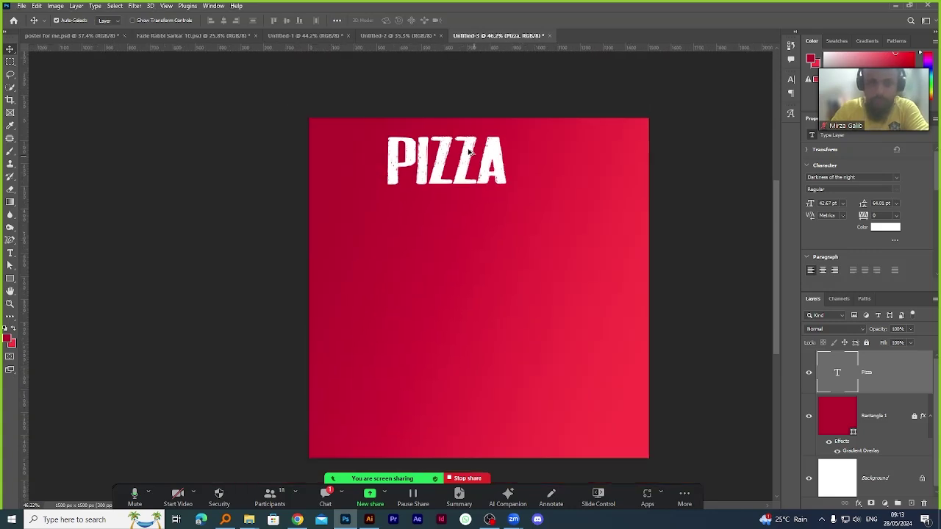
scroll(510, 152, "up", 1)
left_click_drag(511, 152, 491, 187)
scroll(489, 197, "up", 2)
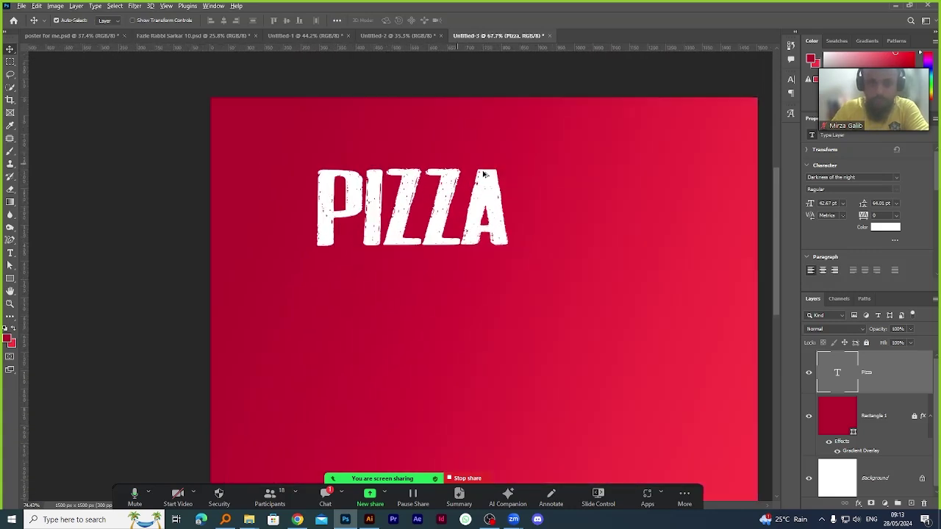
scroll(478, 172, "down", 1)
scroll(449, 167, "up", 1)
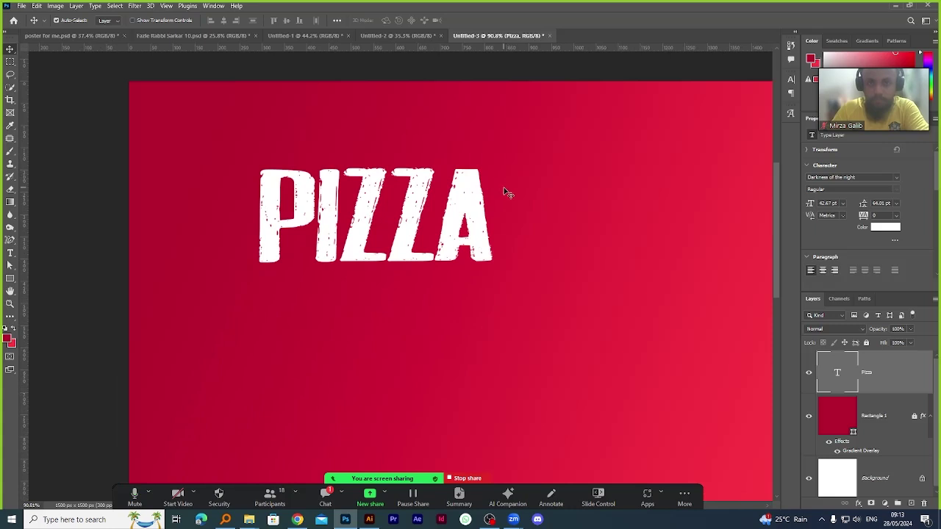
scroll(507, 195, "down", 2)
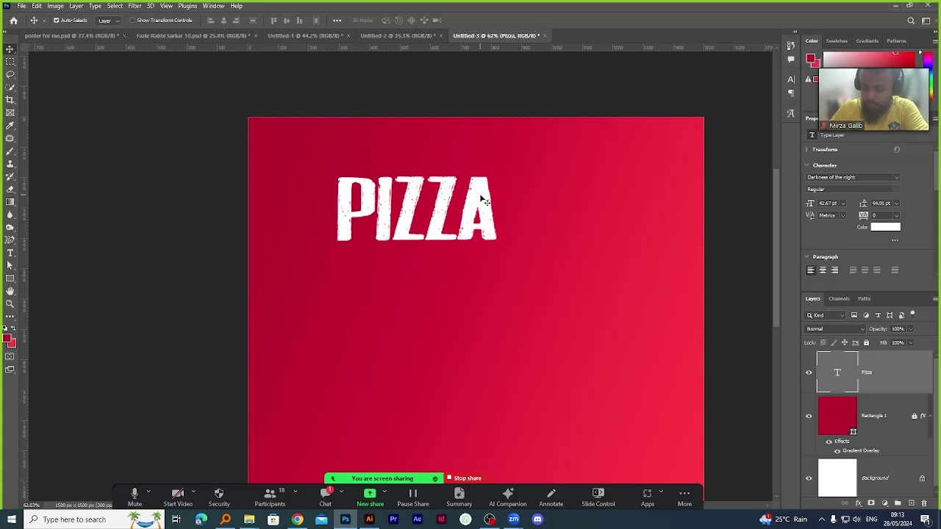
Show the PIZZA text's character settings and review the available fonts.
left_click(10, 253)
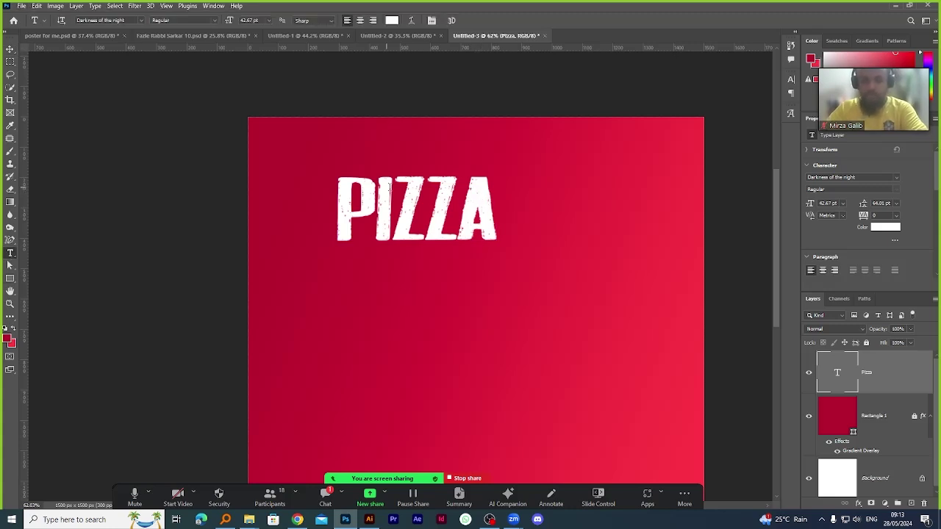
double_click(417, 210)
left_click(790, 79)
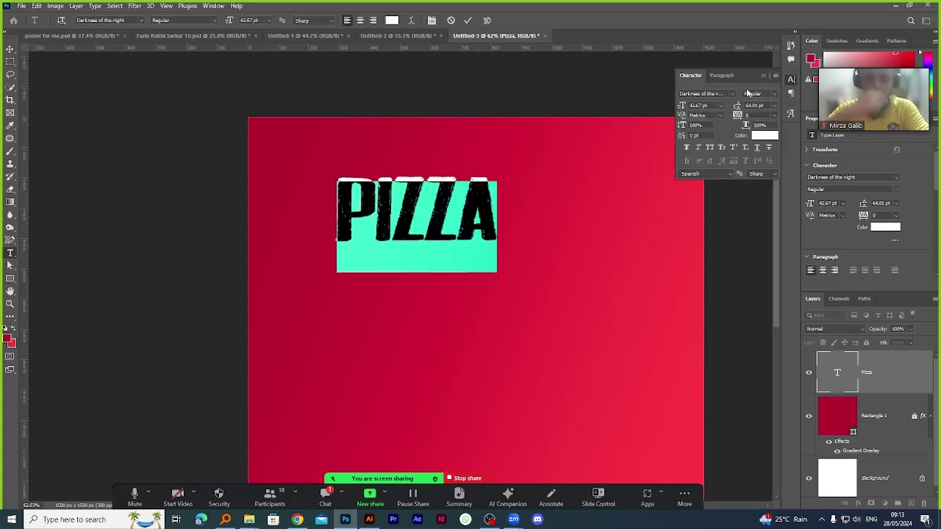
left_click(733, 95)
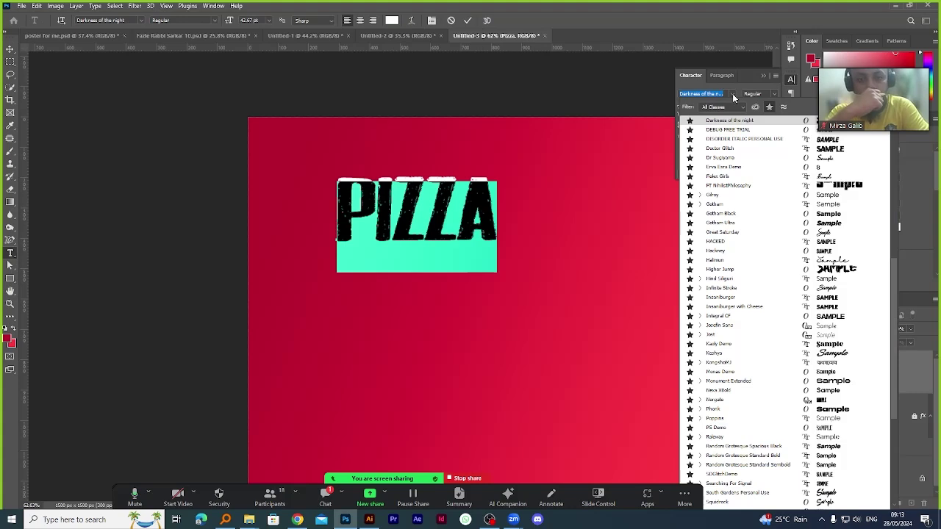
left_click(733, 96)
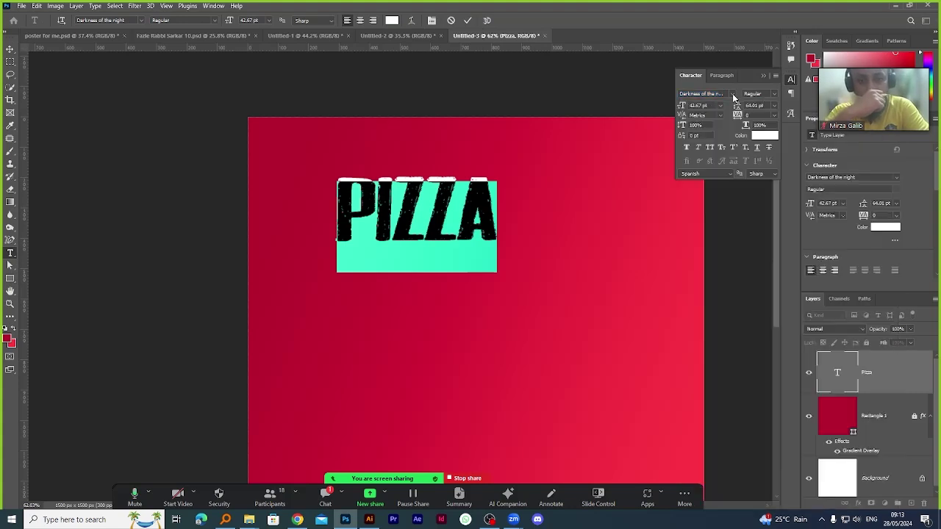
left_click(466, 21)
left_click(10, 49)
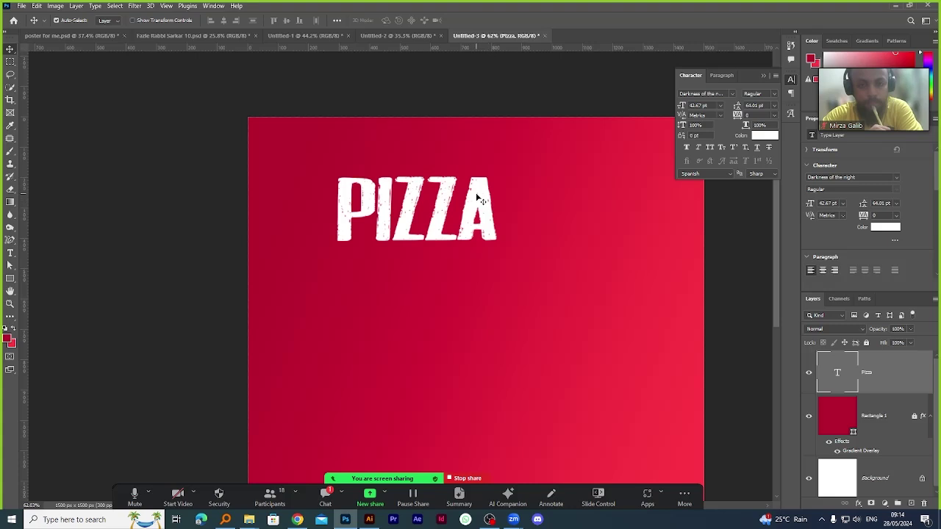
Duplicate the PIZZA text downward five times to form a column of six running past the canvas's lower edge.
left_click_drag(482, 199, 479, 268)
scroll(463, 250, "down", 2)
scroll(458, 248, "up", 3)
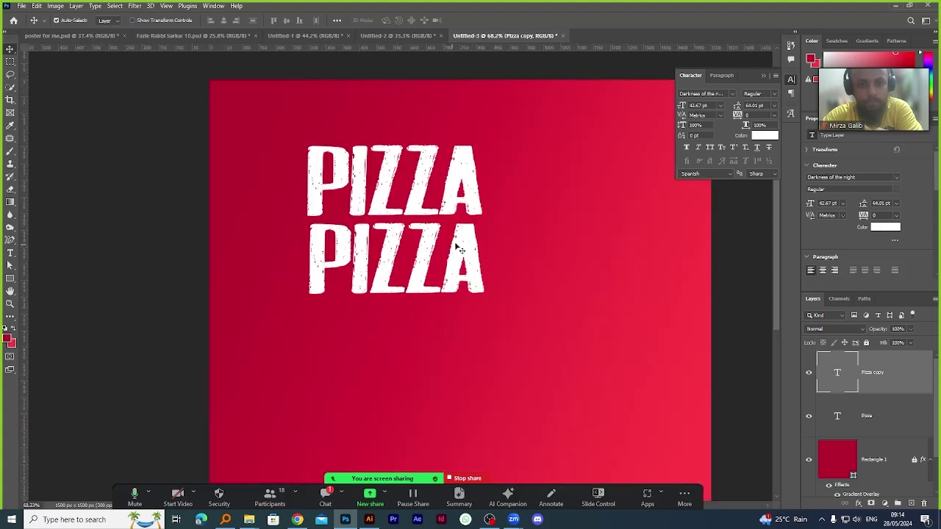
left_click_drag(467, 243, 457, 463)
scroll(448, 312, "down", 3)
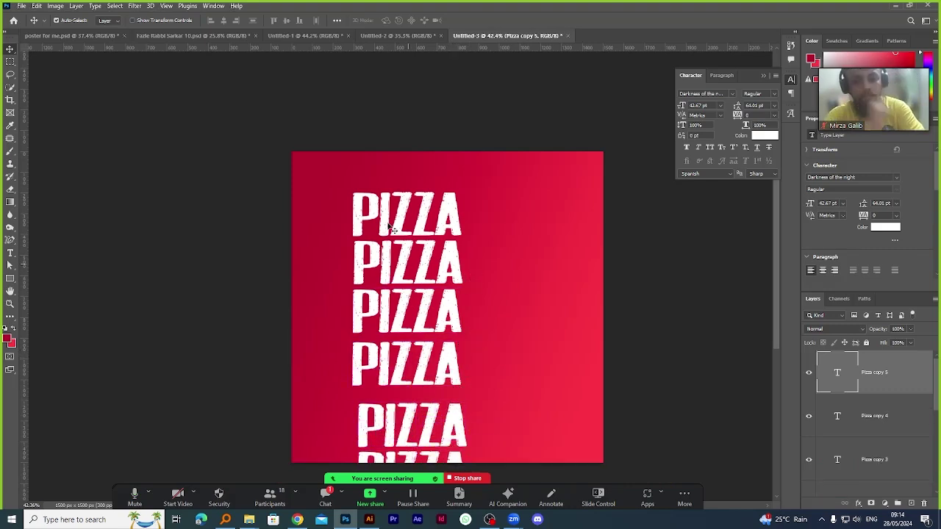
scroll(376, 193, "down", 2)
scroll(373, 359, "up", 2)
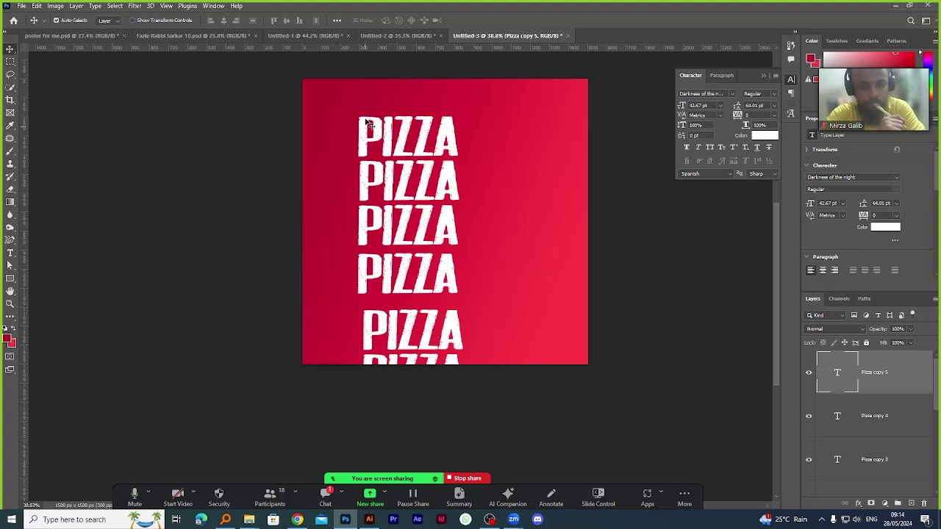
Select all six PIZZA layers, distribute them evenly in the vertical direction and align their left edges.
left_click(808, 374)
left_click(808, 373)
scroll(868, 375, "down", 5)
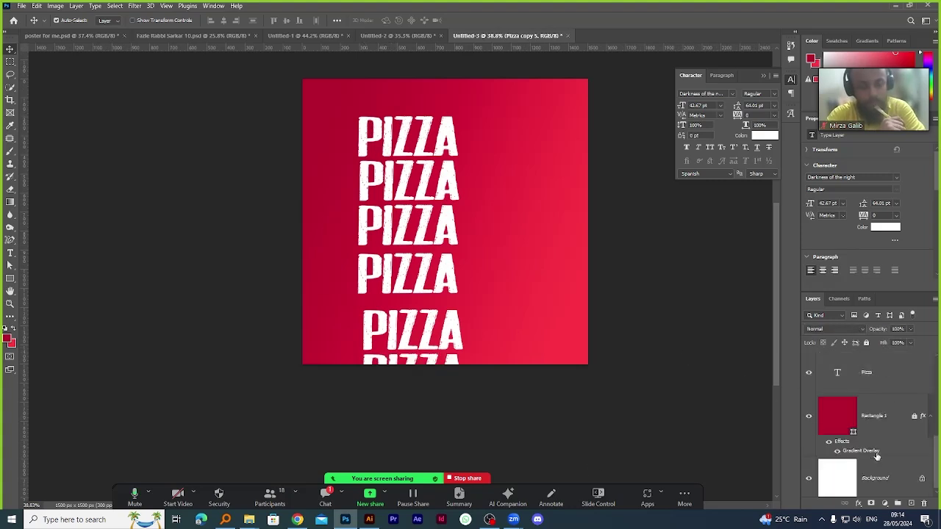
left_click(868, 375)
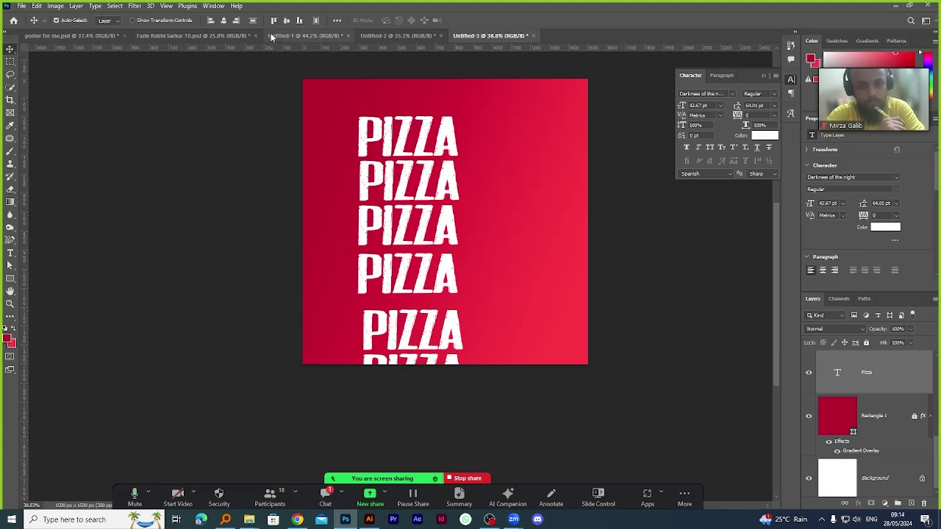
left_click(252, 21)
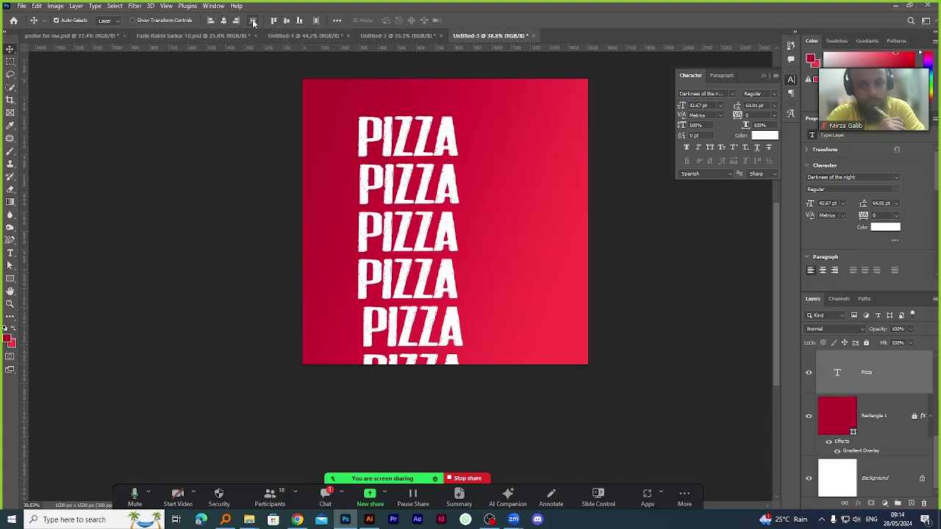
left_click(211, 21)
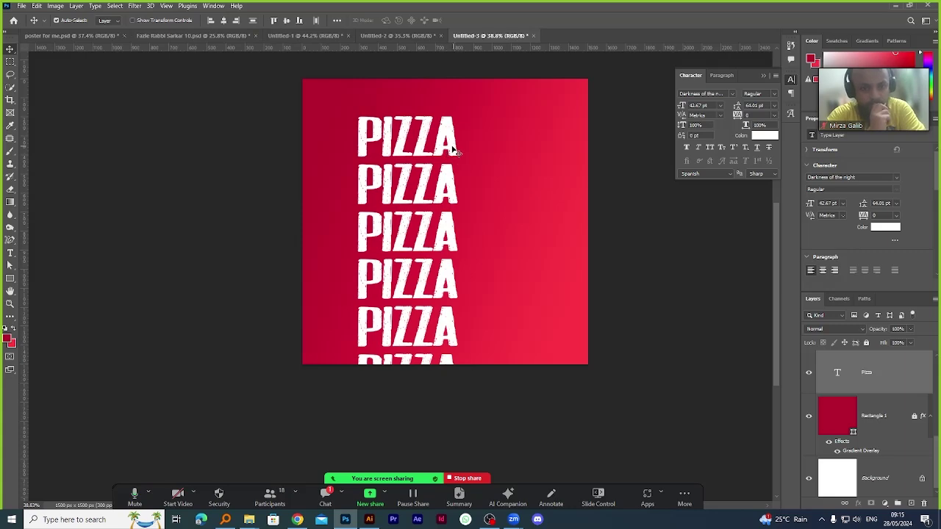
Move the PIZZA column to the canvas's upper left corner and place a duplicate of it directly to its right.
left_click_drag(456, 151, 398, 110)
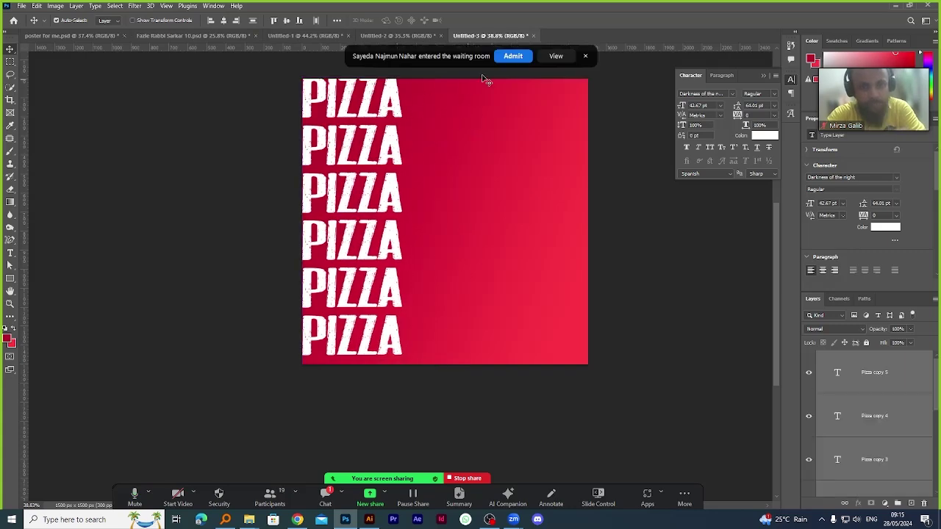
left_click(514, 58)
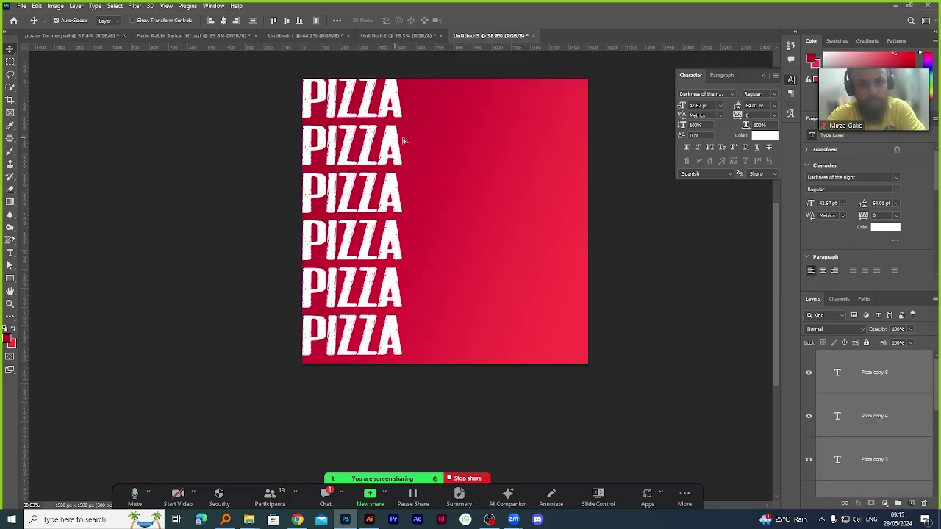
left_click_drag(399, 139, 499, 144)
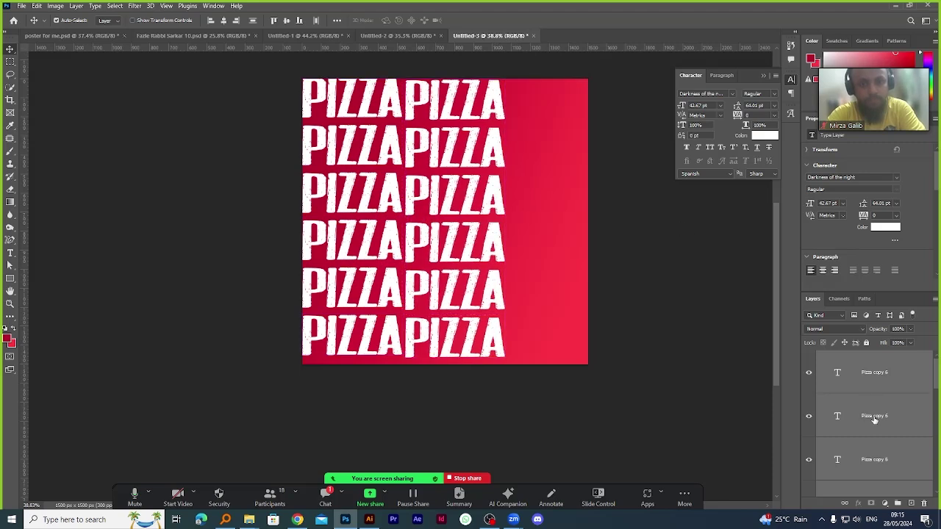
Select all the PIZZA text layers, scale them to about 114%, rotate them about 8° clockwise and shift them partly past the canvas's left edge.
left_click(868, 381)
scroll(871, 383, "down", 8)
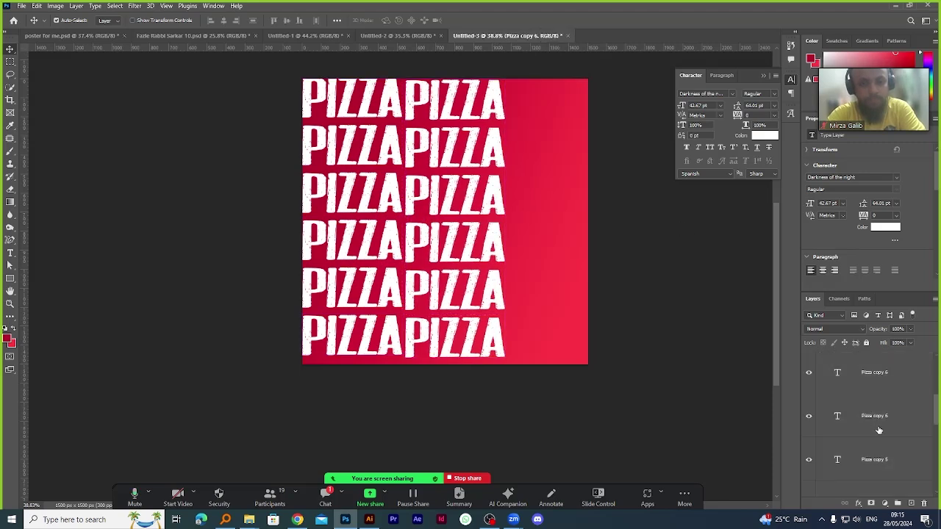
left_click(873, 385, "shift")
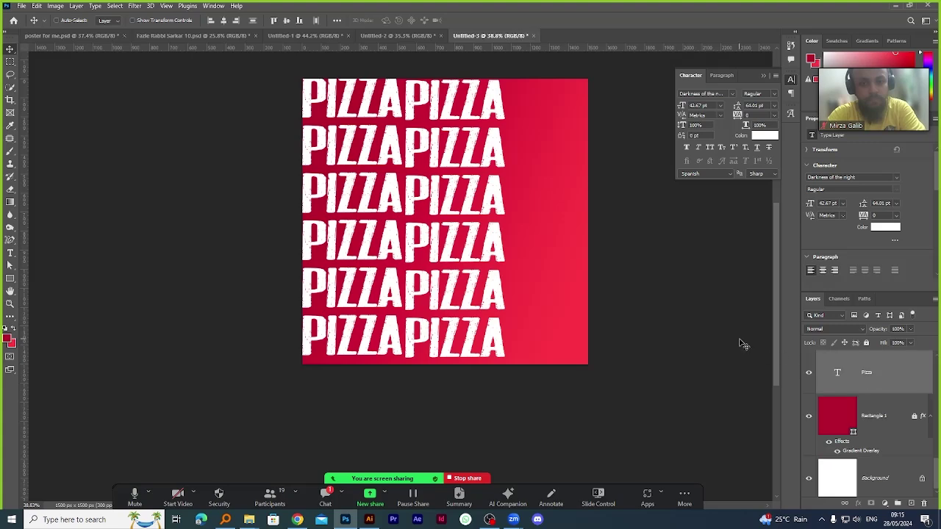
key("ctrl+t")
left_click_drag(506, 213, 534, 214)
left_click_drag(555, 178, 567, 194)
left_click_drag(466, 198, 412, 198)
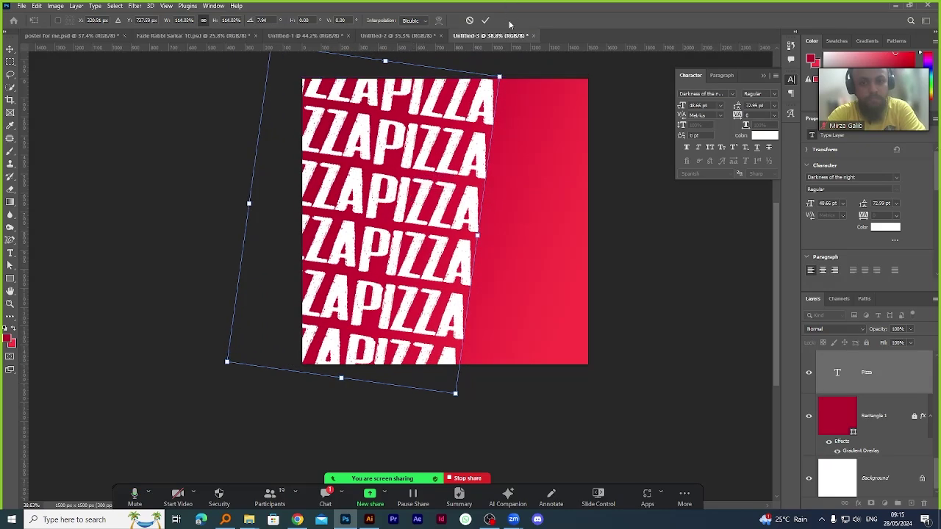
left_click(485, 20)
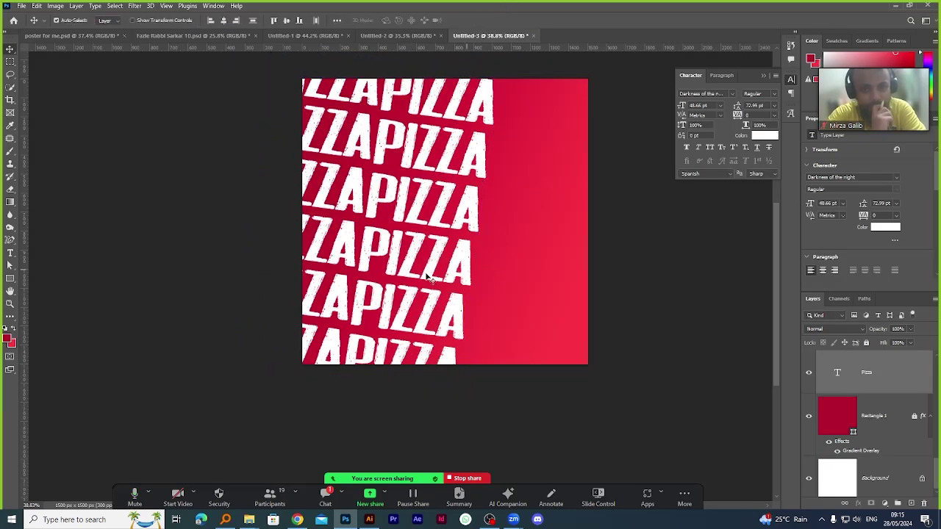
Nudge the tilted PIZZA text pattern slightly left and upward on the poster.
scroll(449, 257, "down", 2)
scroll(435, 242, "up", 3)
scroll(494, 350, "down", 1)
scroll(436, 256, "up", 2)
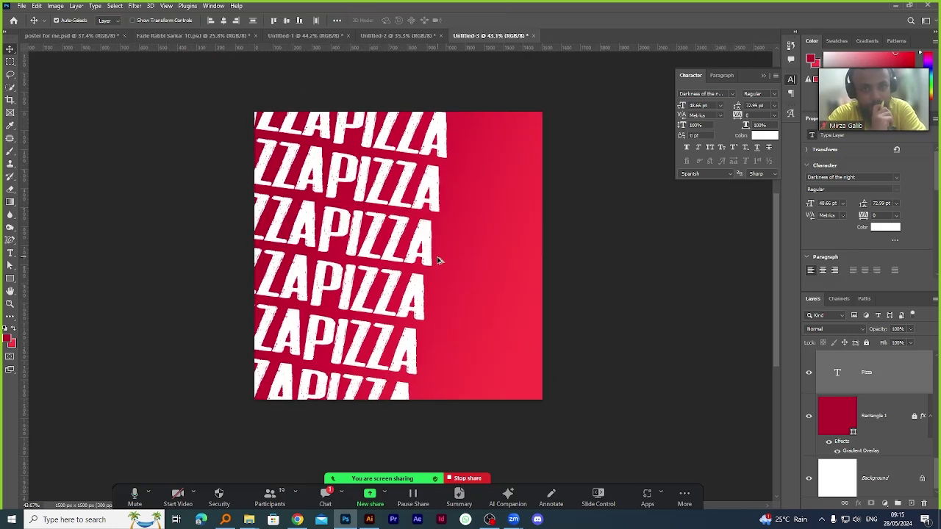
mouse_move(420, 243)
left_mouse_down()
mouse_move(418, 228)
mouse_move(416, 235)
left_mouse_up()
scroll(484, 279, "down", 2)
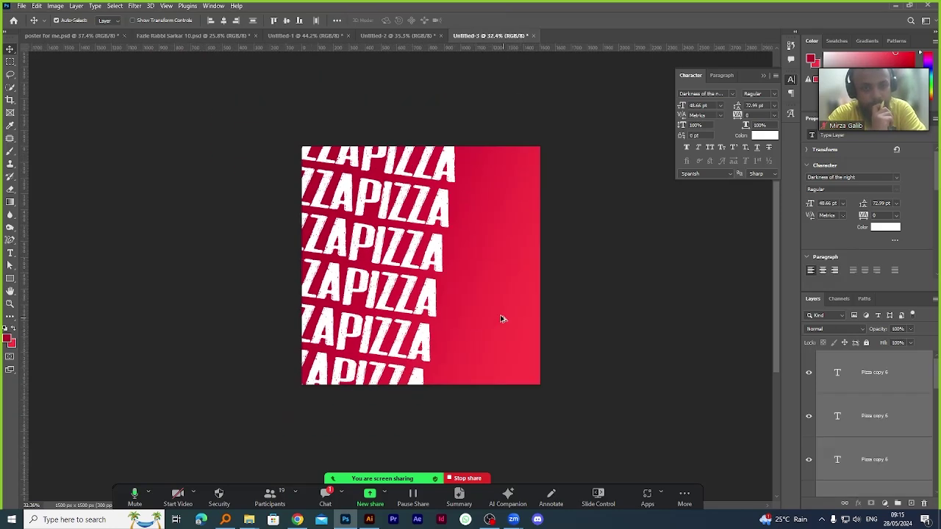
scroll(408, 281, "up", 2)
Switch to the File Explorer folder 06 and open its two pizza images as separate documents in Photoshop.
mouse_move(248, 522)
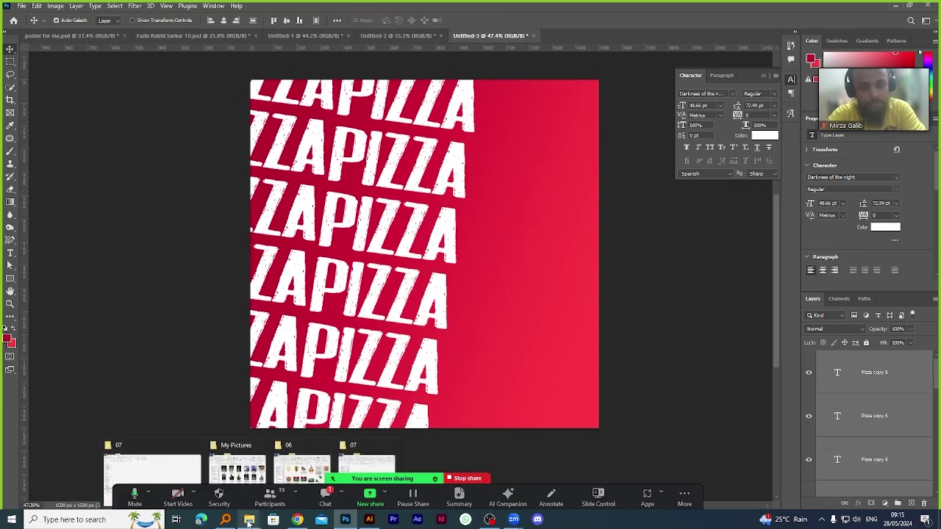
left_click(299, 492)
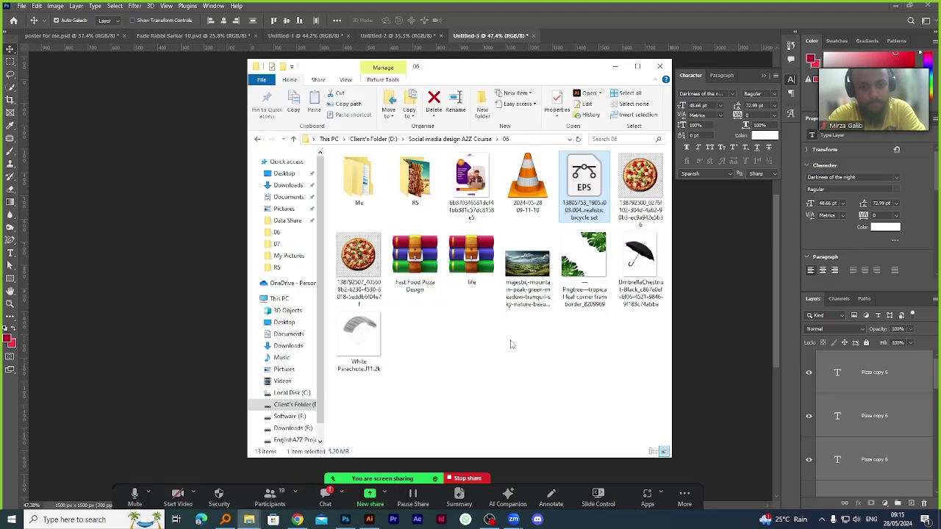
left_click(639, 188)
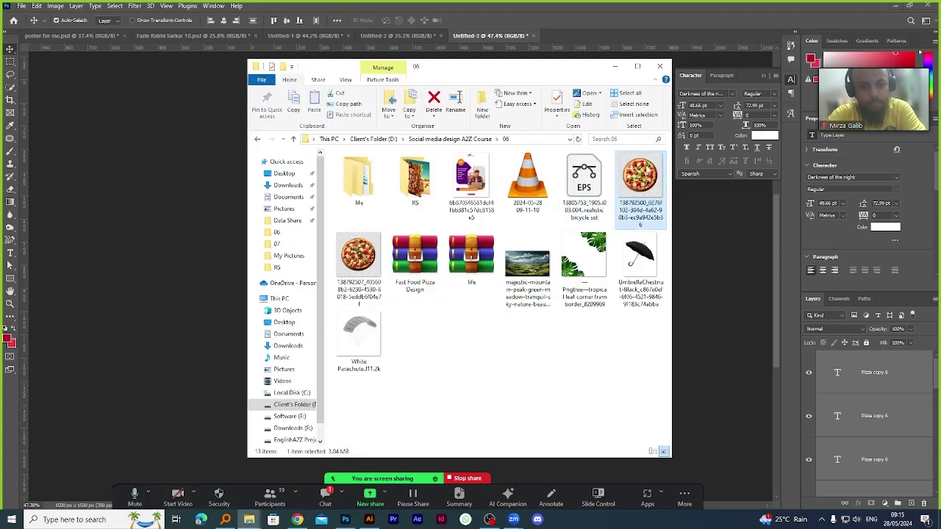
left_click_drag(358, 254, 572, 37)
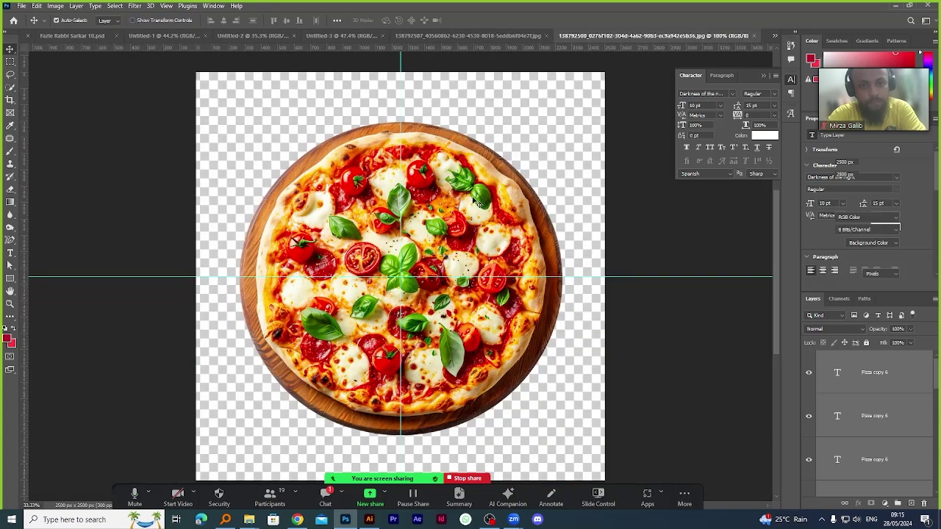
Cut out the pizza with tomato halves and pepperoni using Select Subject, copy it to a new layer and bring it into the Untitled-3 poster.
left_click(11, 88)
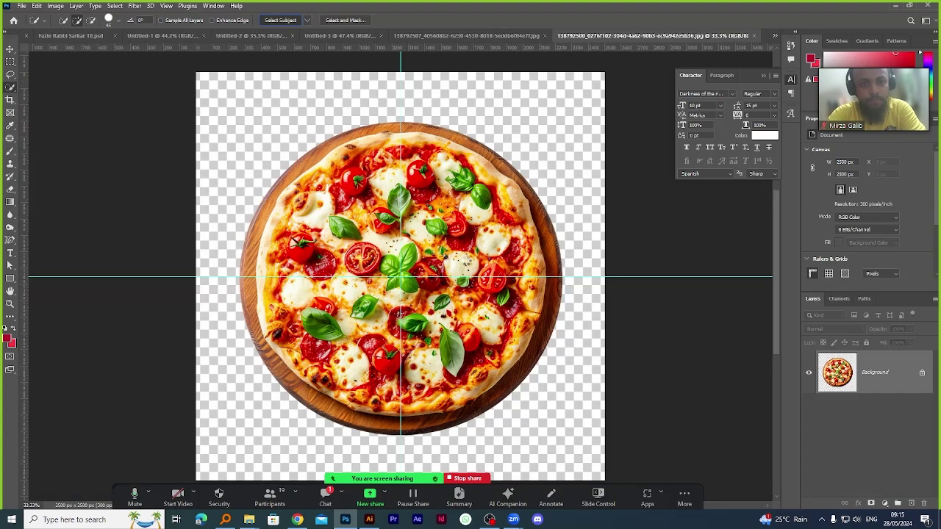
left_click(280, 20)
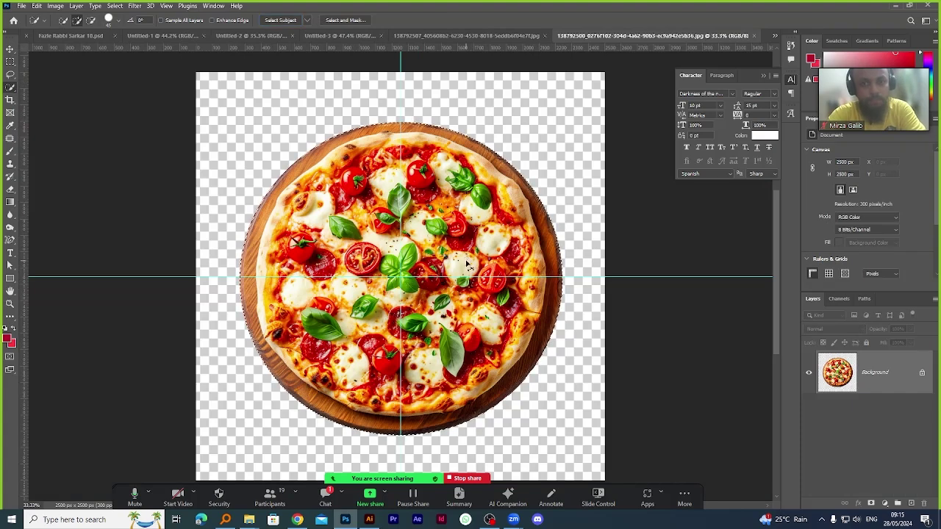
key("ctrl+j")
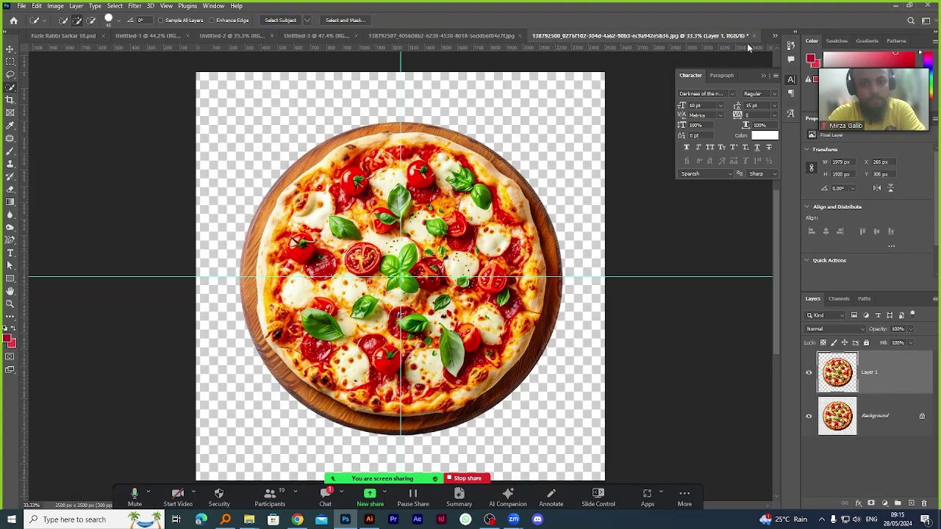
key("v")
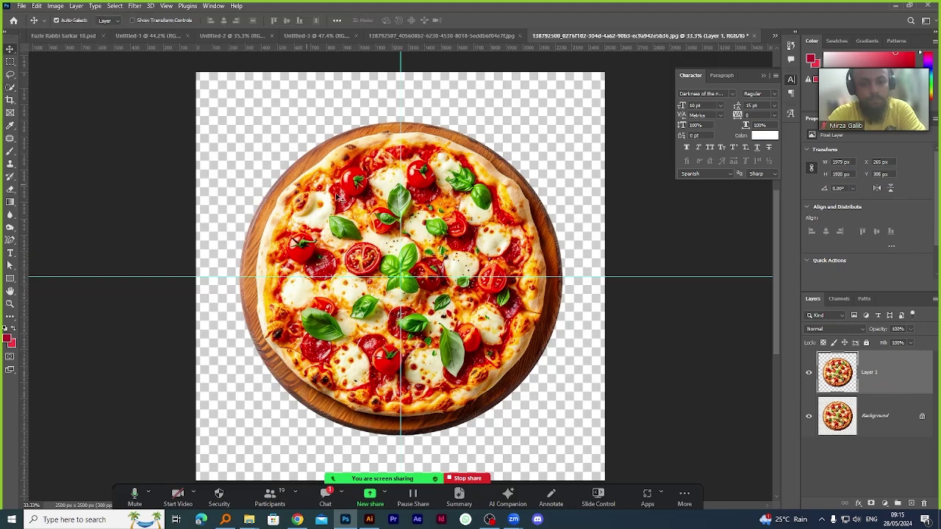
mouse_move(431, 203)
left_mouse_down()
mouse_move(331, 84)
mouse_move(322, 40)
mouse_move(410, 224)
left_mouse_up()
Cut out the pizza in the other image with Select Subject, copy it to a new layer and bring it into the Untitled-3 poster.
left_click(580, 35)
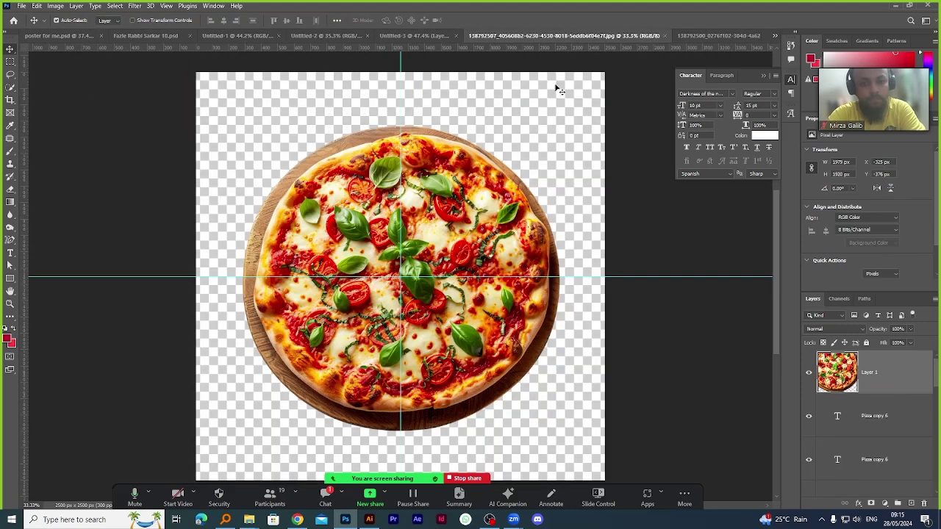
left_click(10, 88)
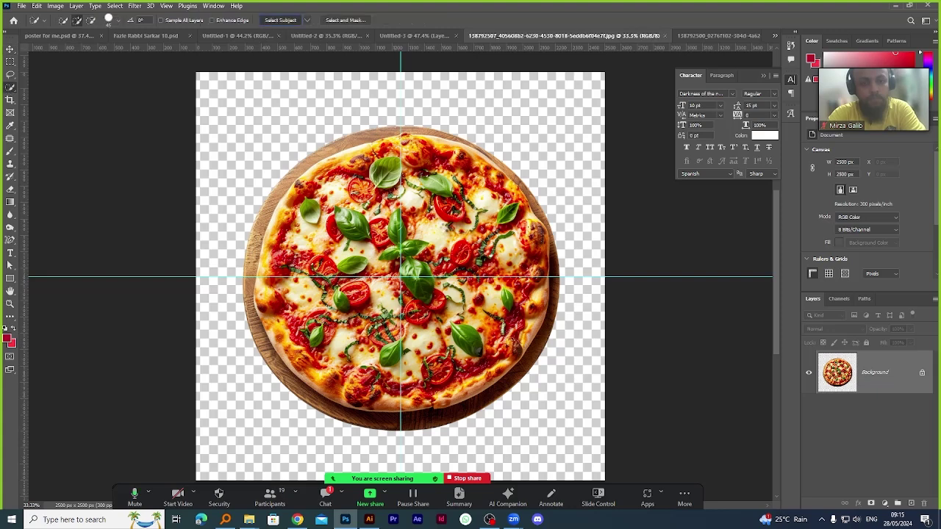
left_click(281, 20)
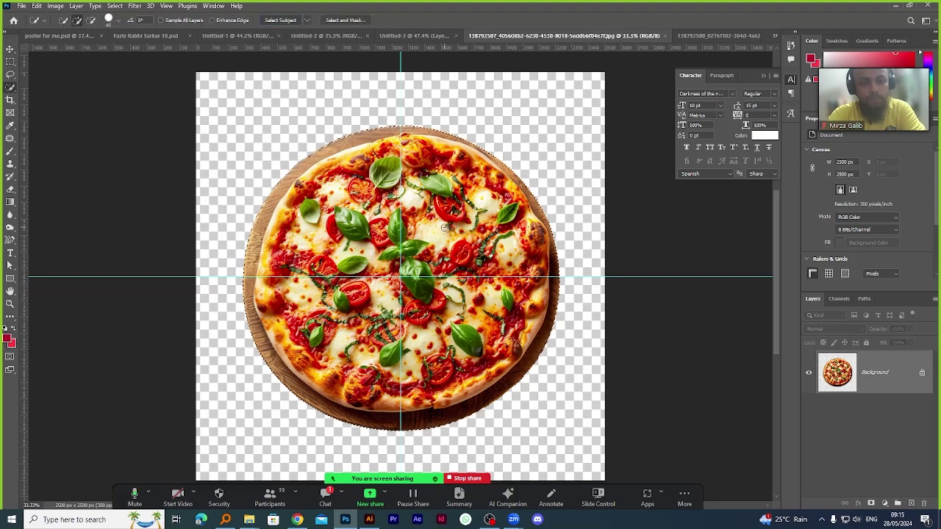
key("ctrl+j")
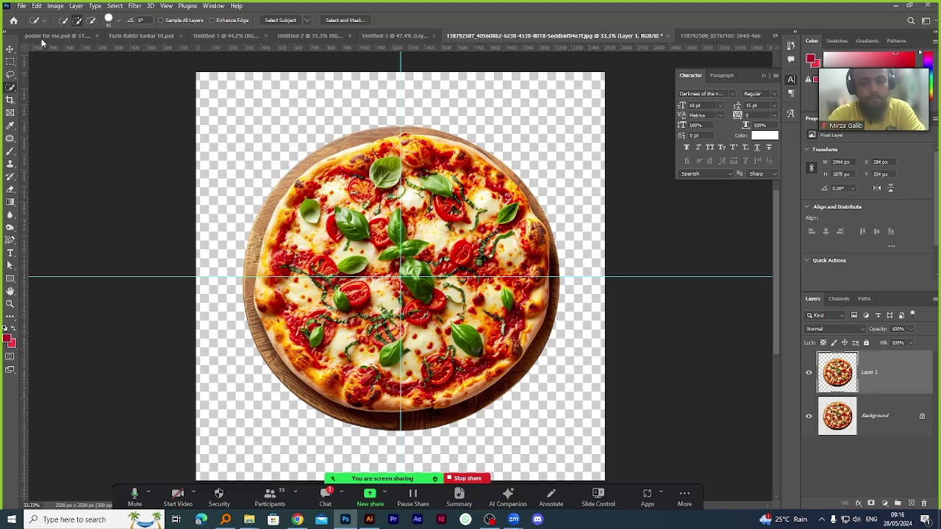
left_click(10, 49)
left_click_drag(457, 218, 389, 298)
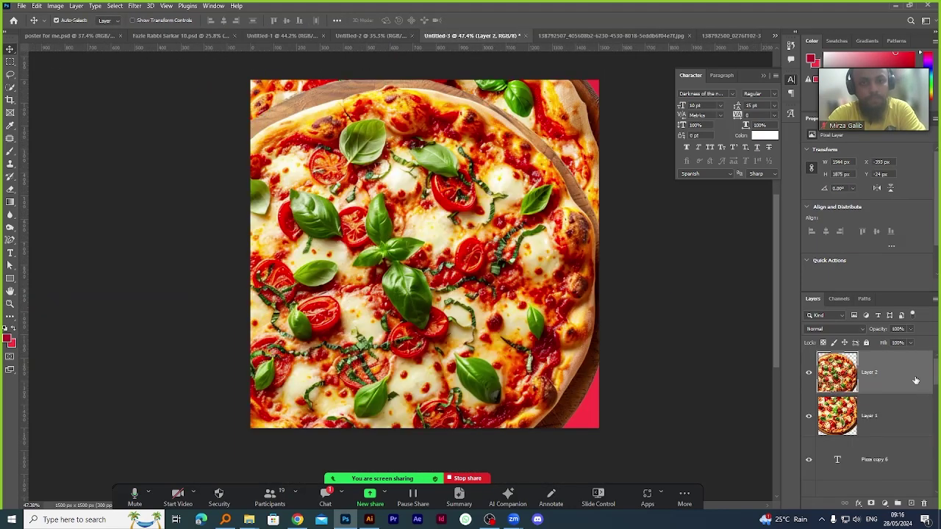
Convert both pizza layers, Layer 2 and Layer 1, to smart objects.
right_click(916, 380)
left_click(853, 228)
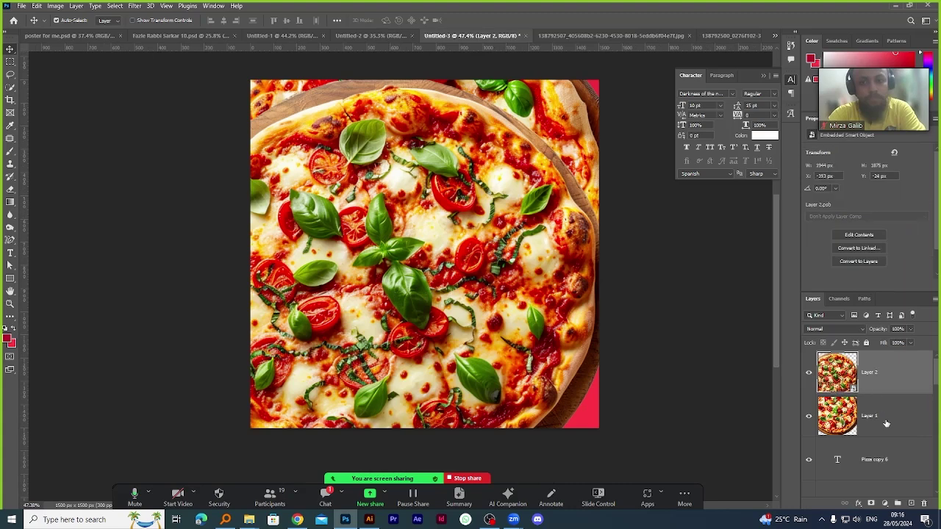
right_click(885, 424)
left_click(816, 143)
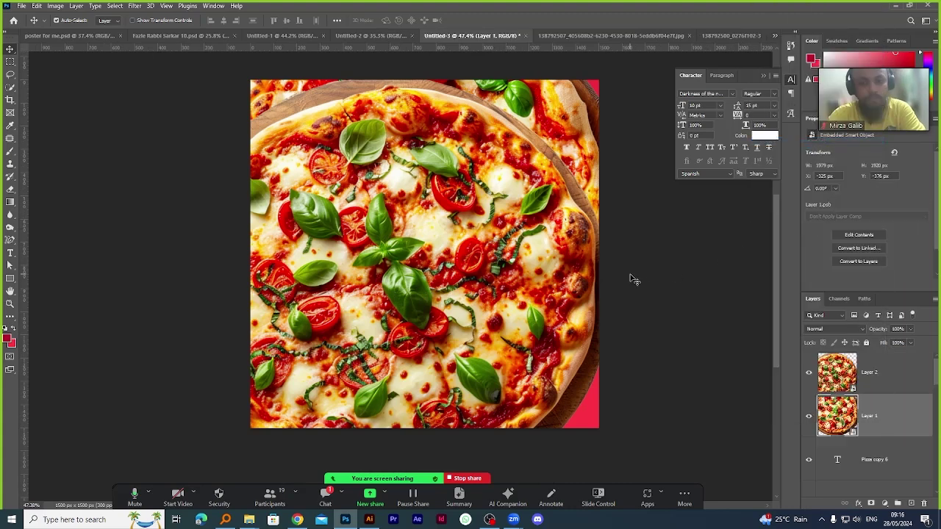
Select both pizza layers and scale them together down to about 41.8%, keeping them at the poster's left edge.
key("ctrl+t")
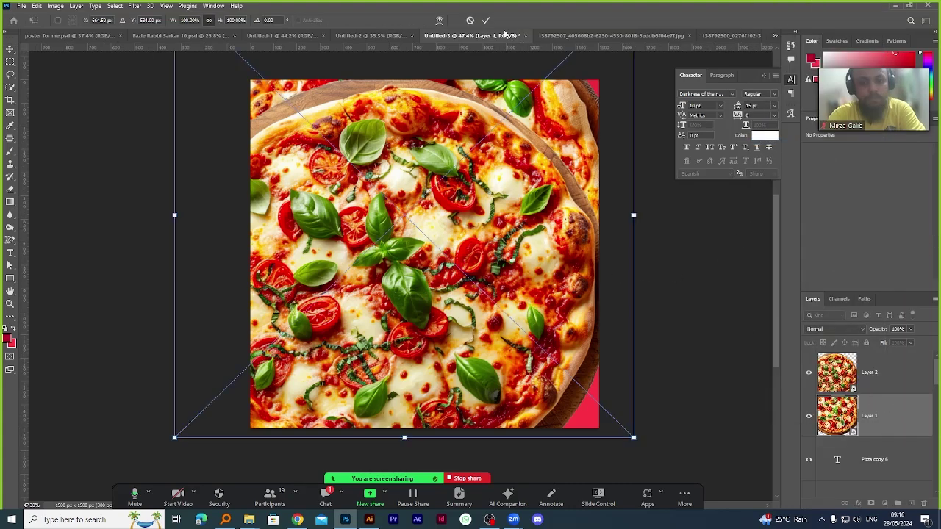
left_click(485, 20)
left_click(880, 372, "shift")
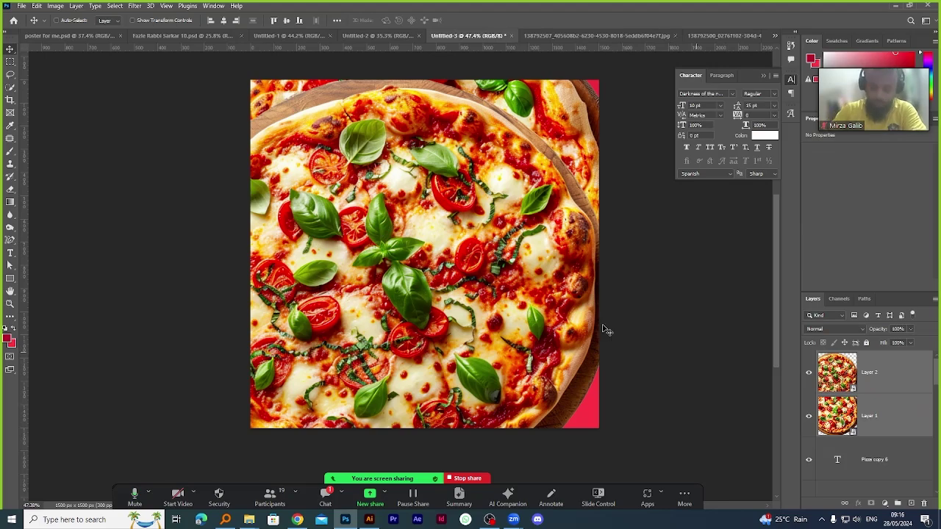
key("ctrl+t")
left_click_drag(633, 253, 357, 252)
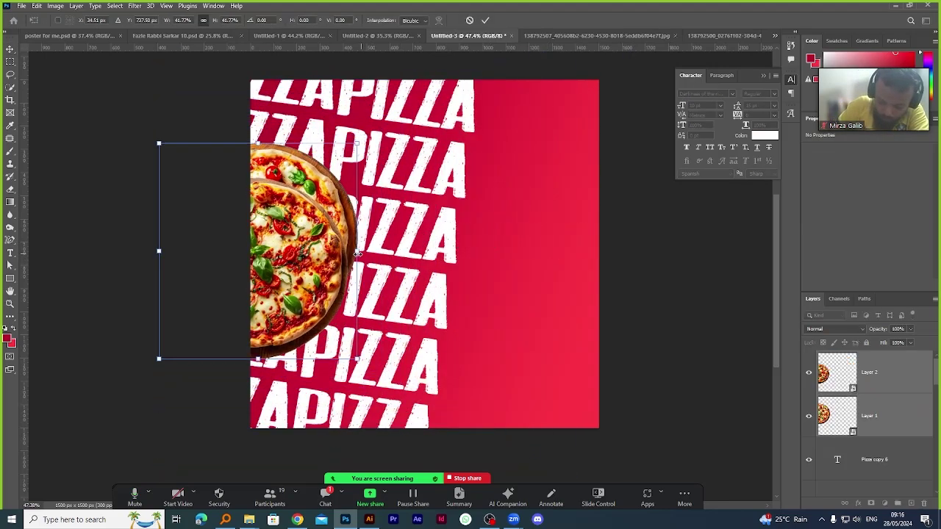
left_click(485, 20)
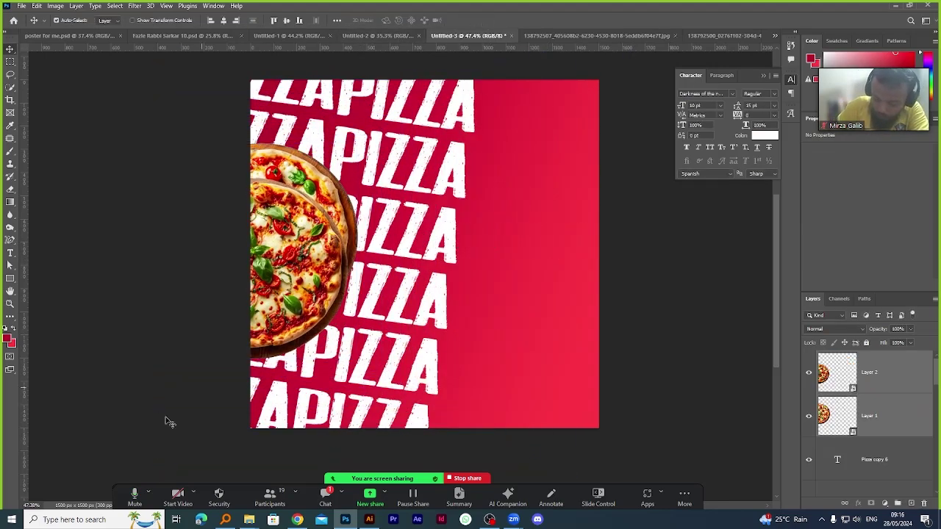
Switch to SwordSoft Mousetrack, assign F1 as the Show Spotlight hotkey and minimize its window.
left_click(80, 520)
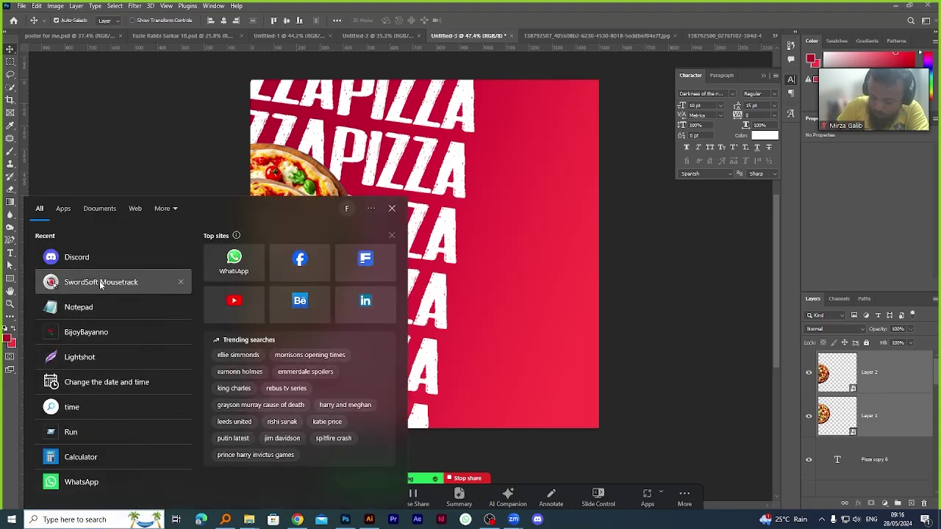
left_click(102, 285)
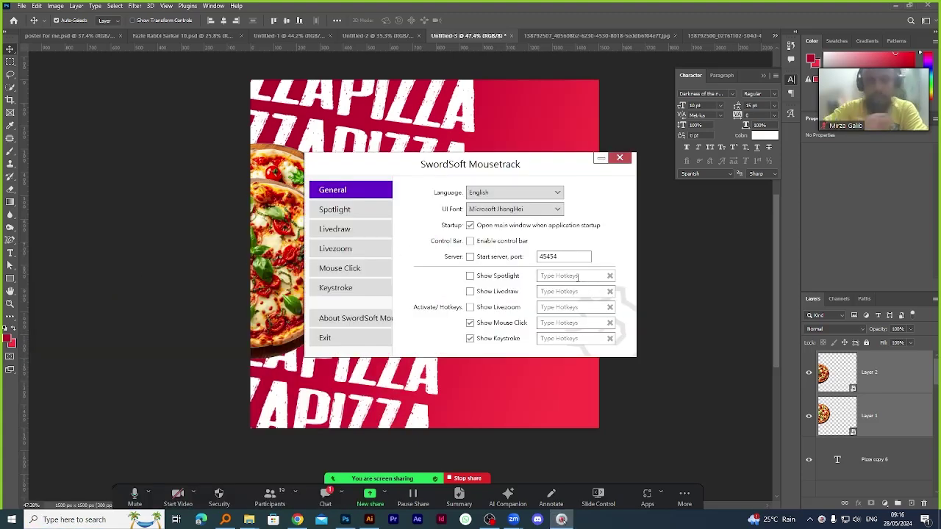
left_click(577, 277)
key("F1")
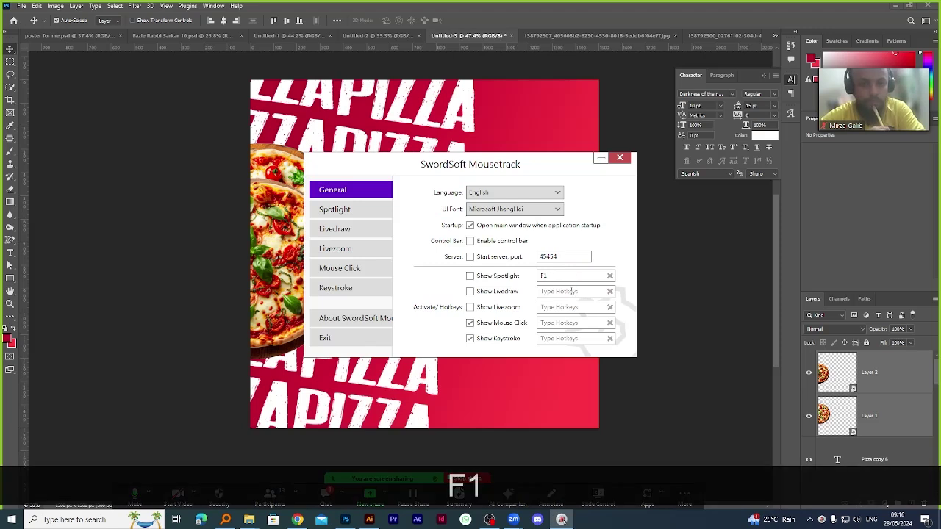
left_click(600, 159)
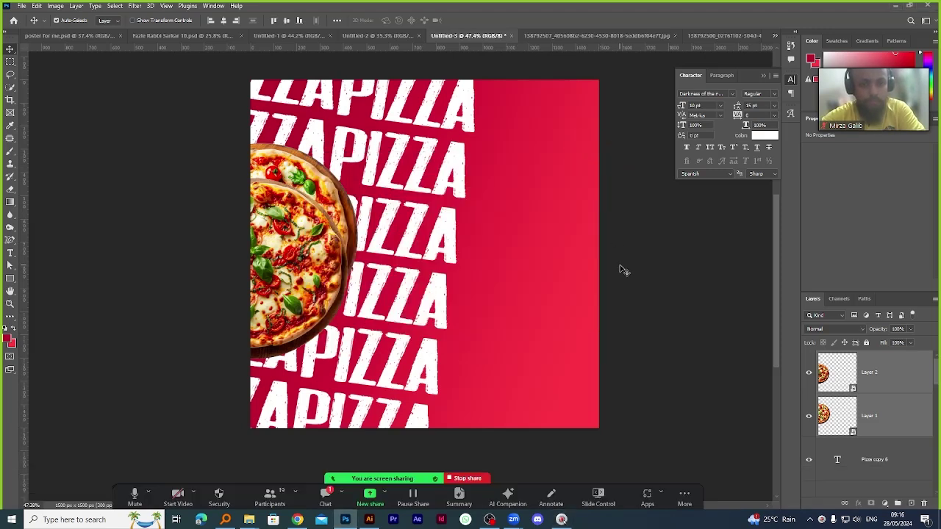
Separate the two pizzas, placing Layer 2 in the poster's lower left corner and Layer 1 near the top edge.
left_click_drag(320, 270, 401, 349)
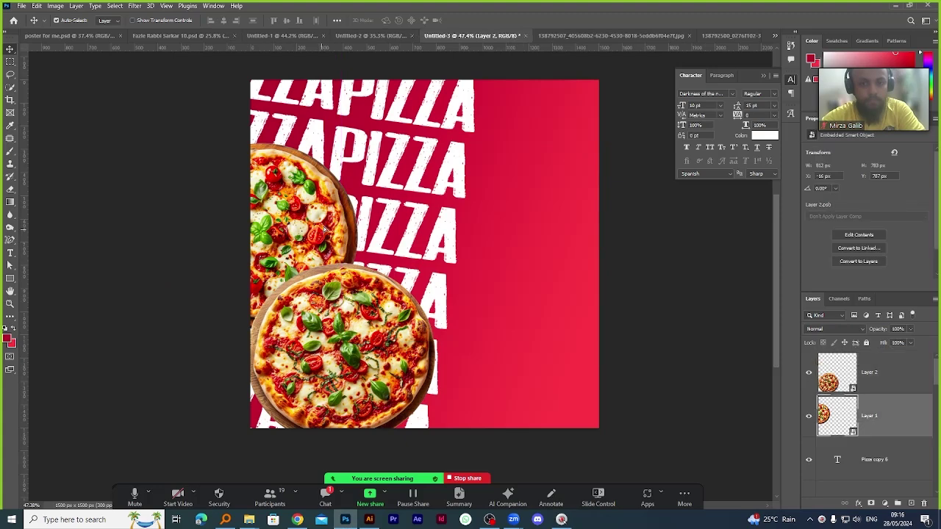
left_click_drag(323, 230, 450, 140)
left_click_drag(375, 328, 353, 317)
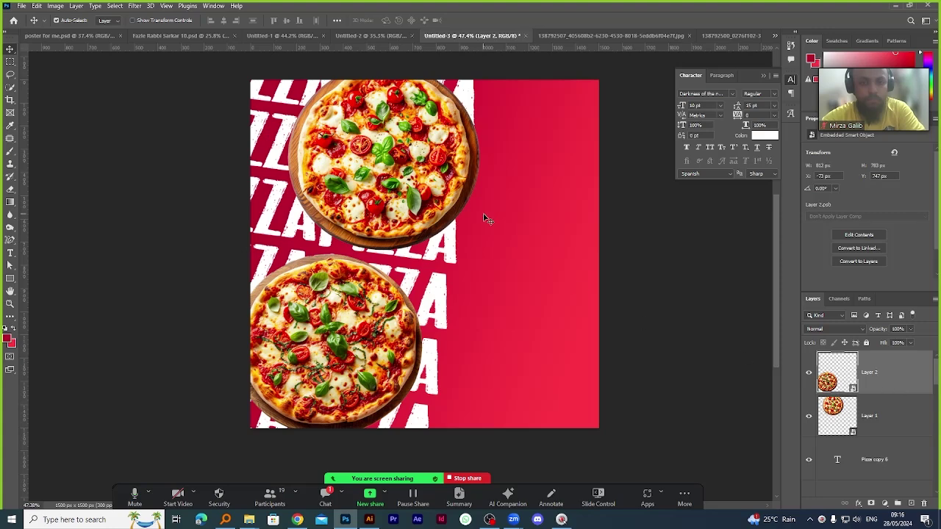
Enlarge the upper pizza to about 54% and move it into the poster's upper left corner, partly beyond the canvas edges.
scroll(365, 218, "down", 2)
scroll(416, 211, "up", 3)
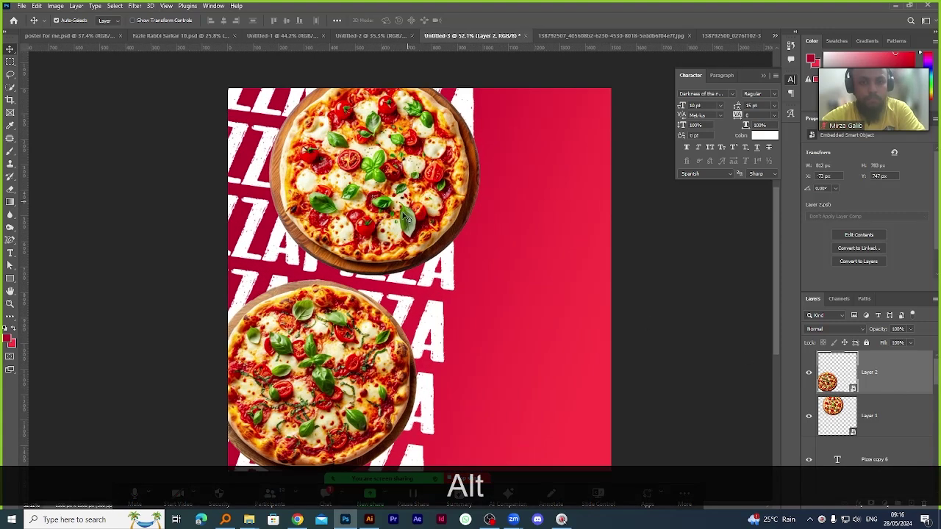
scroll(406, 219, "down", 2)
left_click(453, 214, "alt")
key("ctrl+alt+t")
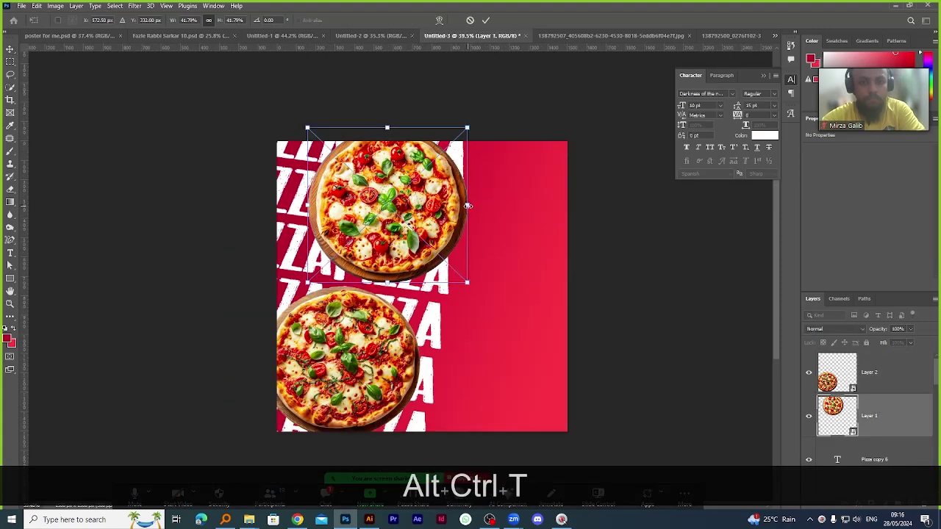
left_click_drag(467, 206, 515, 206)
left_click_drag(408, 221, 351, 193)
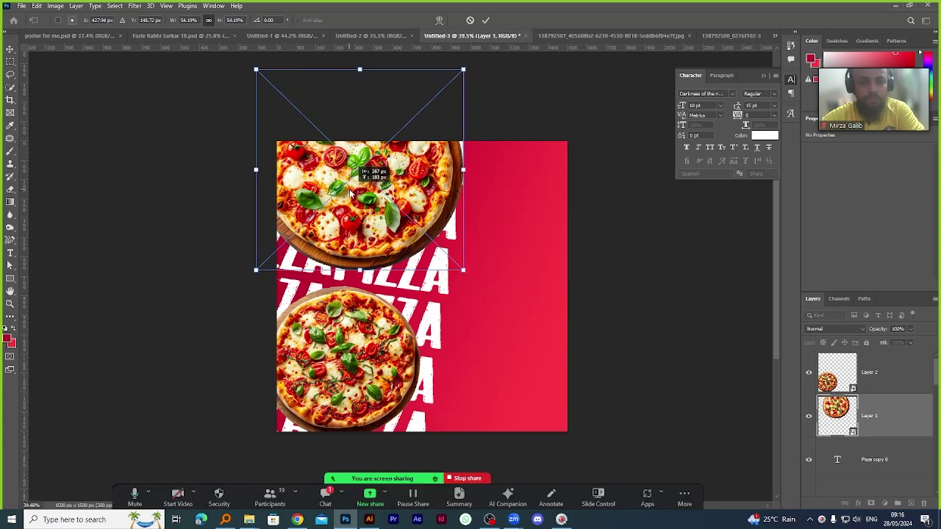
left_click(486, 20)
Enlarge the lower pizza to about 55%, place it in the poster's lower left corner, and select the upper pizza.
scroll(418, 327, "up", 2)
left_click(350, 323, "ctrl")
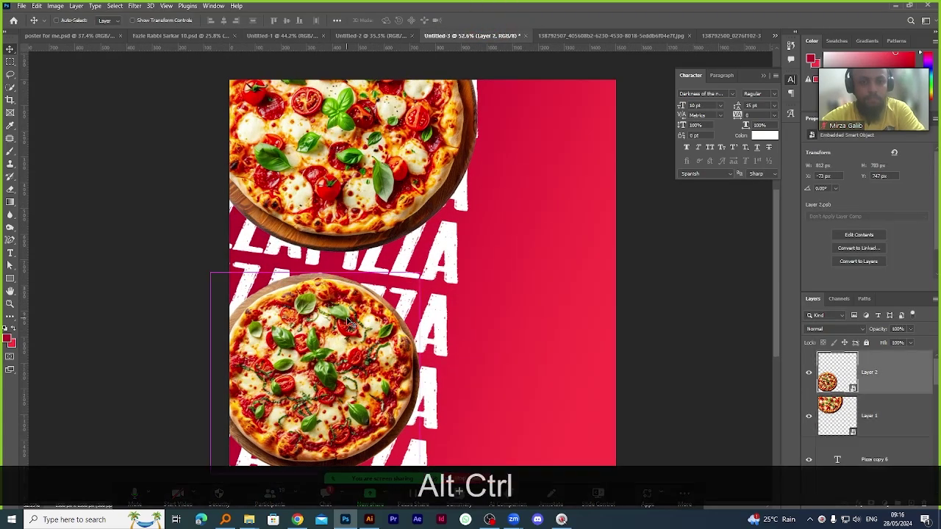
key("ctrl+alt+t")
left_click_drag(420, 371, 489, 386)
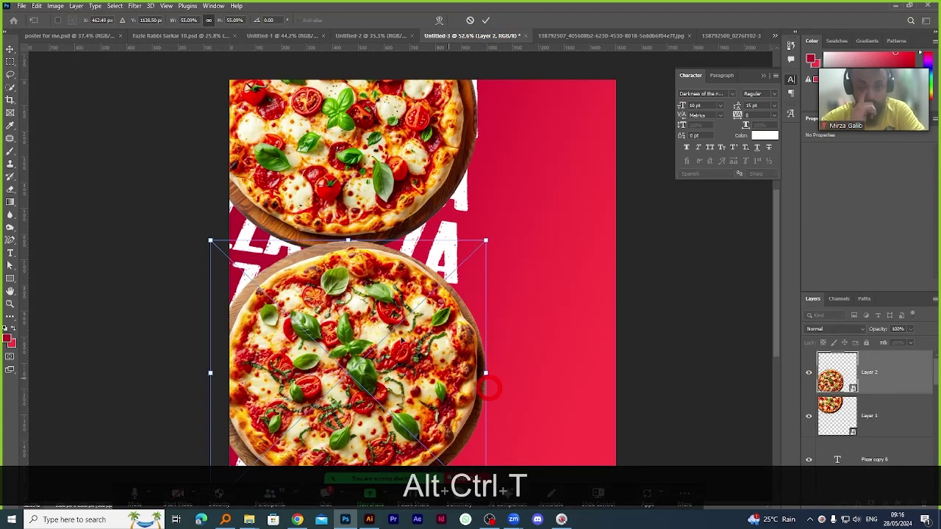
left_click_drag(372, 298, 369, 327)
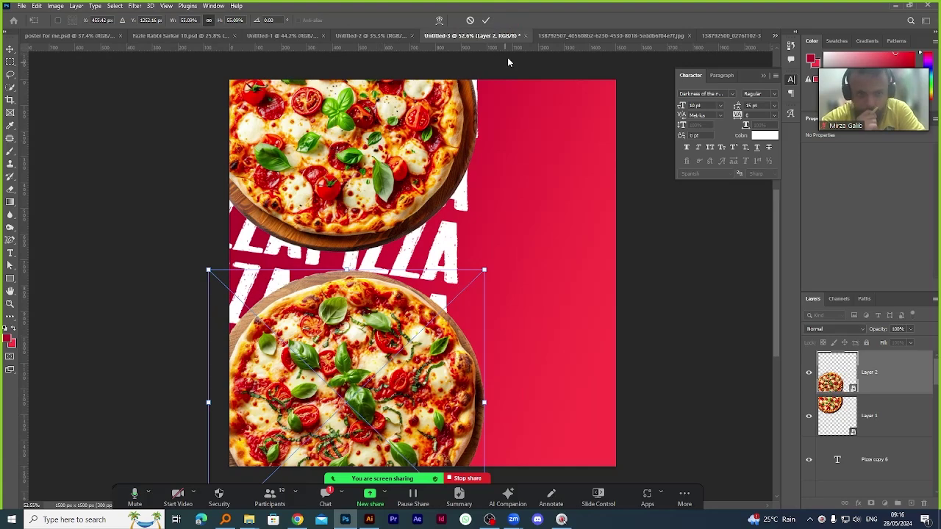
left_click(485, 20)
scroll(423, 272, "down", 1)
scroll(423, 272, "up", 1)
left_click(379, 188)
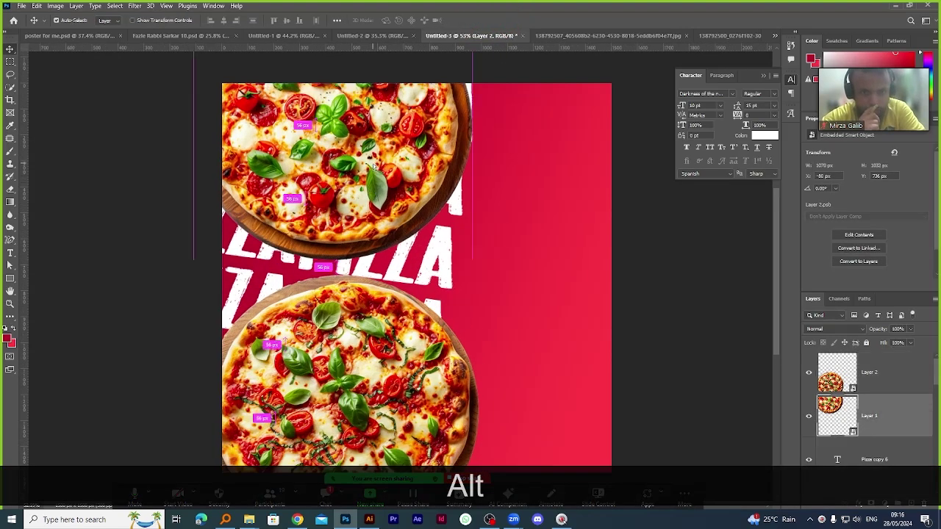
scroll(441, 235, "down", 2)
scroll(443, 244, "up", 2)
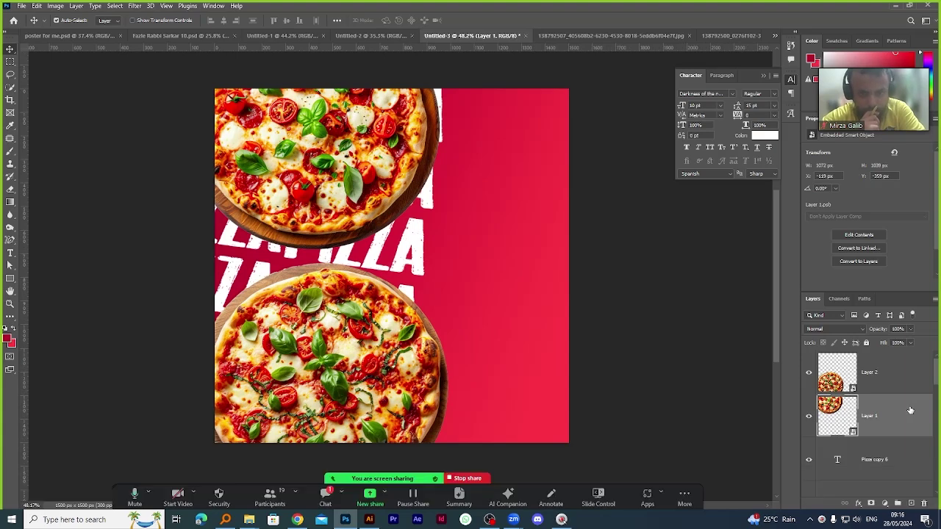
Try a drop shadow with 89% opacity on Layer 2 and undo it.
right_click(897, 376)
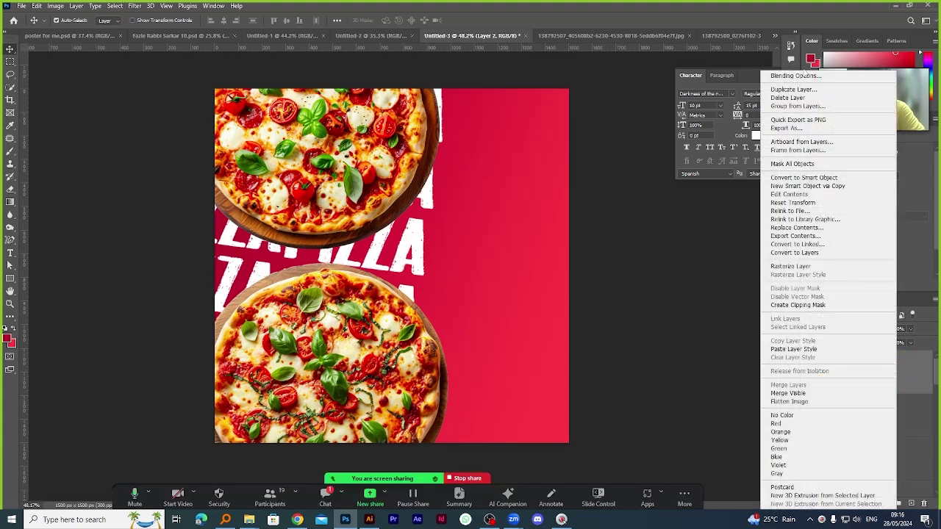
left_click(795, 75)
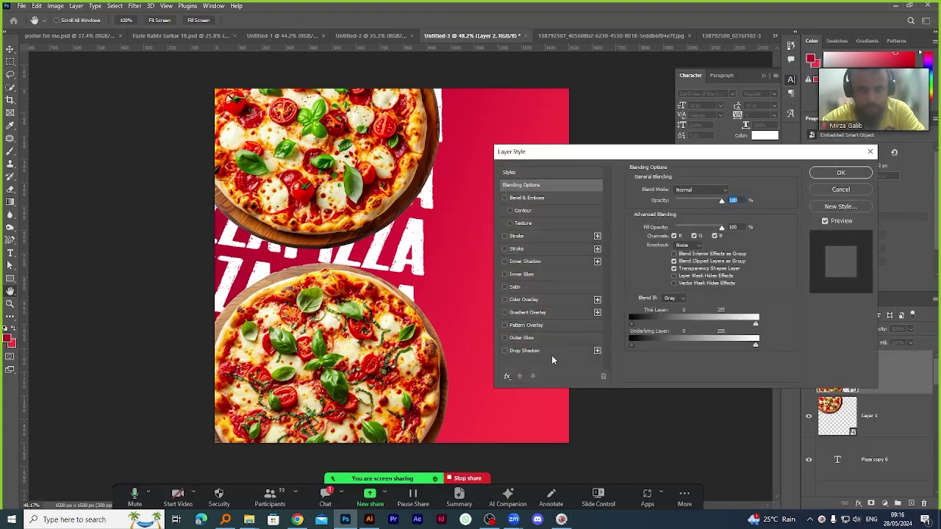
left_click(546, 353)
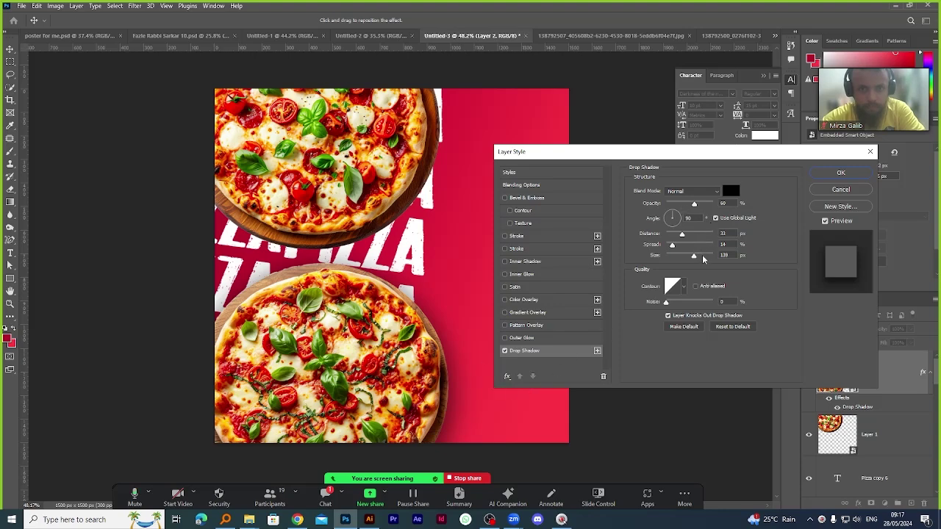
left_click_drag(694, 203, 708, 206)
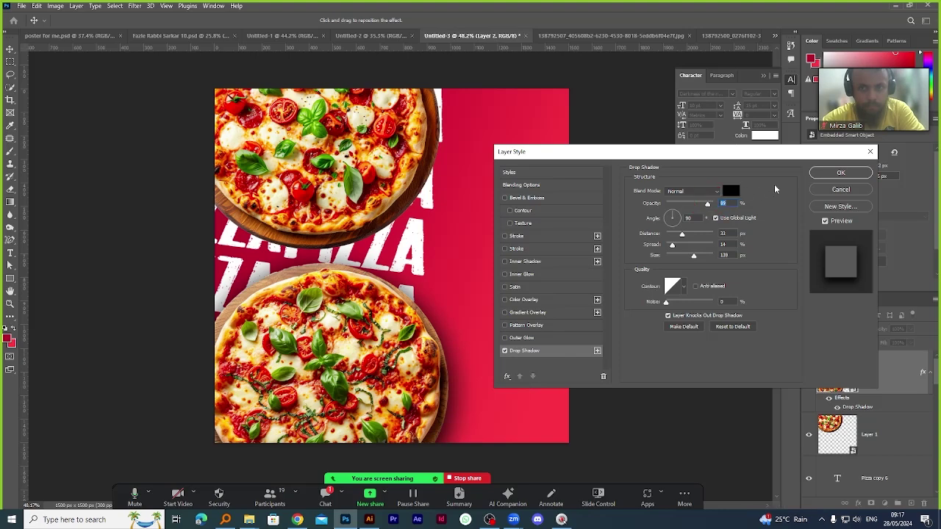
left_click(841, 173)
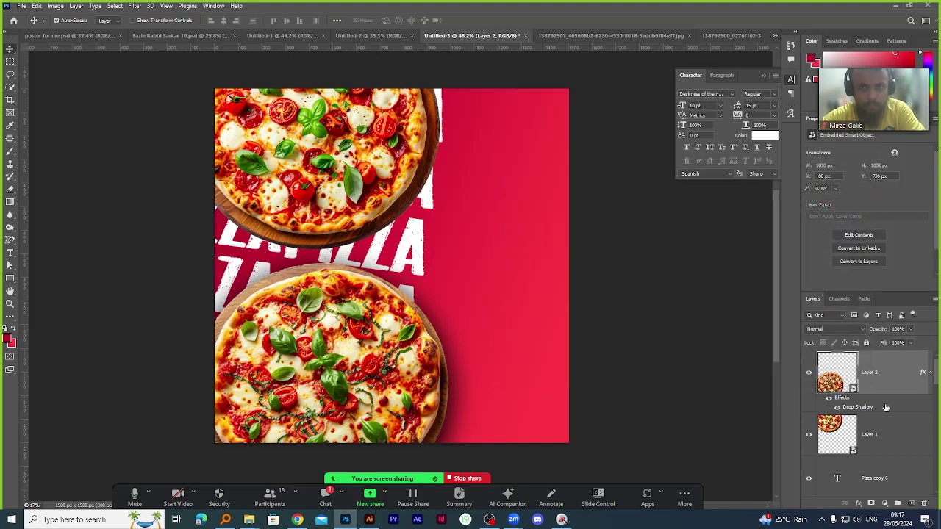
key("ctrl+z")
key("ctrl+z")
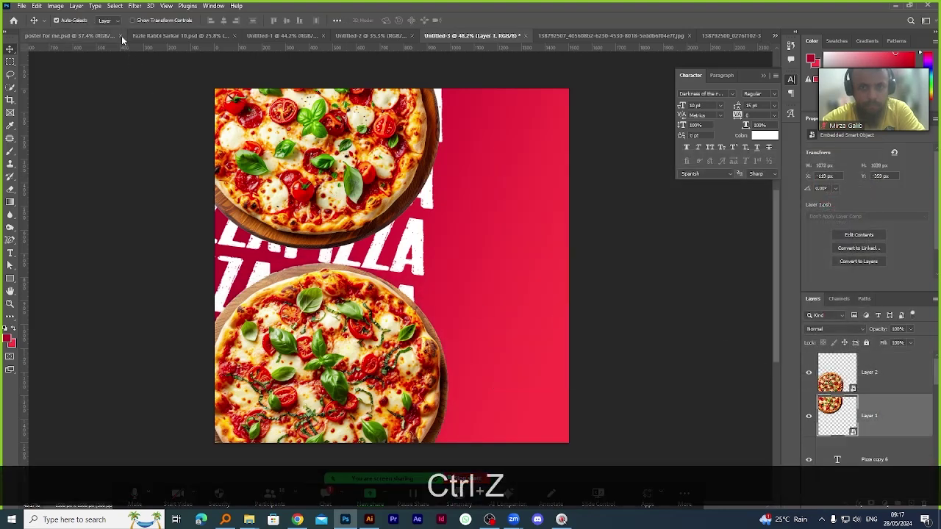
Open the Camera Raw Filter for the upper pizza and set Blacks to -3, Contrast to +48 and Clarity to +21.
left_click(135, 6)
left_click(533, 273)
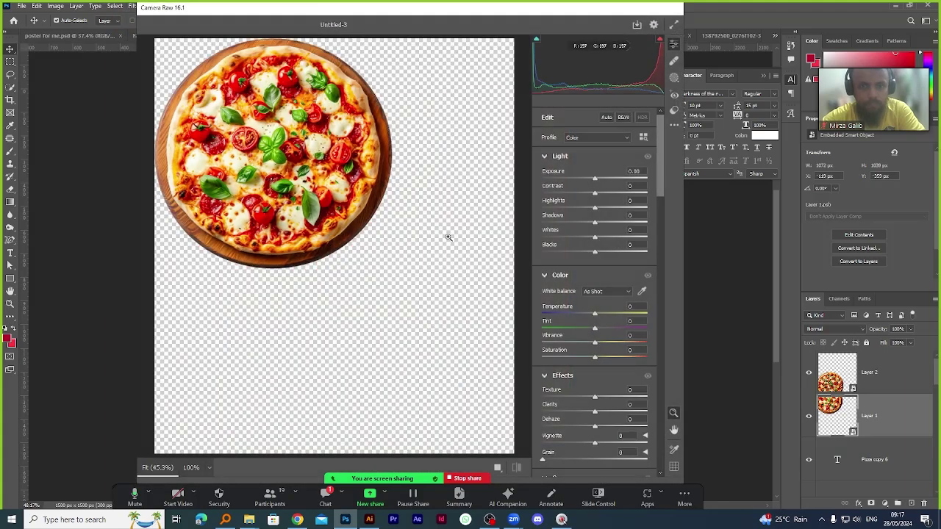
mouse_move(597, 254)
left_mouse_down()
mouse_move(604, 254)
mouse_move(569, 255)
mouse_move(595, 256)
left_mouse_up()
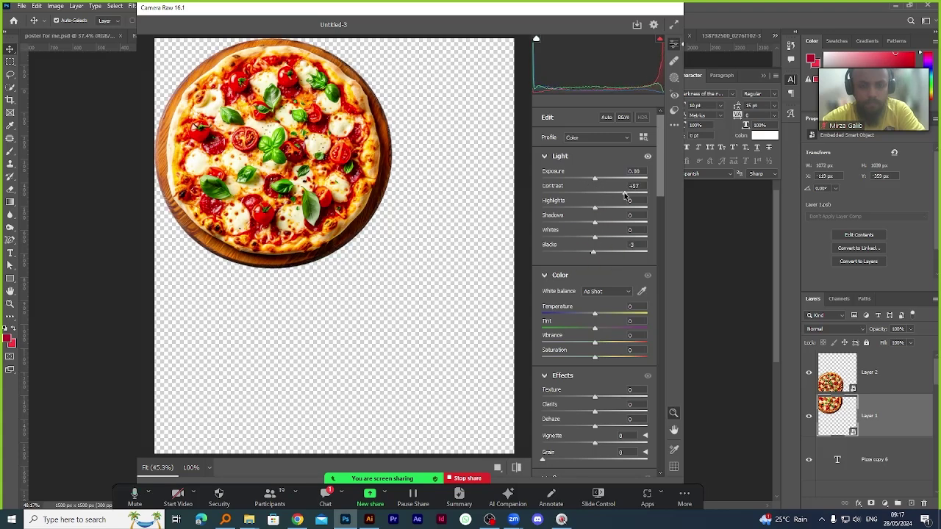
scroll(590, 376, "down", 3)
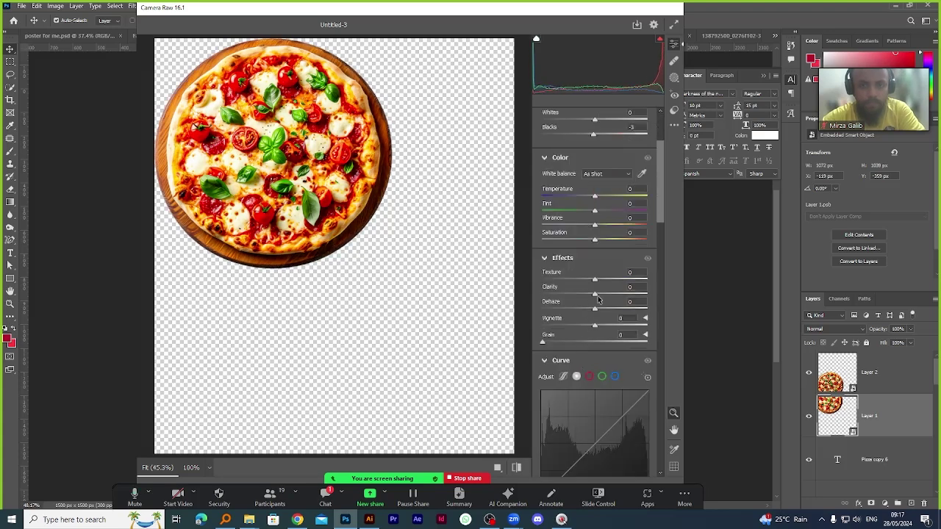
left_click_drag(598, 297, 608, 296)
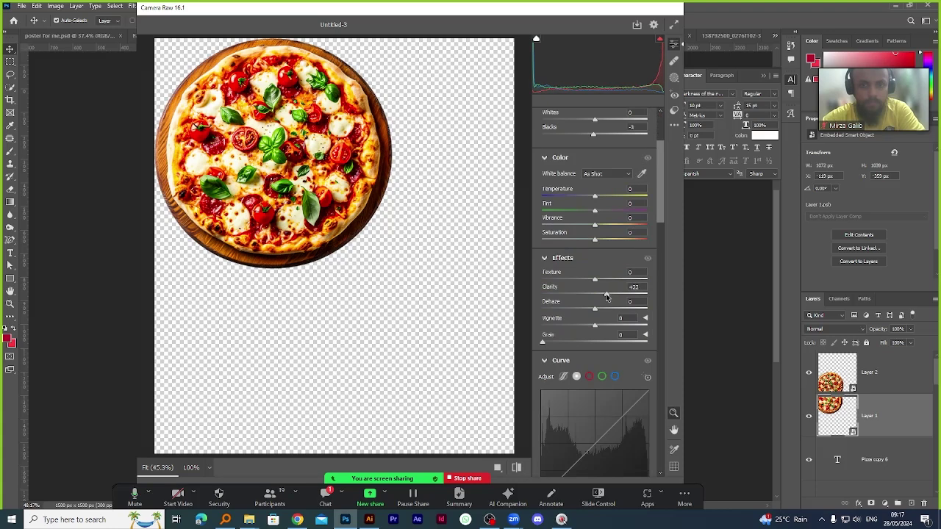
Look through the Curve, Color Mixer, Color Grading, Detail, Optics and Lens Blur settings of the filter.
scroll(602, 295, "down", 6)
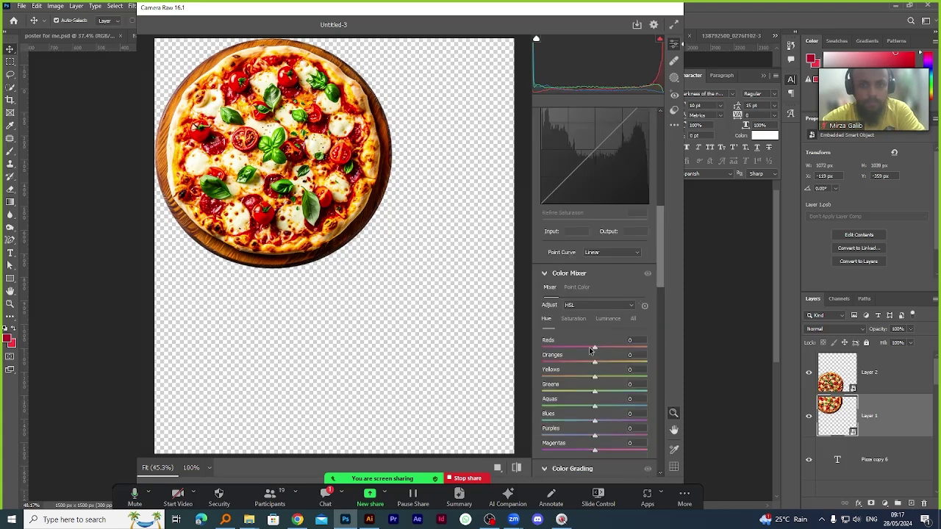
scroll(597, 295, "up", 3)
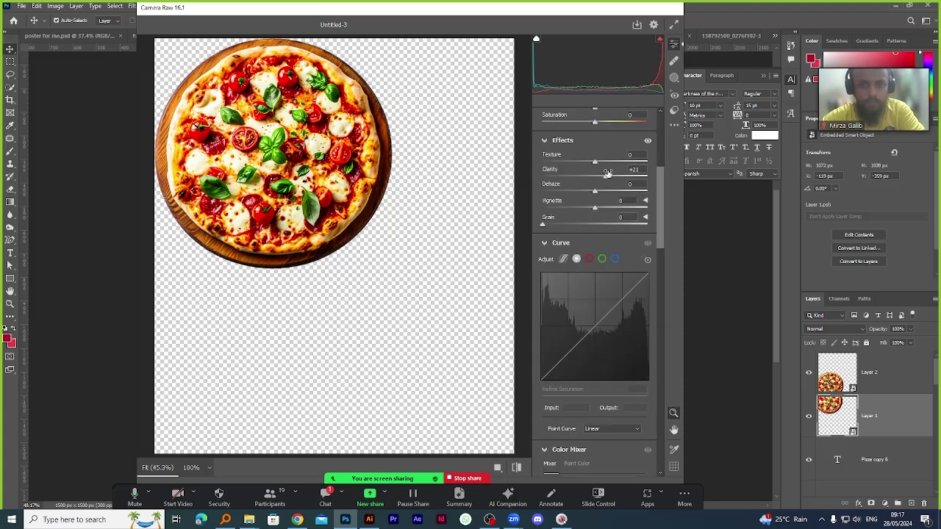
scroll(592, 209, "down", 10)
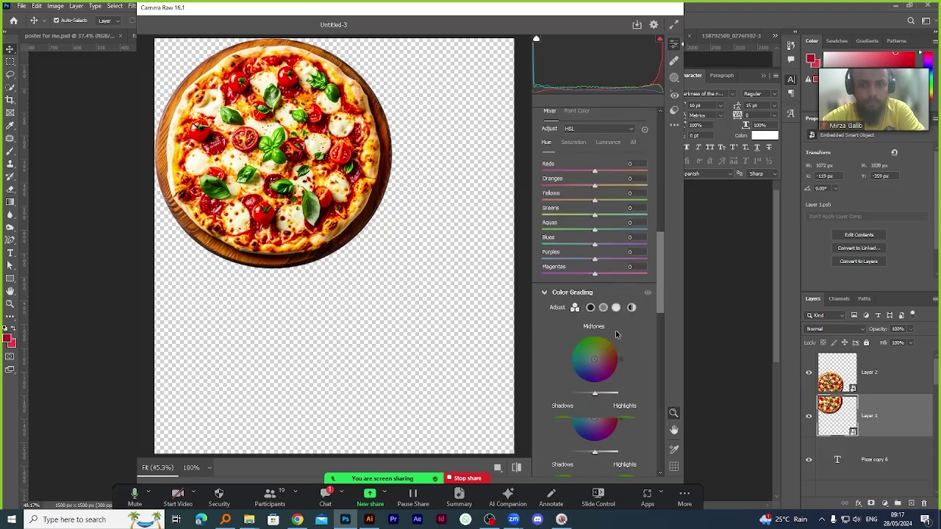
scroll(620, 352, "down", 4)
scroll(621, 361, "up", 8)
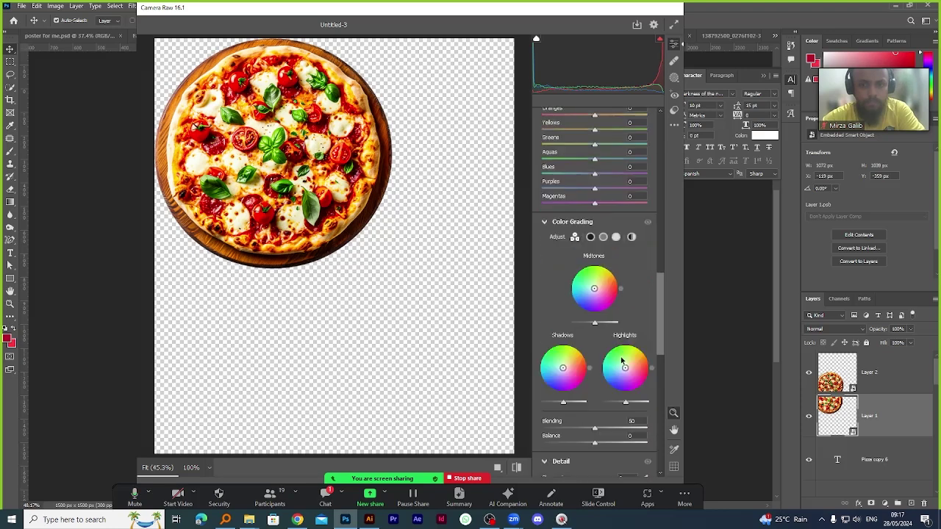
scroll(622, 365, "down", 8)
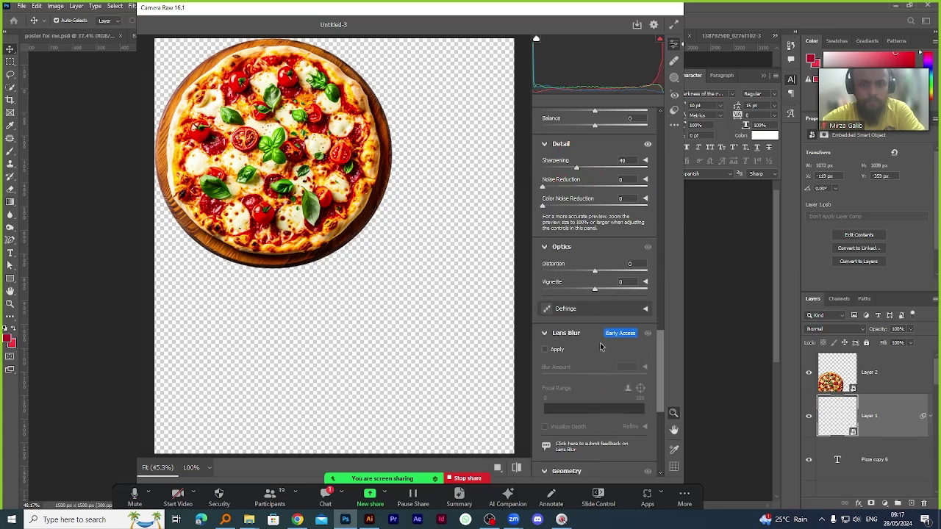
scroll(601, 346, "up", 8)
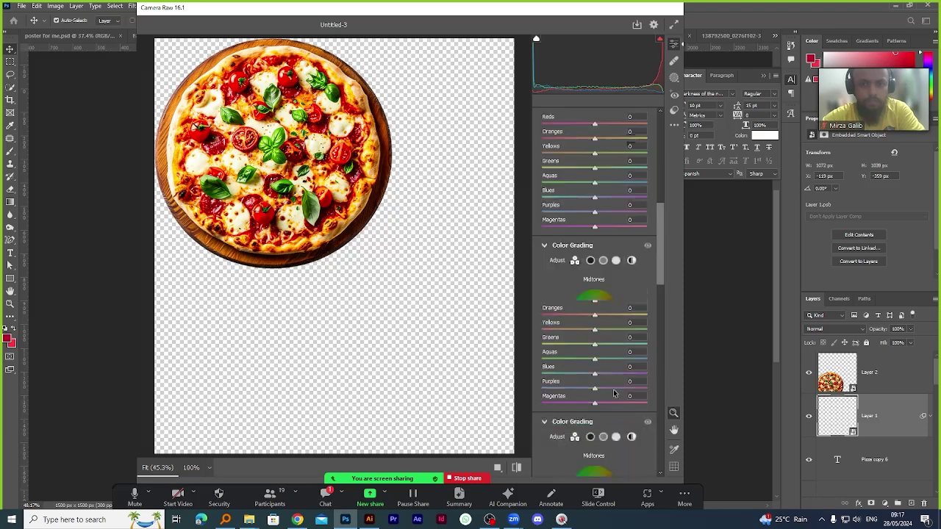
scroll(614, 395, "up", 10)
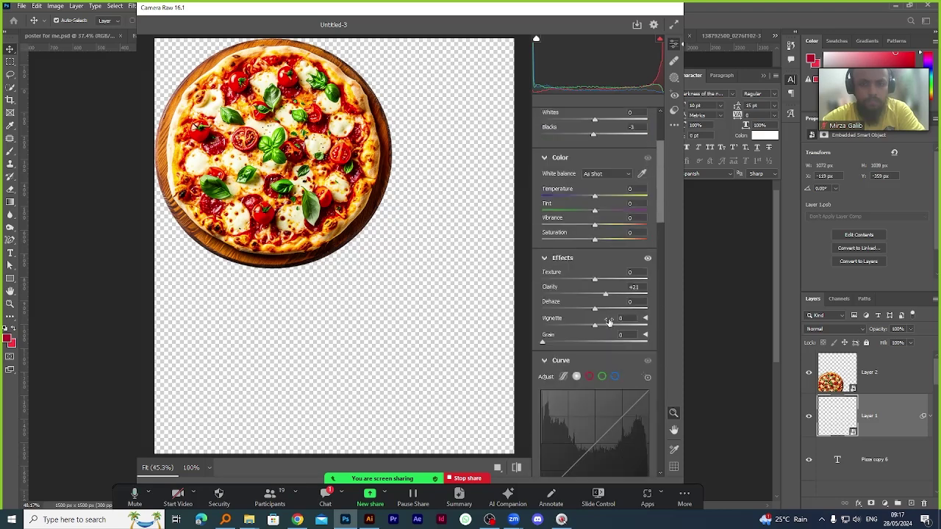
Raise the upper pizza's Texture to +13 and apply the Camera Raw Filter.
scroll(600, 353, "up", 3)
left_click_drag(596, 385, 601, 385)
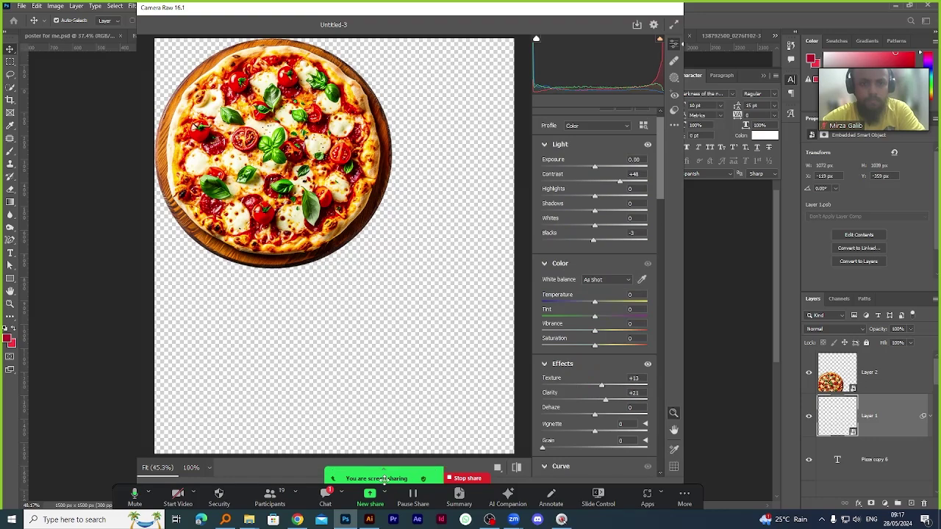
left_click_drag(430, 470, 421, 26)
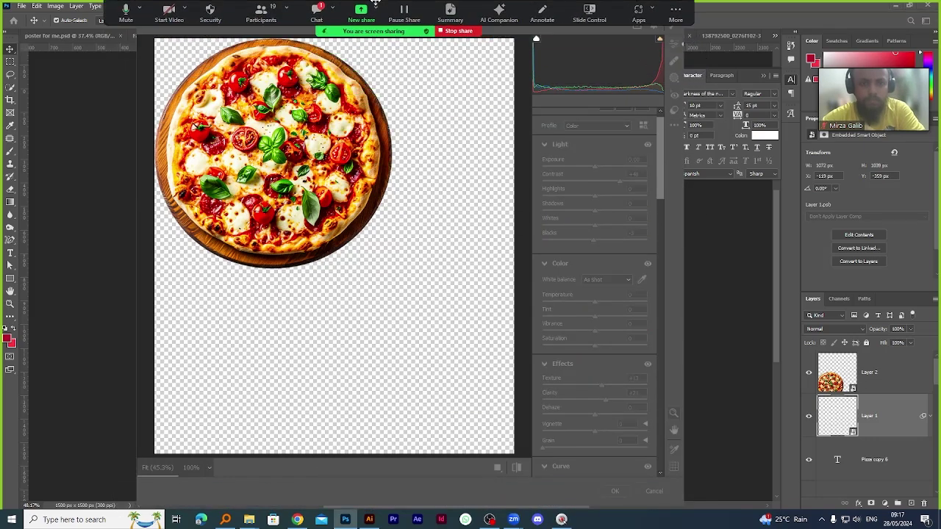
left_click(615, 491)
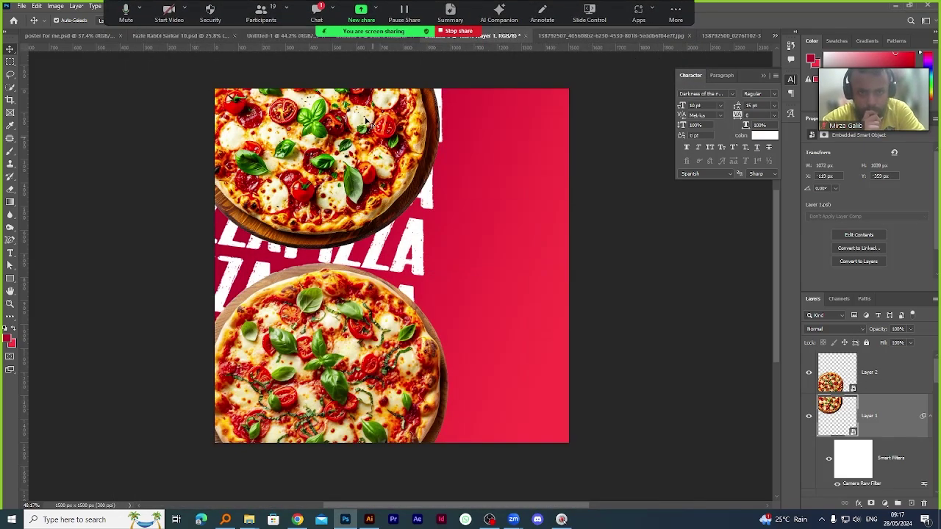
Examine the filtered upper pizza closely and compare its colour and detail with the lower pizza.
scroll(365, 120, "up", 3, "alt")
scroll(346, 132, "down", 1, "alt")
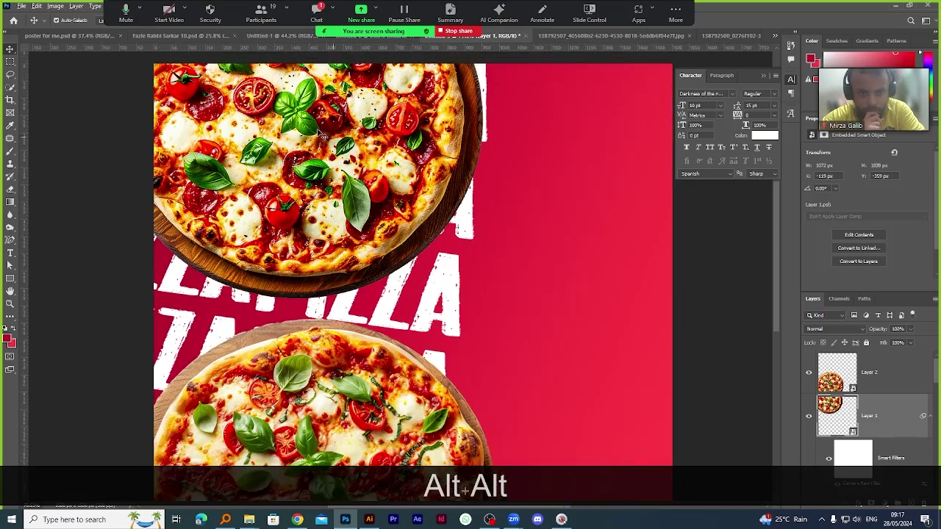
scroll(321, 136, "down", 1, "alt")
scroll(465, 358, "up", 3, "alt")
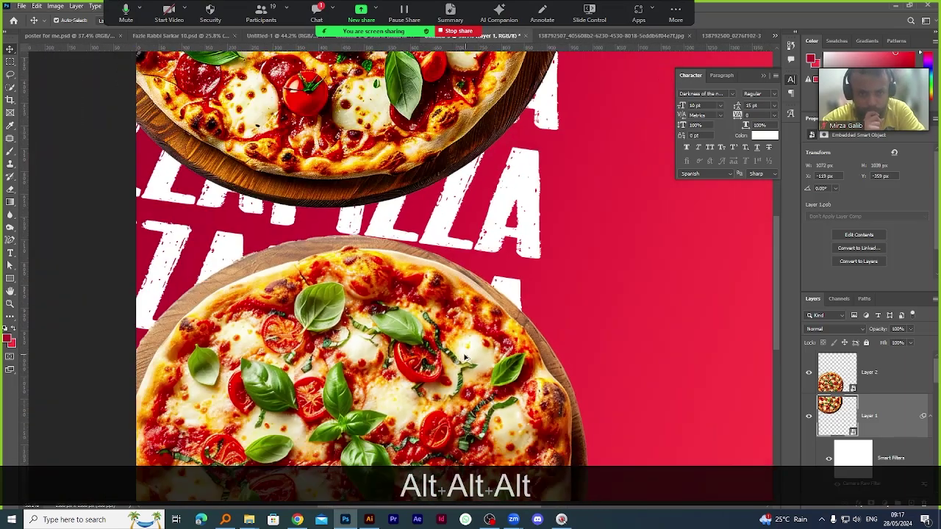
scroll(465, 358, "down", 1, "alt")
scroll(382, 161, "up", 2, "alt")
scroll(373, 145, "down", 1, "alt")
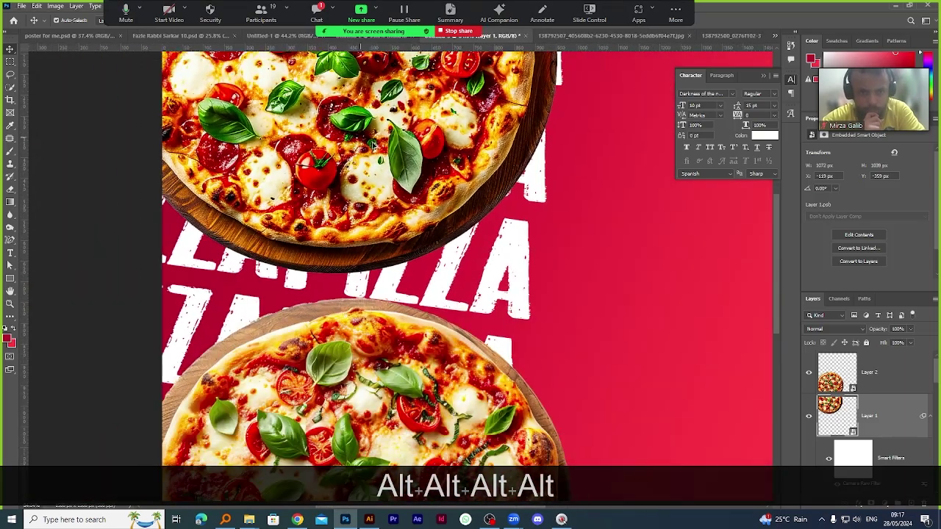
scroll(373, 145, "down", 1)
scroll(364, 140, "down", 1)
scroll(442, 189, "up", 2)
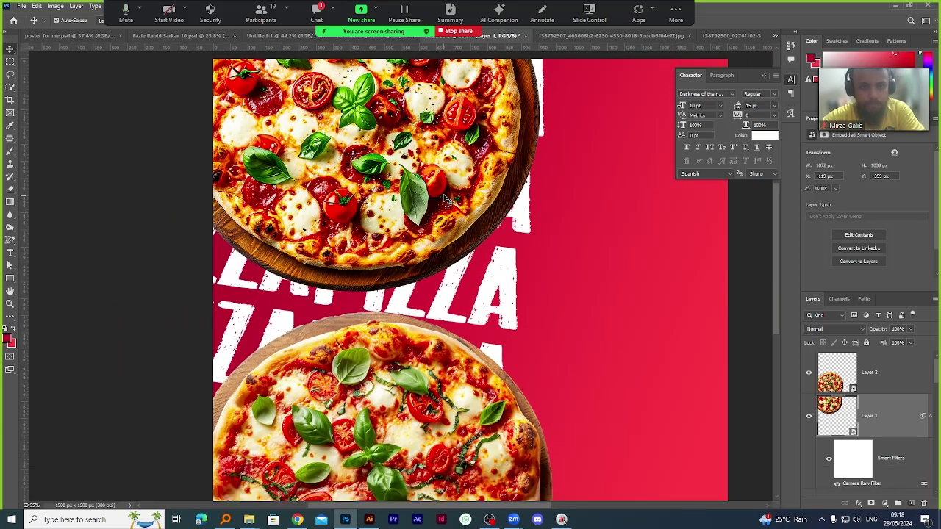
scroll(358, 243, "down", 1)
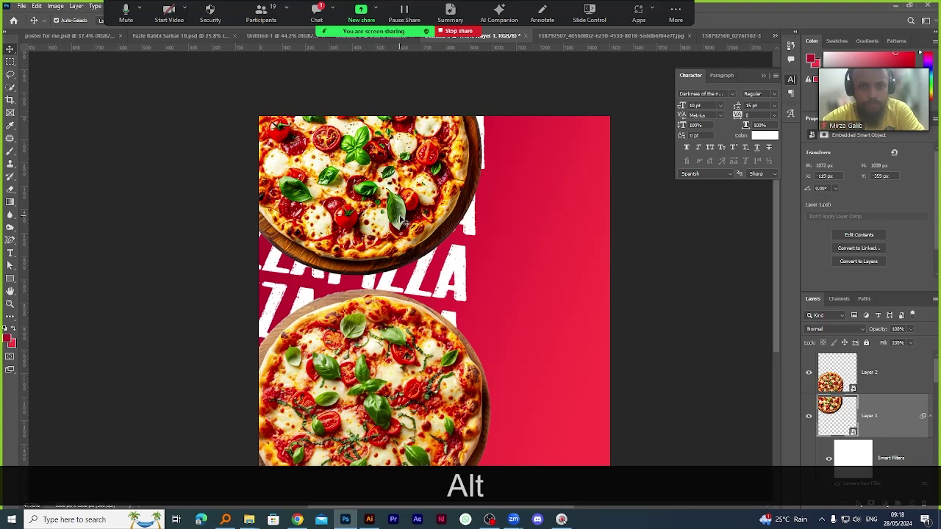
Select the lower pizza's layer and open the Camera Raw Filter for it.
left_click(370, 360)
left_click(809, 372)
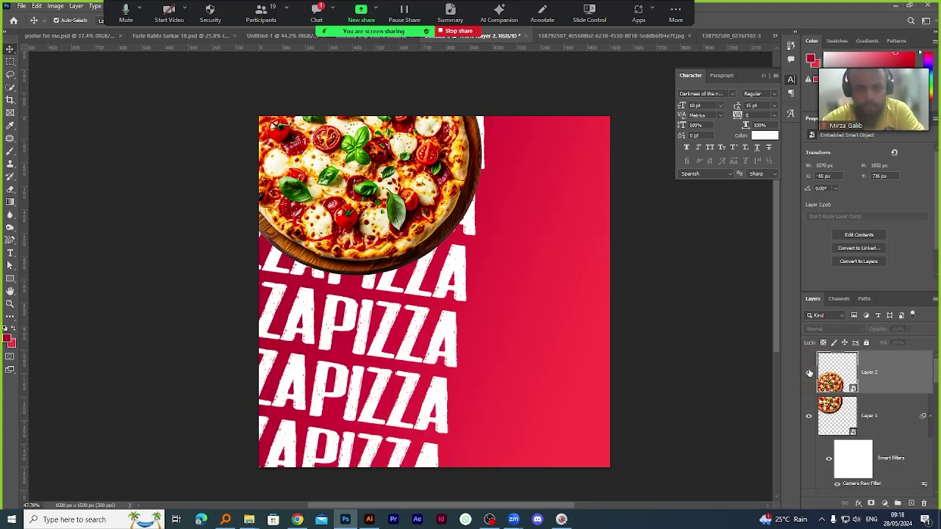
left_click(809, 373)
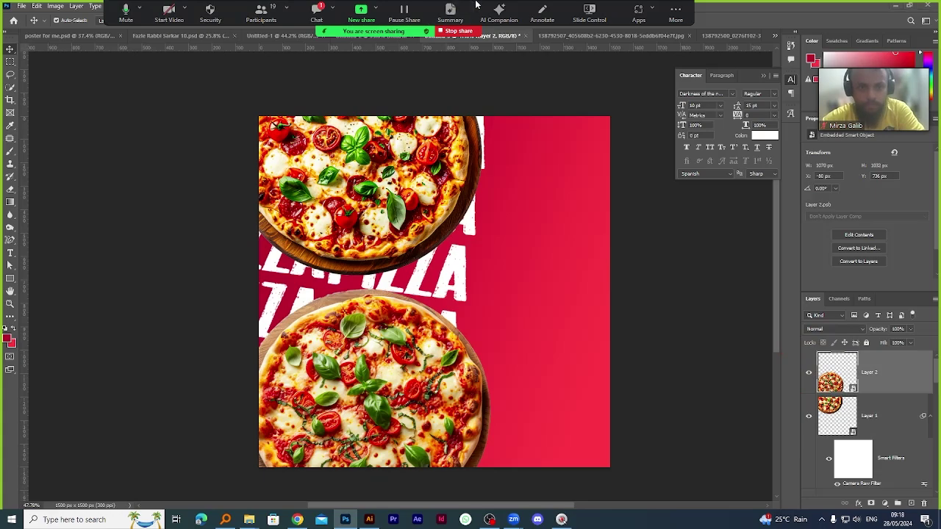
left_click_drag(475, 11, 465, 478)
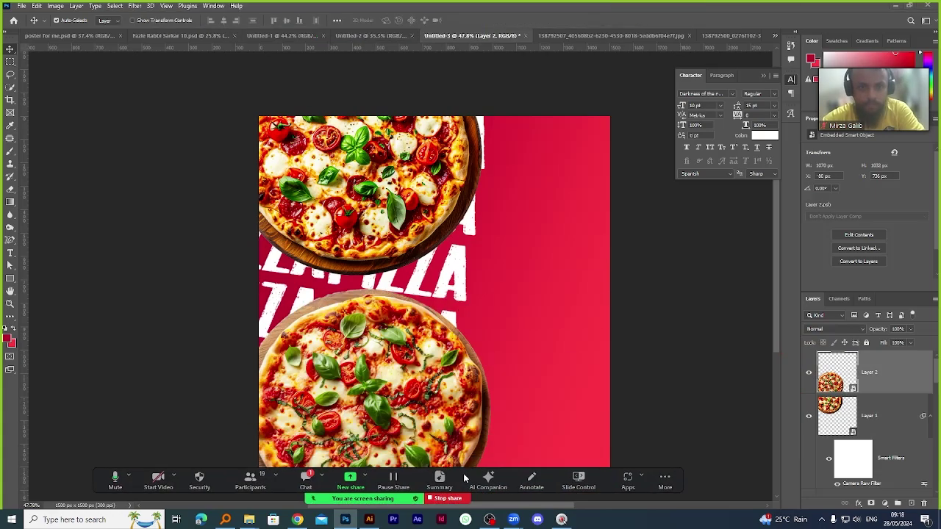
left_click(134, 8)
left_click(186, 79)
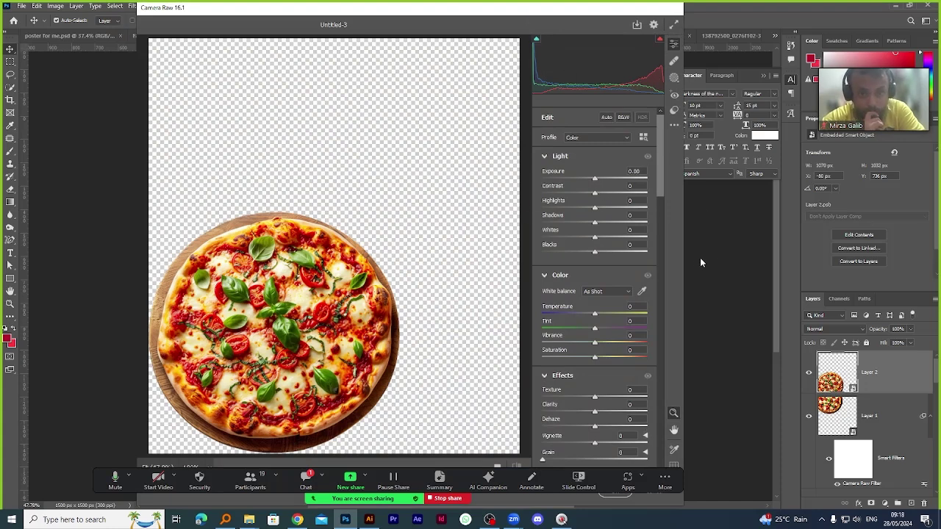
Reposition the Camera Raw window and reduce its height so it fits above the meeting toolbar.
left_click_drag(687, 255, 678, 255)
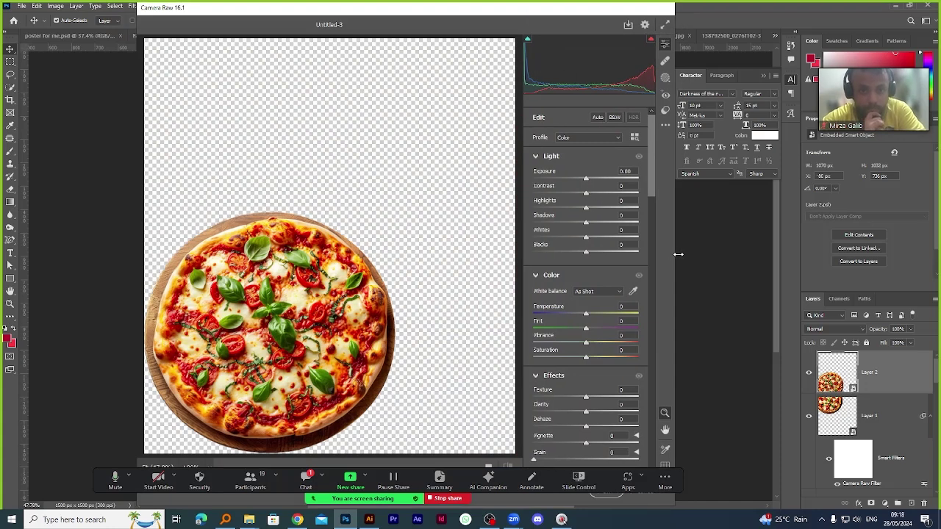
left_click_drag(408, 13, 442, 13)
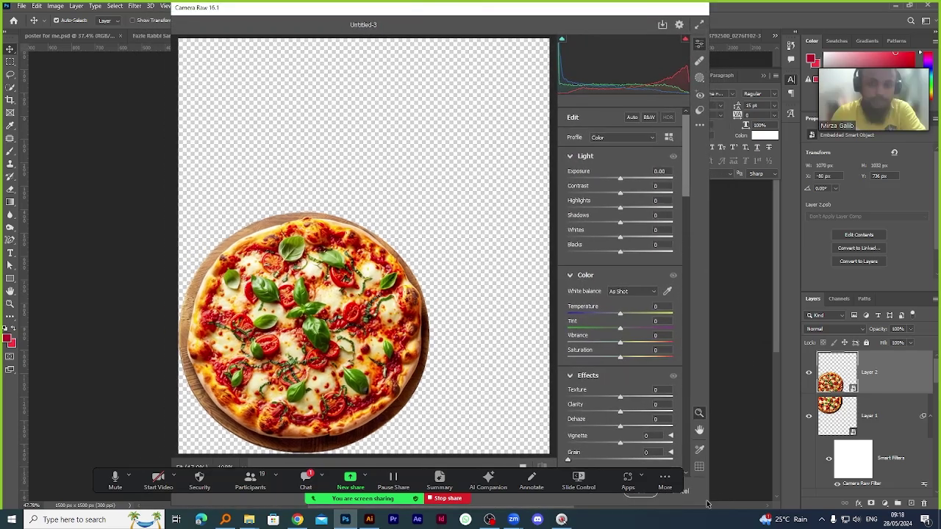
left_click_drag(709, 507, 699, 450)
left_click_drag(695, 443, 697, 455)
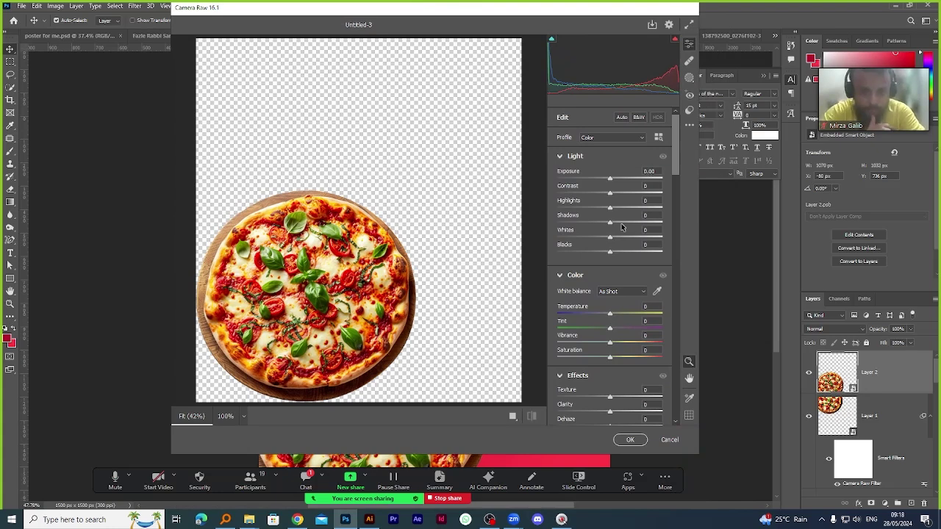
Set the lower pizza's Contrast to +33, Blacks to -23 and Clarity to +14.
left_click_drag(611, 193, 627, 195)
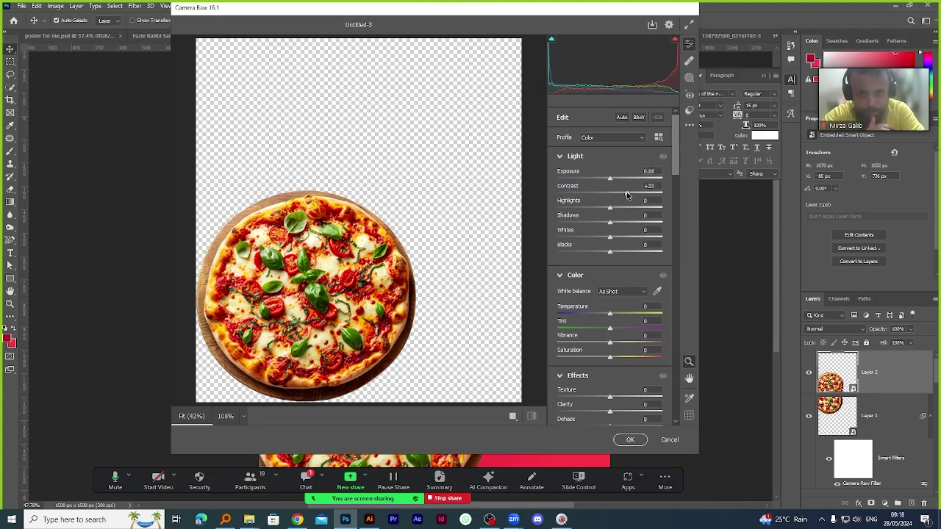
left_click_drag(609, 252, 600, 254)
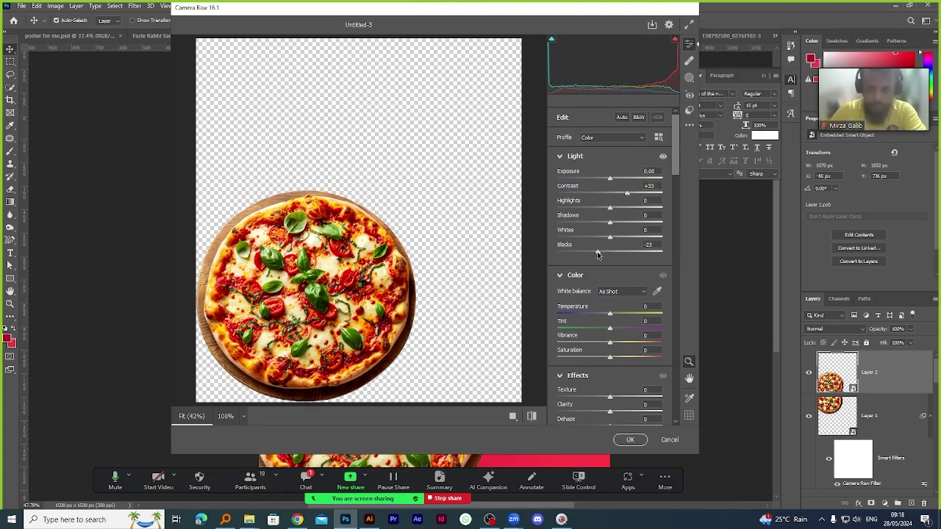
scroll(600, 255, "down", 5)
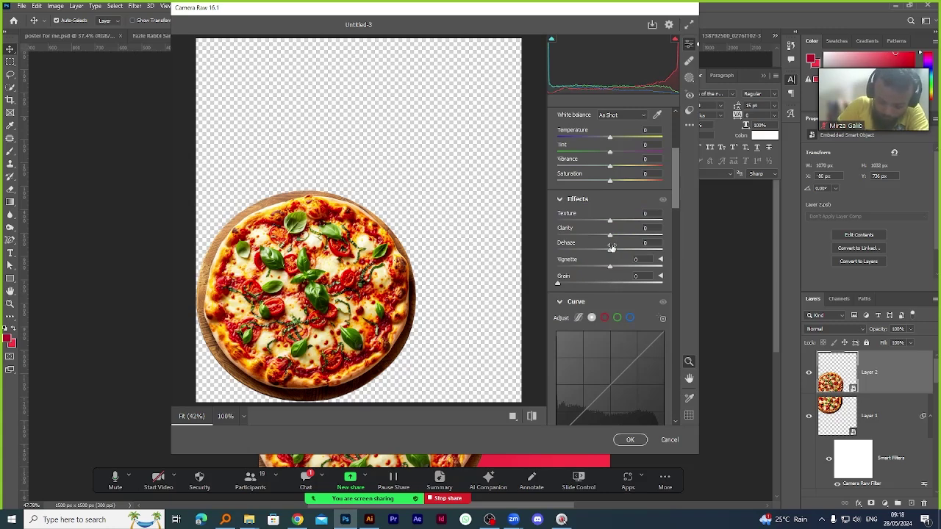
left_click_drag(610, 235, 624, 234)
scroll(628, 213, "down", 3)
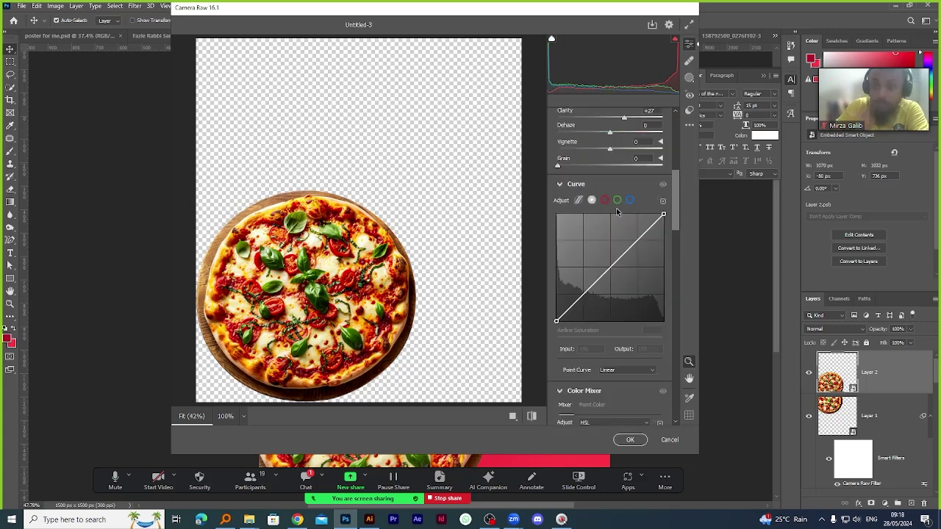
scroll(634, 189, "up", 3)
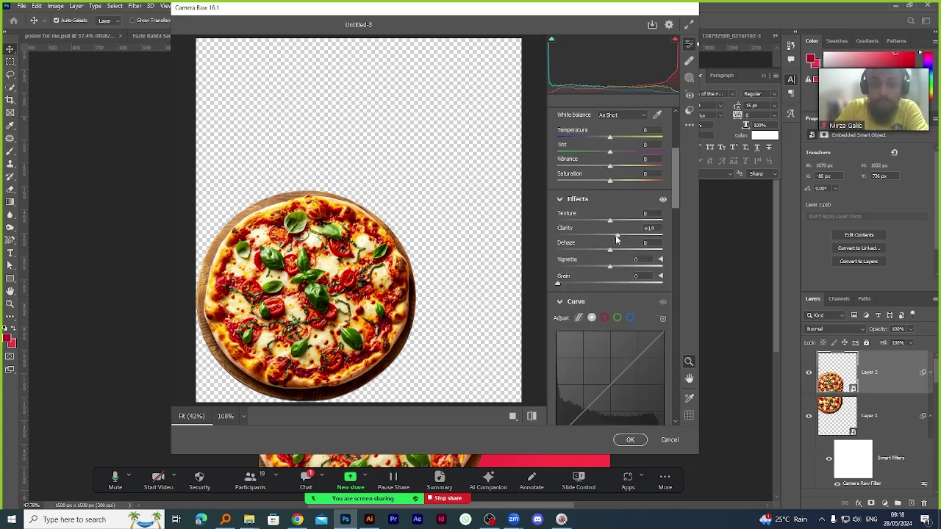
Set the lower pizza's Sharpening to 42 and apply the Camera Raw Filter.
scroll(616, 242, "down", 5)
scroll(614, 252, "down", 10)
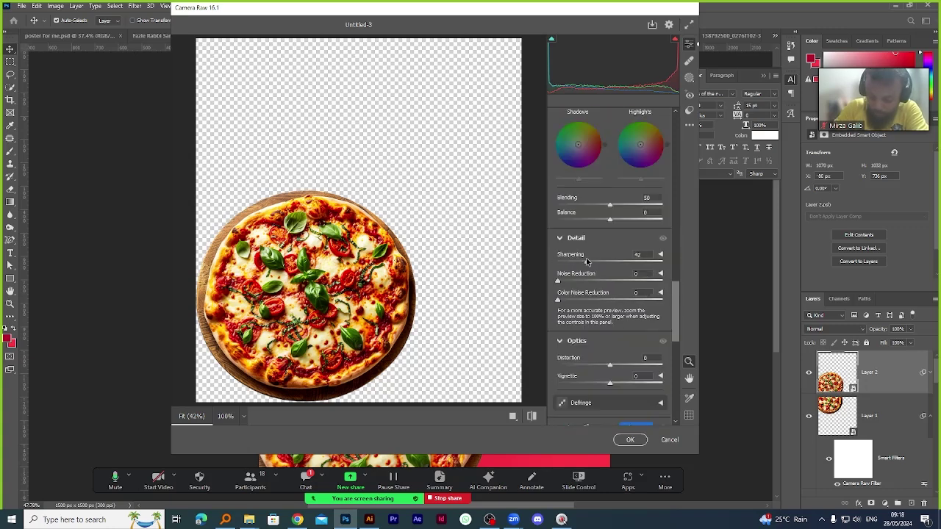
scroll(583, 265, "up", 8)
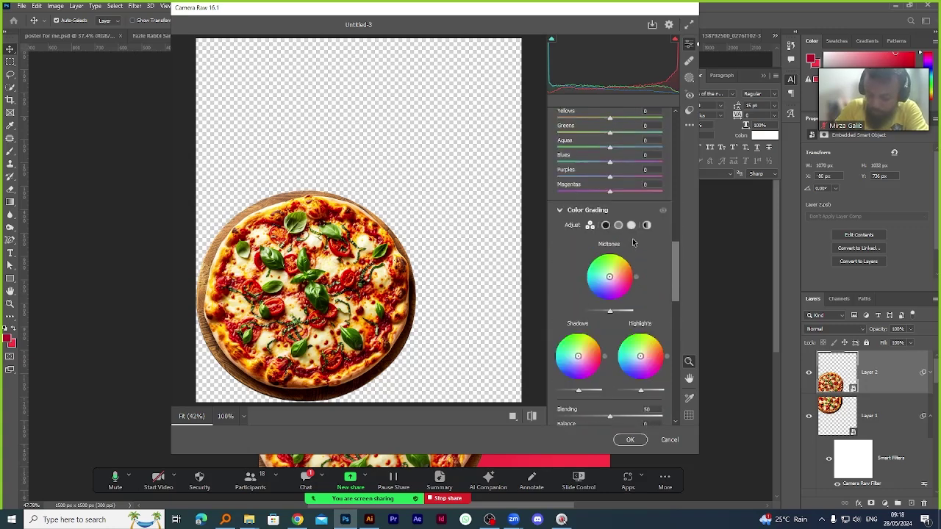
left_click(629, 439)
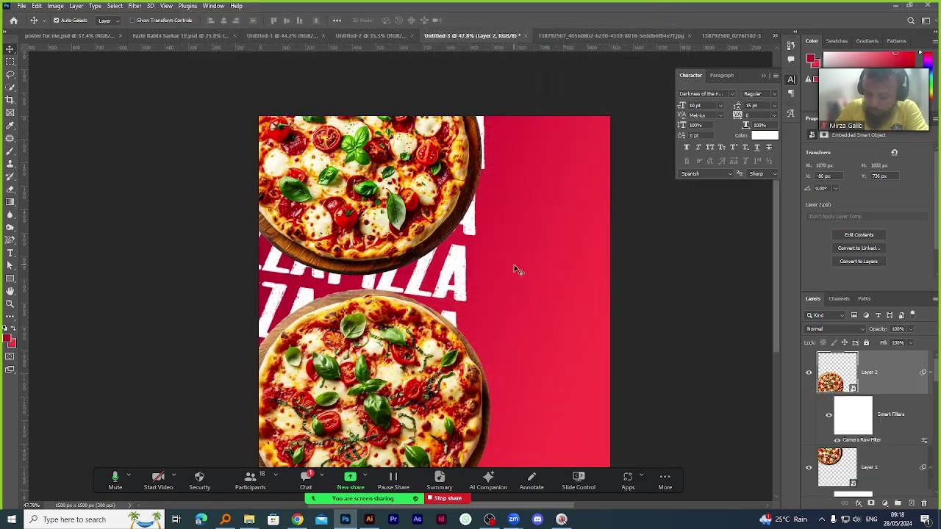
Add a Drop Shadow layer style to the upper pizza with its preset settings.
scroll(394, 197, "down", 2)
scroll(382, 187, "up", 4)
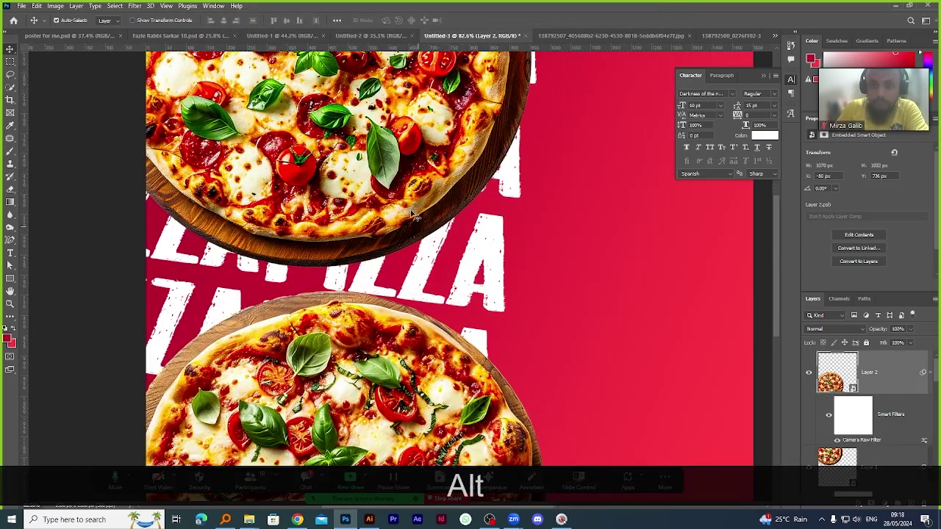
scroll(371, 181, "down", 3)
scroll(362, 175, "up", 1)
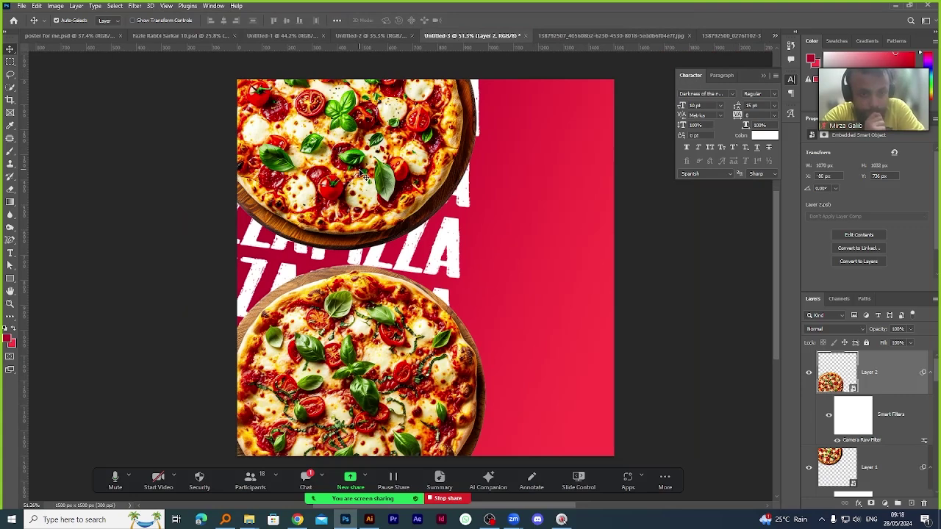
key("alt+bracketleft")
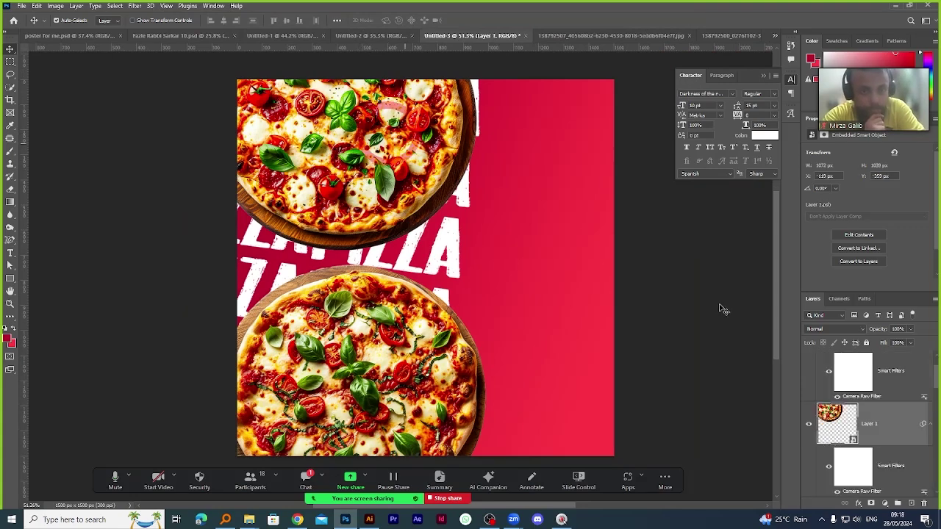
right_click(899, 424)
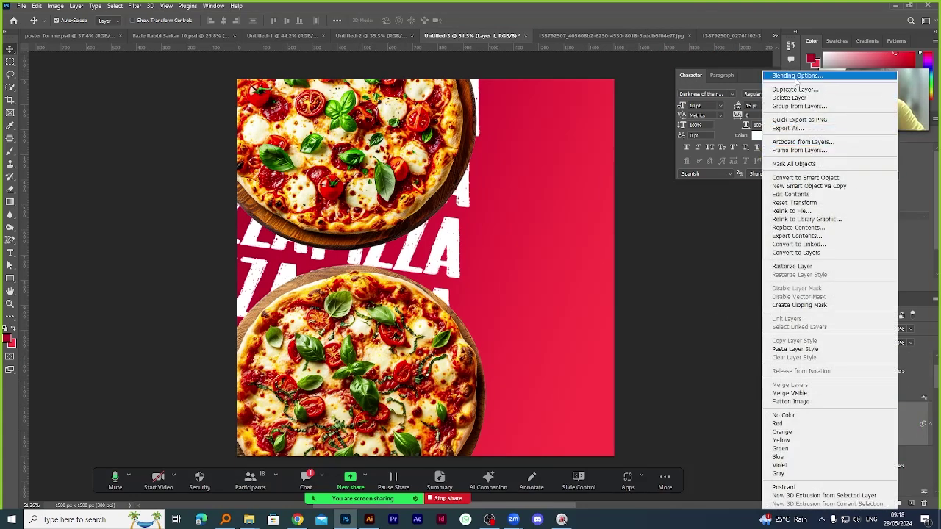
left_click(548, 224)
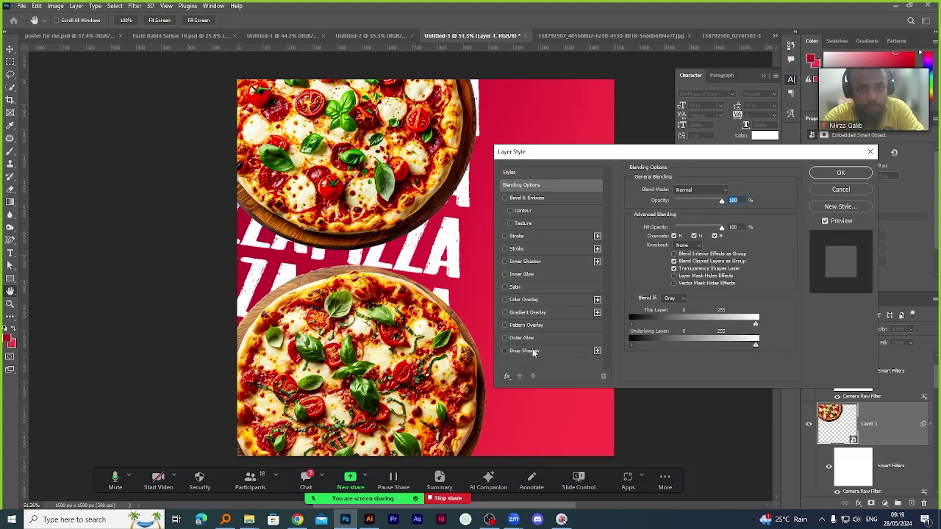
left_click(534, 353)
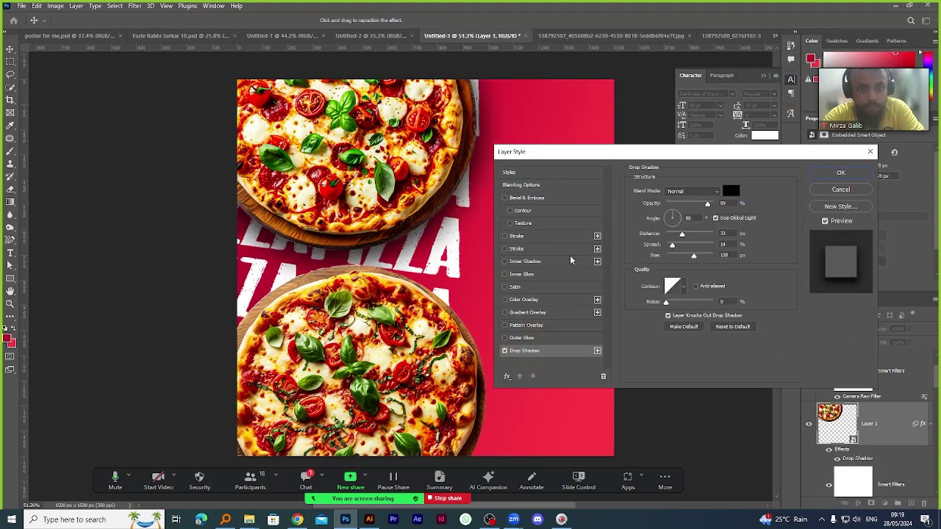
left_click(841, 174)
Copy the upper pizza's layer style and paste it onto the lower pizza's layer.
right_click(893, 422)
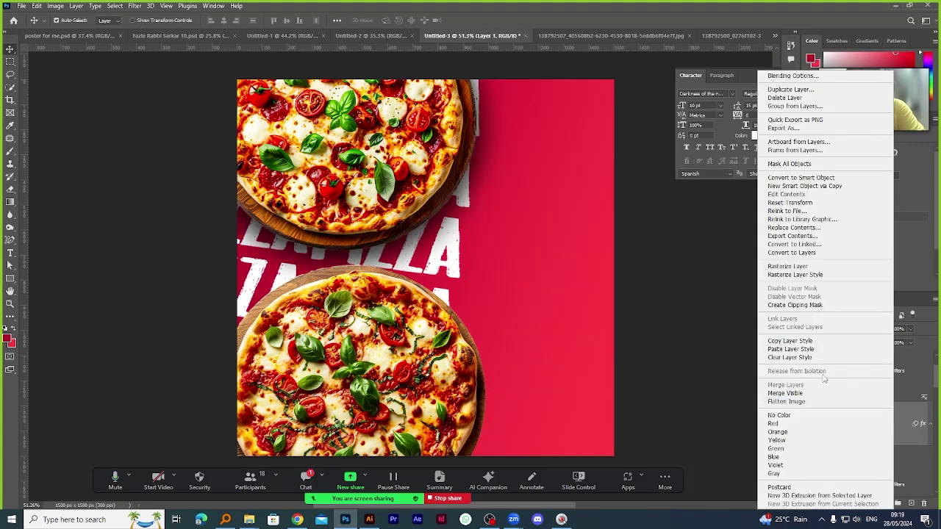
left_click(791, 340)
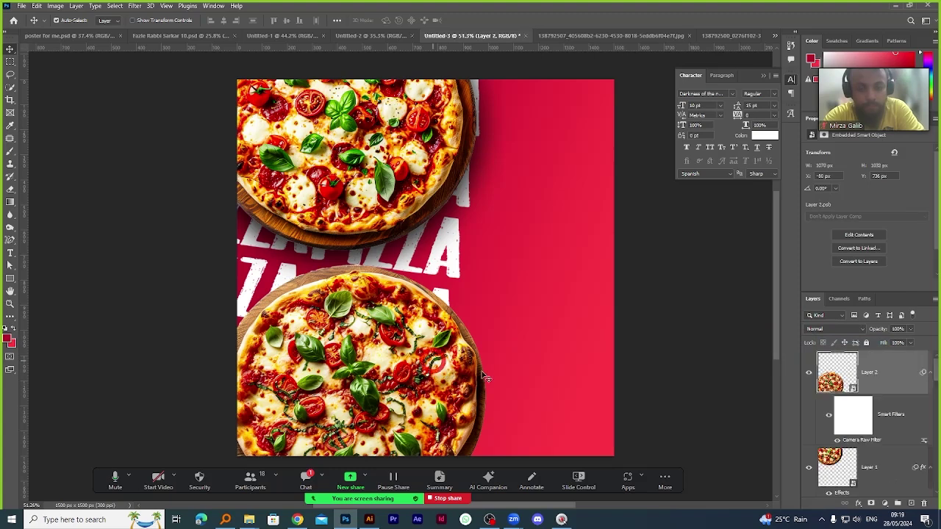
right_click(900, 379)
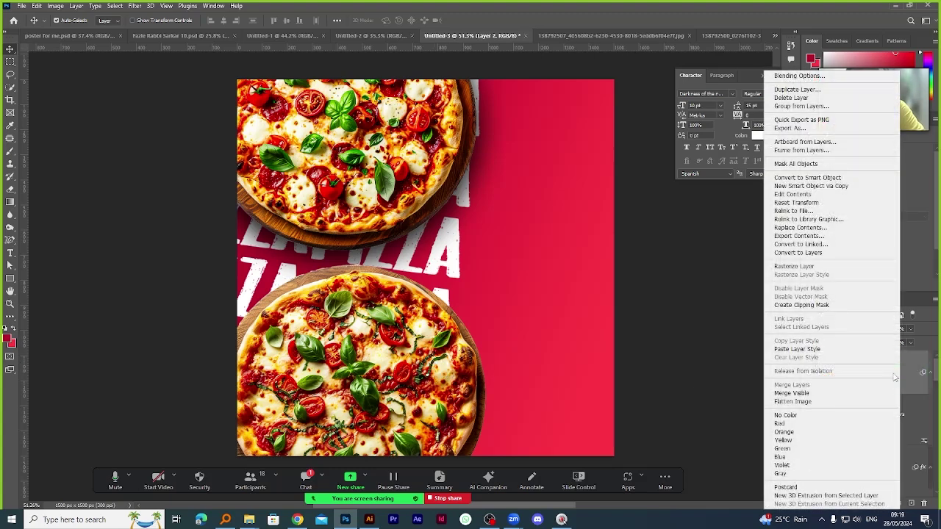
left_click(846, 350)
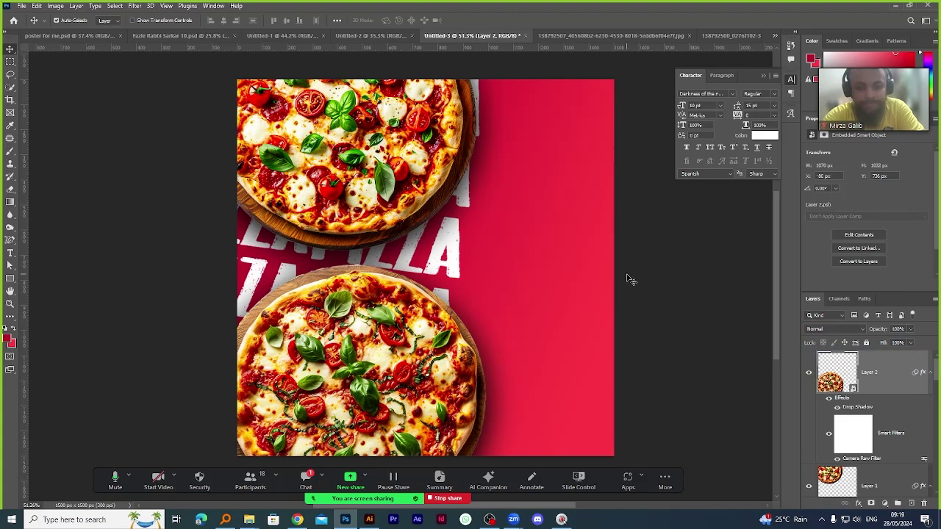
Move the upper pizza to about X -169 px, Y -406 px and the lower pizza to about X -106 px, Y 761 px.
scroll(446, 196, "down", 2)
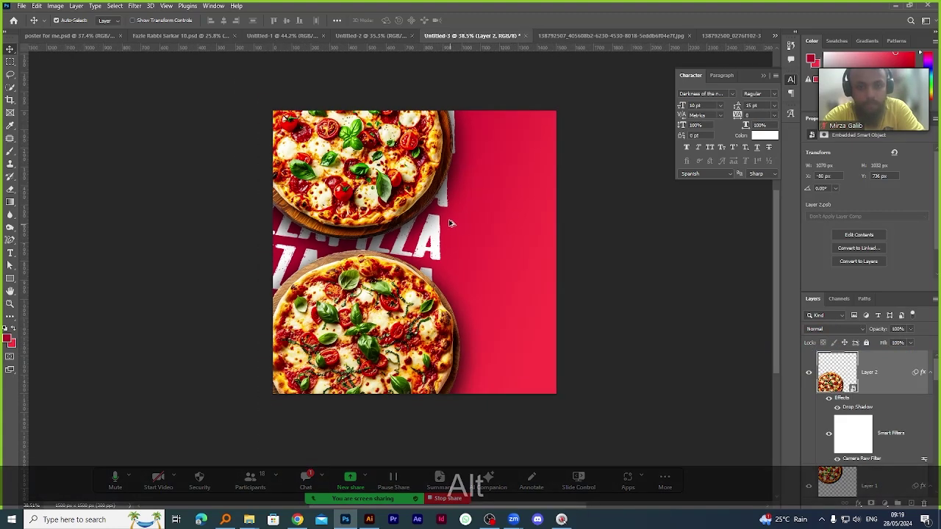
scroll(405, 207, "up", 3)
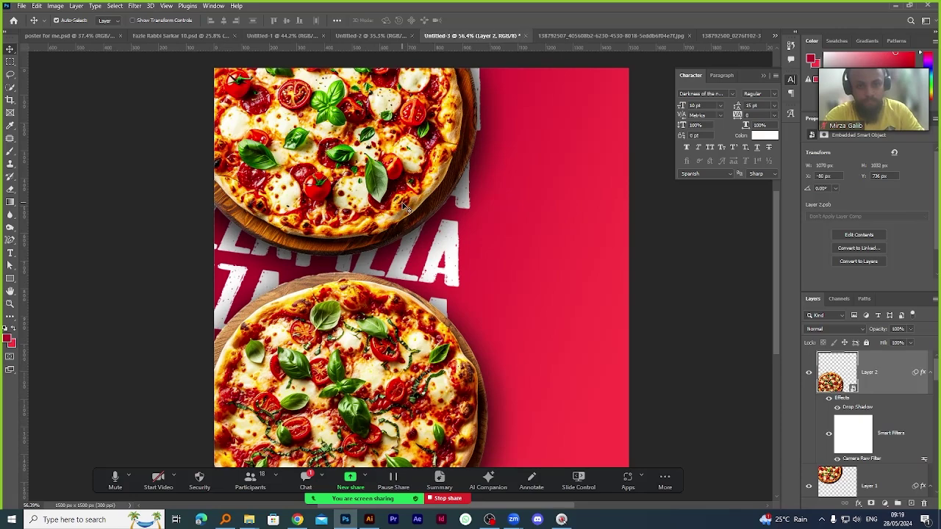
scroll(403, 207, "down", 2)
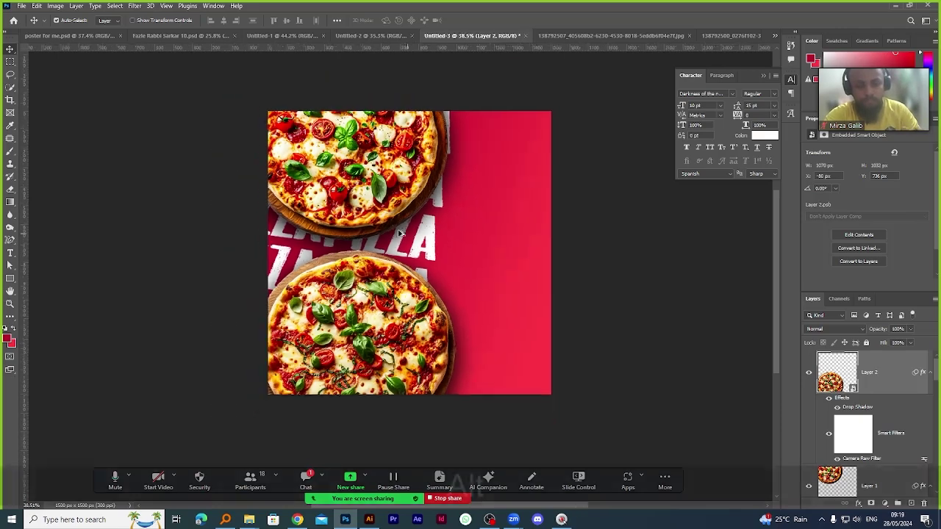
scroll(397, 202, "up", 2)
left_click_drag(379, 210, 373, 191)
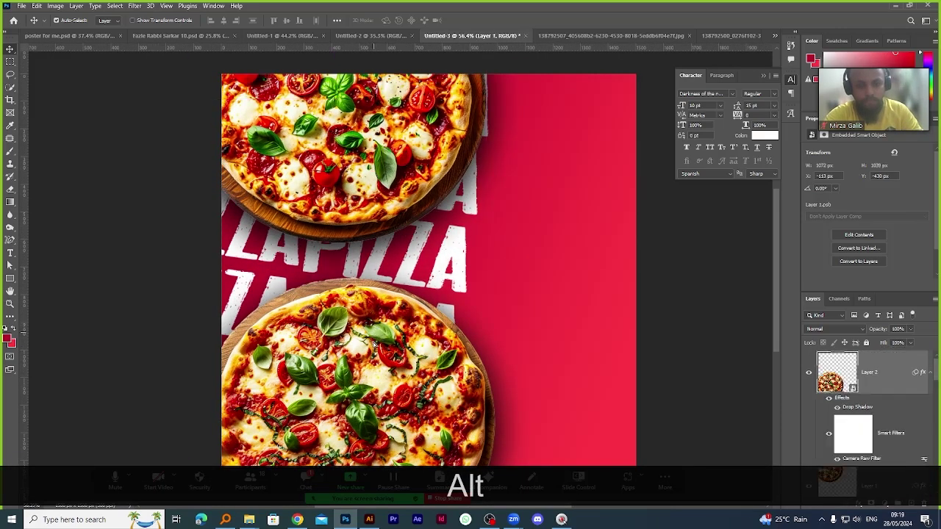
scroll(489, 182, "down", 1)
scroll(414, 204, "up", 1)
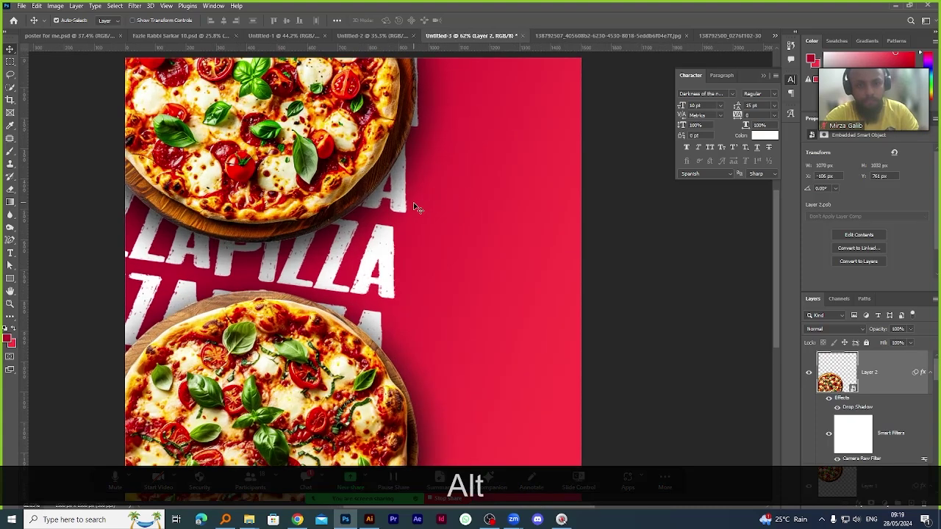
scroll(418, 221, "down", 1)
scroll(445, 212, "up", 1)
left_click(315, 156)
left_click_drag(314, 156, 303, 161)
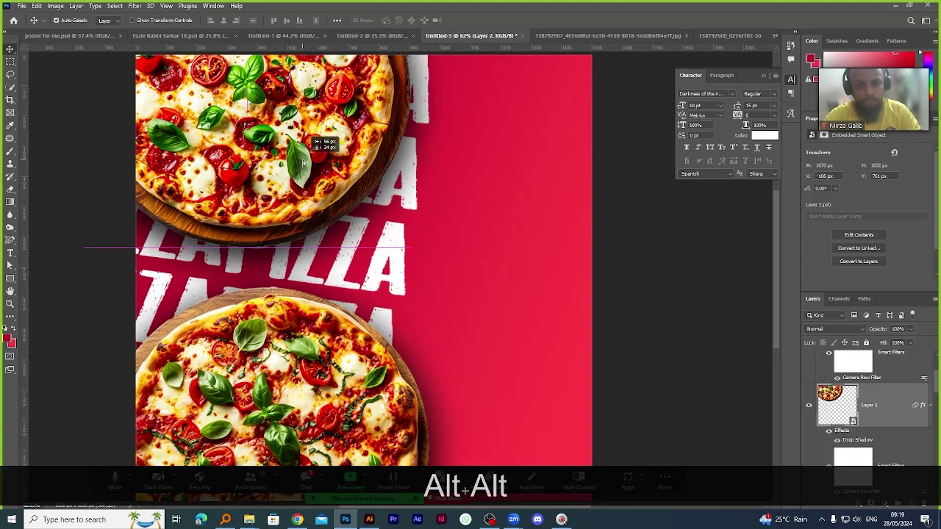
Add the white text "999" in 10 pt Darkness of the night on the empty red area beside the upper pizza.
left_click(10, 252)
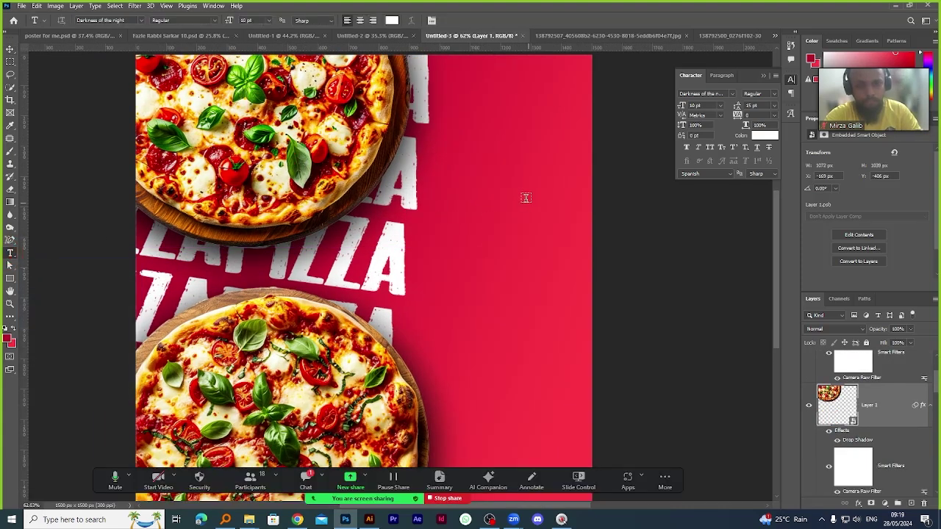
left_click(497, 188)
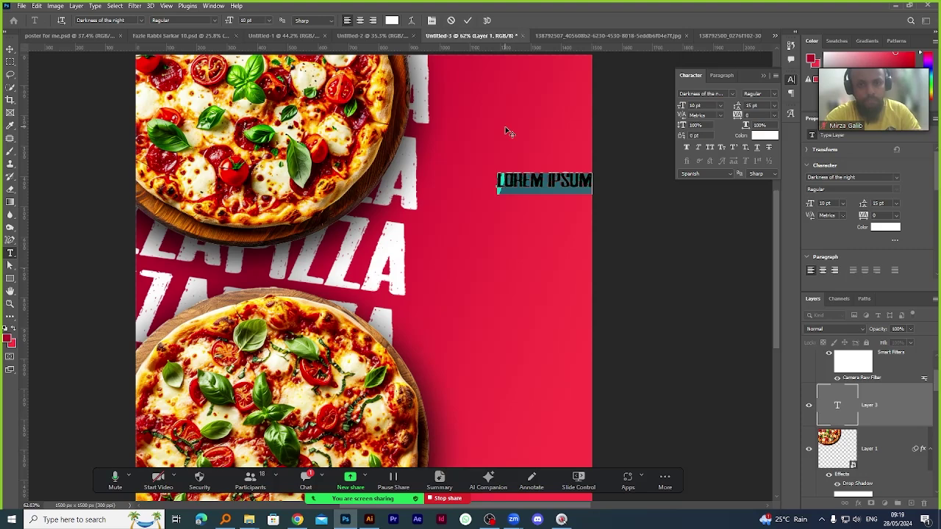
type("999")
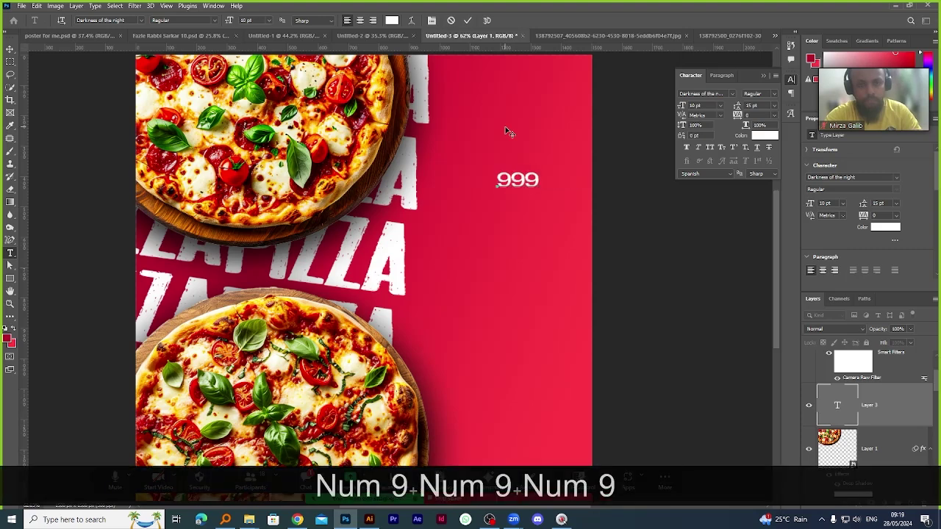
left_click(467, 21)
scroll(524, 139, "up", 4)
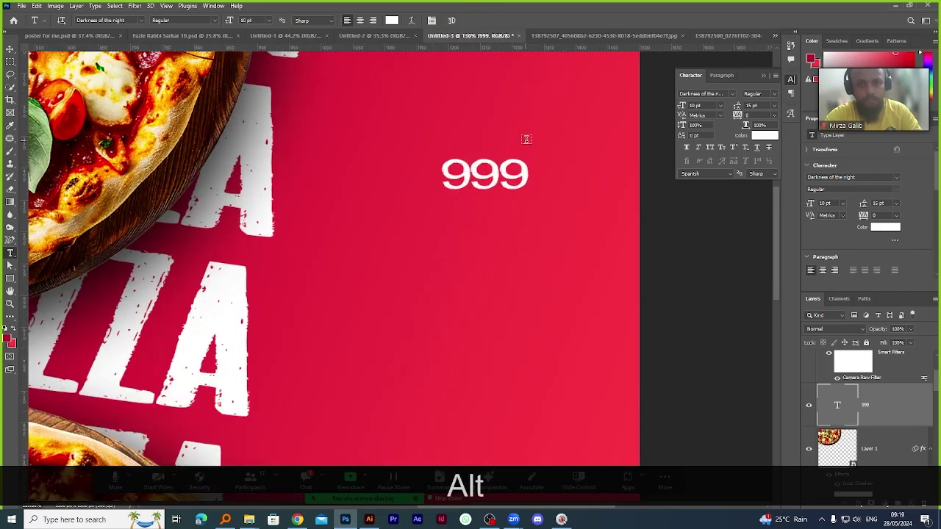
Change the font of the "999" price text to Western Bang Bang.
double_click(425, 213)
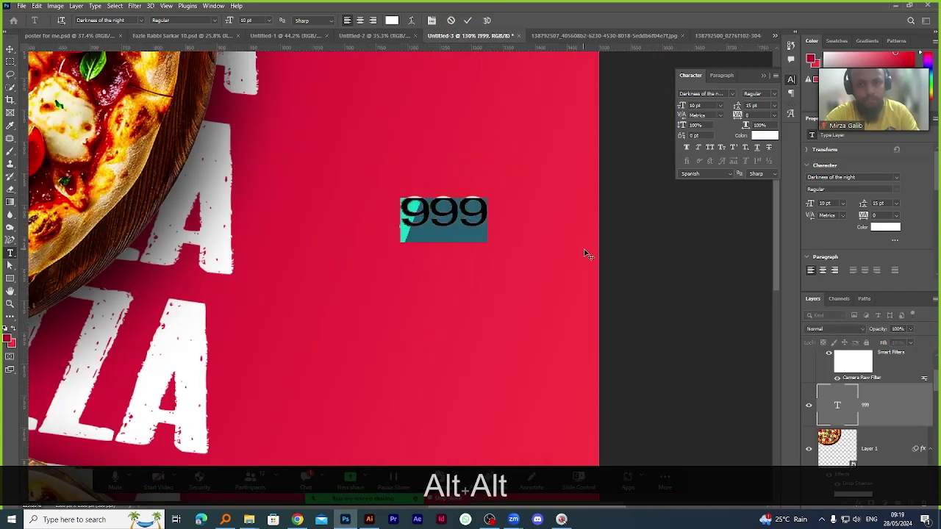
scroll(238, 305, "down", 2)
scroll(515, 214, "up", 3)
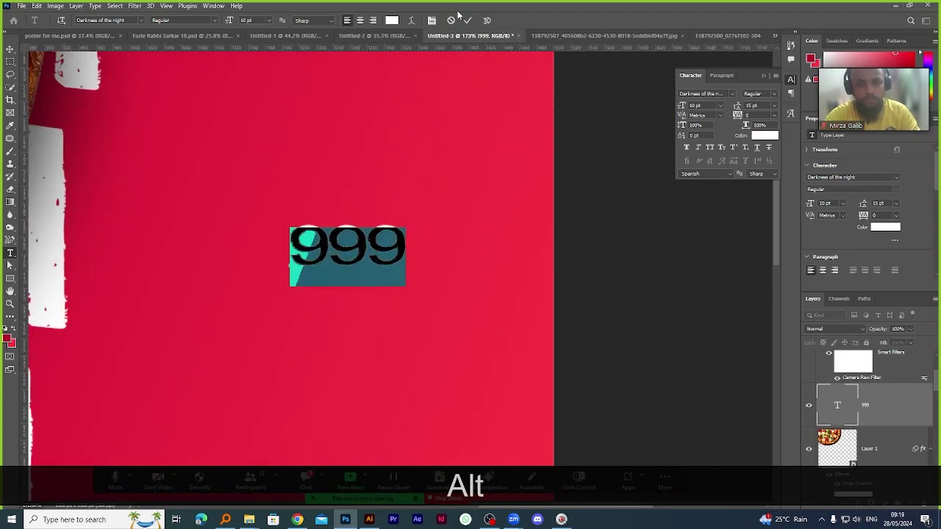
left_click(731, 94)
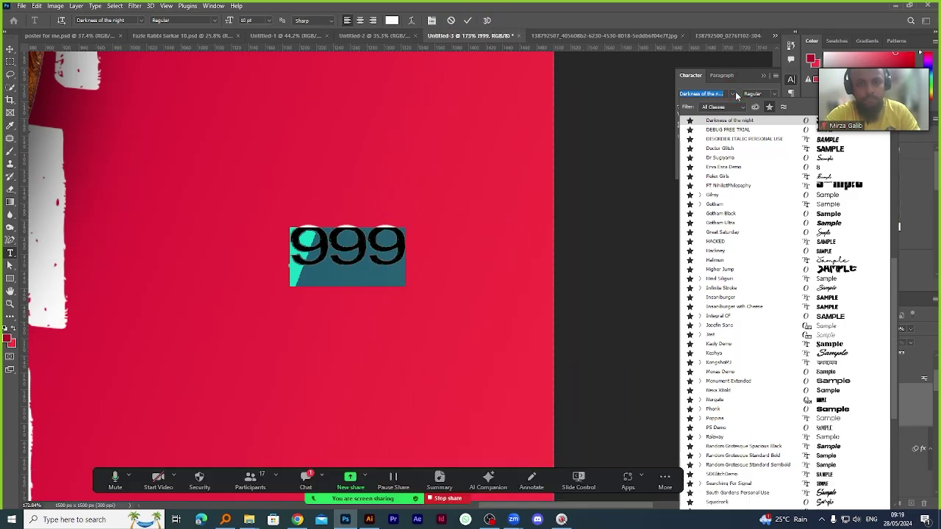
left_click(766, 107)
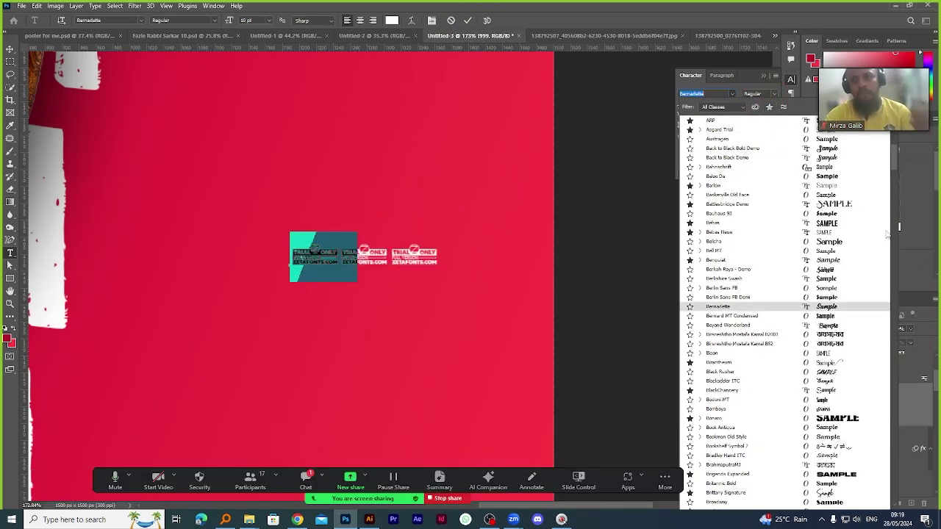
left_click_drag(894, 166, 894, 130)
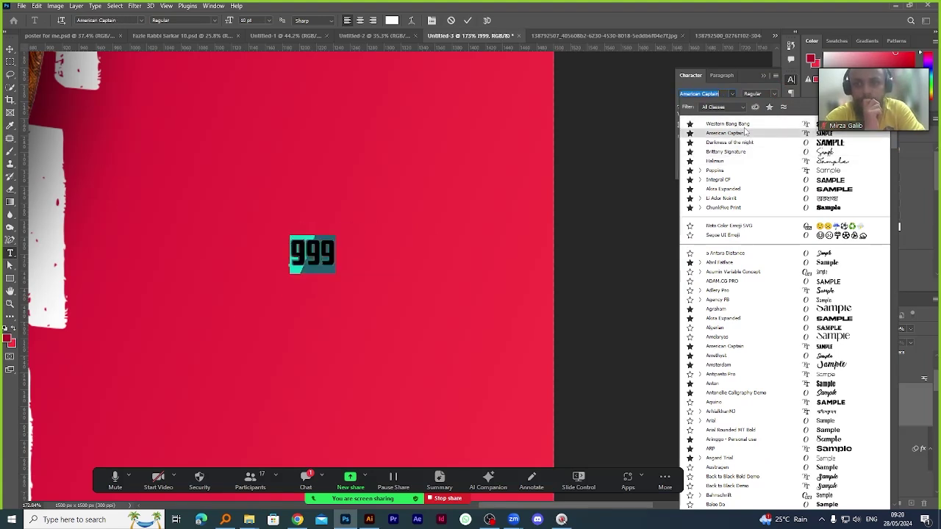
left_click(739, 125)
left_click(469, 20)
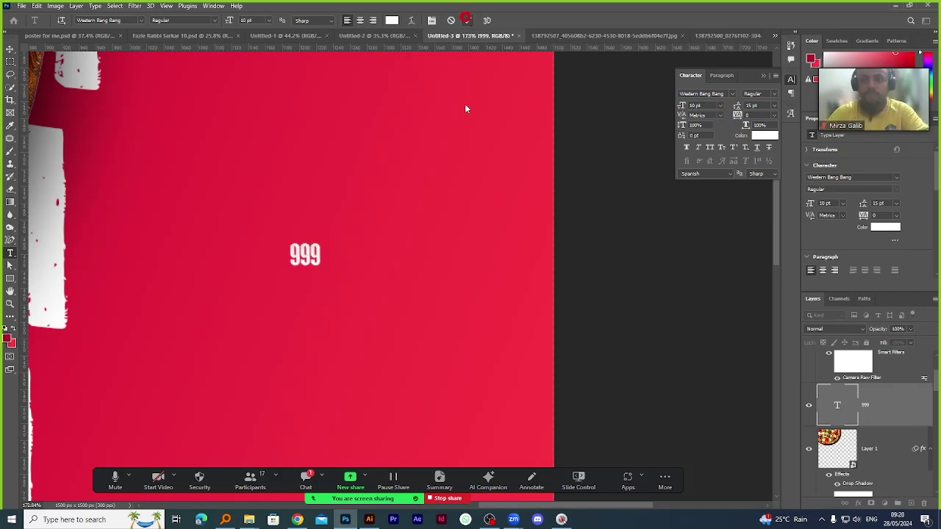
Enlarge the "999" price text to 68 pt.
scroll(294, 279, "up", 4)
scroll(419, 180, "down", 2)
scroll(355, 170, "down", 3)
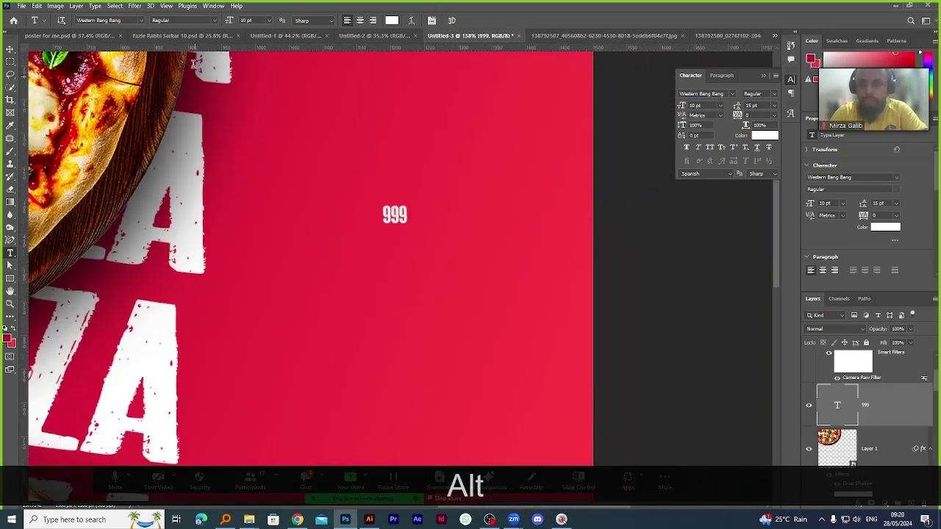
left_click_drag(228, 20, 258, 18)
left_click(9, 49)
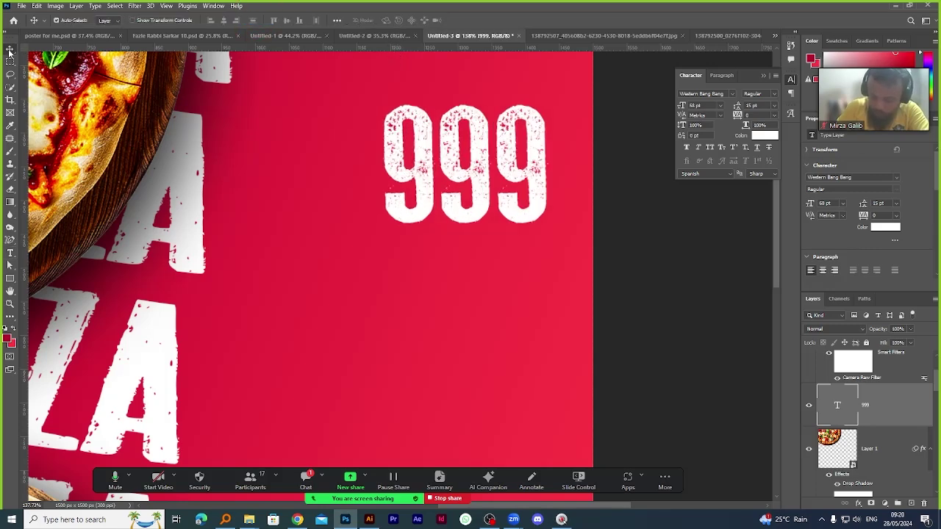
Move the enlarged "999" text left, away from the poster's right edge.
scroll(536, 206, "down", 2)
scroll(470, 220, "up", 3)
scroll(467, 222, "down", 3)
left_click_drag(467, 222, 425, 219)
left_click(10, 254)
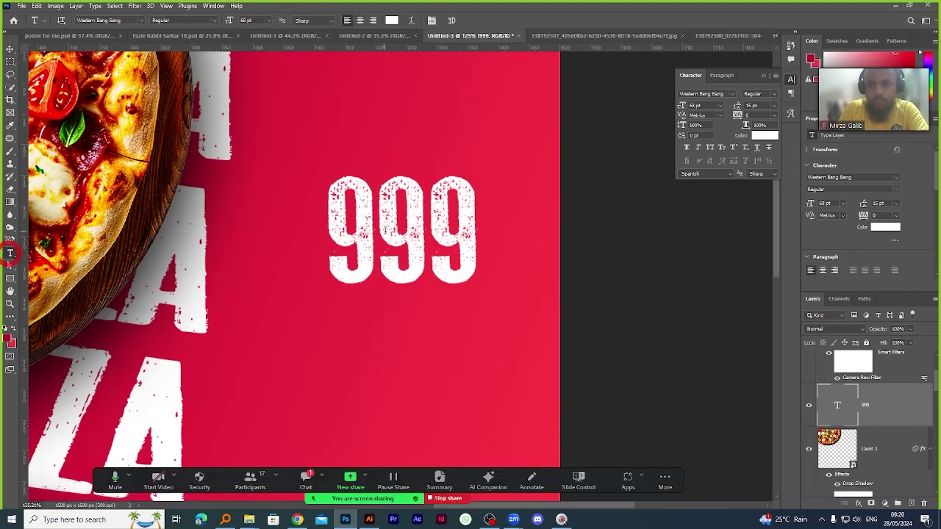
left_click_drag(331, 220, 495, 218)
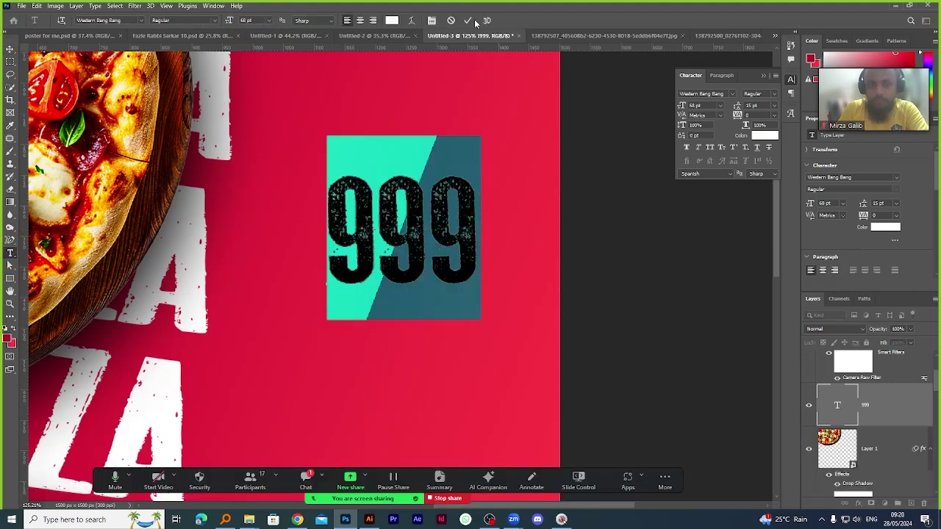
left_click(468, 21)
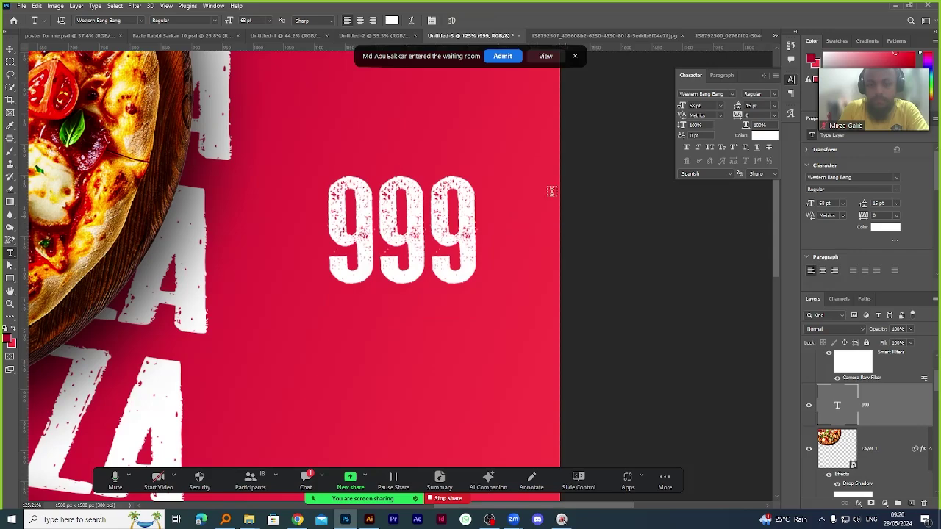
left_click(503, 59)
scroll(635, 274, "down", 5, "alt")
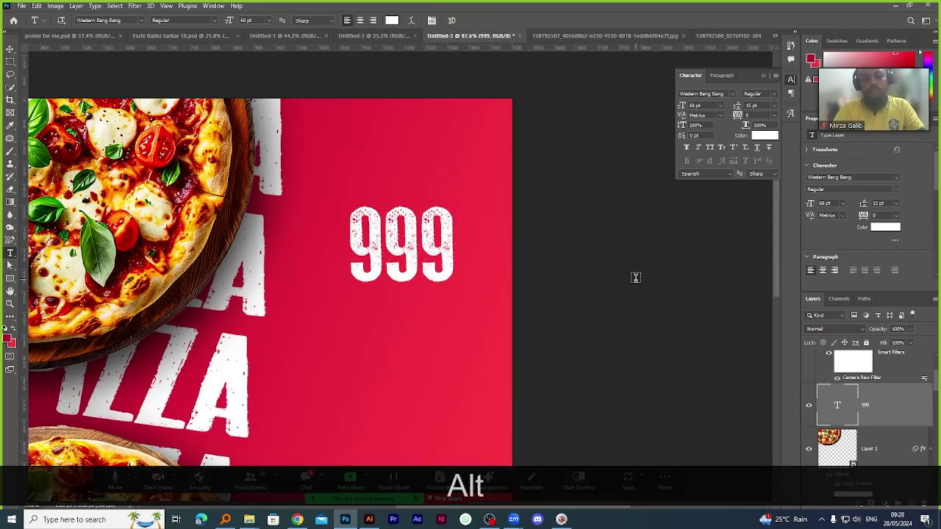
scroll(577, 296, "up", 3, "alt")
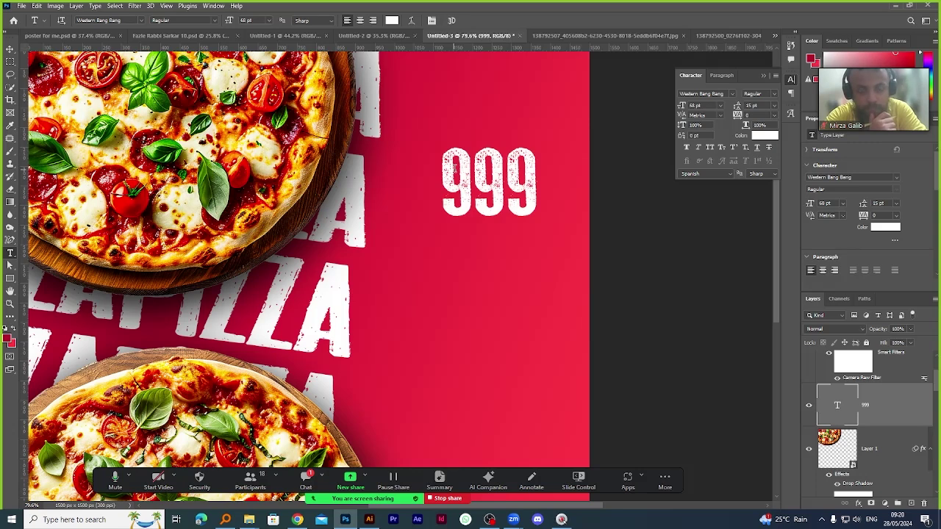
double_click(454, 167)
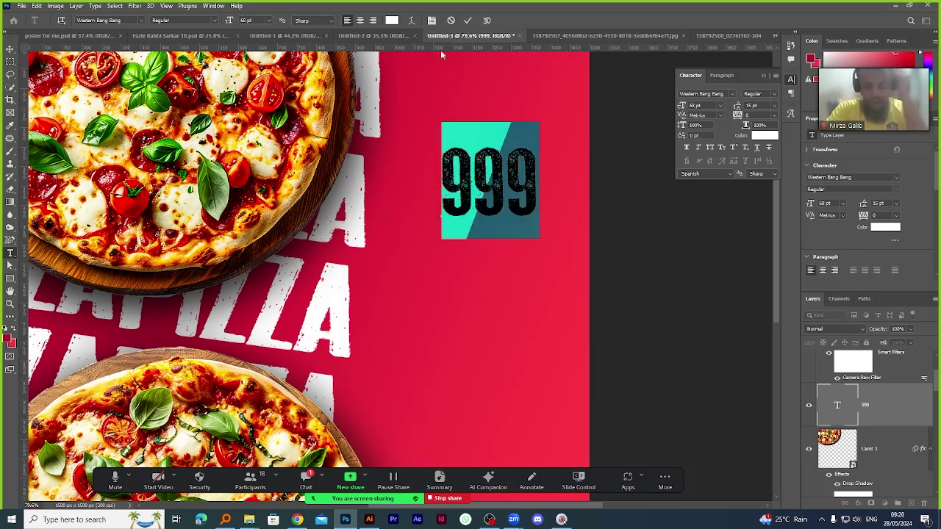
left_click(468, 21)
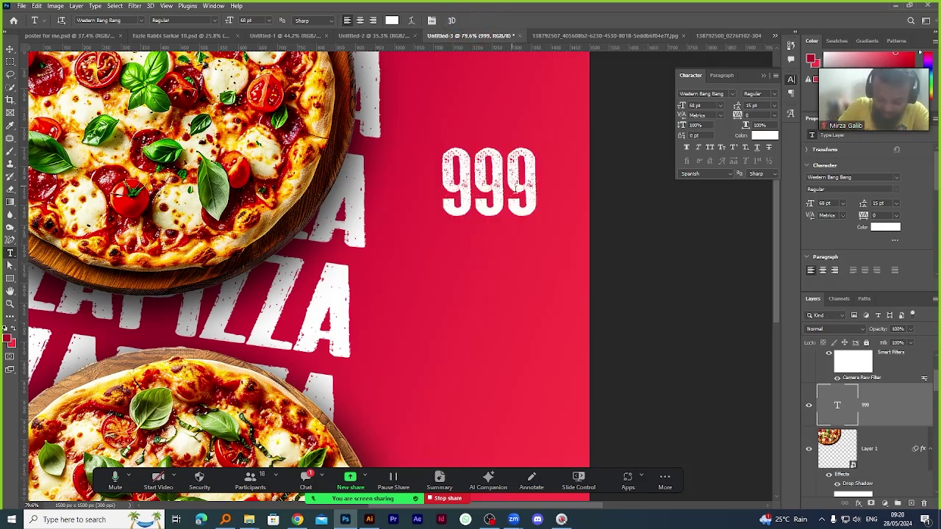
Shift the "999" text slightly further left within the red area beside the upper pizza.
left_click(10, 49)
scroll(530, 190, "up", 3)
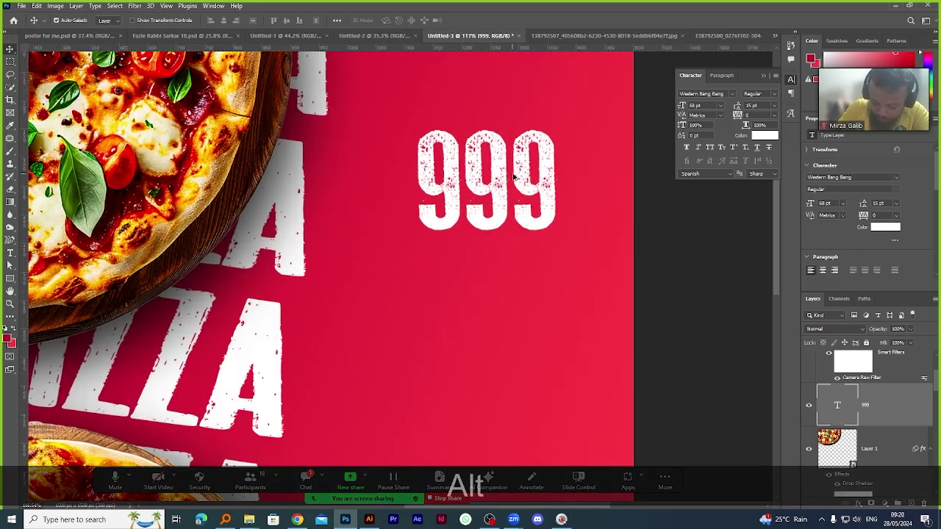
left_click_drag(529, 190, 503, 192)
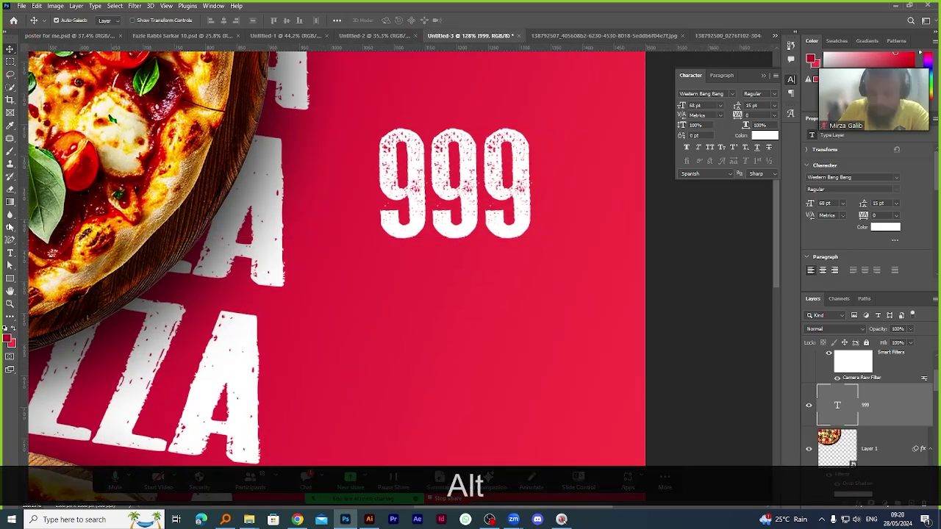
Add the white text "BDT" below the price in 10 pt Western Bang Bang.
left_click(10, 253)
scroll(521, 267, "up", 2)
left_click(463, 306)
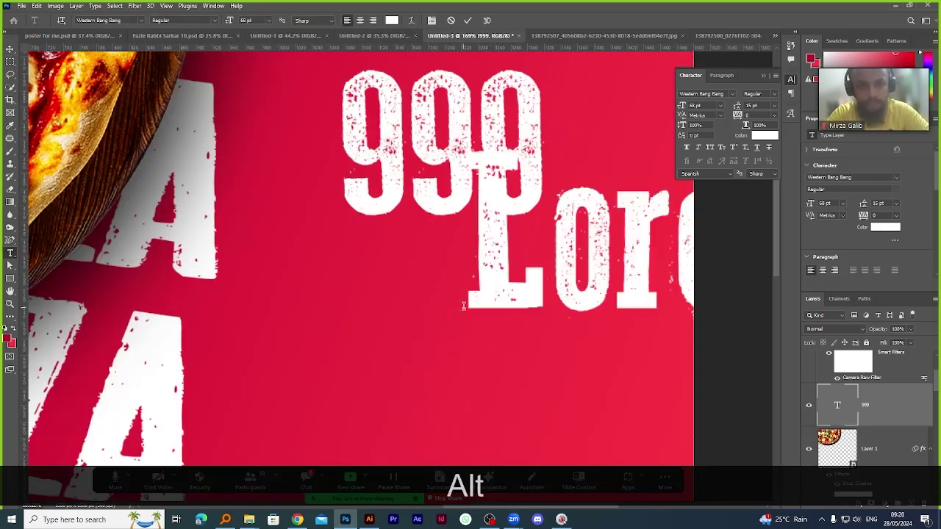
type("BDT")
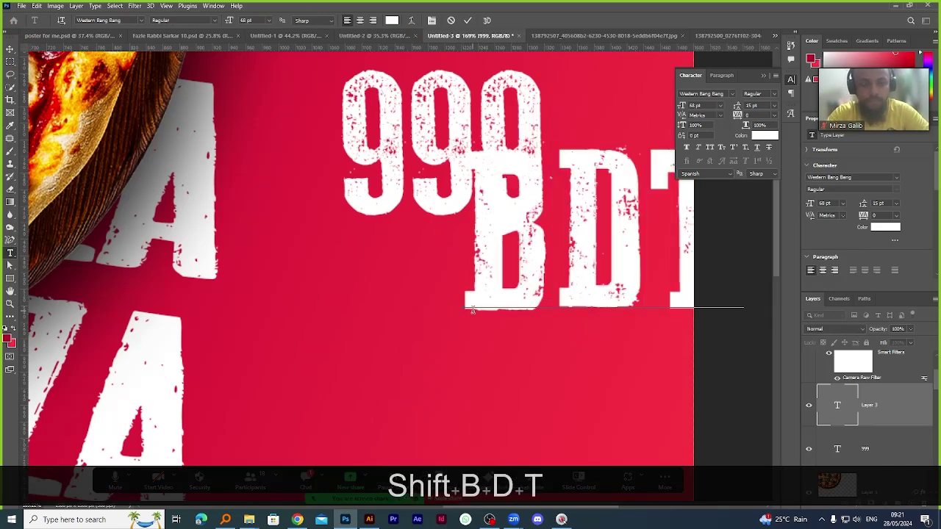
double_click(521, 308)
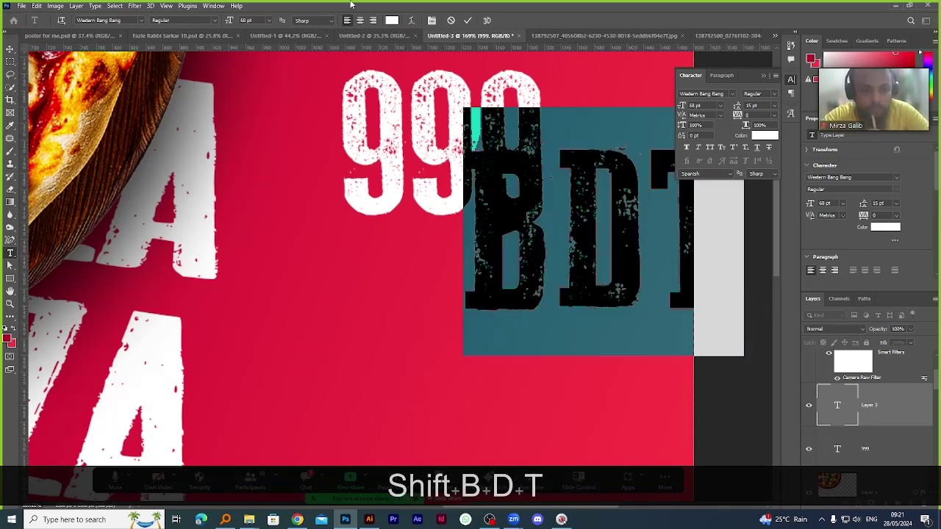
left_click(246, 20)
type("10")
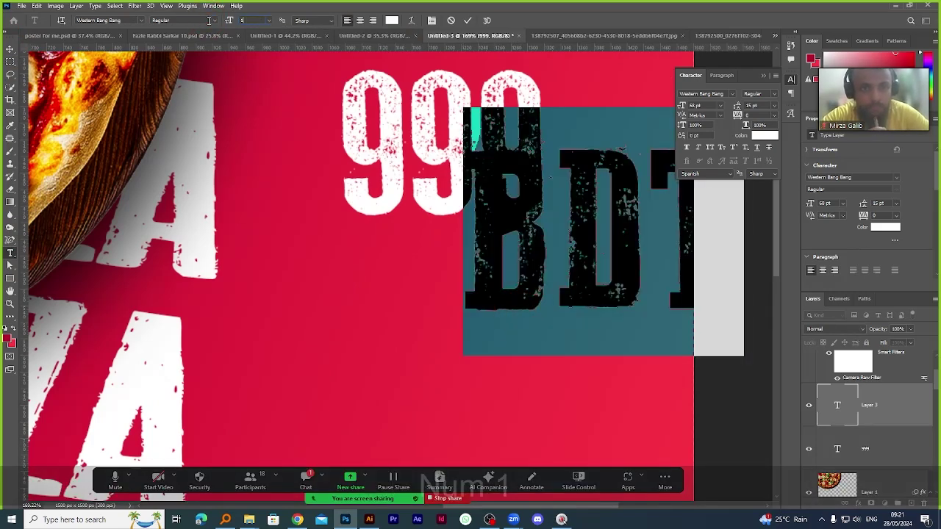
key("Return")
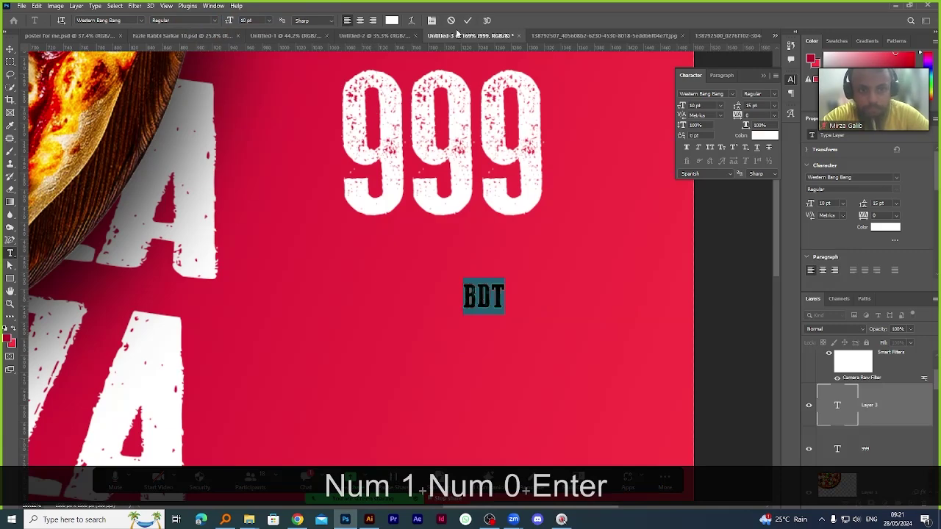
left_click(468, 20)
Move the "BDT" text to the upper right corner of the "999" price like a superscript.
key("v")
scroll(504, 299, "down", 1)
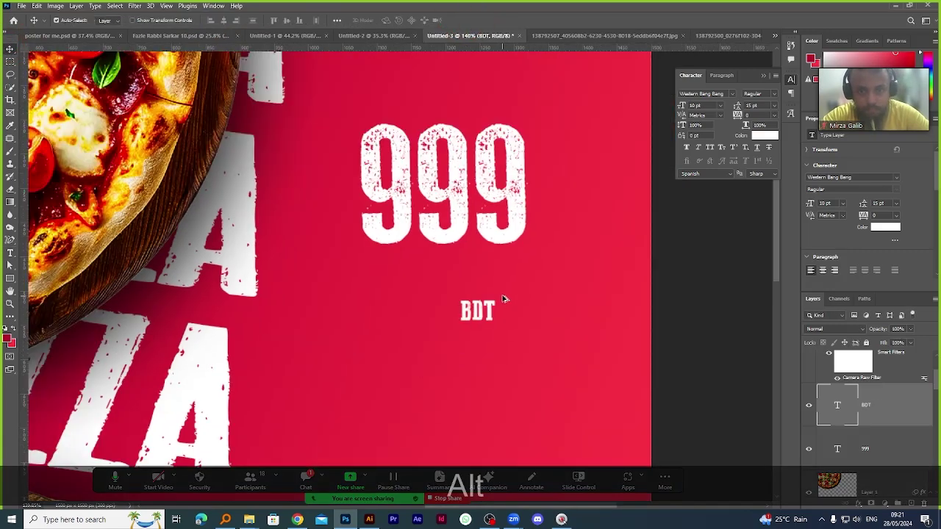
scroll(505, 300, "up", 1)
left_click_drag(505, 315, 575, 117)
scroll(560, 321, "down", 1)
scroll(606, 103, "up", 1)
scroll(606, 102, "up", 1)
scroll(210, 175, "down", 1)
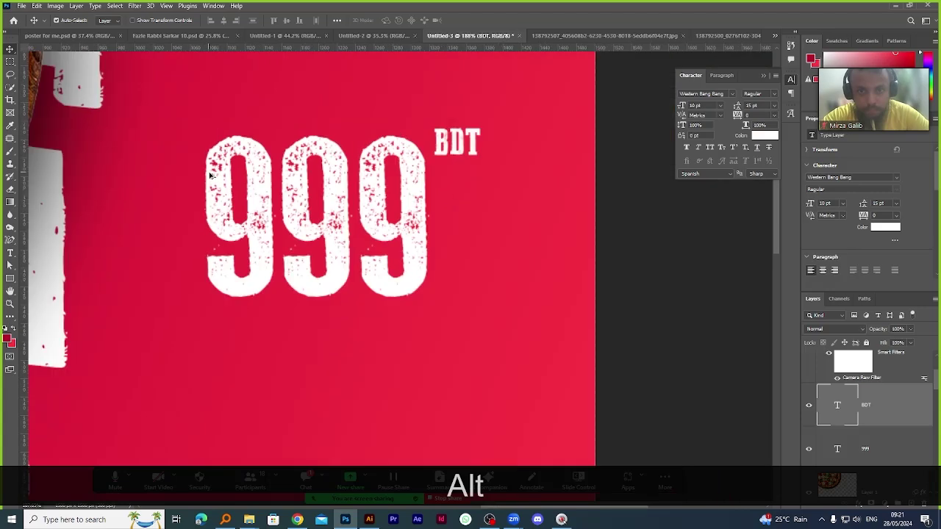
Draw a paragraph text box with placeholder Lorem ipsum text in the red area below the "999" price.
scroll(424, 152, "down", 3)
scroll(445, 262, "up", 2)
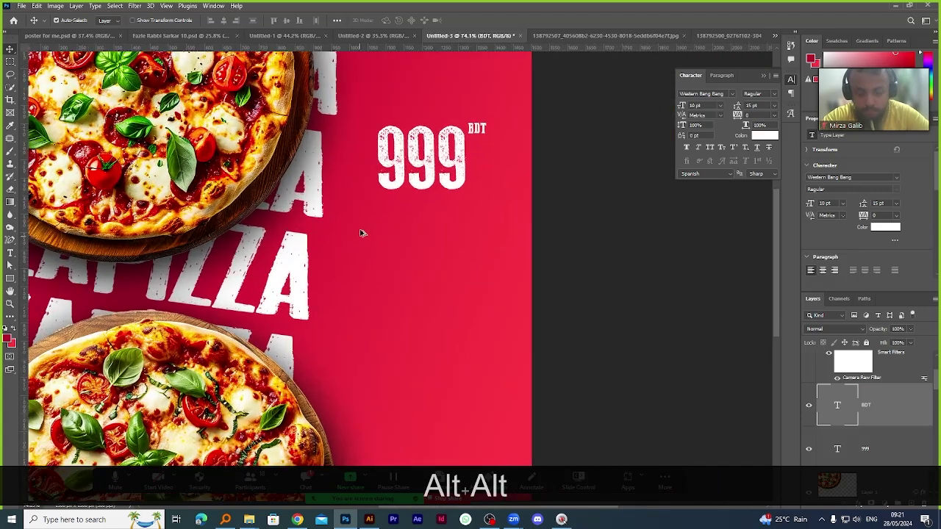
left_click(10, 253)
scroll(462, 214, "up", 2)
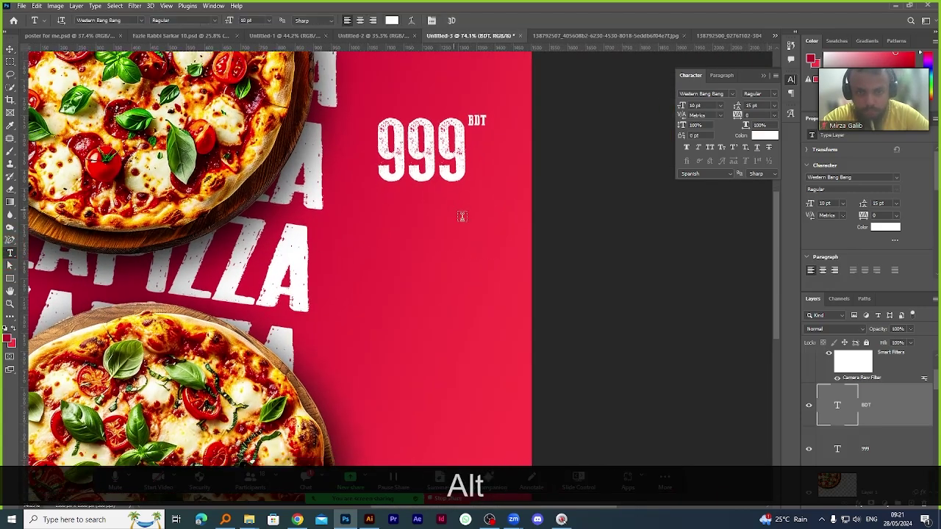
left_click_drag(348, 203, 522, 306)
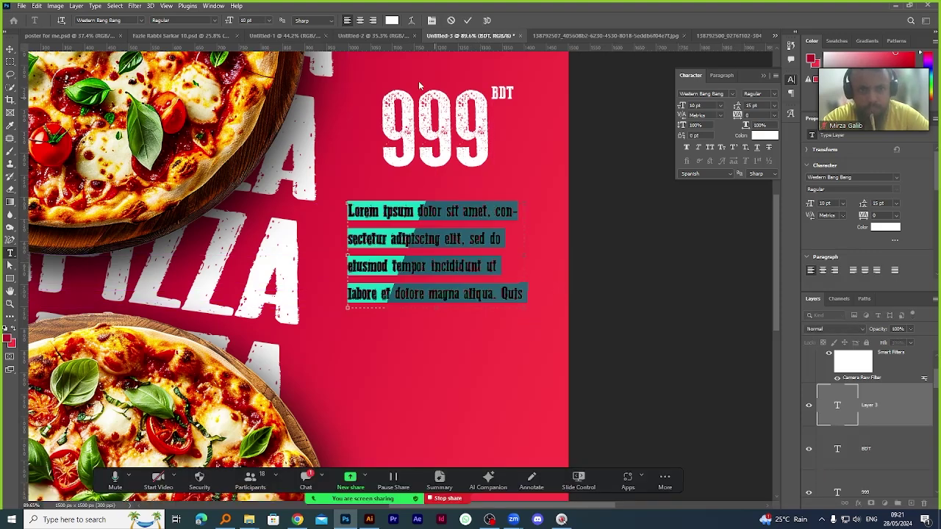
Set the Lorem ipsum paragraph's font to Darkness of the night and its size to 7 pt.
left_click(733, 94)
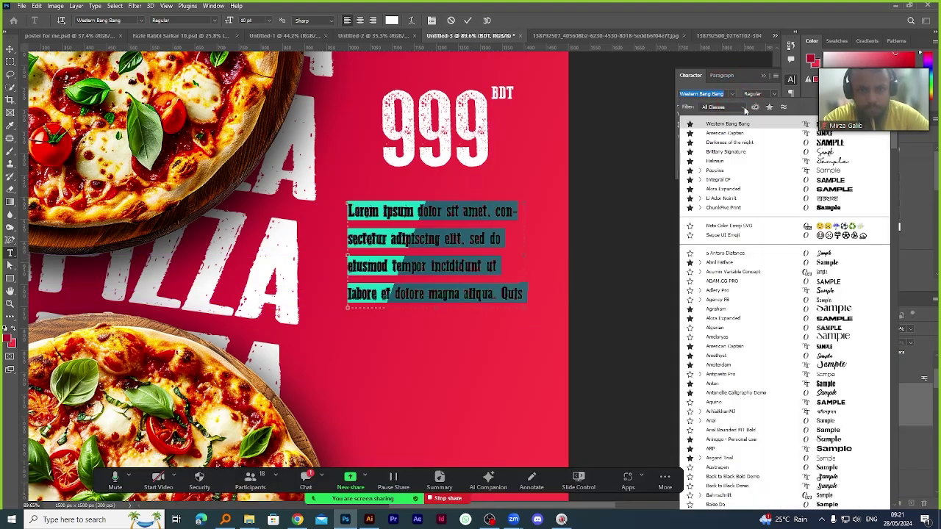
left_click(746, 144)
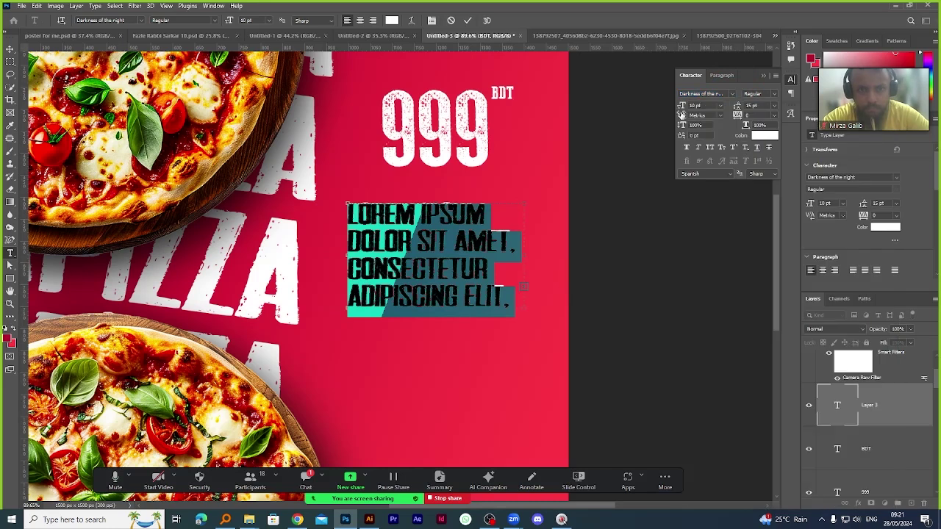
left_click_drag(683, 106, 684, 106)
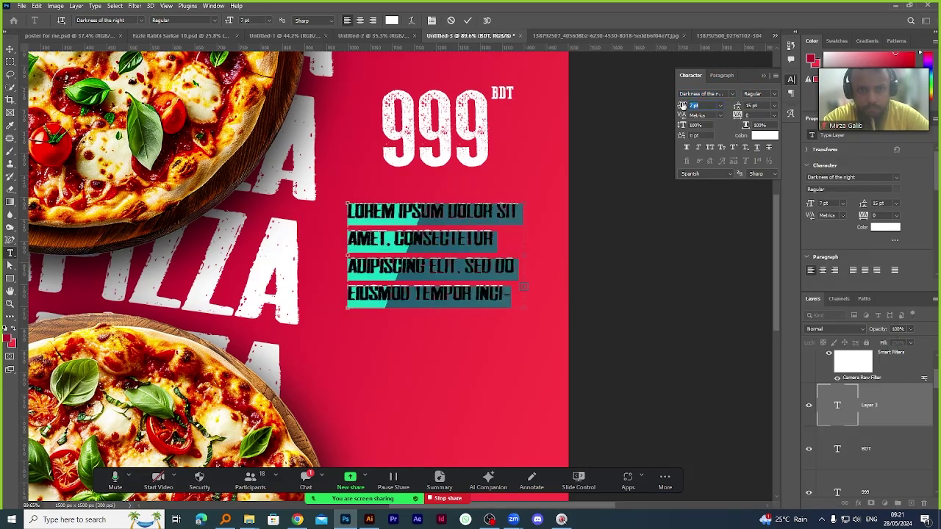
left_click(467, 20)
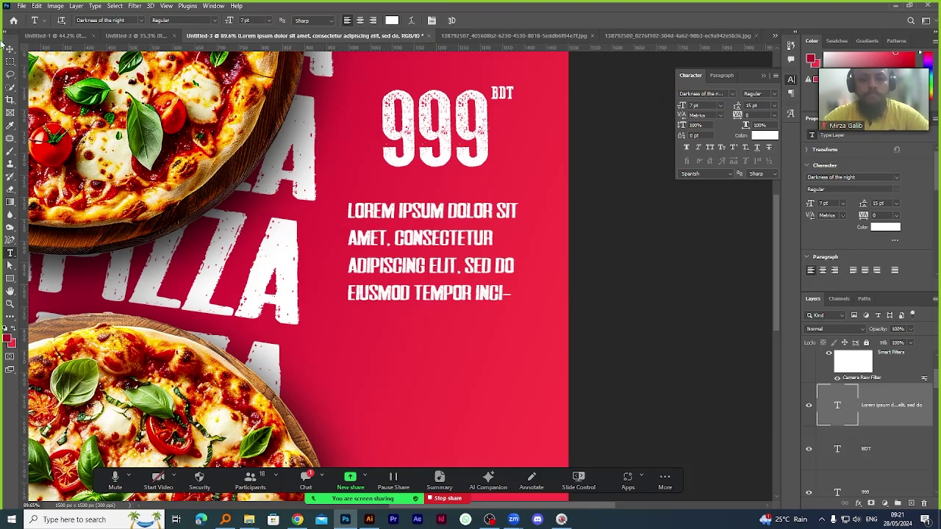
Move the Lorem ipsum paragraph slightly up so it sits closer beneath the "999" price.
key("v")
scroll(503, 235, "down", 3)
scroll(502, 235, "up", 5)
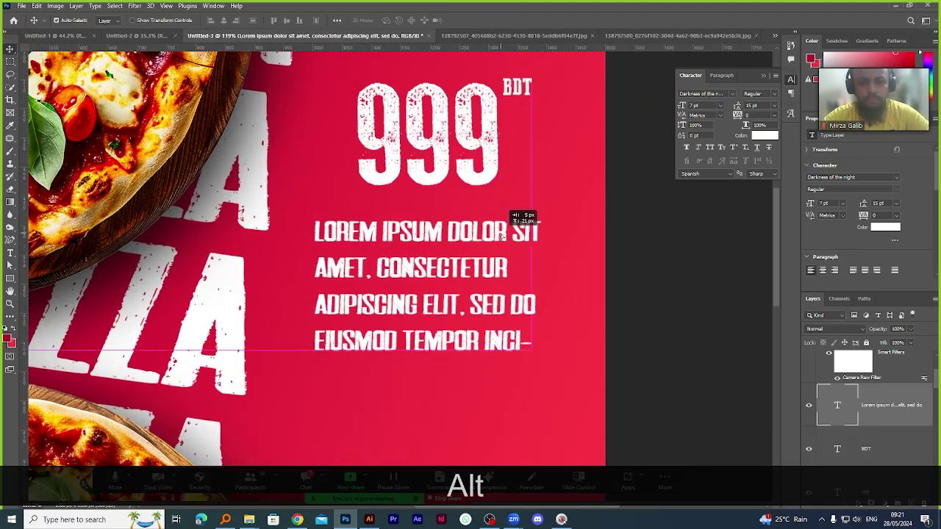
scroll(507, 222, "down", 2)
scroll(518, 211, "down", 2)
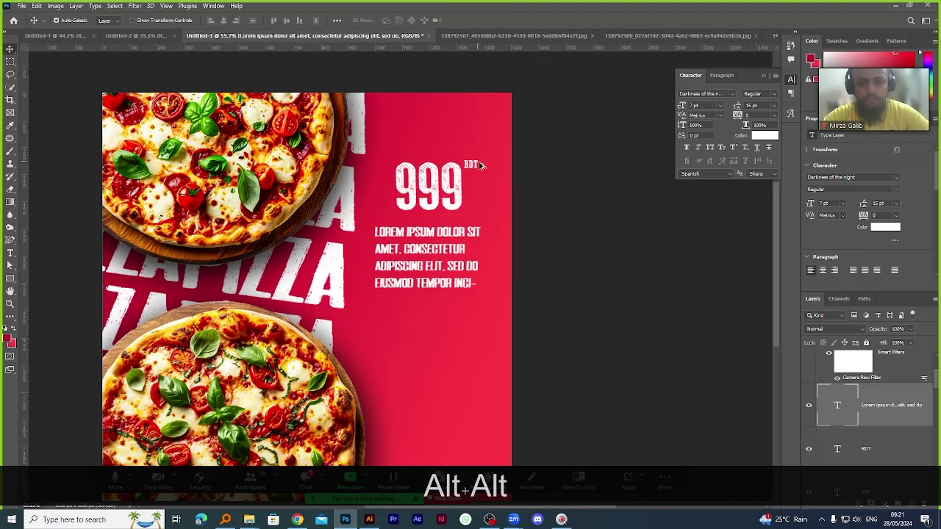
scroll(441, 257, "up", 2)
scroll(410, 290, "down", 2)
scroll(426, 283, "down", 1)
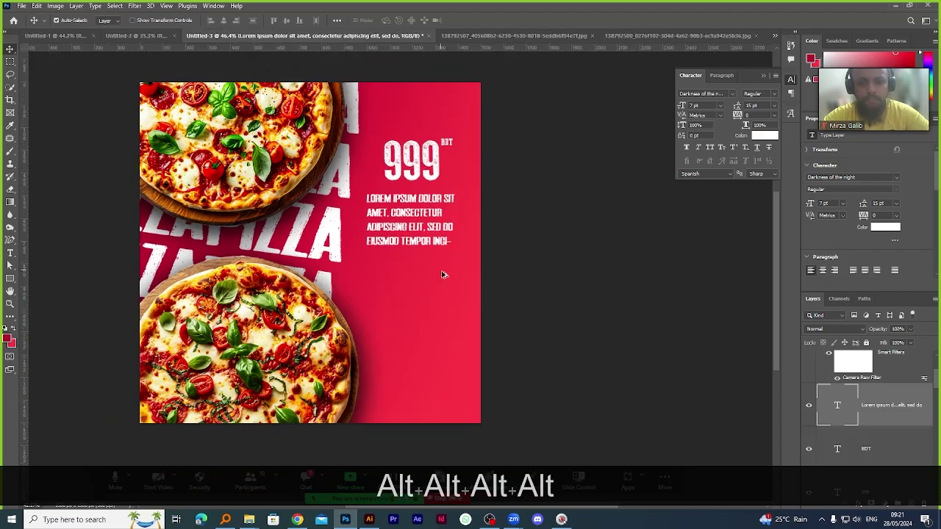
Shift the "999" price text slightly left, keeping its top level with the "BDT" label.
scroll(441, 221, "up", 4)
left_click(461, 150)
left_click_drag(460, 150, 453, 152)
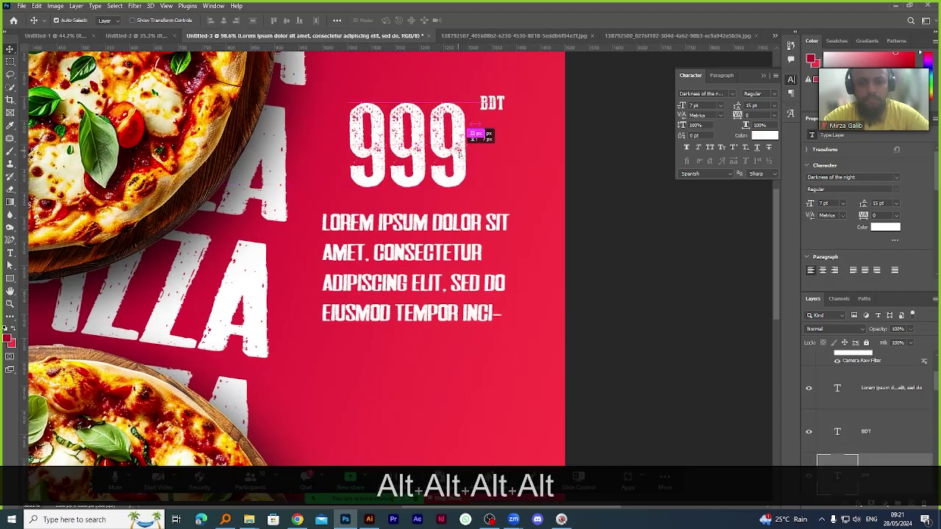
Move the "BDT" label slightly left so it sits closer to the "999" price.
left_click_drag(500, 106, 487, 104)
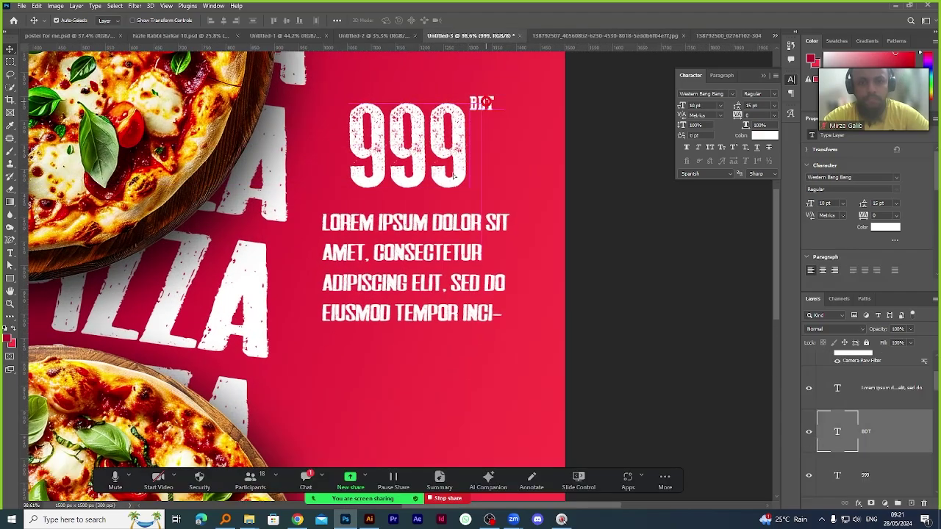
Examine the lower half of the poster, especially the empty red area below the Lorem ipsum paragraph.
scroll(505, 237, "down", 3)
scroll(380, 345, "up", 1)
scroll(352, 347, "down", 1)
scroll(357, 342, "up", 2)
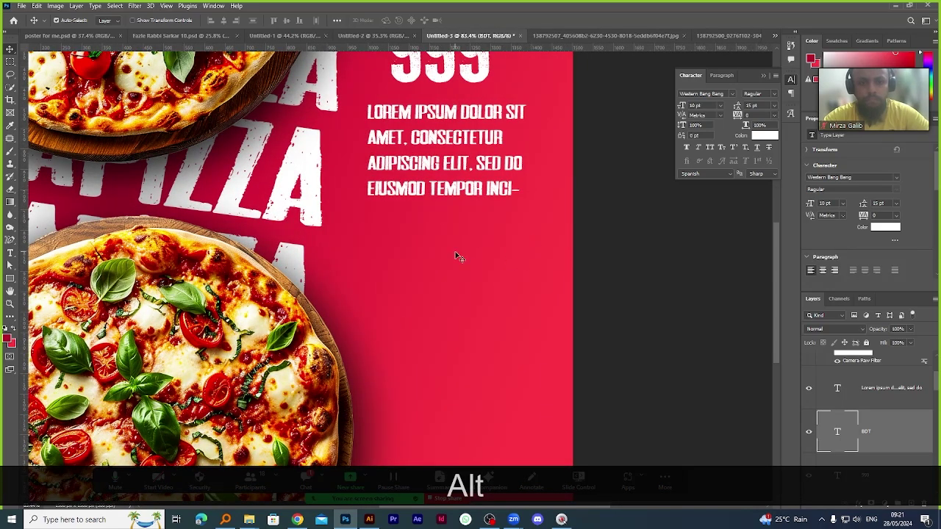
scroll(456, 256, "down", 2)
scroll(419, 341, "up", 2)
scroll(512, 267, "down", 1)
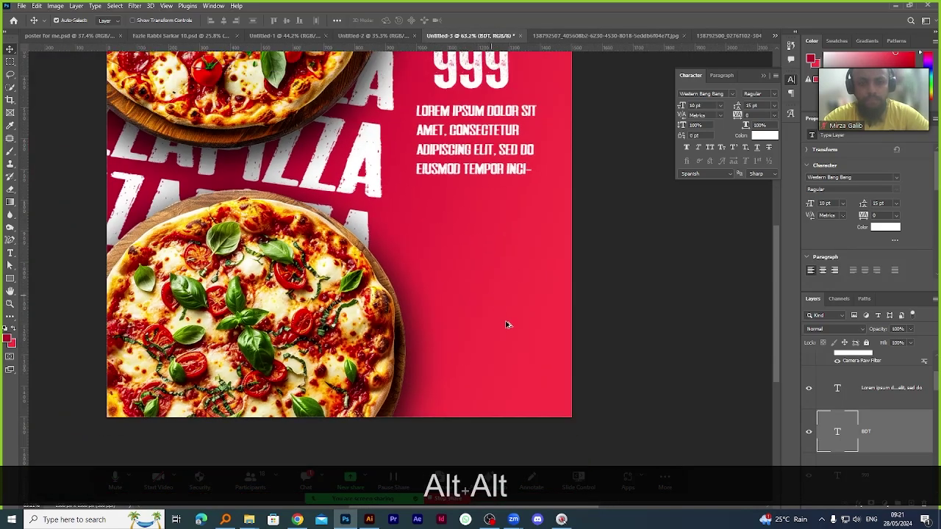
scroll(506, 324, "up", 1)
scroll(410, 293, "down", 1)
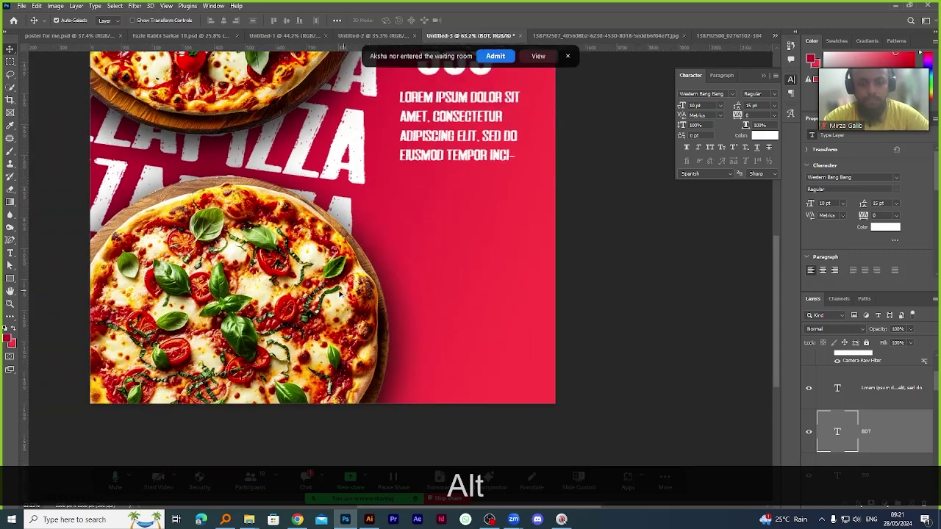
scroll(342, 296, "up", 1)
scroll(342, 296, "down", 1)
left_click(492, 57)
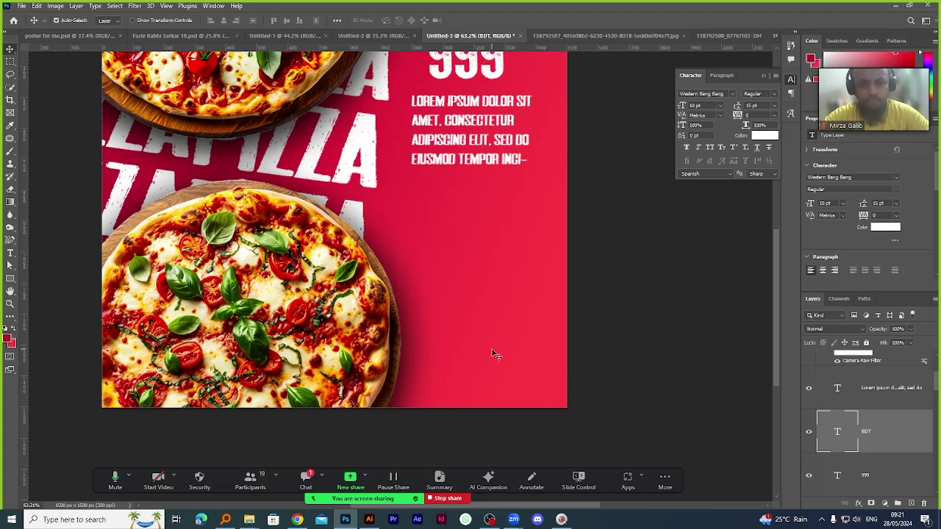
left_click(10, 252)
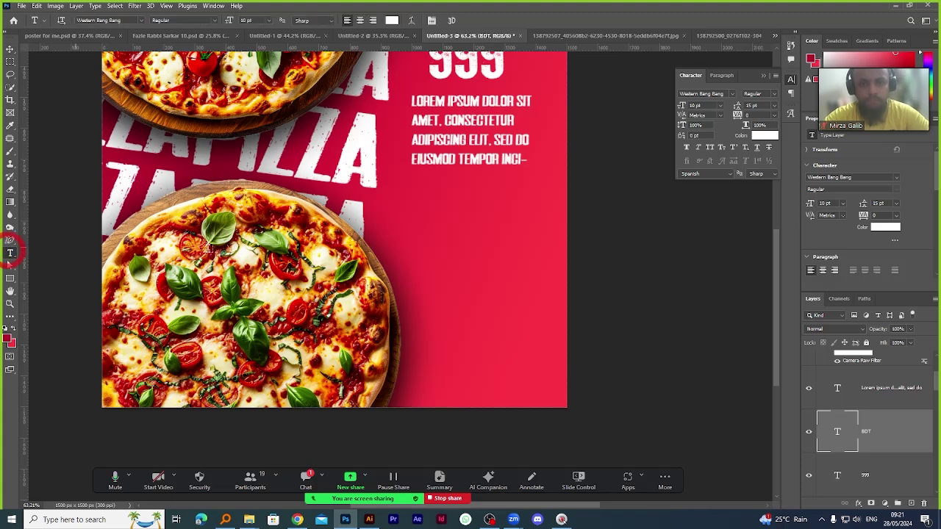
left_click(465, 287)
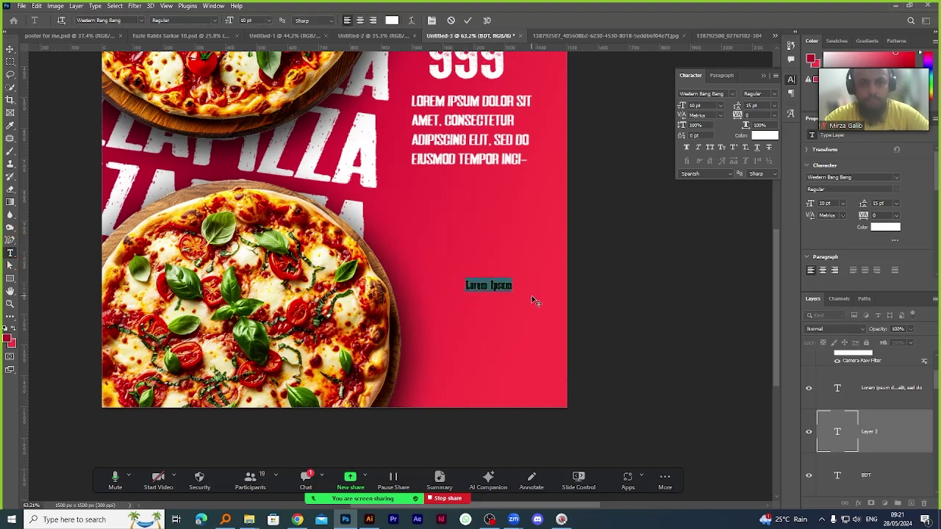
type("www")
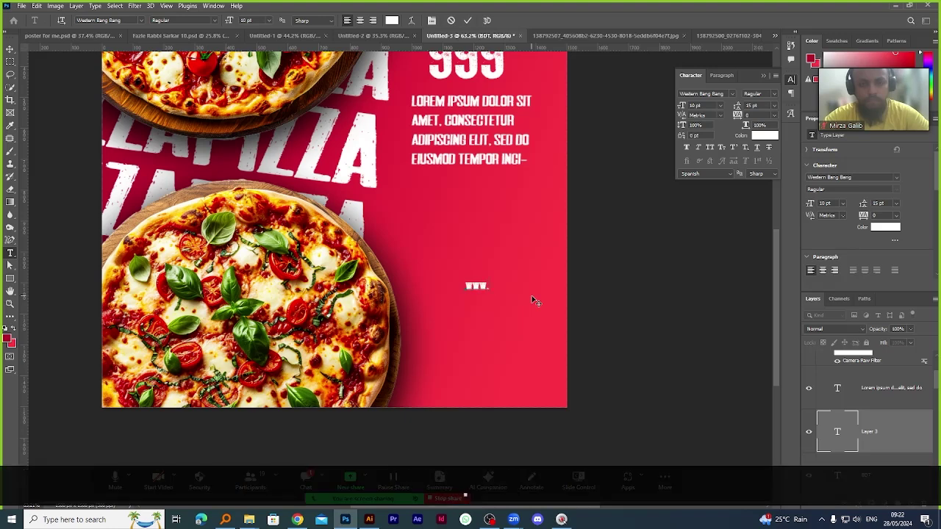
type(".pix")
key("BackSpace")
type("zz")
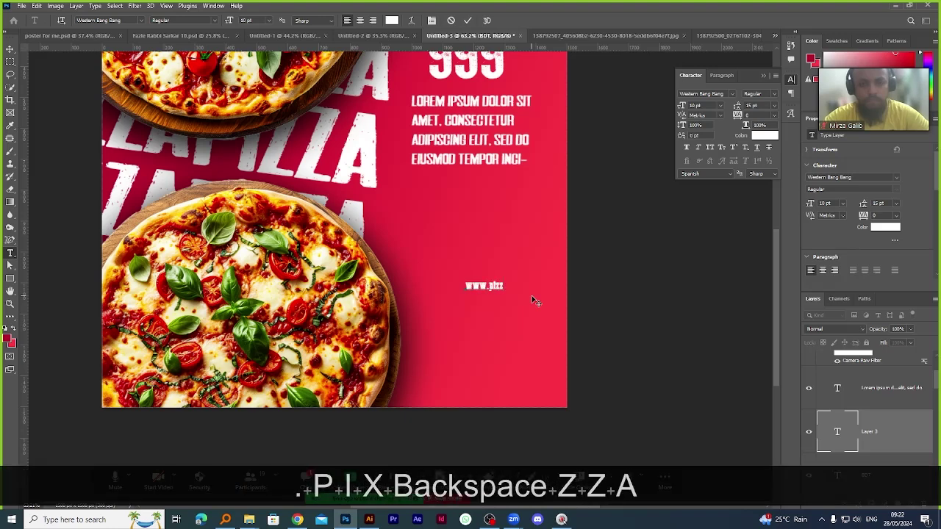
type("ahut")
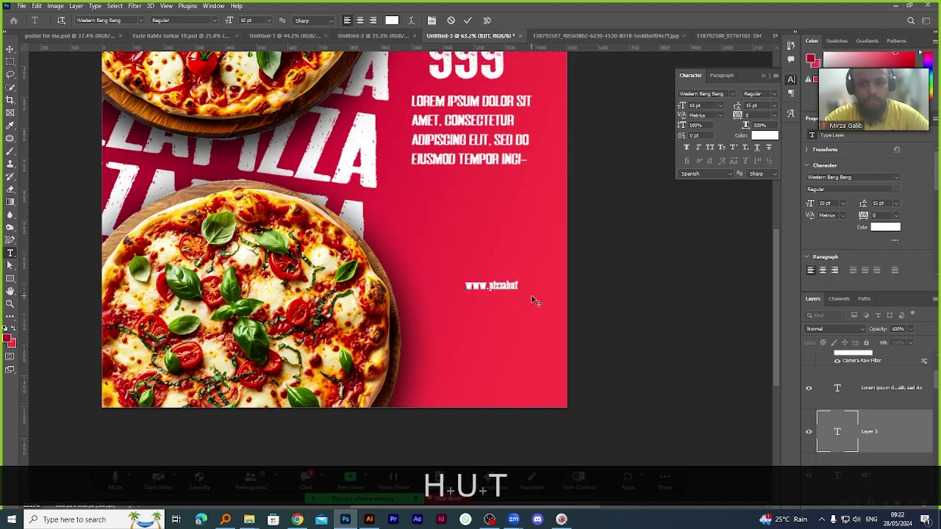
type(".com")
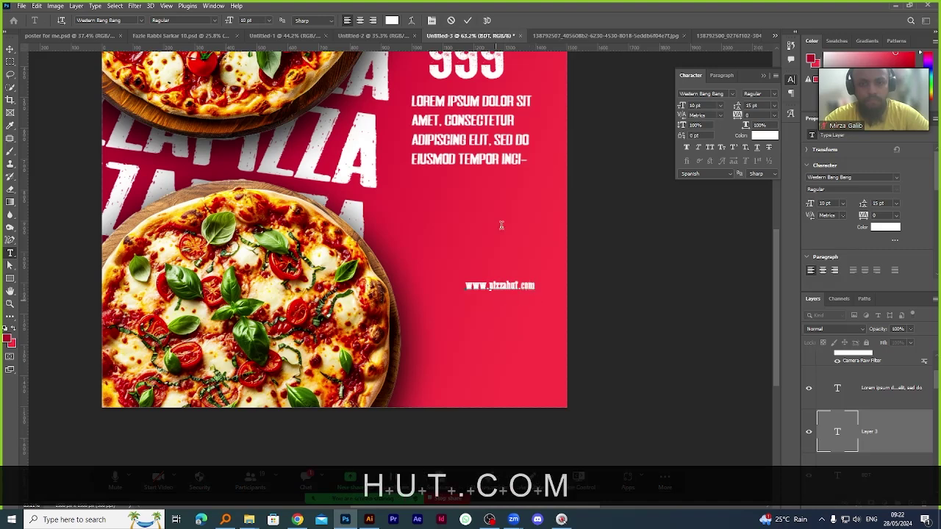
left_click(467, 21)
scroll(503, 337, "up", 3)
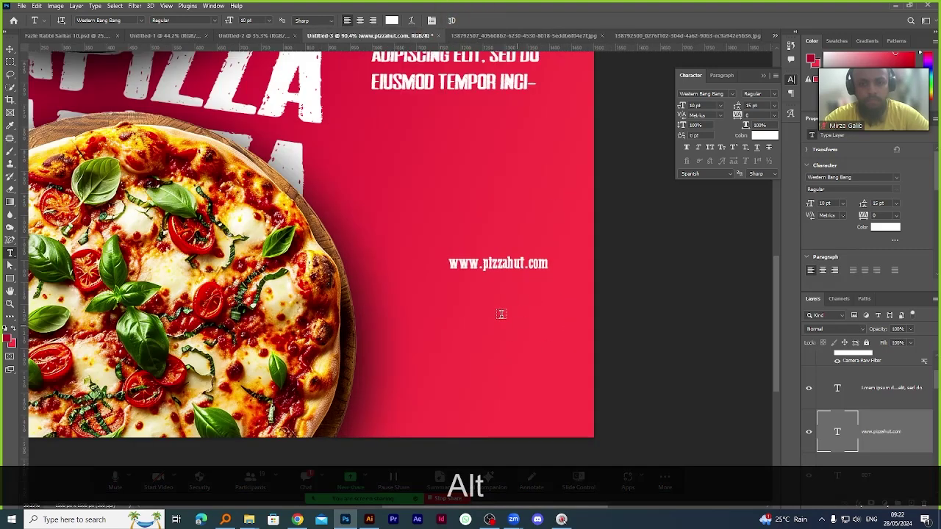
left_click(9, 49)
scroll(418, 296, "down", 1)
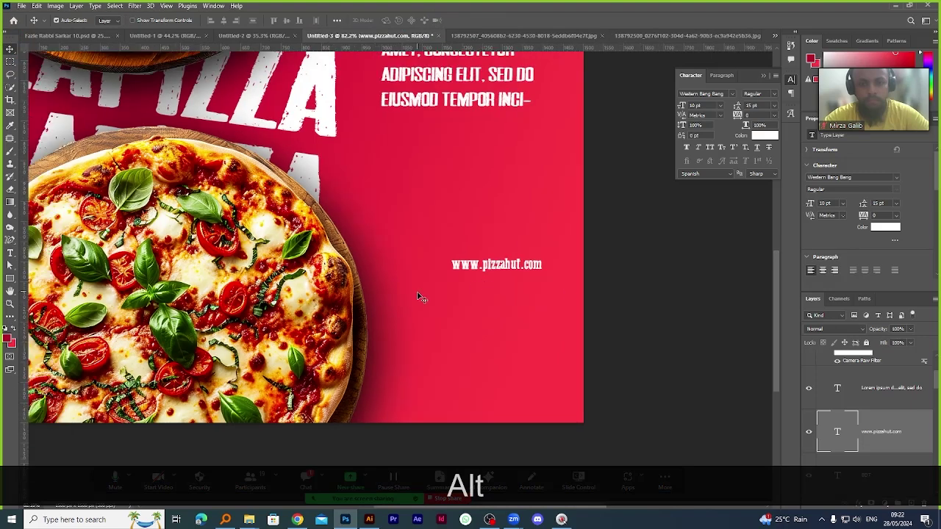
left_click(10, 252)
scroll(537, 283, "up", 2)
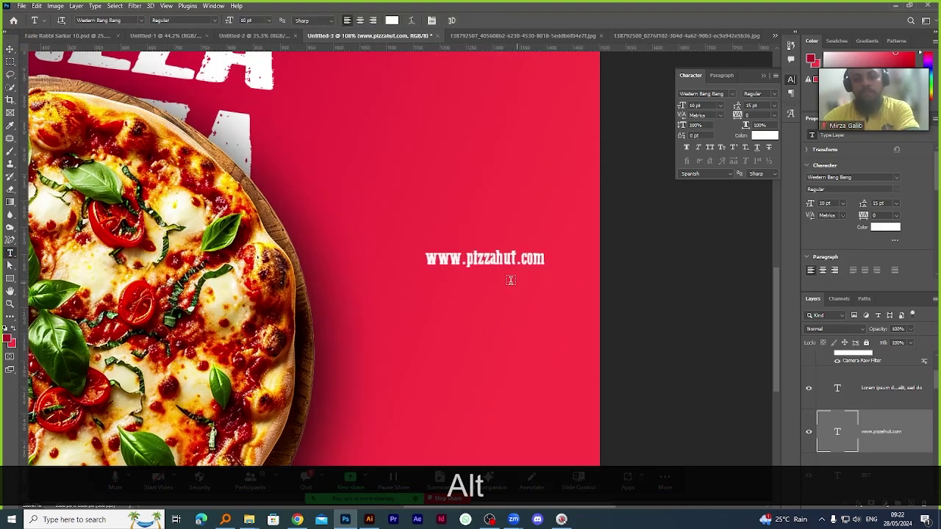
double_click(467, 261)
left_click(732, 95)
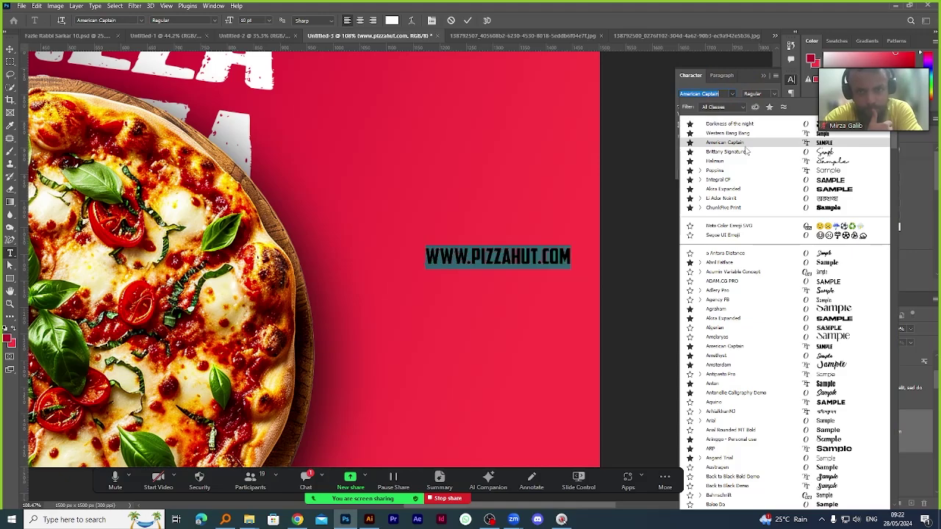
left_click(401, 13)
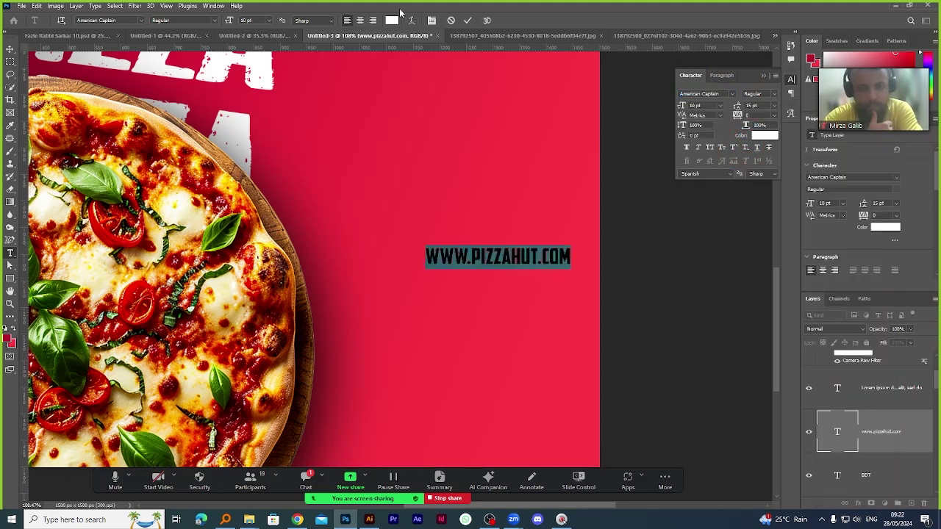
left_click(467, 25)
Move the website text down into the poster's lower-right corner, near the bottom edge.
left_click(10, 49)
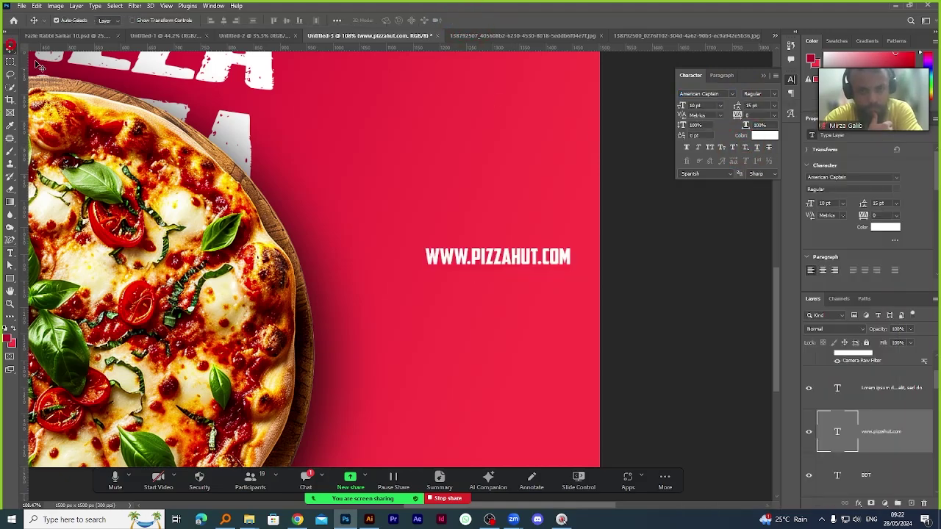
scroll(494, 269, "down", 2)
scroll(494, 268, "up", 2)
left_click_drag(523, 282, 520, 448)
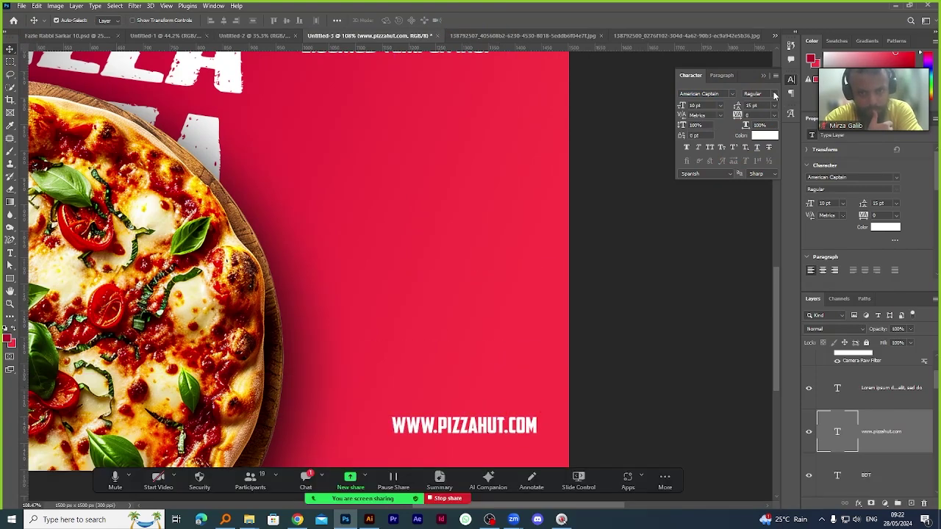
Try the Darkness of the night font on the website text, then reapply American Captain.
left_click(732, 94)
left_click(734, 98)
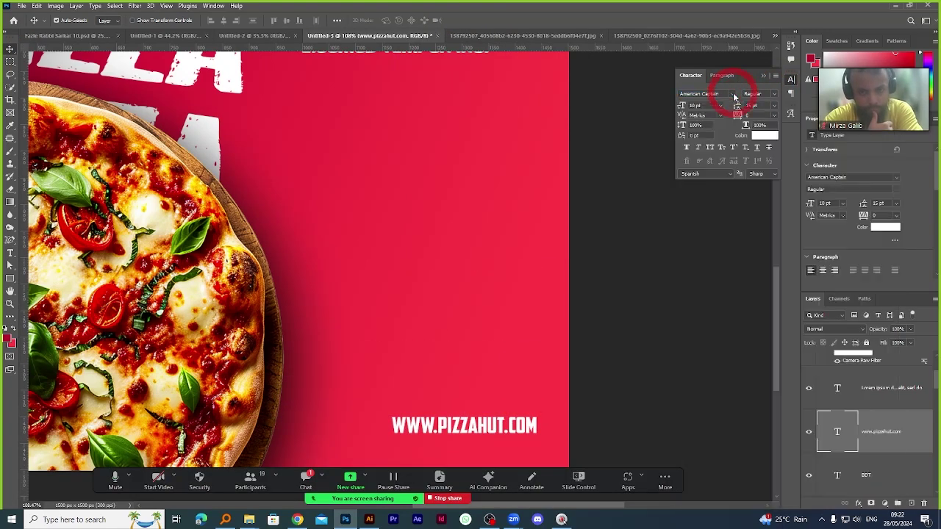
left_click(733, 98)
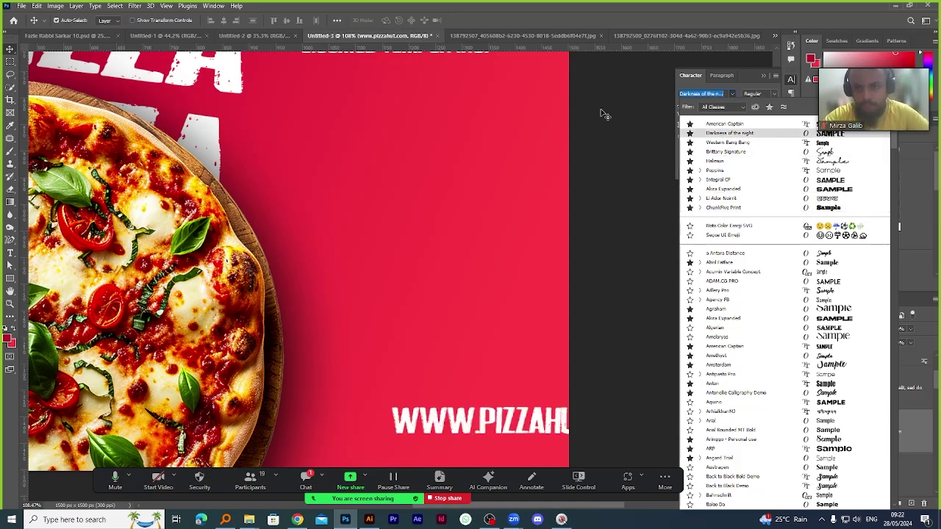
left_click(721, 124)
Examine the whole poster, checking the price, paragraph and website placement against the two pizzas.
scroll(523, 318, "down", 2)
scroll(522, 318, "down", 3)
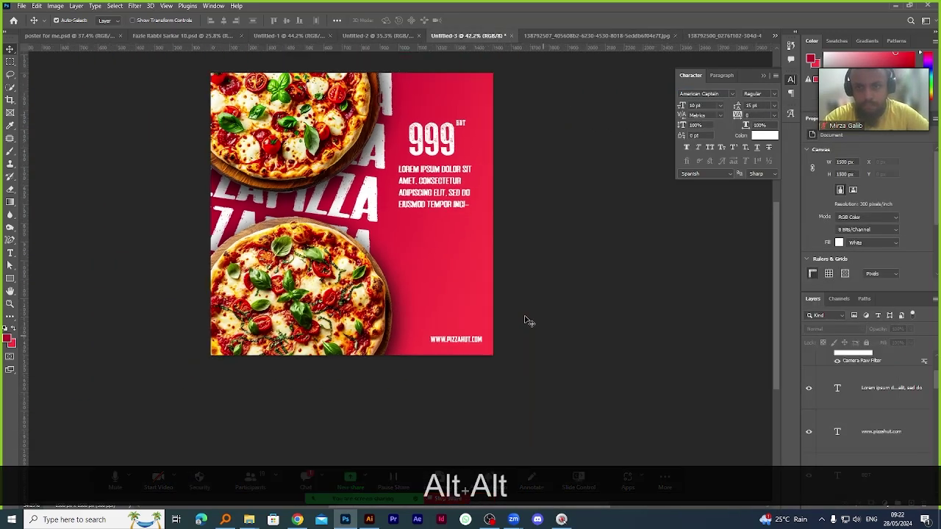
scroll(434, 174, "up", 3)
scroll(434, 175, "down", 2)
scroll(481, 189, "up", 3)
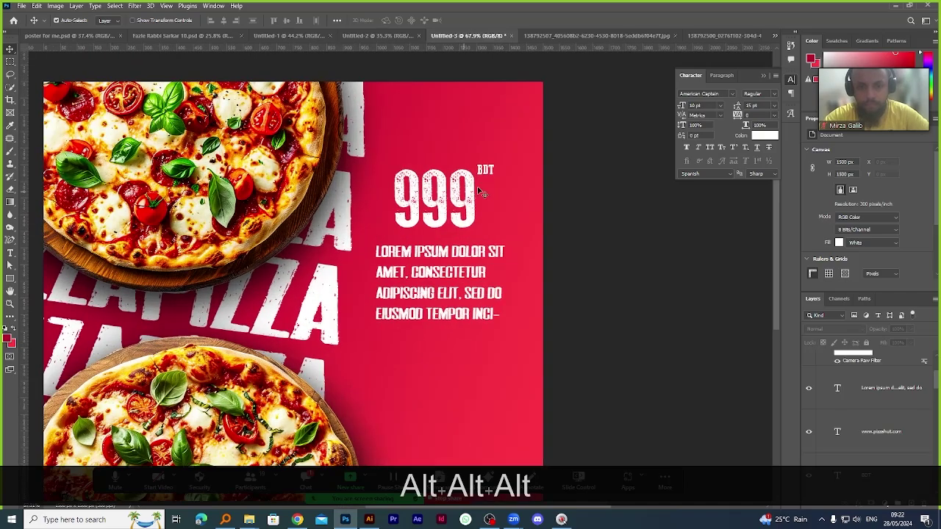
scroll(488, 189, "down", 4)
scroll(438, 296, "up", 1)
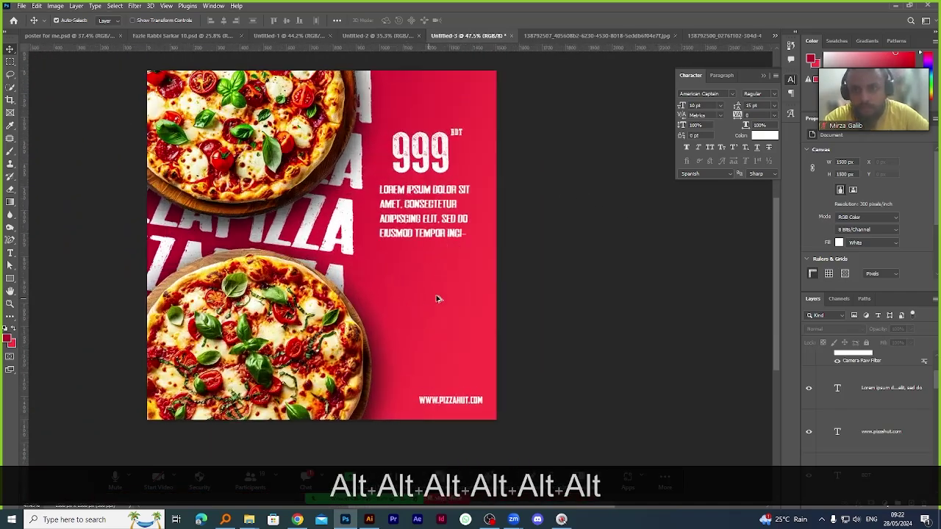
scroll(400, 309, "up", 2)
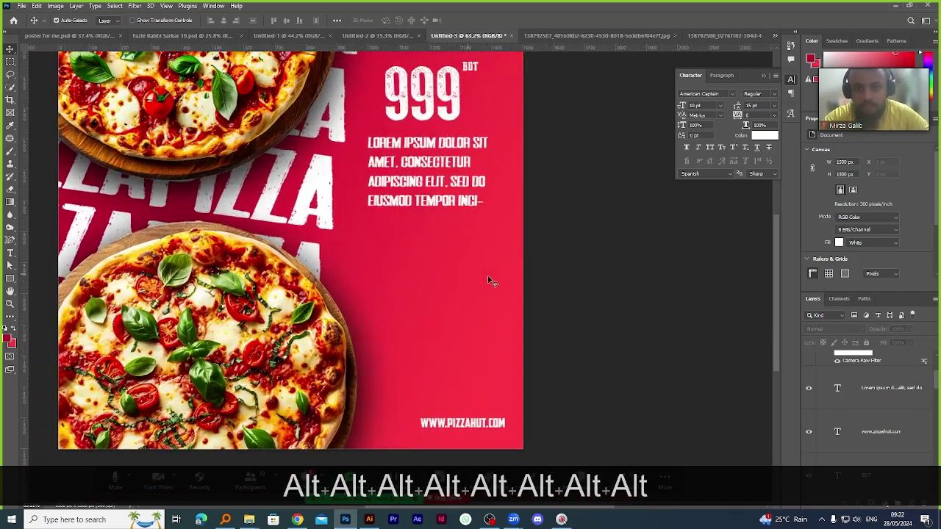
scroll(471, 299, "up", 1)
scroll(477, 289, "down", 1)
scroll(461, 280, "up", 1)
scroll(460, 280, "down", 1)
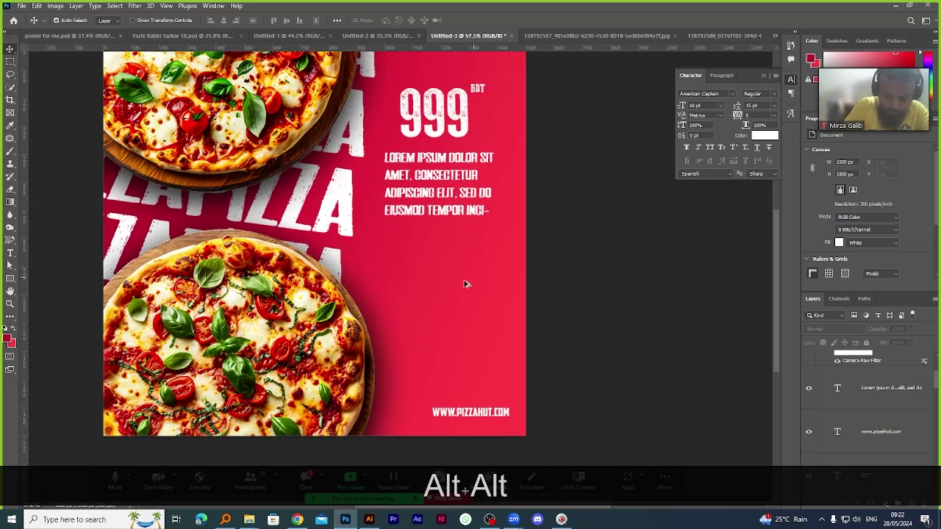
scroll(464, 284, "up", 1)
scroll(471, 288, "down", 2)
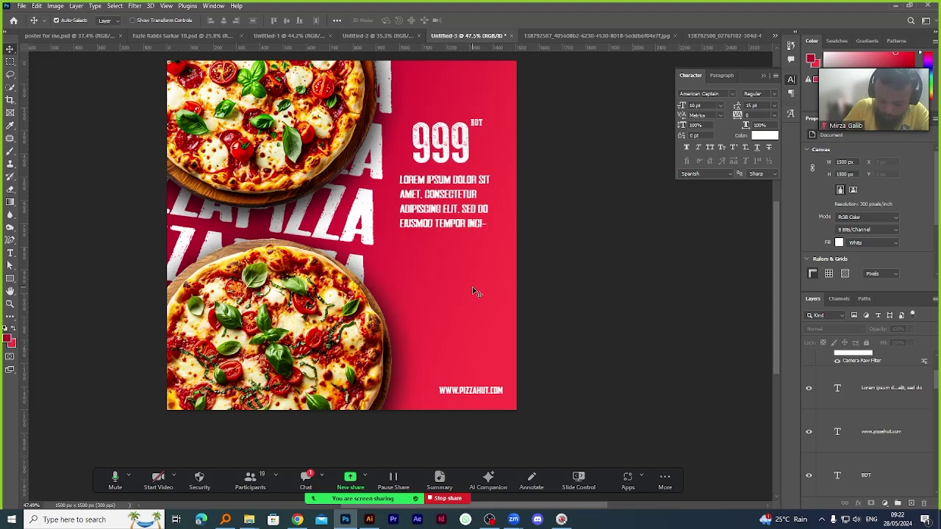
scroll(470, 301, "up", 1)
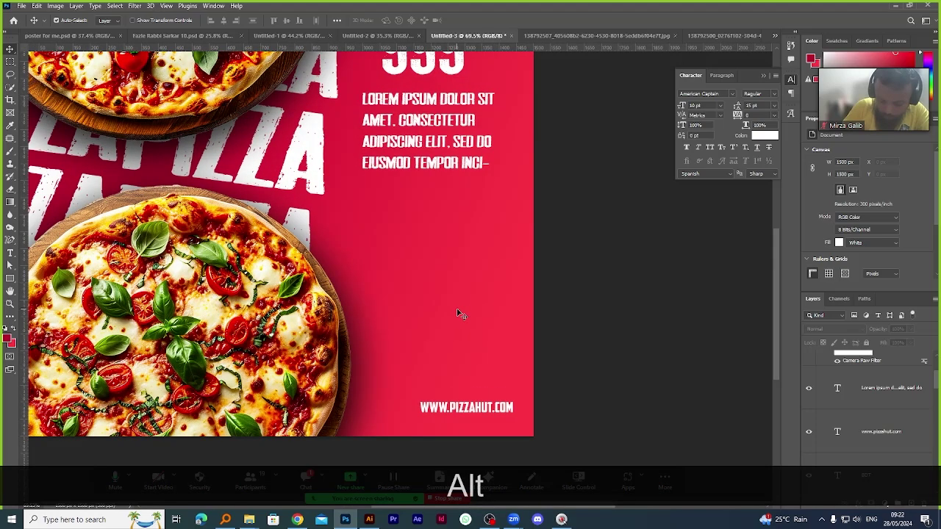
scroll(457, 307, "down", 2)
scroll(309, 150, "up", 2)
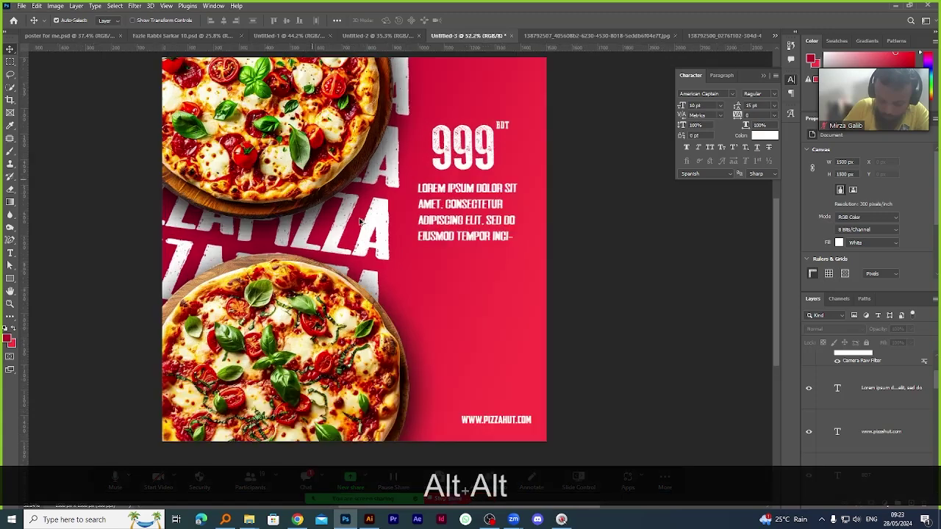
scroll(294, 188, "down", 1)
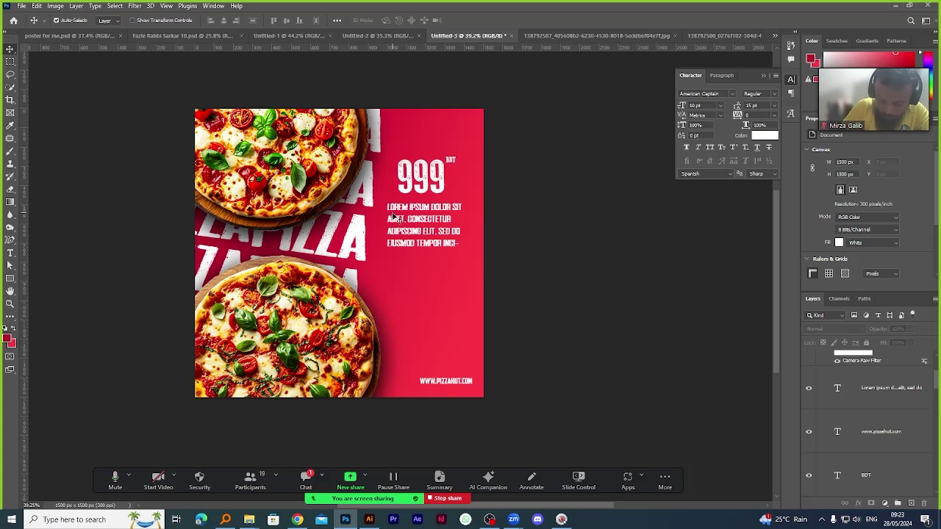
scroll(444, 332, "up", 3)
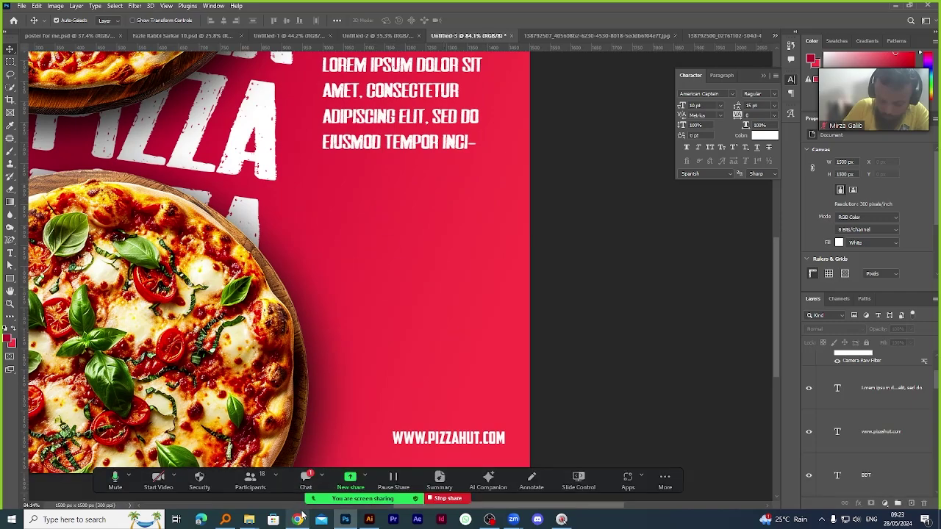
Switch to Chrome, open the bookmarked Flaticon site in a new tab and search its icons for "date".
left_click(228, 520)
left_click(298, 520)
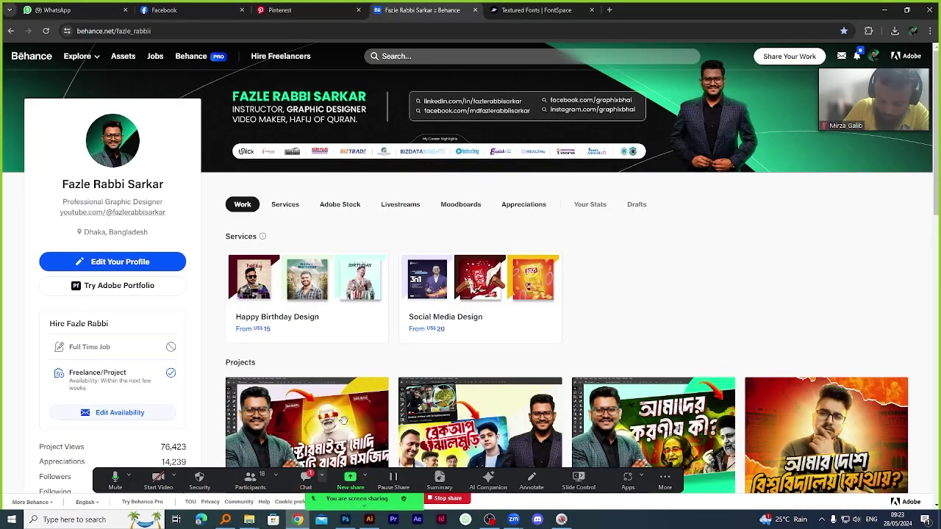
left_click(609, 10)
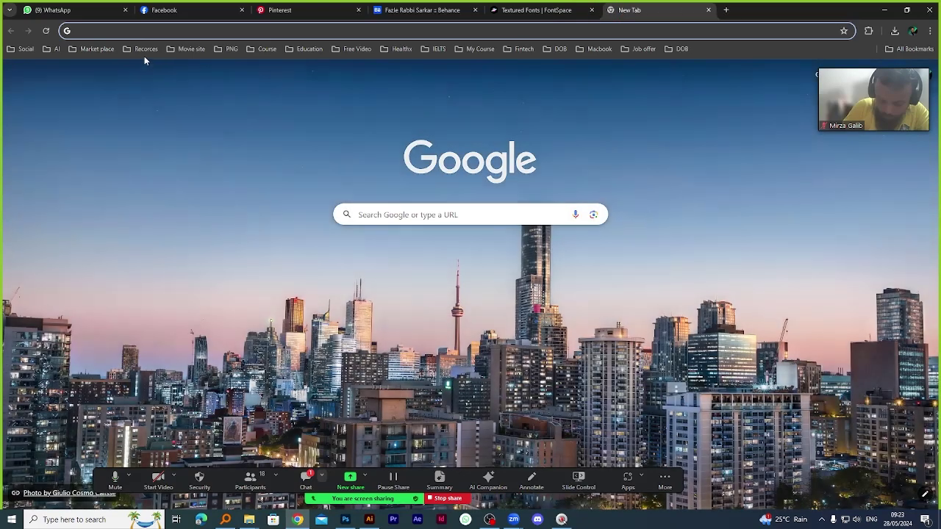
left_click(142, 49)
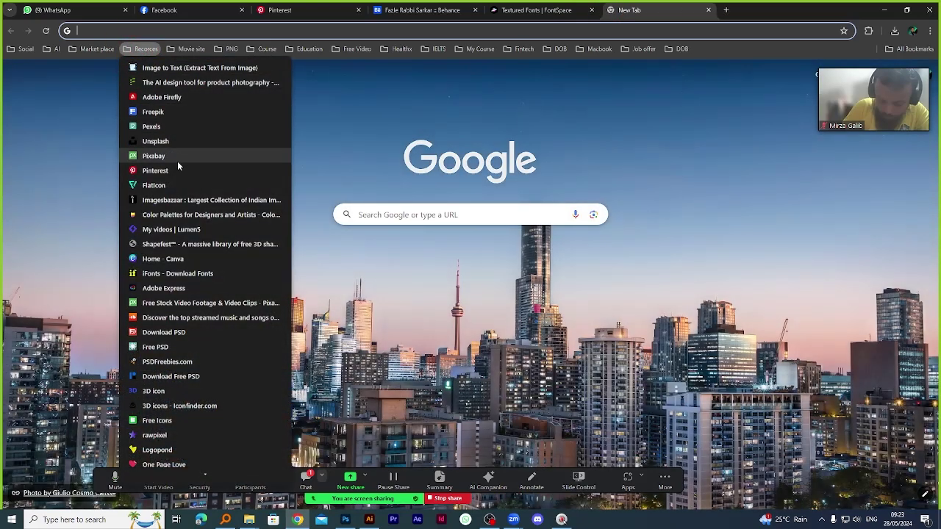
left_click(181, 185)
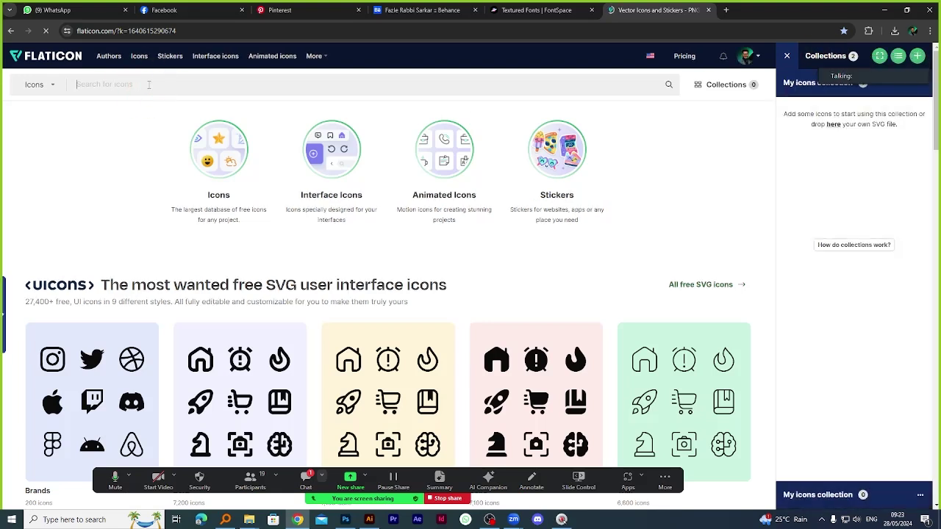
type("date")
key("Return")
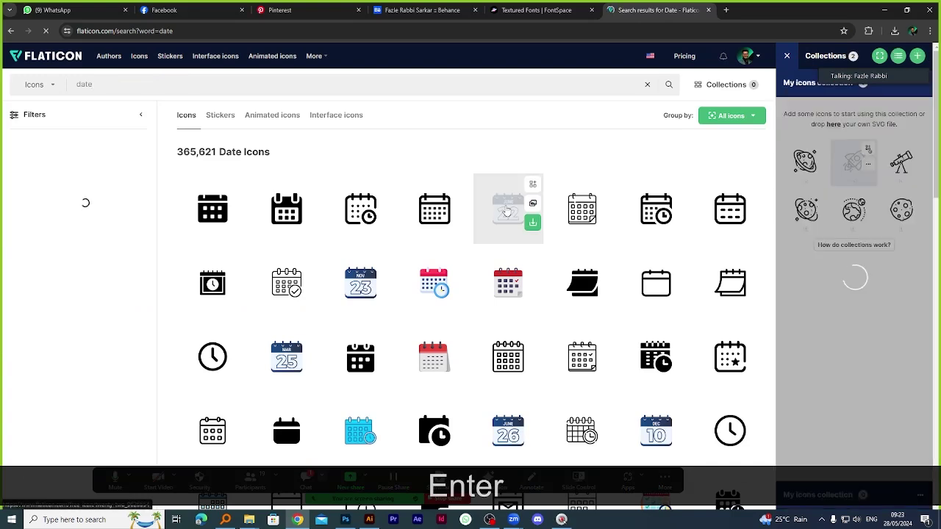
Download the calendar-with-clock icon through the free option, saving it as the PNG image calendar in folder 06.
mouse_move(386, 225)
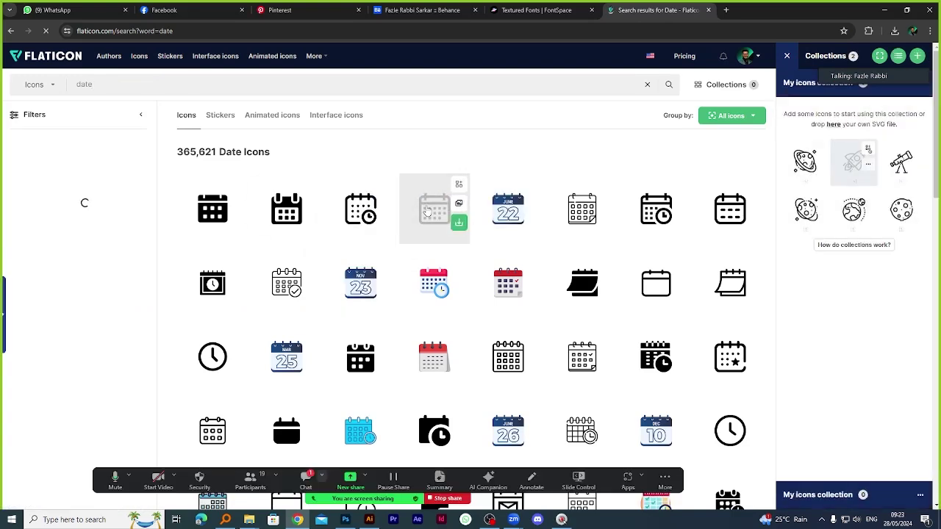
left_click(366, 283)
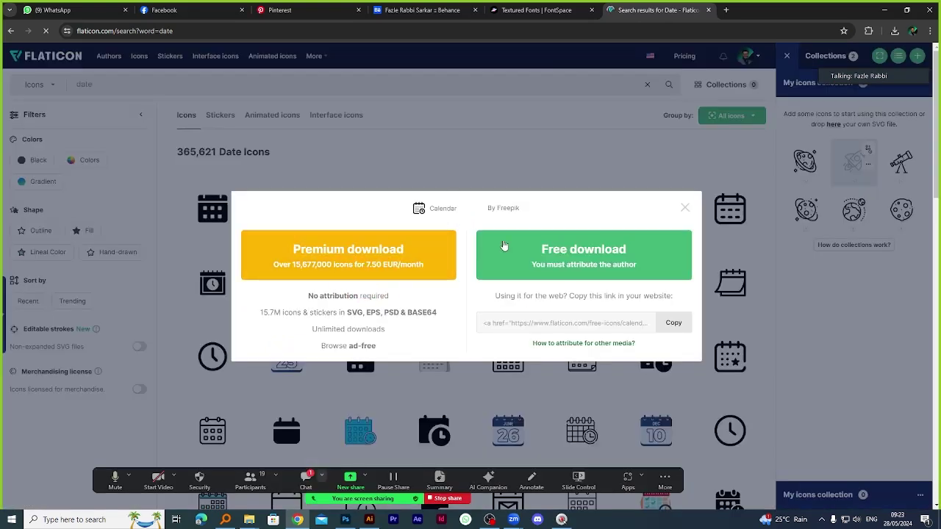
left_click(515, 247)
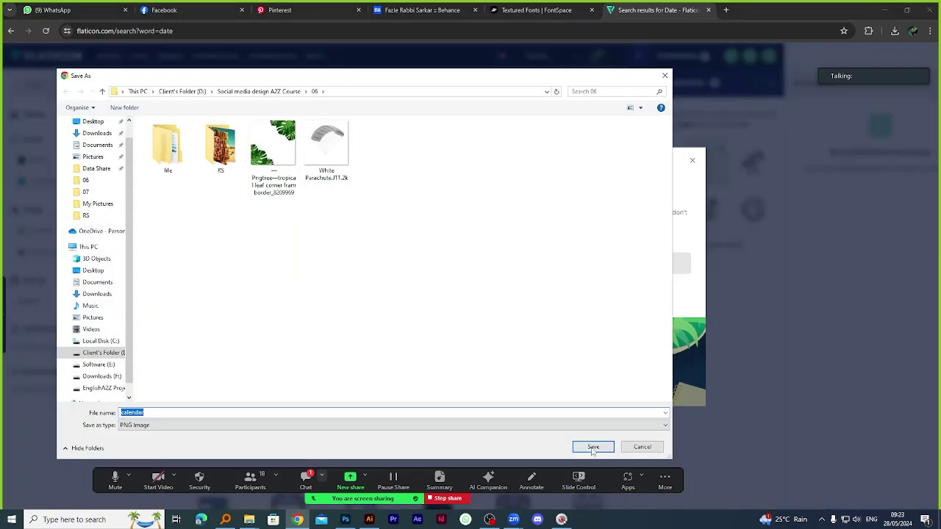
left_click(593, 448)
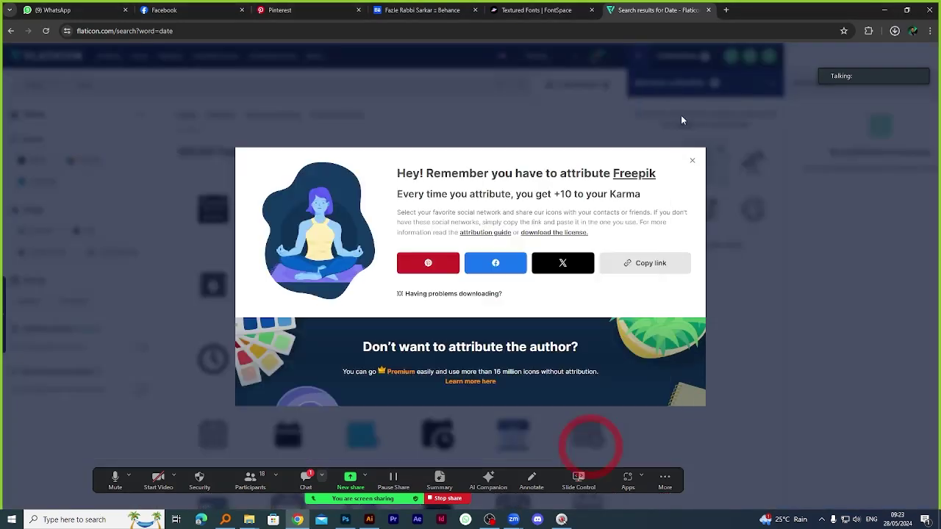
left_click(693, 161)
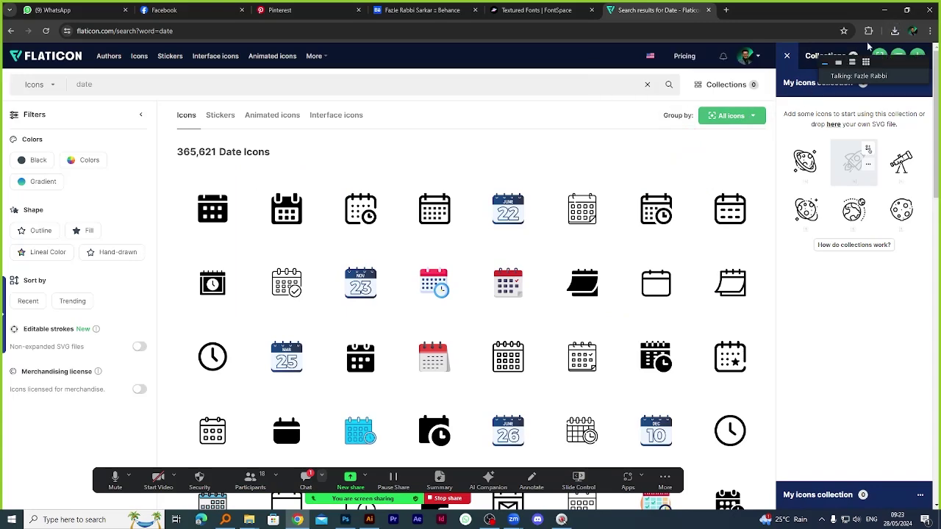
Show the downloaded calendar.png in its folder and place it into the pizza poster in Photoshop.
left_click(894, 31)
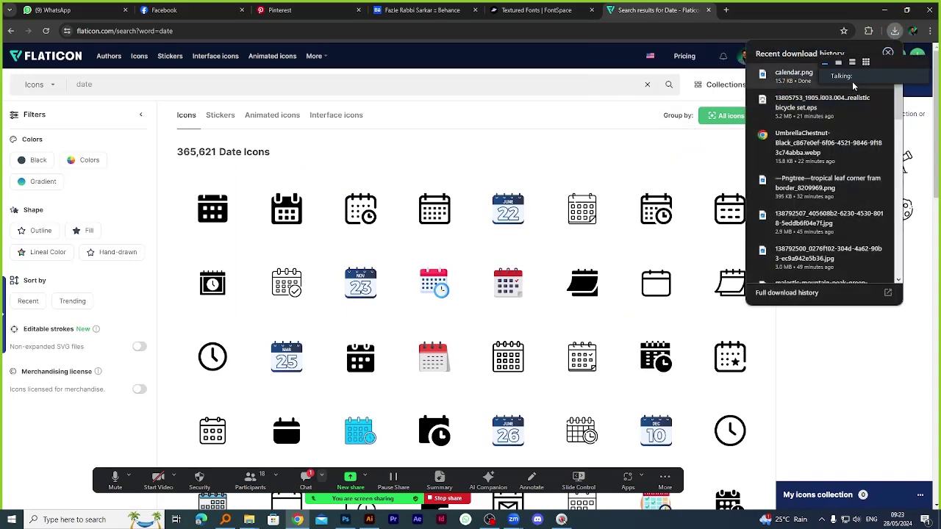
left_click_drag(880, 73, 877, 317)
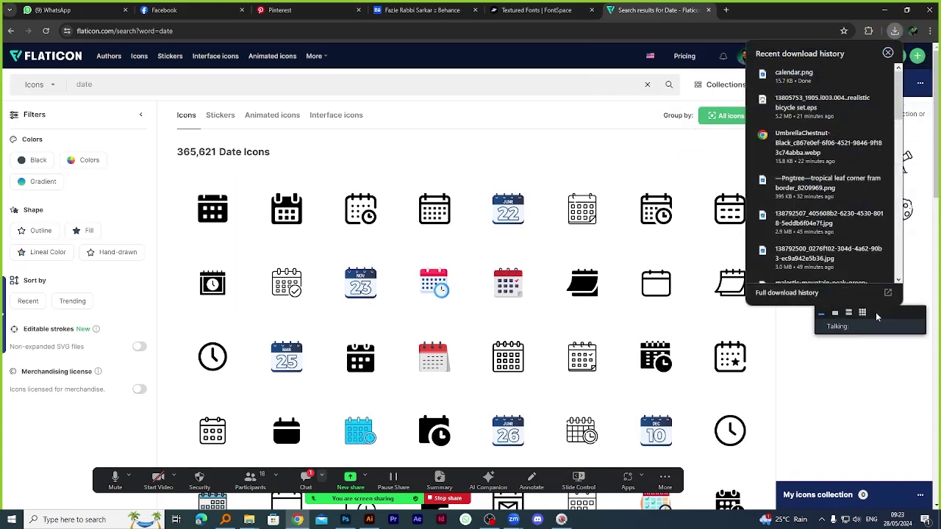
left_click(859, 75)
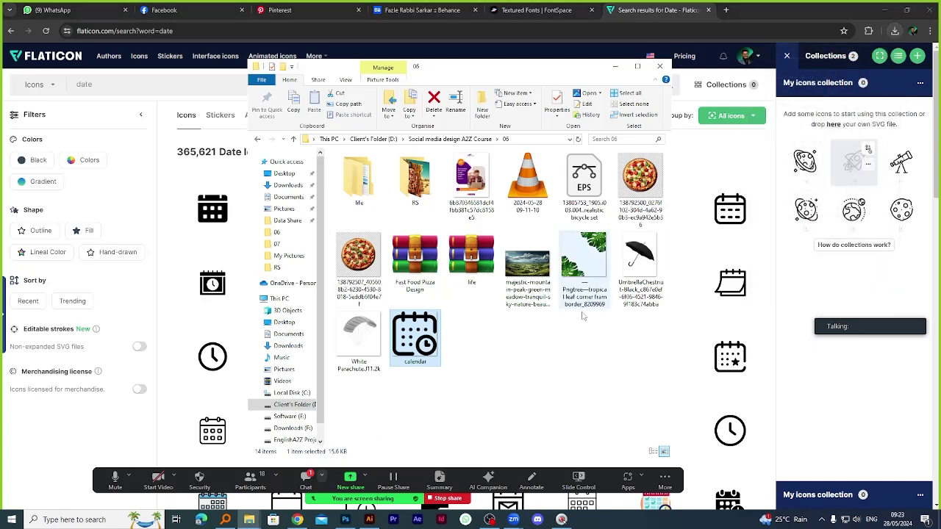
left_click_drag(414, 335, 377, 271)
left_click(488, 21)
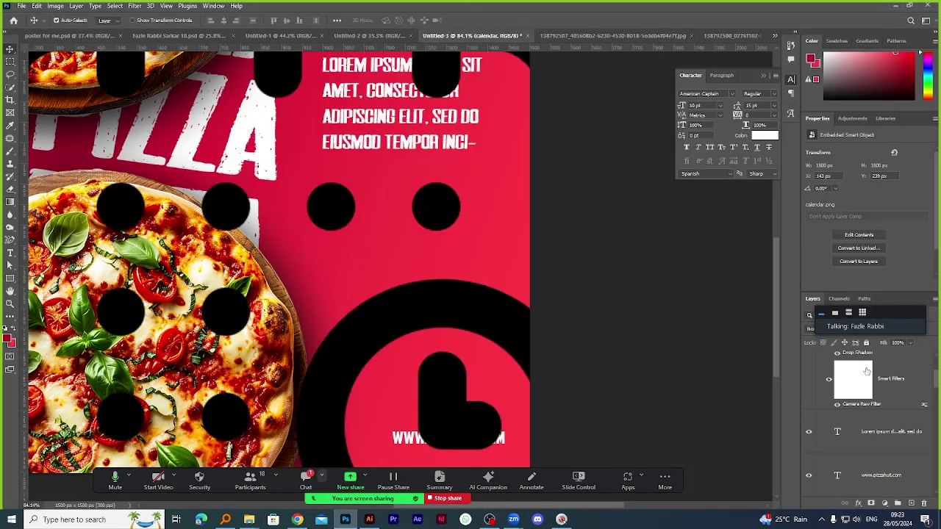
right_click(893, 383)
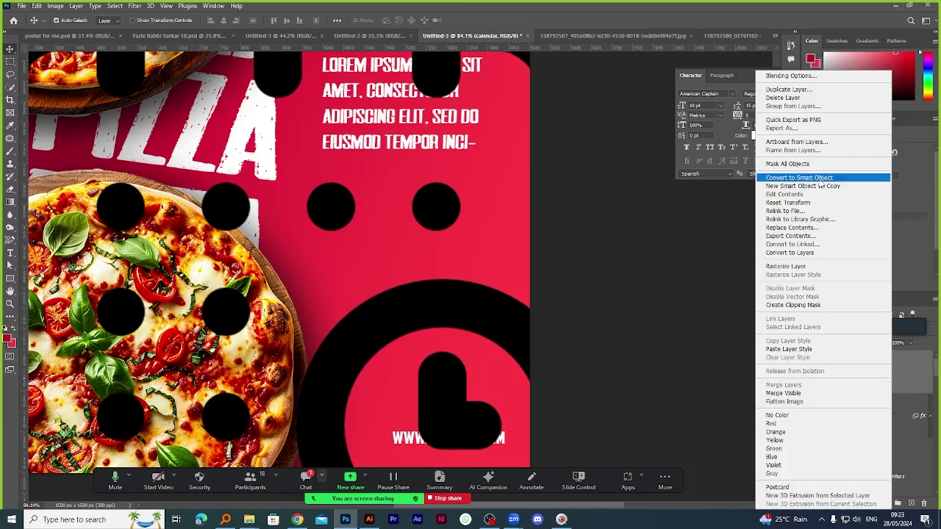
left_click(904, 367)
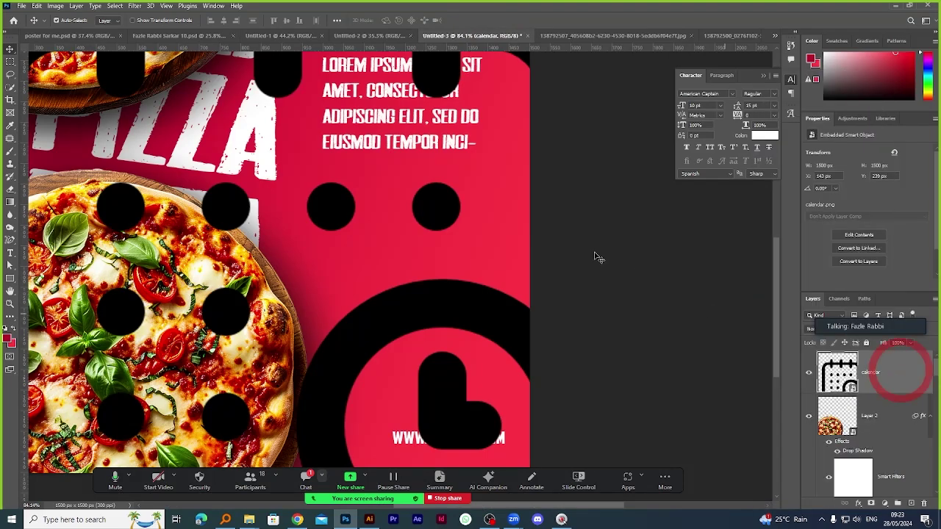
Scale the calendar icon down to about 220 px square and move it below the Lorem ipsum paragraph.
scroll(434, 264, "down", 3)
key("ctrl+alt+t")
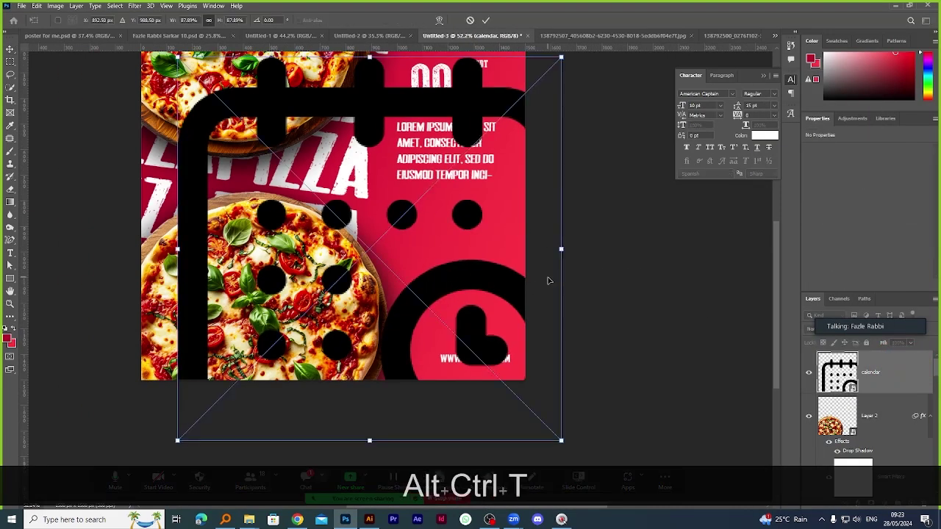
left_click_drag(564, 256, 317, 250)
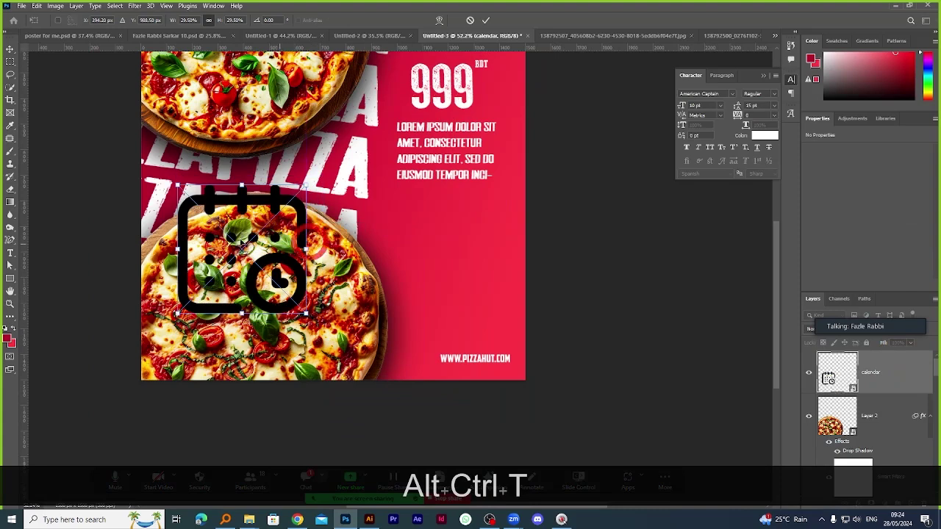
left_click_drag(234, 236, 450, 241)
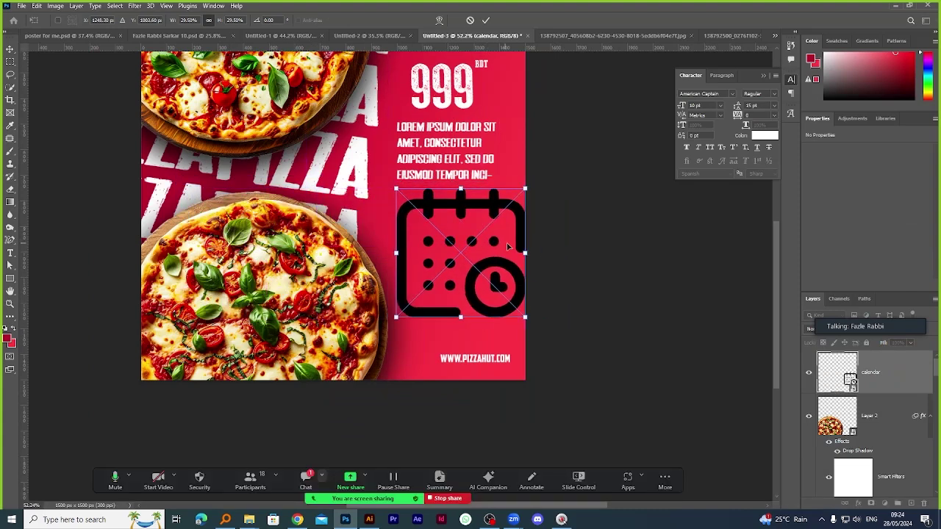
left_click_drag(529, 258, 453, 253)
left_click(486, 20)
Align the calendar icon with the paragraph's left edge and reduce it to about 109 px square.
scroll(463, 279, "up", 5)
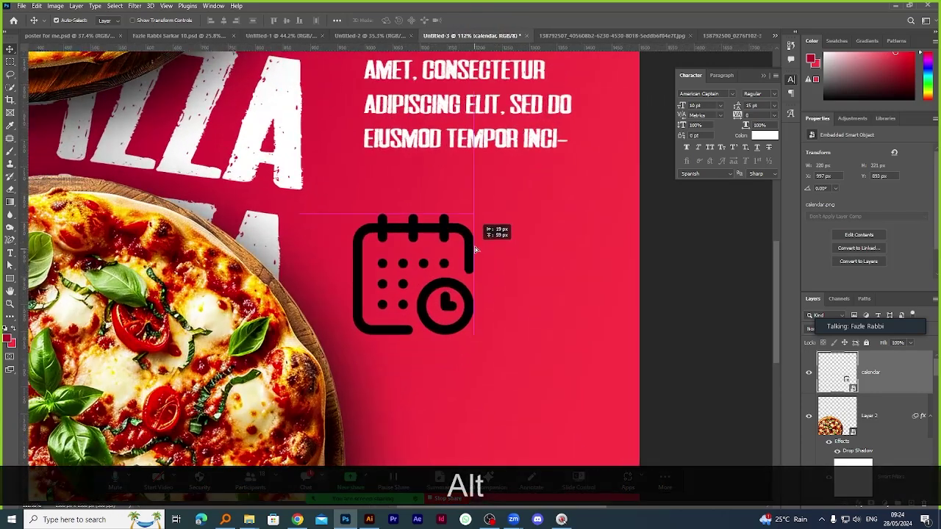
left_click_drag(474, 247, 399, 247)
key("ctrl+t")
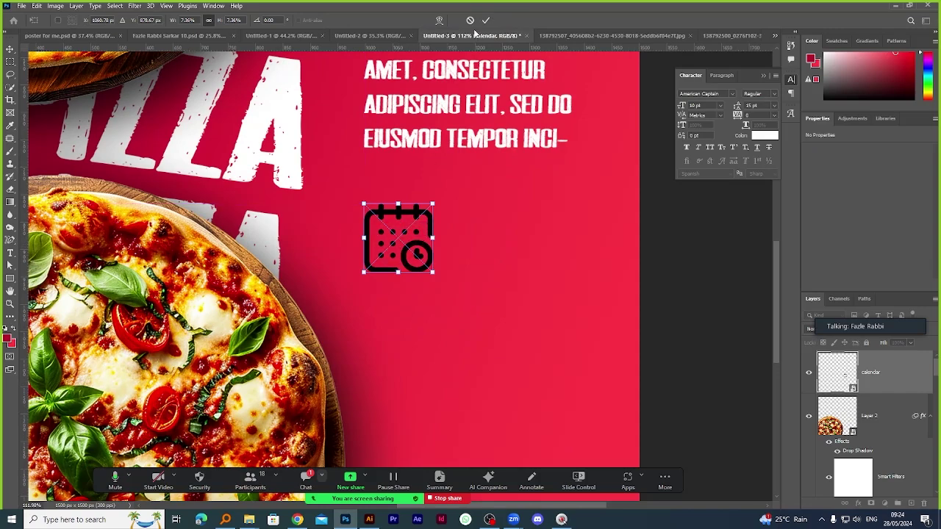
left_click(489, 20)
scroll(481, 292, "down", 3)
scroll(435, 220, "up", 6)
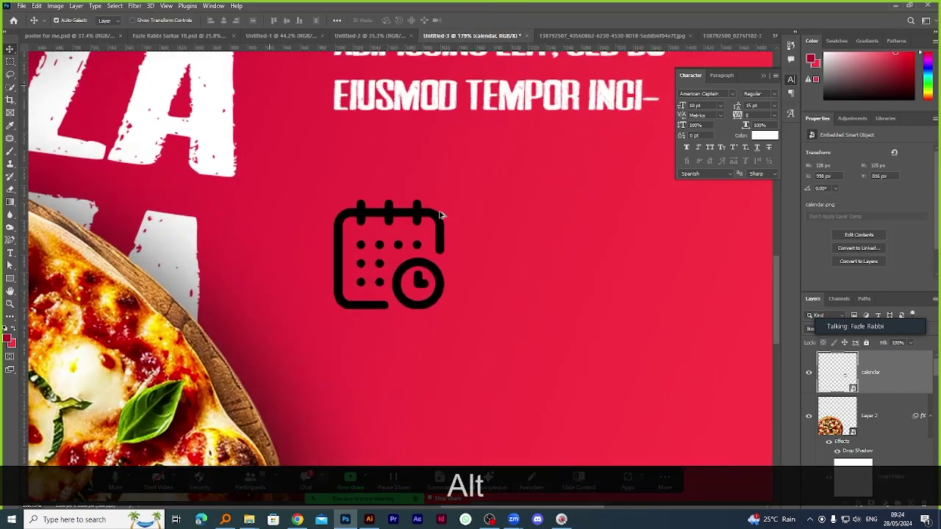
key("ctrl+alt+t")
left_click_drag(442, 255, 427, 250)
left_click(487, 21)
Apply a Color Overlay layer style in white (ffffff) to the calendar icon.
scroll(521, 255, "down", 5)
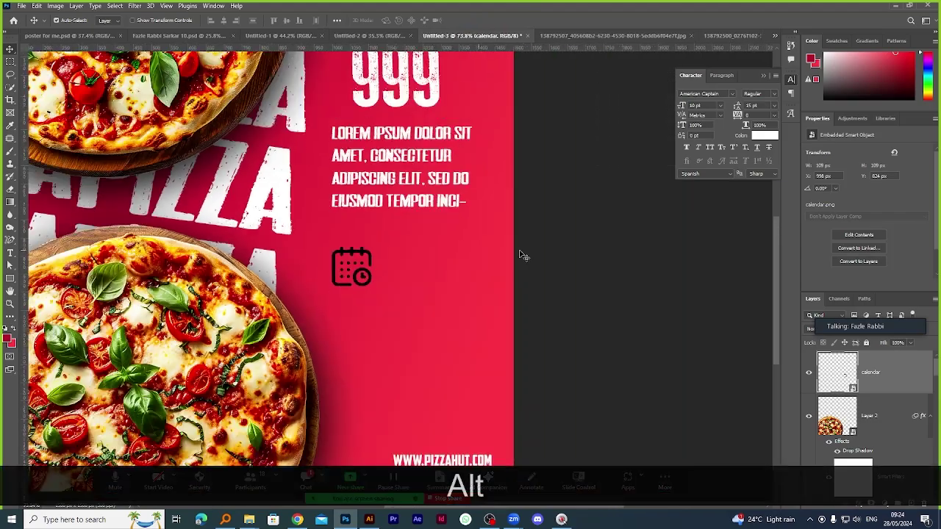
scroll(414, 265, "up", 4)
scroll(419, 263, "down", 2)
scroll(451, 271, "up", 3)
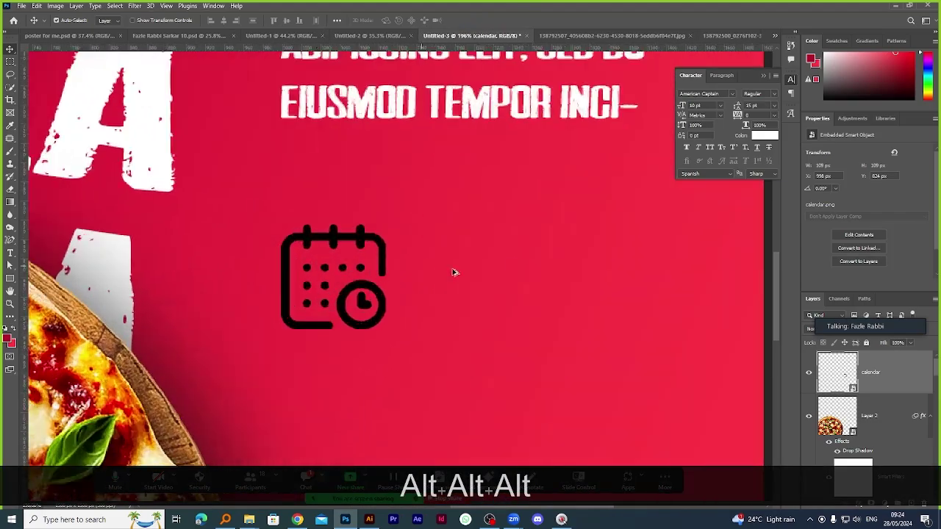
scroll(421, 240, "down", 2)
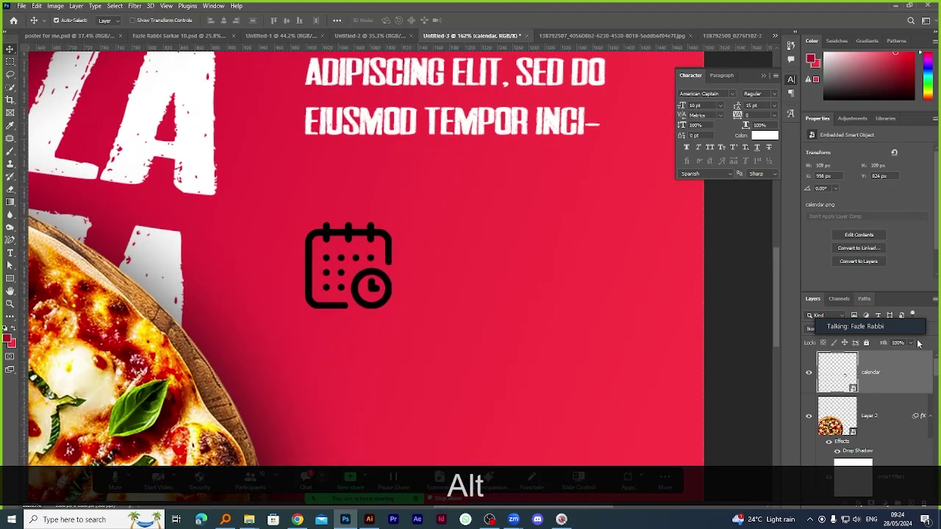
right_click(891, 387)
left_click(802, 76)
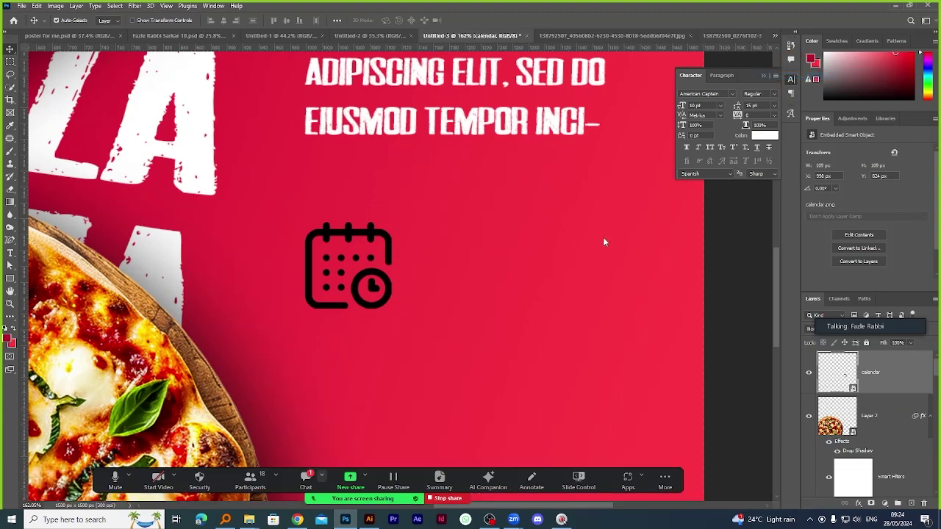
left_click(544, 300)
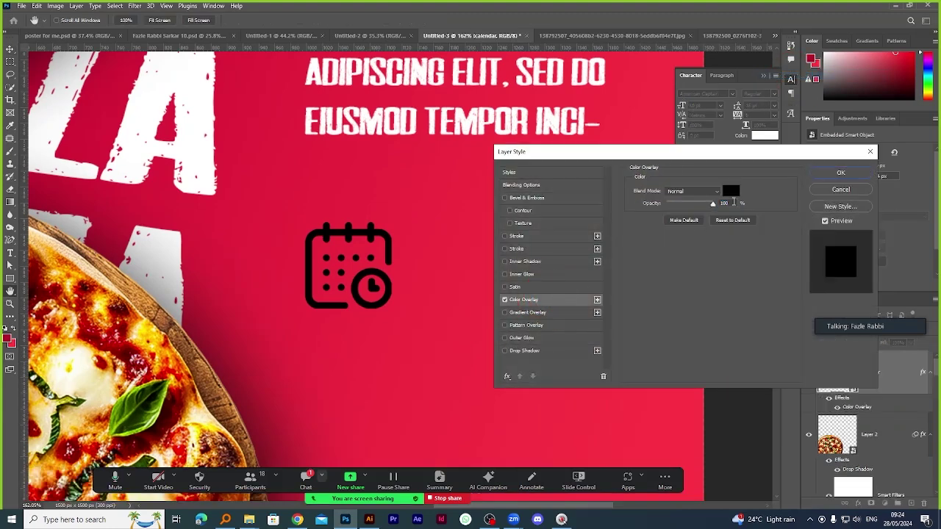
left_click(731, 191)
type("ffffff")
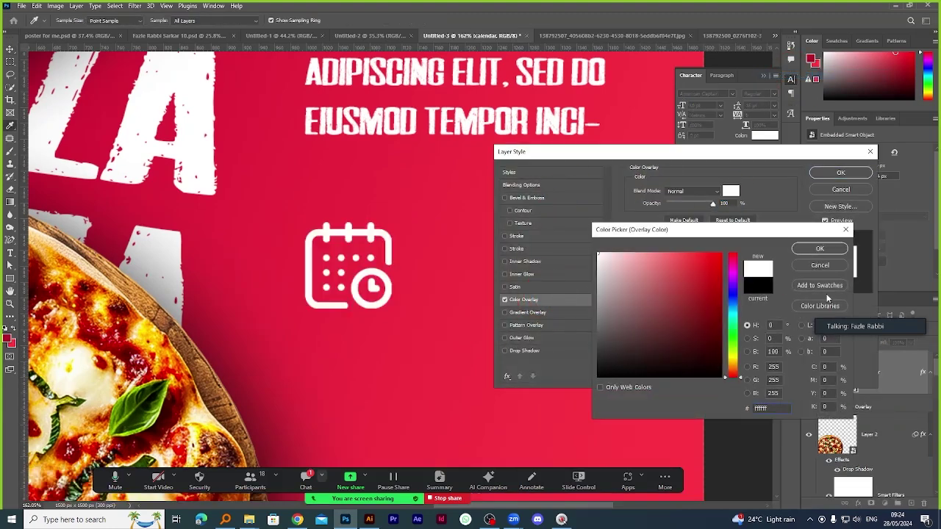
left_click(816, 249)
left_click(834, 170)
Add the date text "31, MAY, 2024" to the right of the calendar icon.
scroll(481, 259, "down", 5)
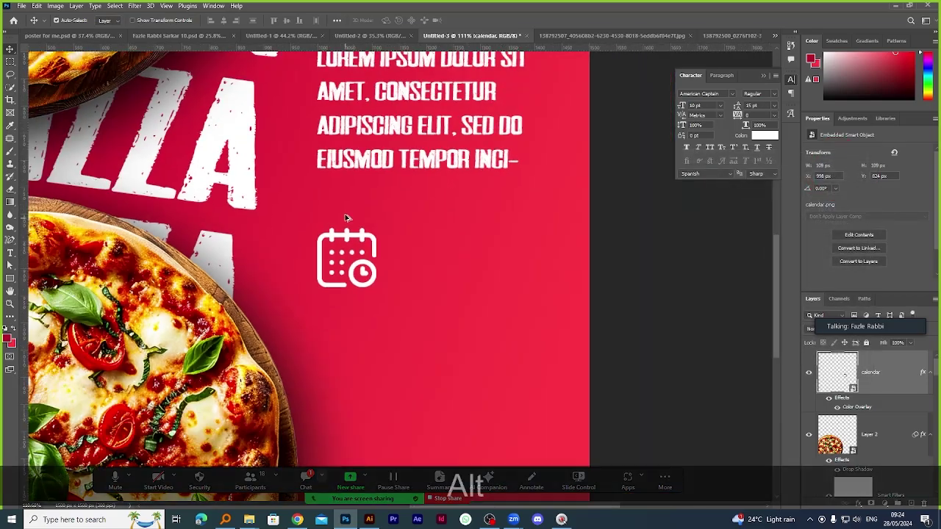
scroll(481, 259, "down", 1)
scroll(456, 248, "up", 5)
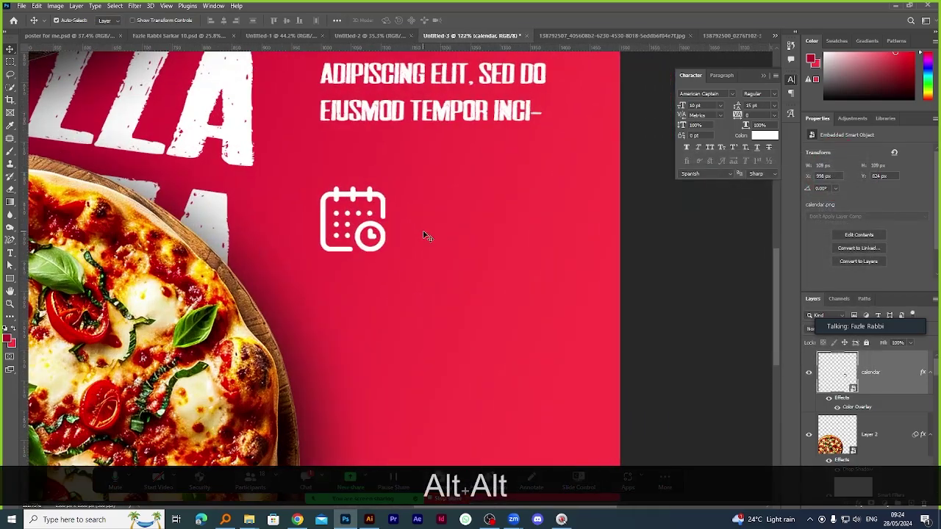
scroll(390, 218, "down", 3)
scroll(442, 232, "up", 4)
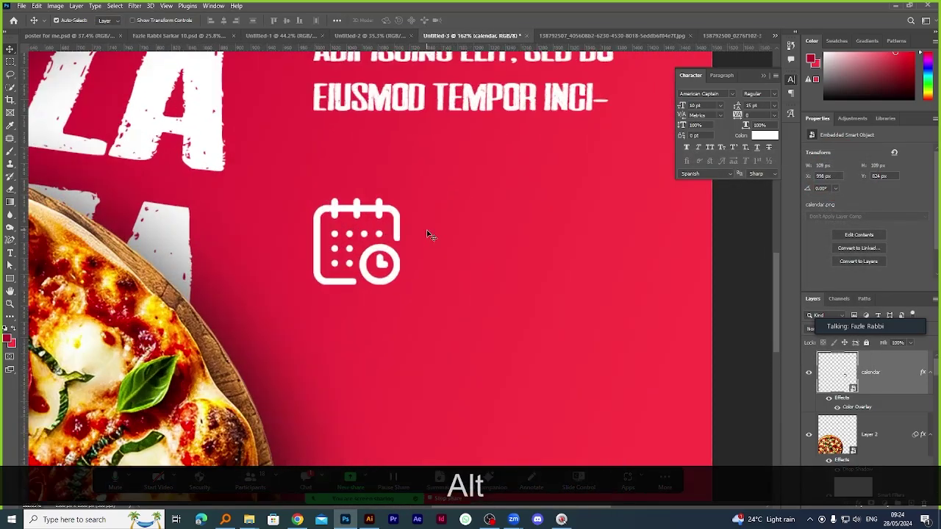
left_click(9, 253)
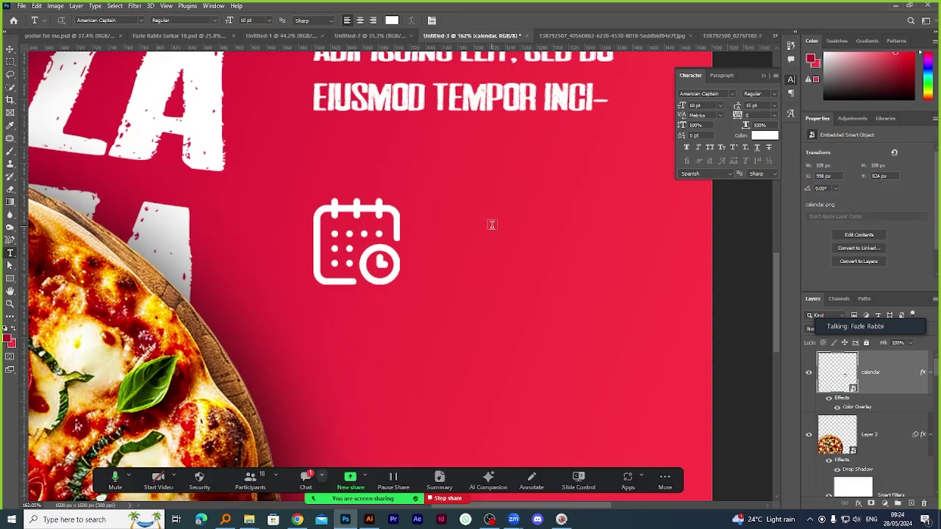
left_click(492, 224)
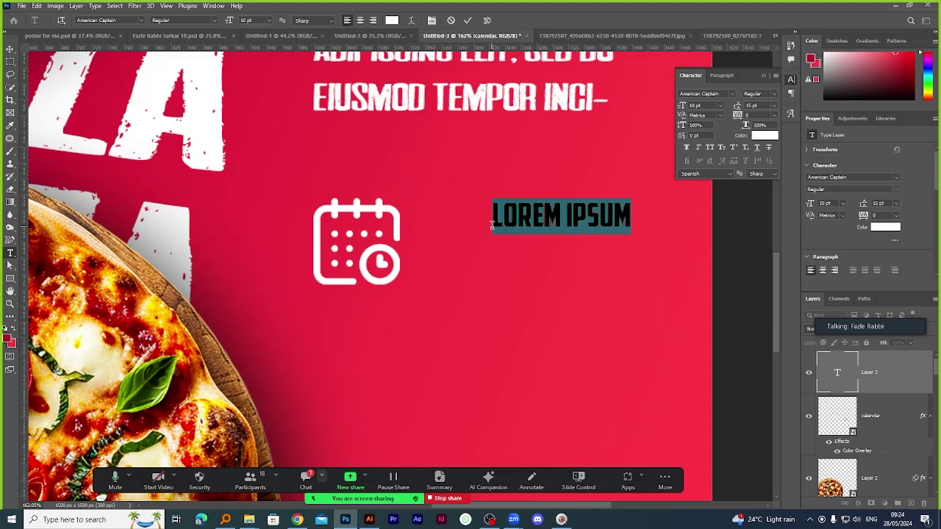
type("31")
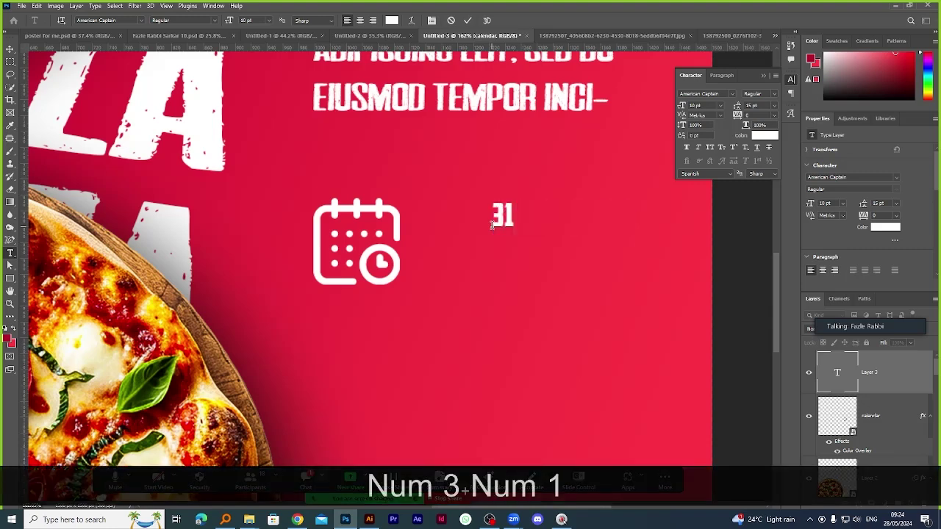
type(", MAY")
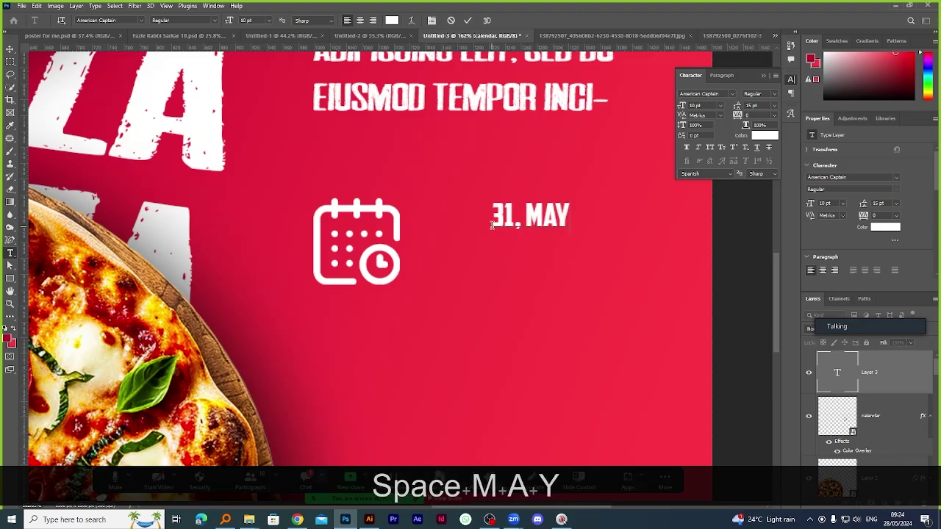
type(", 2024")
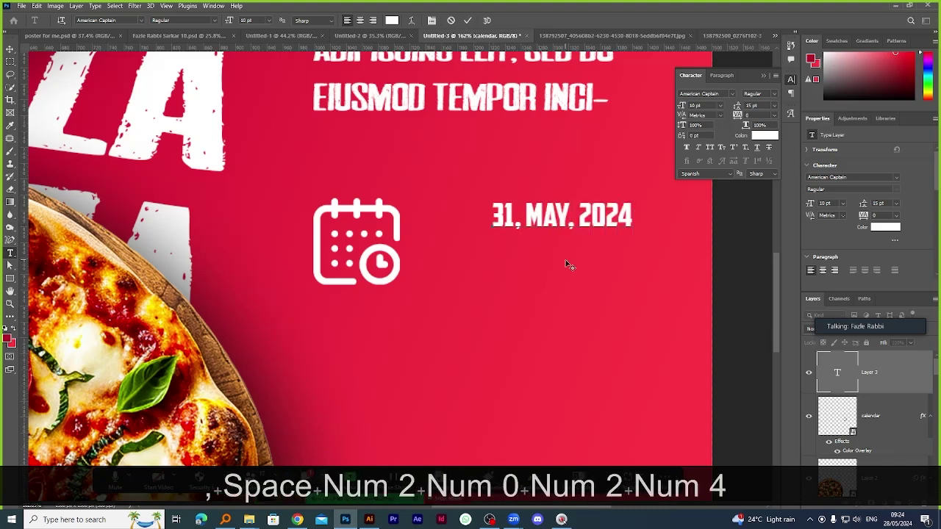
Change the date text's font to Western Bang Bang and commit the text.
triple_click(553, 220)
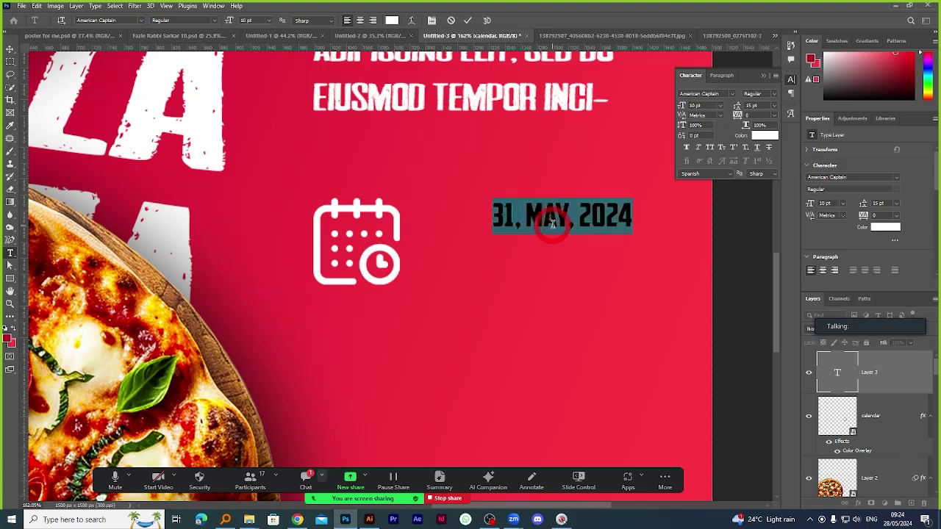
left_click(733, 94)
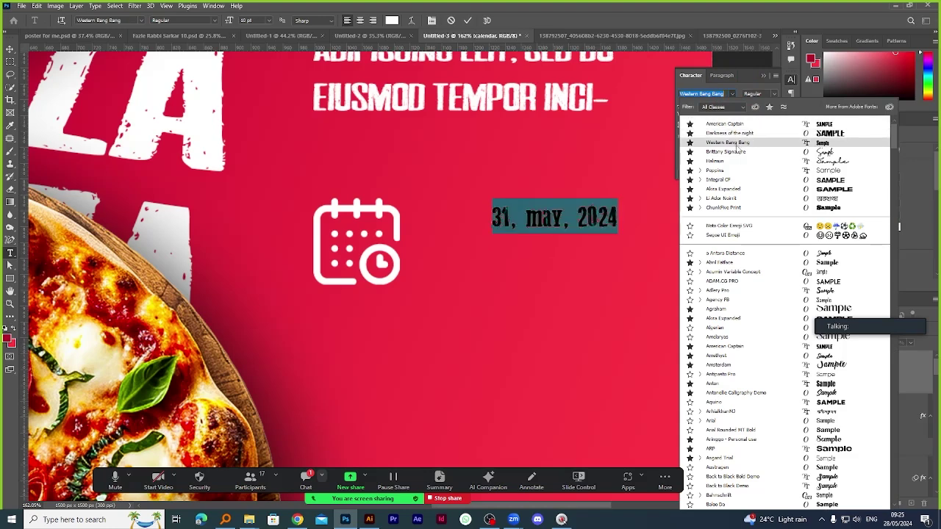
left_click(736, 144)
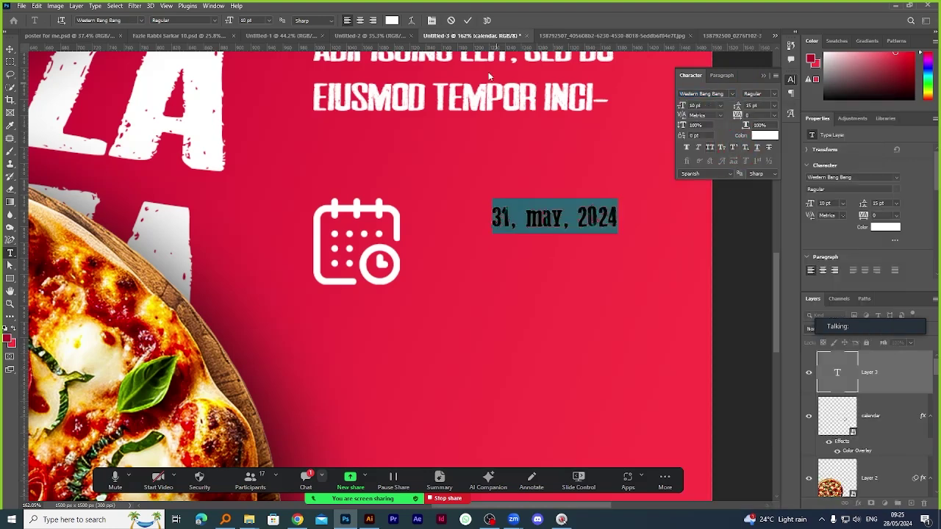
left_click(468, 20)
scroll(522, 117, "up", 4)
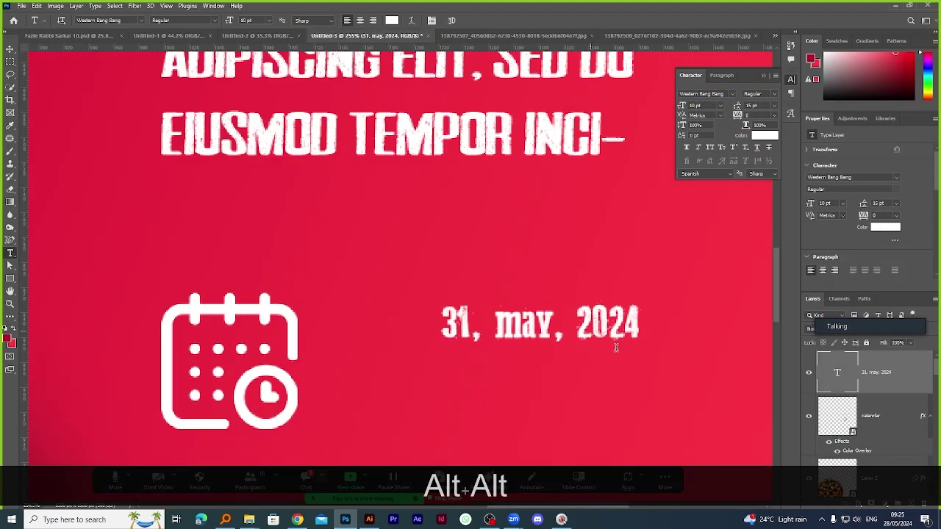
Try to retype the first letter of the month in the date text as "M" and commit.
left_click_drag(520, 324, 494, 320)
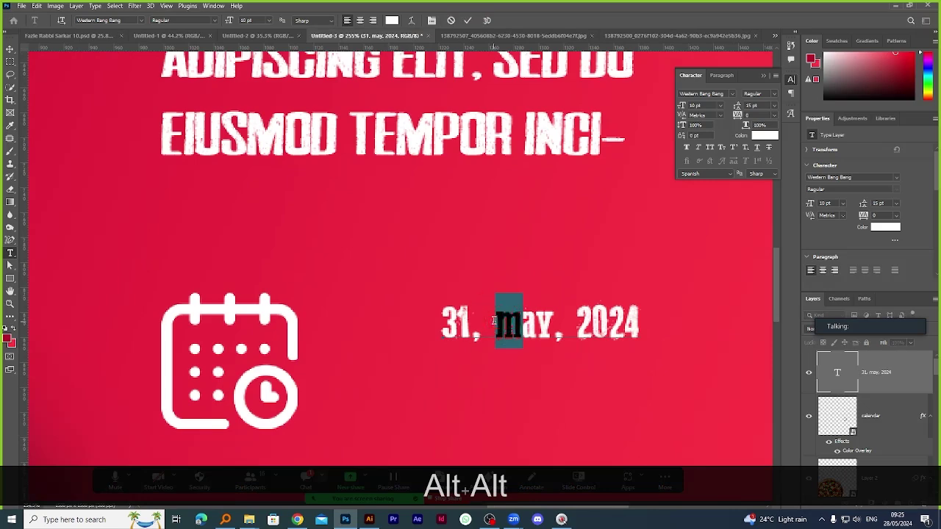
type("M")
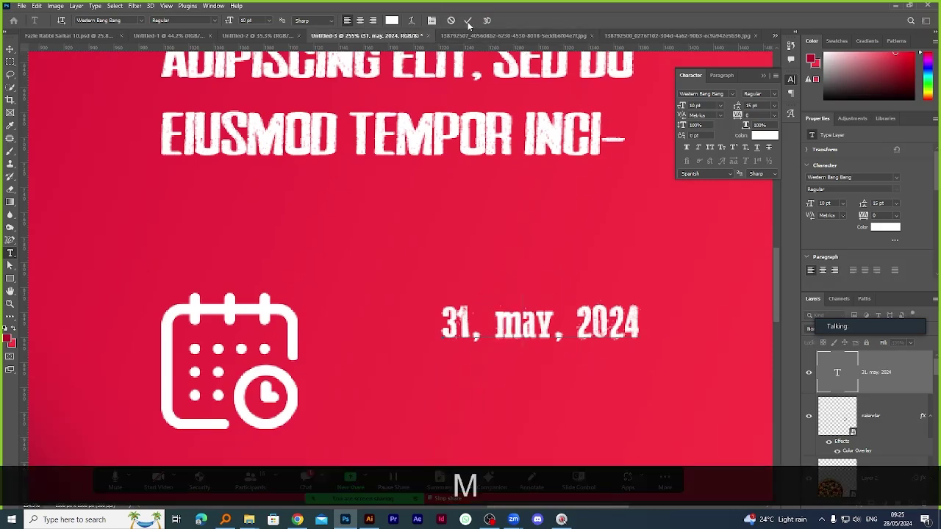
left_click(467, 22)
Move the date text beside the lower part of the calendar icon and scale it to about 177%, keeping a small gap from the icon.
scroll(43, 143, "down", 2)
left_click(10, 49)
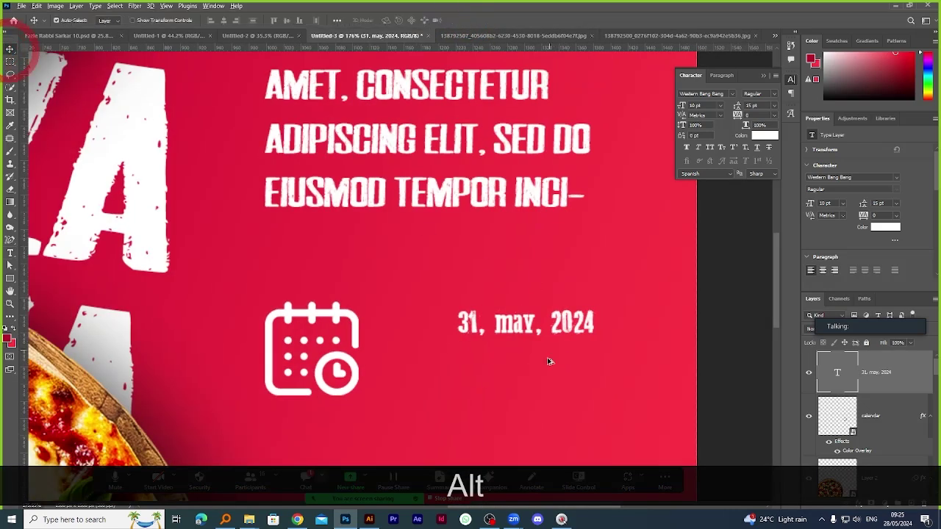
scroll(551, 361, "up", 2)
left_click_drag(531, 315, 427, 385)
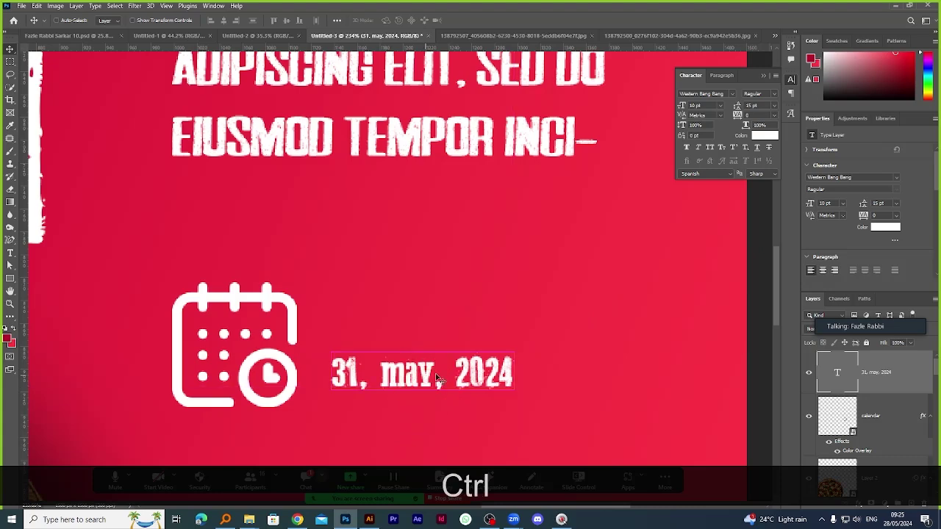
key("ctrl+t")
left_click_drag(514, 372, 653, 379)
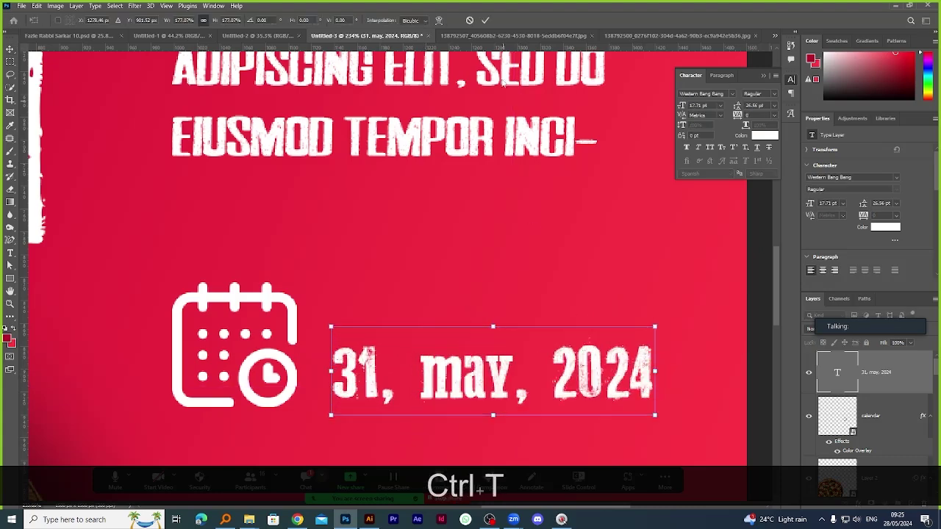
left_click(485, 20)
scroll(481, 387, "down", 2)
scroll(481, 387, "up", 1)
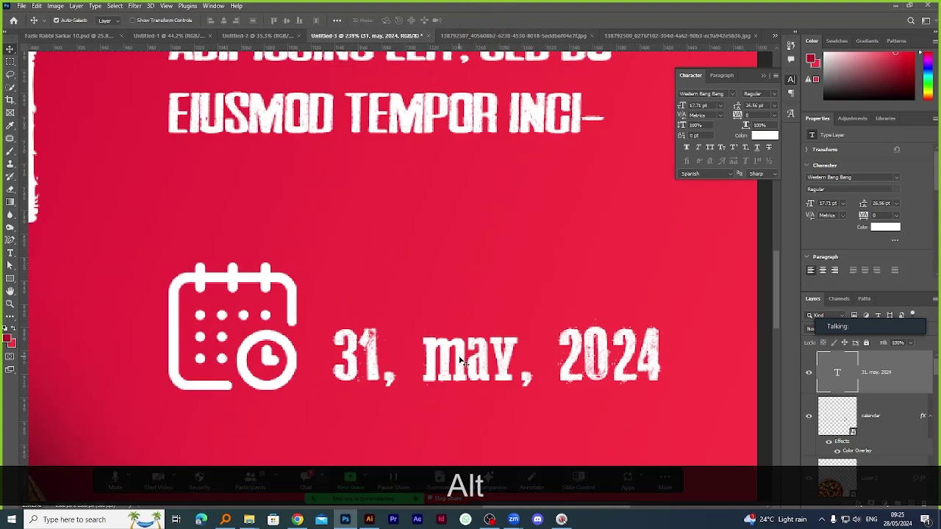
left_click_drag(468, 363, 441, 360)
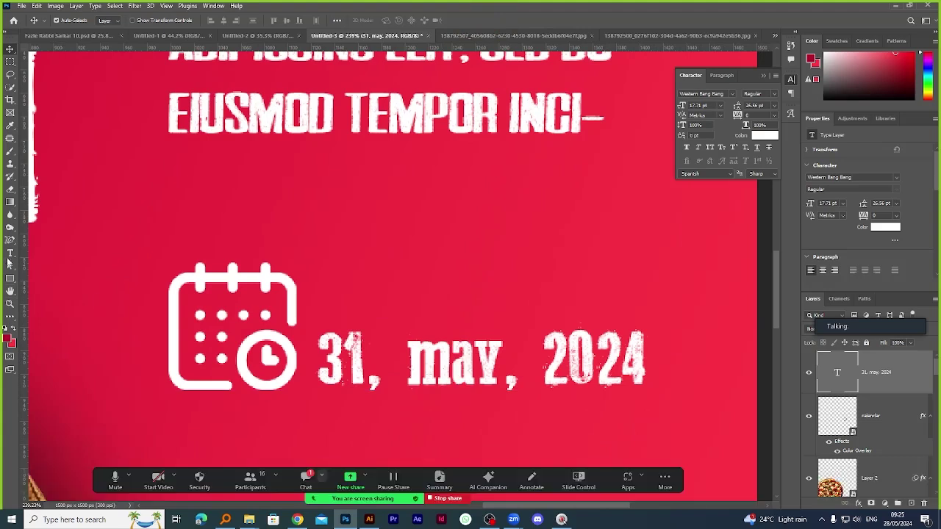
Add a white "Last Date" text line directly above the date and commit it.
key("t")
left_click(361, 264)
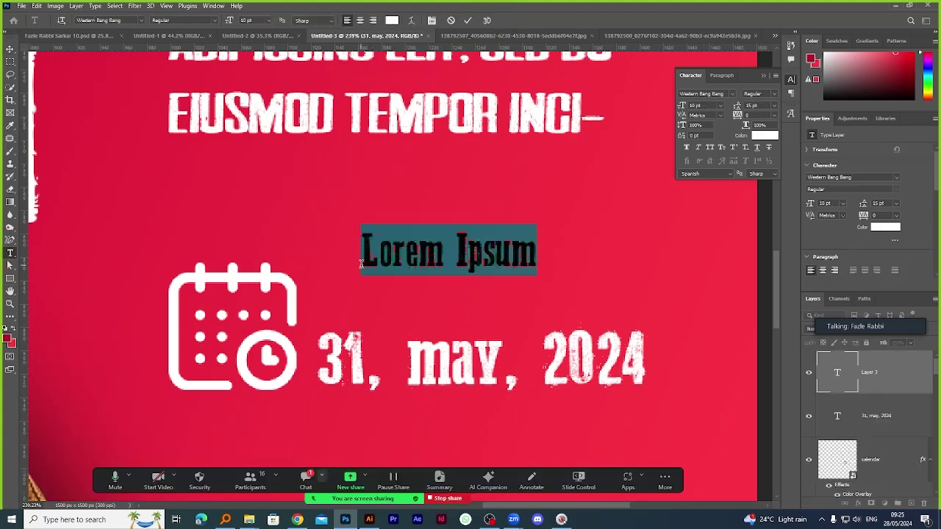
type("Last Date")
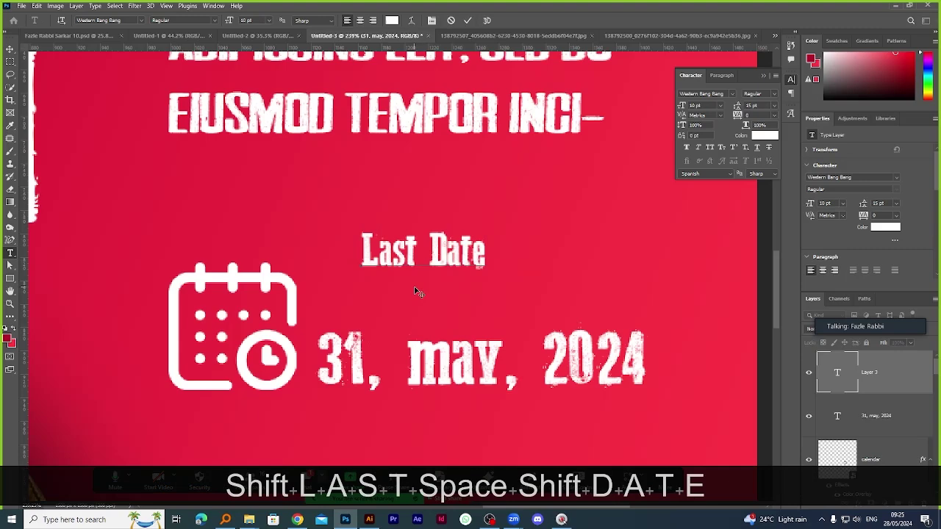
left_click_drag(416, 292, 374, 343)
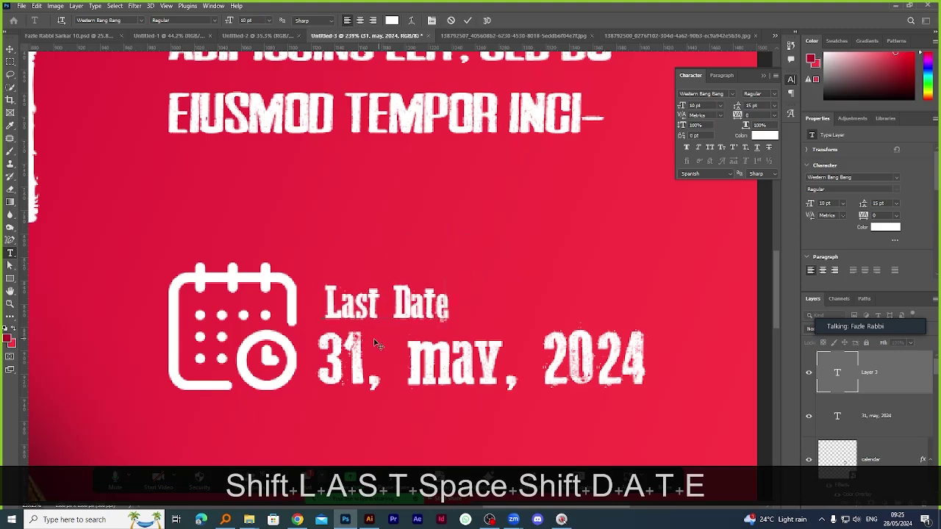
left_click(465, 21)
key("v")
Examine the alignment and proportions of the calendar icon, the "Last Date" line and the date at different magnifications.
scroll(415, 278, "down", 2)
scroll(415, 278, "up", 3)
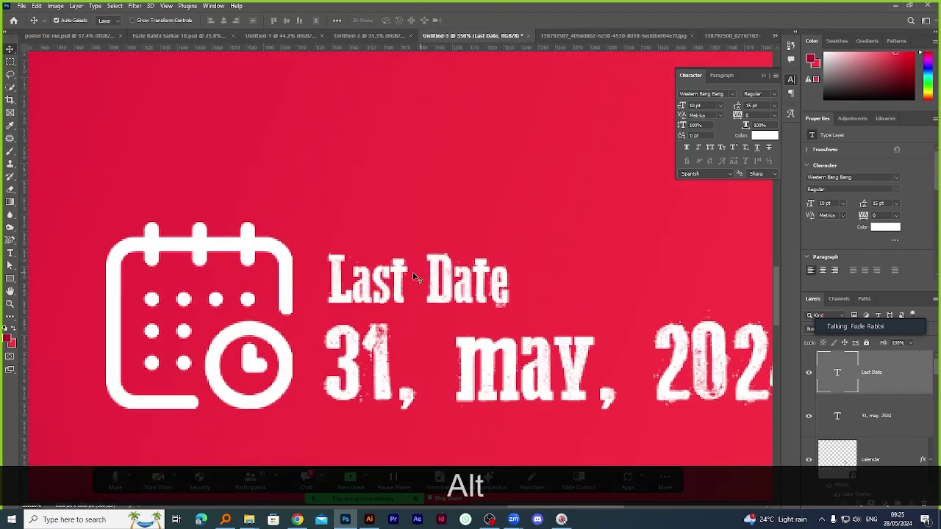
scroll(404, 244, "down", 5)
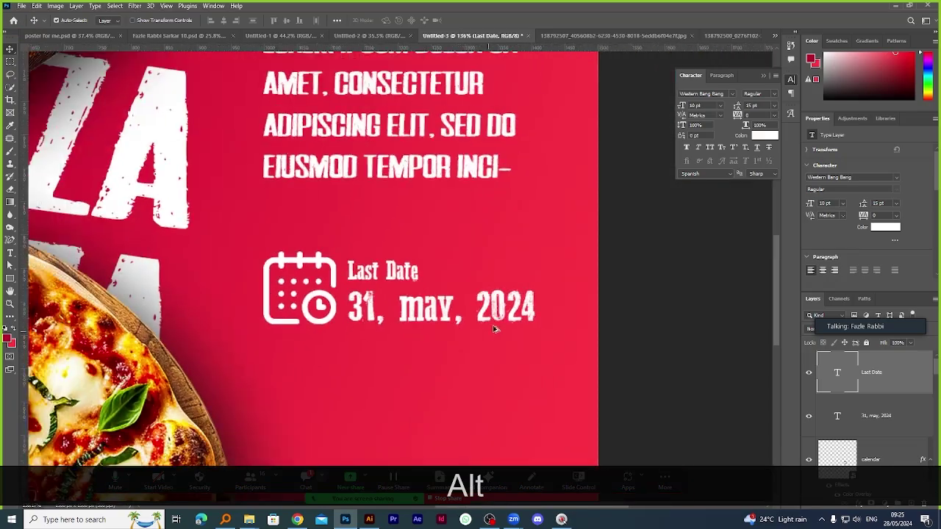
scroll(404, 244, "up", 4)
left_click(405, 276)
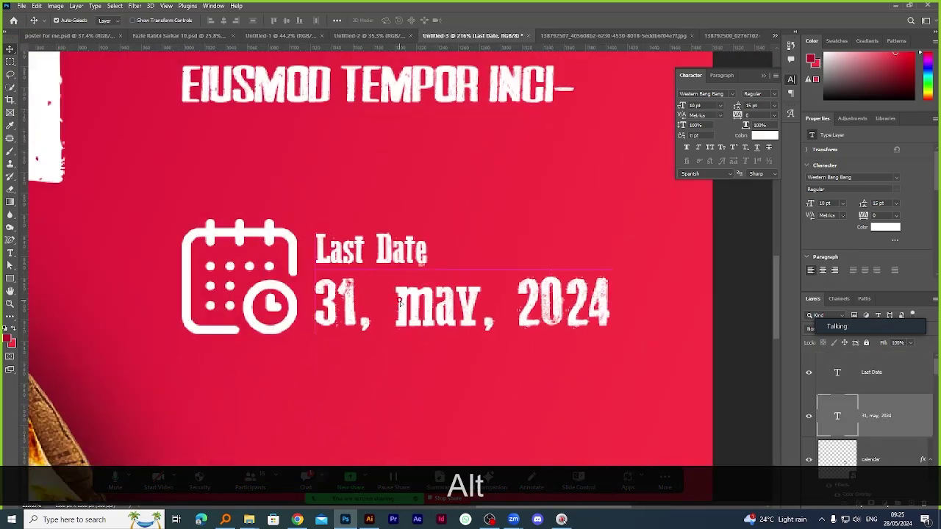
scroll(469, 216, "down", 1)
scroll(468, 217, "up", 4)
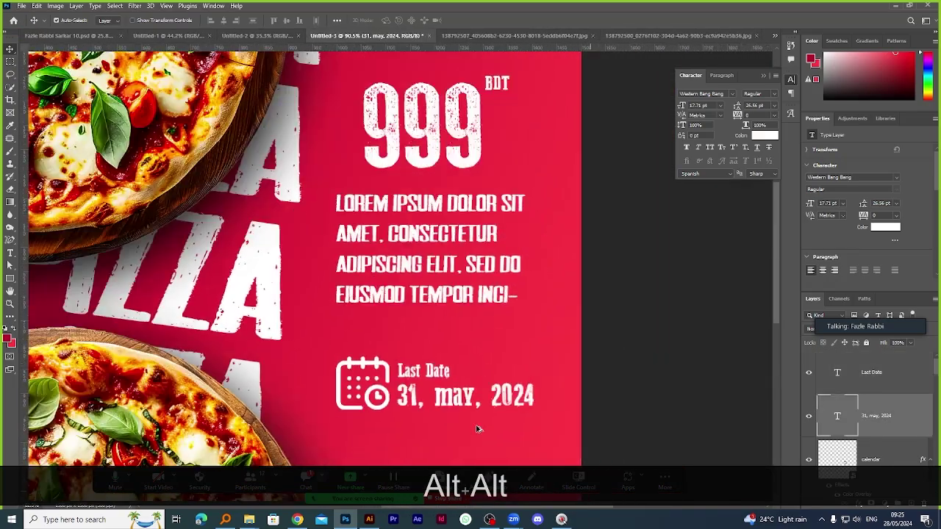
scroll(404, 166, "down", 2)
scroll(422, 342, "up", 5)
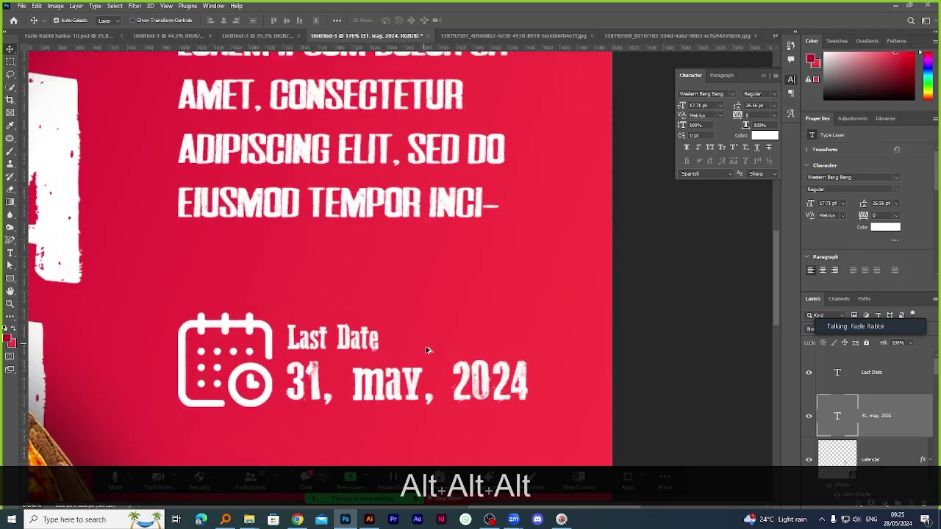
Delete the space before "may" in the date text.
left_click(11, 252)
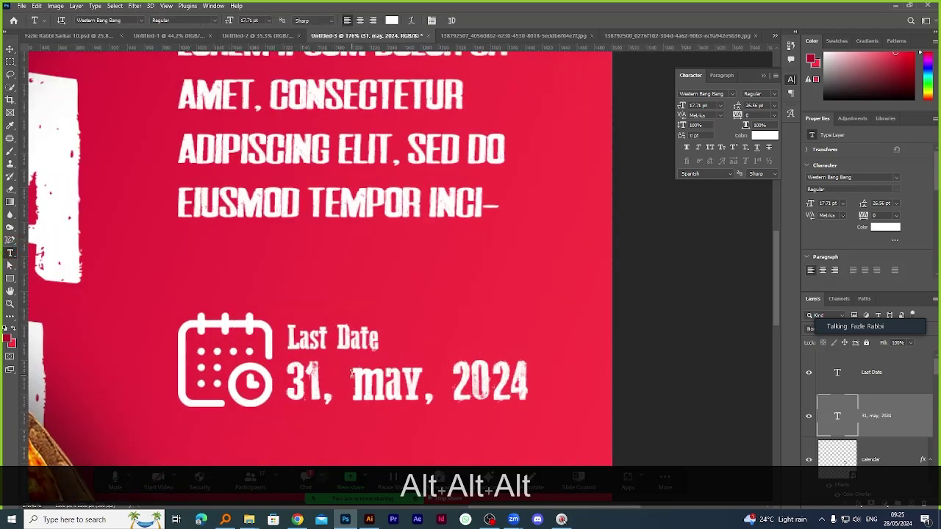
left_click(350, 375)
key("BackSpace")
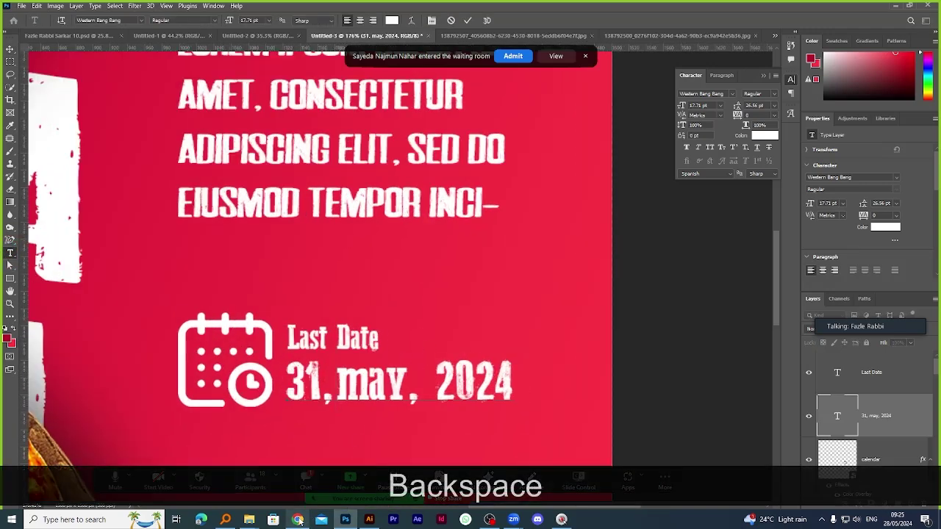
Switch to Chrome, close the WhatsApp and Facebook tabs, and return to Photoshop.
left_click(298, 519)
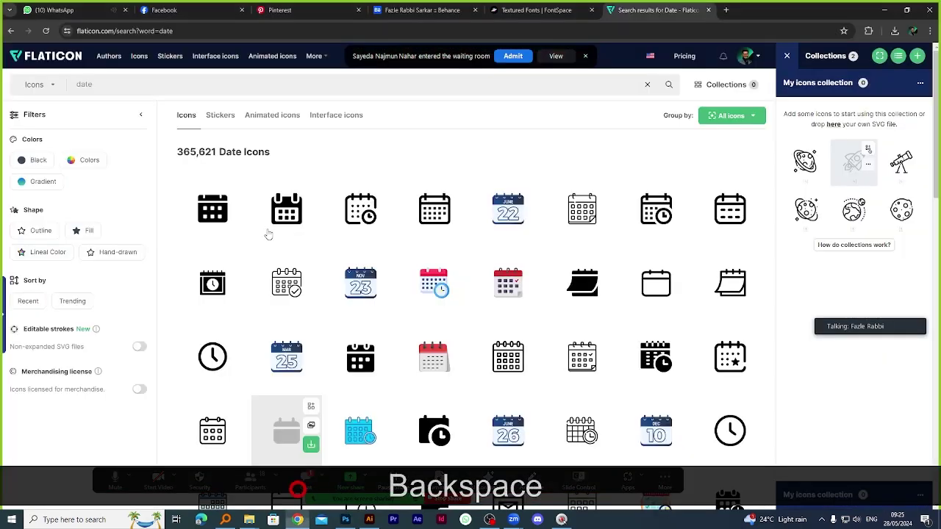
left_click(127, 11)
left_click(126, 11)
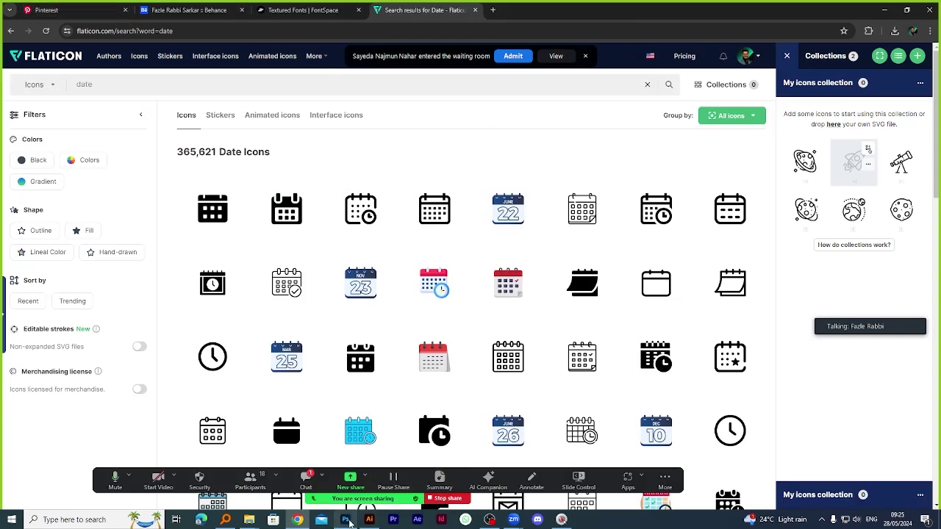
left_click(344, 520)
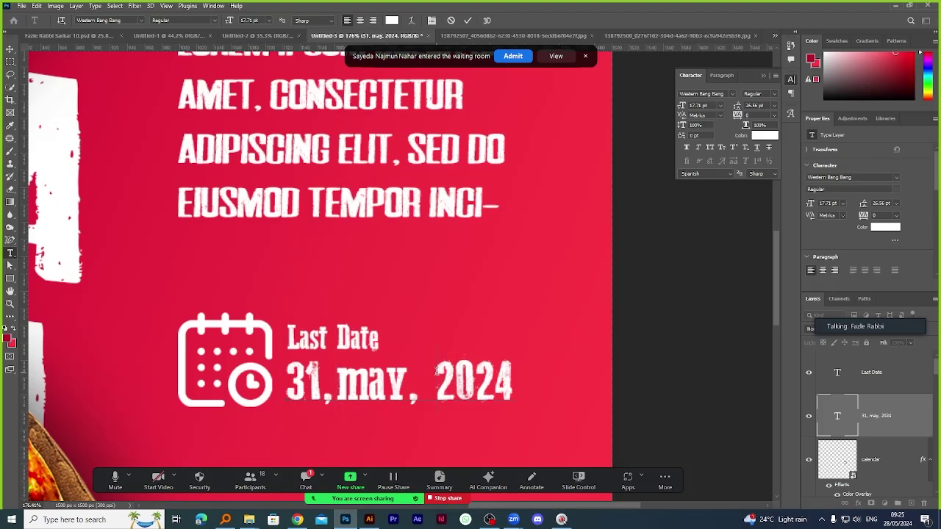
Delete the space before "2024" and commit the date text as "31,may,2024".
key("BackSpace")
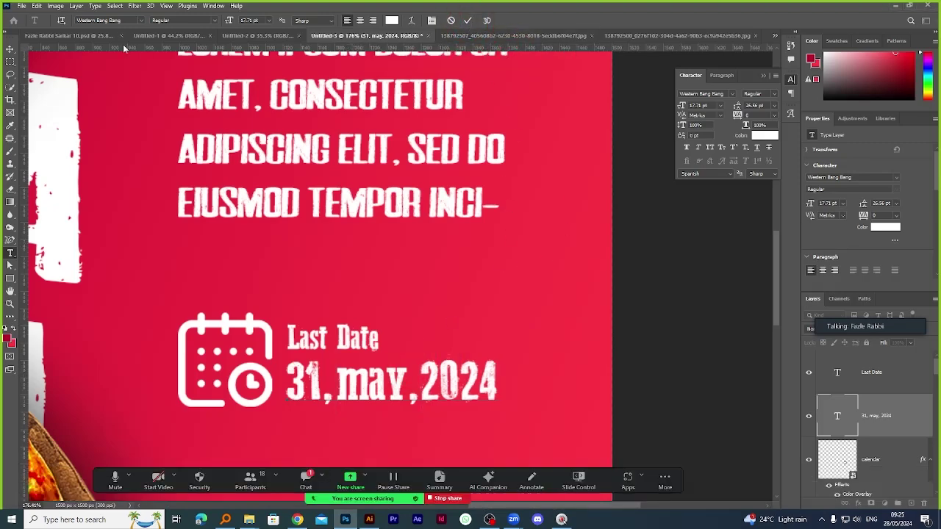
left_click(468, 22)
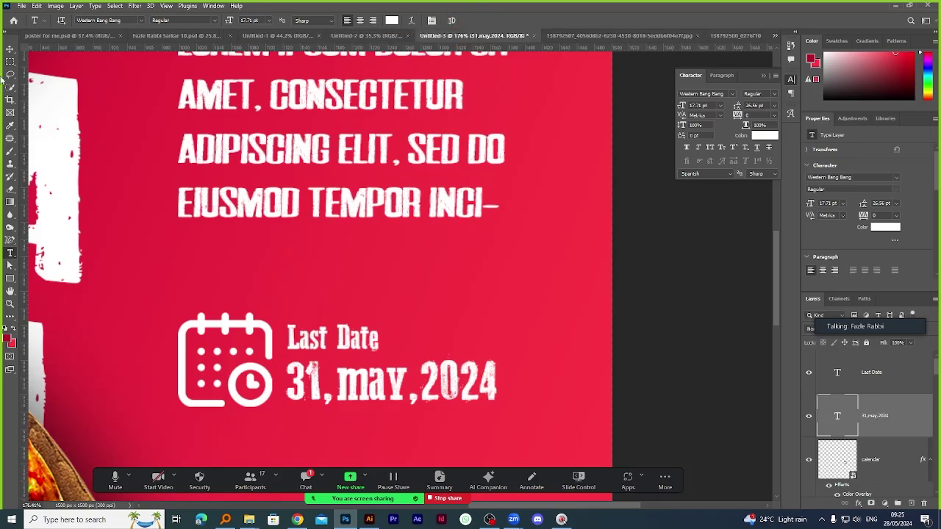
left_click(10, 48)
Find the red Rectangle 1 background layer near the end of the layer stack and unlock it.
scroll(432, 224, "down", 5)
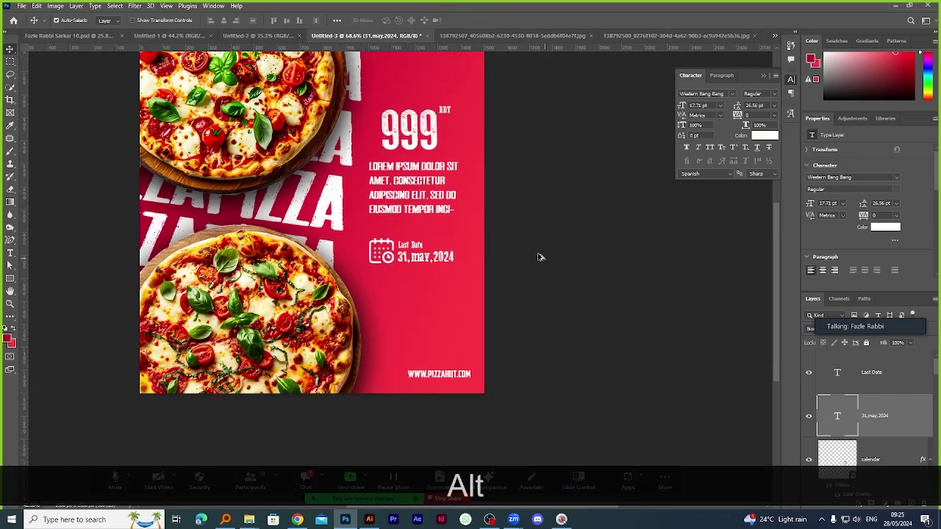
scroll(432, 232, "down", 1)
scroll(456, 265, "up", 3)
scroll(466, 294, "down", 2)
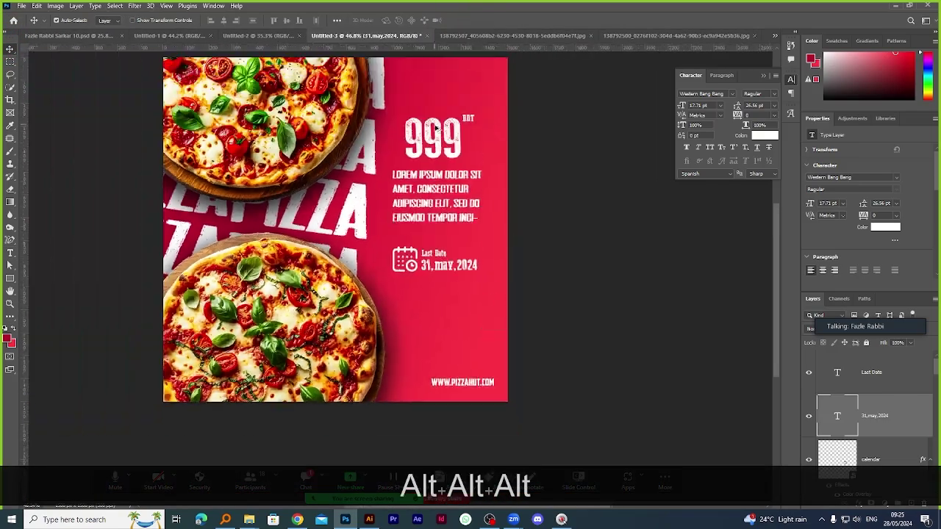
scroll(493, 353, "up", 1)
left_click(472, 374)
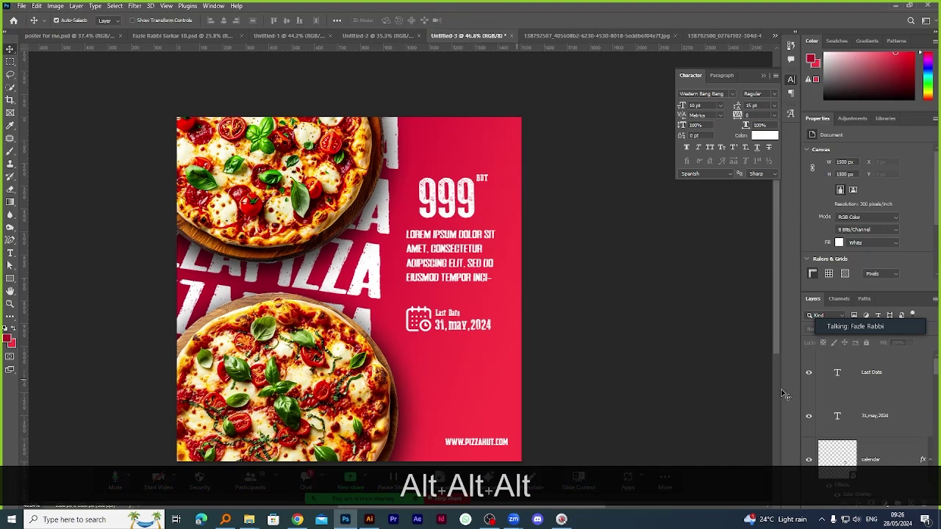
scroll(897, 382, "down", 5)
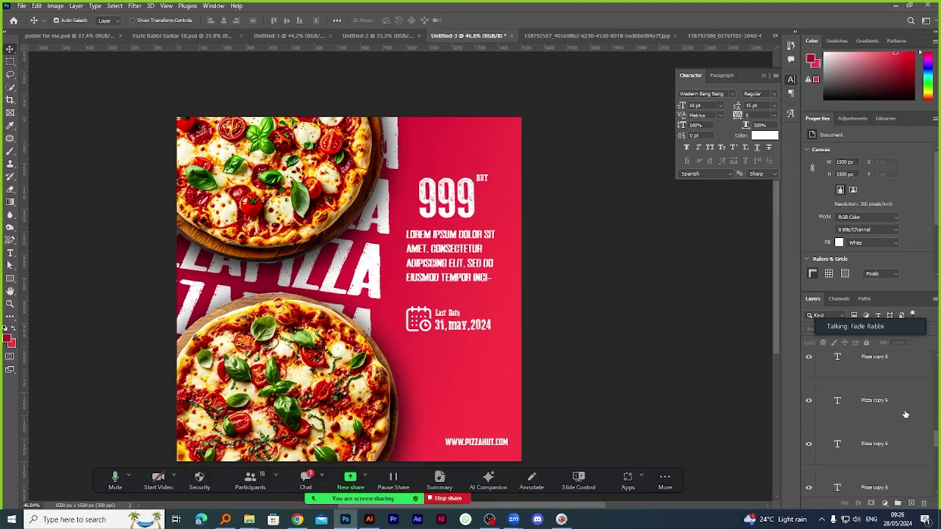
scroll(909, 419, "down", 1)
left_click(909, 419)
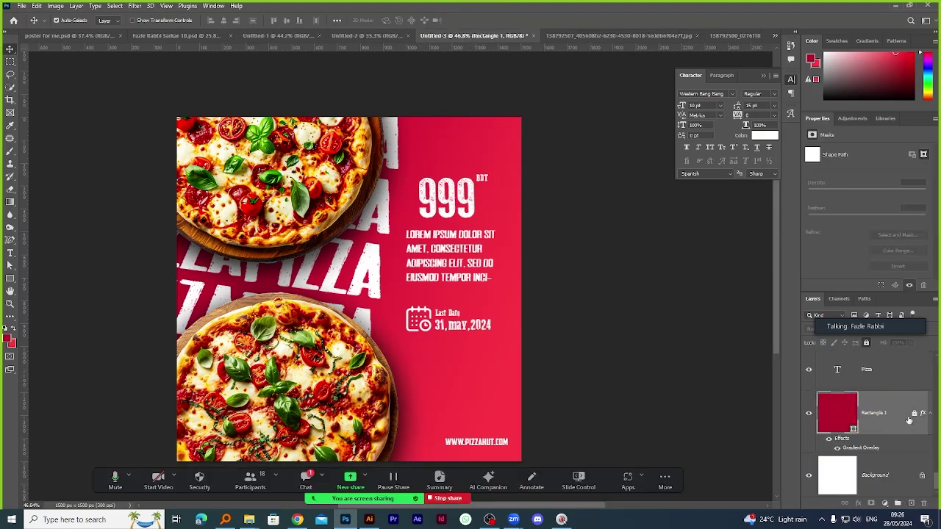
Apply an Add Noise filter of 25% with uniform distribution to Rectangle 1, converting the shape to a smart object.
left_click(135, 5)
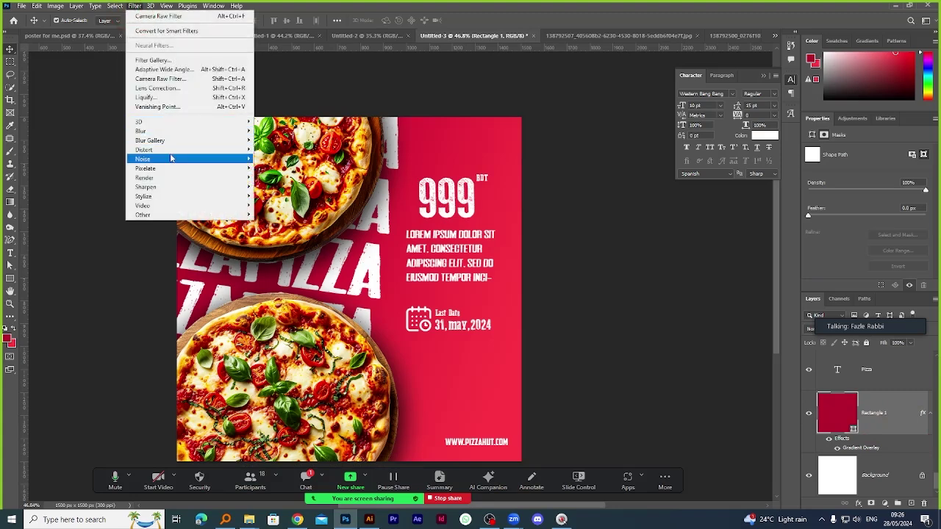
mouse_move(171, 159)
left_click(276, 158)
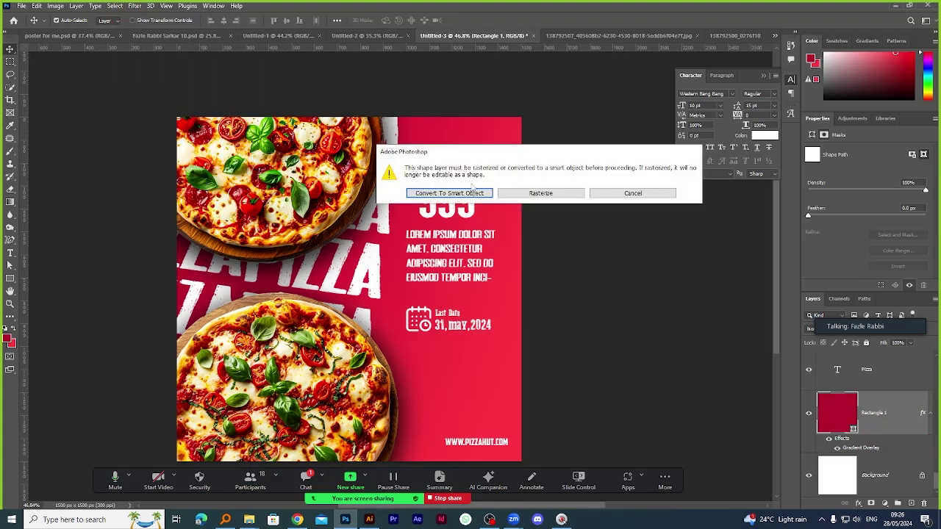
left_click(449, 192)
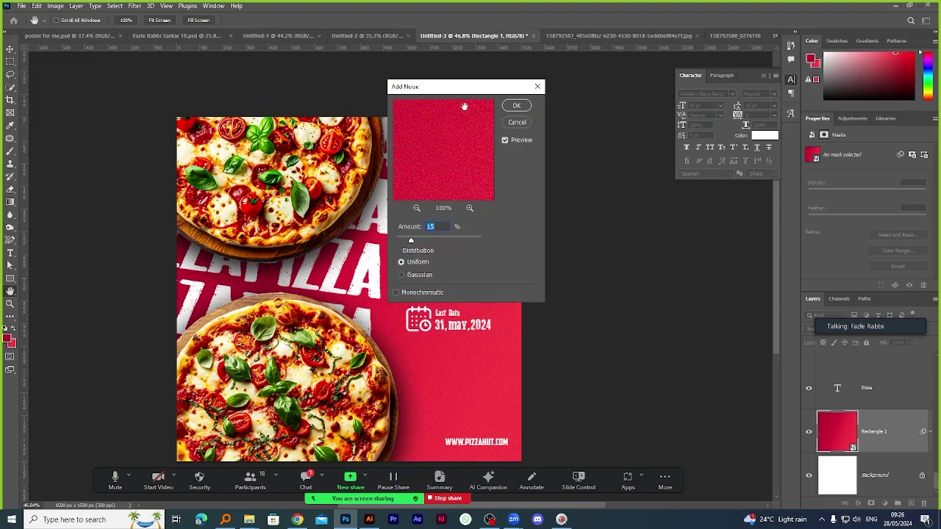
left_click(398, 229)
type("25")
key("Return")
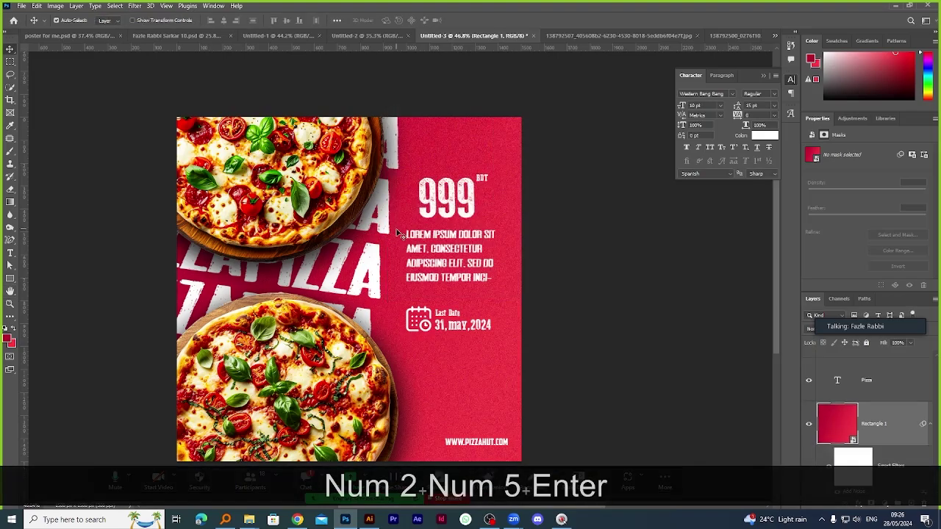
Inspect the noise texture on the red background and the overall poster at different magnifications.
scroll(623, 354, "up", 3, "alt")
scroll(505, 311, "down", 4, "alt")
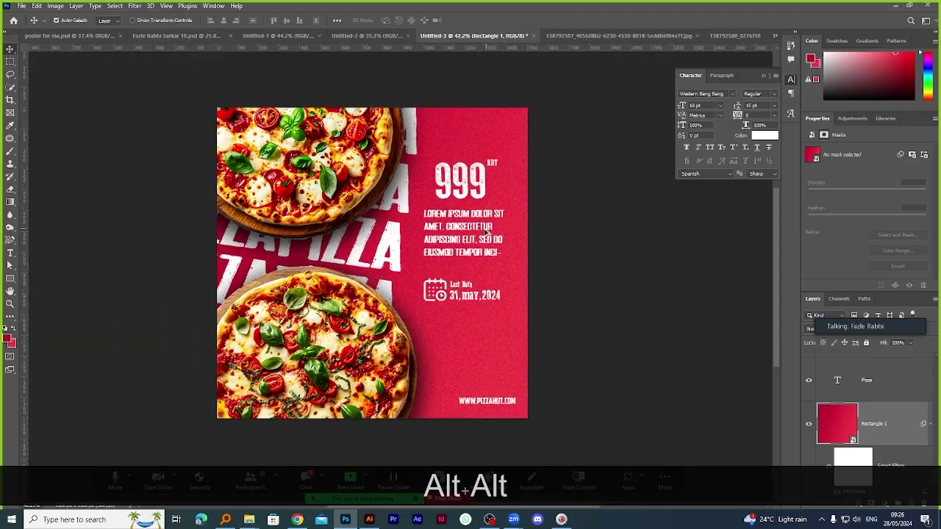
scroll(432, 240, "up", 3, "alt")
scroll(550, 387, "down", 2, "alt")
scroll(517, 319, "up", 1, "alt")
scroll(517, 319, "down", 1, "alt")
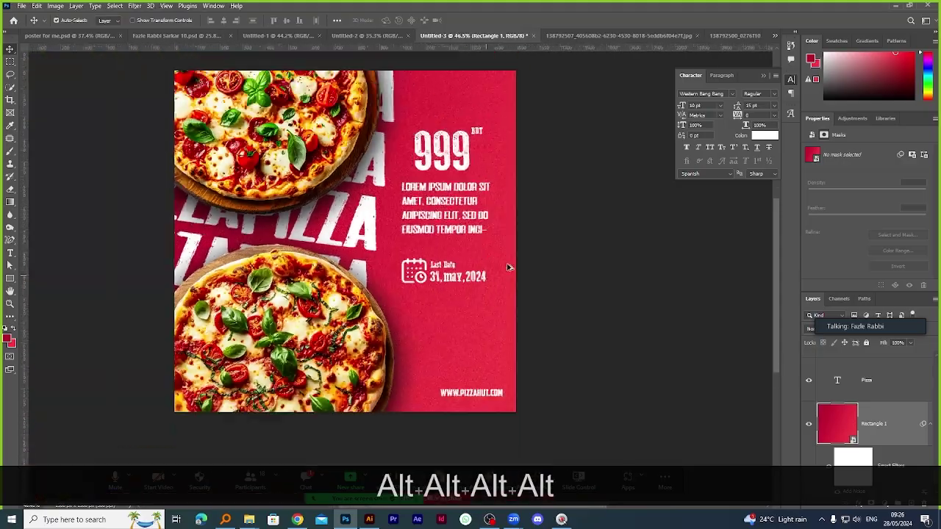
scroll(460, 336, "up", 3, "alt")
scroll(460, 336, "down", 1, "alt")
scroll(475, 296, "up", 1, "alt")
scroll(475, 296, "down", 4, "alt")
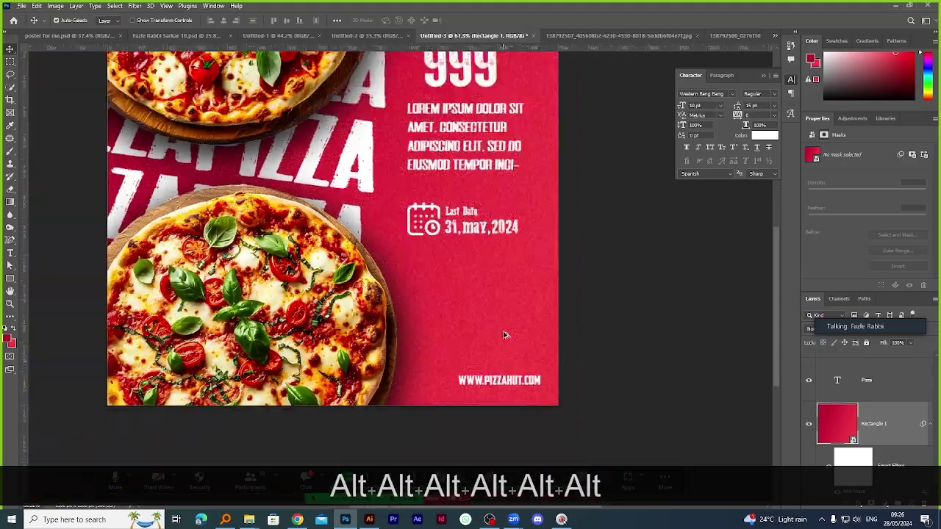
scroll(463, 274, "up", 4, "alt")
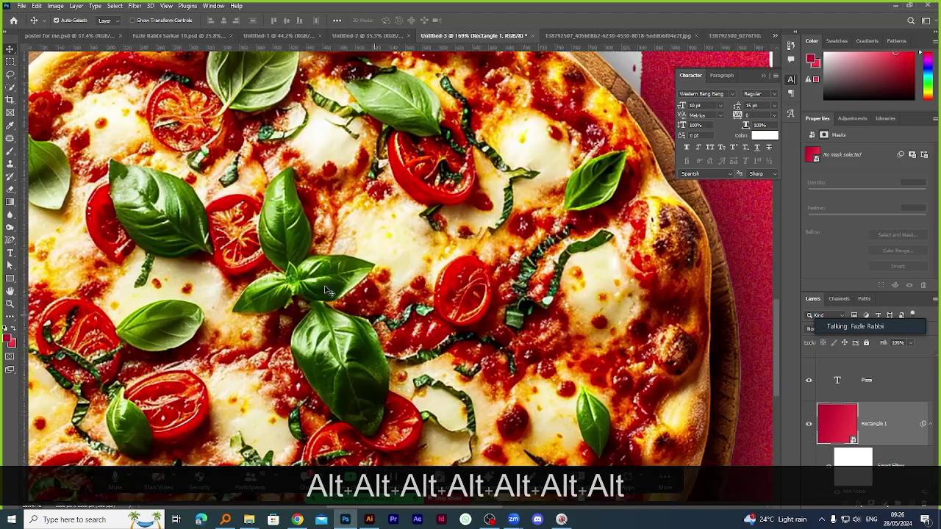
Rasterize the large pizza image on Layer 2, keeping its drop shadow effect.
scroll(342, 301, "up", 2, "alt")
scroll(342, 302, "up", 3, "alt")
left_click(276, 165)
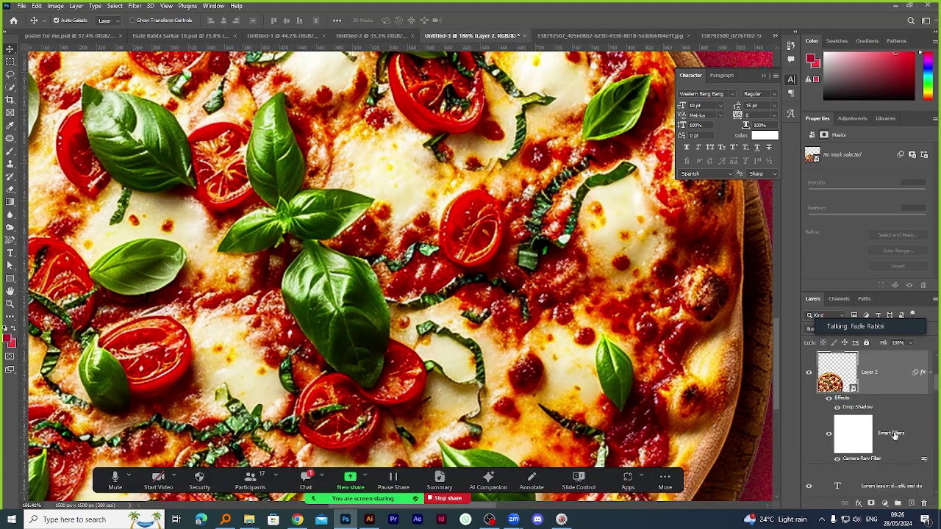
right_click(886, 383)
left_click(828, 266)
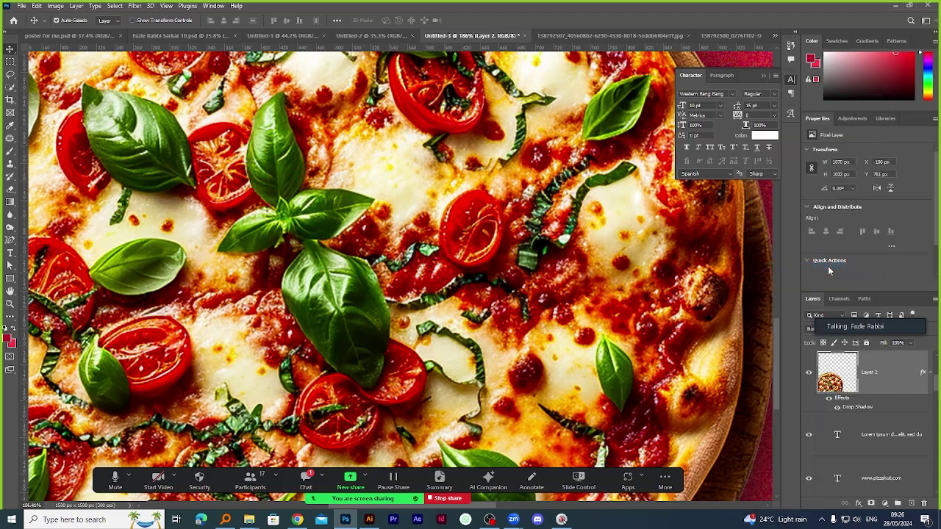
Start a Pen tool path at the tip of the four-leaf basil cluster's top leaf and trace its right edge to the adjoining leaf.
right_click(11, 242)
left_click(37, 243)
scroll(278, 102, "up", 2, "alt")
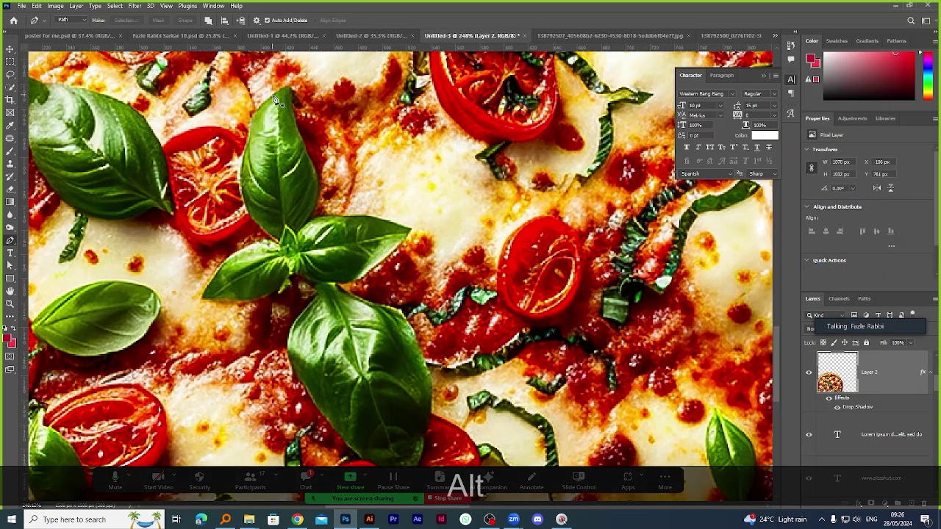
scroll(290, 96, "up", 2, "alt")
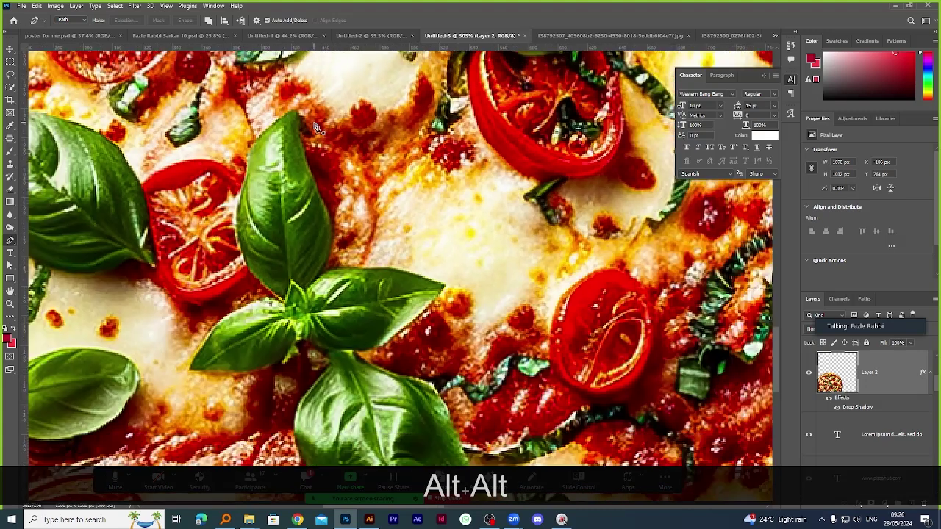
scroll(317, 129, "up", 1)
left_click(290, 110)
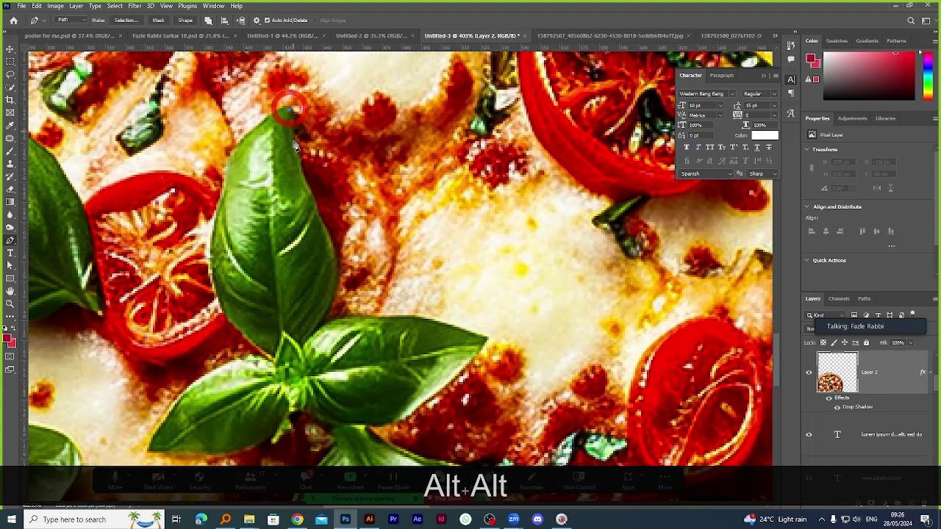
left_click(296, 156)
left_click(315, 207)
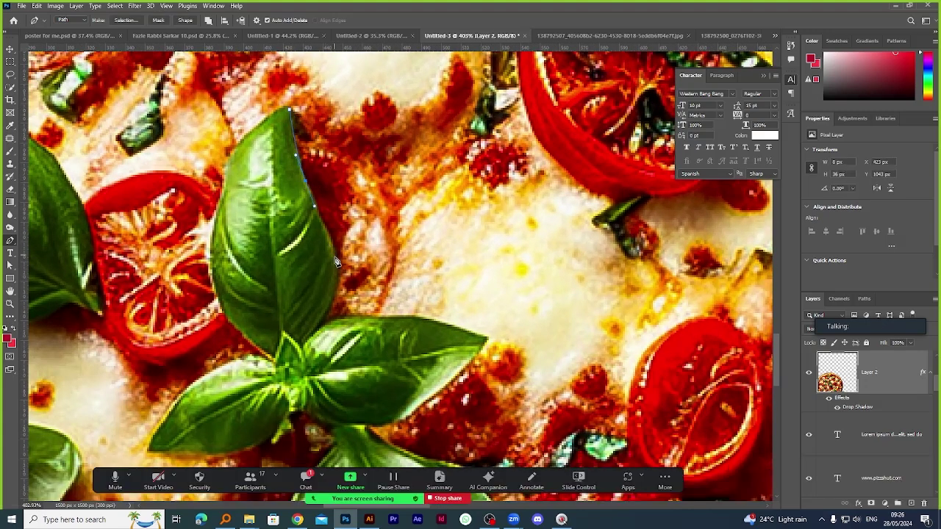
left_click(316, 327)
scroll(412, 302, "up", 1)
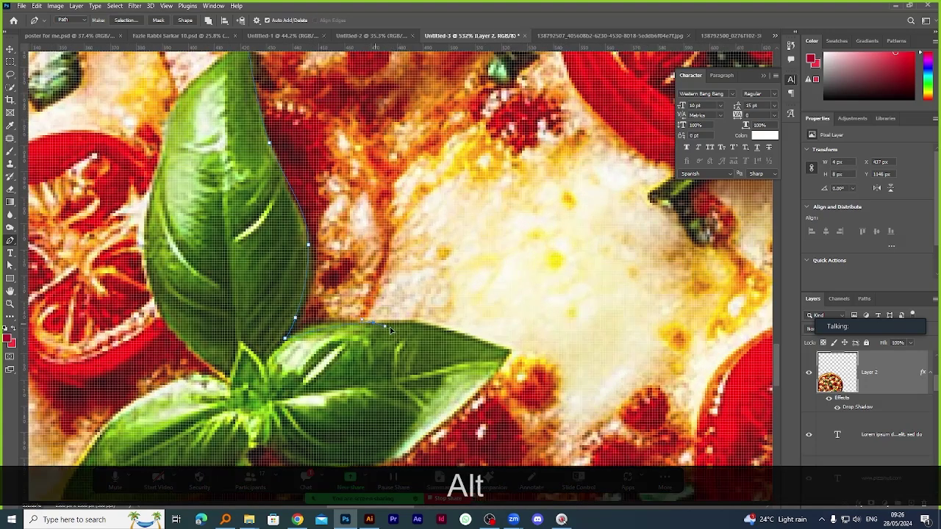
Undo the misplaced curve point and trace the upper edge of the basil cluster's right leaf to its tip.
key("ctrl+z")
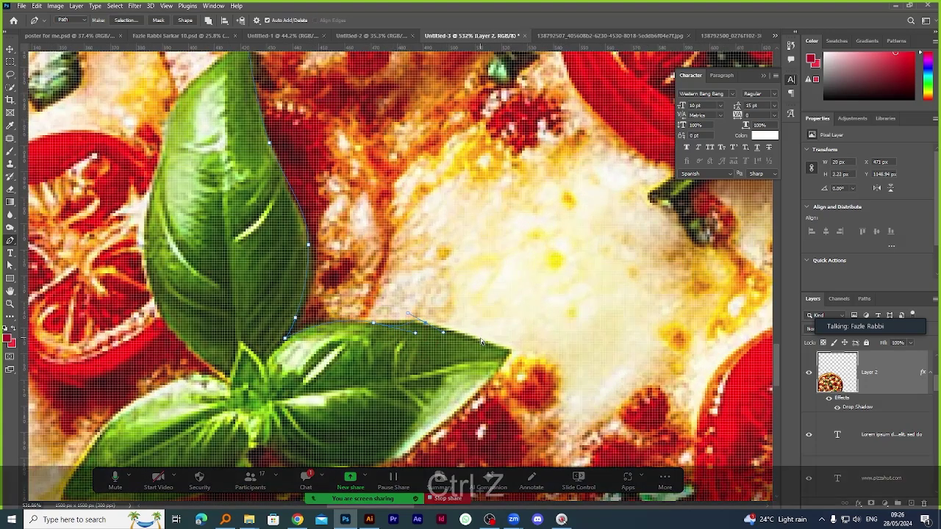
scroll(384, 347, "up", 1)
key("alt")
left_click(367, 314, "alt")
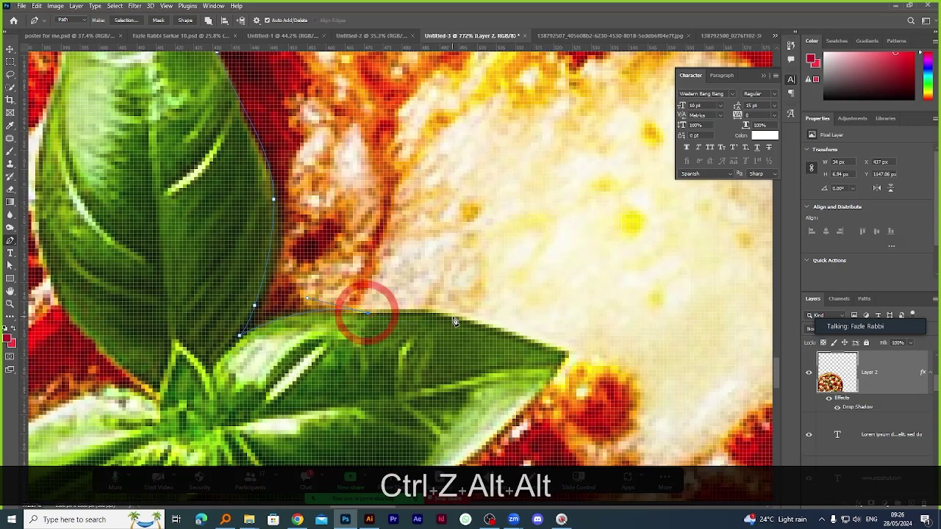
left_click_drag(486, 331, 535, 348)
left_click(562, 352)
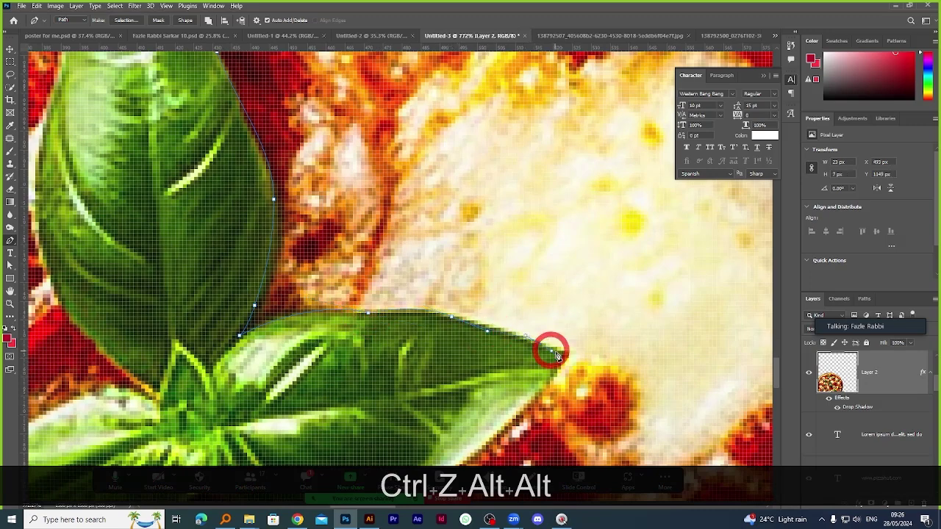
Continue the path along the right leaf's lower edge to where it meets the large bottom leaf.
scroll(566, 345, "down", 3)
scroll(537, 360, "up", 2)
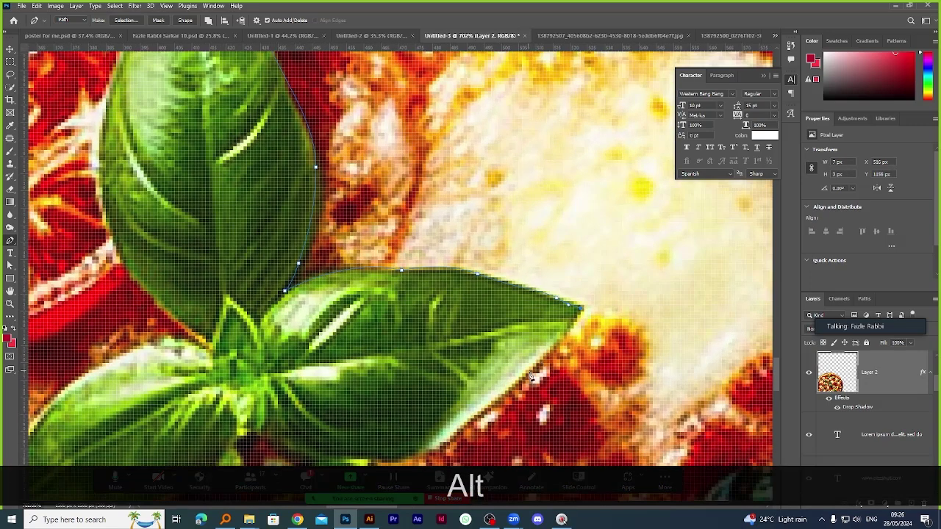
left_click_drag(518, 381, 500, 397)
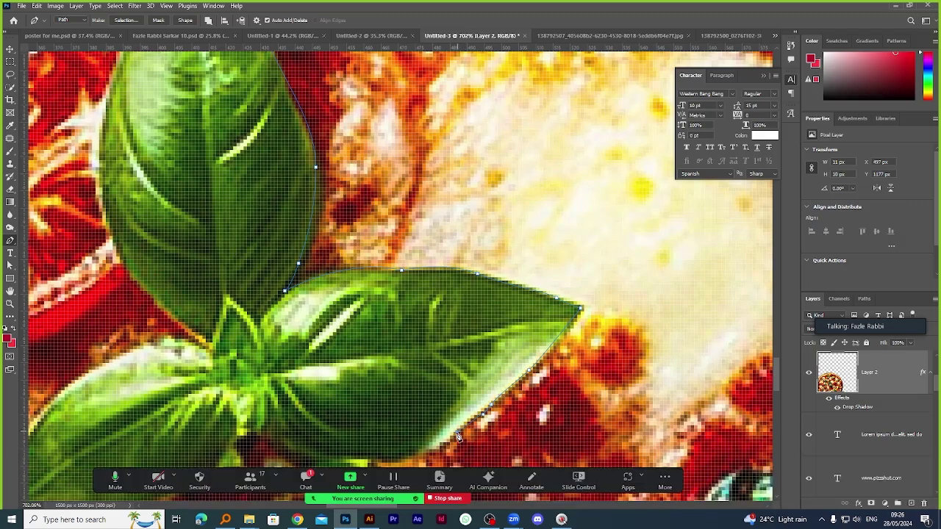
scroll(445, 426, "down", 2)
scroll(438, 419, "up", 3)
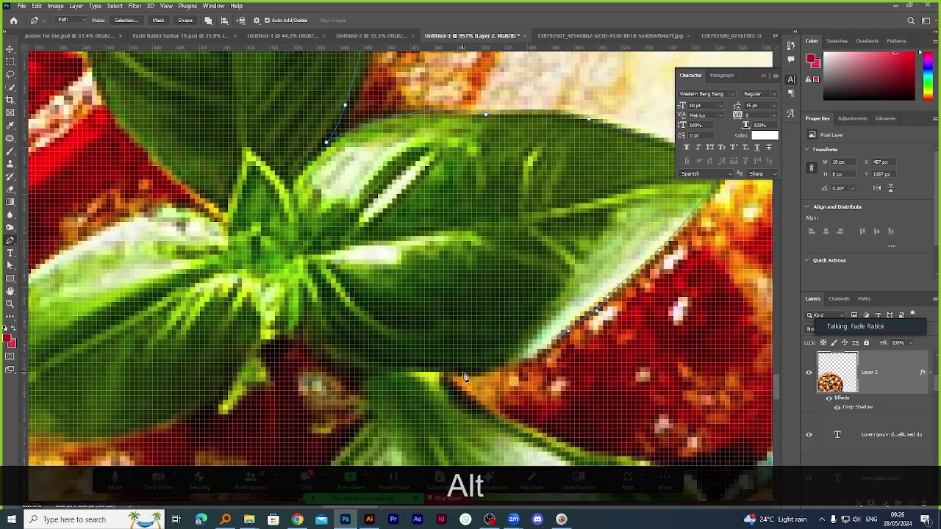
left_click_drag(449, 372, 461, 373)
Trace the right edge of the large bottom basil leaf down toward the tomato slice.
scroll(495, 415, "down", 4)
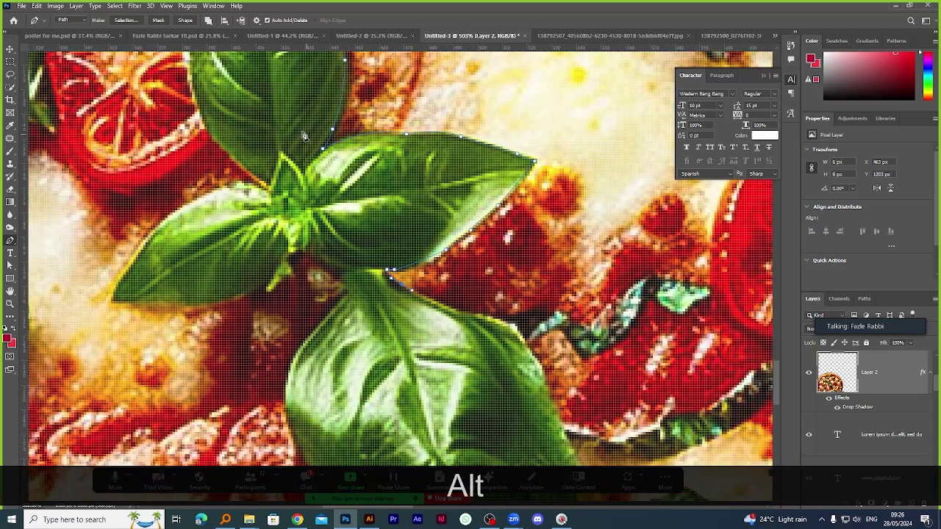
scroll(430, 253, "up", 3)
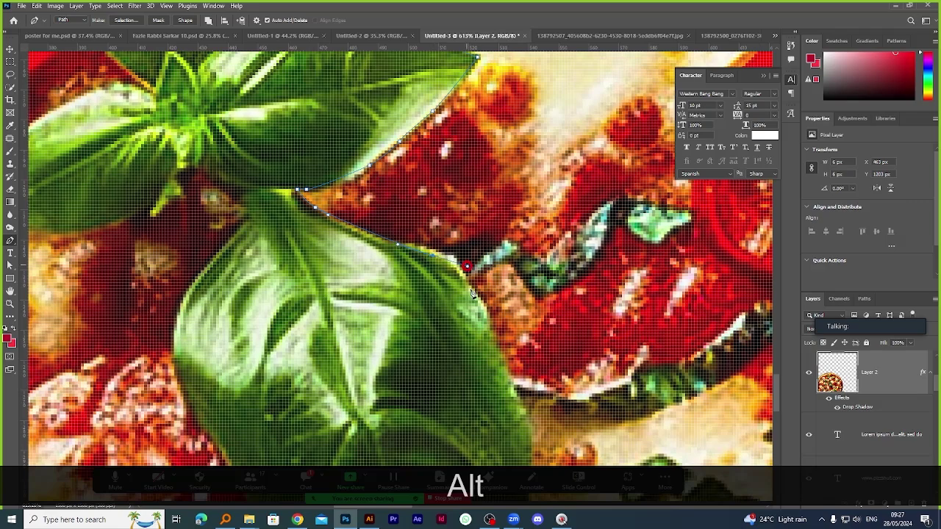
scroll(486, 314, "down", 4)
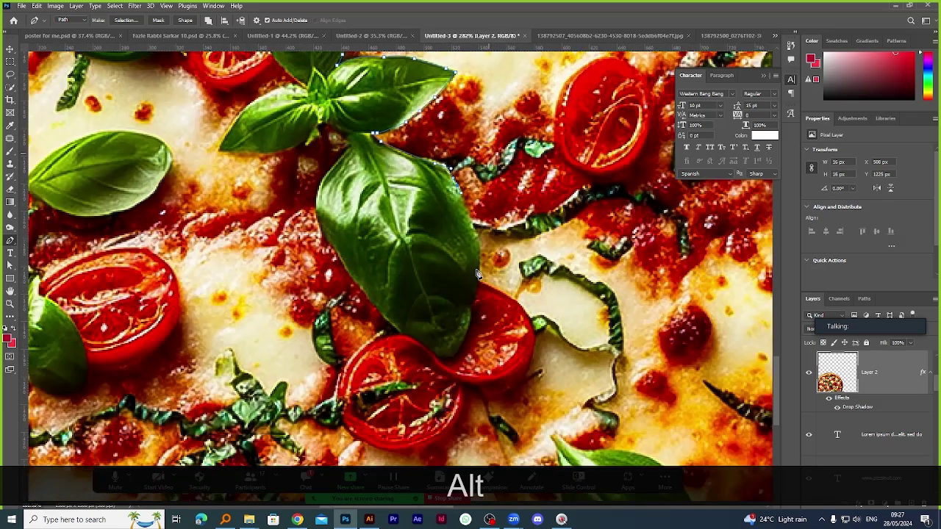
scroll(483, 197, "up", 3)
left_click(474, 203)
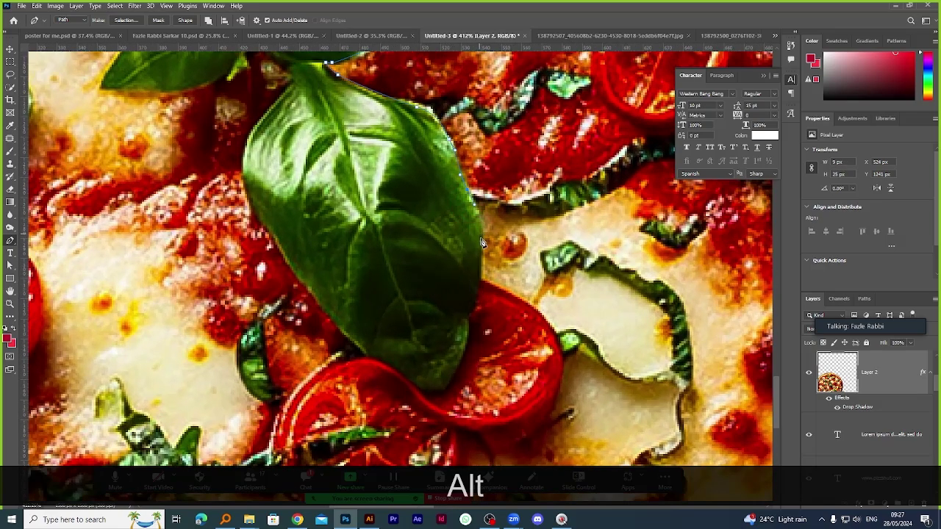
left_click(481, 268)
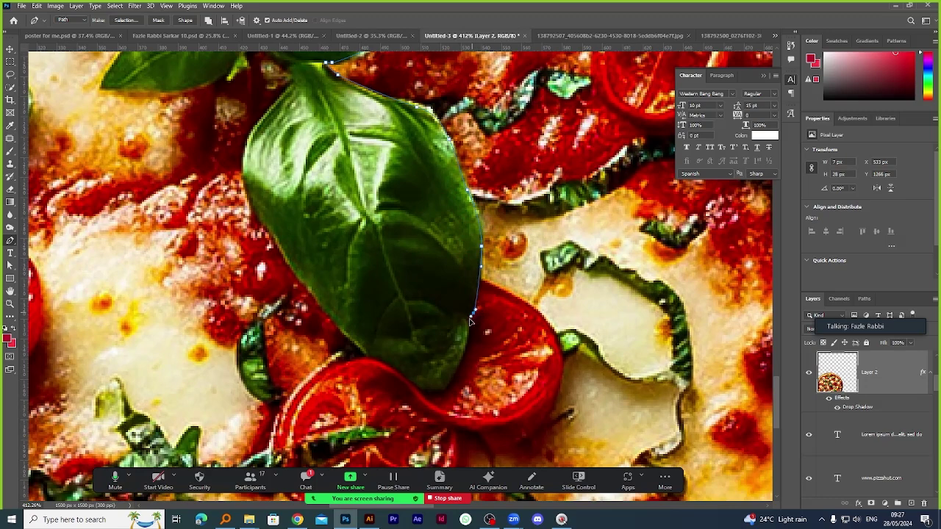
Trace around the bottom leaf's tip and up its left edge, and admit the participant from the meeting's waiting room.
left_click(435, 390)
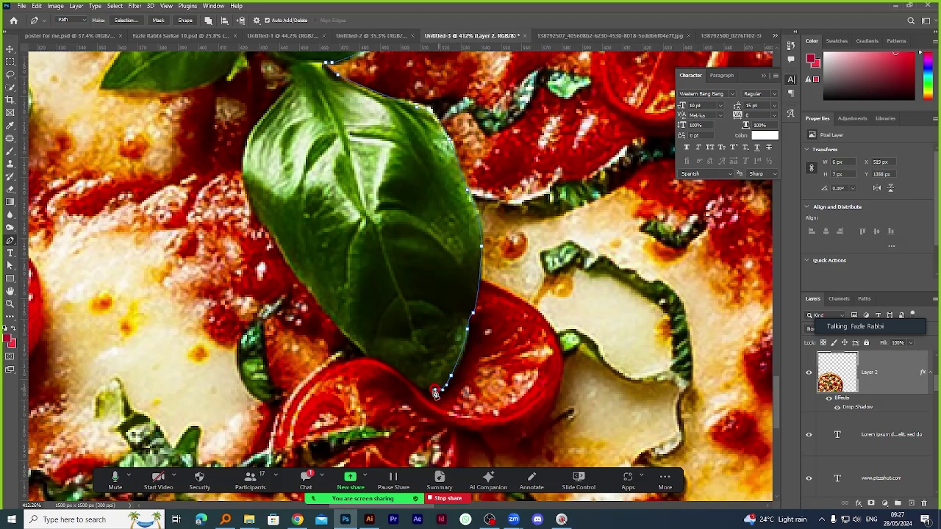
left_click(366, 357)
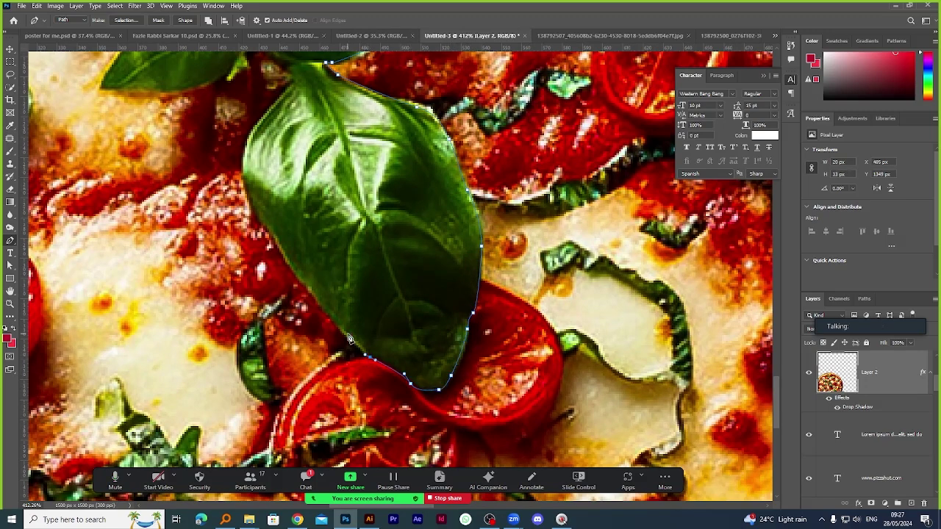
left_click(306, 286)
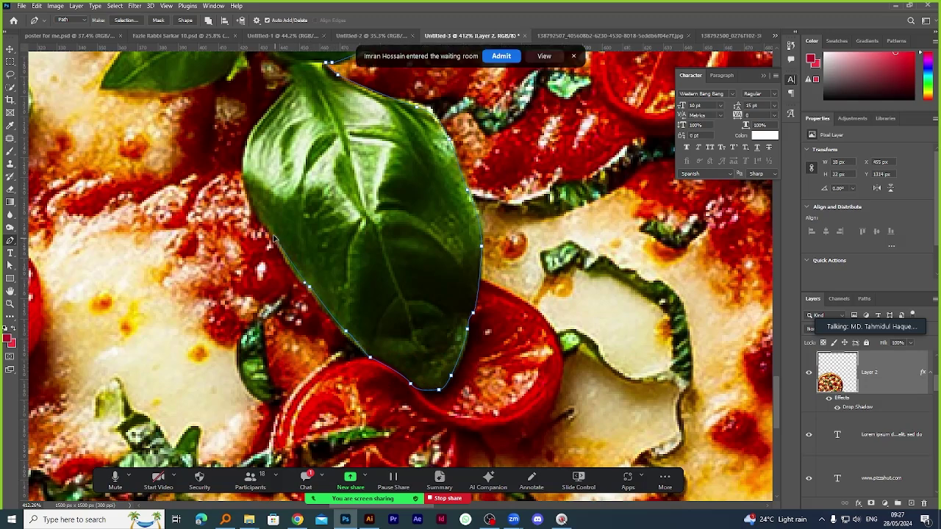
left_click(271, 230)
left_click(242, 140)
scroll(243, 140, "down", 1)
scroll(292, 106, "up", 2)
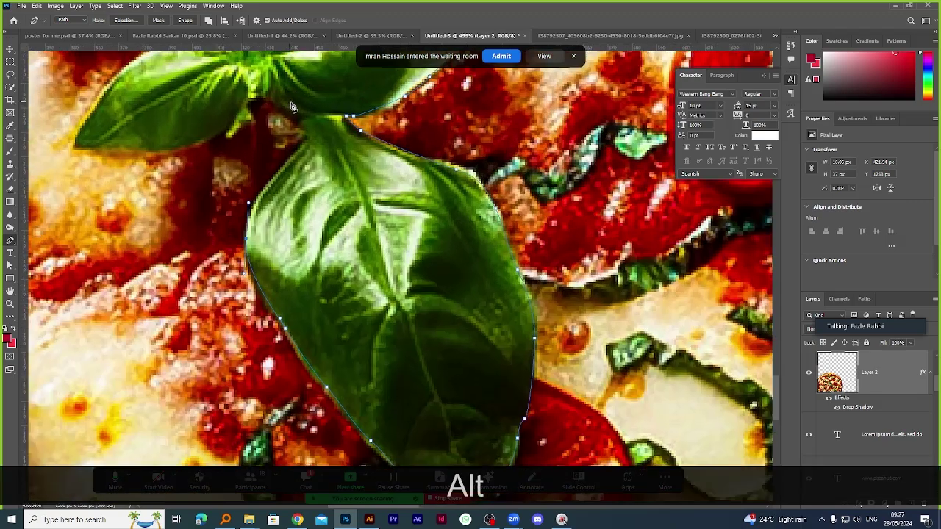
left_click(487, 56)
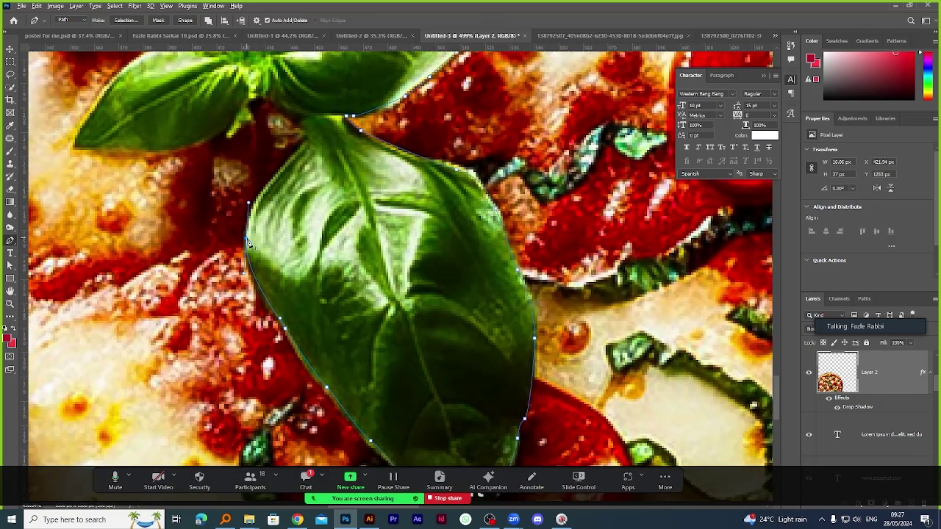
Continue the path up the bottom leaf to its stem, around the gap at the cluster's center and onto the left leaf's lower edge.
scroll(249, 243, "down", 3)
scroll(293, 205, "up", 4)
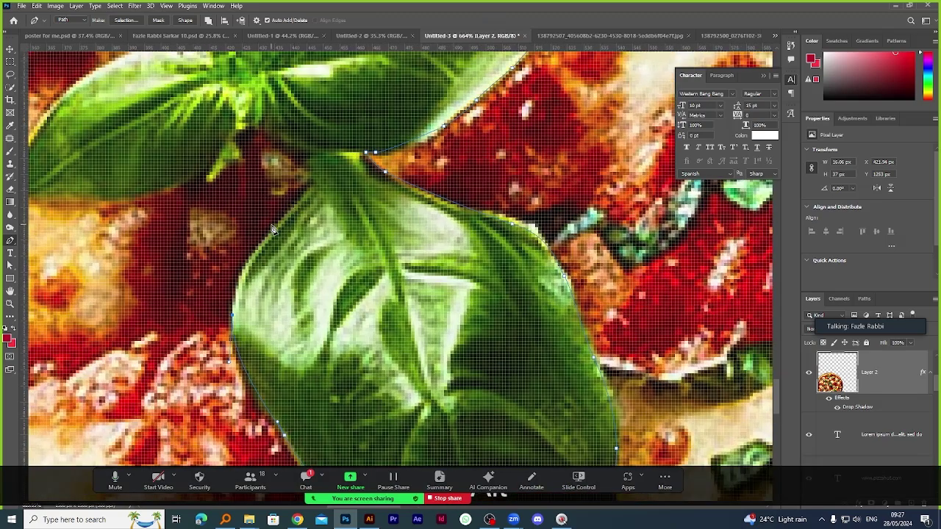
left_click_drag(271, 224, 303, 194)
left_click_drag(301, 159, 157, 183)
left_click(245, 123)
scroll(213, 202, "up", 4)
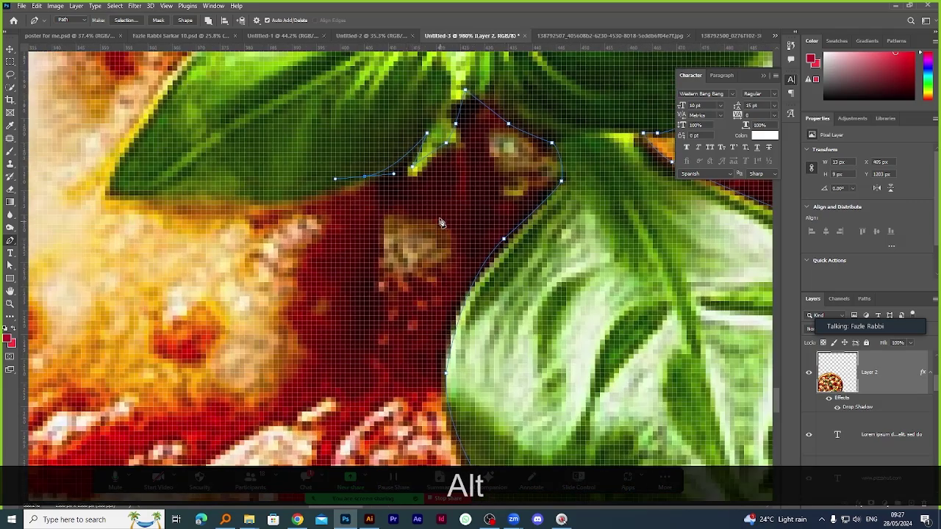
Trace the left leaf's lower edge to its pointed tip and make the tip a corner point.
key("alt")
left_click(365, 178, "alt")
scroll(591, 276, "down", 3)
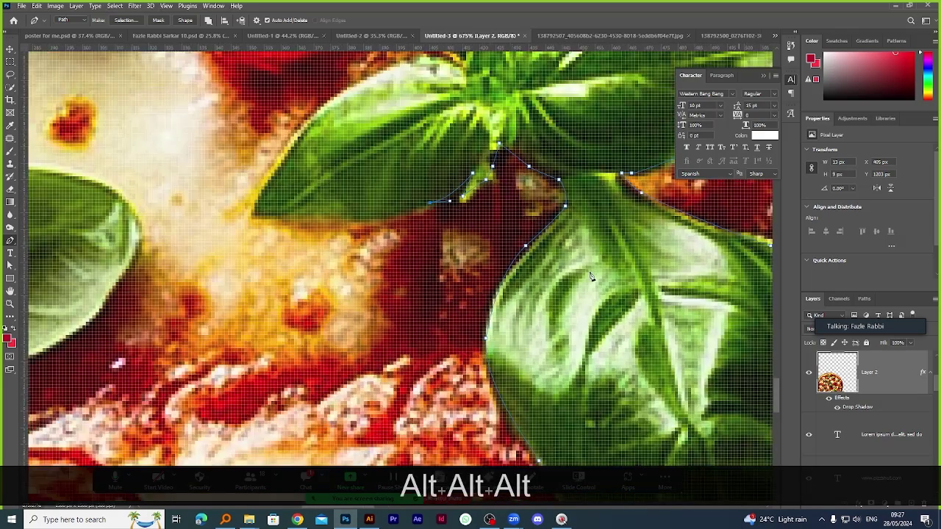
scroll(299, 194, "up", 3)
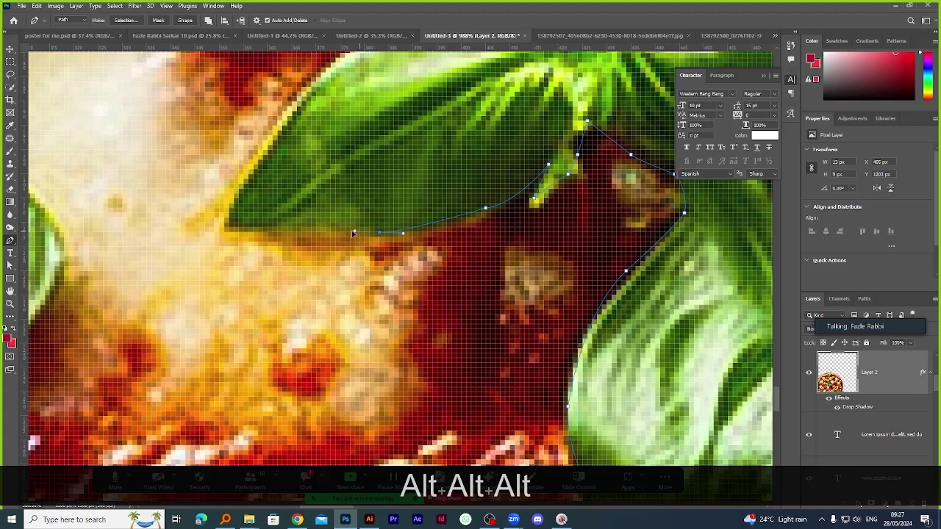
left_click_drag(378, 233, 349, 231)
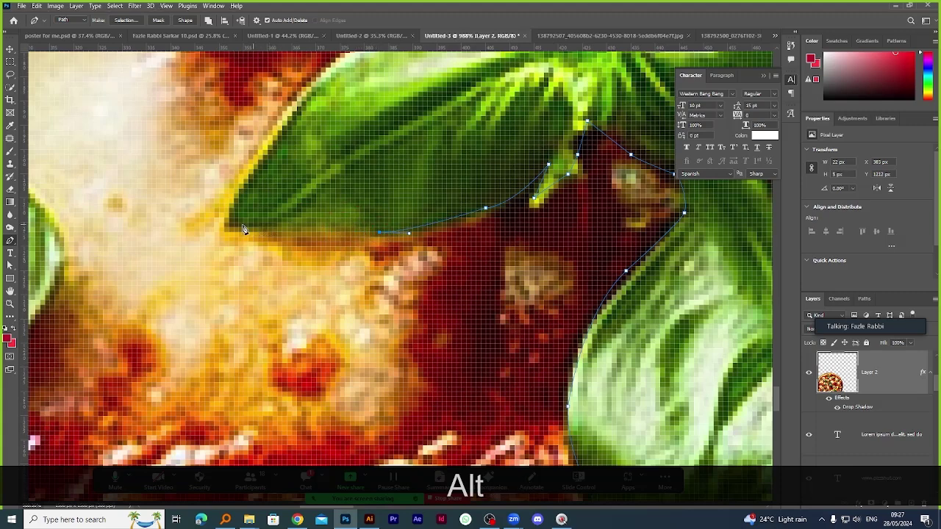
left_click_drag(181, 228, 169, 229)
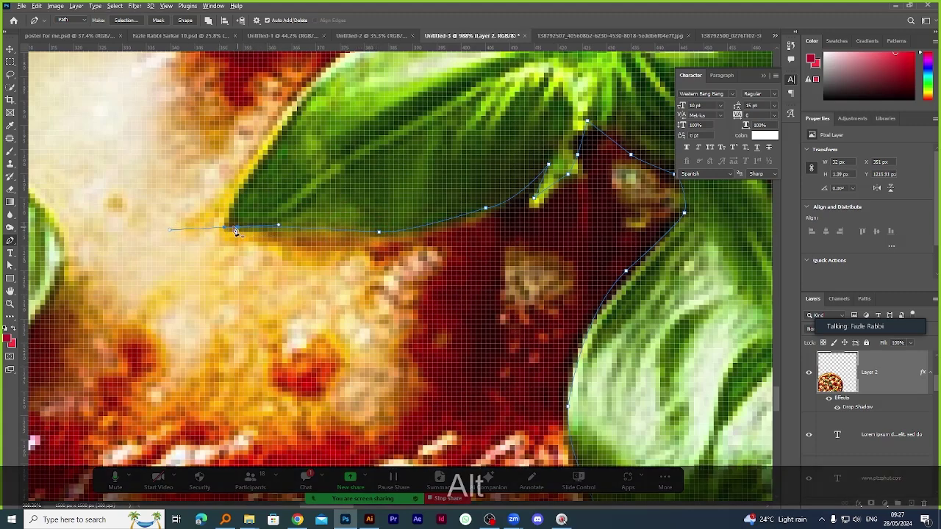
left_click(226, 231, "alt")
Trace the left leaf's upper edge from its tip back to the center of the basil cluster.
scroll(292, 153, "up", 2)
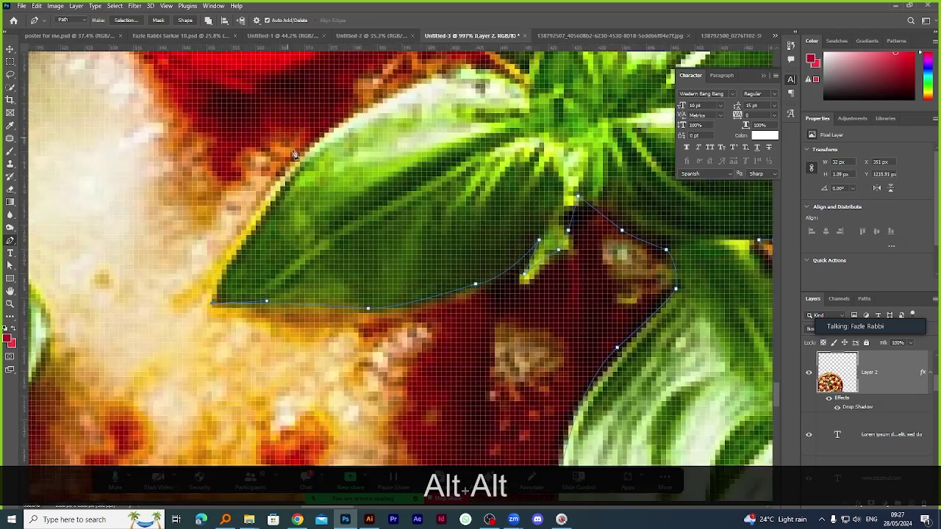
left_click_drag(296, 169, 322, 145)
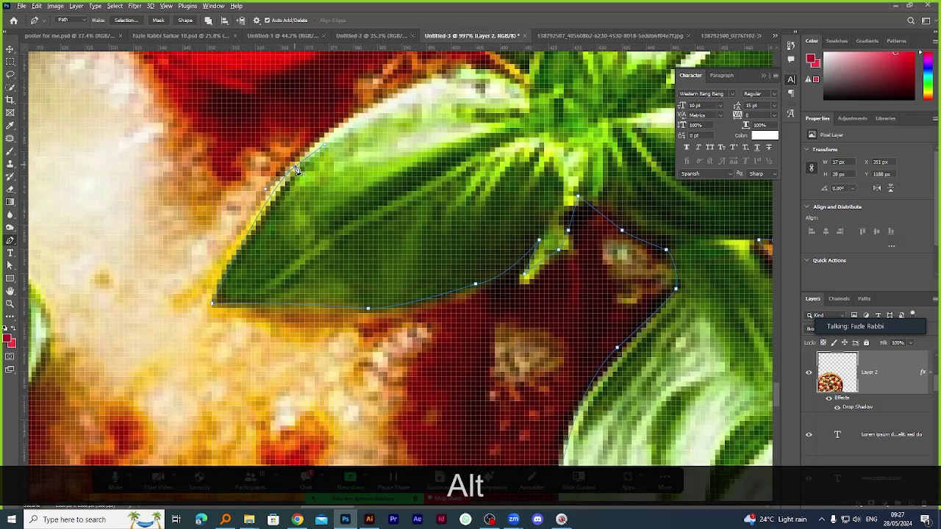
scroll(297, 170, "down", 3)
scroll(343, 182, "up", 4)
left_click_drag(357, 178, 415, 172)
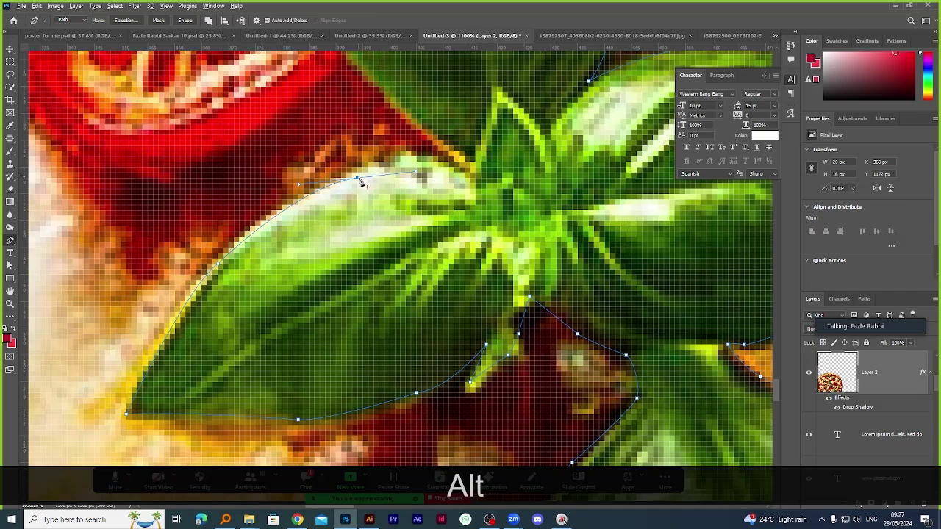
left_click(358, 178, "alt")
left_click_drag(450, 189, 474, 210)
left_click(450, 189, "alt")
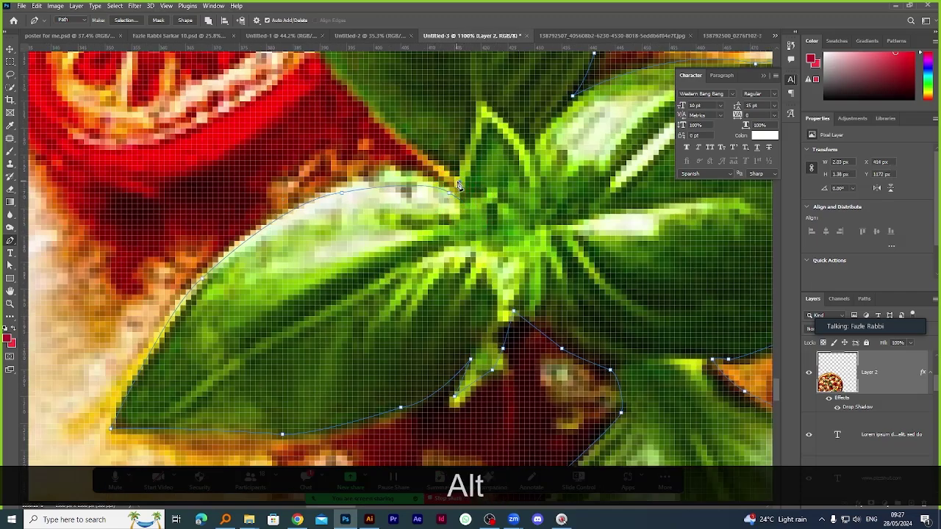
Trace the top leaf's left edge from the cluster's center up to its widest point.
scroll(434, 173, "down", 3)
scroll(424, 186, "up", 2)
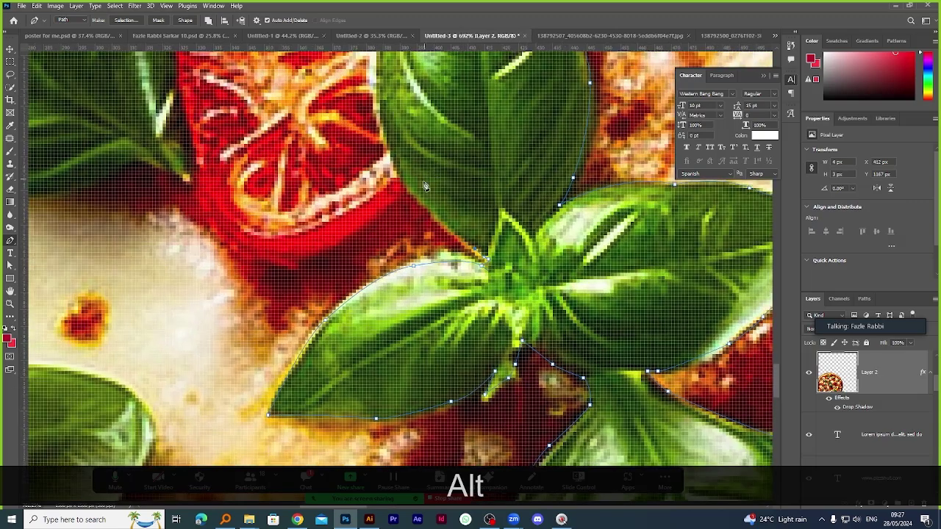
scroll(423, 185, "up", 1)
left_click(414, 215)
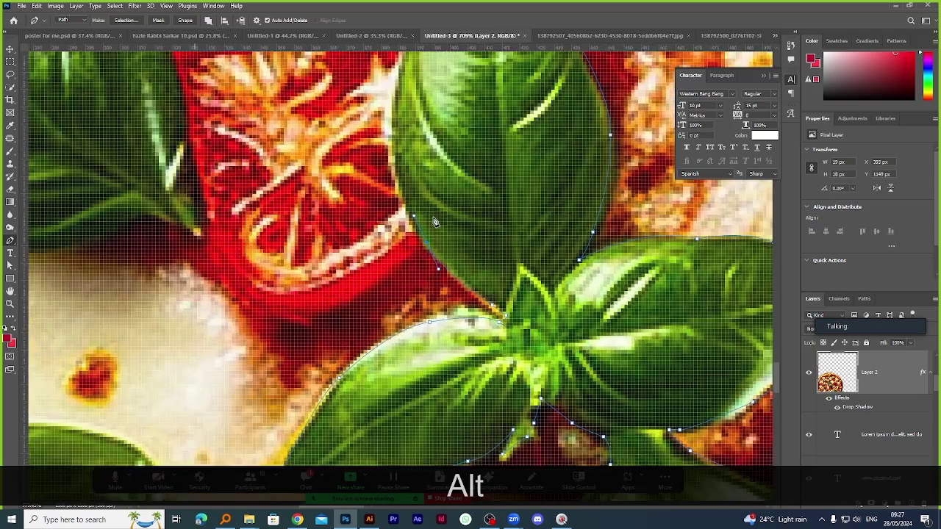
scroll(434, 222, "up", 2)
scroll(428, 256, "down", 3)
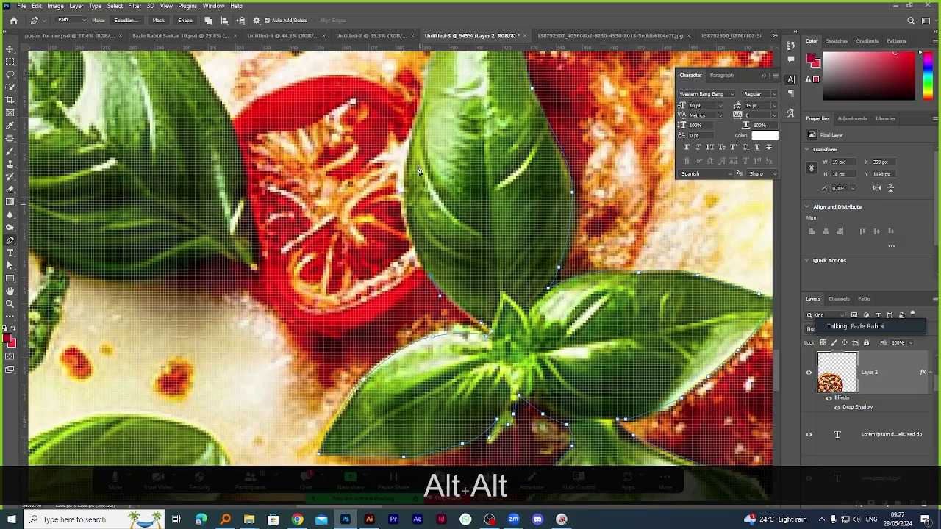
scroll(409, 218, "up", 2)
left_click_drag(400, 197, 403, 224)
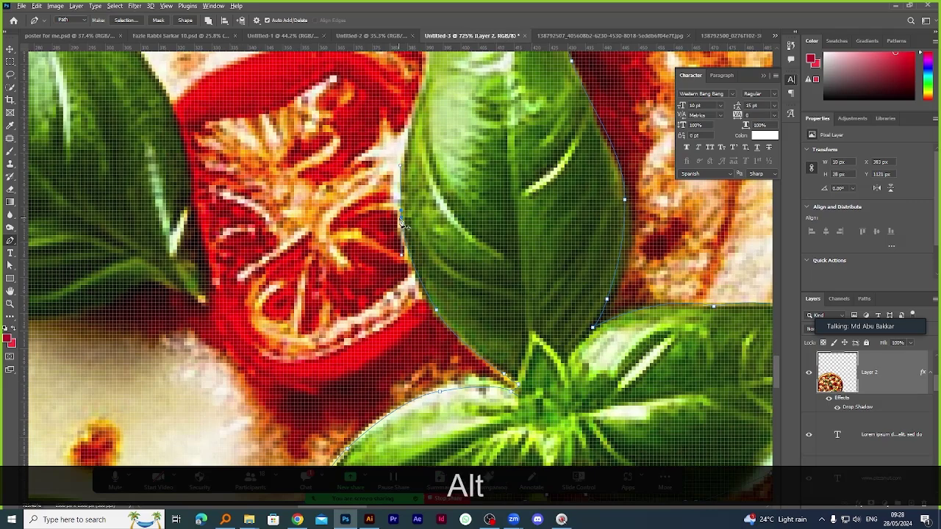
Continue the path up the top leaf's left edge from its widest point towards the tip, with a corner point midway.
scroll(403, 217, "down", 3)
scroll(423, 200, "up", 3)
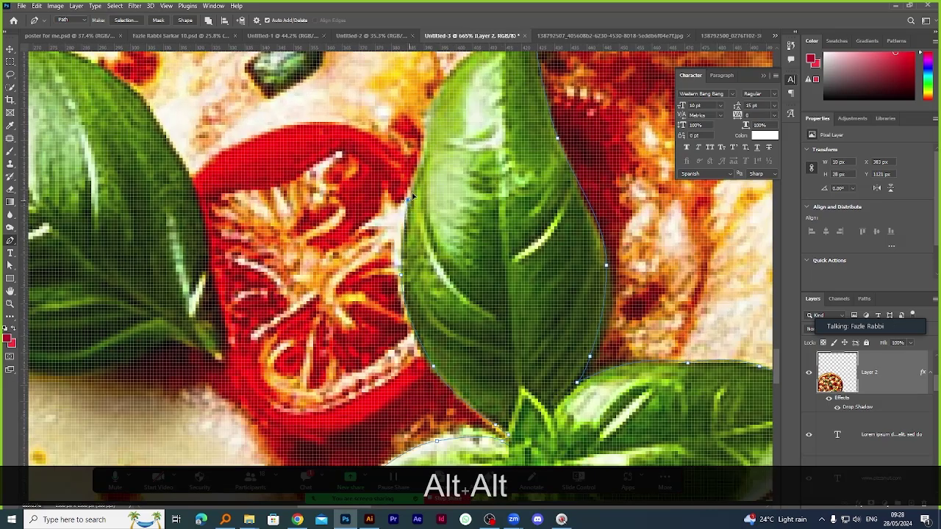
left_click_drag(417, 176, 408, 203)
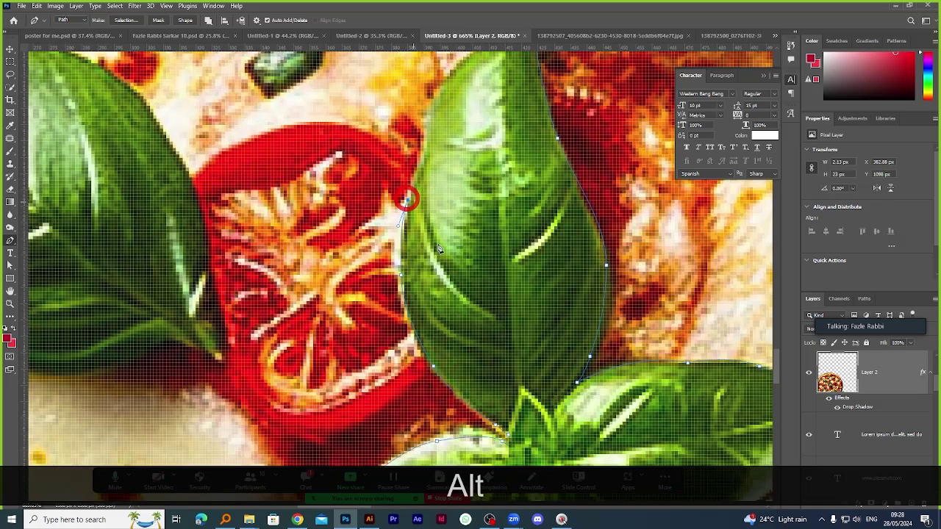
scroll(415, 199, "up", 2)
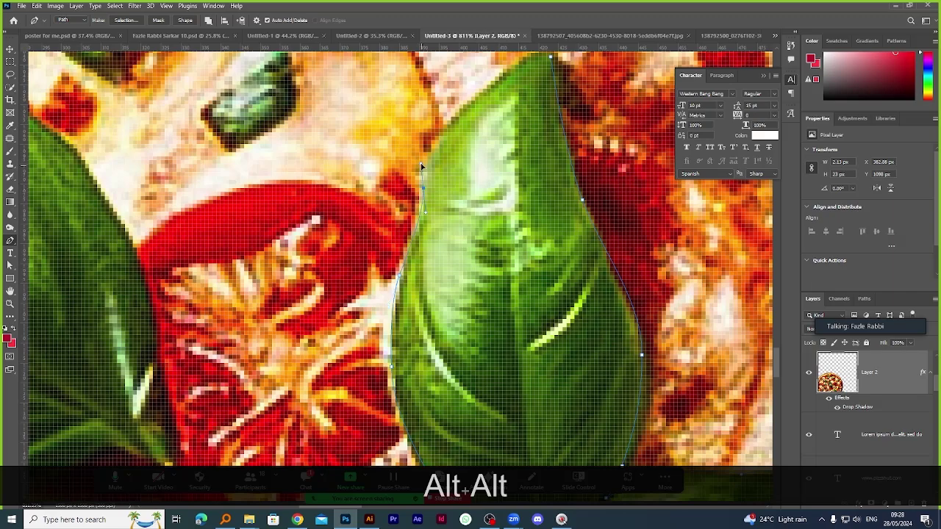
left_click(423, 189, "alt")
scroll(447, 169, "up", 1)
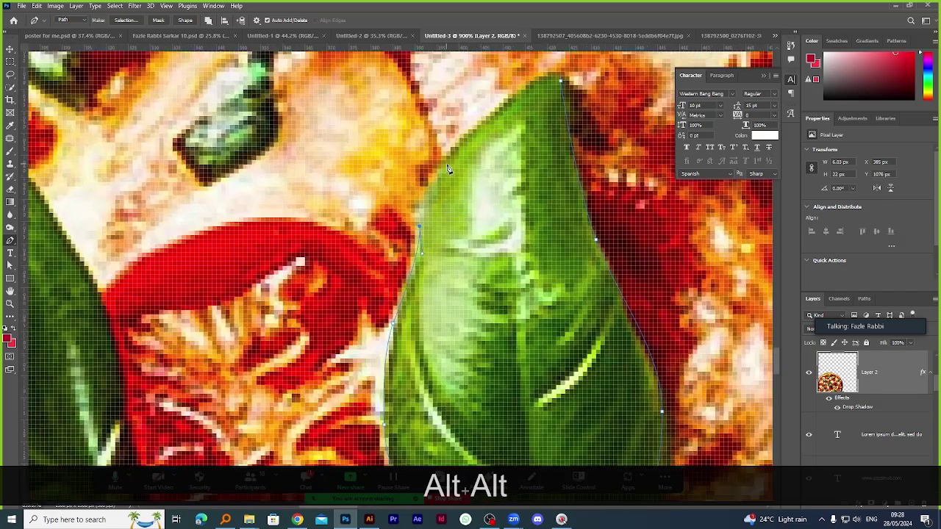
left_click(457, 148)
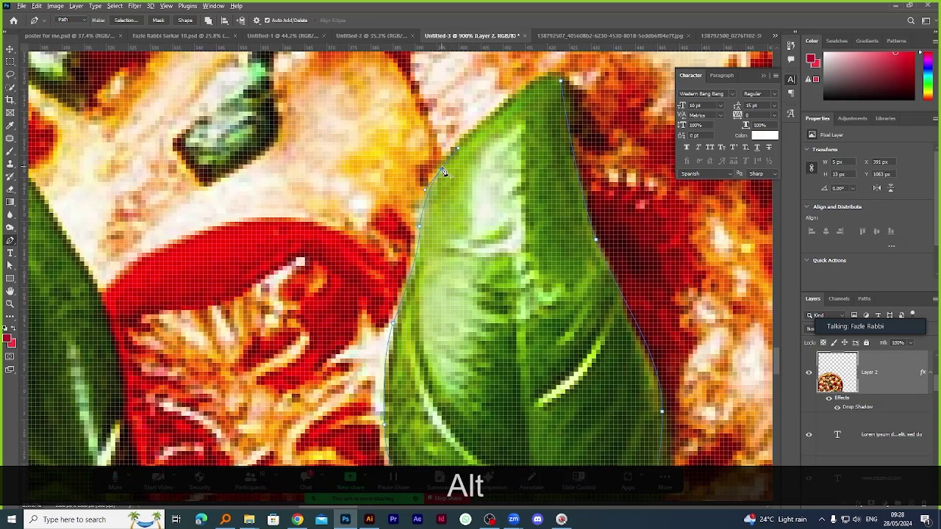
Trace the last stretch of the top leaf up to its tip and close the path at its starting point.
scroll(443, 171, "down", 5)
scroll(525, 112, "up", 5)
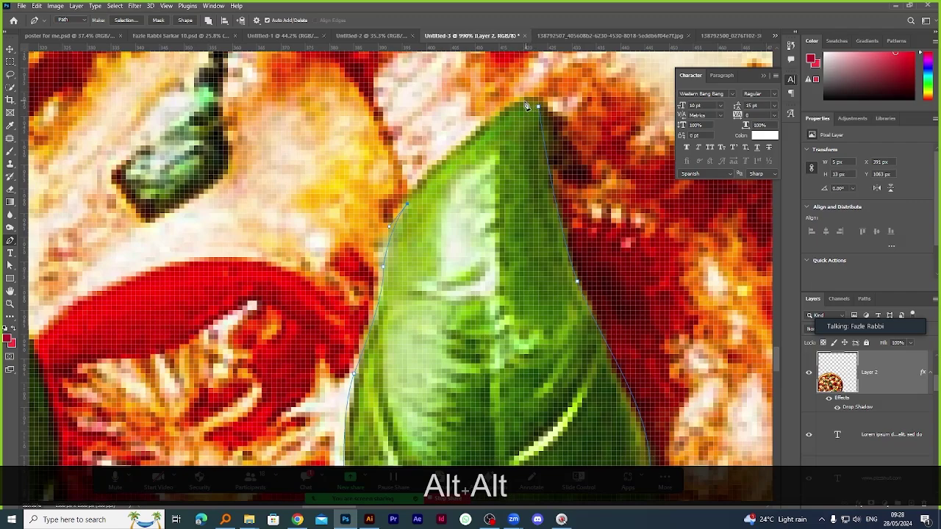
left_click(526, 102)
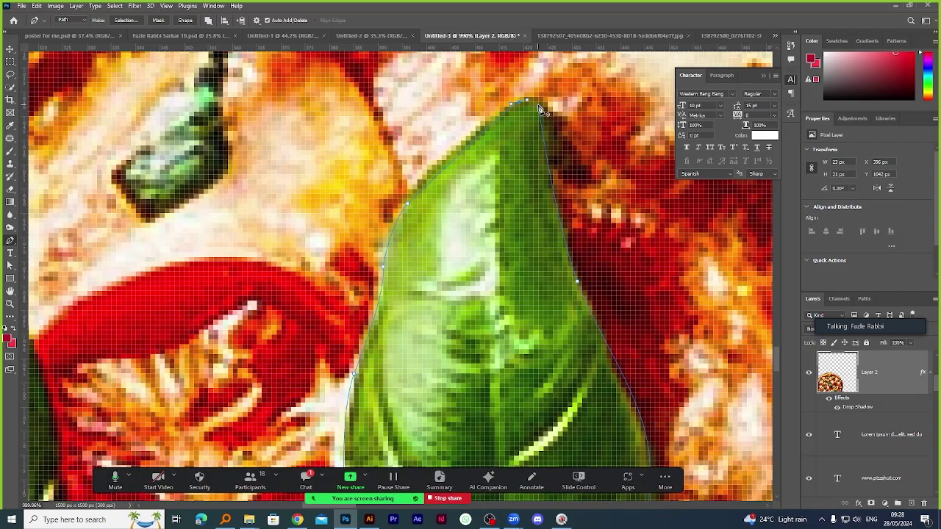
Turn the closed path into a selection and copy the basil cluster onto a new layer.
scroll(543, 113, "down", 6)
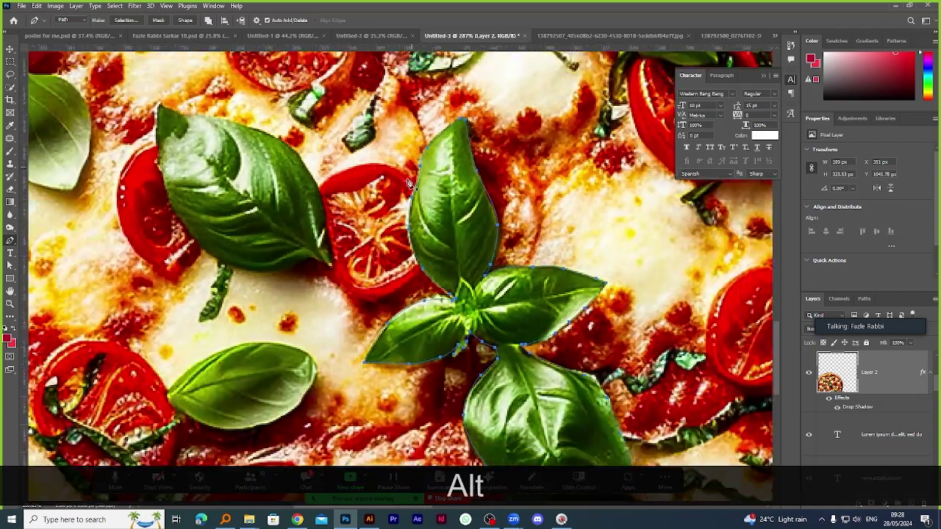
scroll(441, 200, "down", 2)
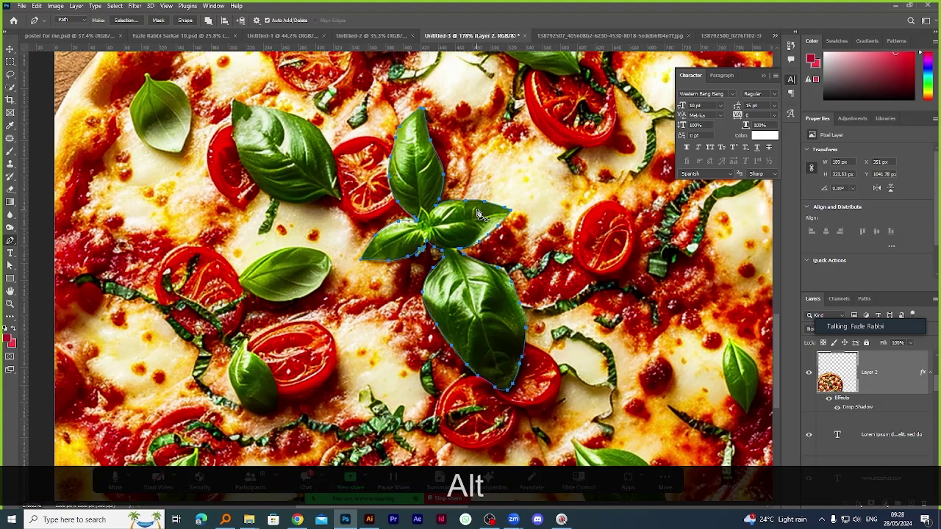
key("ctrl+Return")
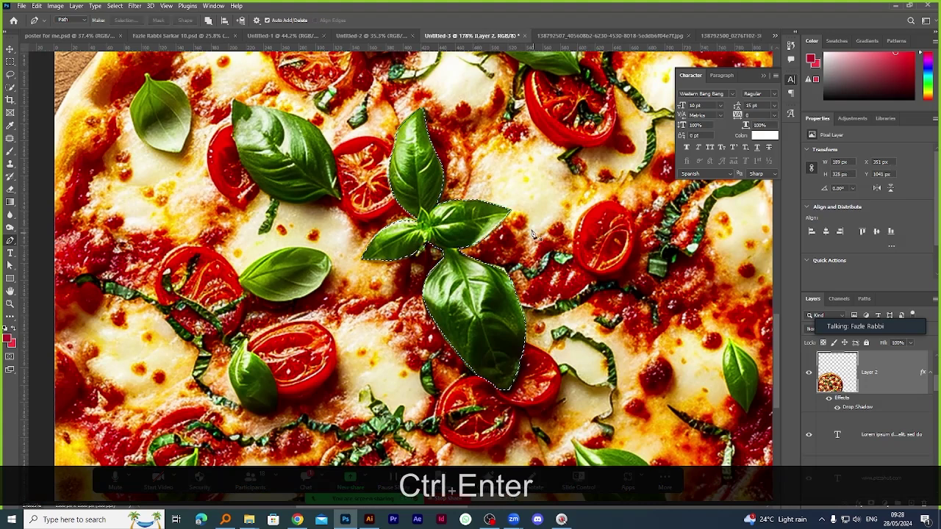
key("ctrl+c")
key("ctrl+v")
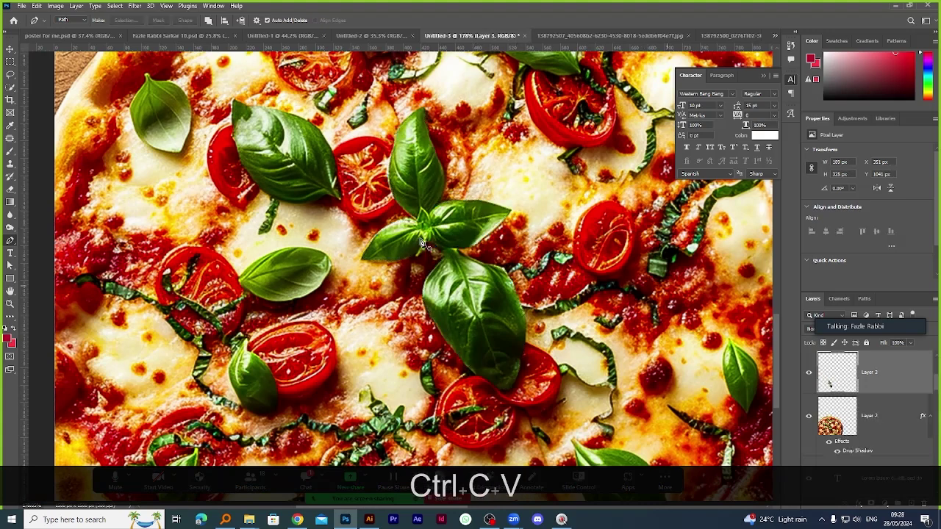
Move the copied basil cluster off the pizza to the poster's lower right edge, between the date and the web address.
left_click(10, 49)
scroll(386, 246, "down", 5)
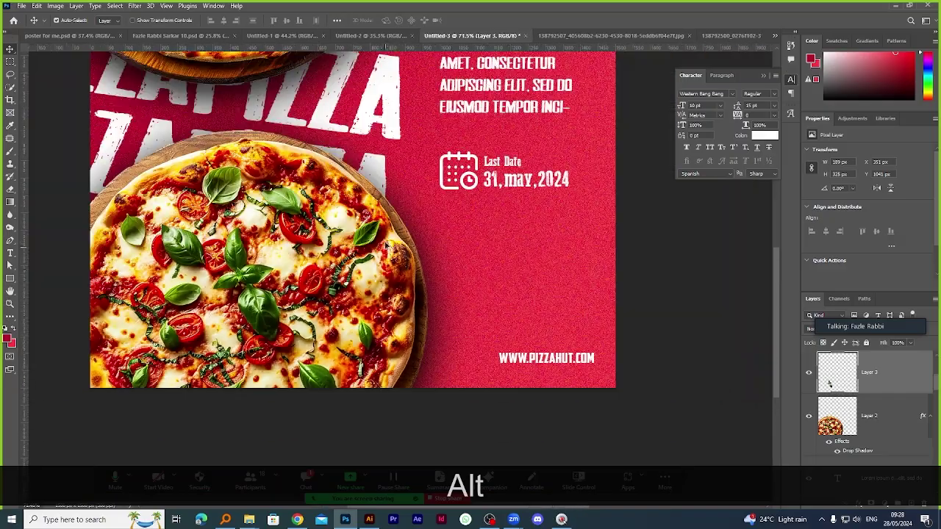
scroll(385, 246, "up", 2)
left_click_drag(283, 331, 724, 332)
scroll(637, 256, "up", 2)
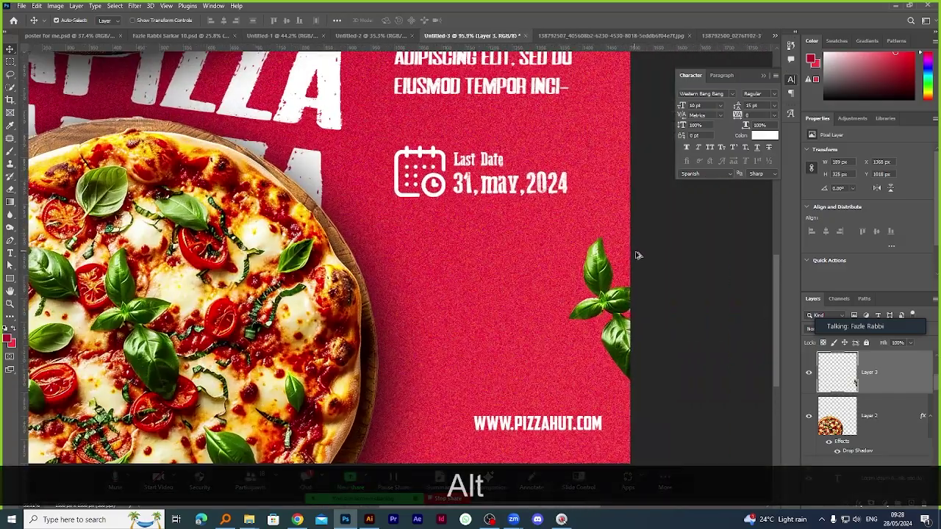
scroll(515, 316, "down", 2)
scroll(586, 263, "up", 3)
left_click_drag(581, 274, 557, 273)
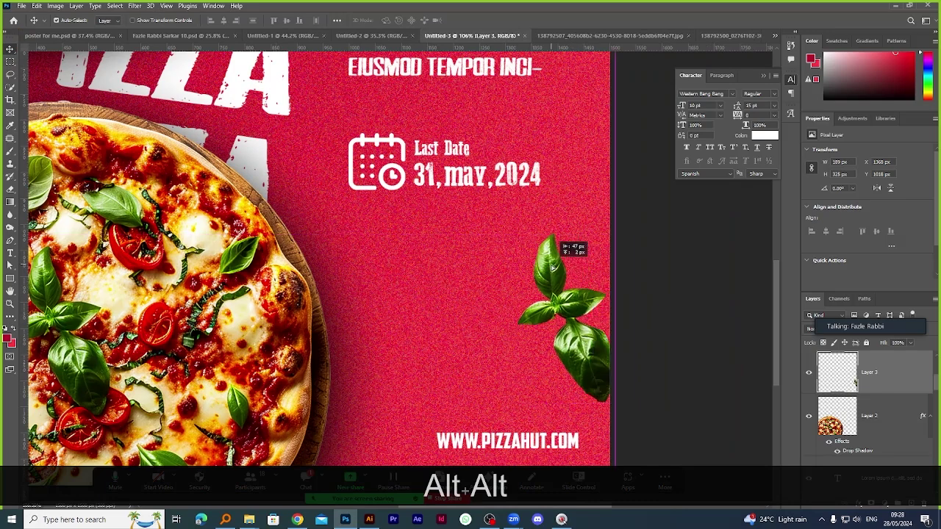
key("ctrl+t")
left_click_drag(616, 318, 638, 306)
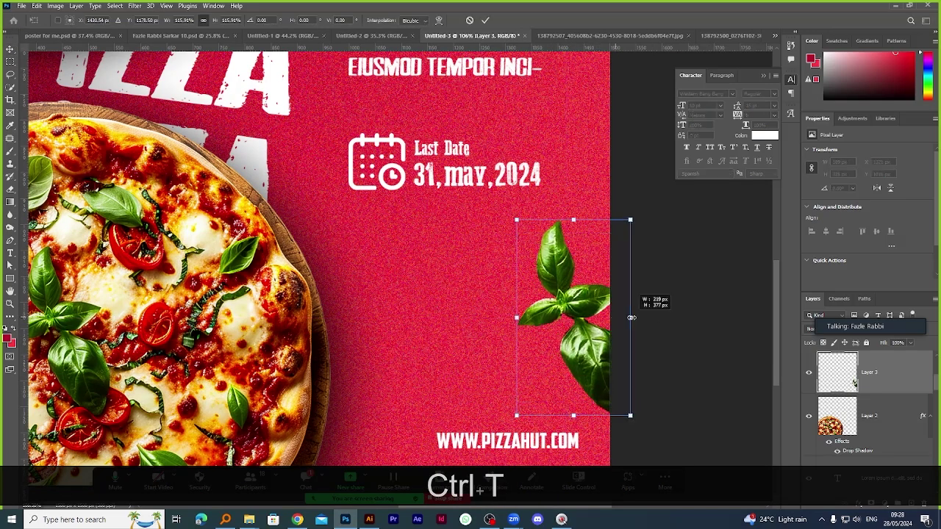
key("ctrl+z")
left_click(469, 22)
Convert the basil layer to a smart object, and enlarge and rotate it about 96° clockwise so it overhangs the poster's right edge.
right_click(896, 366)
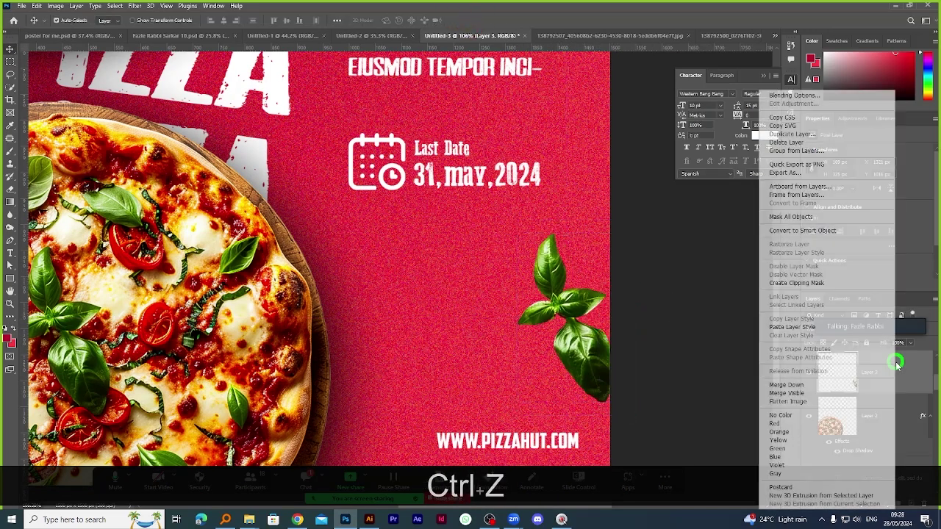
left_click(834, 231)
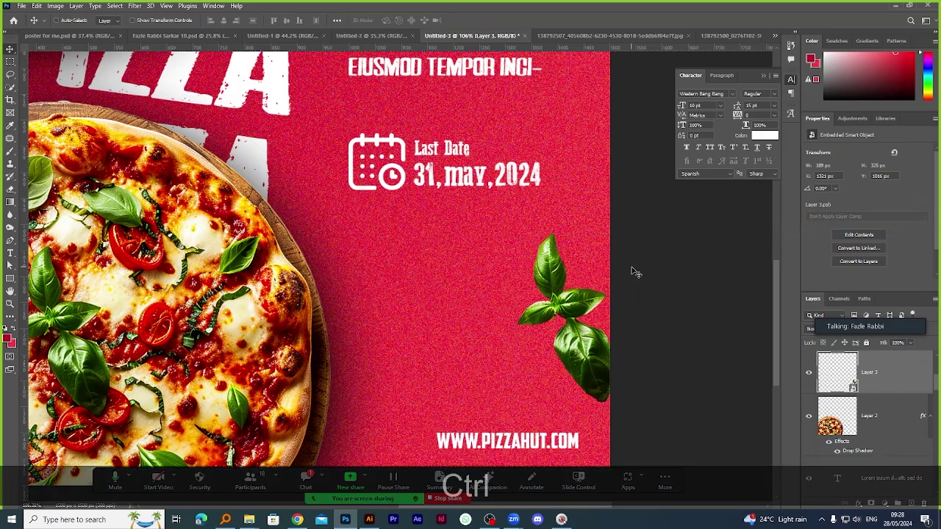
key("ctrl+t")
left_click_drag(619, 318, 620, 284)
left_click(486, 20)
scroll(669, 385, "down", 5, "alt")
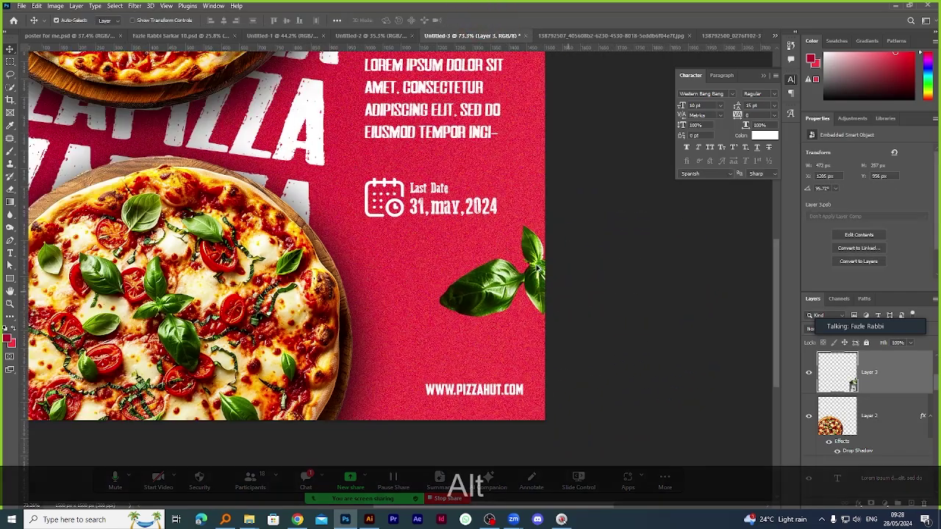
scroll(383, 336, "up", 2, "alt")
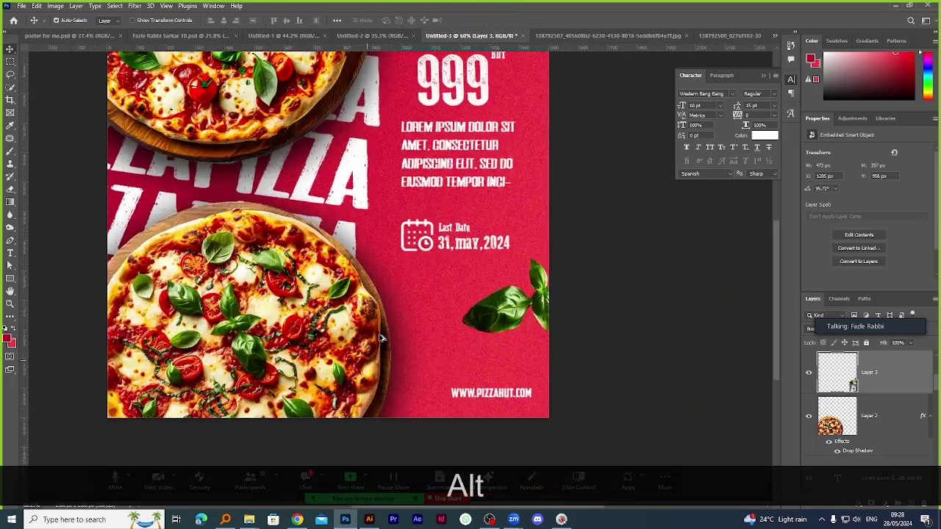
Apply a Motion Blur to the basil smart object with an angle of 21° and a distance of 35 pixels.
left_click(135, 7)
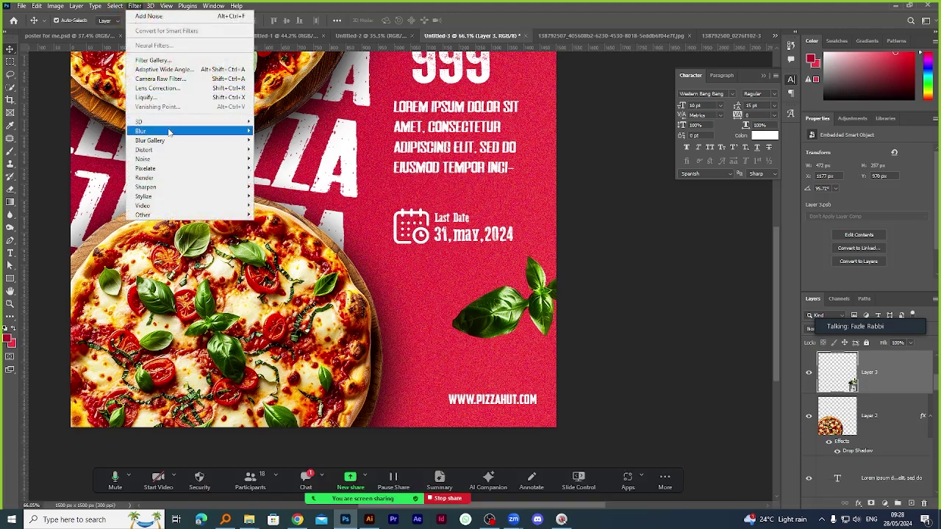
mouse_move(168, 131)
left_click(279, 186)
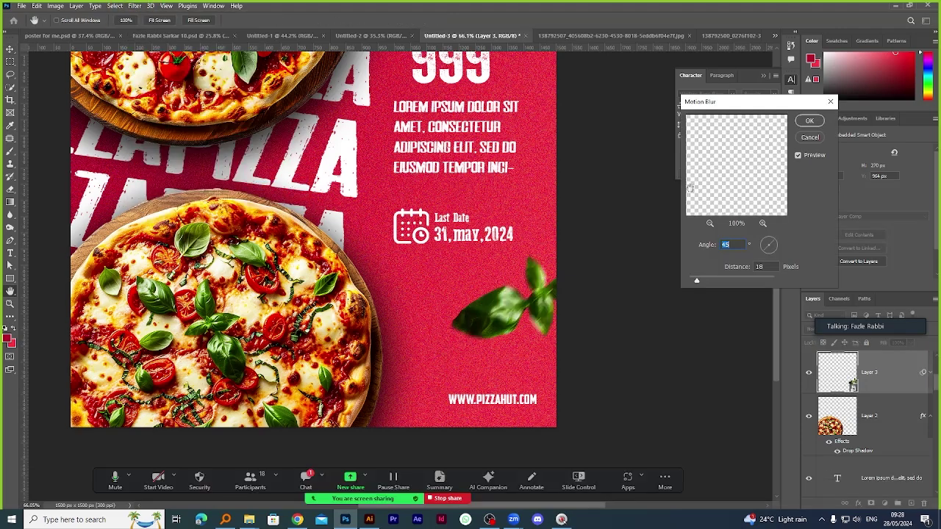
left_click_drag(711, 280, 712, 281)
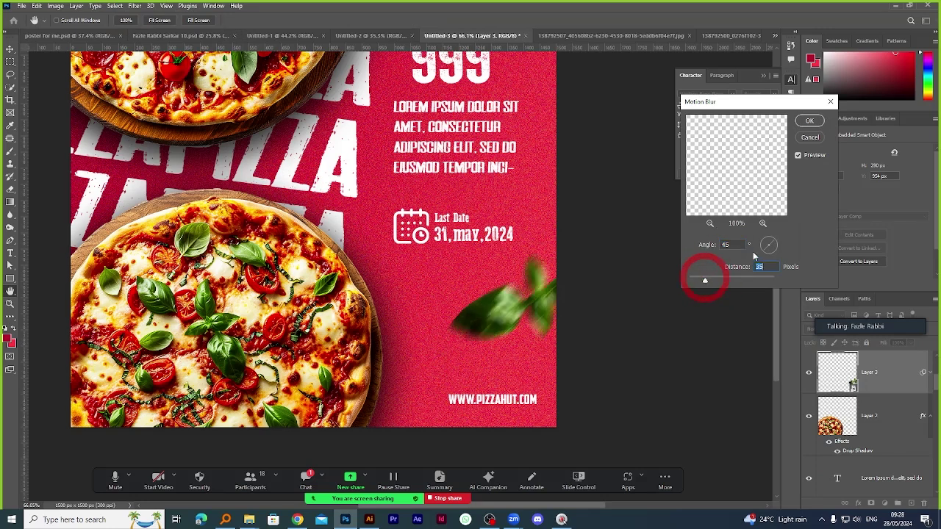
left_click(779, 240)
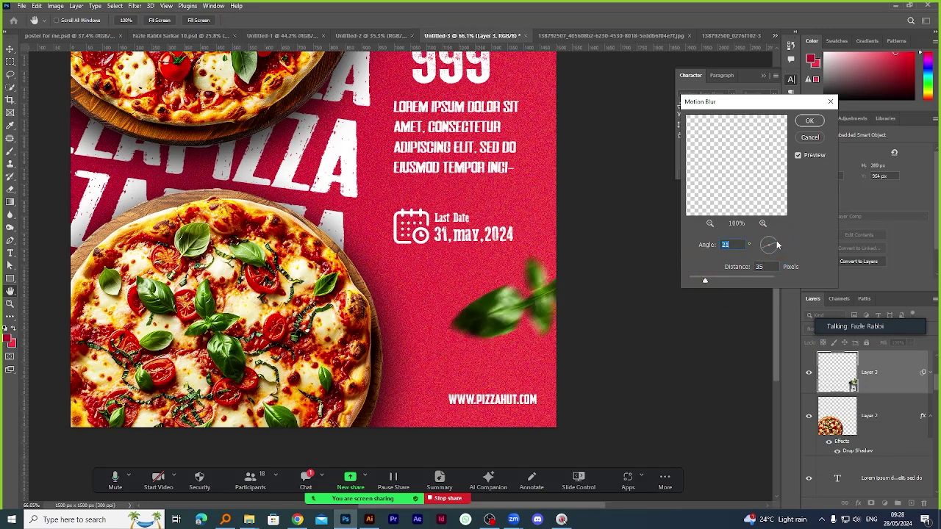
left_click(809, 120)
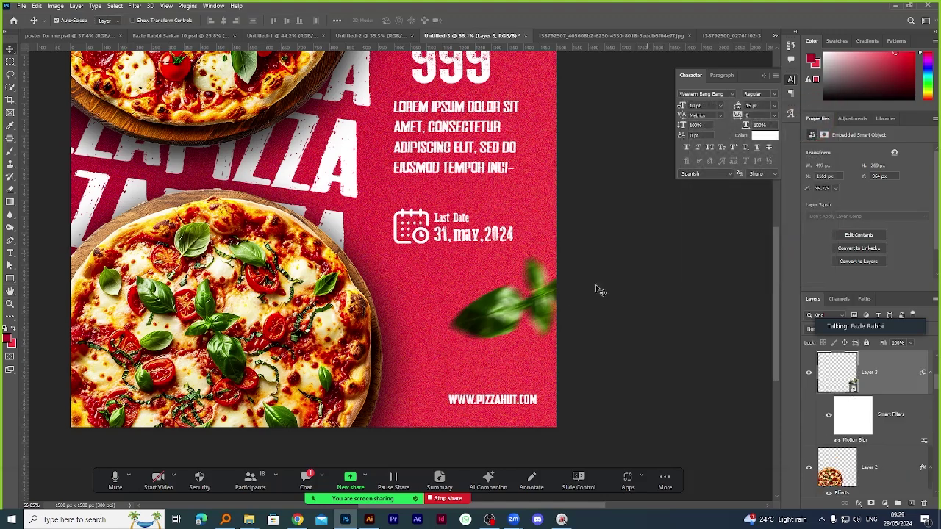
Add a new empty layer above the Last Date text layer, on top of the stack.
scroll(310, 127, "down", 3)
scroll(894, 401, "down", 3)
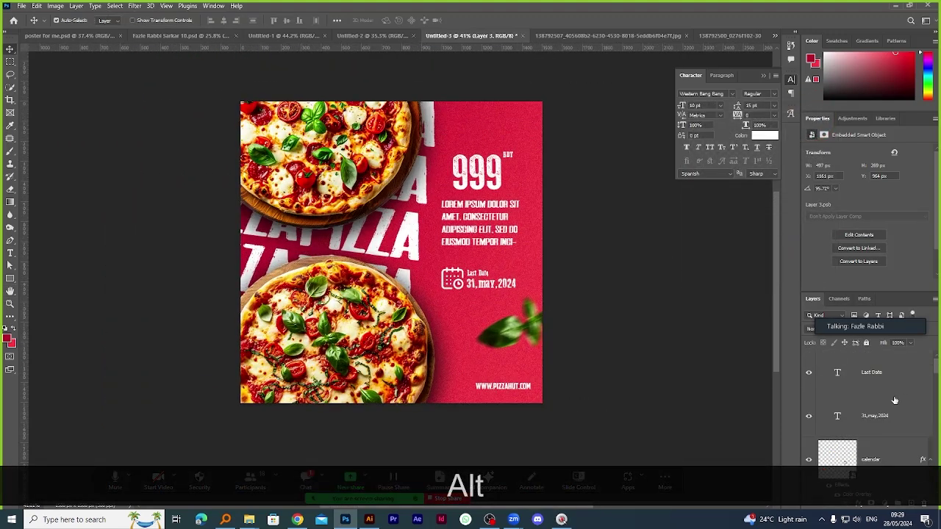
left_click(876, 373)
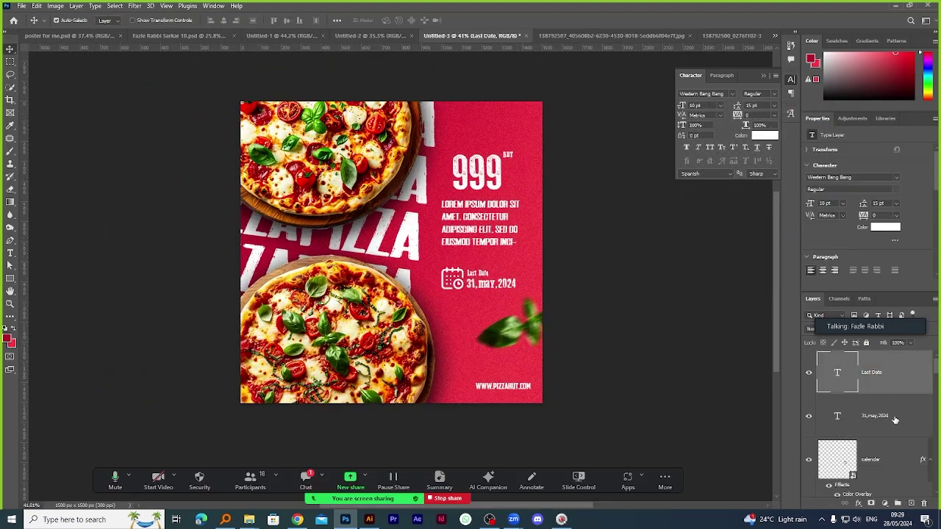
left_click(910, 503)
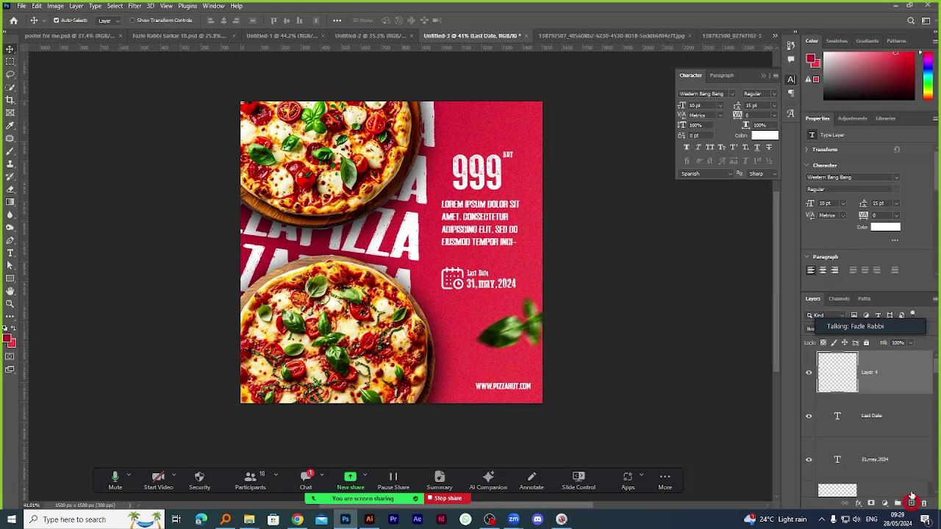
Choose the Brush tool and set the foreground color to green 62a204.
left_click(10, 152)
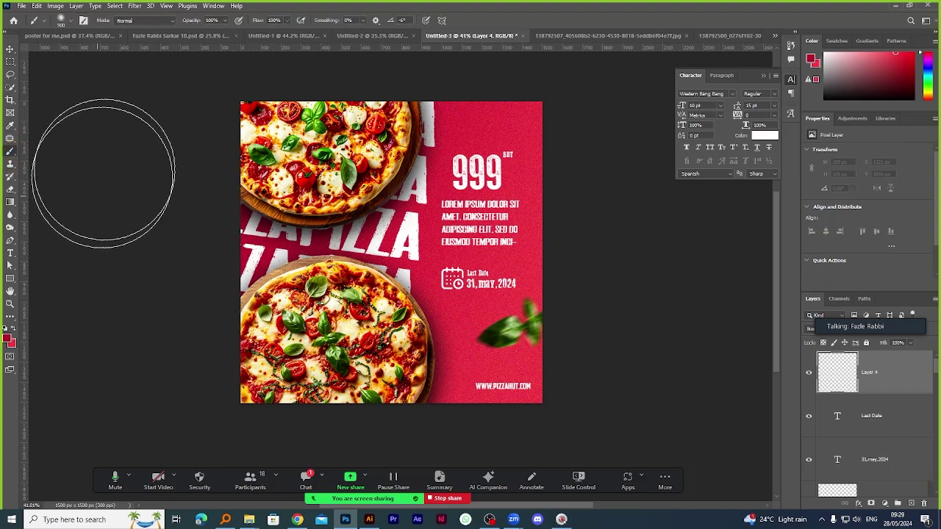
left_click(9, 342)
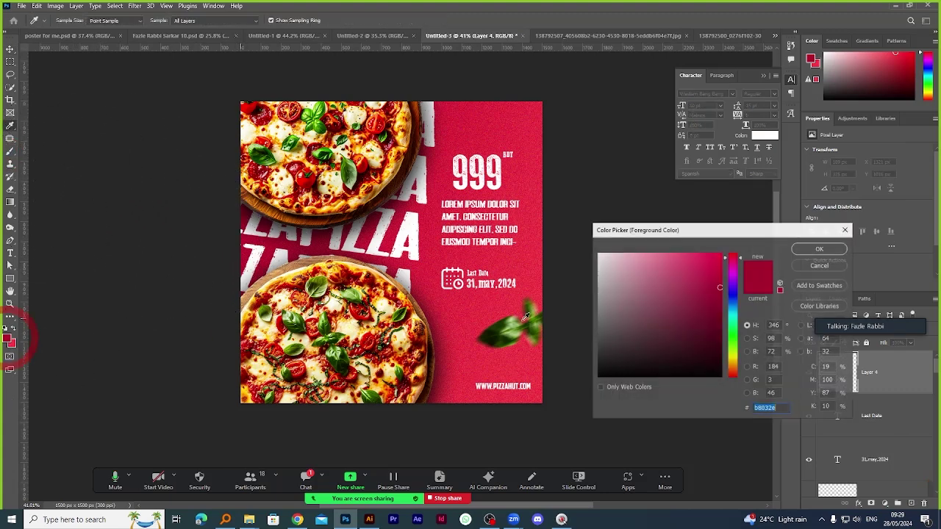
left_click(506, 325)
left_click(720, 297)
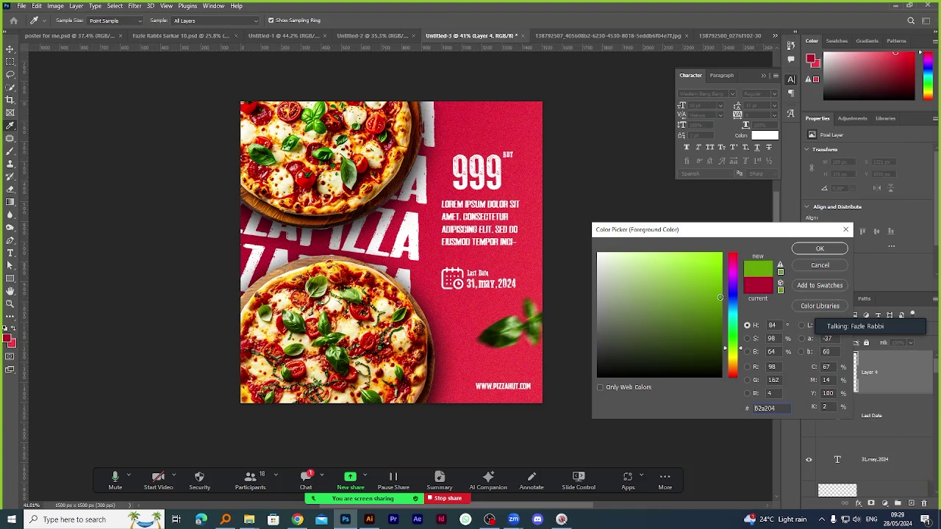
left_click(820, 248)
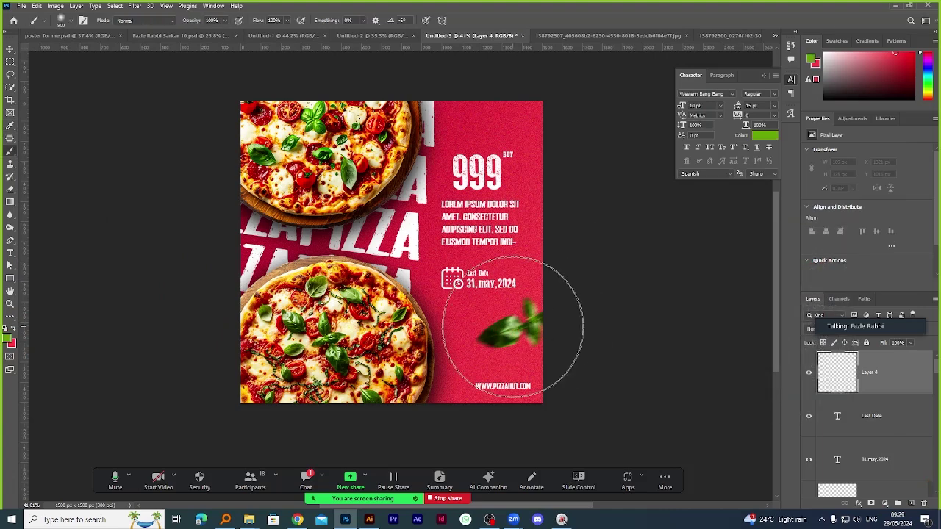
Reduce the brush to 500 px at 32% opacity and paint a soft green glow around the blurred basil at the poster's edge.
key("bracketleft")
key("bracketleft")
key("bracketleft")
key("bracketleft")
key("ctrl+z")
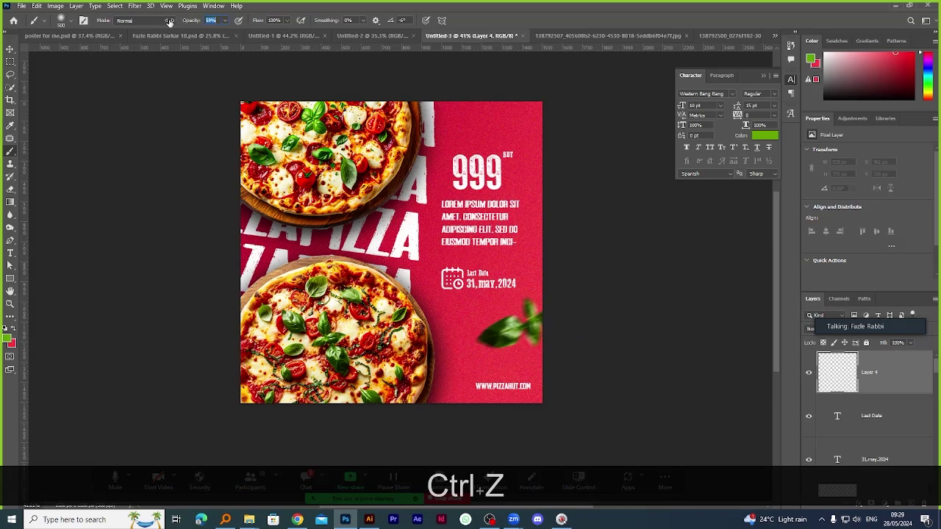
scroll(540, 342, "up", 2, "alt")
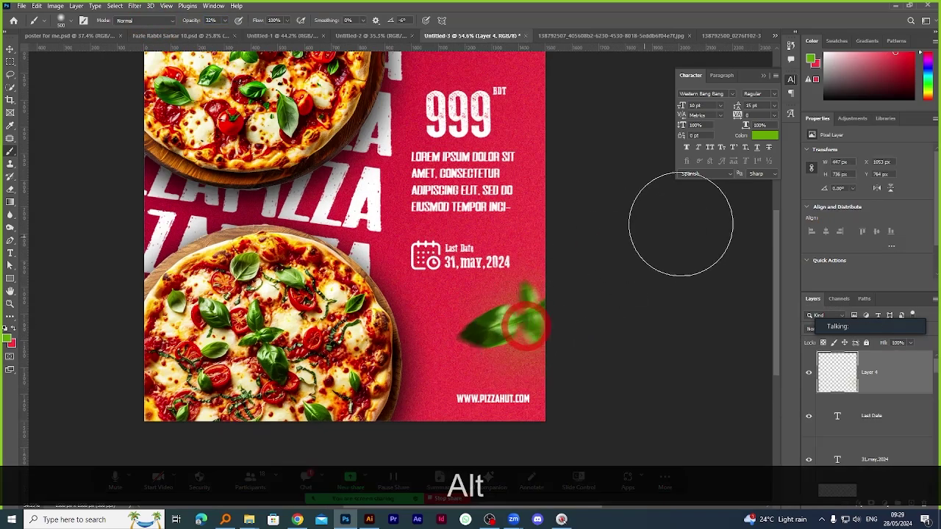
scroll(564, 264, "down", 1, "alt")
scroll(529, 358, "up", 2, "alt")
scroll(530, 358, "up", 1, "alt")
scroll(508, 294, "down", 3, "alt")
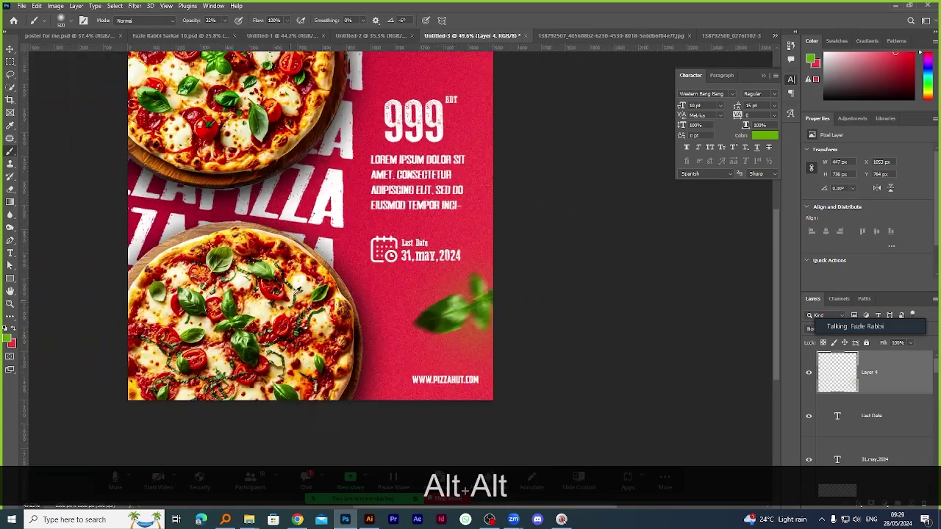
scroll(301, 133, "up", 3, "alt")
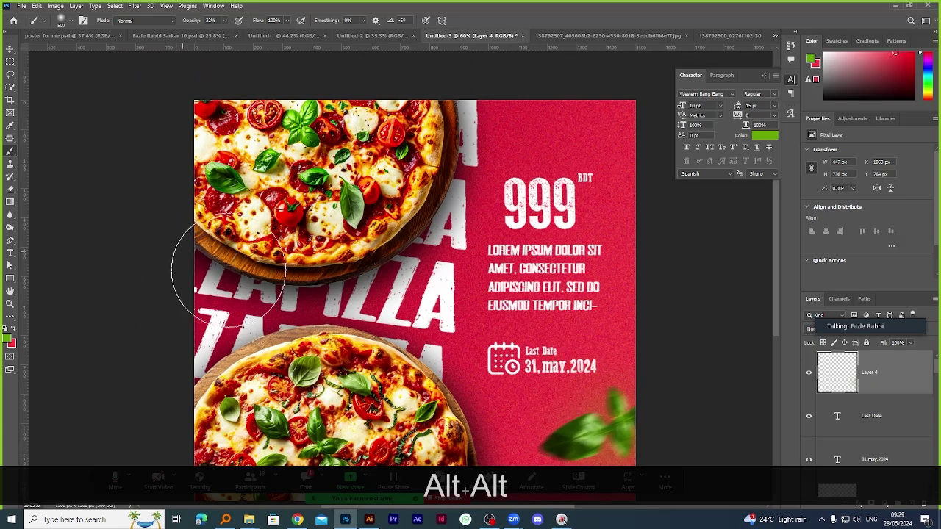
Enlarge the brush to 1000 px and set the foreground color to white ffffff.
key("bracketright")
key("bracketright")
key("bracketright")
key("bracketright")
key("bracketright")
scroll(394, 231, "down", 2, "alt")
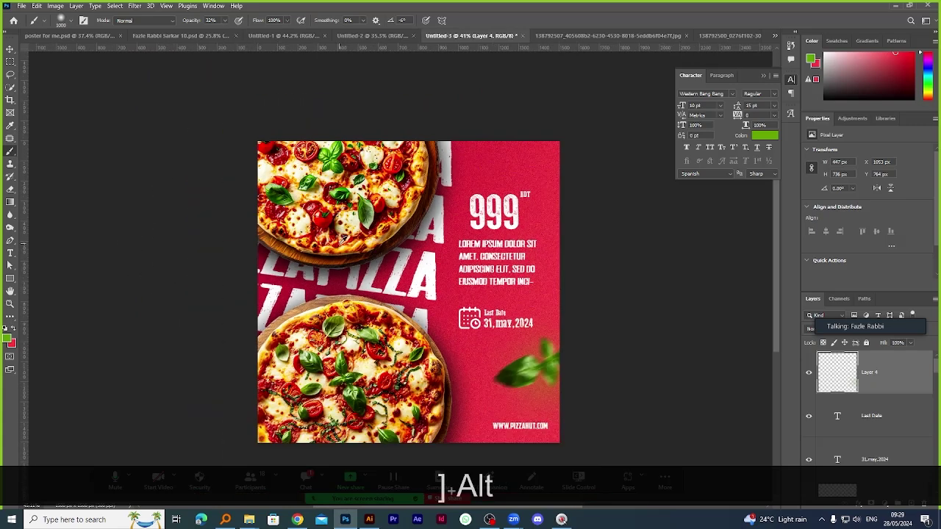
scroll(342, 237, "up", 1, "alt")
scroll(338, 129, "down", 1, "alt")
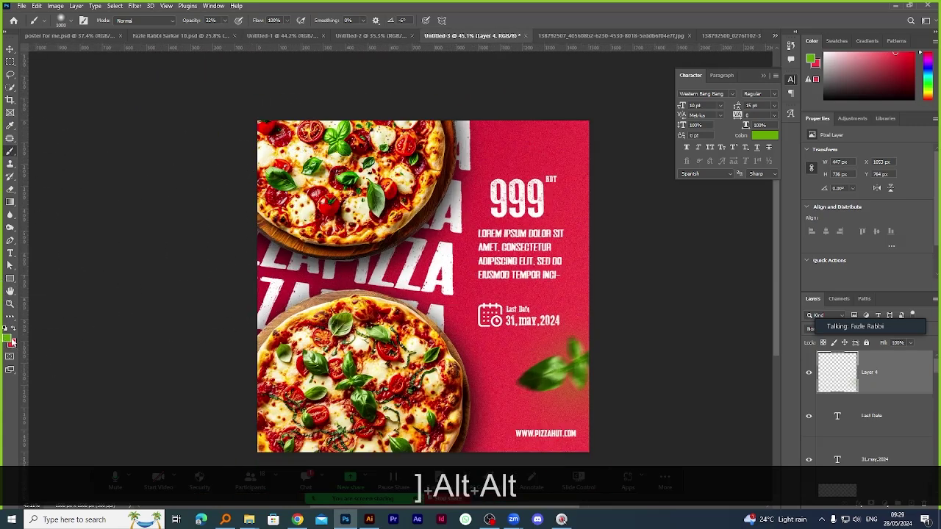
left_click(11, 339)
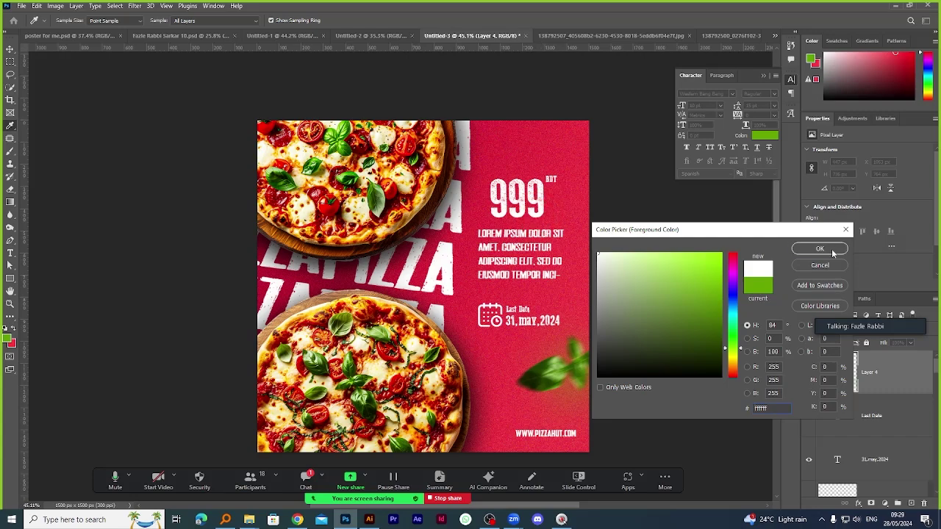
left_click(833, 254)
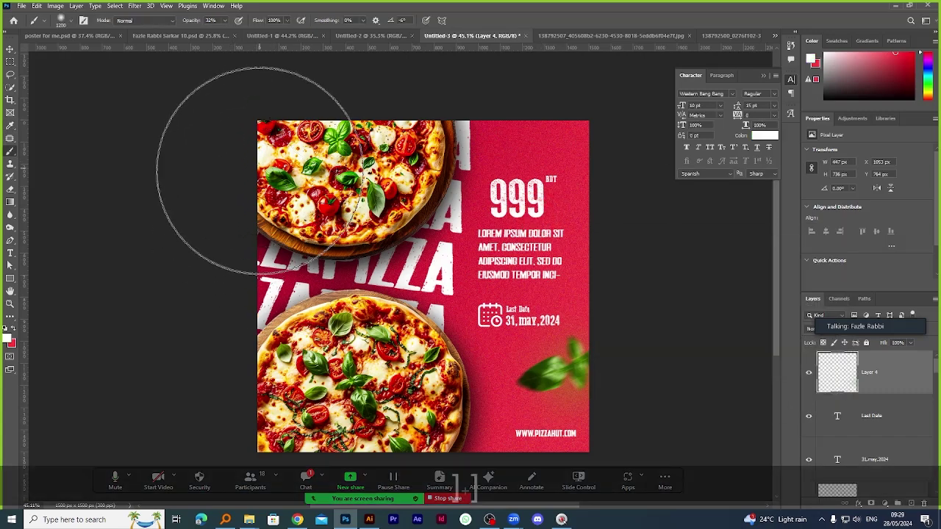
Enlarge the brush to 1600 px and paint a soft white highlight over the poster's upper-left corner.
key("bracketright")
key("bracketright")
key("bracketright")
key("bracketright")
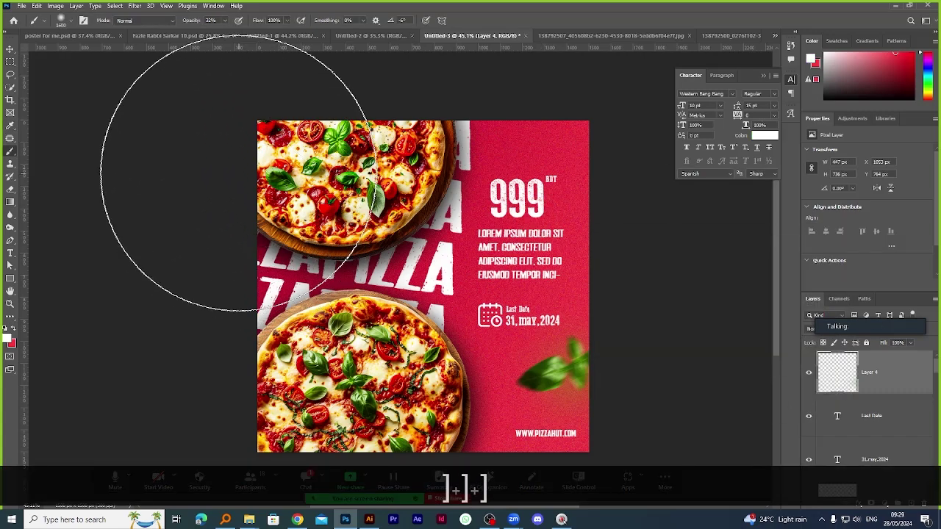
scroll(399, 275, "down", 2)
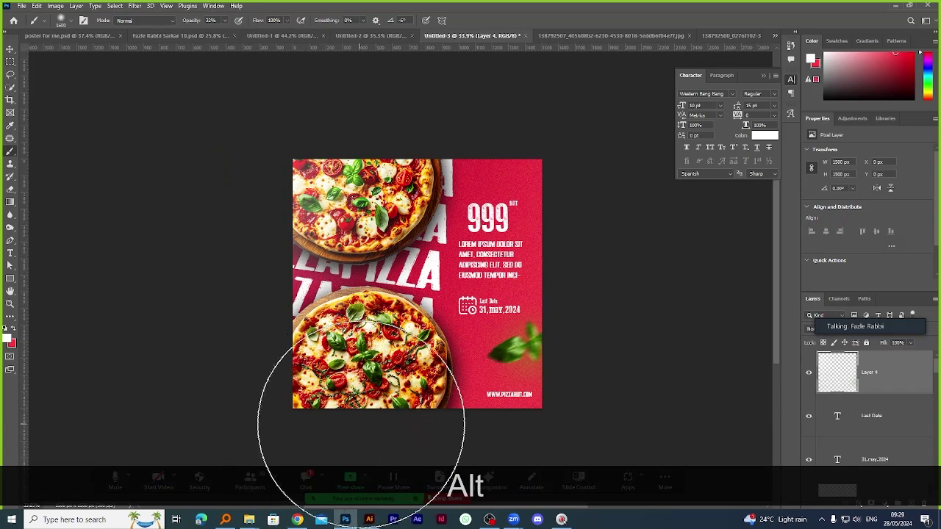
Reduce the brush to 1200 px and try a soft white glow along the poster's lower edge near the second pizza.
key("bracketleft")
key("bracketleft")
key("bracketleft")
key("bracketleft")
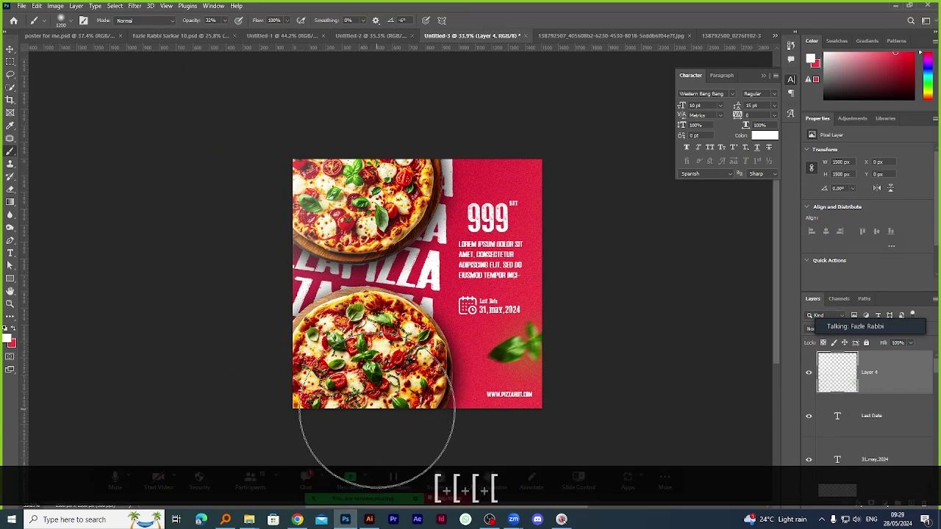
key("ctrl+z")
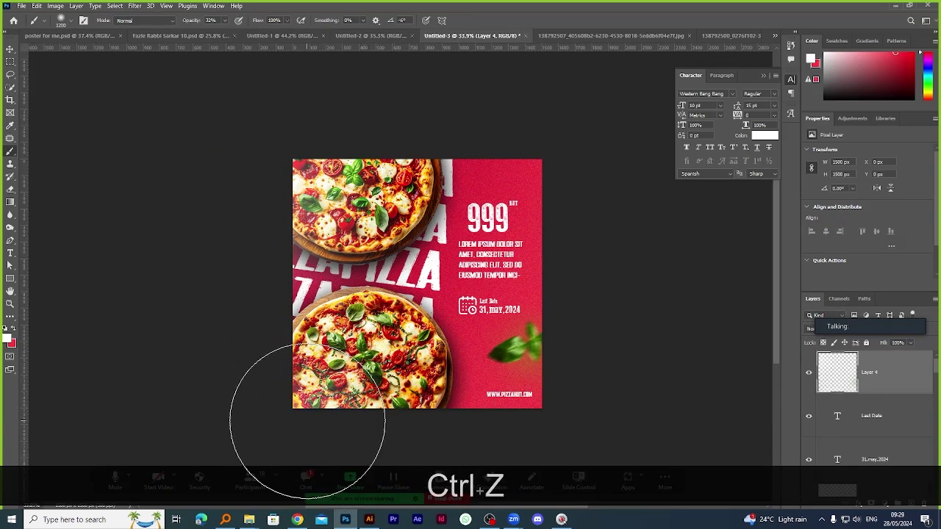
key("ctrl+alt+z")
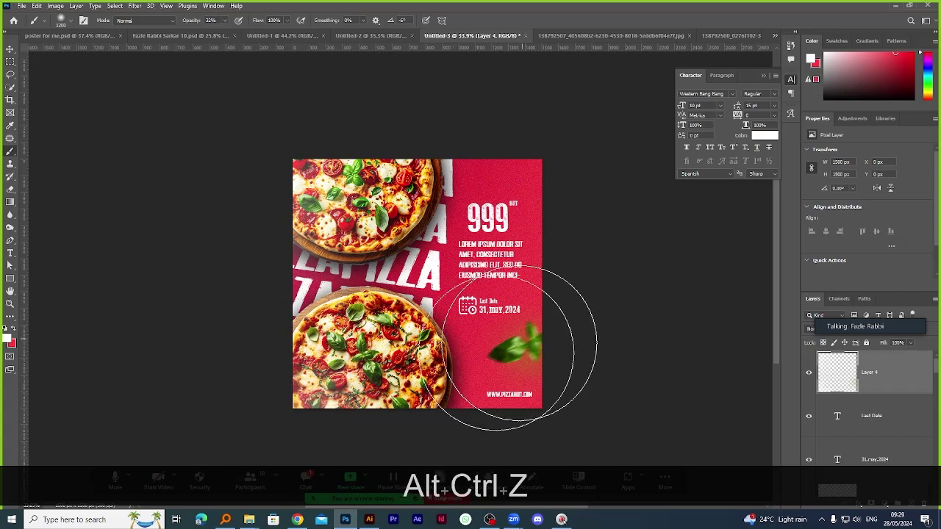
Try a soft white brush highlight on the poster's right edge beside the 999 price.
scroll(572, 147, "up", 2)
scroll(531, 371, "down", 1)
scroll(625, 183, "up", 2)
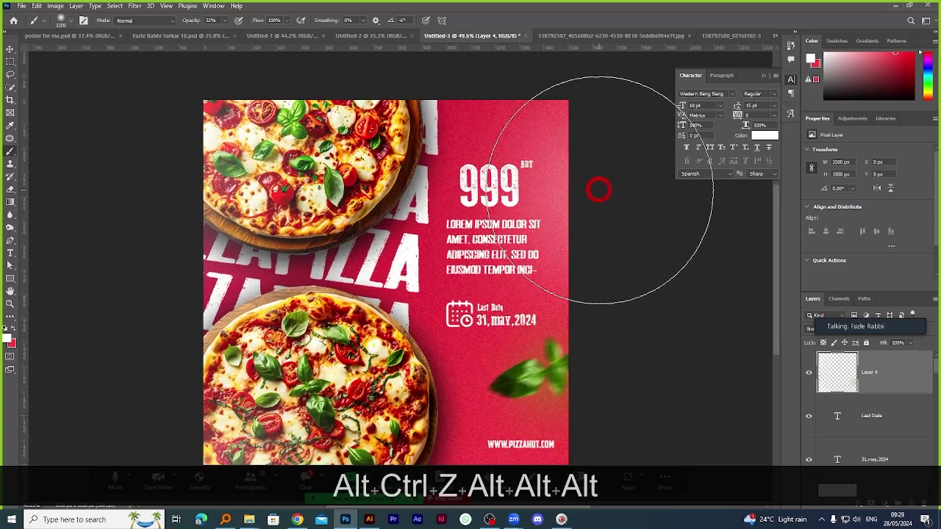
key("ctrl+z")
scroll(521, 253, "down", 2)
scroll(441, 236, "up", 4)
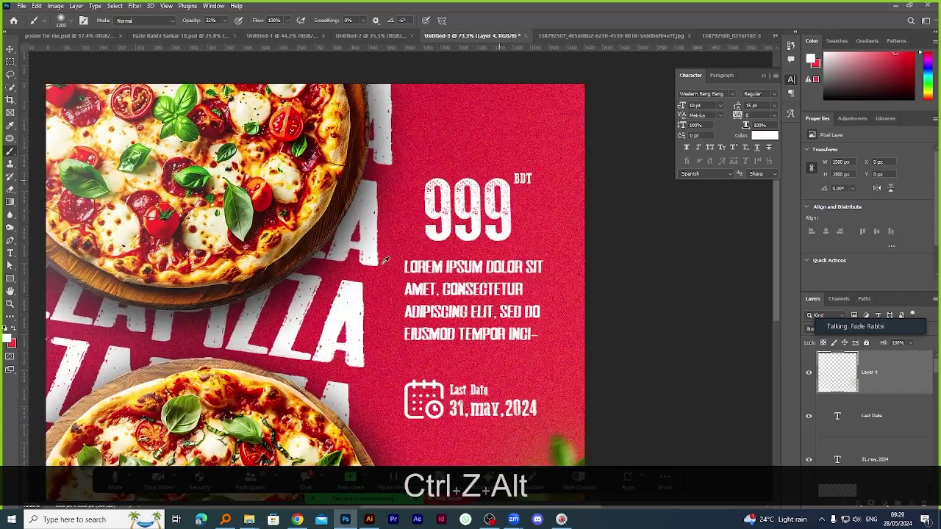
scroll(385, 260, "down", 2)
Set the background color to light pink ffadb3 and try another brush highlight on the poster's upper-right corner.
left_click(12, 345)
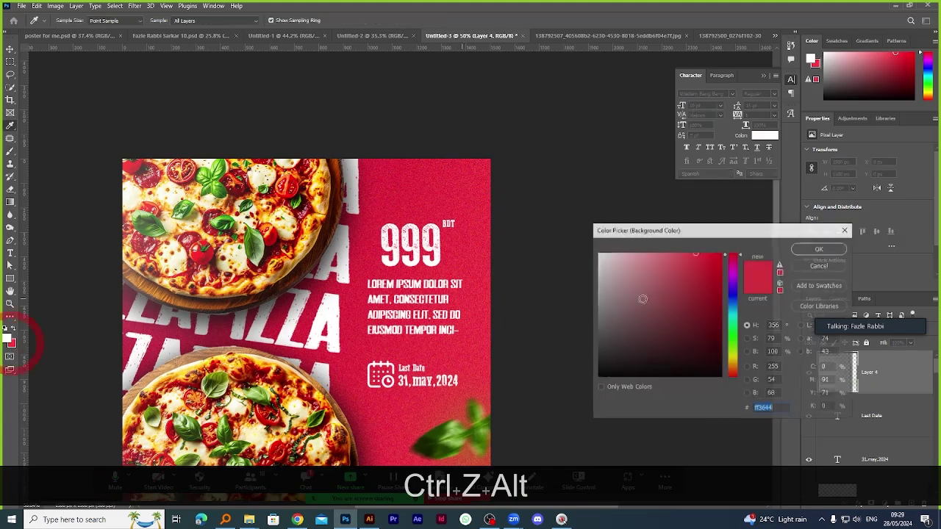
left_click_drag(670, 289, 637, 230)
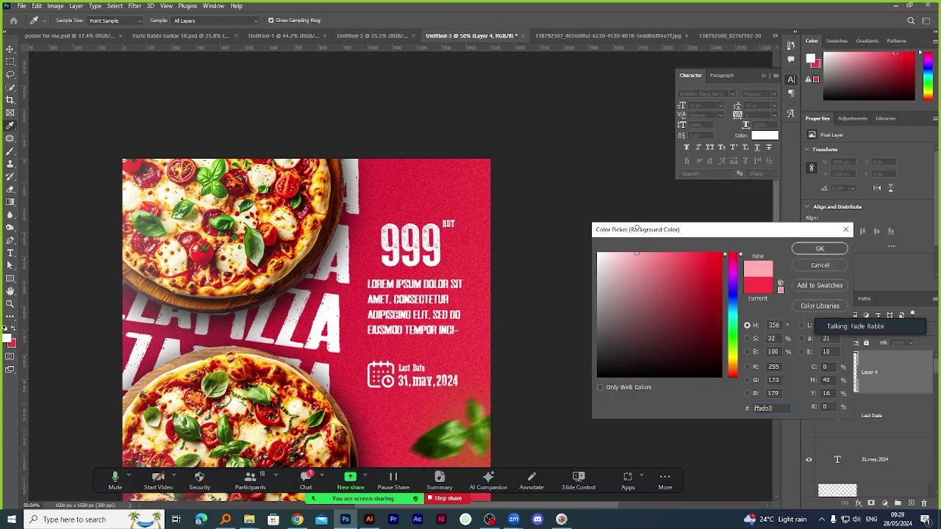
left_click(819, 248)
key("b")
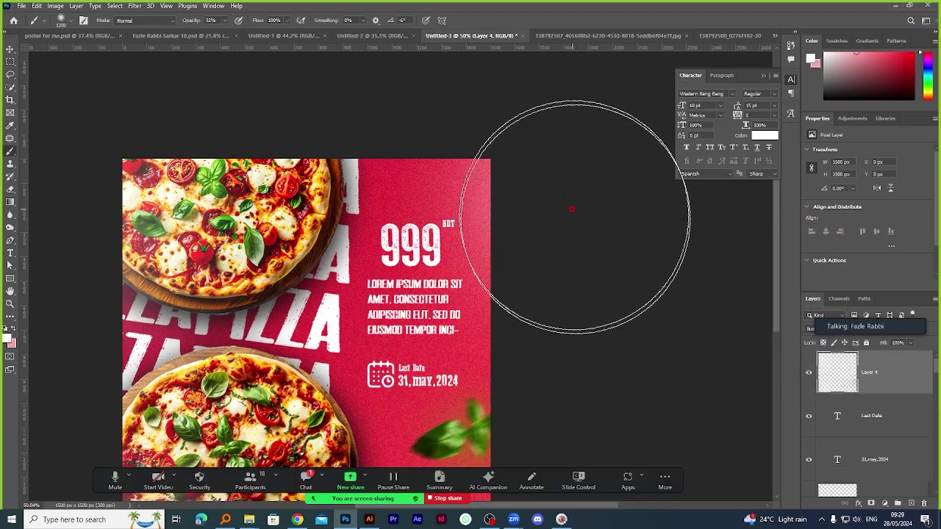
key("ctrl+z")
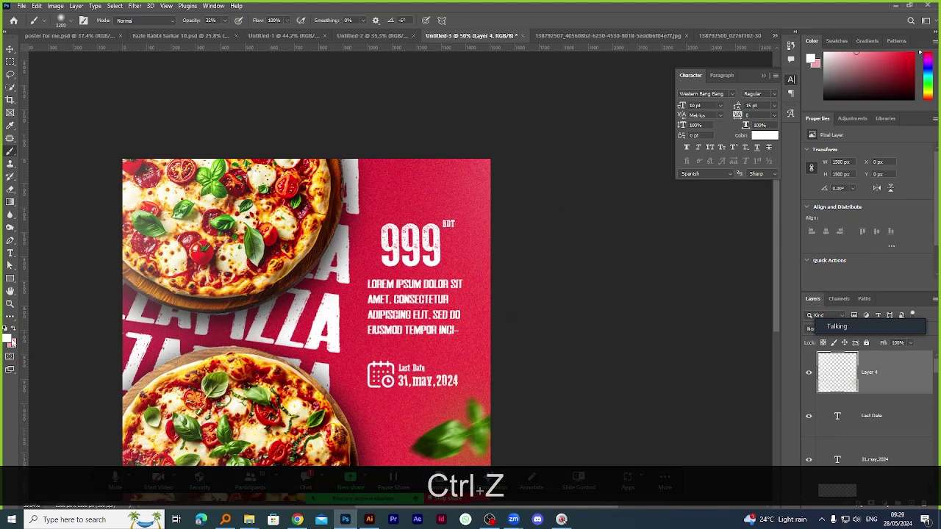
Set the background color to ff4b58 and brush a subtle white highlight onto the poster's upper-right corner.
left_click(11, 342)
left_click_drag(637, 332, 685, 253)
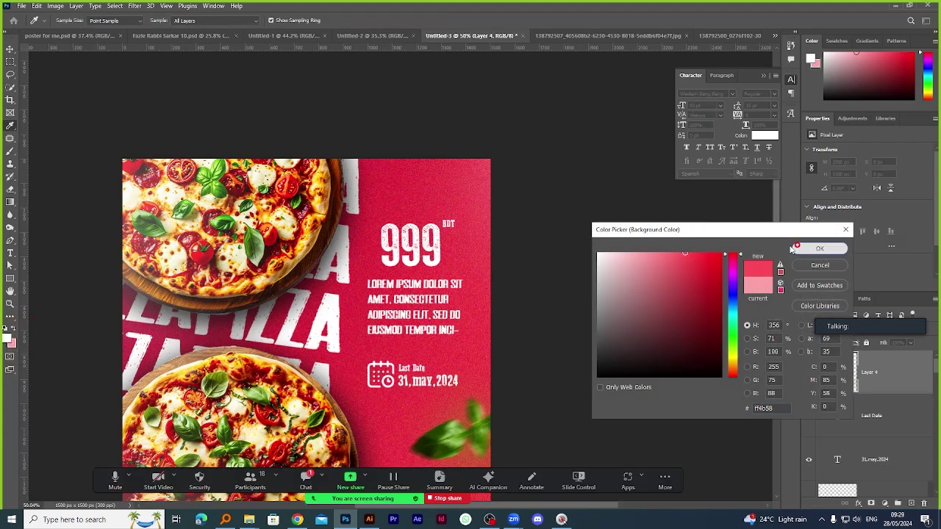
left_click(794, 249)
left_click(578, 177)
key("ctrl+z")
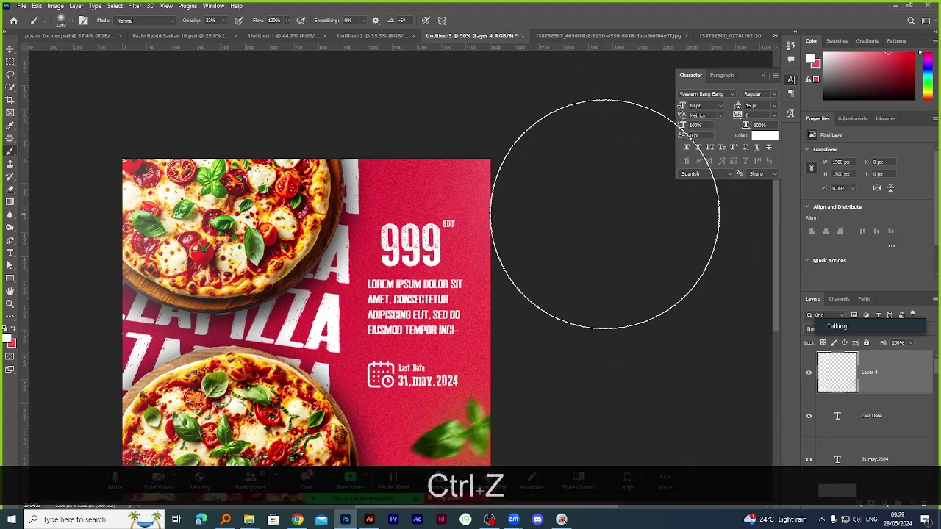
scroll(490, 237, "down", 3, "alt")
scroll(471, 257, "up", 4, "alt")
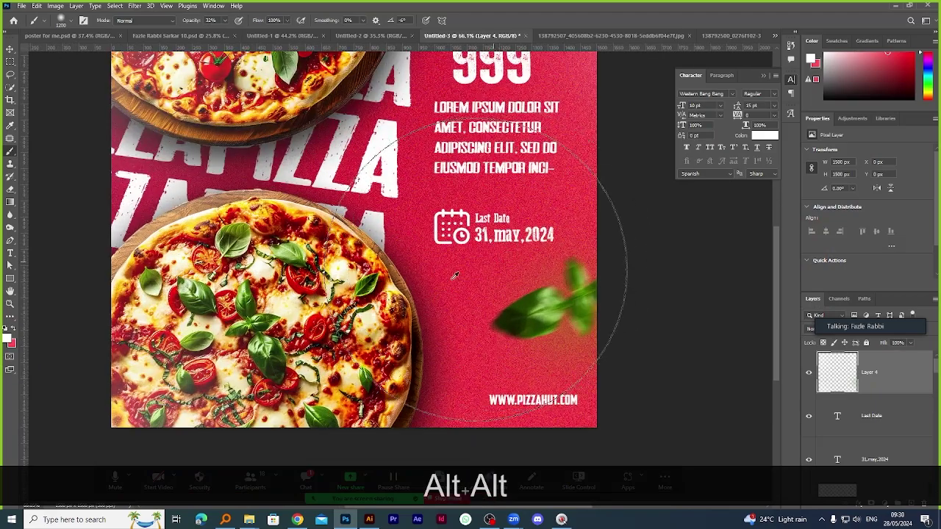
scroll(470, 257, "down", 2, "alt")
scroll(547, 240, "up", 3, "alt")
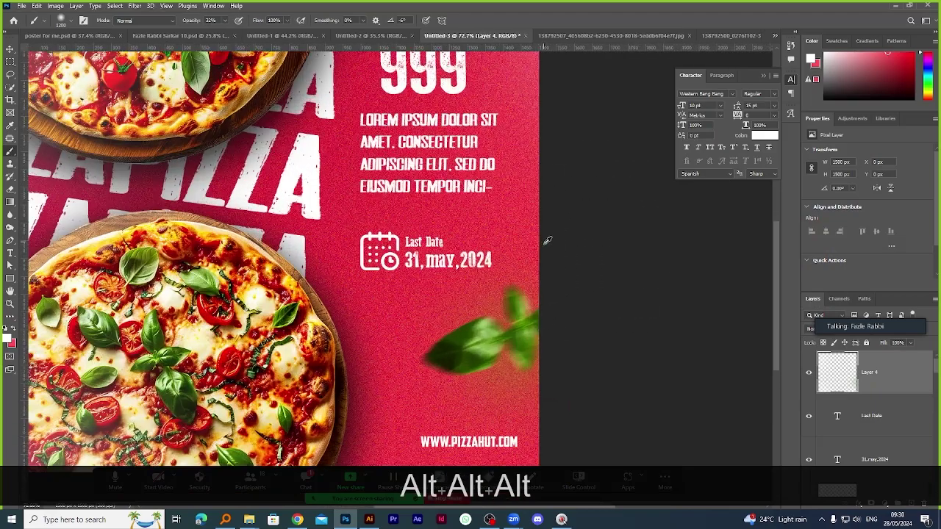
scroll(547, 240, "down", 2, "alt")
Select all layers from Layer 4 down to Rectangle 1 with the Move tool active, and admit the waiting meeting participant.
left_click(10, 49)
scroll(456, 114, "down", 1, "alt")
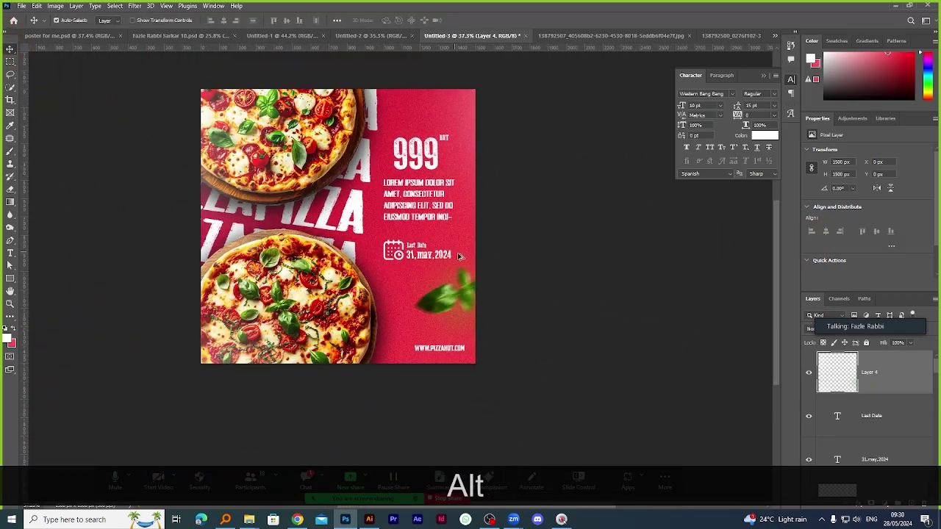
scroll(455, 114, "up", 1, "alt")
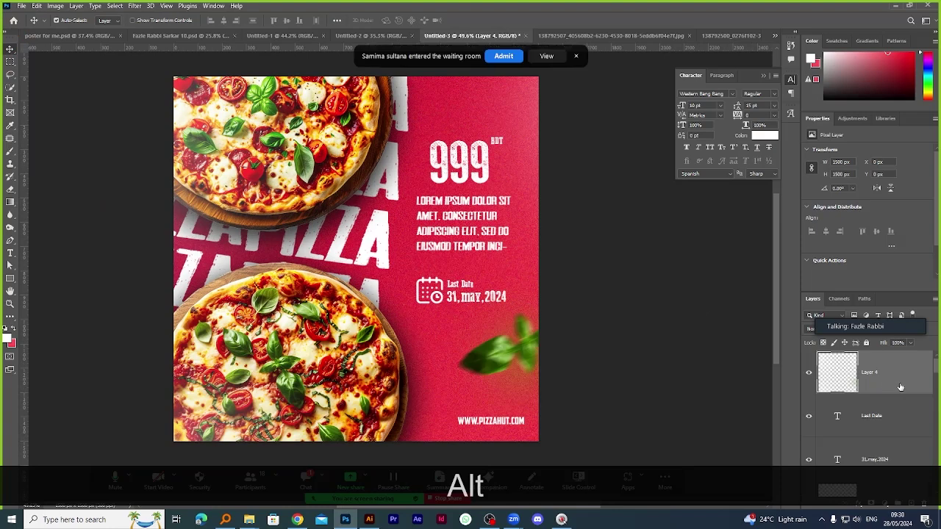
scroll(938, 370, "down", 3)
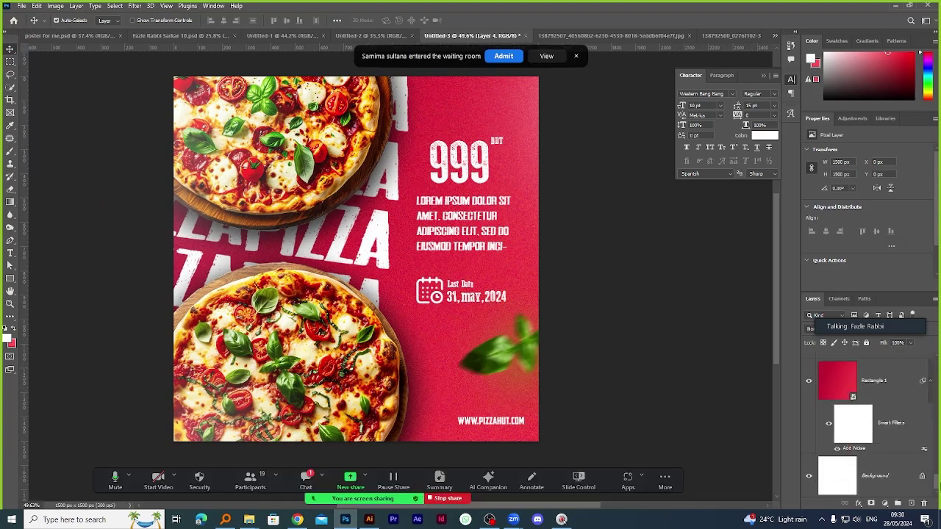
left_click(878, 388, "shift")
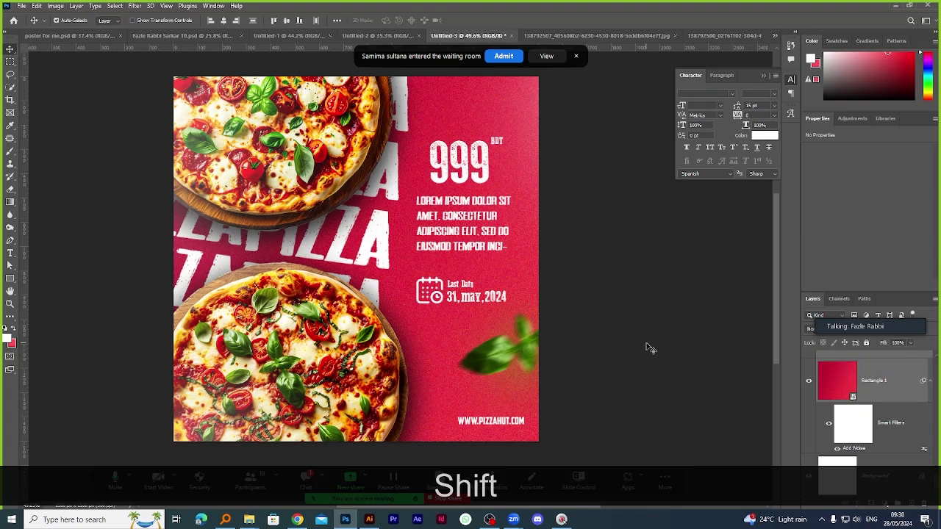
left_click(500, 55)
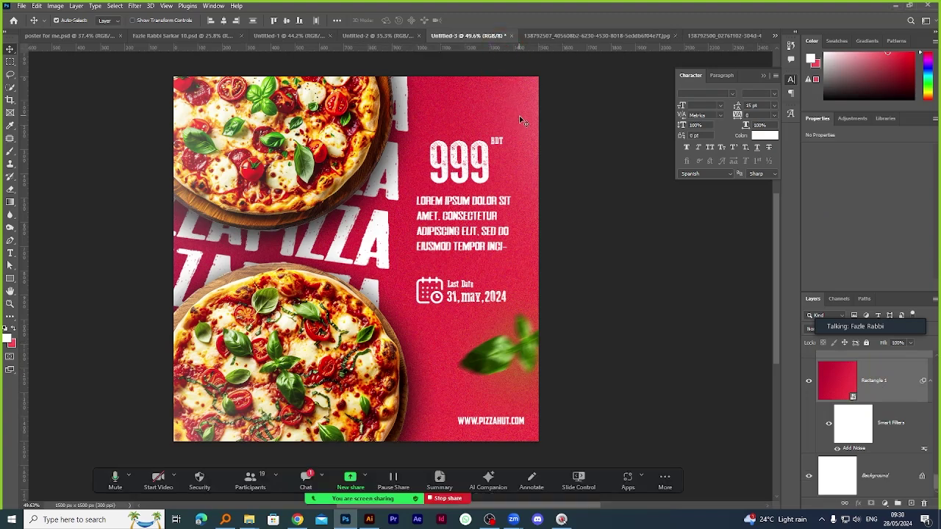
Stamp the selected layers into a new merged layer on top of the stack and check its visibility.
key("ctrl+alt+shift")
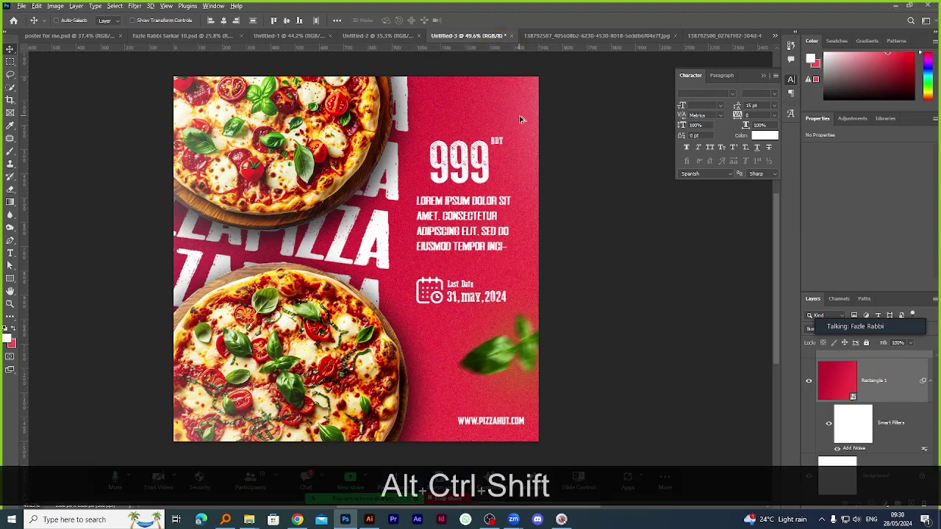
key("ctrl+alt+shift+e")
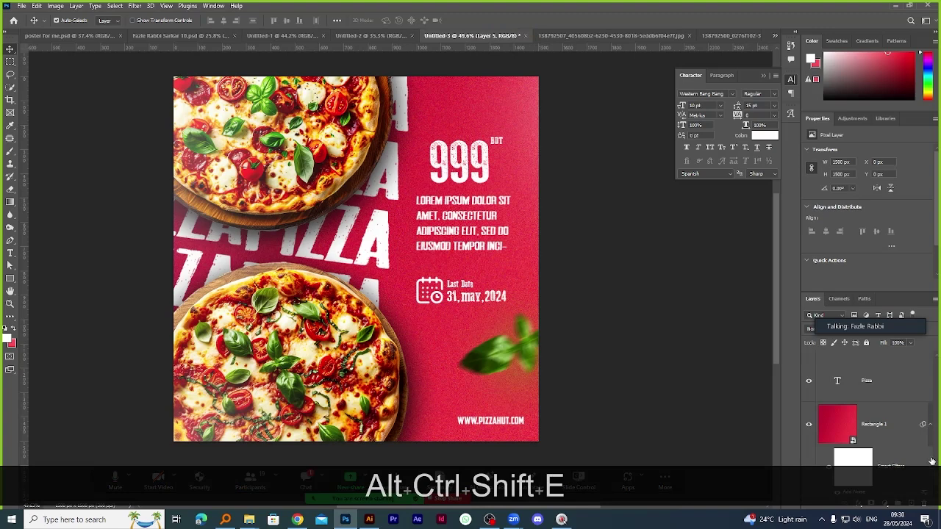
scroll(890, 397, "up", 5)
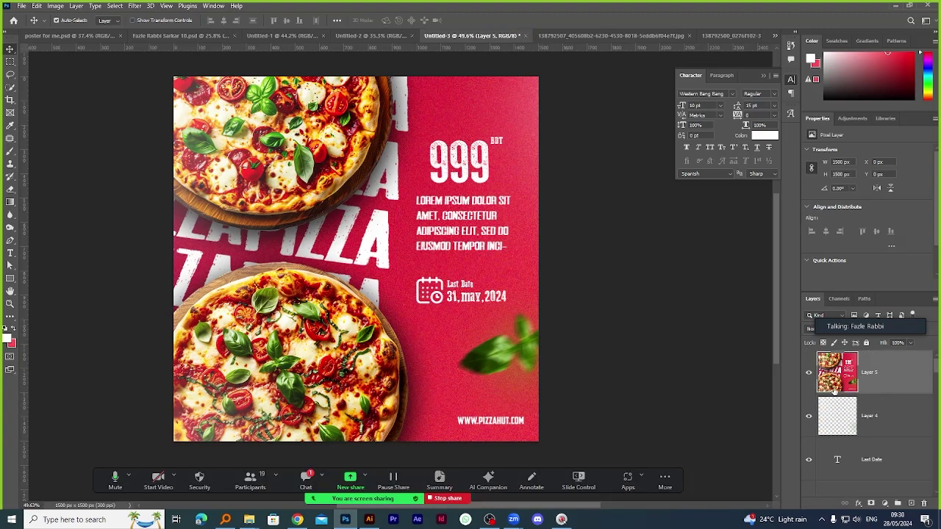
left_click(810, 375)
Open the Camera Raw filter on the merged layer and set Blacks to +21, Noise Reduction to 29 and Color Noise Reduction to 37.
left_click(134, 7)
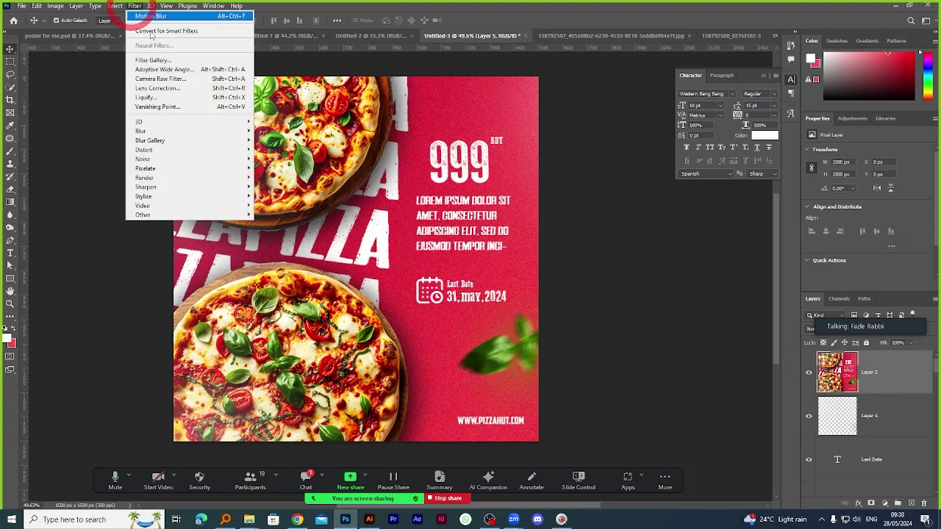
left_click(171, 78)
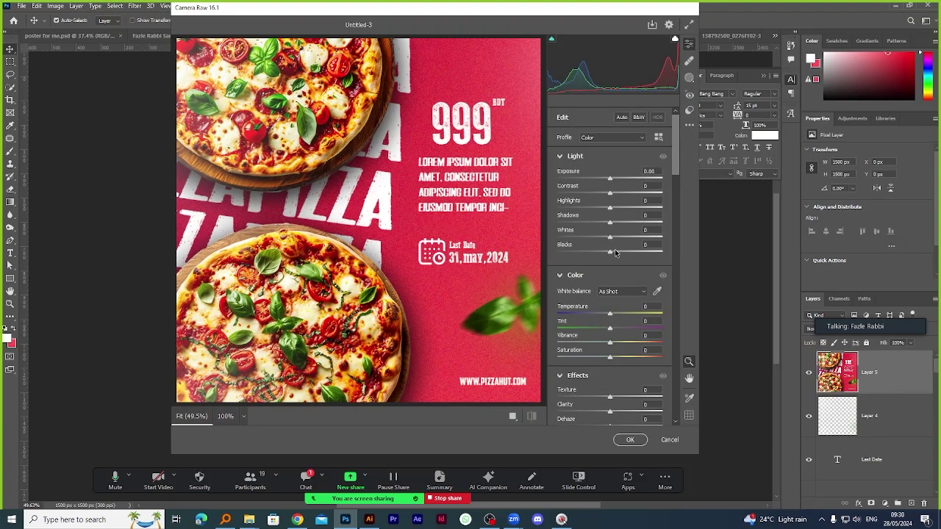
left_click_drag(615, 253, 627, 252)
scroll(611, 329, "down", 10)
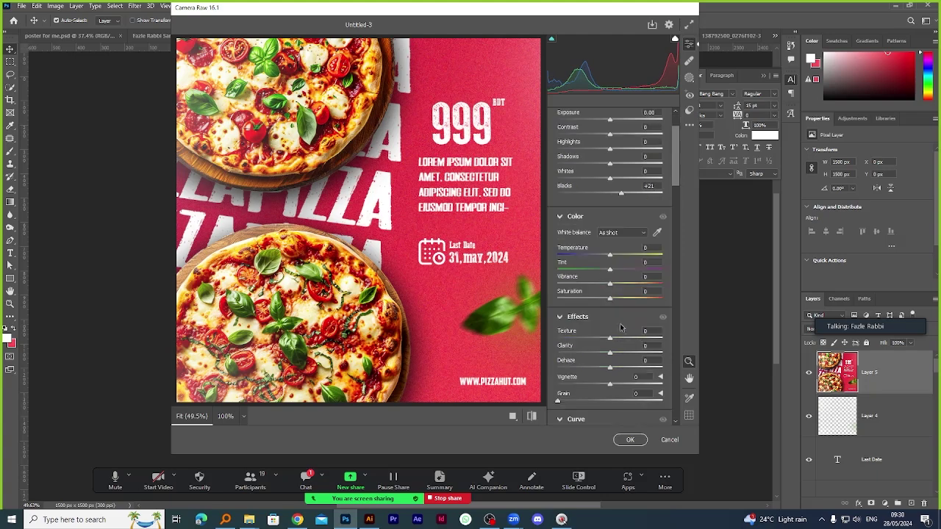
scroll(610, 332, "down", 8)
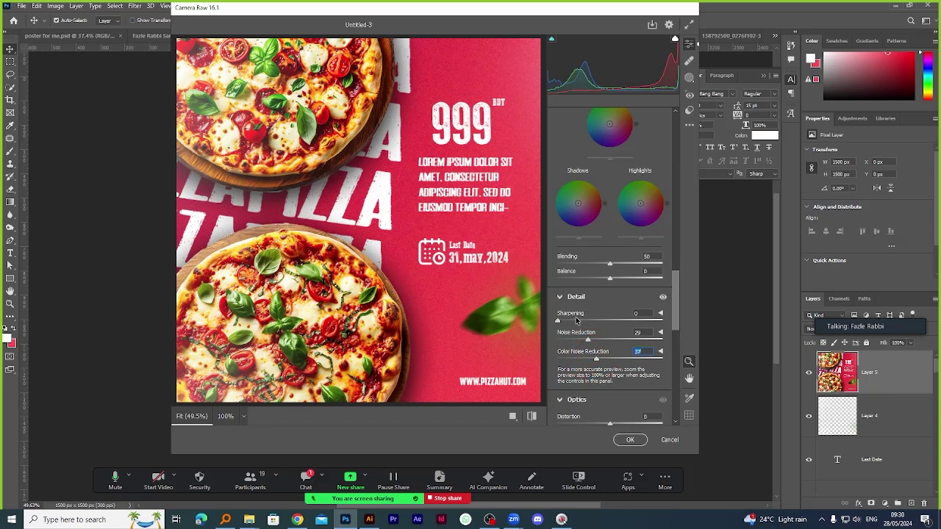
Set Vibrance to +30, Saturation to +5 and Contrast to +14, apply the Camera Raw grade, and check the layer's before and after.
scroll(613, 327, "up", 12)
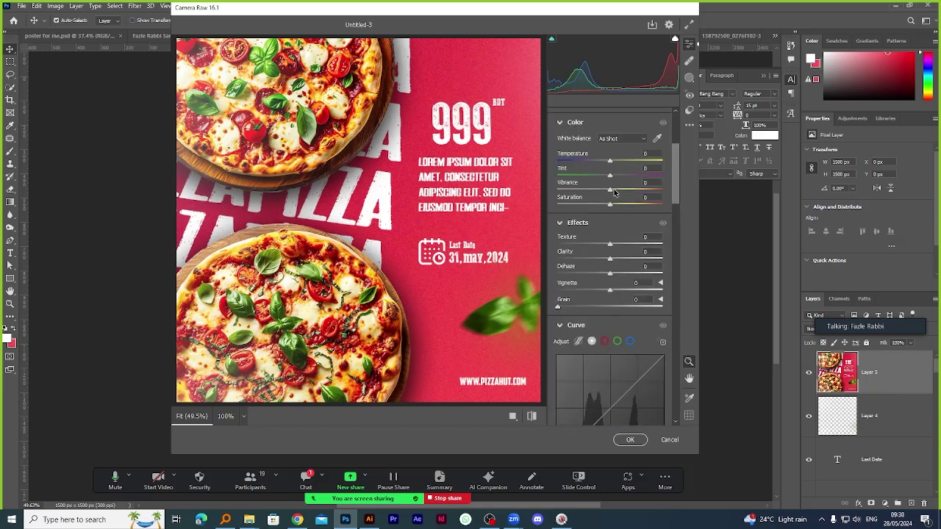
mouse_move(615, 193)
left_mouse_down()
mouse_move(627, 193)
mouse_move(617, 209)
left_mouse_up()
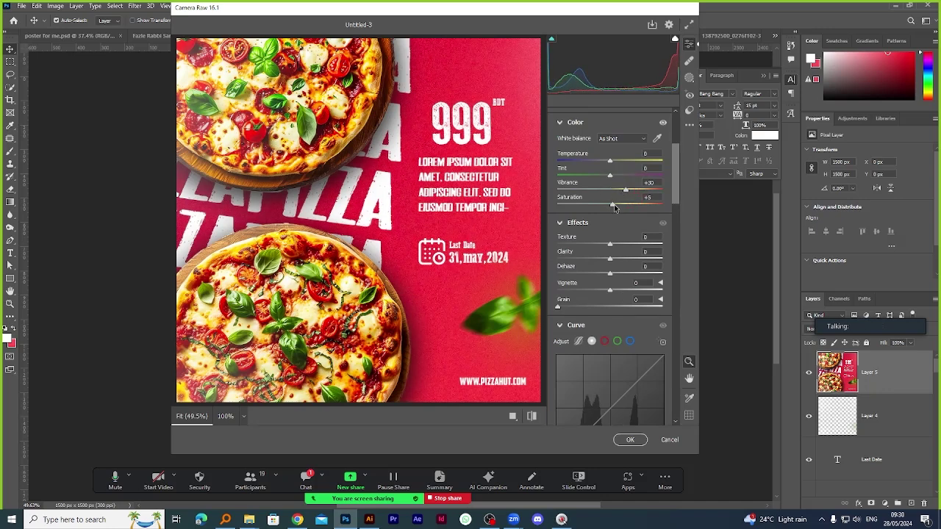
scroll(615, 221, "up", 3)
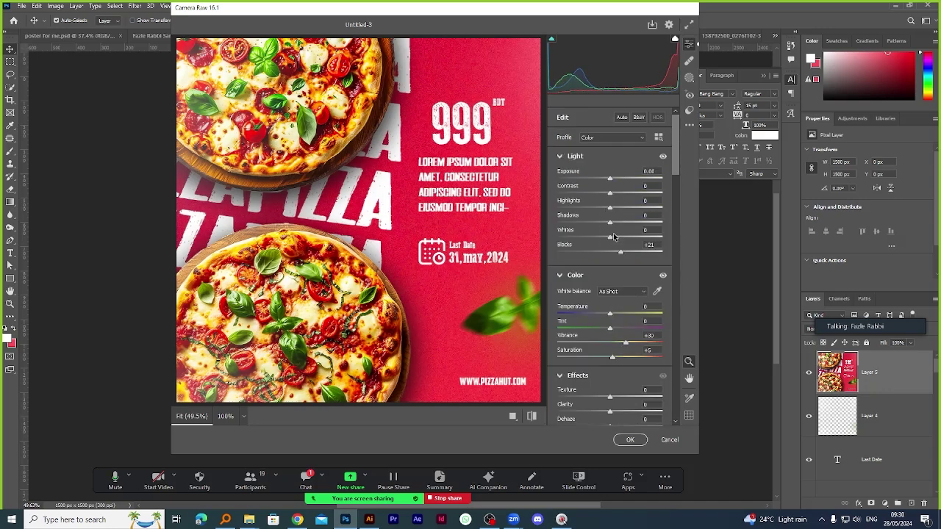
left_click_drag(610, 195, 621, 195)
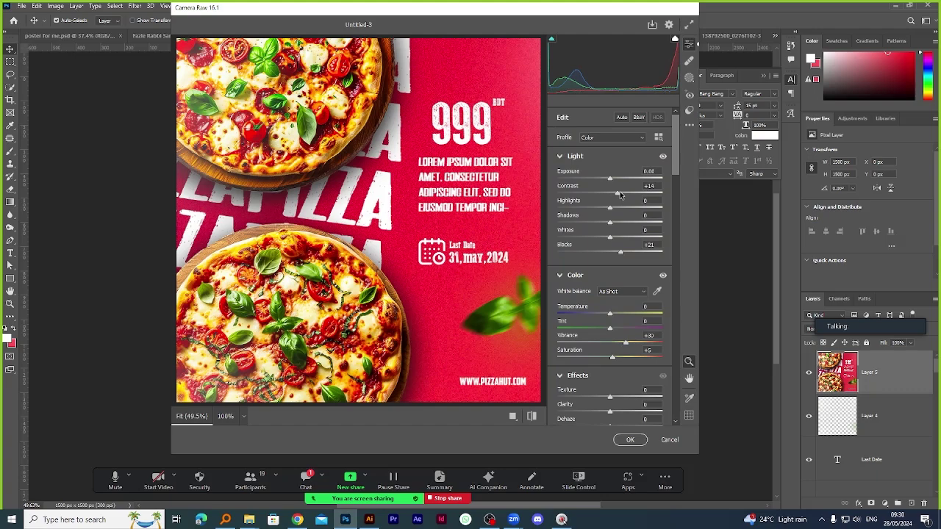
left_click(629, 439)
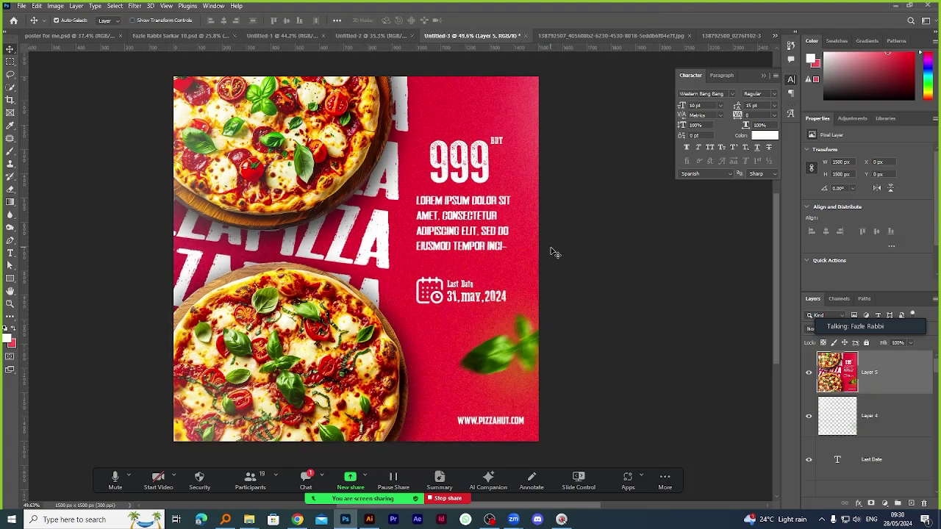
left_click(807, 374)
Rename the merged layer SMD 01, return to the Move tool and deselect the layer.
left_click(10, 253)
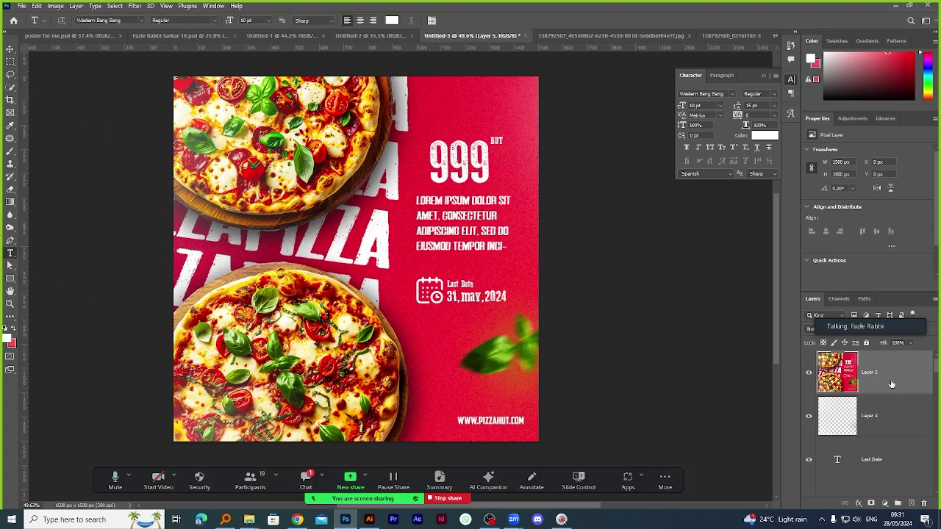
double_click(869, 373)
type("S")
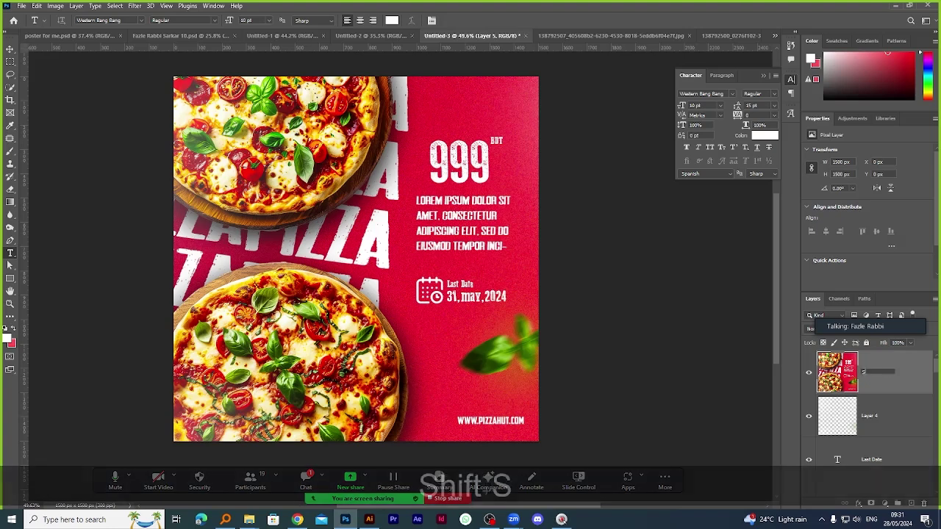
type("MD 01")
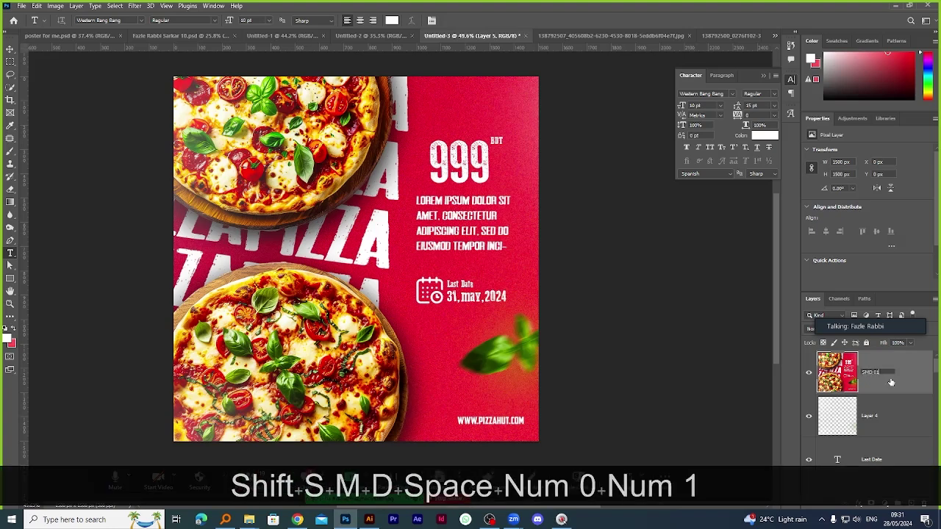
key("Return")
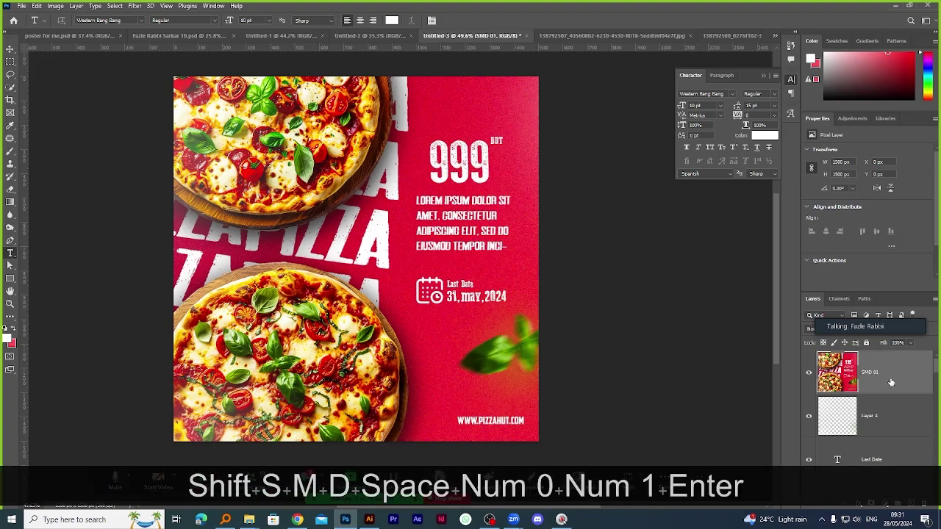
left_click(11, 49)
left_click(56, 88)
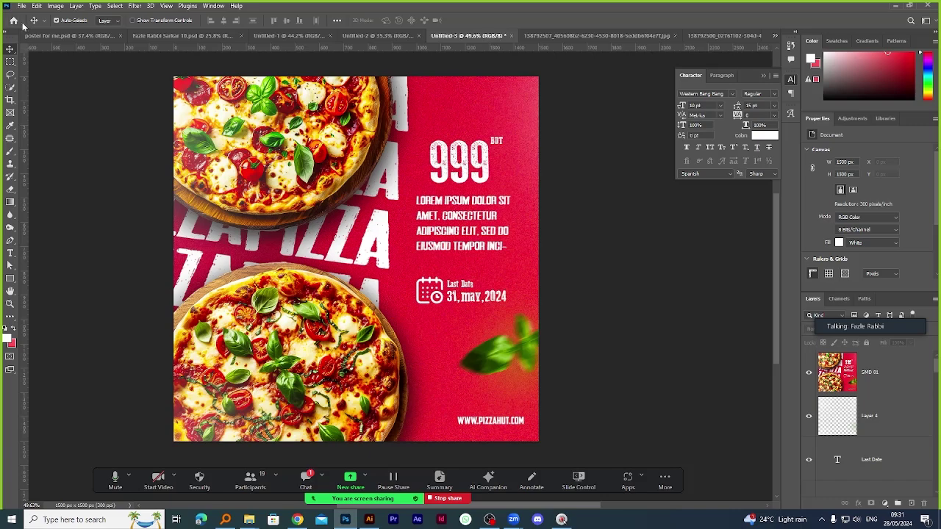
Start saving the poster as a new Photoshop file and look for a destination drive.
left_click(22, 6)
left_click(44, 119)
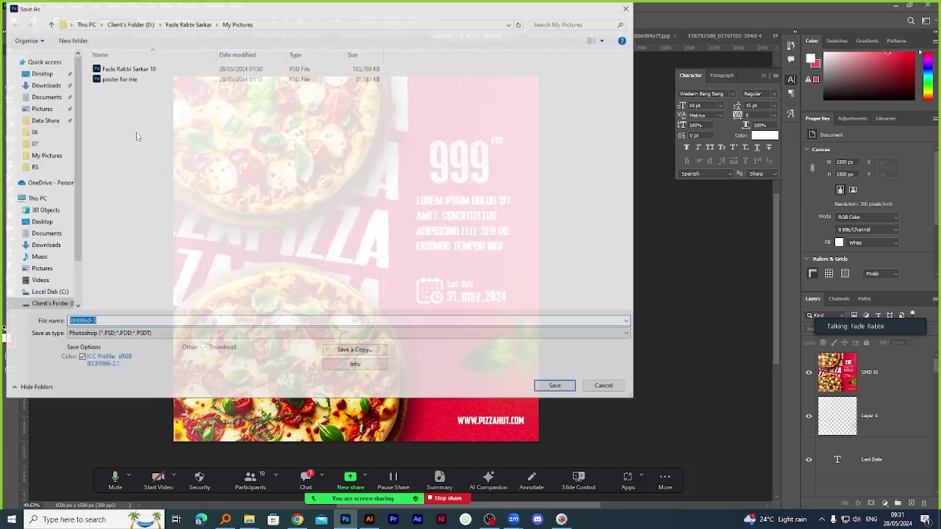
scroll(53, 276, "down", 2)
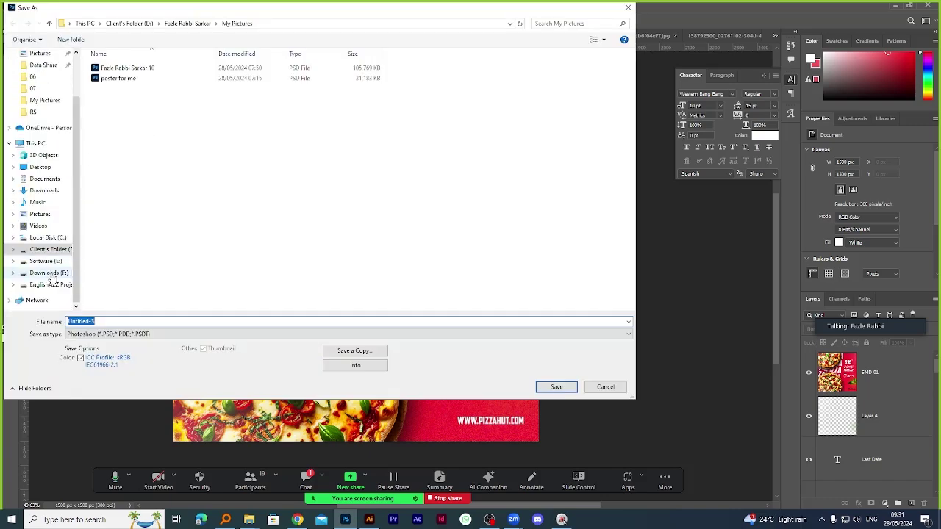
Save the pizza design as a PSD named SMD 01 in folder 06 of Social media design A2Z Course.
left_click(47, 250)
double_click(161, 280)
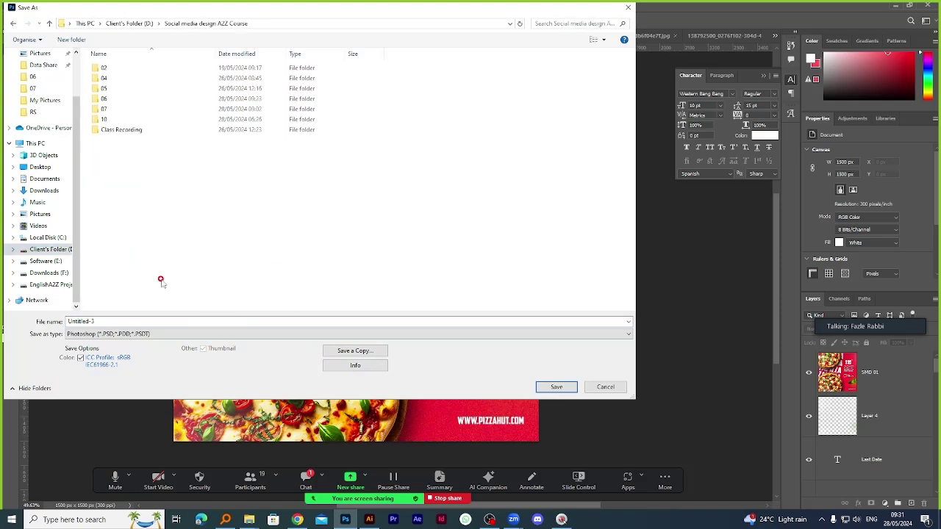
double_click(126, 99)
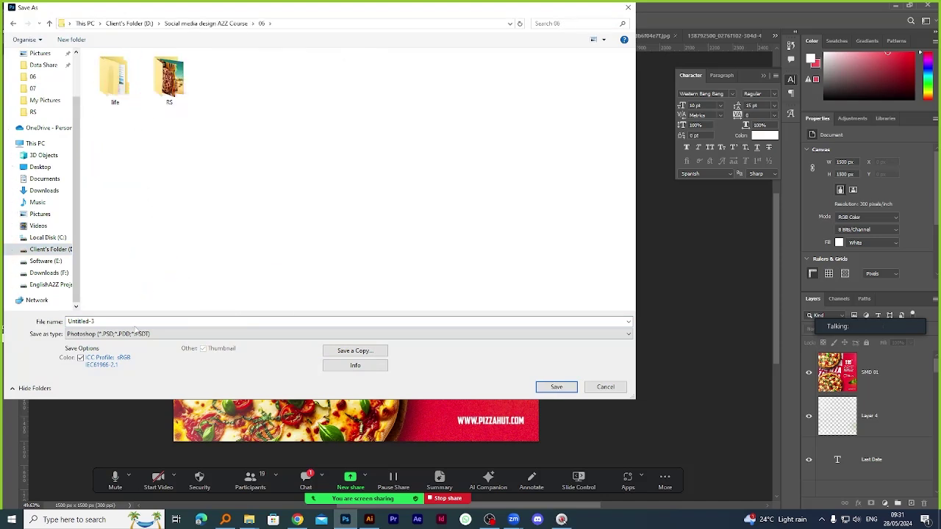
double_click(111, 321)
type("S")
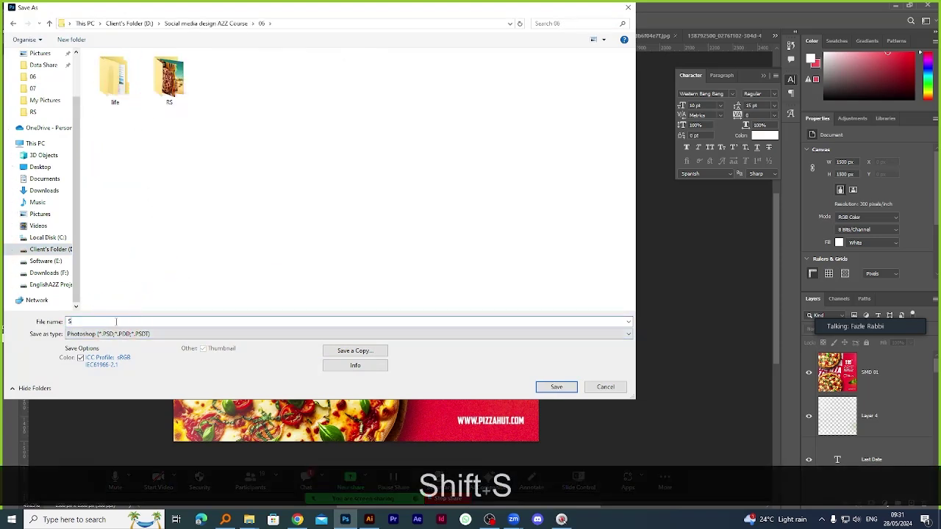
type("MD 01")
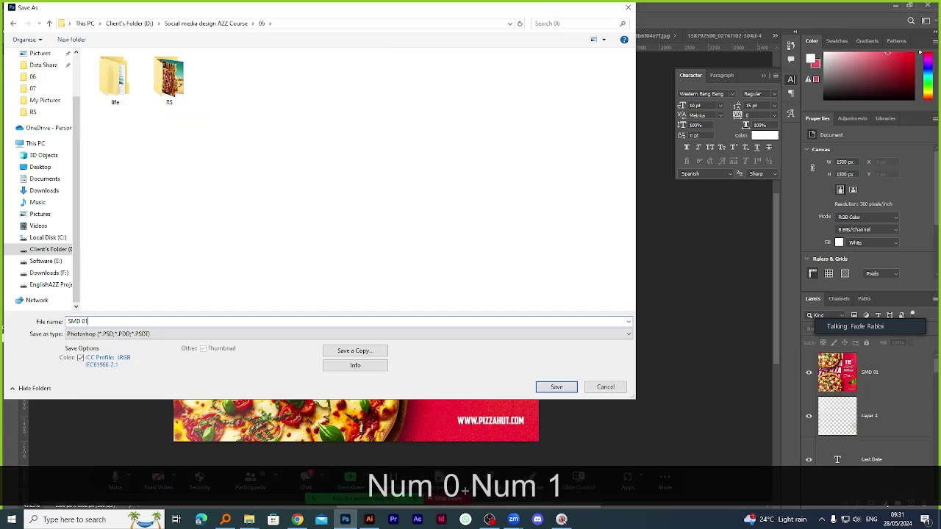
key("Return")
left_click(579, 147)
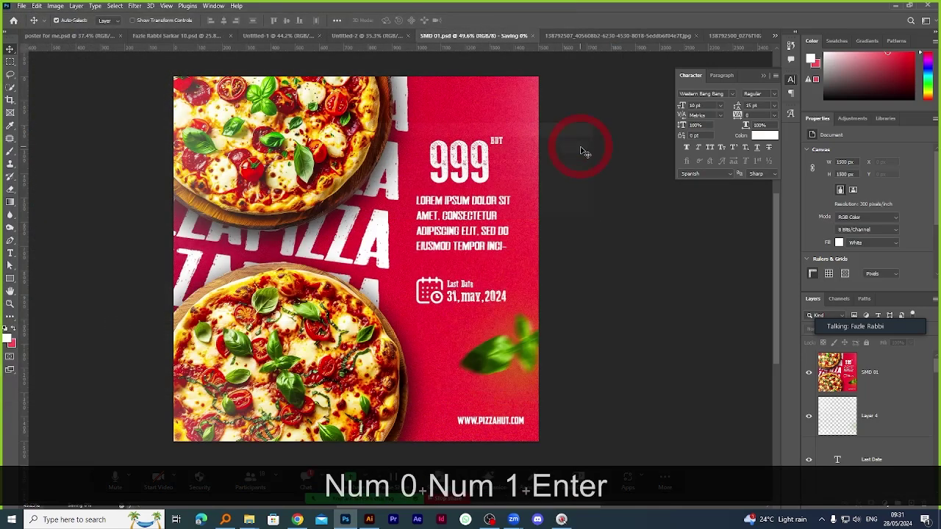
Close the two open pizza cutout JPG documents without saving their changes.
left_click(568, 34)
left_click(661, 35)
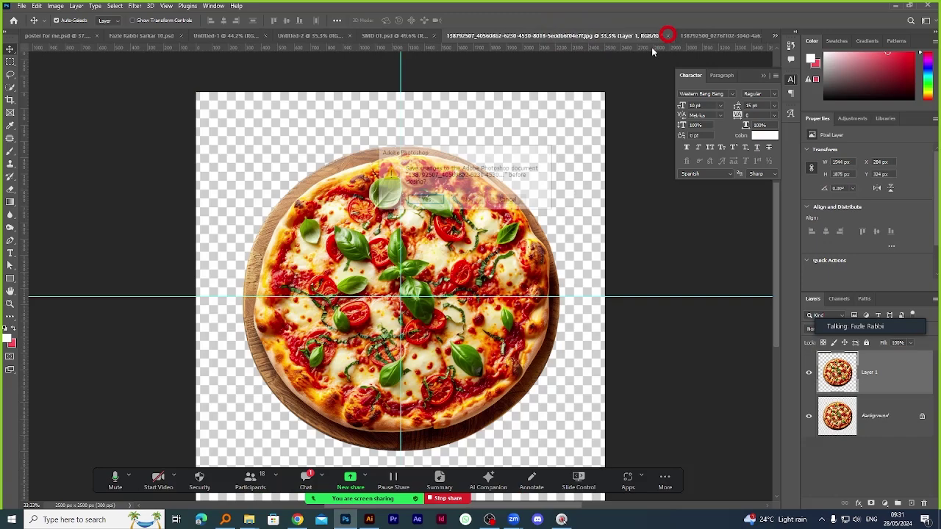
left_click(465, 203)
left_click(728, 36)
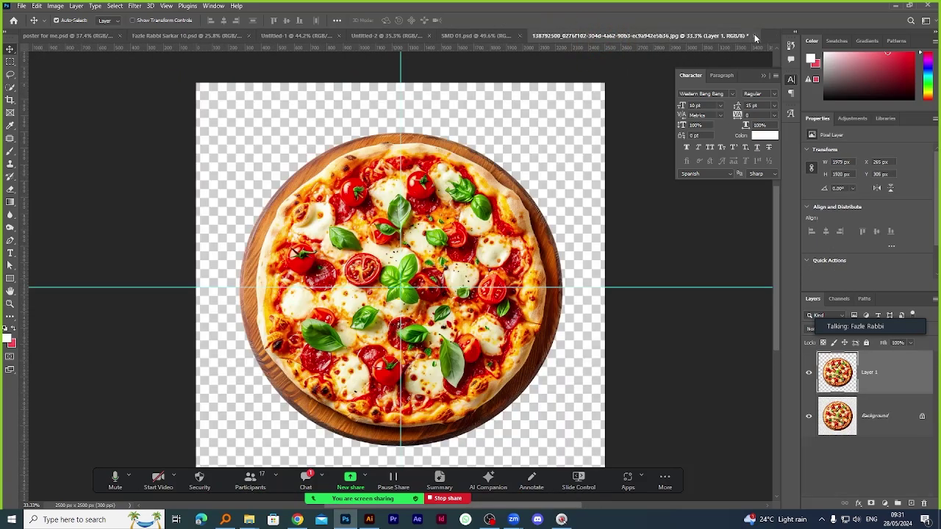
left_click(754, 35)
left_click(467, 200)
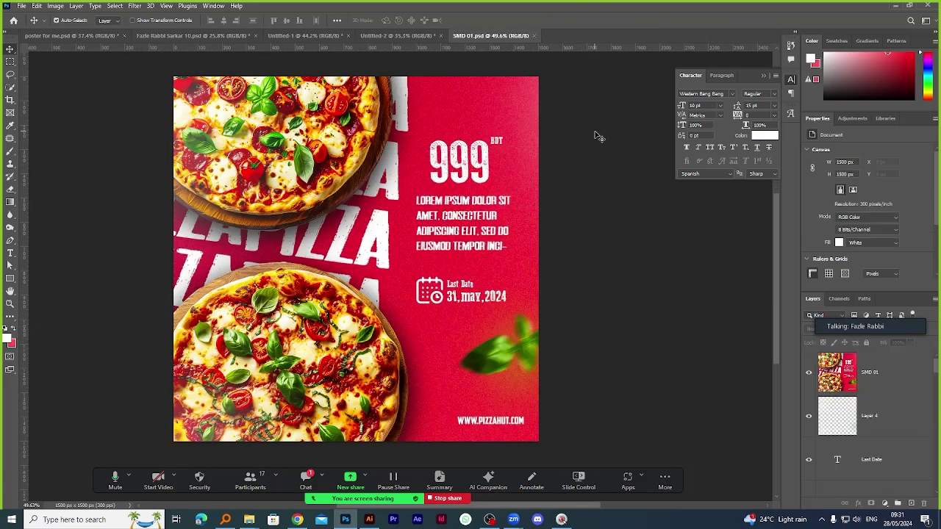
Create a new document from the recent 1500 x 1500 px, 300 ppi preset.
left_click(13, 20)
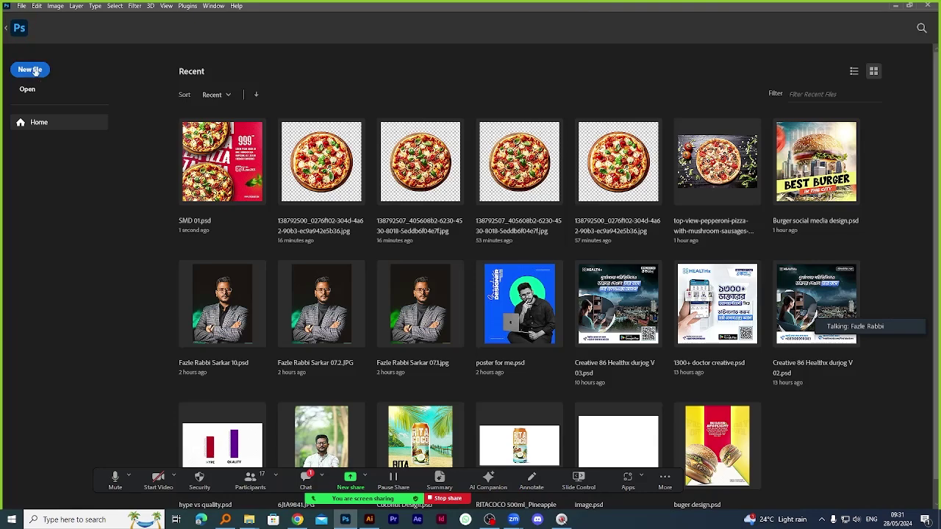
left_click(30, 69)
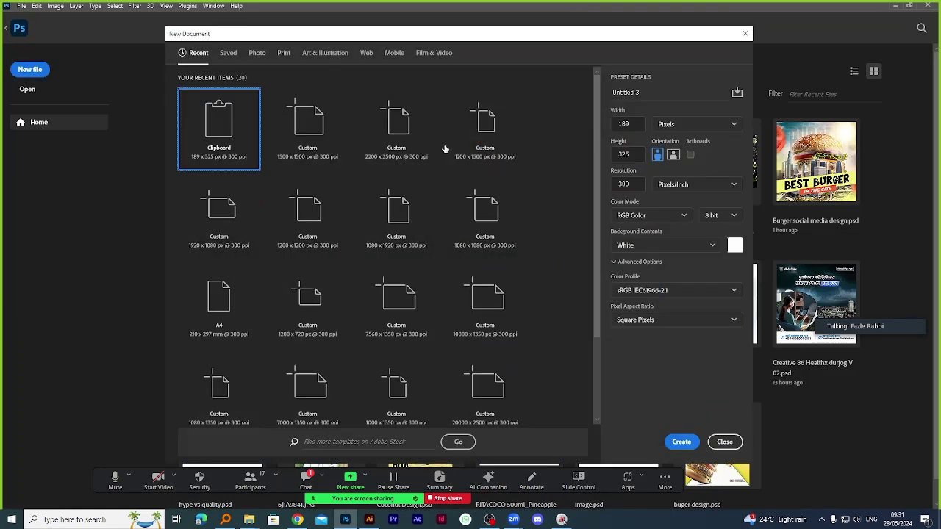
left_click(311, 137)
left_click(682, 442)
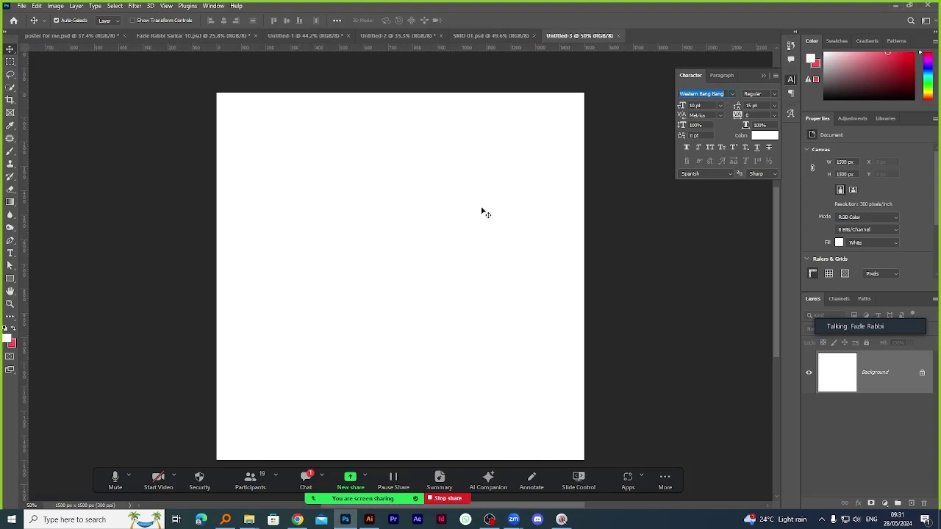
Place the majestic-mountain-peak-green-meadow image from File Explorer's folder 06 into the new document.
left_click(249, 520)
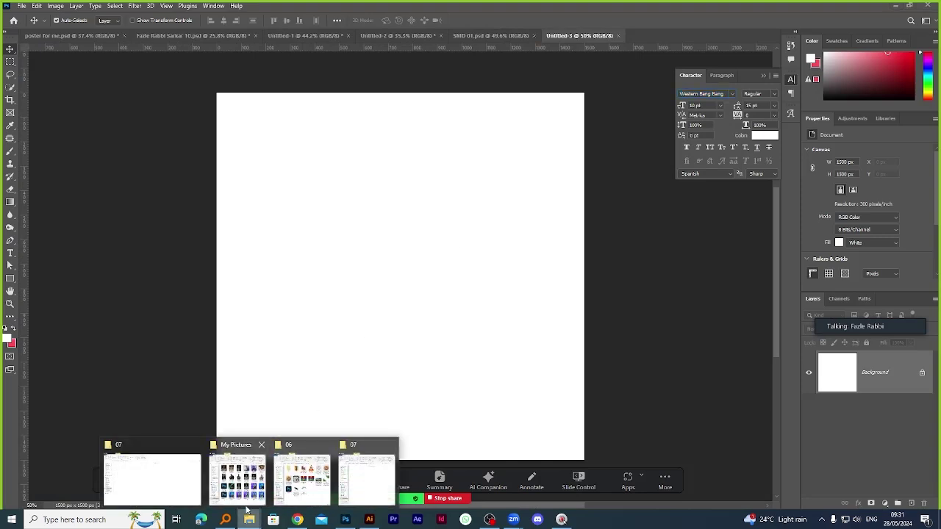
left_click(312, 491)
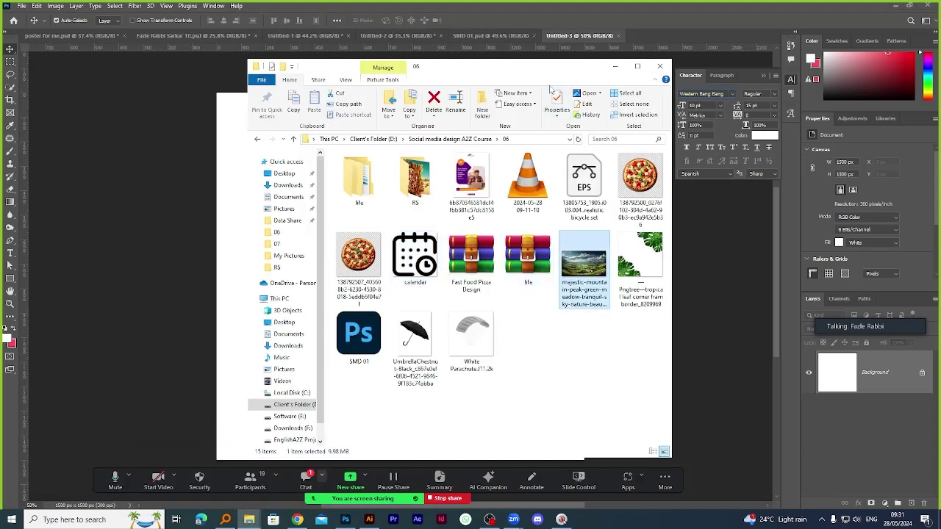
left_click(638, 86)
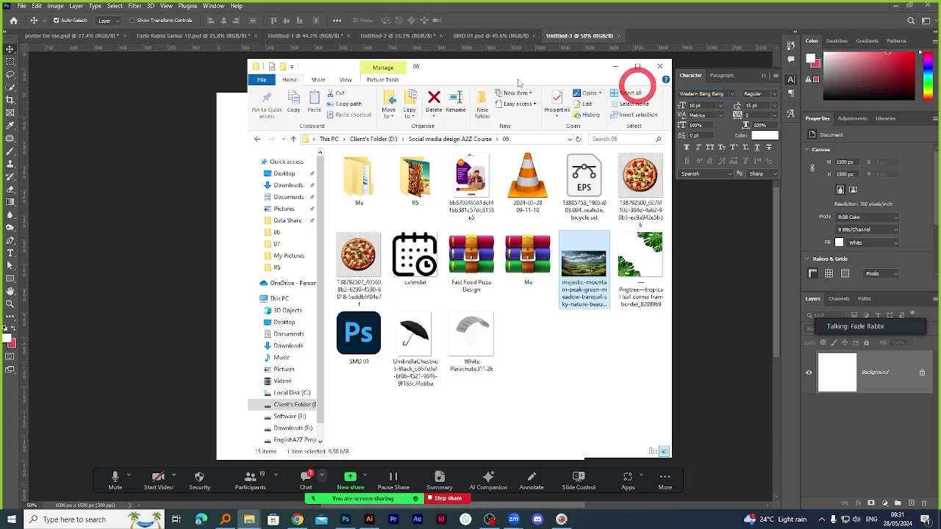
left_click_drag(471, 68, 776, 90)
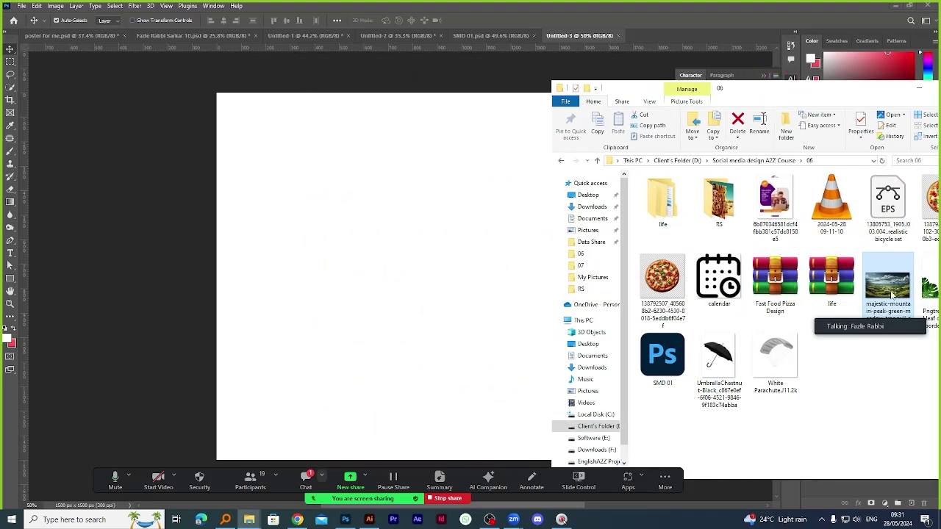
left_click_drag(892, 294, 372, 292)
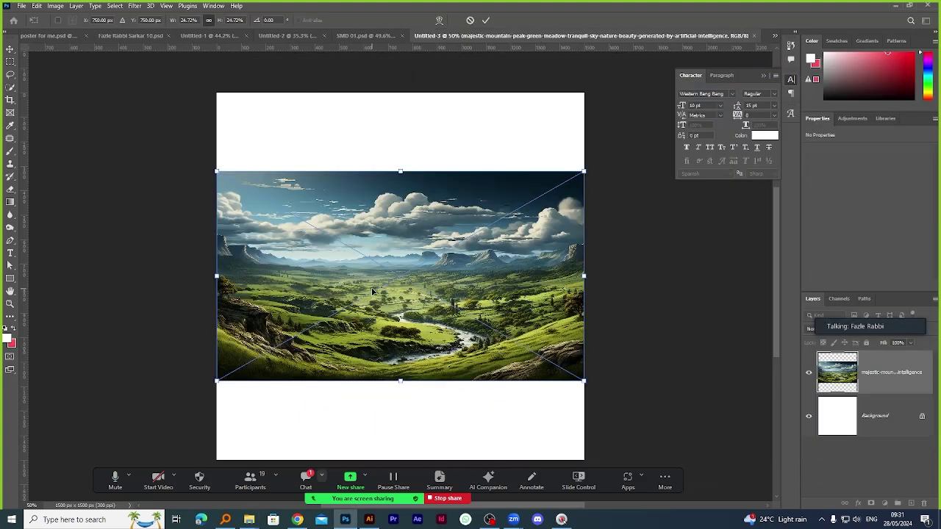
left_click(486, 21)
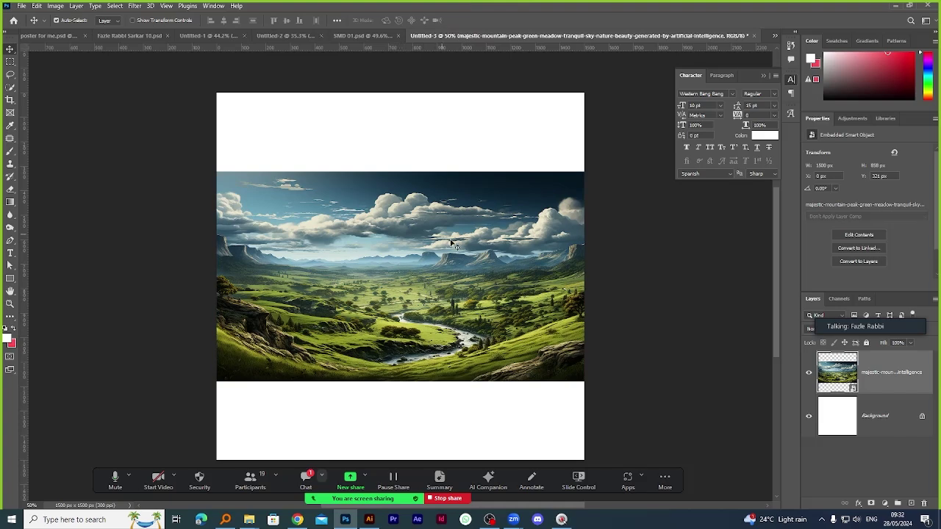
Move the green meadow landscape straight down to the canvas's bottom edge, at Y about 663 px.
left_click_drag(439, 283, 442, 323)
scroll(416, 353, "down", 1)
scroll(408, 349, "up", 1)
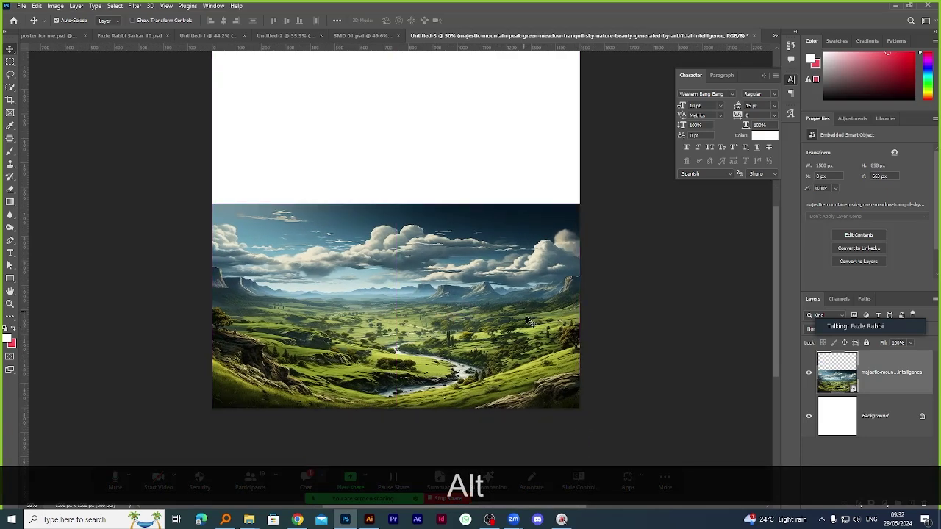
scroll(508, 304, "up", 1)
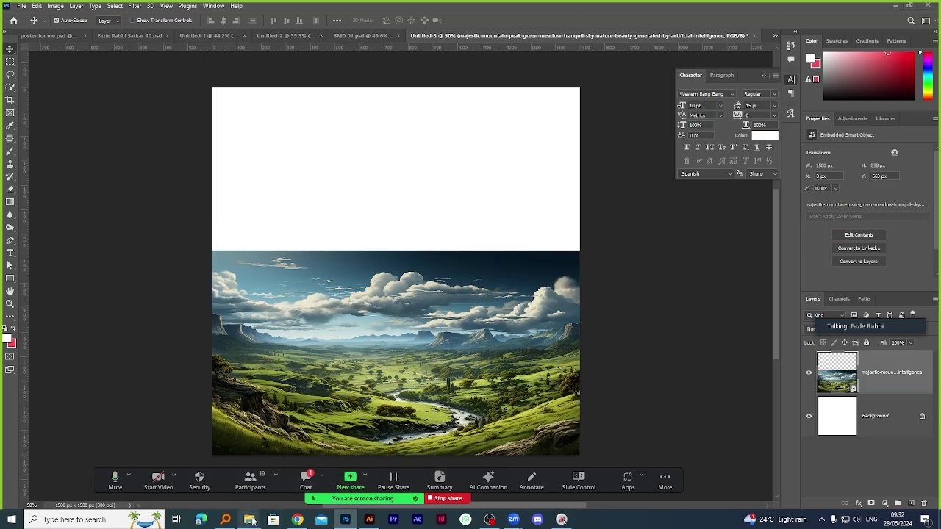
mouse_move(249, 519)
left_click(269, 474)
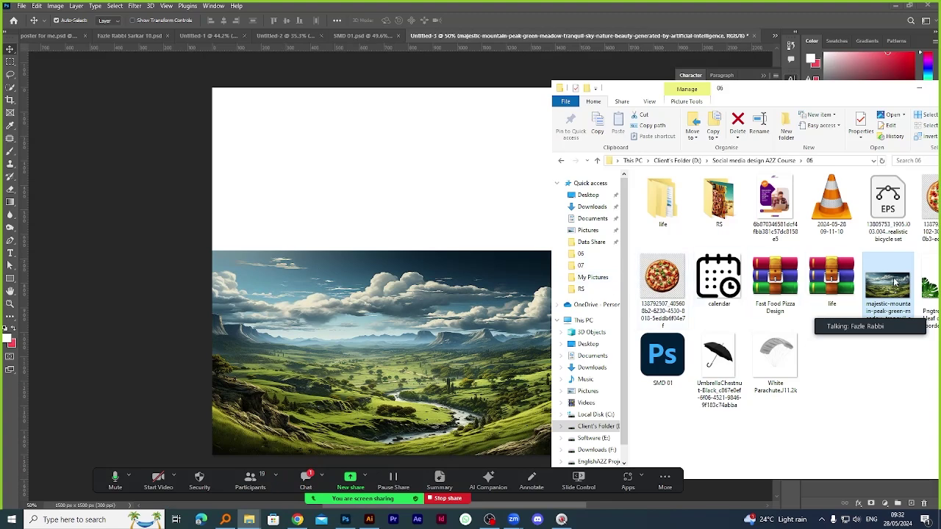
left_click_drag(820, 93, 725, 91)
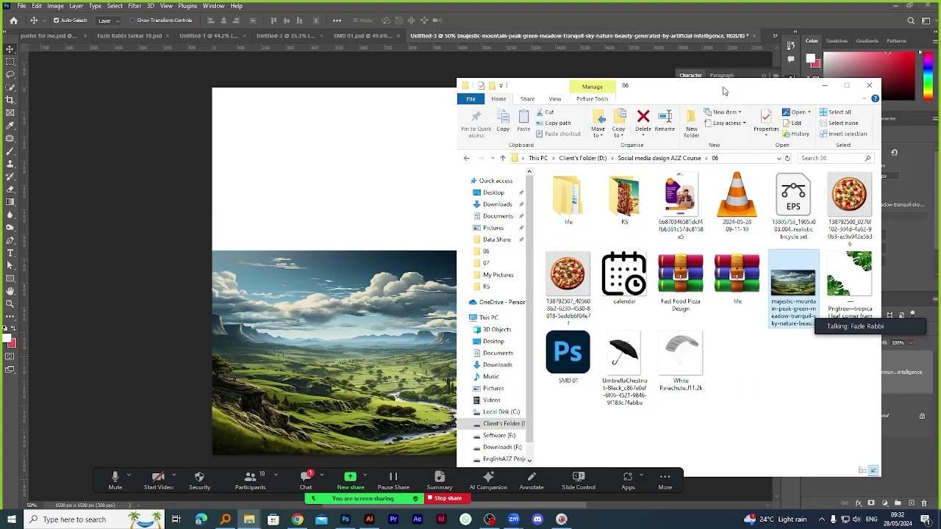
double_click(580, 198)
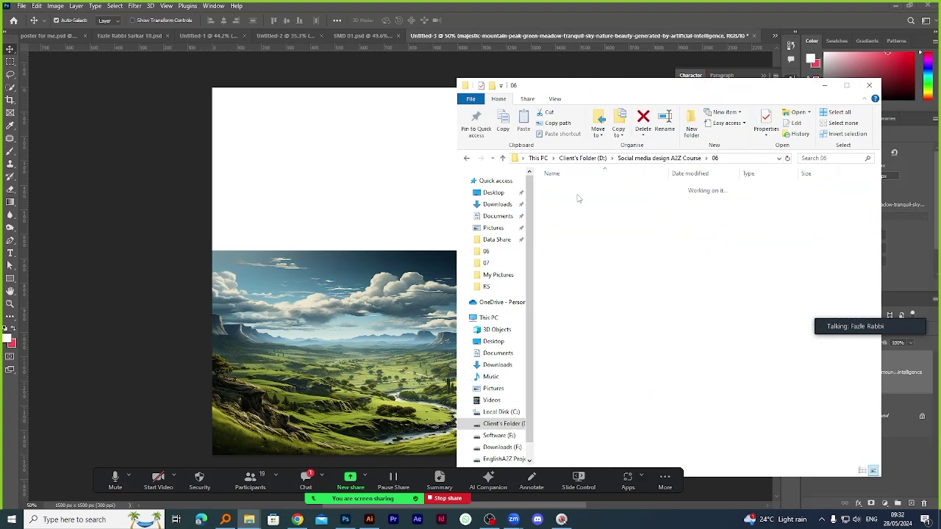
left_click(504, 159)
left_click(824, 85)
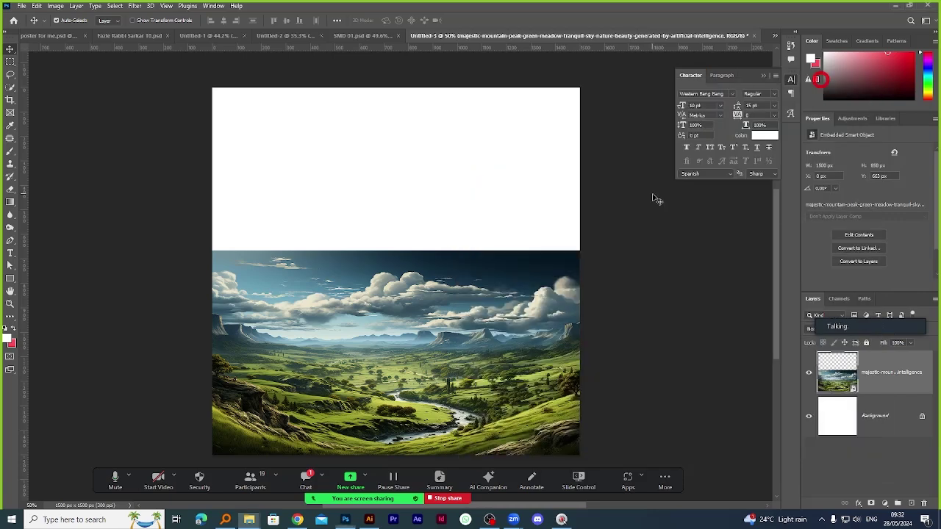
Switch to Everything, search for "sky", and select the man_made-road-cloud-flower landscape image.
left_click(226, 519)
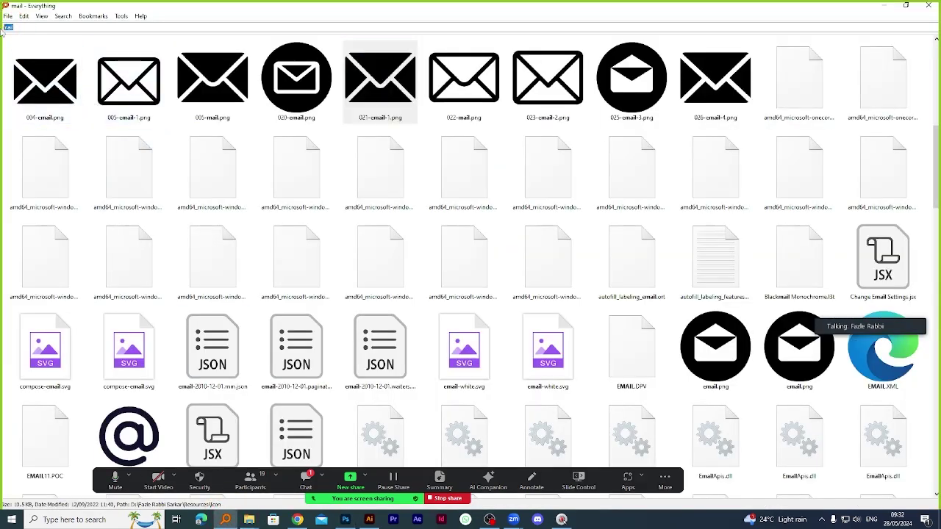
type("sky")
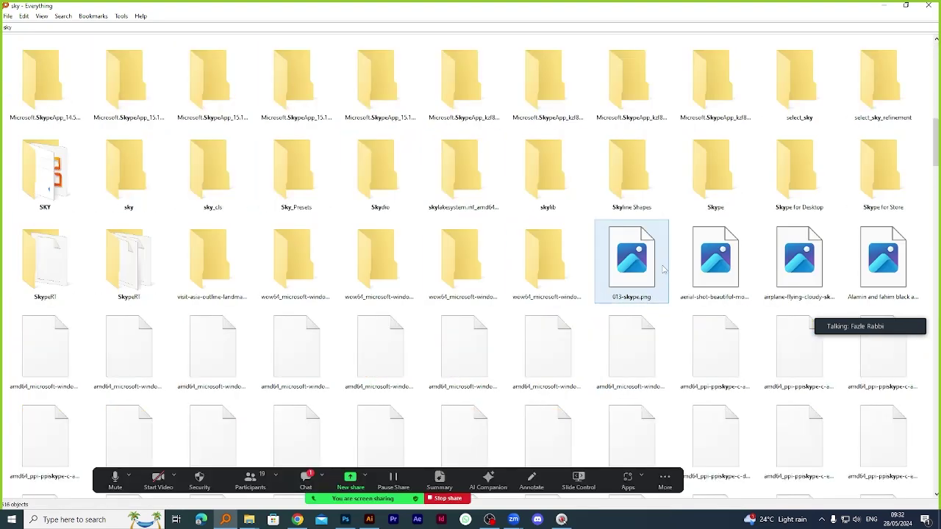
scroll(814, 282, "down", 2)
scroll(809, 283, "up", 2)
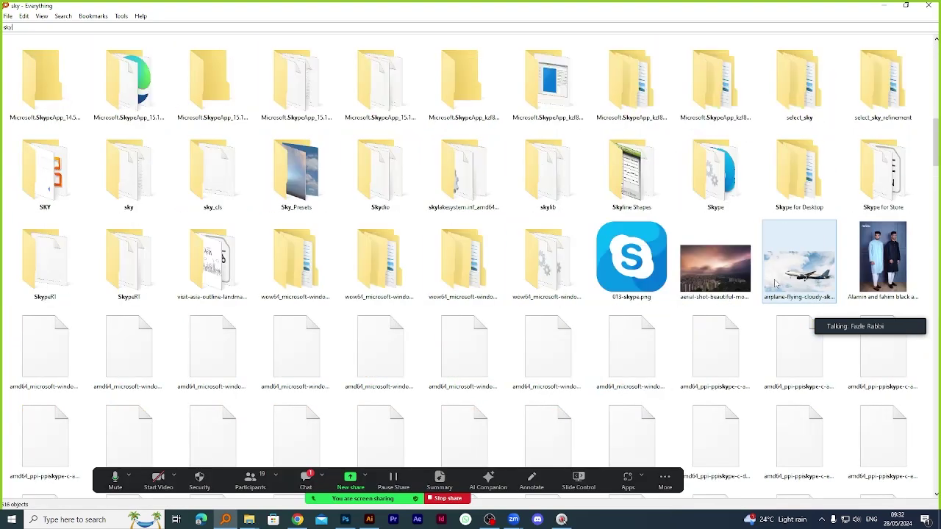
scroll(774, 283, "down", 3)
scroll(763, 283, "down", 5)
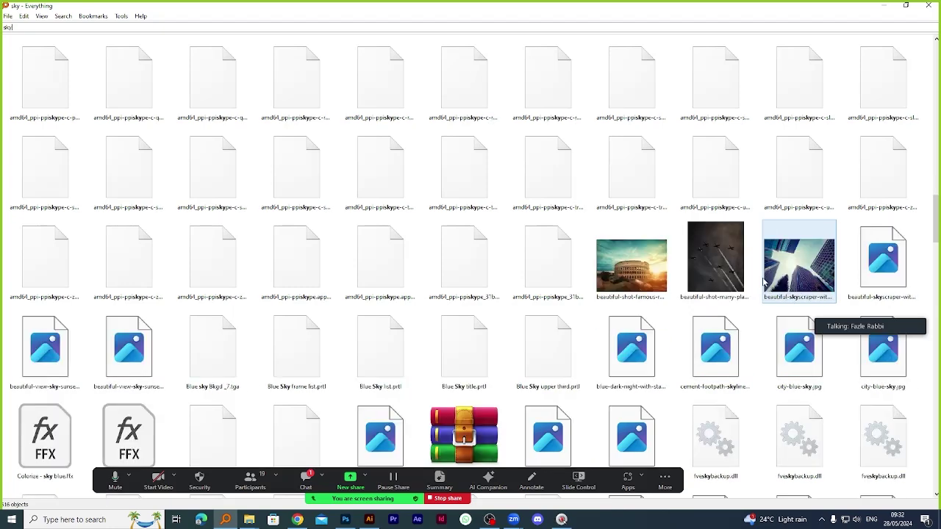
scroll(764, 282, "down", 2)
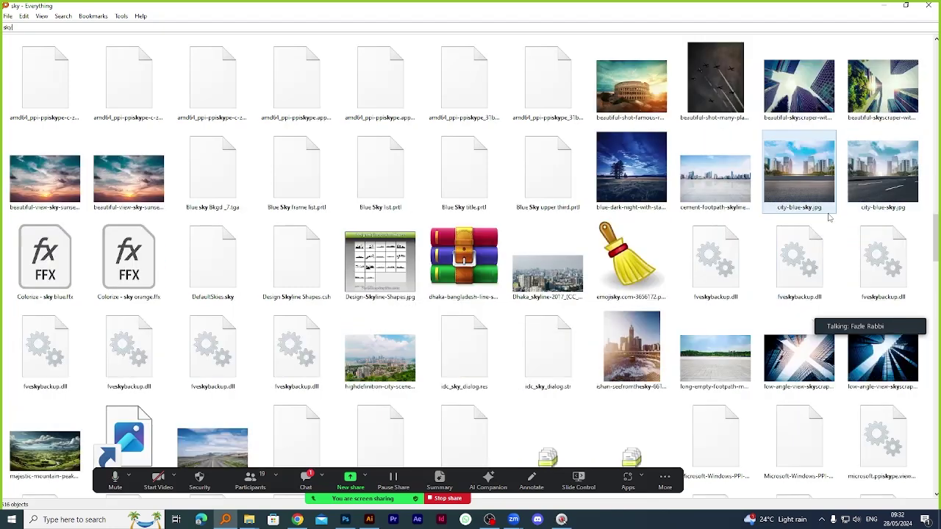
scroll(836, 213, "down", 1)
left_click(217, 357)
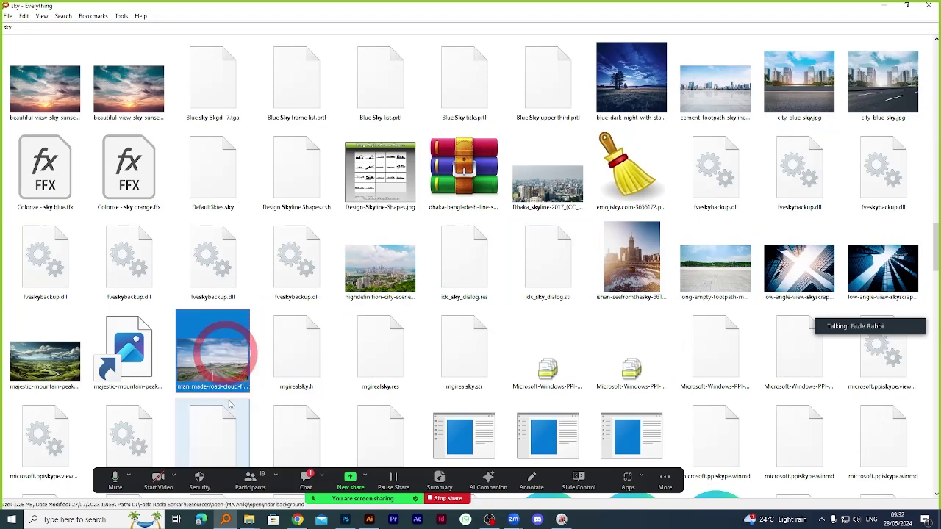
Look through the remaining sky results for alternative background images, returning to the selected road landscape.
scroll(724, 319, "down", 3)
scroll(724, 320, "down", 10)
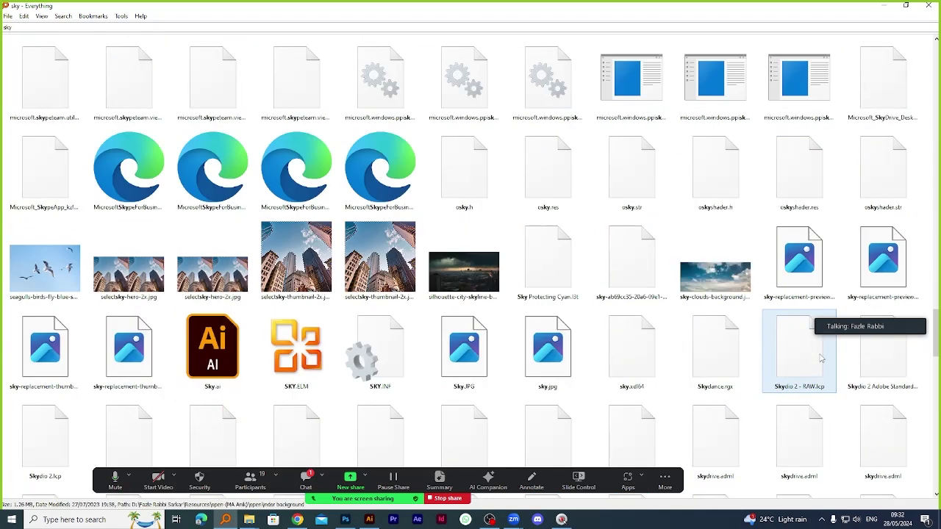
scroll(821, 358, "up", 1)
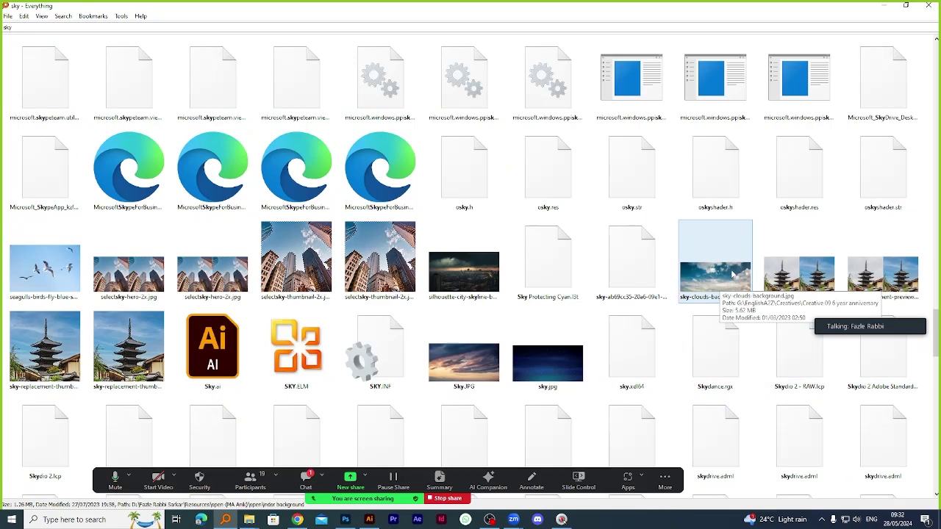
scroll(725, 316, "down", 15)
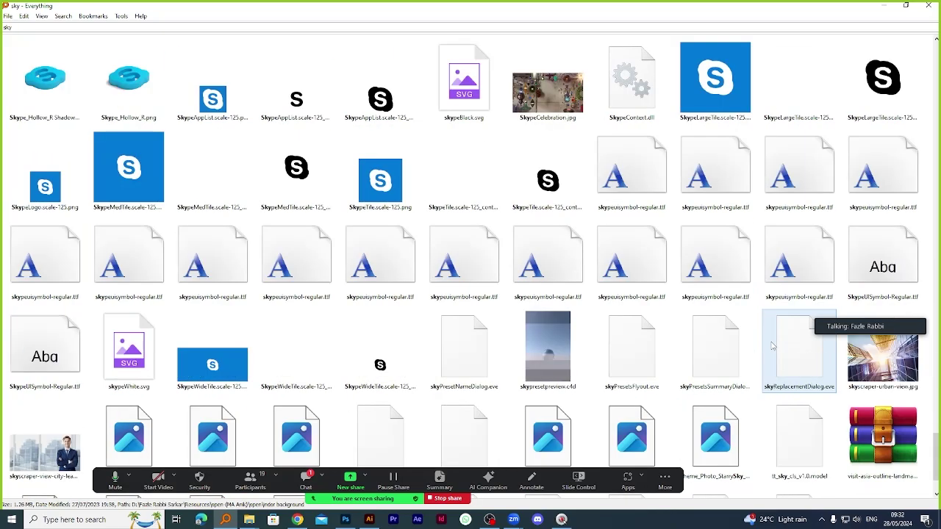
scroll(265, 278, "up", 10)
scroll(264, 278, "up", 10)
scroll(372, 273, "up", 5)
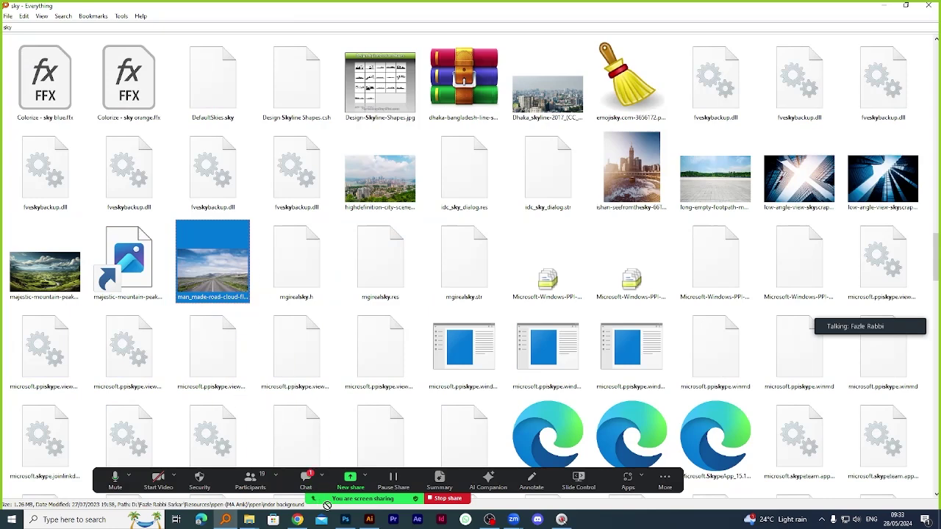
Place the selected road landscape into the Photoshop document and move it up to the canvas's top edge, at Y 0 px.
left_click_drag(327, 506, 397, 264)
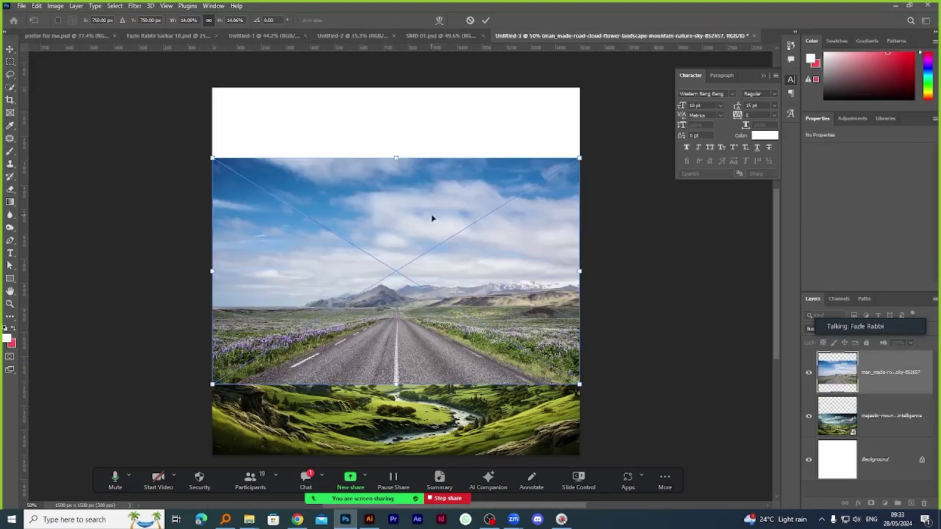
left_click(486, 20)
left_click_drag(452, 290, 456, 235)
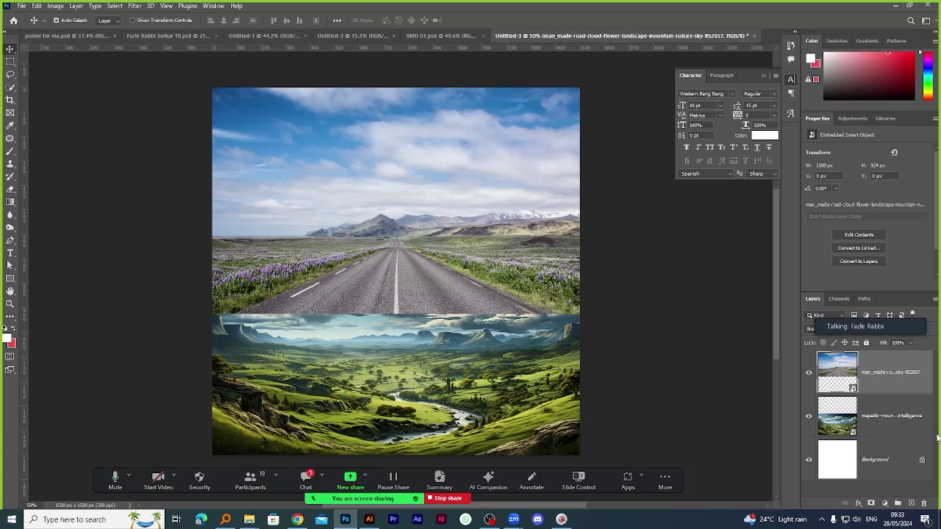
Scale the road and meadow landscapes together to about 1620 px wide, then reposition the road image at Y about -41 px.
key("ctrl+shift+t")
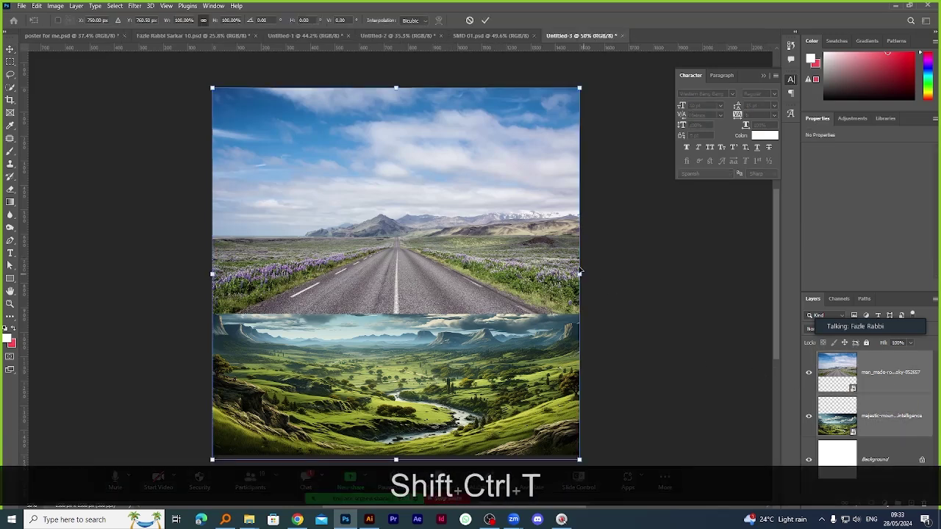
left_click_drag(580, 273, 620, 258)
mouse_move(452, 304)
left_mouse_down()
mouse_move(452, 277)
mouse_move(434, 297)
mouse_move(440, 301)
left_mouse_up()
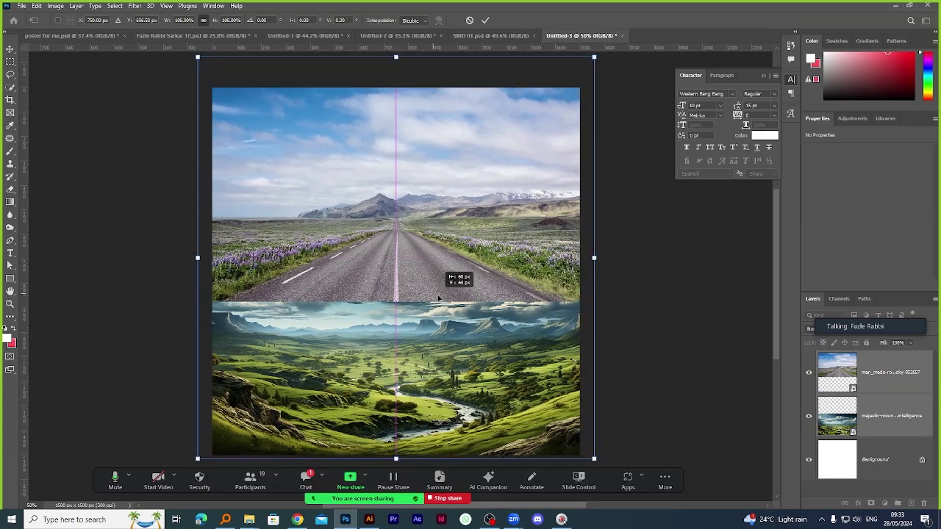
left_click(486, 19)
left_click_drag(403, 249, 424, 235)
left_click(630, 254)
Bring the meadow landscape in front of the road image and enlarge it to about 1788 x 1022 px.
left_click(421, 361)
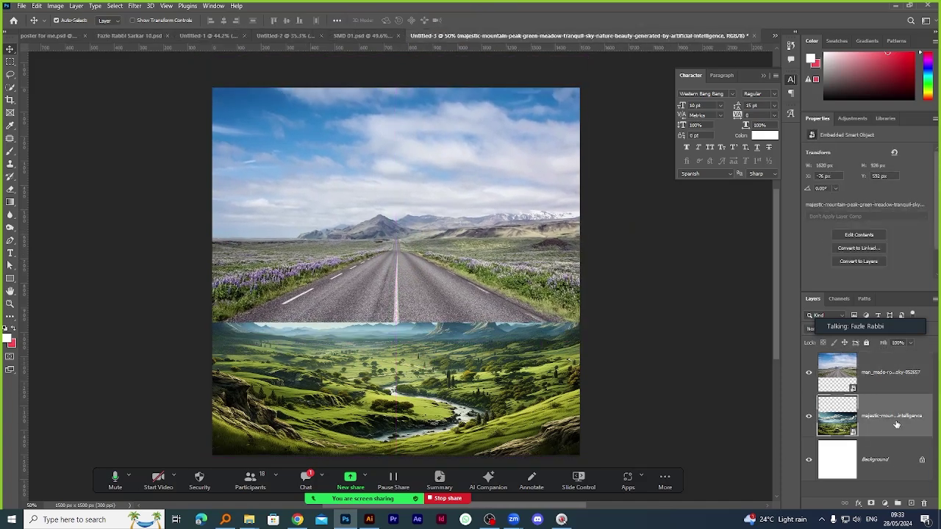
key("ctrl+bracketright")
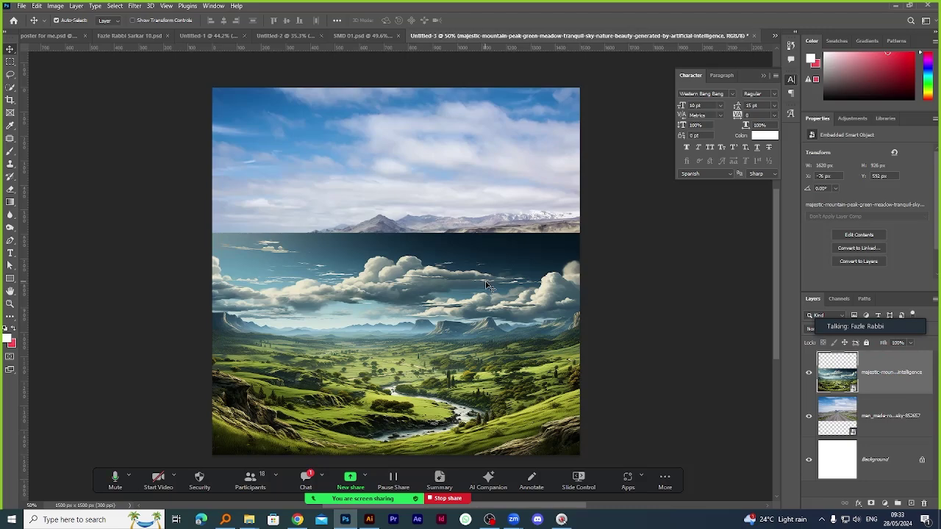
key("ctrl+t")
left_click_drag(391, 232, 395, 211)
left_click(485, 19)
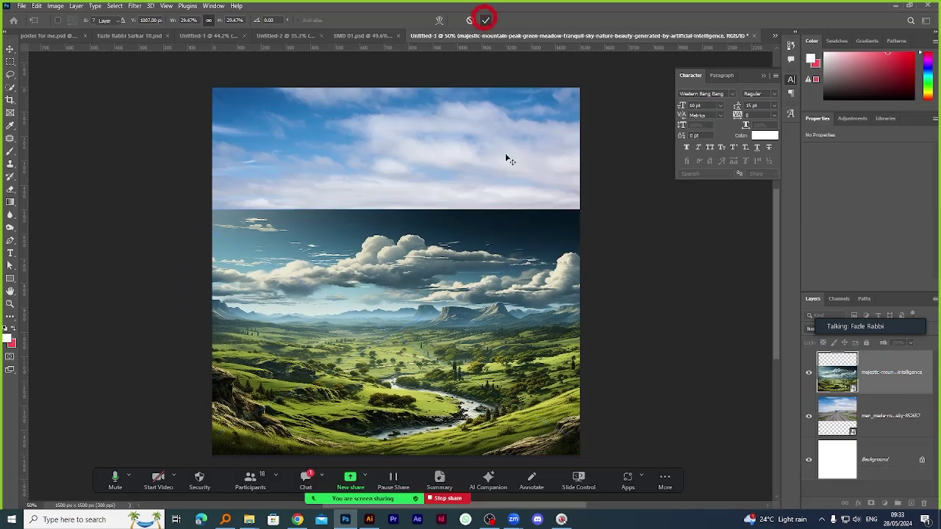
Set the foreground colour to black and the background colour to white (ffffff).
scroll(593, 343, "down", 1, "alt")
scroll(477, 350, "up", 1, "alt")
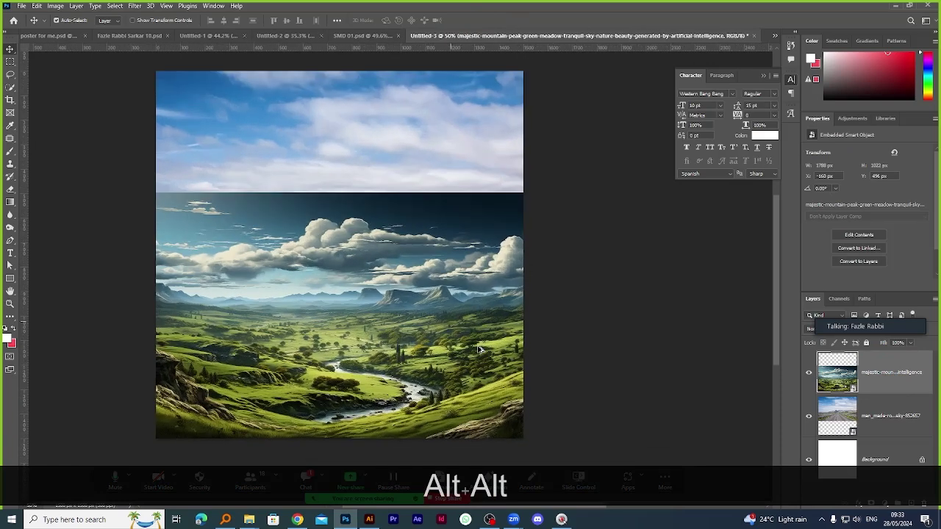
scroll(441, 280, "down", 1, "alt")
scroll(295, 252, "up", 2, "alt")
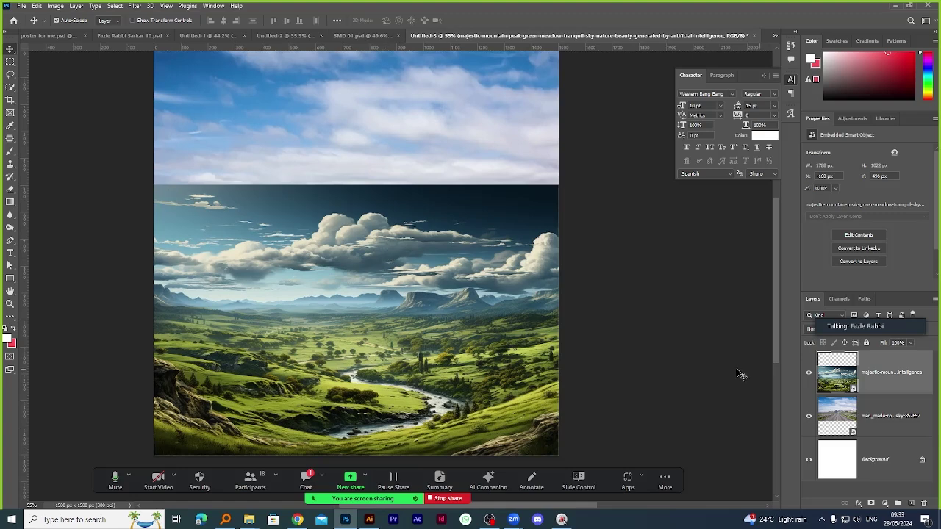
left_click(7, 339)
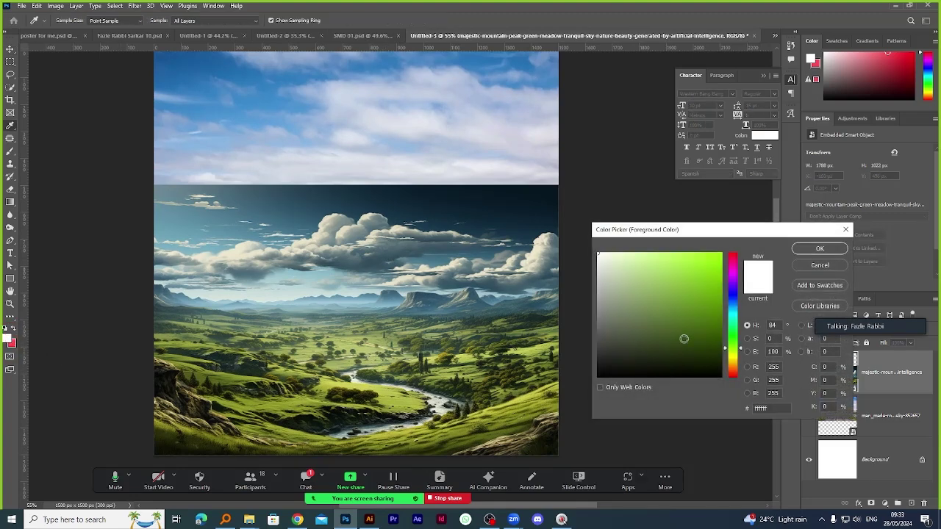
left_click_drag(682, 336, 514, 432)
left_click(820, 248)
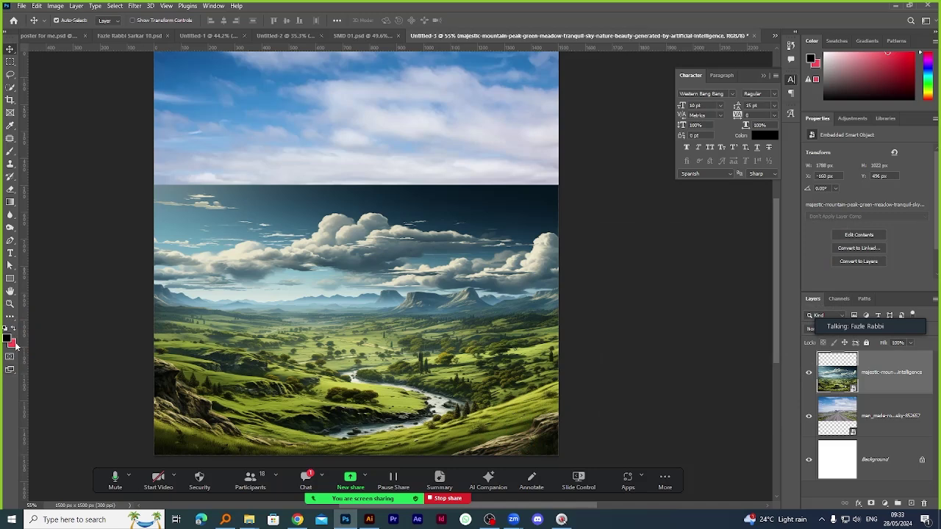
left_click(11, 344)
left_click(548, 201)
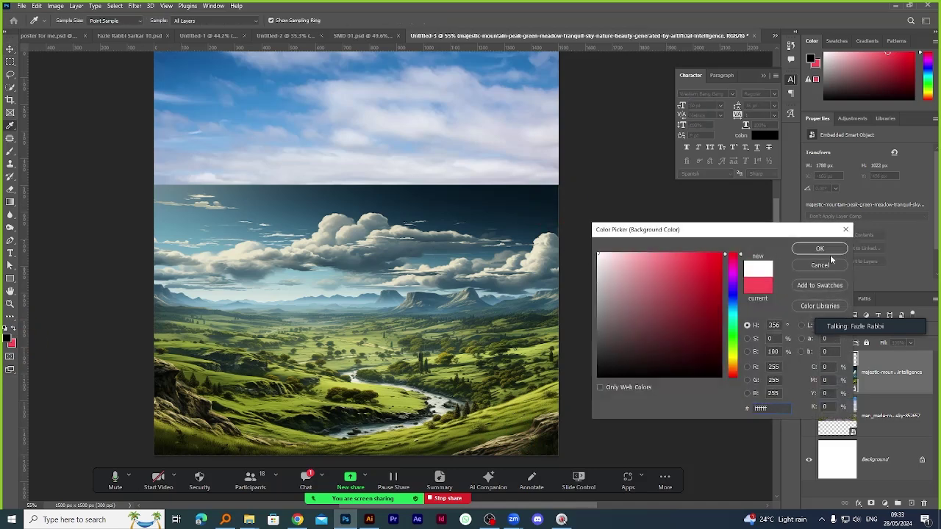
left_click(809, 247)
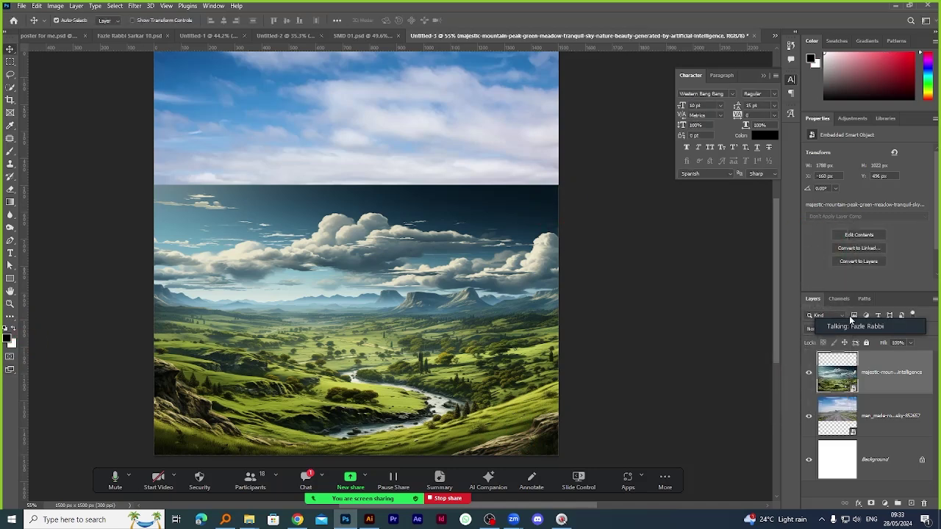
Add a black layer mask to the meadow layer and try upward white-to-transparent gradients on it to reveal the meadow.
left_click_drag(874, 324, 868, 111)
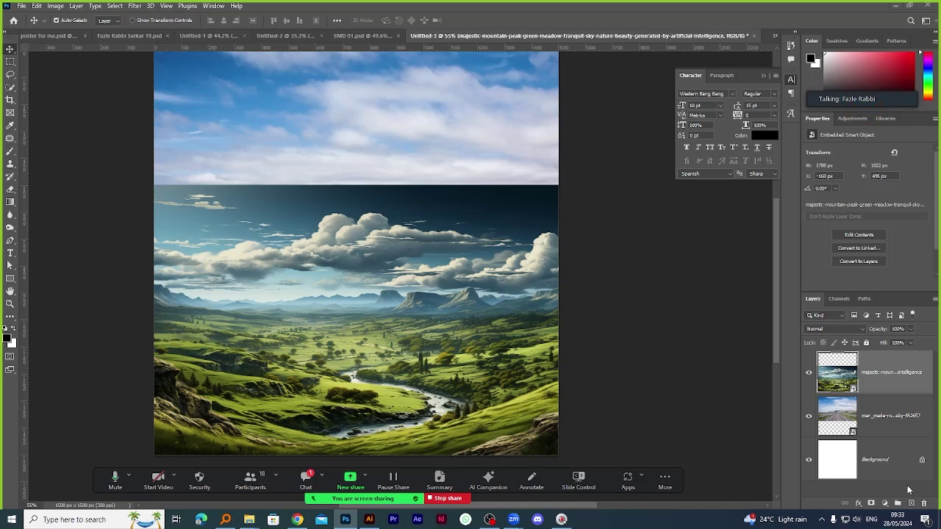
left_click(871, 504, "alt")
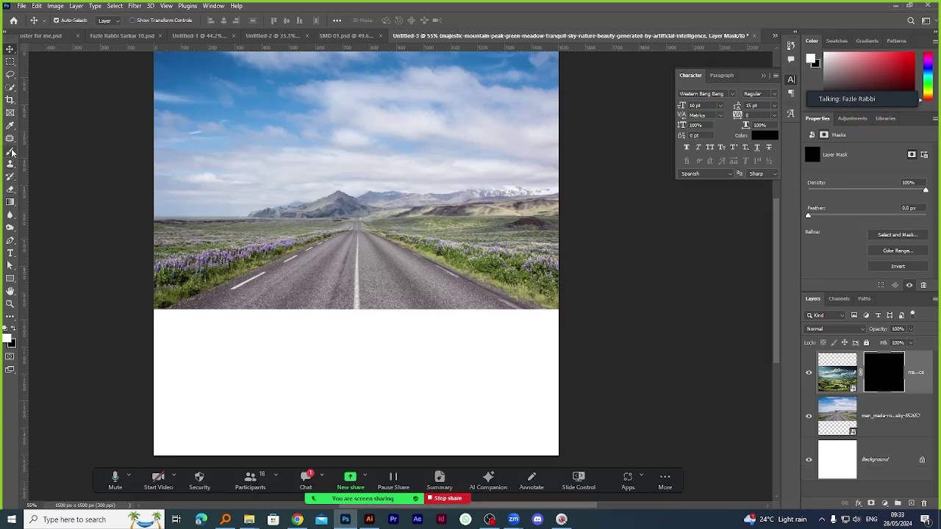
left_click(11, 200)
scroll(365, 184, "down", 1)
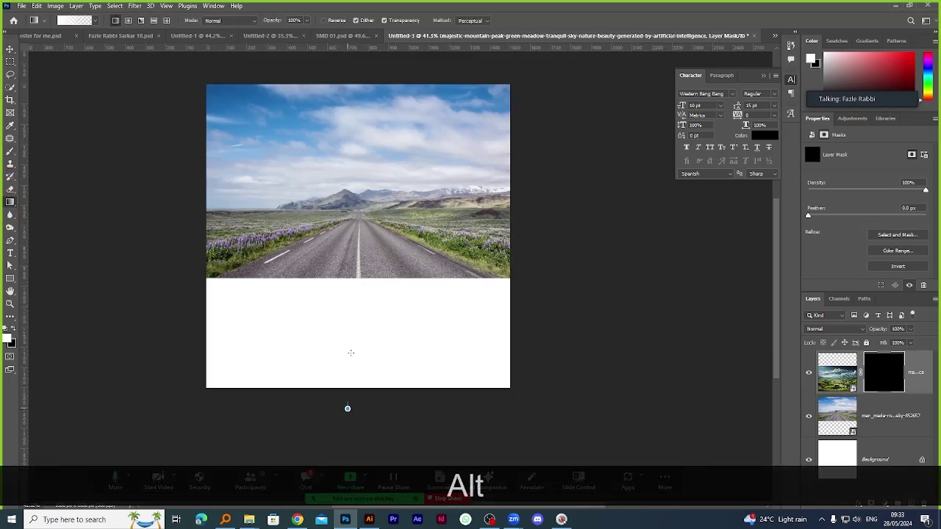
left_click_drag(348, 407, 356, 232)
left_click_drag(360, 394, 360, 231)
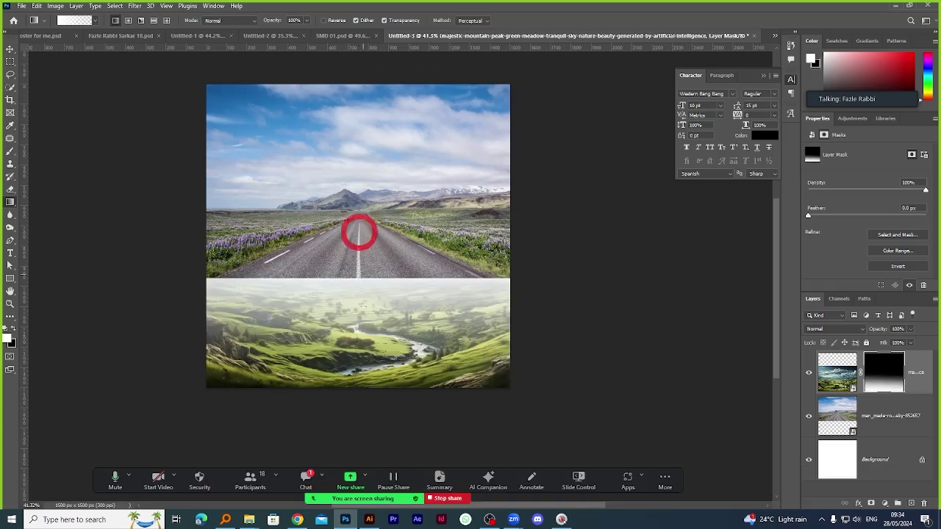
left_click_drag(359, 415, 357, 201)
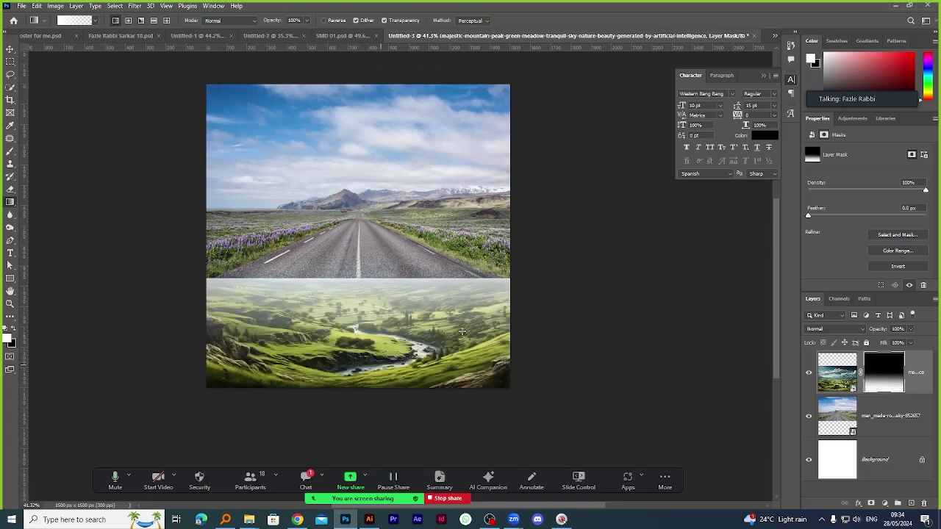
Undo the gradients and the black layer mask on the meadow layer.
key("ctrl+z")
key("ctrl+z")
key("ctrl+z")
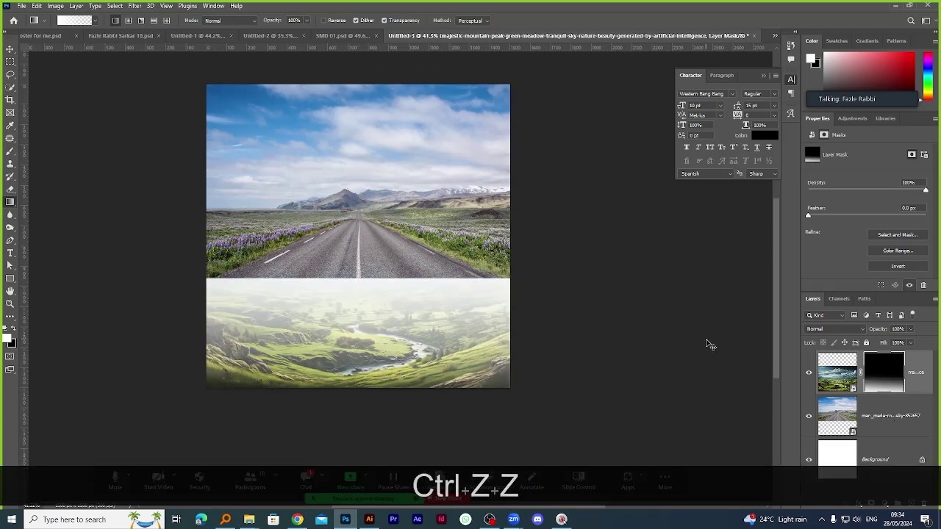
key("ctrl+z")
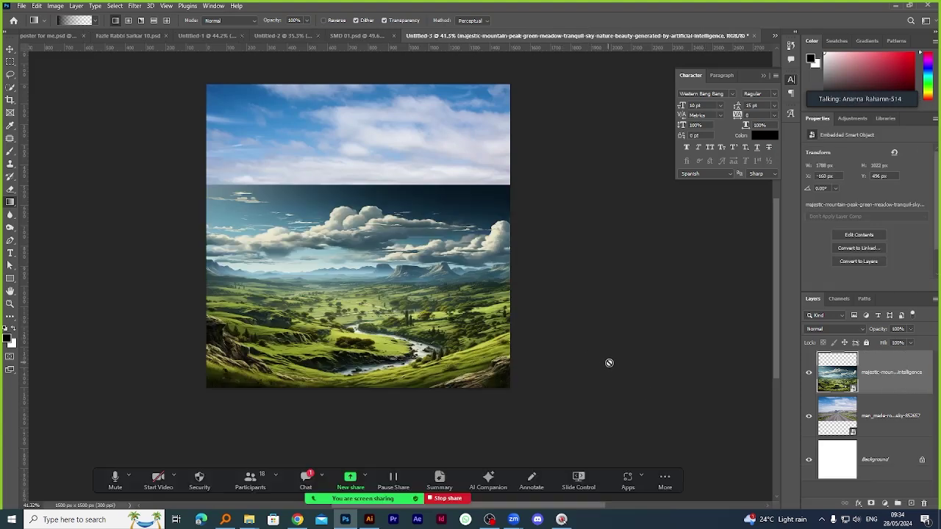
Try moving the meadow landscape straight down with the Move tool, and undo the move.
left_click(10, 48)
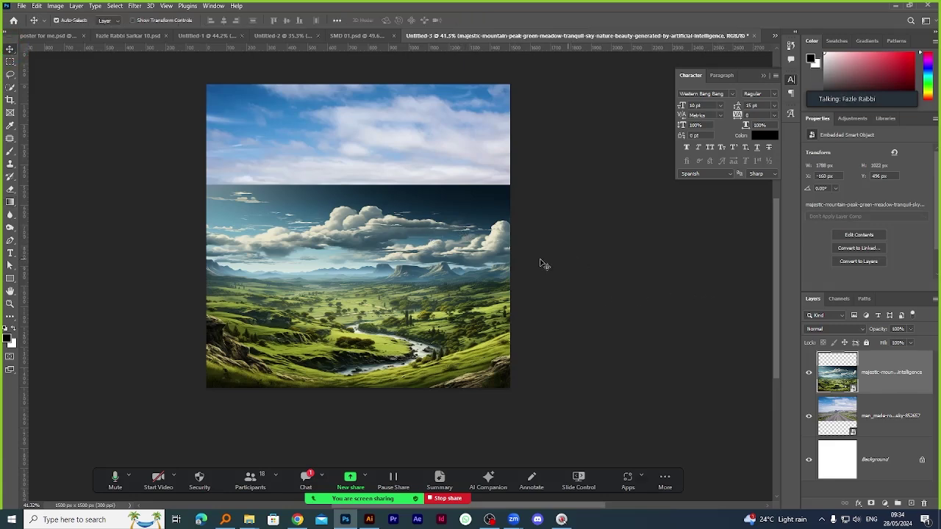
left_click_drag(402, 227, 402, 278)
key("ctrl+z")
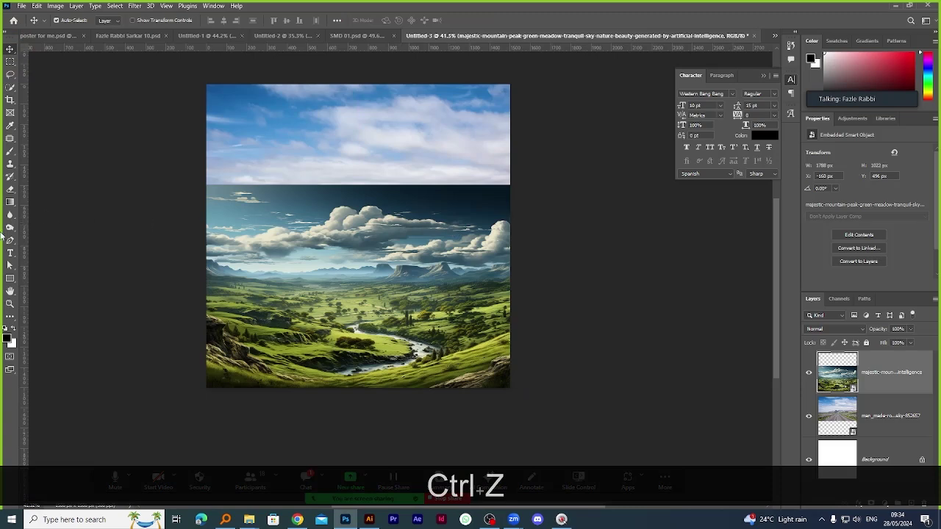
Start erasing on the meadow landscape and accept rasterizing its smart object.
left_click(10, 189)
left_click(312, 199)
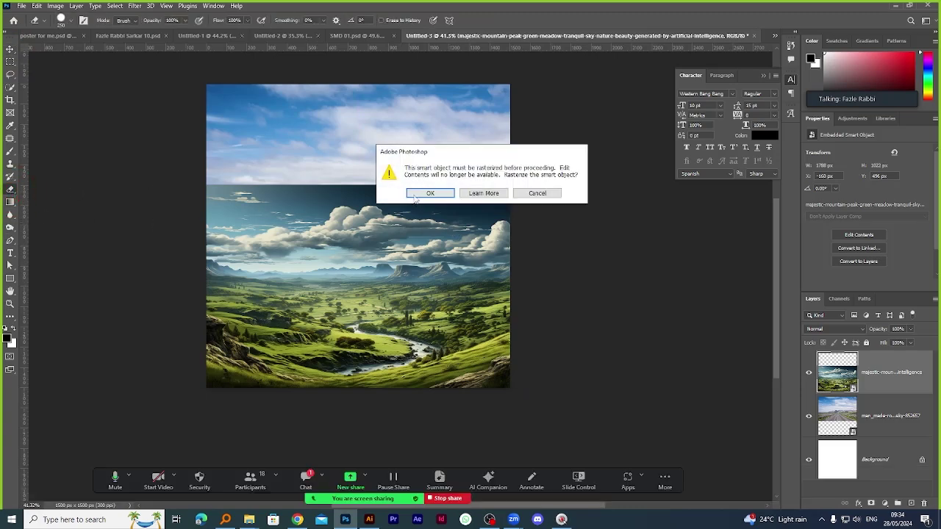
left_click(416, 194)
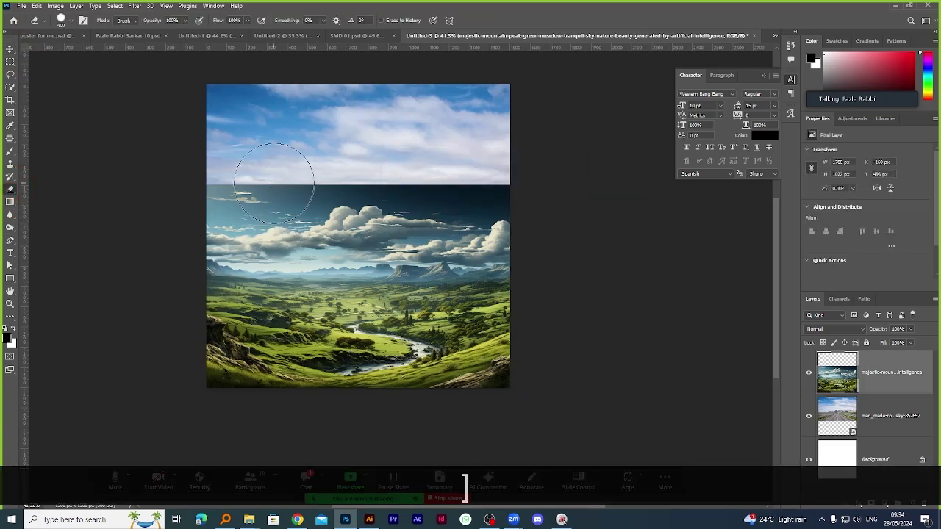
Try erasing the meadow image's dark upper sky with a Soft Round 500 px eraser.
left_click(61, 20)
left_click(71, 156)
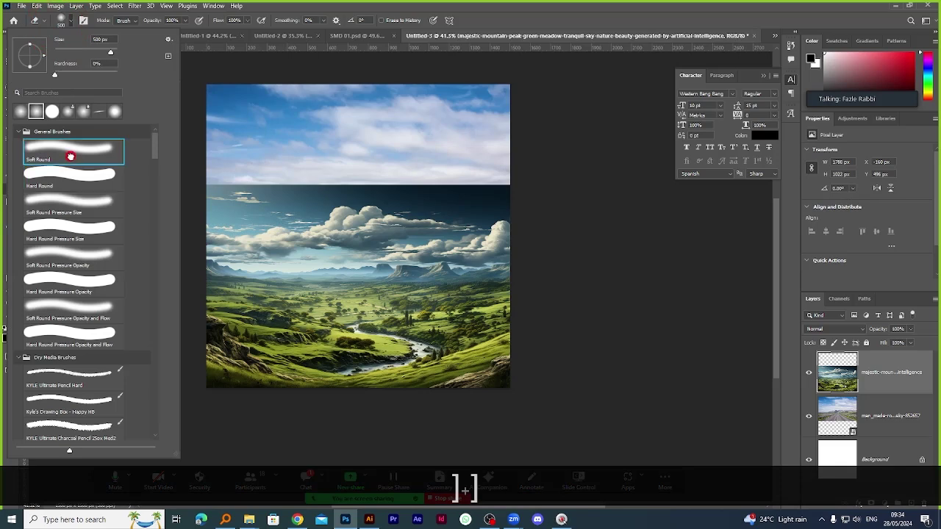
left_click(66, 20)
mouse_move(242, 200)
left_mouse_down()
mouse_move(397, 205)
mouse_move(431, 184)
mouse_move(517, 179)
mouse_move(316, 213)
mouse_move(267, 180)
left_mouse_up()
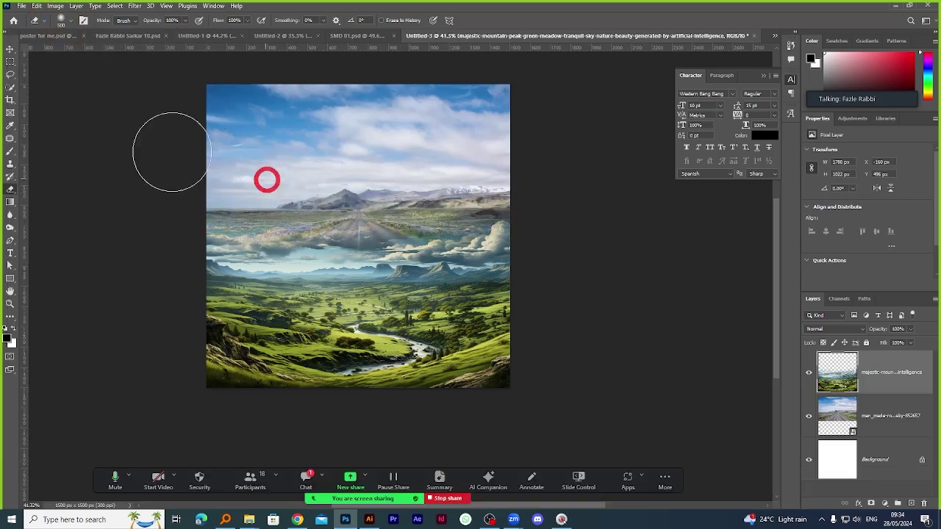
Try enlarging the road landscape to about 2630 x 1620 px, and undo both this and the erasing on the meadow layer.
left_click(10, 48)
left_click(431, 126)
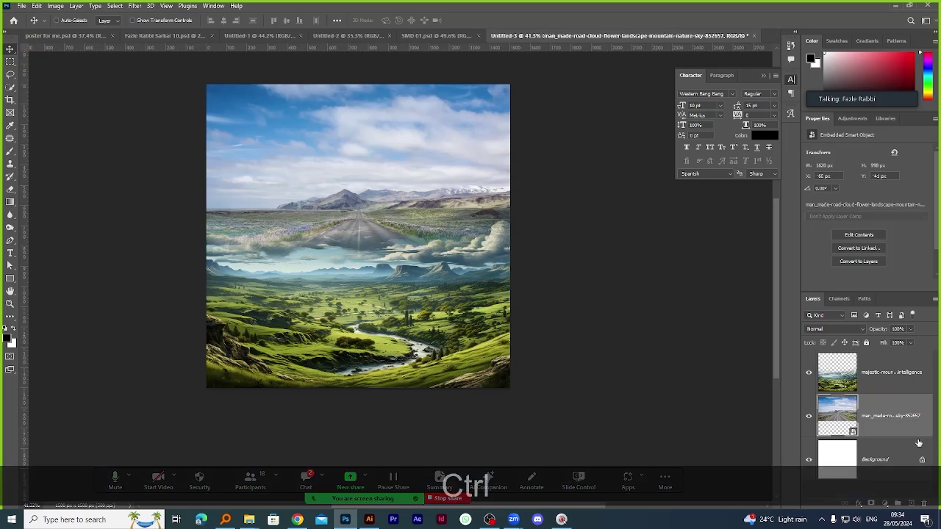
key("ctrl+t")
left_click_drag(357, 277, 357, 403)
left_click(485, 20)
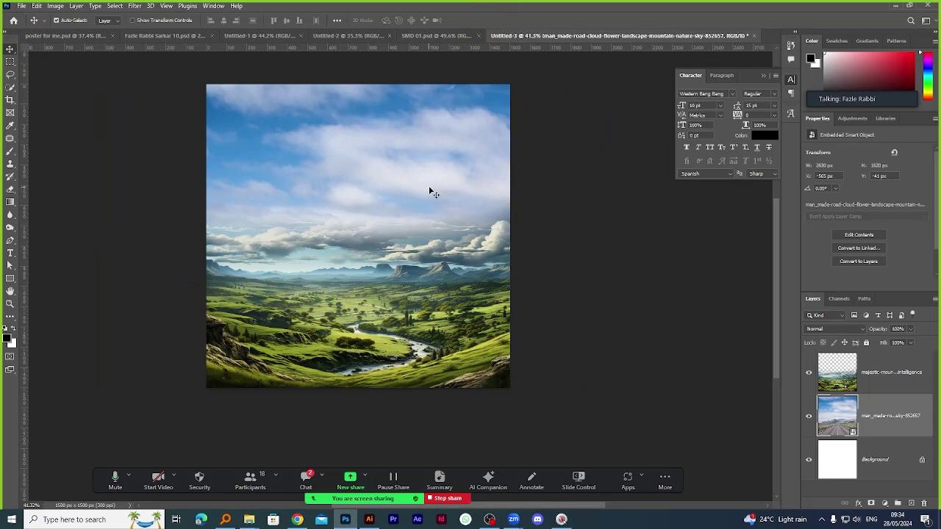
key("ctrl+z")
key("ctrl+z")
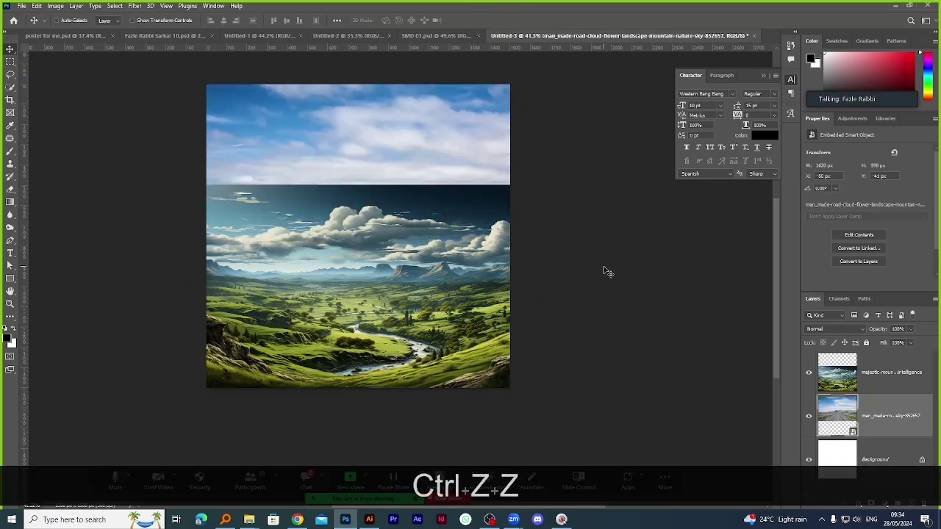
Add a white layer mask to the meadow layer and activate the Gradient tool.
left_click(869, 373)
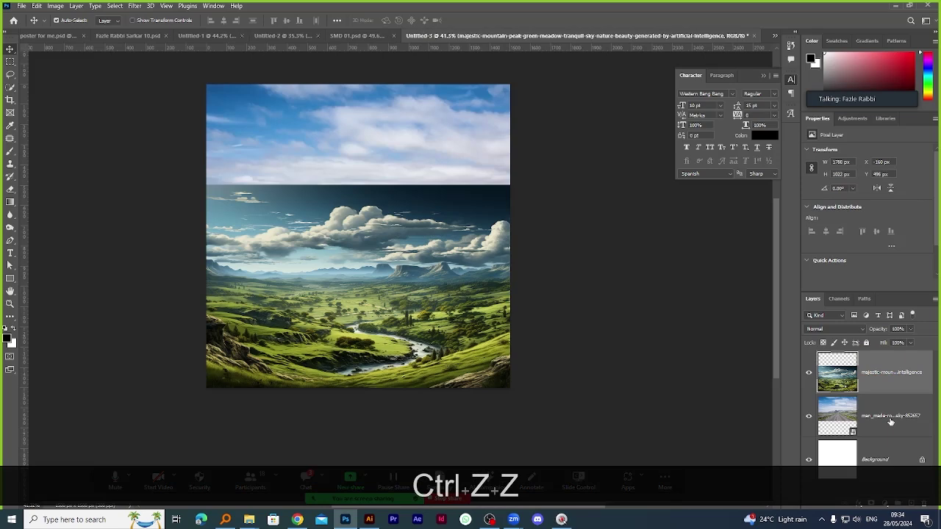
left_click(871, 503)
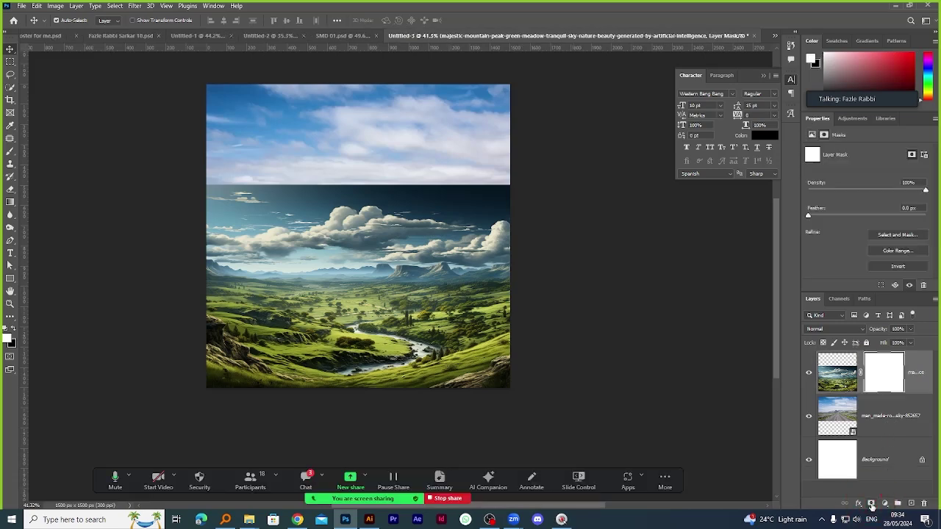
left_click(10, 202)
Try a short upward gradient with a white foreground on the meadow's mask, and undo it.
left_click_drag(370, 360, 364, 281)
key("ctrl+z")
key("ctrl+z")
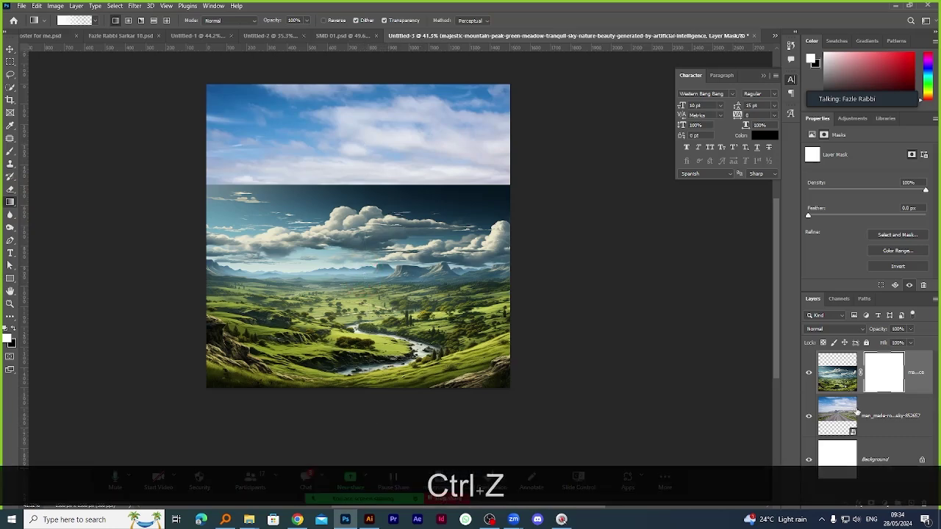
Swap the foreground colour to black and draw downward gradients on the meadow's mask to fade its upper sky into the road image.
left_click(14, 331)
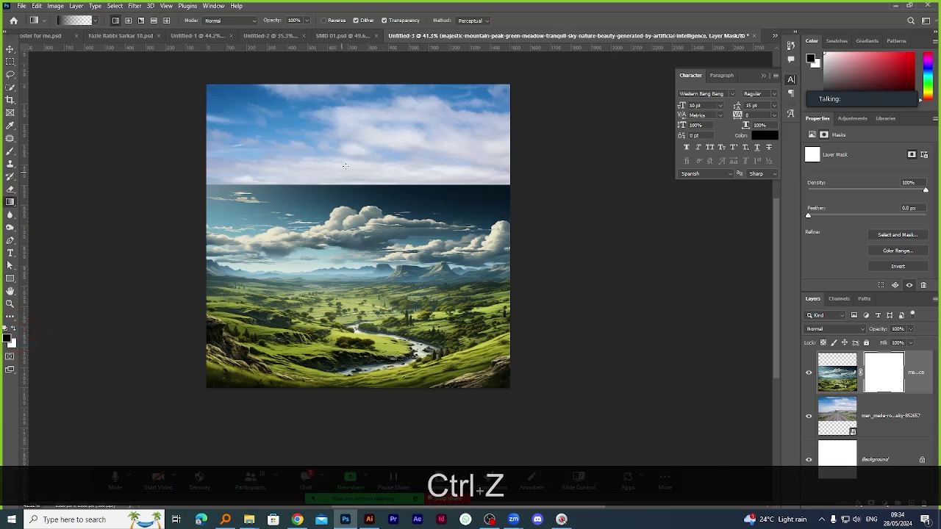
left_click_drag(358, 133, 359, 385)
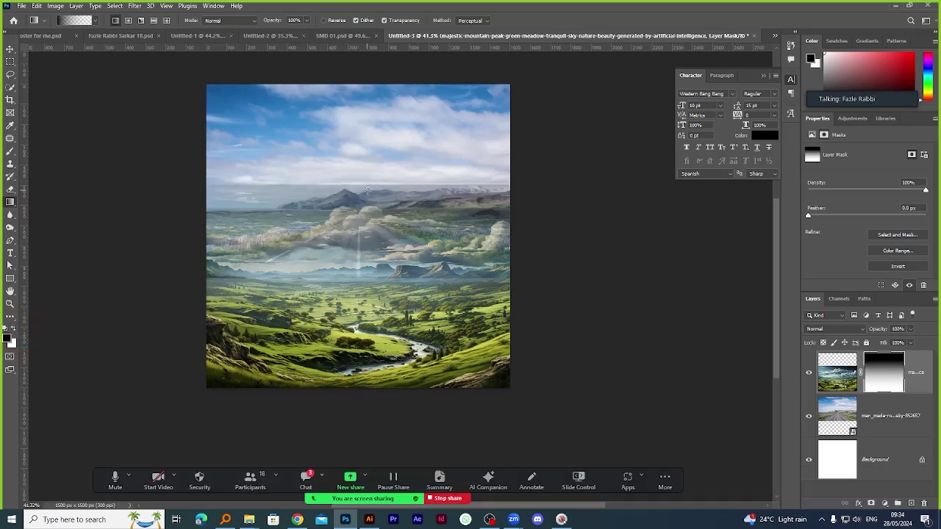
key("ctrl+z")
left_click_drag(366, 230, 352, 257)
left_click_drag(360, 159, 363, 287)
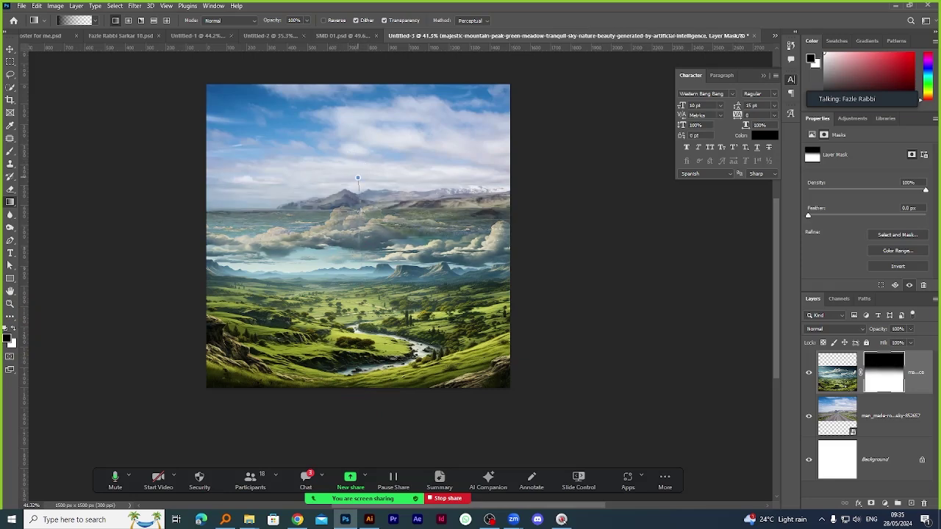
left_click_drag(358, 178, 358, 235)
Enlarge the road landscape layer to about 2358 x 1453 px so its sky fills the area above the meadow.
left_click(10, 49)
left_click(444, 122)
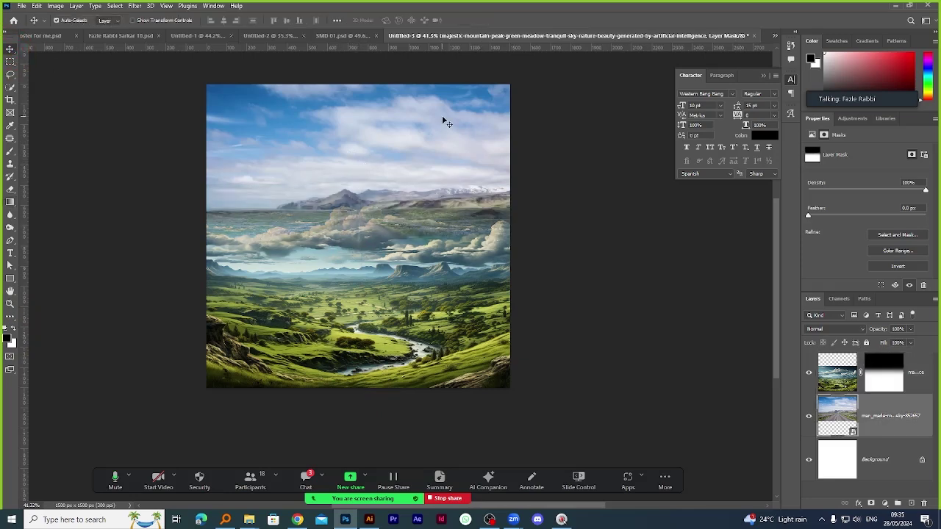
key("ctrl+t")
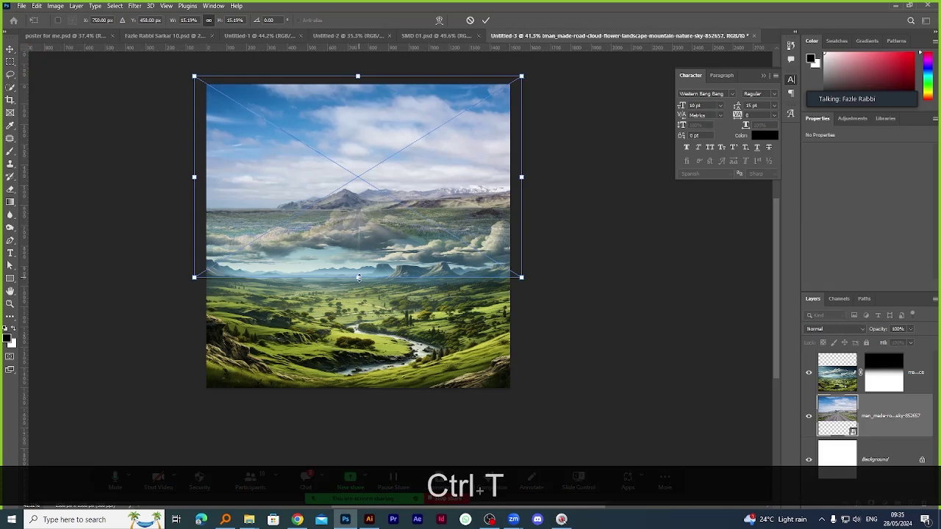
left_click_drag(358, 277, 376, 378)
left_click_drag(375, 381, 375, 372)
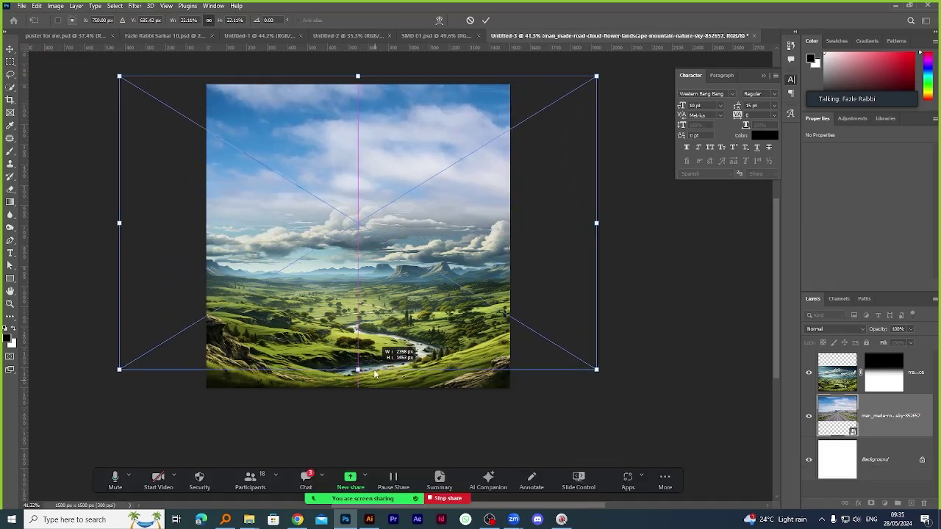
left_click(485, 20)
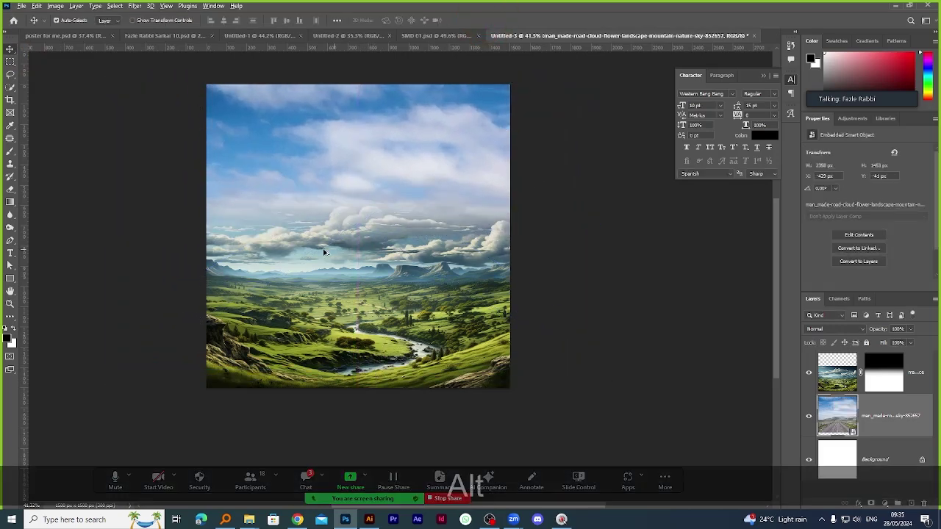
scroll(387, 184, "up", 2)
scroll(359, 284, "down", 1)
scroll(360, 283, "up", 1)
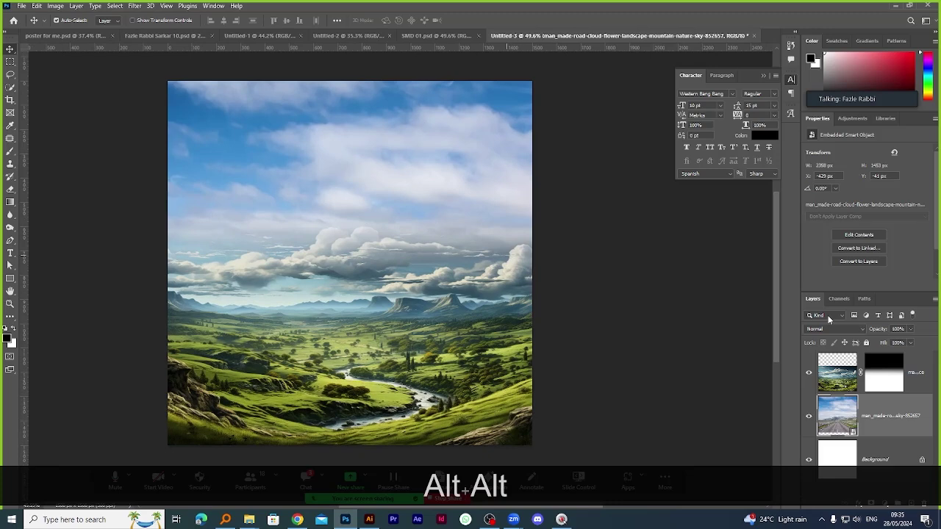
Add an empty layer above the meadow layer and activate the Brush with a white foreground colour.
left_click(917, 372)
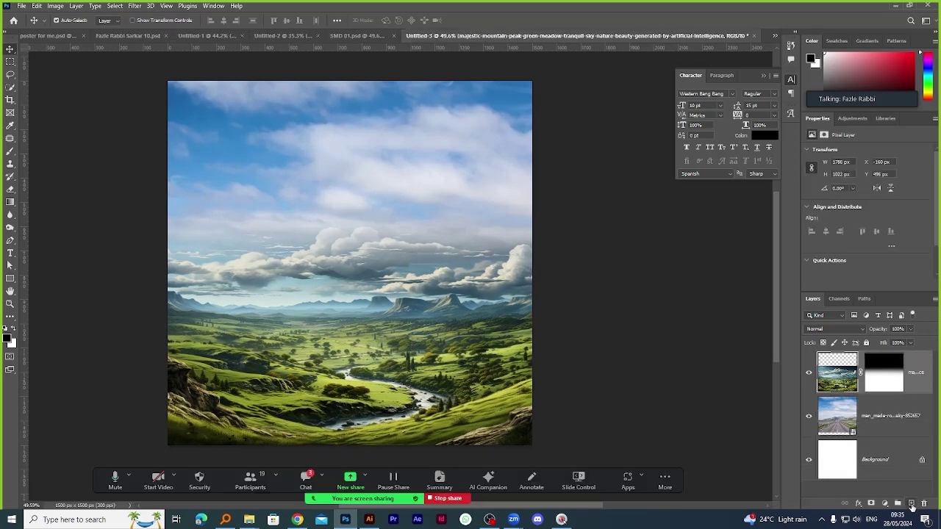
left_click(911, 504)
key("b")
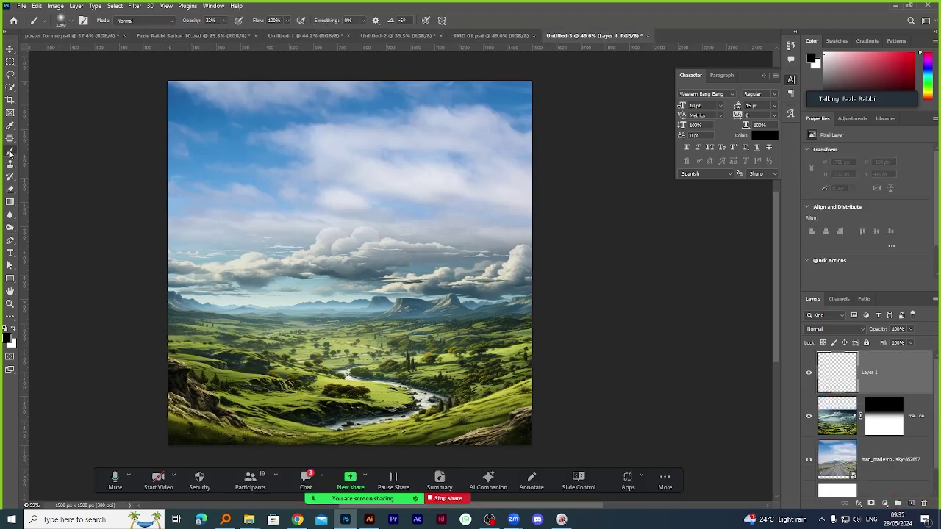
left_click(13, 329)
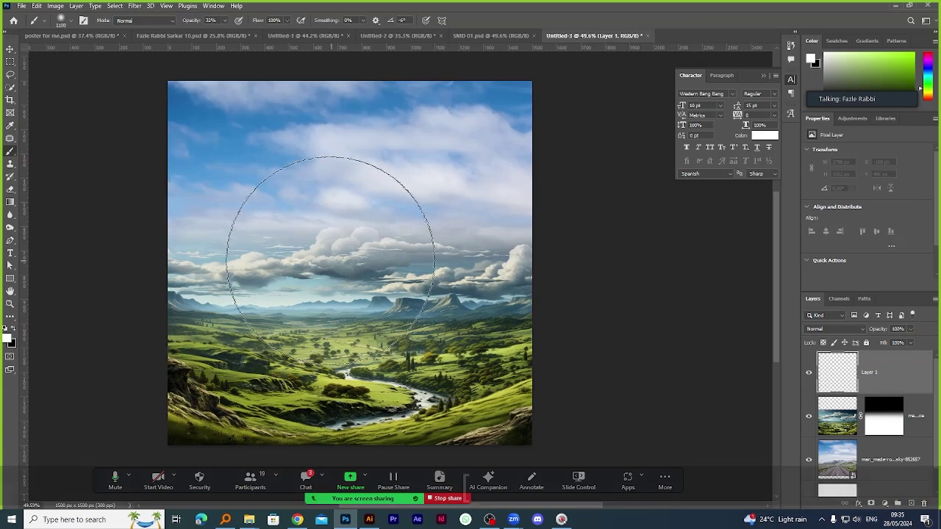
Paint soft white haze over the clouds and horizon on the new layer, reducing the brush from 1000 to 800 px.
key("bracketleft")
key("bracketleft")
mouse_move(284, 275)
left_mouse_down()
mouse_move(322, 278)
mouse_move(378, 258)
mouse_move(486, 263)
left_mouse_up()
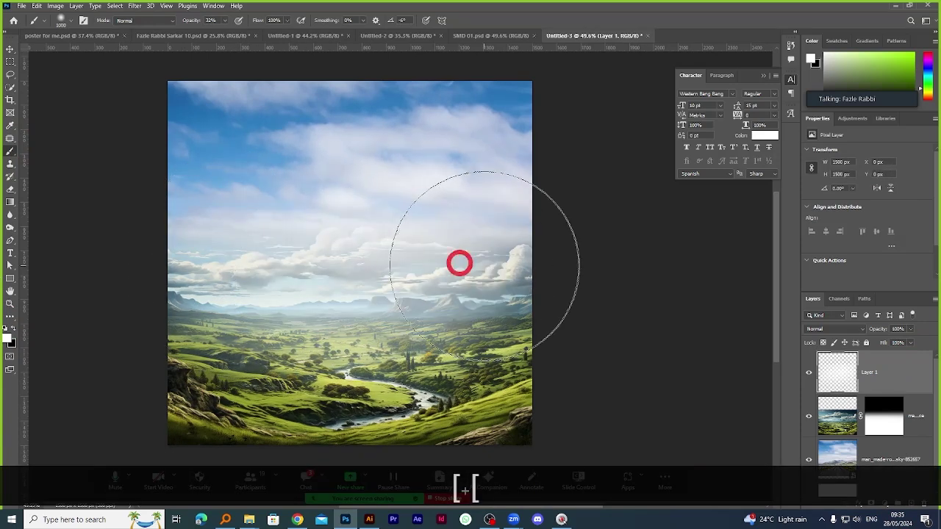
key("bracketleft")
key("bracketleft")
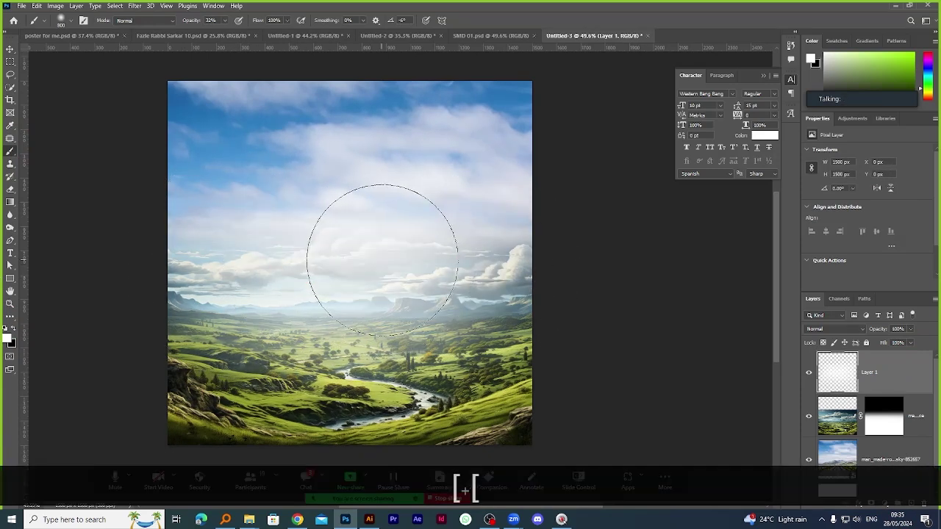
mouse_move(433, 245)
left_mouse_down()
mouse_move(462, 248)
mouse_move(231, 248)
mouse_move(441, 206)
left_mouse_up()
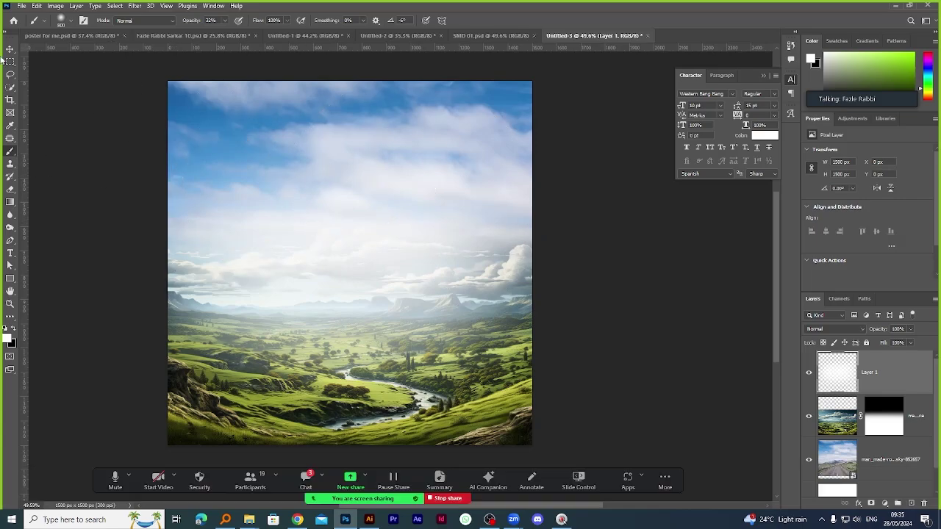
key("v")
left_click(151, 196)
scroll(336, 253, "down", 3)
scroll(331, 246, "up", 3)
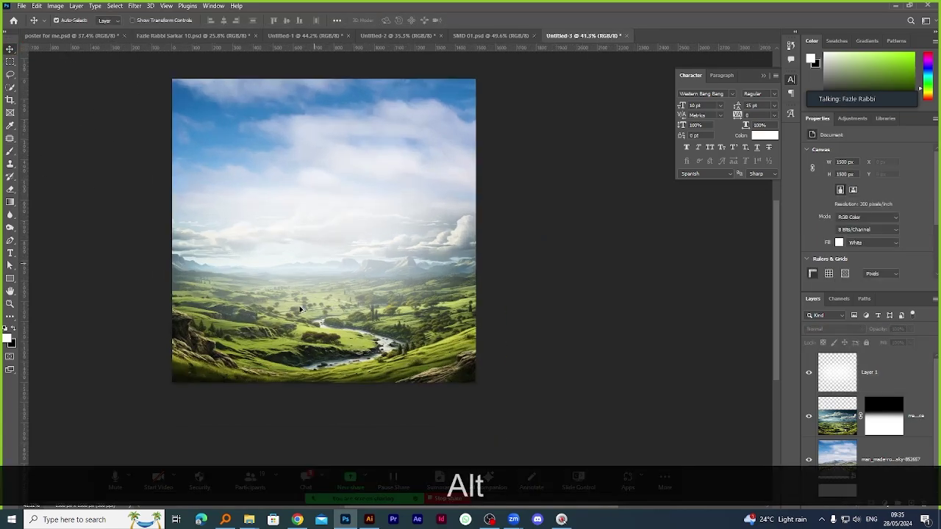
Place the White Parachute image from the 06 folder into the composition as the uppermost layer.
mouse_move(254, 513)
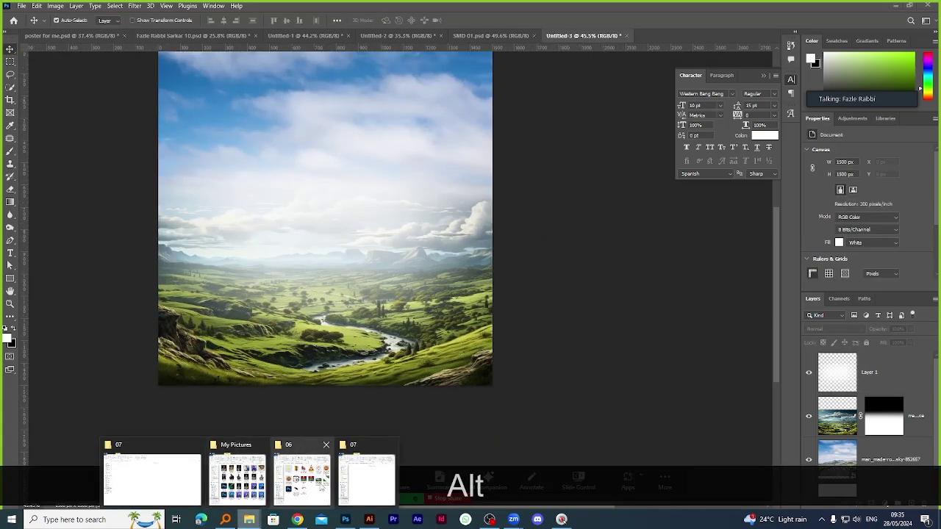
left_click(302, 482)
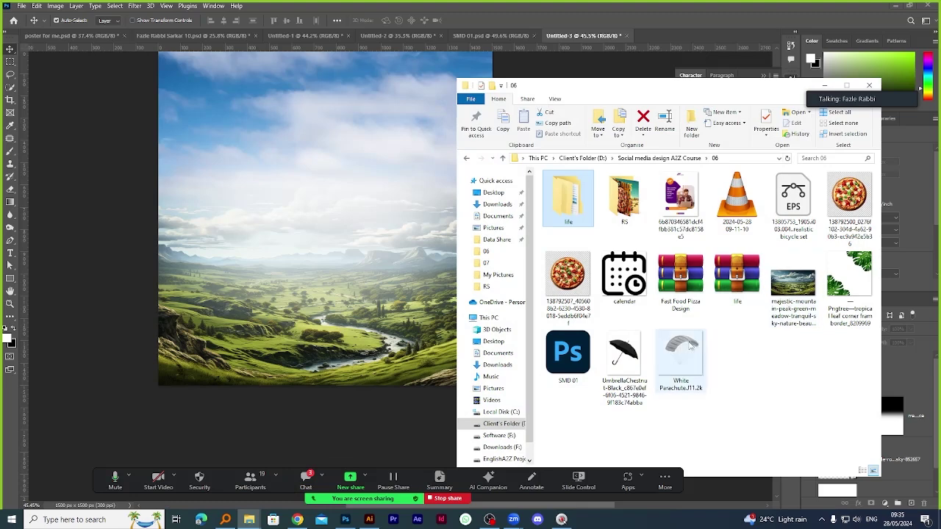
left_click(688, 347)
left_click_drag(689, 347, 363, 183)
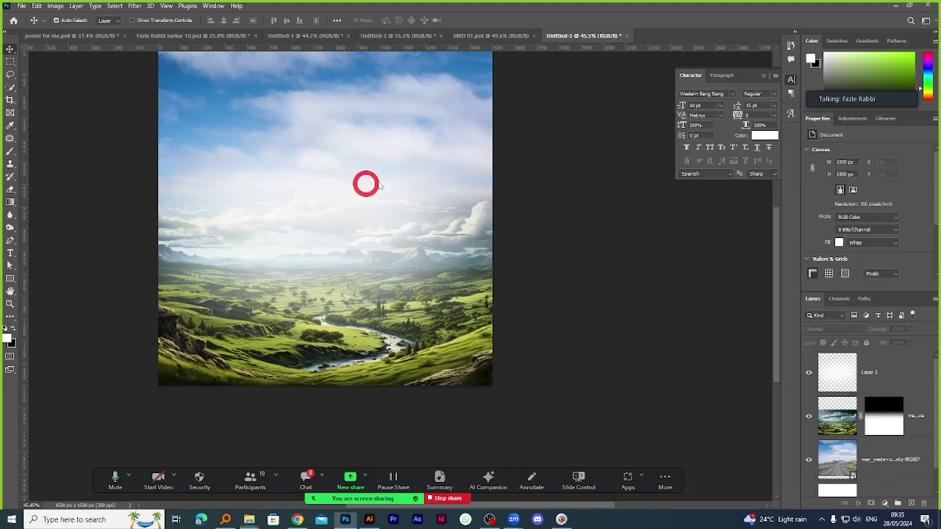
left_click(486, 20)
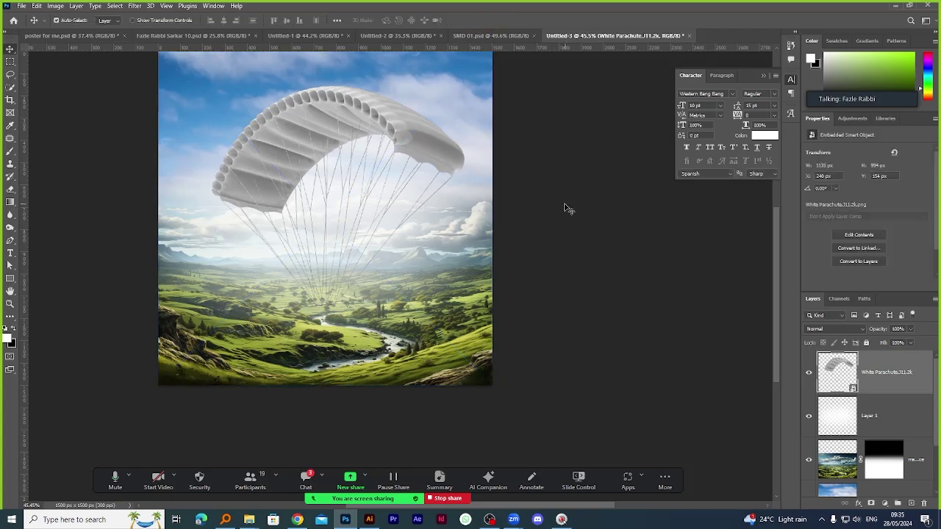
Copy the large burger from the Untitled-1 document into Untitled-3, placing it beneath the parachute canopy.
left_click(293, 35)
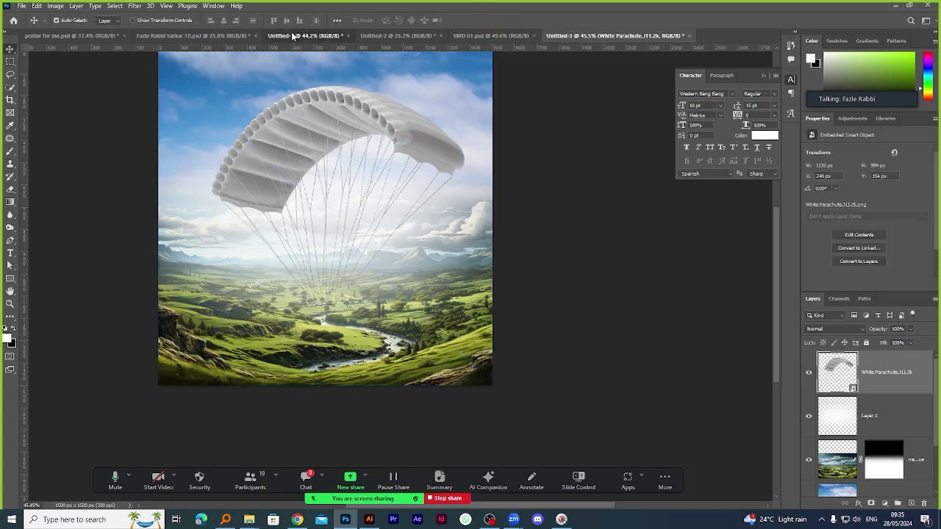
scroll(486, 297, "up", 5)
scroll(485, 297, "down", 3)
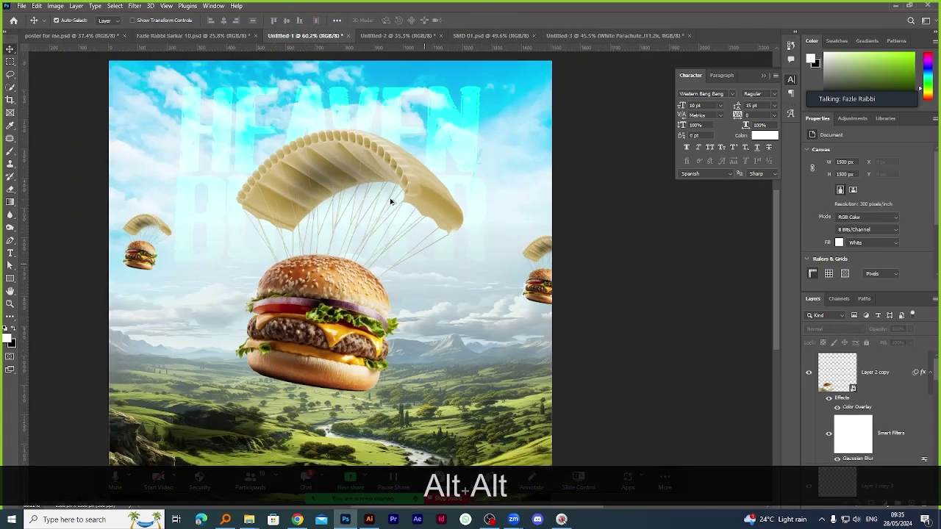
scroll(412, 291, "up", 3)
scroll(334, 286, "down", 3)
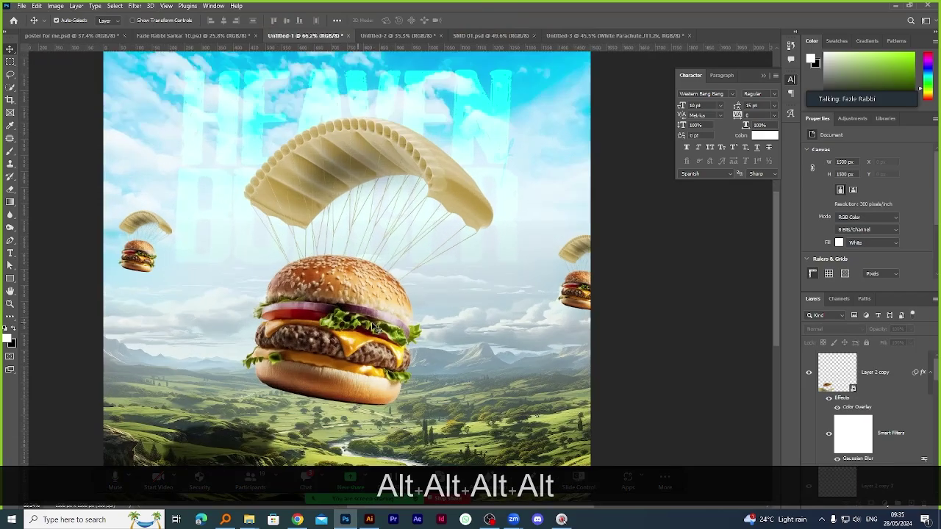
left_click_drag(360, 298, 599, 68)
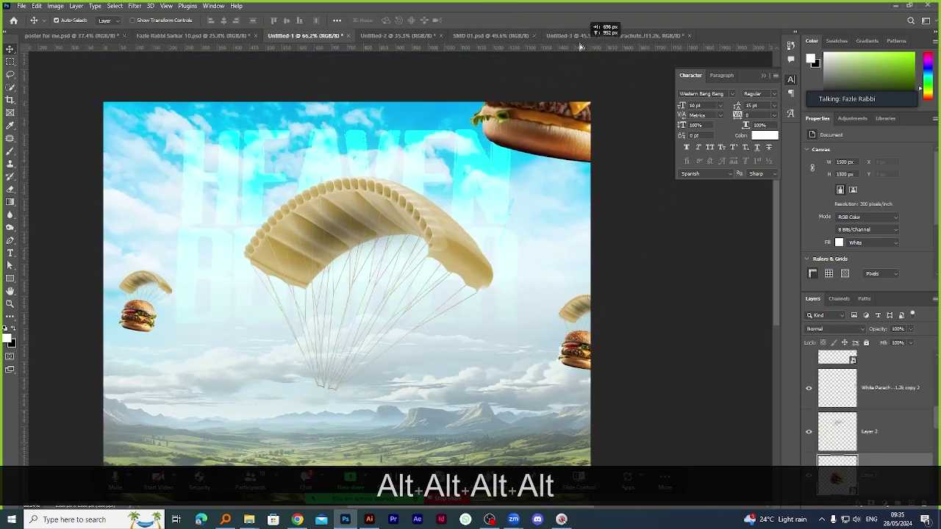
left_click(613, 36)
left_click_drag(390, 268, 386, 274)
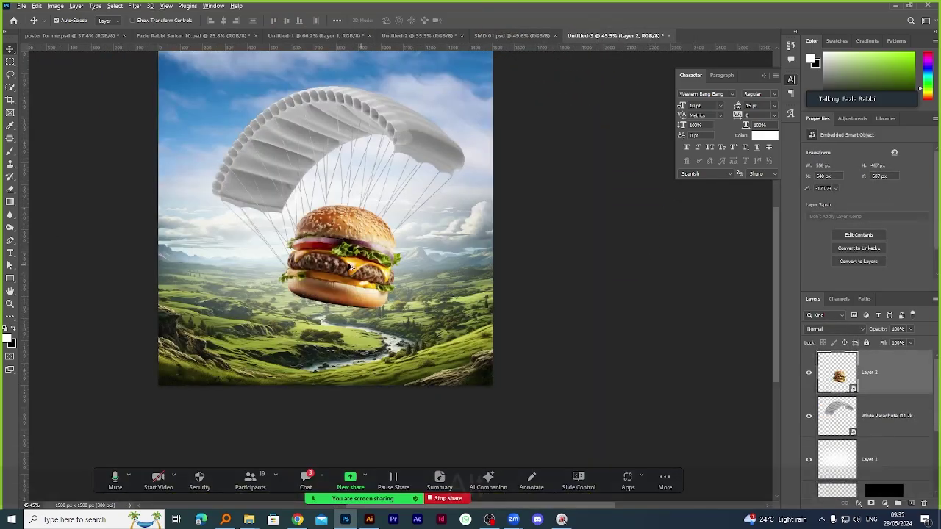
Examine the burger and the parachute cords around it up close.
scroll(397, 324, "up", 3)
scroll(397, 327, "down", 1)
scroll(397, 328, "up", 2)
scroll(397, 329, "down", 2)
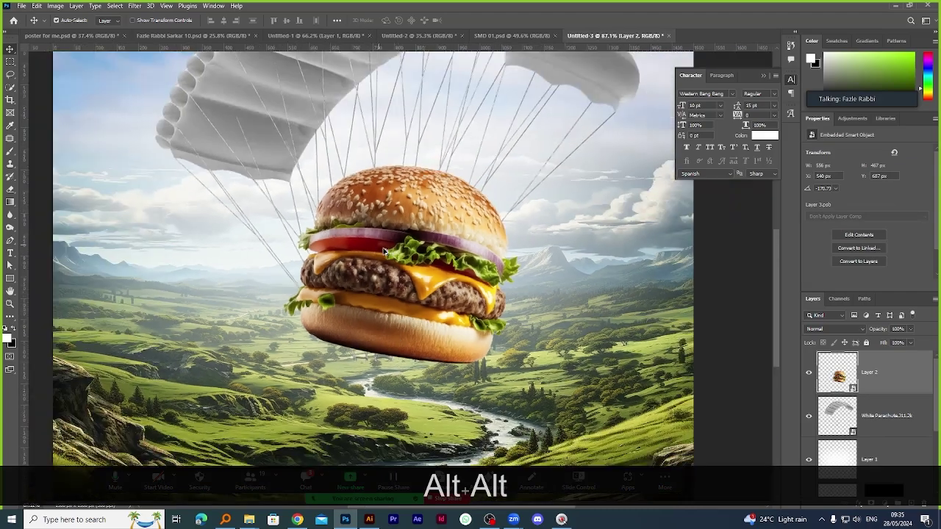
scroll(398, 343, "up", 2)
scroll(398, 351, "down", 2)
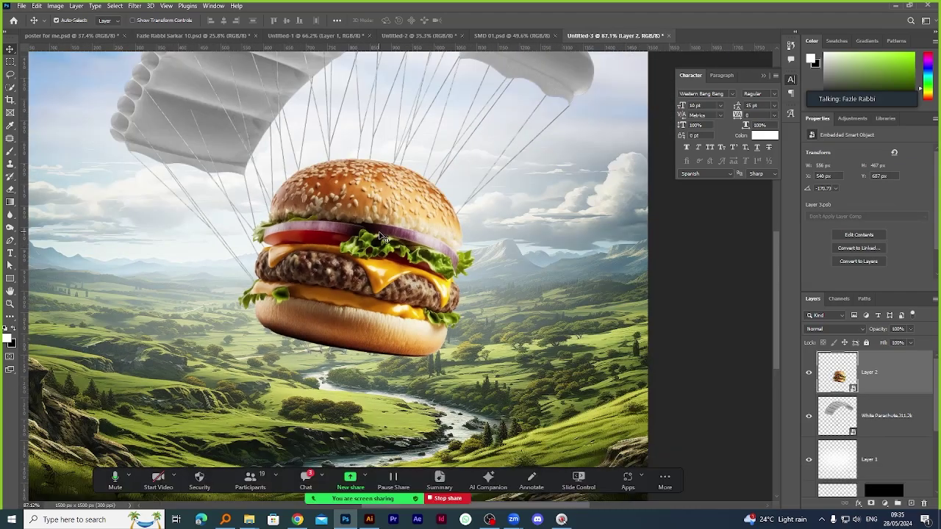
scroll(381, 236, "up", 4)
scroll(345, 294, "down", 3)
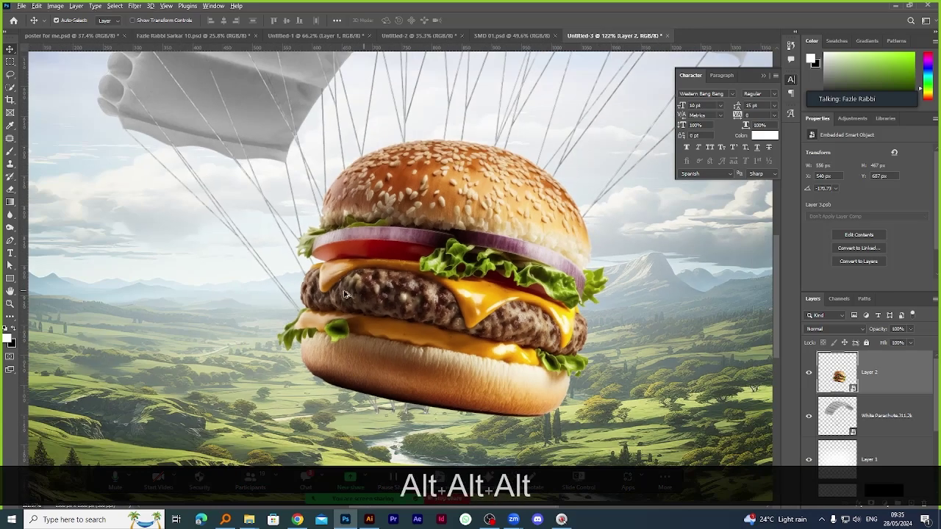
scroll(345, 294, "down", 3)
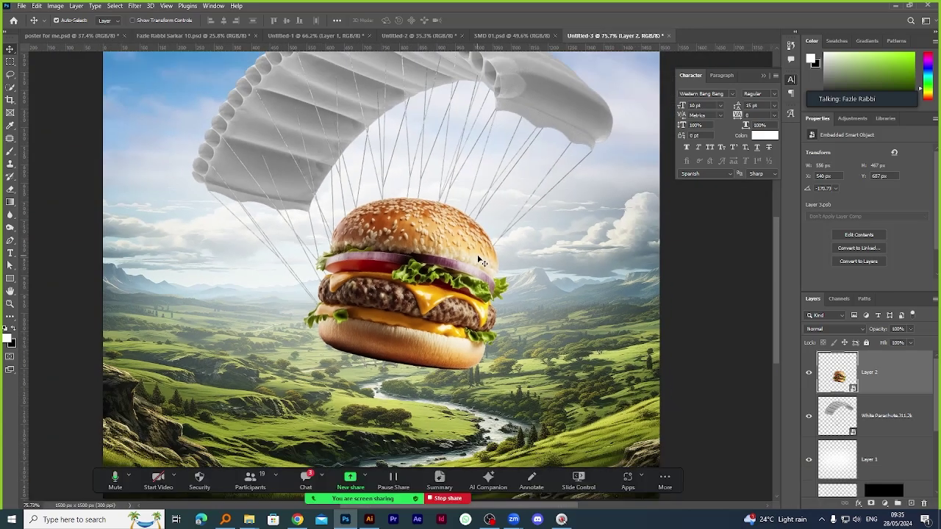
scroll(478, 254, "down", 1)
scroll(463, 256, "up", 2)
Shift the burger toward the parachute cords' meeting point and enlarge it to about 709 x 596 px.
left_click_drag(452, 257, 422, 245)
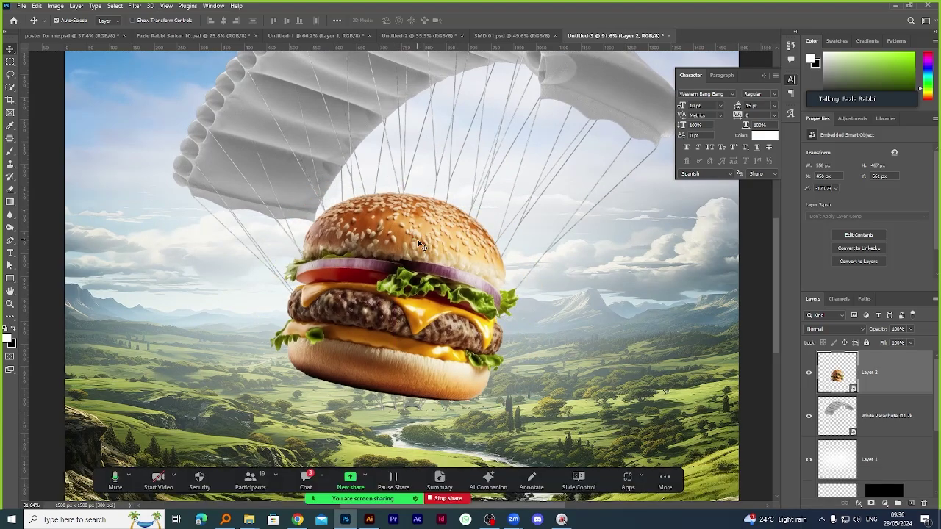
scroll(340, 271, "down", 3)
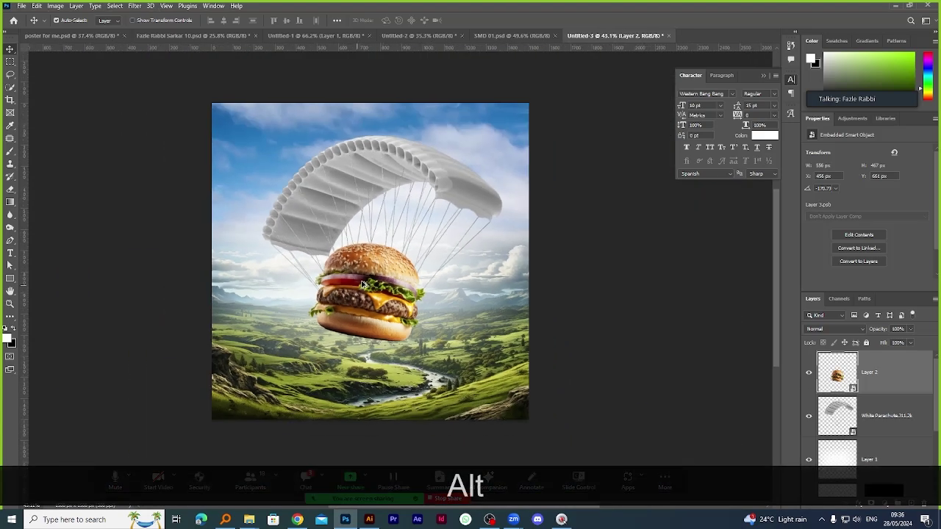
scroll(367, 272, "up", 2)
key("ctrl+alt+t")
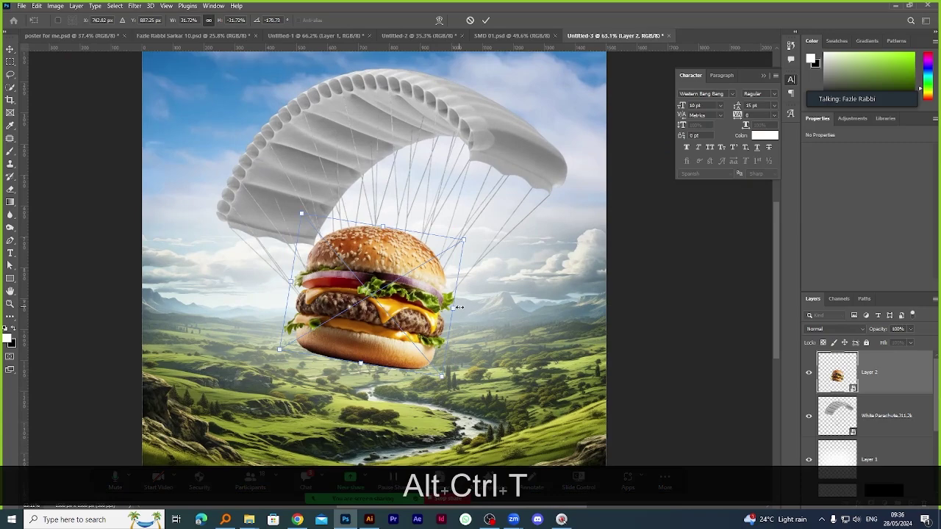
left_click_drag(459, 307, 518, 317)
left_click_drag(454, 291, 395, 276)
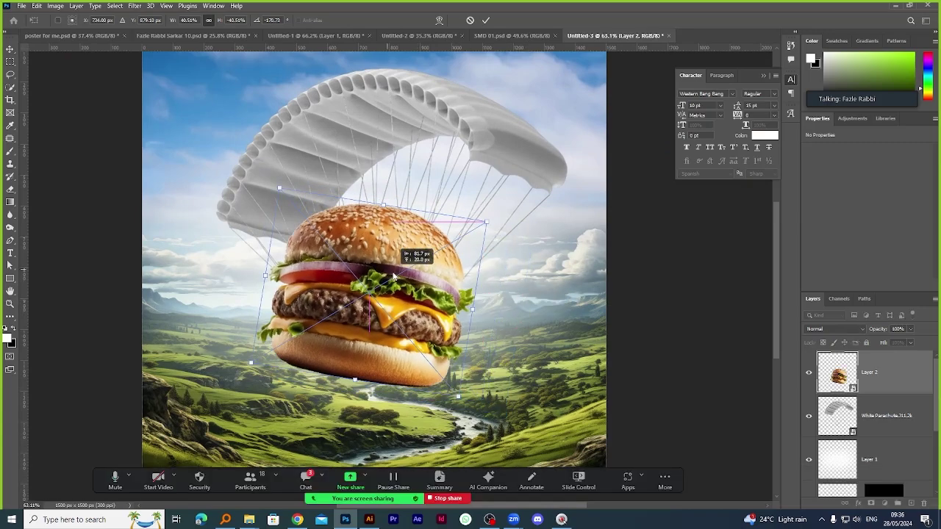
left_click(485, 20)
Scale the parachute down to about 57.5%, centre it above the burger and rotate it about 12.5° clockwise.
scroll(485, 157, "down", 1)
left_click(493, 156)
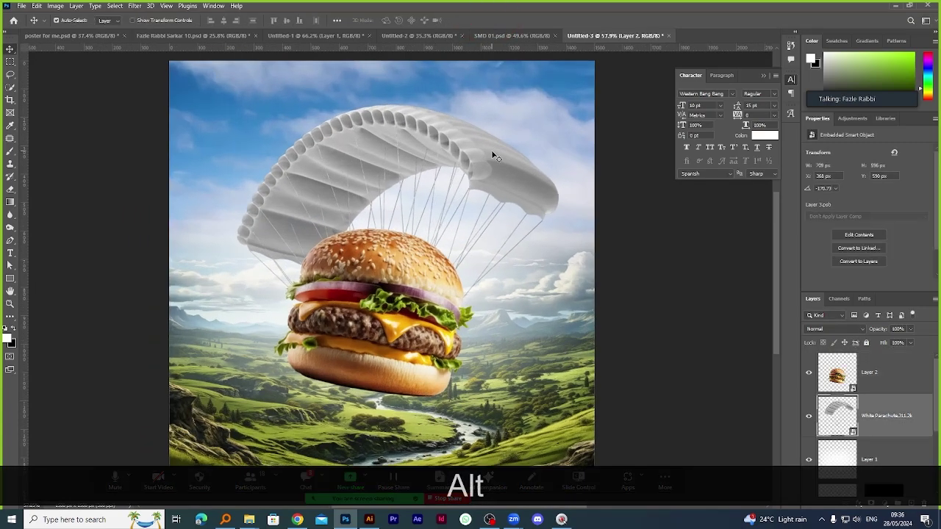
key("ctrl+alt+t")
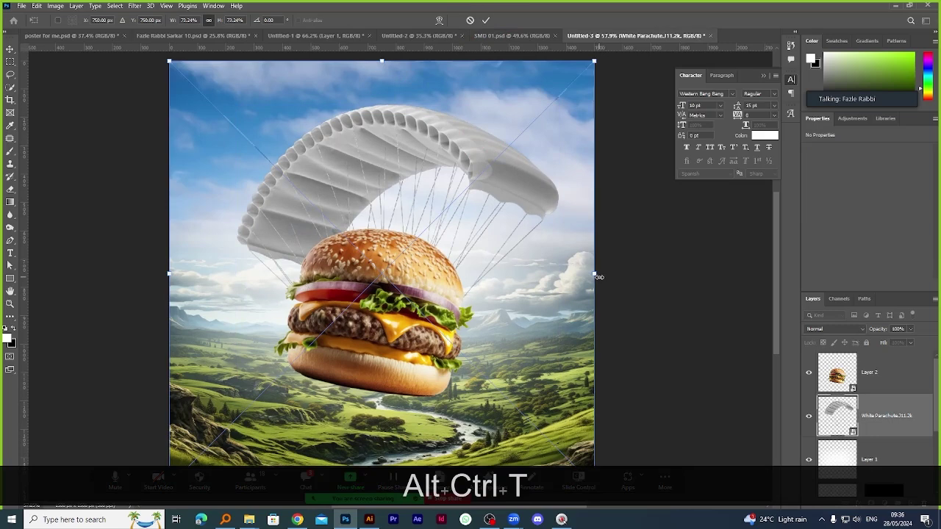
left_click_drag(600, 276, 506, 264)
left_click_drag(366, 143, 416, 109)
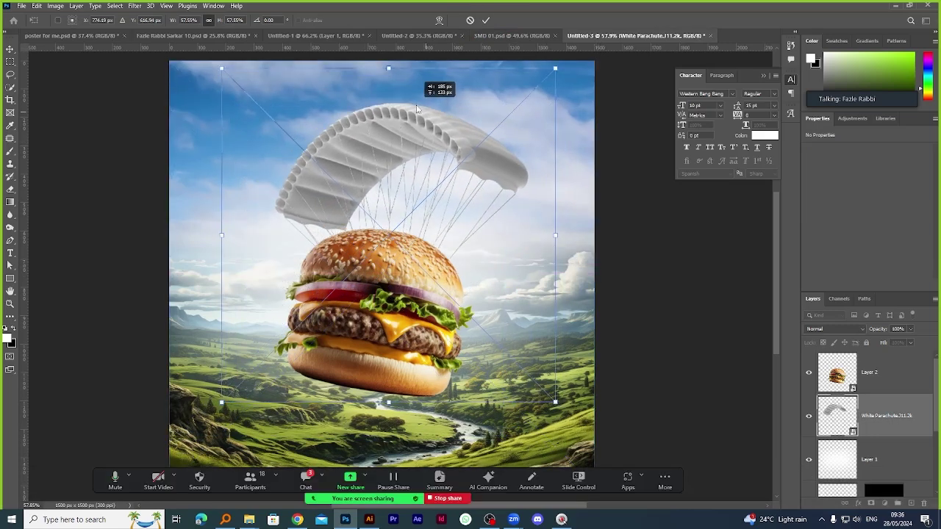
left_click_drag(583, 170, 596, 209)
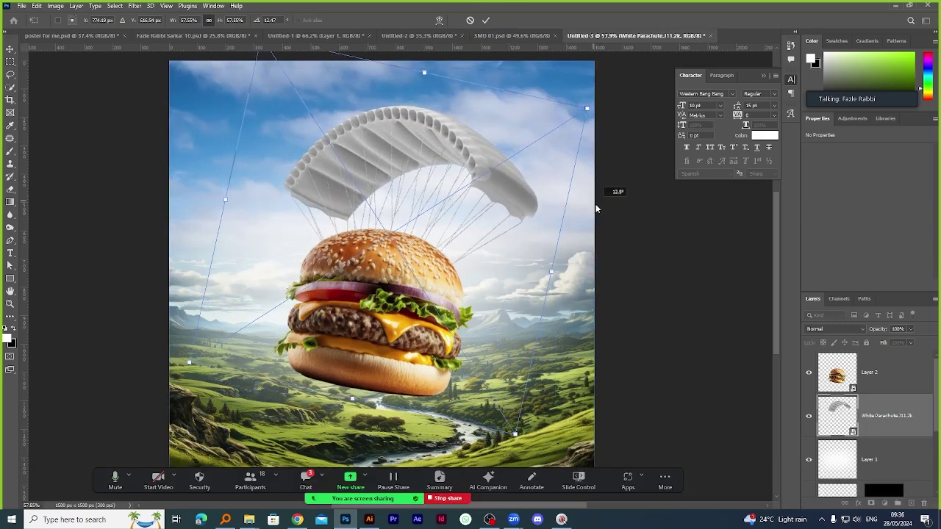
left_click(485, 20)
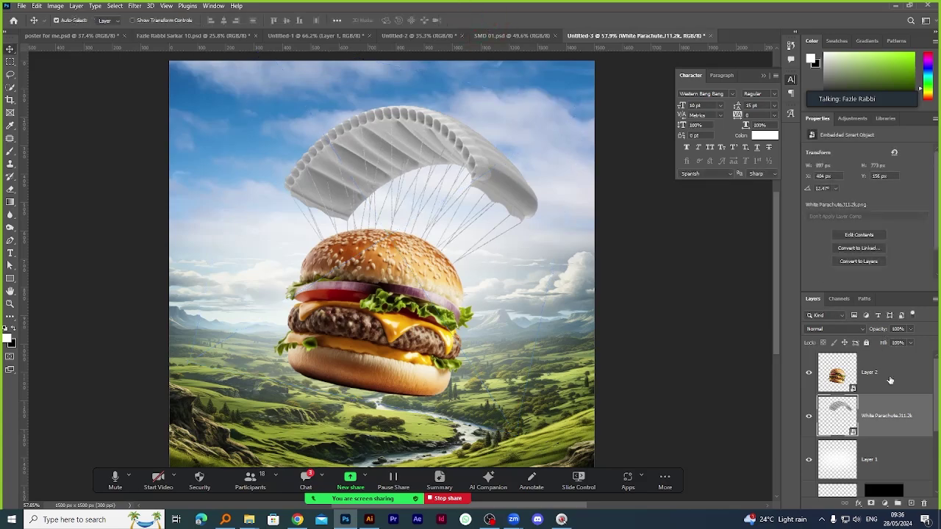
Rasterize the White Parachute smart object layer.
right_click(890, 405)
left_click(786, 266)
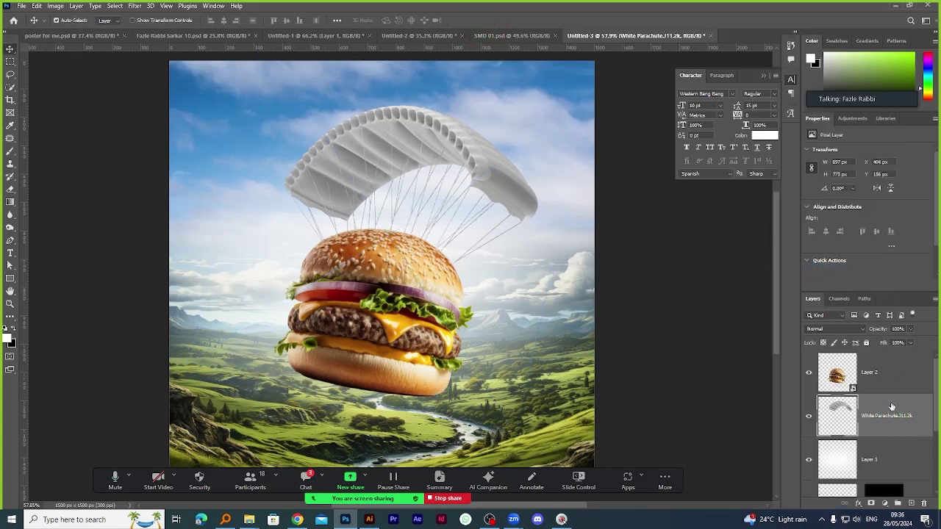
Convert the parachute layer to a smart object and shift it up and left to about X 352 px, Y 132 px.
right_click(890, 405)
left_click(796, 230)
key("ctrl+t")
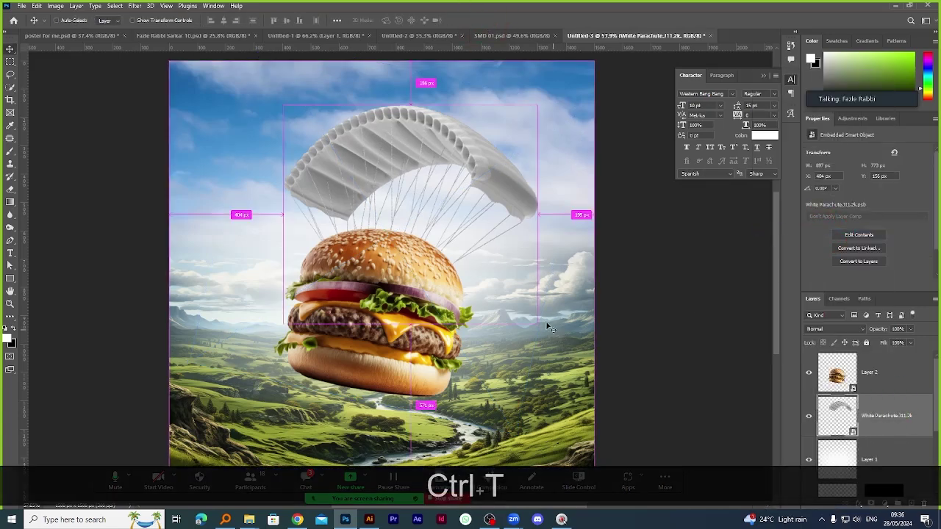
left_click_drag(474, 168, 460, 161)
left_click(485, 20)
scroll(467, 297, "down", 3)
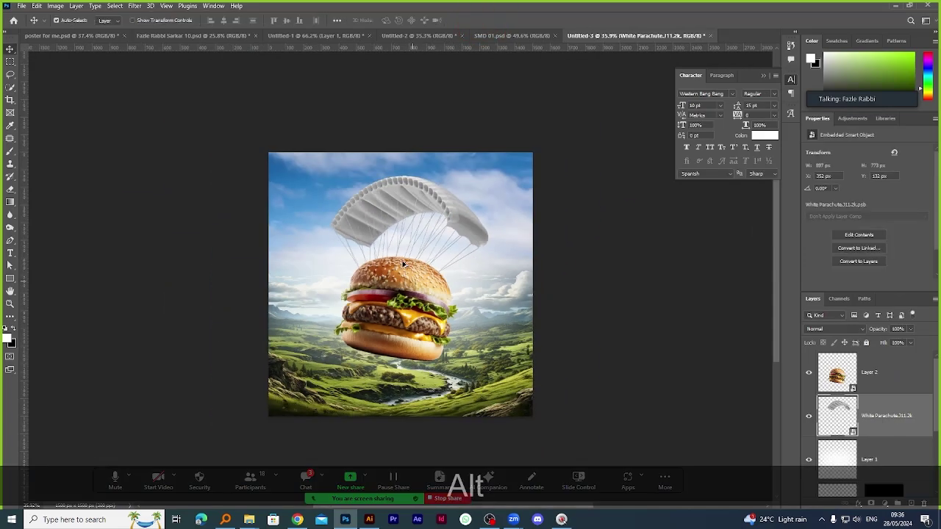
scroll(467, 298, "up", 1)
scroll(467, 298, "up", 1)
scroll(390, 342, "down", 1)
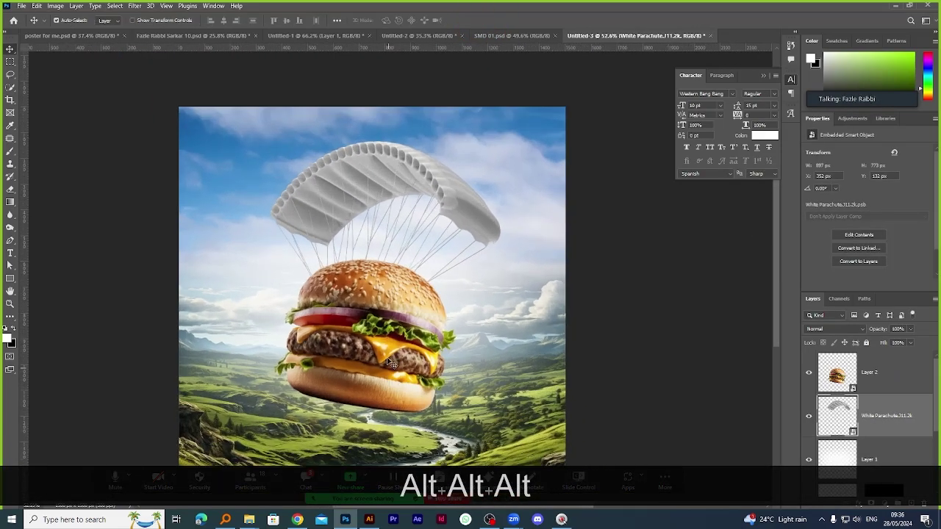
Move the burger down and left beneath the parachute cords to about X 331 px, Y 644 px.
left_click_drag(387, 317, 375, 345)
scroll(410, 233, "up", 1)
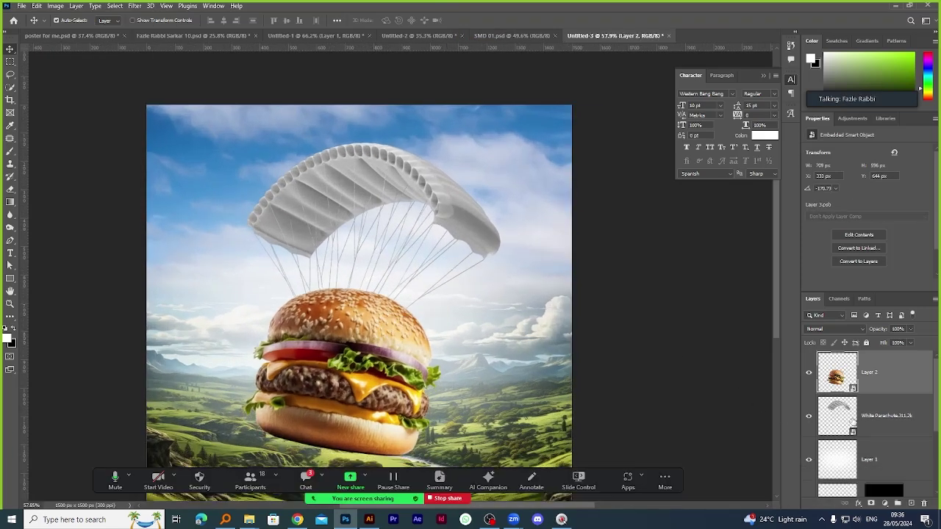
left_click(876, 417)
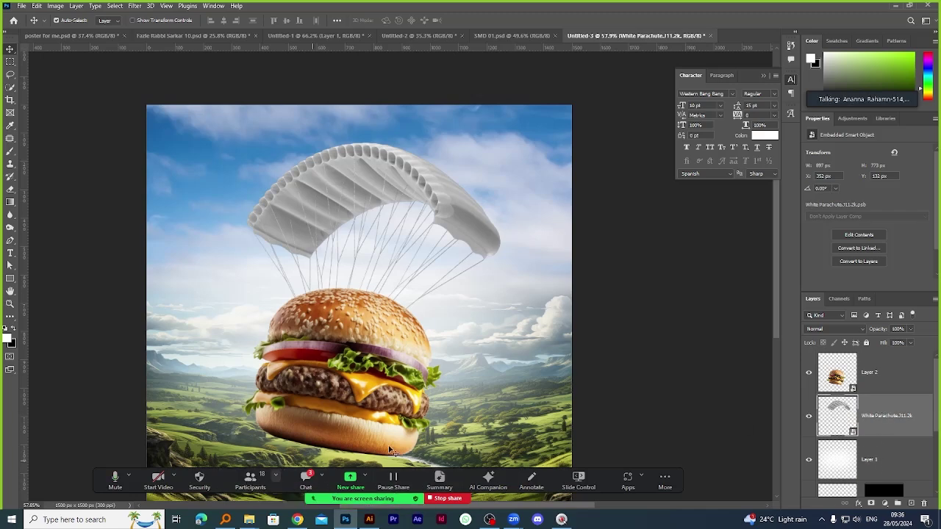
left_click(763, 422)
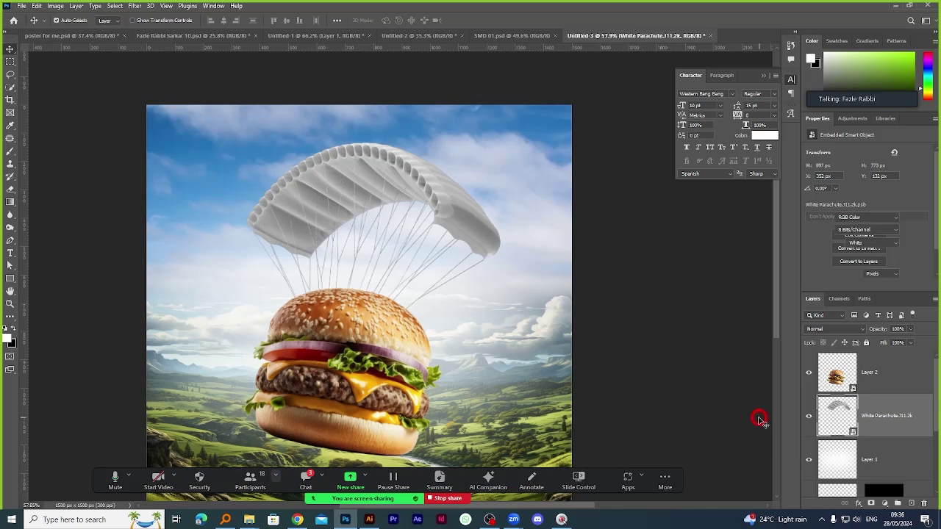
Undo the burger and parachute moves, the parachute's layer conversions, and its earlier scaling and rotation.
key("ctrl+z")
key("ctrl+z")
key("ctrl+z")
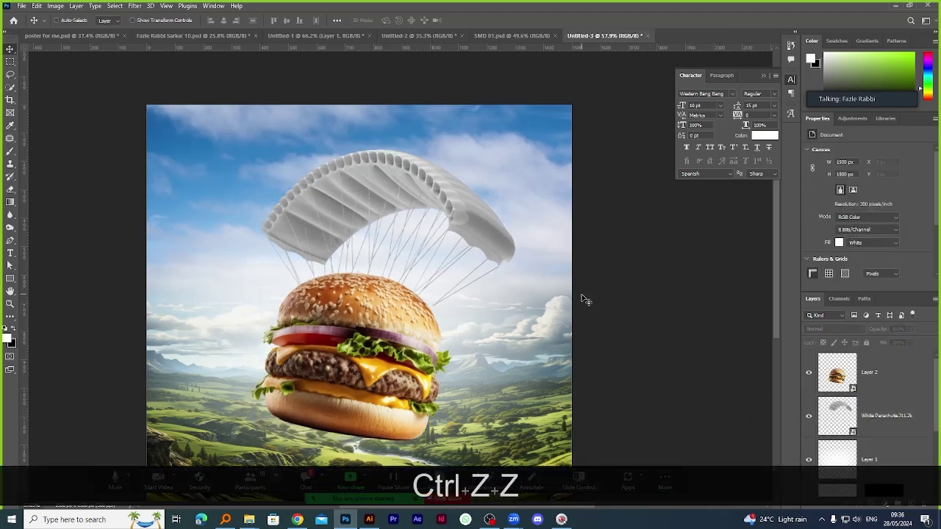
left_click(888, 410)
key("ctrl+z")
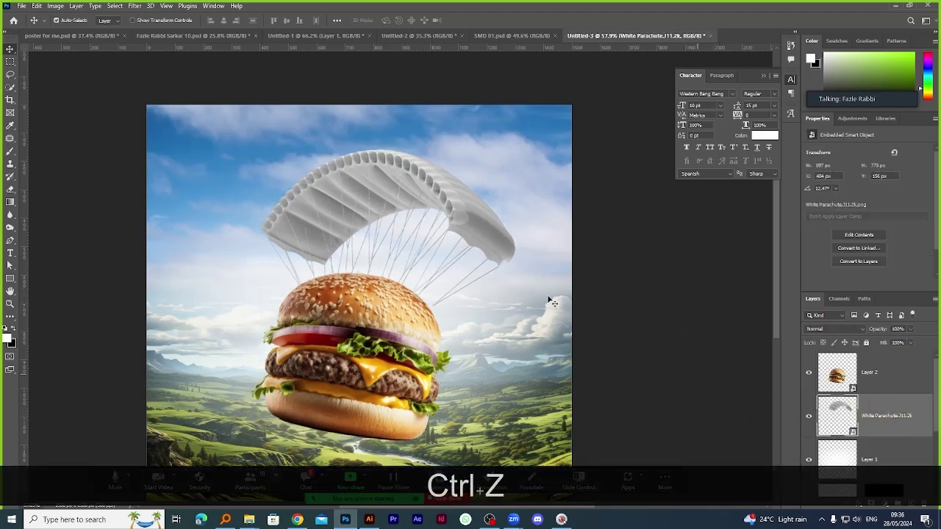
key("ctrl+t")
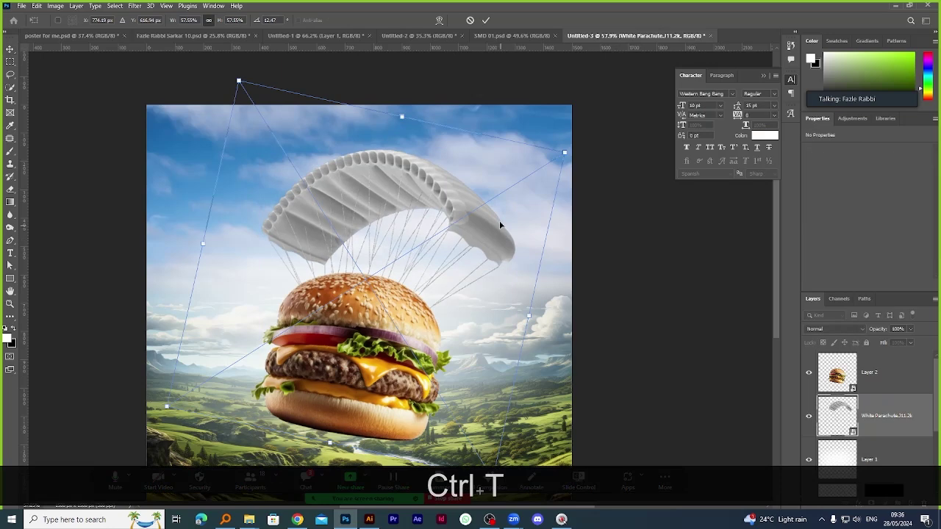
left_click(470, 20)
key("ctrl+z")
key("ctrl")
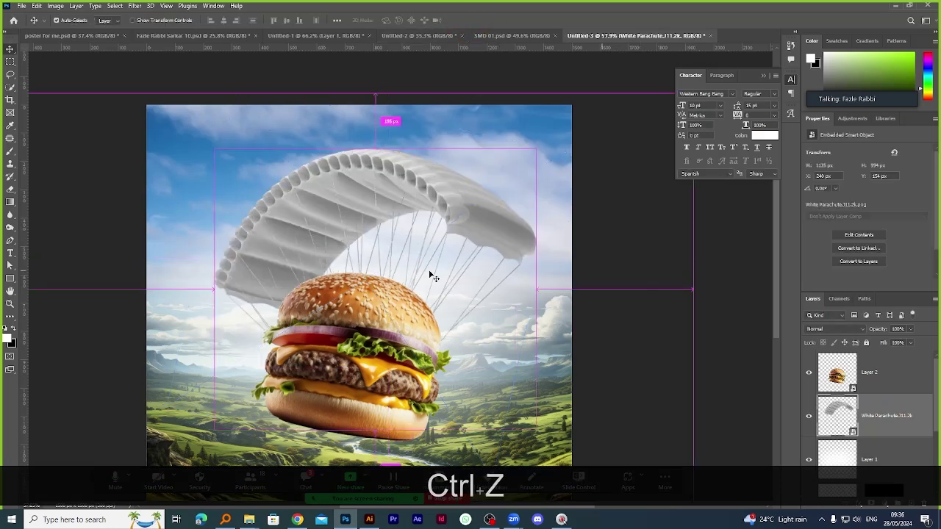
Shift the full-size parachute up and left over the burger to about X 183 px, Y 93 px.
key("ctrl+t")
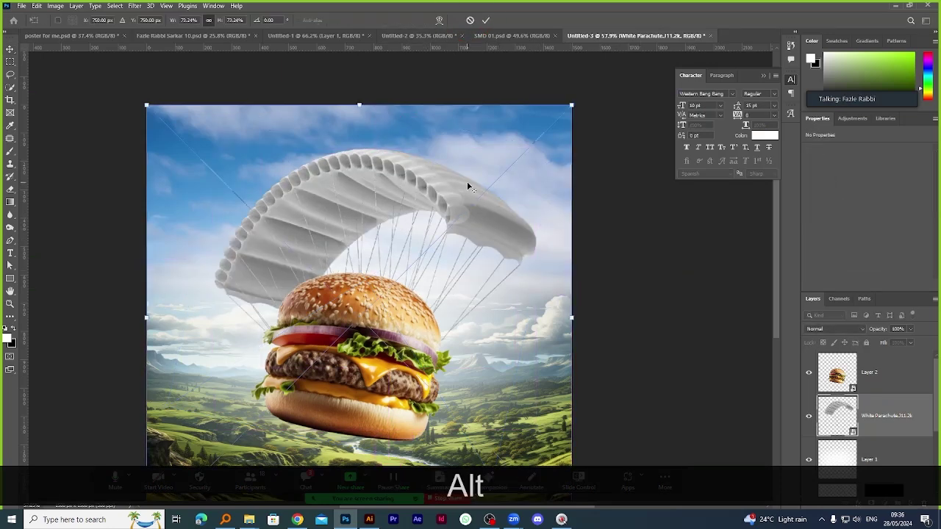
scroll(479, 235, "down", 2)
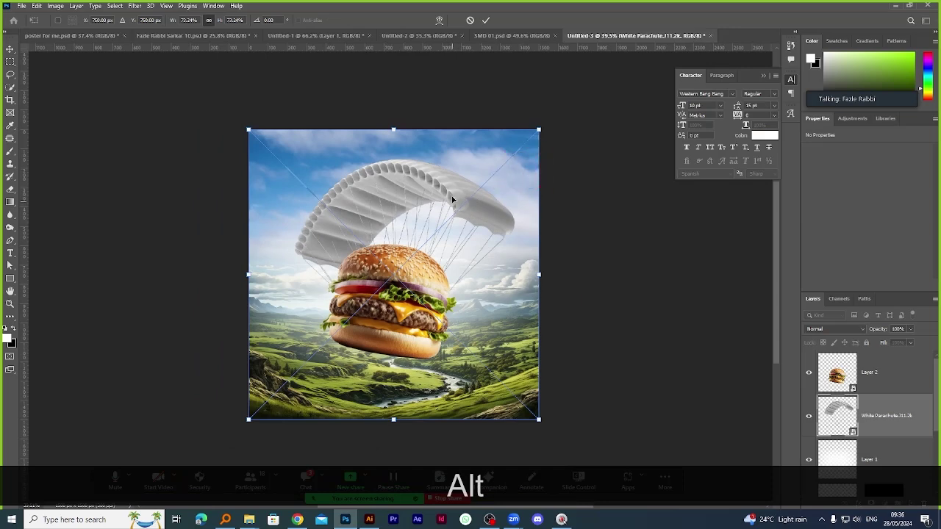
left_click_drag(452, 199, 467, 167)
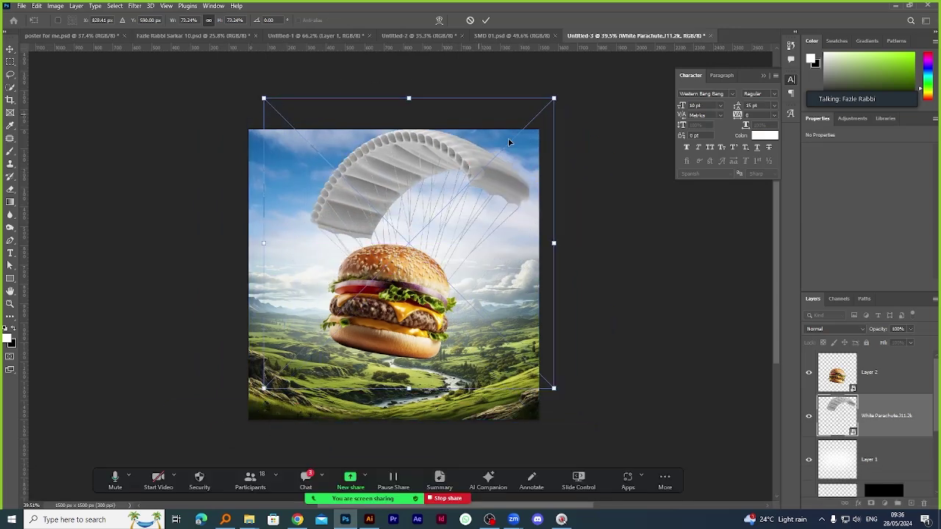
left_click(470, 20)
mouse_move(463, 204)
left_mouse_down()
mouse_move(425, 147)
mouse_move(457, 178)
mouse_move(453, 190)
left_mouse_up()
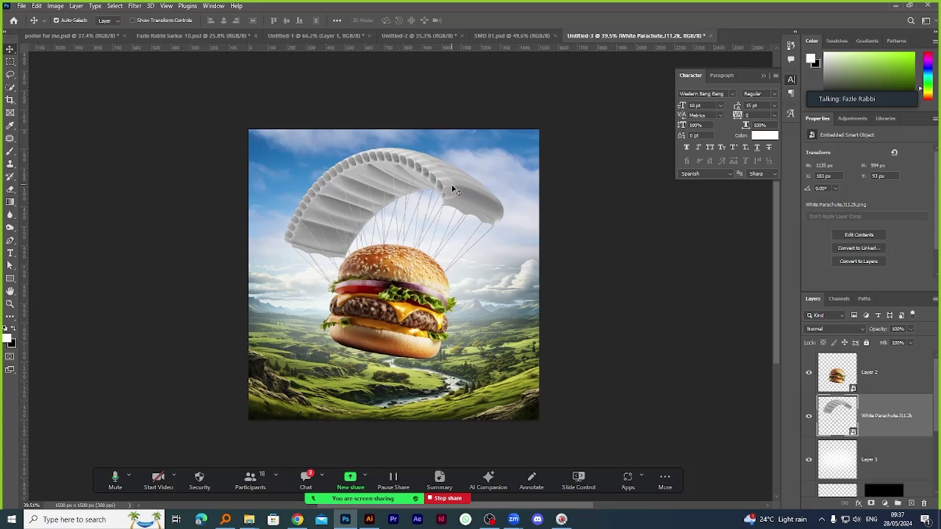
Create a new blank 1500 x 1500 px document at 300 ppi.
left_click(14, 20)
left_click(30, 69)
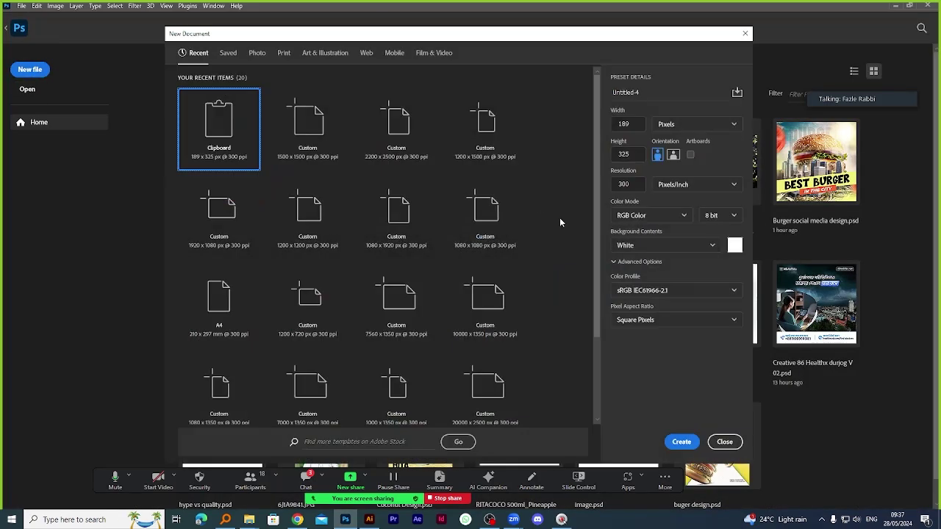
left_click(309, 123)
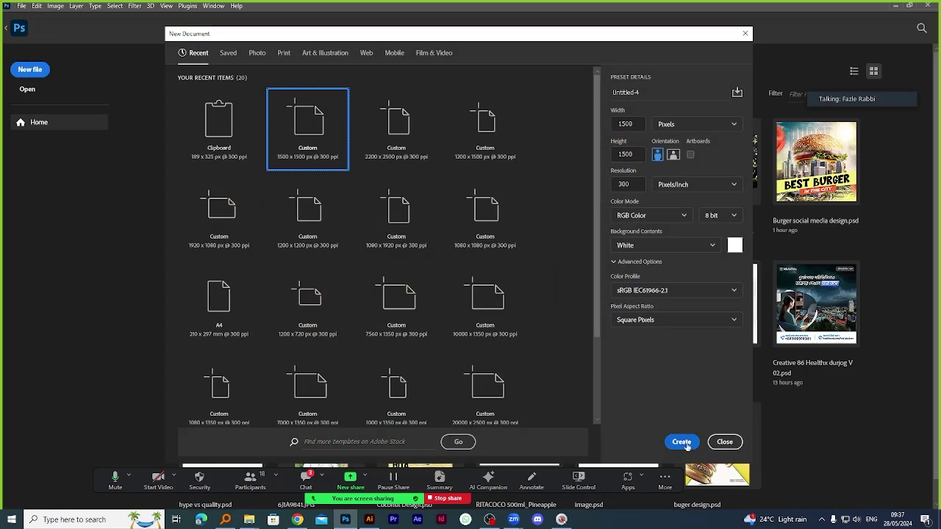
left_click(680, 442)
Place a roughly centred copy of the parachute in the blank document and hide its white background layer.
left_click(586, 35)
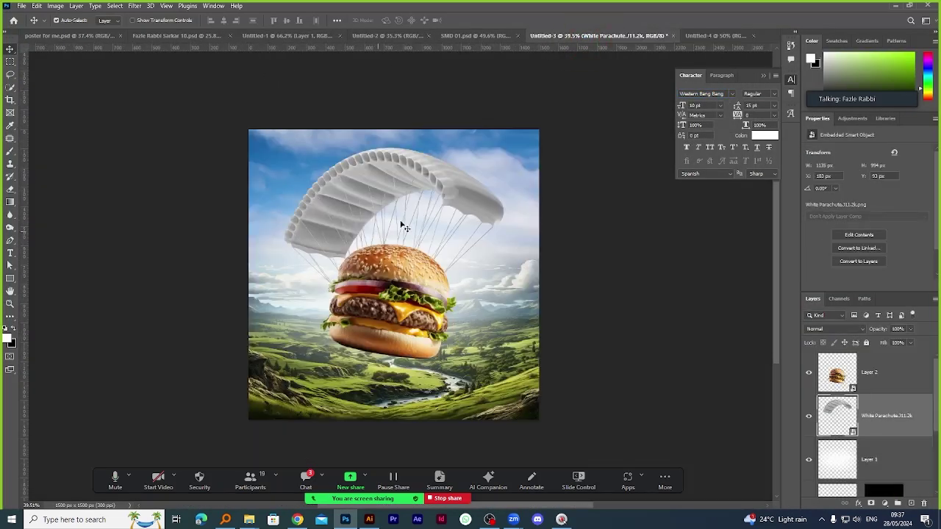
left_click_drag(406, 226, 454, 248)
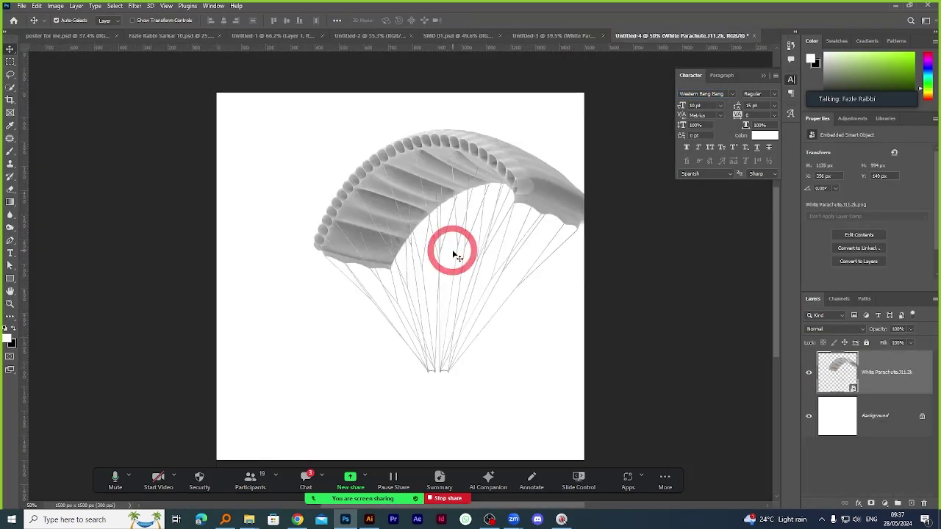
left_click_drag(521, 196, 475, 217)
left_click(921, 416)
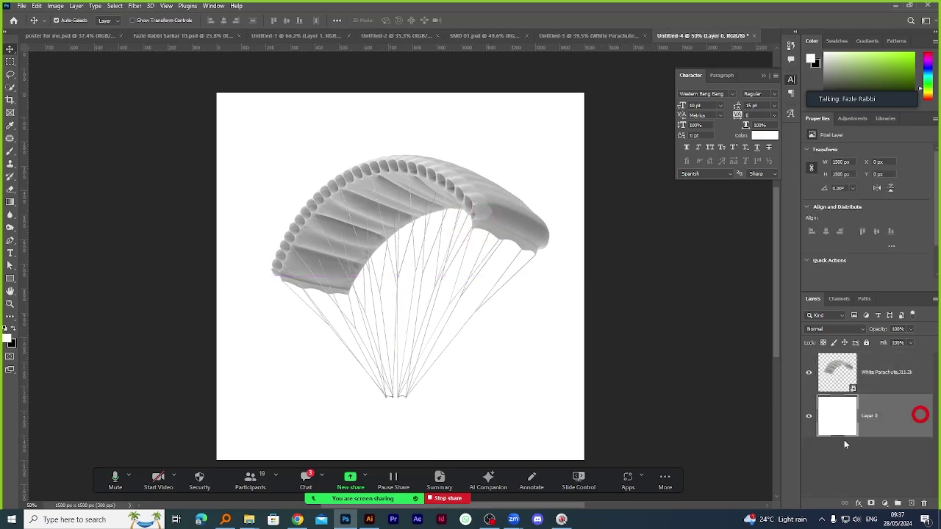
left_click(809, 416)
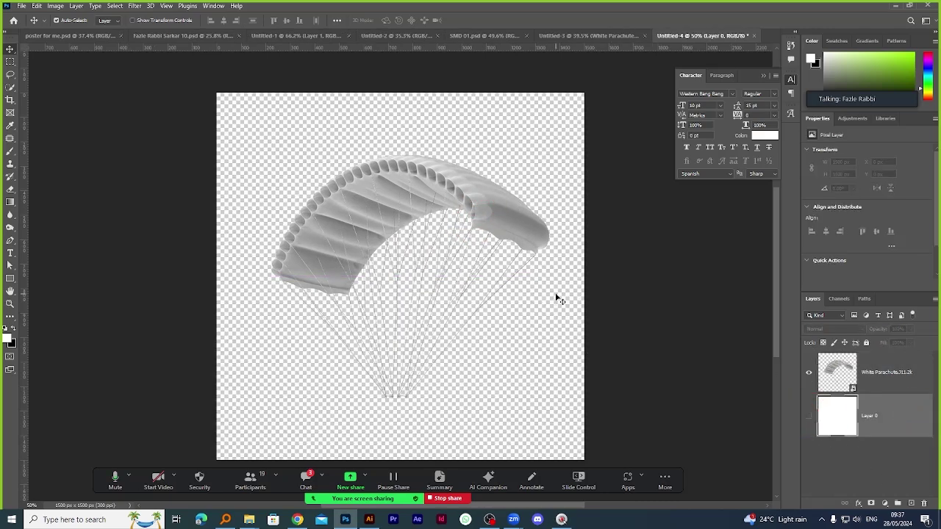
left_click(22, 6)
left_click(60, 128)
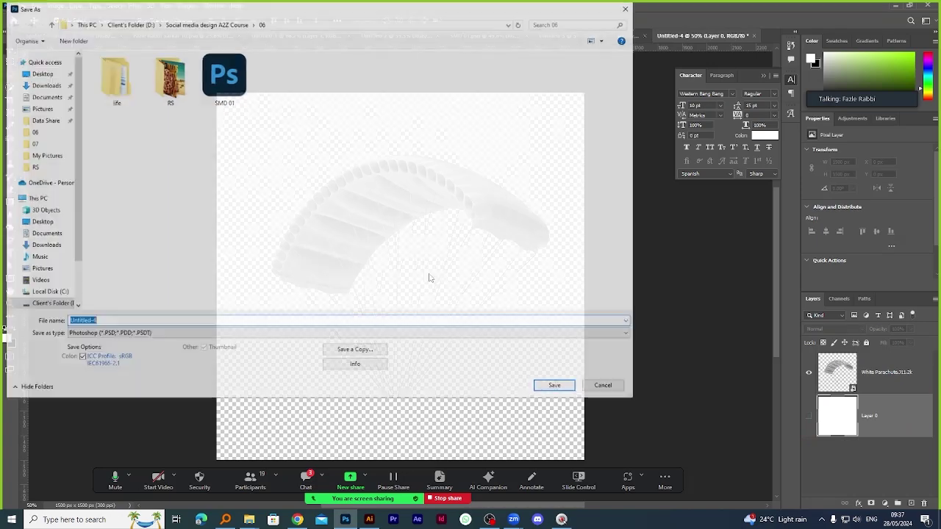
left_click(603, 385)
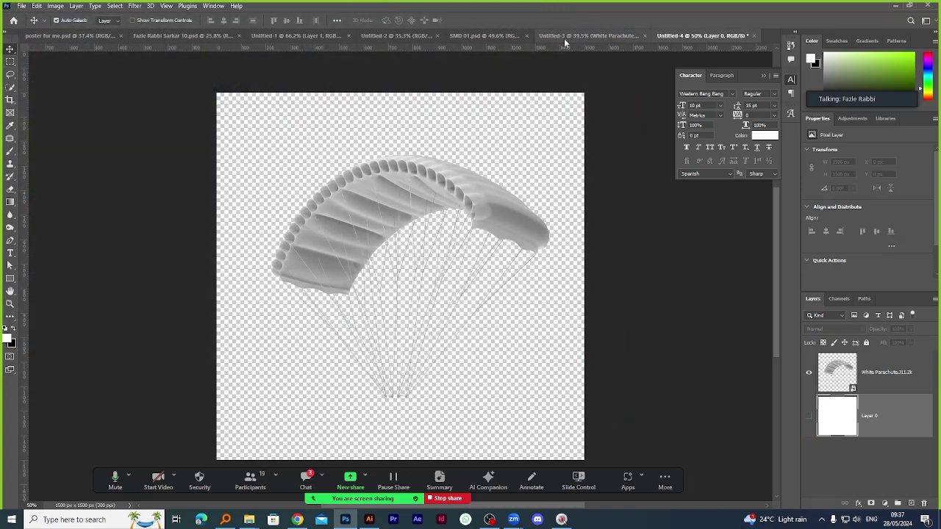
Return to the burger document and recentre the parachute layer on the canvas at X 750 px, Y 750 px.
left_click(564, 36)
key("ctrl+t")
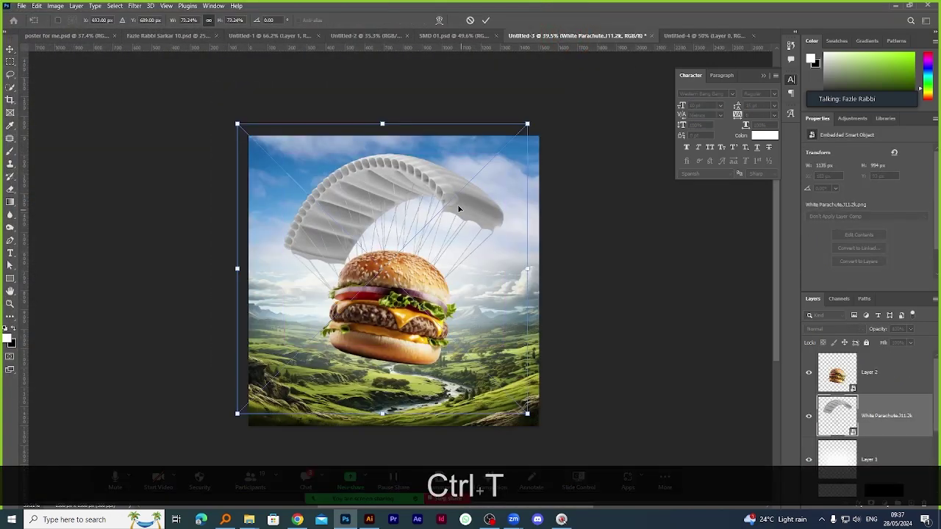
mouse_move(459, 209)
left_mouse_down()
mouse_move(503, 209)
mouse_move(481, 193)
mouse_move(467, 204)
left_mouse_up()
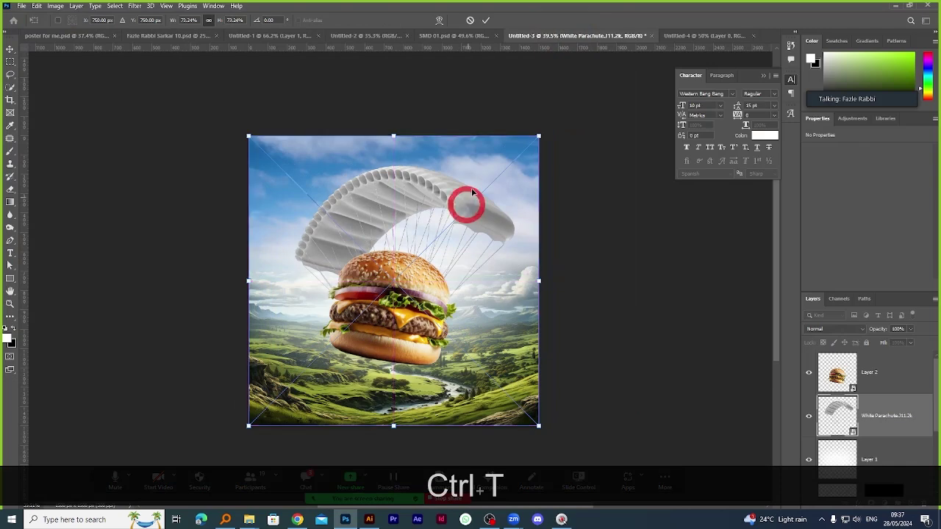
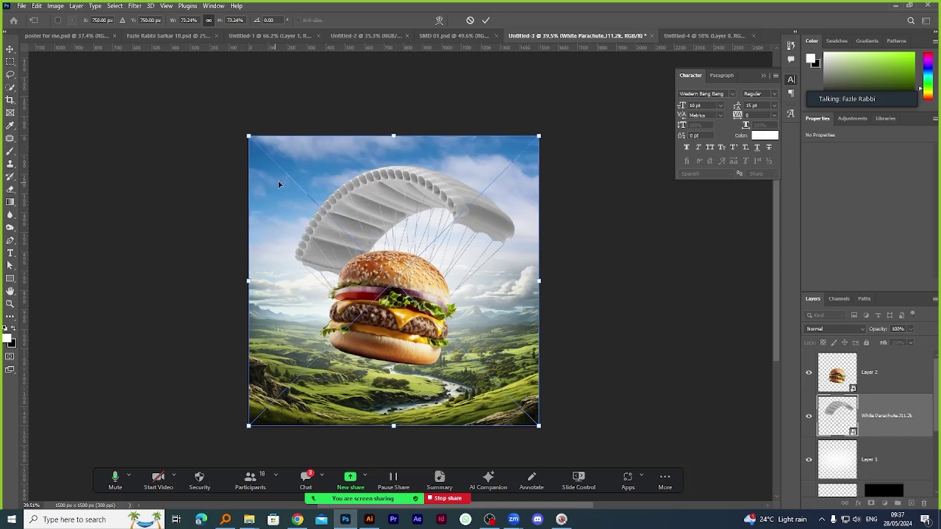
left_click(485, 20)
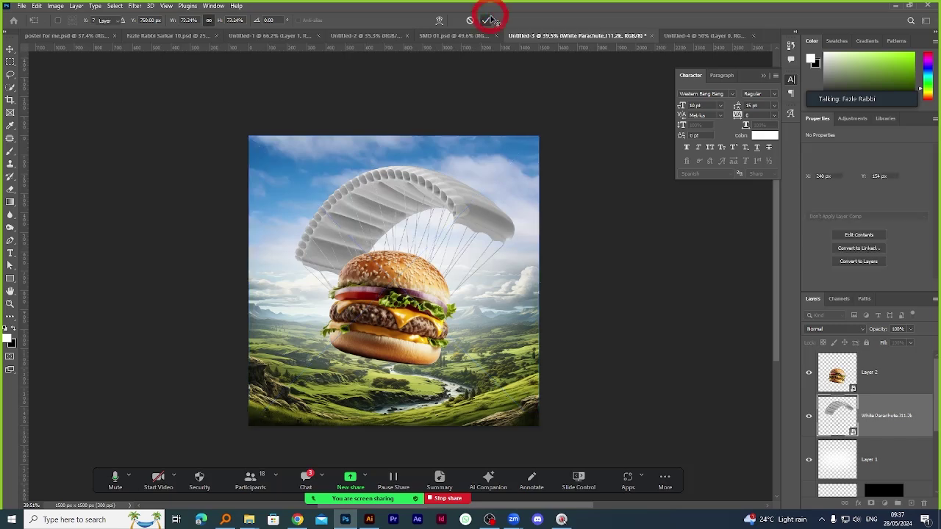
Shift the parachute in the burger document 30 px to the left.
left_click(682, 35)
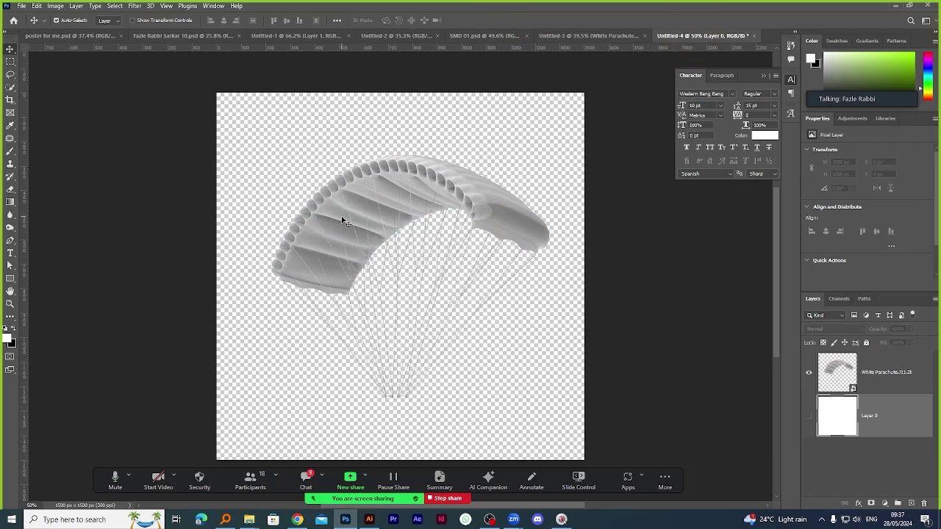
left_click(555, 35)
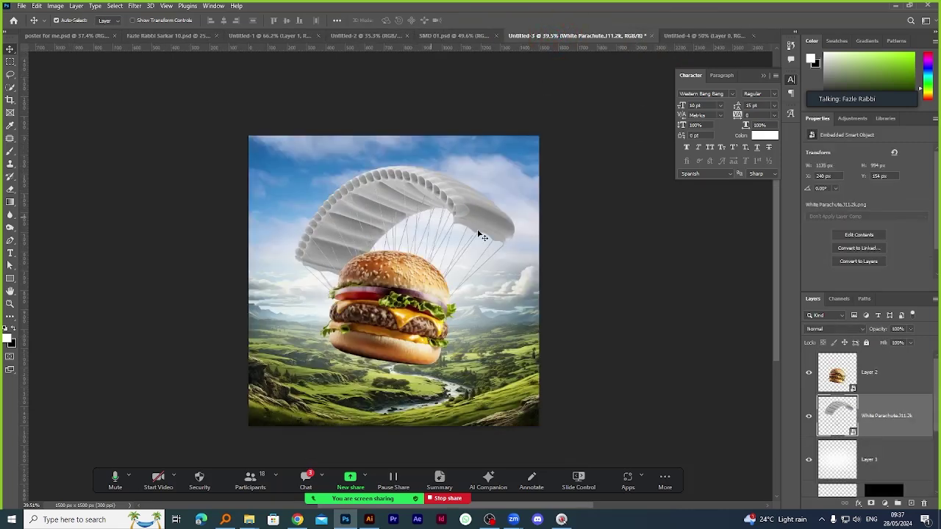
left_click_drag(494, 235, 477, 221)
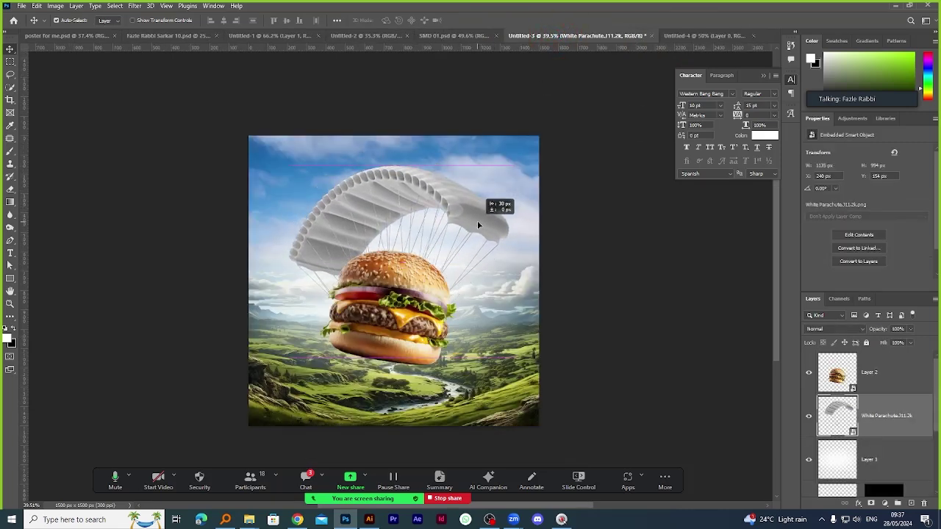
Rasterize the White Parachute layer and convert it back to a smart object.
right_click(910, 414)
left_click(841, 270)
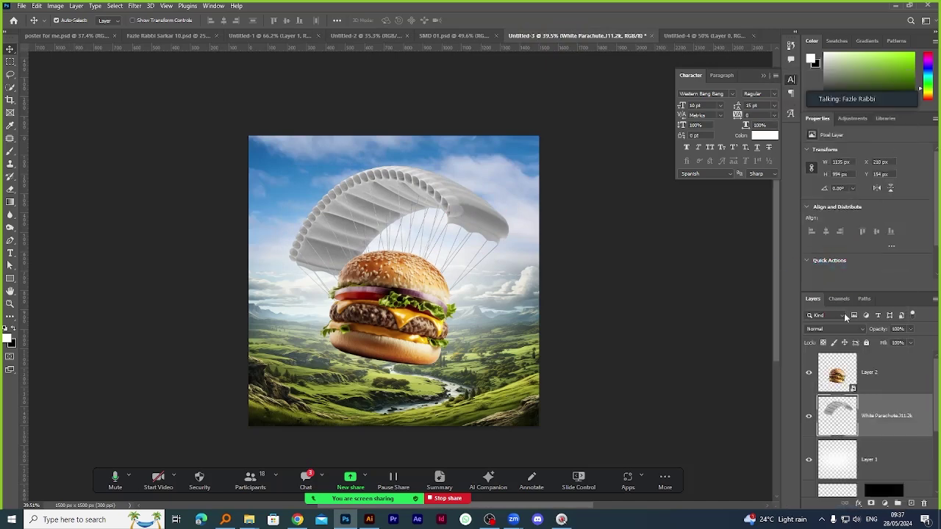
right_click(894, 416)
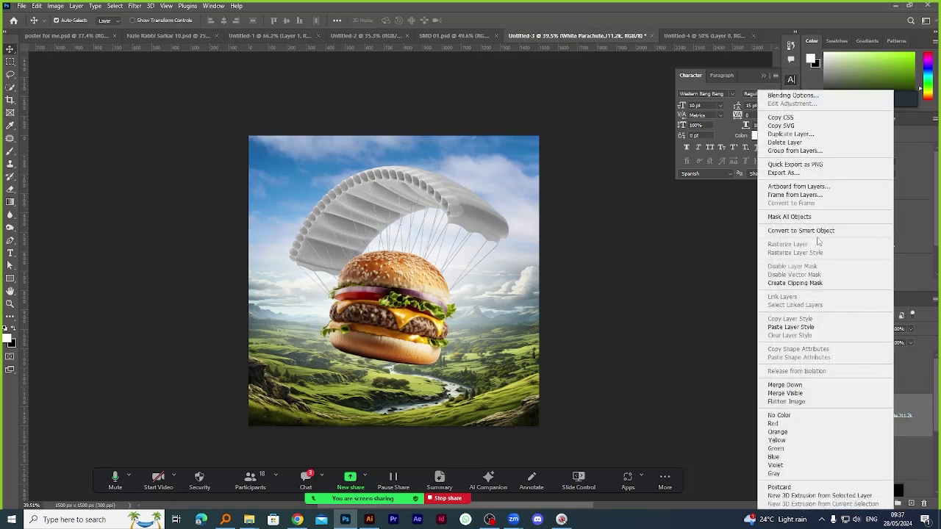
left_click(817, 231)
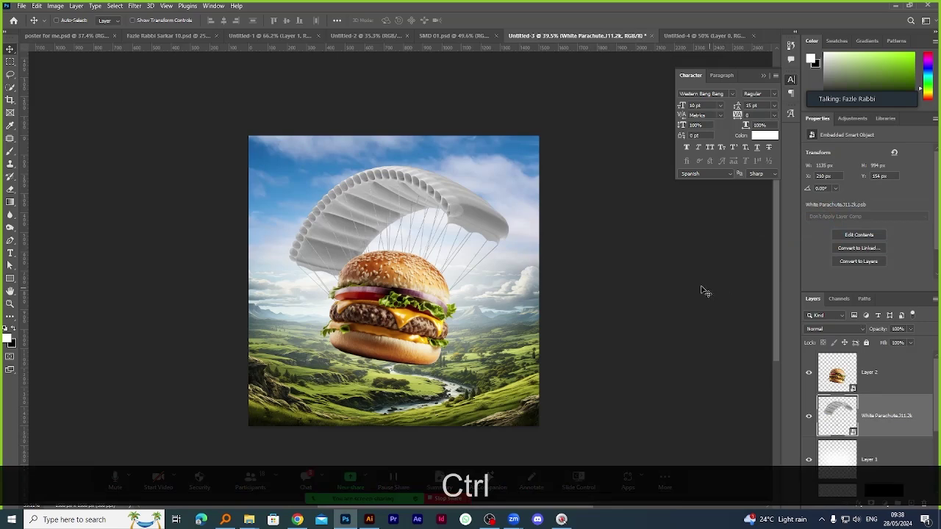
Rotate the parachute about 11.5° clockwise and position it above the burger at about X 214 px, Y 123 px.
key("ctrl+t")
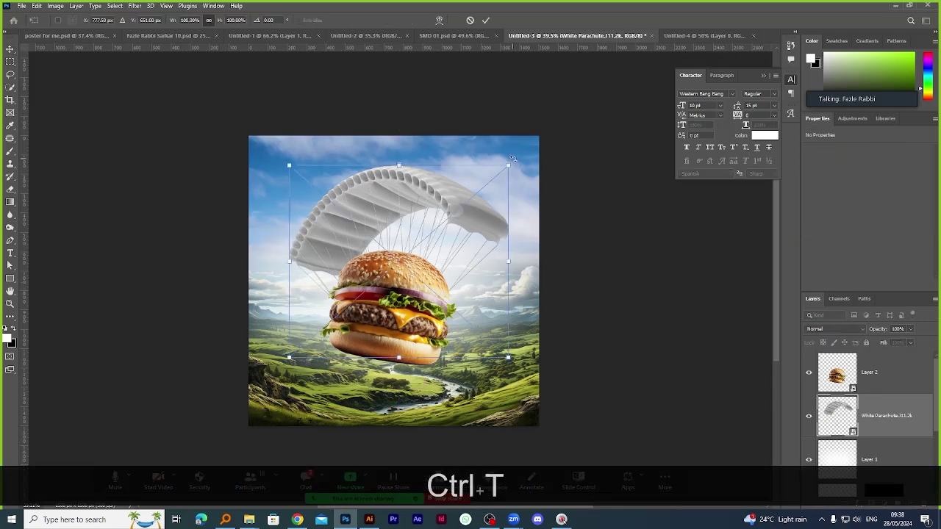
left_click_drag(512, 158, 529, 184)
left_click_drag(441, 173, 471, 241)
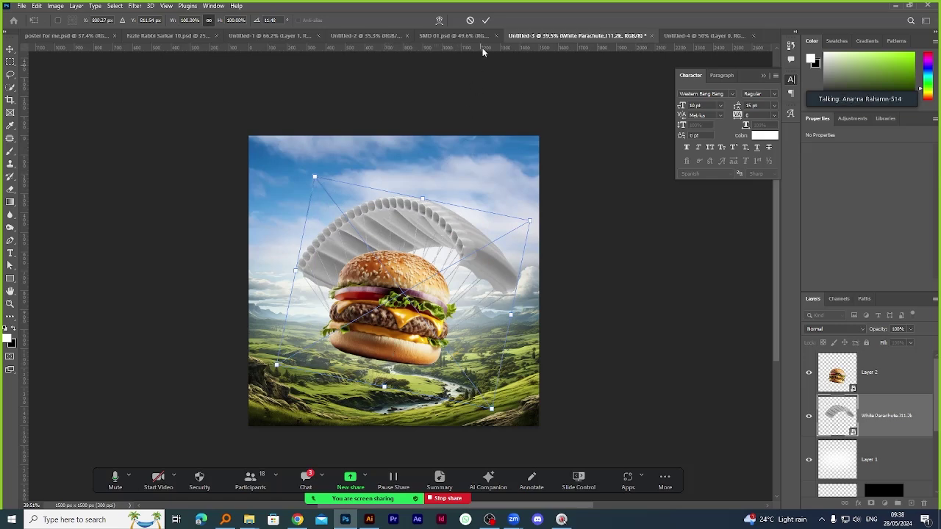
left_click(485, 19)
left_click_drag(465, 265, 466, 227)
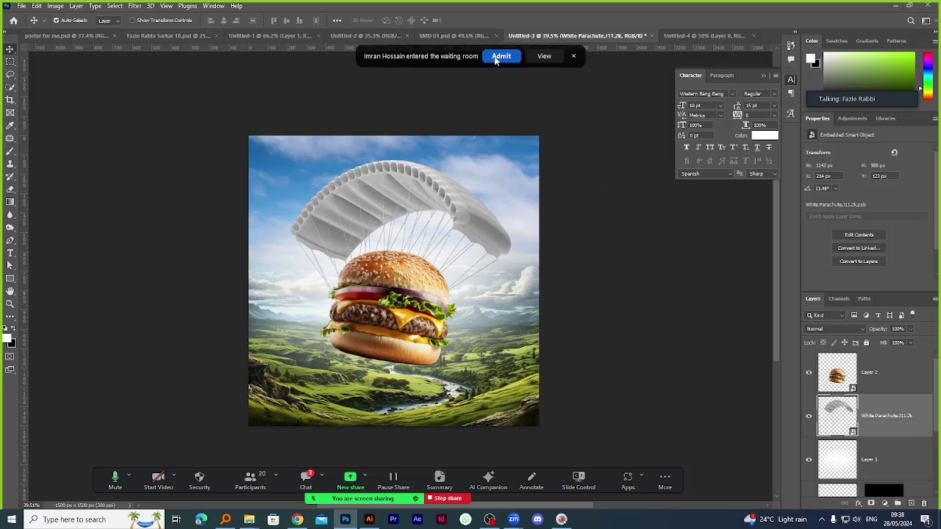
left_click(495, 59)
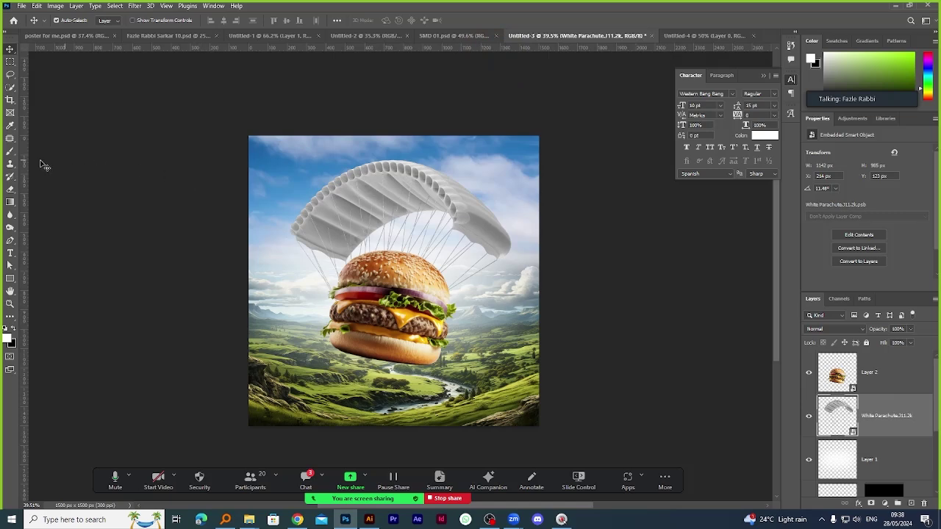
left_click(11, 190)
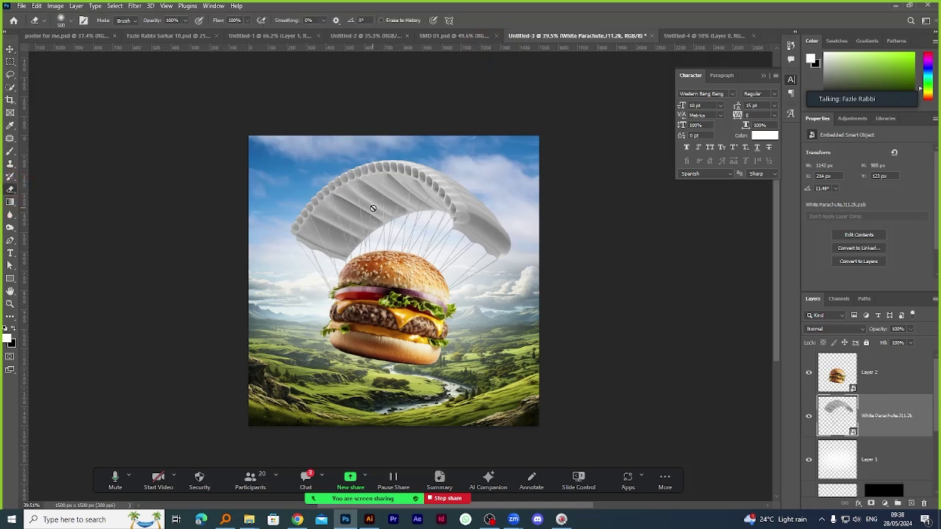
left_click(10, 151)
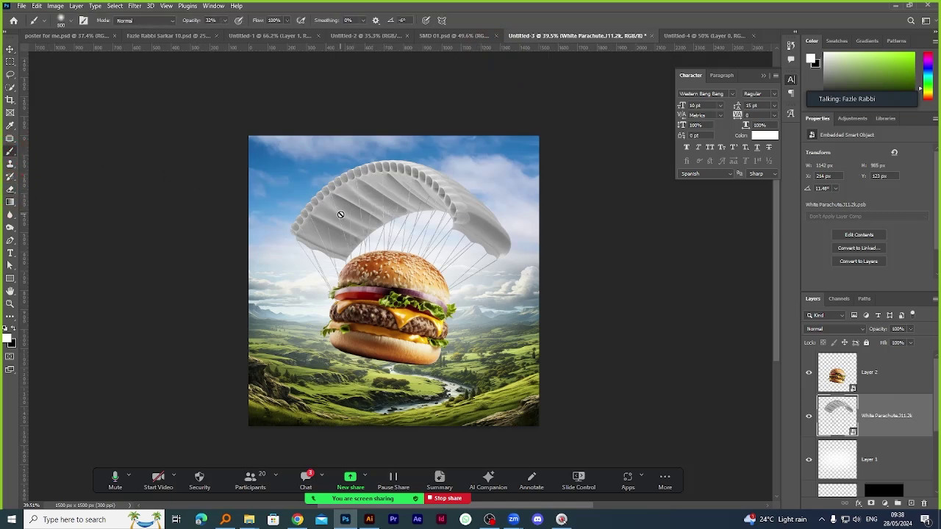
left_click(10, 190)
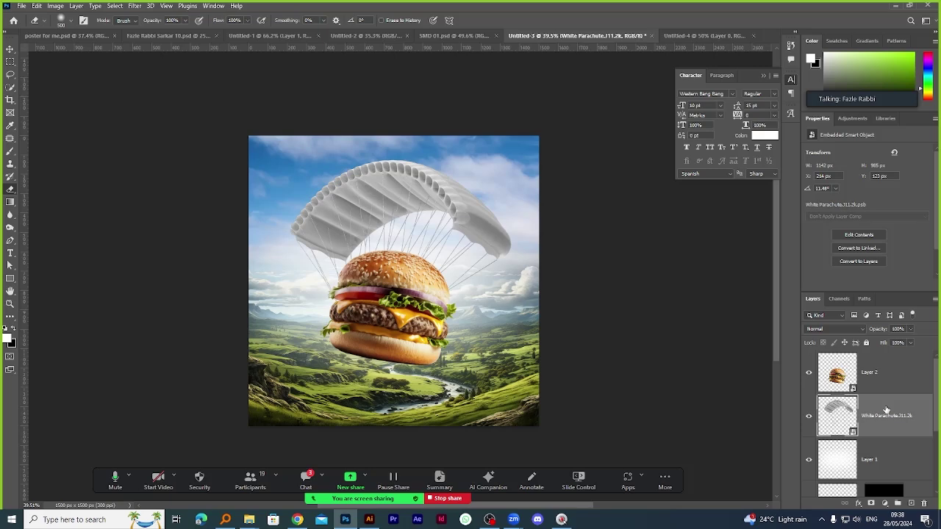
Rasterize the White Parachute layer and try an Eraser stroke across the canopy, undoing the stroke.
right_click(886, 410)
left_click(781, 267)
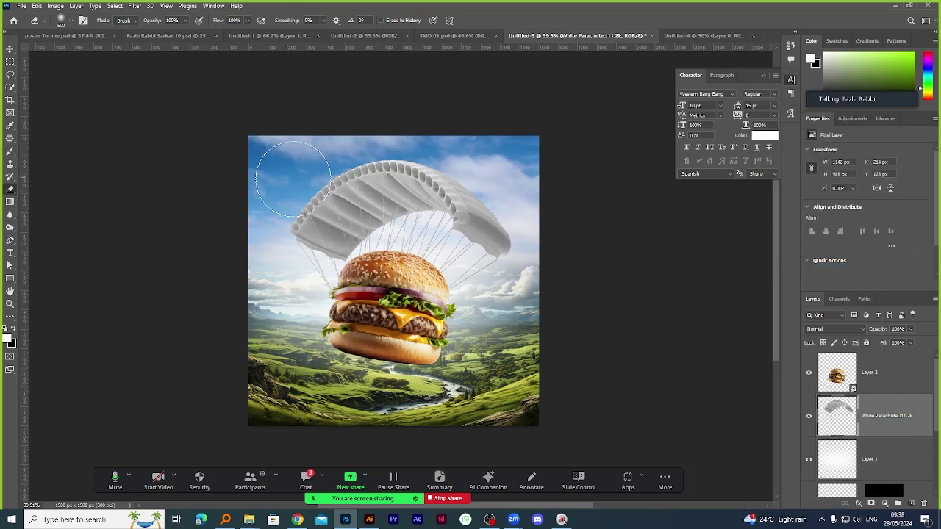
left_click_drag(324, 189, 430, 169)
key("ctrl+z")
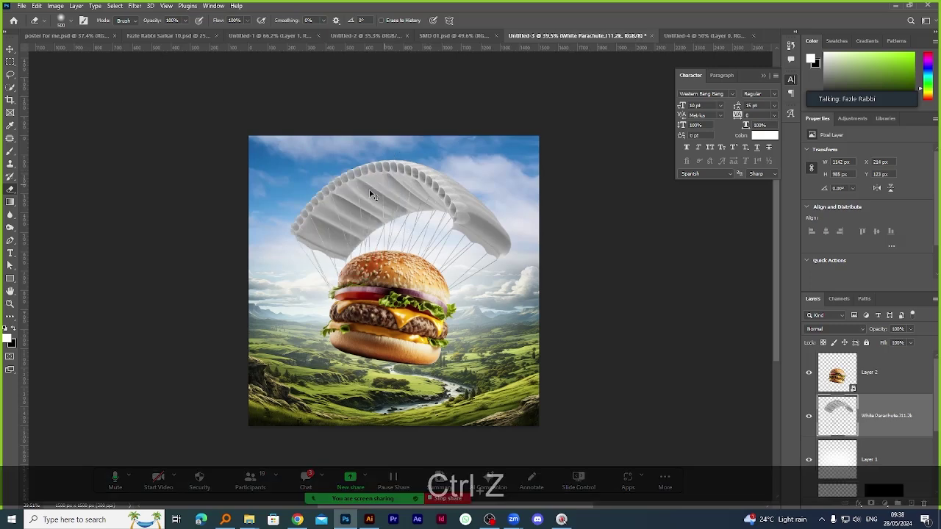
Try a white Brush stroke at 32% opacity on the canopy, undo it, and convert the parachute layer back to a smart object.
left_click(10, 151)
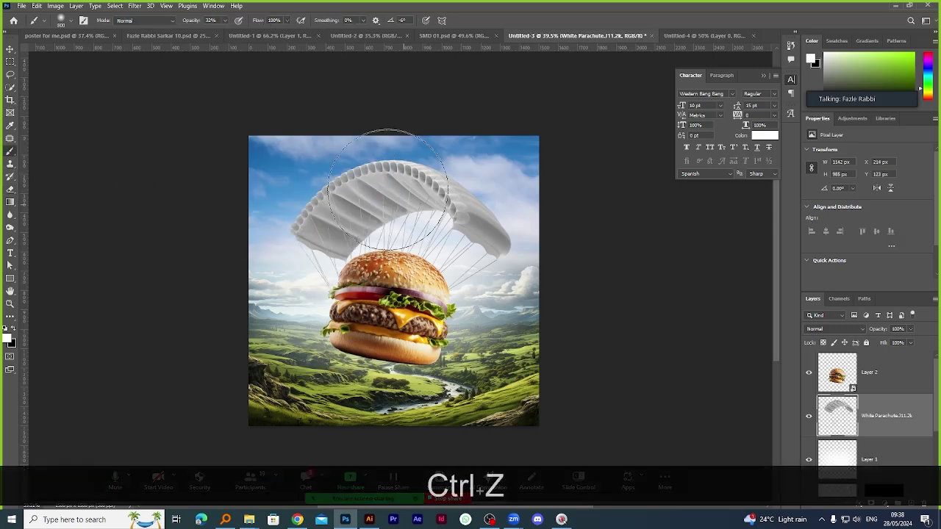
left_click_drag(346, 199, 412, 176)
key("ctrl+z")
right_click(892, 413)
left_click(790, 235)
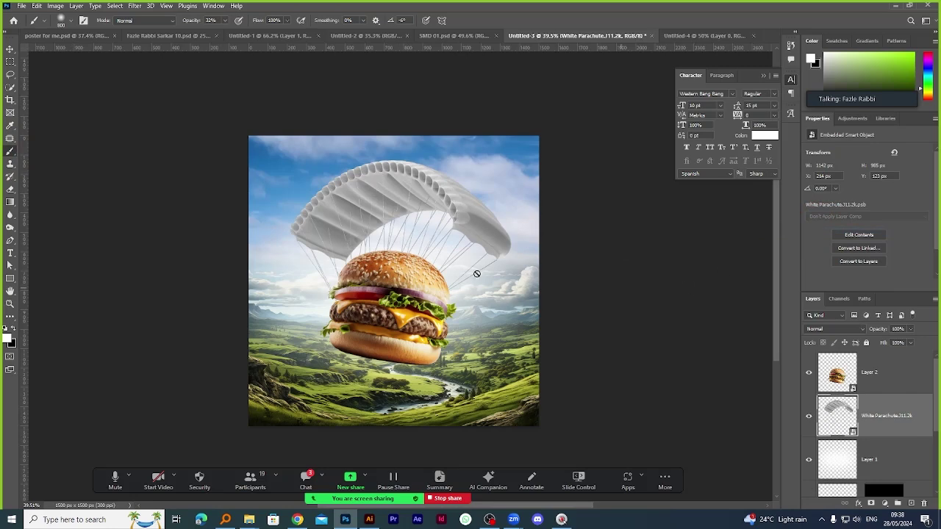
Reposition the parachute at about X 201 px, Y 164 px and the burger at about X 302 px, Y 750 px.
left_click(10, 49)
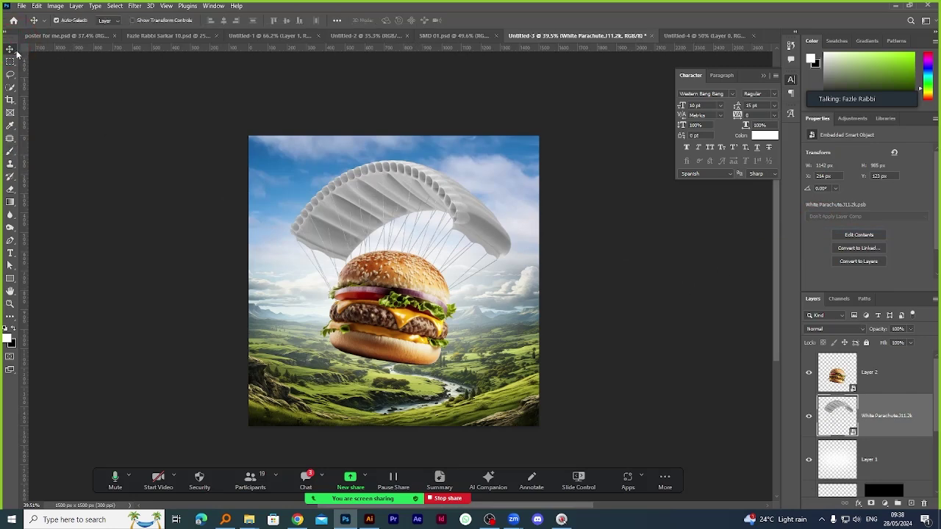
scroll(506, 223, "up", 2)
scroll(506, 223, "up", 1)
mouse_move(479, 208)
left_mouse_down()
mouse_move(485, 222)
mouse_move(477, 225)
mouse_move(472, 211)
left_mouse_up()
scroll(441, 279, "down", 1)
left_click_drag(386, 296, 368, 333)
scroll(546, 218, "down", 2)
scroll(542, 220, "up", 2)
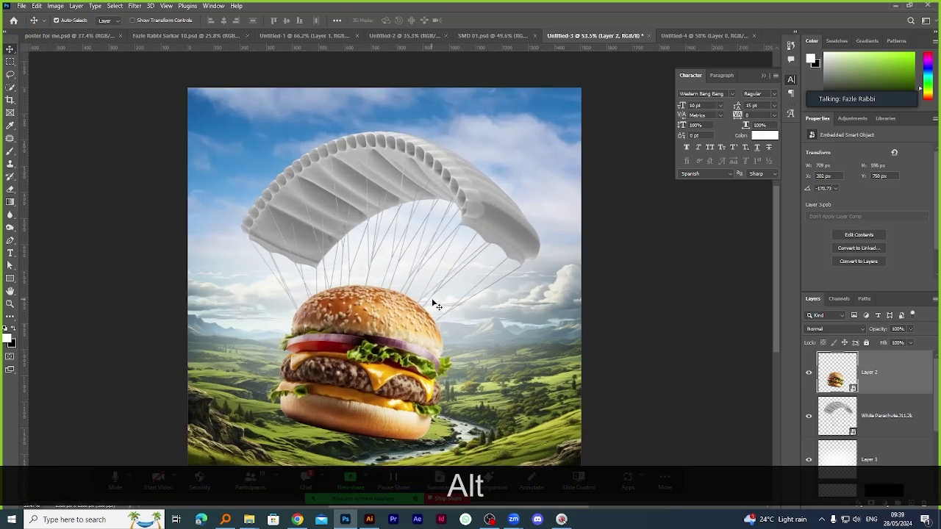
scroll(435, 304, "down", 2)
Add a Hue/Saturation adjustment layer clipped to the White Parachute layer.
left_click(895, 417)
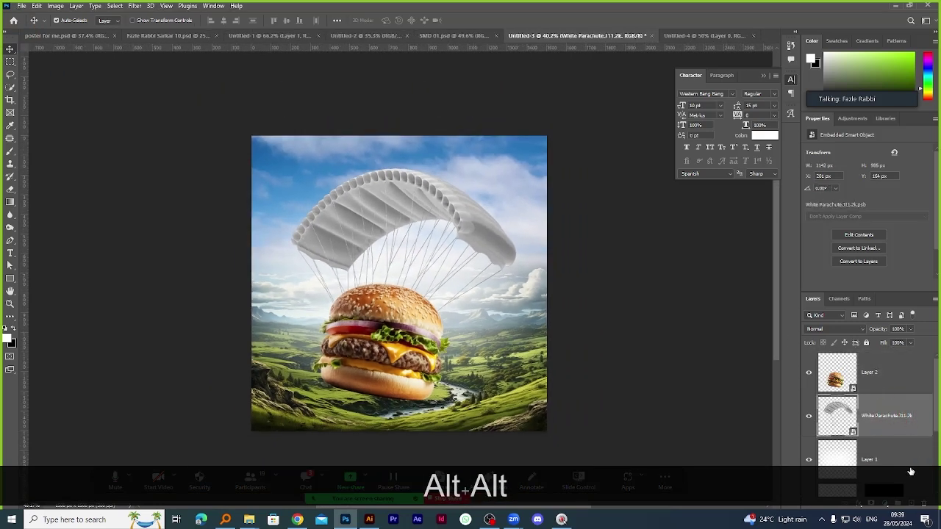
left_click(889, 501)
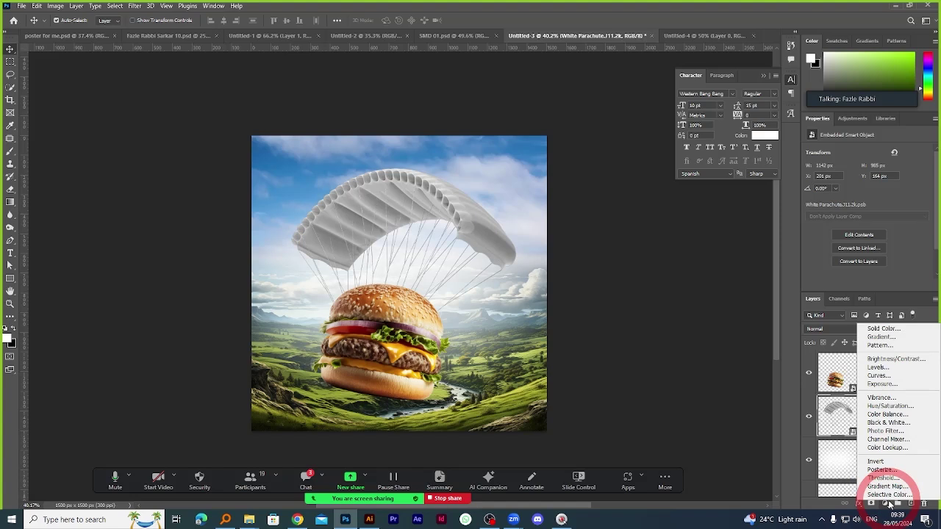
left_click(895, 407)
left_click(868, 286)
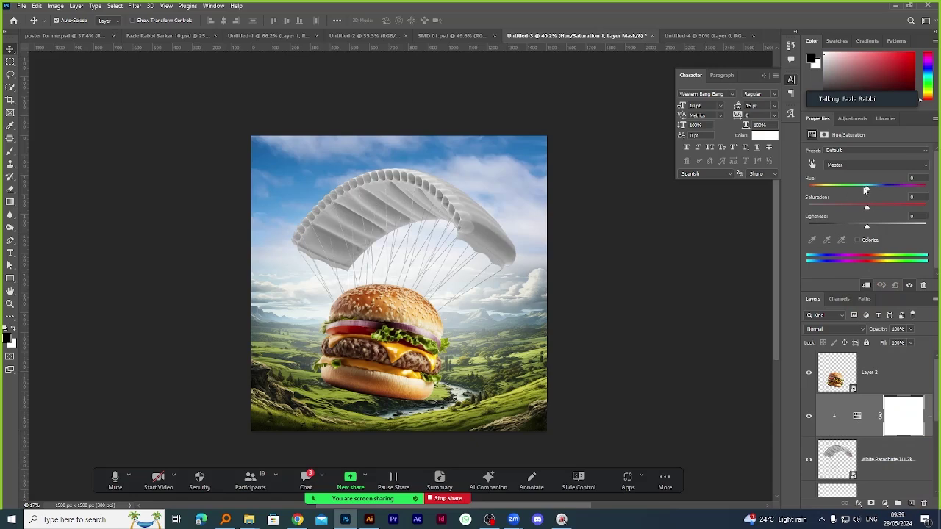
Try recolouring the parachute by shifting the adjustment layer's hue to about -25.
mouse_move(866, 190)
left_mouse_down()
mouse_move(841, 191)
mouse_move(856, 191)
left_mouse_up()
key("ctrl+z")
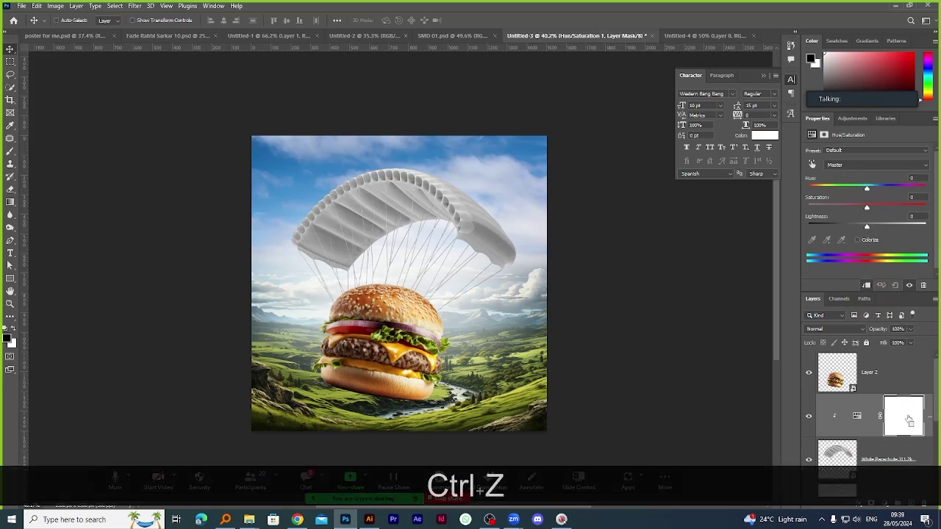
left_click(856, 416)
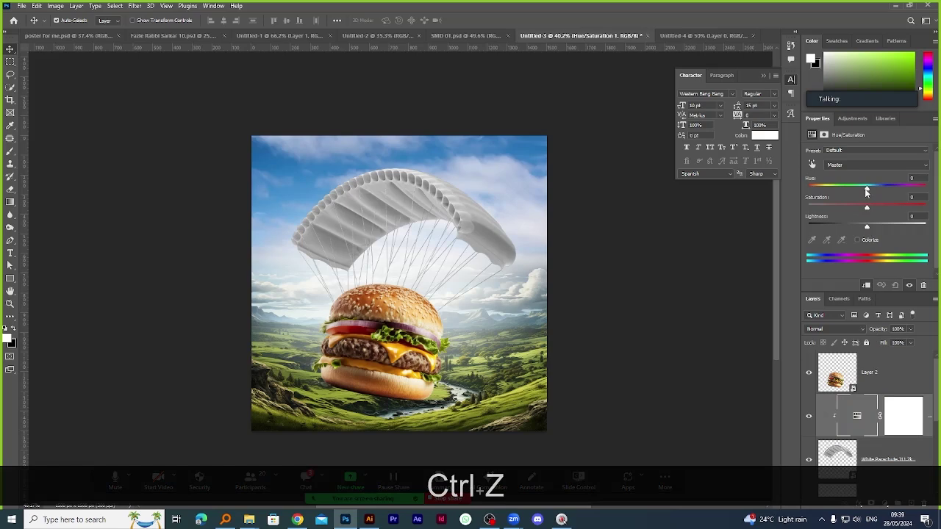
left_click_drag(867, 191, 850, 190)
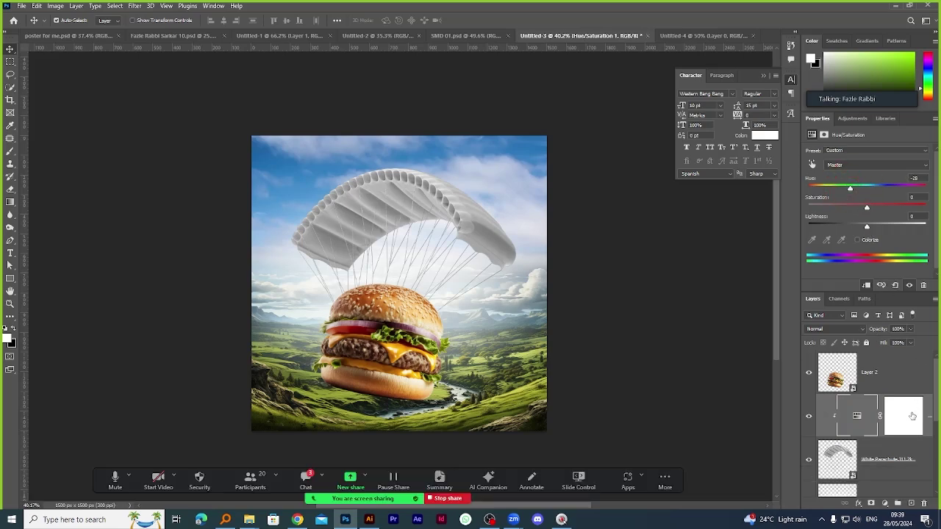
Delete the Hue/Saturation adjustment's layer mask and the adjustment layer above the parachute.
scroll(903, 410, "down", 2)
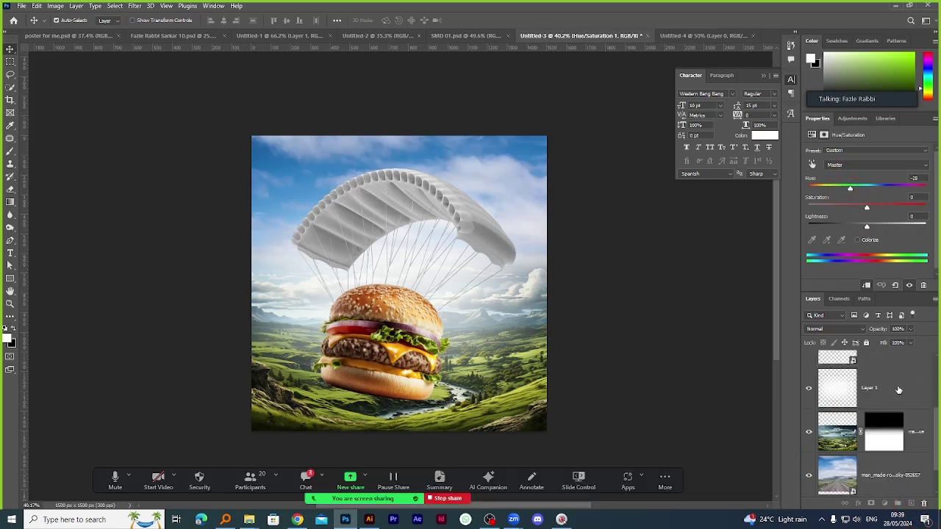
left_click_drag(894, 389, 922, 501)
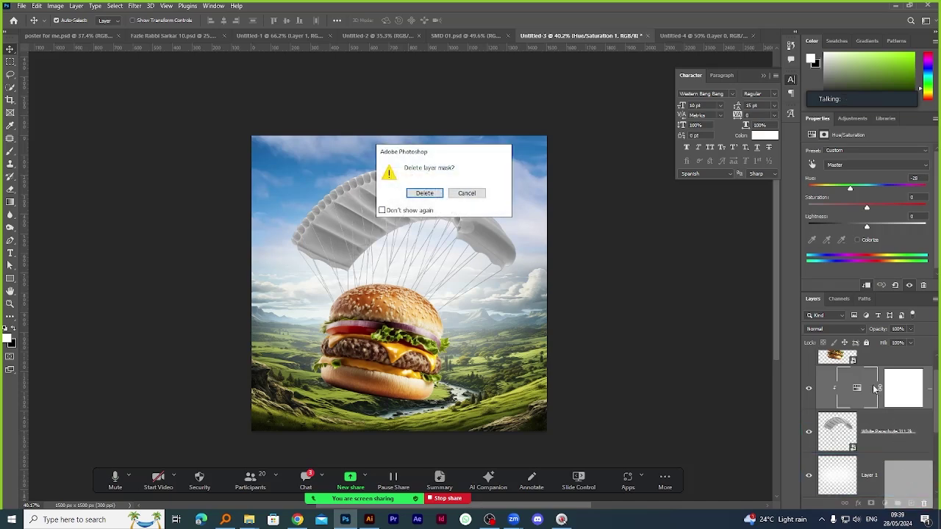
left_click(424, 193)
left_click_drag(898, 388, 923, 502)
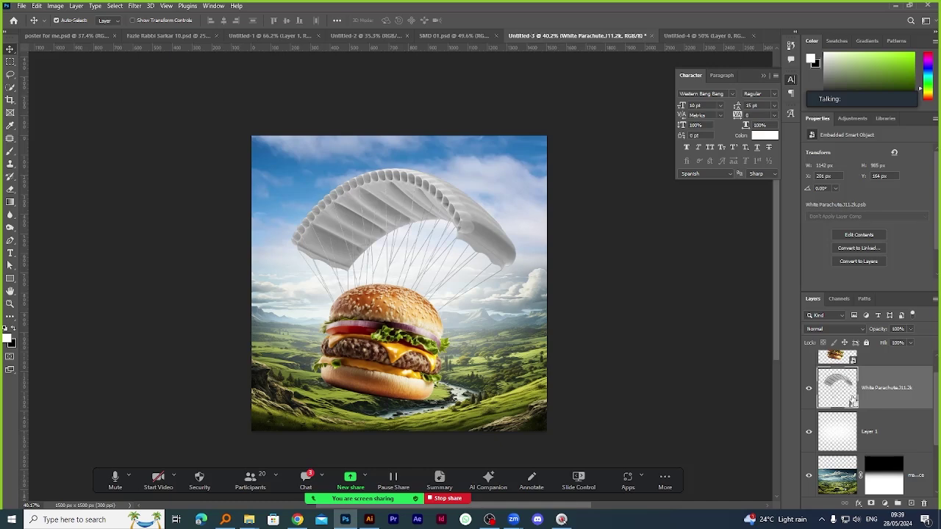
Duplicate the White Parachute layer and try a Hue/Saturation hue shift of -38 on the copy.
key("ctrl+j")
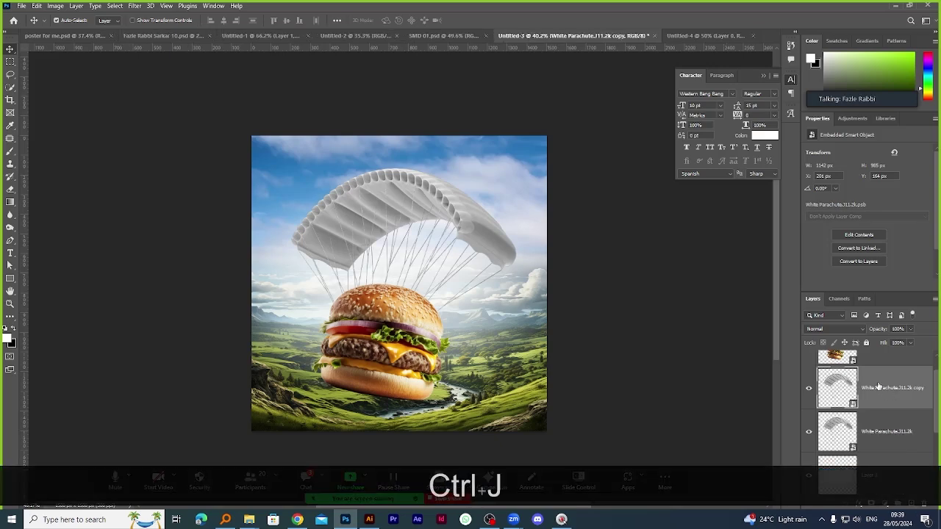
left_click(53, 6)
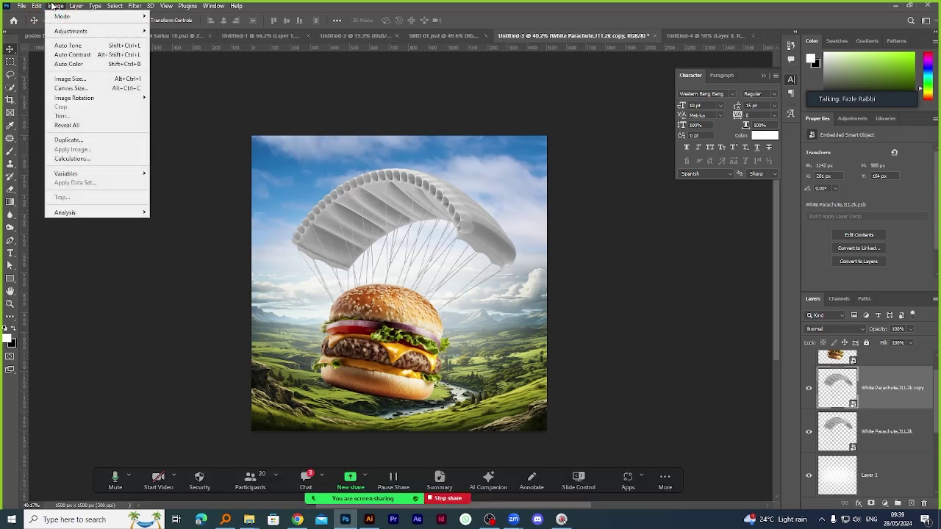
mouse_move(85, 32)
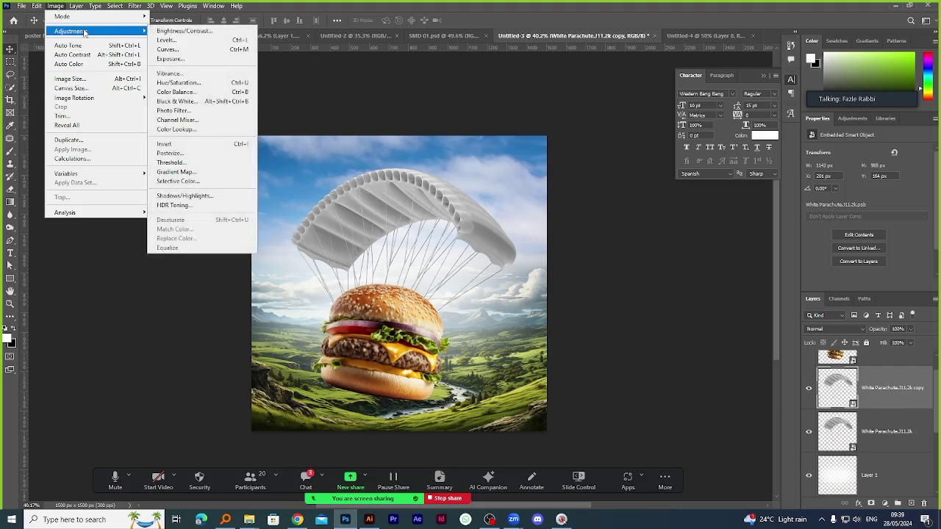
left_click(178, 83)
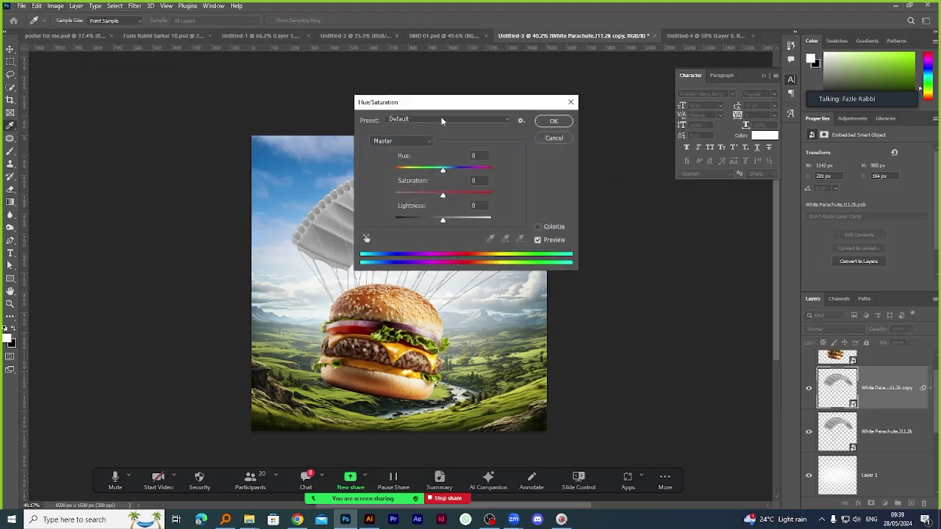
left_click_drag(452, 103, 611, 112)
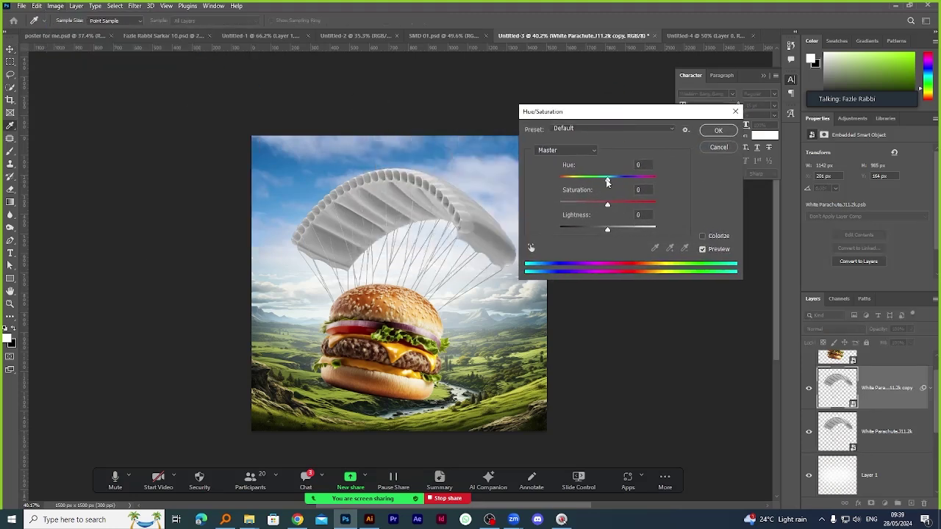
left_click_drag(608, 183, 588, 183)
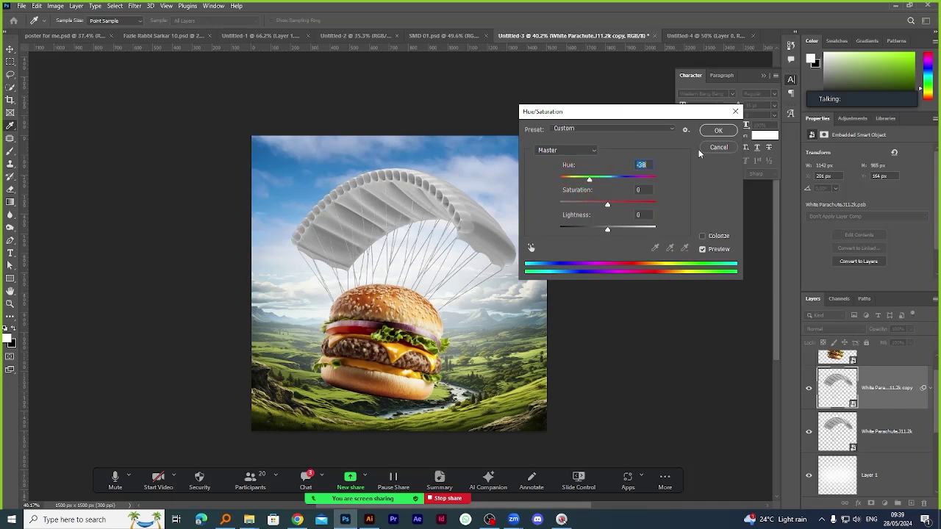
Colorize the parachute copy beige with Hue 39 and Saturation 38, and apply the Hue/Saturation adjustment.
left_click(702, 236)
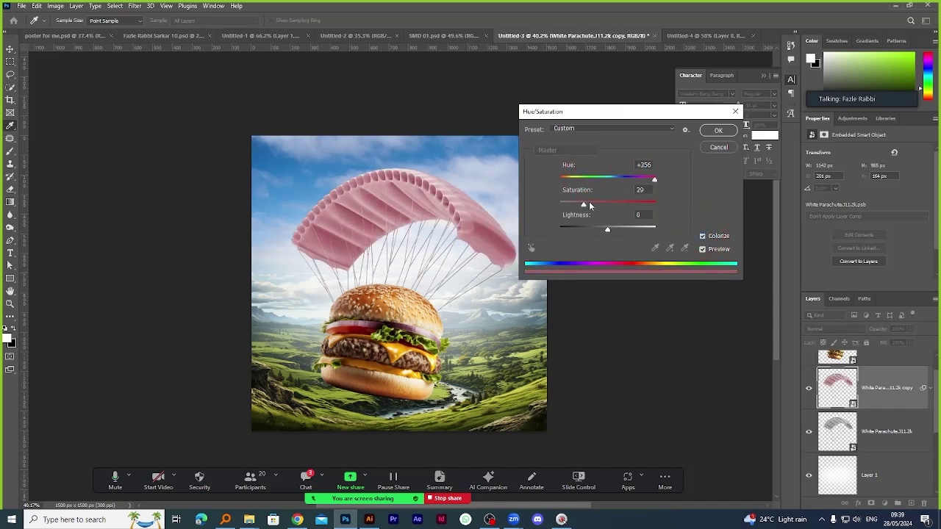
left_click_drag(589, 206, 604, 204)
left_click_drag(656, 179, 575, 180)
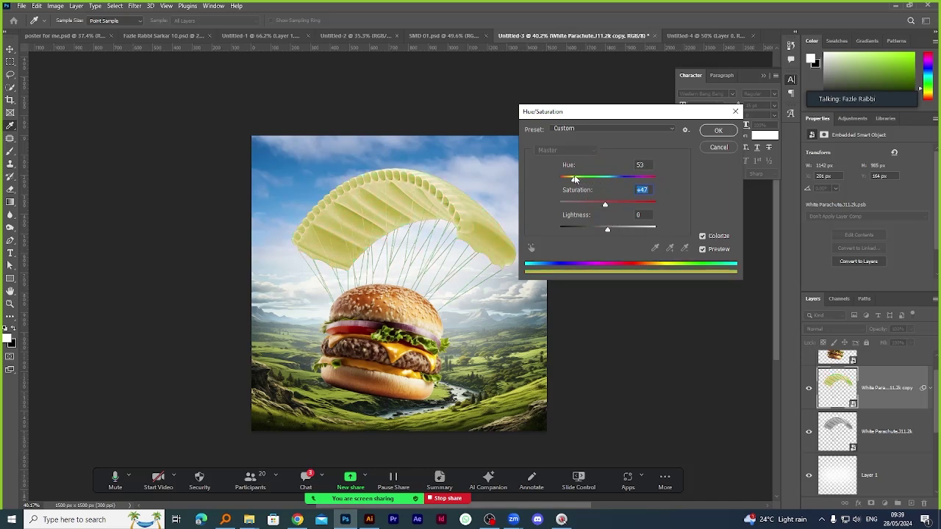
left_click(574, 179)
left_click_drag(605, 205, 573, 179)
left_click(573, 180)
left_click_drag(575, 181, 571, 181)
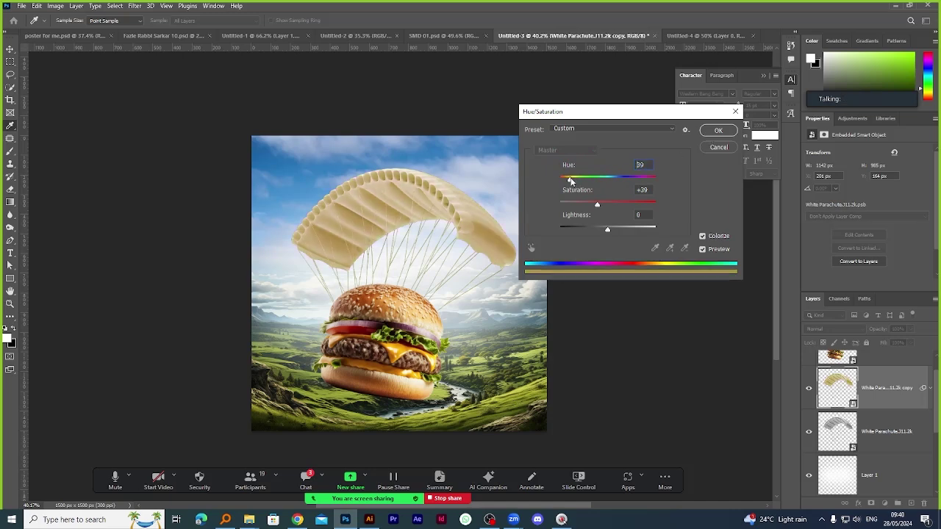
left_click_drag(601, 208, 603, 207)
left_click(596, 205)
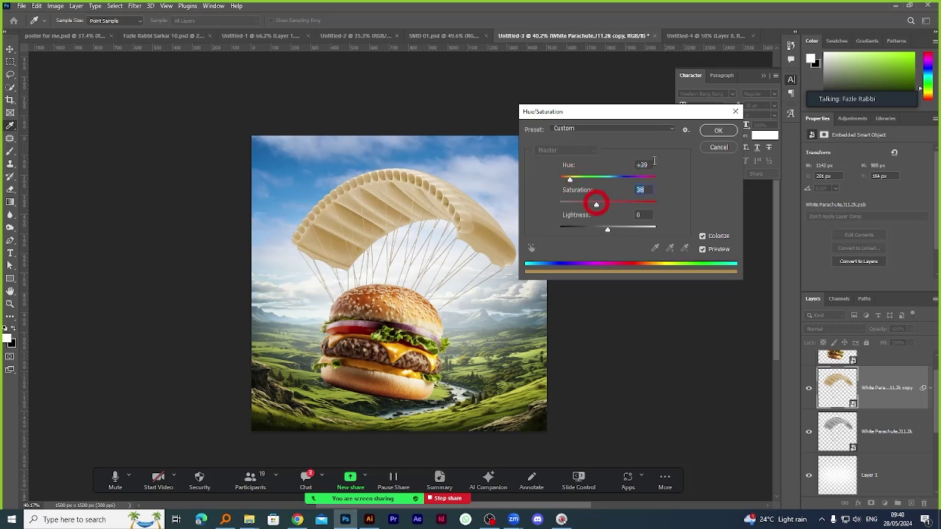
left_click(717, 129)
Hide the original White Parachute layer and examine the colorized copy's canopy and cords up close.
scroll(459, 235, "down", 1)
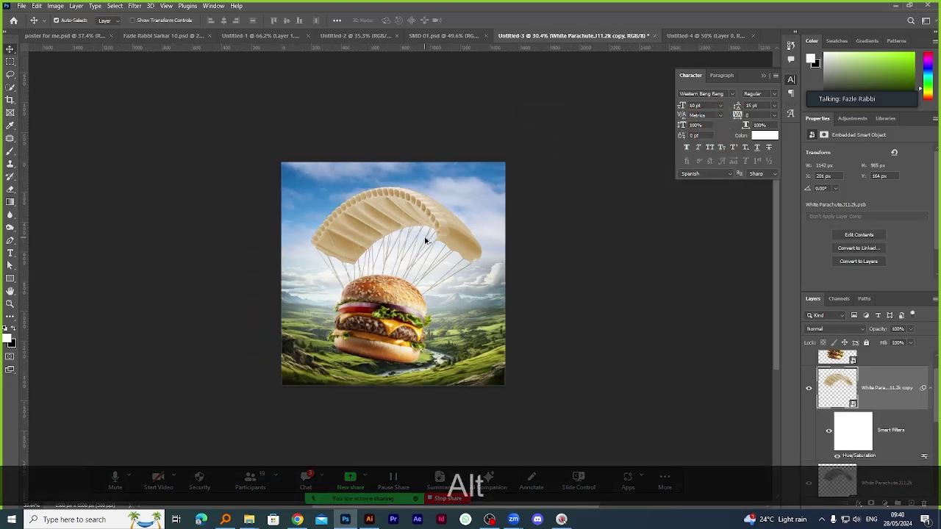
scroll(459, 235, "up", 2)
scroll(833, 426, "down", 1)
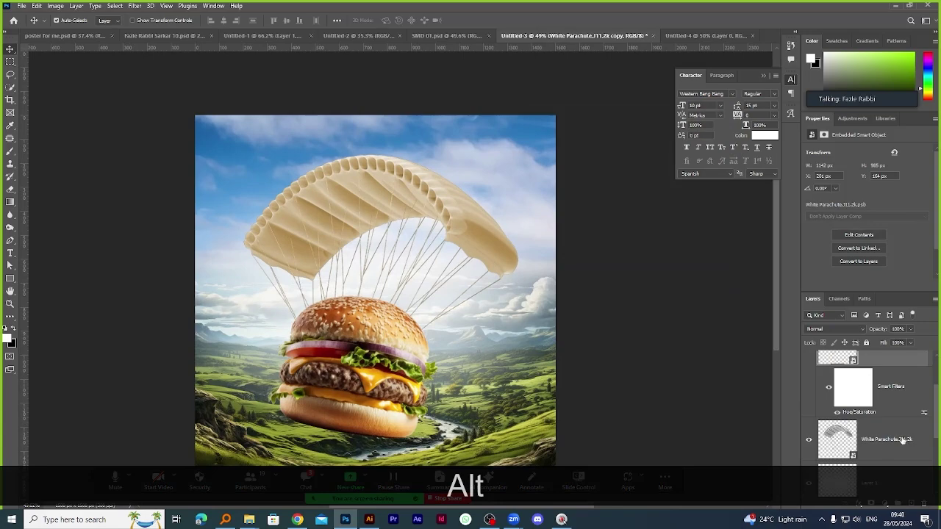
scroll(791, 430, "down", 1)
scroll(818, 366, "up", 1)
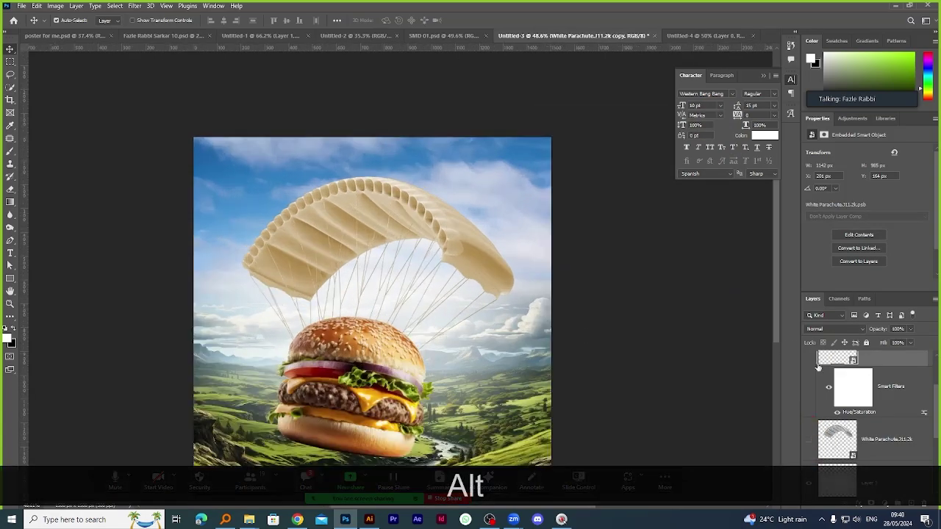
scroll(542, 262, "down", 1)
scroll(422, 264, "up", 1)
scroll(425, 283, "down", 2)
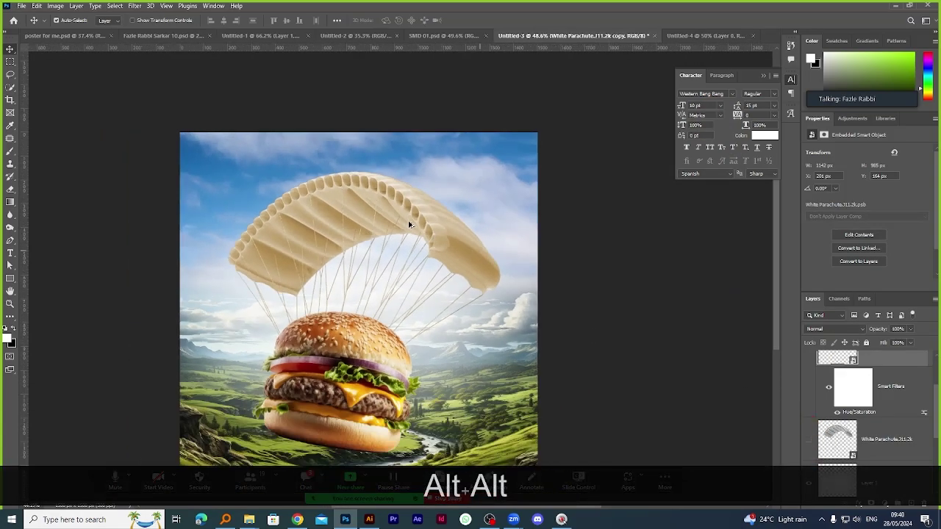
scroll(401, 295, "up", 2)
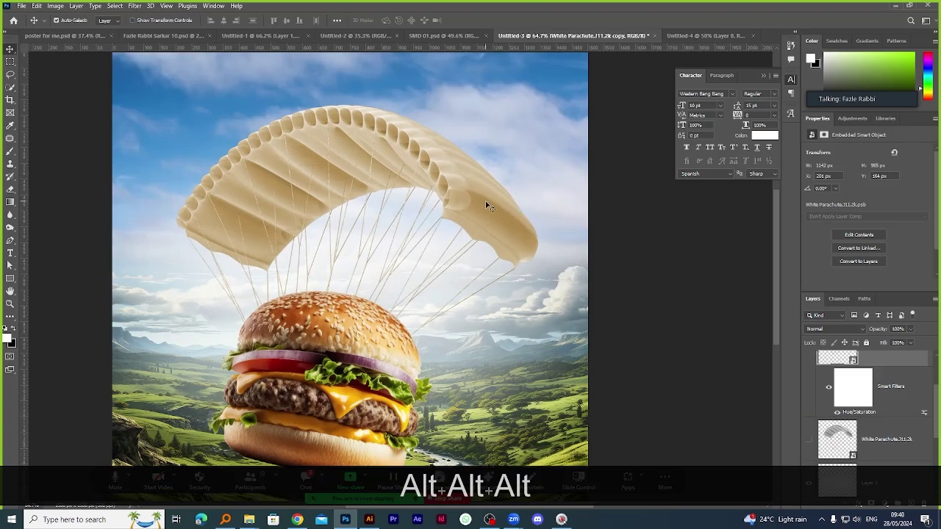
scroll(904, 403, "up", 3)
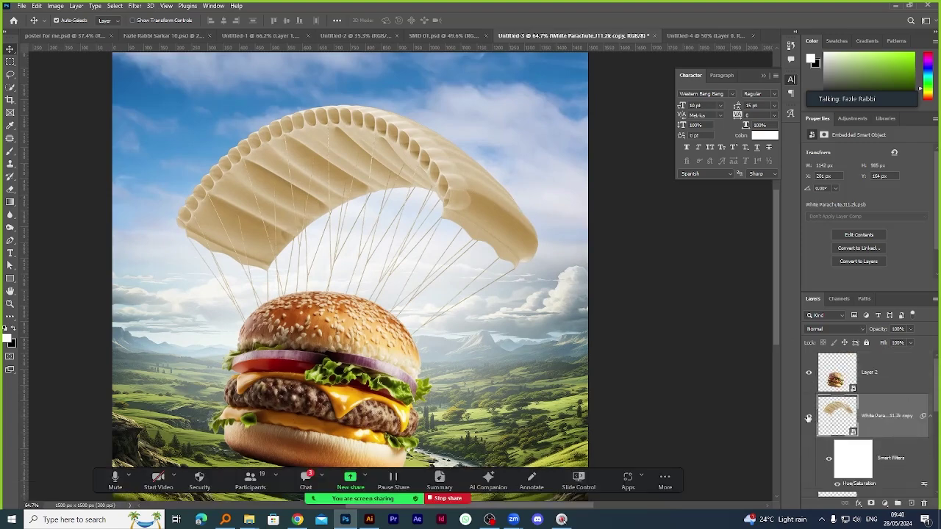
Examine the beige canopy's shading and its cords above the burger at several magnifications.
scroll(387, 235, "down", 1)
scroll(412, 213, "up", 4)
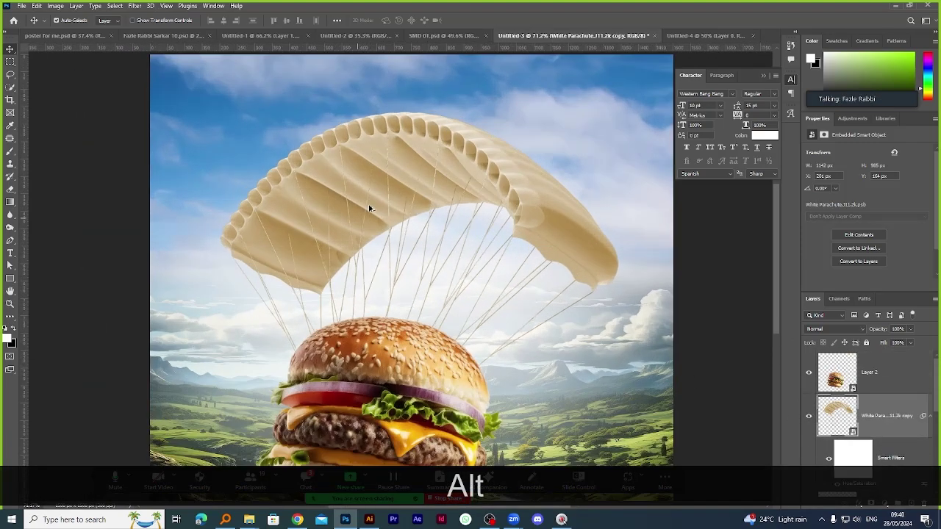
scroll(409, 179, "down", 2)
scroll(399, 194, "up", 3)
scroll(401, 214, "down", 2)
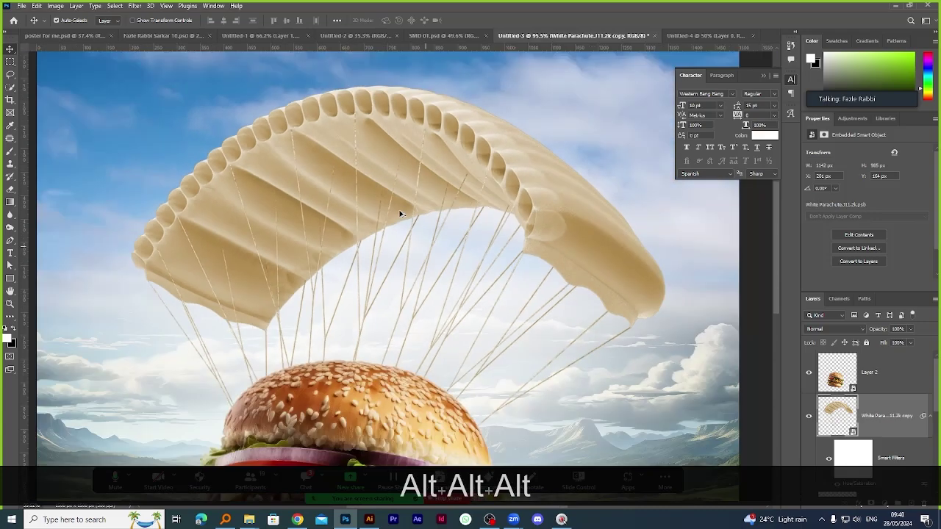
scroll(384, 214, "down", 2)
scroll(400, 195, "up", 2)
scroll(390, 199, "down", 3)
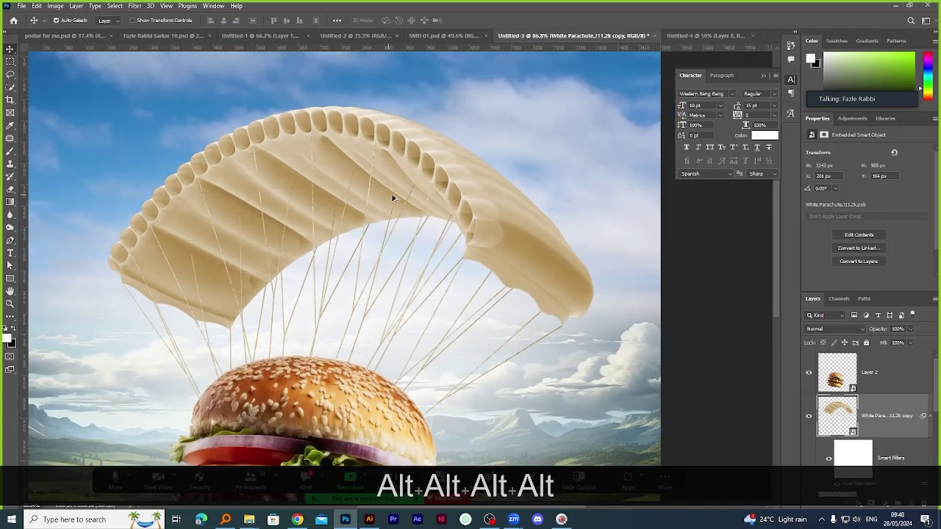
scroll(369, 175, "up", 3)
scroll(386, 208, "down", 1)
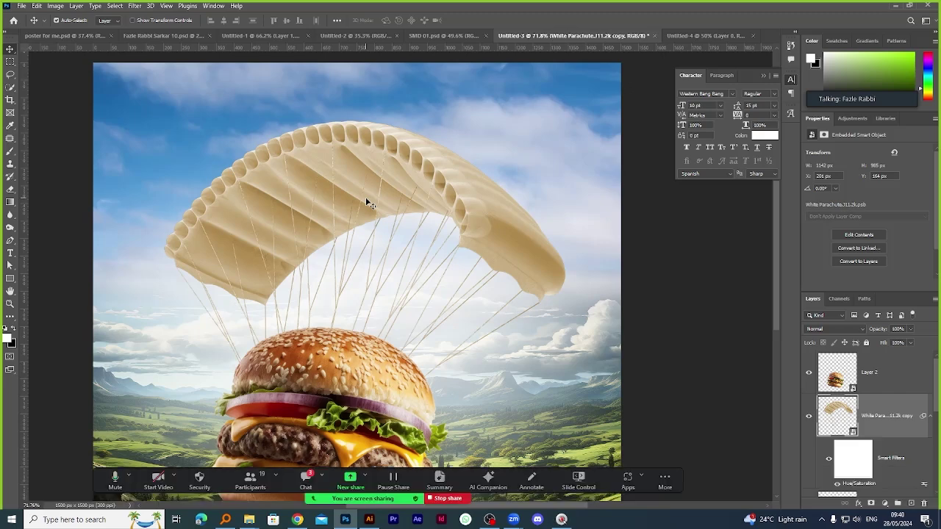
scroll(365, 197, "down", 2)
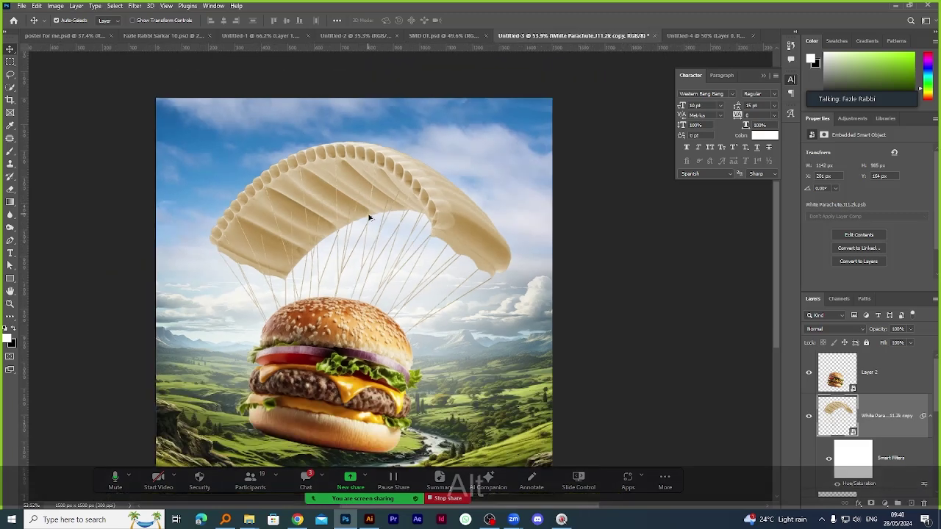
scroll(370, 195, "up", 3)
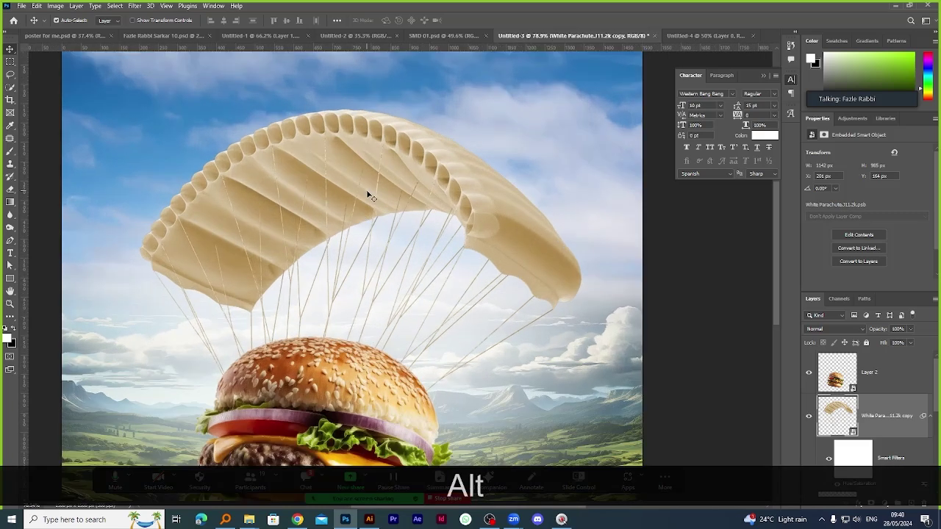
Add an empty layer above the parachute copy and lasso an area of about 1007 x 574 px around the canopy, following its underside.
left_click(11, 61)
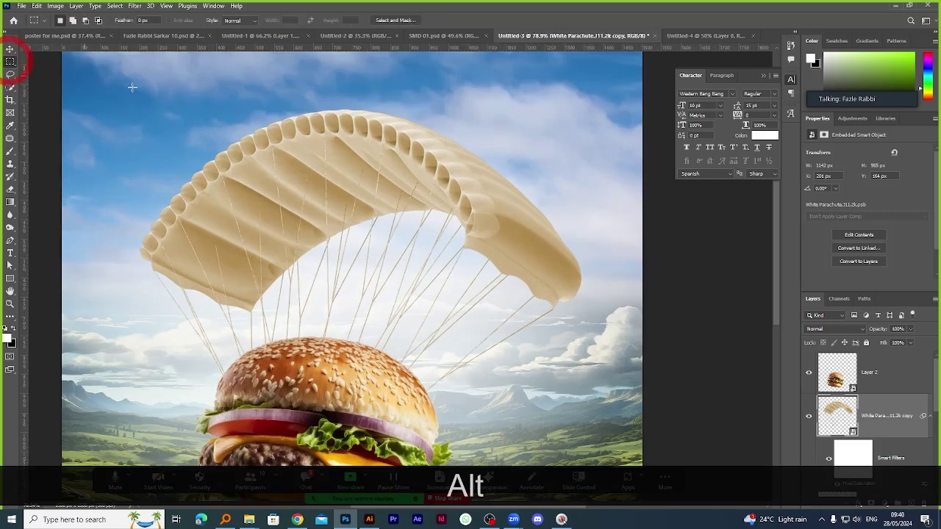
left_click(14, 89)
left_click(51, 93)
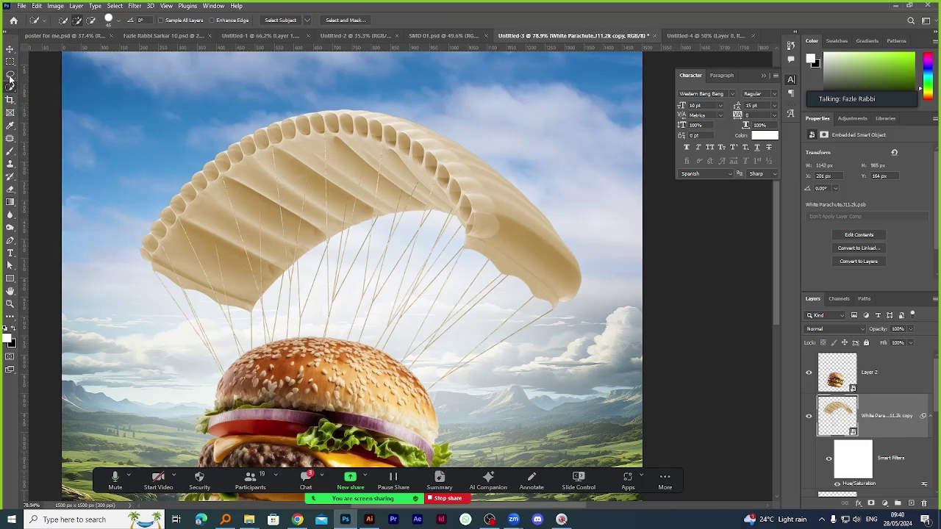
left_click(10, 77)
left_click(52, 76)
scroll(600, 254, "down", 2)
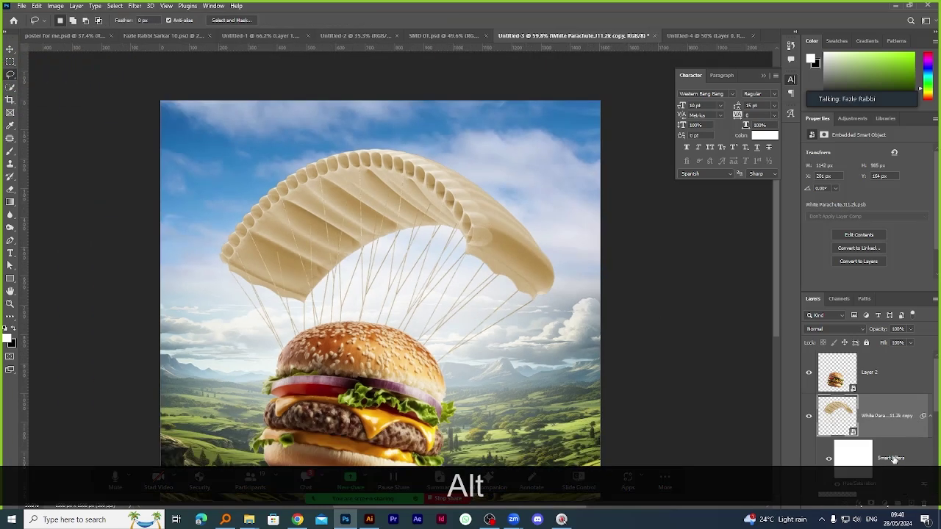
left_click(909, 507)
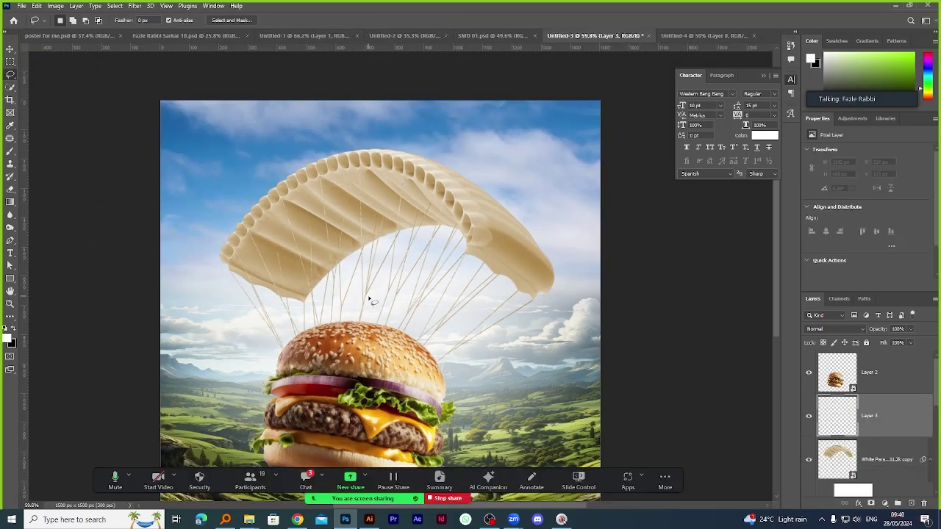
scroll(357, 186, "up", 2)
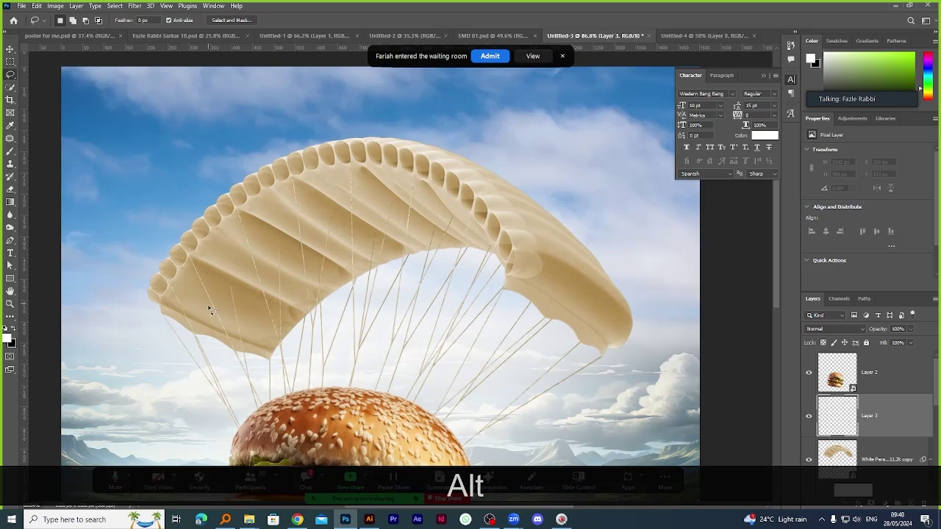
mouse_move(197, 359)
left_mouse_down()
mouse_move(237, 298)
mouse_move(366, 237)
left_mouse_up()
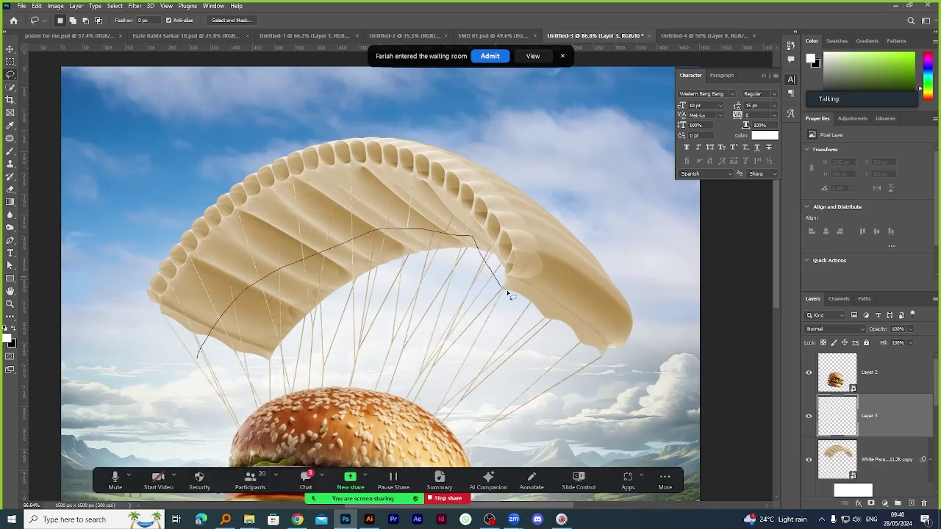
mouse_move(544, 223)
left_mouse_down()
mouse_move(511, 163)
mouse_move(429, 129)
mouse_move(318, 115)
mouse_move(175, 167)
mouse_move(123, 279)
mouse_move(198, 359)
left_mouse_up()
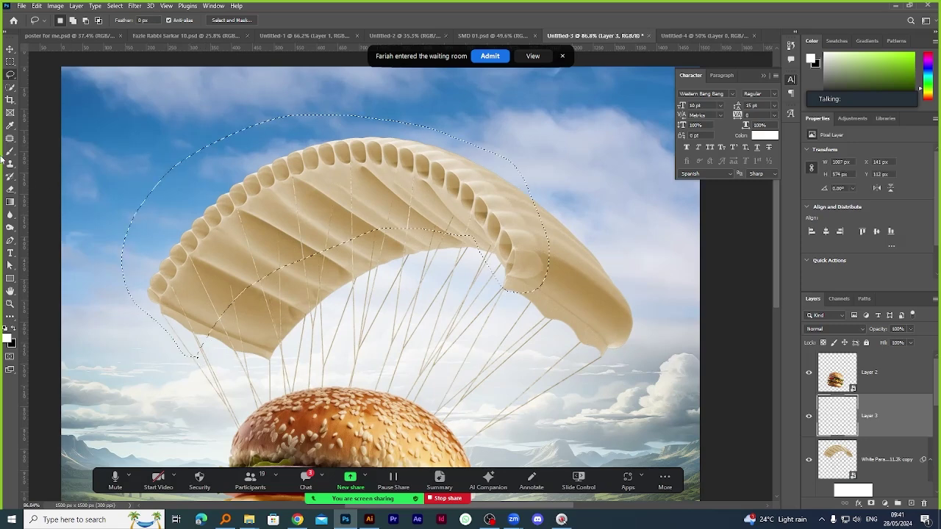
Paint a black shadow inside the selection under the canopy with a soft 400 px brush at 97% opacity, and deselect.
left_click(13, 329)
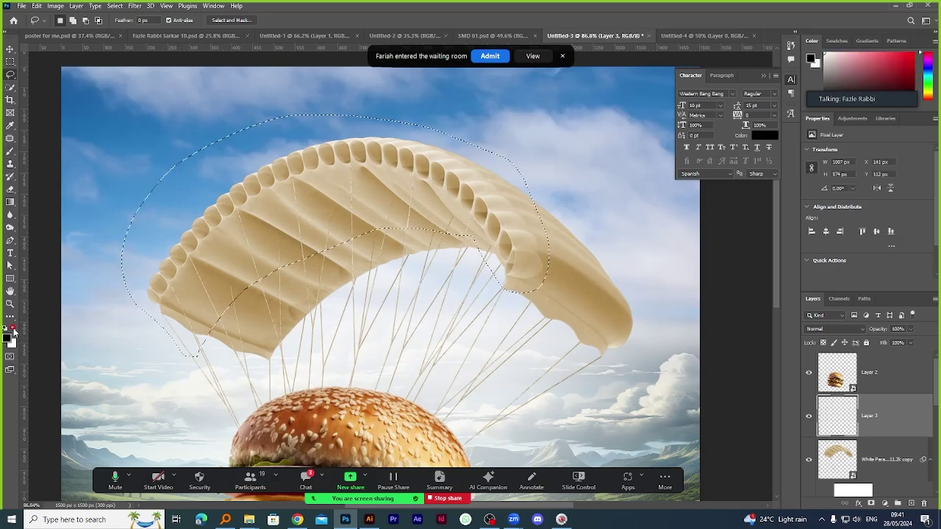
left_click(10, 151)
left_click(367, 287)
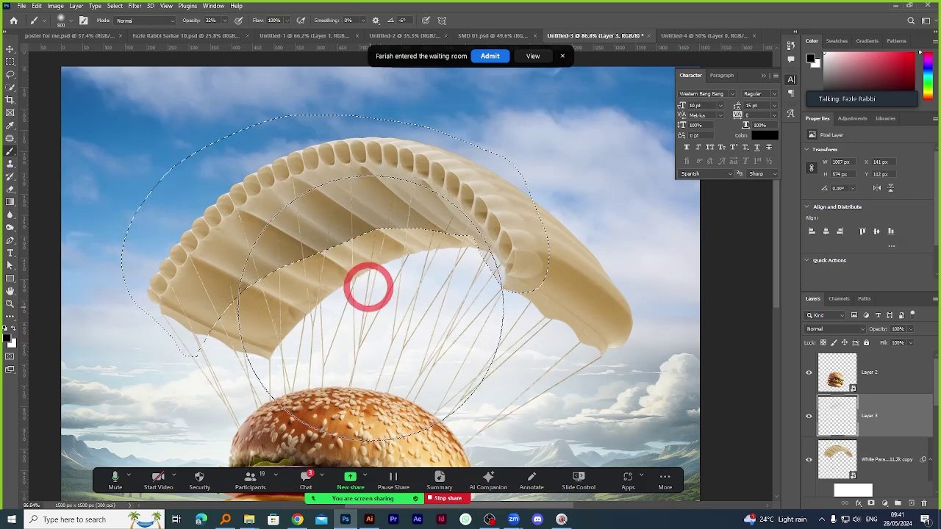
key("ctrl+z")
key("bracketleft")
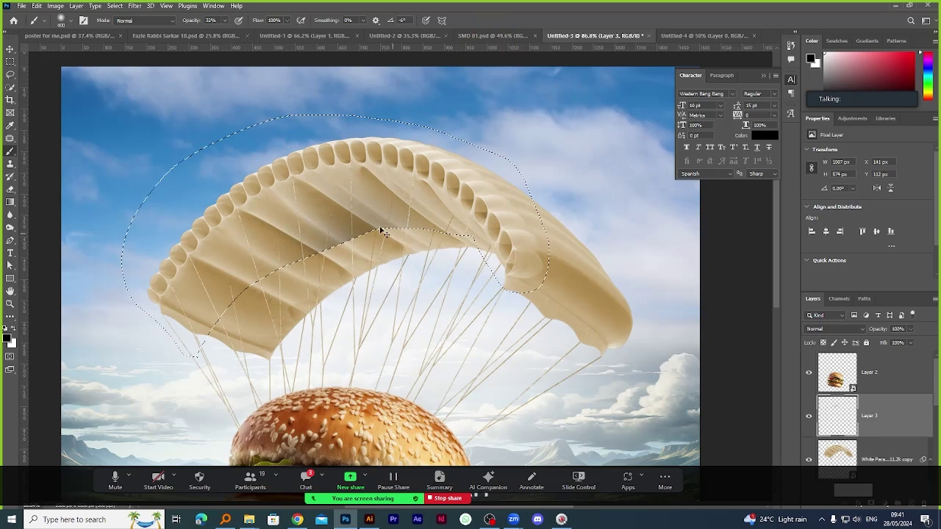
left_click_drag(193, 21, 239, 20)
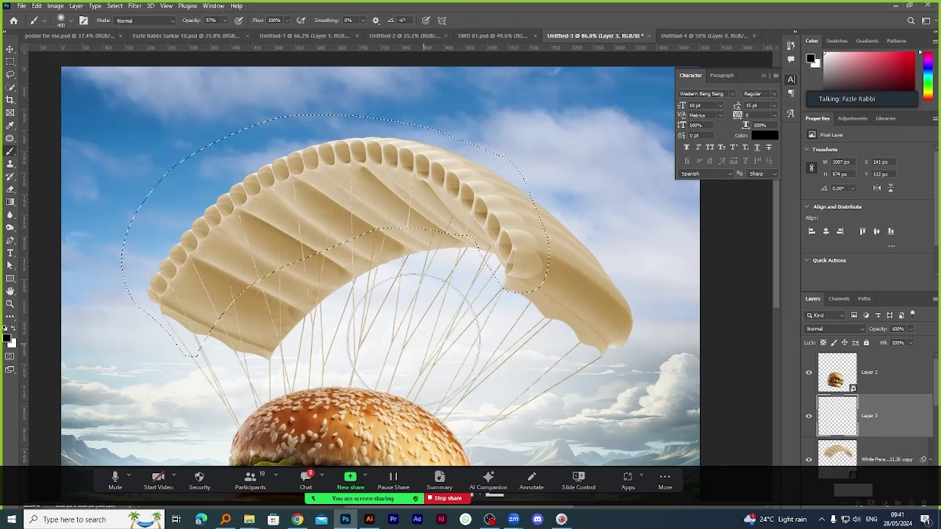
left_click_drag(368, 317, 357, 267)
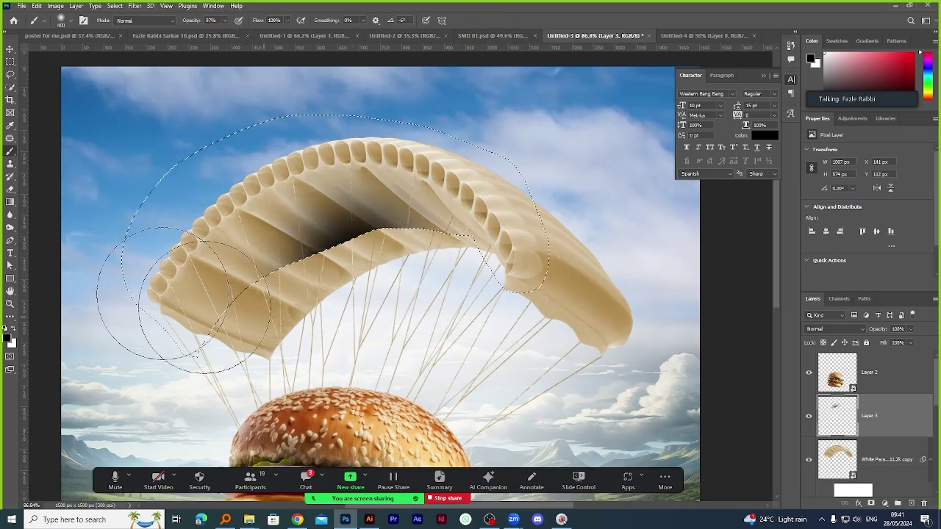
key("ctrl+d")
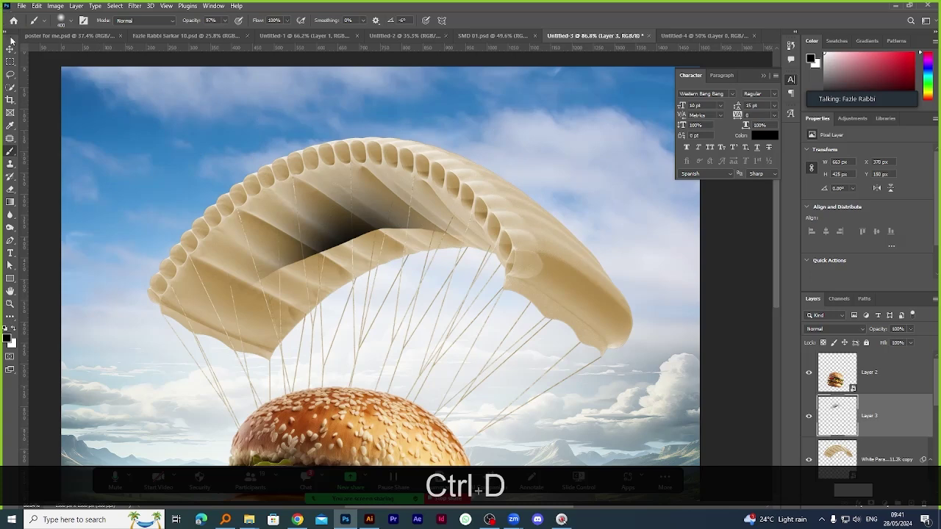
Shift the painted shadow slightly along the canopy's underside and soften it with a 66.8 px Gaussian Blur.
left_click(10, 48)
scroll(352, 256, "up", 1)
left_click_drag(344, 237, 362, 226)
left_click(136, 6)
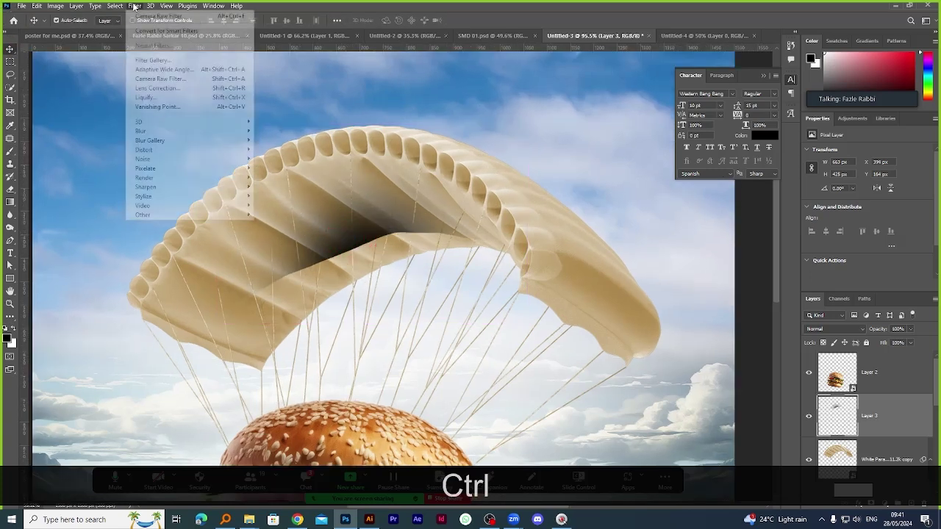
mouse_move(220, 131)
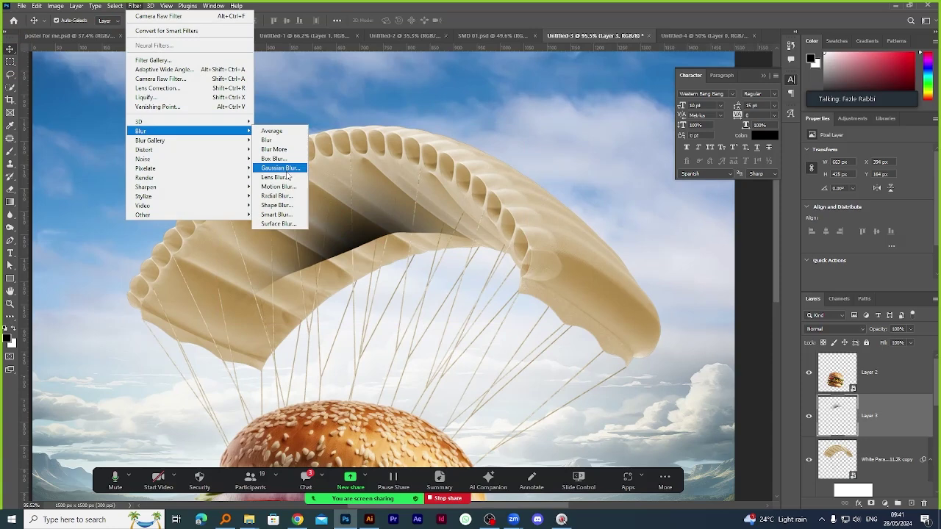
left_click(280, 168)
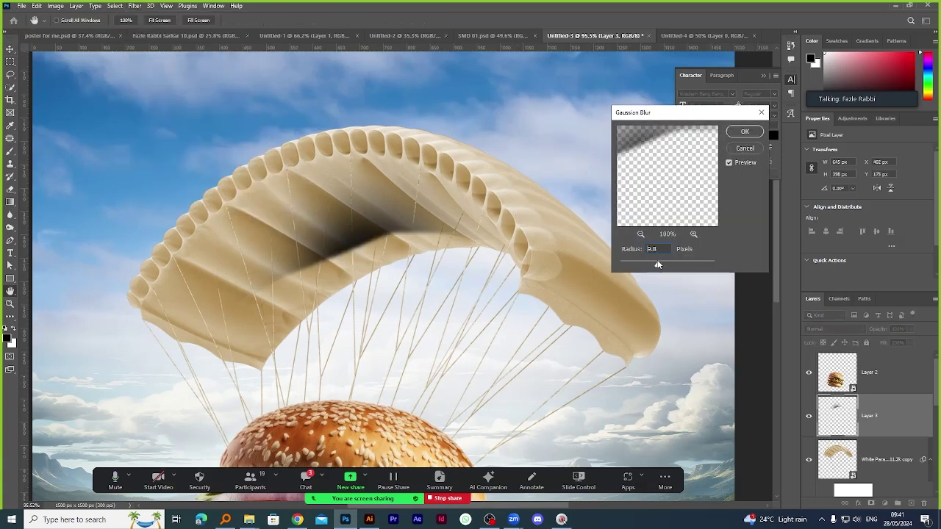
left_click_drag(658, 265, 671, 266)
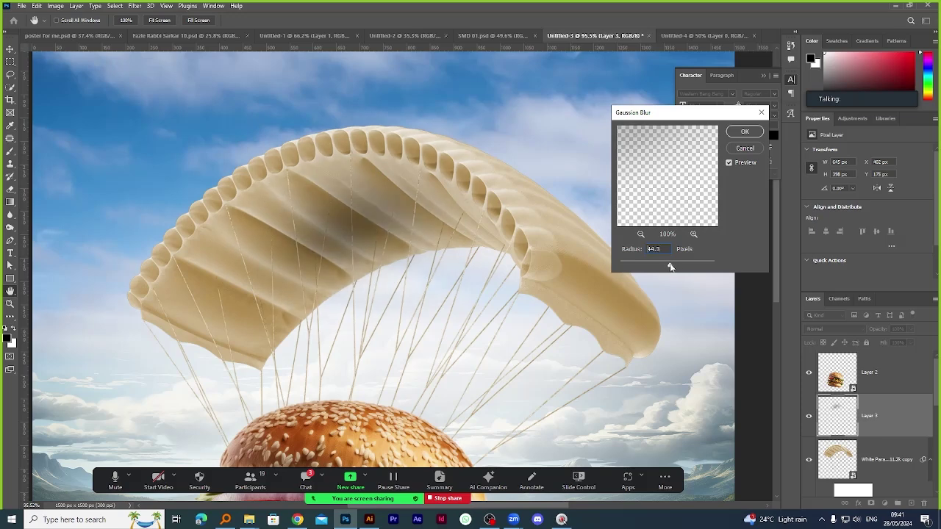
left_click_drag(673, 267, 673, 267)
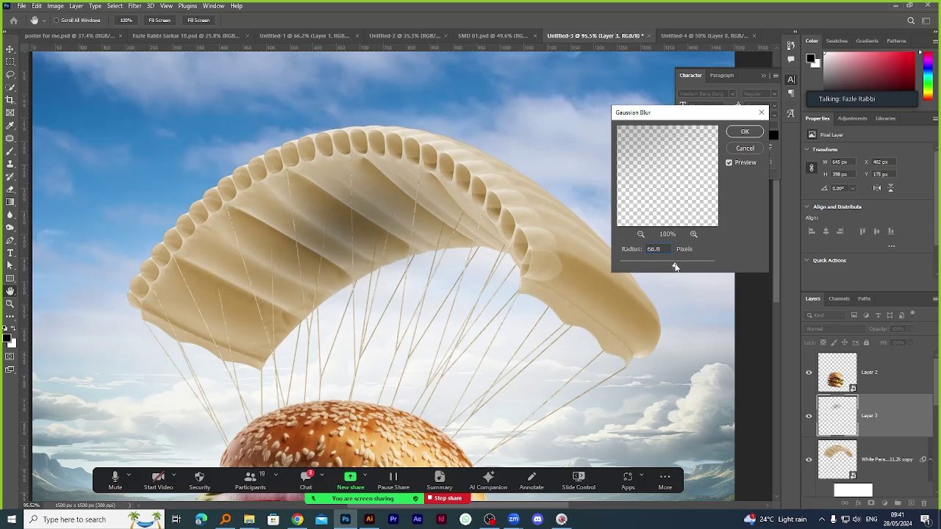
left_click(674, 266)
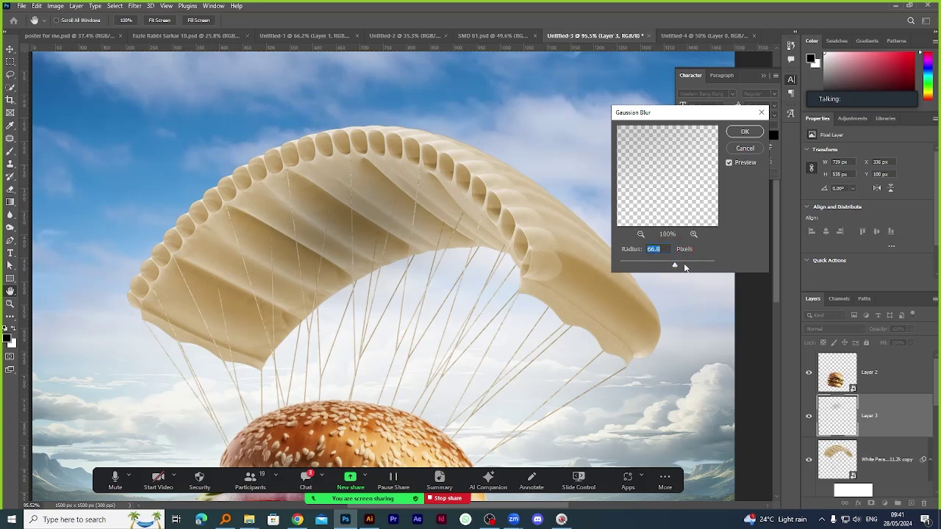
left_click(737, 137)
Review the shaded parachute, burger and landscape at several magnifications, and admit the participant from the meeting's waiting room.
scroll(416, 184, "down", 5, "alt")
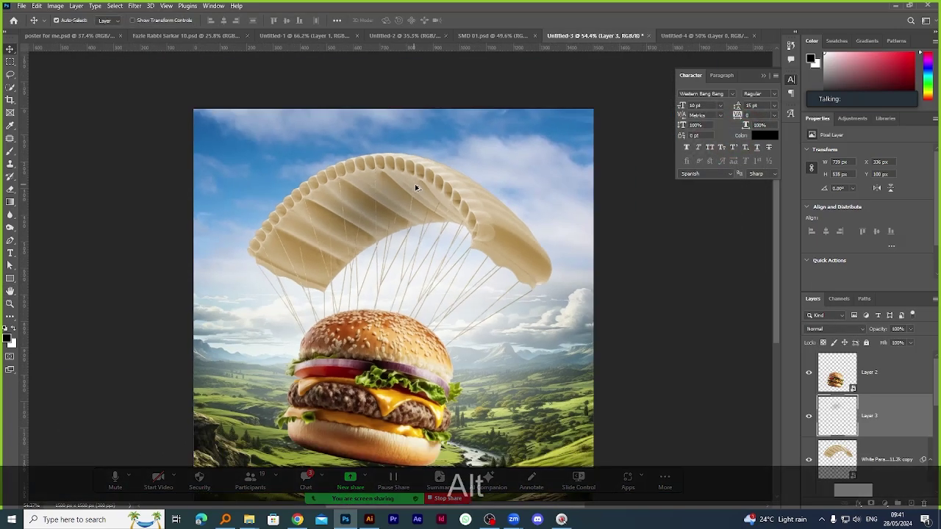
scroll(411, 241, "up", 4)
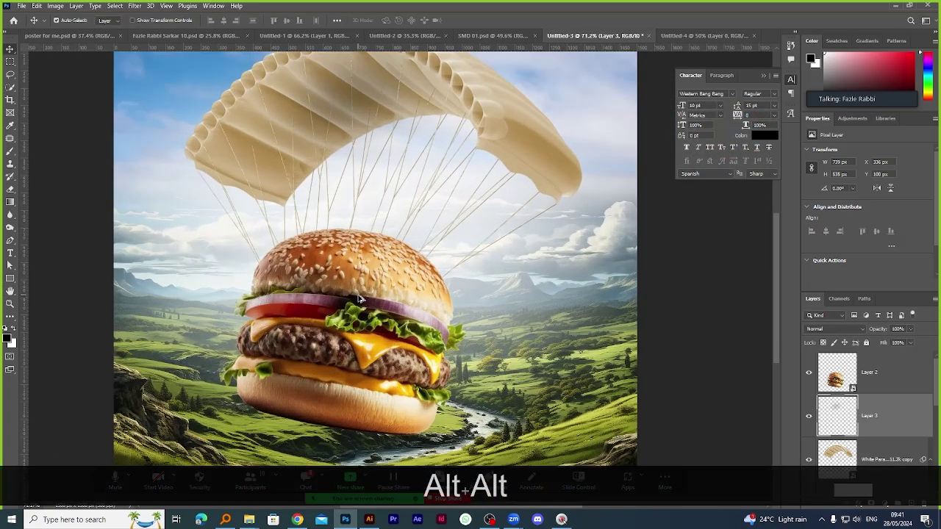
scroll(338, 437, "up", 4, "alt")
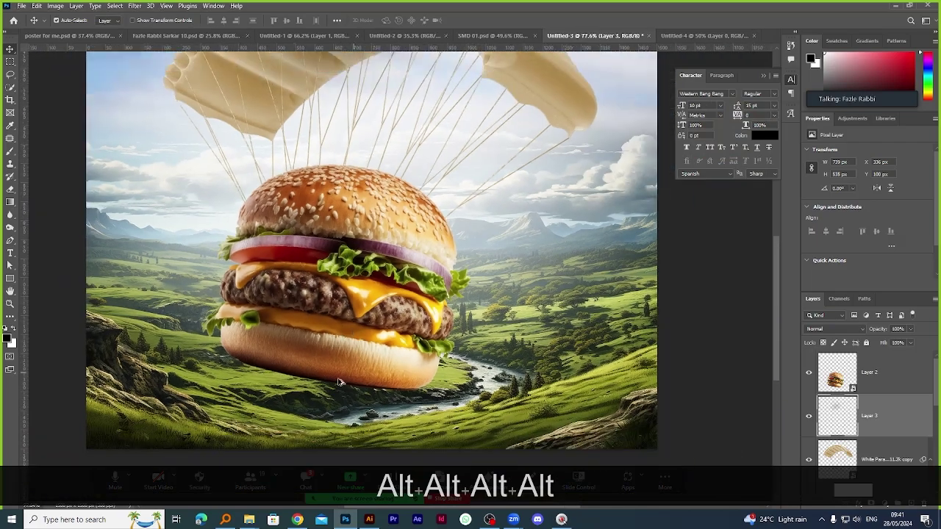
scroll(307, 360, "down", 4, "alt")
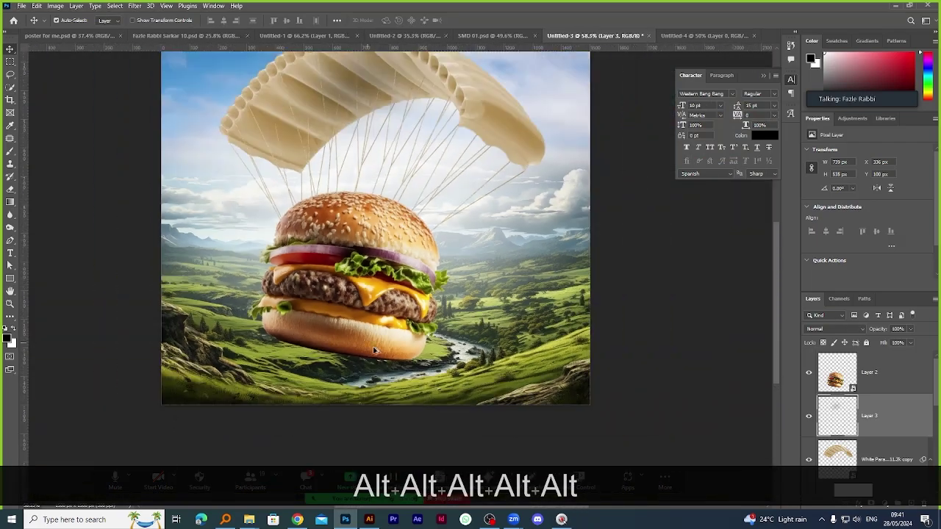
scroll(312, 371, "up", 2, "alt")
scroll(370, 339, "down", 1, "alt")
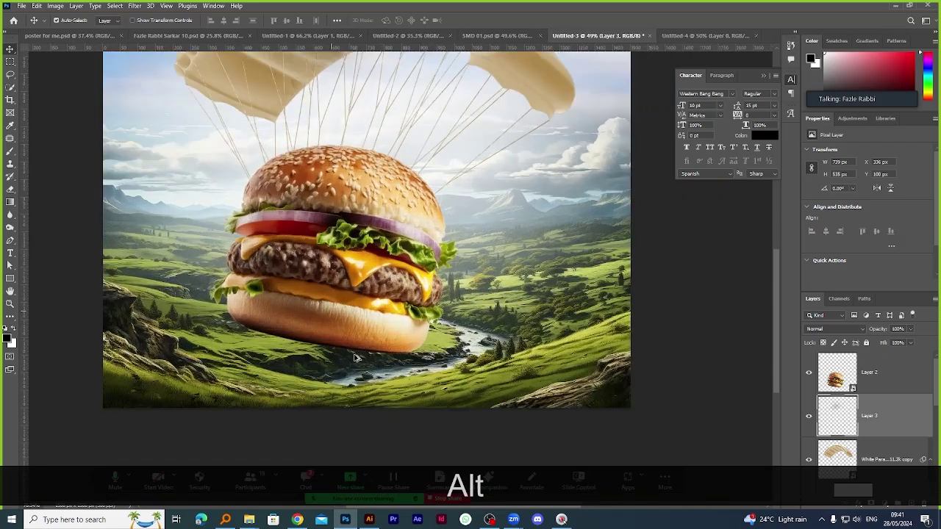
scroll(329, 342, "up", 2)
scroll(345, 346, "down", 4)
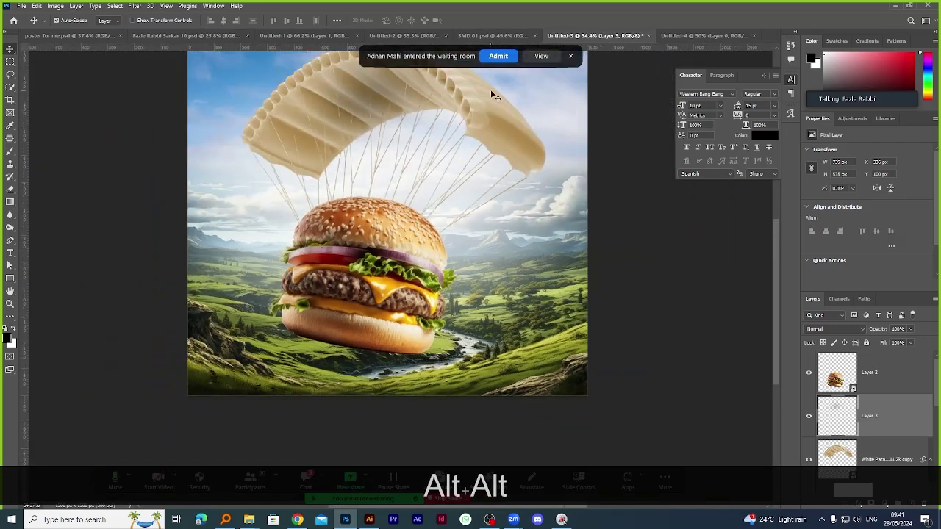
left_click(498, 56)
scroll(411, 317, "down", 4)
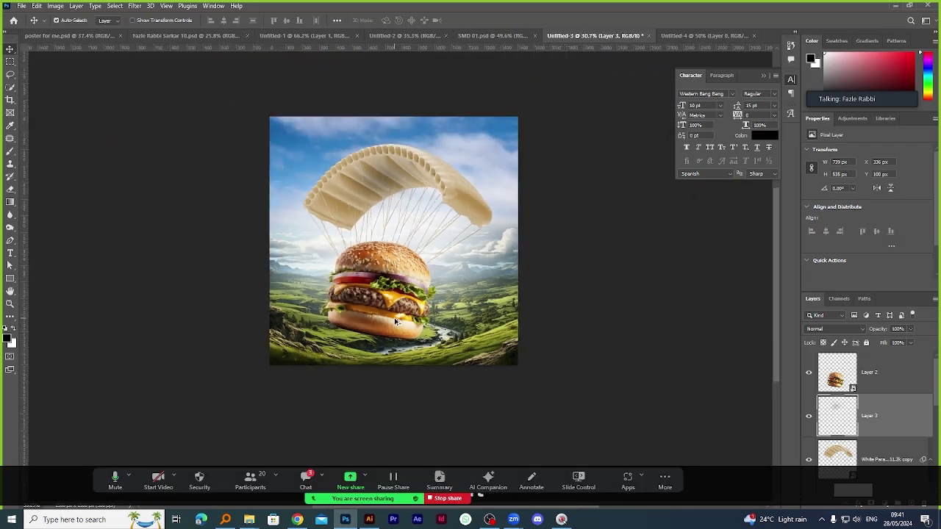
scroll(454, 291, "up", 2)
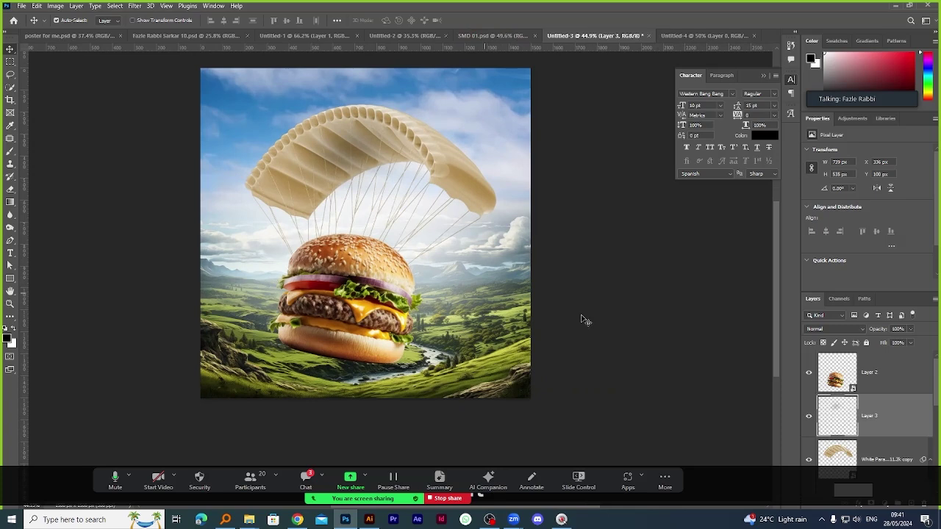
Group the burger layer, the shadow layer and the White Parachute copy.
left_click(894, 381)
scroll(897, 428, "down", 1)
left_click(872, 413, "shift")
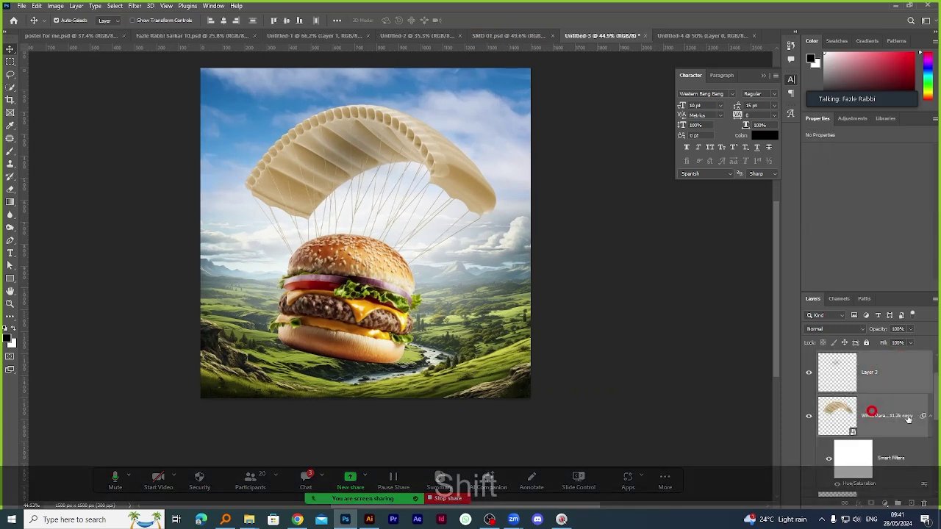
key("shift+ctrl+g")
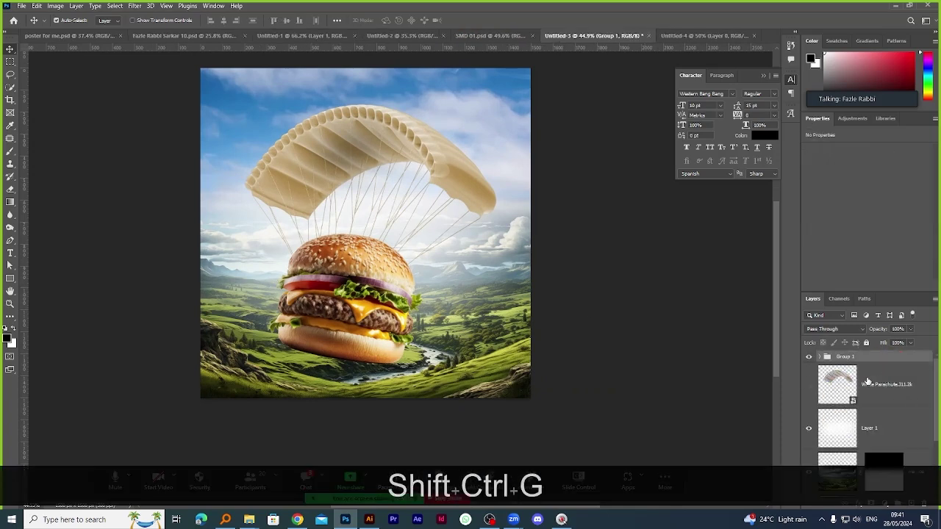
Duplicate Group 1 and hide the original group.
left_click(809, 358)
left_click(809, 358)
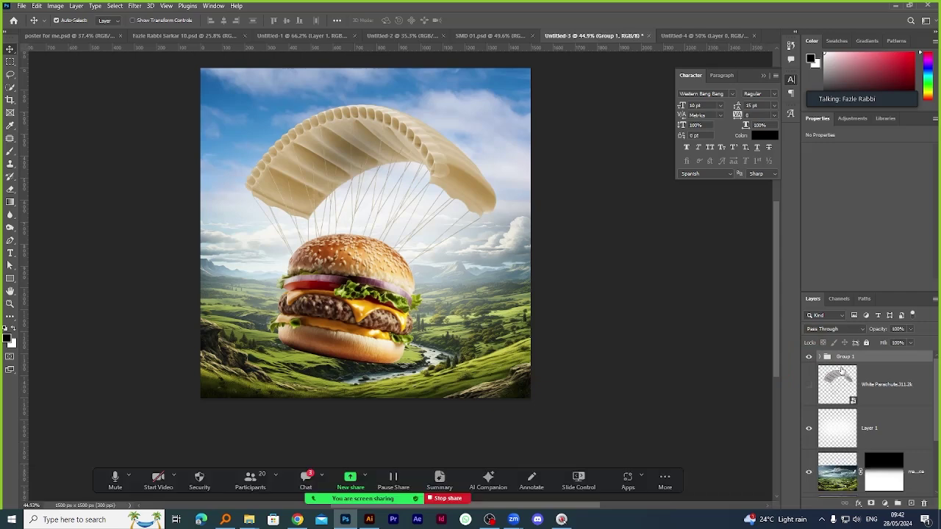
key("ctrl+j")
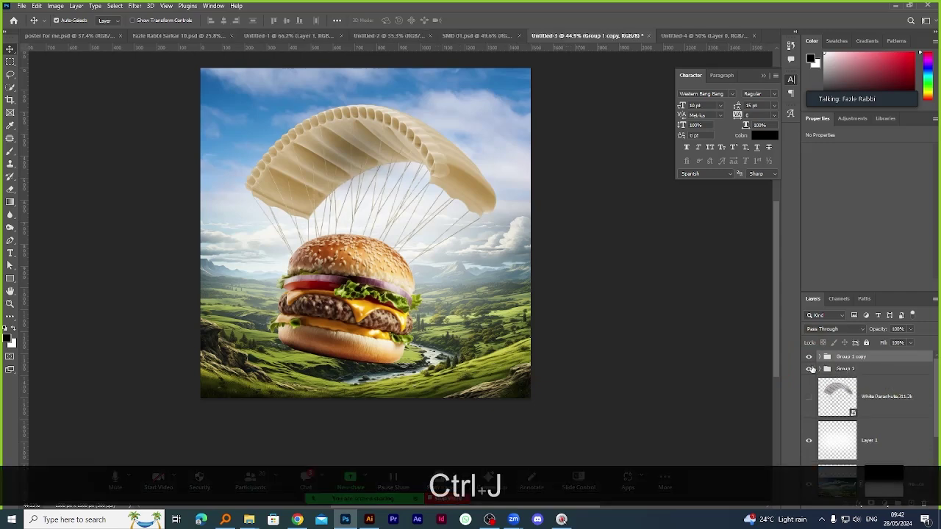
Scale the burger, shadow and parachute layers in Group 1 copy together to about 80.9% and centre them over the landscape.
left_click(821, 358)
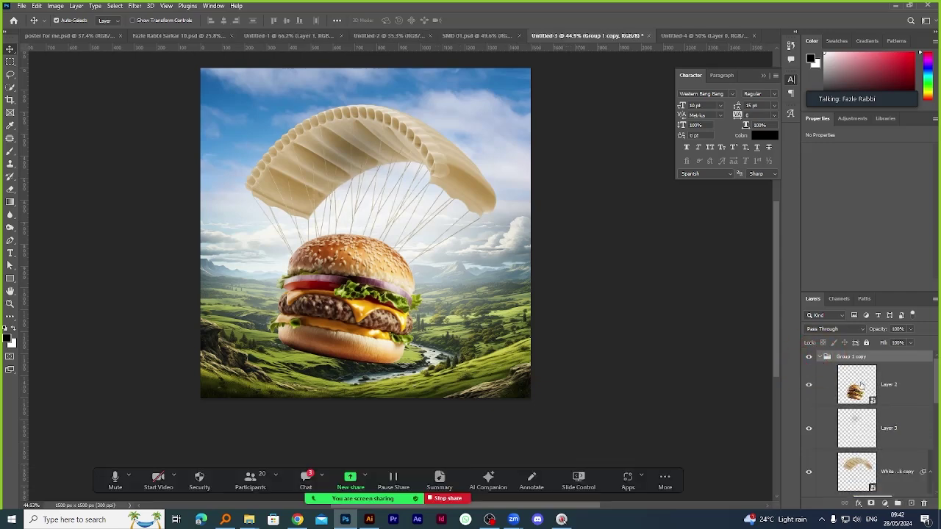
left_click(900, 388)
left_click(886, 442, "shift")
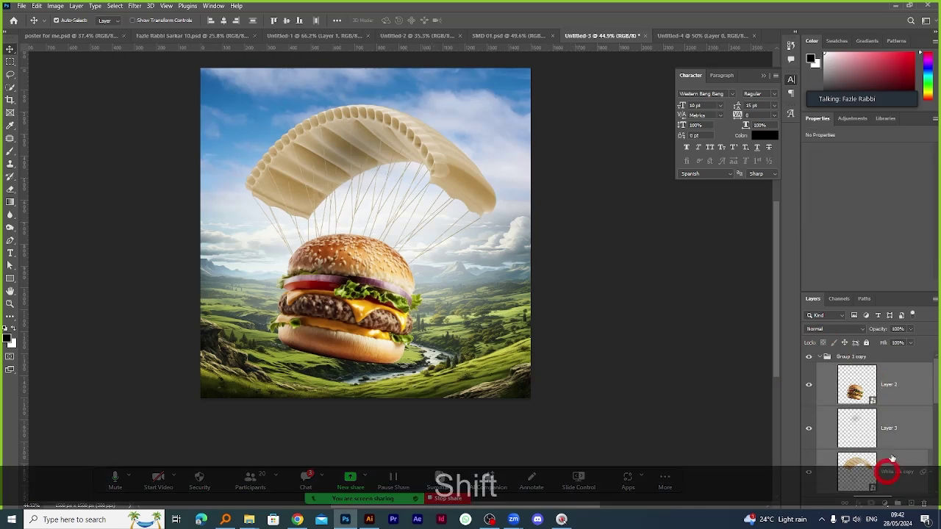
key("ctrl+shift+t")
left_click_drag(499, 229, 448, 226)
left_click_drag(356, 284, 382, 277)
left_click(485, 20)
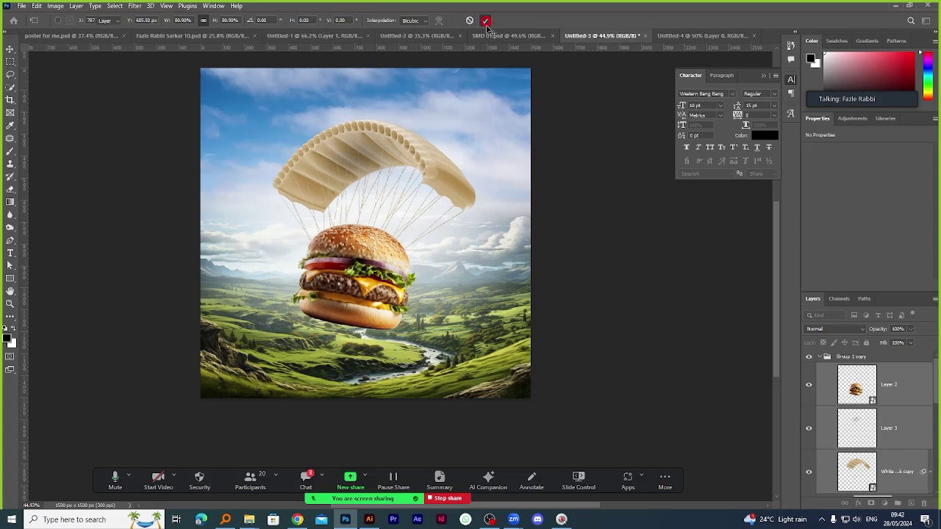
Examine the reduced burger and parachute against the landscape at several magnifications.
scroll(370, 256, "down", 1)
scroll(370, 256, "up", 3)
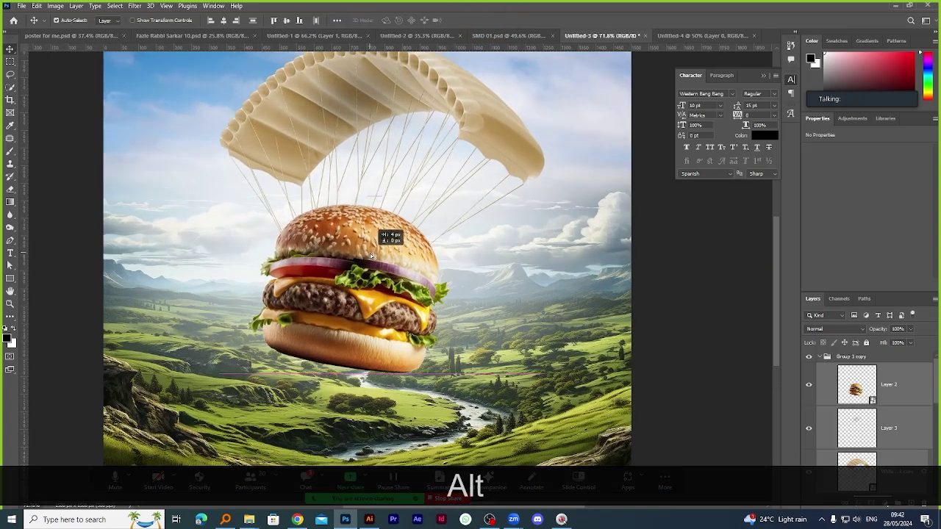
scroll(386, 265, "down", 3)
scroll(390, 271, "up", 2)
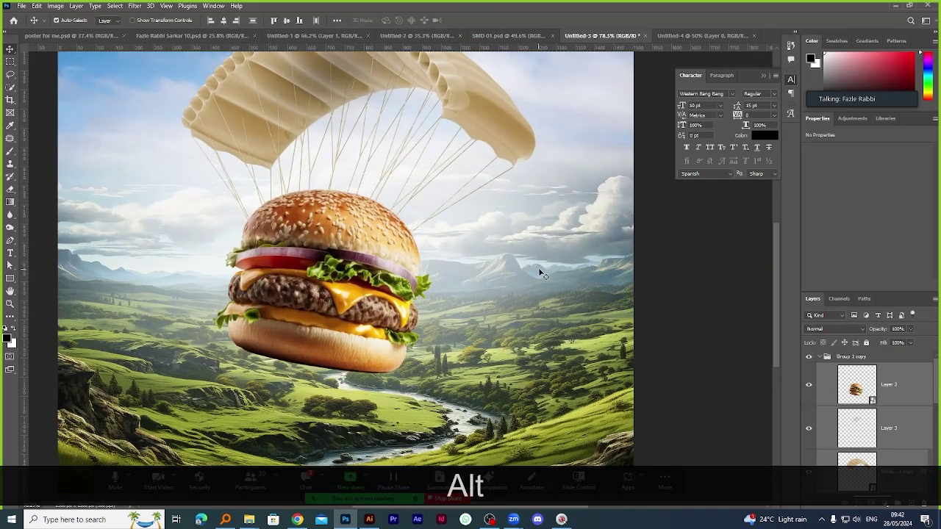
scroll(538, 269, "down", 3)
scroll(434, 211, "up", 2)
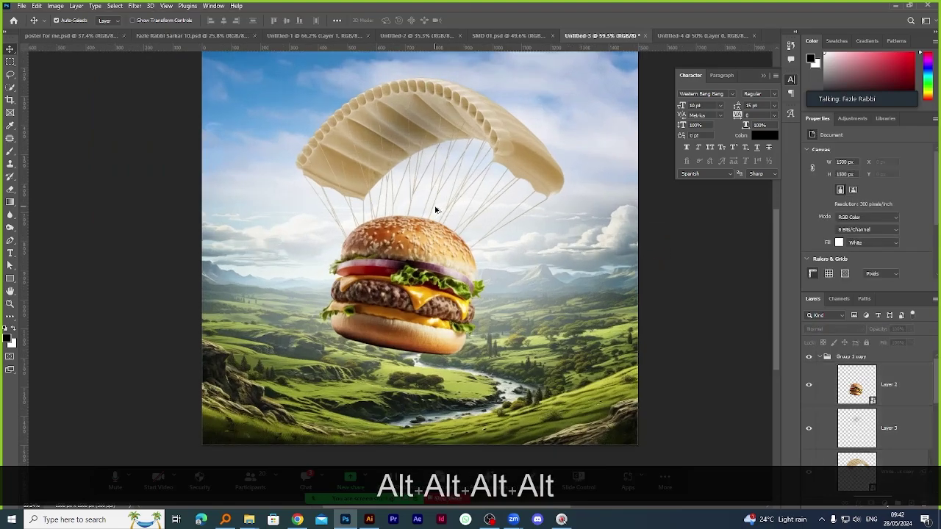
scroll(441, 221, "down", 1)
scroll(458, 143, "up", 4)
scroll(478, 191, "down", 2)
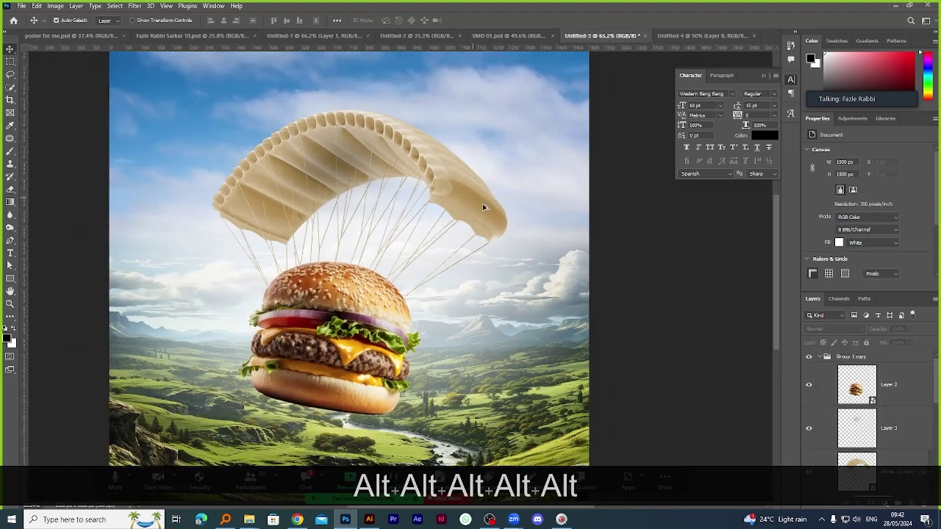
scroll(354, 296, "up", 3)
Open the Camera Raw filter on the burger layer, set Exposure to +0.36 and slightly raise Clarity.
left_click(354, 295)
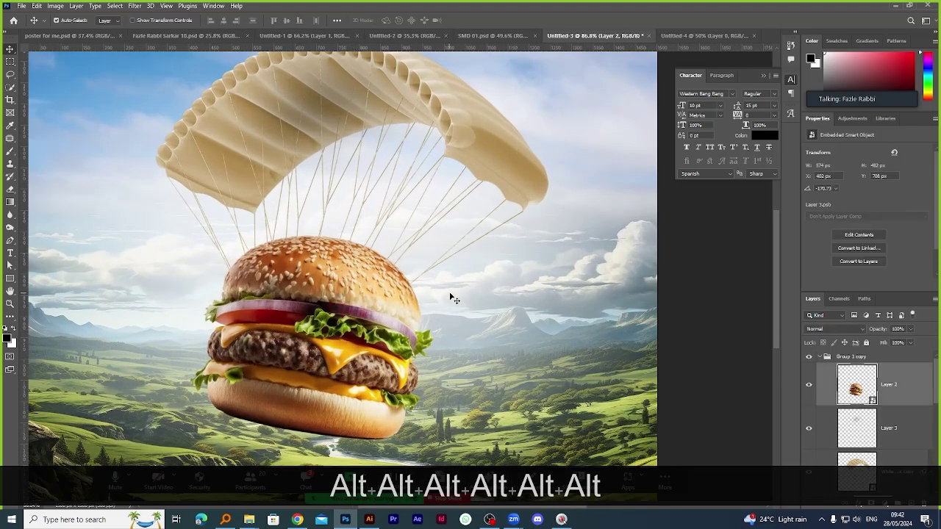
left_click(134, 5)
left_click(169, 82)
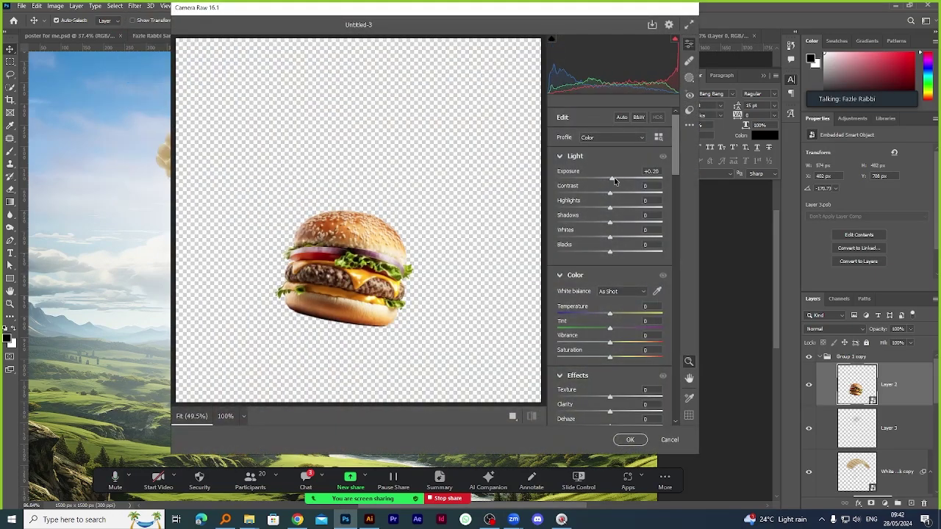
left_click_drag(612, 181, 616, 181)
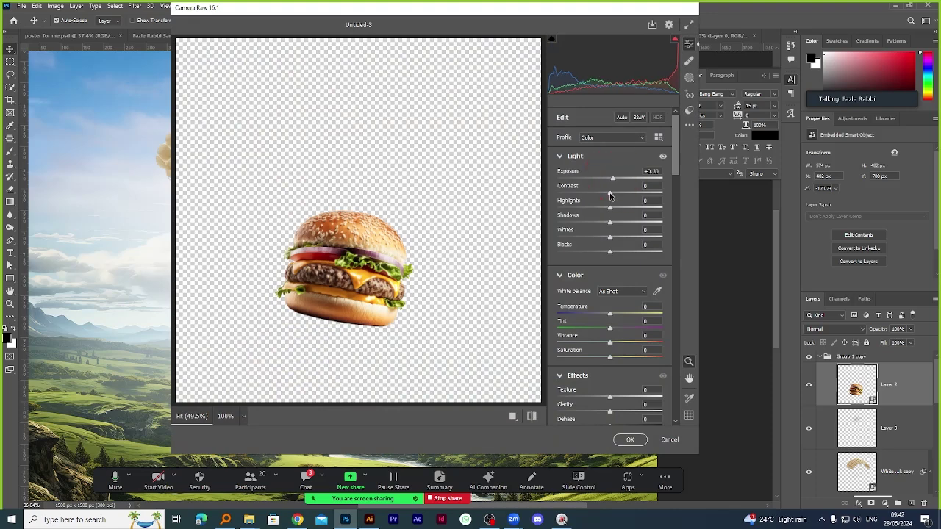
scroll(614, 257, "down", 3)
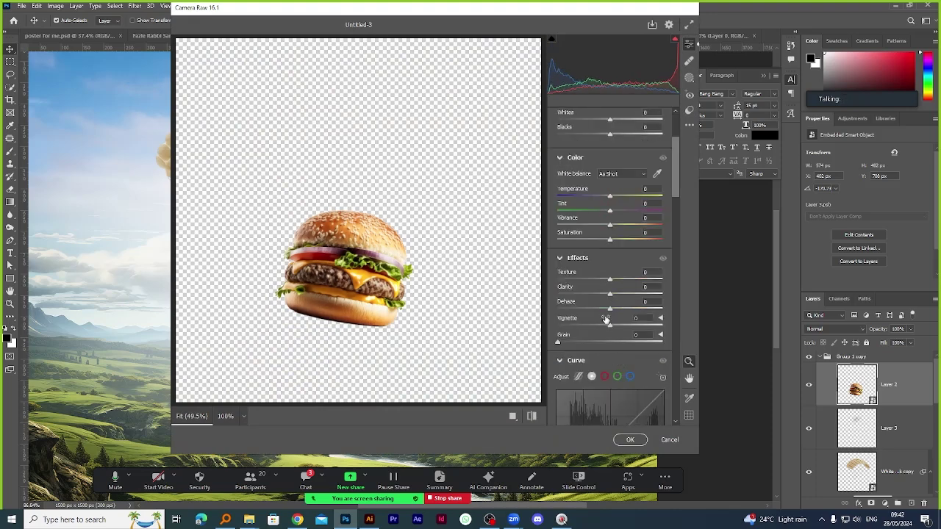
left_click_drag(612, 299, 620, 294)
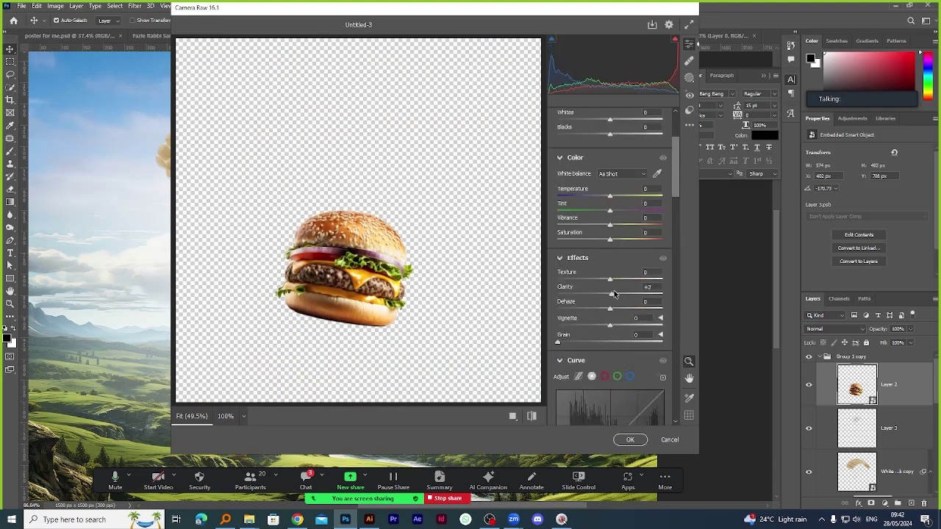
Set Sharpening to 36 and the color grading Blending to 59, and apply the Camera Raw filter to the burger.
scroll(614, 294, "down", 5)
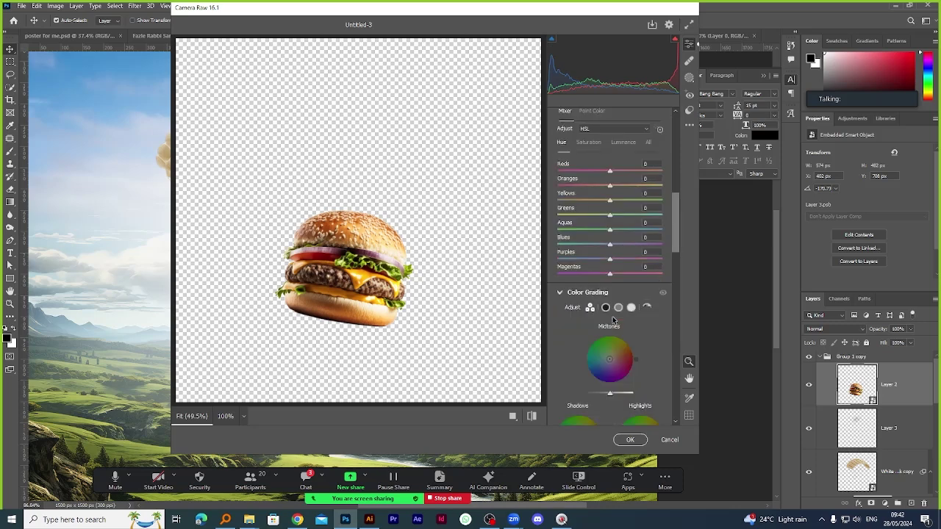
scroll(614, 321, "down", 7)
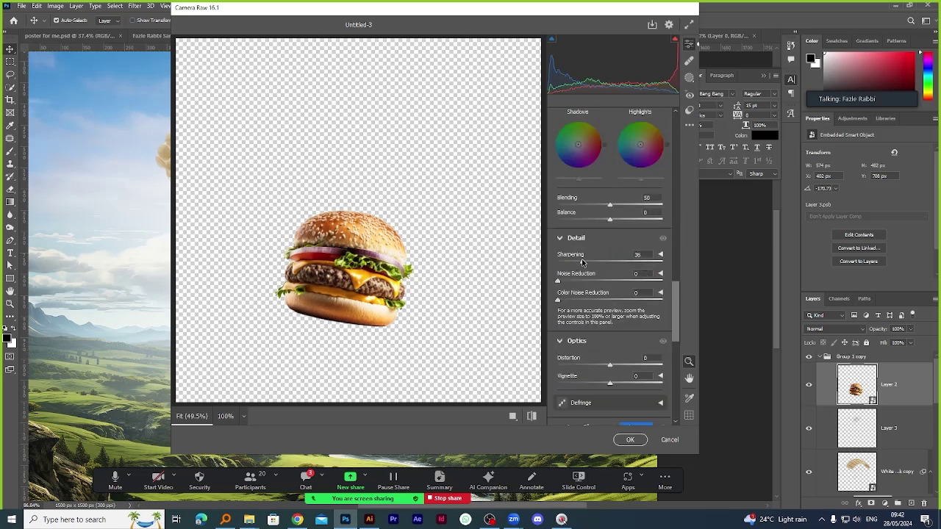
scroll(582, 263, "up", 2)
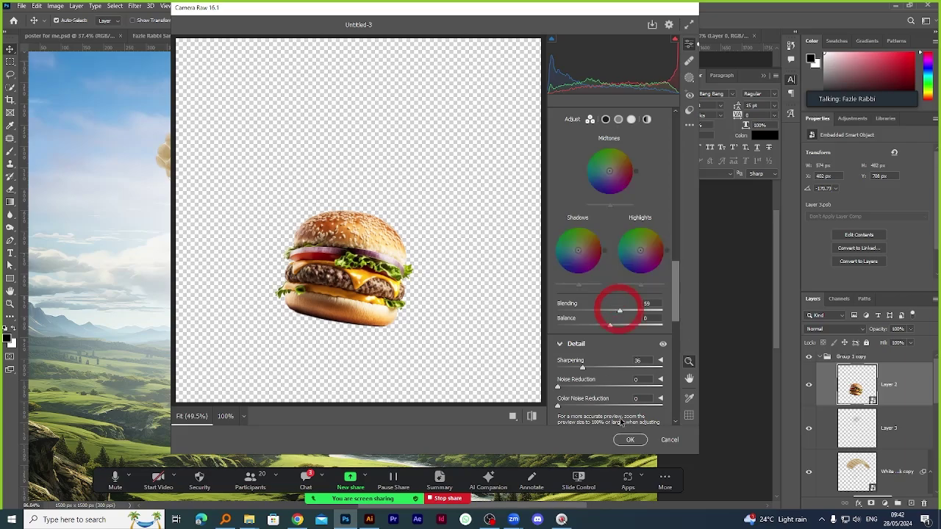
left_click(630, 440)
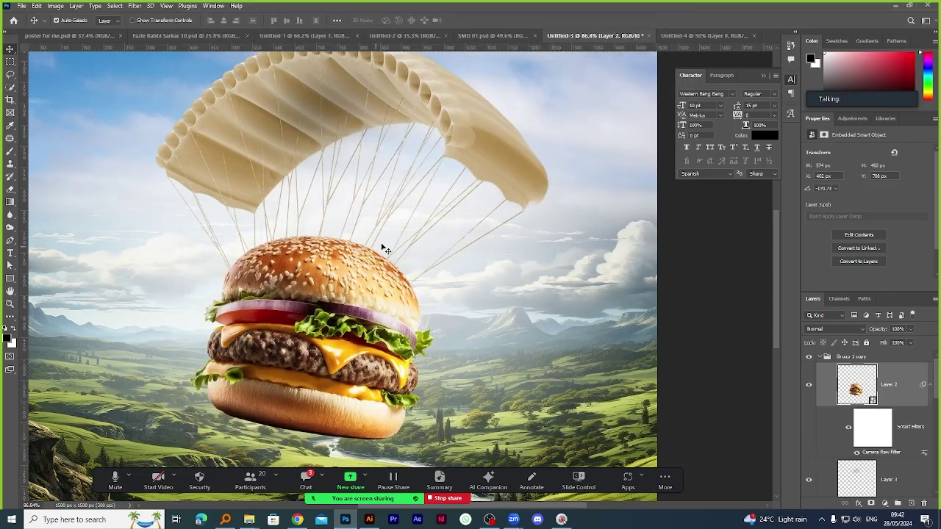
Review the filtered burger up close and within the whole composition.
scroll(382, 249, "down", 2)
scroll(460, 301, "up", 3)
scroll(470, 294, "down", 2)
scroll(508, 282, "up", 2)
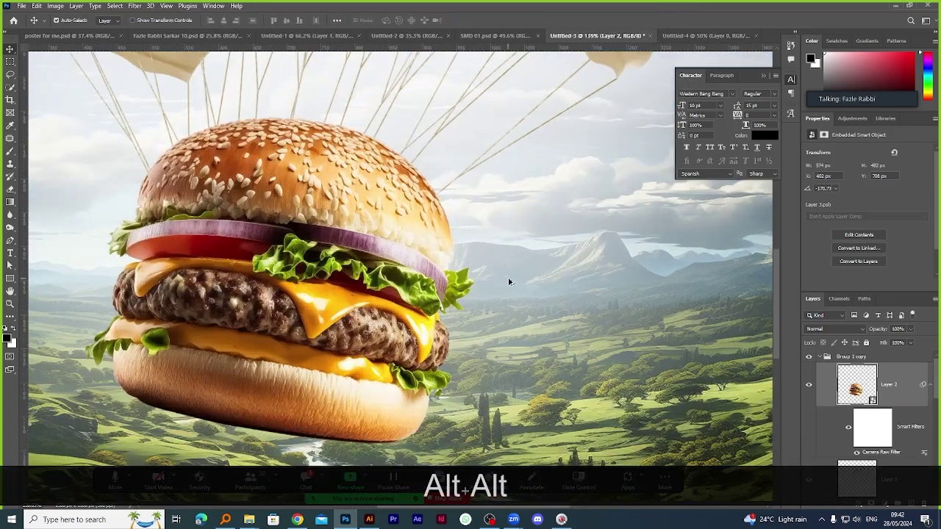
scroll(508, 282, "down", 3)
scroll(493, 300, "down", 2)
scroll(391, 323, "up", 3)
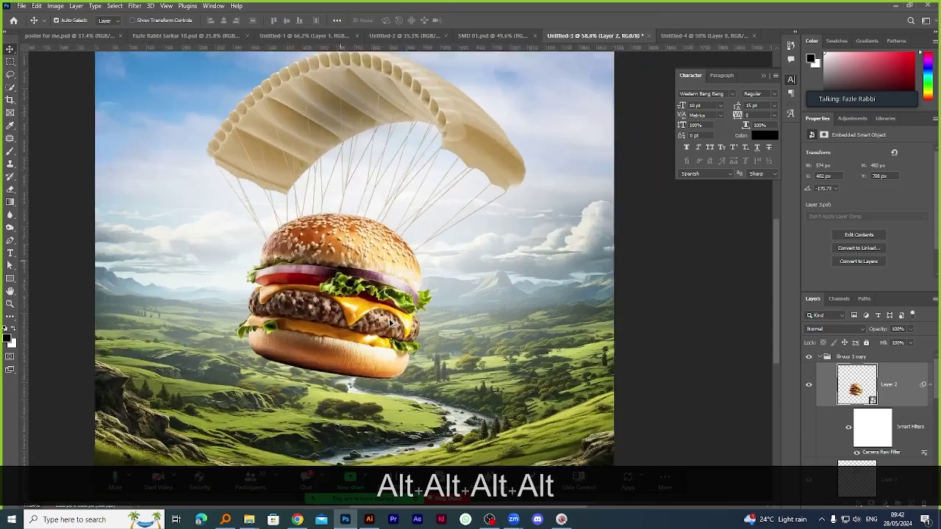
scroll(391, 324, "down", 1)
scroll(438, 347, "up", 2)
scroll(363, 278, "down", 2)
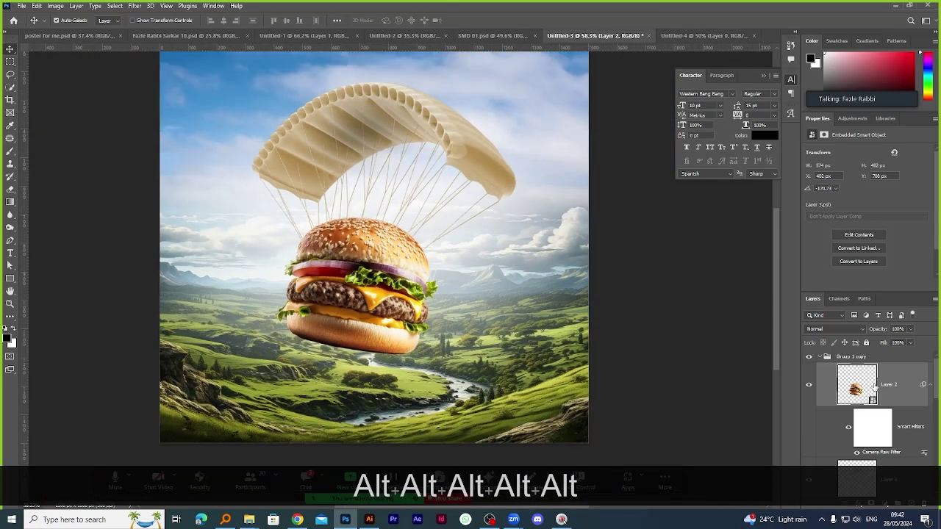
scroll(441, 231, "down", 2)
scroll(439, 231, "up", 2)
scroll(437, 235, "down", 2)
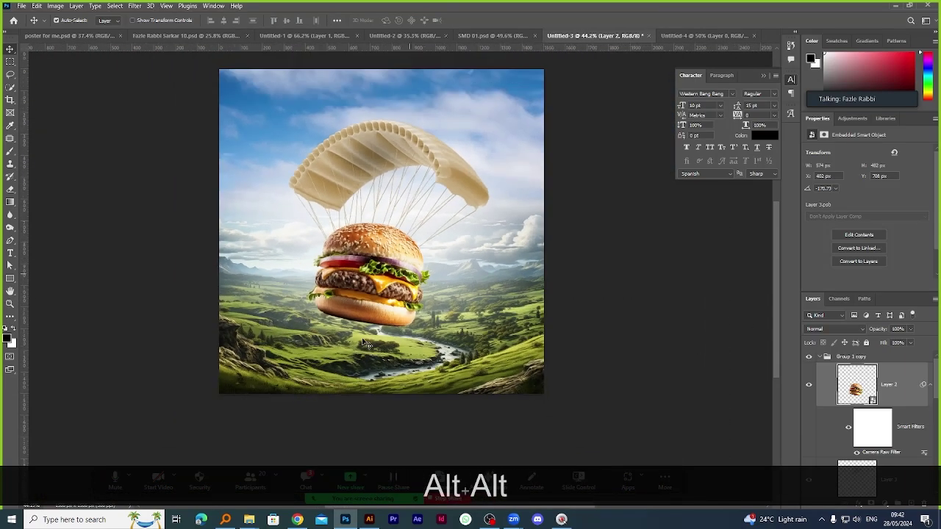
Search the computer's files for "light effe" and open the yellow-rays lens-glare EPS in Illustrator, retaining the 9-slice scaling option.
left_click(227, 521)
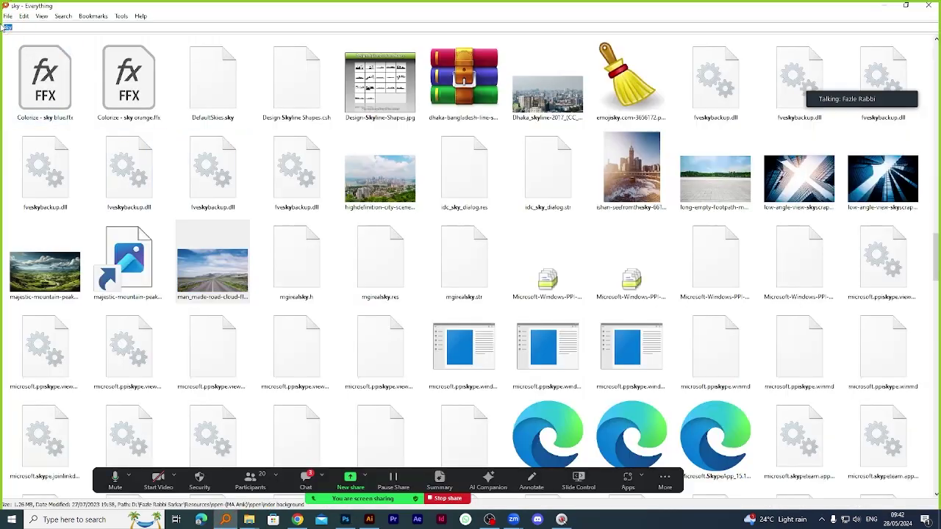
type("light e")
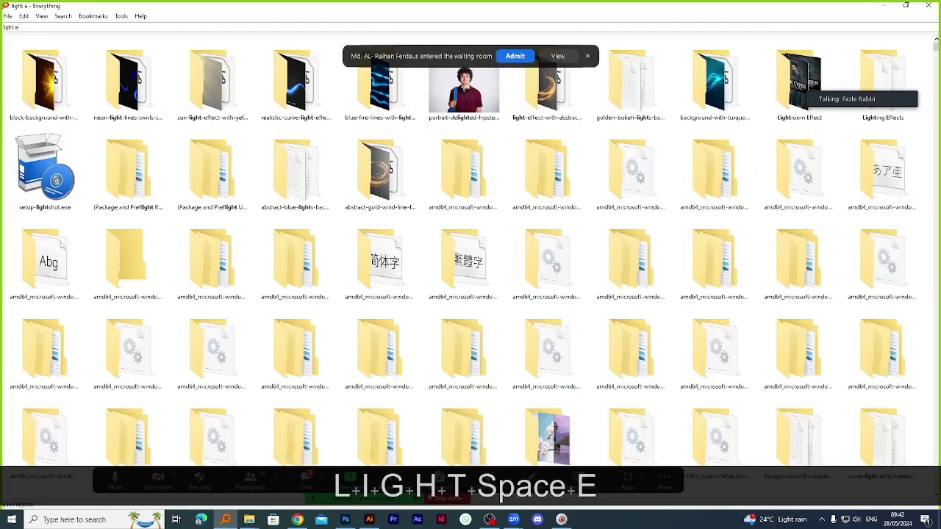
type("ffe")
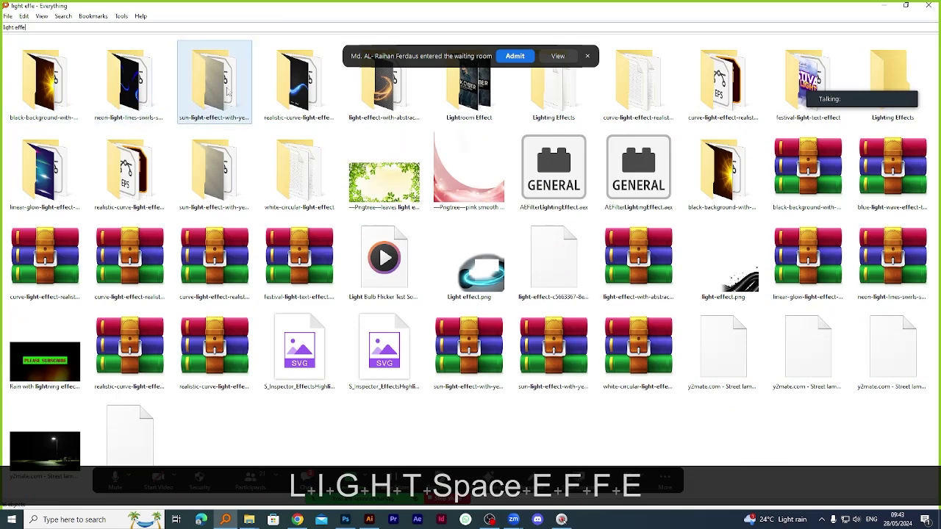
double_click(228, 91)
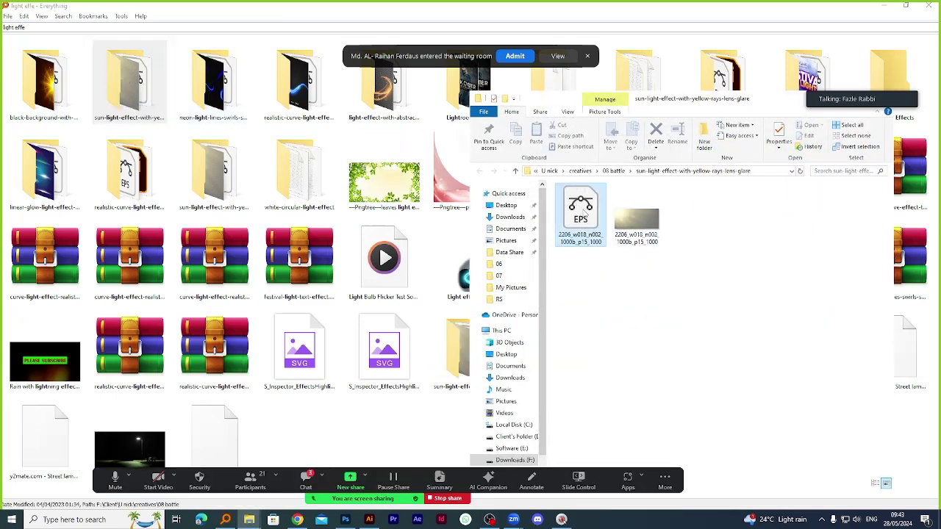
double_click(580, 212)
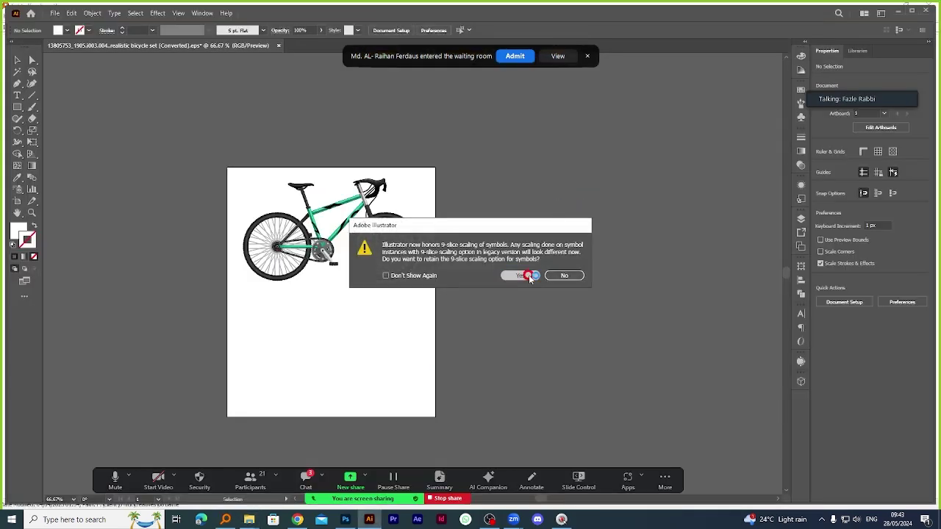
left_click(528, 276)
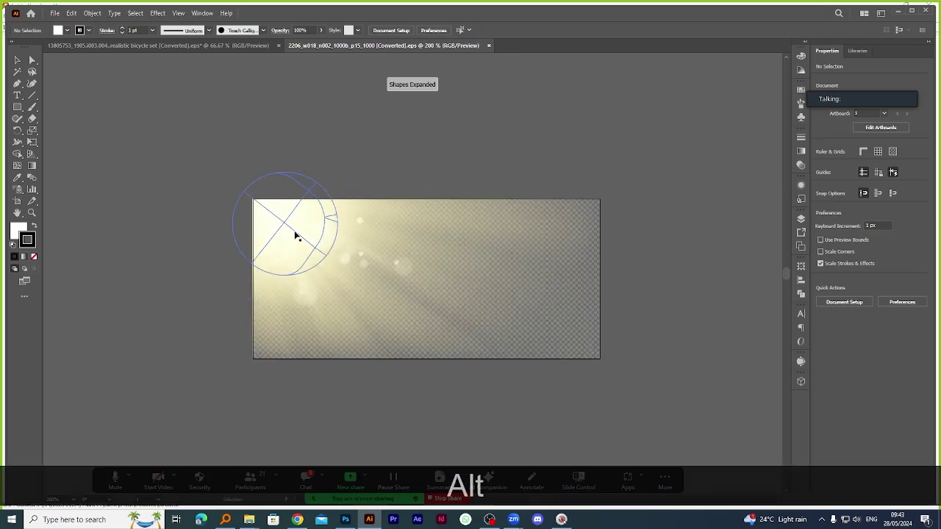
Transfer the round sun glow from the Illustrator artwork into the burger advertisement in Photoshop as a smart object.
left_click(295, 233)
left_click_drag(287, 228, 372, 288)
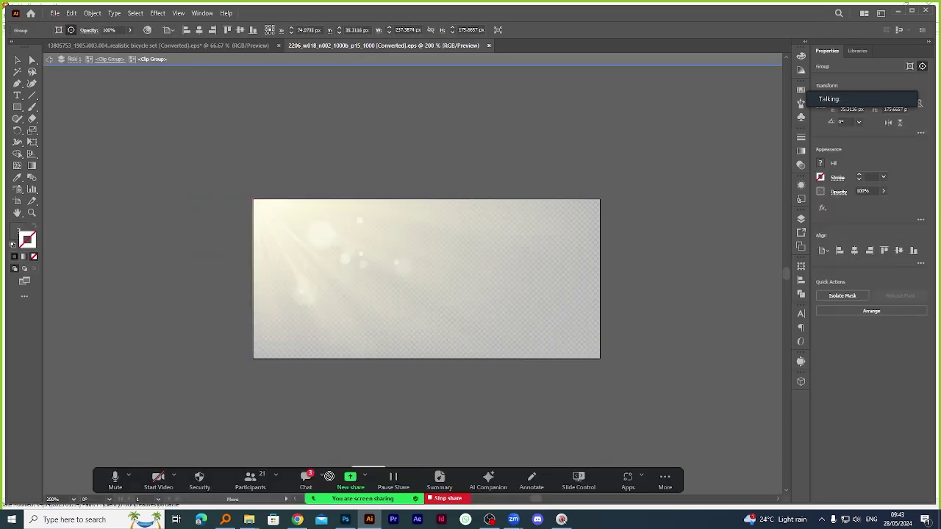
left_click(345, 522)
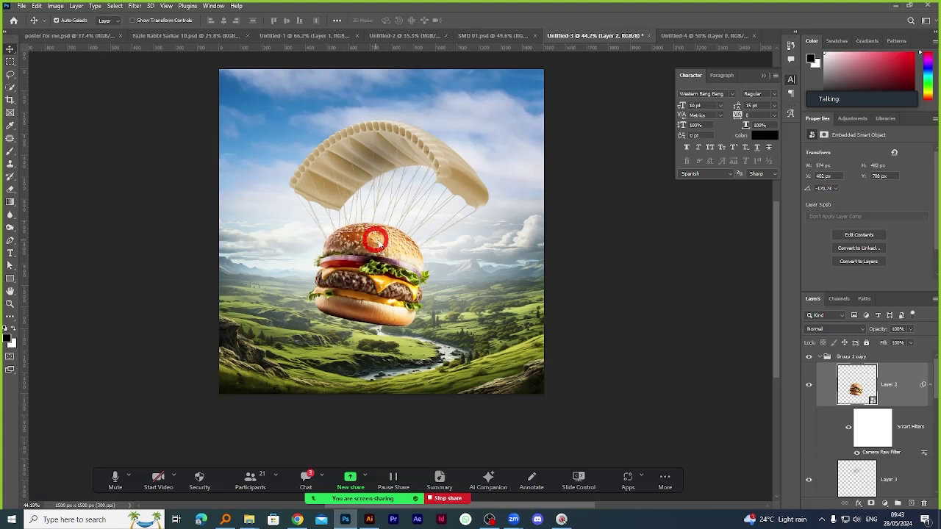
key("ctrl+v")
left_click(488, 21)
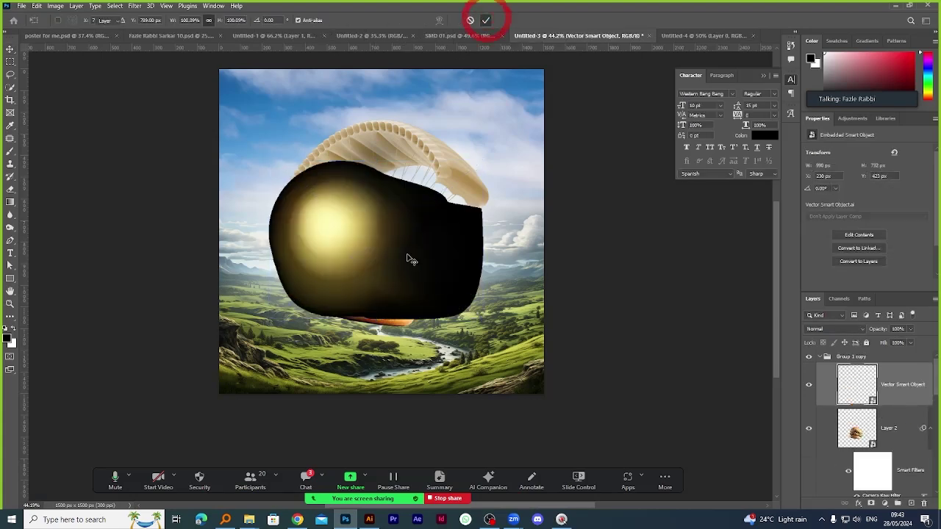
Flip the pasted sun glow horizontally and move it partly beyond the canvas's right edge.
left_click(349, 224)
key("ctrl+t")
right_click(348, 231)
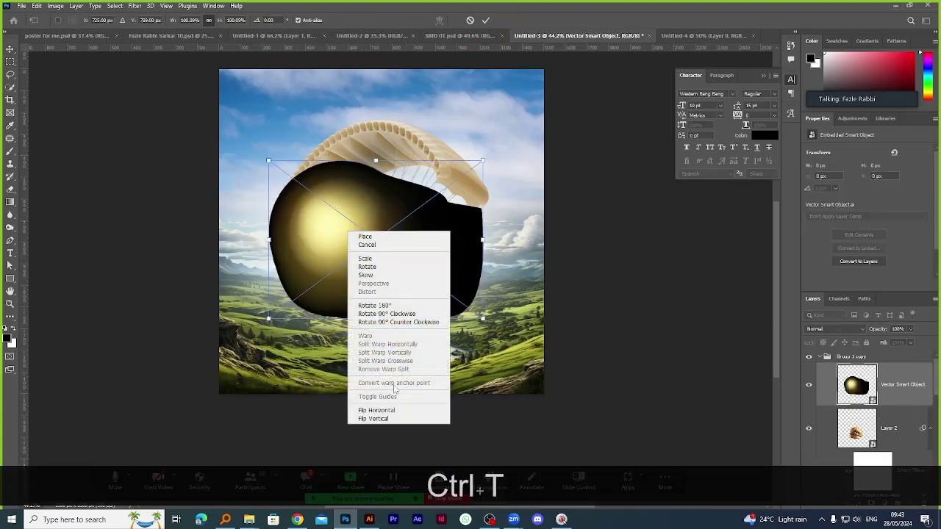
left_click(391, 412)
left_click_drag(370, 246, 514, 229)
left_click(485, 20)
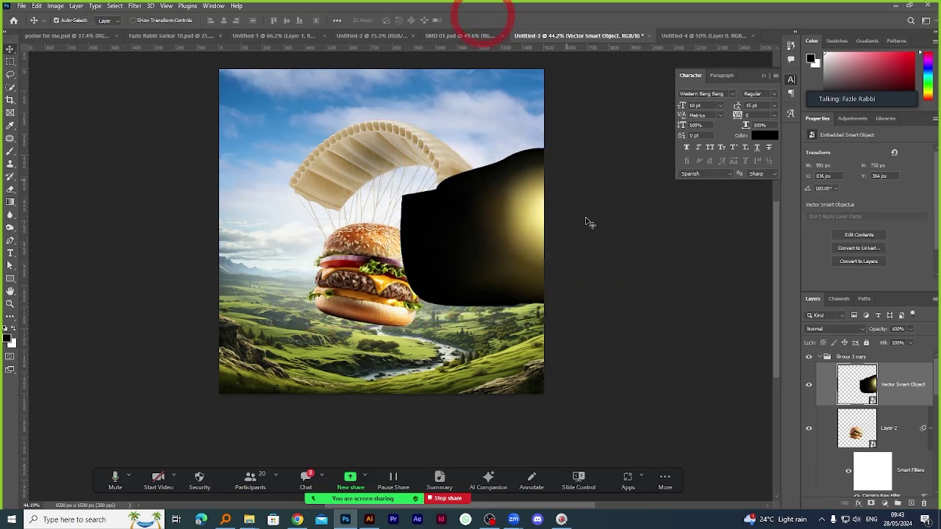
Move the Vector Smart Object layer out of Group 1 copy to the top of the layer stack.
scroll(478, 218, "up", 3, "alt")
scroll(477, 218, "down", 2, "alt")
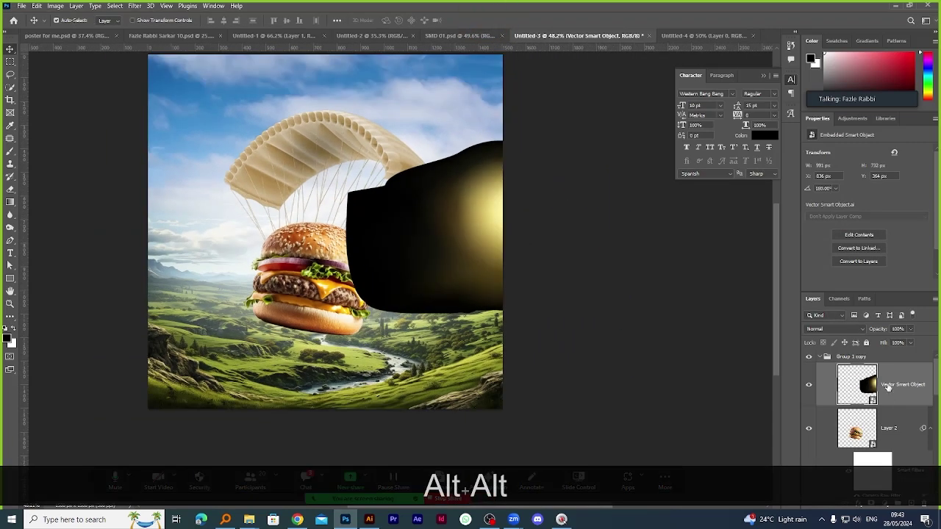
left_click_drag(888, 387, 877, 349)
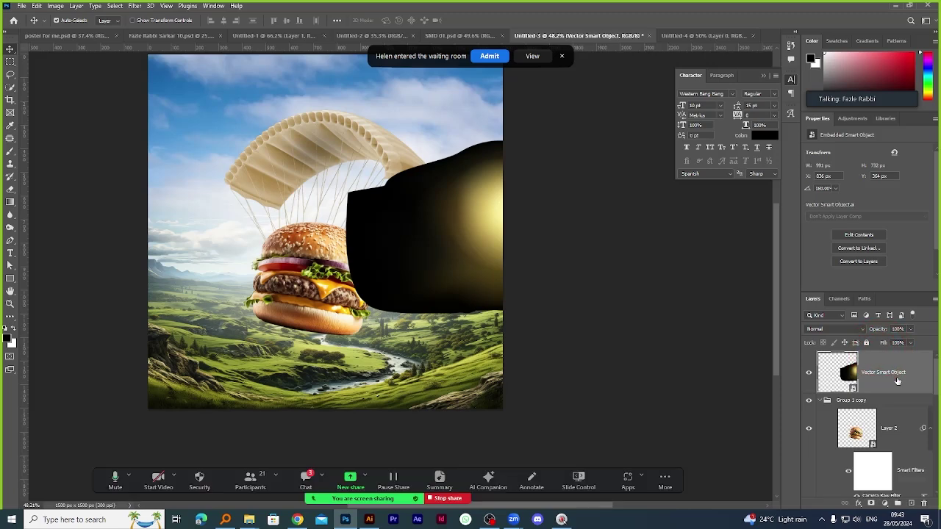
Set the sun glow layer's blend mode to Screen.
left_click(487, 57)
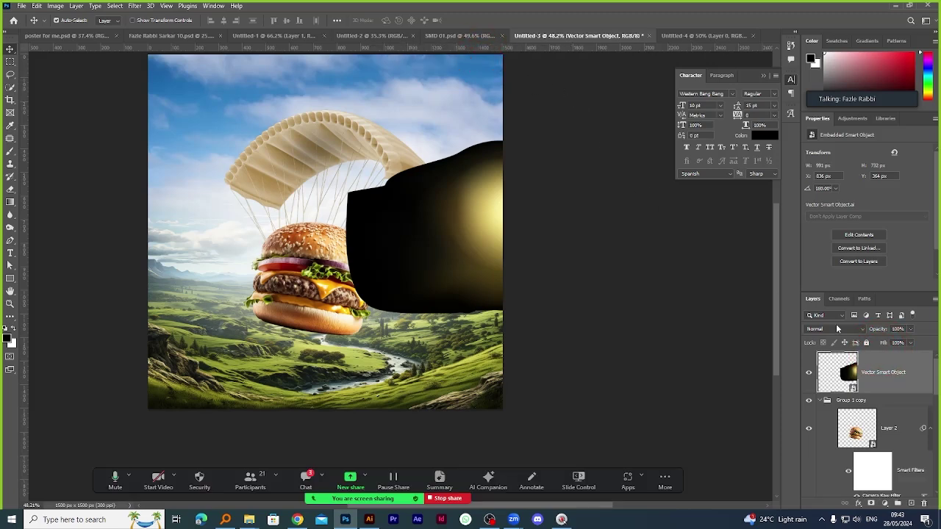
left_click(836, 329)
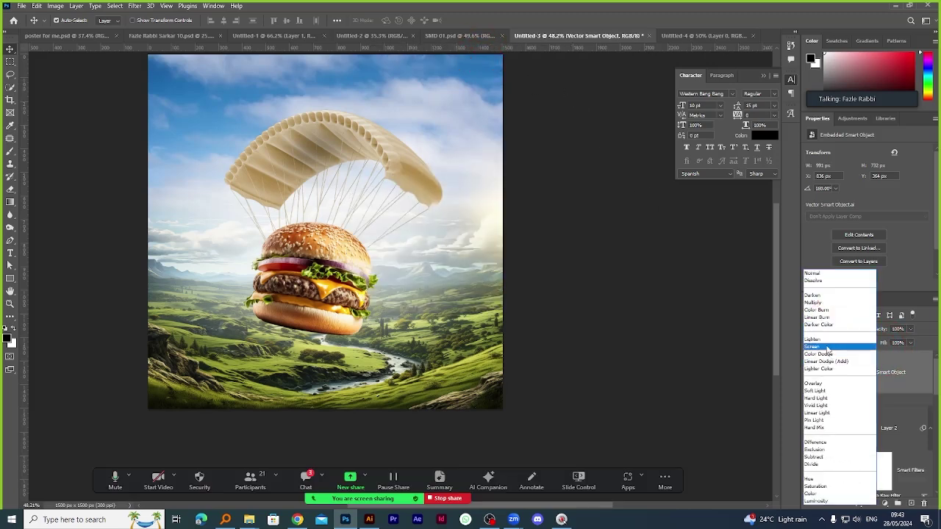
left_click(827, 347)
Reposition the sun glow at the sky's right edge, at about X 783 px and Y 320 px.
left_click_drag(491, 228, 500, 213)
scroll(360, 283, "up", 3)
scroll(361, 283, "down", 2)
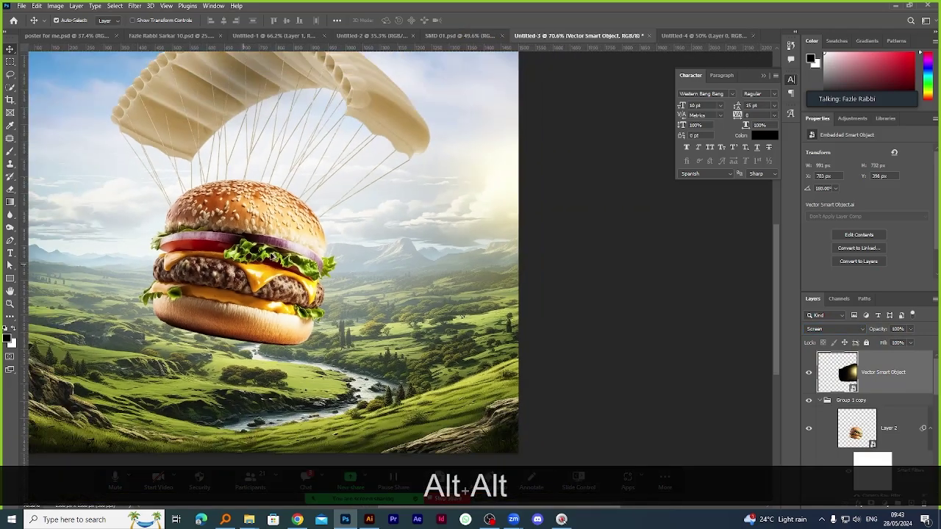
scroll(308, 246, "up", 2)
scroll(346, 298, "down", 2)
scroll(335, 267, "up", 2)
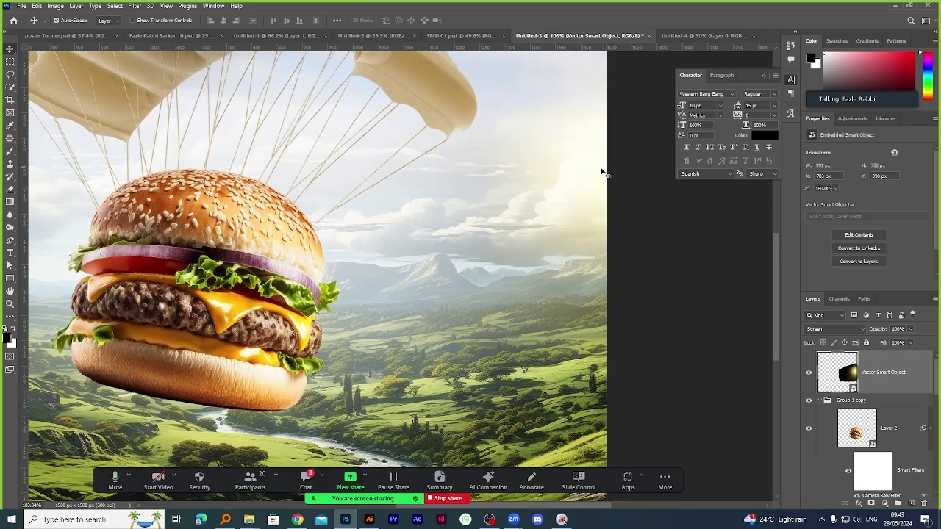
left_click_drag(603, 172, 584, 161)
scroll(510, 275, "down", 2)
scroll(536, 172, "up", 1)
left_click_drag(548, 120, 561, 212)
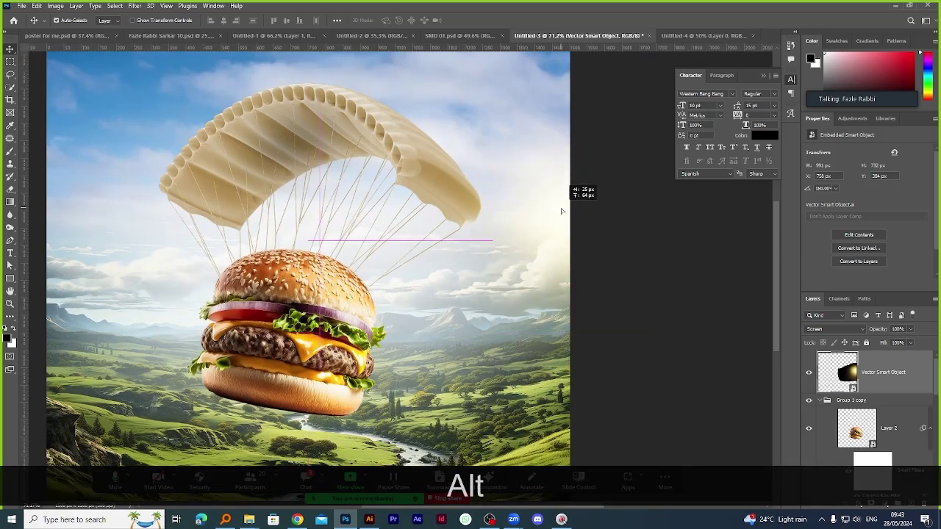
scroll(483, 147, "down", 2)
scroll(419, 154, "up", 1)
scroll(433, 164, "up", 1)
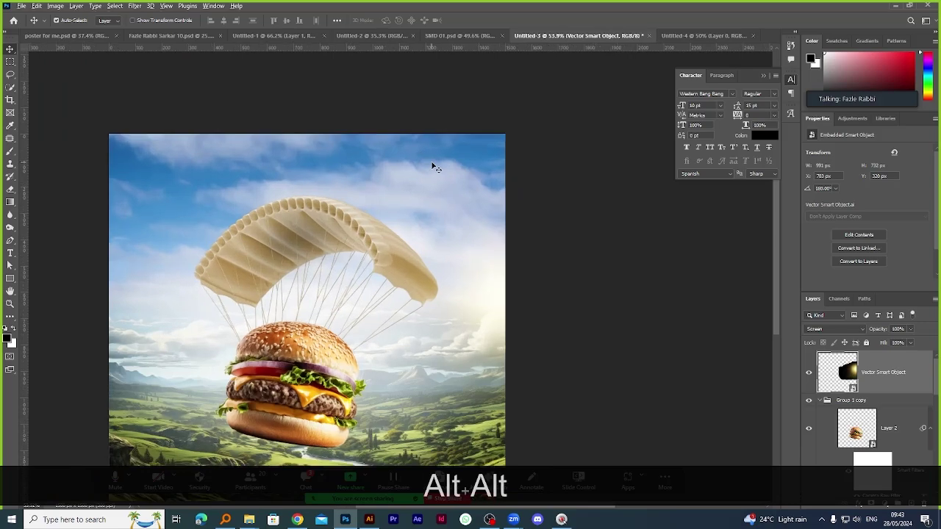
scroll(436, 315, "up", 1)
scroll(380, 337, "up", 1)
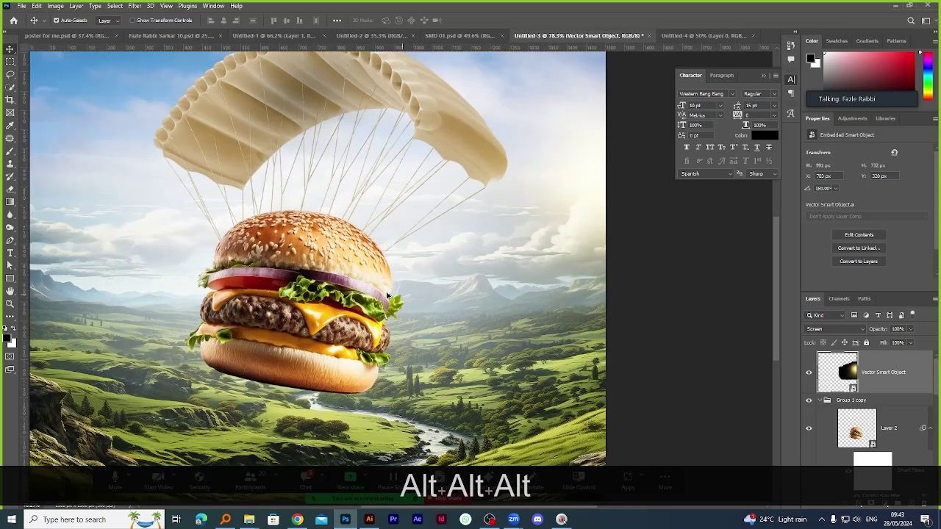
scroll(369, 303, "up", 1)
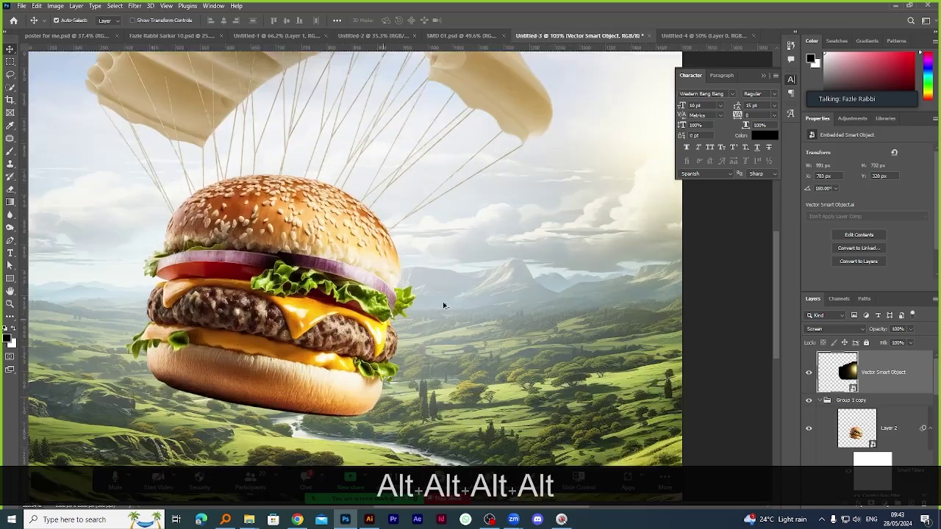
Switch to Illustrator and delete the large round glow shape from the lens-glare artwork.
left_click(369, 519)
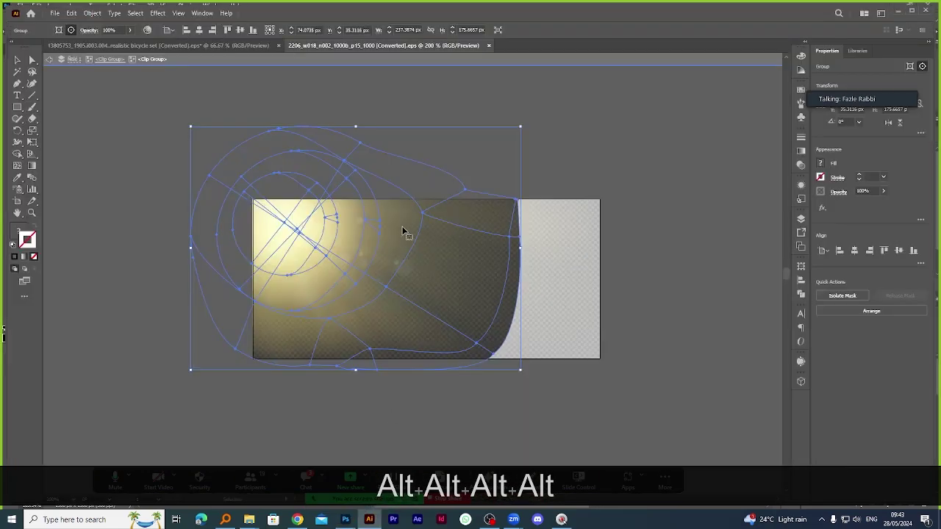
left_click(538, 171)
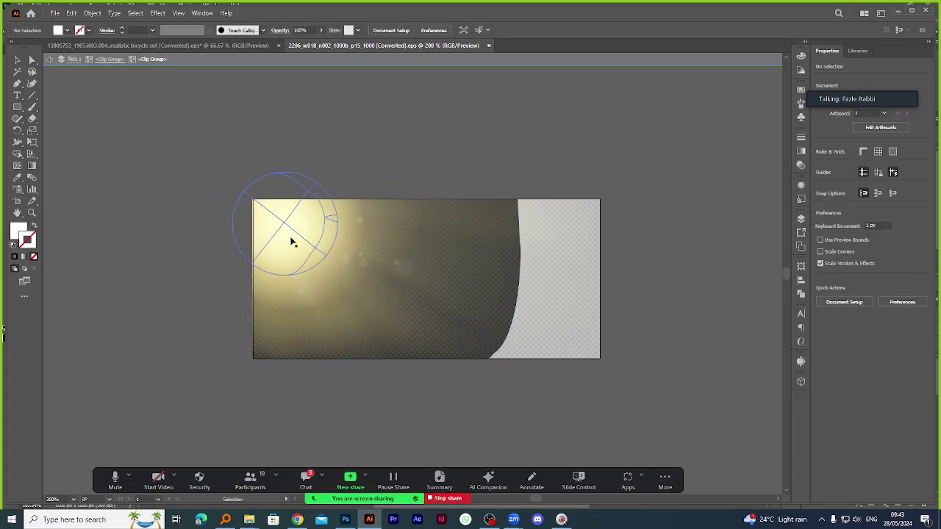
left_click(357, 304)
key("Delete")
key("ctrl+z")
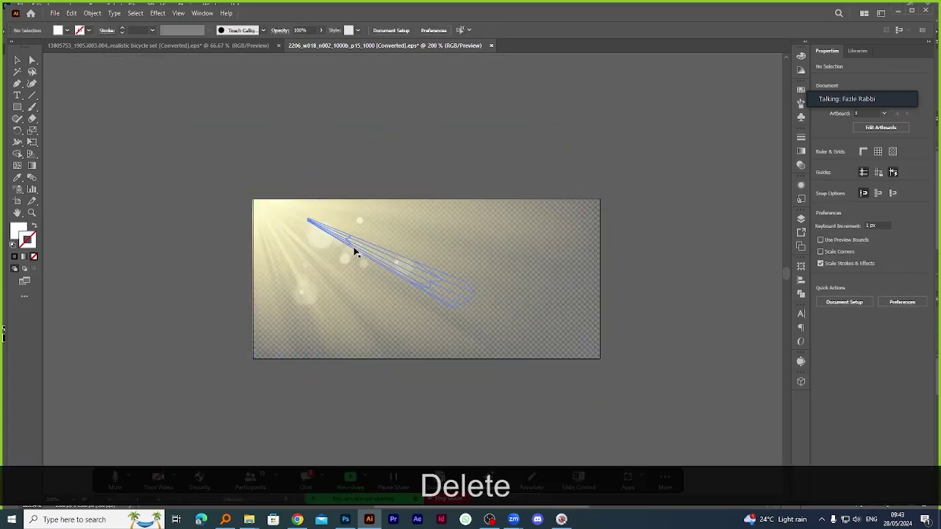
Copy the lens-flare circles and ray shapes from the Illustrator artwork and place them in the Photoshop burger advertisement as a smart object.
left_click(326, 231)
left_click(318, 228)
left_click_drag(321, 231, 370, 430)
left_click(345, 520)
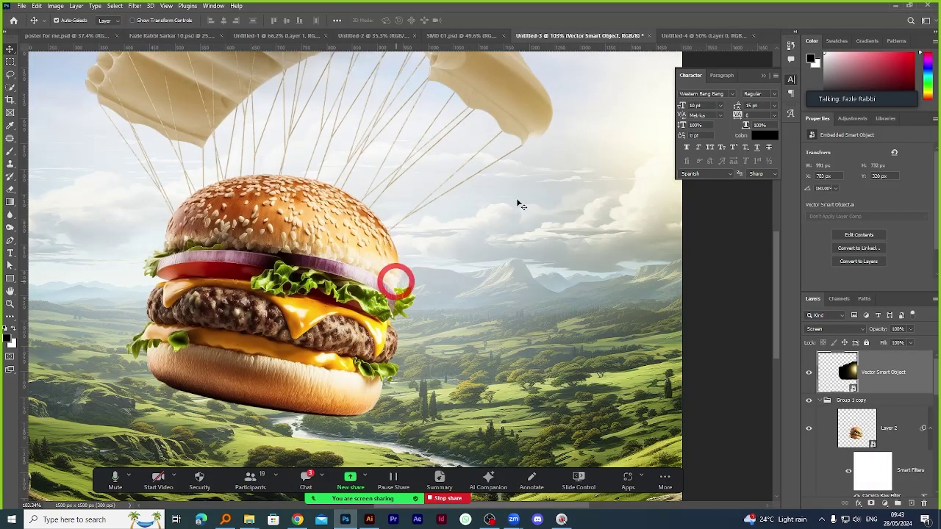
key("ctrl+v")
left_click(487, 21)
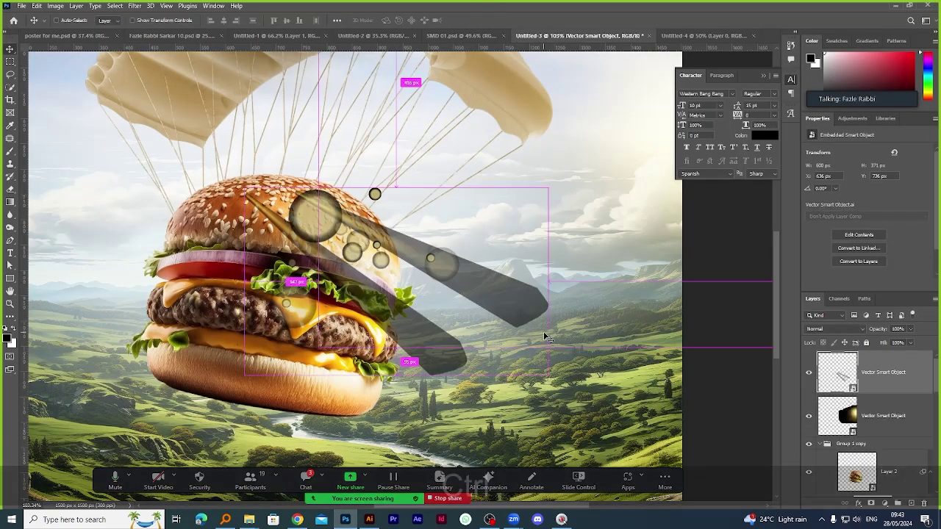
Flip the placed lens flares horizontally and move them to the canvas's right edge, at about X 959 px and Y 667 px.
key("ctrl+t")
right_click(333, 237)
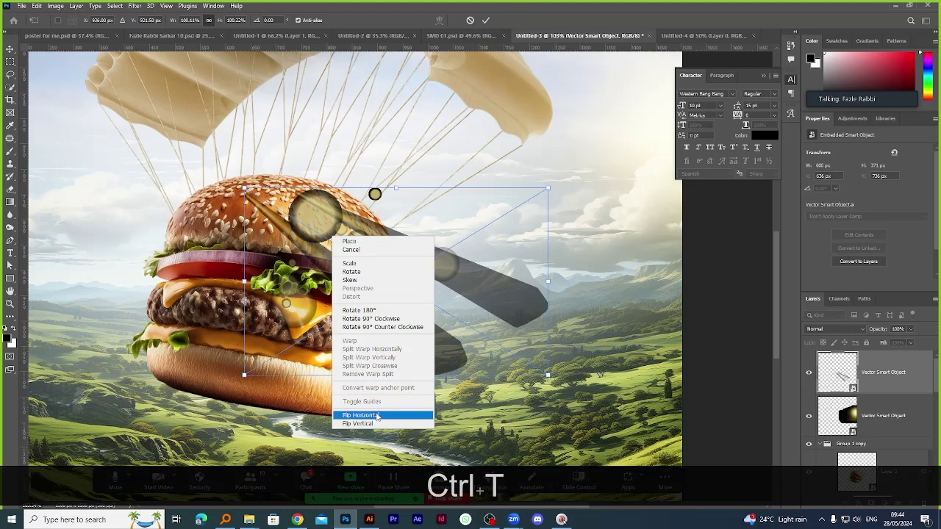
left_click(376, 416)
left_click_drag(475, 232, 639, 198)
left_click(485, 19)
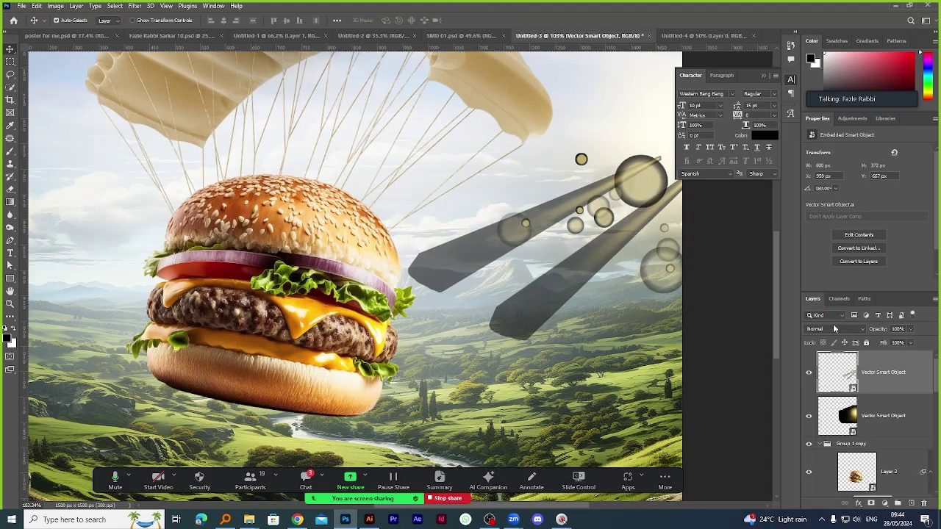
Set the lens-flare layer's blend mode to Screen and move the flares up and further right onto the sun glow.
left_click(834, 326)
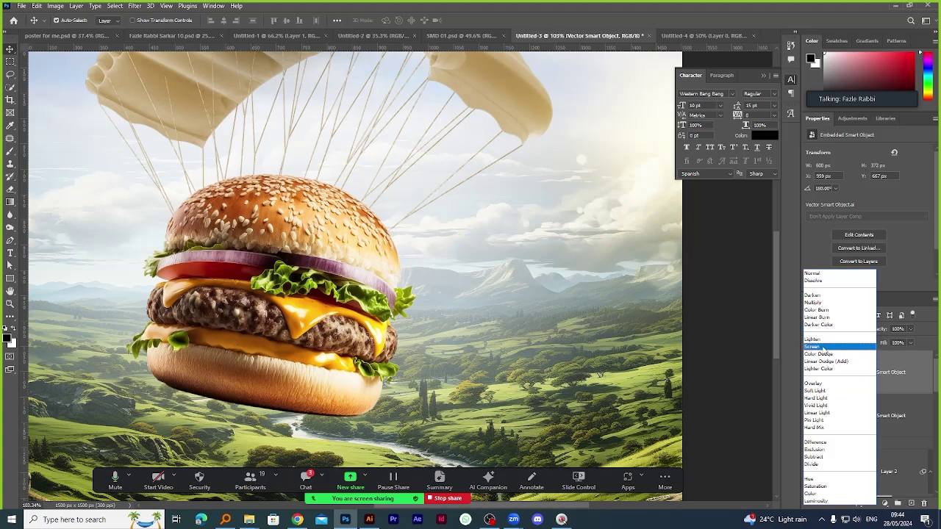
left_click(824, 347)
left_click_drag(665, 279, 658, 239)
scroll(625, 228, "down", 5, "alt")
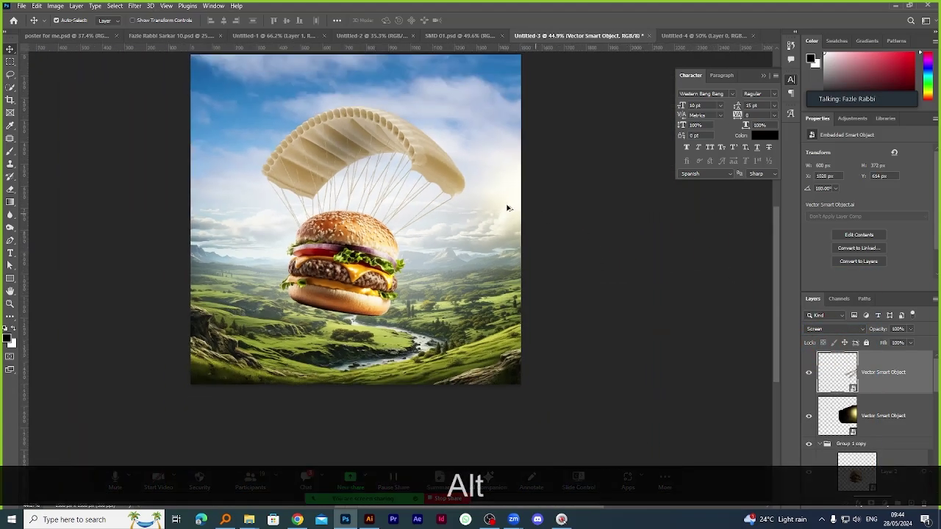
scroll(509, 208, "up", 1, "alt")
Delete the lens-flare group from the Illustrator artwork and return to the burger advertisement in Photoshop to inspect the composition.
left_click(369, 519)
key("Delete")
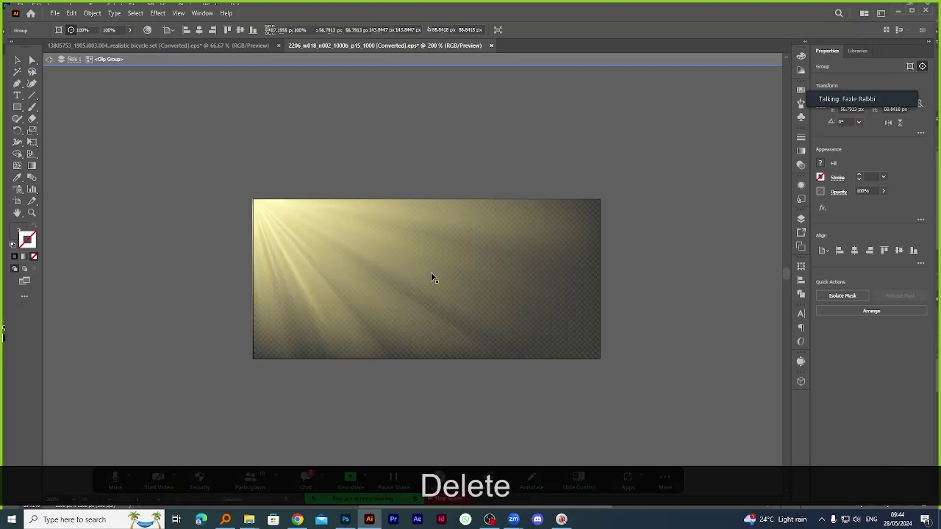
left_click(346, 519)
scroll(406, 308, "down", 2, "alt")
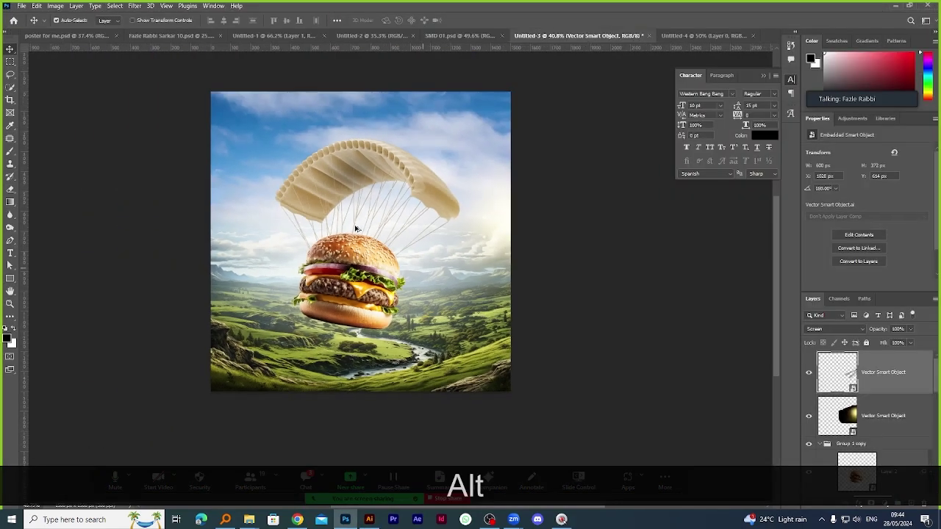
scroll(411, 305, "up", 3, "alt")
scroll(418, 303, "down", 2, "alt")
scroll(417, 303, "up", 2, "alt")
scroll(390, 283, "down", 3, "alt")
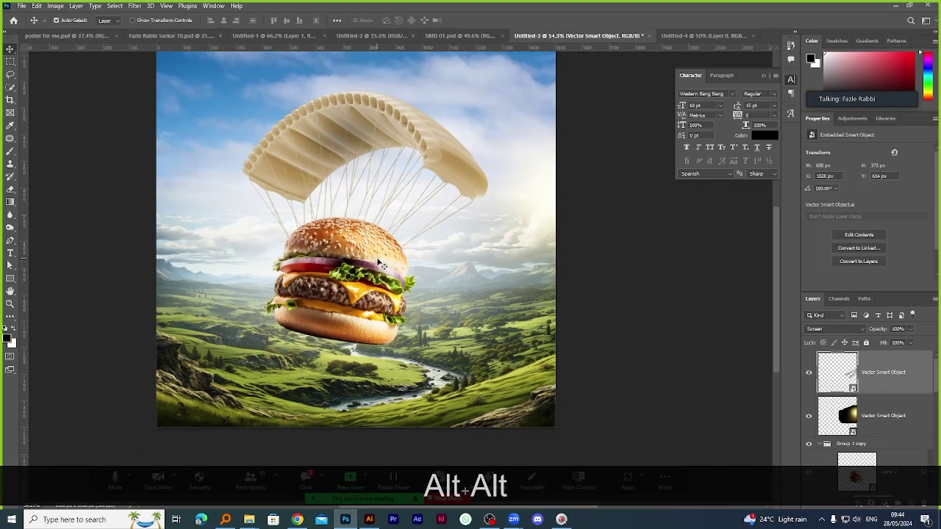
Duplicate the Group 1 copy group holding the burger and parachute, and convert the duplicate to a smart object.
left_click(381, 264)
left_click(819, 445)
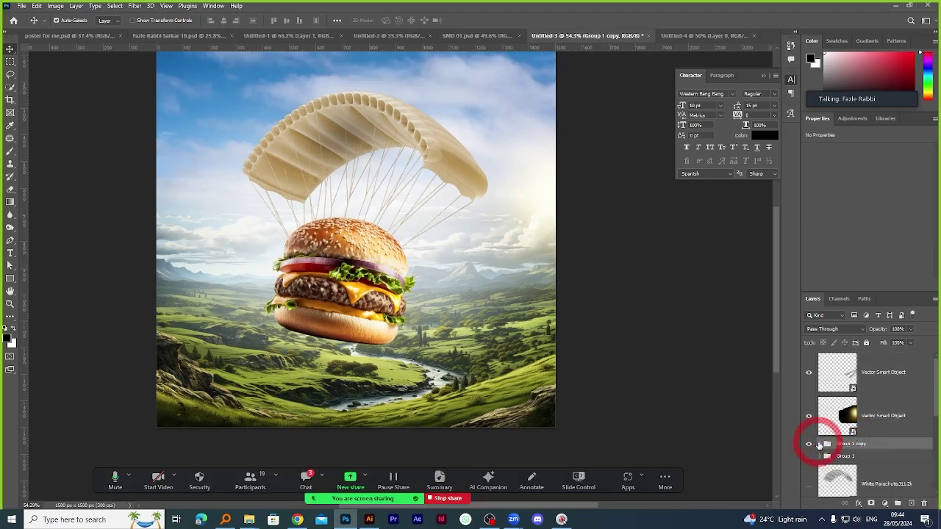
key("ctrl+j")
right_click(887, 446)
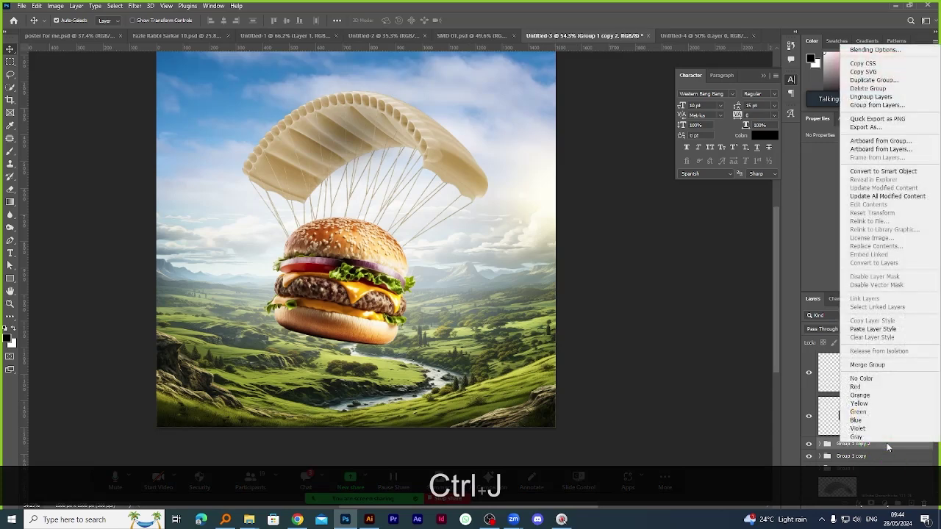
left_click(897, 171)
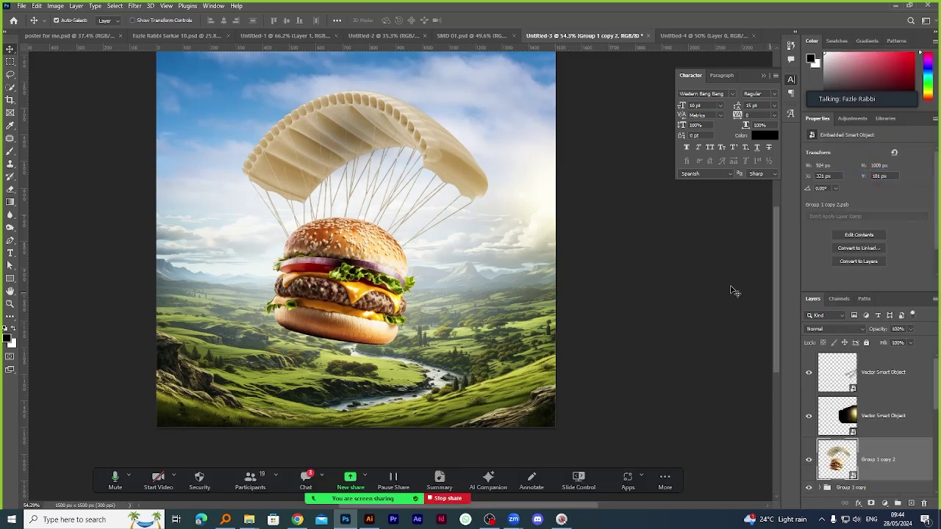
right_click(903, 459)
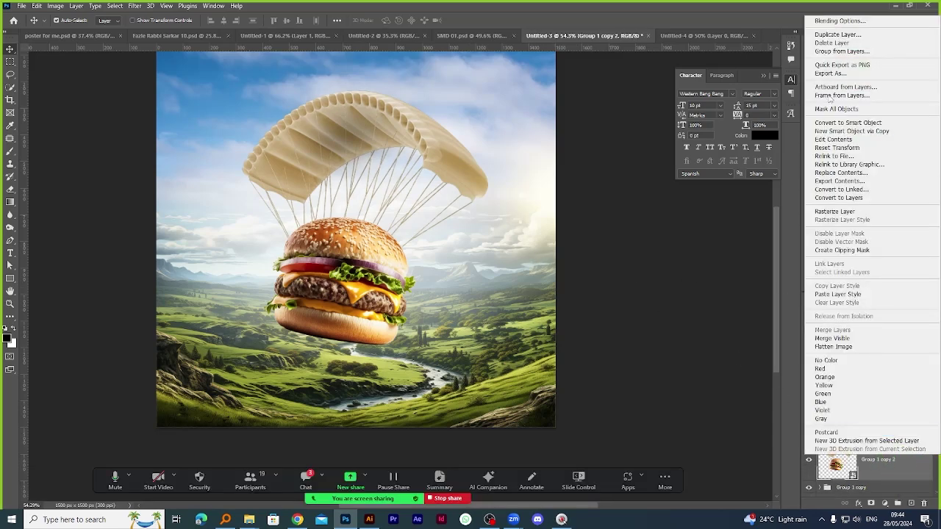
left_click(841, 17)
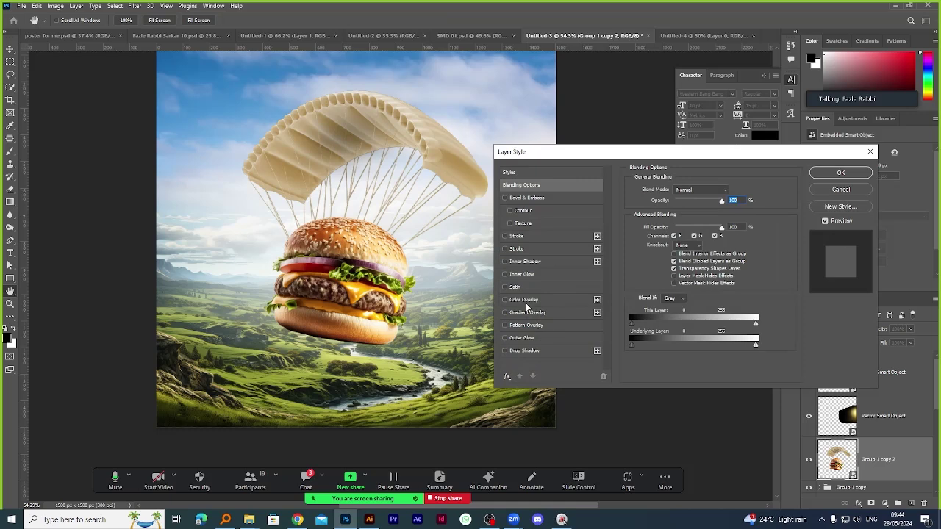
left_click(841, 190)
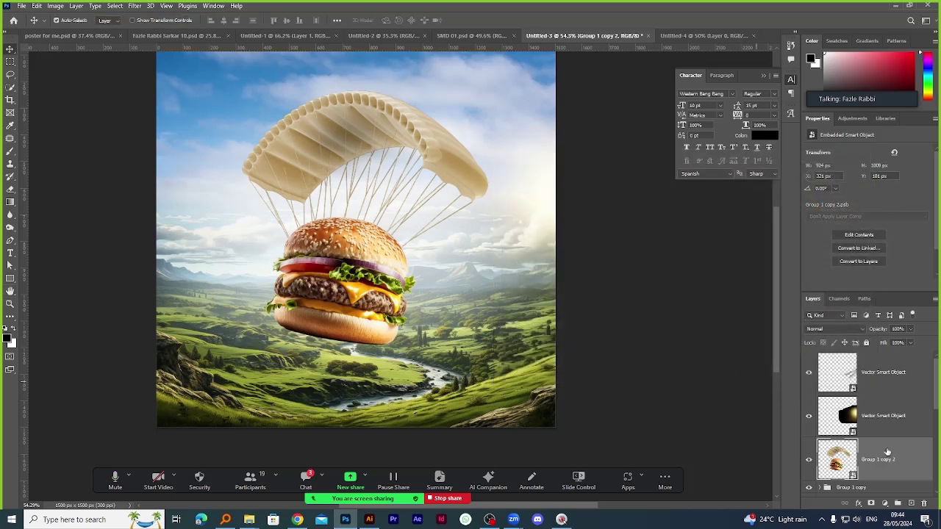
Add a black (000000) Color Overlay at 100% opacity to the Group 1 copy 2 layer.
right_click(904, 461)
left_click(833, 20)
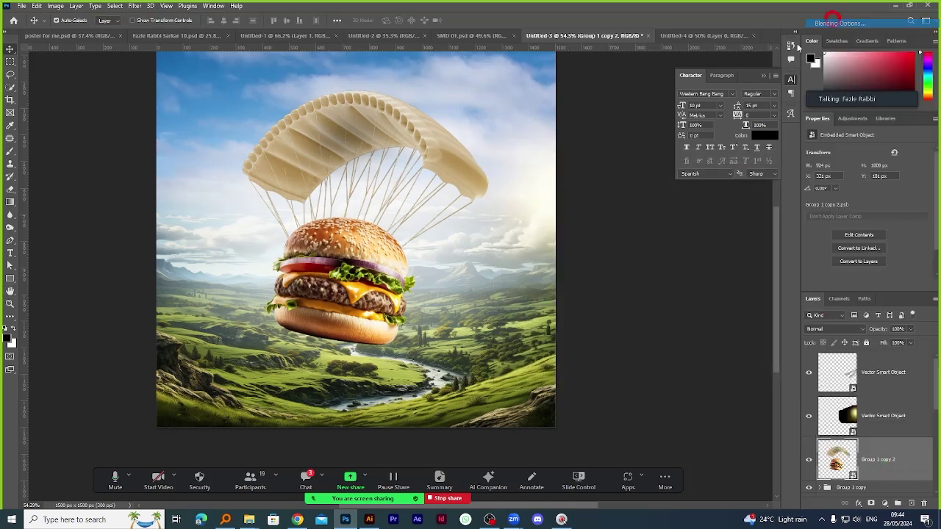
left_click(531, 299)
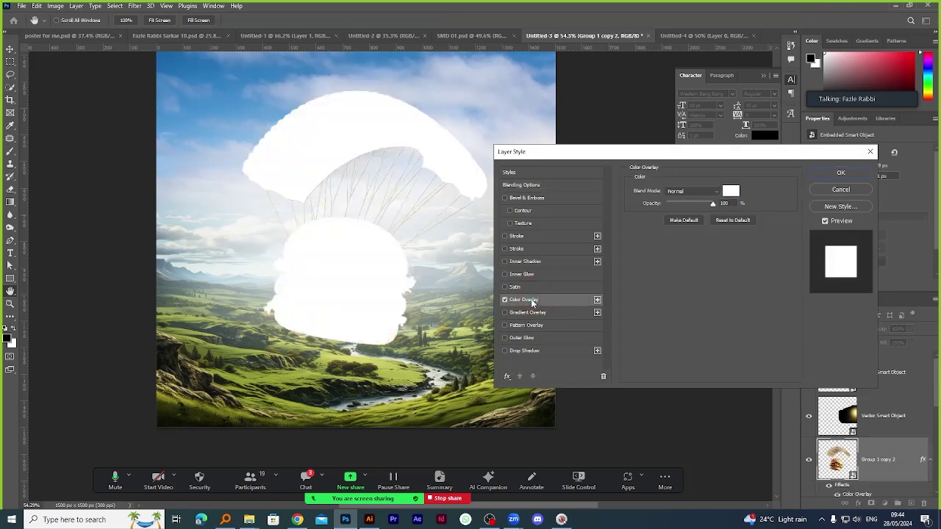
left_click(731, 191)
left_click_drag(618, 360, 555, 415)
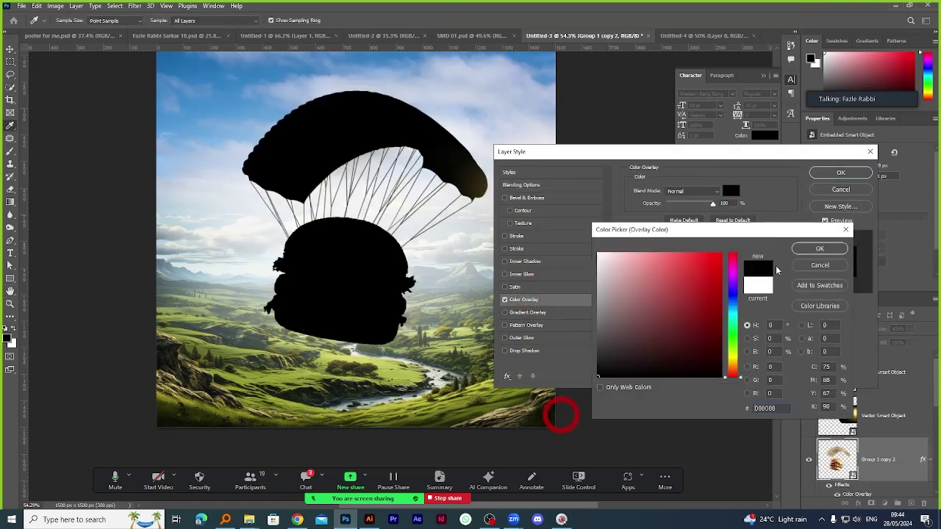
left_click(819, 249)
left_click(841, 172)
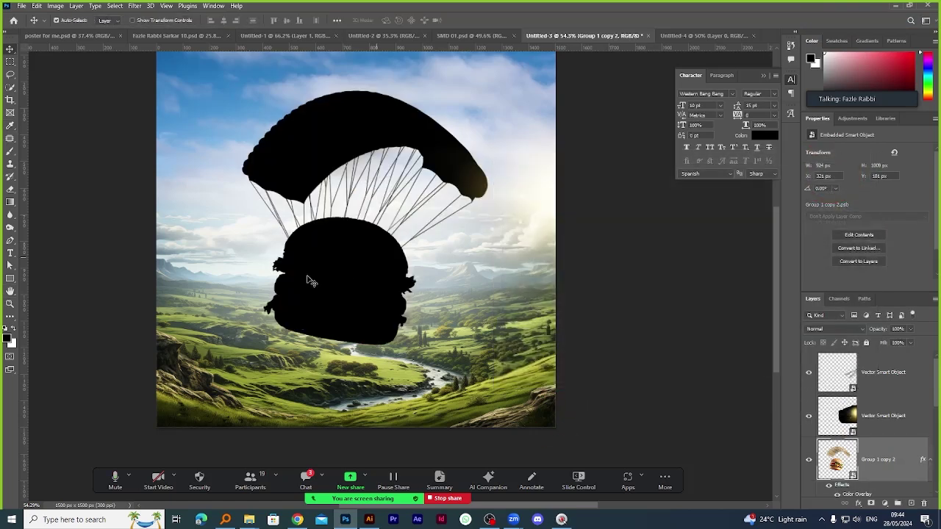
Offset the black silhouette to the left of the burger and apply a Gaussian Blur with a 10-pixel radius to it.
left_click_drag(363, 249, 301, 254)
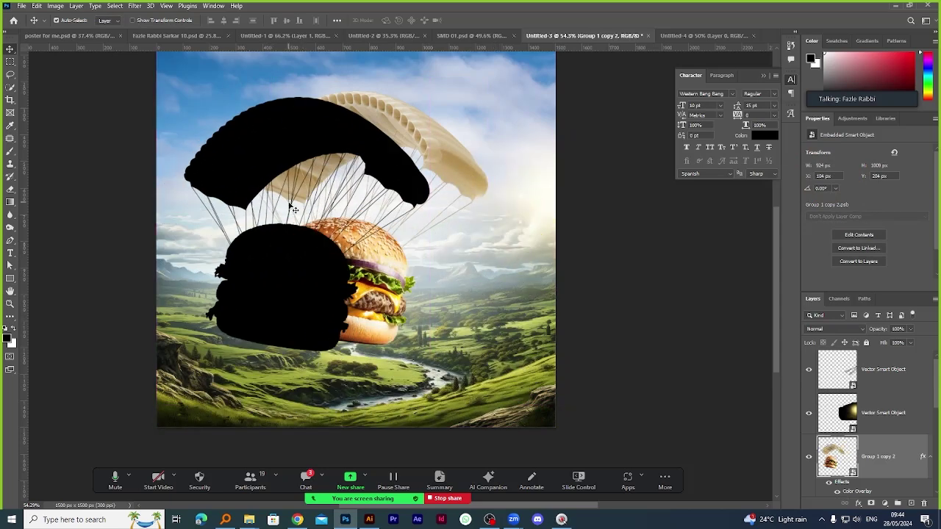
left_click(134, 5)
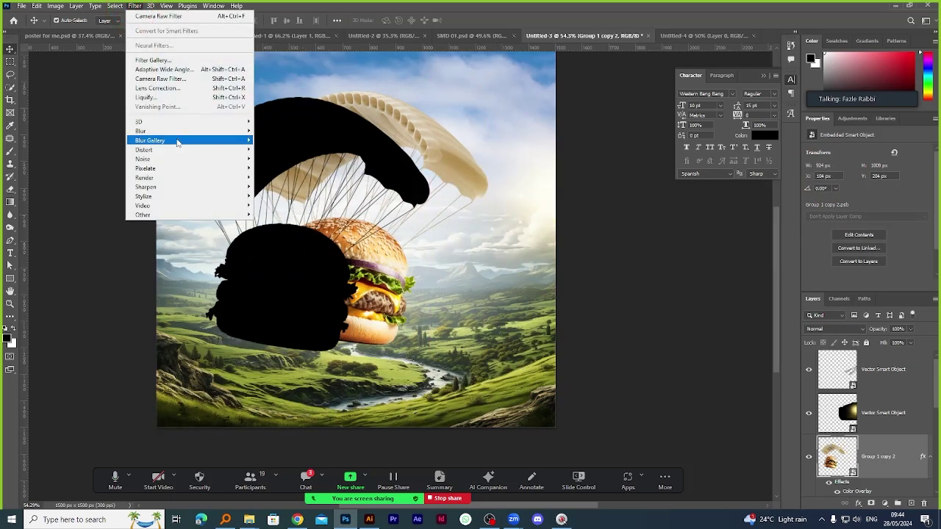
mouse_move(189, 133)
left_click(279, 168)
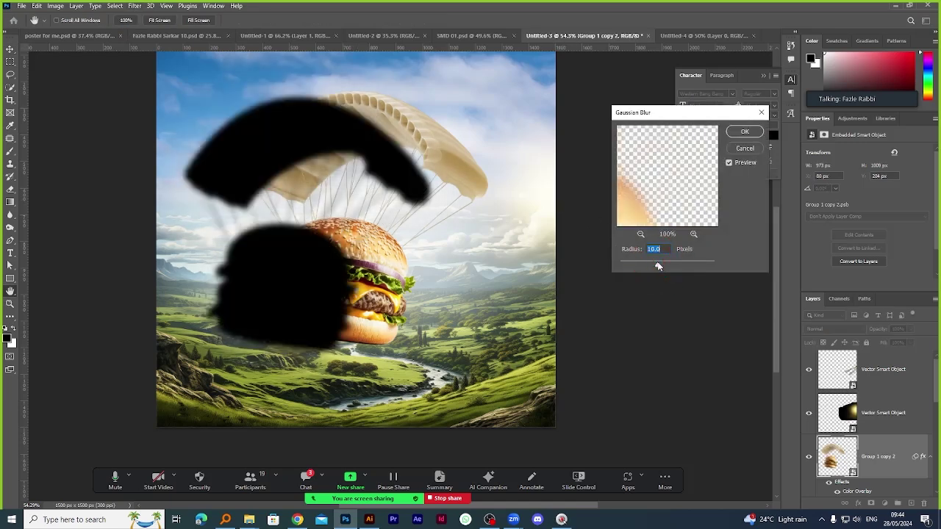
left_click(746, 133)
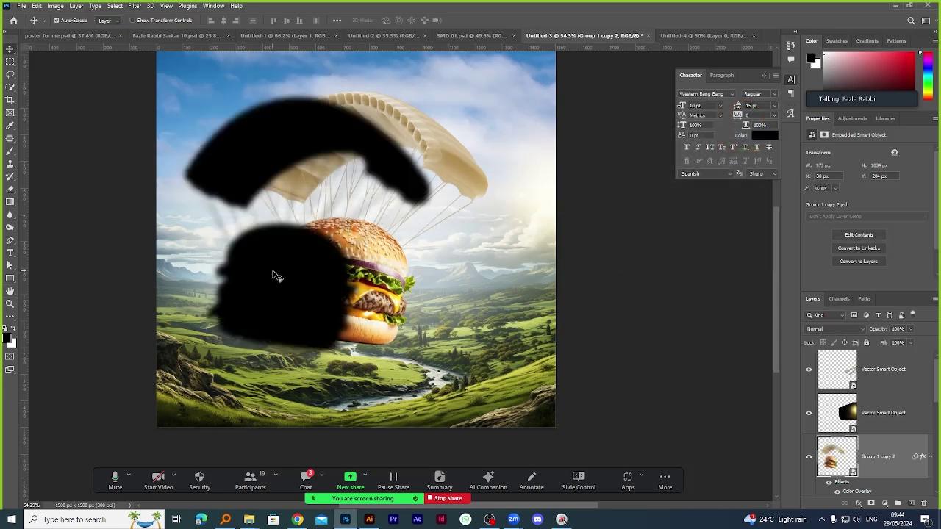
Flip the black silhouette vertically, flatten it by distorting its corners, and place it on the meadow below the burger.
key("ctrl+t")
scroll(382, 248, "down", 2)
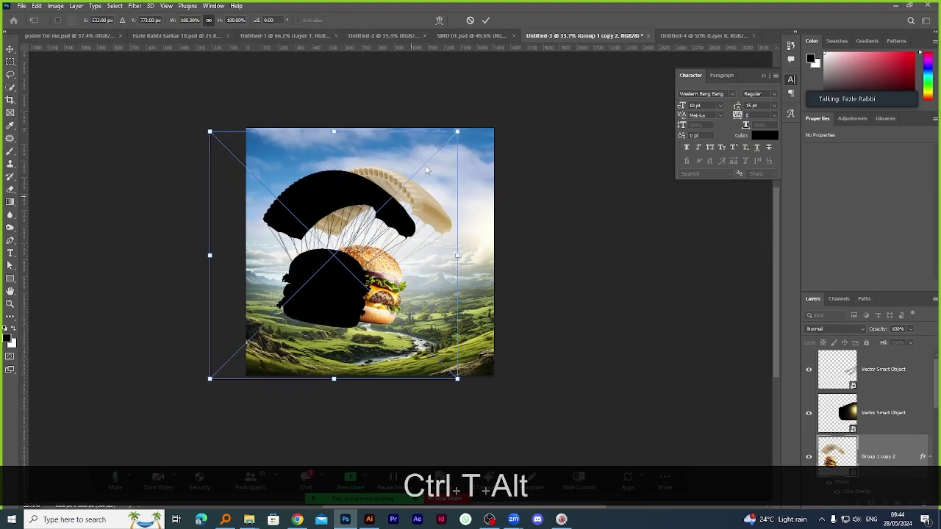
left_click_drag(457, 132, 342, 424)
left_click_drag(210, 134, 223, 424)
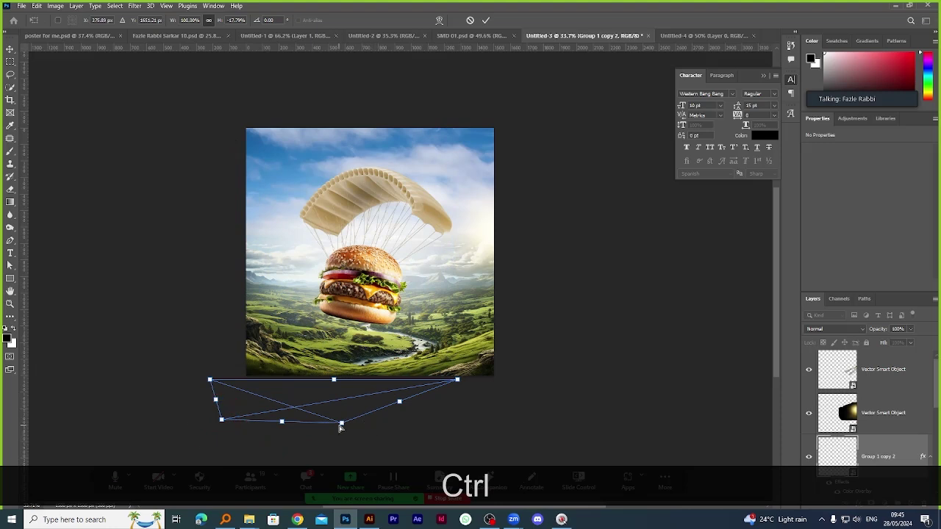
left_click_drag(341, 428, 368, 465)
left_click_drag(223, 424, 210, 466)
left_click_drag(336, 416, 340, 338)
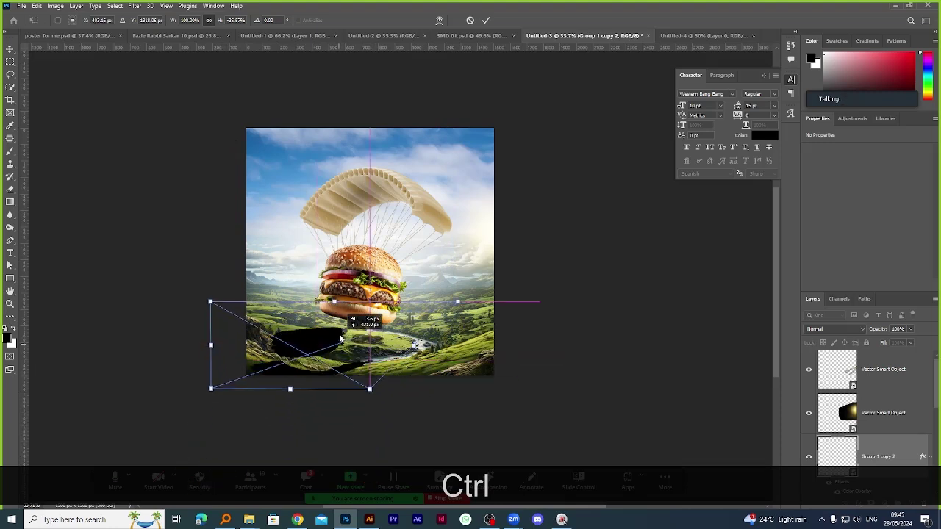
Distort the silhouette's corners so the shadow is smaller and slanted across the meadow's lower-left area, and apply the transformation.
left_click_drag(210, 302, 235, 280)
left_click_drag(458, 302, 360, 347)
left_click_drag(210, 397, 171, 378)
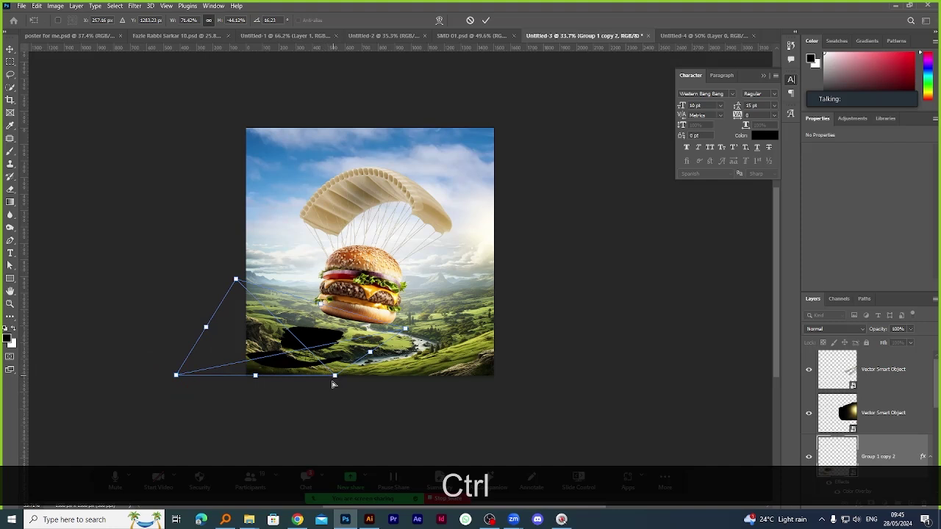
left_click_drag(333, 383, 324, 404)
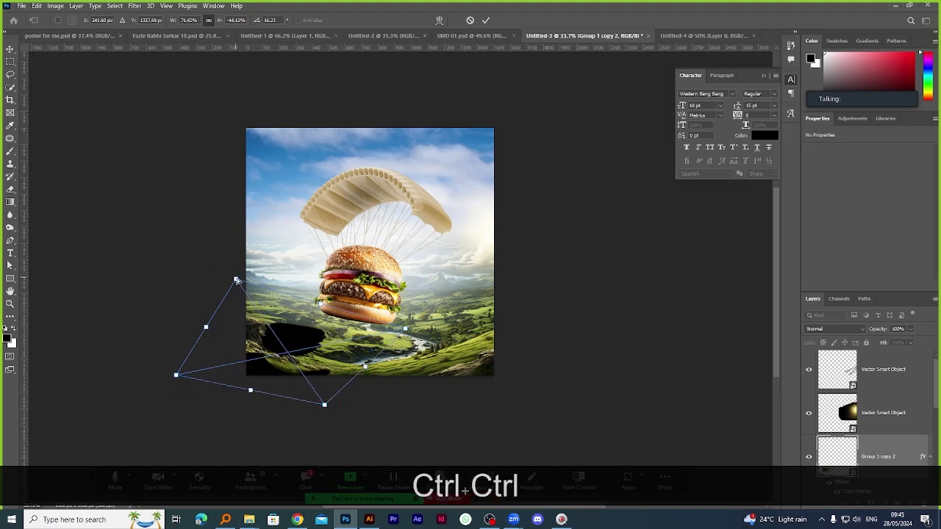
mouse_move(236, 280)
left_mouse_down()
mouse_move(237, 266)
mouse_move(237, 275)
left_mouse_up()
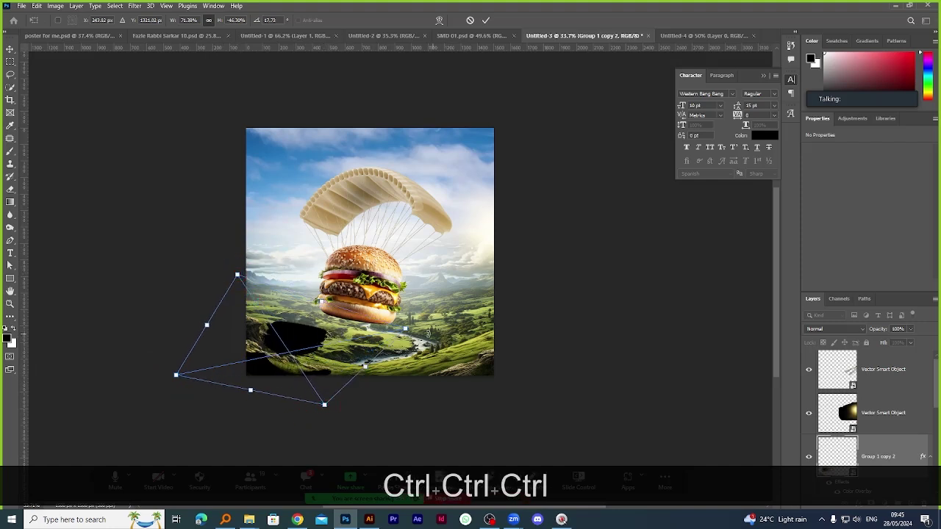
left_click_drag(408, 330, 390, 344)
left_click_drag(310, 354, 304, 360)
left_click_drag(236, 276, 234, 284)
mouse_move(290, 353)
left_mouse_down()
mouse_move(285, 341)
mouse_move(291, 347)
left_mouse_up()
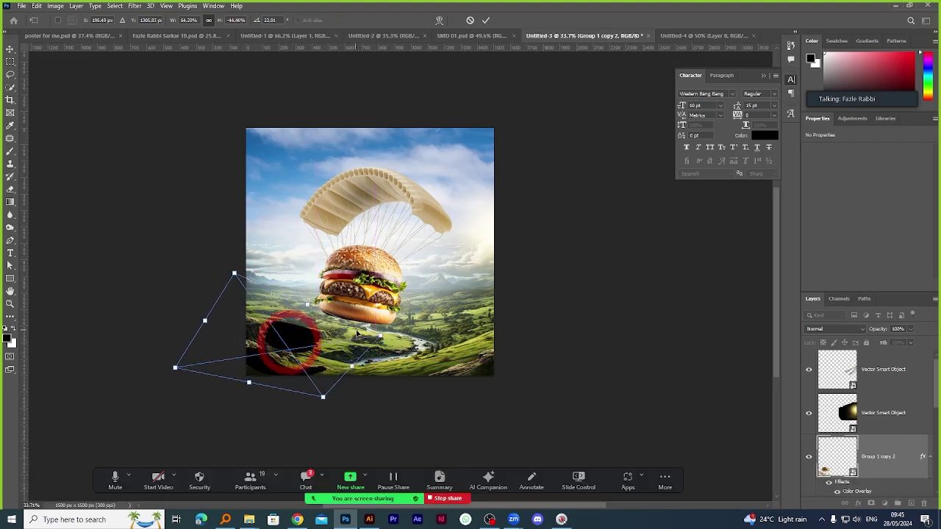
left_click_drag(383, 337, 371, 344)
left_click(485, 21)
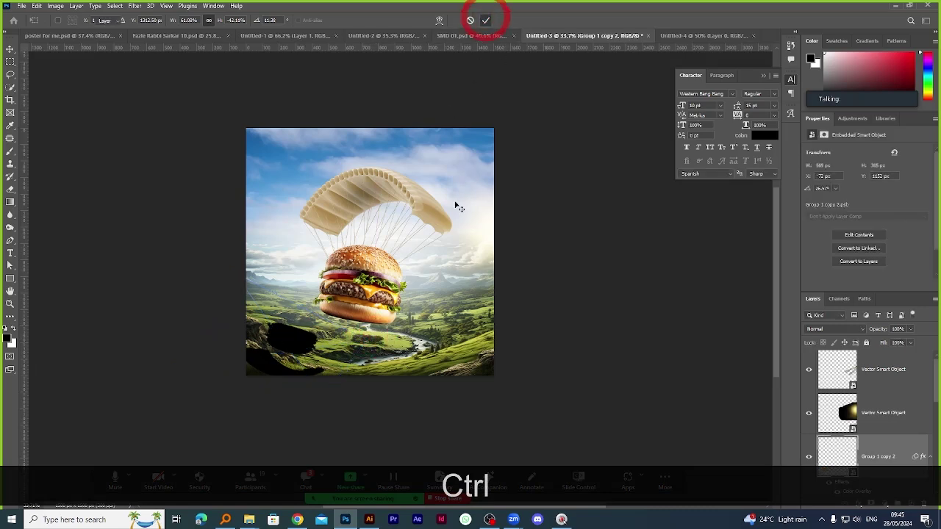
Lower the Group 1 copy 2 shadow layer's opacity to 53% and check the composition.
scroll(321, 288, "up", 3)
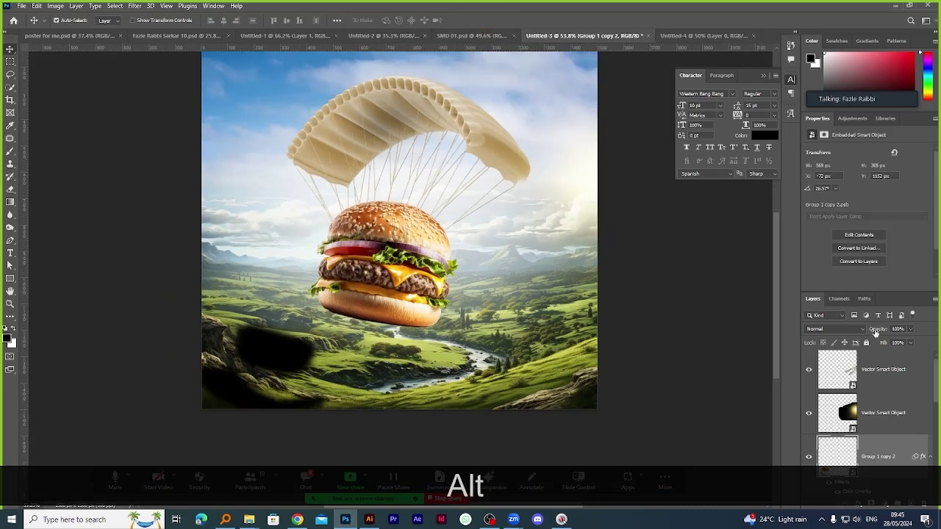
left_click_drag(862, 330, 857, 332)
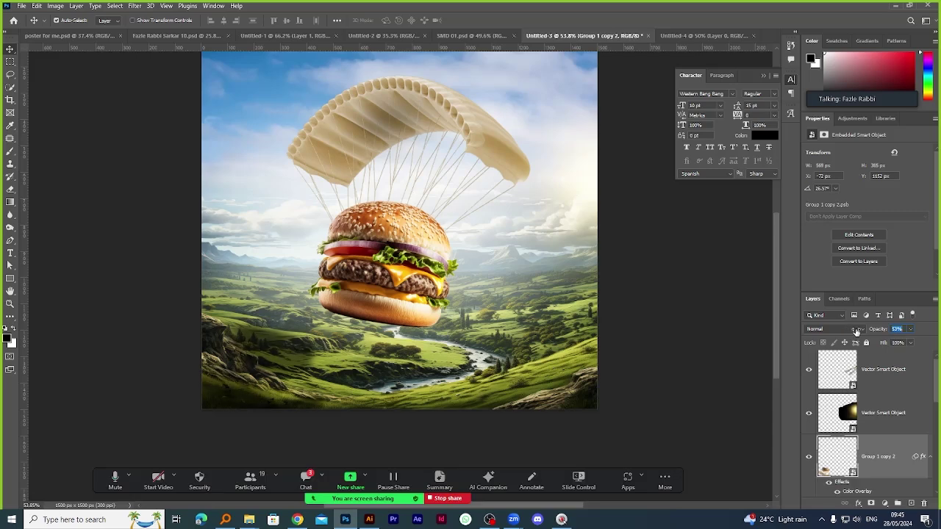
left_click(704, 269)
scroll(453, 235, "down", 2)
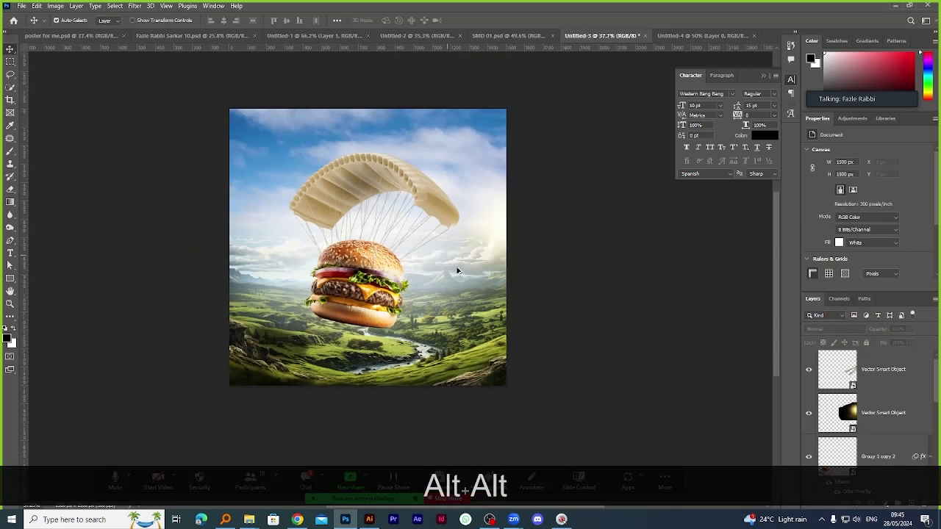
scroll(354, 314, "up", 2)
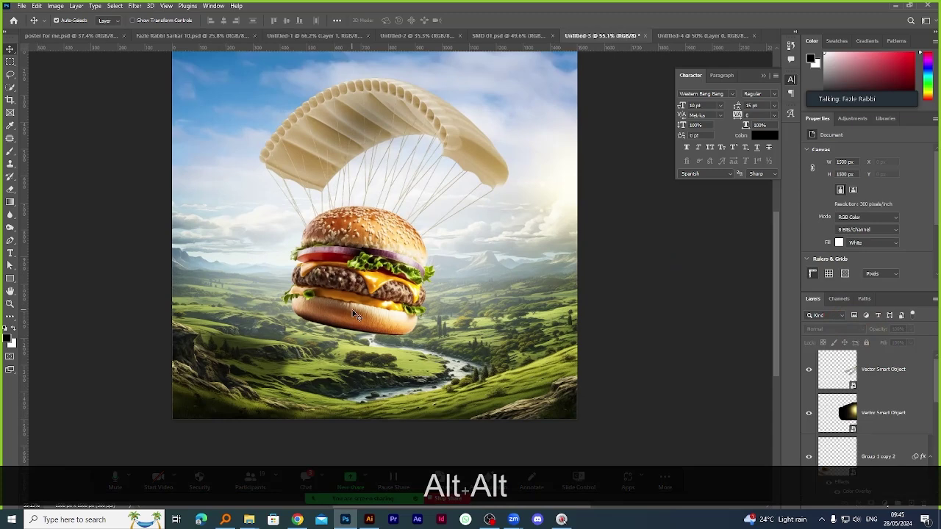
scroll(366, 292, "down", 2)
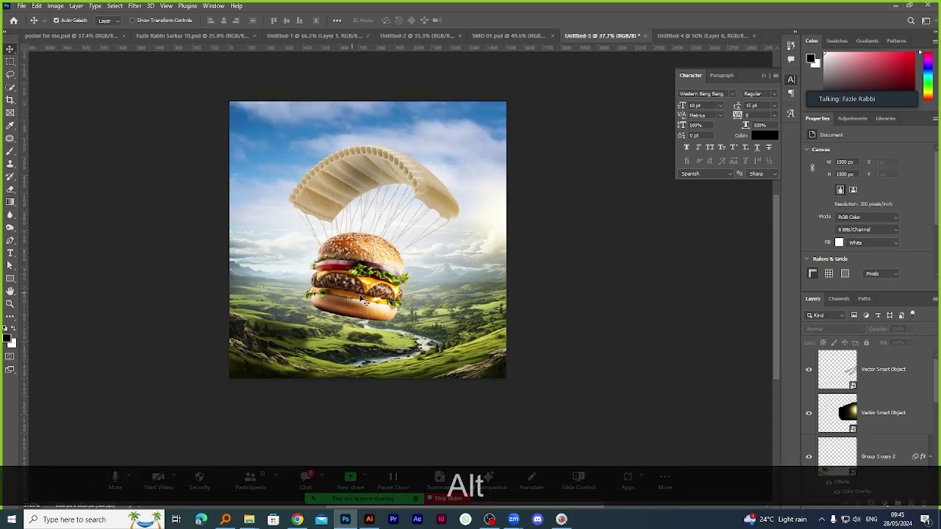
Duplicate the Group 1 copy group, scale the duplicate down, and place it in the sky near the canvas's left edge.
left_click(391, 261)
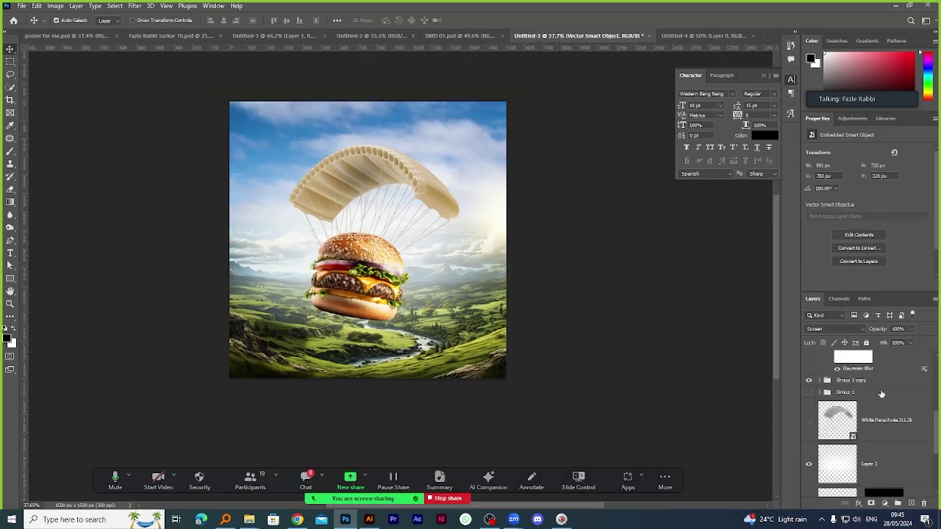
left_click(880, 391)
left_click(874, 381)
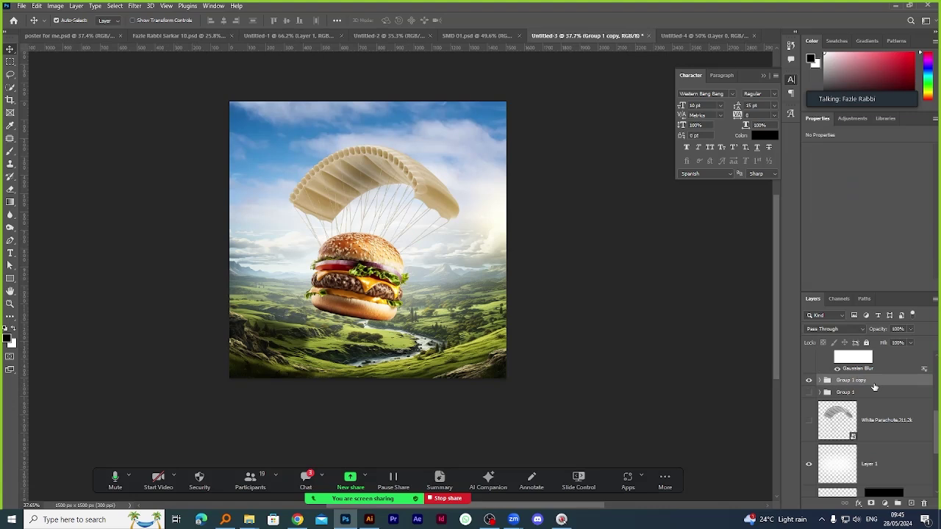
key("ctrl+j")
key("ctrl+t")
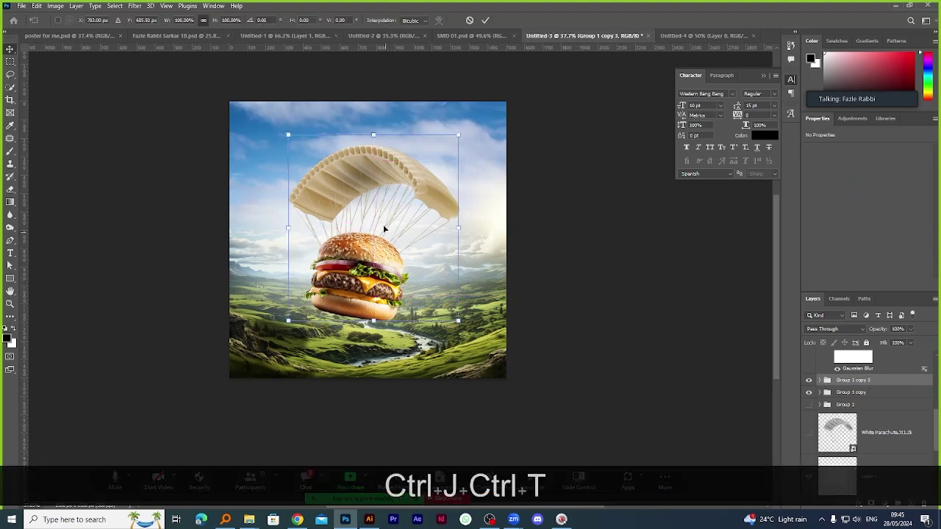
left_click_drag(373, 136, 375, 265)
mouse_move(369, 304)
left_mouse_down()
mouse_move(258, 225)
mouse_move(244, 200)
mouse_move(295, 190)
mouse_move(246, 203)
mouse_move(313, 241)
mouse_move(493, 303)
left_mouse_up()
left_click(485, 20)
key("ctrl+alt+z")
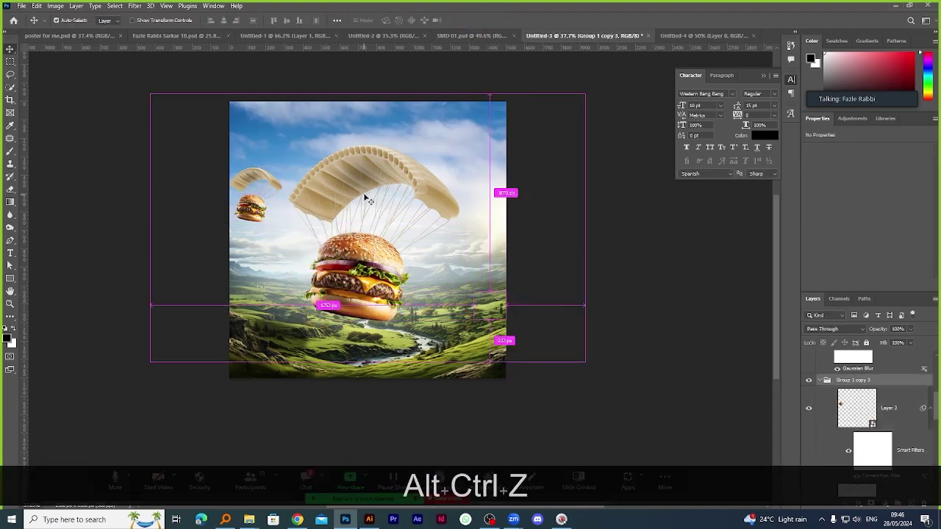
Set the Move tool to auto-select groups and copy the small burger group to the canvas's right edge, partly outside the image.
left_click(107, 20)
left_click(104, 28)
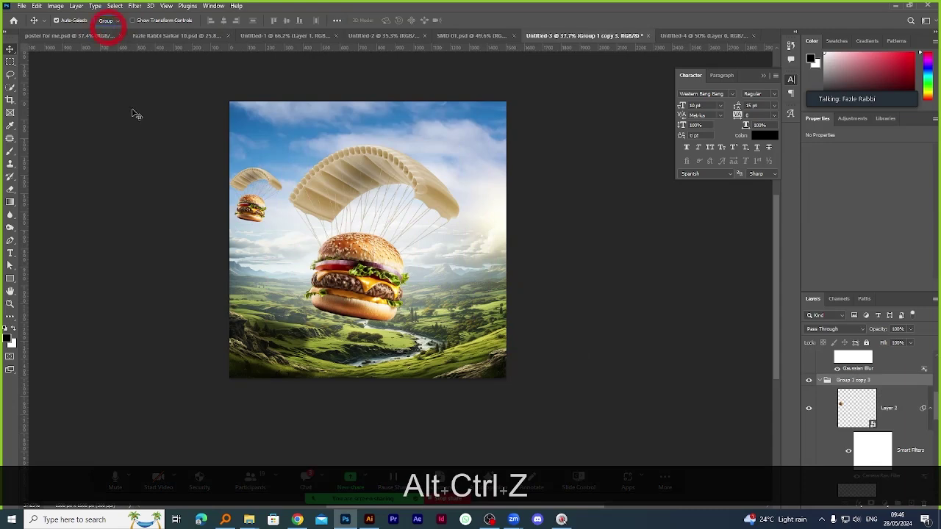
left_click(250, 206)
left_click_drag(250, 205, 504, 273)
left_click(575, 152)
scroll(309, 174, "up", 2)
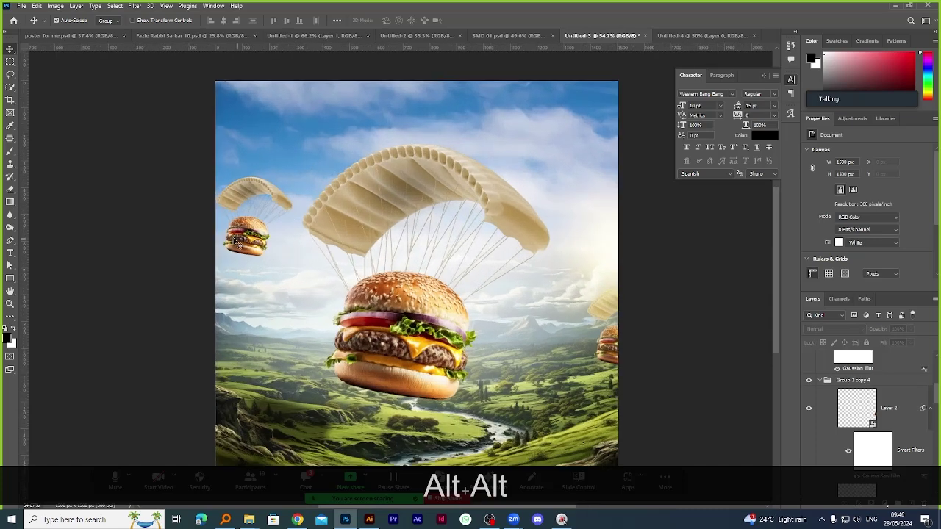
Shift the small left burger slightly toward the canvas edge and convert its Group 1 copy 3 group to a smart object.
left_click_drag(230, 232, 242, 231)
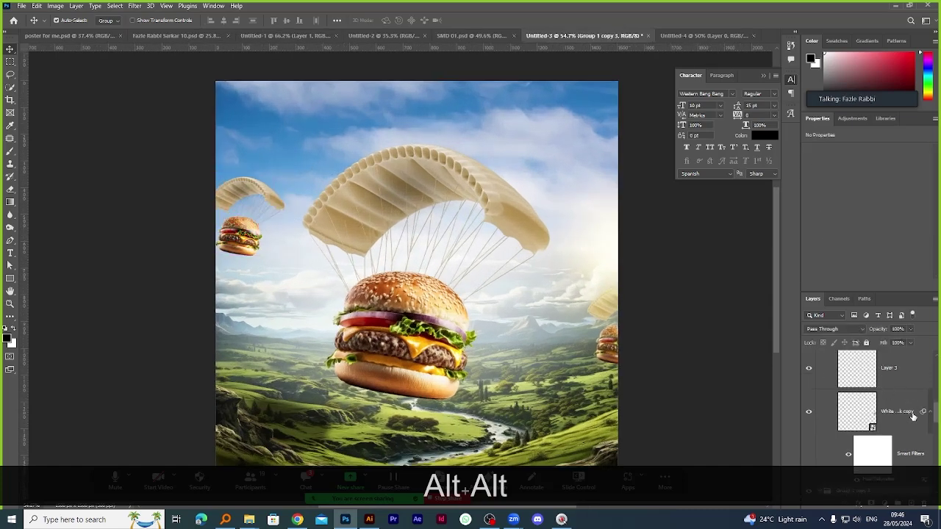
right_click(894, 409)
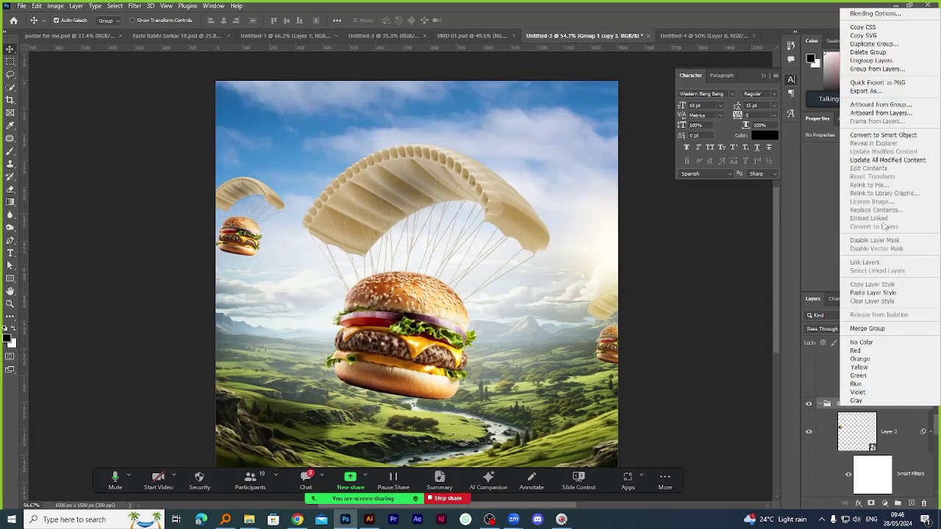
left_click(883, 135)
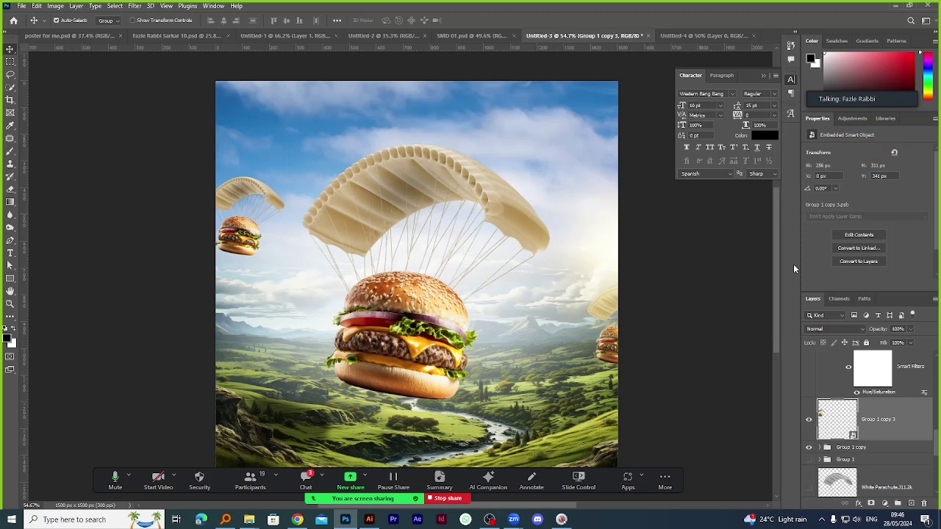
Apply a Gaussian Blur with a 4.0-pixel radius to the small left burger.
left_click(134, 8)
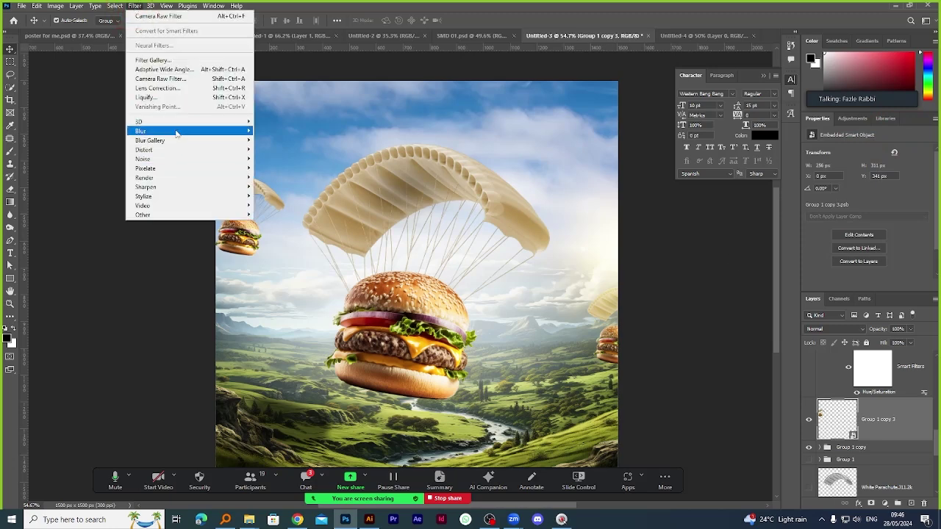
left_click(280, 168)
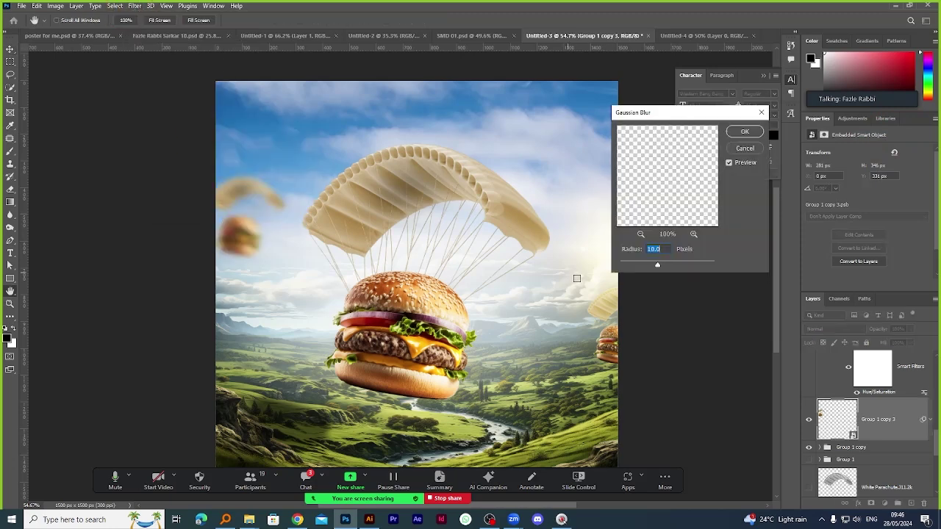
left_click(640, 264)
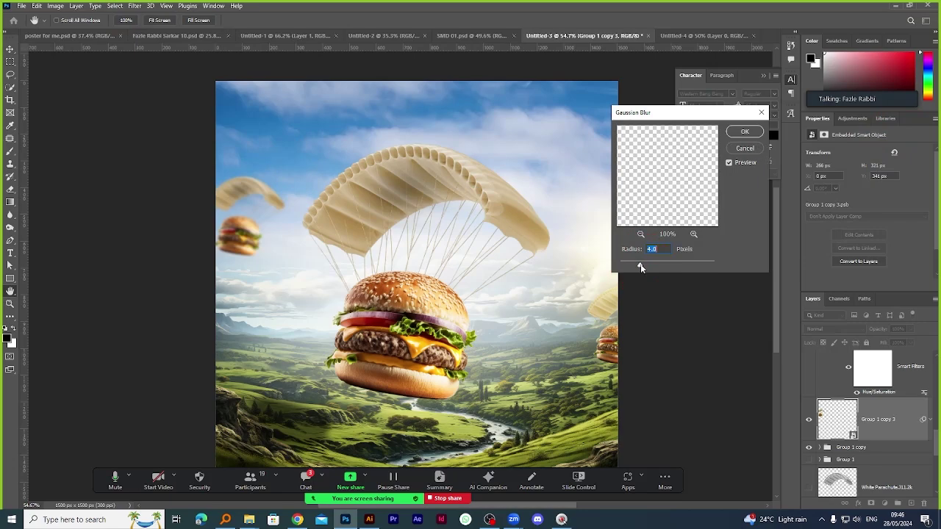
left_click(744, 132)
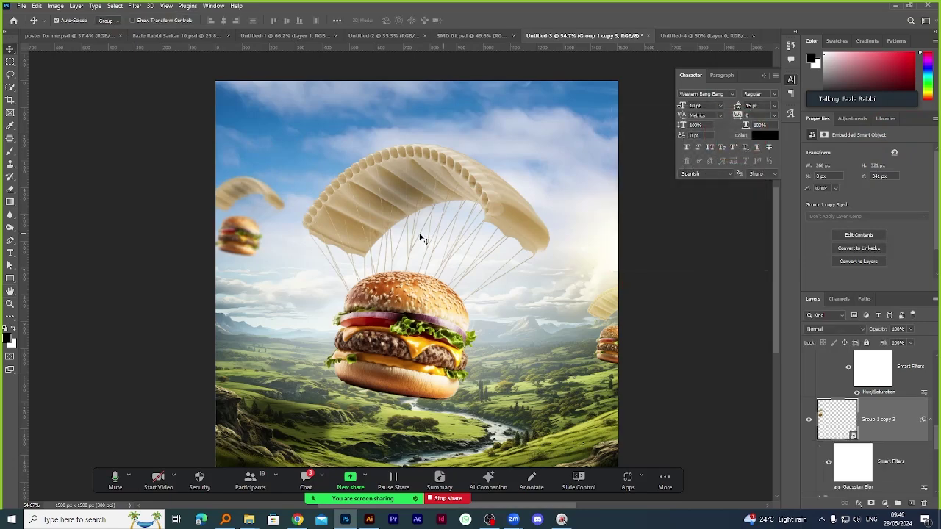
Convert the Group 1 copy 4 group holding the small right burger to a smart object.
scroll(559, 316, "up", 3)
left_click(629, 347)
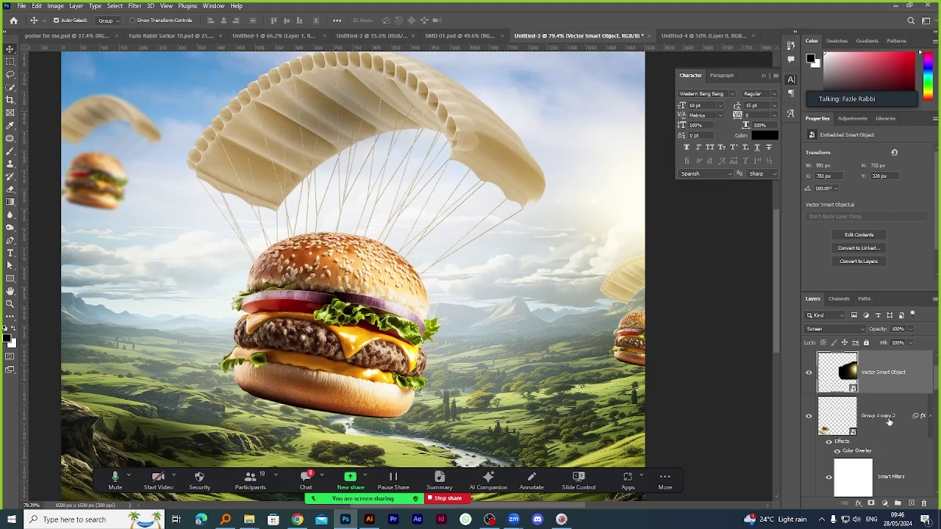
scroll(888, 421, "down", 3)
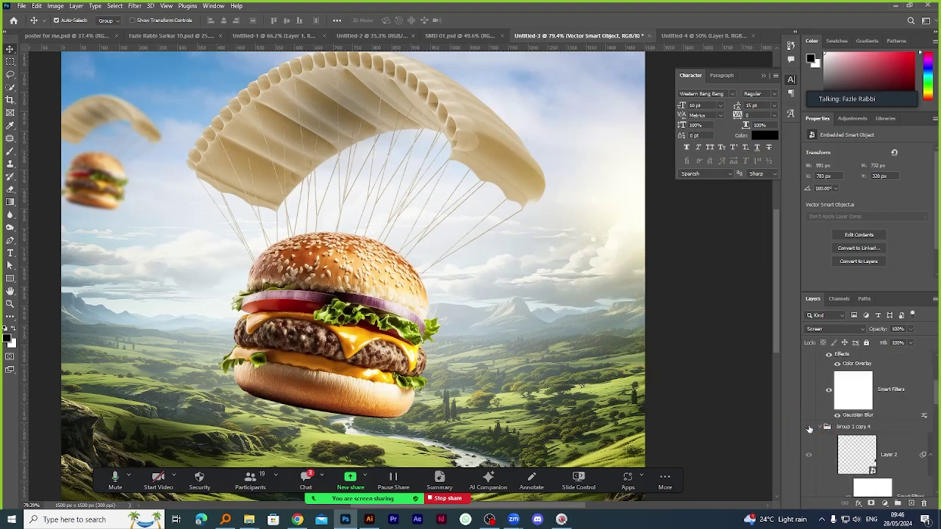
right_click(840, 428)
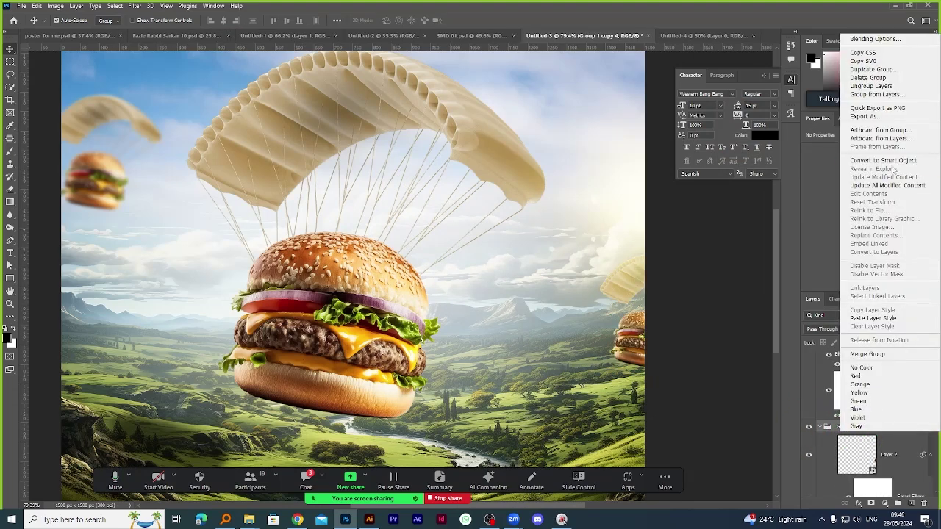
left_click(886, 160)
left_click(135, 6)
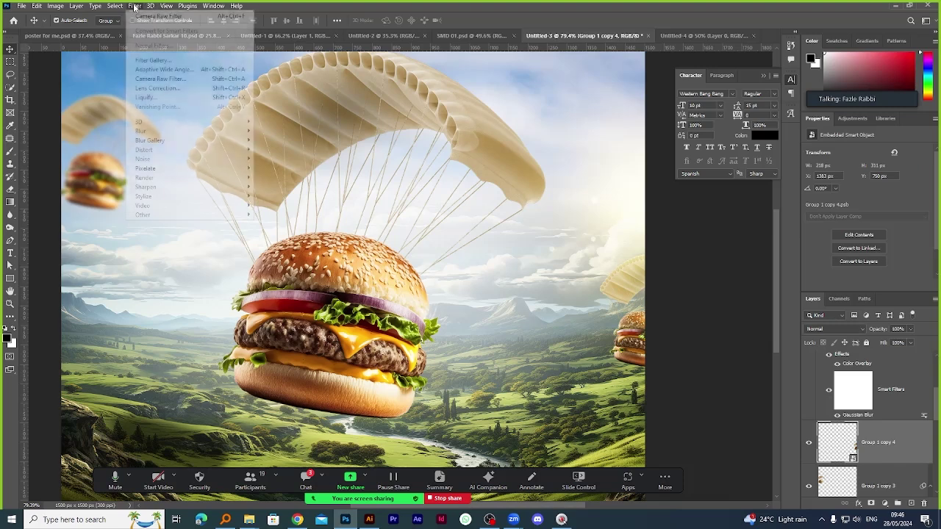
mouse_move(160, 131)
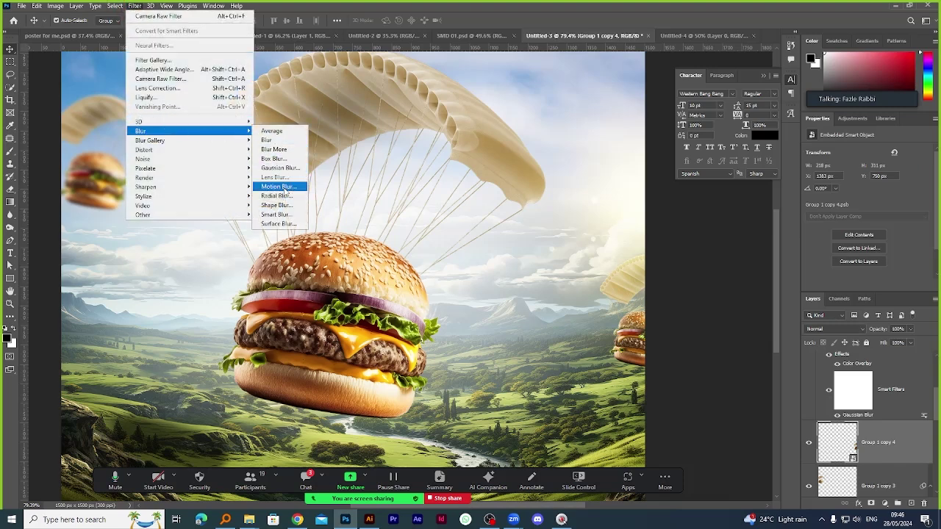
left_click(283, 188)
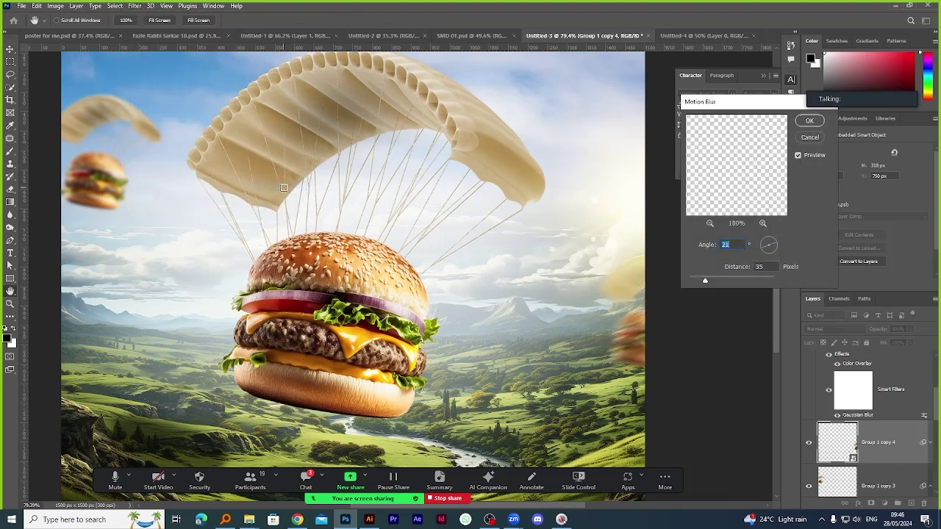
left_click(813, 138)
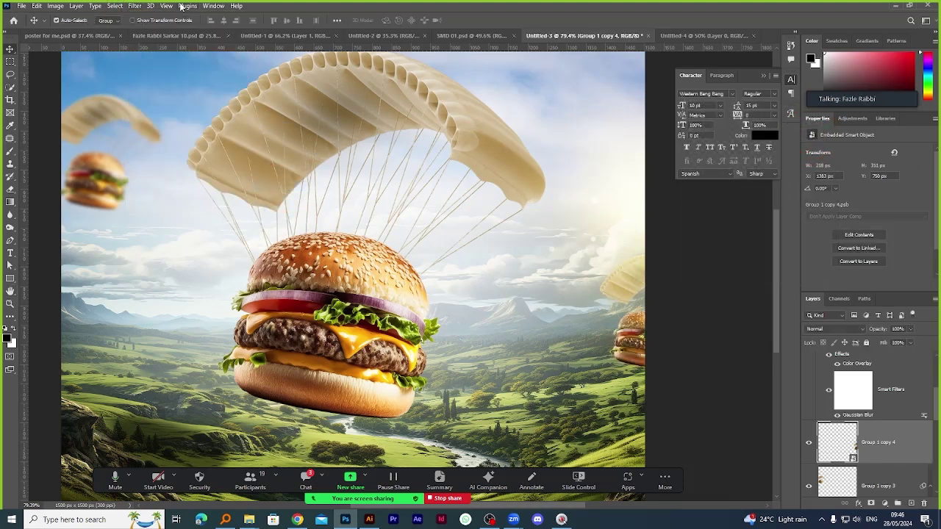
Apply a Gaussian Blur with a 2.3-pixel radius to the small right burger.
left_click(133, 6)
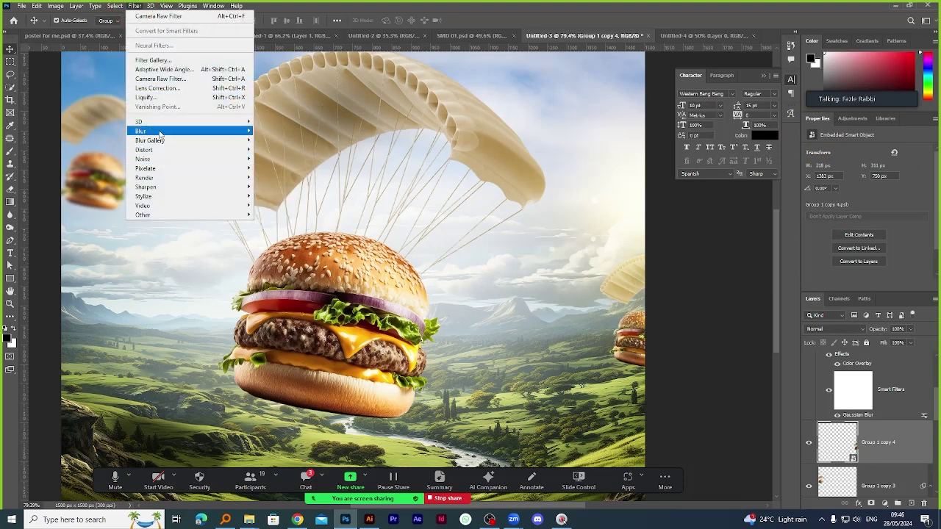
mouse_move(160, 133)
left_click(278, 169)
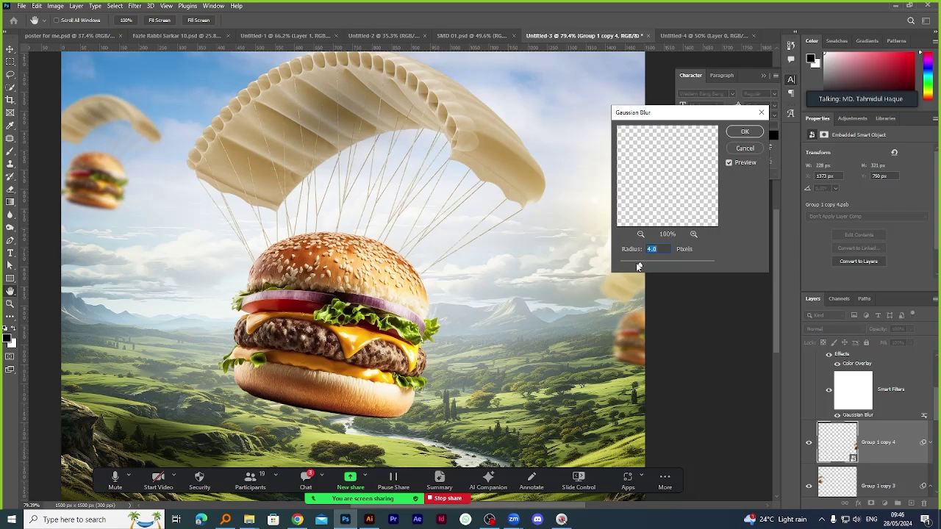
left_click_drag(632, 267, 631, 267)
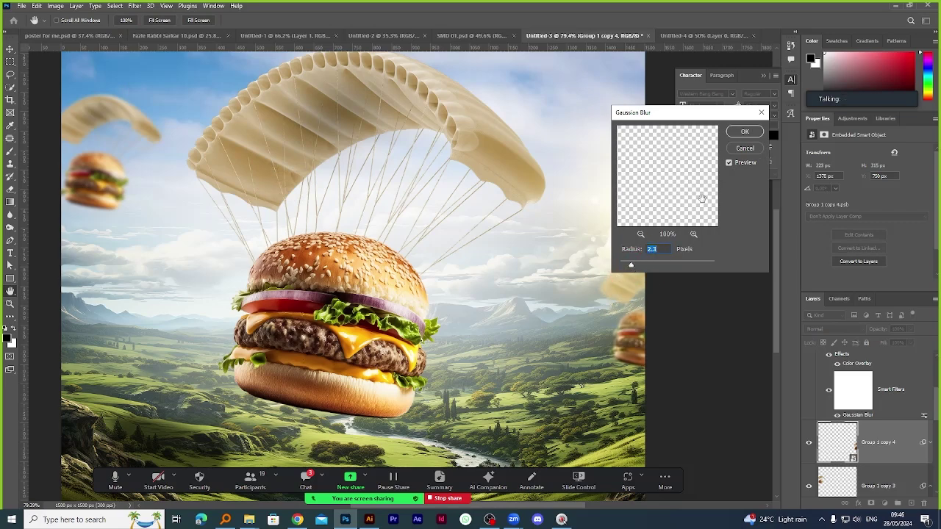
left_click(744, 132)
Examine the whole composition and the main parachute up close, comparing its sharpness with the blurred small burgers.
scroll(524, 270, "down", 5)
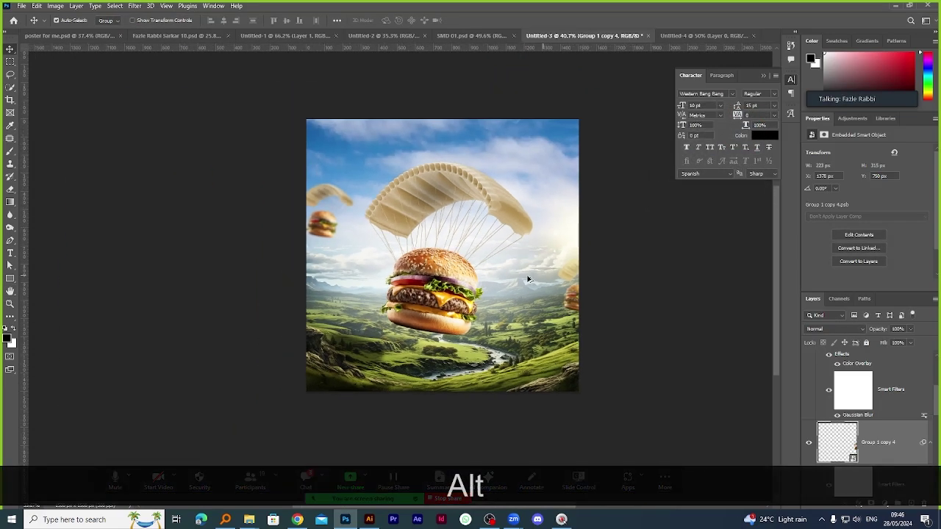
scroll(525, 276, "down", 2)
scroll(533, 301, "up", 3)
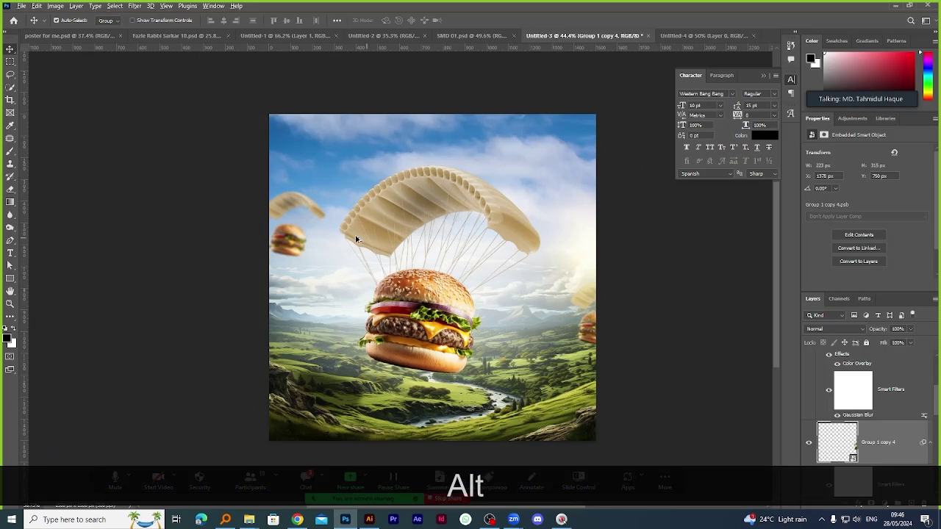
scroll(464, 183, "up", 3)
scroll(321, 339, "down", 2)
scroll(403, 184, "up", 2)
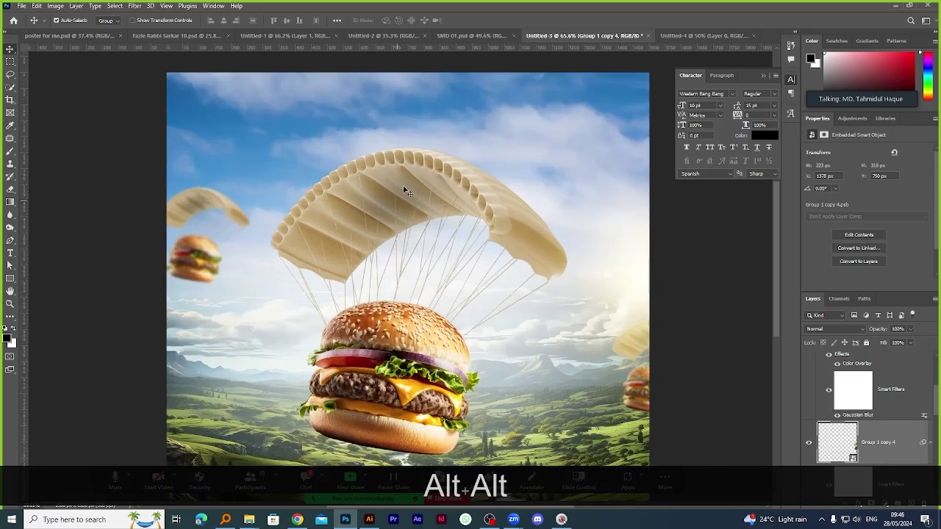
scroll(425, 173, "up", 2)
scroll(426, 213, "down", 2)
scroll(475, 247, "up", 2)
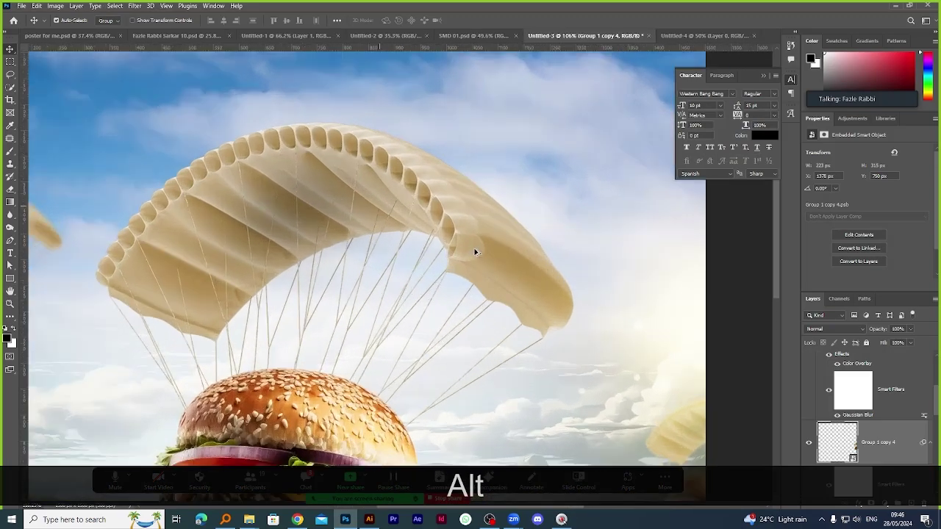
left_click(478, 231)
scroll(417, 233, "down", 1)
left_click(213, 239)
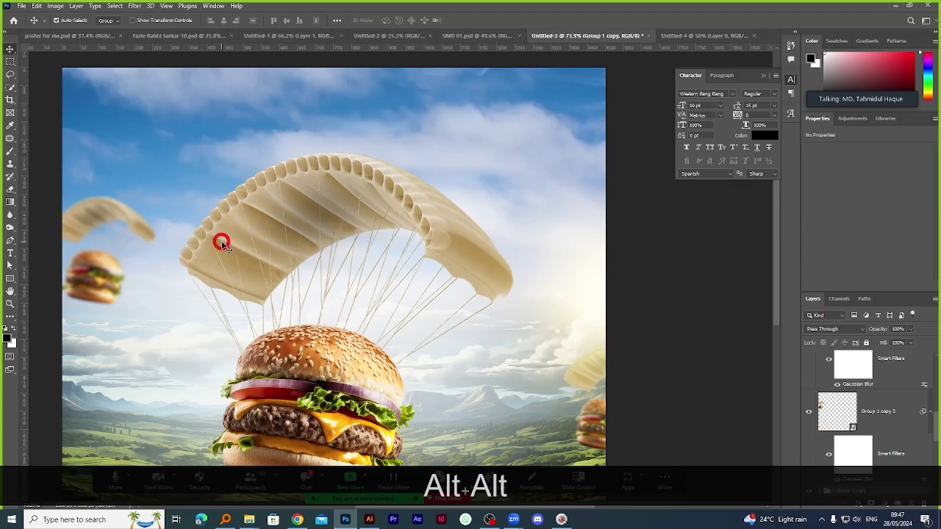
scroll(325, 223, "down", 2)
scroll(373, 232, "up", 1)
scroll(474, 231, "down", 1)
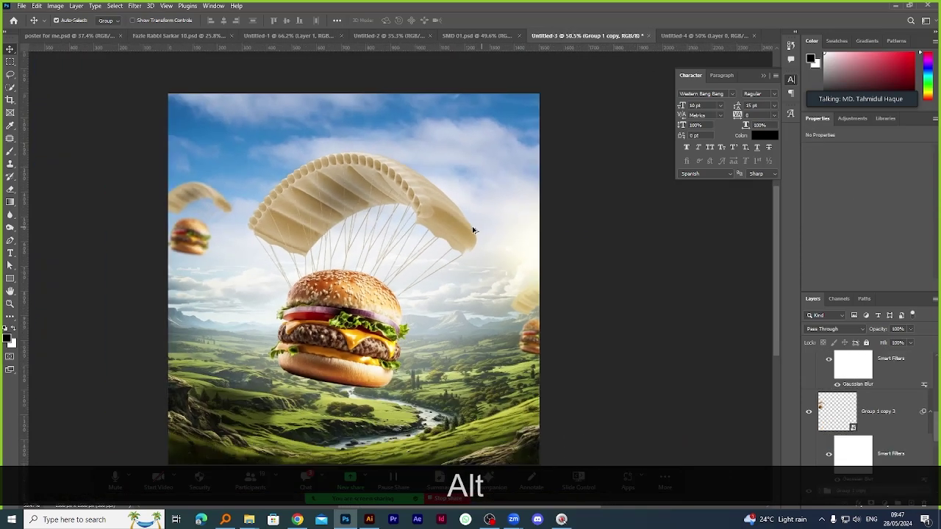
scroll(332, 232, "up", 1)
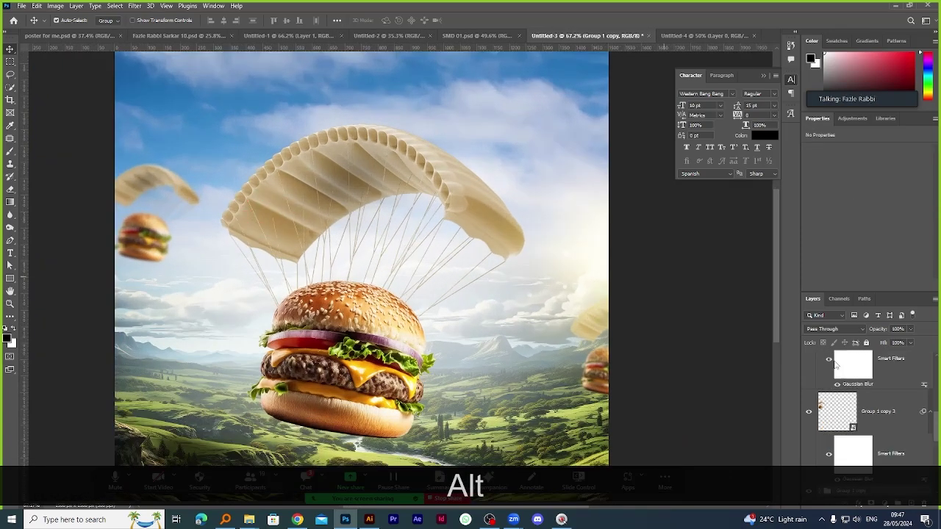
scroll(890, 412, "down", 2)
Set the Move tool to auto-select layers and select the main parachute's layer.
left_click(106, 20)
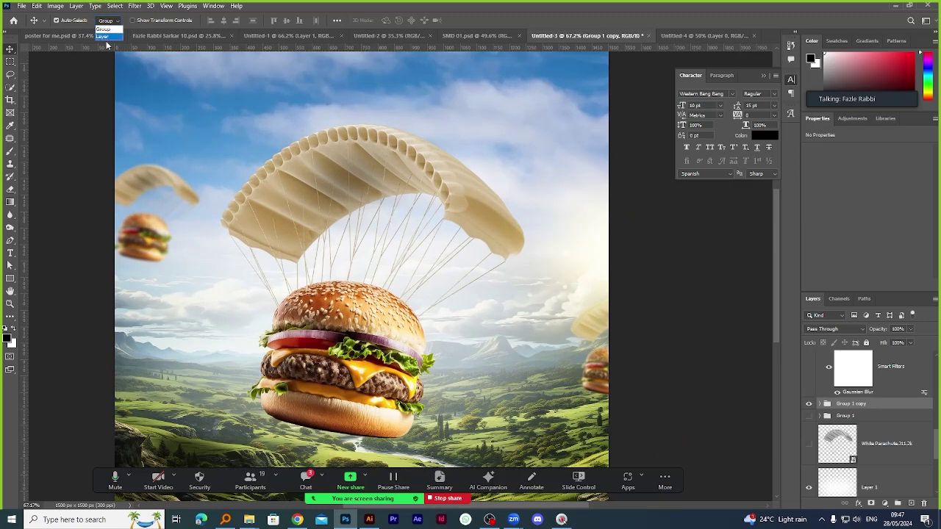
left_click(102, 38)
left_click(255, 224)
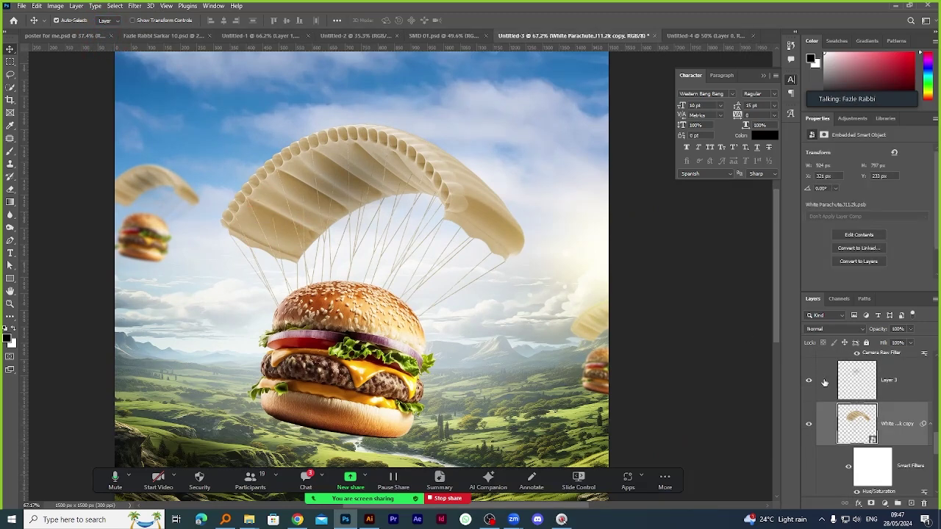
left_click(134, 6)
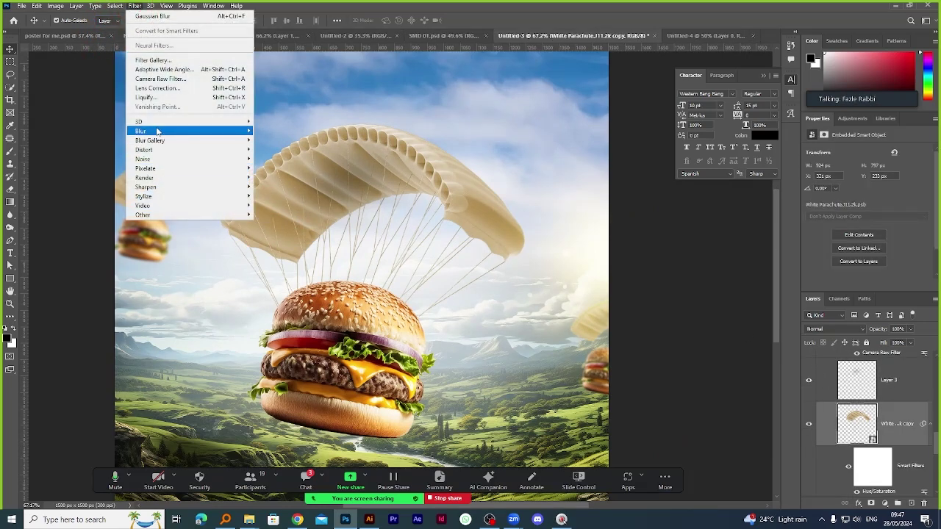
mouse_move(191, 131)
left_click(280, 187)
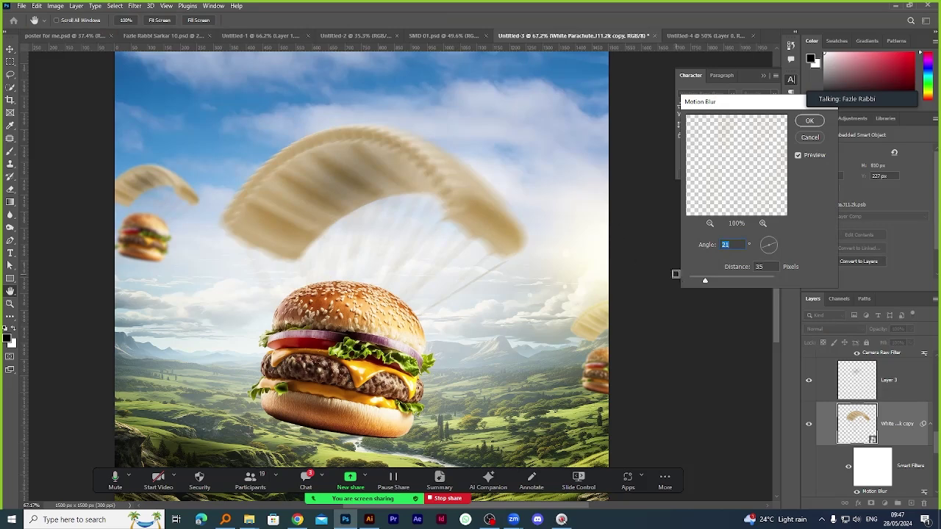
key("Tab")
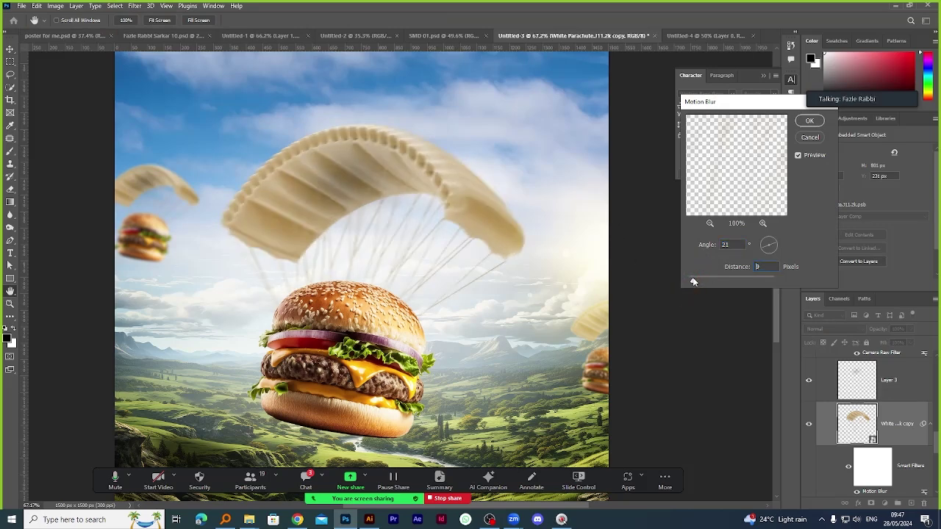
left_click(694, 281)
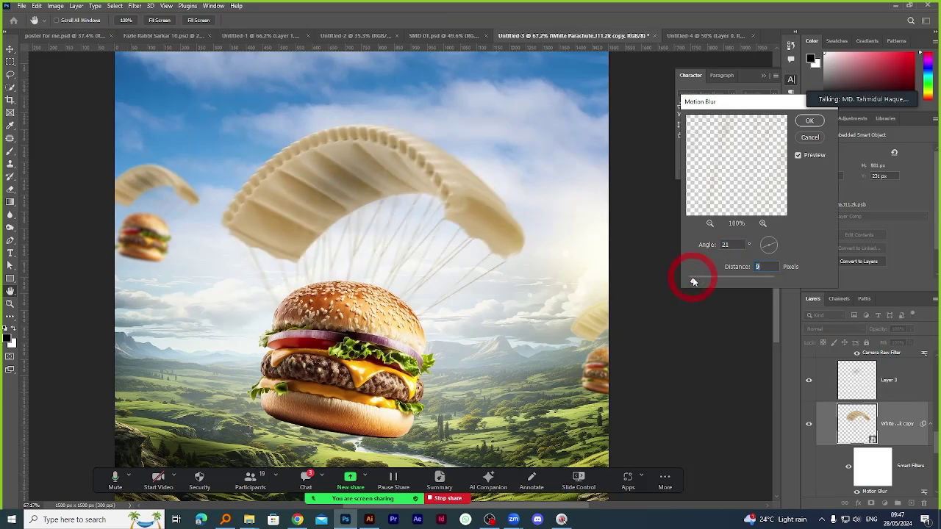
left_click(776, 244)
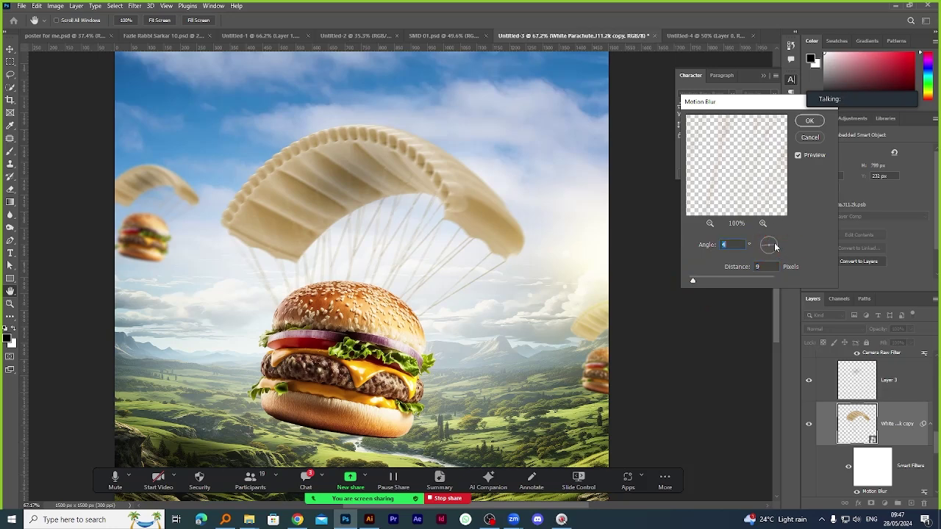
left_click(776, 247)
left_click(777, 244)
left_click(776, 243)
left_click(777, 244)
left_click(810, 137)
Shift the Blues hue of the sky and road photo layer to -31 with the Camera Raw Filter.
scroll(599, 204, "down", 2)
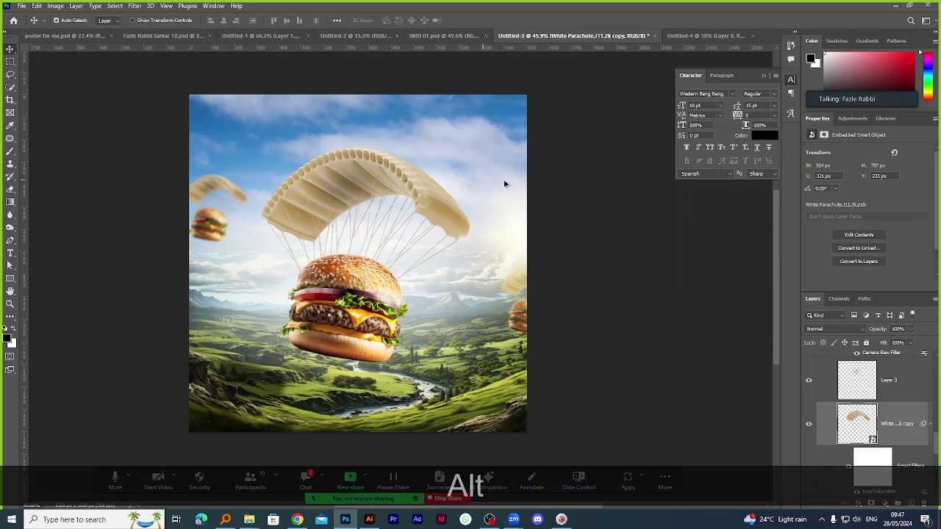
scroll(407, 196, "up", 1)
scroll(378, 160, "up", 1)
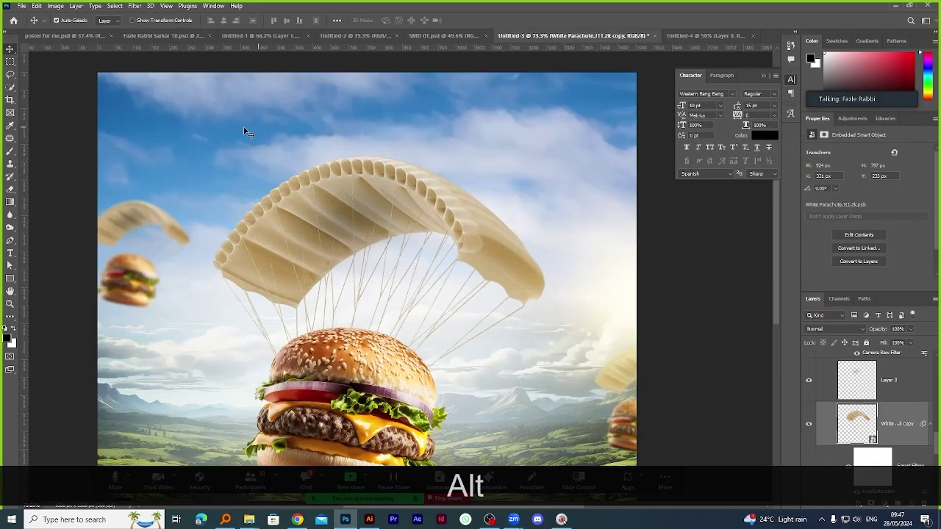
scroll(876, 427, "down", 2)
left_click(876, 439)
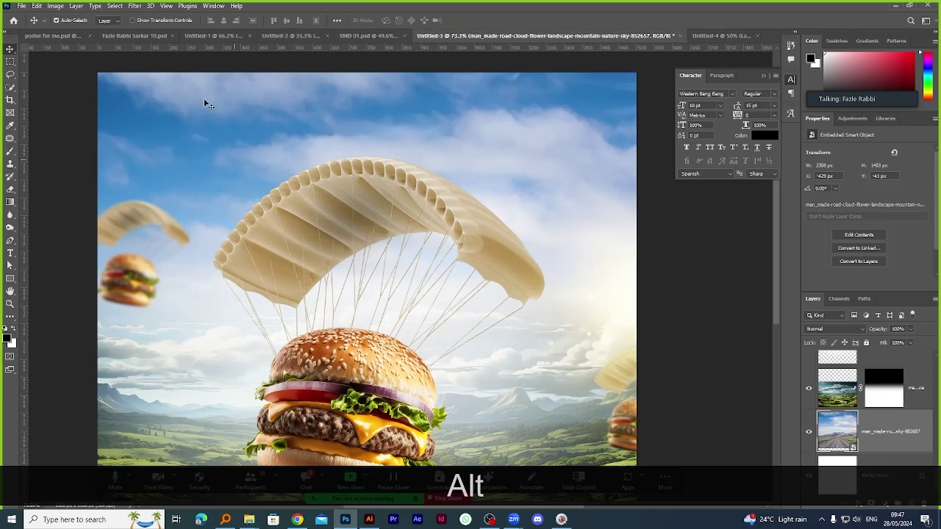
left_click(135, 6)
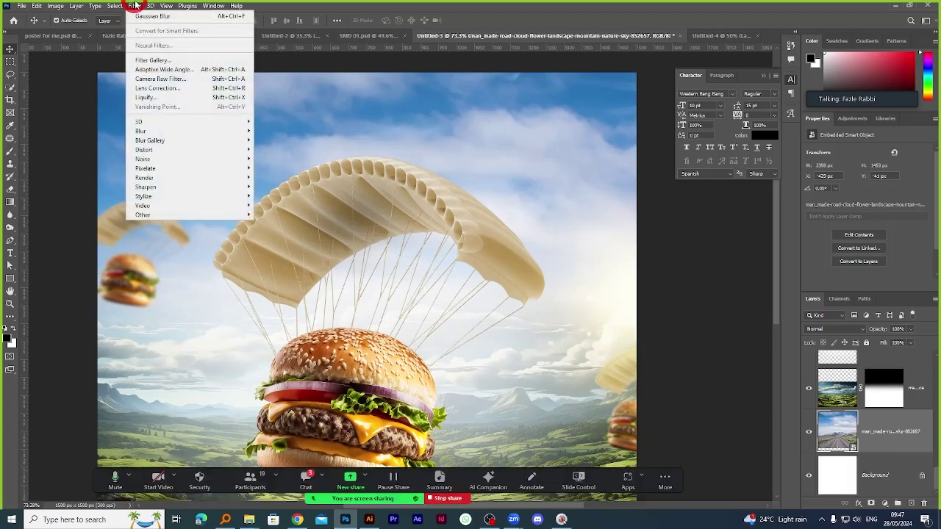
left_click(170, 82)
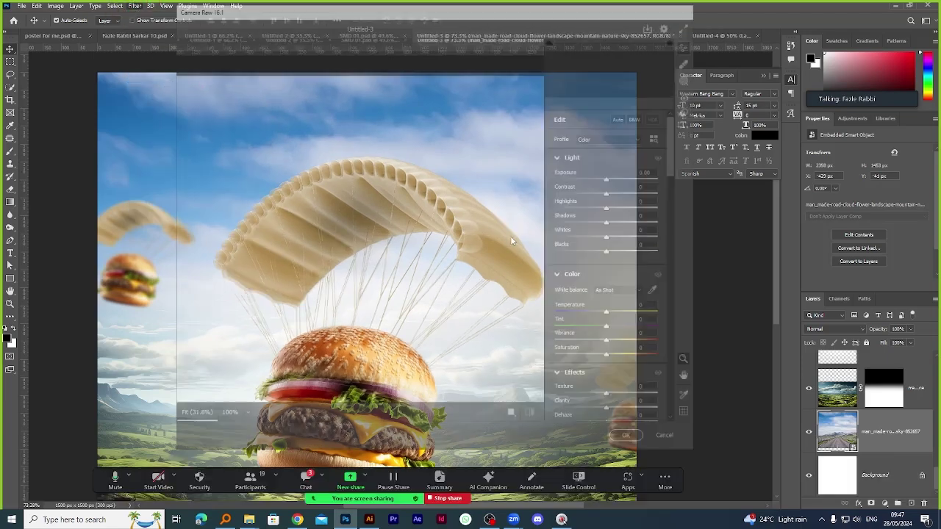
scroll(638, 300, "down", 10)
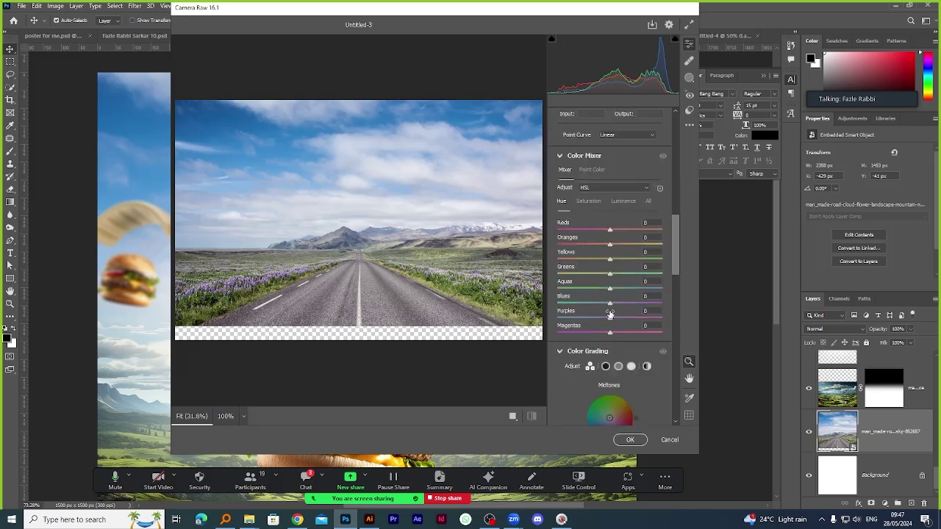
left_click_drag(610, 304, 596, 305)
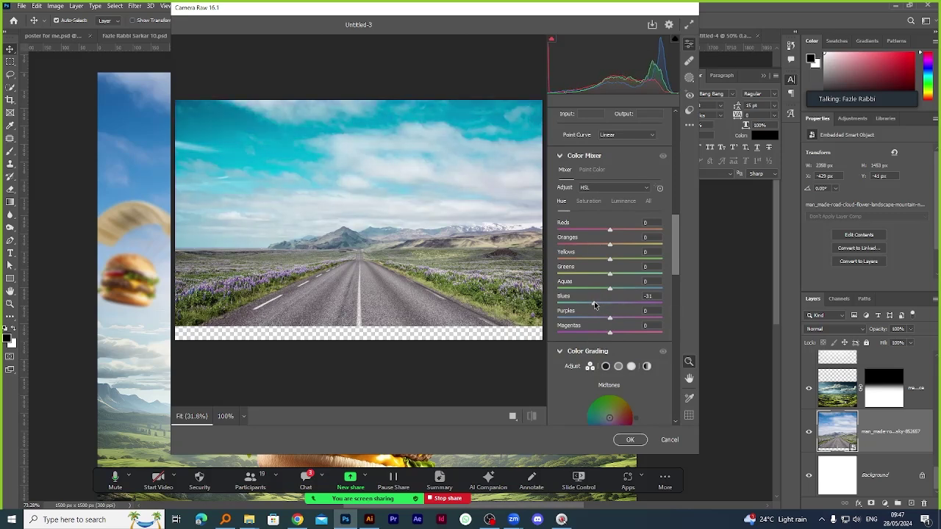
left_click(633, 439)
Add a text layer reading HEAVEN, formatted in all caps, in the sky above the small left burger.
scroll(401, 200, "down", 3, "alt")
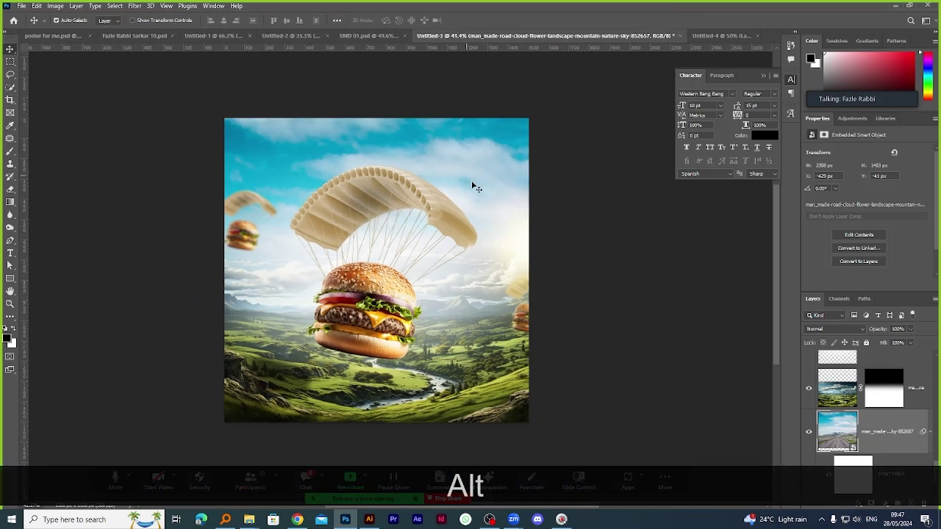
scroll(475, 183, "up", 1, "alt")
scroll(471, 177, "down", 1, "alt")
scroll(388, 180, "up", 2, "alt")
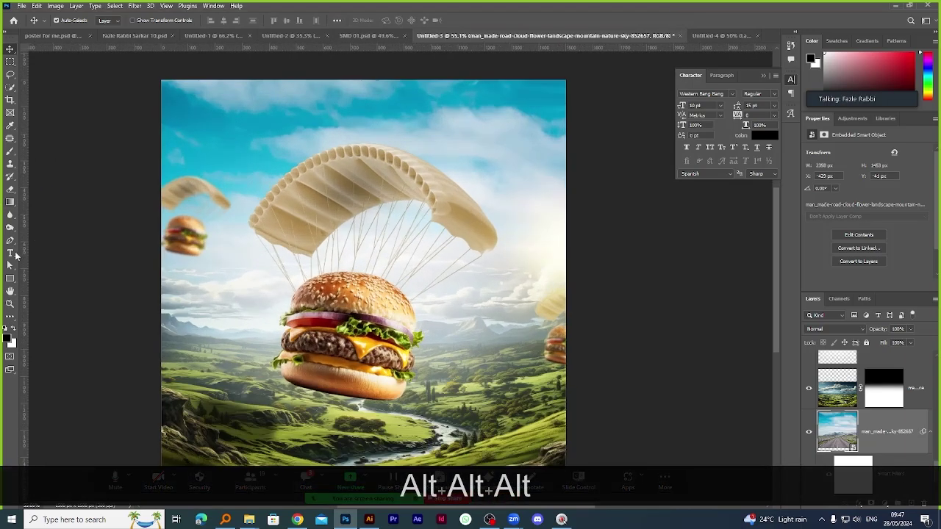
left_click(10, 253)
left_click(220, 119)
scroll(225, 100, "up", 1)
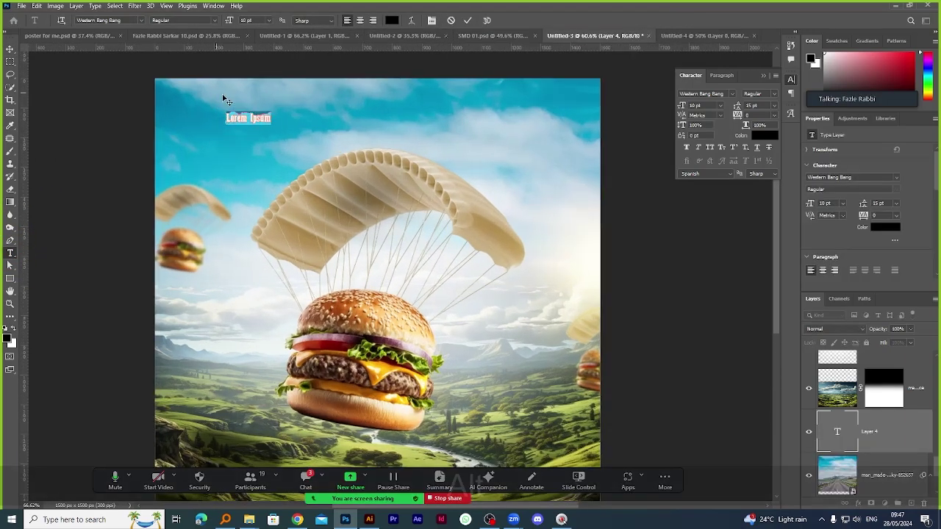
scroll(228, 103, "up", 7, "alt")
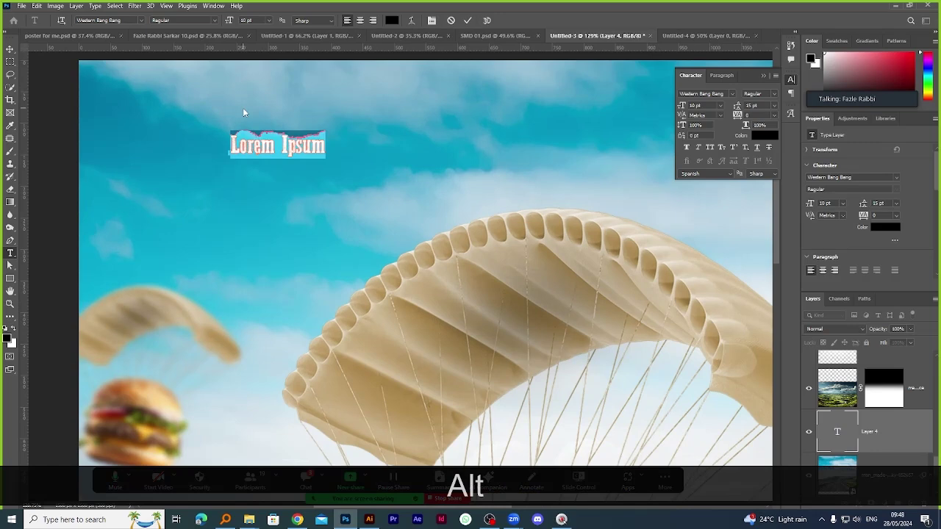
type("ea")
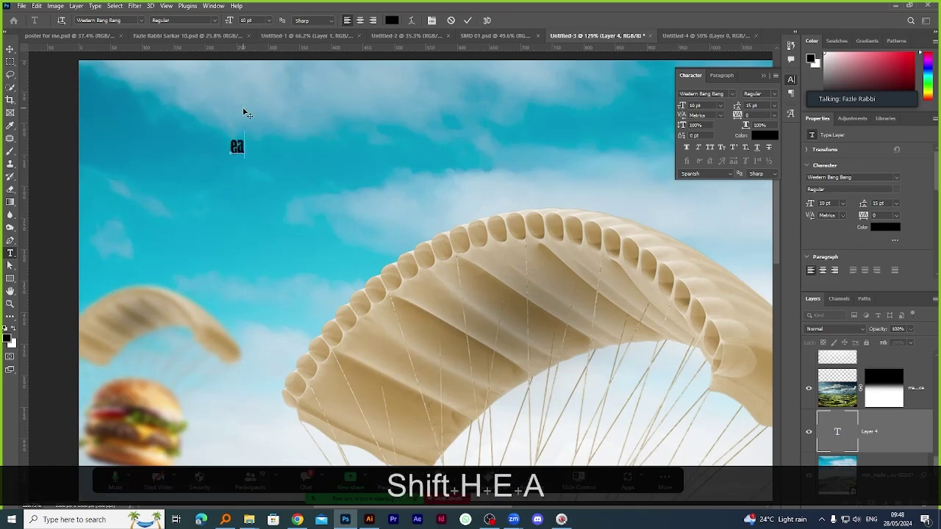
double_click(243, 146)
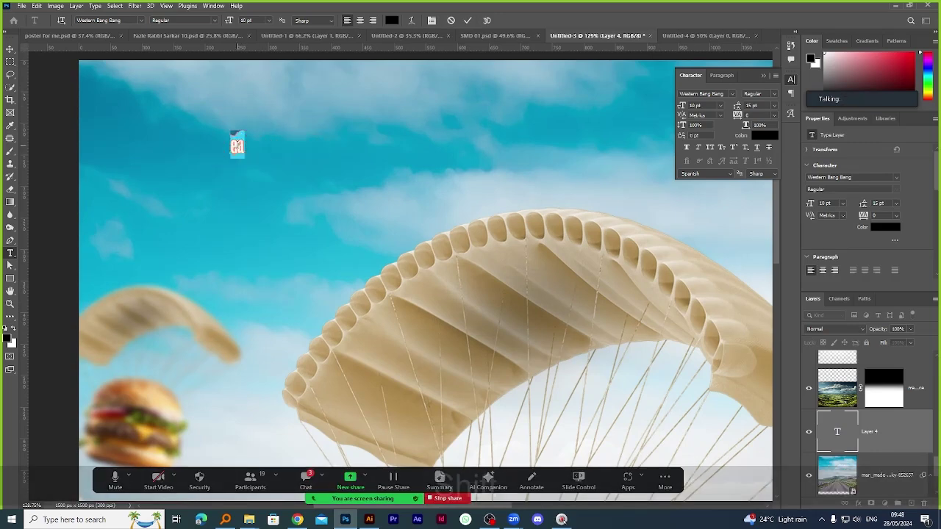
type("H")
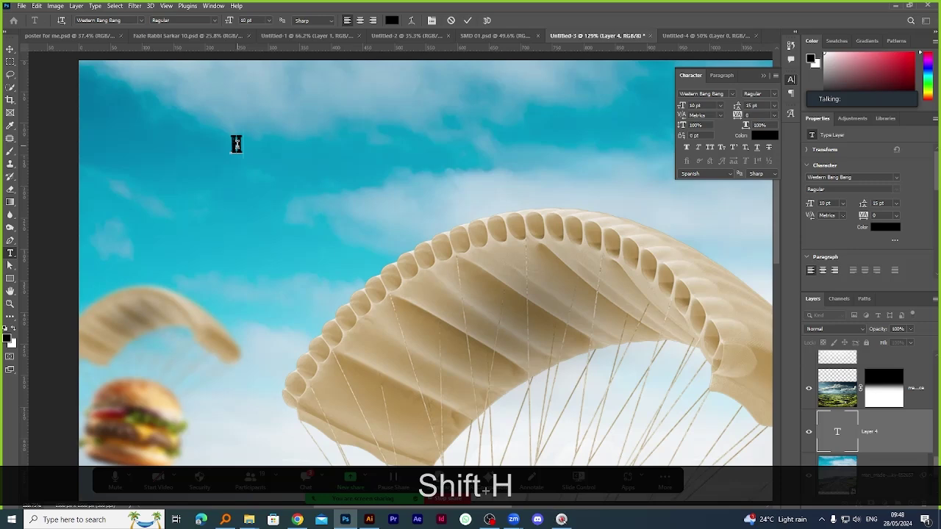
type("Eaven")
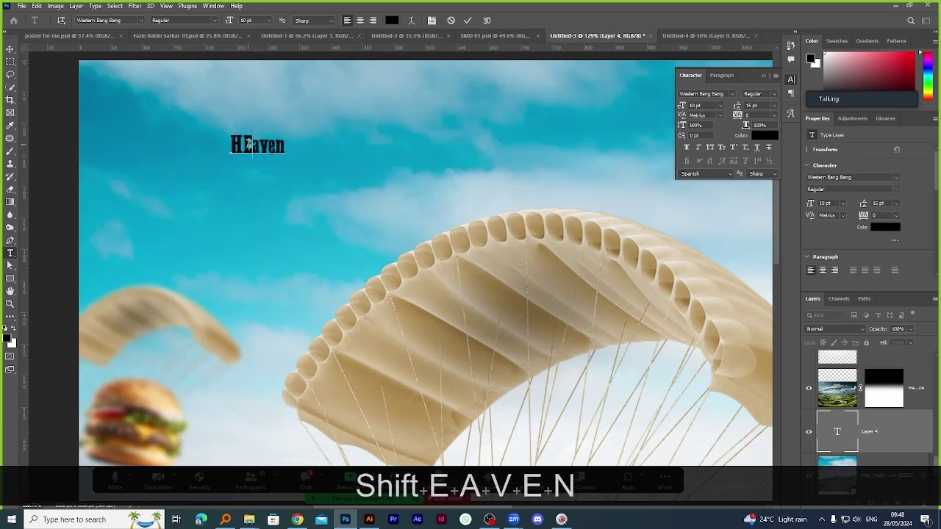
double_click(248, 144)
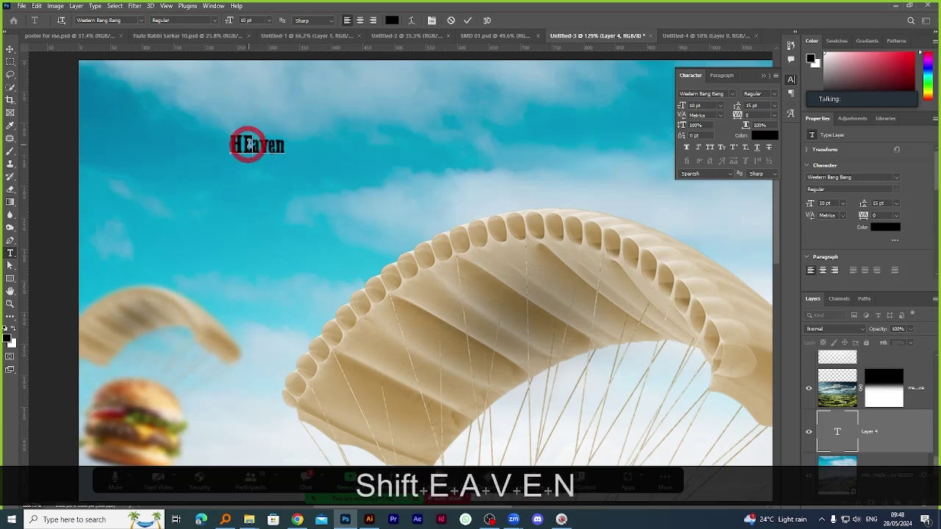
key("ctrl+shift+k")
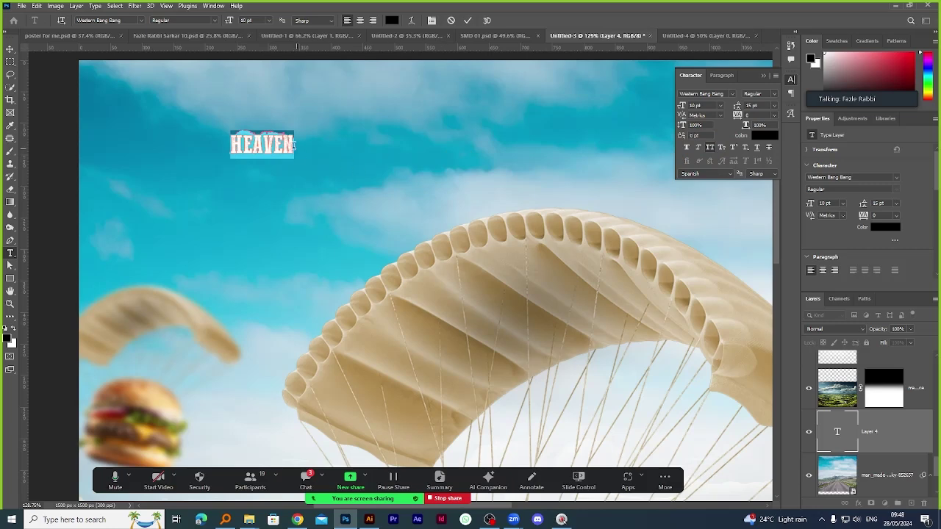
left_click(293, 145)
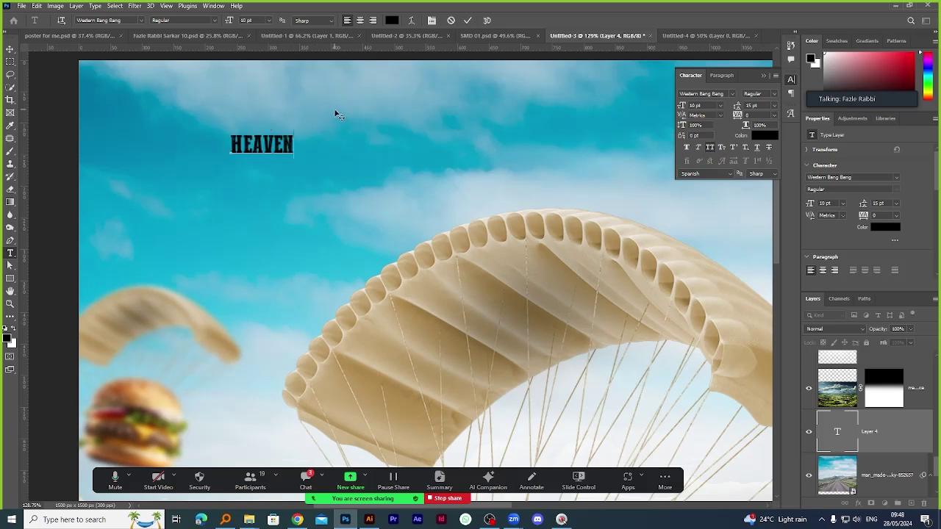
Add BURGER as a second line under HEAVEN and set the headline's font size to 20 pt.
key("shift+Return")
type("Bu")
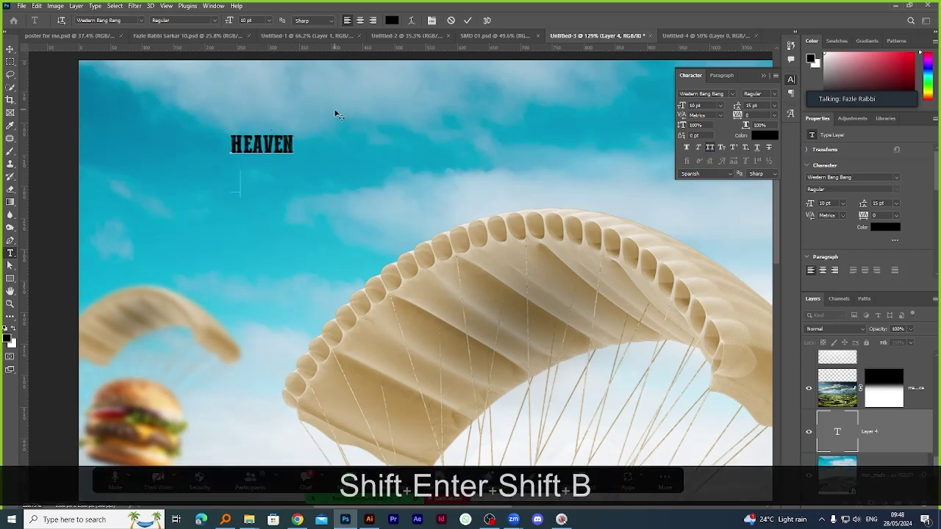
type("rger")
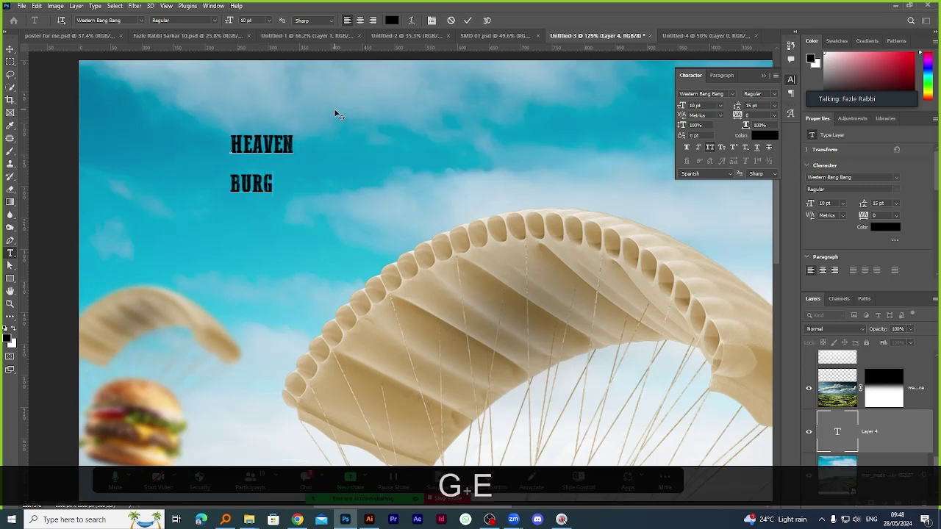
left_click(467, 20)
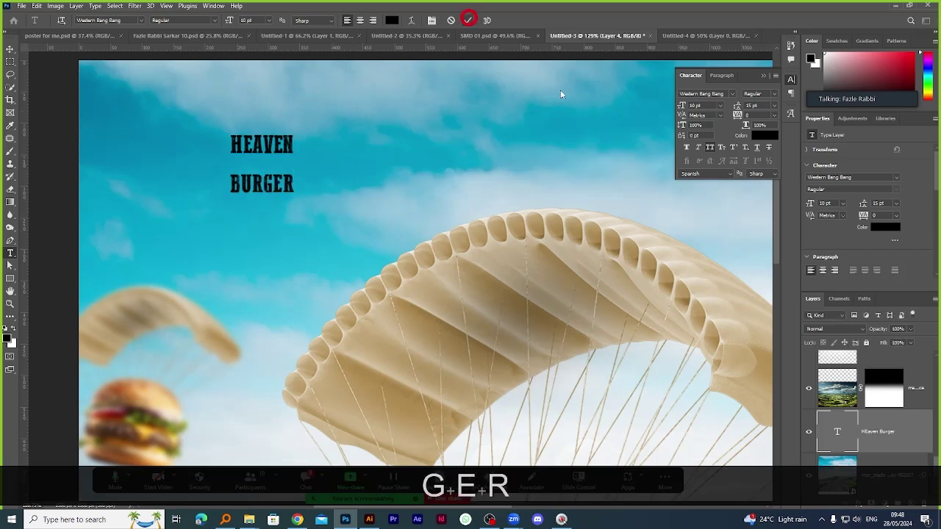
scroll(252, 208, "down", 2)
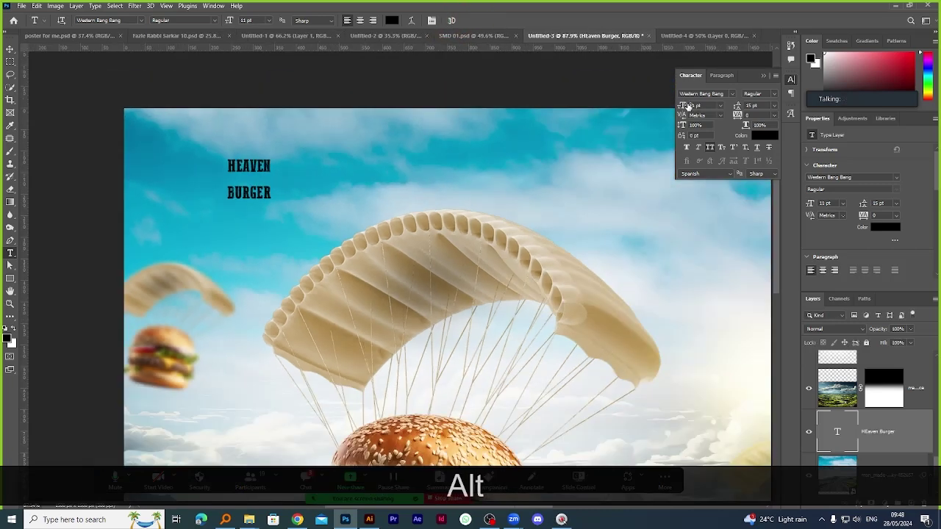
left_click_drag(688, 105, 685, 104)
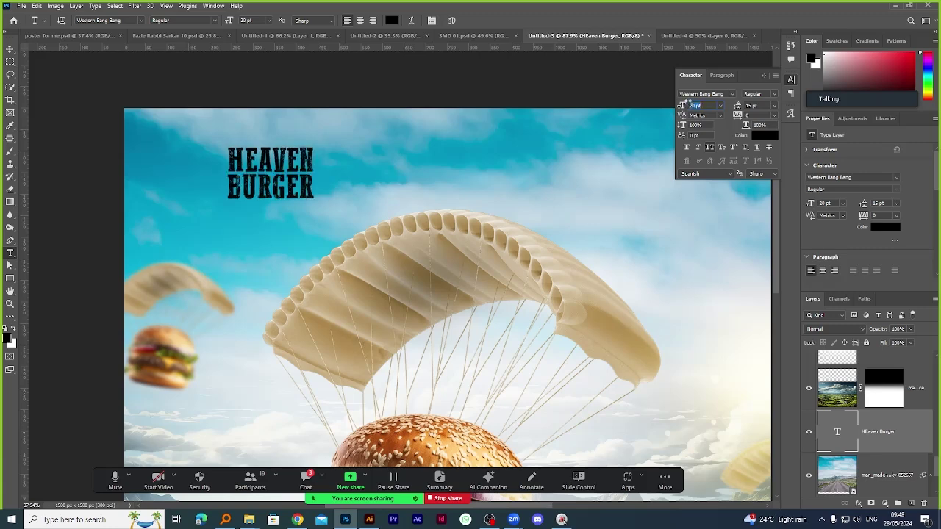
Scale the HEAVEN BURGER headline up to about 84.8 pt and centre it behind the main parachute.
scroll(213, 147, "down", 3)
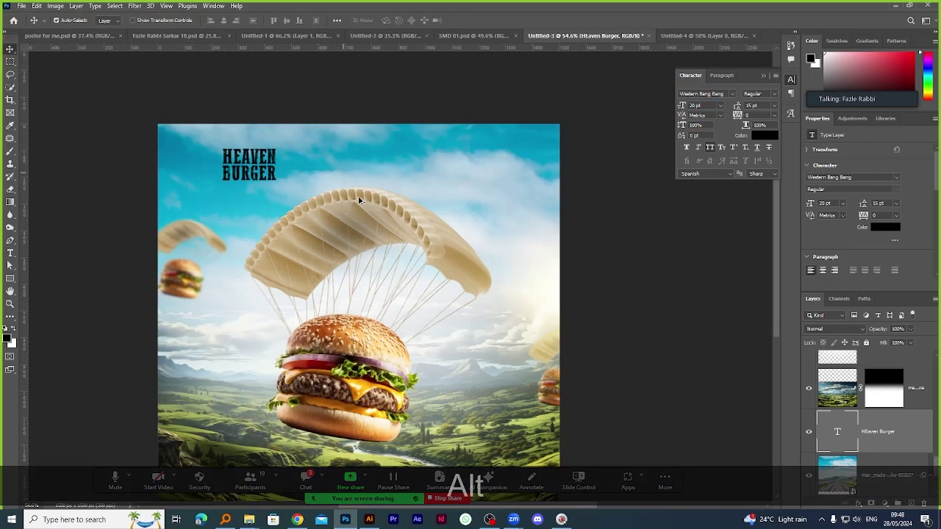
scroll(327, 197, "up", 2)
key("ctrl+alt+t")
left_click_drag(250, 151, 480, 151)
left_click_drag(410, 135, 435, 213)
left_click(485, 20)
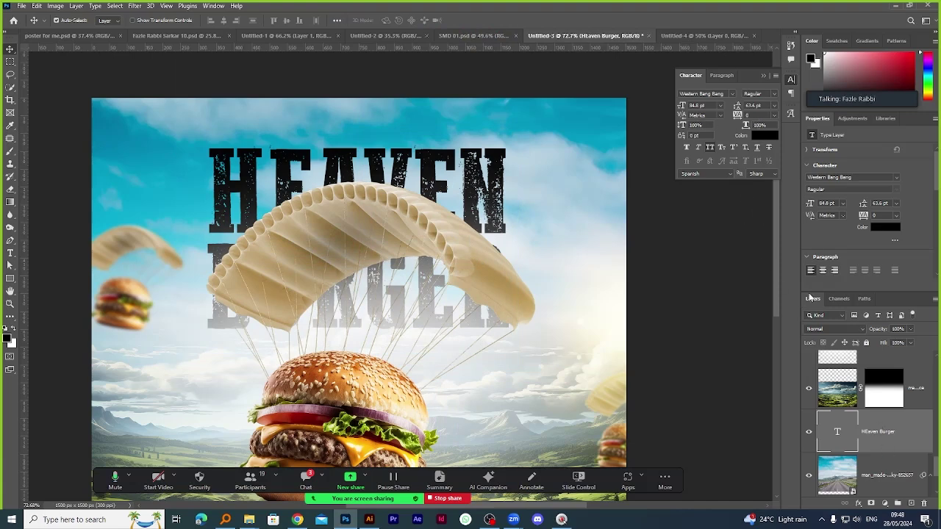
Recolor the HEAVEN BURGER headline to blue 0037d3.
left_click(768, 137)
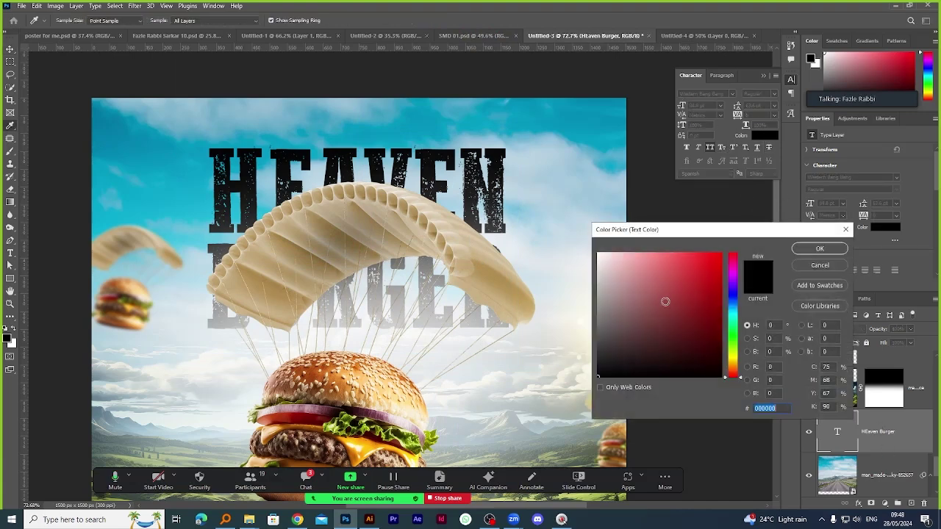
left_click_drag(647, 294, 594, 233)
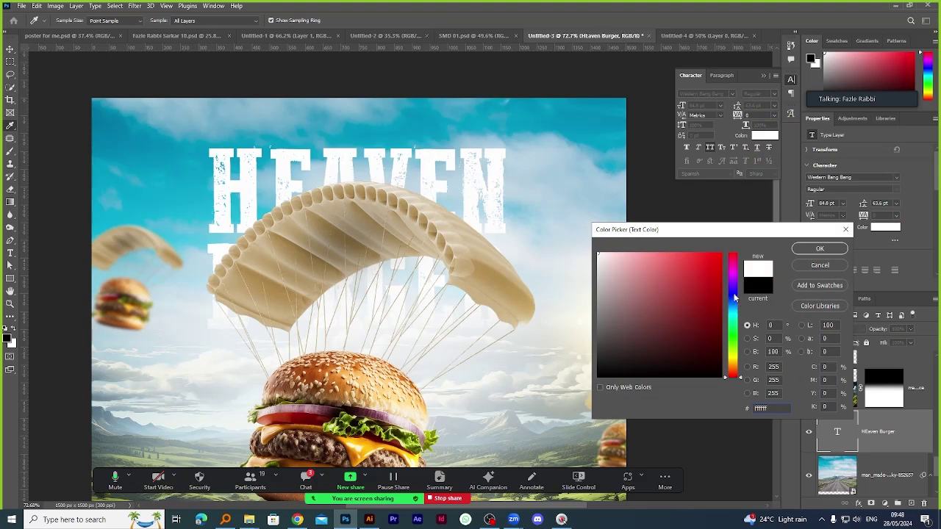
left_click_drag(735, 297, 721, 274)
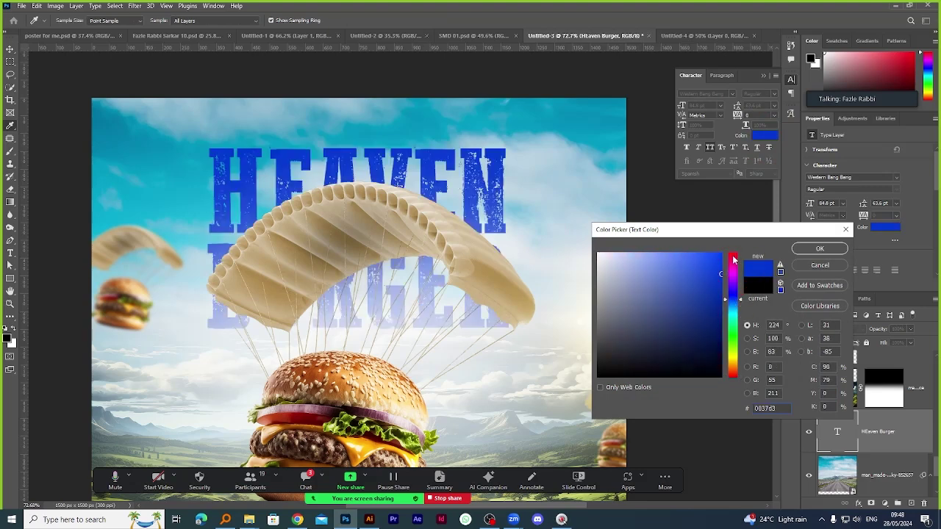
left_click(820, 249)
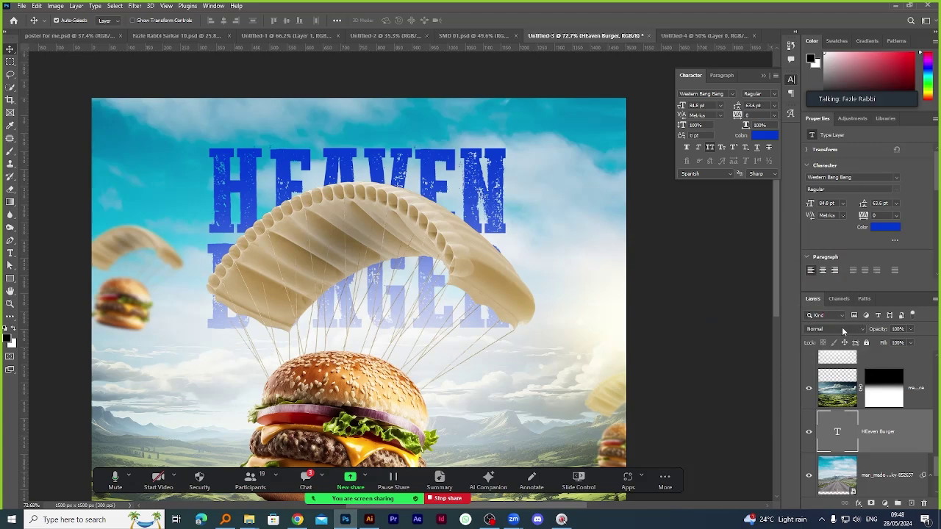
Set the headline layer's blend mode to Linear Dodge (Add) and deselect the layer.
left_click(842, 329)
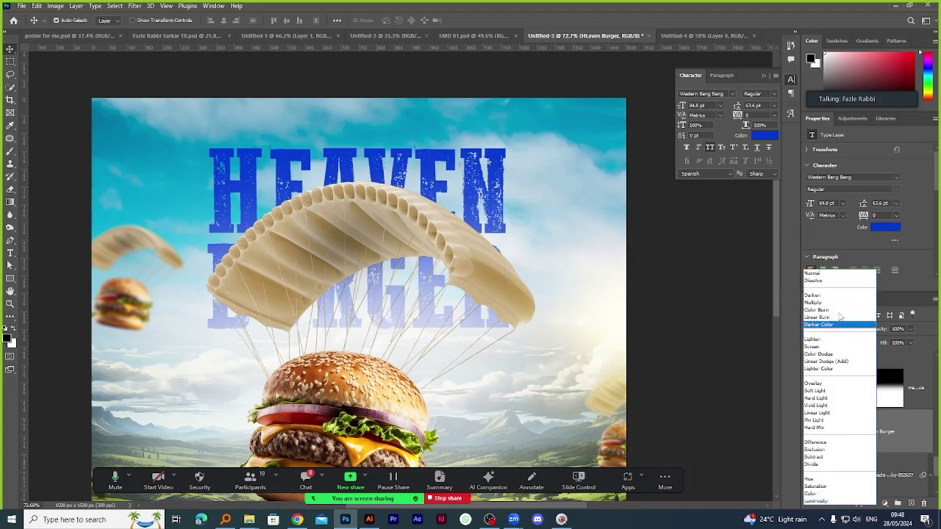
left_click(837, 363)
left_click(680, 309)
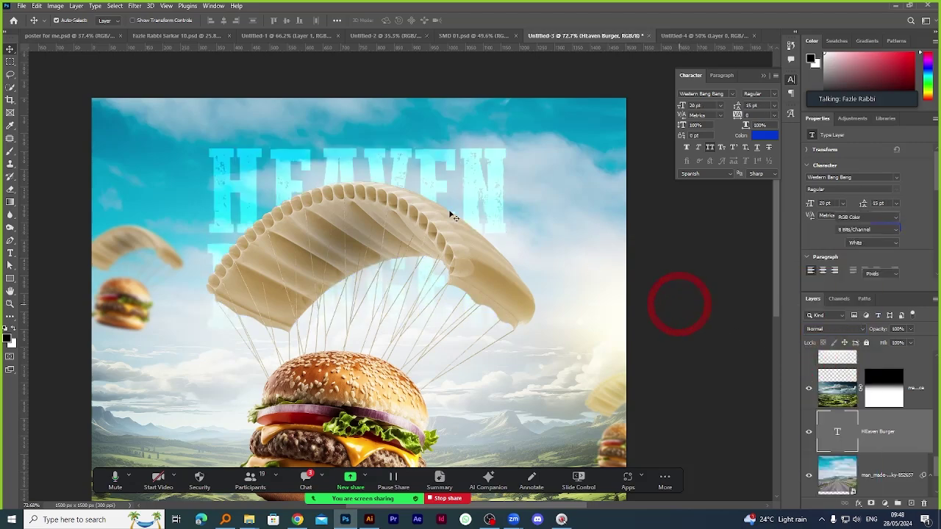
scroll(490, 168, "down", 3, "alt")
scroll(517, 143, "up", 5, "alt")
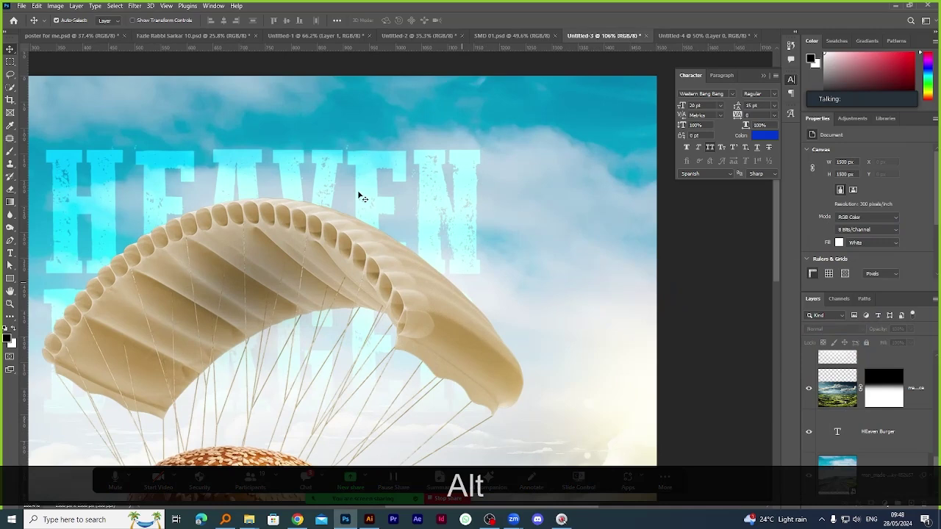
Add a text layer reading "of" and place it over the right edge of HEAVEN's N.
left_click(10, 252)
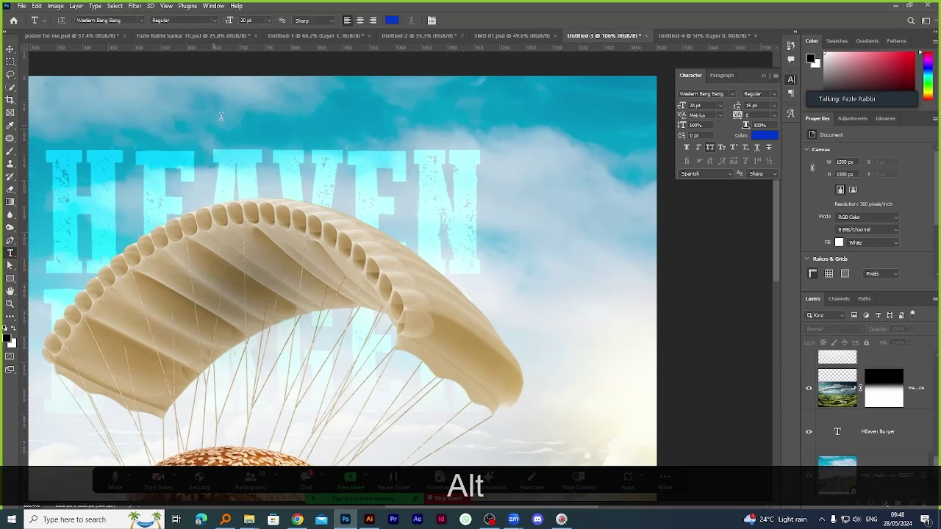
left_click(520, 96)
type("OF")
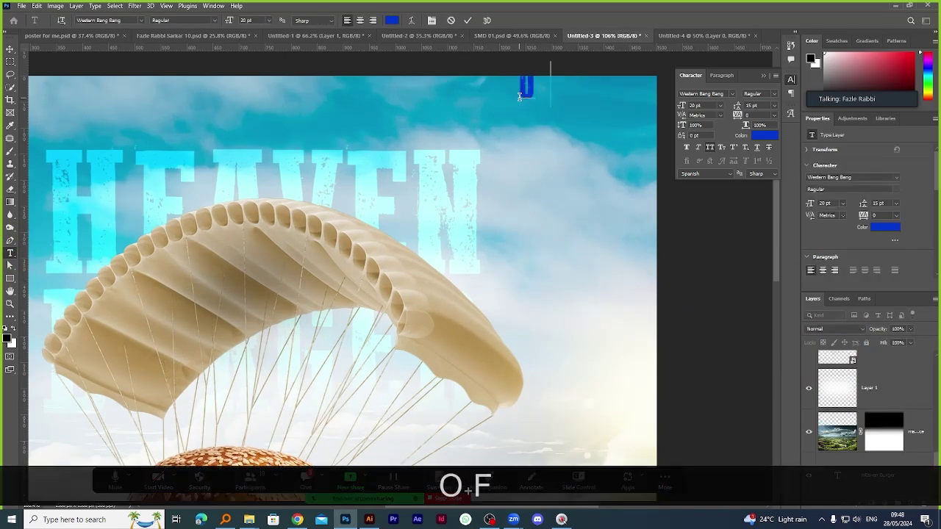
left_click_drag(503, 263, 490, 253)
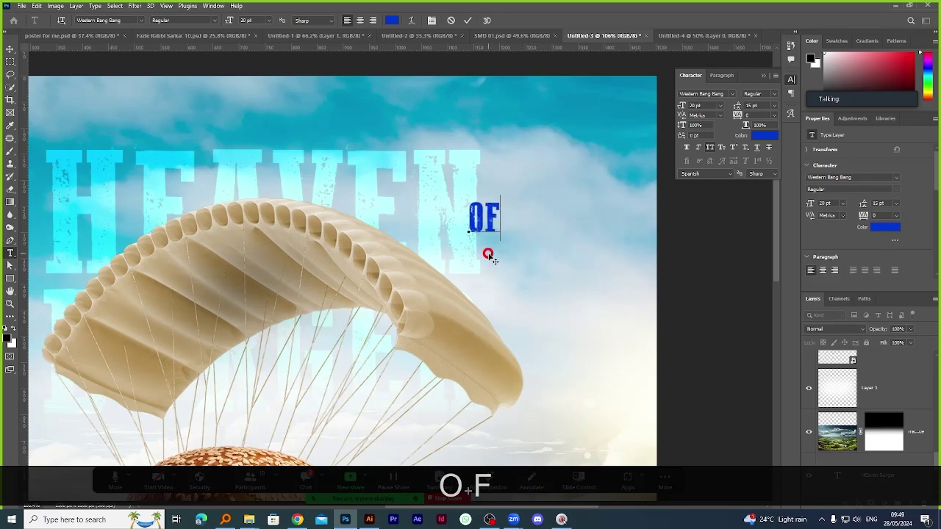
left_click(468, 20)
Change the "of" text's font to Brittany Signature and turn off all caps.
scroll(523, 232, "up", 2)
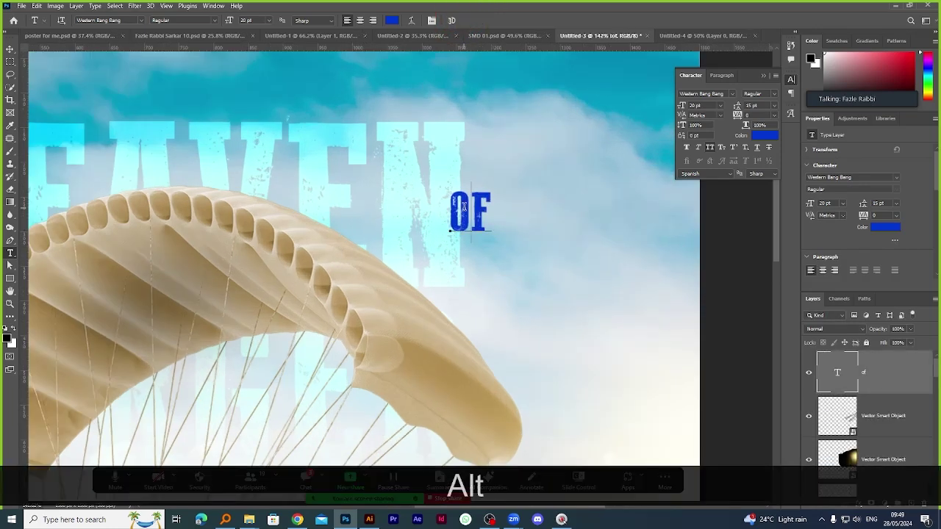
double_click(463, 207)
left_click(732, 95)
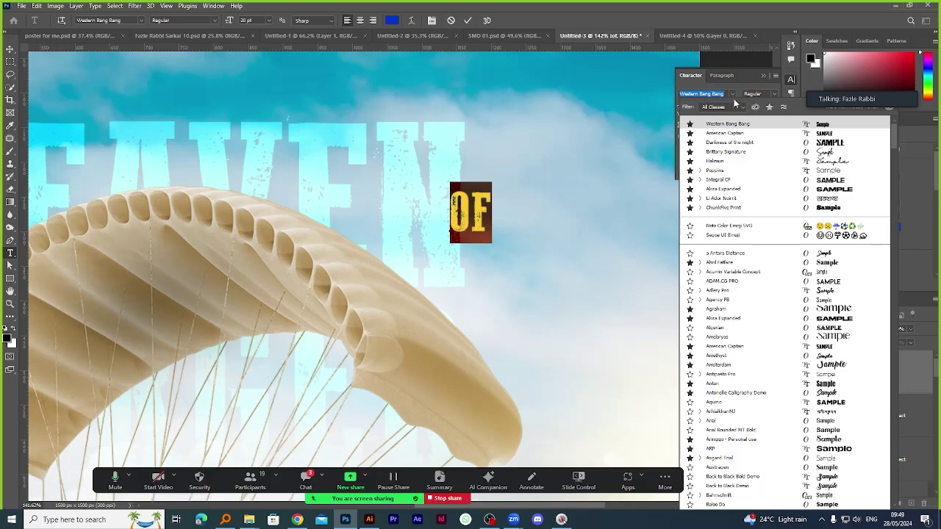
left_click(707, 150)
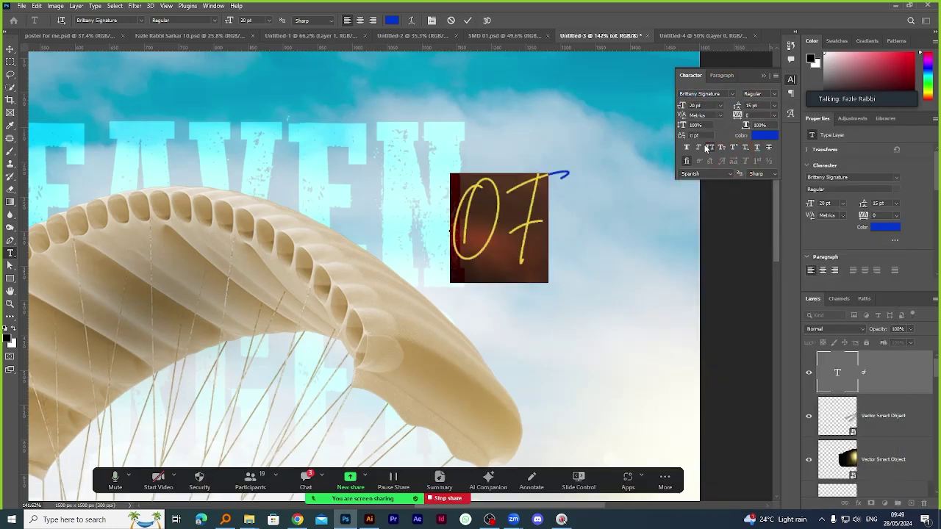
left_click(710, 148)
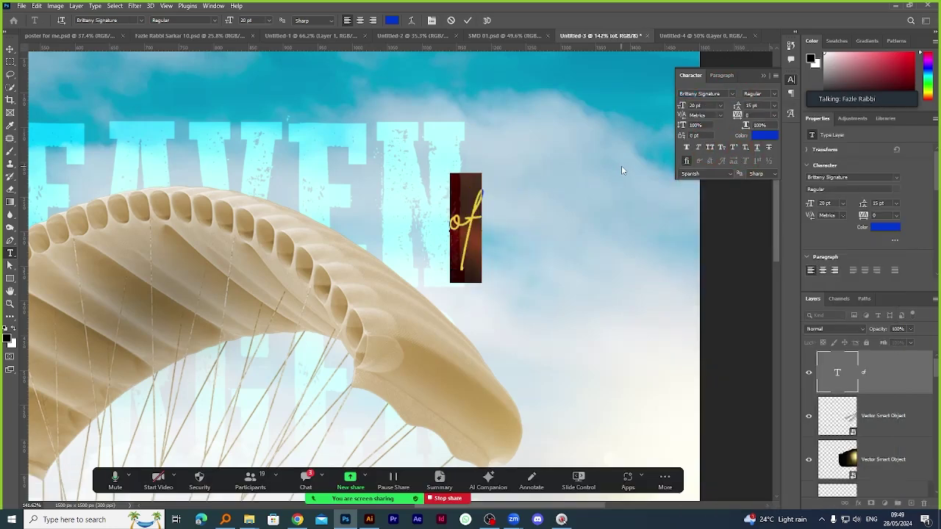
left_click(467, 21)
Move the "of" text slightly down along the lower right edge of HEAVEN's N.
left_click(10, 48)
scroll(475, 232, "up", 2)
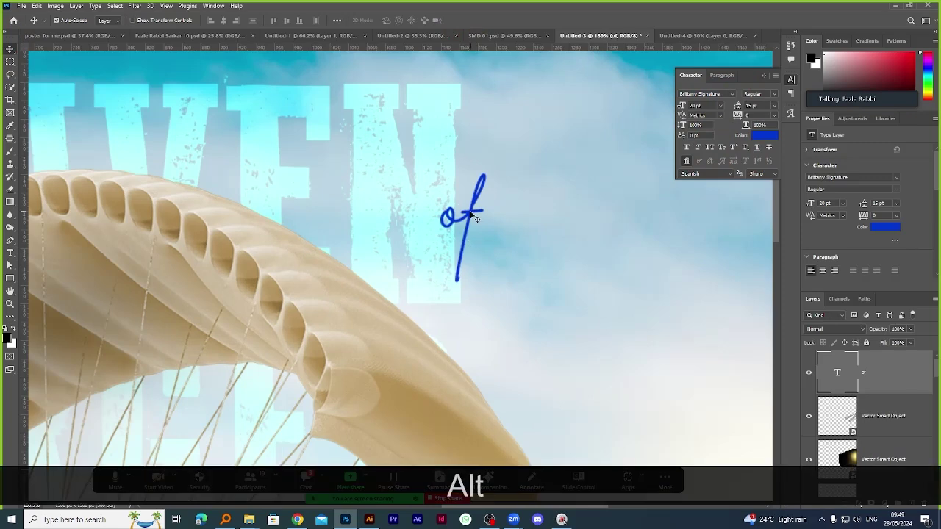
left_click_drag(470, 220, 467, 254)
scroll(499, 271, "down", 2)
scroll(499, 271, "down", 1)
Try the Vivid Light blend mode on the "of" text layer.
left_click(838, 326)
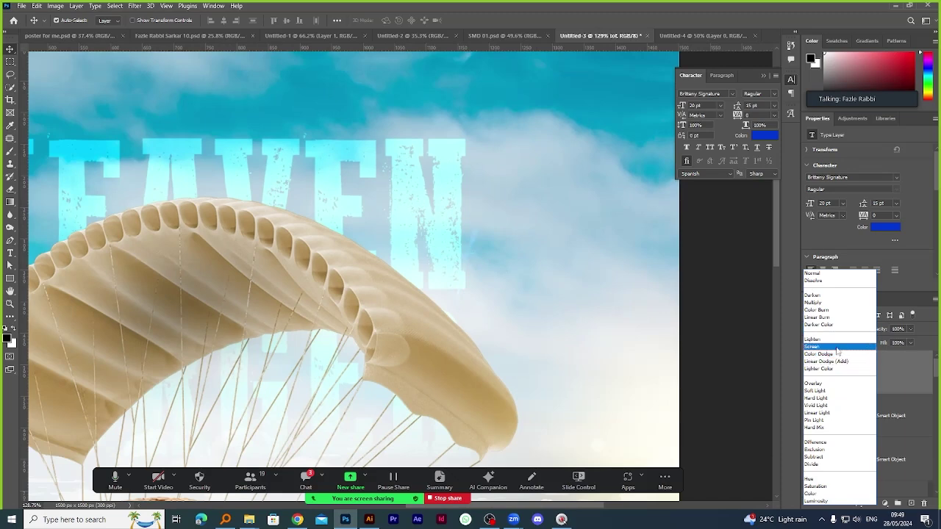
left_click(846, 405)
left_click(736, 331)
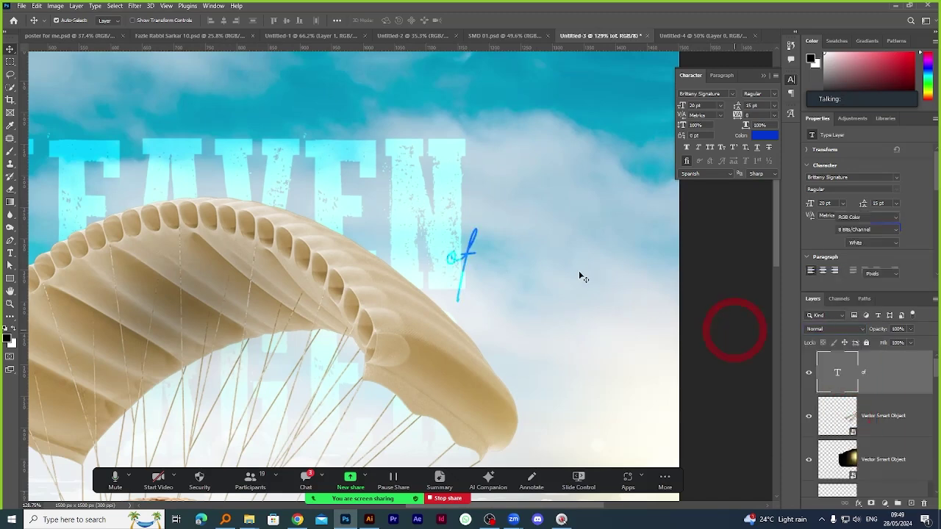
scroll(569, 286, "down", 5)
scroll(557, 280, "up", 2)
Set the "of" layer's blend mode to Linear Dodge (Add) and move the text just right of HEAVEN's N.
left_click(894, 381)
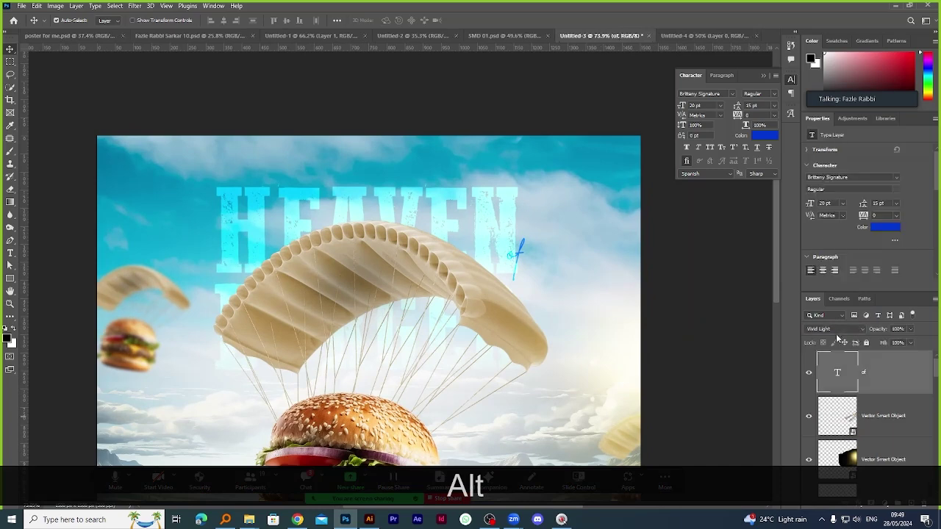
left_click(835, 334)
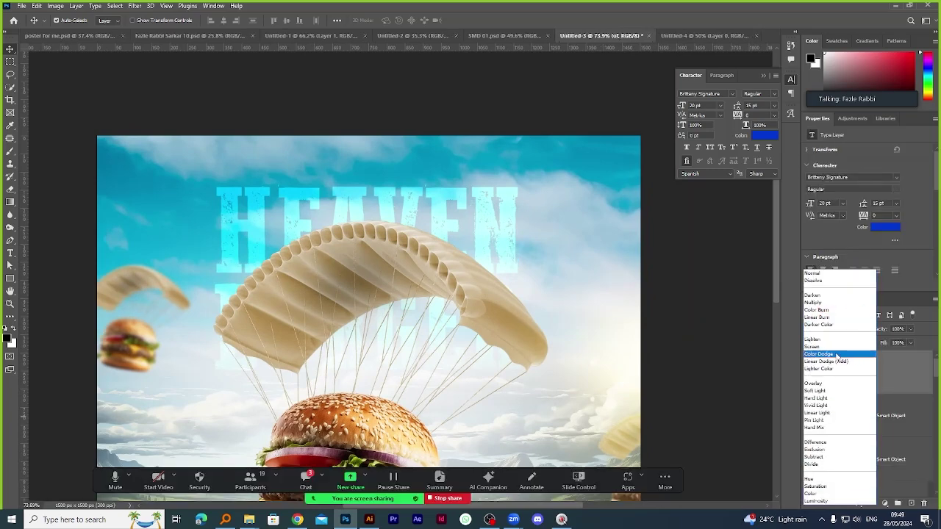
left_click(839, 361)
left_click(724, 285)
scroll(534, 255, "up", 6)
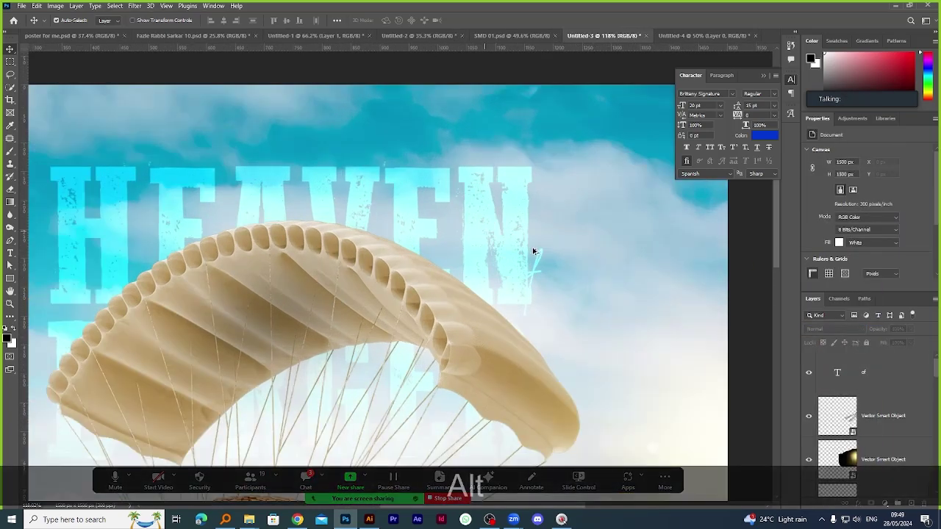
left_click_drag(561, 318, 566, 294)
Examine the whole composition with its headline, and the burger and meadow up close.
scroll(465, 305, "down", 8)
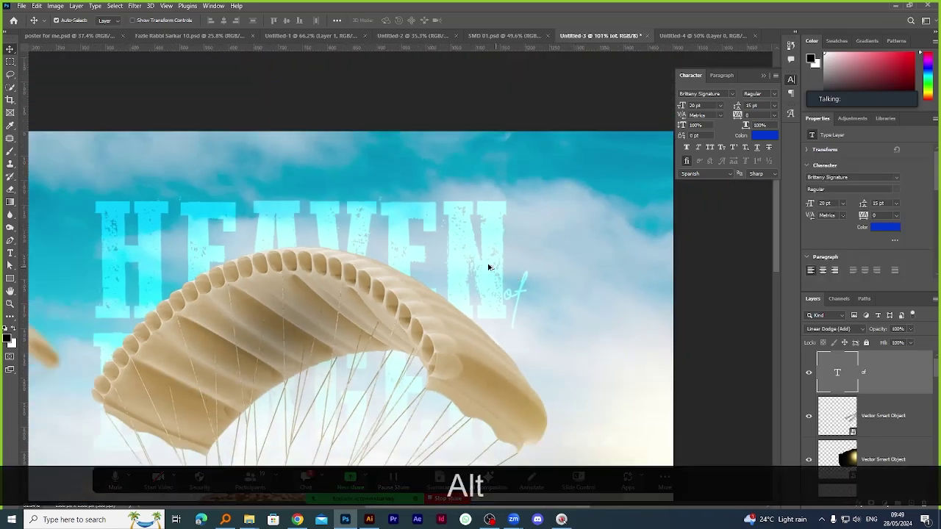
scroll(412, 350, "up", 1)
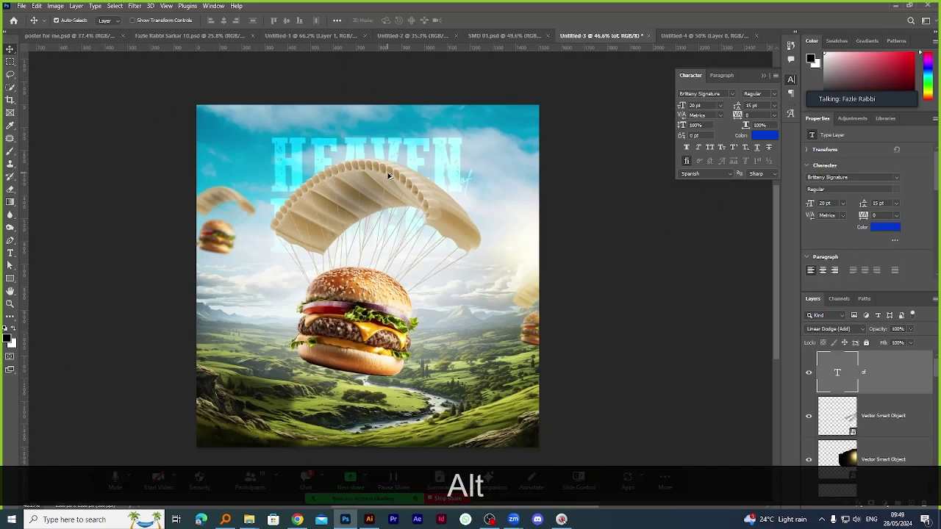
scroll(423, 350, "down", 1)
scroll(434, 351, "up", 2)
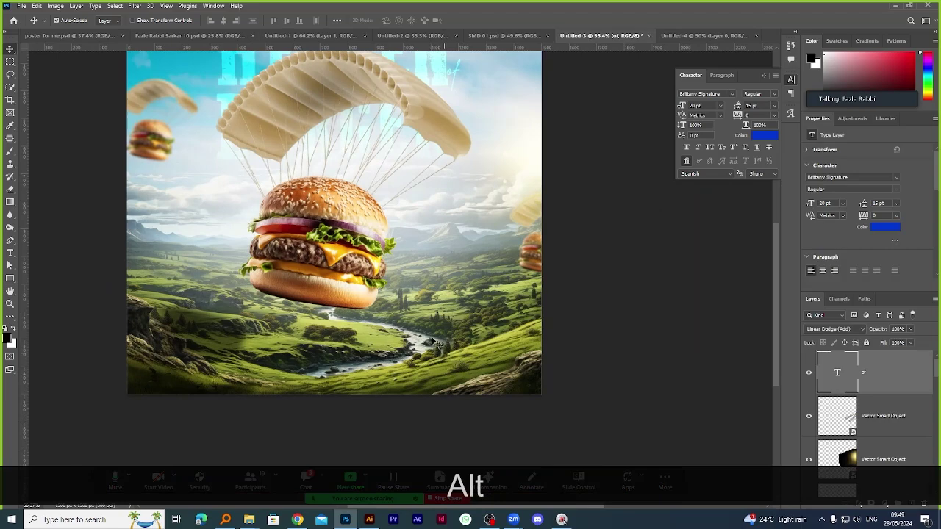
scroll(452, 323, "up", 2)
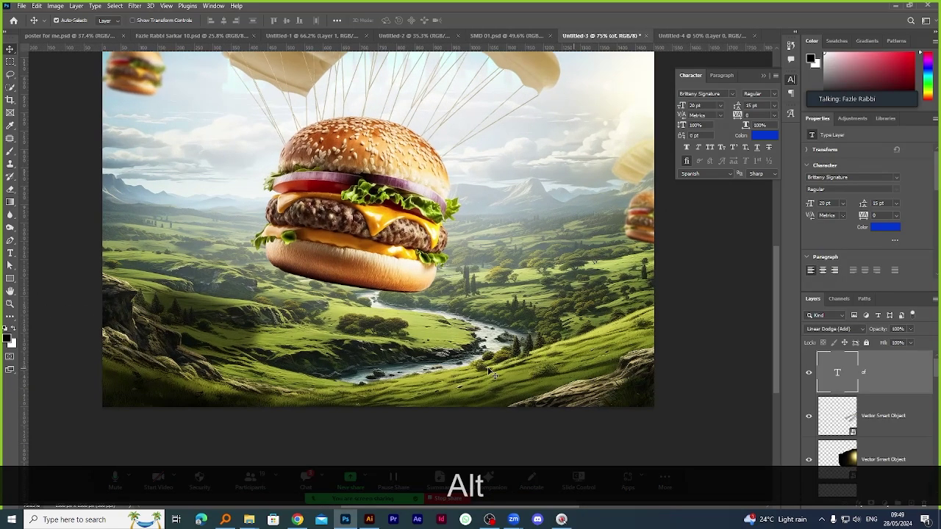
left_click(463, 395)
scroll(430, 370, "down", 2)
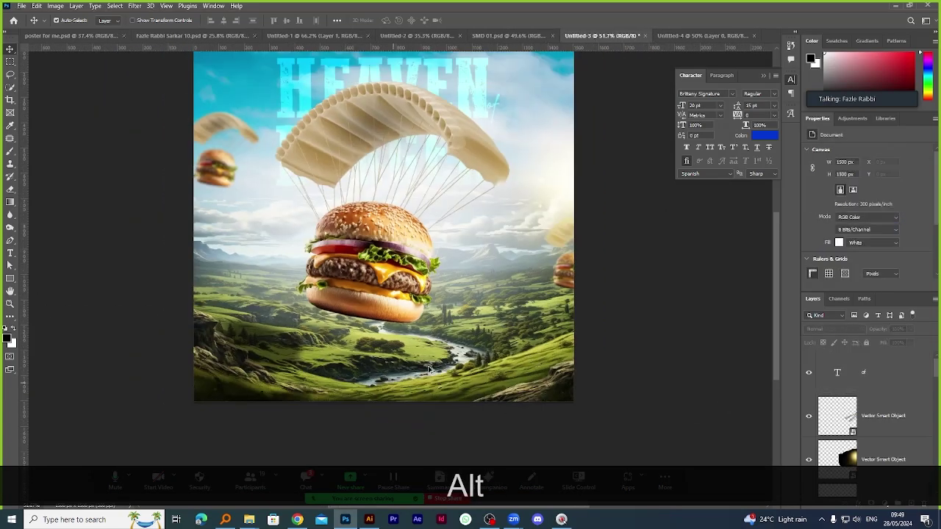
Stamp all visible artwork into a new merged layer at the top of the layer stack, keeping the original layers.
left_click(877, 374)
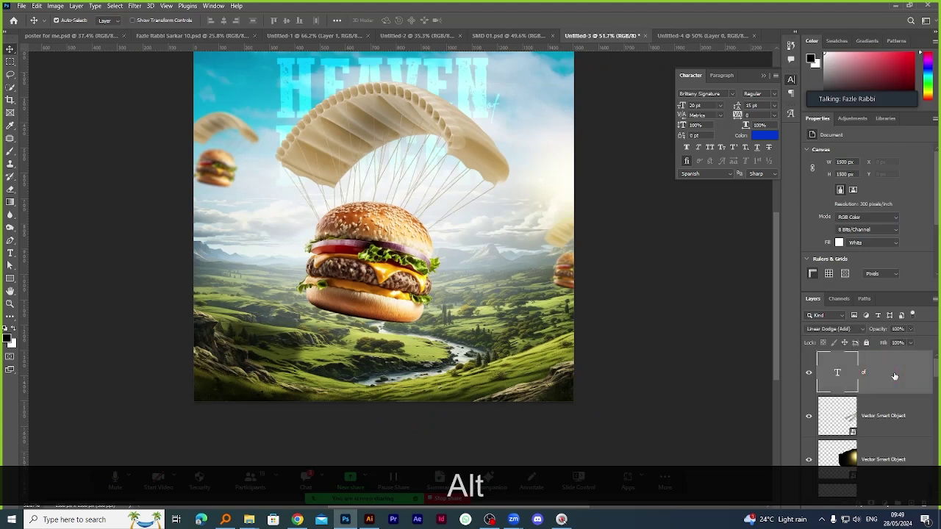
scroll(882, 397, "down", 3)
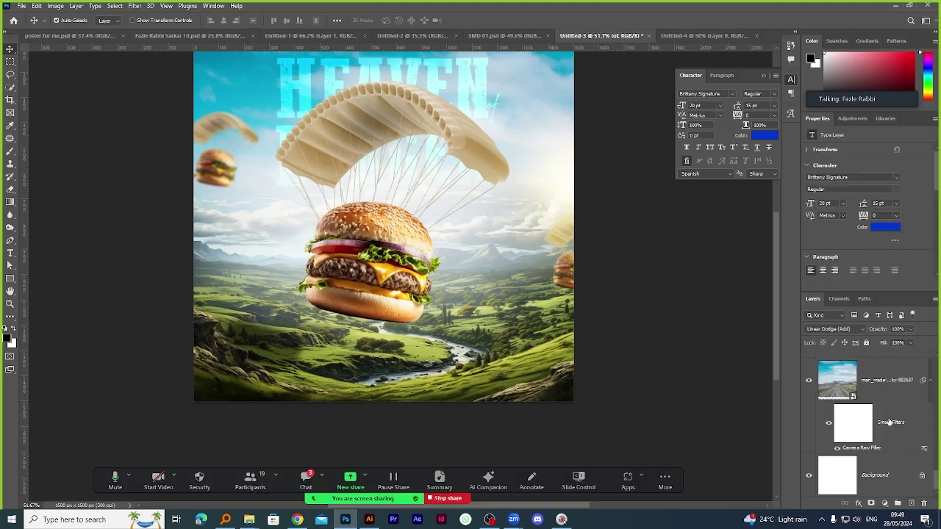
left_click(882, 381, "shift")
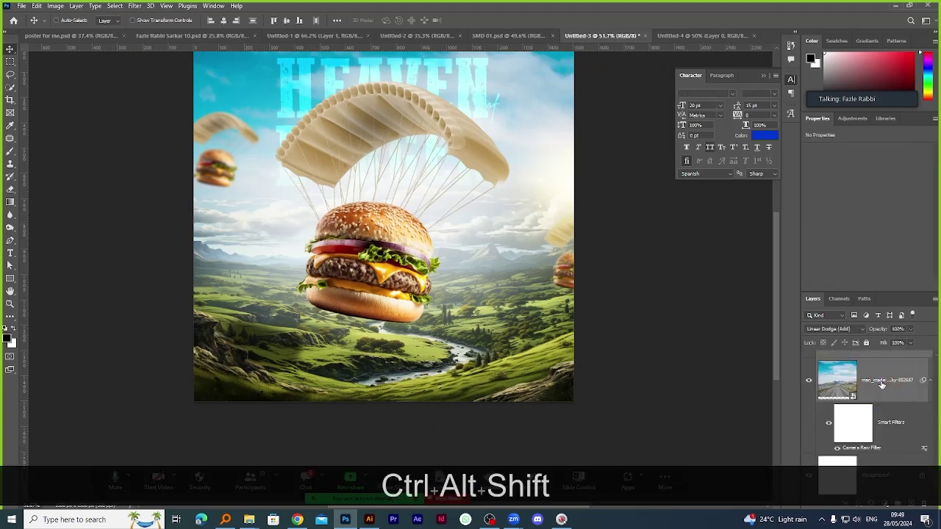
key("ctrl+alt+shift+e")
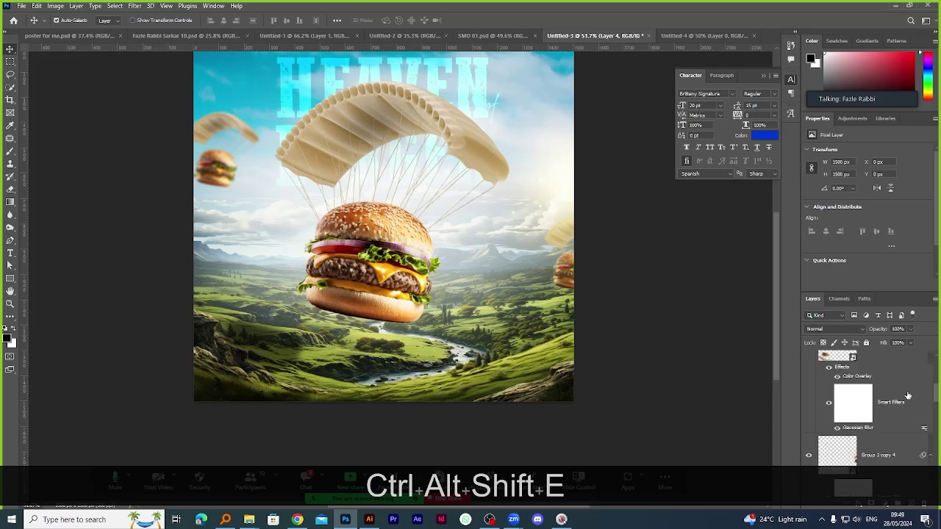
scroll(907, 396, "up", 3)
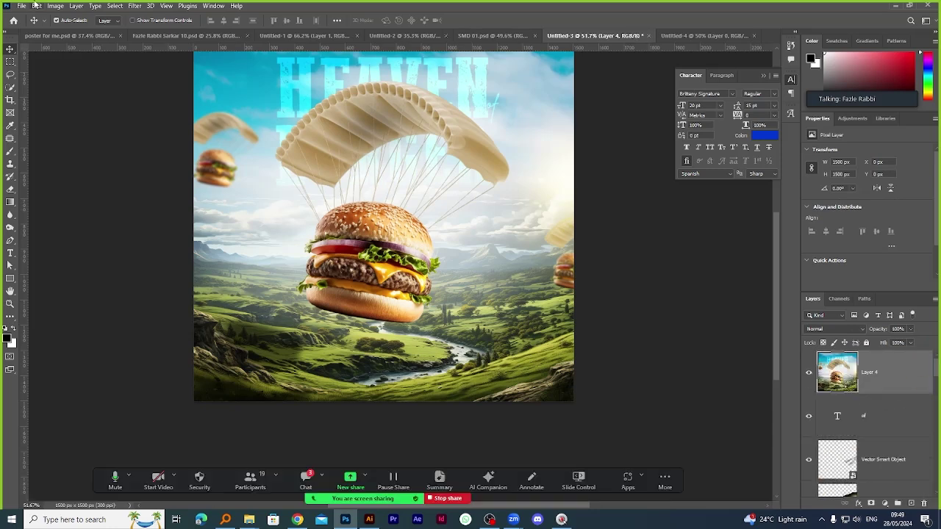
Apply the Camera Raw Filter to the merged layer with Vignette at -27 and Texture at +15.
left_click(134, 6)
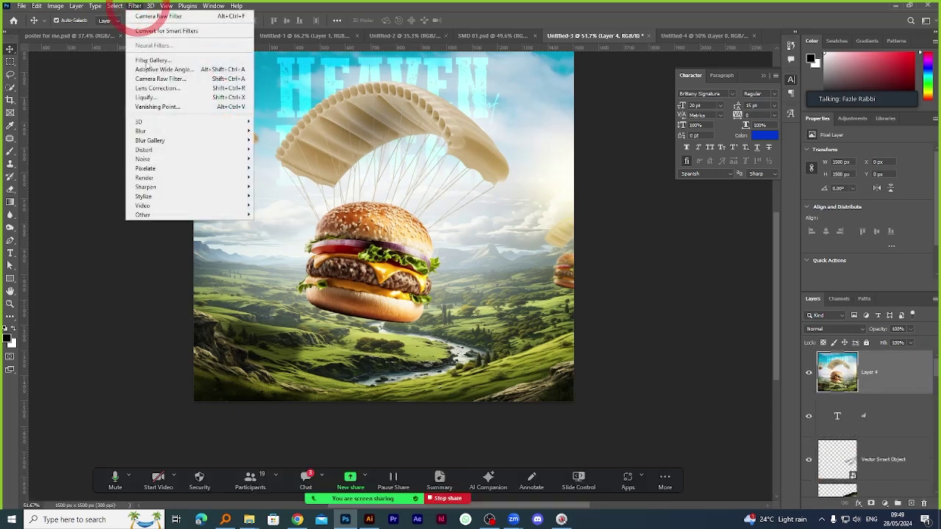
left_click(162, 87)
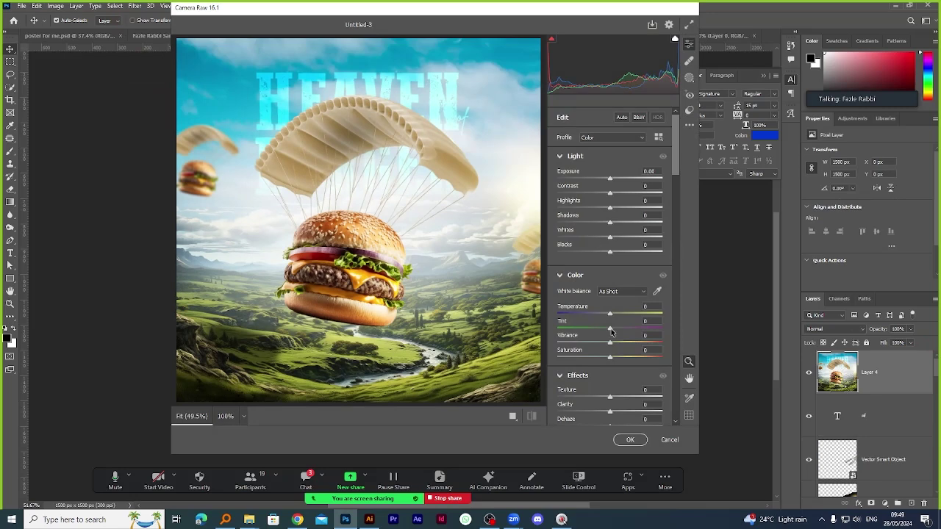
scroll(611, 329, "down", 5)
scroll(615, 324, "down", 2)
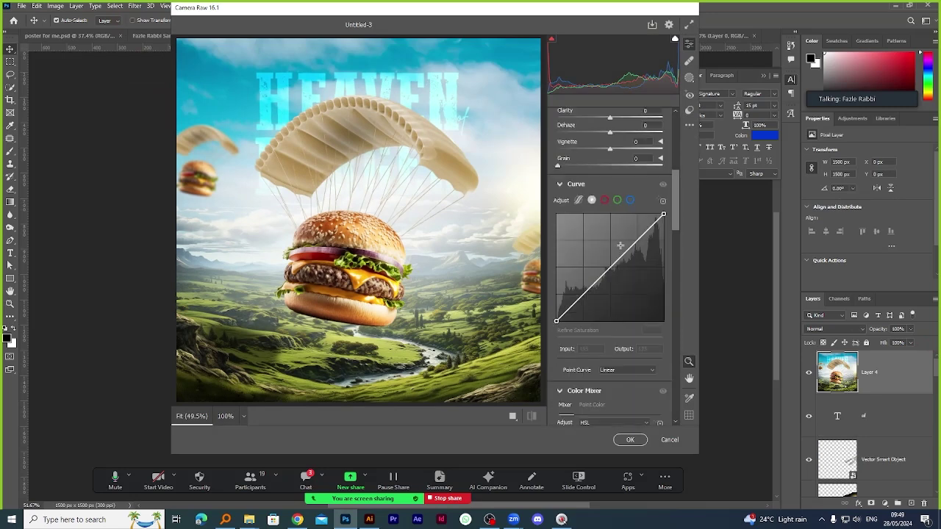
scroll(620, 245, "up", 2)
left_click_drag(611, 208, 594, 210)
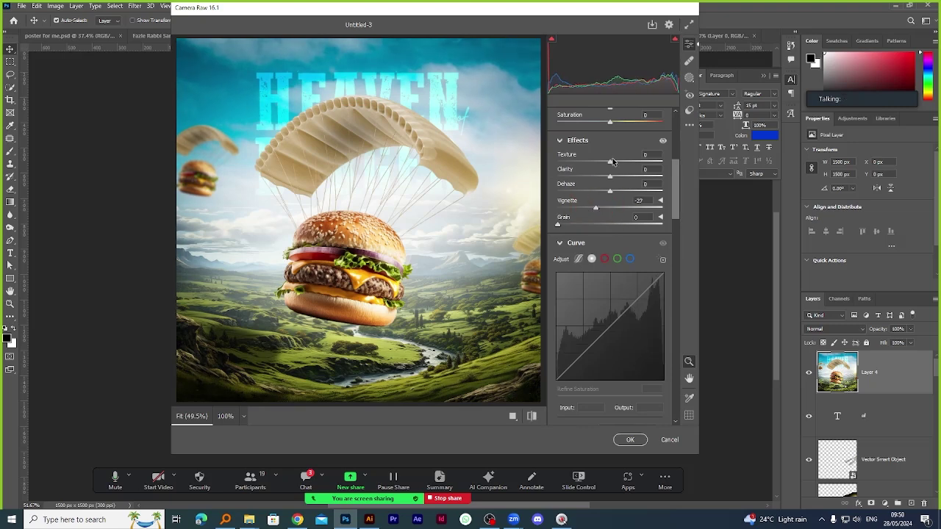
left_click_drag(613, 161, 619, 161)
Warm the merged image slightly by raising the Camera Raw colour temperature to +2.
scroll(614, 191, "up", 5)
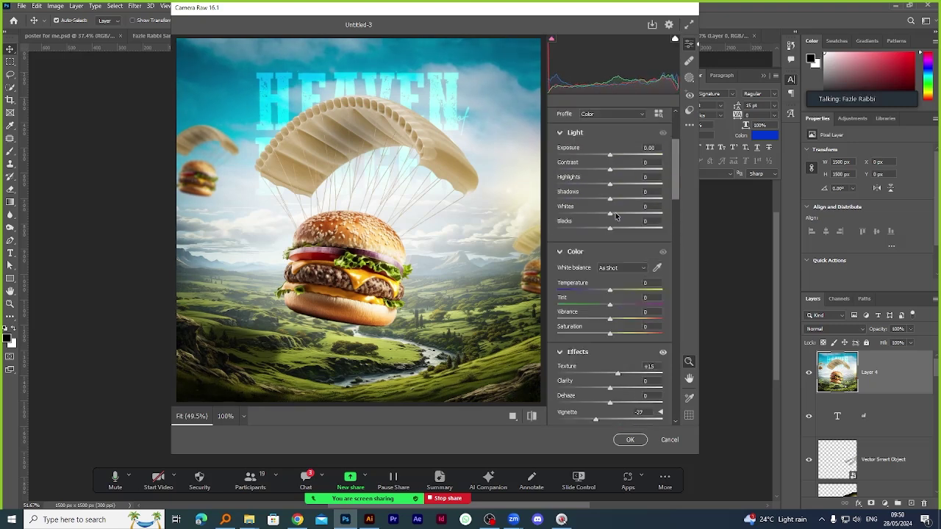
left_click_drag(610, 289, 616, 291)
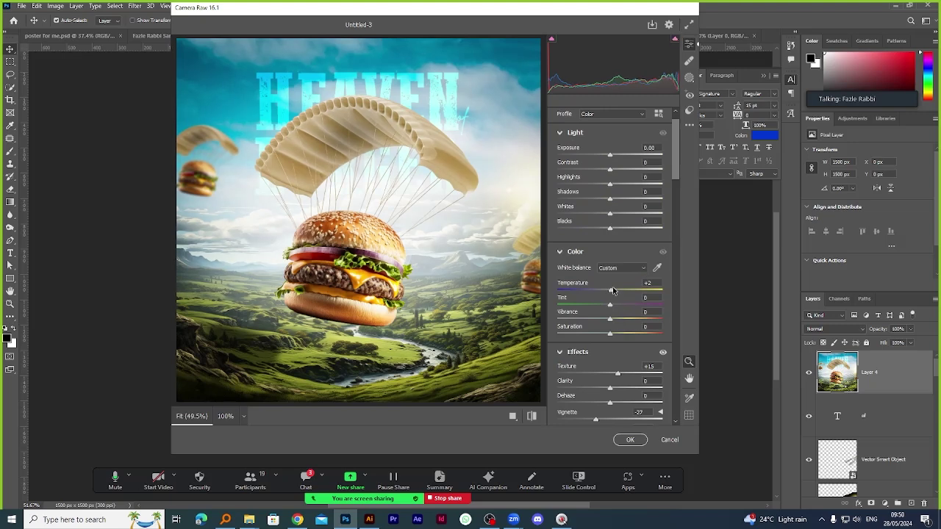
Set temperature to +7, vibrance +5, whites +19, shadows +15, contrast +16 and exposure +0.05 for the burger poster in Camera Raw.
left_click(614, 290)
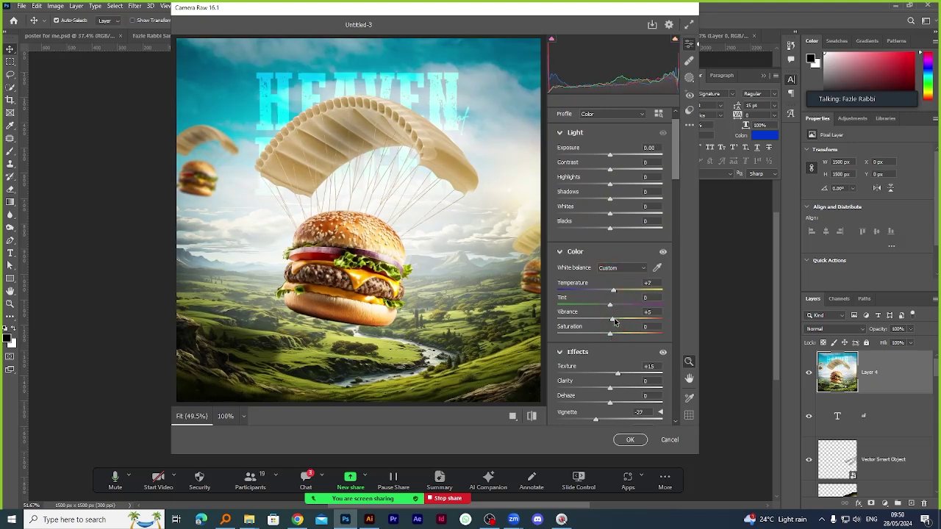
scroll(617, 278, "up", 1)
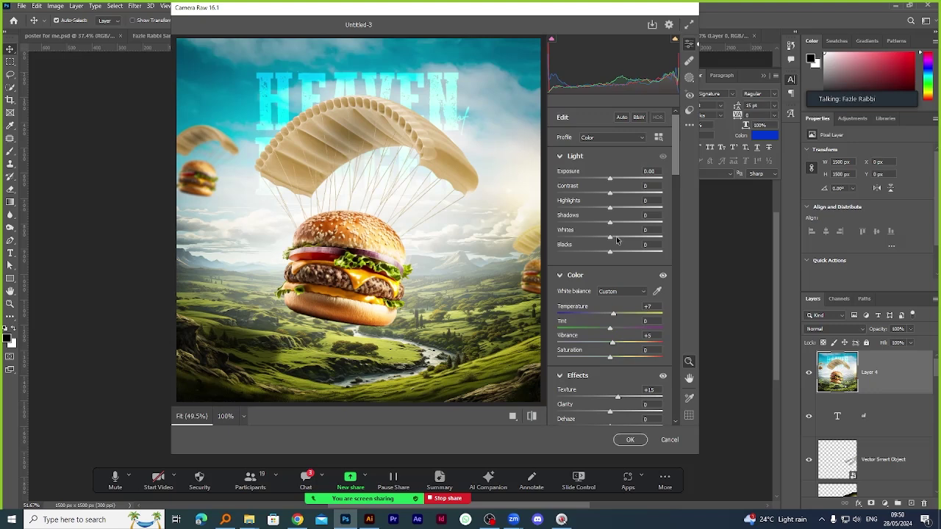
left_click_drag(611, 251, 620, 224)
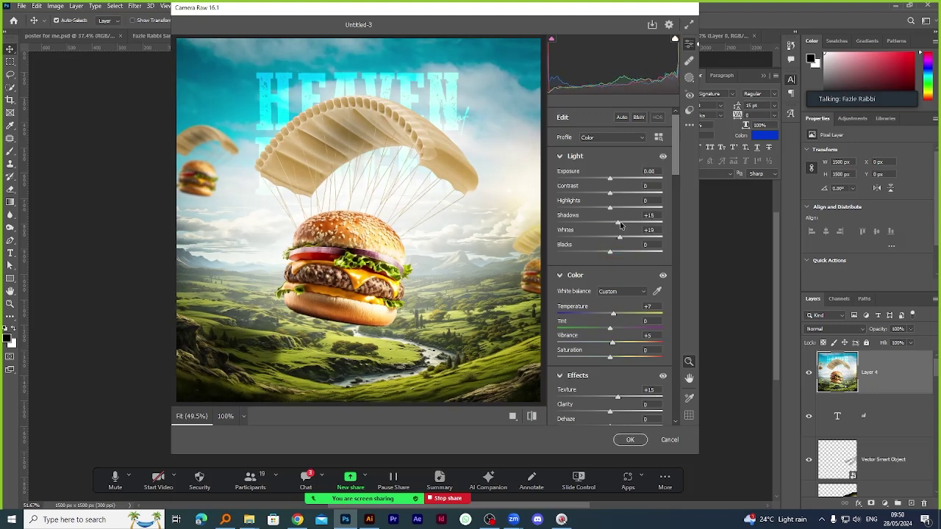
mouse_move(609, 189)
left_mouse_down()
mouse_move(618, 193)
mouse_move(612, 179)
left_mouse_up()
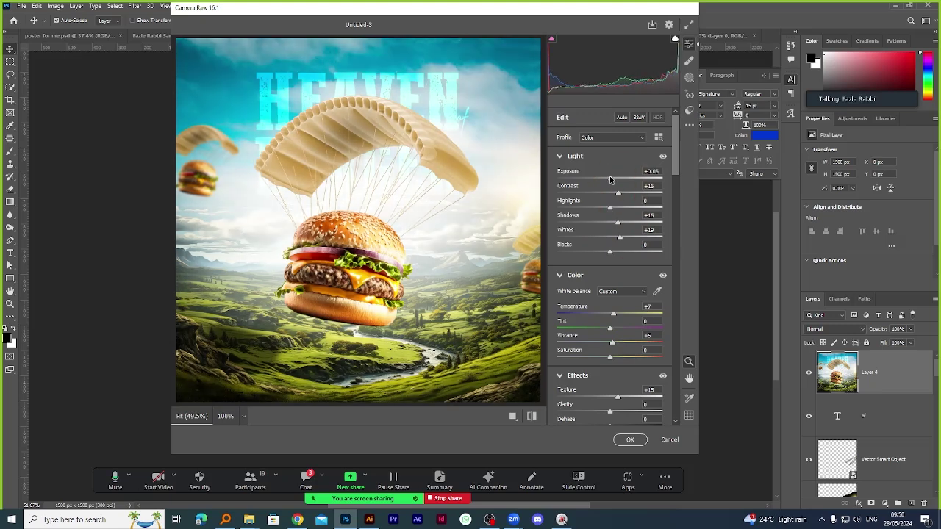
Colour-grade midtones to hue 56, saturation 15, shadows to hue 108, saturation 7, highlights to hue 81, saturation 13, and apply the filter.
scroll(622, 358, "down", 5)
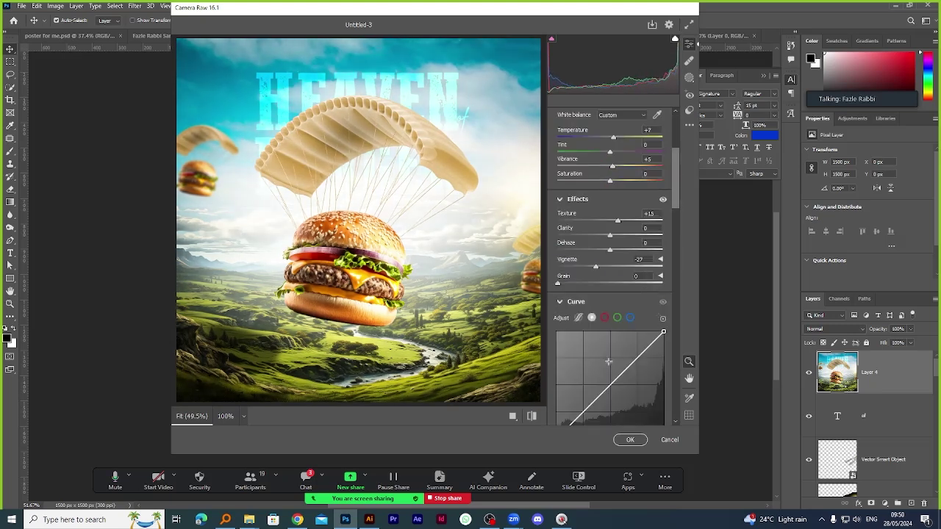
scroll(611, 365, "down", 12)
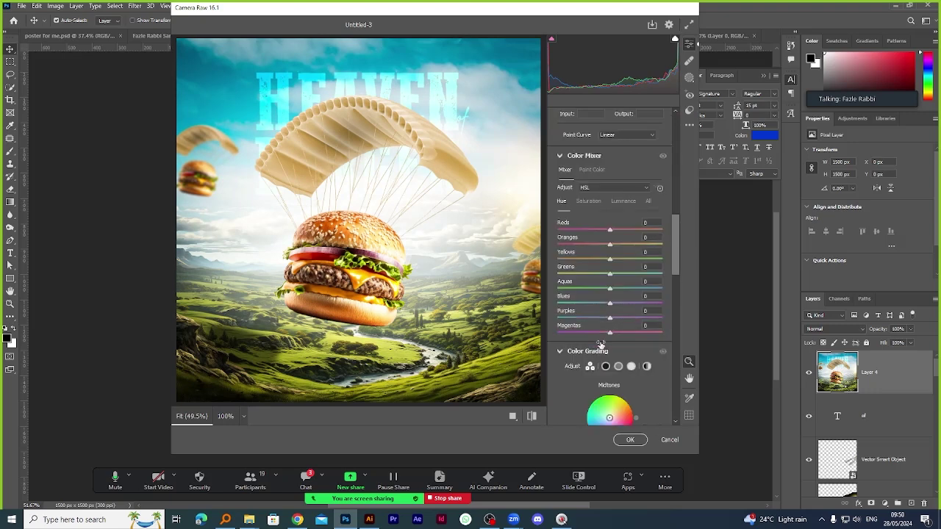
left_click_drag(609, 359, 611, 356)
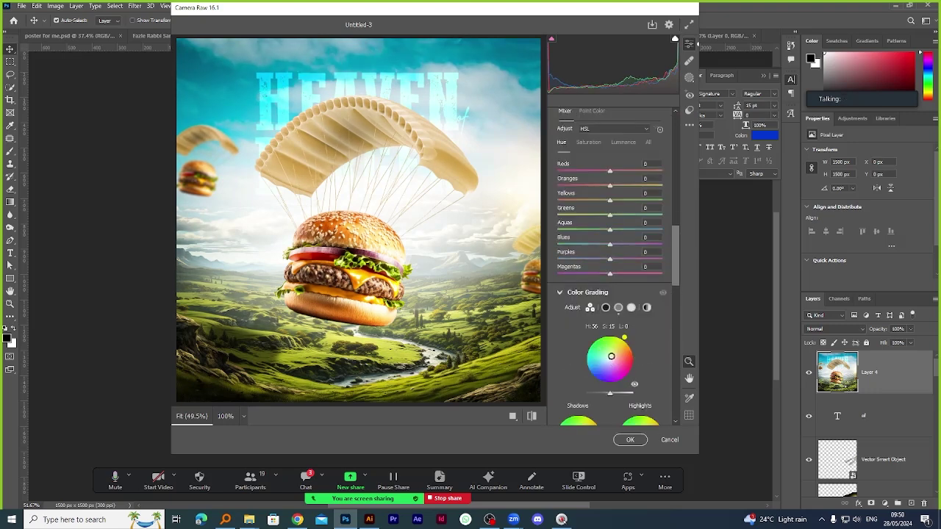
scroll(614, 379, "down", 2)
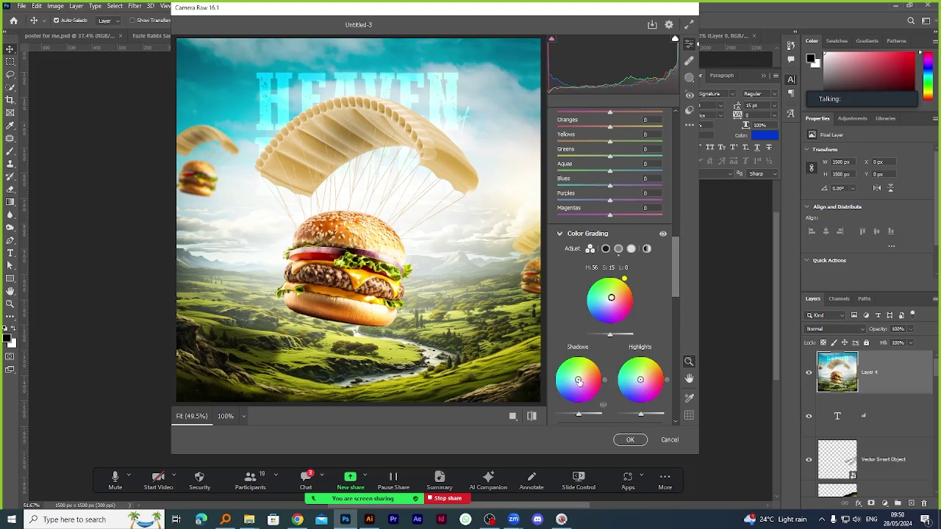
left_click_drag(578, 381, 577, 378)
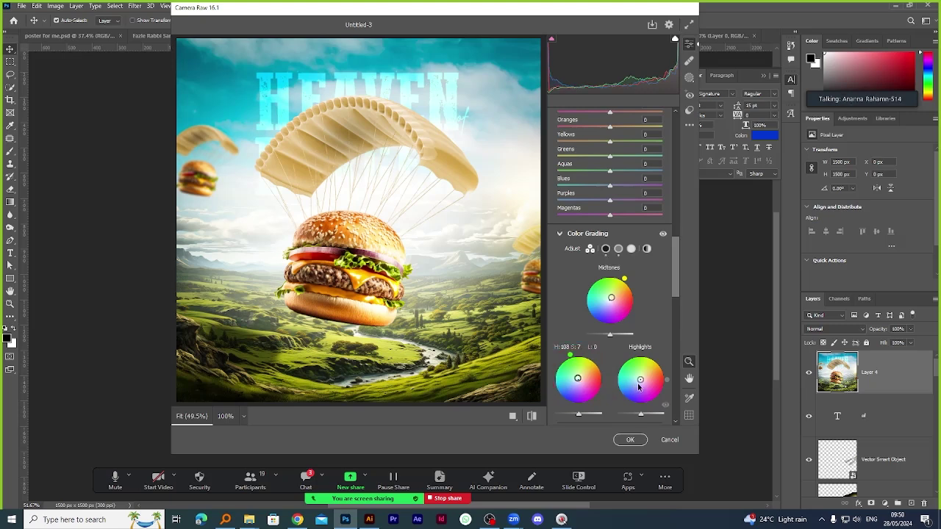
left_click_drag(640, 379, 641, 377)
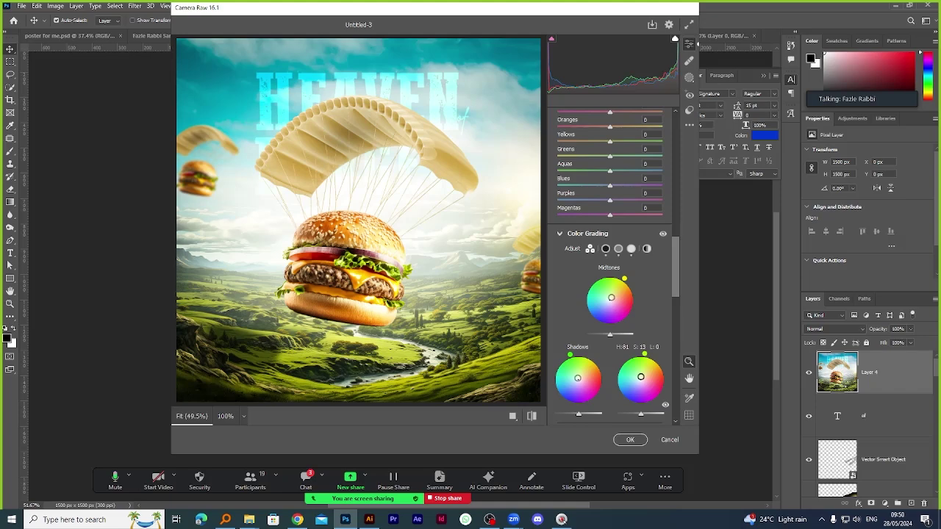
left_click(629, 439)
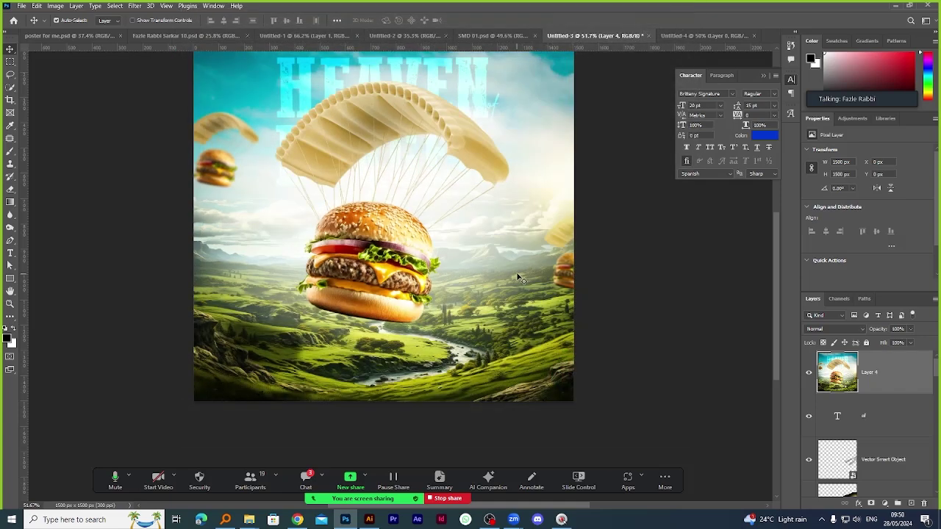
Examine the colour-graded burger poster up close and as a whole.
scroll(517, 278, "down", 2, "alt")
scroll(514, 275, "up", 4, "alt")
scroll(427, 257, "down", 2, "alt")
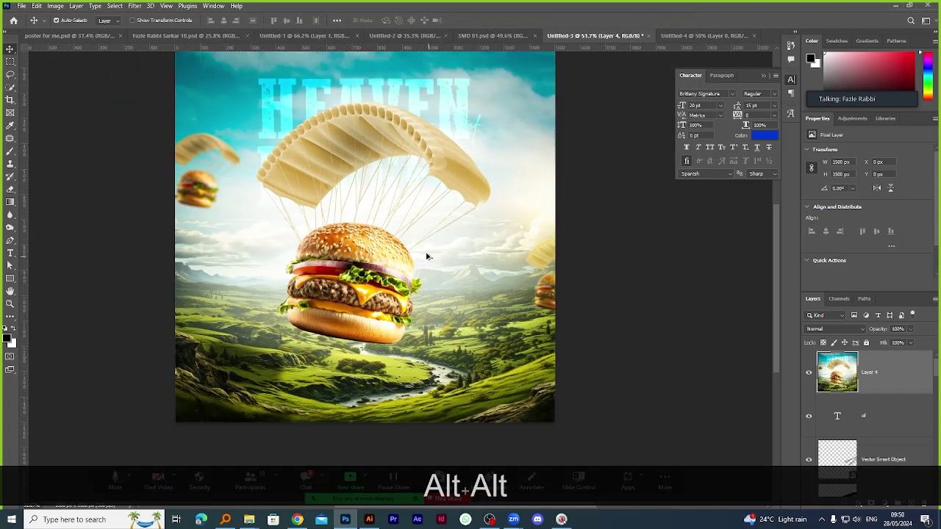
scroll(515, 309, "up", 2, "alt")
scroll(519, 297, "down", 3, "alt")
scroll(471, 246, "up", 1)
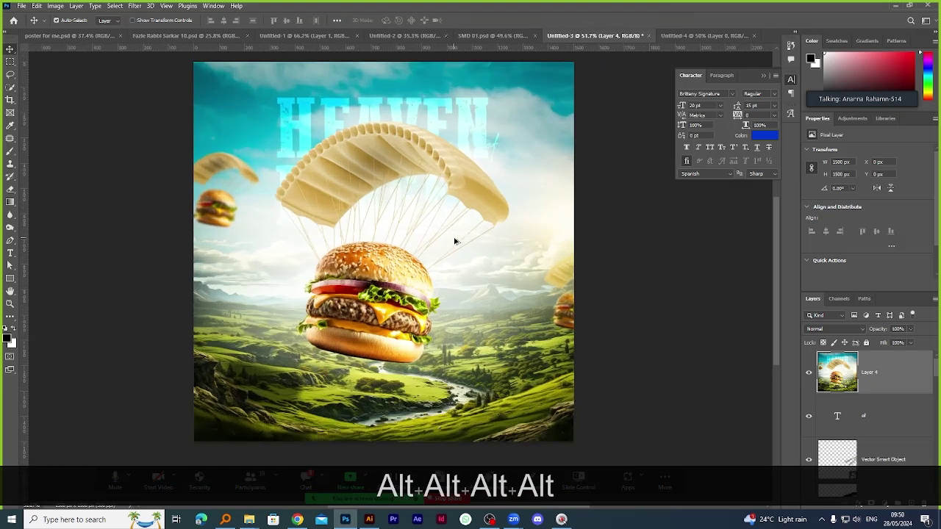
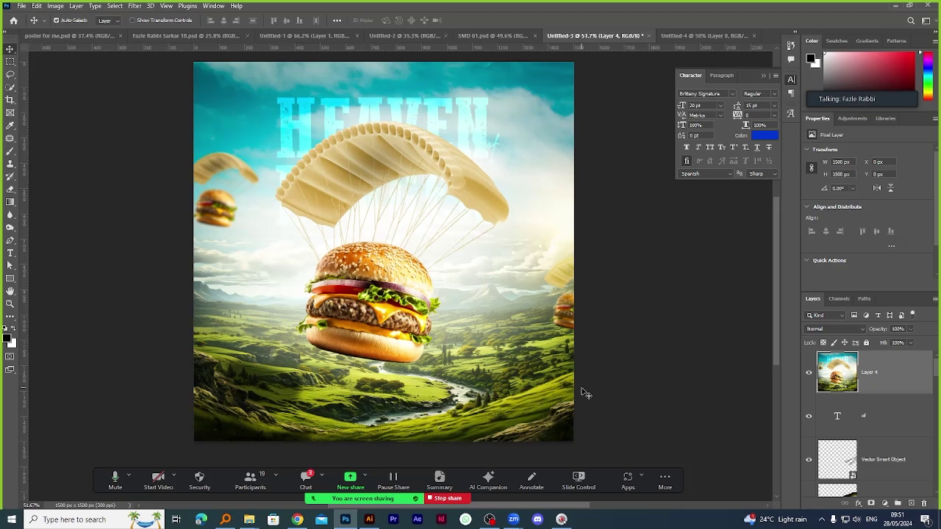
scroll(515, 324, "down", 2)
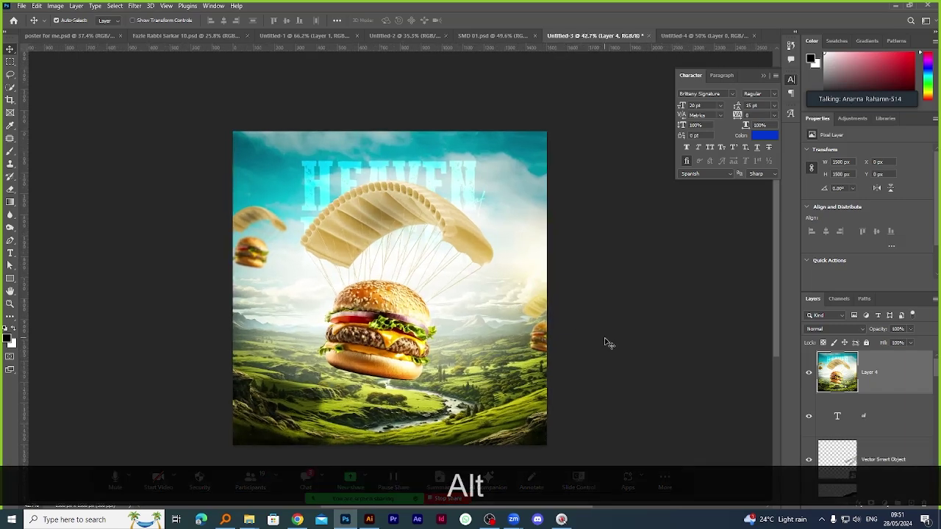
Save the burger poster as a Photoshop file named SMD 02 in folder 06, with Maximize Compatibility on.
key("ctrl+alt+shift+s")
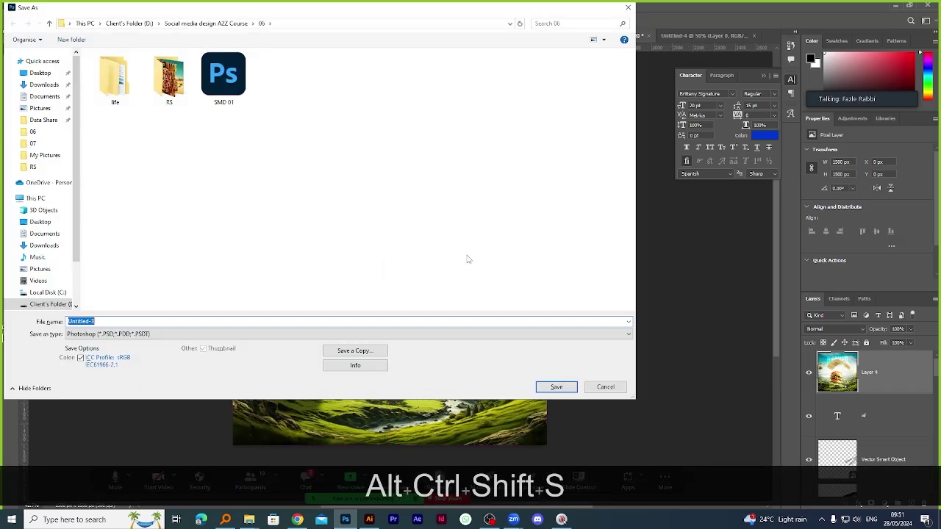
left_click(224, 74)
left_click(115, 321)
key("BackSpace")
key("BackSpace")
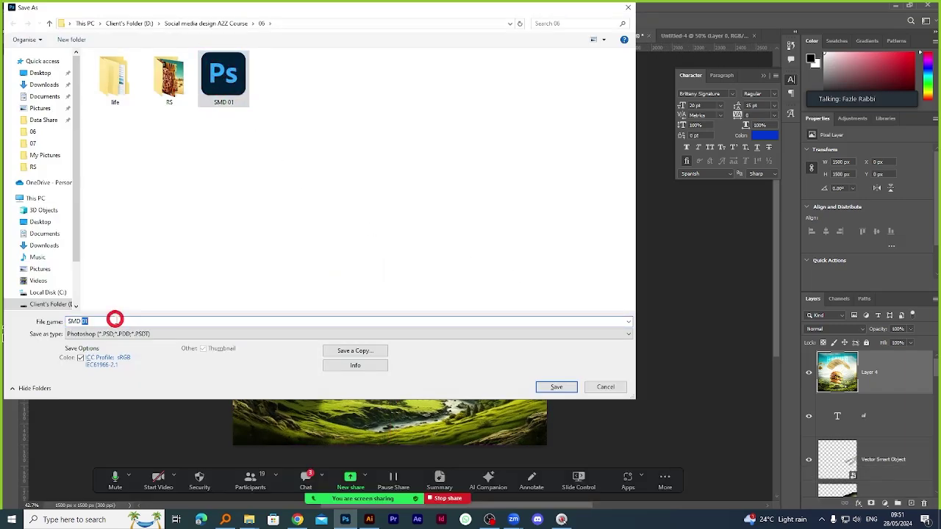
type("02")
key("Return")
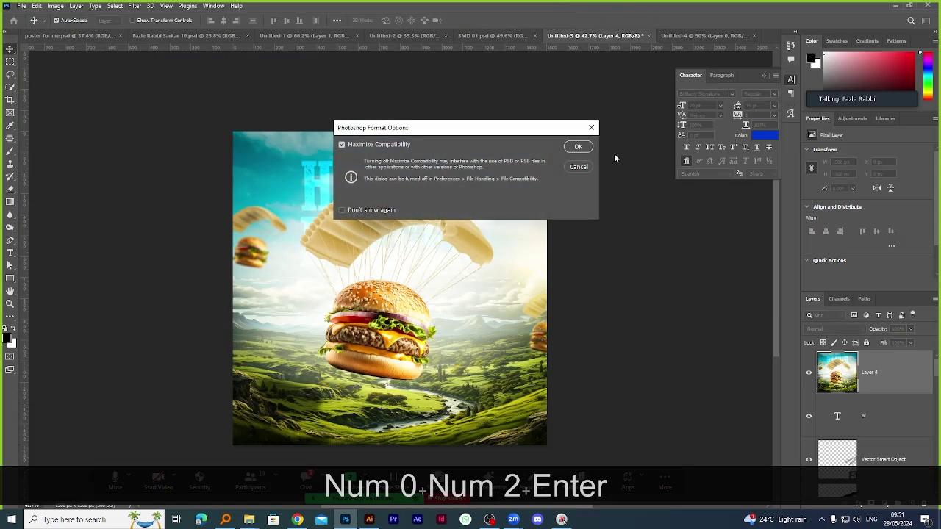
left_click(578, 147)
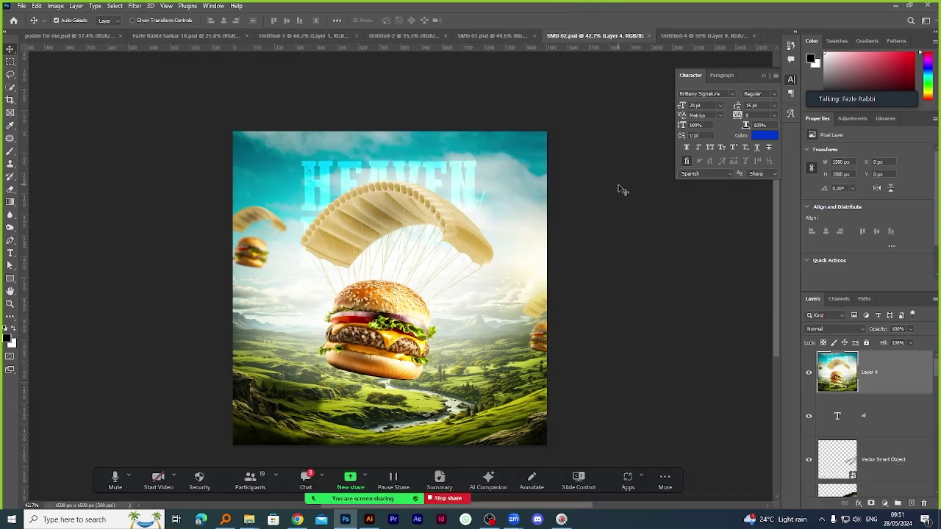
Save a JPEG copy of the poster as SMD 02 copy, with maximum quality 12 and the Baseline ("Standard") format.
key("ctrl+shift+s")
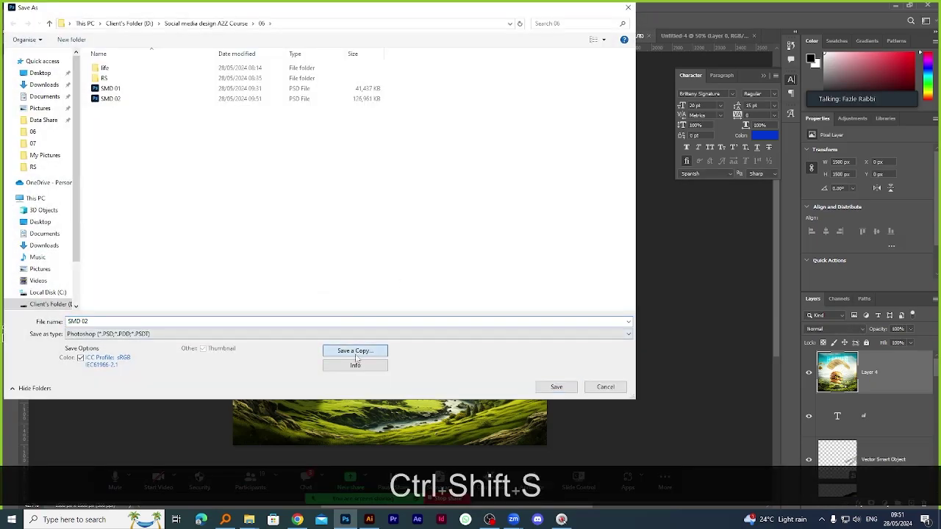
left_click(357, 352)
left_click(110, 334)
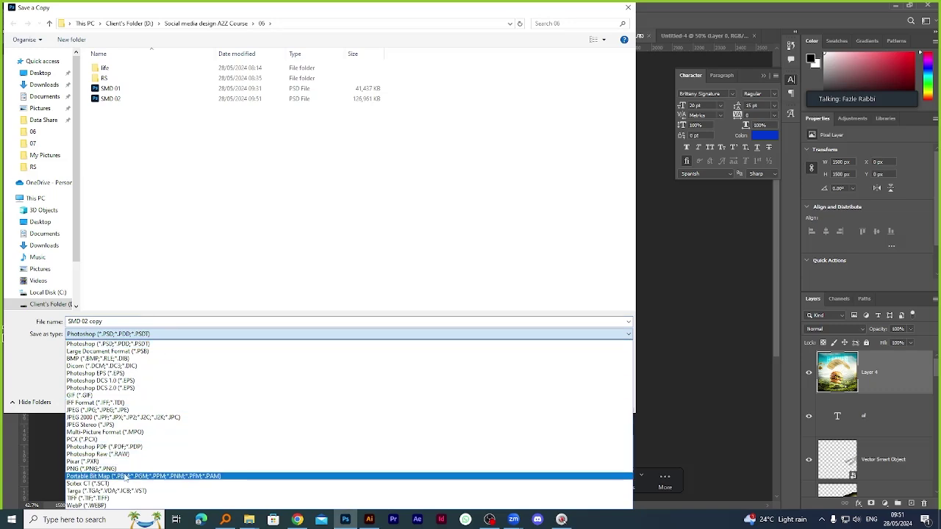
left_click(110, 410)
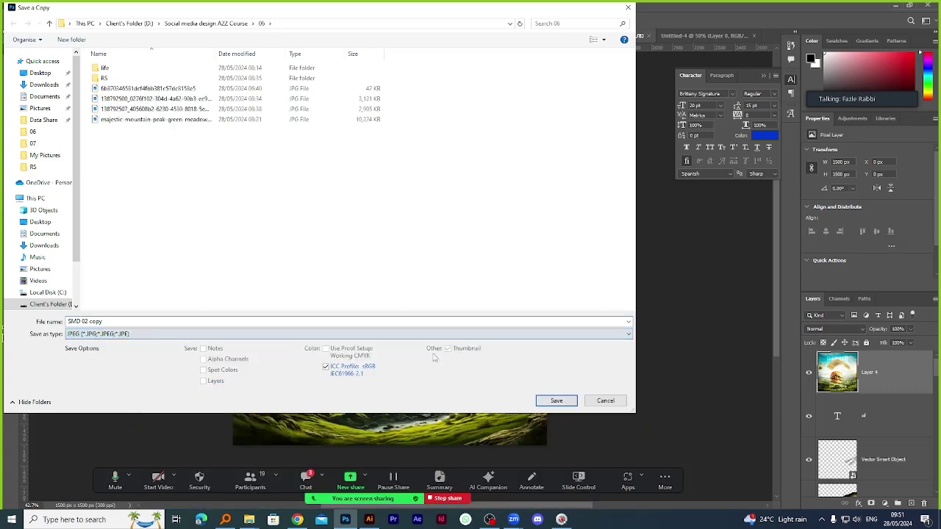
left_click(556, 401)
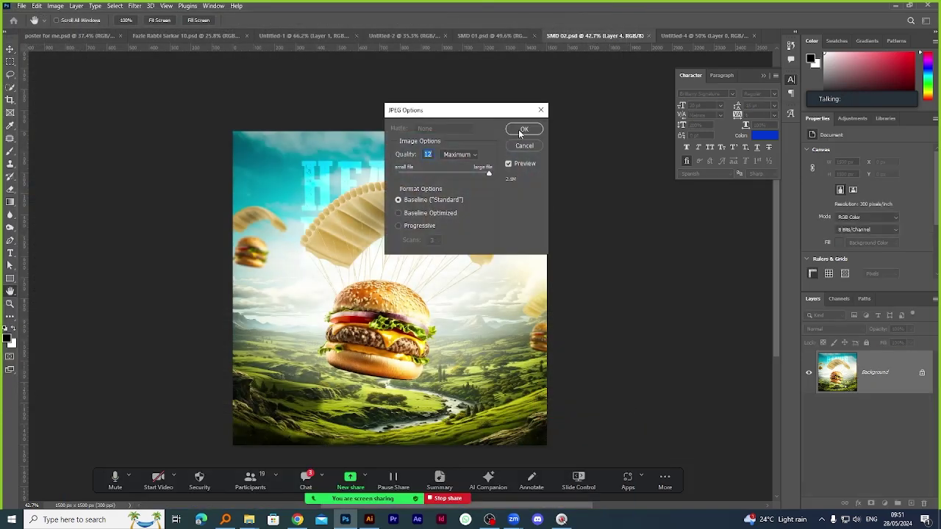
left_click(522, 130)
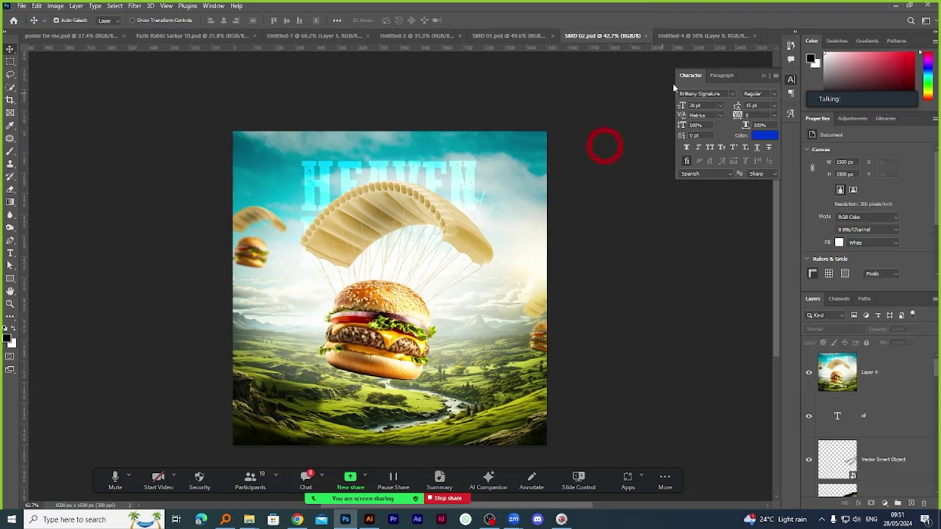
Close the untitled document containing the white parachute without saving its changes.
left_click(683, 35)
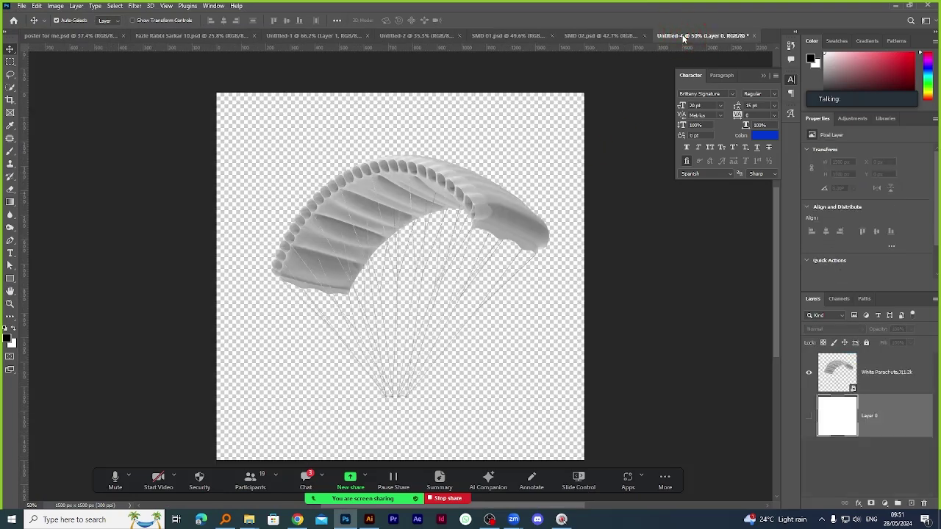
left_click(754, 36)
left_click(470, 192)
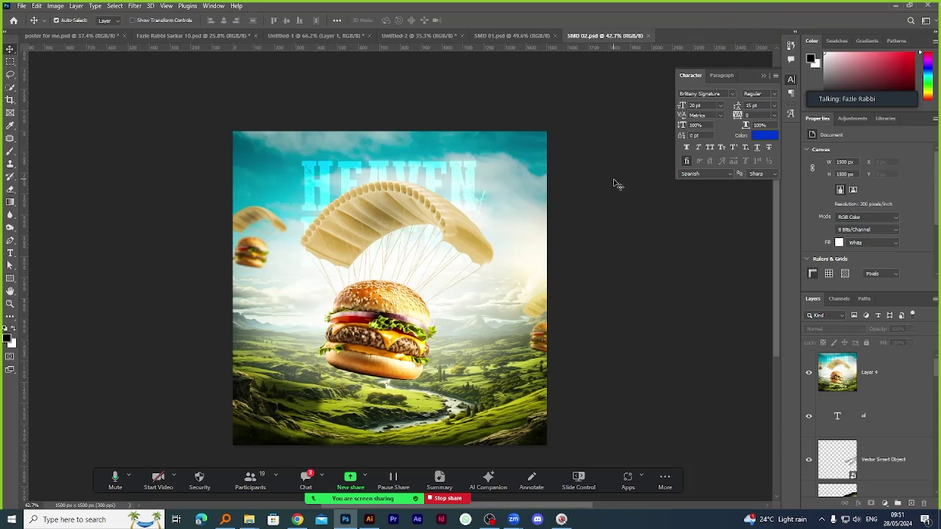
Create a new blank 1500 x 1500 px document at 300 ppi from the recent presets.
left_click(14, 20)
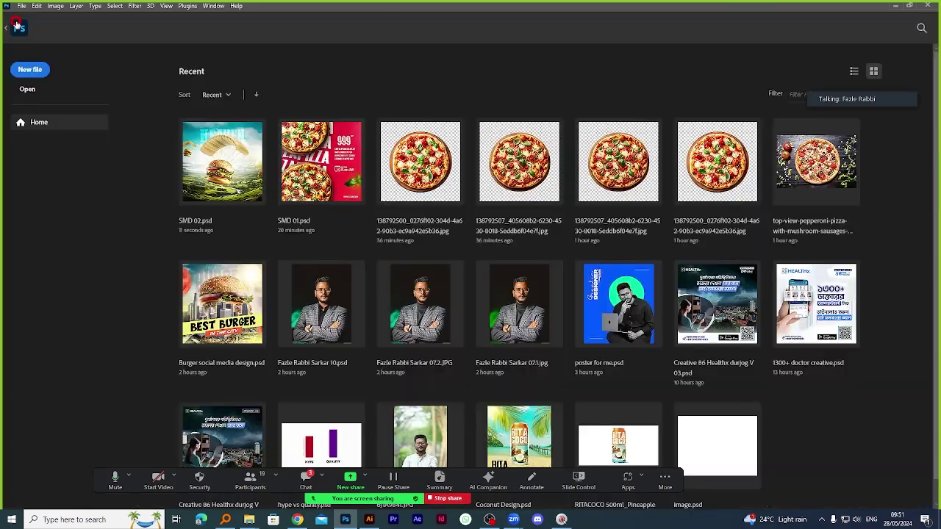
left_click(31, 71)
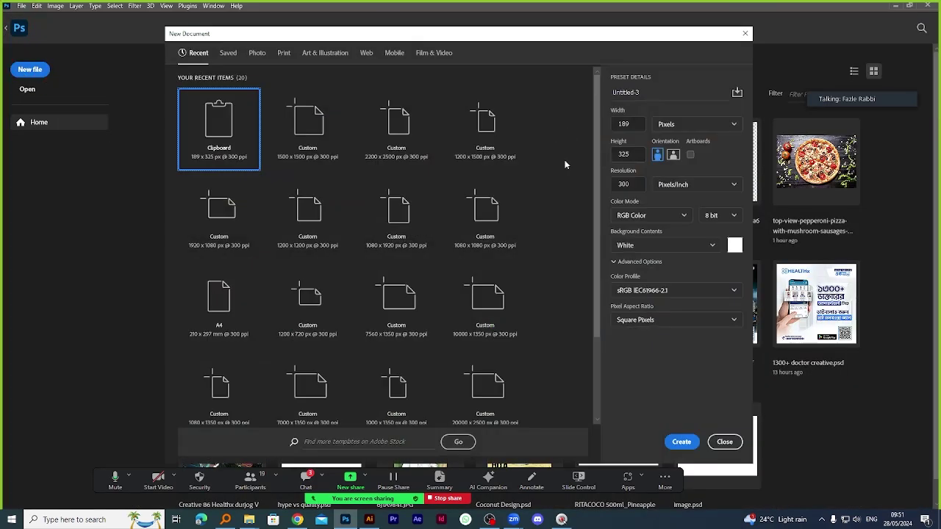
left_click(324, 123)
left_click(681, 441)
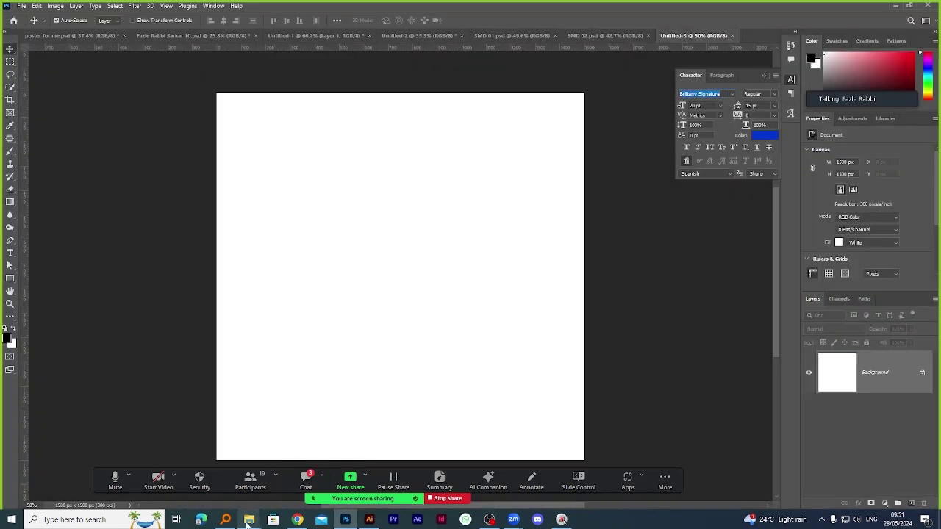
Switch to File Explorer and check the file properties of the black umbrella image in folder 06.
mouse_move(250, 520)
left_click(255, 488)
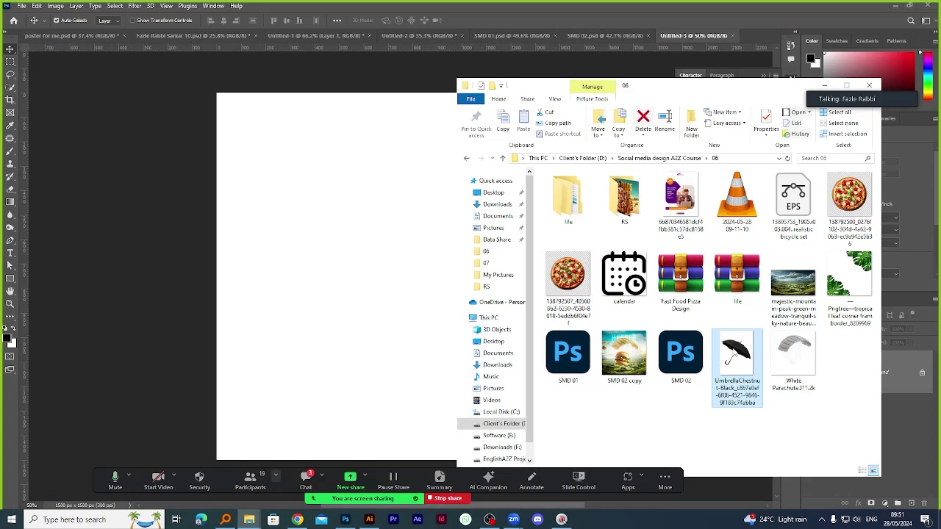
right_click(735, 353)
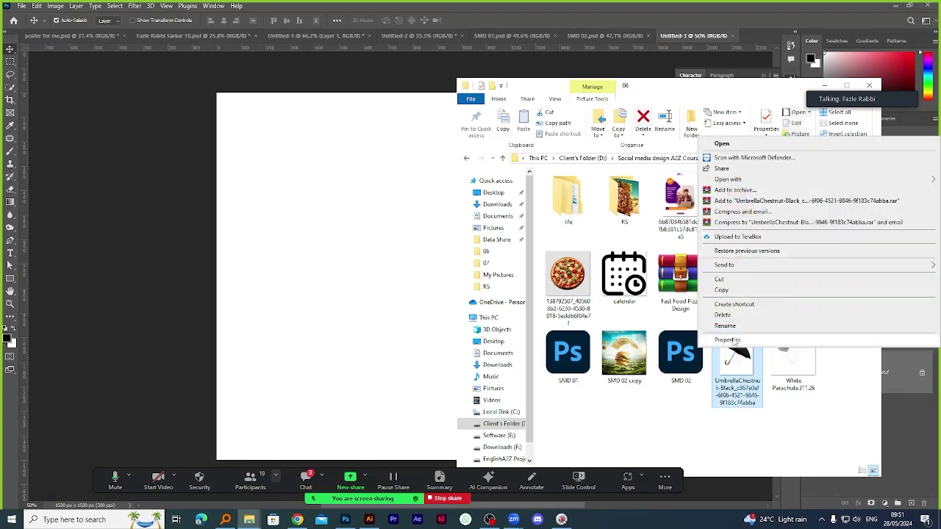
left_click(728, 339)
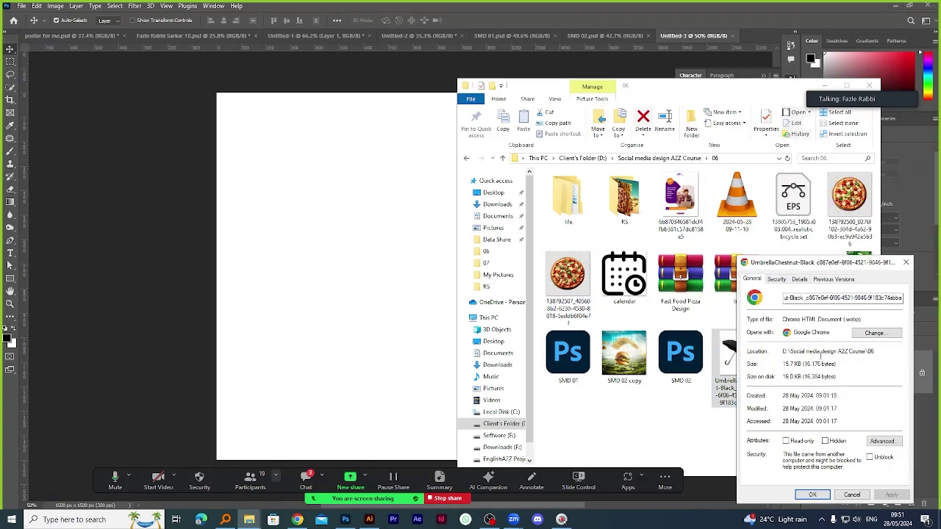
left_click(906, 262)
left_click_drag(768, 94, 626, 86)
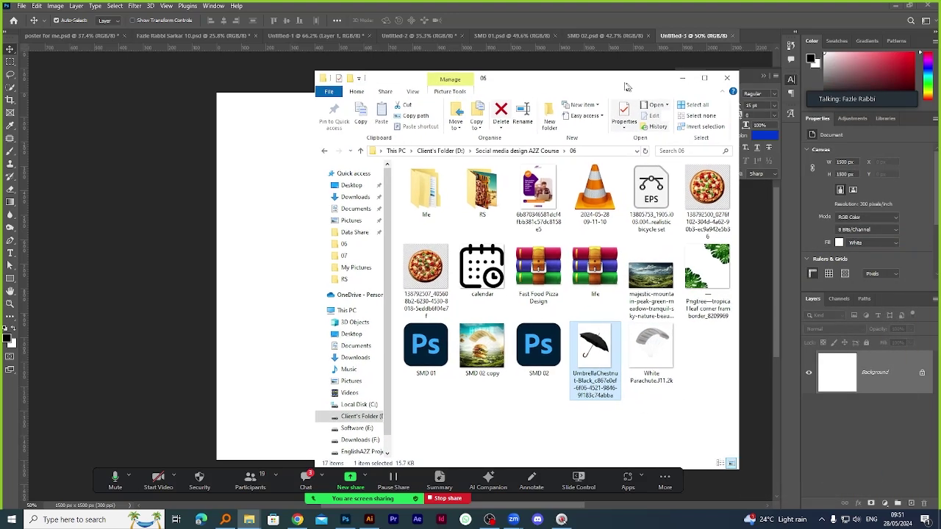
left_click(680, 78)
Switch to Chrome, search Google for "webp to png" in a new tab and open CloudConvert's WEBP to PNG Converter.
left_click(296, 518)
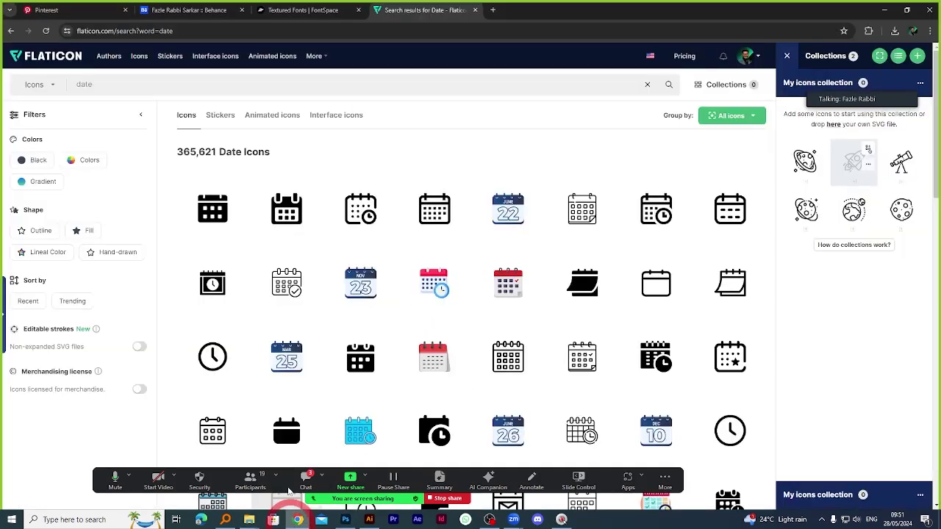
left_click(492, 10)
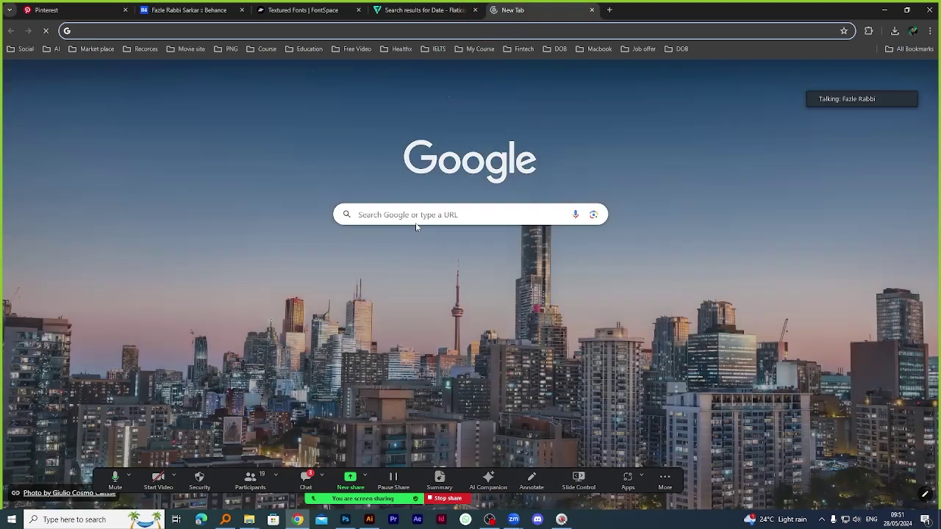
left_click(406, 211)
type("web")
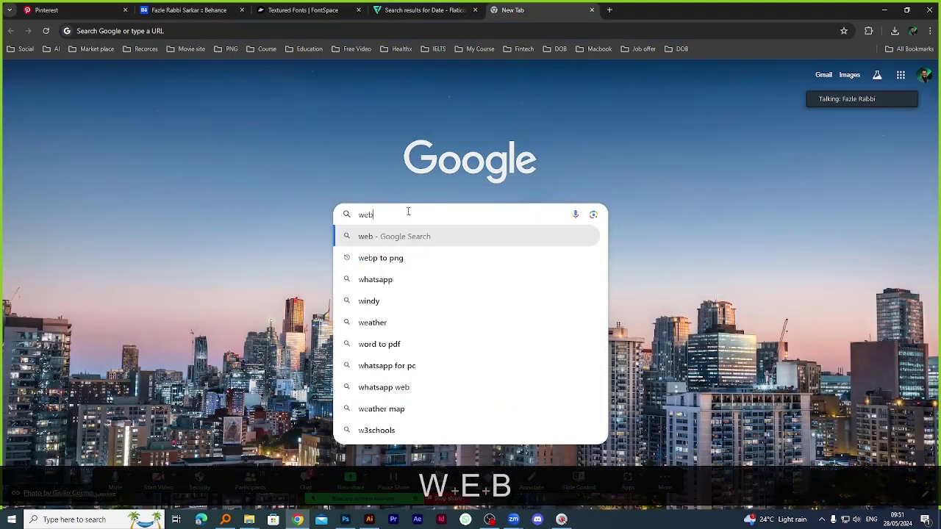
type("p to")
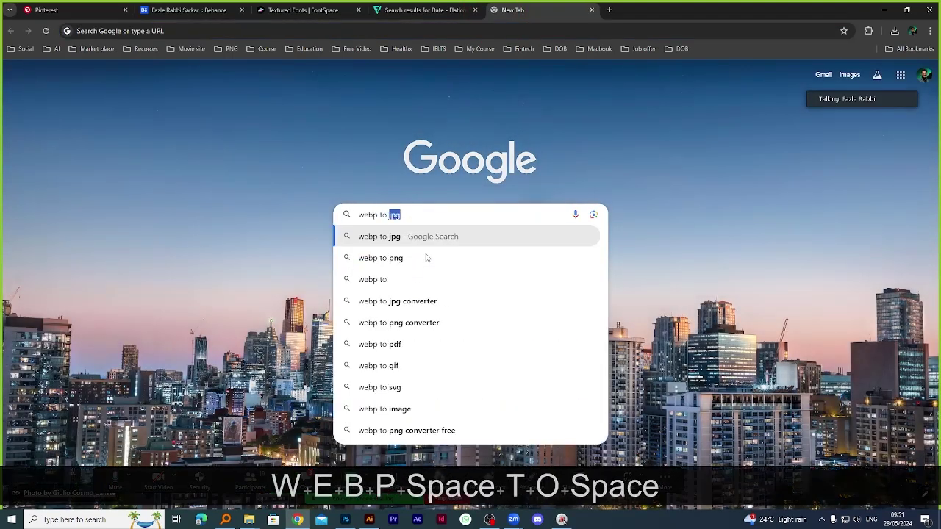
left_click(427, 257)
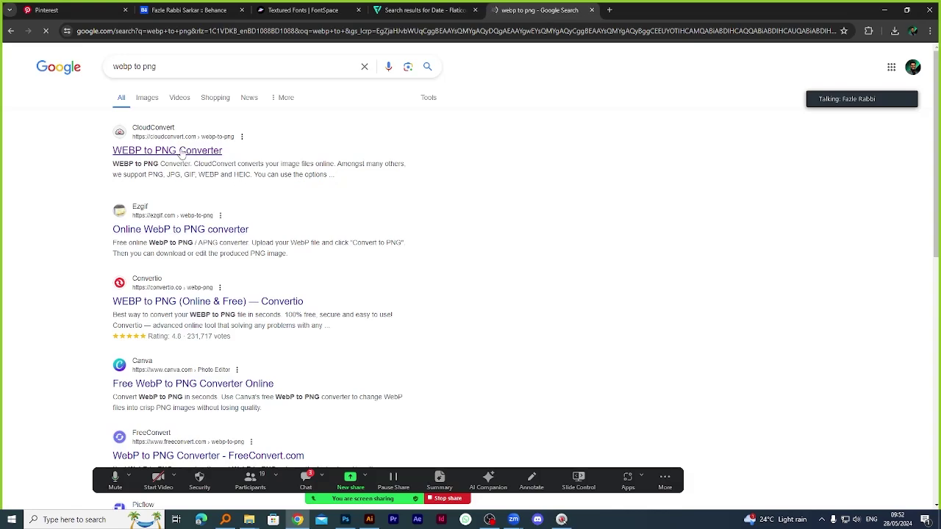
left_click(182, 151)
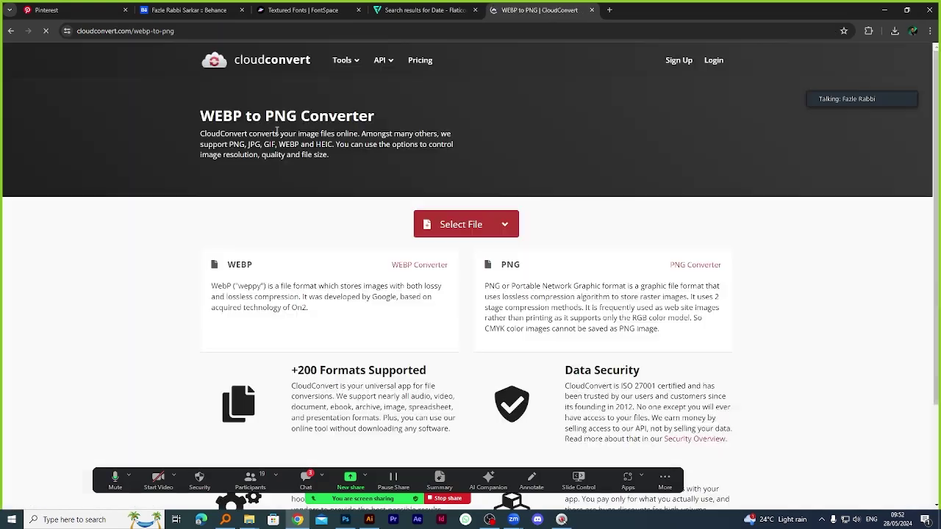
Load the black umbrella WEBP image from folder 06 into the converter and convert it to PNG.
left_click(458, 226)
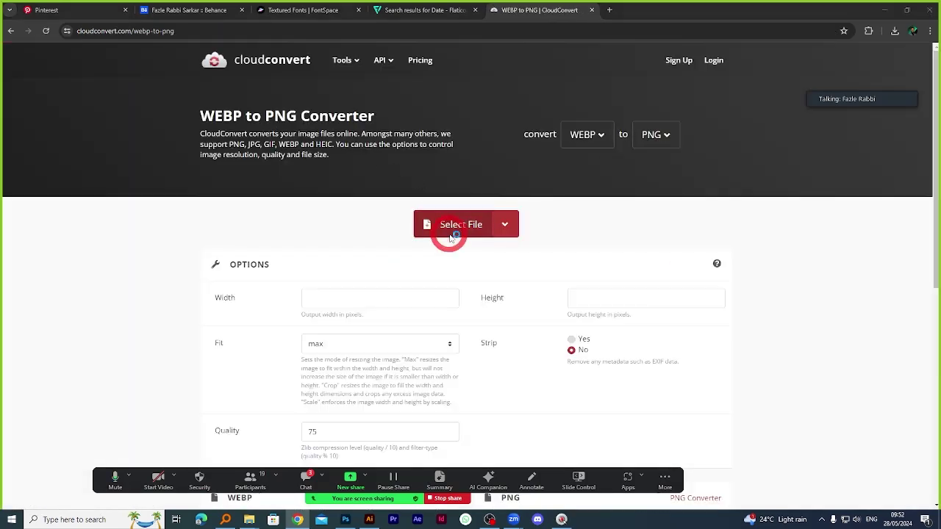
right_click(327, 348)
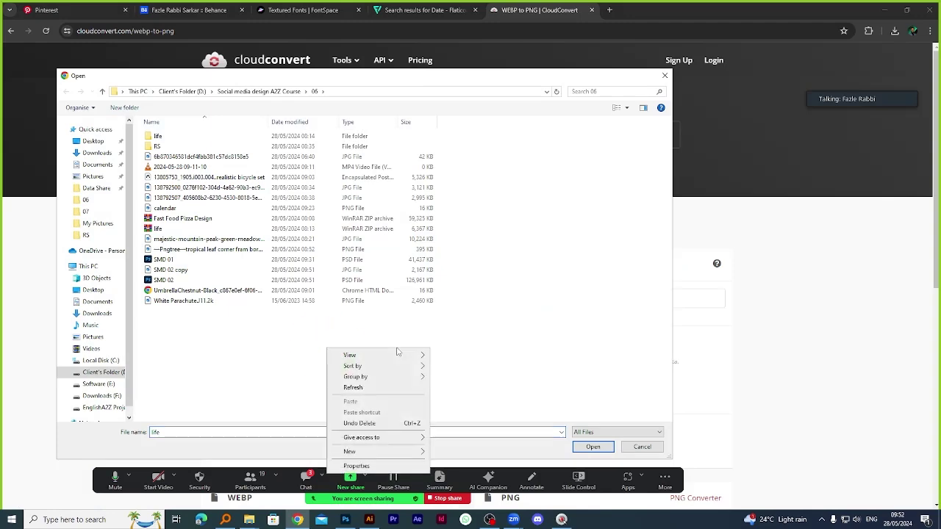
mouse_move(403, 355)
left_click(458, 366)
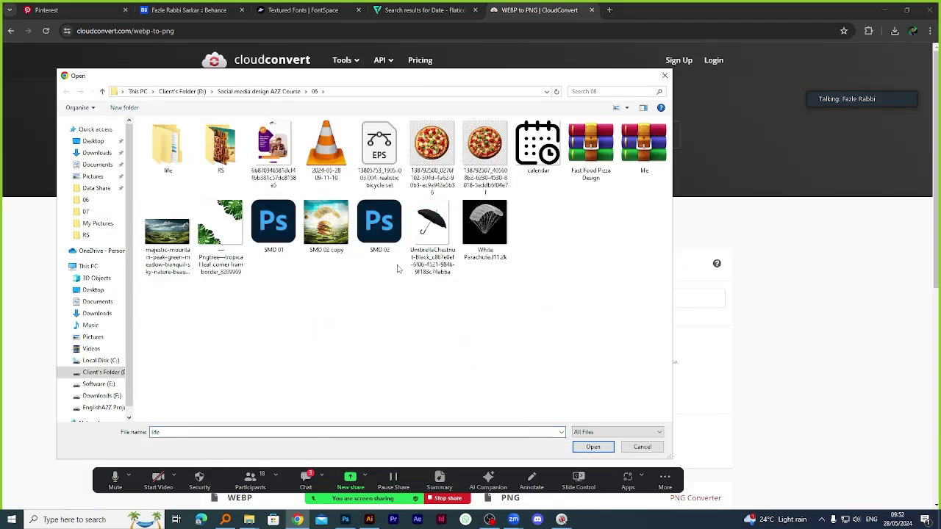
left_click(433, 222)
left_click(601, 448)
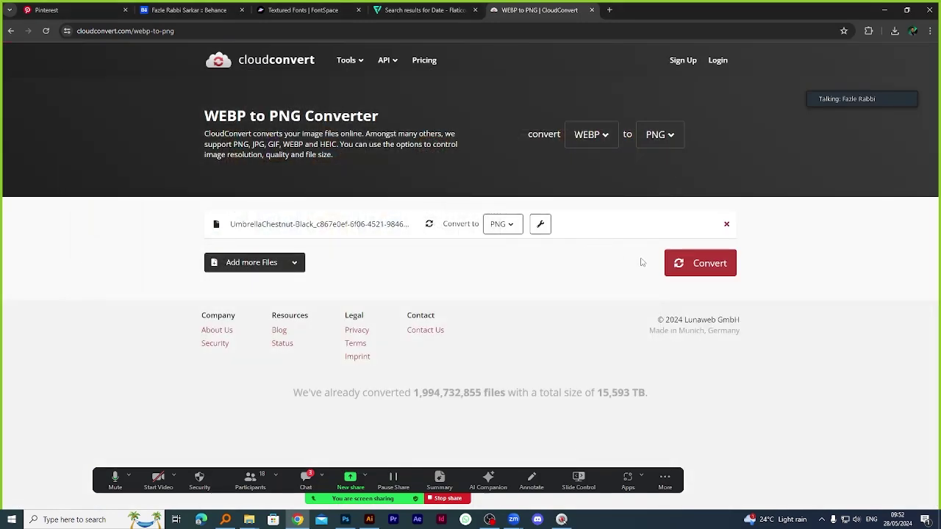
left_click(703, 264)
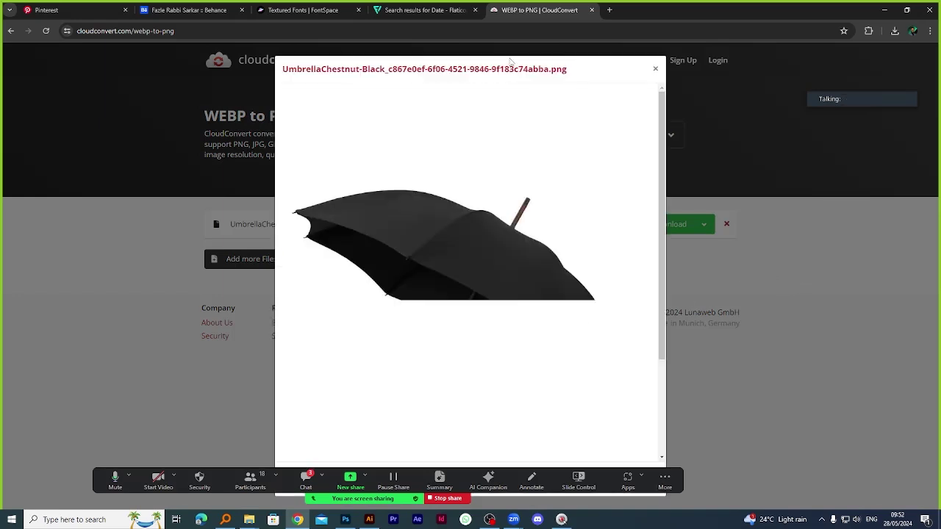
Download the converted umbrella PNG into folder 06, keeping its suggested file name.
triple_click(596, 70)
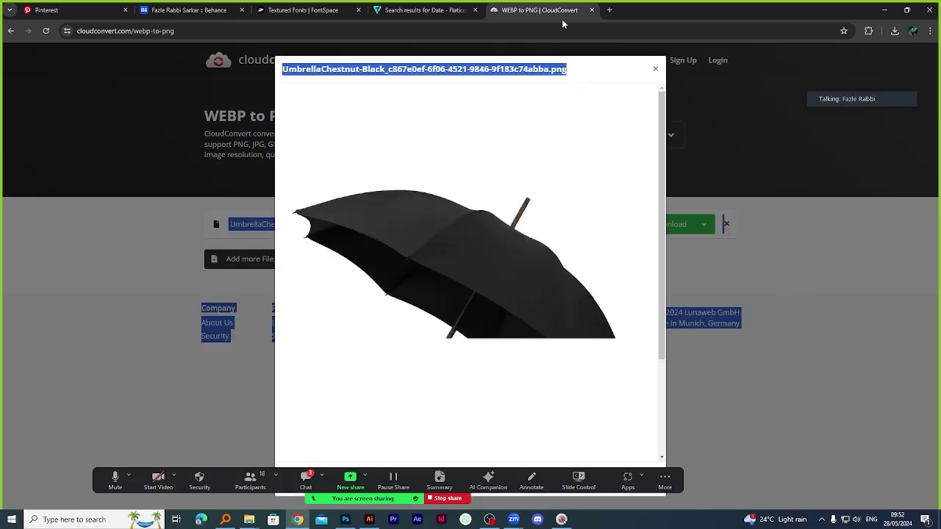
left_click(594, 72)
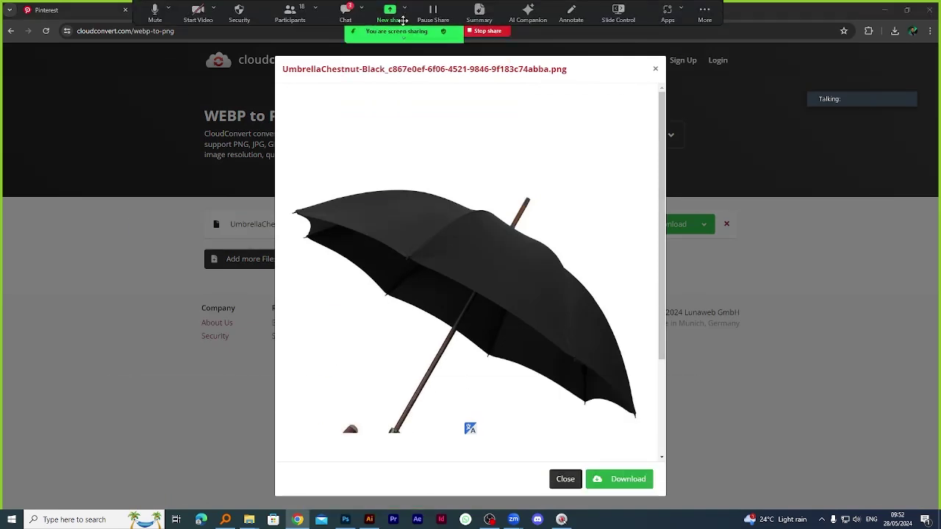
left_click(622, 479)
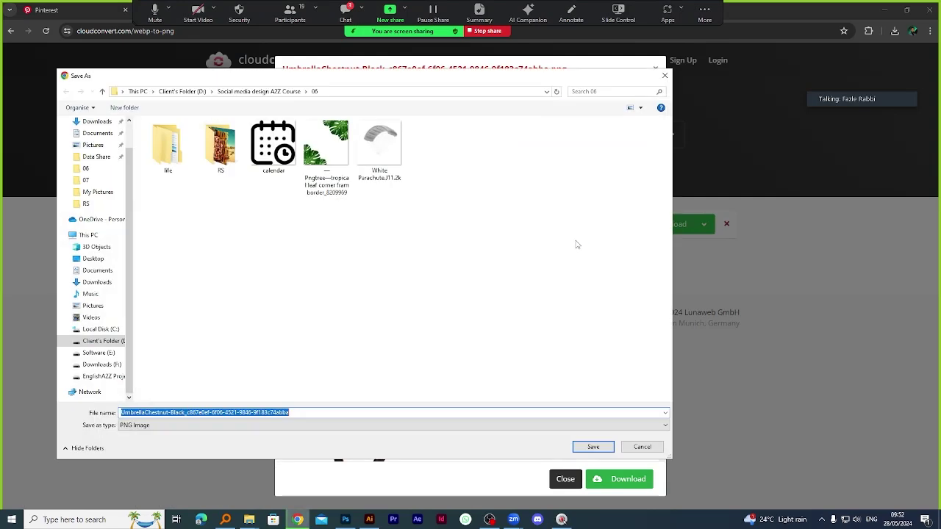
left_click(581, 444)
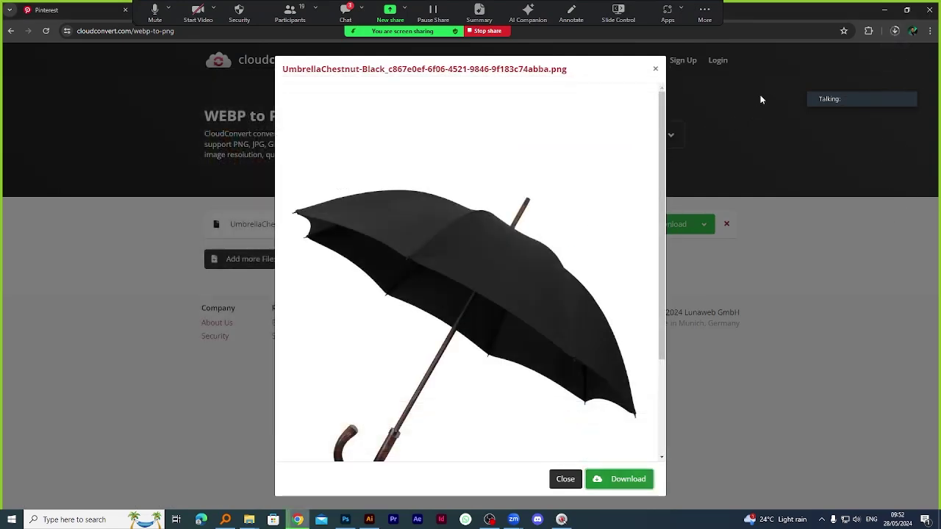
Show the downloaded umbrella PNG in File Explorer and delete the original WEBP version from folder 06.
left_click(895, 30)
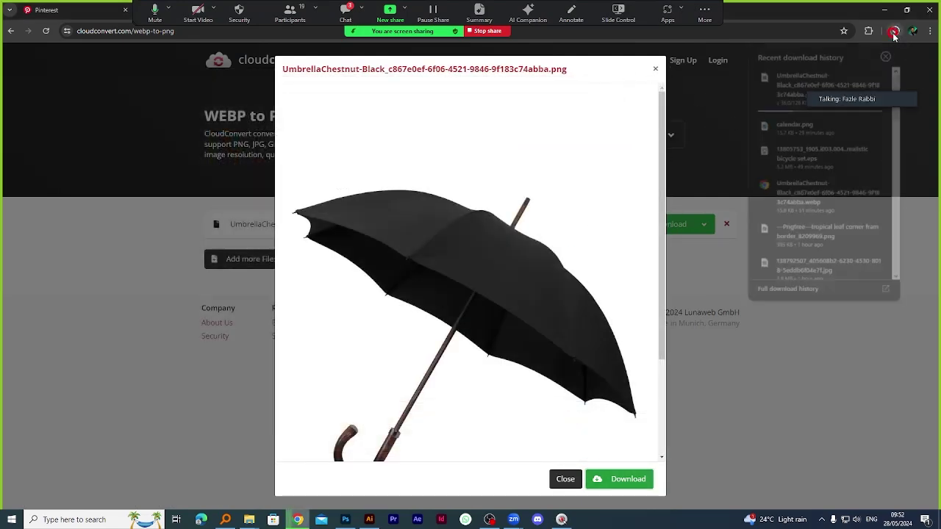
left_click_drag(881, 101, 895, 355)
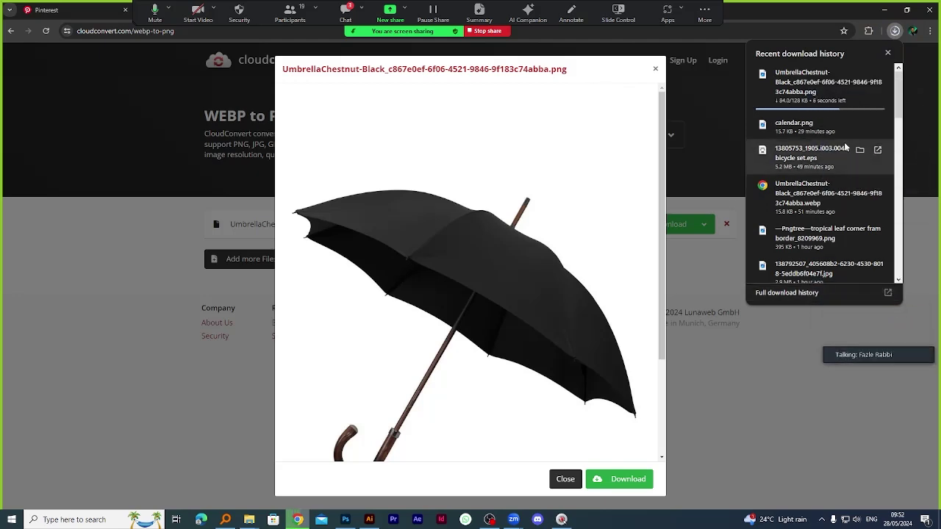
mouse_move(859, 77)
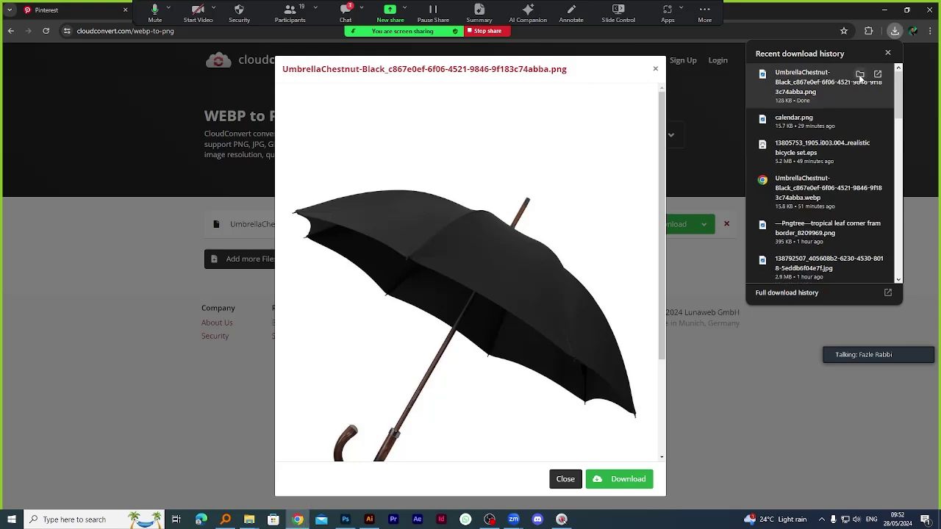
left_click(860, 76)
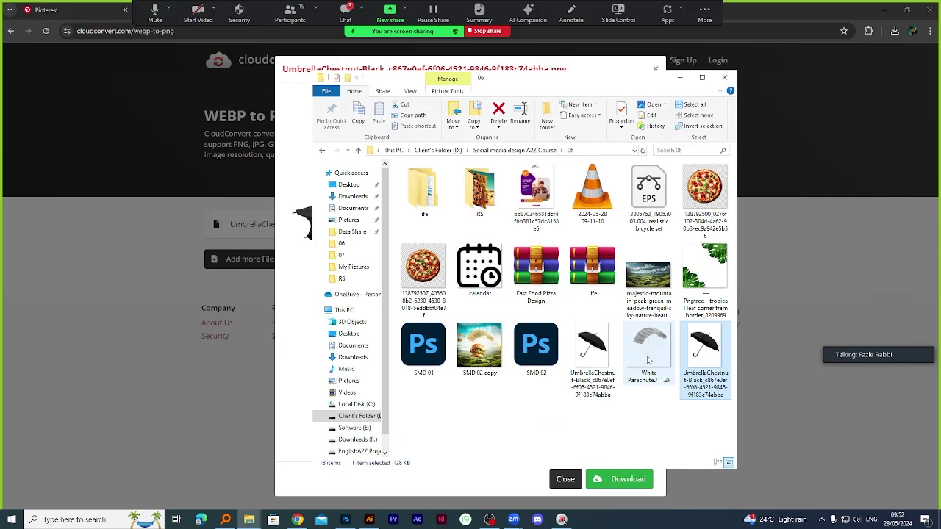
left_click(593, 343)
key("Delete")
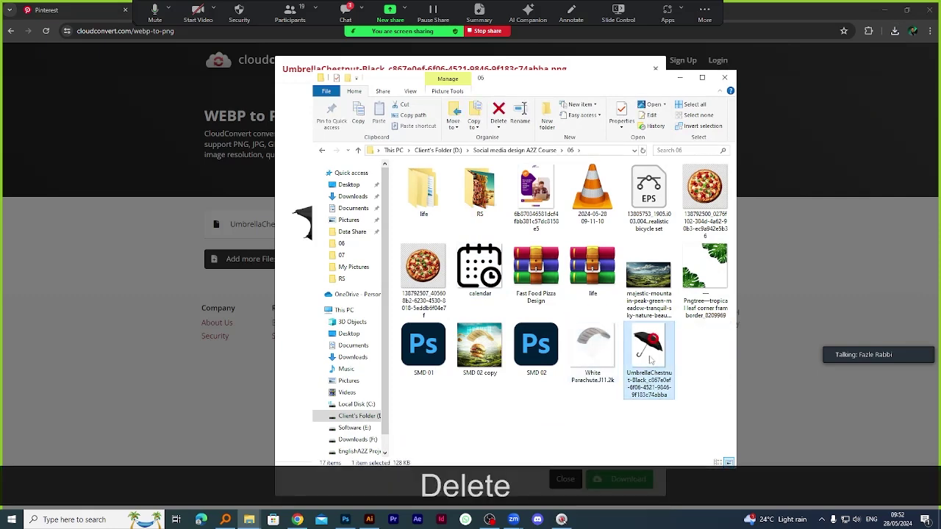
left_click_drag(649, 345, 428, 341)
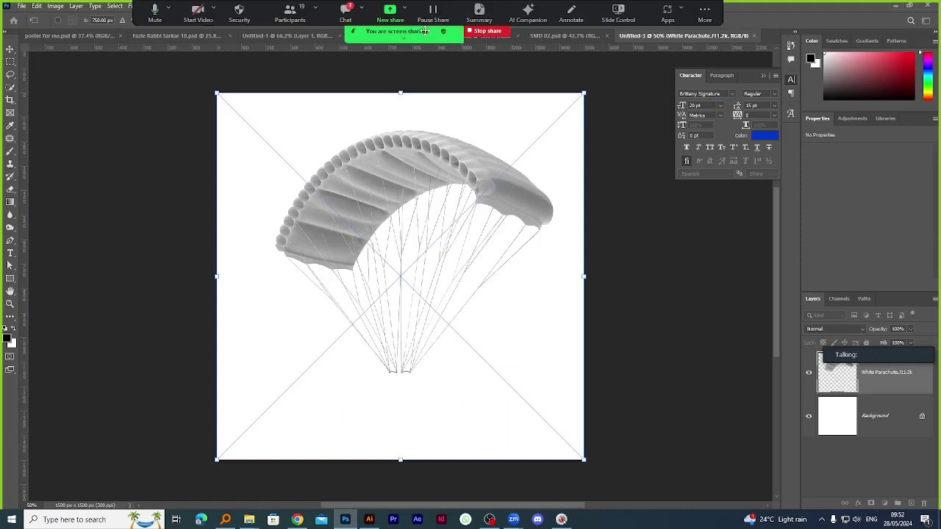
left_click_drag(424, 11, 402, 522)
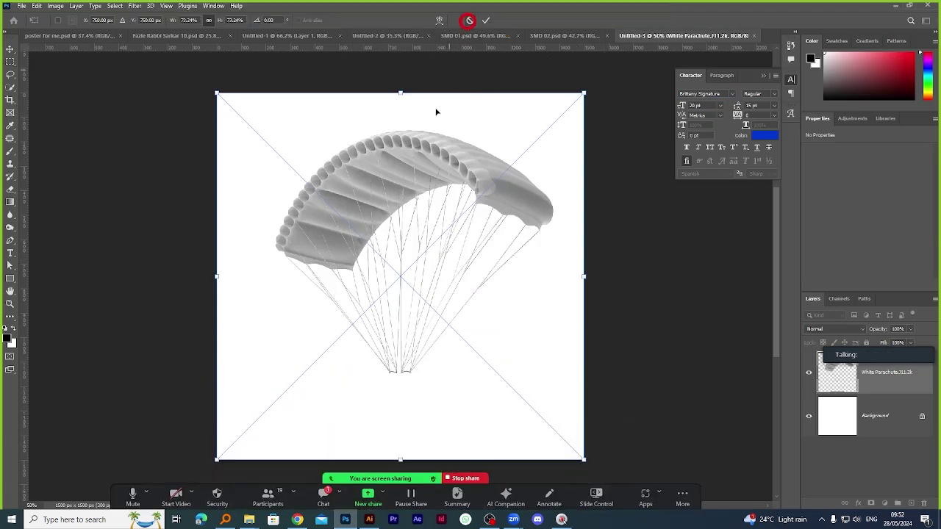
left_click(470, 20)
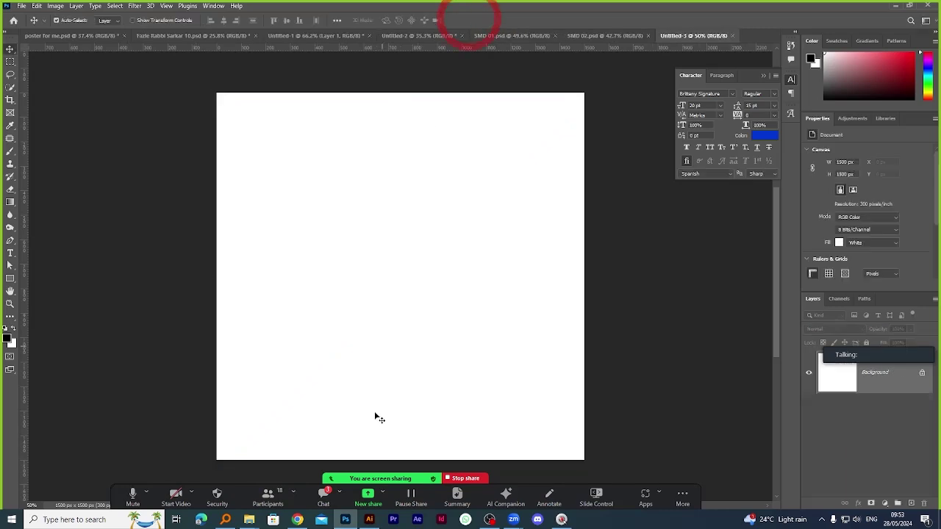
Place the converted black umbrella PNG from folder 06 into the blank Untitled-3 document in Photoshop at its default fit.
left_click(250, 521)
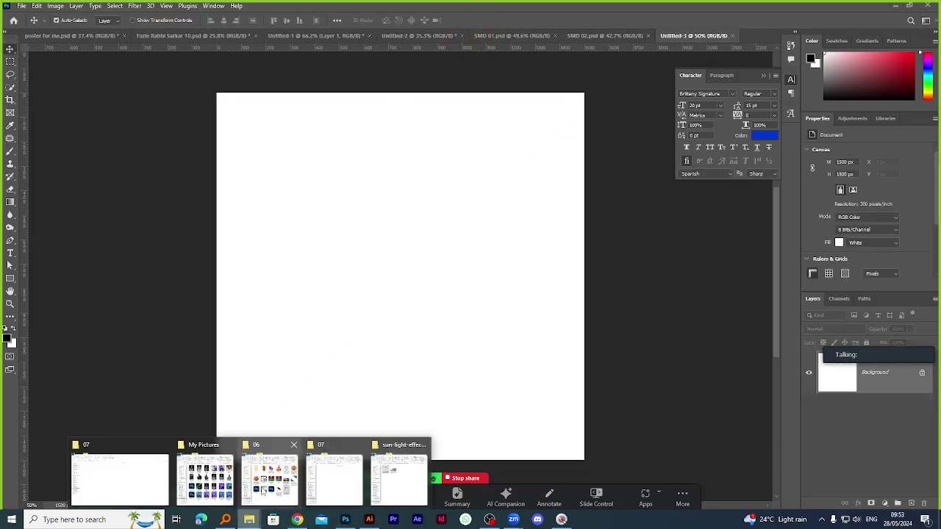
left_click(262, 491)
left_click(593, 345)
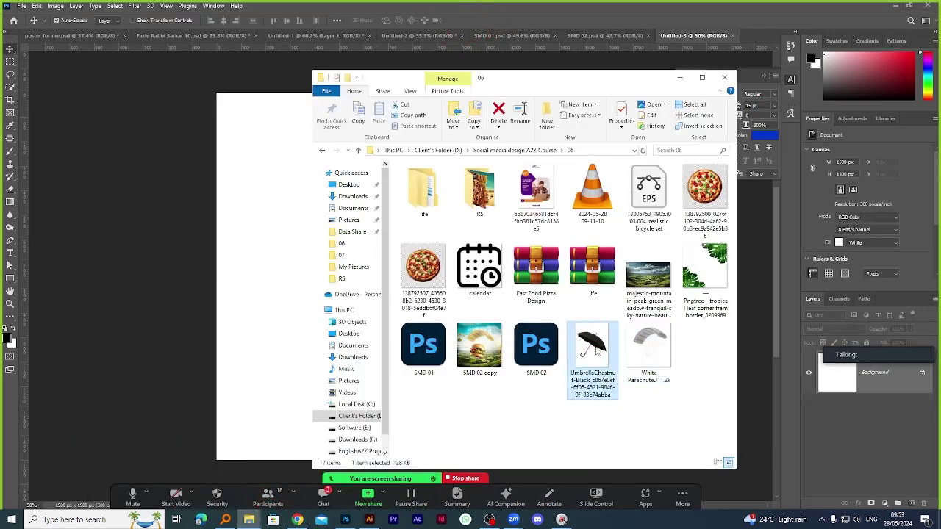
left_click_drag(597, 352, 316, 292)
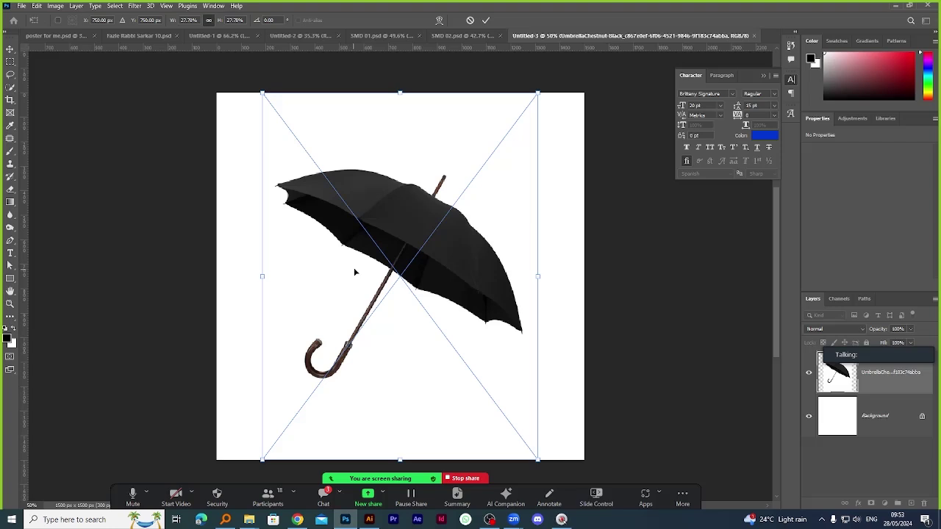
left_click(486, 20)
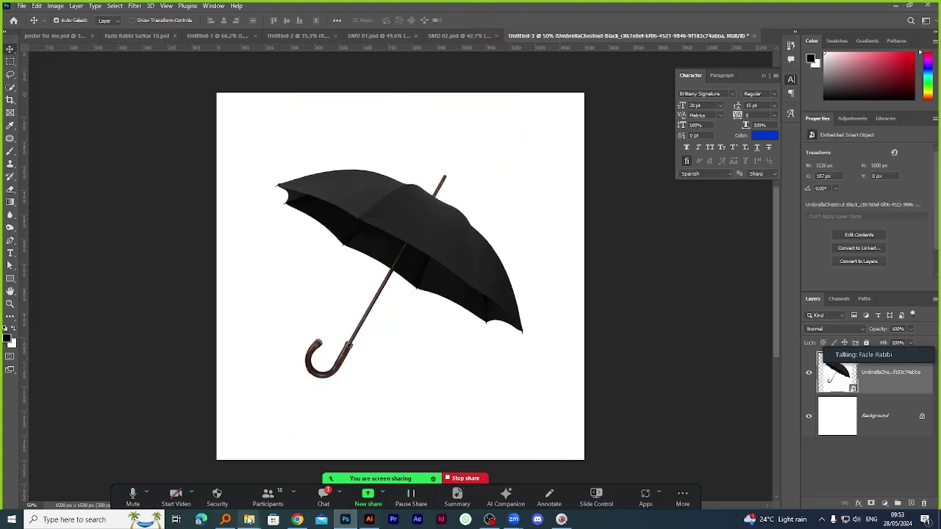
Switch to the My Pictures folder in File Explorer and look through the poster images, starting with poster for me copy 02.
mouse_move(250, 521)
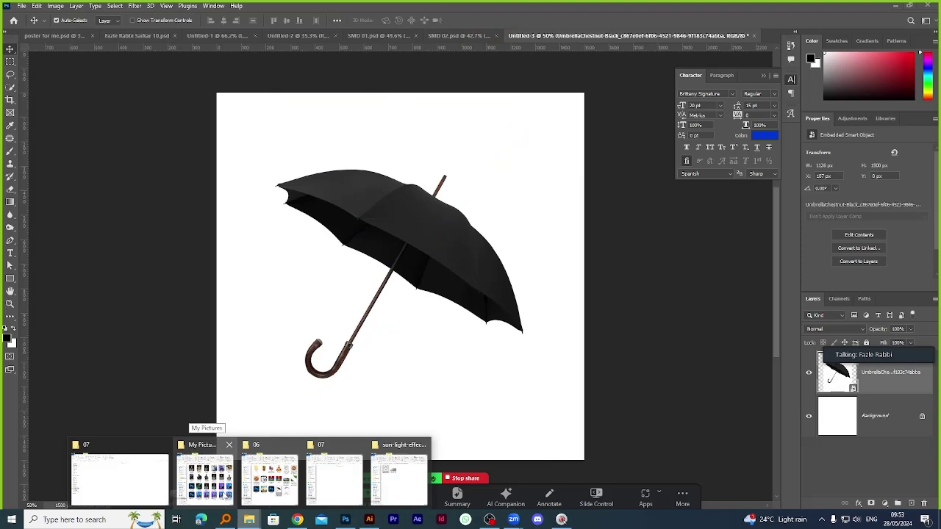
left_click(204, 478)
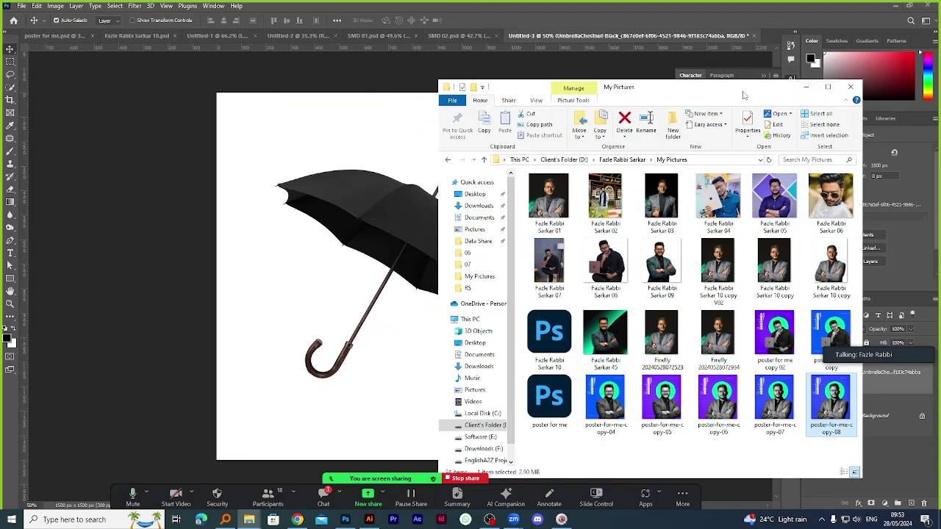
left_click_drag(743, 91, 579, 25)
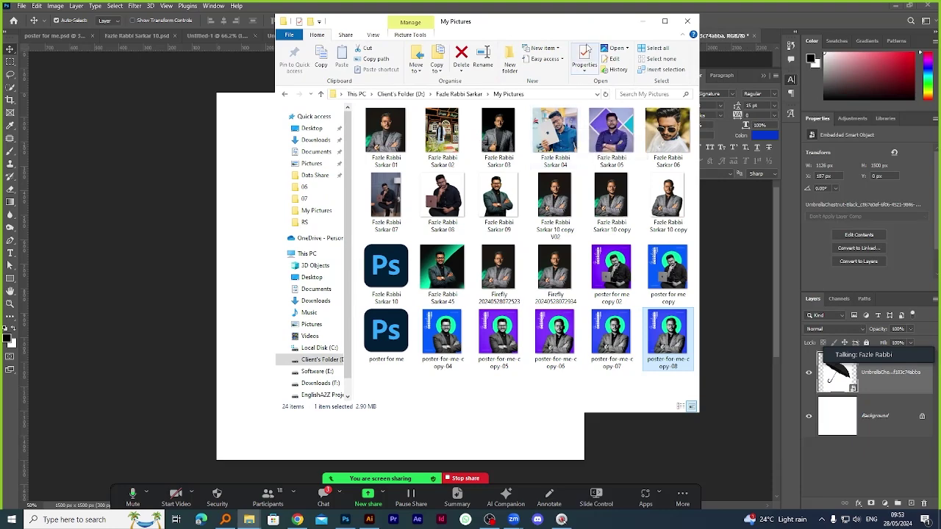
left_click_drag(536, 28, 501, 26)
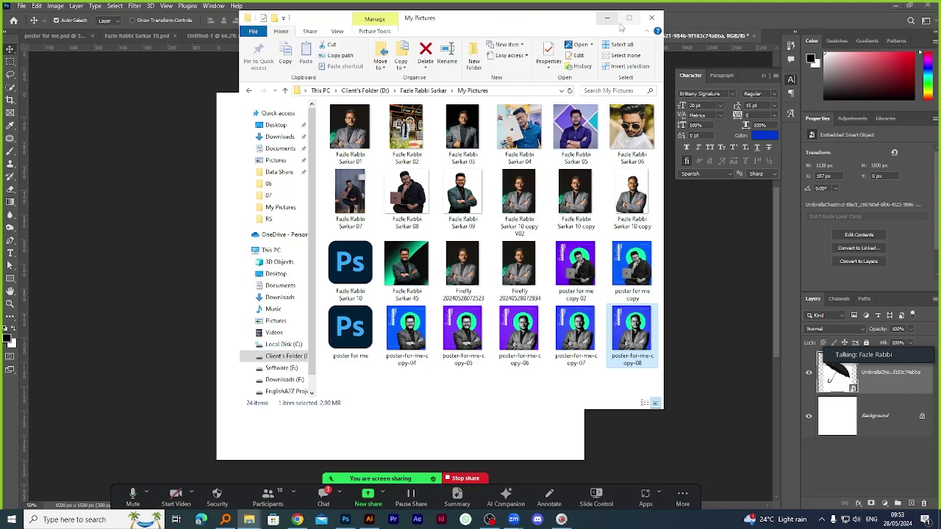
double_click(572, 276)
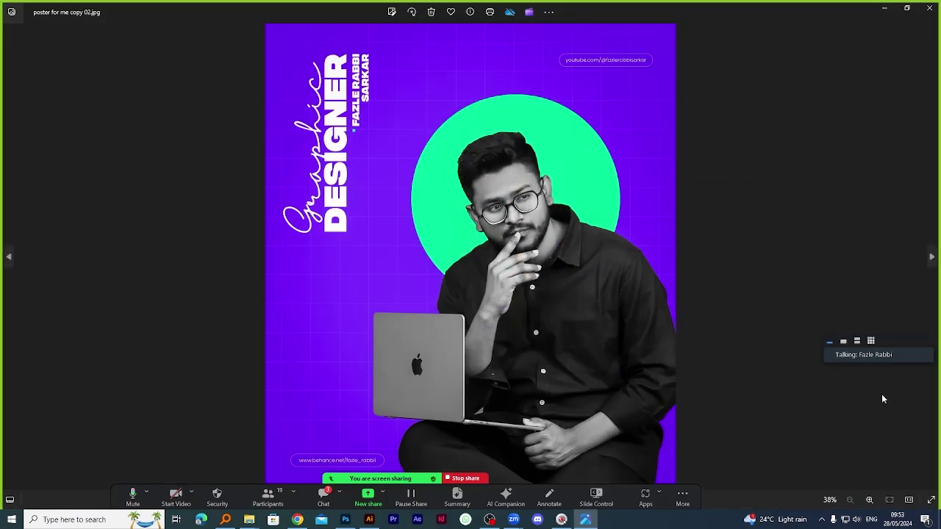
left_click_drag(894, 349, 844, 118)
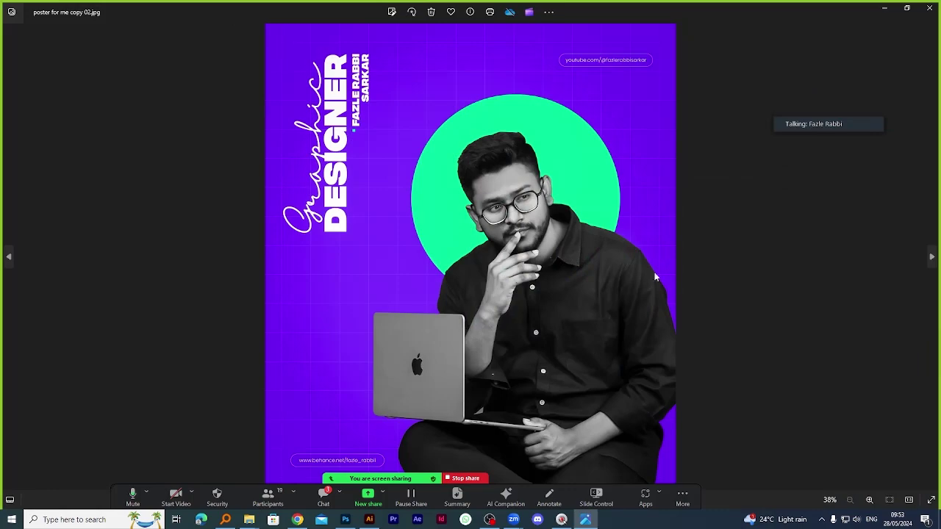
key("Right")
key("Right")
key("Right")
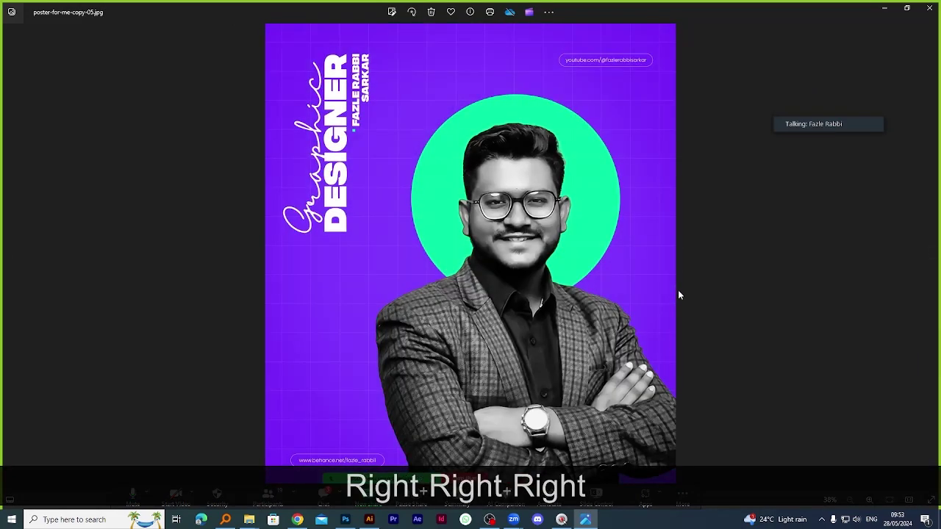
key("Right")
key("Right")
key("Right")
left_click(929, 8)
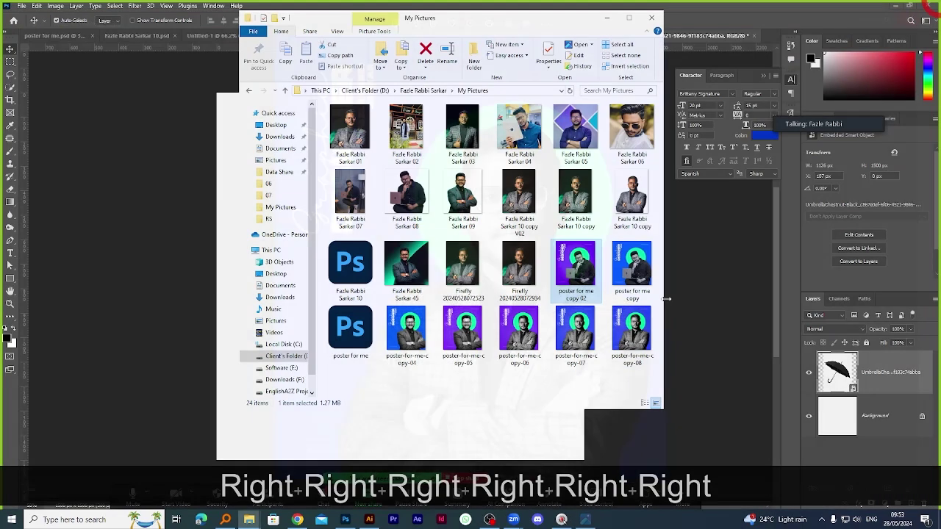
View the poster images in the photo viewer from poster-for-me-copy-08 back to poster for me copy 02.
double_click(630, 316)
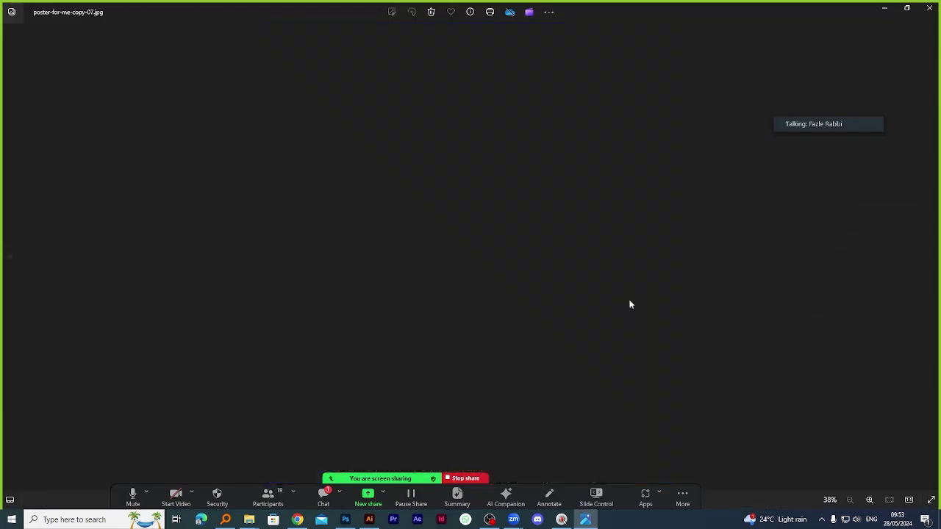
key("Left")
key("Left")
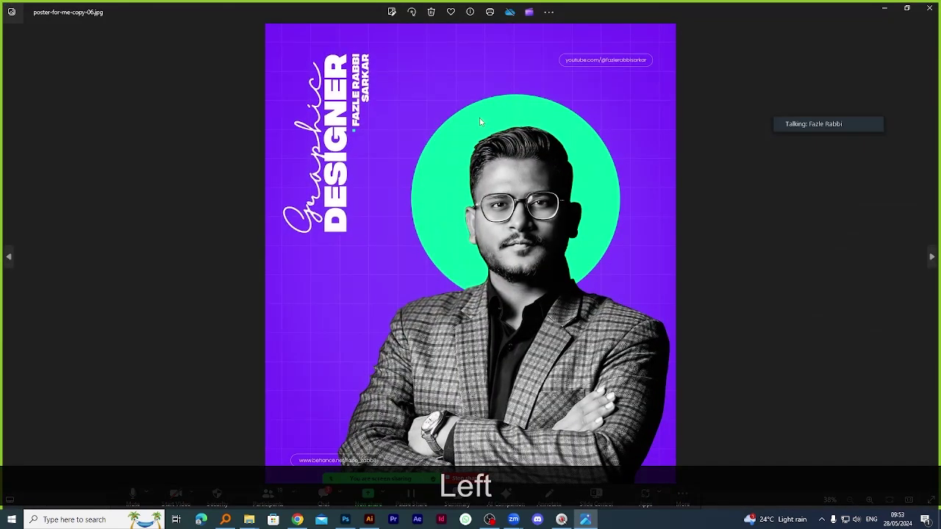
key("Right")
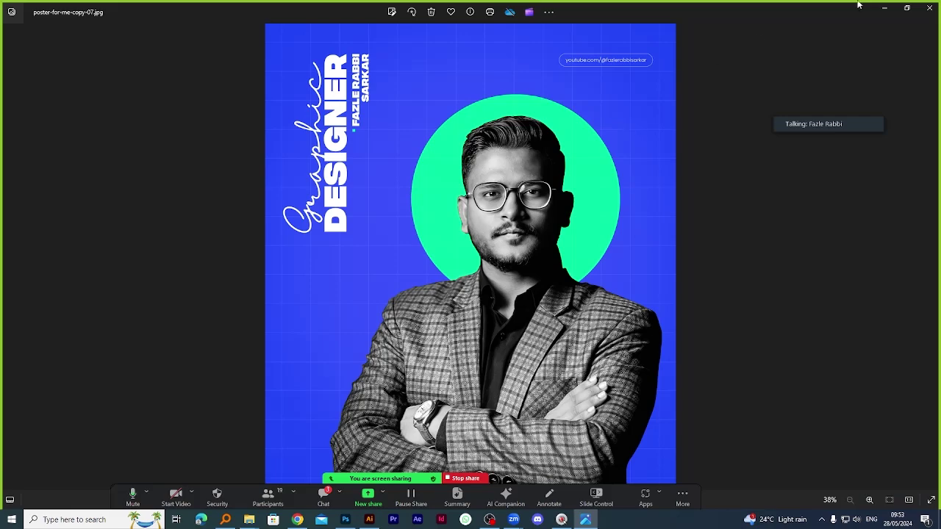
key("Left")
key("Left")
key("Left")
key("Left")
key("Left")
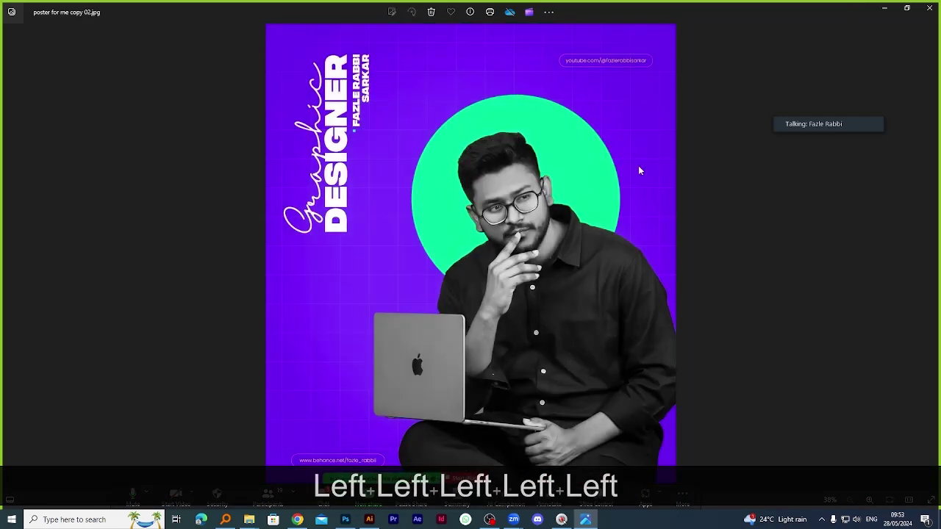
left_click(929, 7)
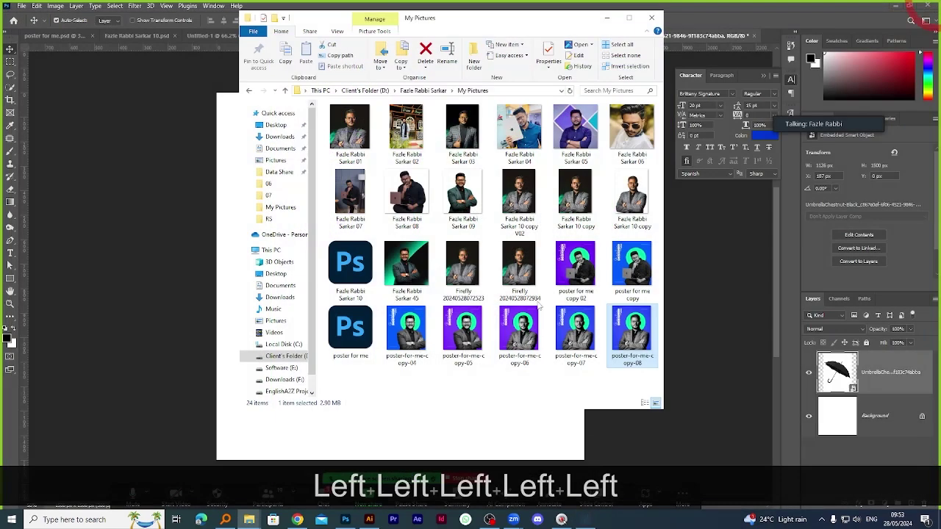
Compare poster-for-me-copy-08 with poster-for-me-copy-07 and close the photo viewer.
double_click(634, 333)
key("Left")
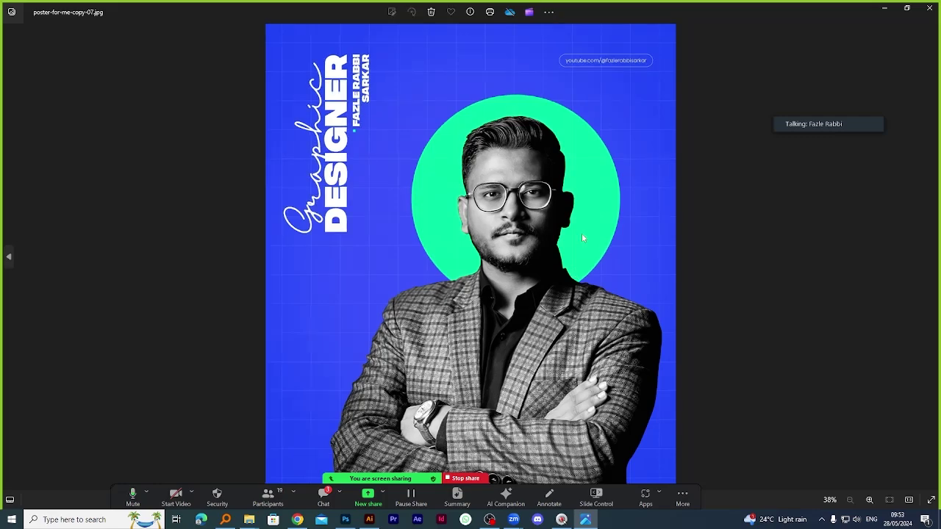
key("Right")
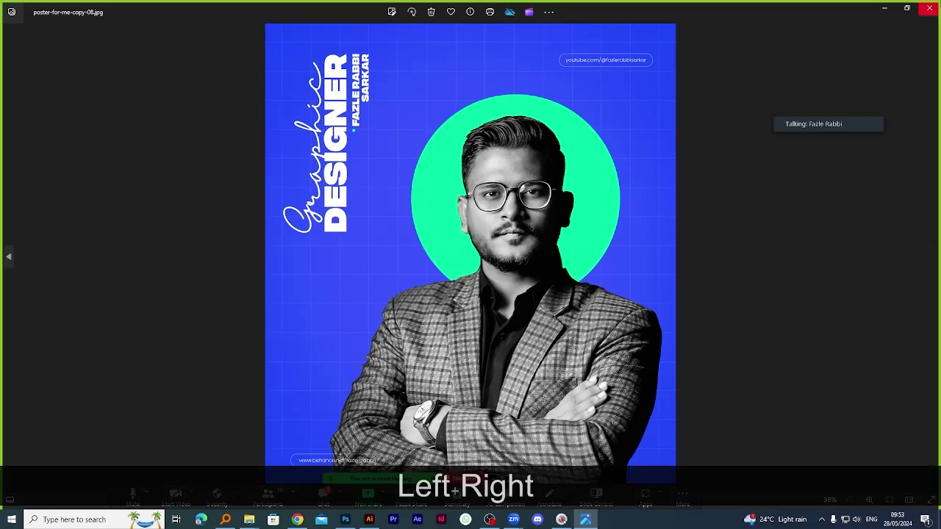
left_click(929, 7)
Reopen poster-for-me-copy-08 and compare the blue and purple variants back to poster for me copy 02 and forward again.
double_click(625, 330)
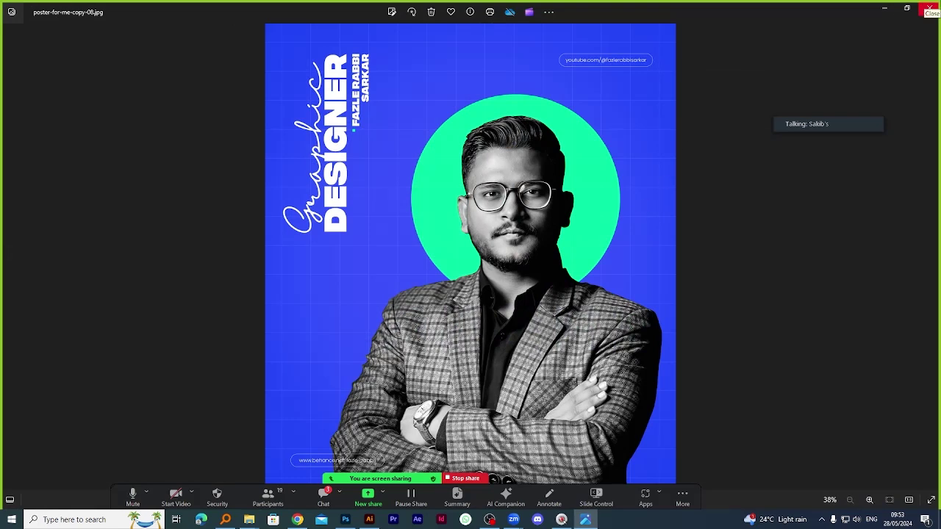
key("Left")
key("Left")
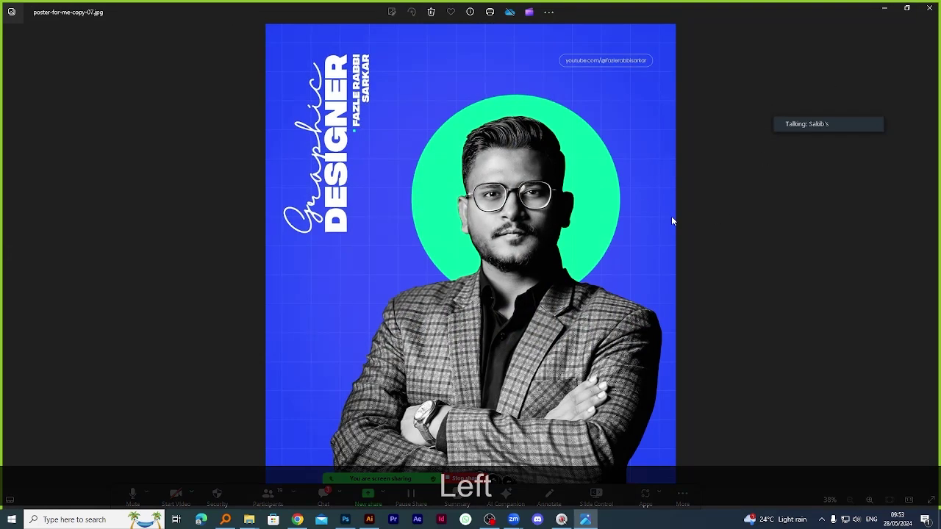
key("Left")
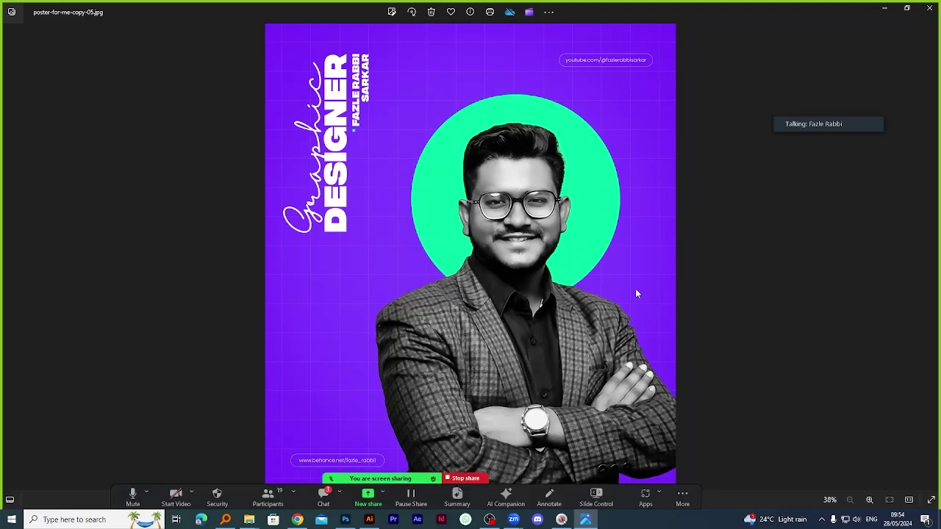
key("Left")
key("Left")
key("Left")
key("Left")
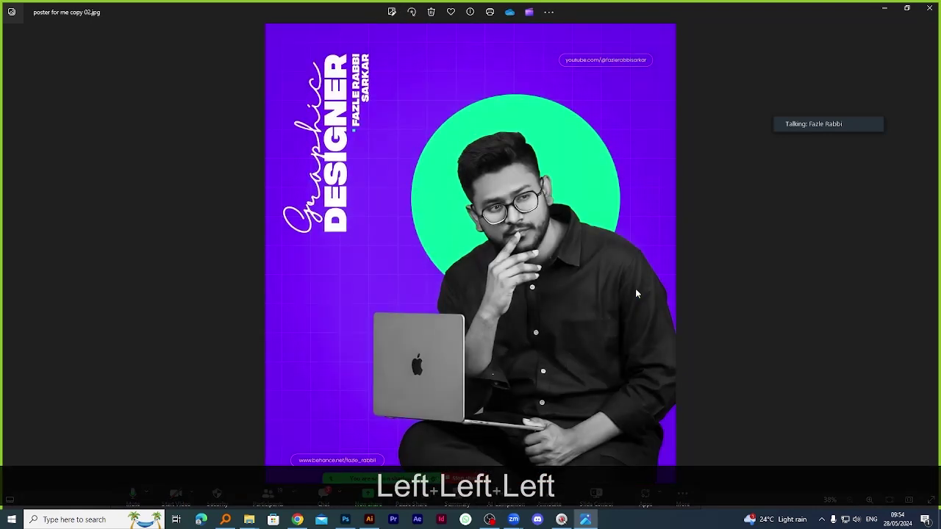
key("Right")
key("Right")
key("Right")
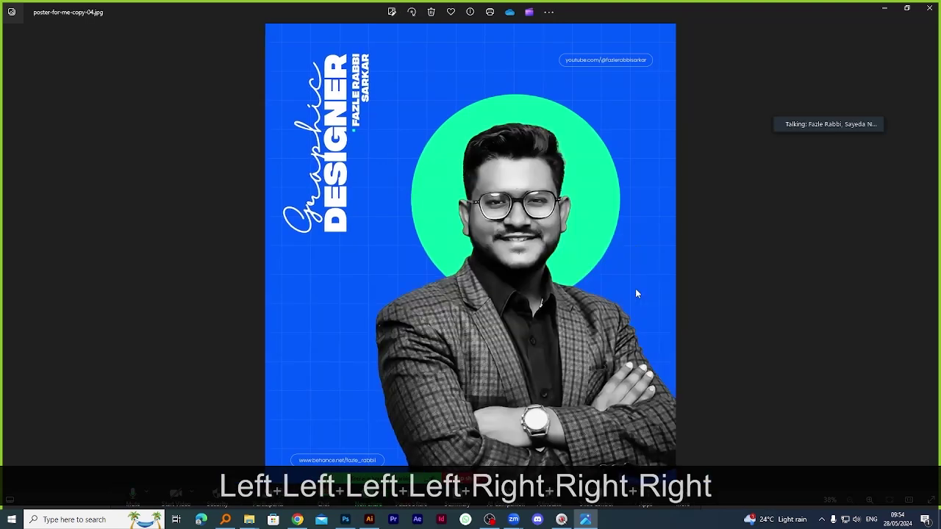
key("Left")
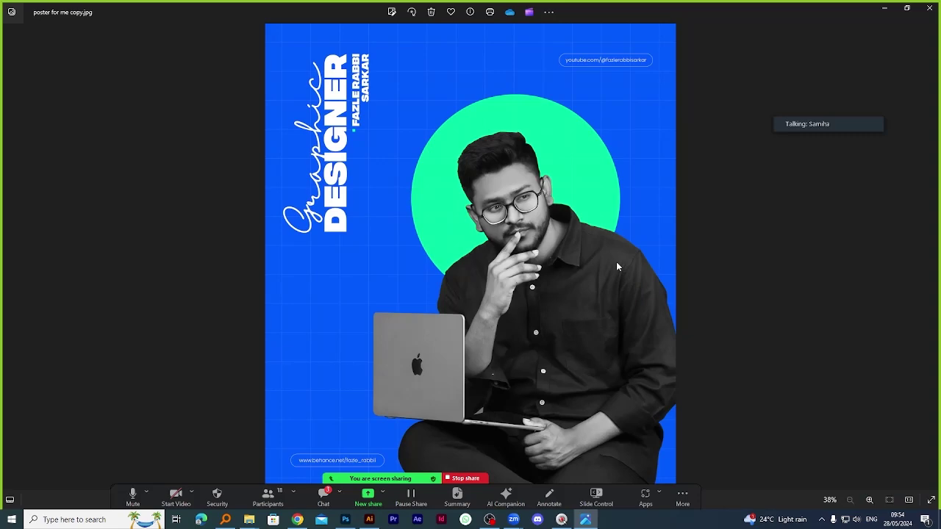
key("Right")
key("Right")
key("Right")
key("Right")
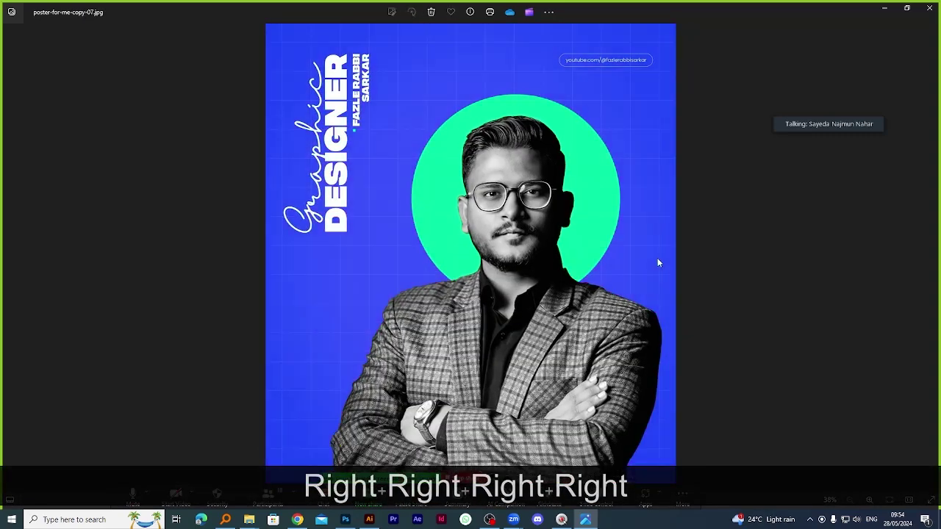
key("Right")
left_click(930, 8)
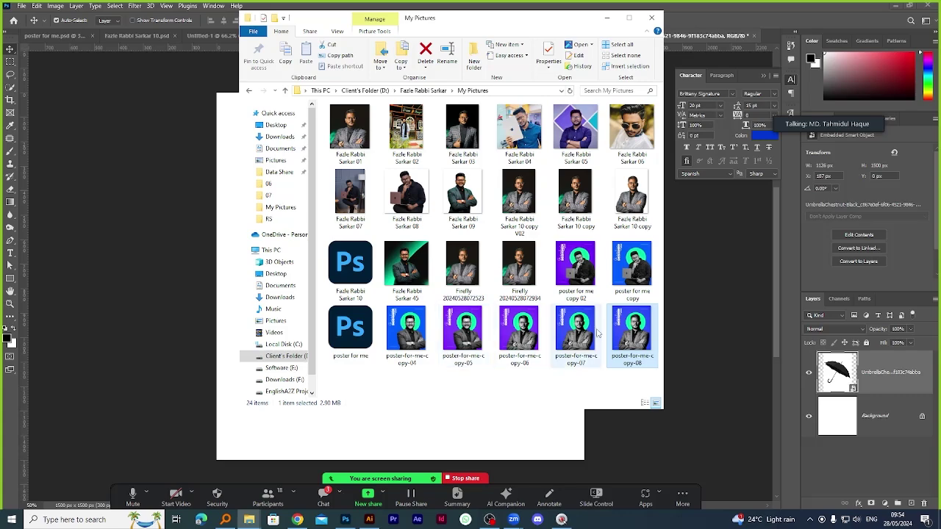
View poster-for-me-copy-08 once more, close it and minimise the My Pictures window to return to Photoshop.
left_click(637, 326)
double_click(637, 325)
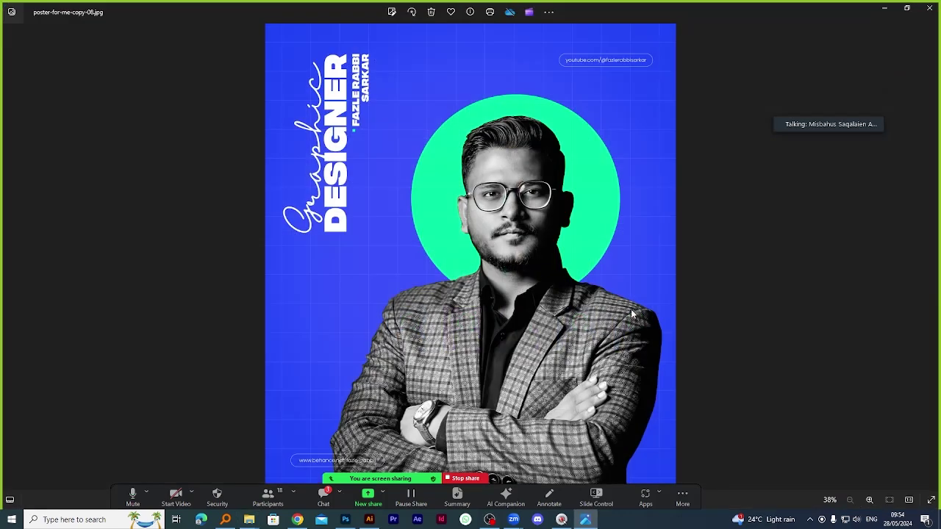
left_click(930, 7)
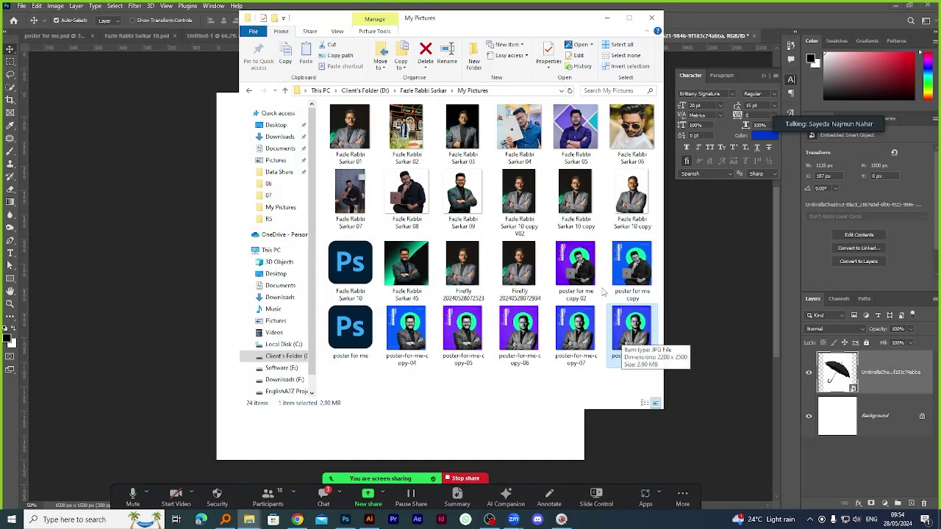
left_click(606, 17)
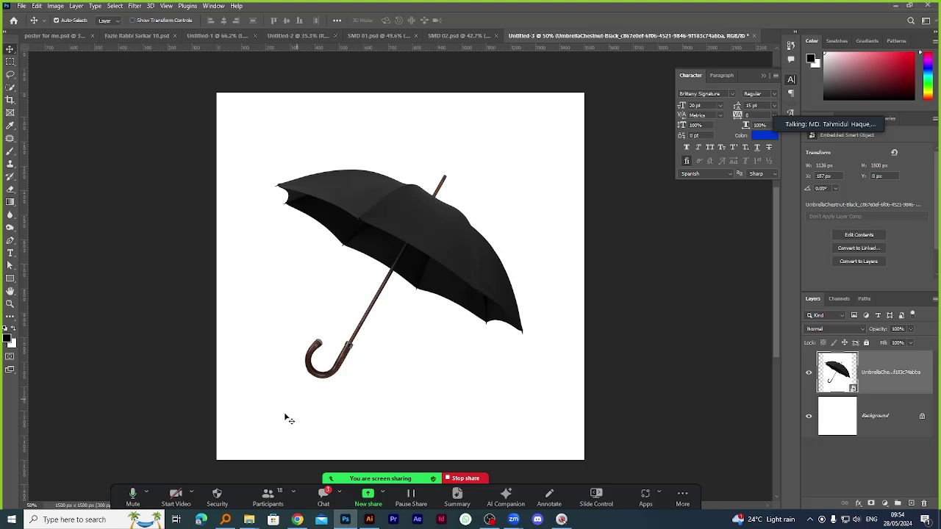
Check folder 06 for the pizza images and glance at the SMD 02 document before returning to Untitled-3 with no layer selected.
mouse_move(254, 519)
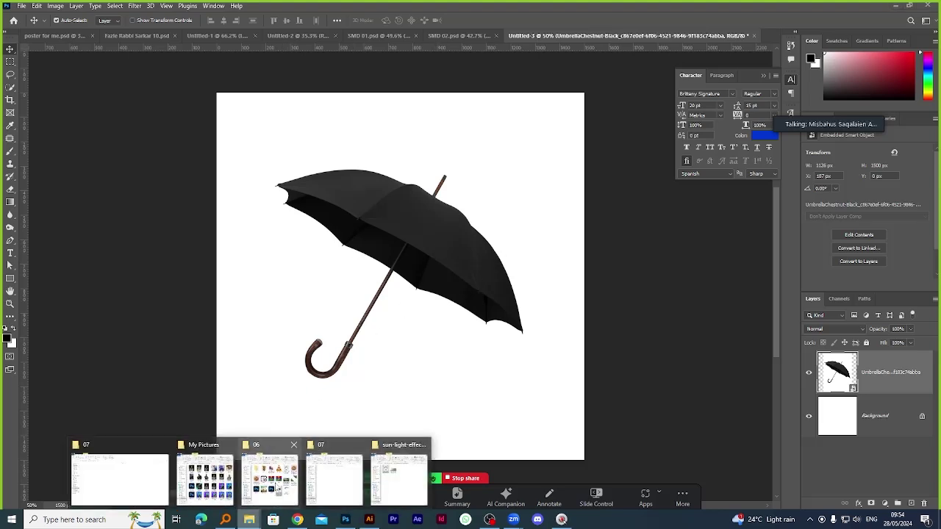
left_click(273, 479)
left_click(704, 193)
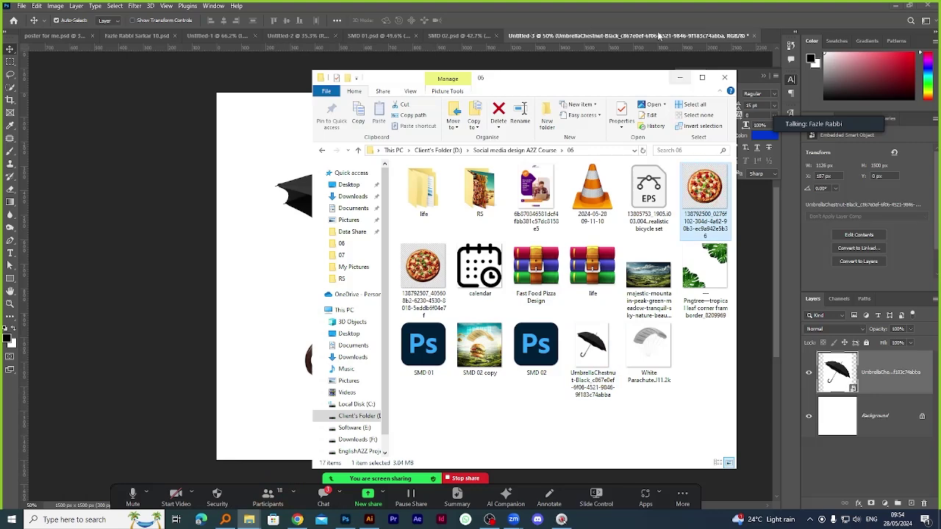
left_click(679, 77)
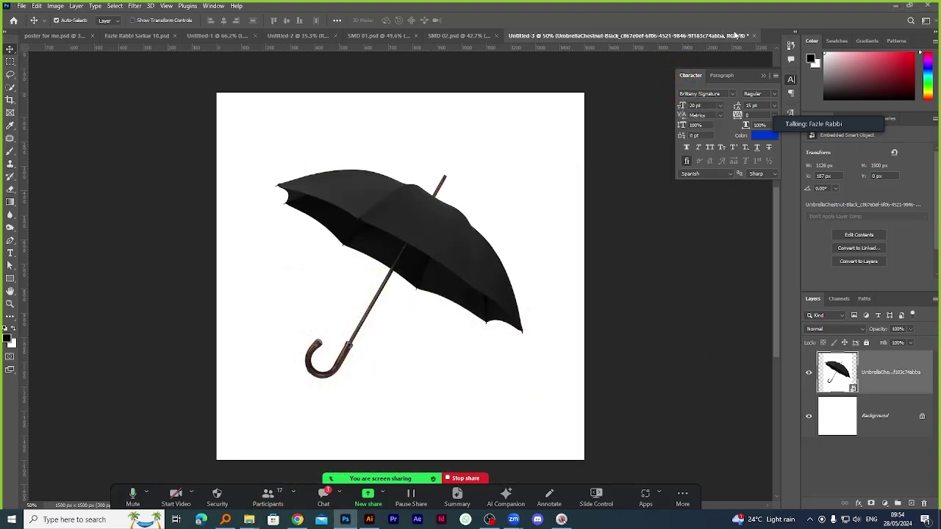
left_click(460, 35)
left_click(686, 35)
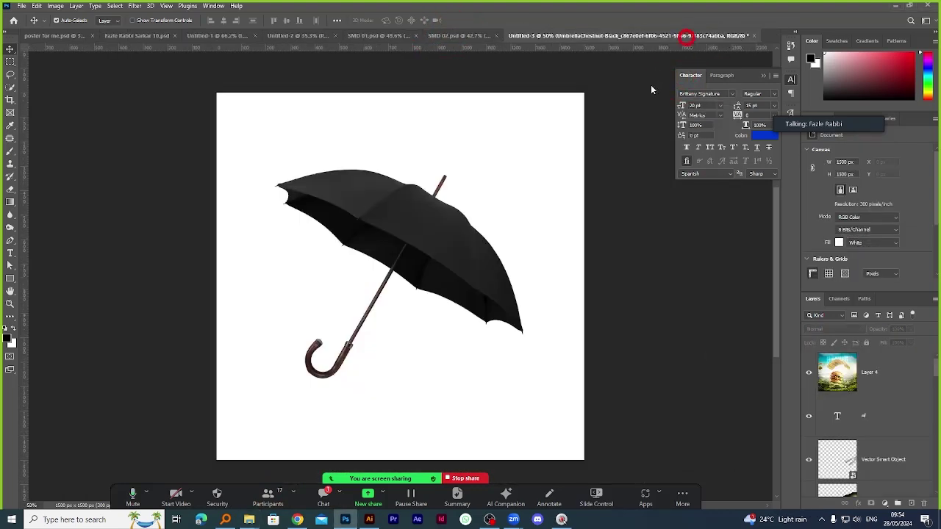
left_click(626, 152)
mouse_move(250, 521)
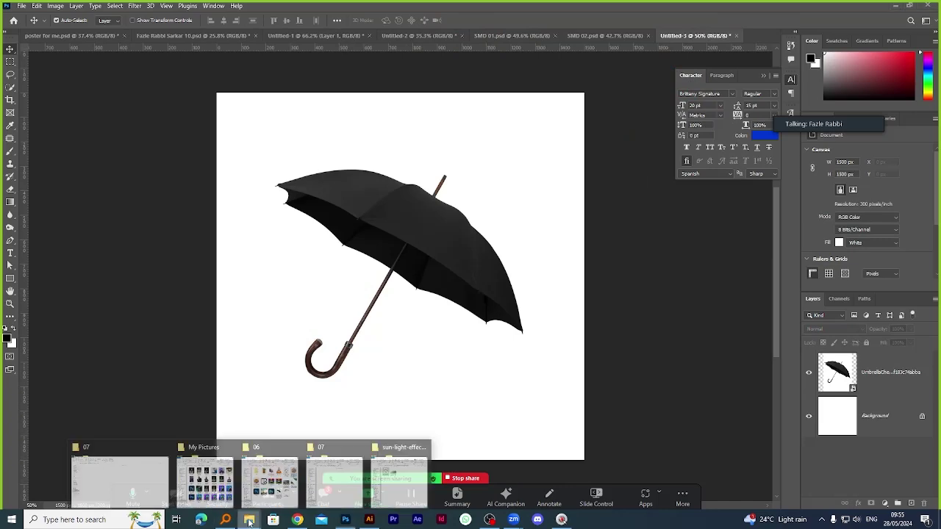
left_click(271, 479)
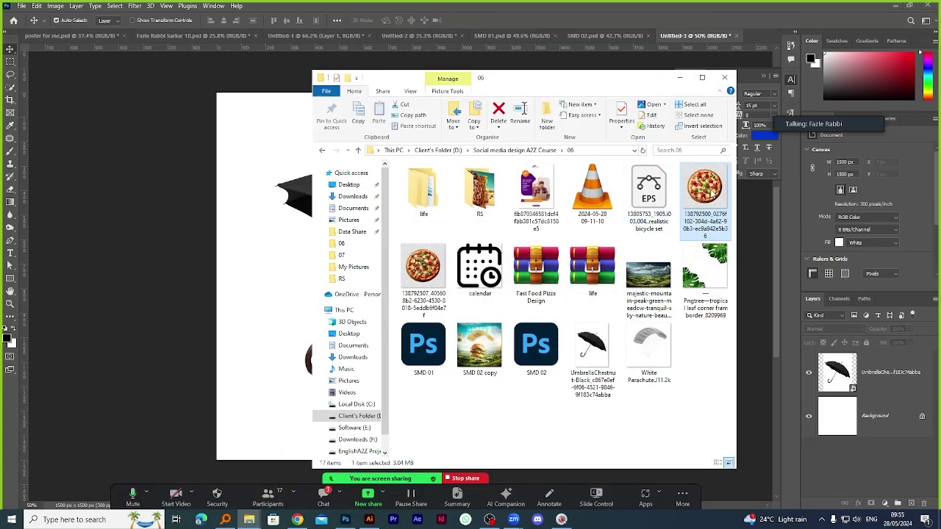
left_click(679, 78)
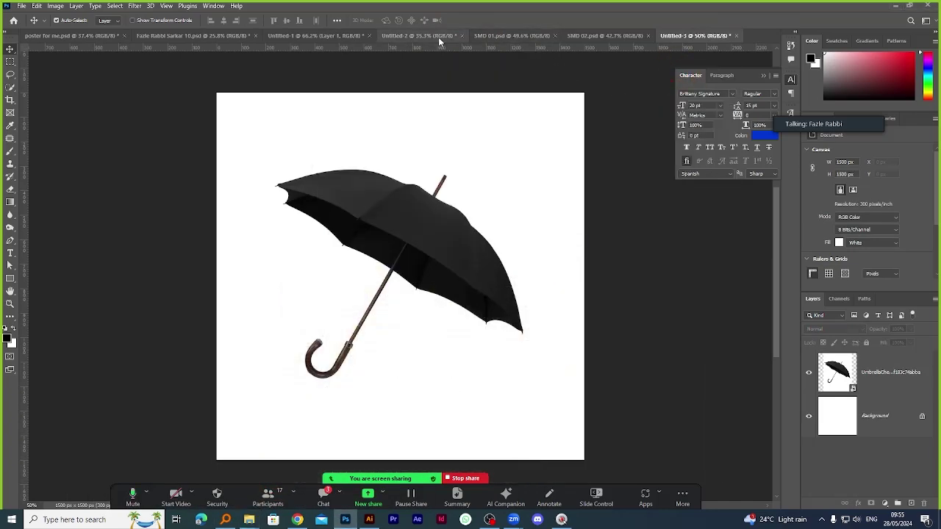
Hide the flattened SMD 01 layer in SMD 01.psd and copy the lower pizza into Untitled-3 over the umbrella.
left_click(511, 36)
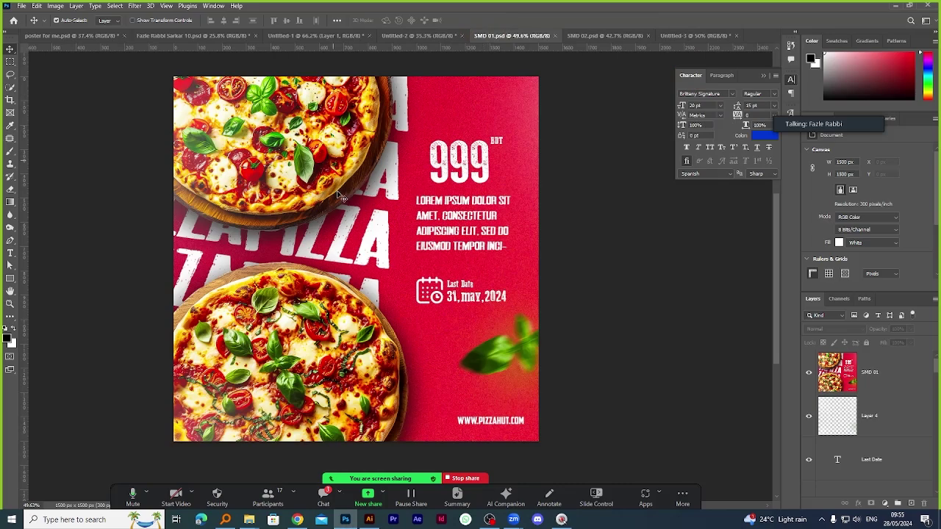
left_click(322, 358)
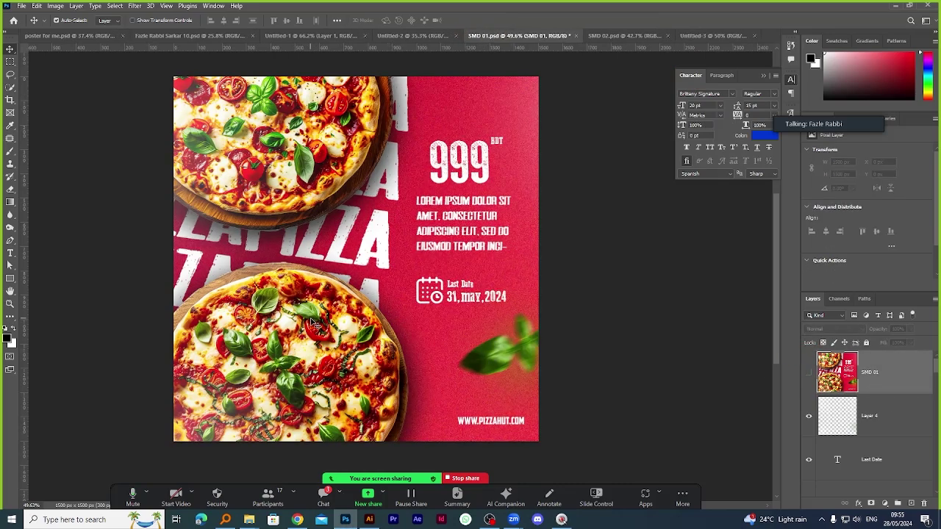
left_click_drag(335, 305, 475, 103)
left_click_drag(496, 138, 474, 215)
left_click_drag(385, 243, 387, 233)
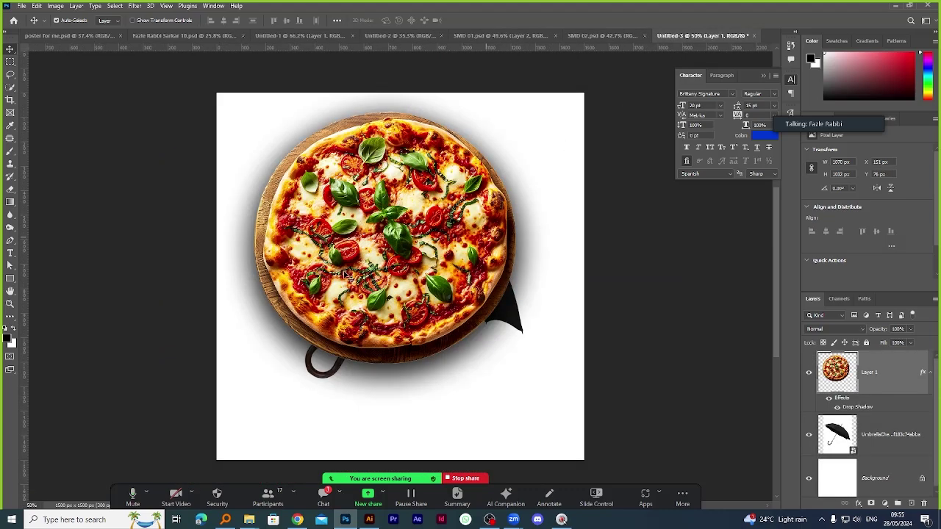
Clear the pizza layer's drop shadow style and position the pizza over the umbrella at about X 215 px, Y 234 px.
left_click_drag(304, 214, 329, 295)
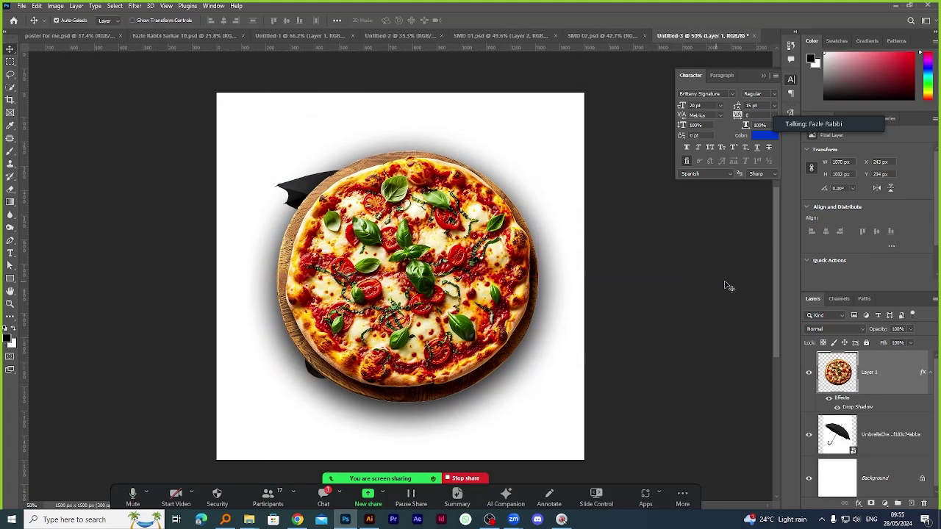
right_click(901, 372)
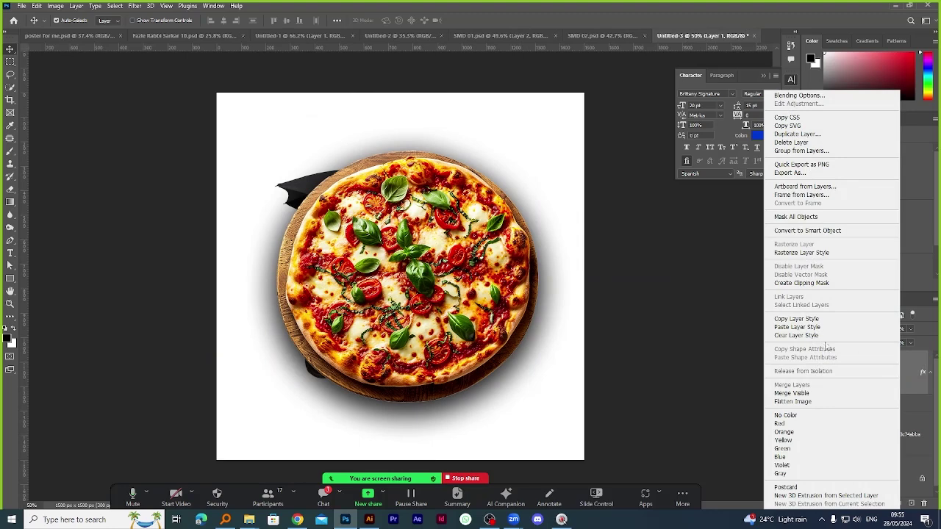
left_click(800, 336)
mouse_move(458, 259)
left_mouse_down()
mouse_move(444, 261)
mouse_move(444, 278)
mouse_move(451, 261)
left_mouse_up()
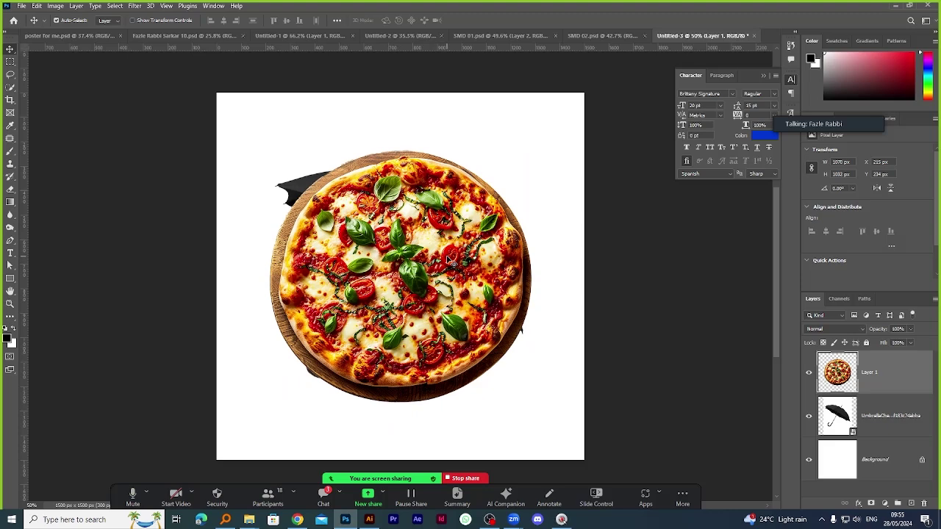
Delete the pizza's lower half using a rectangular marquee selection about 1177 x 589 px and clear the selection.
left_click(10, 61)
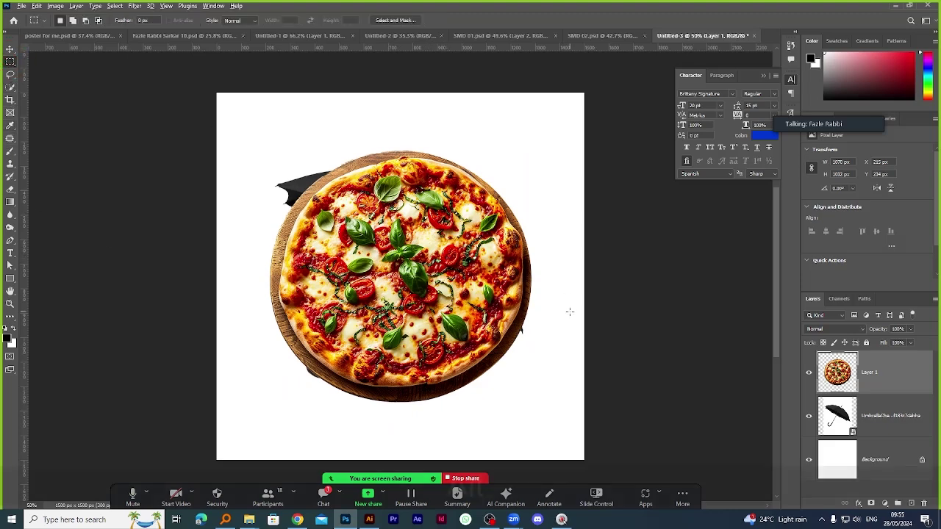
scroll(581, 302, "up", 1)
scroll(360, 191, "down", 1)
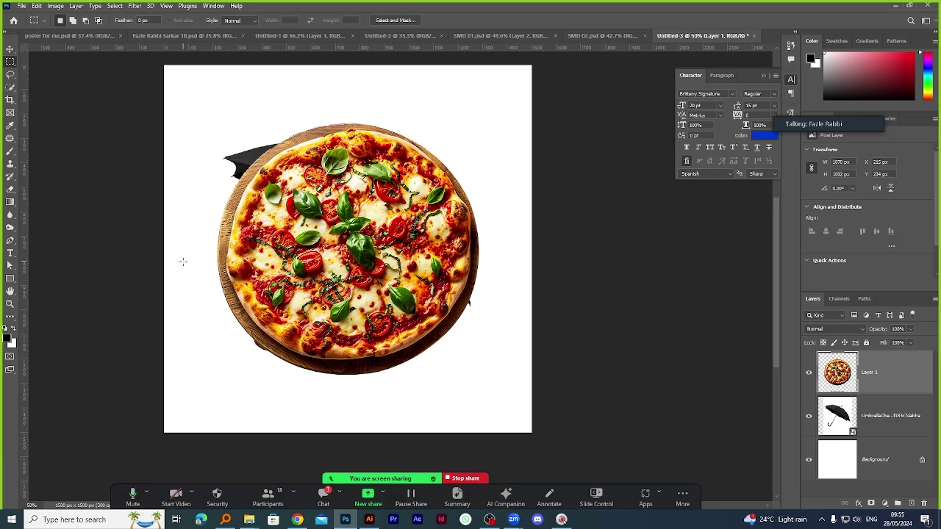
left_click_drag(208, 254, 496, 397)
key("Delete")
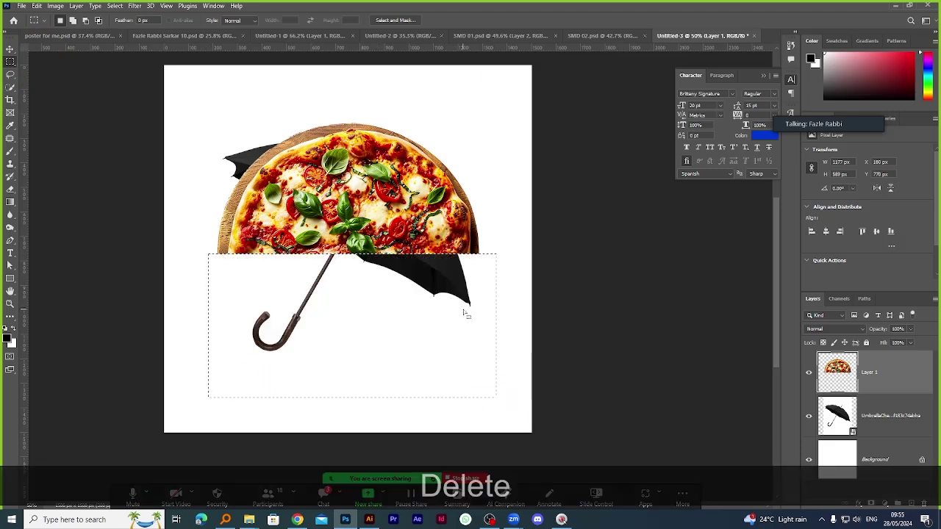
key("v")
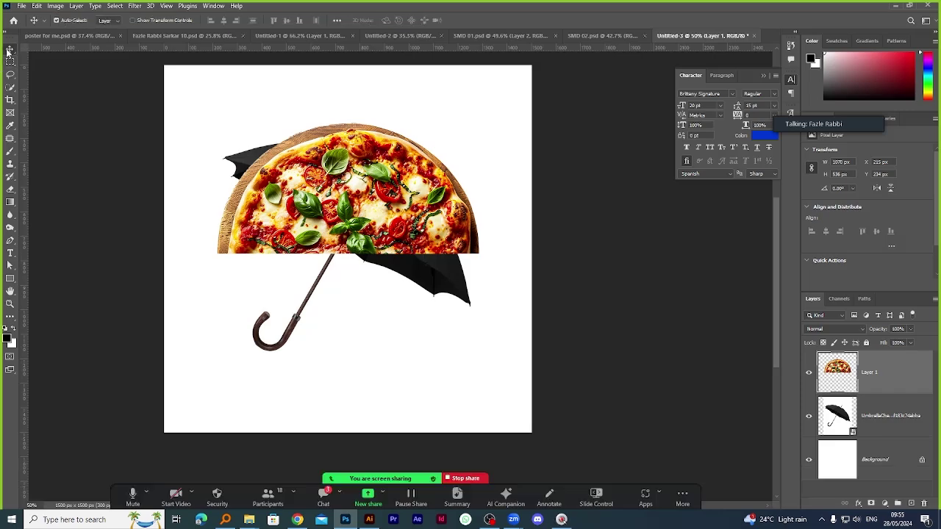
Undo the deletion of the pizza's lower half and clear the selection, keeping the pizza layer active.
scroll(419, 211, "down", 2, "alt")
scroll(419, 211, "up", 4, "alt")
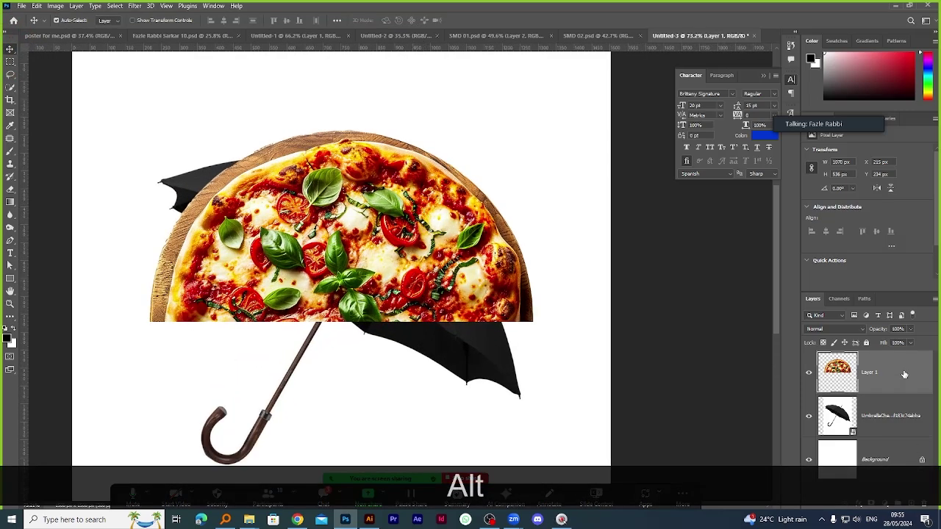
key("ctrl+z")
key("ctrl+z")
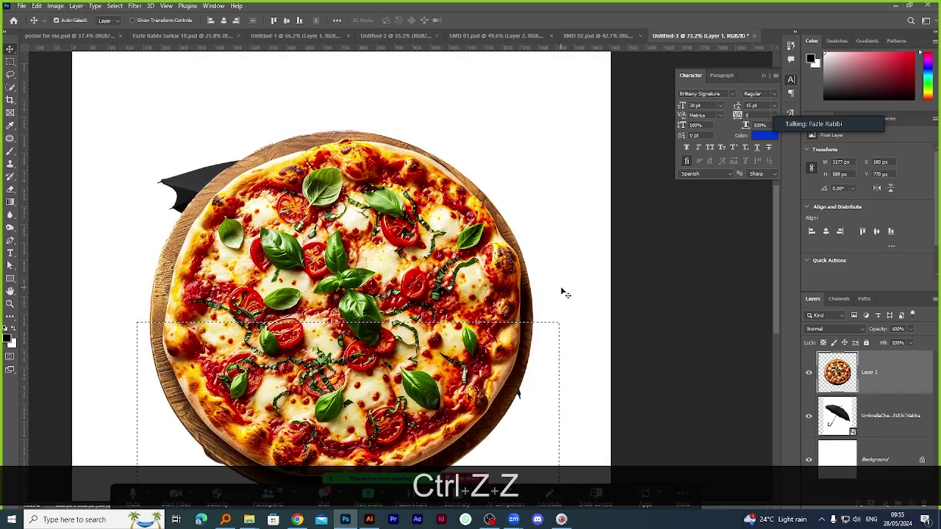
scroll(508, 227, "down", 2, "alt")
left_click(506, 229)
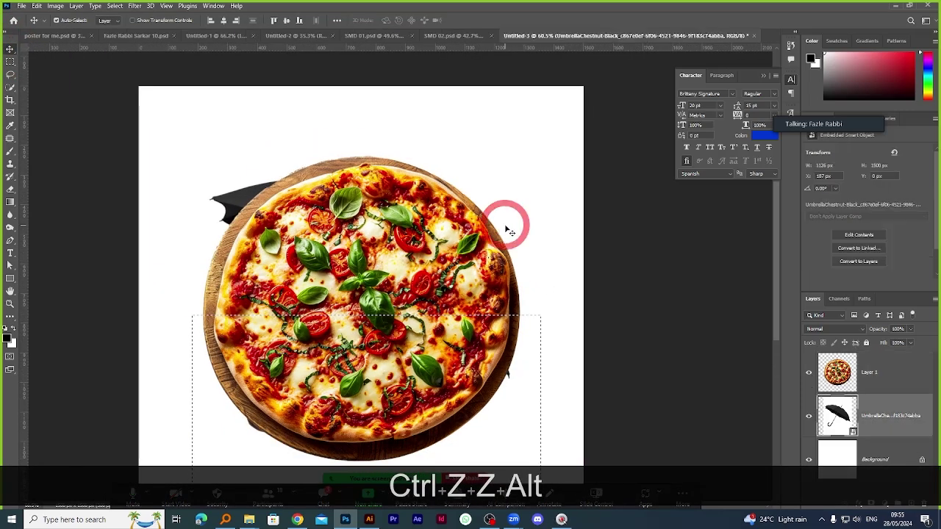
left_click(907, 366)
key("ctrl+d")
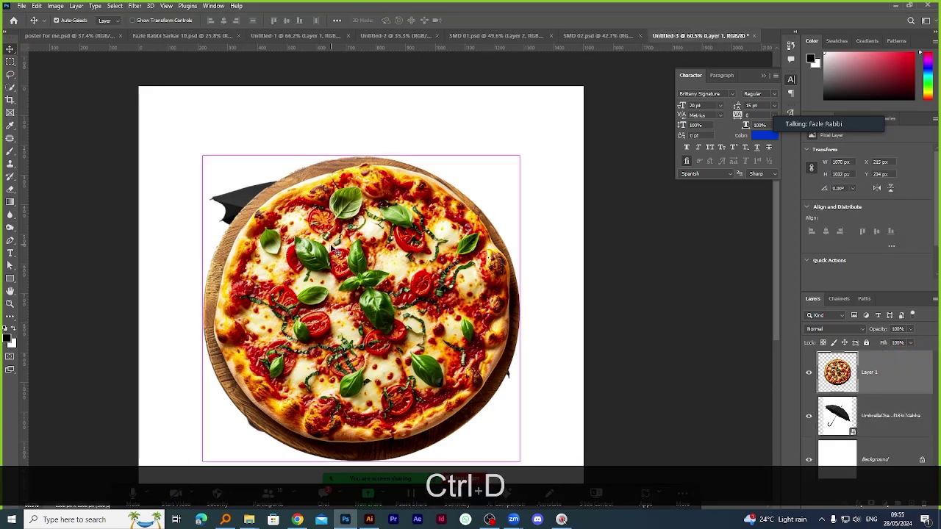
Try to delete the pizza's upper half using a rectangular marquee selection about 1223 x 576 px, and undo the deletion.
left_click(10, 61)
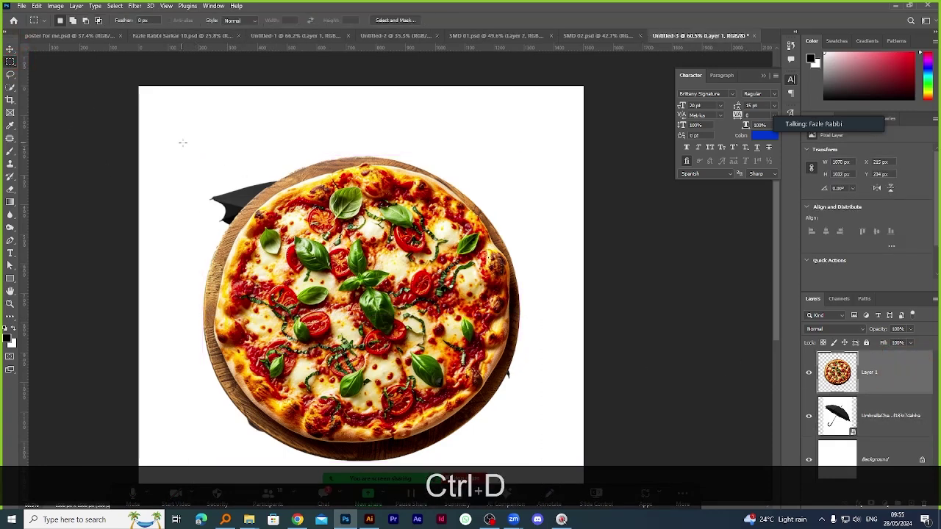
left_click_drag(182, 141, 546, 312)
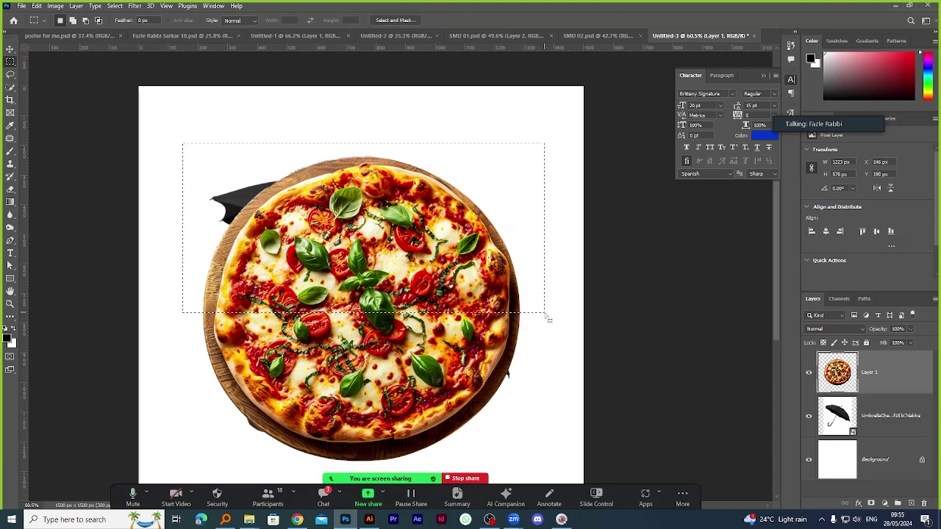
key("Delete")
key("ctrl+z")
key("ctrl+z")
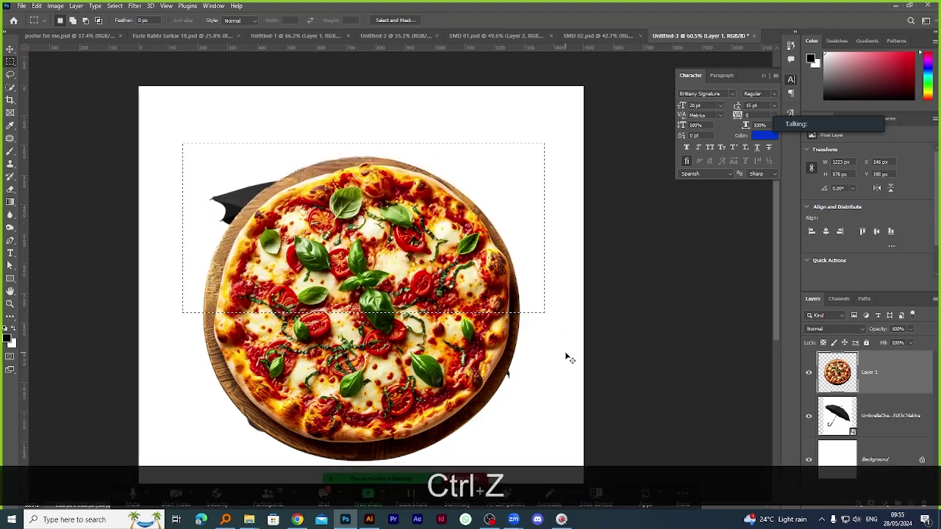
Delete the pizza's upper half using a rectangular marquee selection about 1238 x 516 px and clear the selection.
left_click_drag(195, 149, 561, 300)
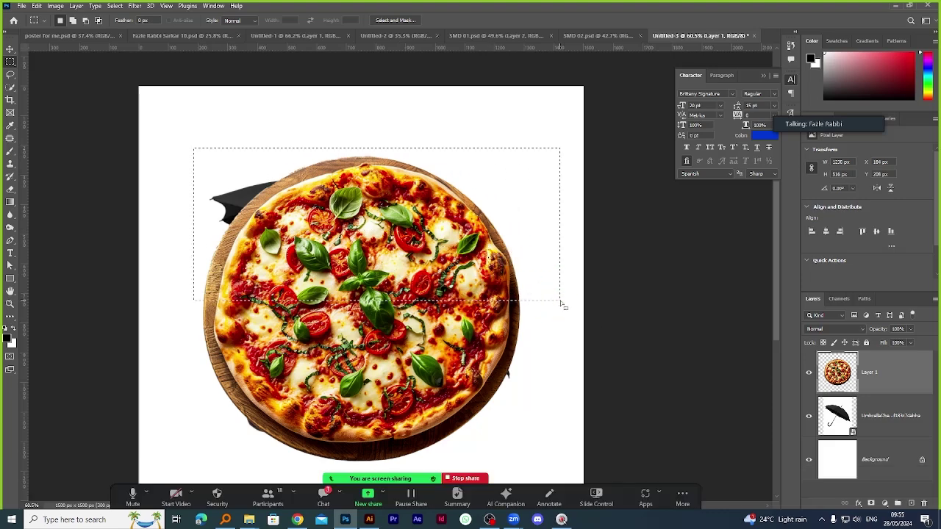
key("Delete")
key("ctrl+d")
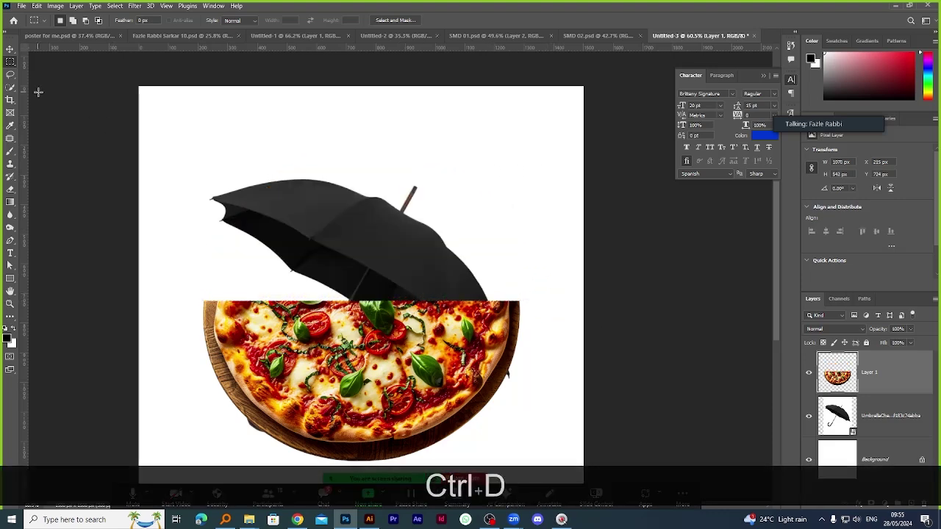
Move the half pizza over the umbrella to about X 187 px, Y 518 px and convert its layer to a smart object.
left_click(10, 49)
left_click_drag(395, 307, 386, 245)
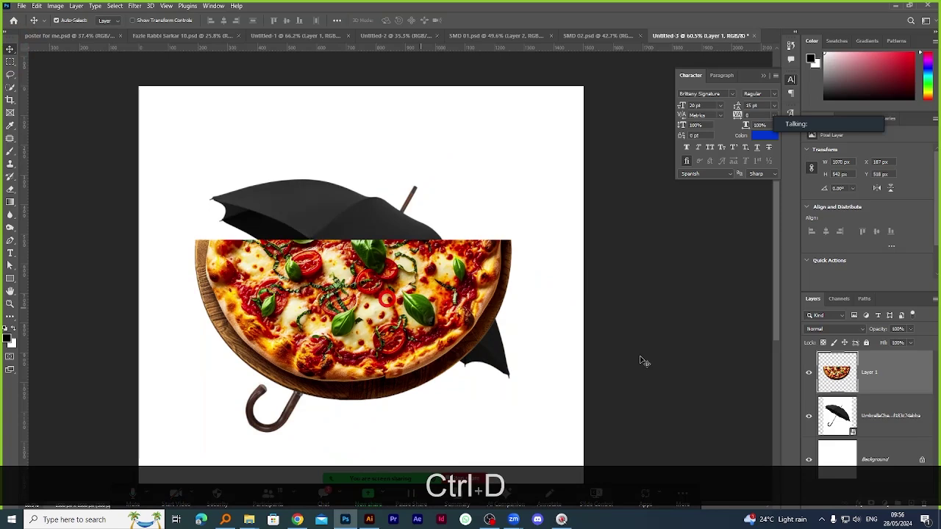
right_click(920, 368)
left_click(846, 231)
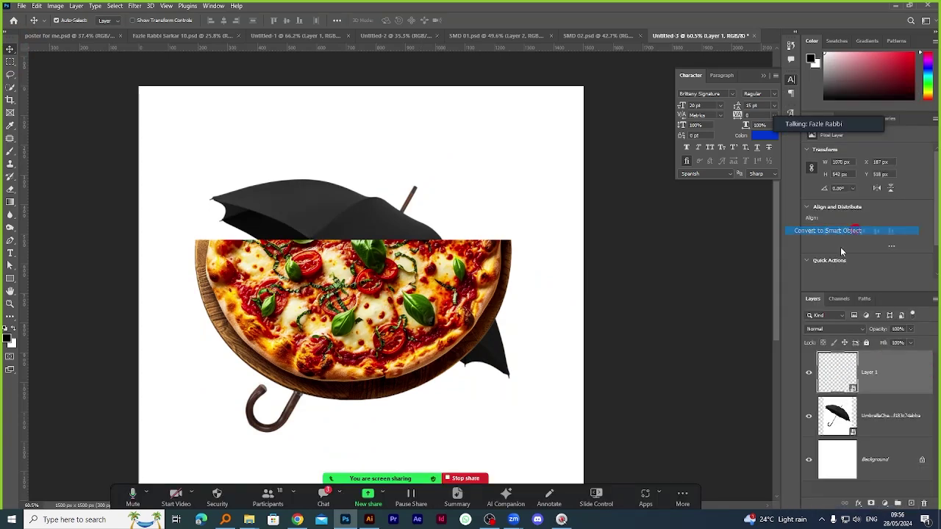
Rotate the half pizza to -150° so its flat edge follows the umbrella's tilt, and apply the transform.
scroll(586, 321, "down", 1)
key("ctrl+alt+t")
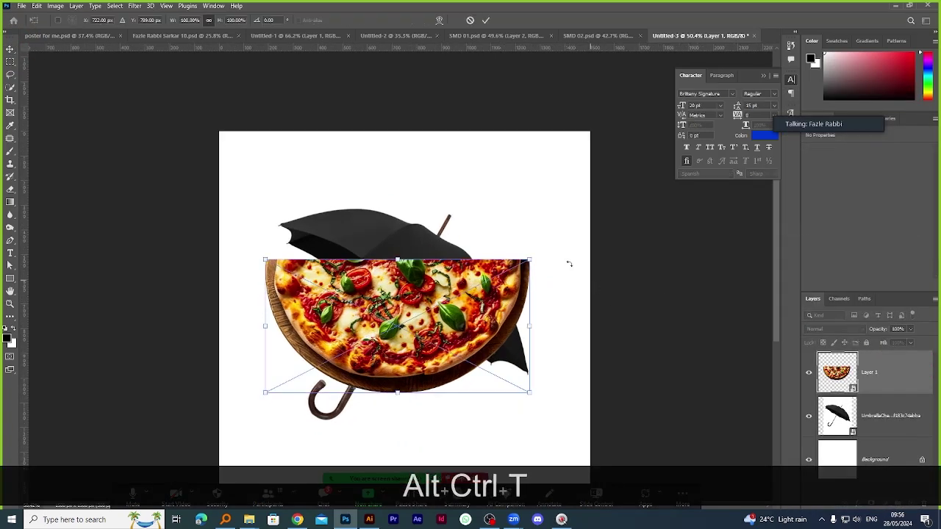
left_click_drag(524, 238, 229, 320)
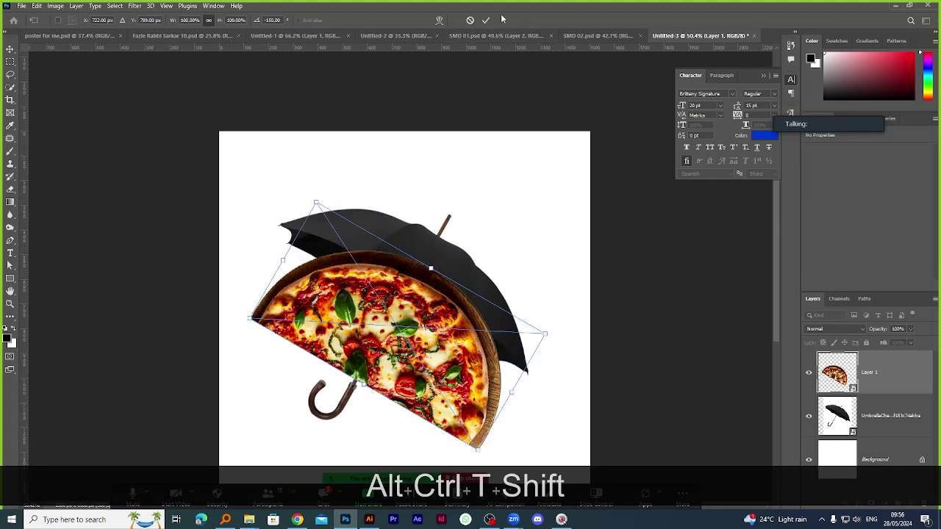
left_click(485, 20)
Move the half pizza aside off the umbrella to about X 806 px, Y 332 px and hide its layer.
scroll(412, 387, "up", 1)
left_click_drag(411, 387, 617, 343)
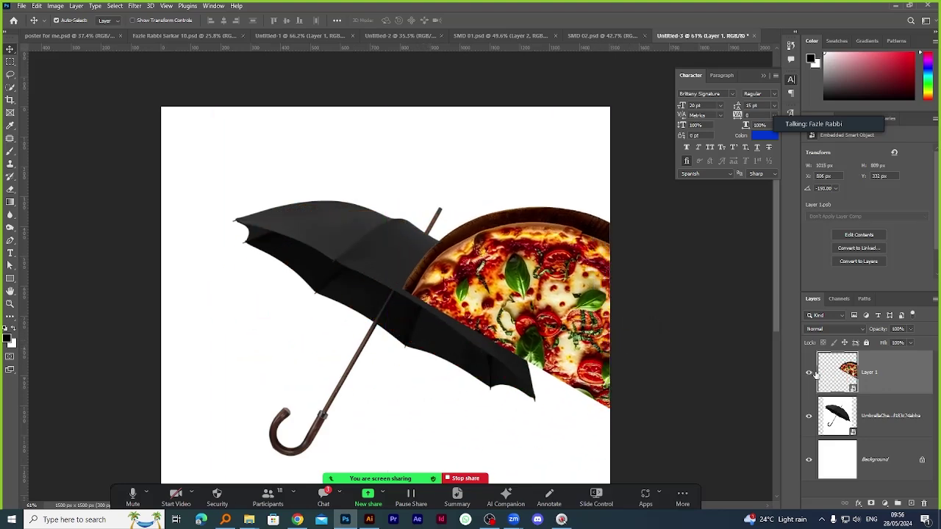
left_click(809, 373)
Start a Pen path where the umbrella's top spike meets the canopy, tracing its left edge and rounded end with a corner point.
scroll(466, 218, "up", 3)
scroll(426, 252, "down", 2)
scroll(426, 252, "up", 3)
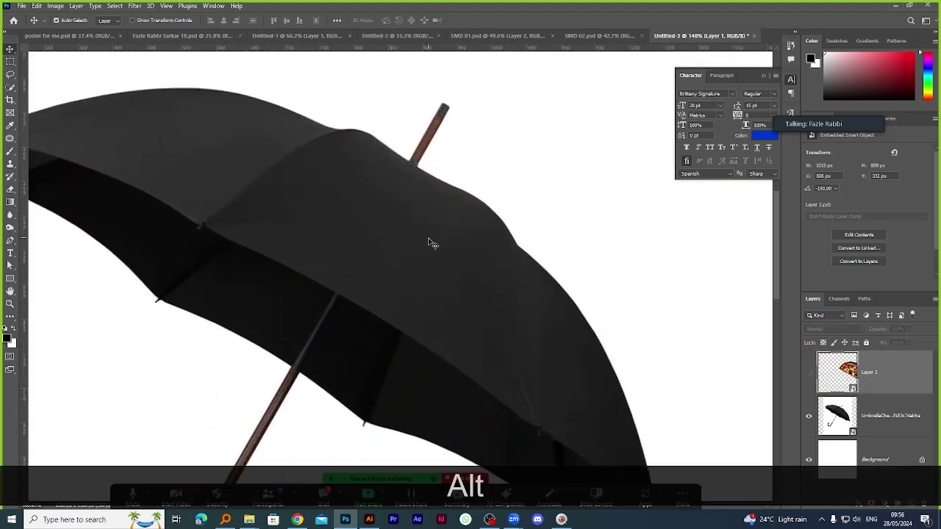
scroll(432, 243, "down", 3)
scroll(414, 360, "up", 2)
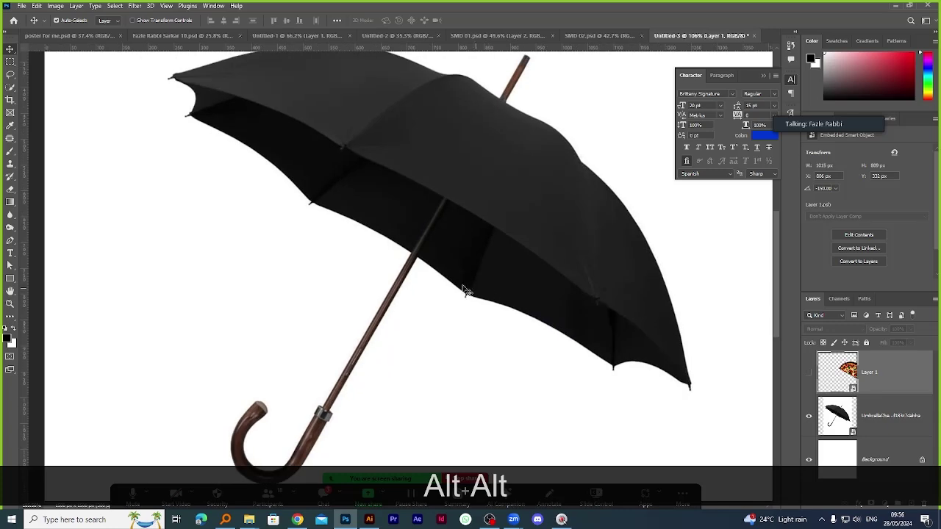
left_click(9, 242)
scroll(342, 349, "down", 2)
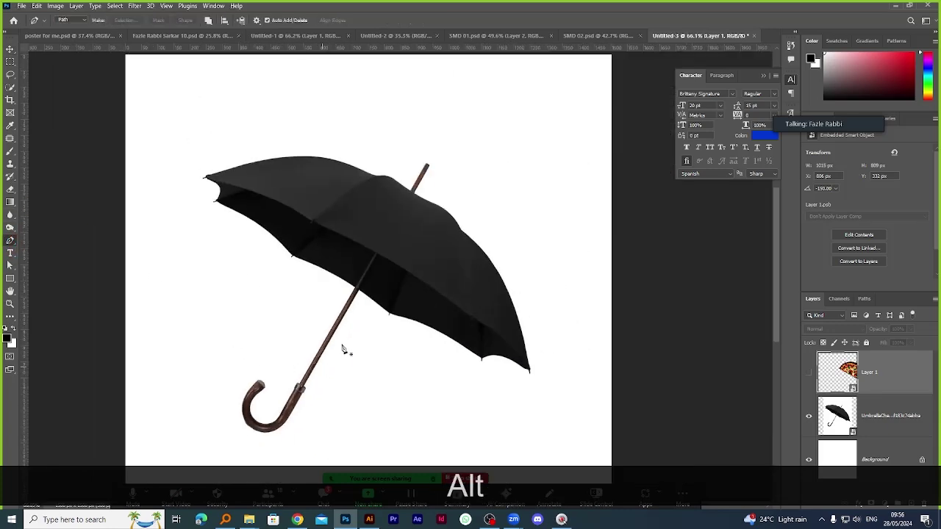
scroll(451, 151, "up", 6)
scroll(374, 263, "up", 2)
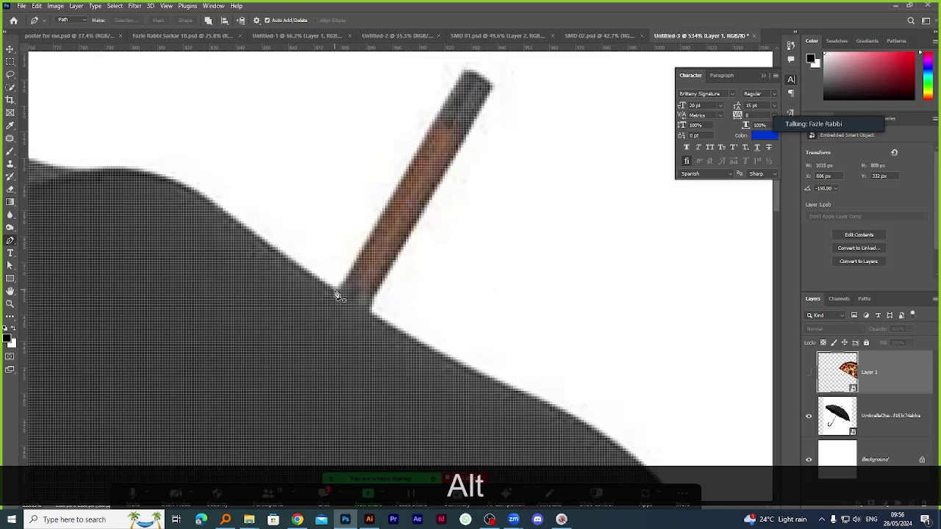
scroll(338, 294, "down", 2)
scroll(442, 124, "up", 3)
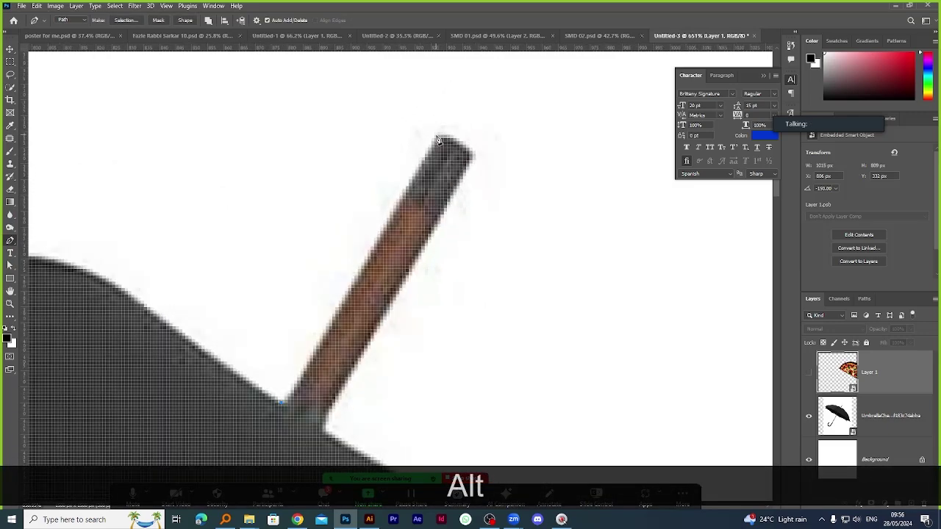
left_click(438, 138)
scroll(456, 139, "up", 3)
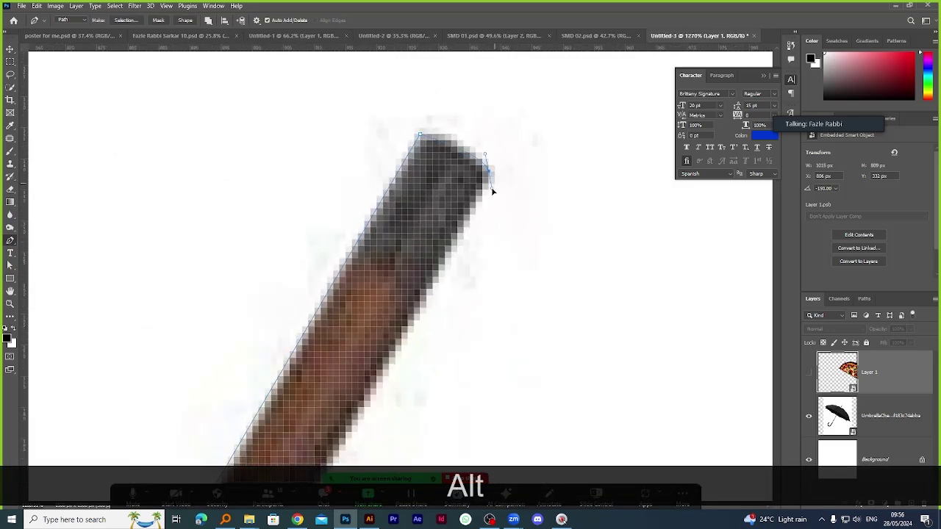
left_click(490, 173, "alt")
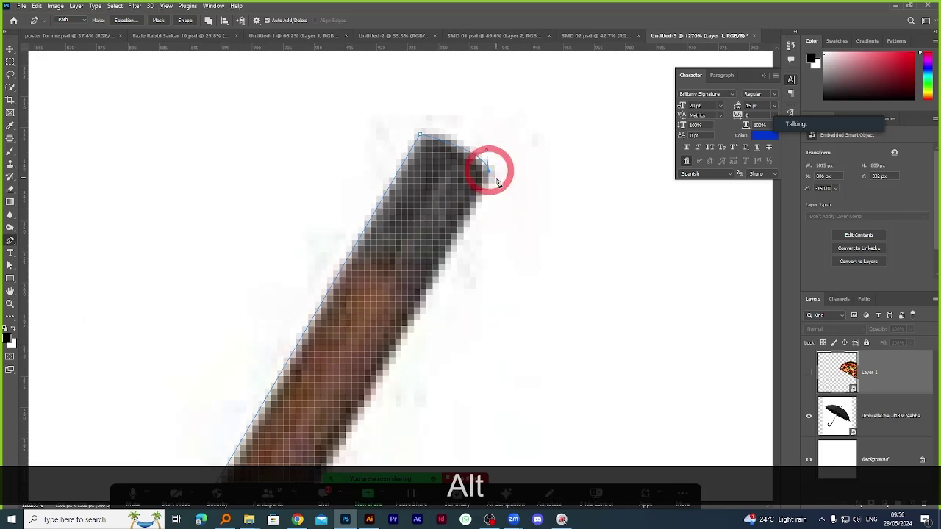
Continue the path down the right edge of the top spike to its base at the canopy.
scroll(491, 177, "down", 3)
scroll(494, 180, "up", 2)
scroll(428, 338, "down", 3)
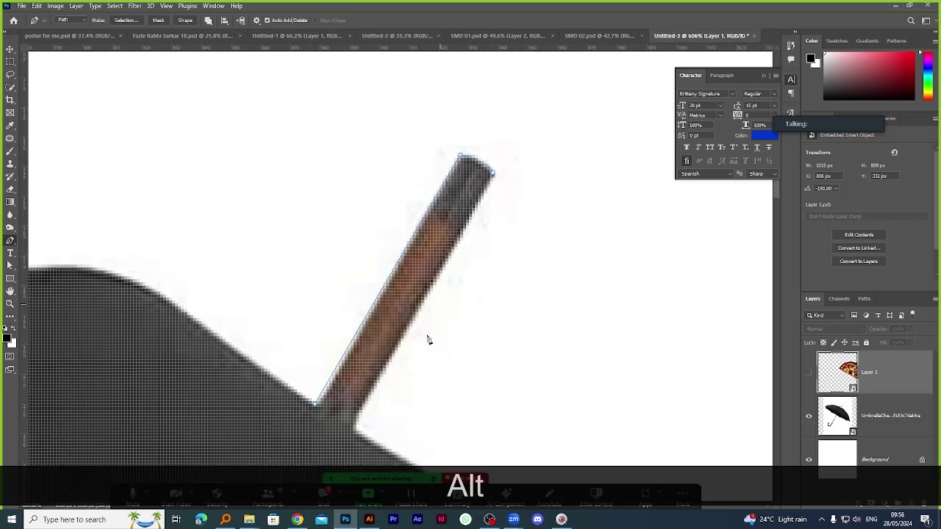
scroll(365, 430, "up", 2)
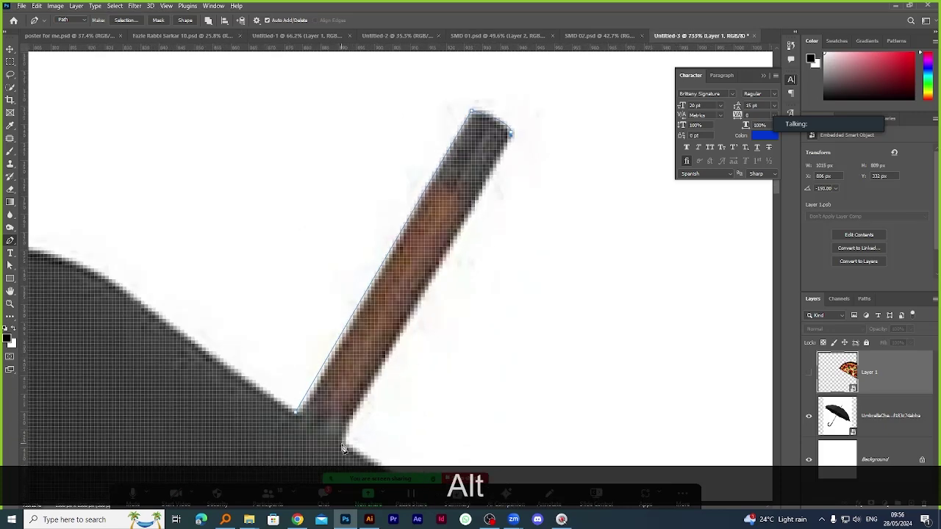
scroll(441, 216, "down", 3)
scroll(372, 330, "up", 3)
key("ctrl+alt+z")
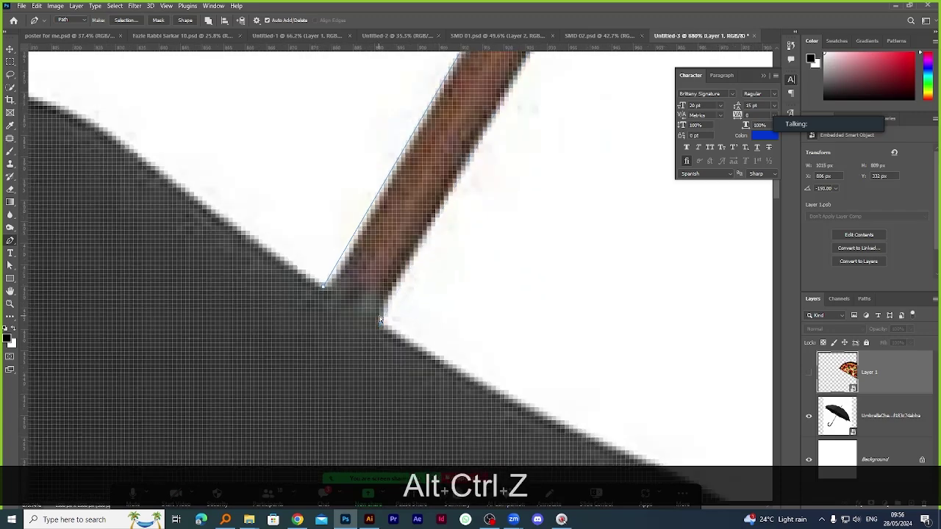
Extend the path straight across the canopy and down the shaft's right edge to the metal collar.
scroll(380, 324, "down", 10)
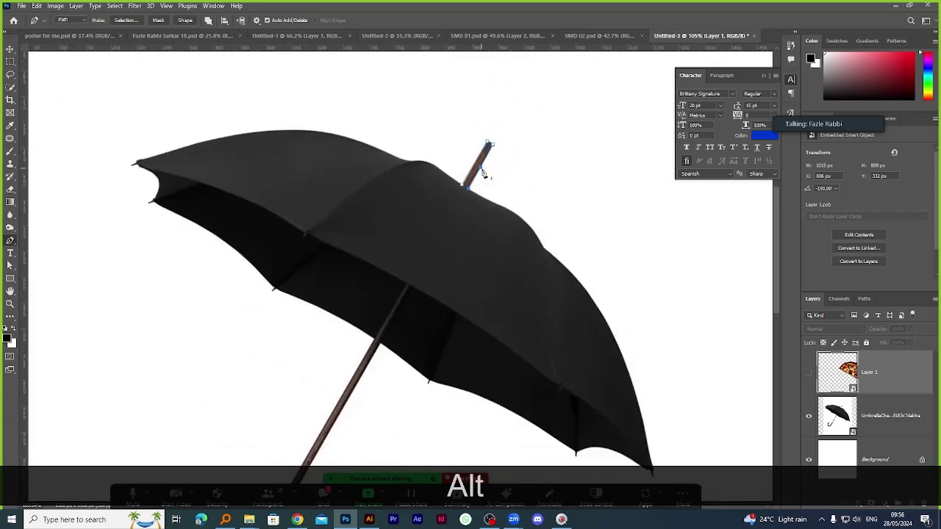
scroll(388, 284, "up", 10)
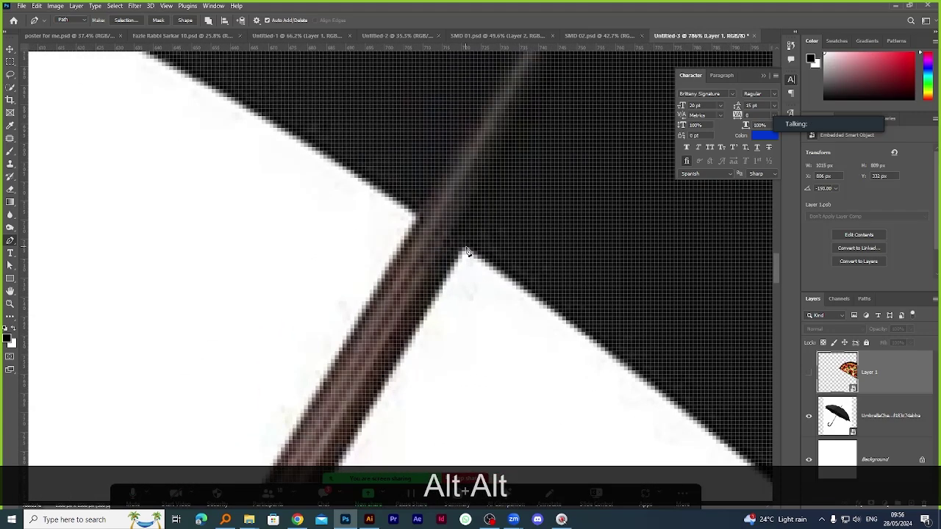
scroll(464, 251, "down", 8)
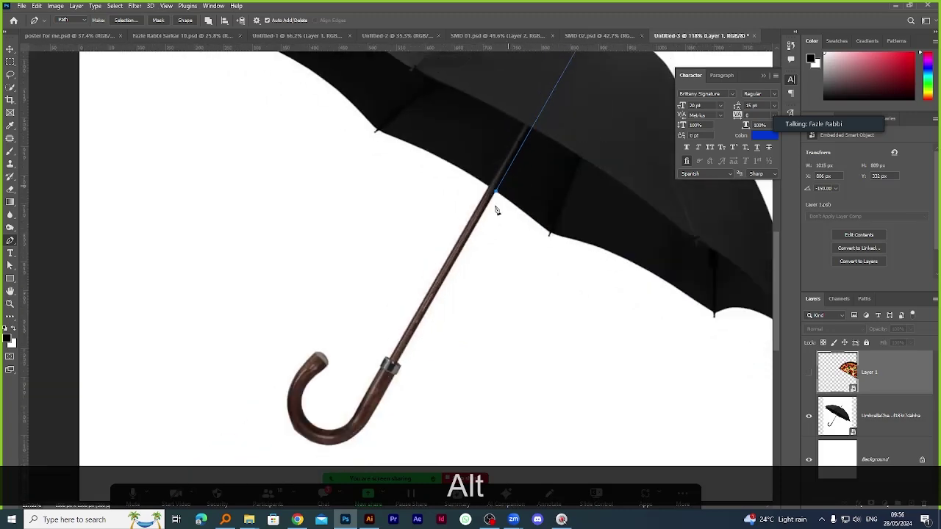
scroll(395, 372, "up", 6)
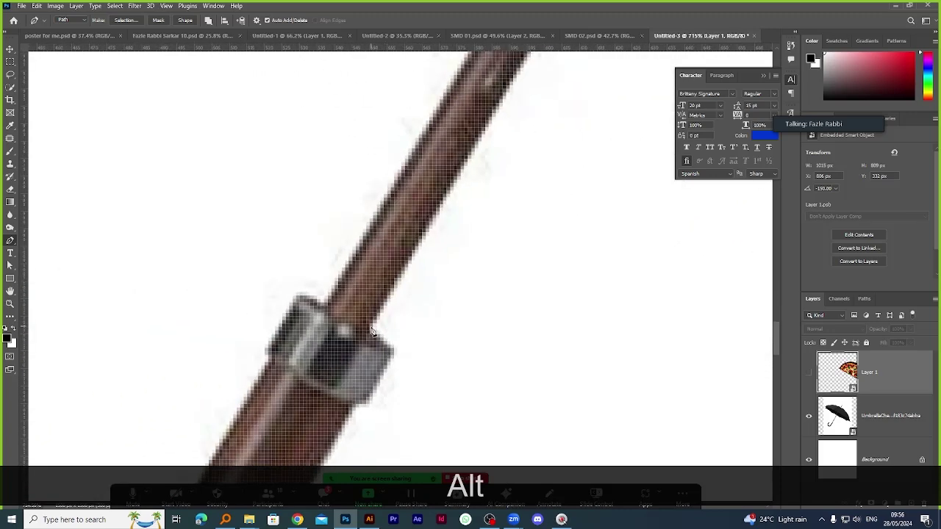
left_click(370, 327)
Trace the metal collar's right side with anchor points down to where the wooden handle begins.
left_click(393, 349)
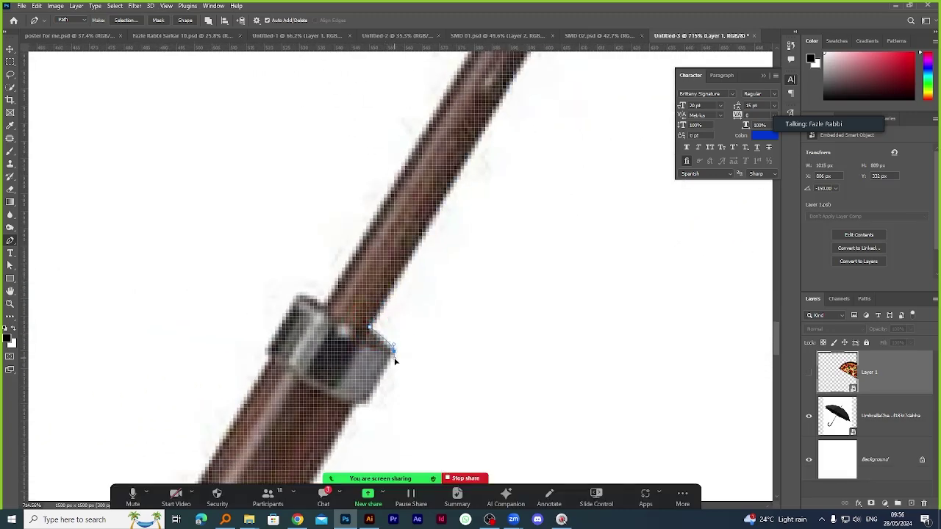
left_click(391, 353, "alt")
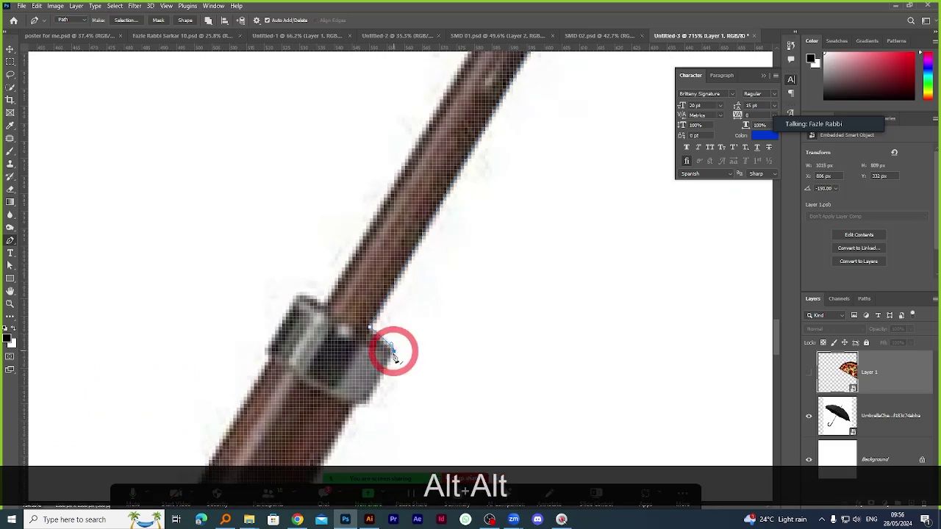
scroll(373, 391, "down", 1)
scroll(375, 390, "down", 3)
scroll(410, 378, "up", 5)
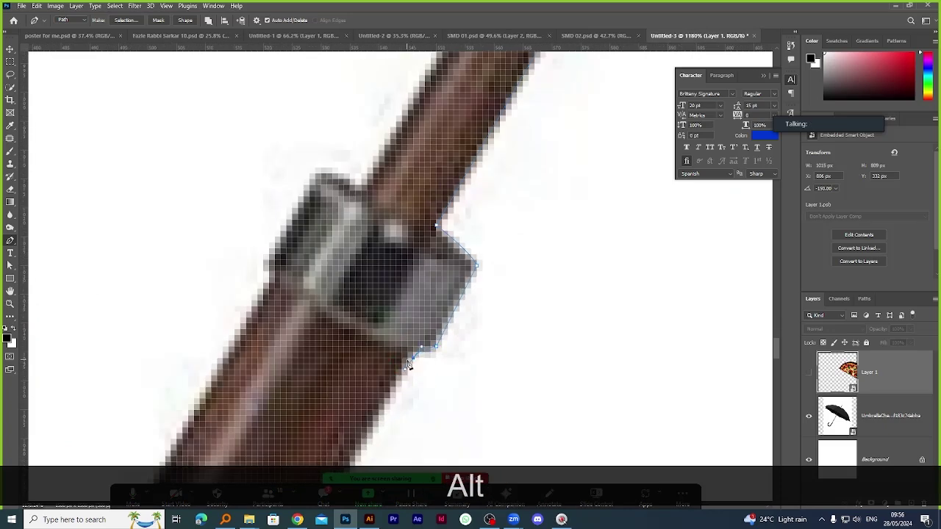
scroll(415, 364, "down", 4)
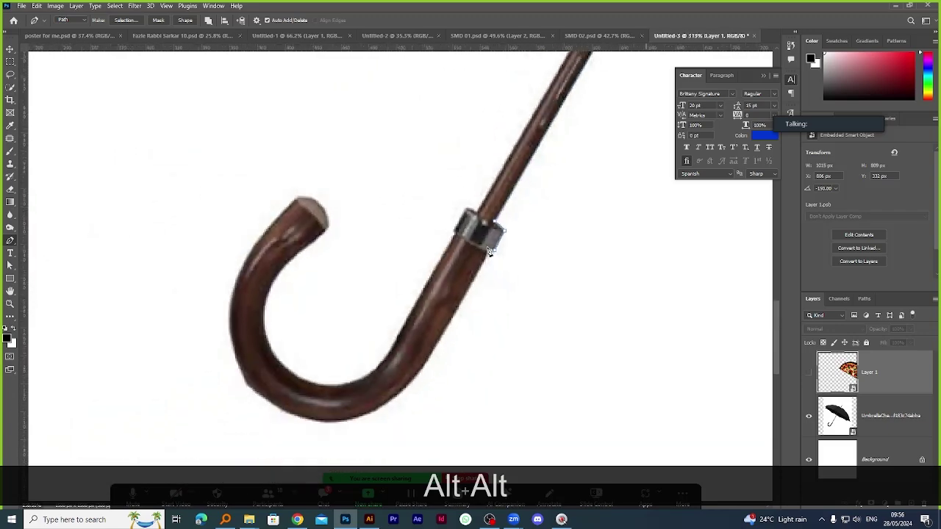
Extend the path down the wooden handle's straight outer edge to where the hook begins to curve, undoing the last misplaced change.
scroll(416, 369, "up", 4)
scroll(428, 369, "down", 4)
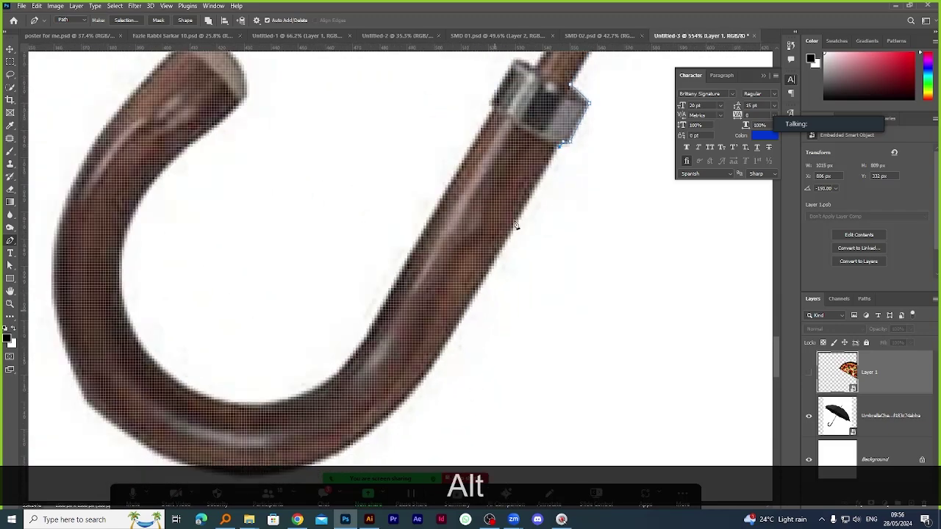
scroll(505, 285, "up", 4)
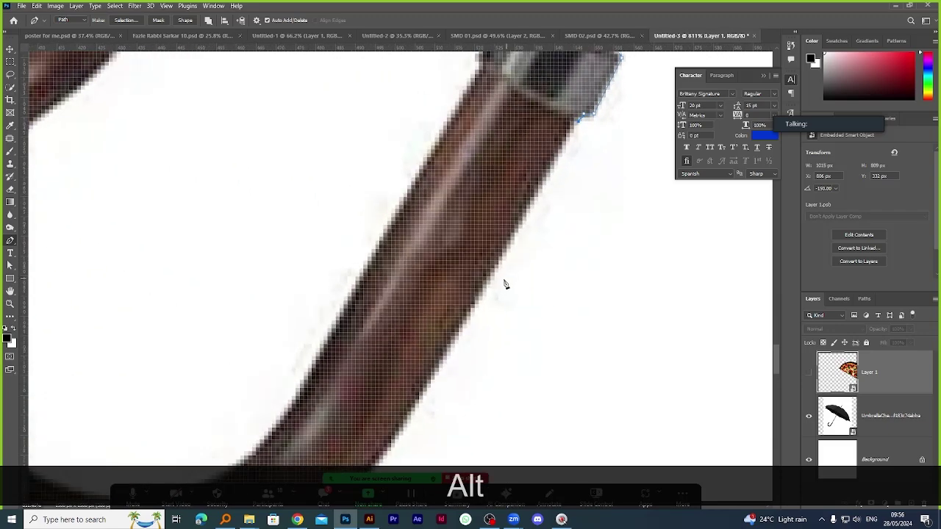
left_click(397, 428)
scroll(395, 428, "down", 4)
scroll(413, 419, "up", 4)
scroll(414, 416, "down", 4)
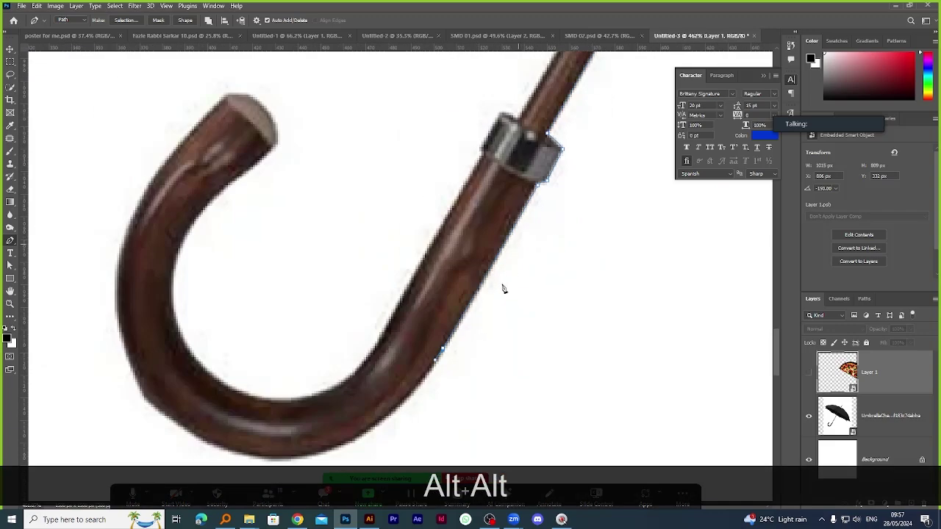
scroll(505, 287, "up", 5)
key("ctrl+z")
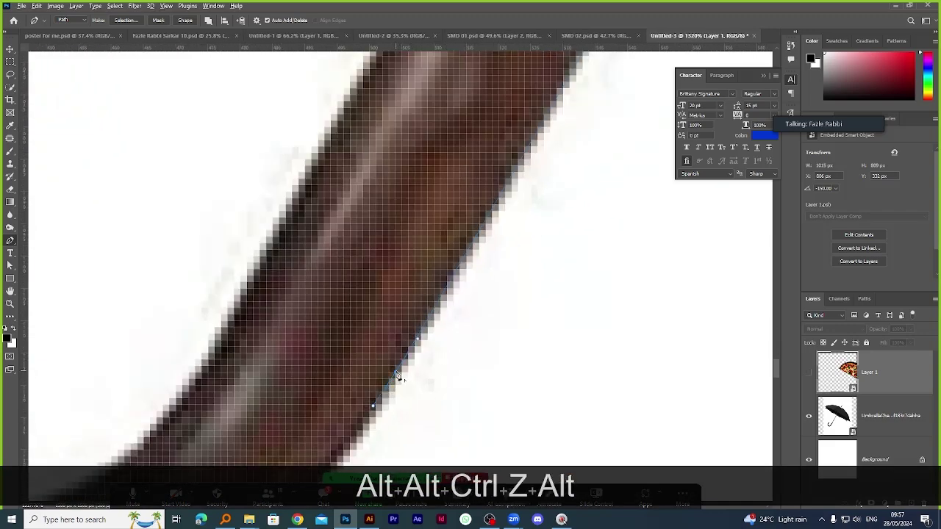
Curve the path along the hook's outer edge to its lowest point and remove that anchor's forward direction handle.
scroll(396, 373, "down", 4)
scroll(326, 321, "up", 4)
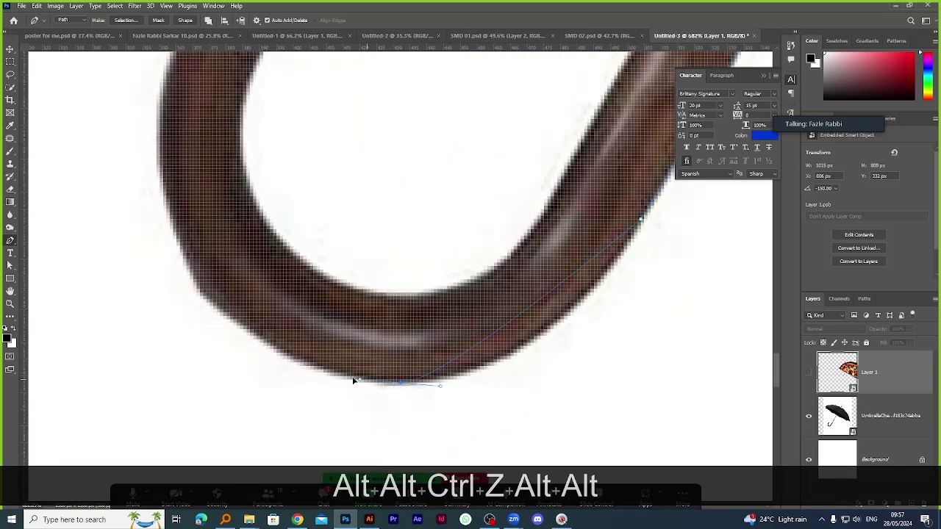
left_click_drag(353, 381, 257, 378)
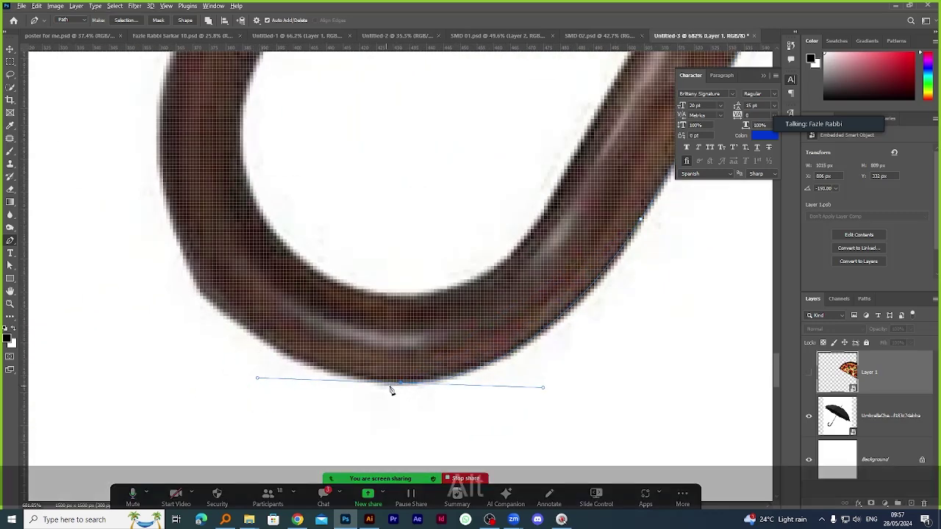
key("alt")
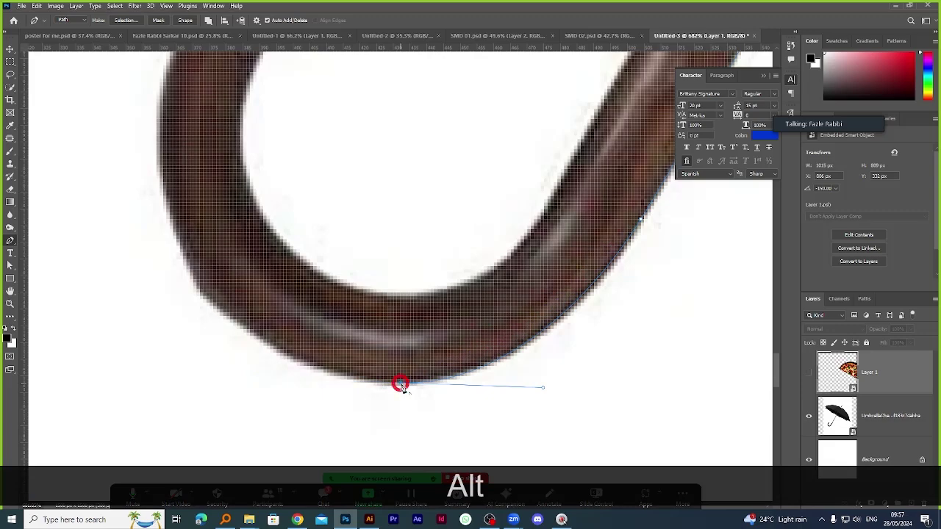
Continue the path from the hook's lowest point with a curved segment to its lower-left outer bend, removing the forward direction handle.
scroll(400, 383, "down", 3)
scroll(278, 324, "up", 4)
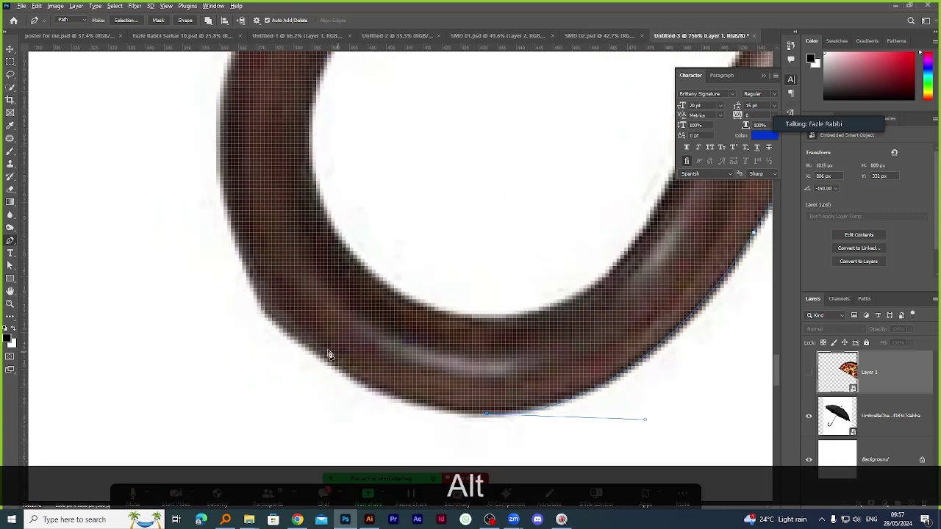
scroll(275, 327, "up", 3)
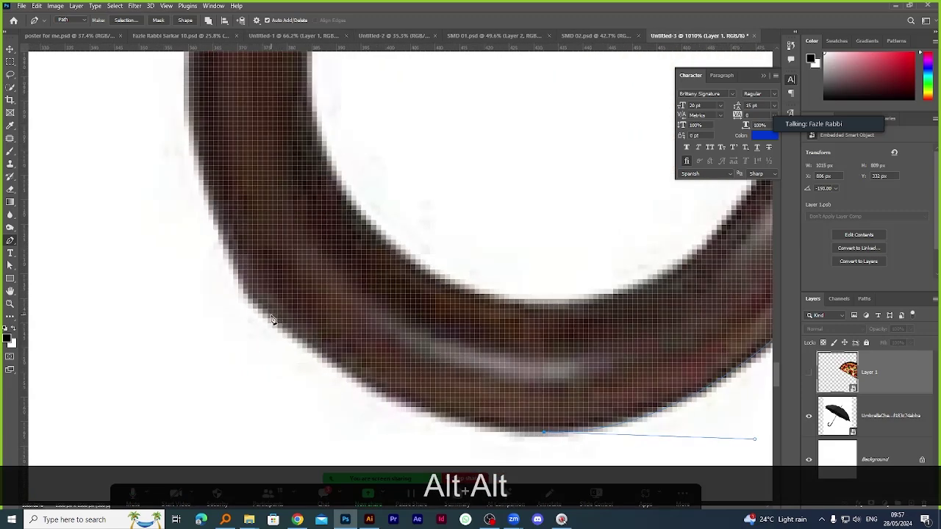
left_click_drag(271, 319, 112, 177)
key("alt")
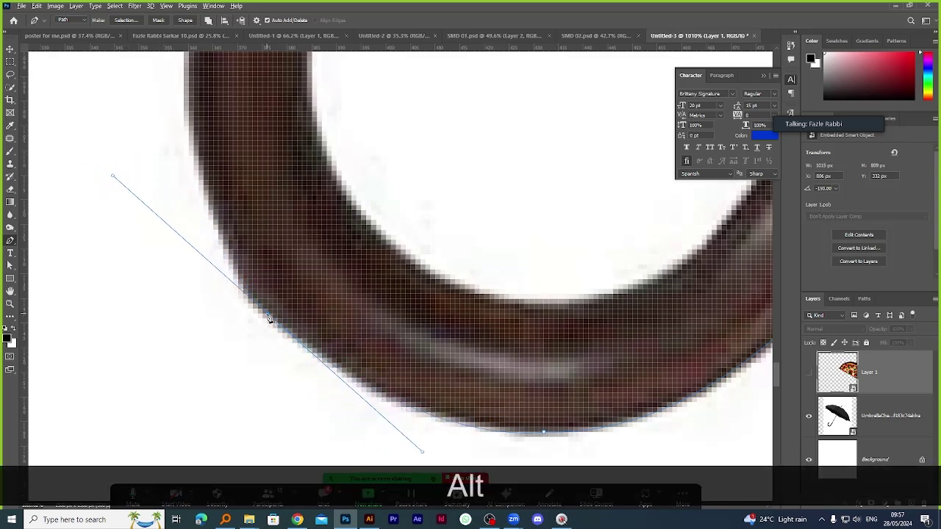
Curve the path from the lower-left bend to the hook's leftmost outer edge and remove the forward direction handle.
scroll(260, 223, "down", 3)
scroll(220, 246, "up", 2)
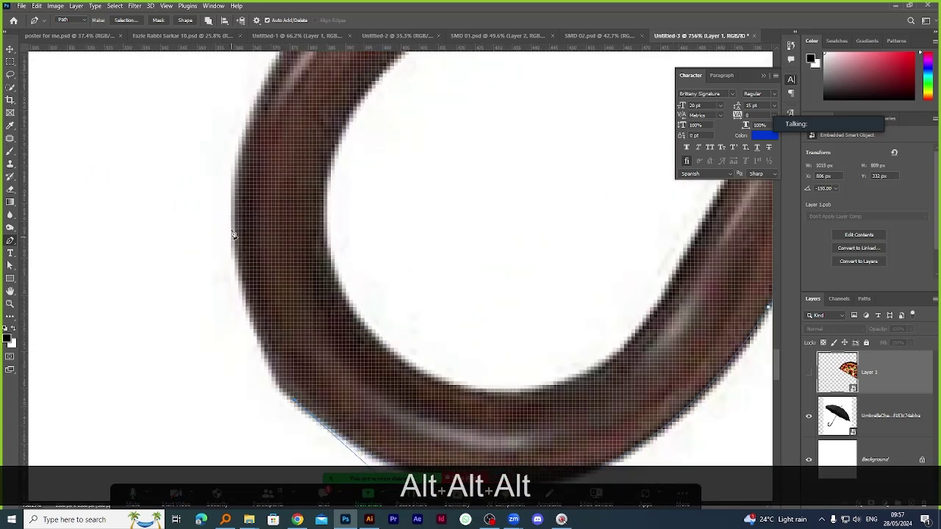
left_click_drag(221, 136, 224, 116)
key("alt")
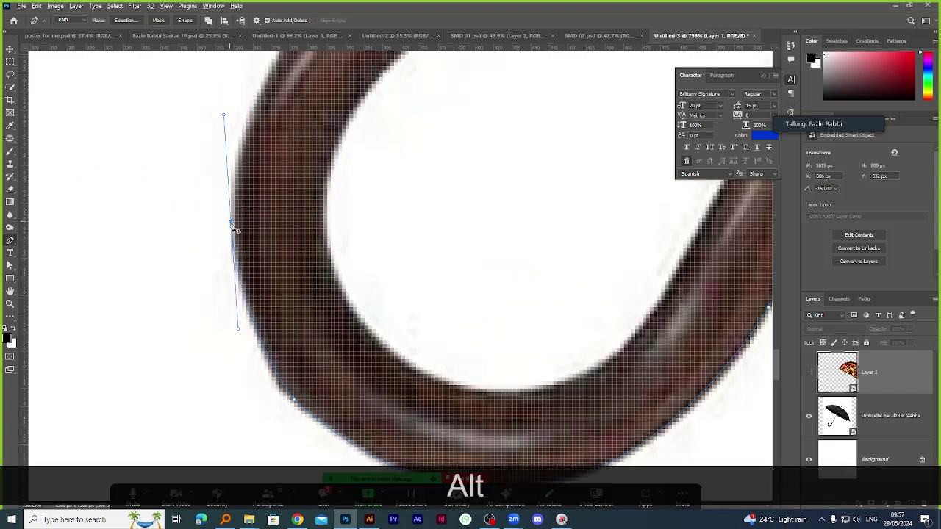
key("alt")
Curve the path up the hook's upper outer edge toward its cut end, undo a wrong change and remove the anchor's forward handle.
scroll(232, 228, "down", 3)
scroll(263, 174, "up", 3)
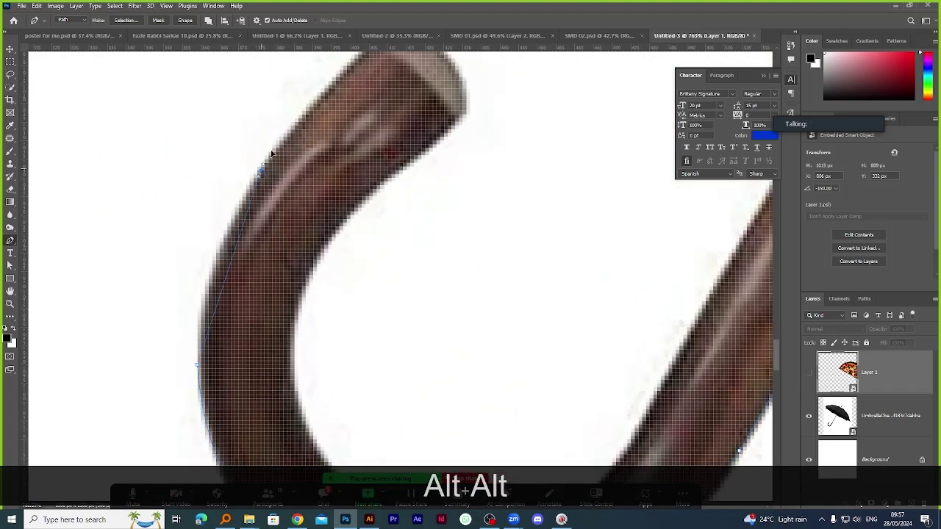
left_click(312, 118, "alt")
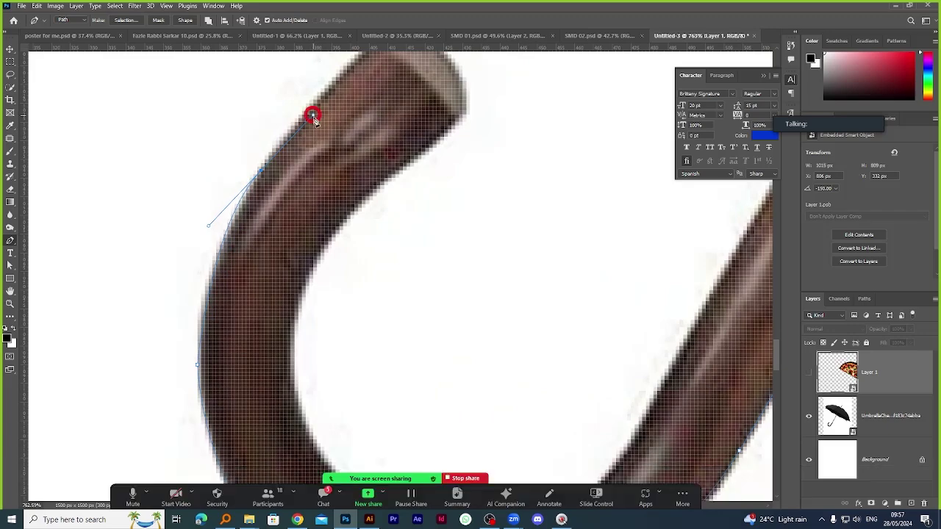
left_click(259, 169, "alt")
key("alt")
scroll(261, 176, "down", 3)
scroll(261, 199, "up", 3)
key("ctrl+z")
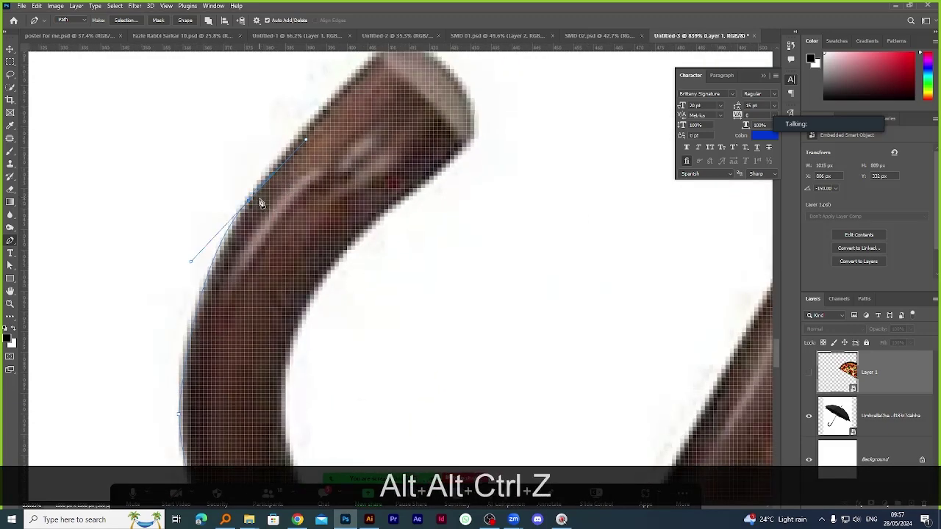
key("alt")
key("alt")
Trace around the rounded cut end of the handle with the path and start down the hook's inner edge.
scroll(251, 206, "down", 3)
scroll(335, 101, "up", 3)
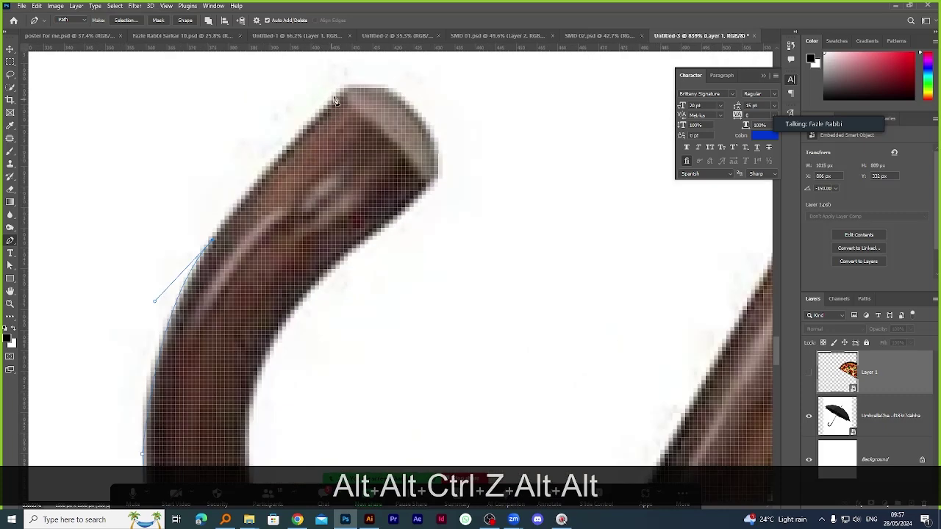
left_click(398, 97)
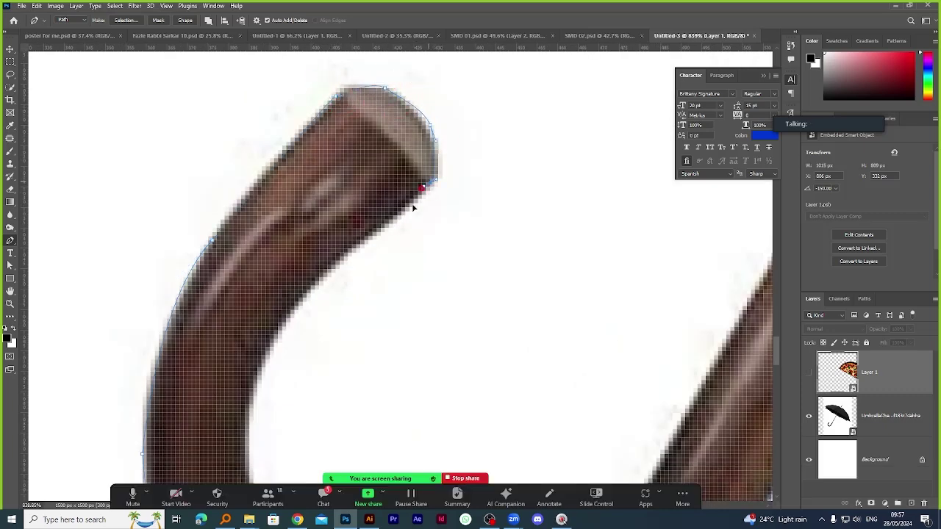
left_click(294, 314)
Curve the path down the hook's inner edge with a smooth anchor at its leftmost inner point.
key("alt")
scroll(326, 332, "down", 2)
scroll(256, 326, "up", 3)
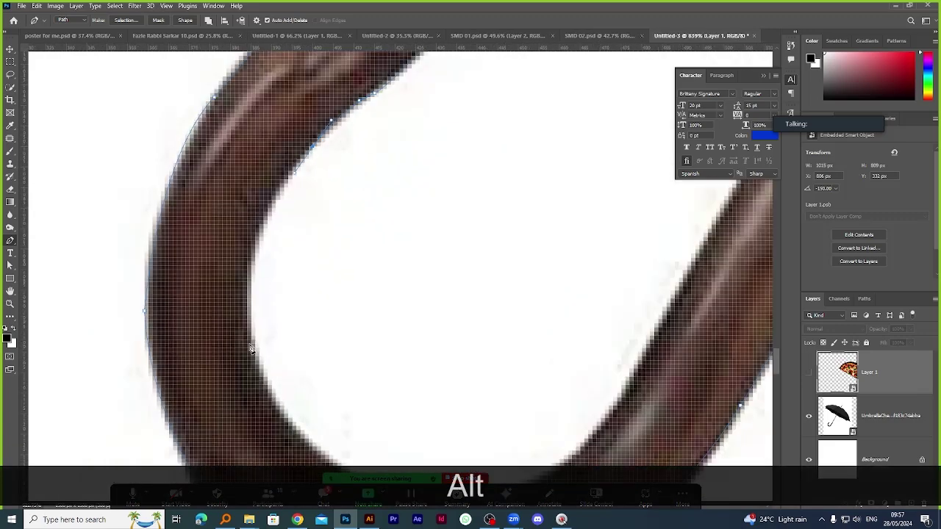
scroll(250, 349, "up", 1)
left_click_drag(248, 303, 252, 384)
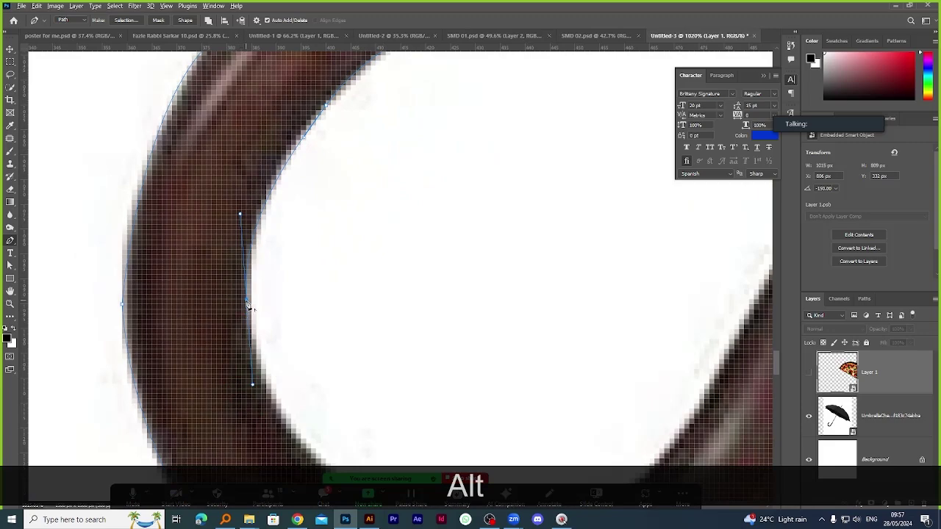
Curve the path to the bottom of the hook's inner edge and remove that anchor's forward direction handle.
scroll(145, 105, "down", 3)
scroll(319, 374, "up", 1)
scroll(426, 399, "down", 1)
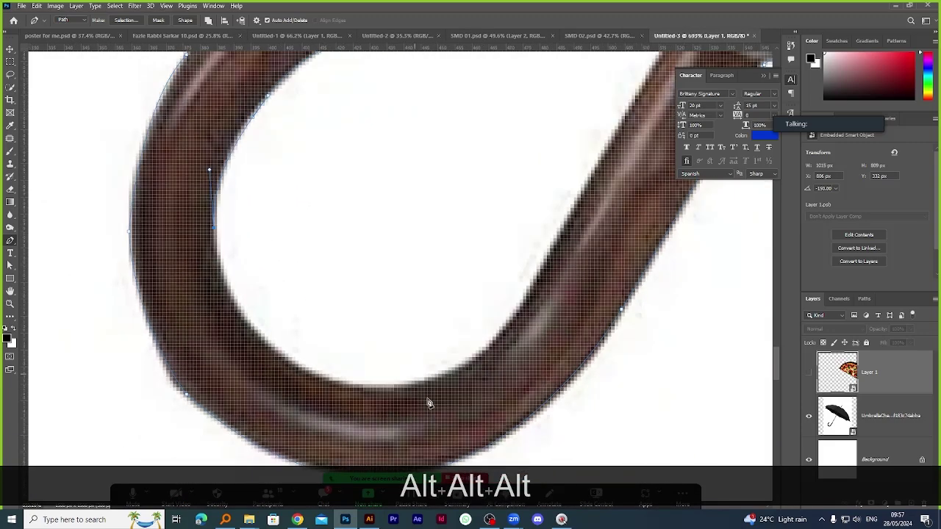
scroll(362, 383, "up", 2)
left_click_drag(363, 385, 570, 403)
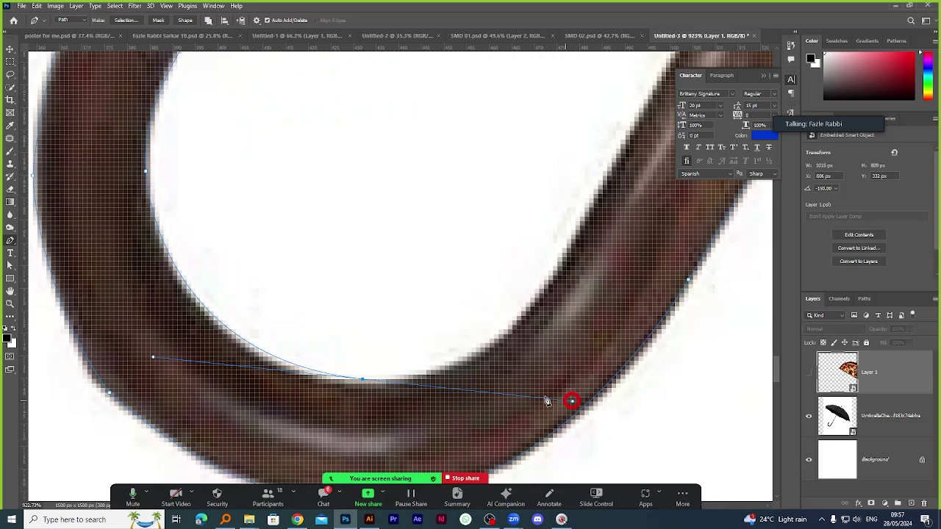
left_click(363, 382, "alt")
Curve the path up from the inner bottom to where the handle straightens, removing the forward direction handle.
scroll(364, 383, "down", 1)
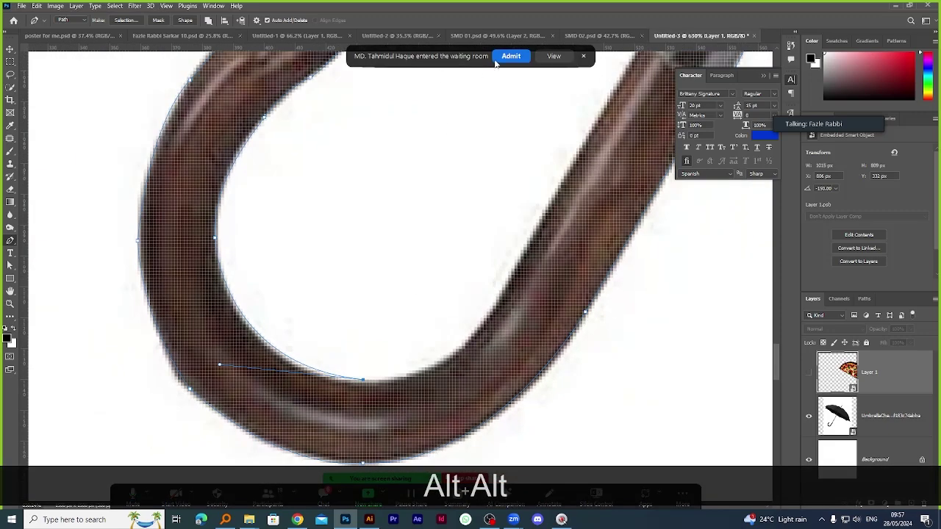
scroll(508, 56, "down", 3)
scroll(490, 286, "up", 4)
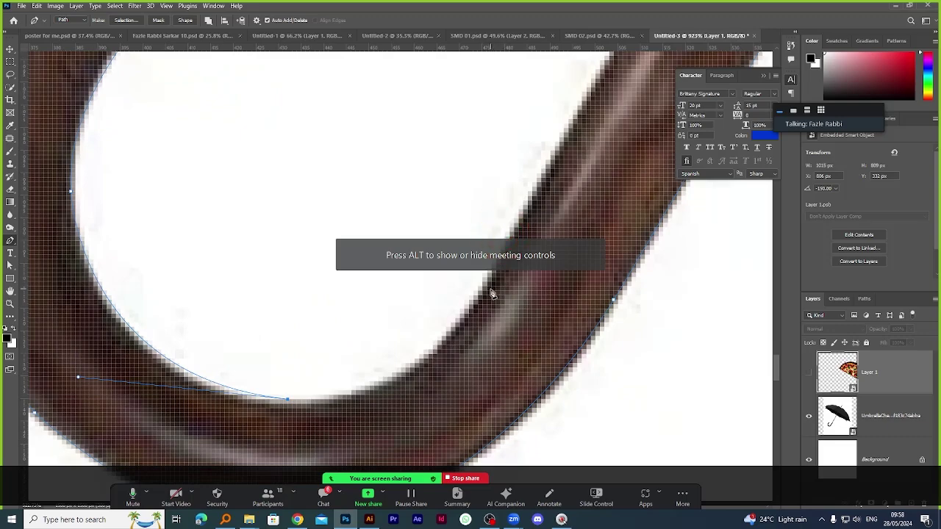
left_click_drag(487, 278, 558, 152)
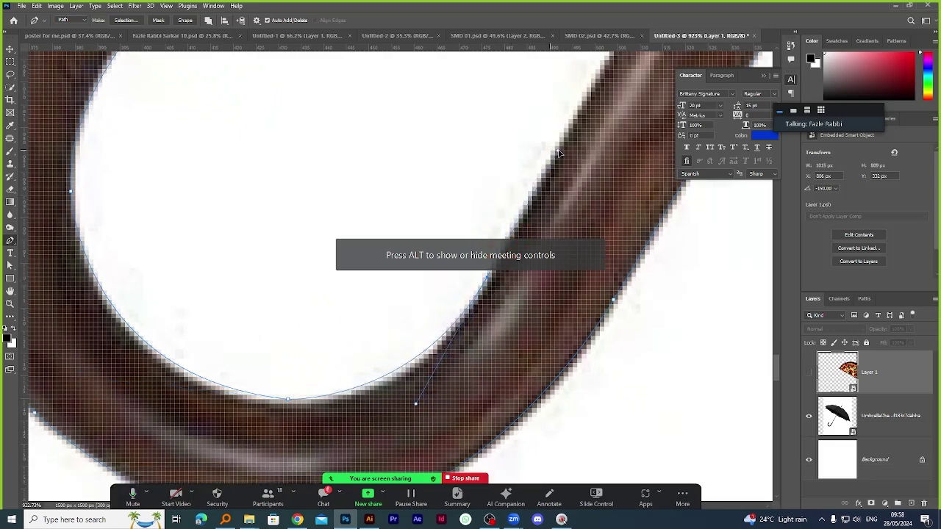
key("alt")
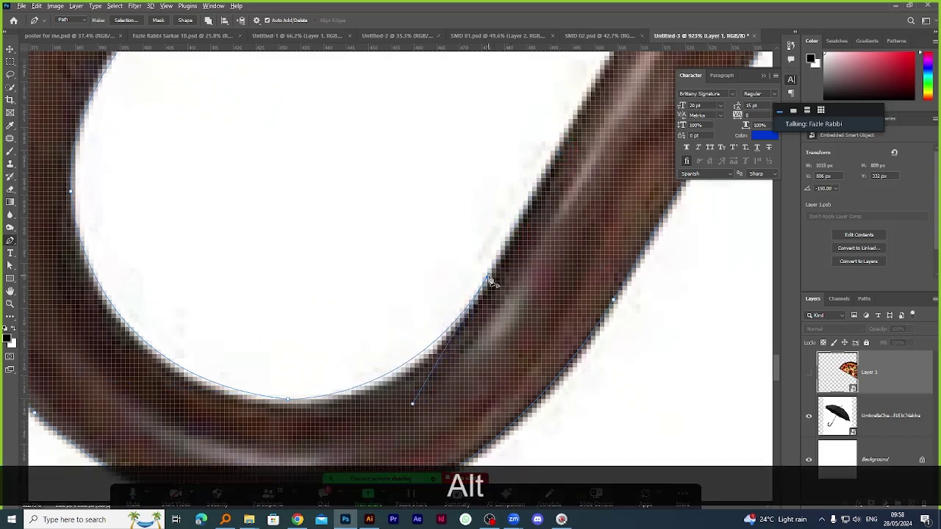
Extend the path up the handle's straight inner edge and place anchors at the metal collar's lower-left corner, converting the last to a corner.
scroll(492, 281, "down", 4)
scroll(480, 182, "up", 4)
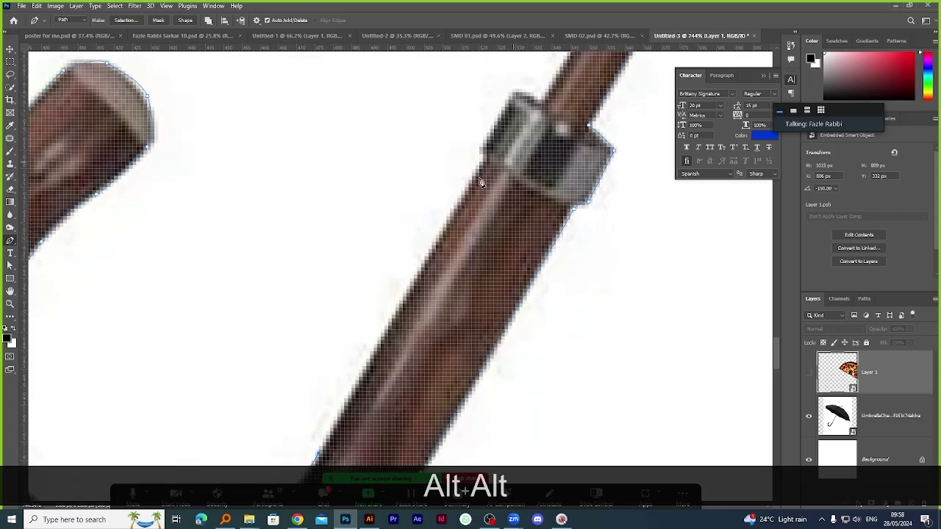
scroll(486, 165, "down", 3)
scroll(424, 302, "up", 4)
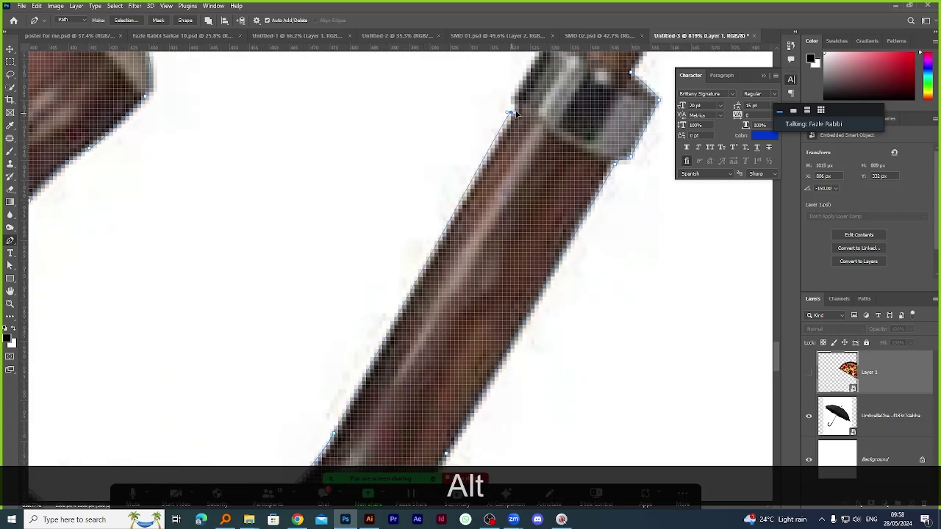
left_click(530, 76)
key("alt")
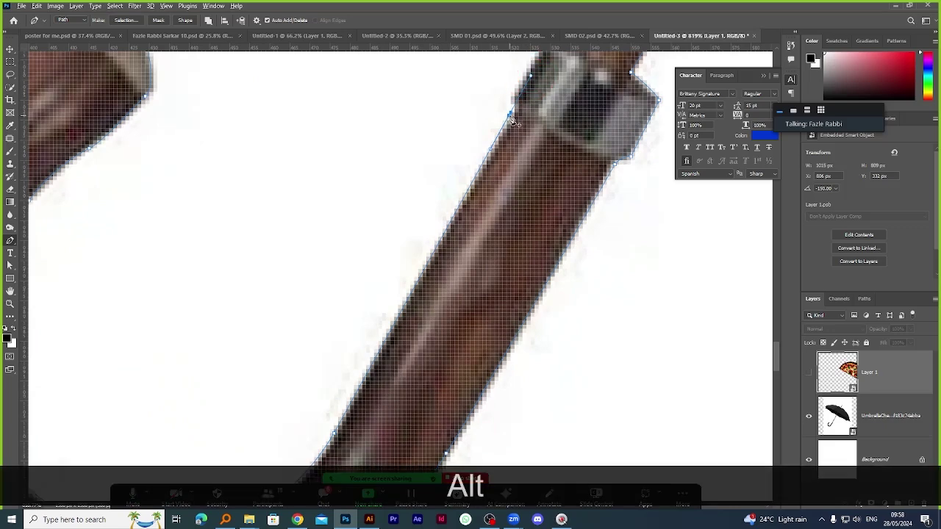
scroll(512, 117, "up", 3)
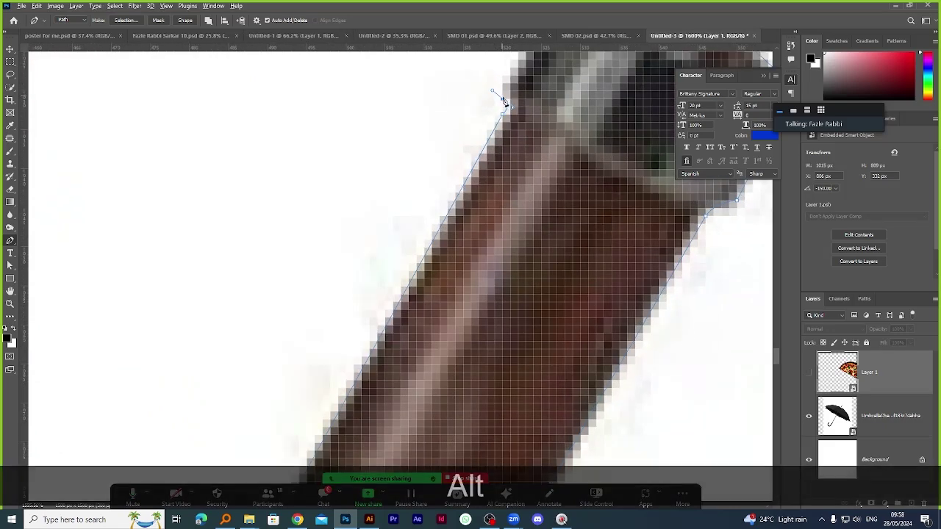
left_click(504, 96, "alt")
Trace the metal collar's left side and top edge to the shaft, undoing an incorrect adjustment of the last anchor.
scroll(504, 98, "down", 4)
scroll(506, 154, "up", 3)
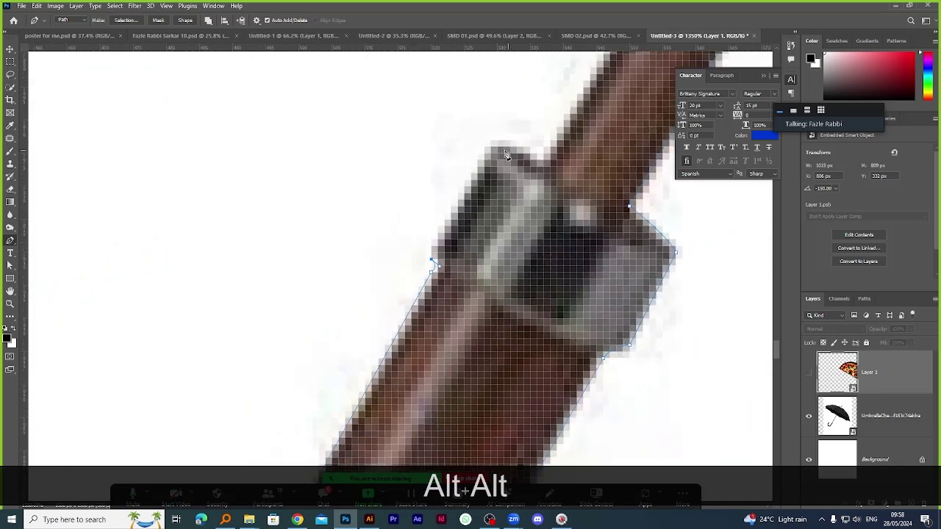
scroll(523, 147, "up", 1)
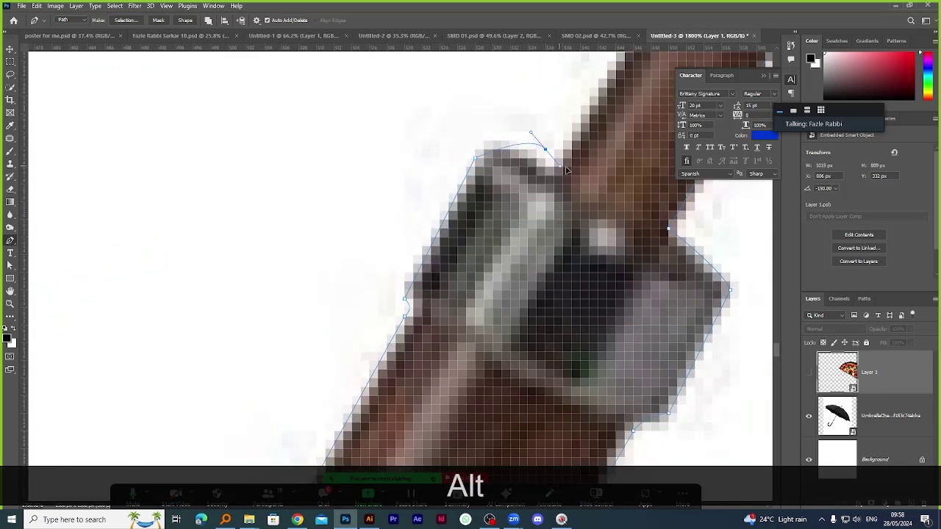
left_click_drag(545, 153, 557, 167)
key("ctrl+z")
Extend the path up the shaft's left edge and across the canopy, closing it at the starting anchor by the top spike.
scroll(556, 166, "down", 8)
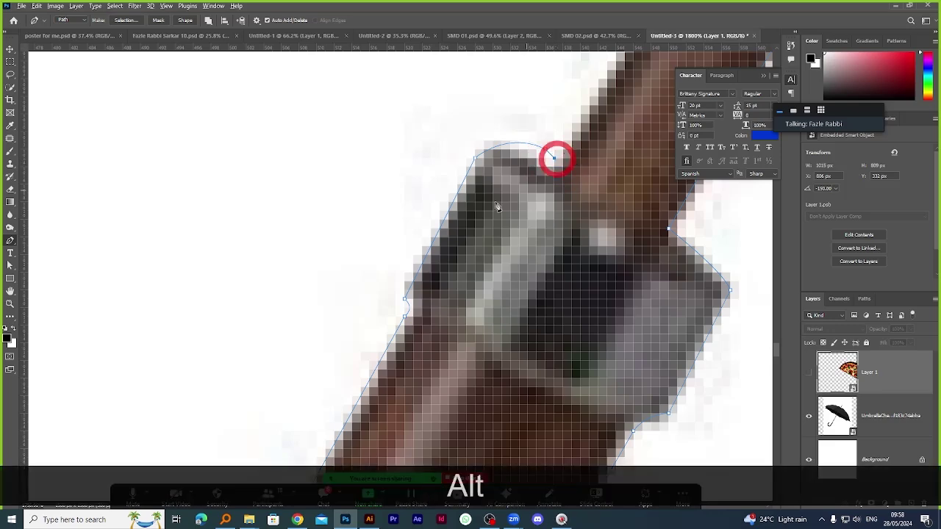
scroll(550, 119, "up", 10, "alt")
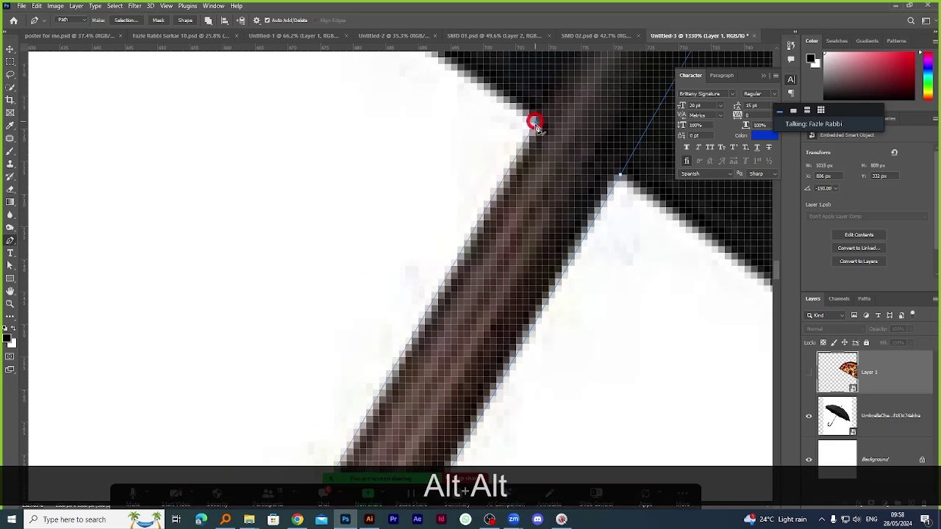
scroll(531, 122, "down", 15, "alt")
scroll(539, 134, "up", 5, "alt")
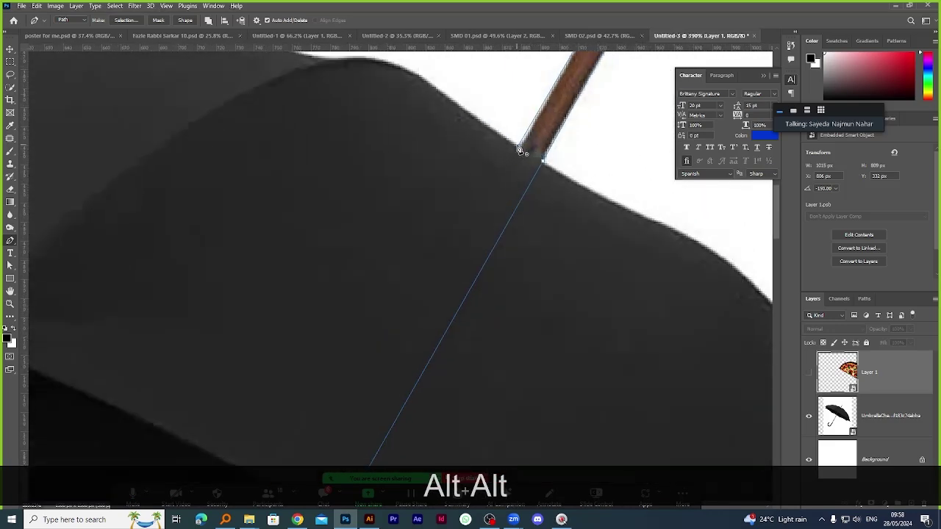
left_click(519, 147)
scroll(523, 136, "down", 5, "alt")
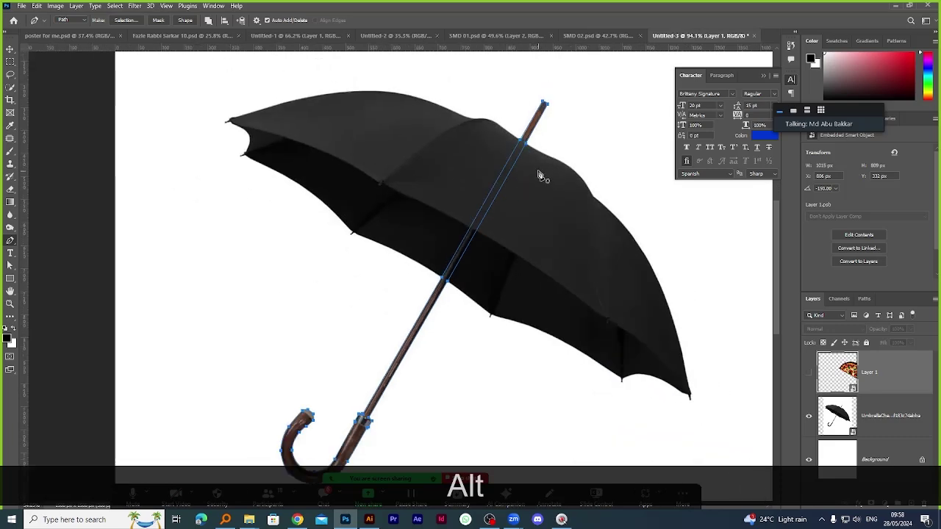
Rasterize the black umbrella's smart object layer.
scroll(540, 177, "down", 2, "alt")
scroll(519, 151, "up", 3, "alt")
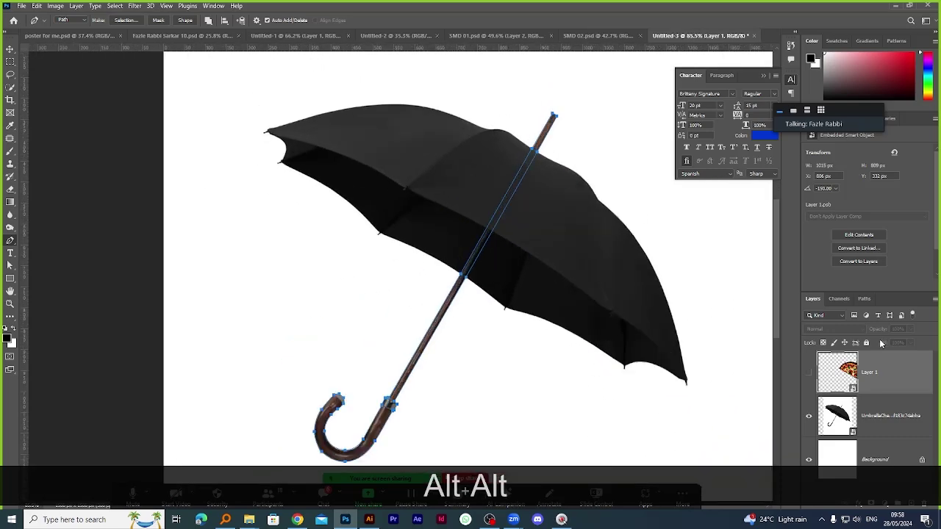
right_click(885, 413)
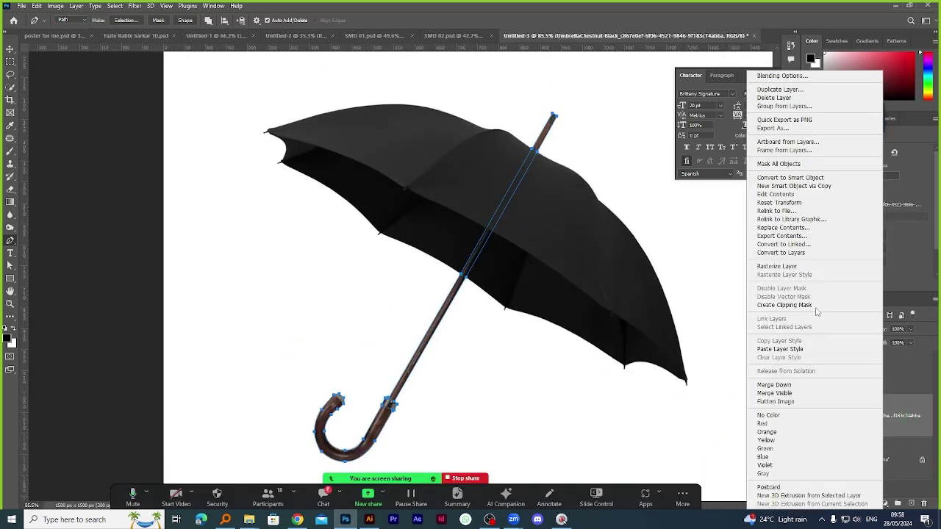
left_click(779, 267)
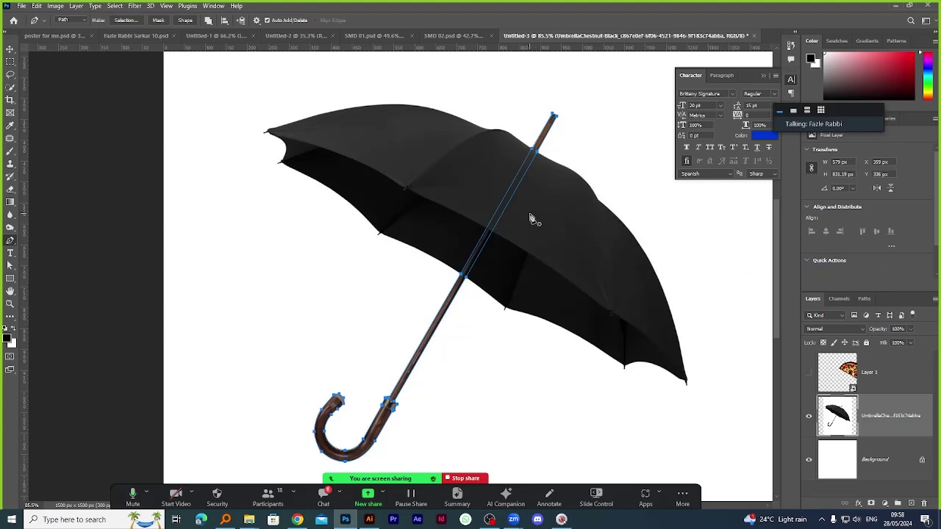
Turn the traced path into a selection, copy the shaft and handle to a new layer, and hide the umbrella layer.
key("ctrl+Return")
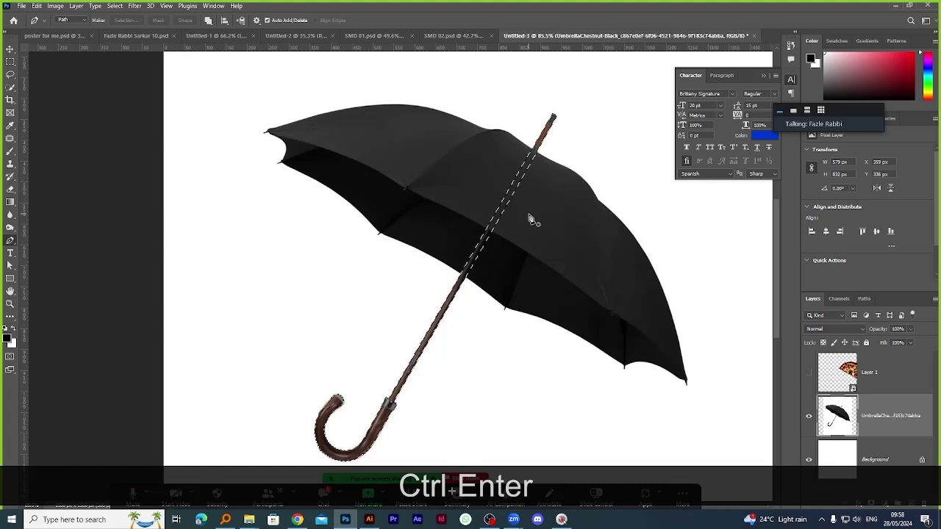
key("ctrl+c")
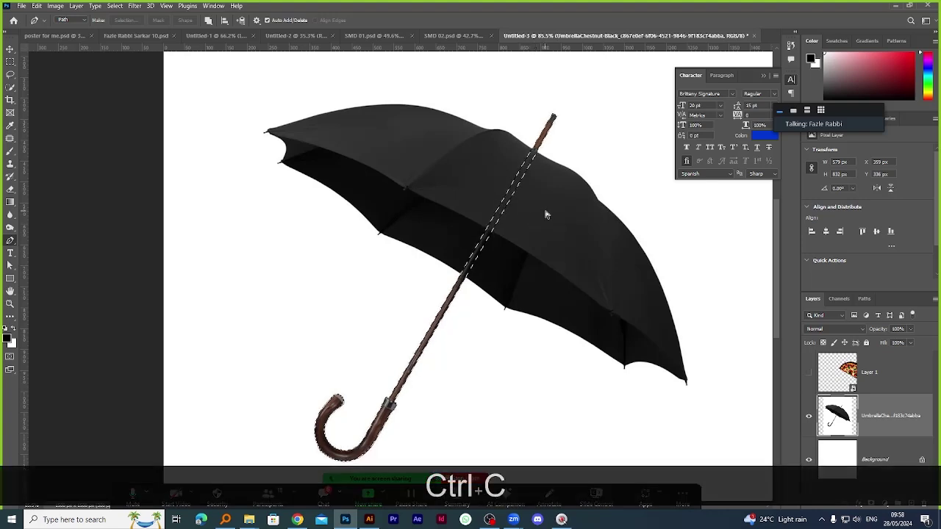
key("ctrl+v")
scroll(820, 423, "down", 1)
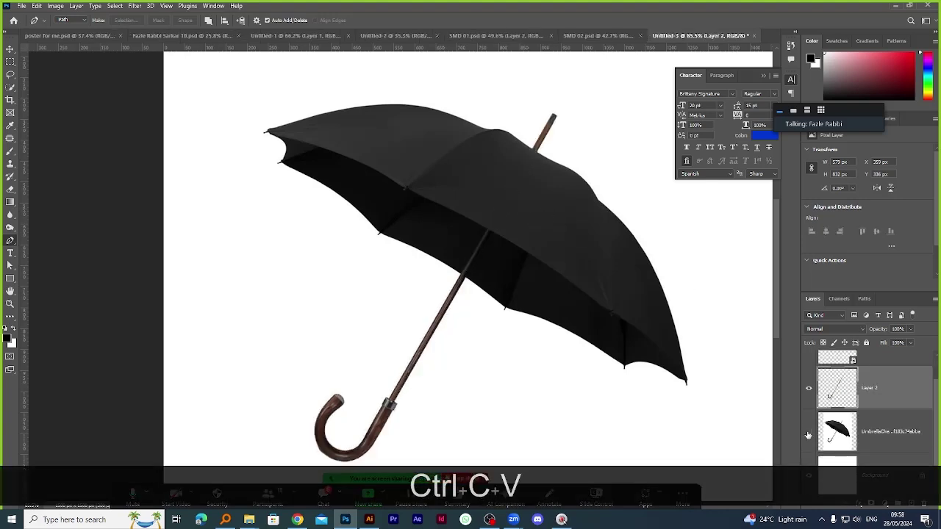
left_click(809, 433)
scroll(514, 200, "down", 3)
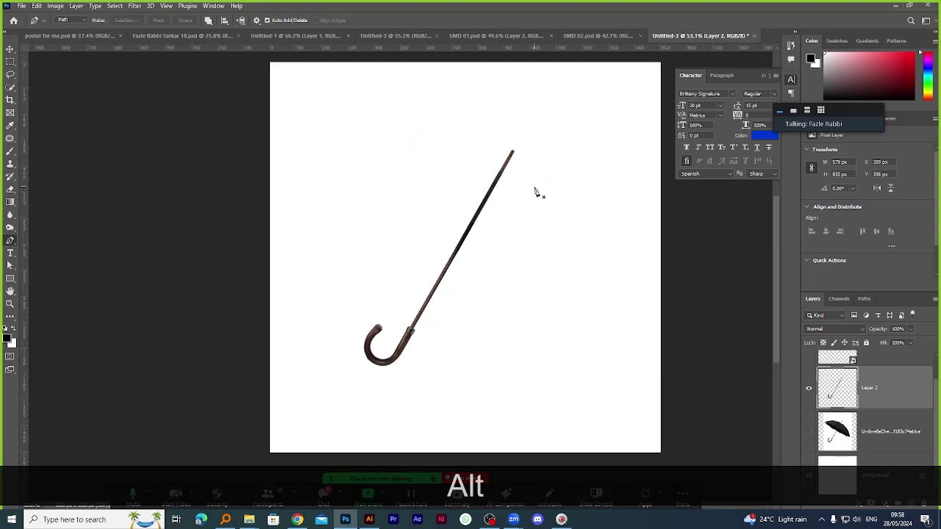
Show the half-pizza layer and move it over the umbrella shaft in the canopy's place.
left_click(11, 51)
scroll(868, 420, "up", 1)
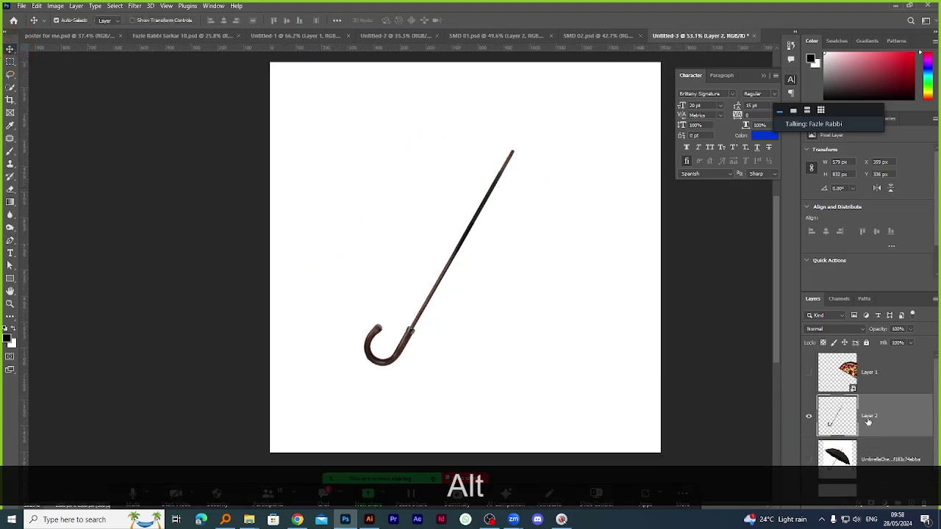
left_click(808, 375)
left_click_drag(588, 213, 444, 206)
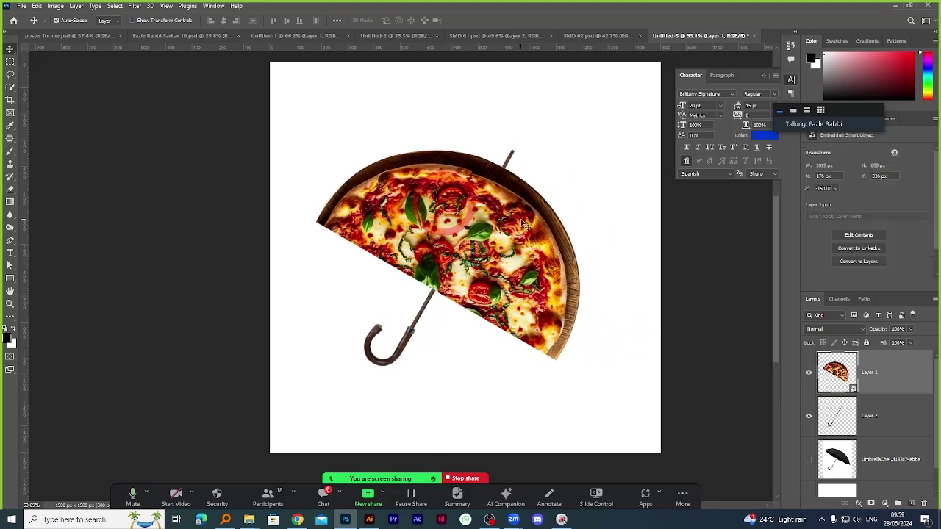
Scale the half pizza proportionally to about 83%, drawing its flat edge further up the shaft.
key("ctrl+t")
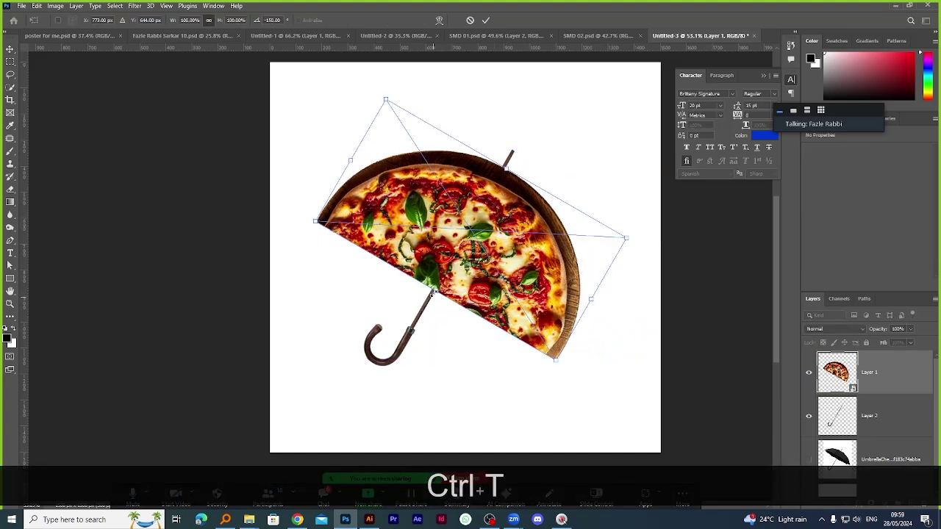
left_click_drag(435, 291, 447, 269)
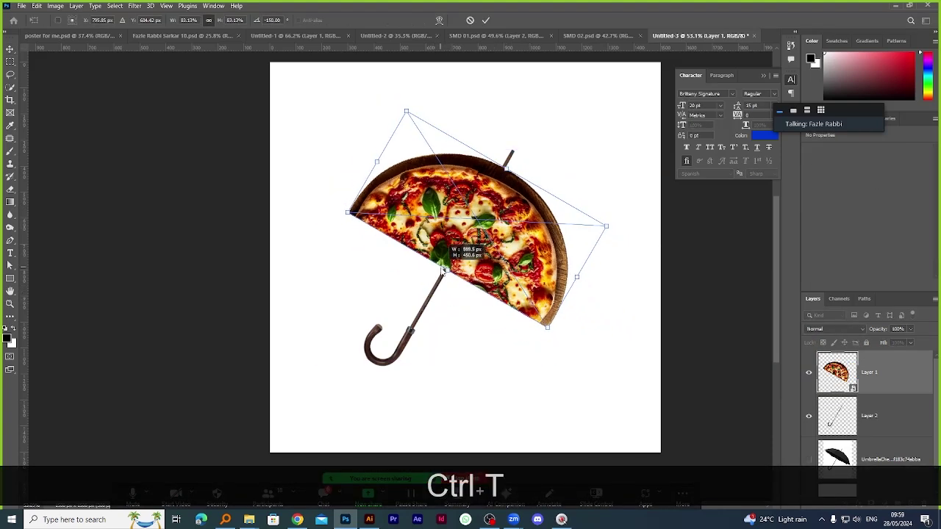
left_click(486, 20)
scroll(538, 154, "up", 4)
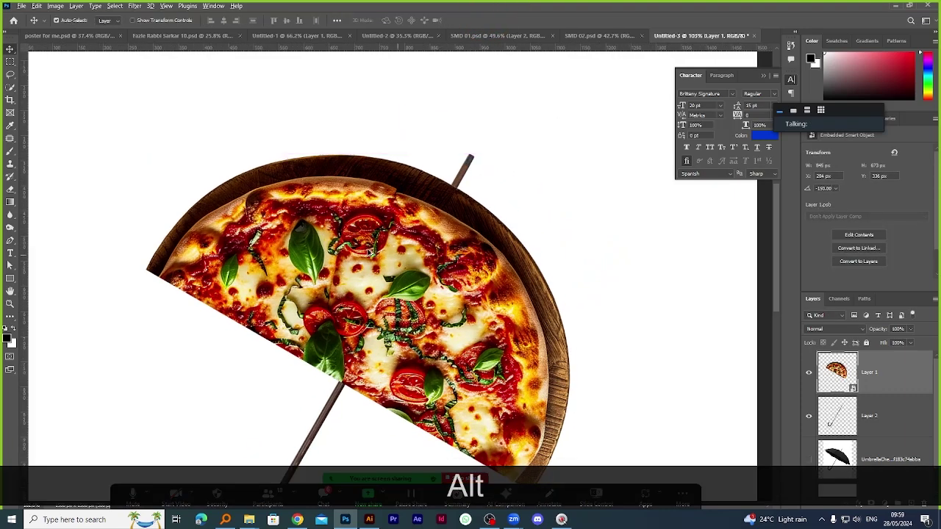
scroll(371, 251, "down", 5)
scroll(531, 273, "up", 3)
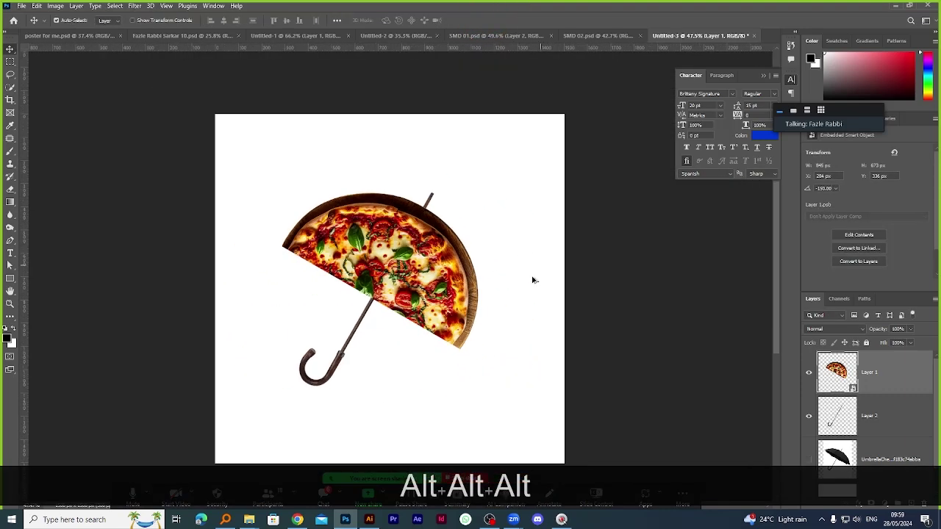
Combine the pizza and handle layers into one smart object, undoing the trial grouping.
scroll(464, 270, "up", 2)
left_click(904, 414, "shift")
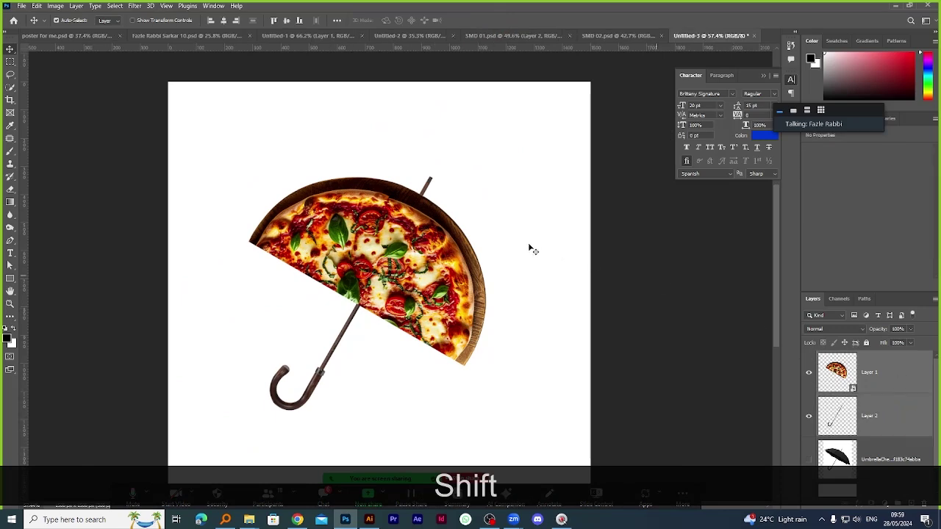
scroll(515, 247, "down", 2)
key("ctrl+alt+shift+g")
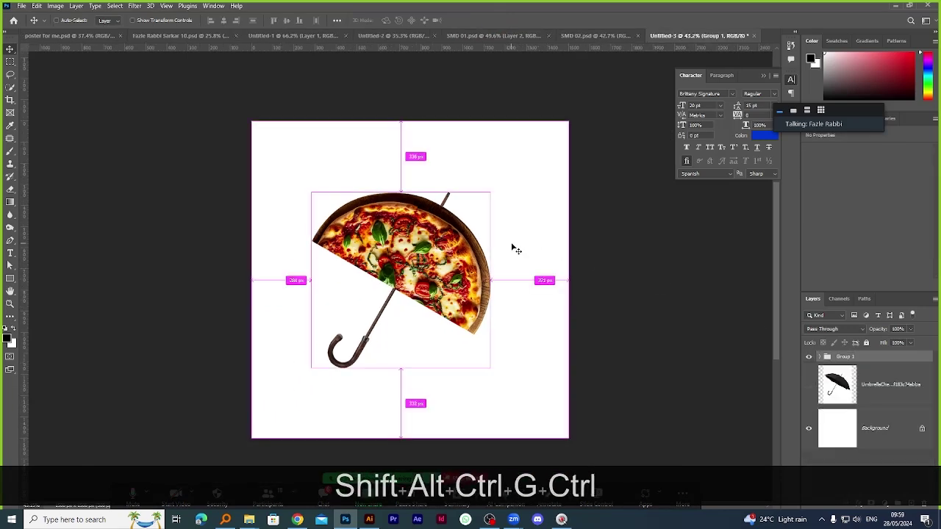
key("ctrl+z")
right_click(887, 376)
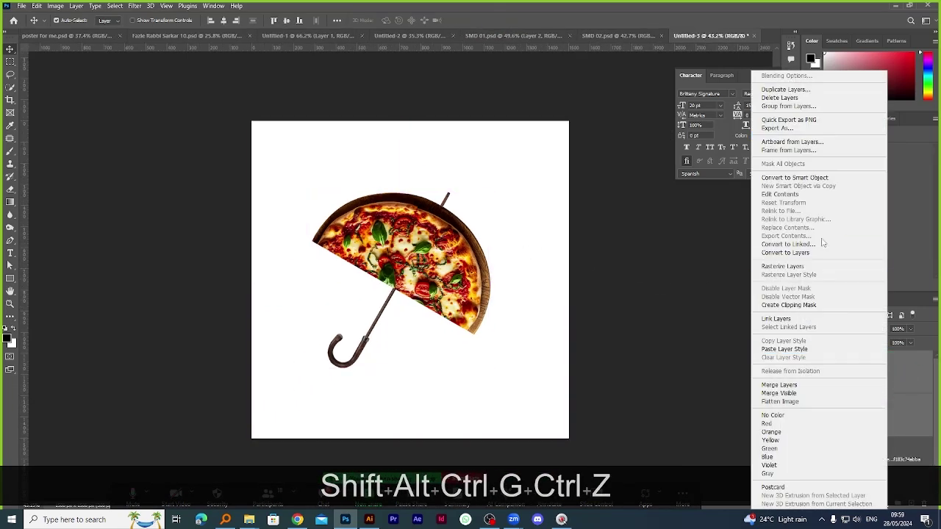
left_click(797, 178)
Move the combined pizza umbrella closer to the canvas centre, to about X 347 px, Y 378 px.
left_click_drag(459, 280, 472, 289)
scroll(441, 242, "down", 2)
scroll(431, 228, "up", 2)
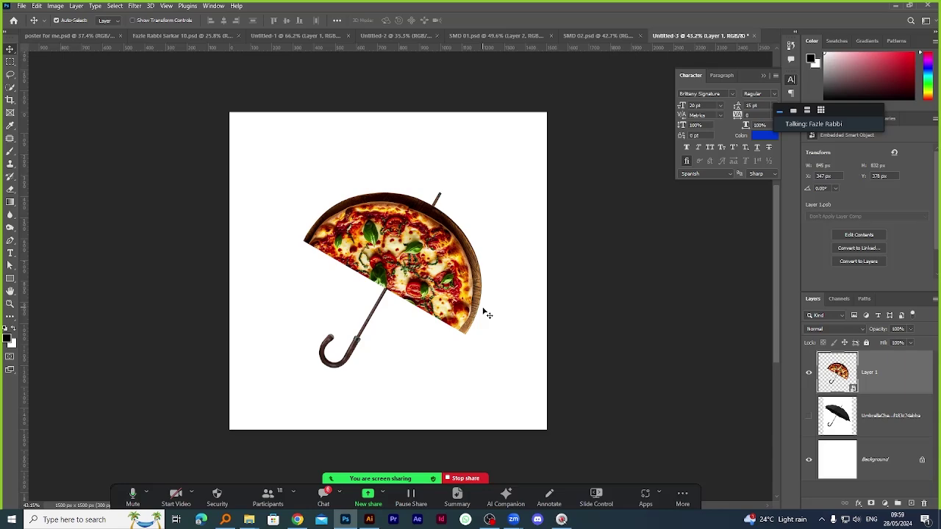
Switch to Chrome, close the converted umbrella preview, and open the bookmarked Unsplash site in a new tab.
left_click(297, 520)
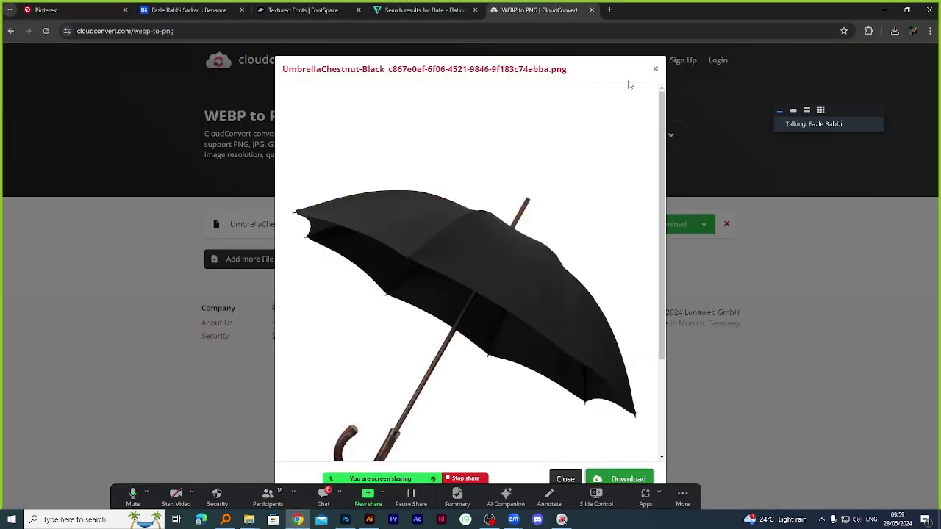
left_click(655, 70)
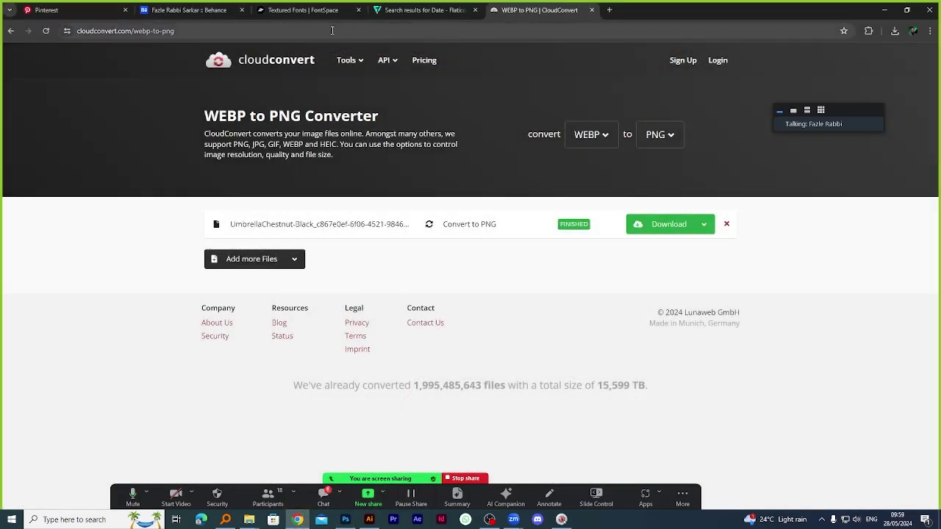
left_click(610, 10)
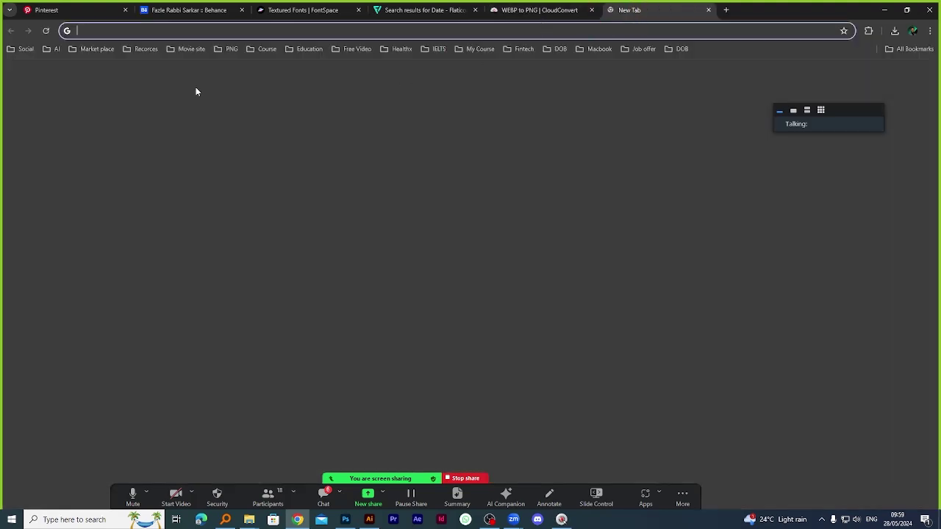
left_click(106, 49)
left_click(147, 63)
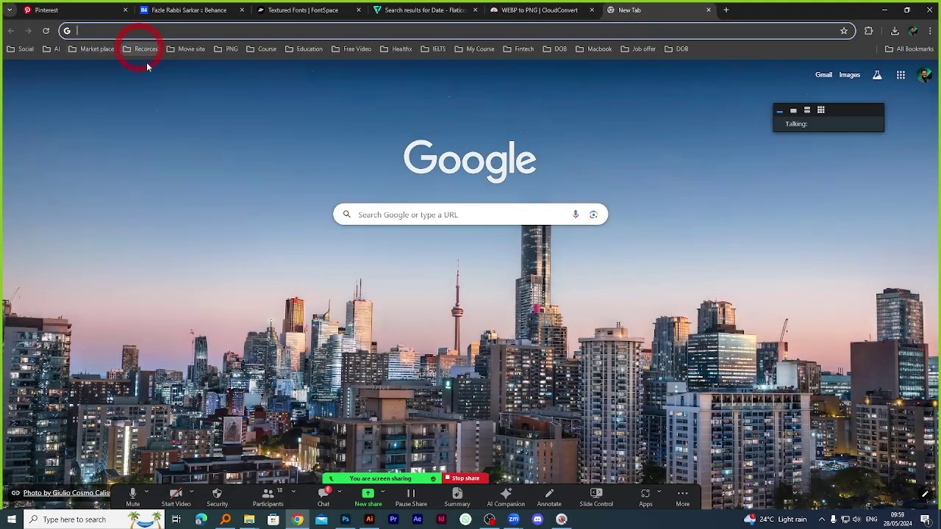
left_click(144, 48)
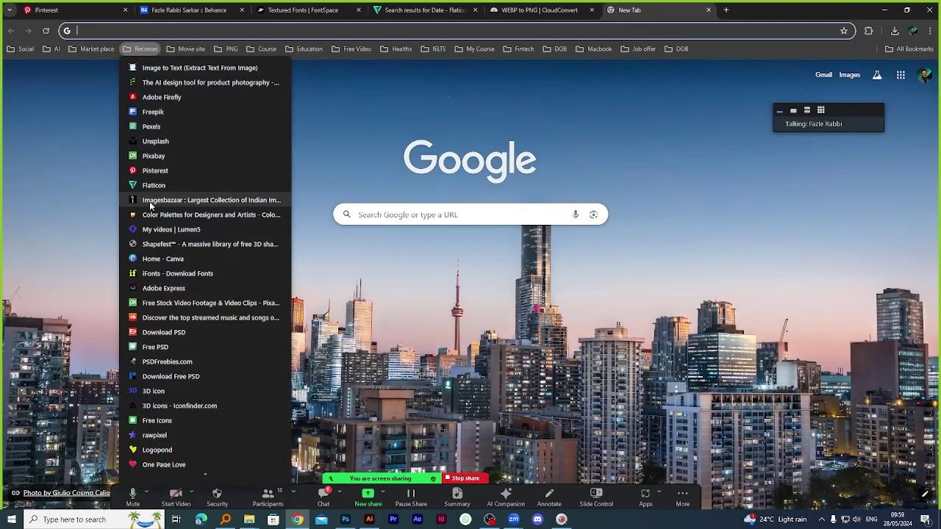
left_click(175, 142)
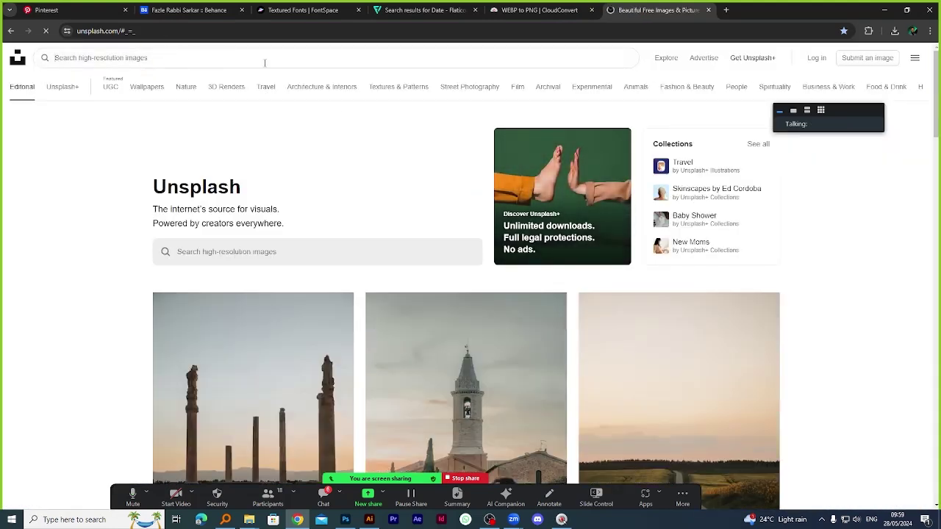
key("ctrl+t")
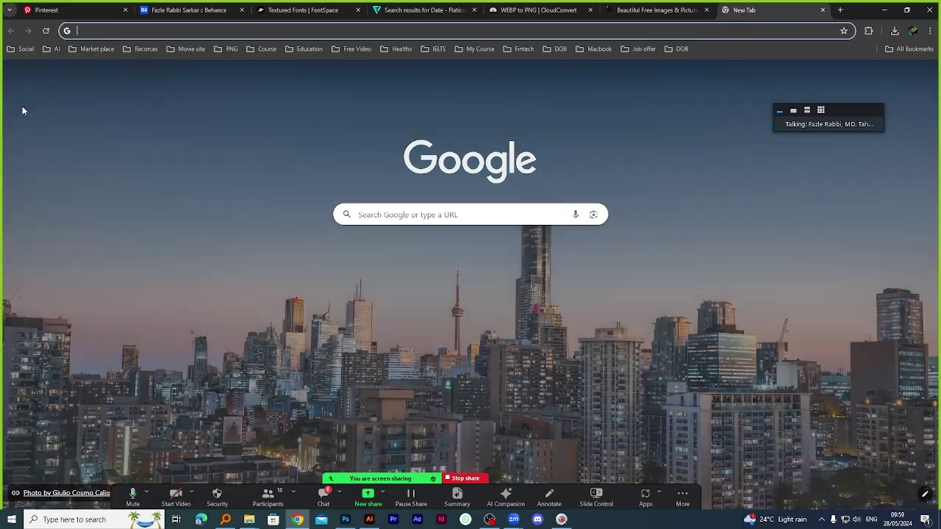
left_click(50, 50)
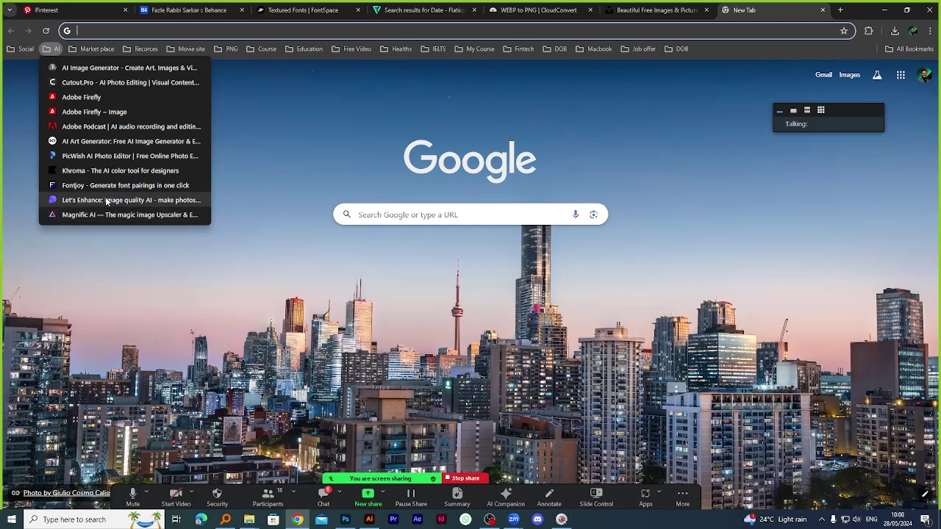
left_click(652, 10)
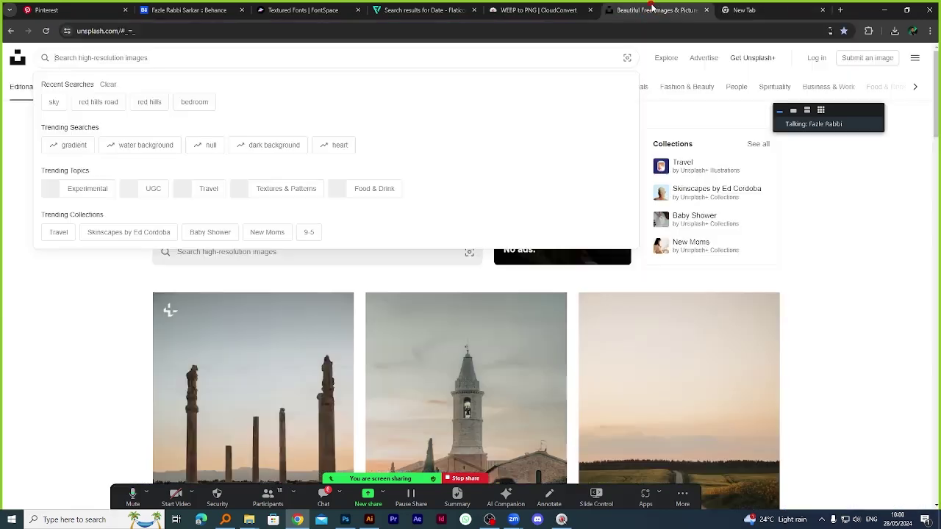
Search Unsplash for "rain" photos.
left_click(132, 56)
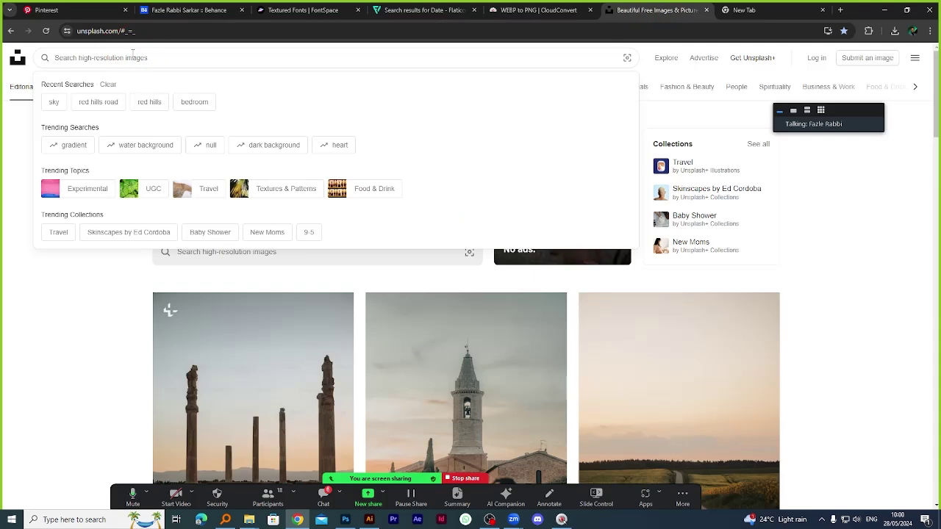
type("rain")
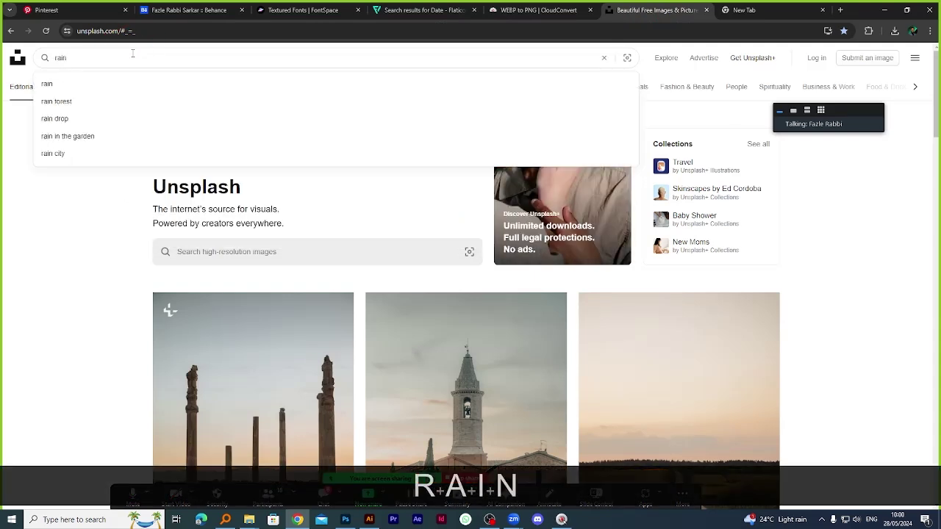
key("Return")
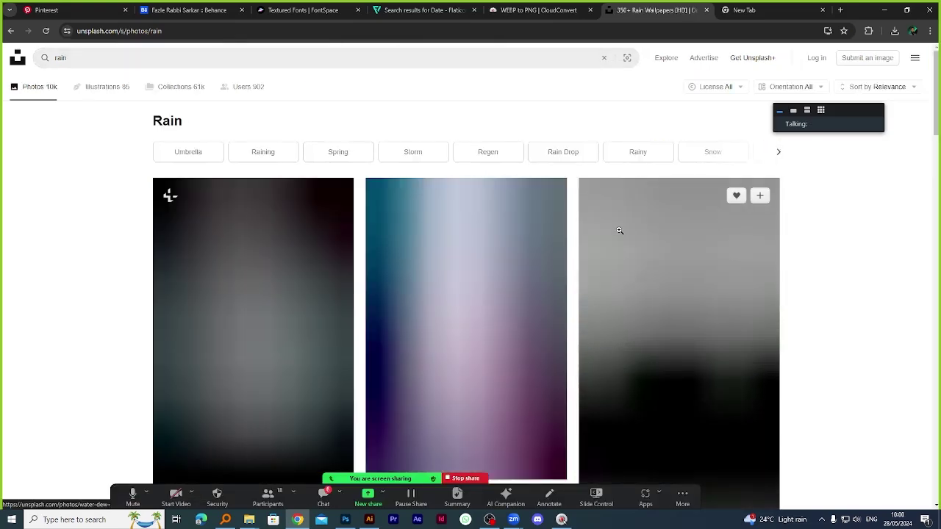
Browse the rain photo results for a suitable background image.
scroll(594, 269, "down", 3)
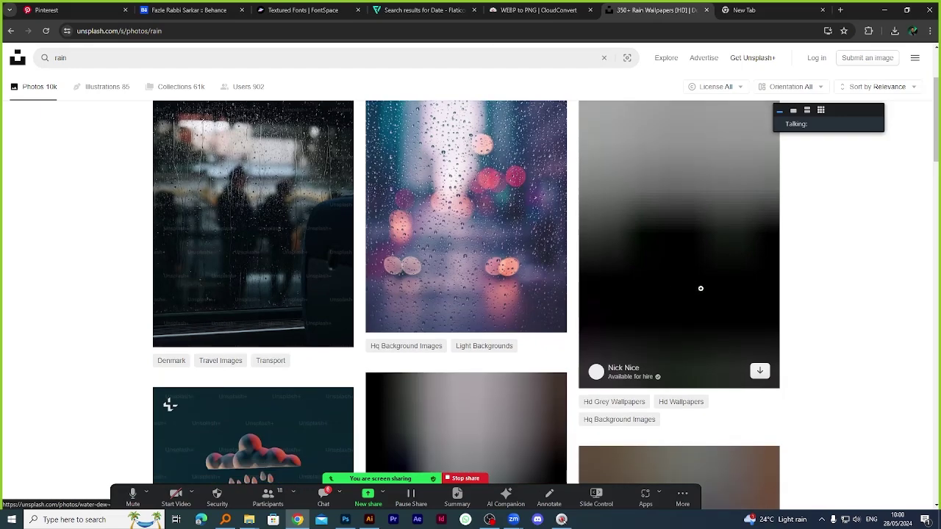
scroll(700, 288, "up", 1)
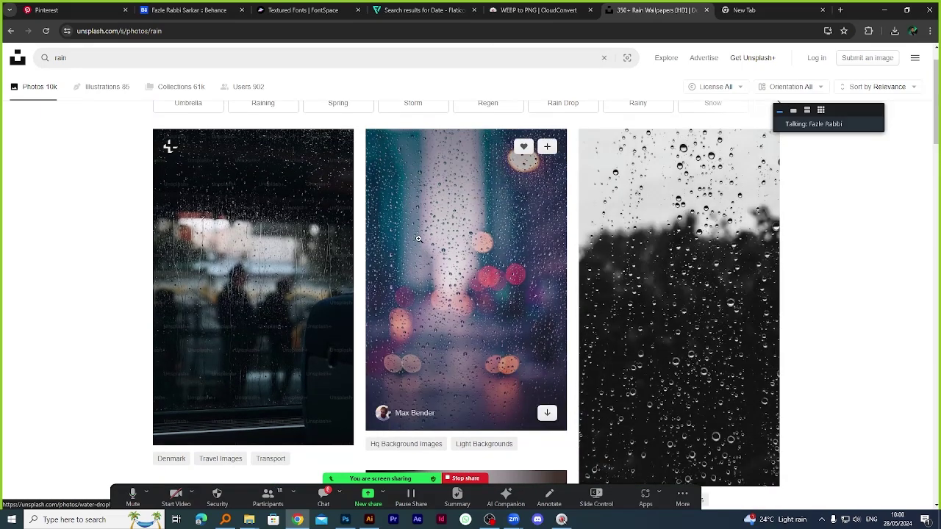
scroll(735, 331, "down", 4)
scroll(736, 331, "up", 3)
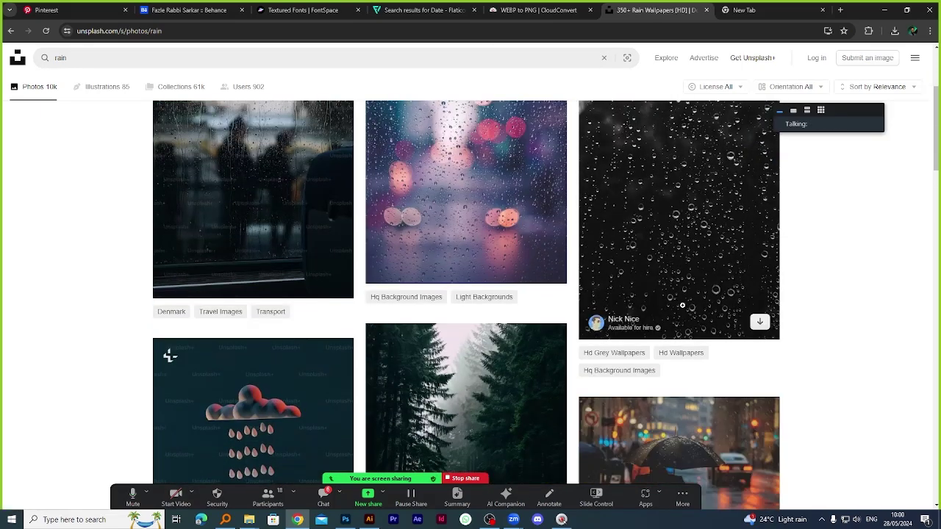
scroll(779, 324, "down", 3)
scroll(771, 319, "up", 1)
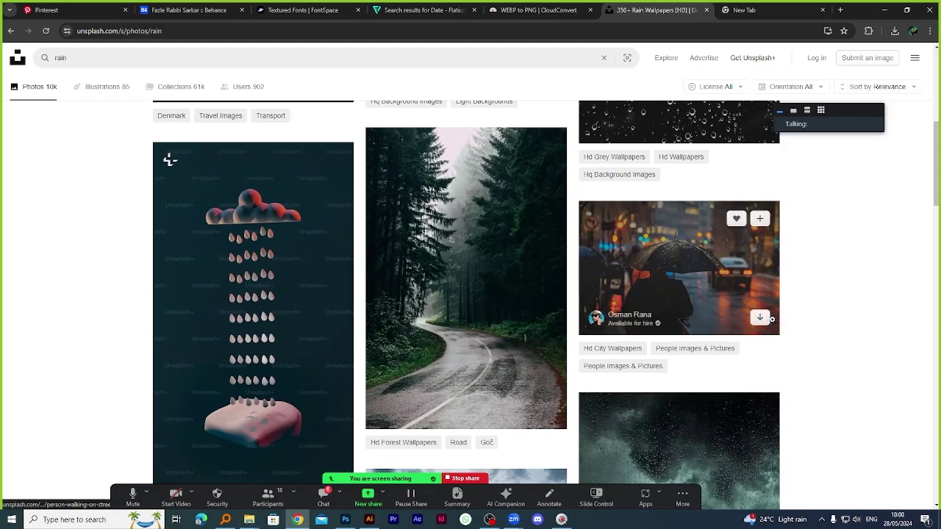
scroll(834, 310, "down", 1)
scroll(833, 310, "down", 2)
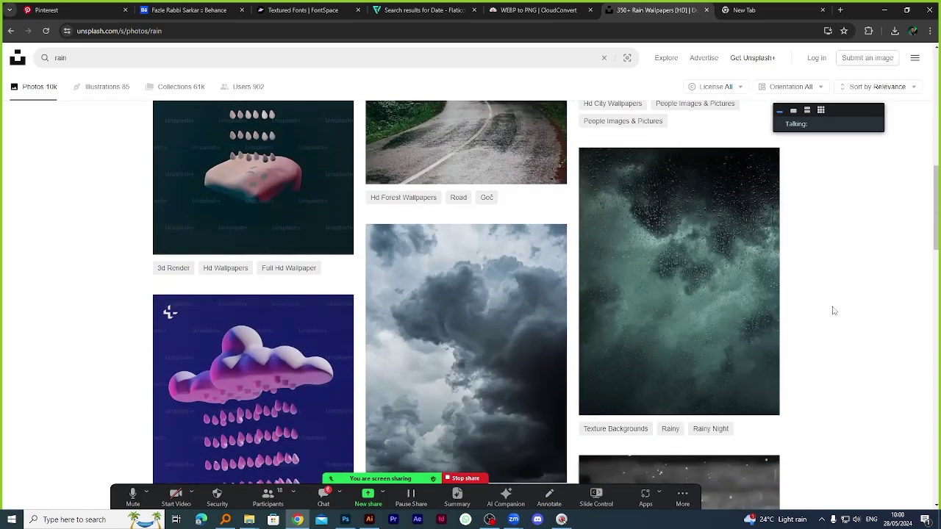
scroll(834, 310, "down", 2)
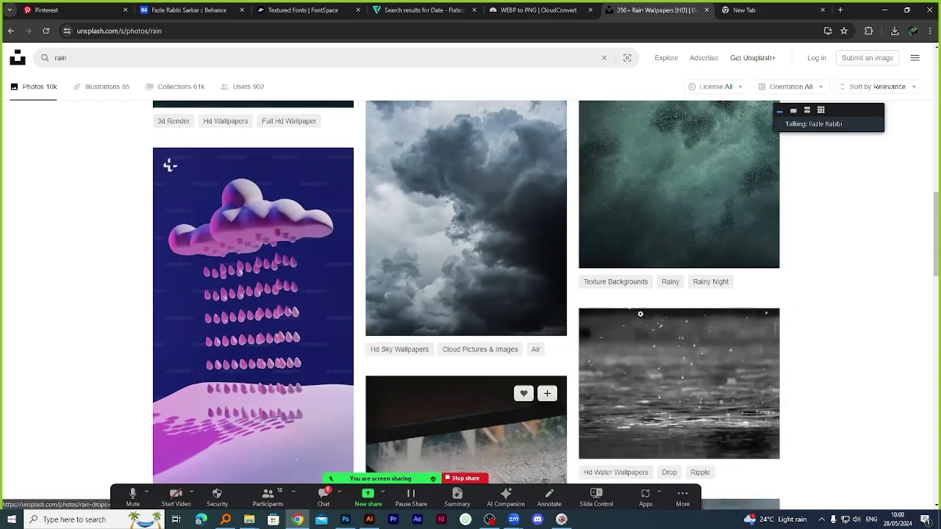
scroll(474, 441, "up", 1)
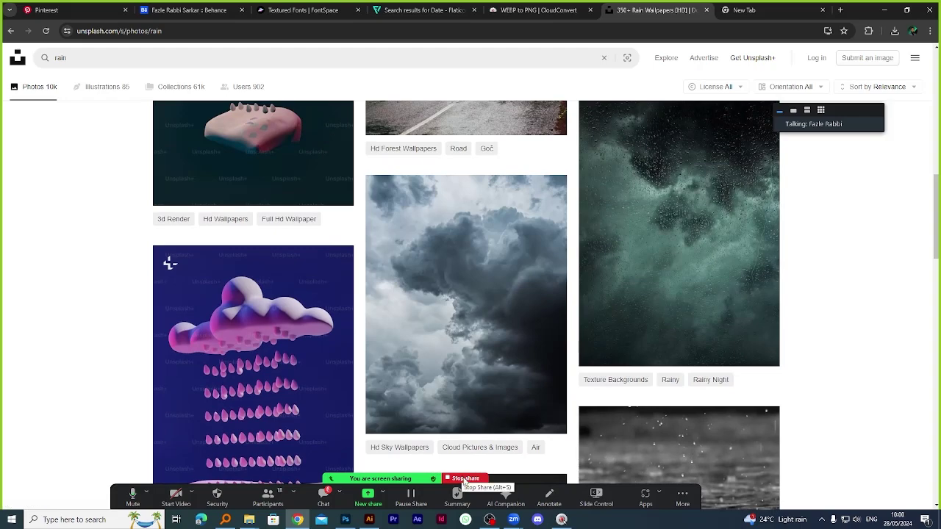
scroll(750, 277, "down", 3)
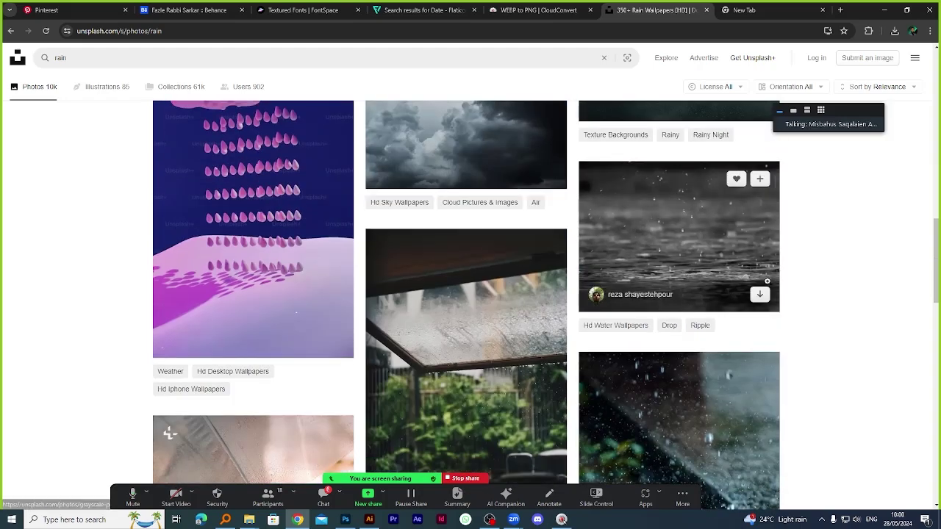
scroll(767, 281, "down", 2)
scroll(755, 278, "down", 2)
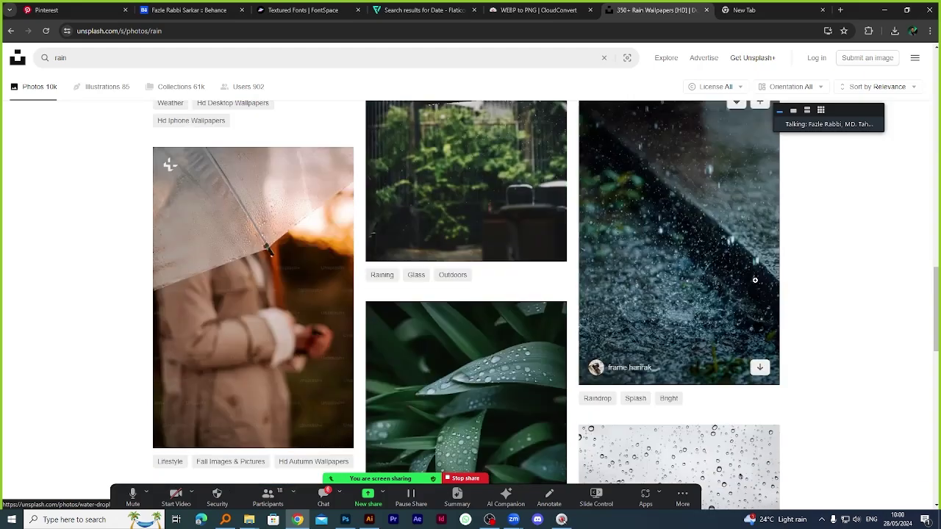
scroll(784, 322, "up", 2)
scroll(647, 300, "down", 1)
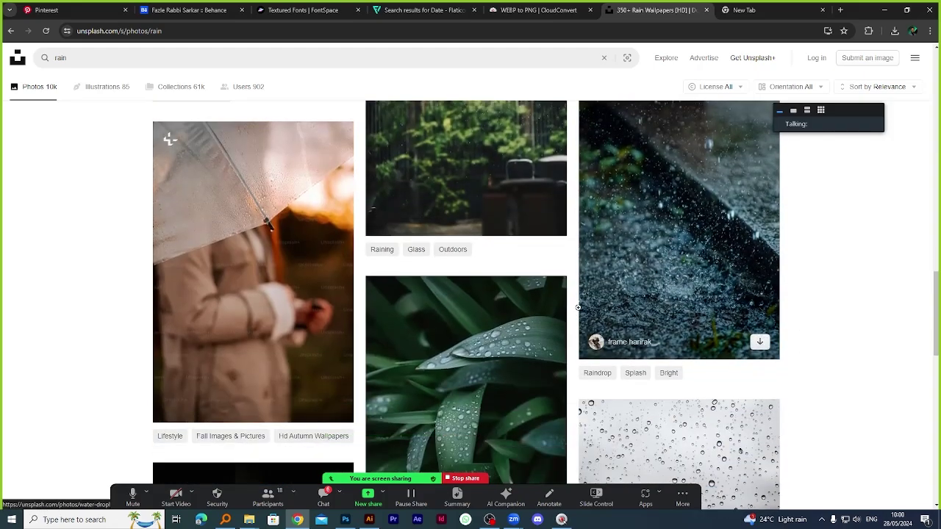
scroll(579, 308, "up", 2)
Open the photo of rain drops on a window glass over green plants and download it as a JPEG into folder 06.
left_click(488, 245)
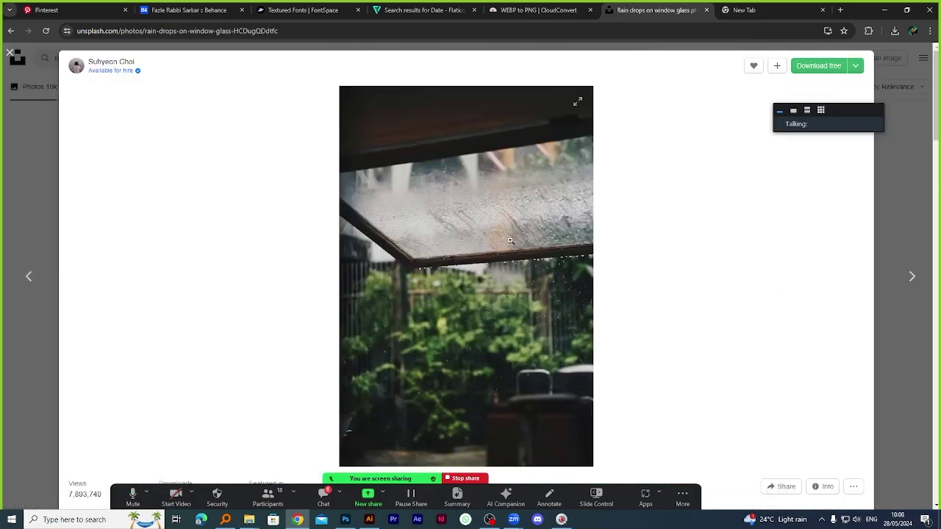
scroll(595, 235, "down", 2)
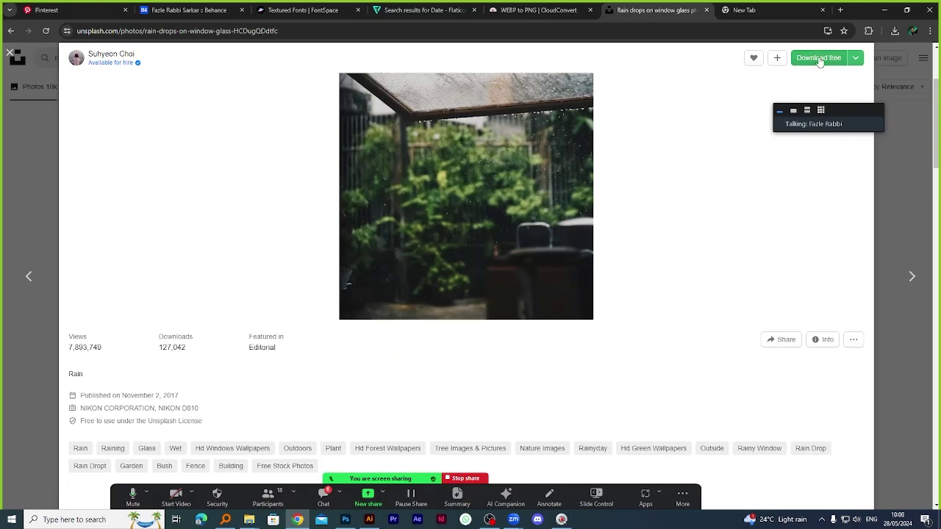
left_click(819, 59)
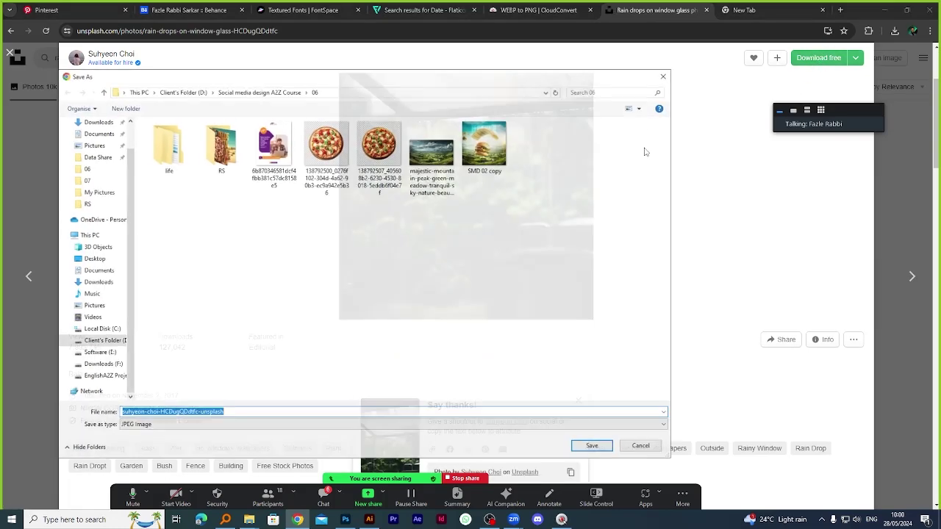
left_click(585, 449)
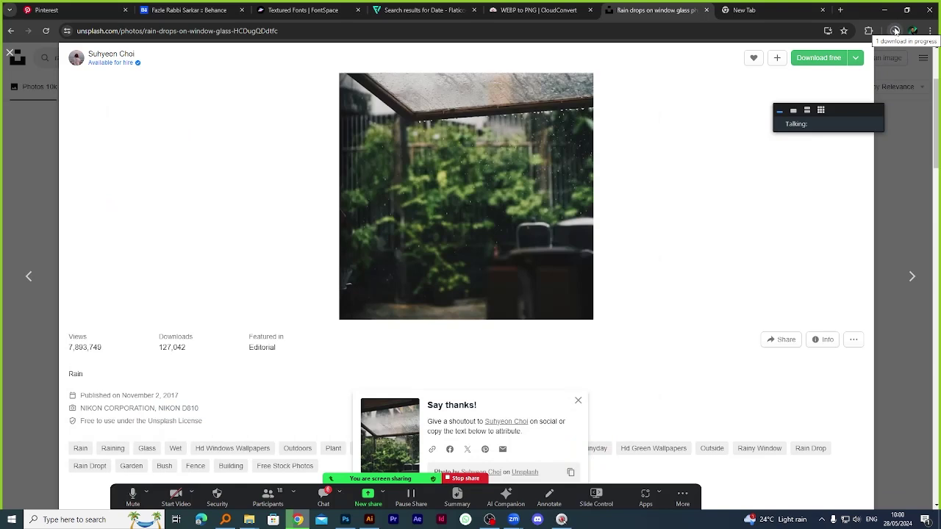
Switch to Photoshop by placing the downloaded rain photo from its folder into the Untitled-3 design at its fitted size.
left_click(895, 30)
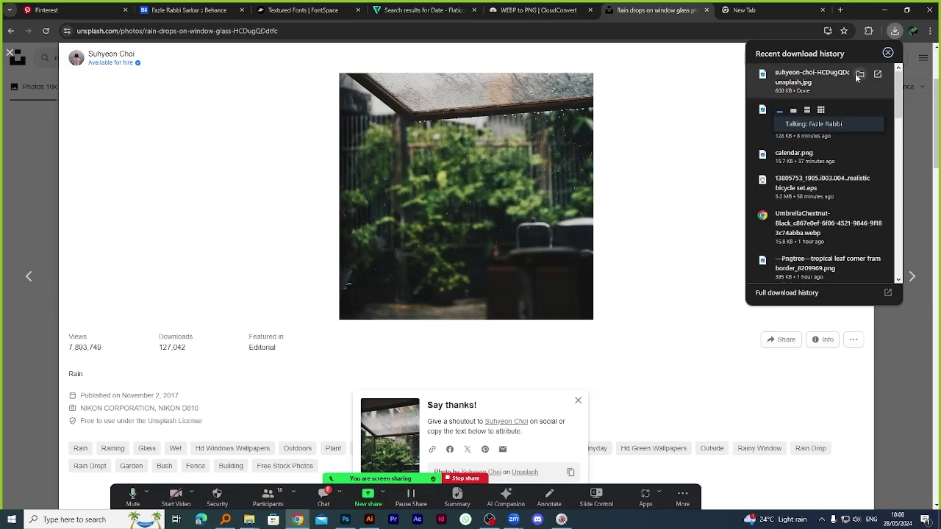
left_click(859, 74)
left_click_drag(700, 351, 426, 223)
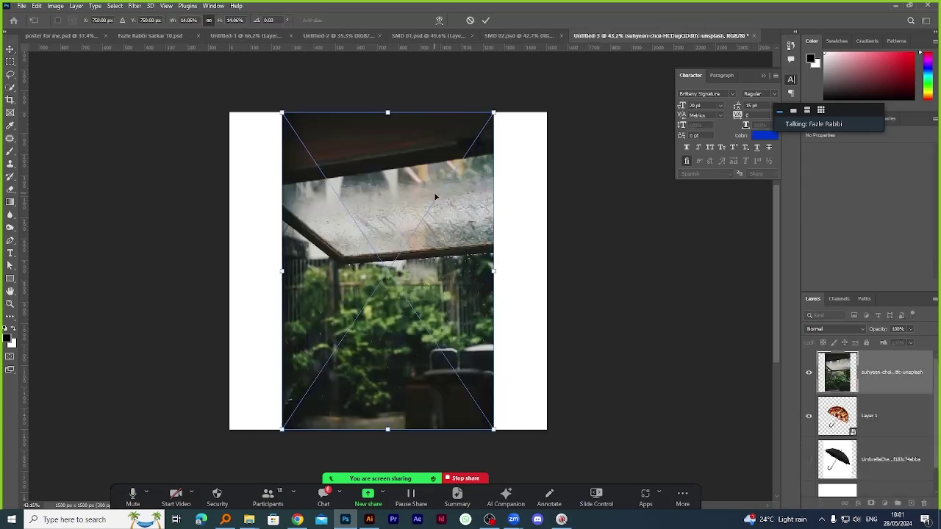
left_click(485, 20)
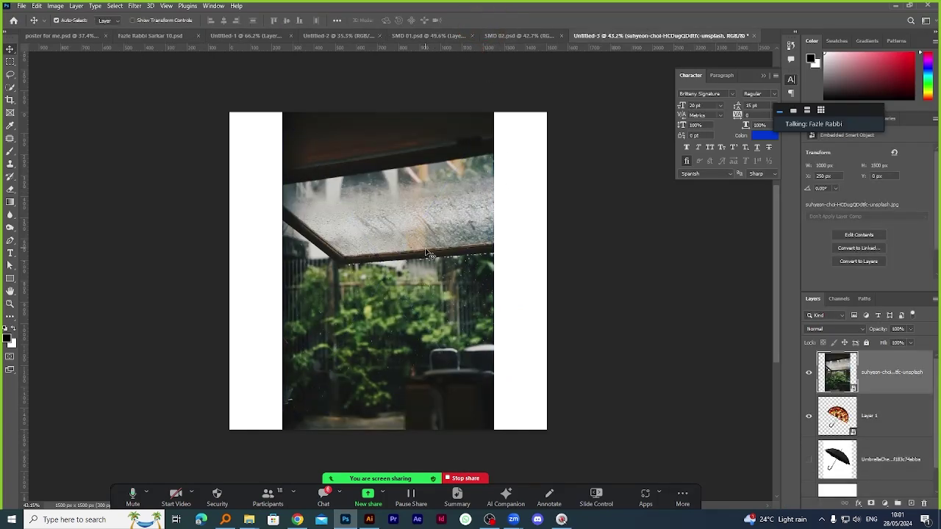
Move the rain photo layer below the pizza umbrella and the hidden black umbrella layers.
key("ctrl+t")
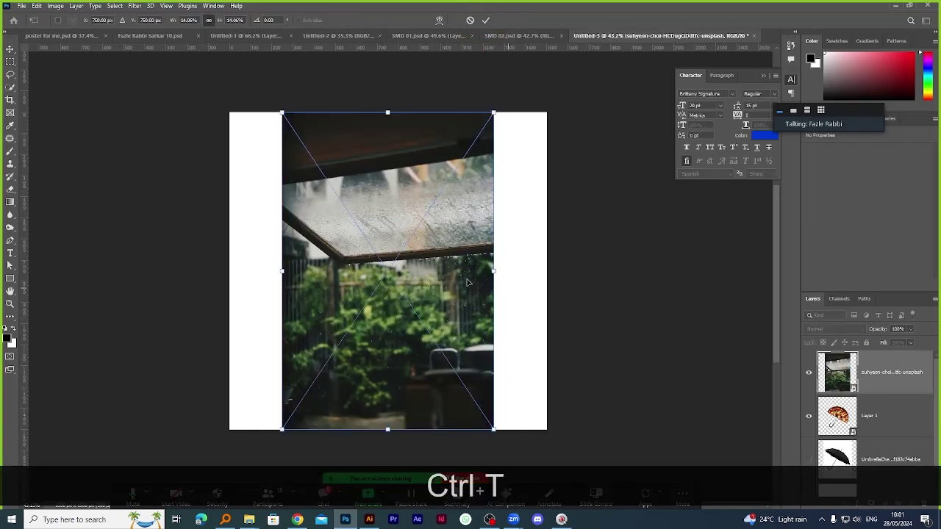
left_click(485, 20)
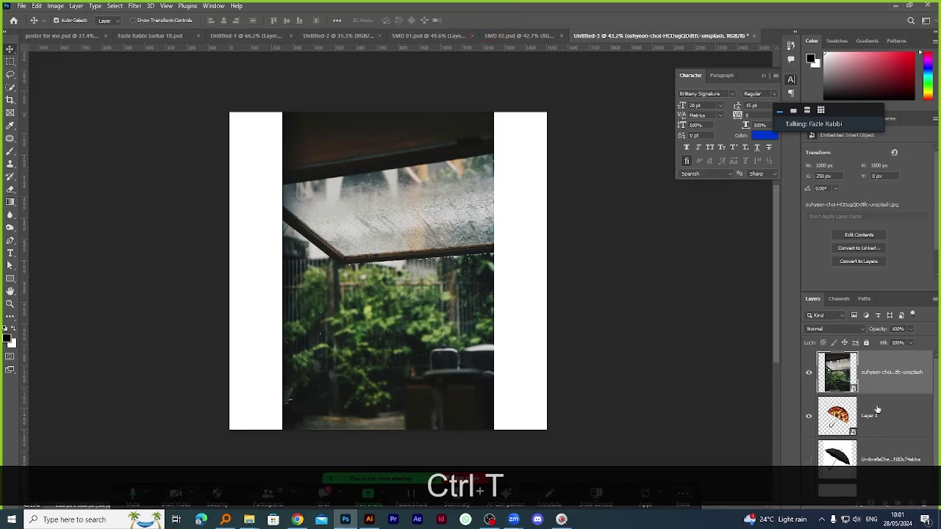
left_click_drag(882, 370, 892, 486)
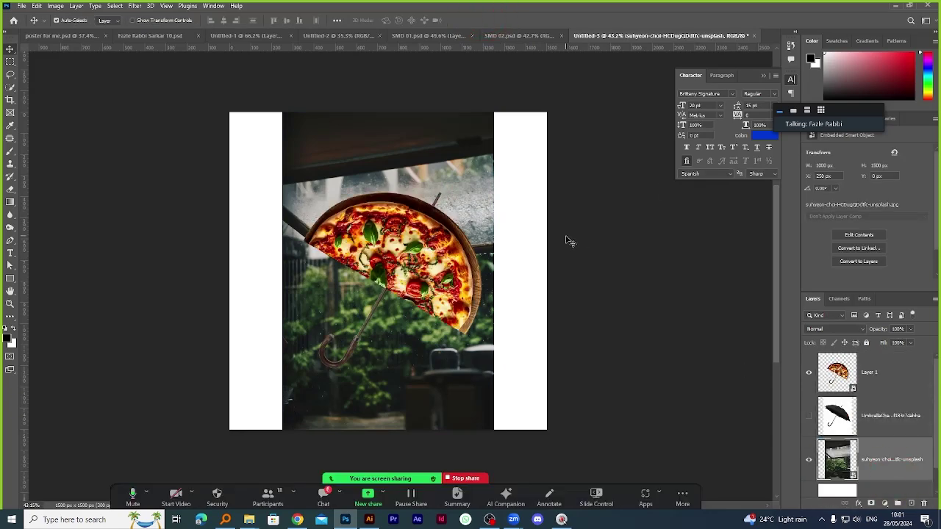
Enlarge the rain photo proportionally to about 2475 px high and position it at about X -76 px, Y -914 px to cover the canvas.
key("ctrl+t")
left_click_drag(496, 273, 586, 286)
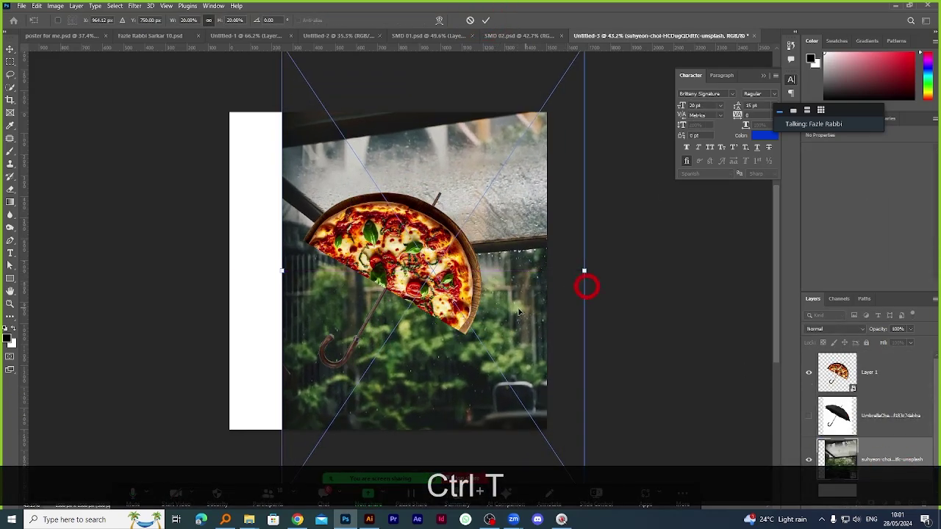
left_click_drag(529, 264, 460, 223)
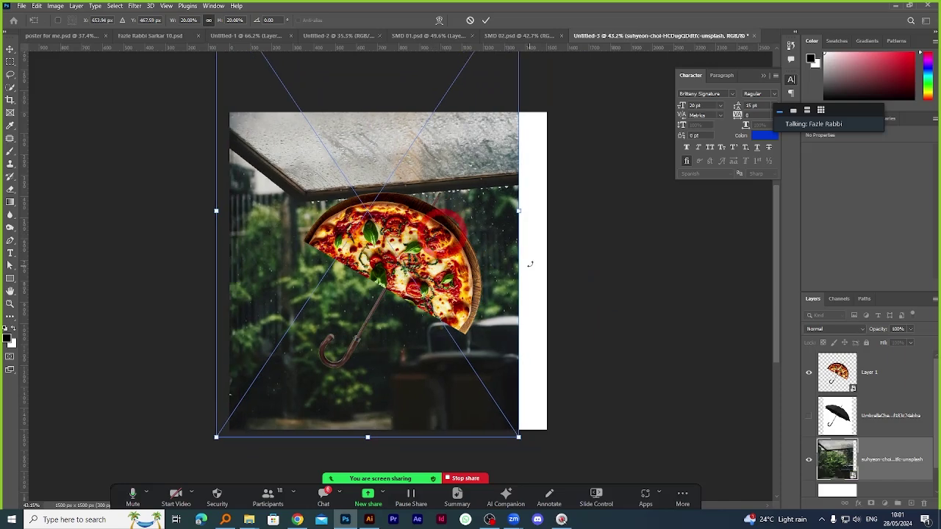
left_click_drag(516, 212, 562, 213)
left_click_drag(453, 275, 452, 250)
left_click(490, 20)
left_click_drag(471, 176, 471, 170)
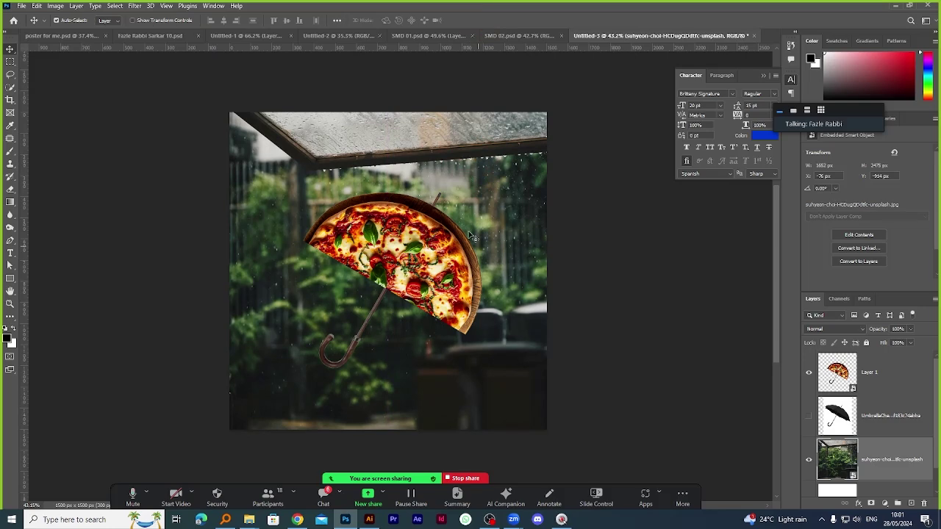
Add a new empty layer directly beneath the pizza umbrella layer, above the hidden black umbrella.
scroll(471, 237, "up", 4)
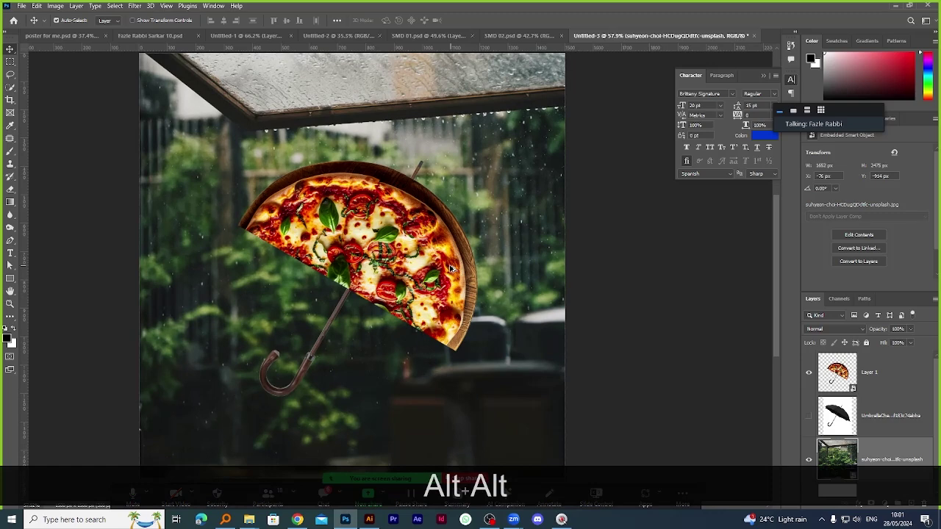
left_click(897, 372)
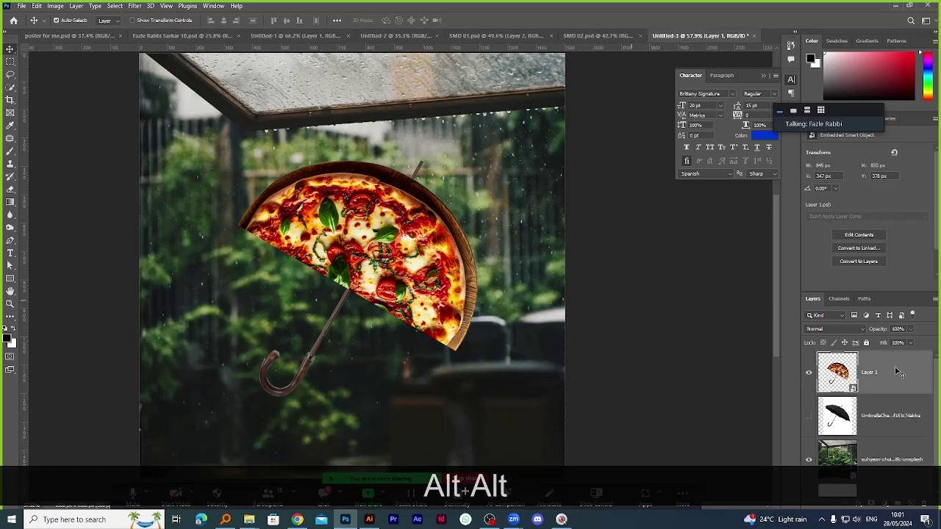
left_click(887, 410)
left_click(912, 504)
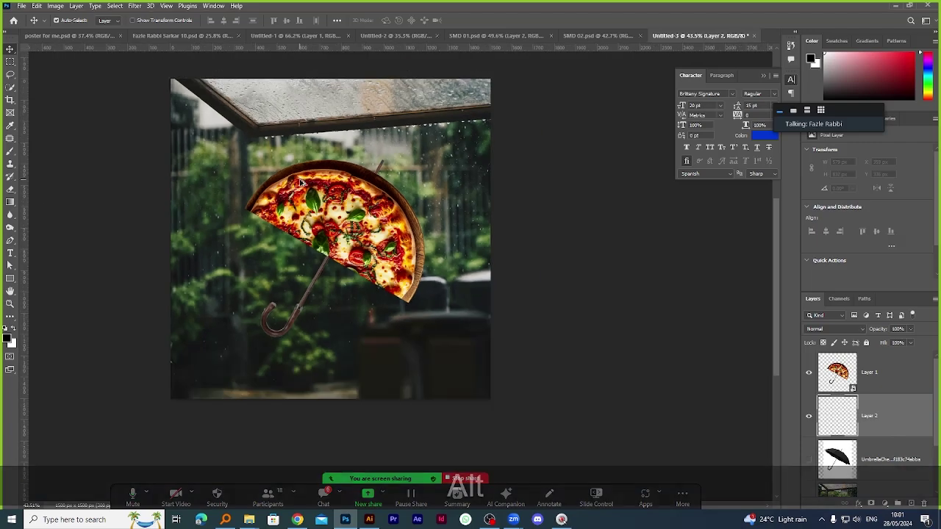
Activate the Brush tool and enlarge the soft brush to 1400 px.
scroll(403, 261, "up", 4)
scroll(403, 262, "down", 2)
scroll(402, 257, "down", 3)
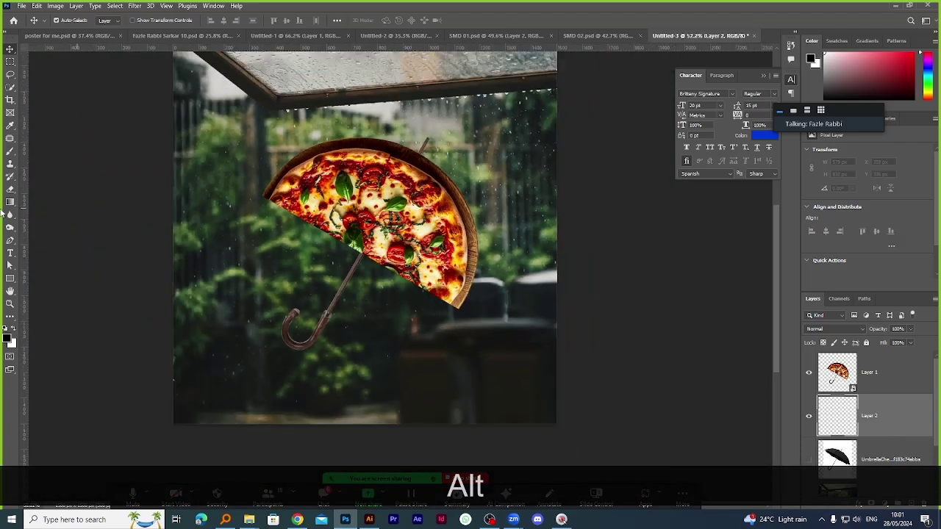
left_click(14, 153)
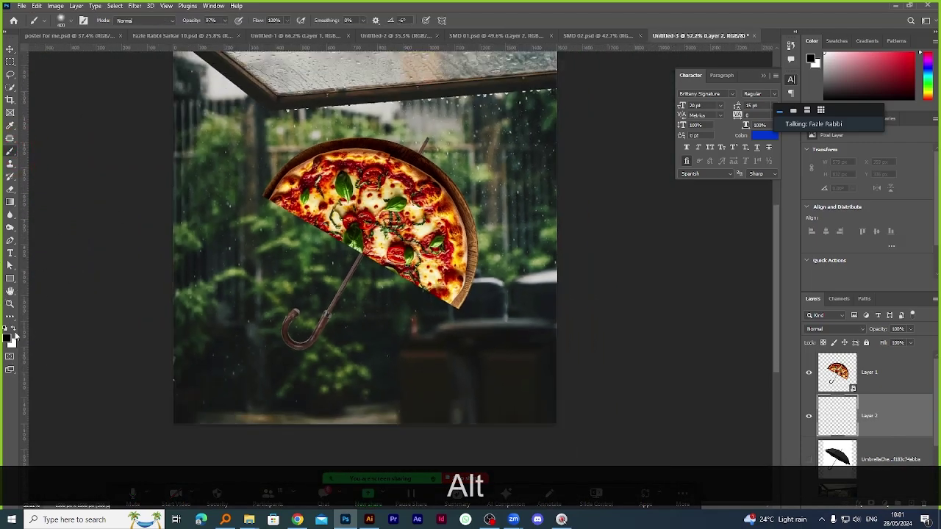
key("bracketright")
key("bracketright")
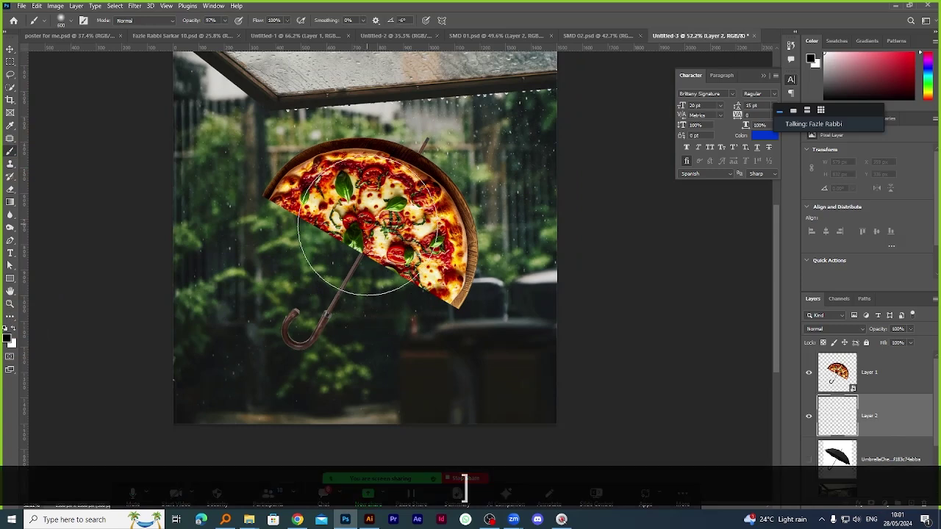
key("bracketright")
key("bracketright")
key("bracketright")
key("bracketright")
key("bracketright")
key("bracketright")
key("bracketright")
key("bracketright")
Try soft black brush dabs behind the pizza umbrella on the new layer, and undo the trial dabs.
left_click(372, 242)
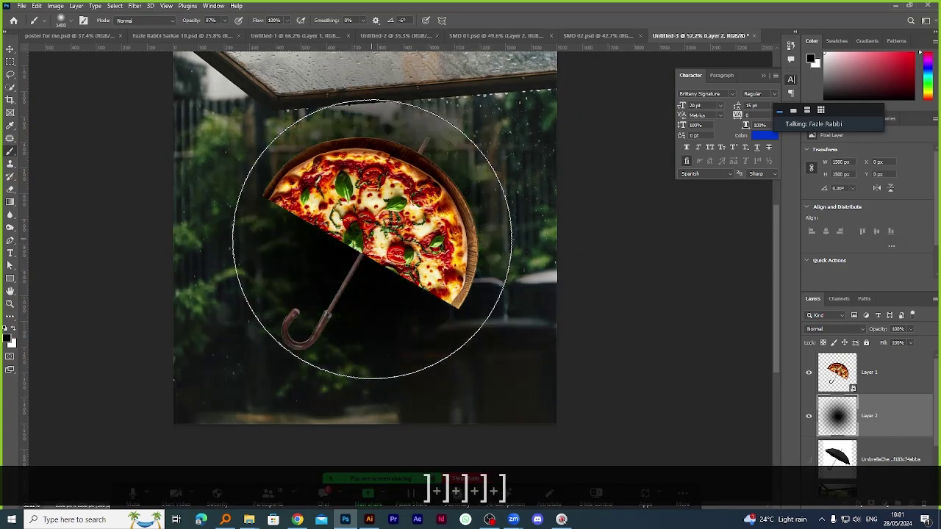
key("ctrl+z")
key("ctrl+z")
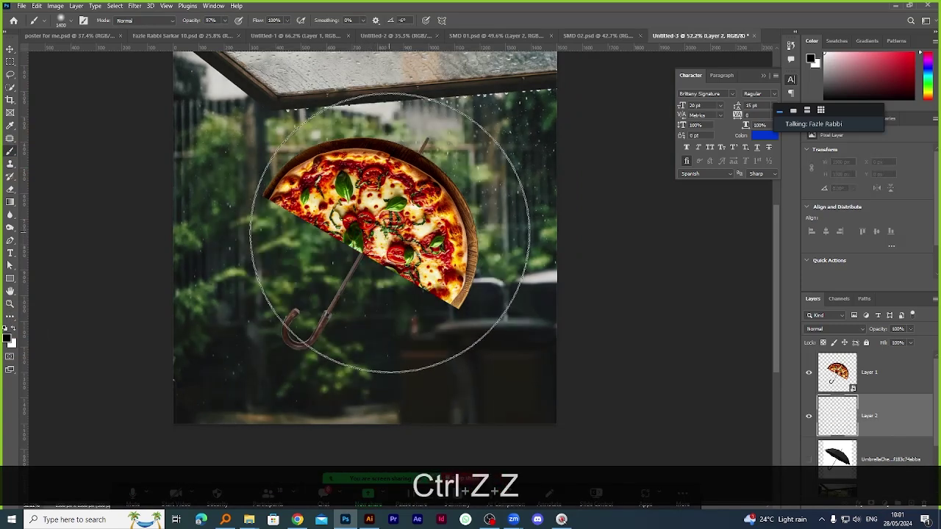
left_click(390, 234)
key("ctrl+z")
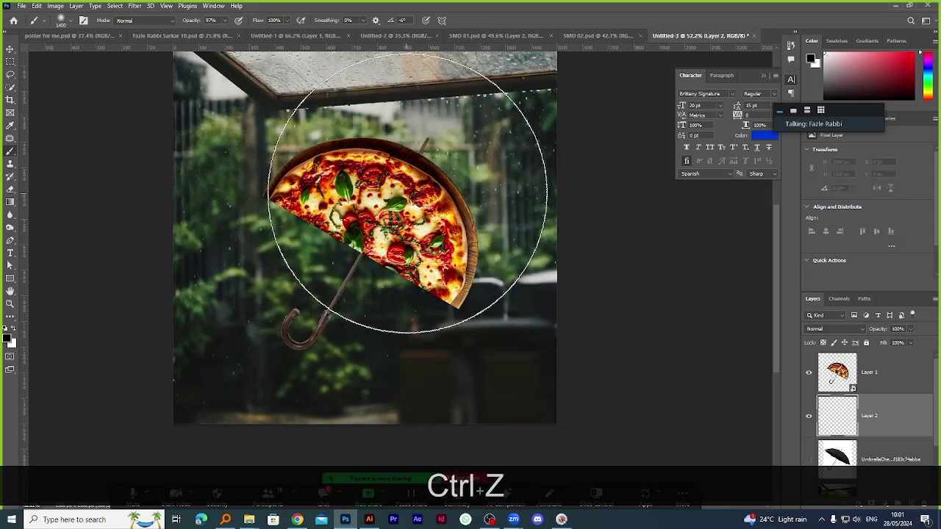
left_click(410, 230)
left_click(347, 250)
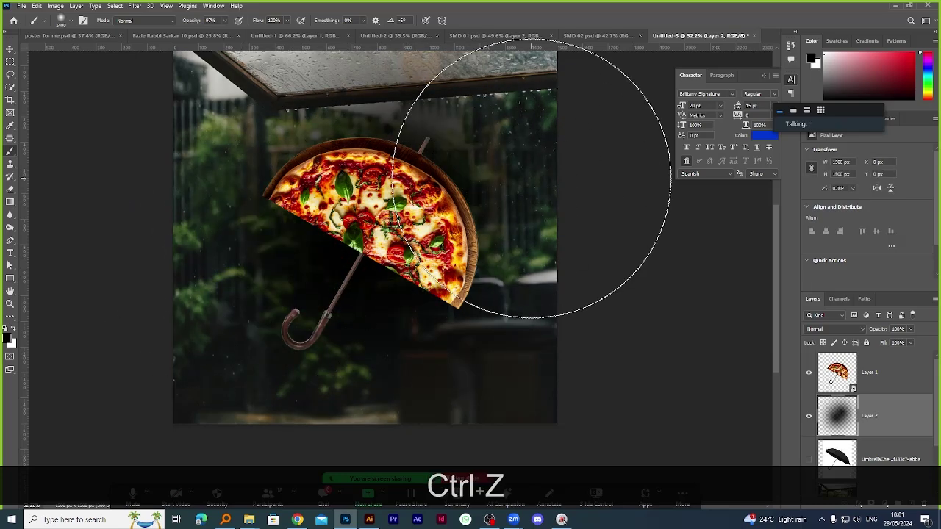
scroll(551, 176, "down", 3)
scroll(551, 169, "up", 2)
key("ctrl+alt+z")
key("ctrl+alt+z")
key("ctrl+alt+z")
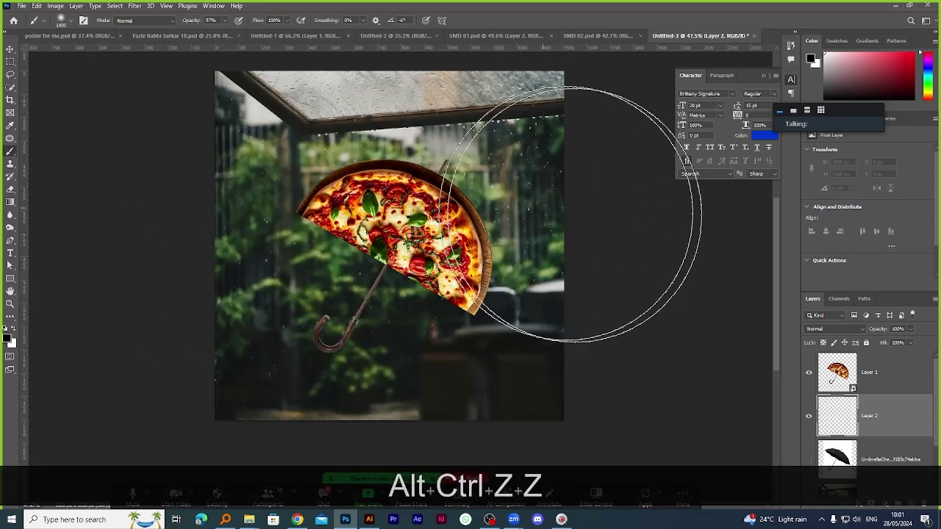
Try a soft white brush dab behind the pizza umbrella, undo it, and switch the brush color back to black.
left_click(13, 333)
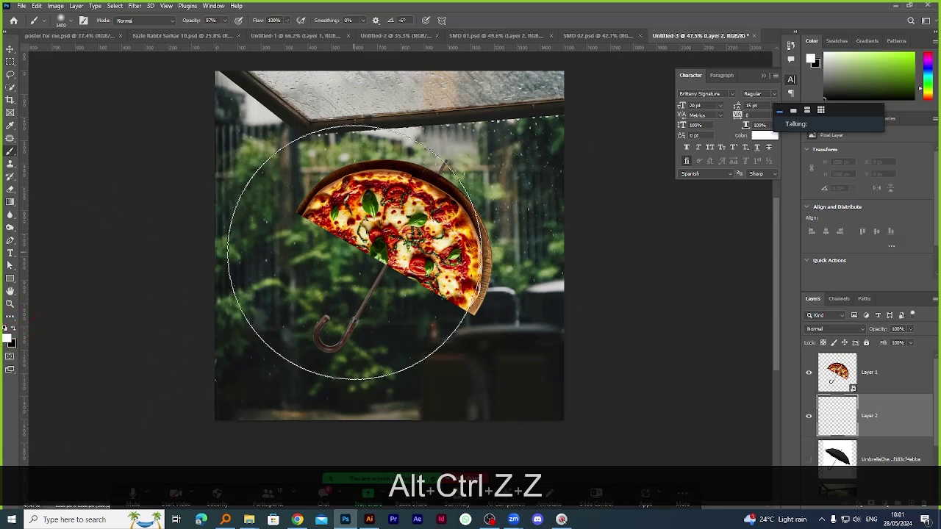
left_click(368, 308)
key("ctrl+z")
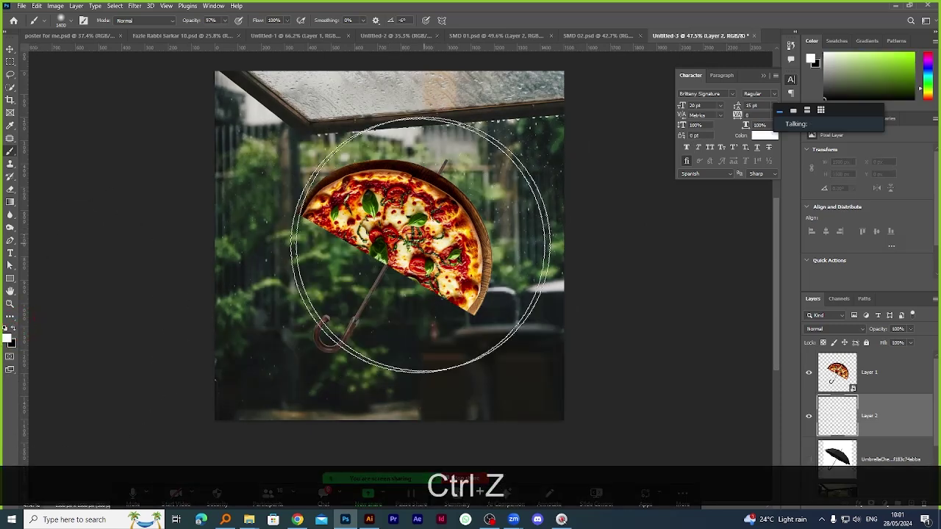
left_click(12, 333)
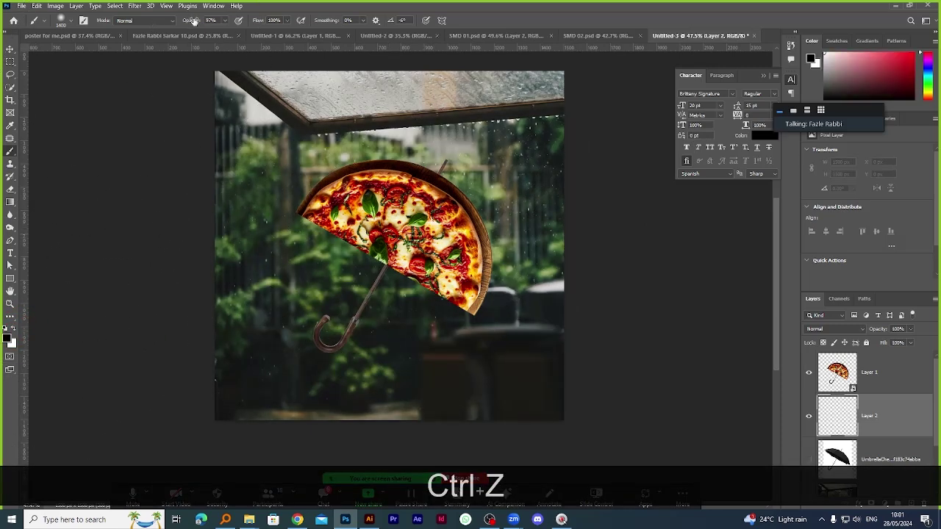
Lower the brush opacity to 56% and paint soft black shading behind the pizza umbrella.
left_click_drag(193, 20, 171, 20)
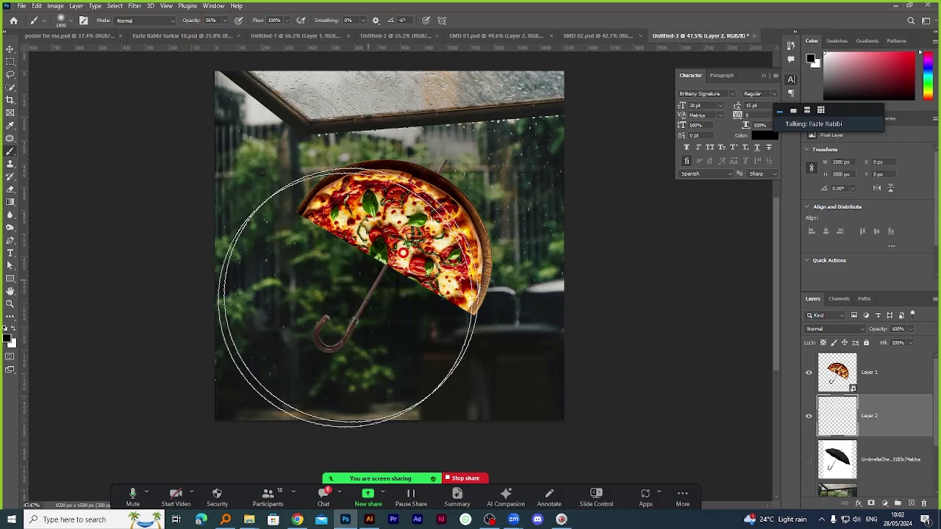
mouse_move(350, 298)
left_mouse_down()
mouse_move(369, 284)
mouse_move(383, 247)
mouse_move(361, 210)
left_mouse_up()
scroll(482, 191, "down", 1)
scroll(480, 228, "up", 3)
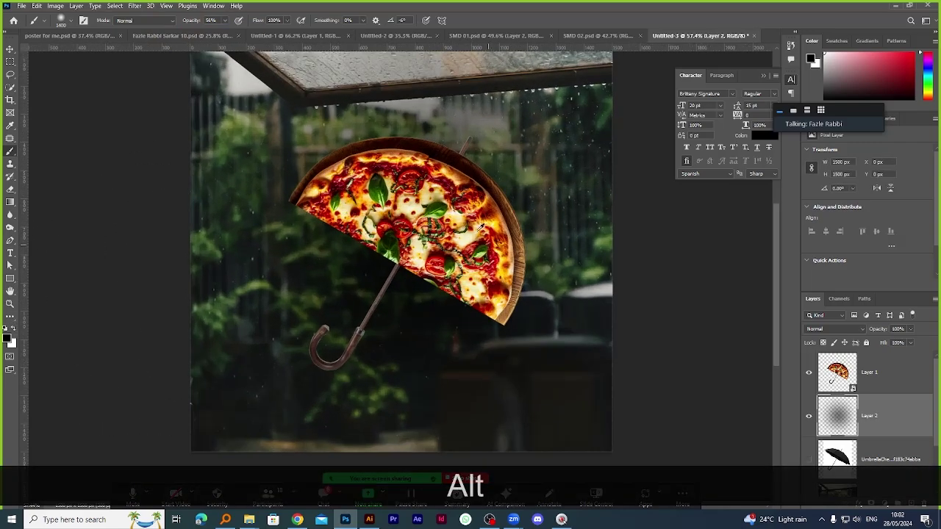
Reduce the soft brush to 800 px and deepen the black shading around the middle of the umbrella.
key("bracketleft")
key("bracketleft")
key("bracketleft")
key("bracketleft")
key("bracketleft")
key("bracketleft")
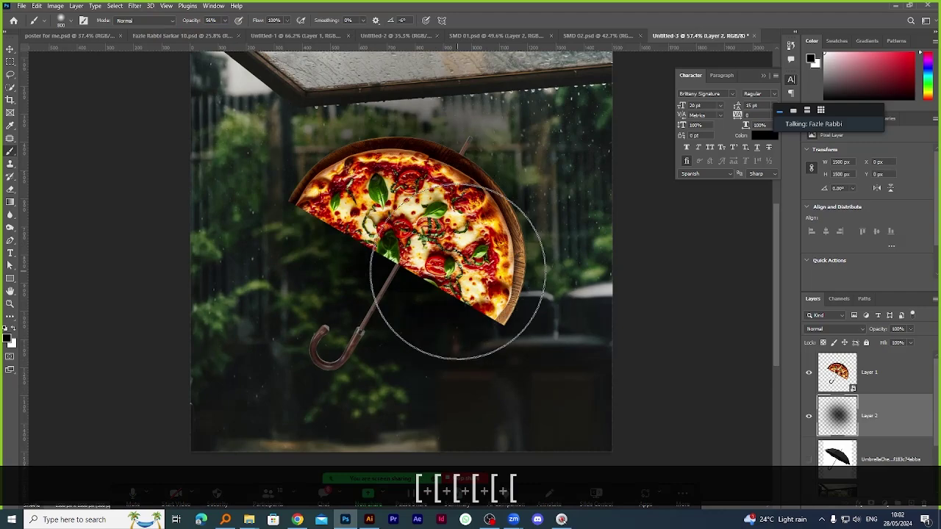
scroll(420, 206, "down", 2)
scroll(441, 265, "up", 3)
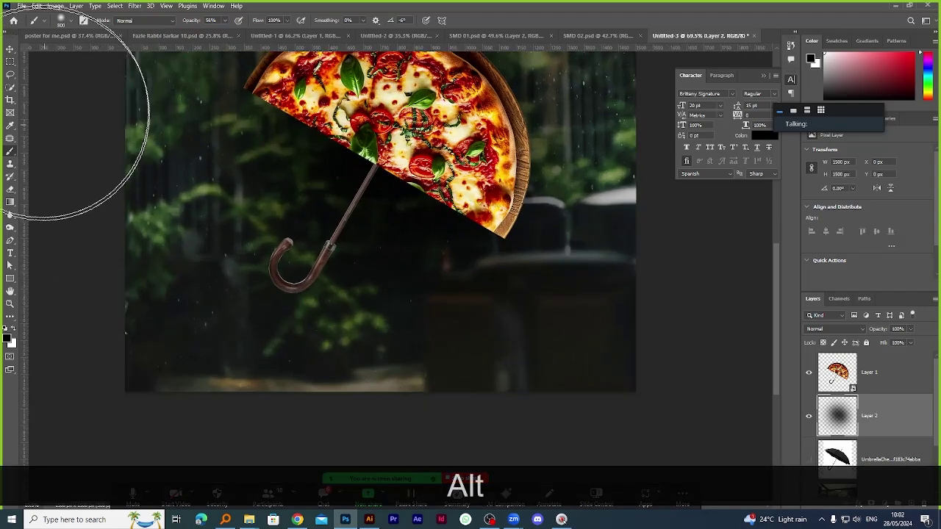
Examine the soft dark shading behind the pizza umbrella against the whole rain photo.
left_click(9, 48)
scroll(465, 328, "down", 2)
scroll(469, 302, "down", 2)
scroll(441, 294, "up", 3)
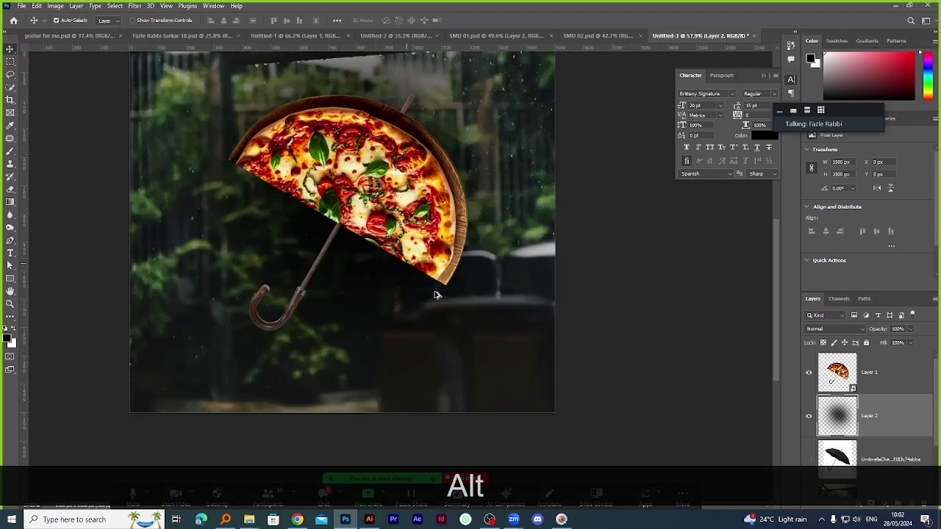
scroll(470, 305, "down", 2)
scroll(514, 275, "up", 2)
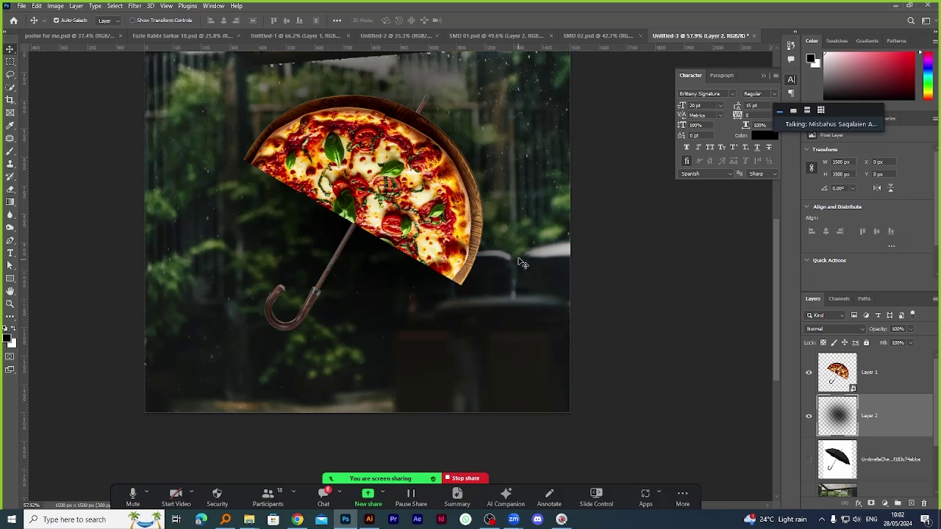
scroll(507, 309, "down", 2)
scroll(489, 228, "up", 3)
scroll(491, 228, "down", 1)
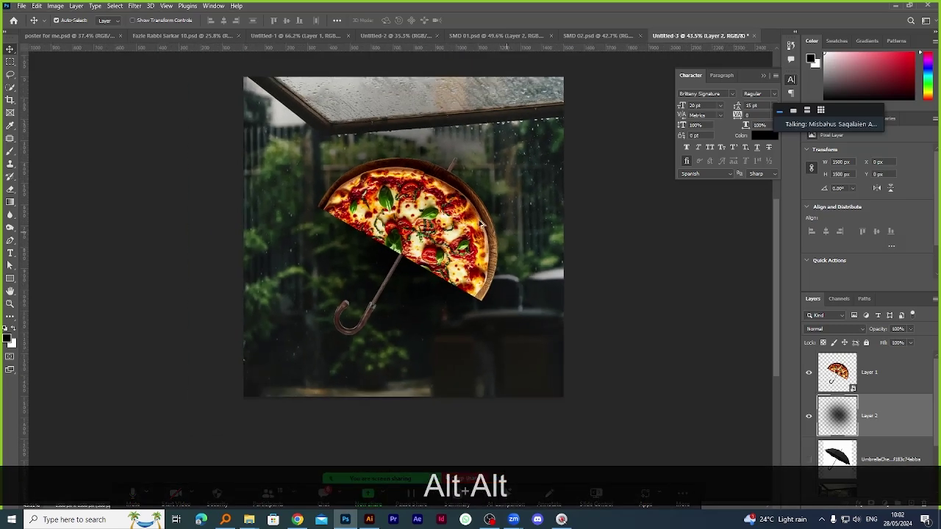
scroll(494, 208, "up", 2)
scroll(494, 208, "down", 1)
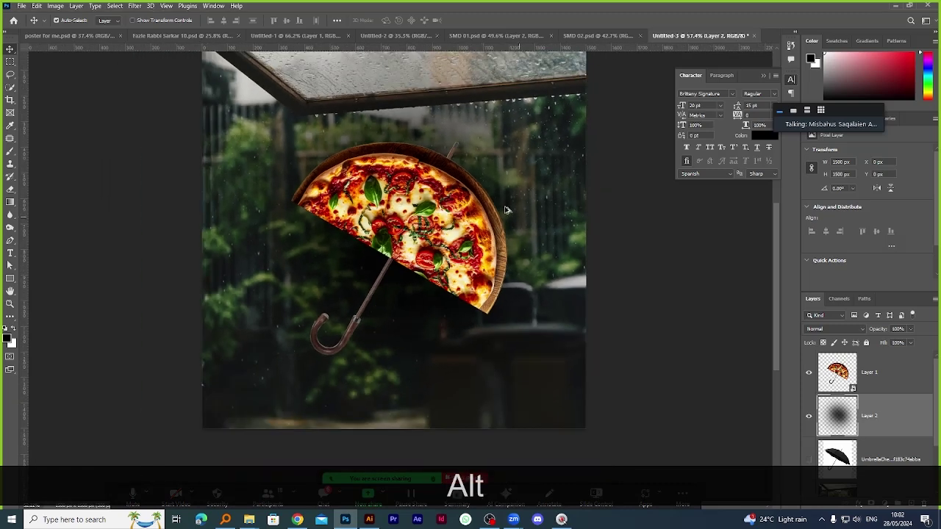
scroll(514, 211, "down", 1)
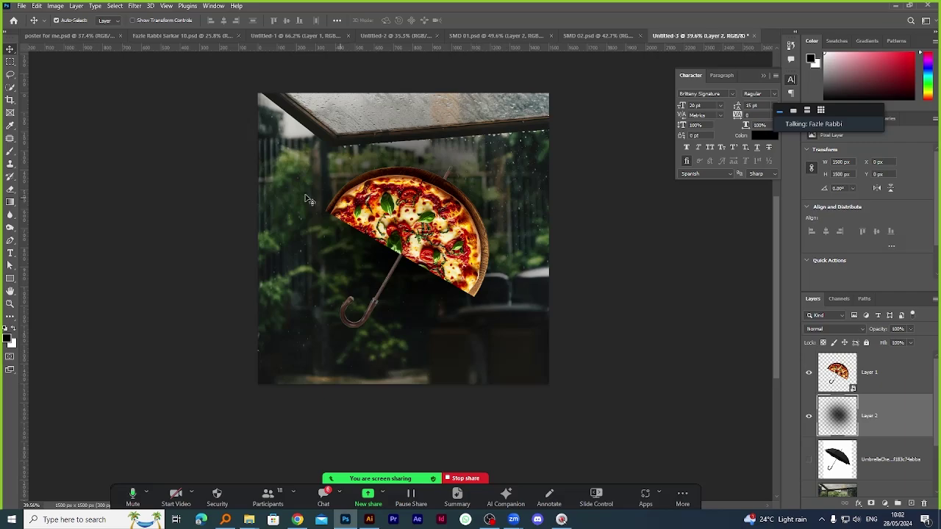
left_click(7, 256)
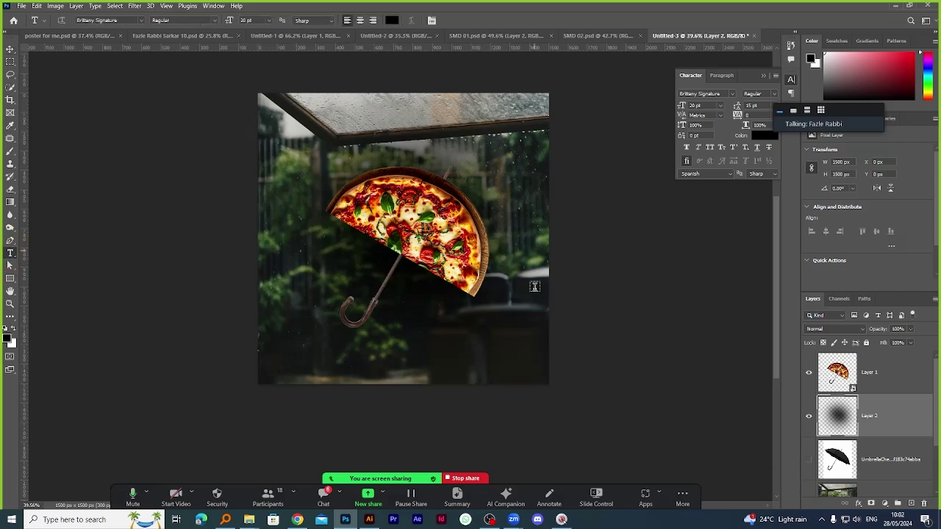
scroll(419, 175, "up", 2)
scroll(417, 125, "up", 2)
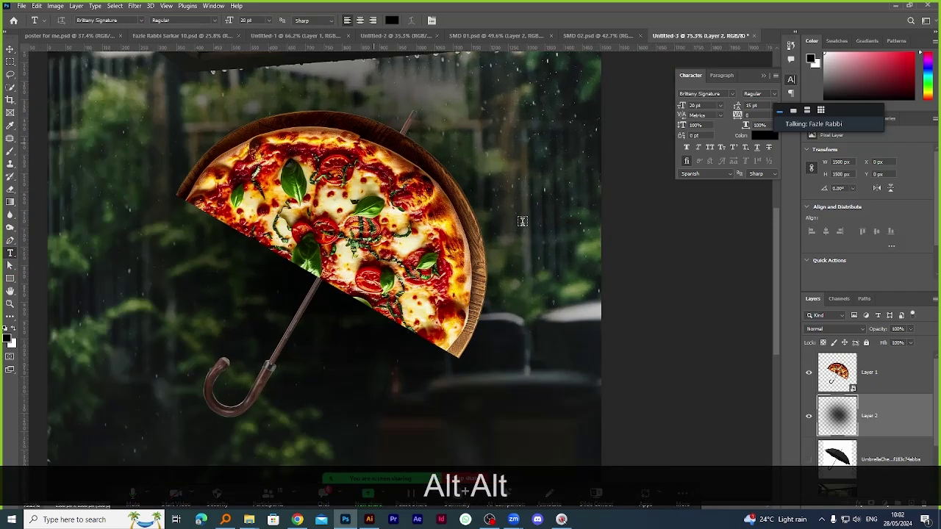
Select the pizza umbrella layer and open its smart object contents for editing.
left_click(10, 48)
scroll(221, 346, "up", 2)
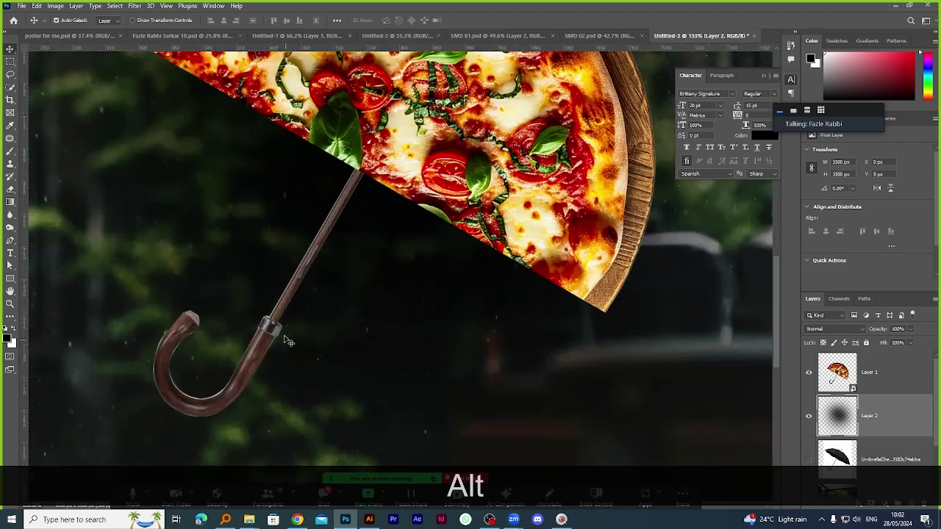
left_click(272, 333)
scroll(272, 332, "down", 1)
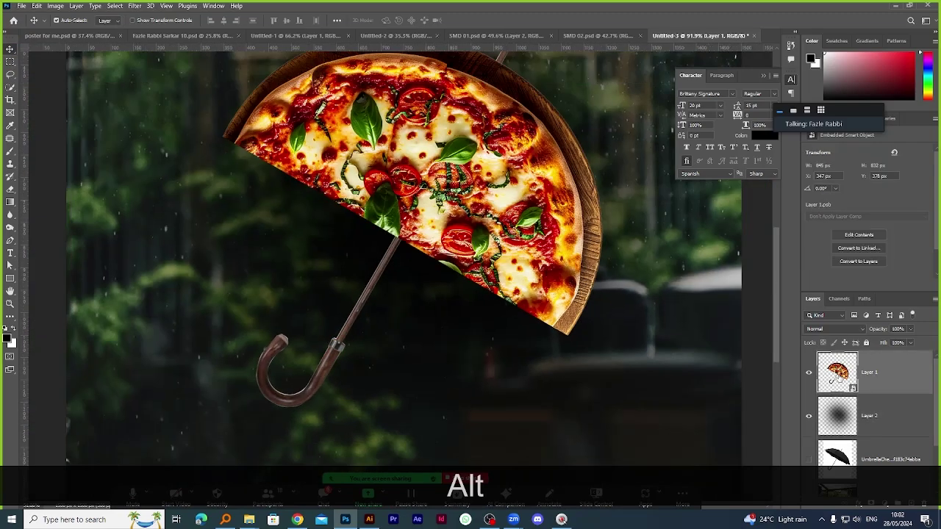
double_click(836, 373)
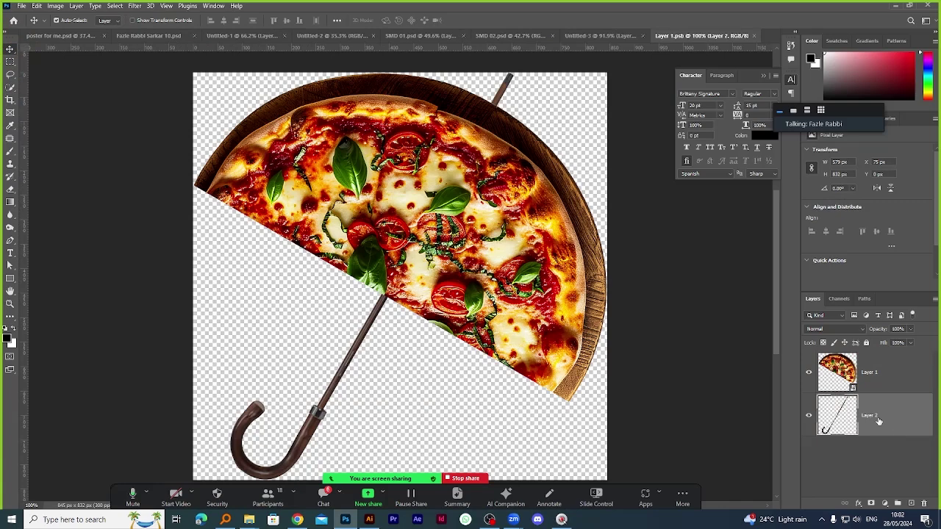
Darken the umbrella handle layer with Levels by setting the midtone input to about 0.75.
key("ctrl+l")
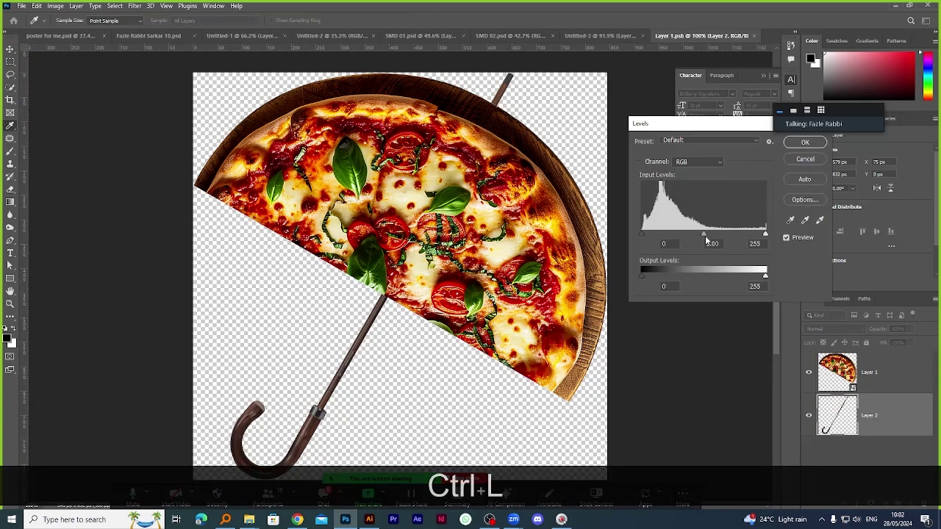
mouse_move(705, 236)
left_mouse_down()
mouse_move(728, 236)
mouse_move(654, 231)
mouse_move(715, 236)
left_mouse_up()
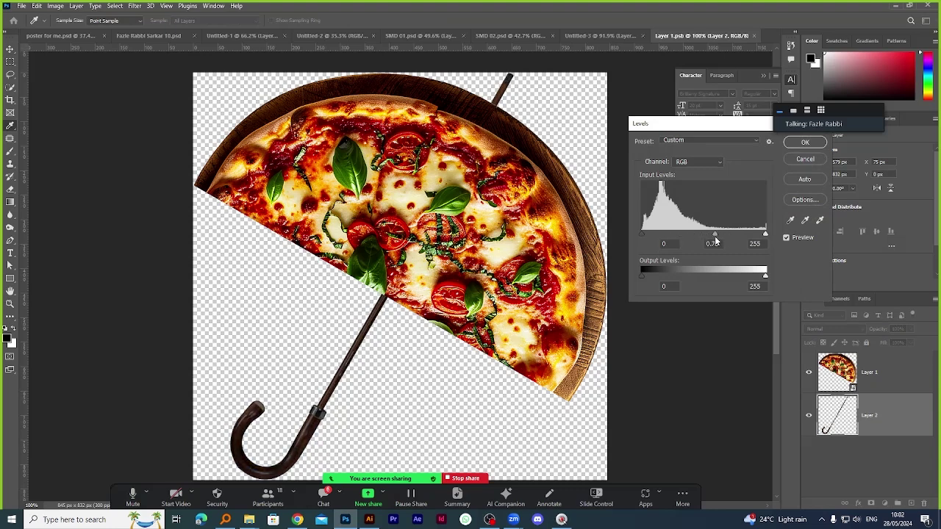
left_click_drag(732, 127, 667, 118)
left_click(739, 136)
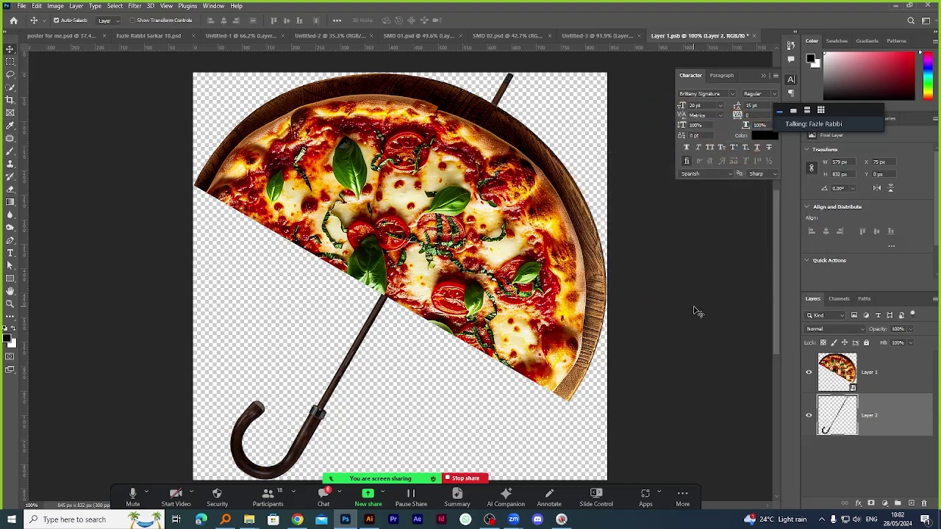
Save the smart object contents and return to the Untitled-3 document to check the handle.
key("ctrl+s")
left_click(562, 32)
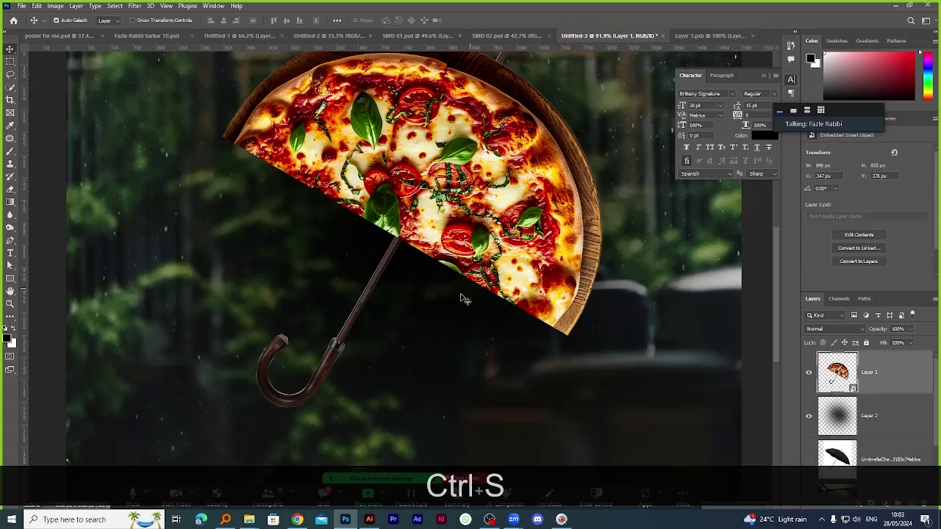
scroll(465, 299, "down", 5, "alt")
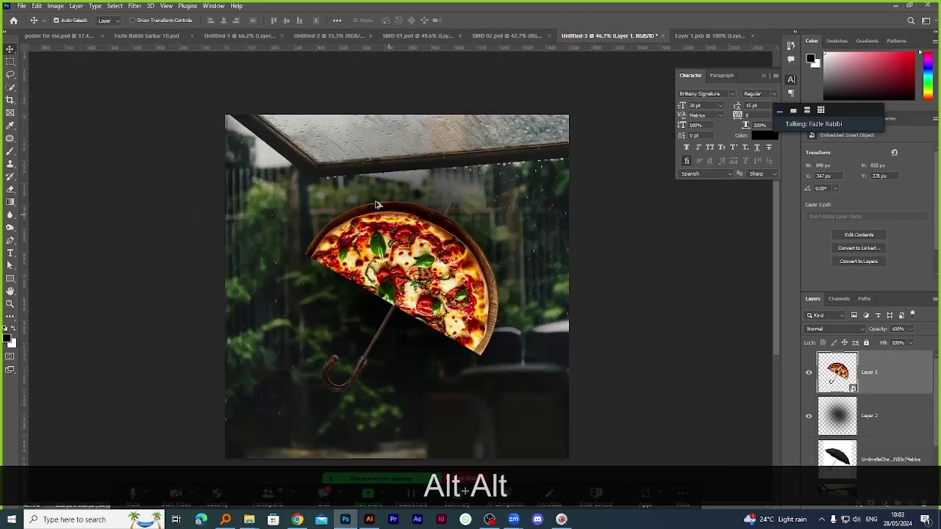
scroll(371, 136, "down", 3, "alt")
scroll(371, 136, "up", 3, "alt")
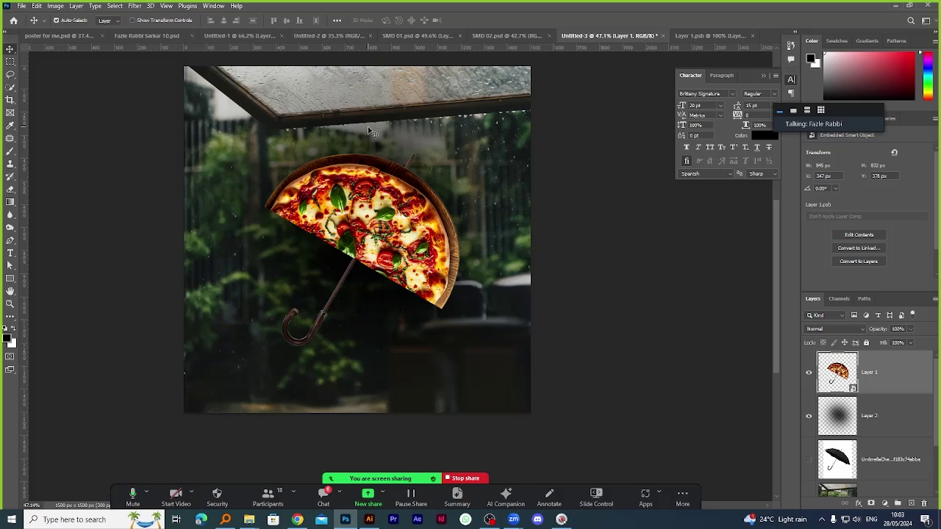
View the original rain photo on Unsplash in Chrome, and examine the pizza umbrella composition back in Photoshop.
left_click(297, 519)
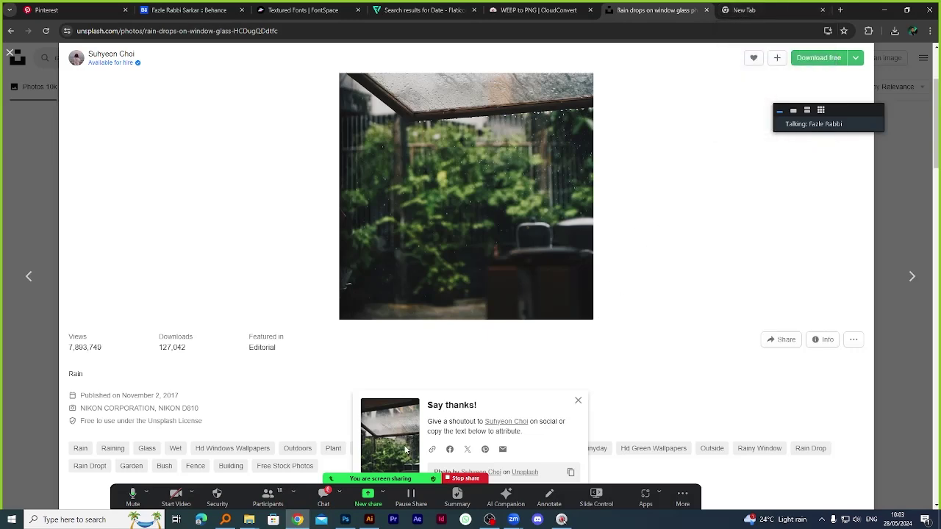
left_click(345, 519)
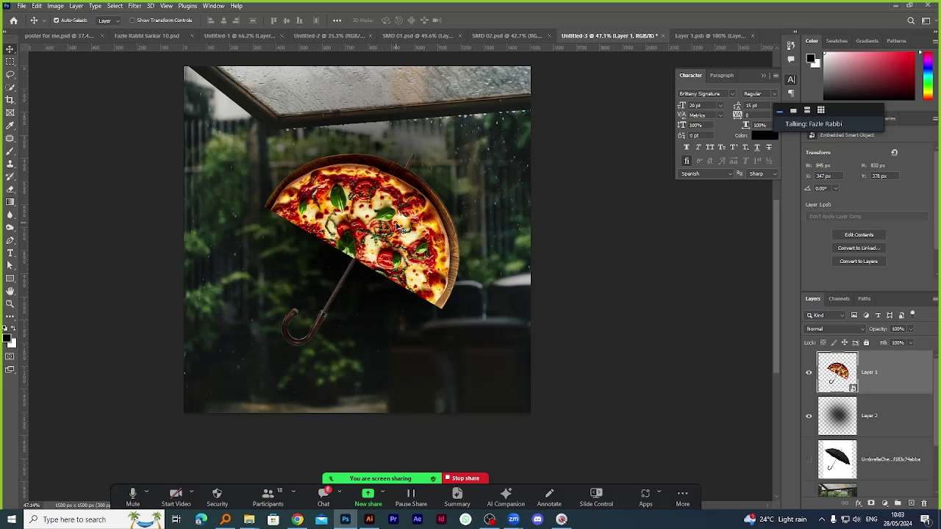
scroll(396, 228, "down", 2)
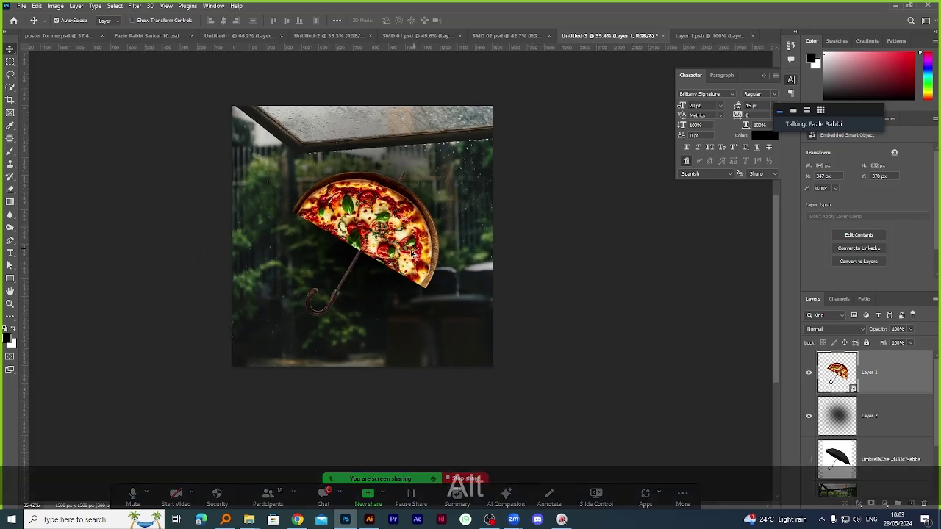
scroll(405, 243, "up", 4)
scroll(414, 264, "down", 2)
scroll(464, 196, "up", 1)
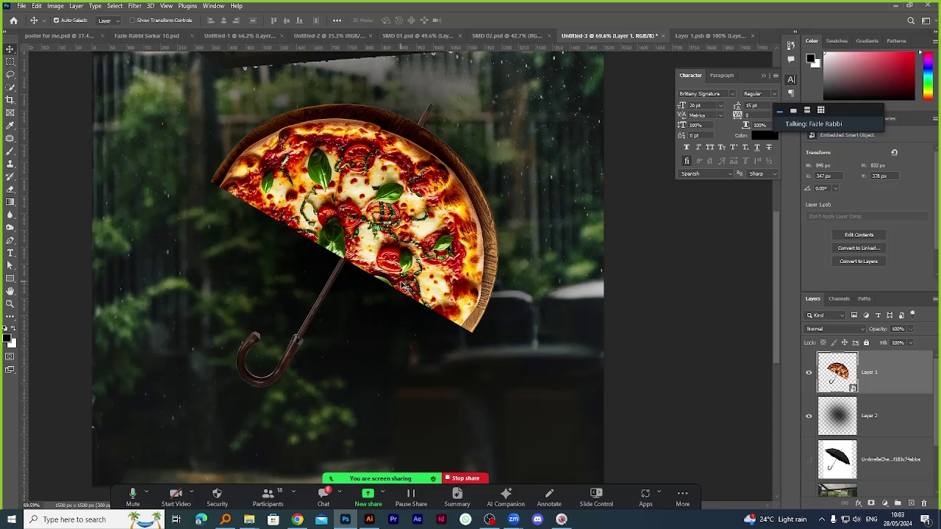
scroll(332, 287, "down", 2)
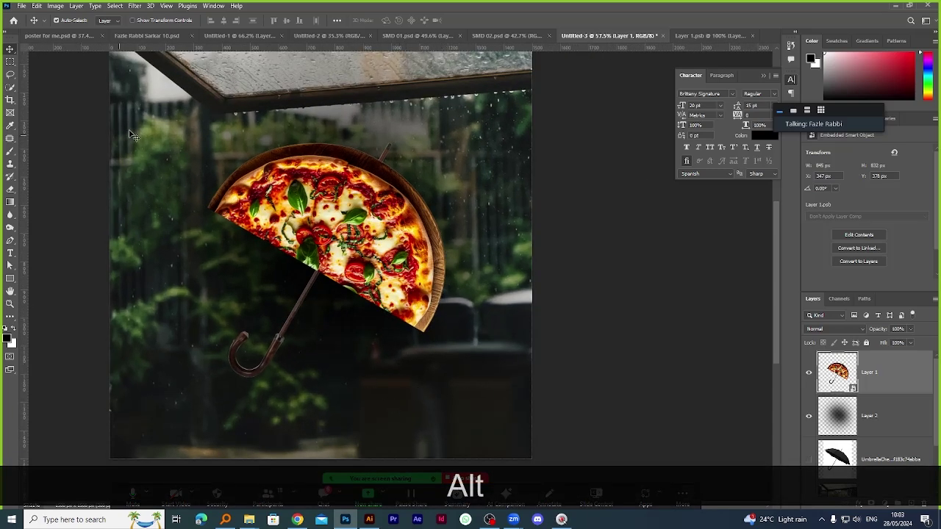
scroll(265, 123, "down", 2)
scroll(414, 257, "up", 1)
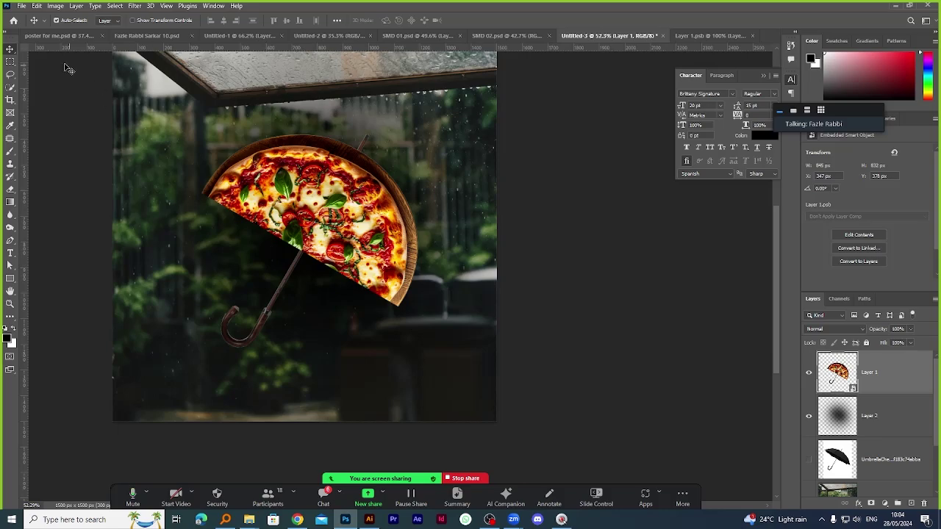
Create a new 1500 x 1500 px RGB document at 300 ppi with a white background.
left_click(13, 19)
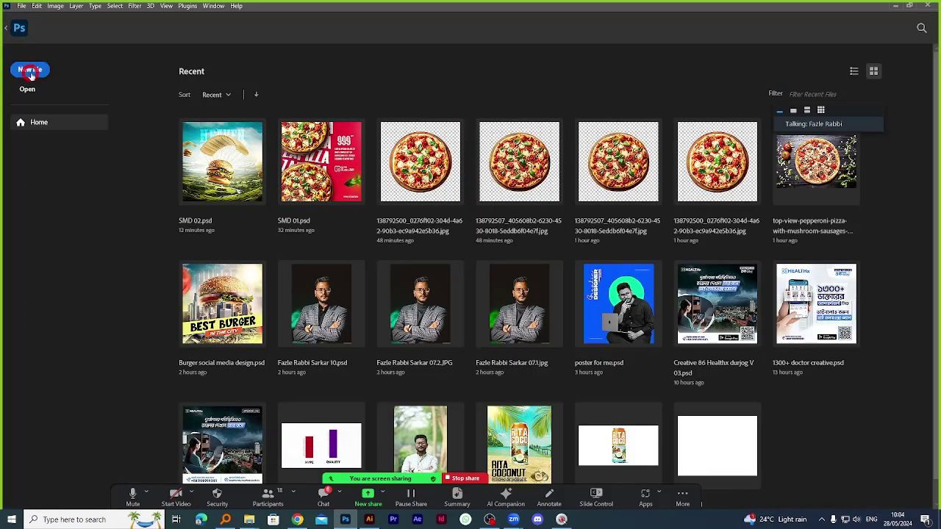
left_click(31, 74)
left_click(309, 125)
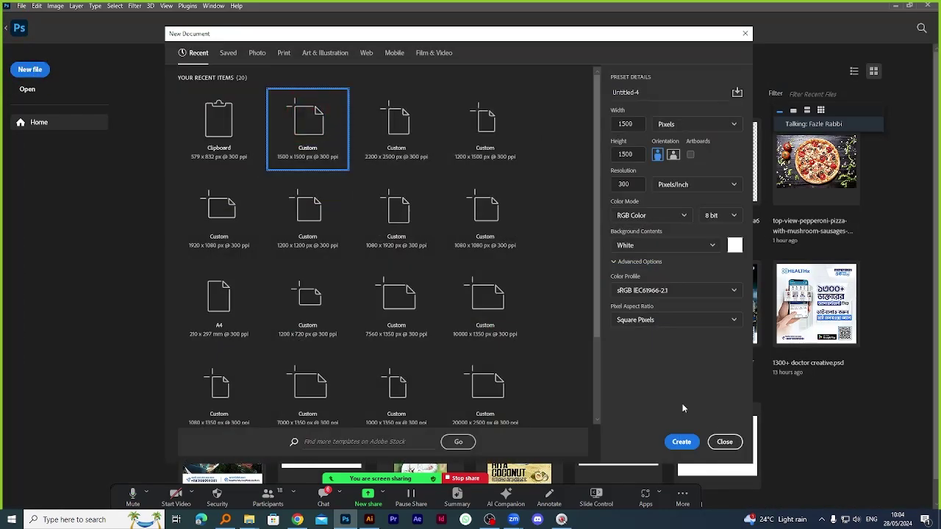
left_click(681, 442)
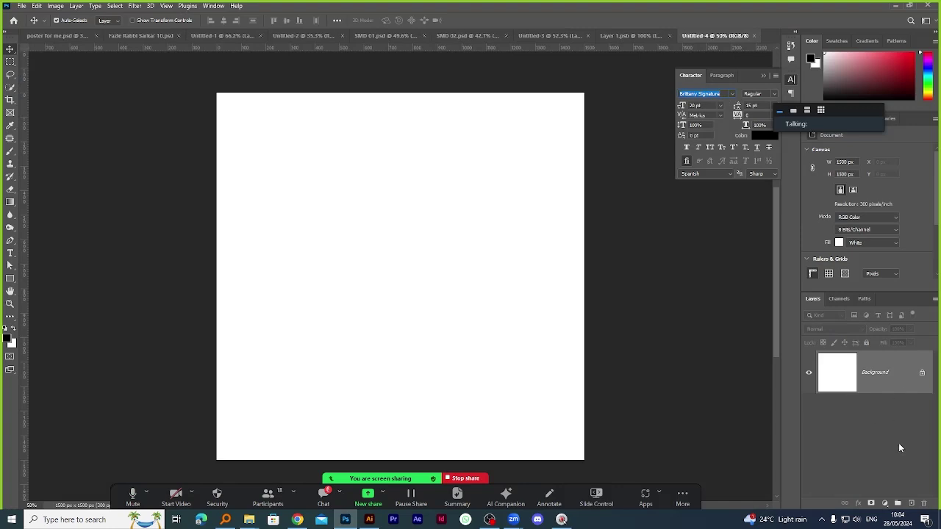
Add an empty layer above the background, make white the foreground color and choose a near-black background color.
left_click(910, 504)
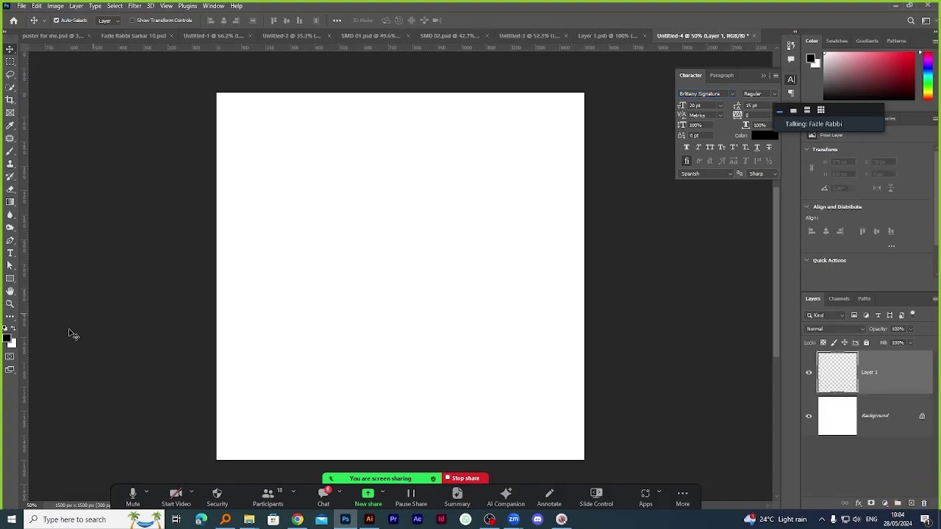
left_click(14, 333)
left_click(12, 343)
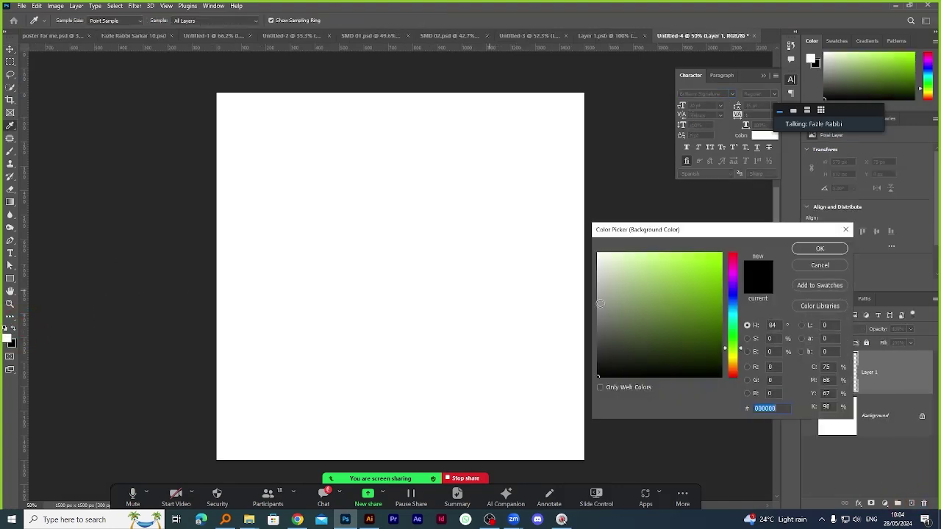
mouse_move(611, 338)
left_mouse_down()
mouse_move(607, 363)
mouse_move(567, 361)
mouse_move(683, 334)
mouse_move(582, 361)
left_mouse_up()
left_click(806, 248)
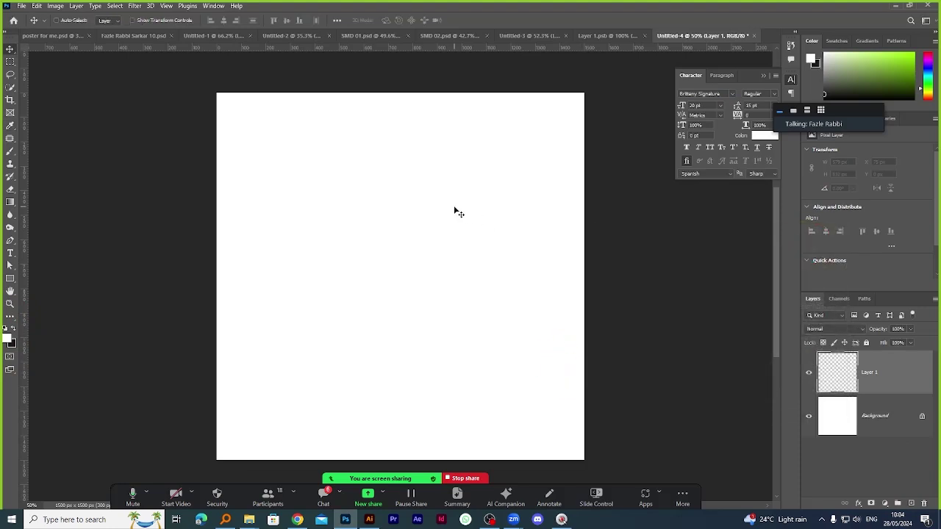
Fill the new layer with the near-black background color and change the area surrounding the canvas to light gray.
key("ctrl+BackSpace")
right_click(643, 250)
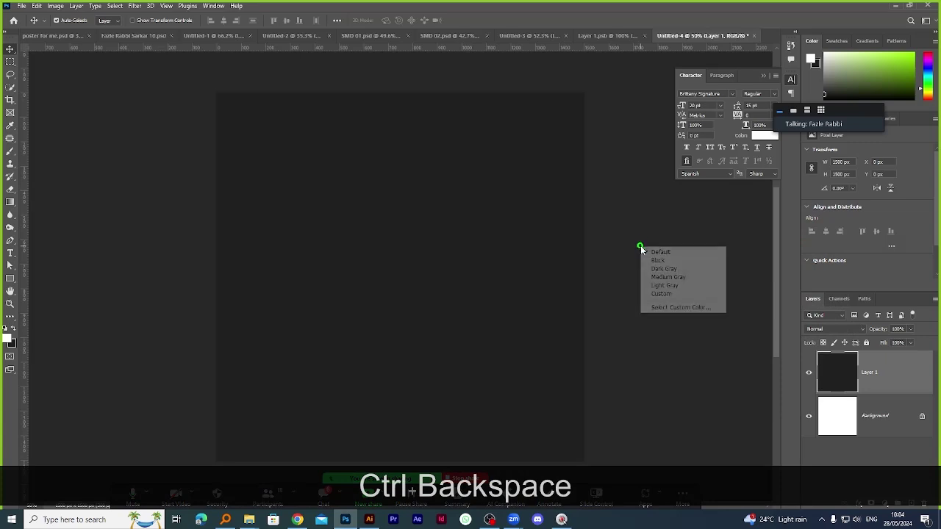
left_click(691, 290)
scroll(521, 269, "down", 2)
scroll(414, 262, "up", 3)
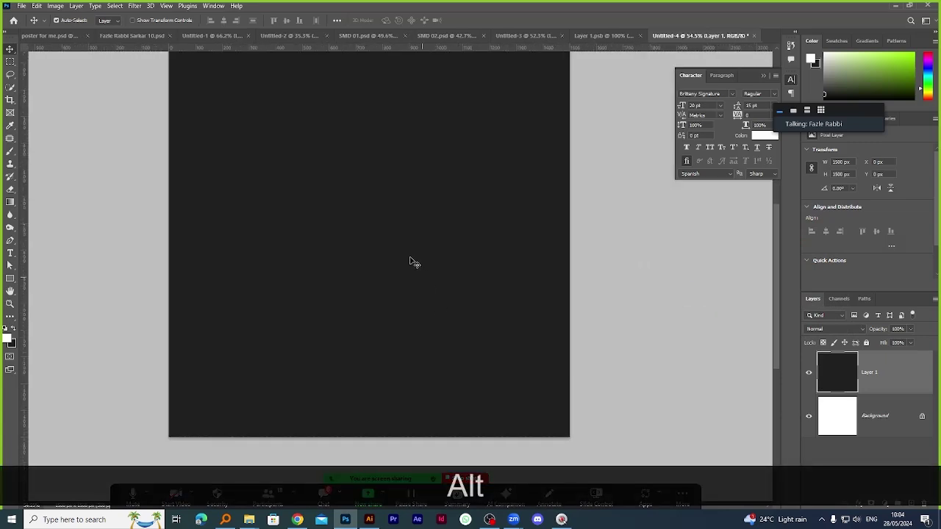
scroll(414, 263, "down", 2)
scroll(472, 267, "up", 2)
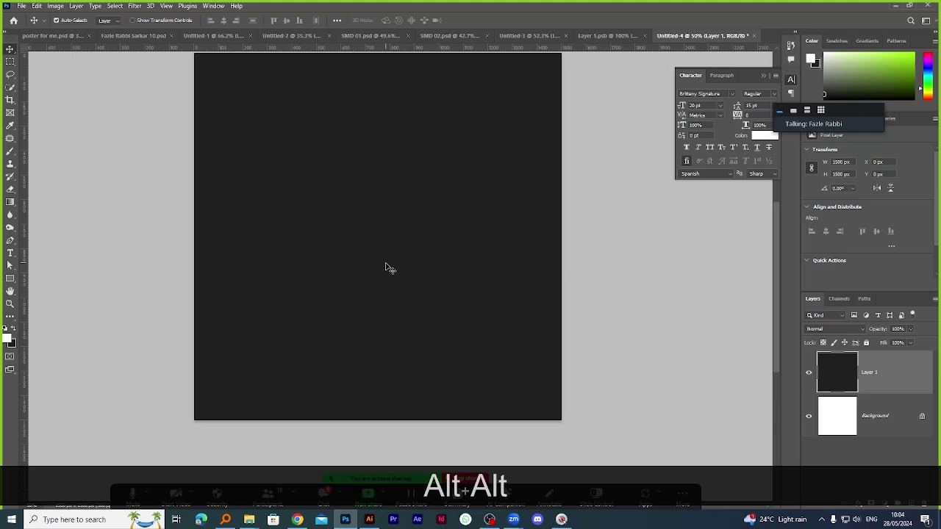
Draw a tall, narrow white rectangle about 58 x 730 px on the dark canvas.
left_click(11, 278)
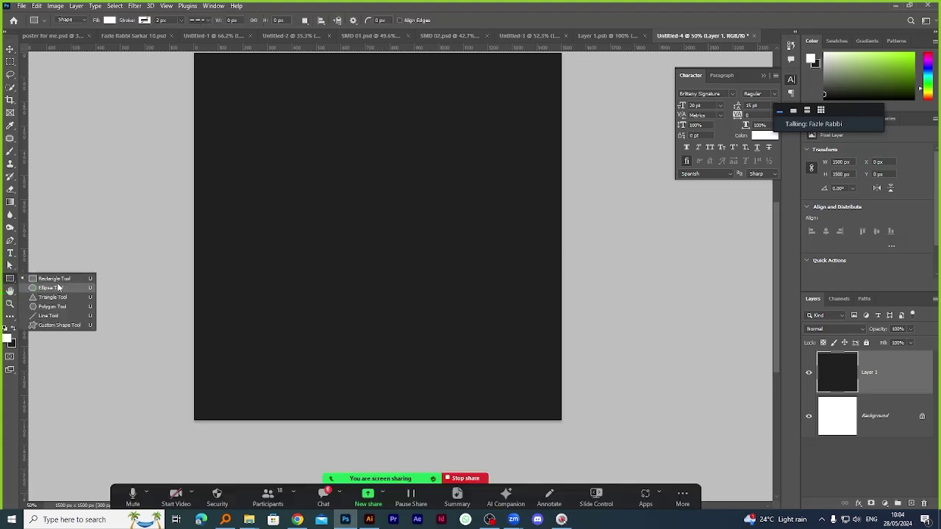
left_click(55, 279)
scroll(361, 211, "down", 2)
scroll(351, 162, "up", 2)
scroll(383, 233, "down", 1)
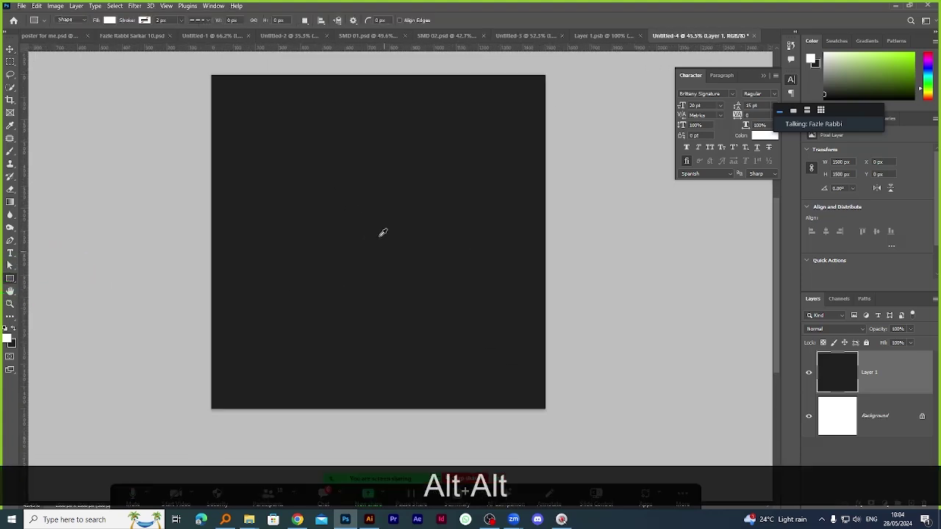
scroll(329, 231, "up", 1)
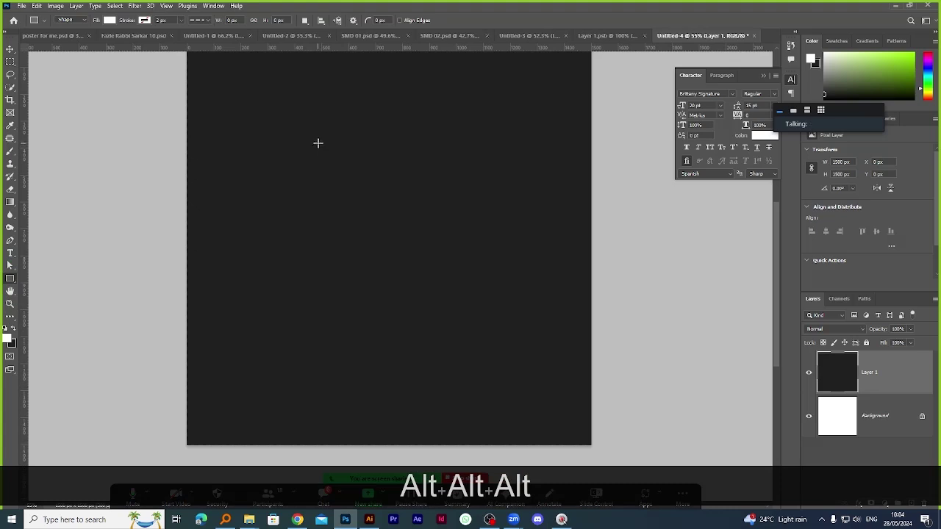
left_click_drag(317, 143, 333, 338)
scroll(328, 163, "up", 1)
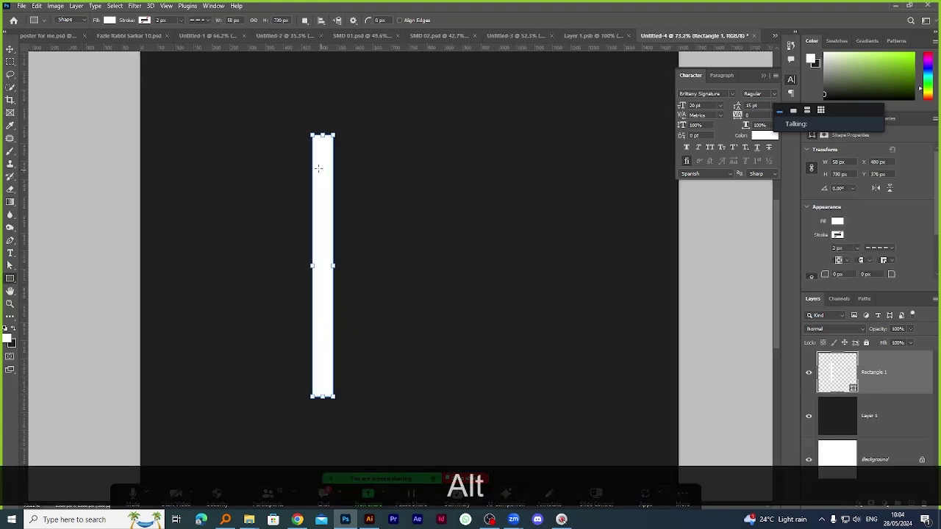
scroll(867, 220, "down", 1)
Switch the rectangle's stroke style to a solid line and round all its corners to 29 px.
left_click(877, 225)
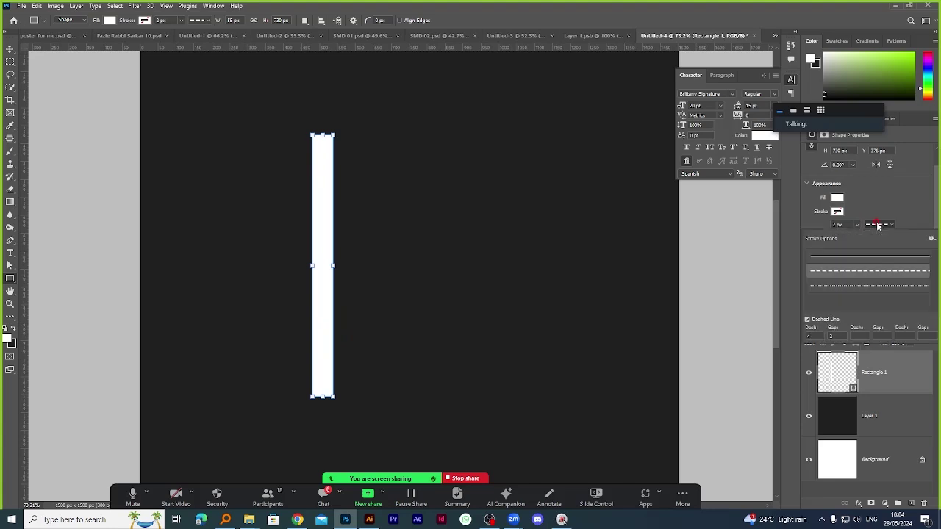
left_click(862, 259)
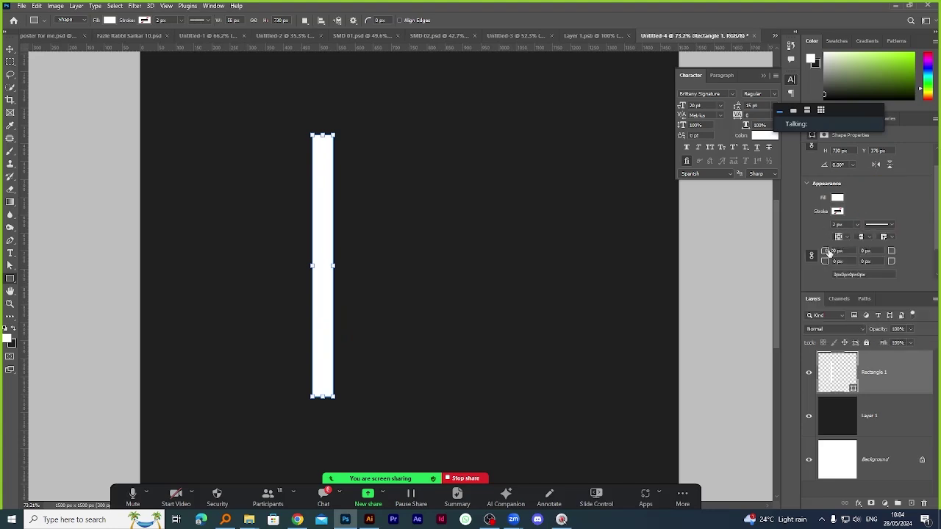
left_click_drag(827, 251, 920, 260)
left_click(10, 48)
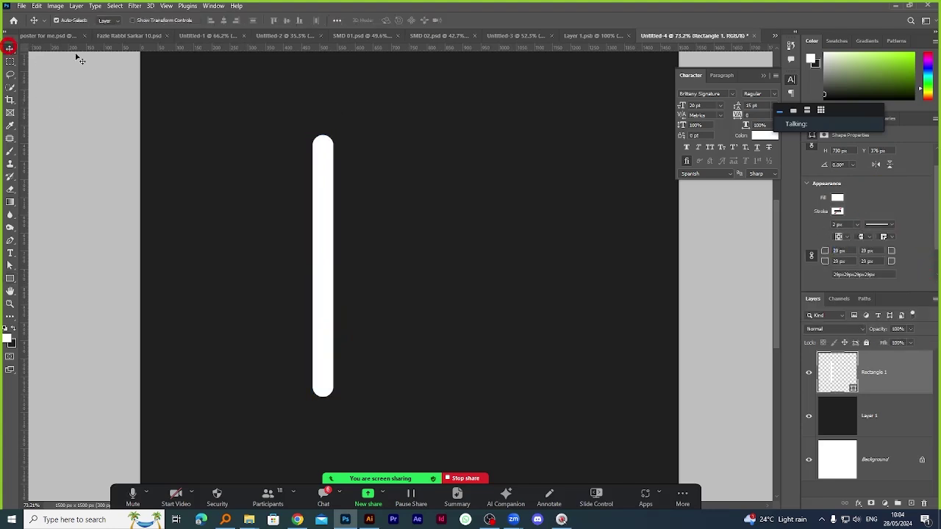
Narrow the rounded bar to about 62% of its width, keeping its height.
scroll(326, 176, "down", 2)
scroll(346, 174, "up", 1)
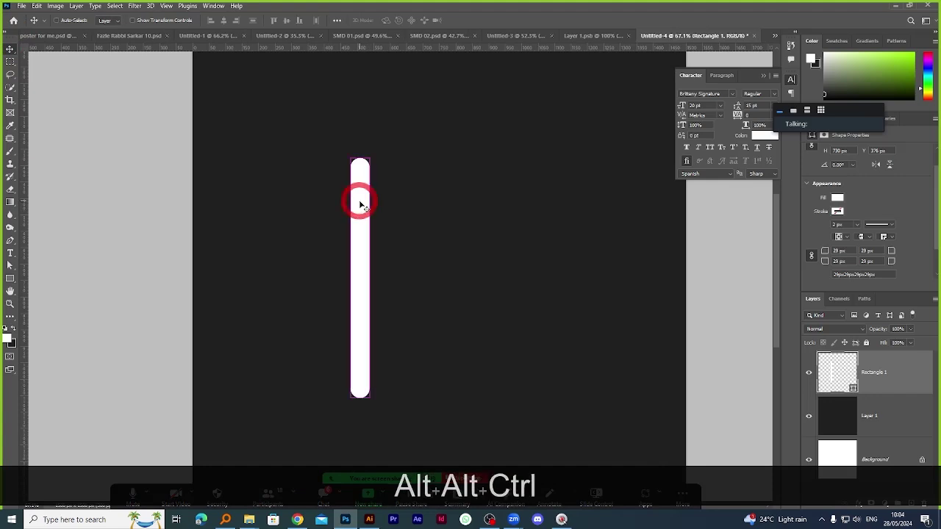
key("ctrl+t")
left_click_drag(370, 279, 355, 274)
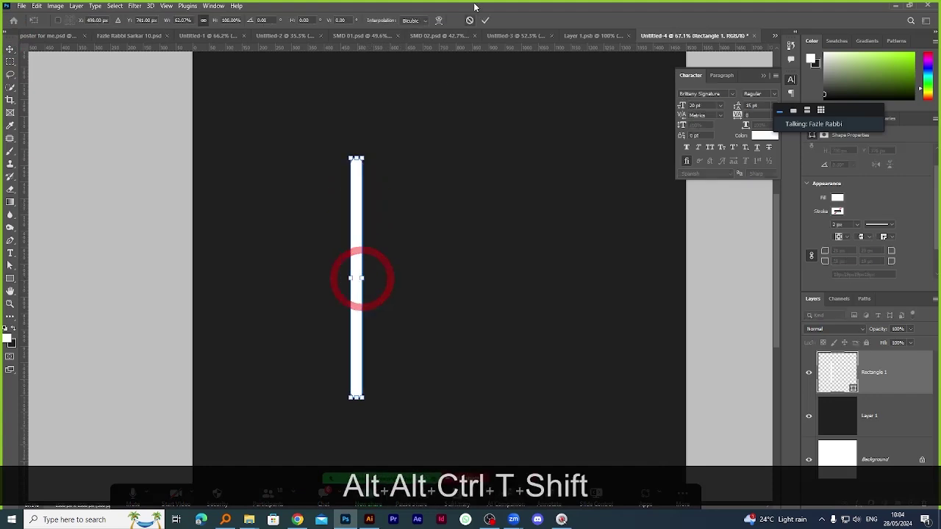
key("Return")
scroll(345, 191, "down", 2)
scroll(344, 197, "up", 1)
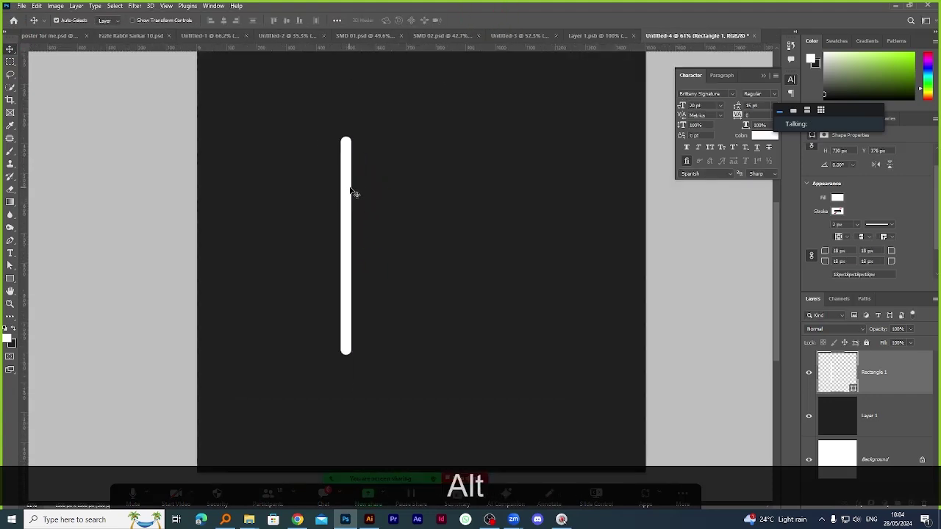
Move the bar closer to the canvas center and stretch it downward to about 917 px tall.
left_click_drag(347, 195, 386, 189)
key("ctrl+t")
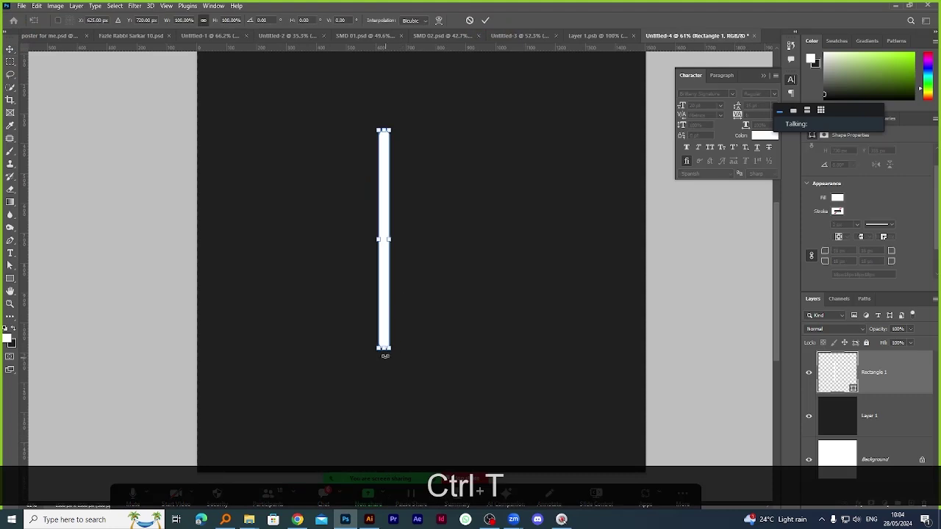
left_click_drag(383, 348, 384, 405)
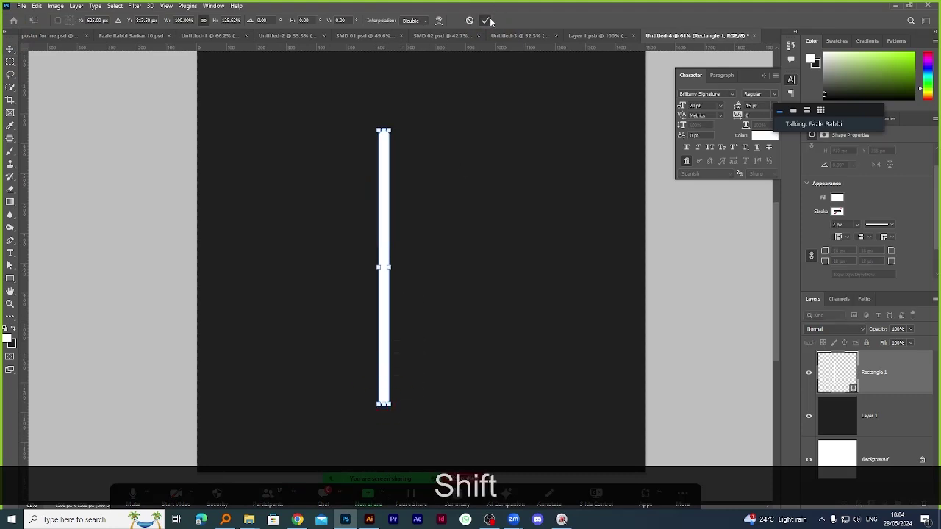
left_click(485, 20)
scroll(406, 262, "down", 1)
Place a parallel copy beside the bar, and duplicate both bars rotated 90° to form a tic-tac-toe grid.
left_click_drag(375, 195, 434, 204)
left_click(888, 415, "shift")
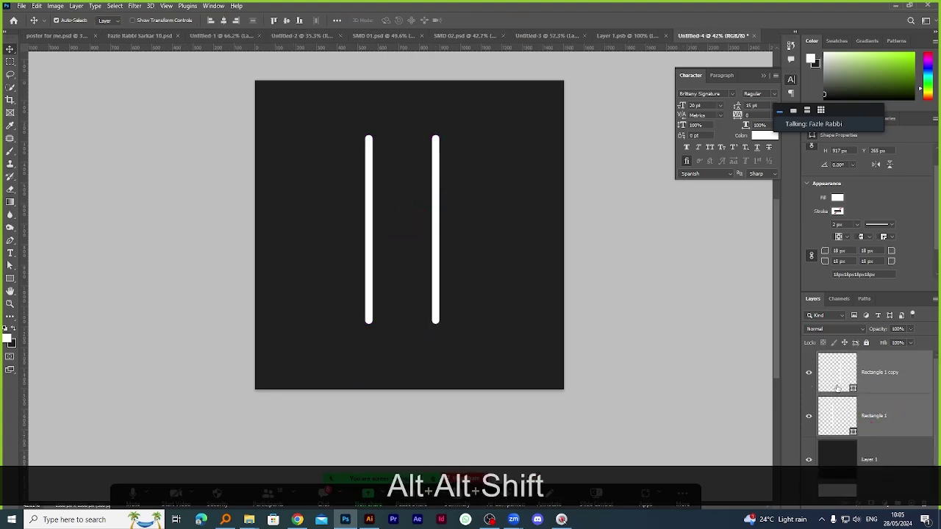
key("ctrl+j")
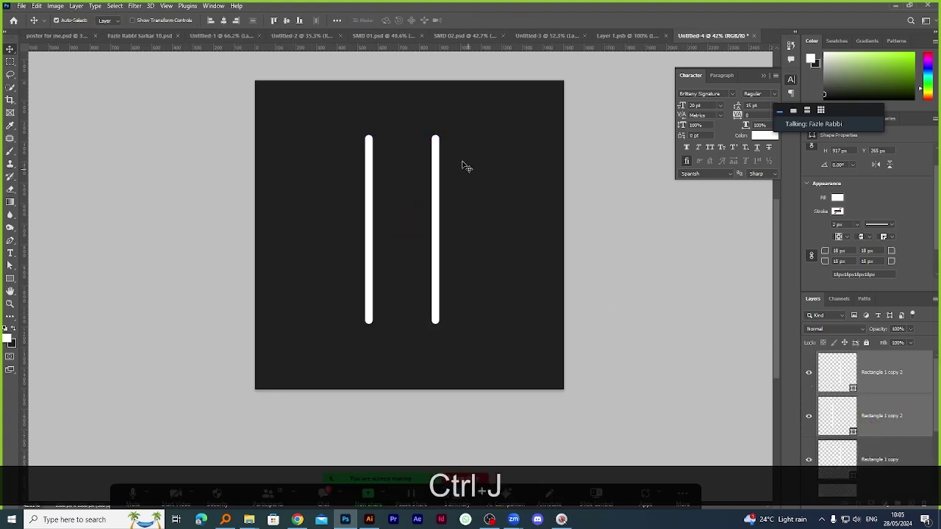
key("ctrl+t")
left_click_drag(463, 101, 557, 310)
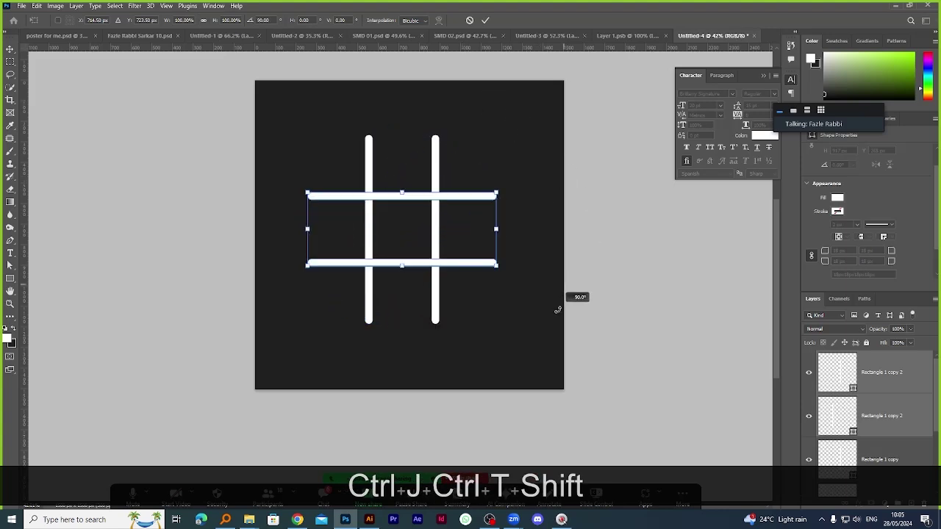
left_click(488, 22)
scroll(551, 253, "down", 2)
scroll(450, 219, "up", 3)
scroll(449, 219, "down", 3)
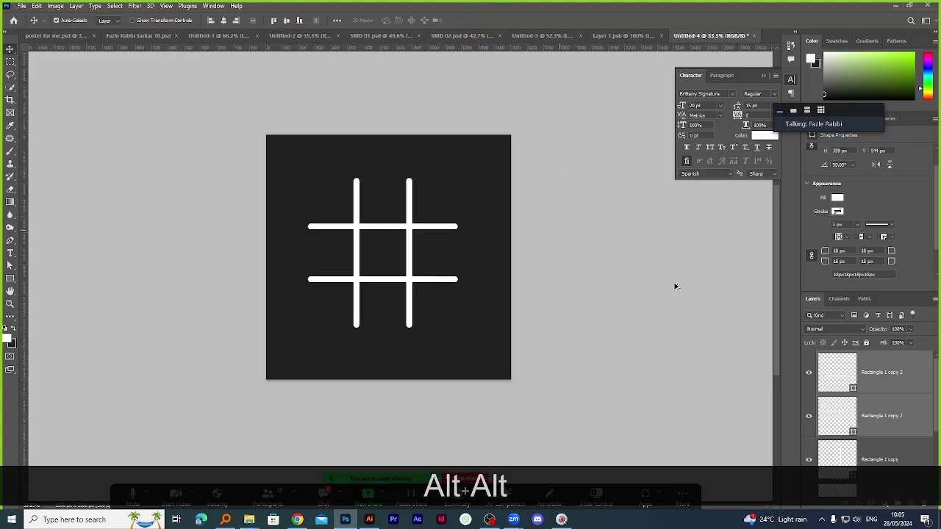
Select all four bars and move the grid to the center of the canvas.
left_click(888, 374)
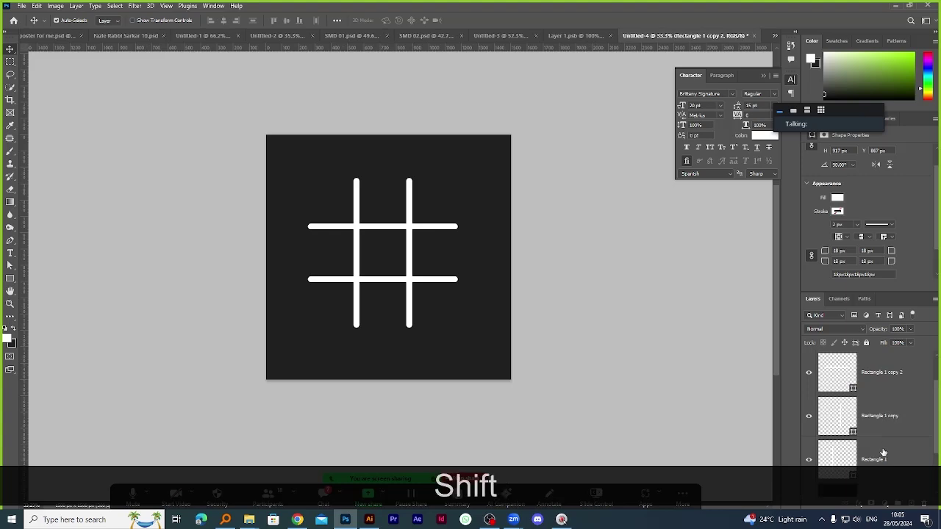
left_click(818, 425, "shift")
scroll(355, 224, "up", 1)
left_click_drag(431, 230, 441, 235)
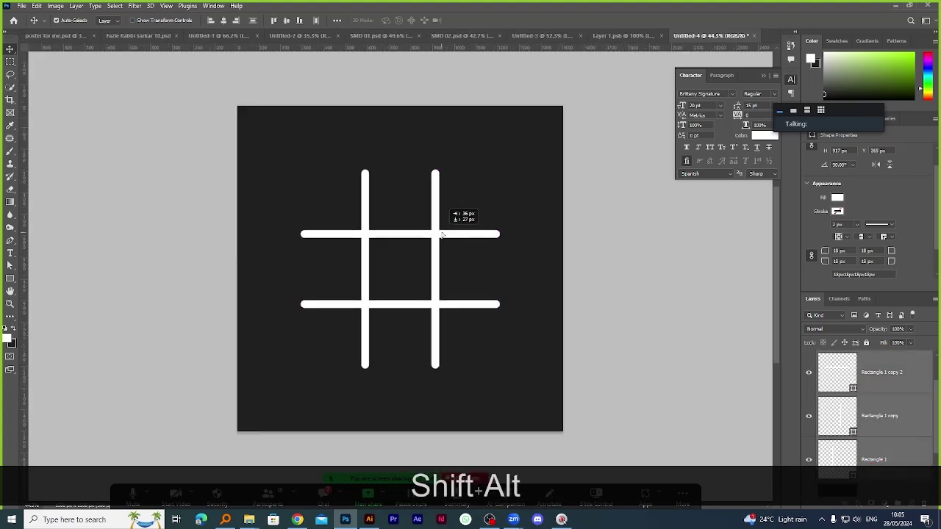
scroll(478, 206, "down", 3)
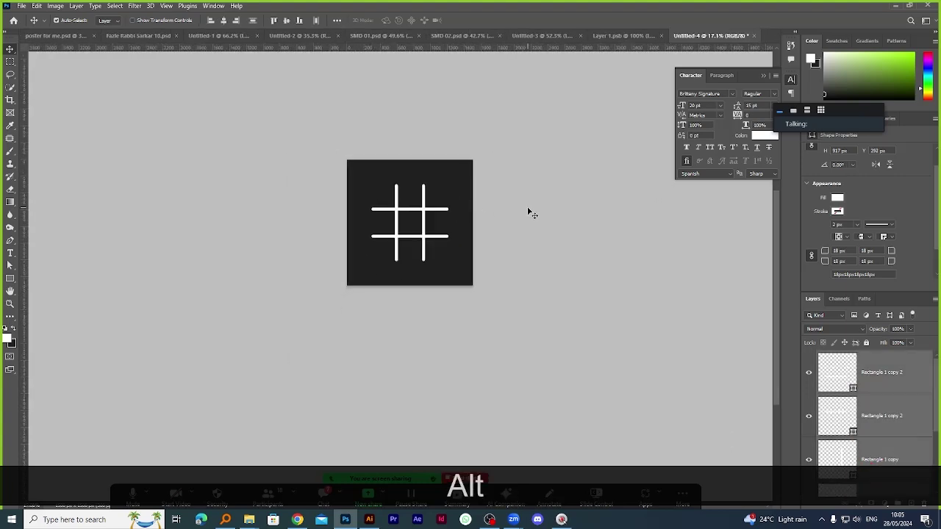
scroll(444, 201, "up", 4)
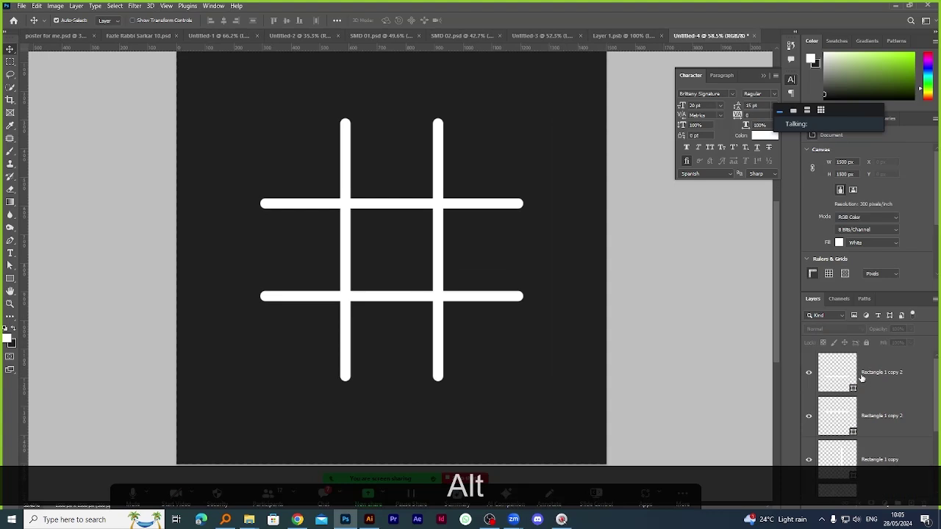
Lower the opacity of all four grid bars to about 34%.
left_click(861, 378)
left_click(904, 395, "shift")
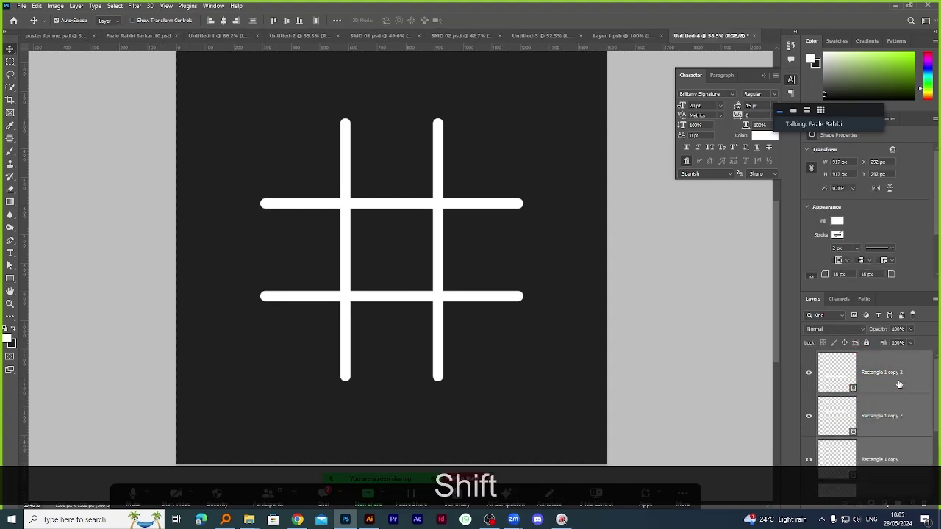
left_click_drag(869, 332, 840, 334)
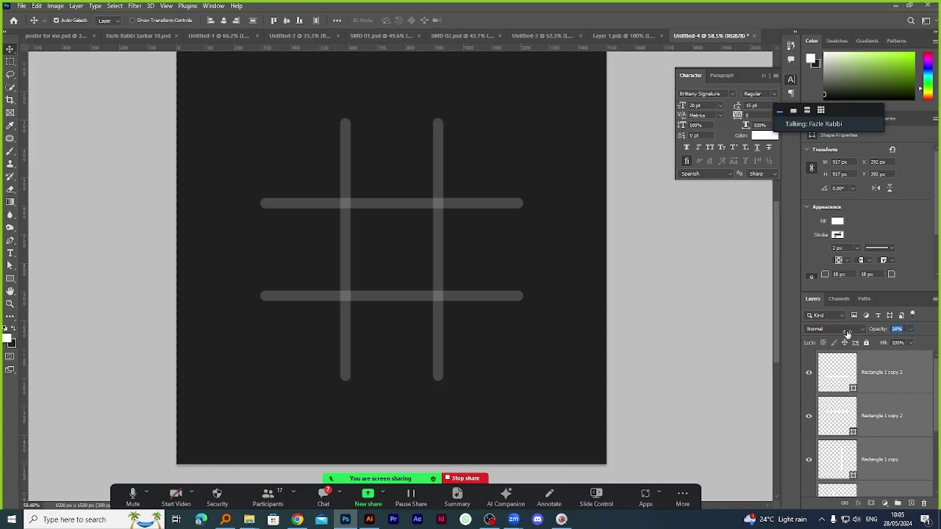
scroll(326, 152, "down", 3)
scroll(353, 160, "up", 2)
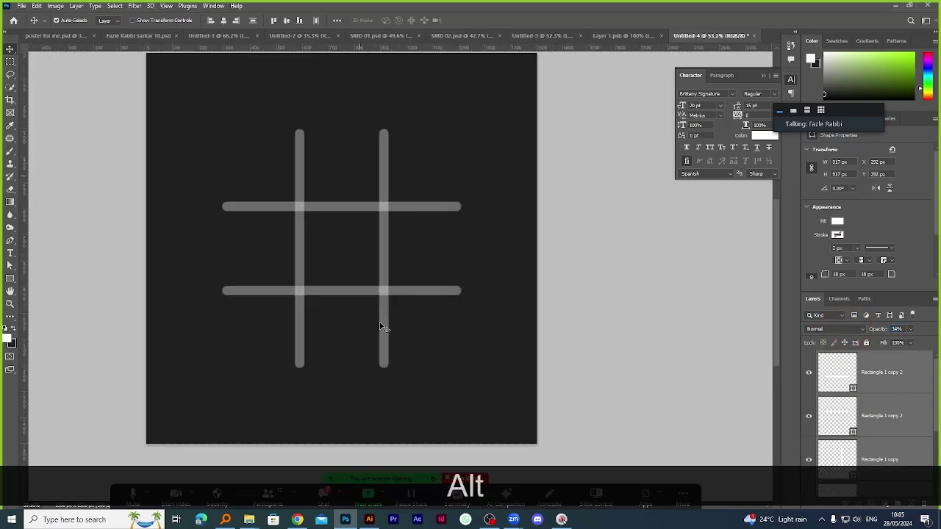
Switch to Chrome, search Google Images for "burger top view" and preview the Freepik photo of a burger on white.
left_click(297, 519)
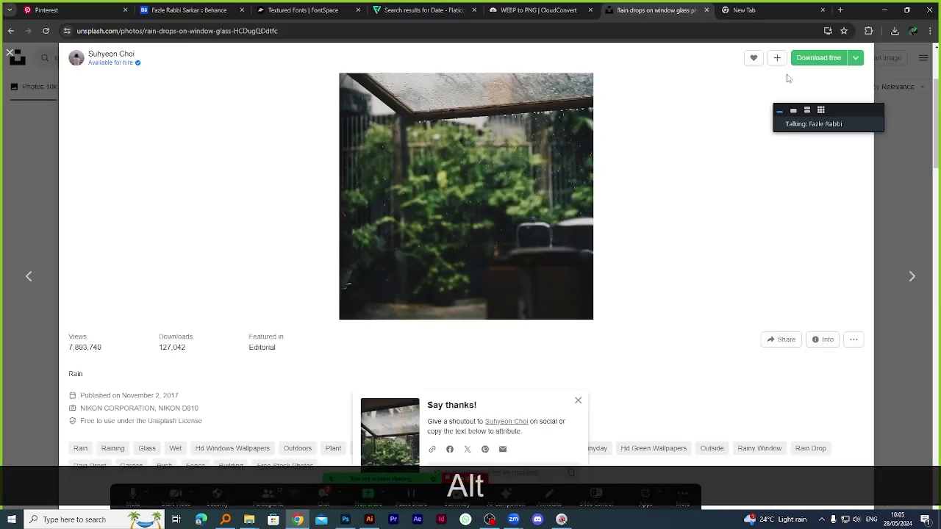
left_click(15, 55)
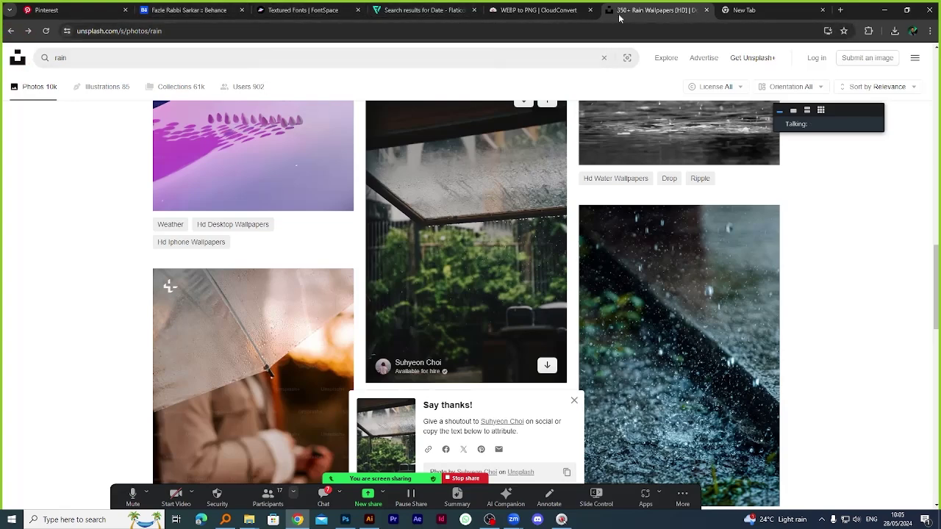
left_click(744, 9)
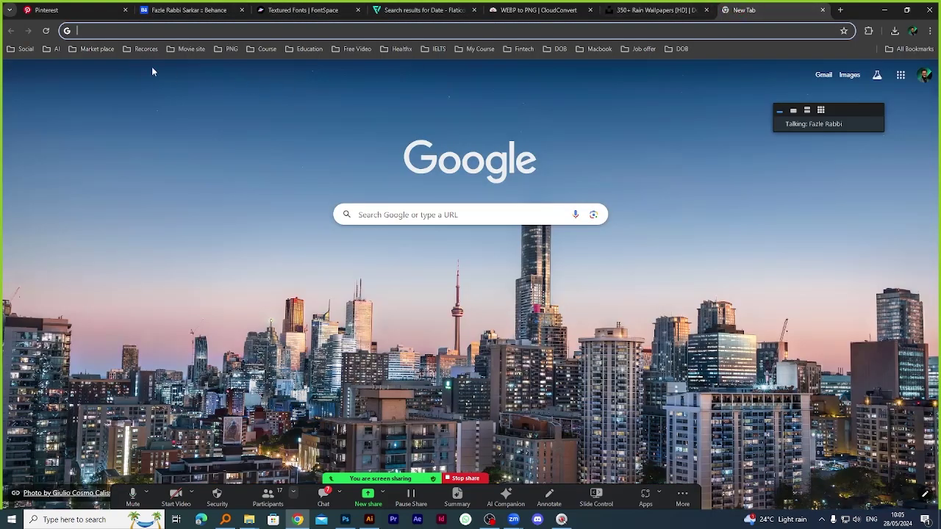
left_click(418, 214)
type("bu")
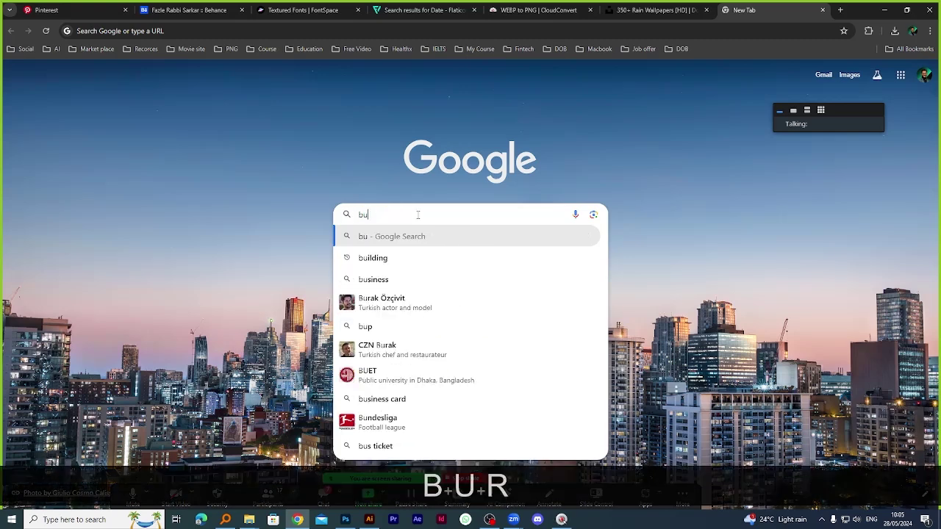
type("rger to")
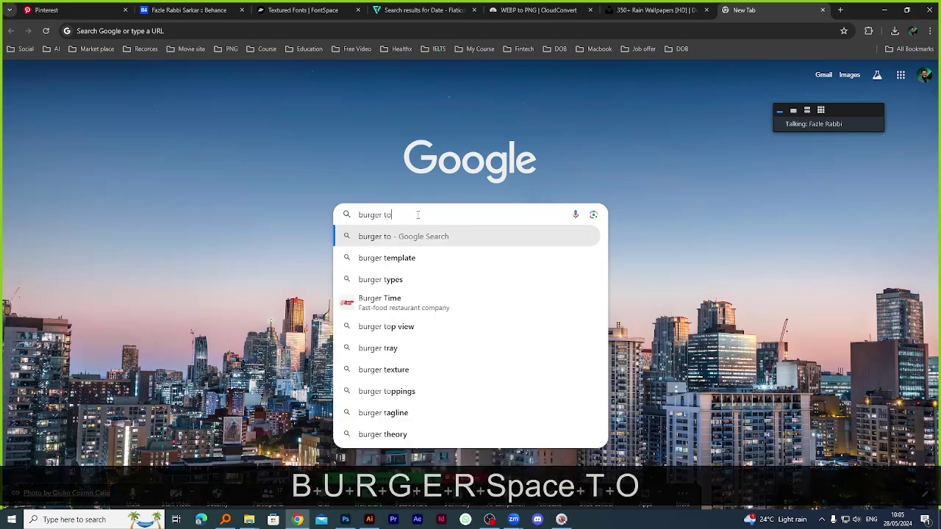
type("p vie")
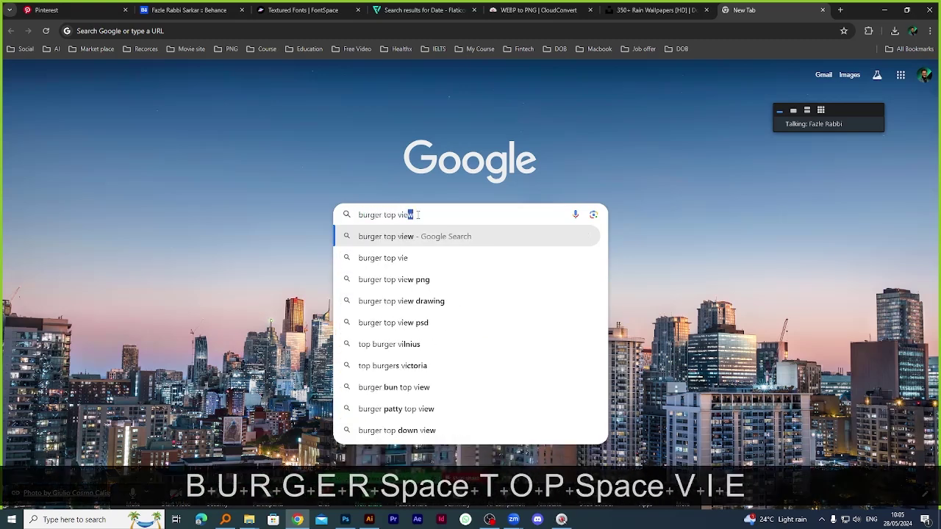
type("w")
key("Return")
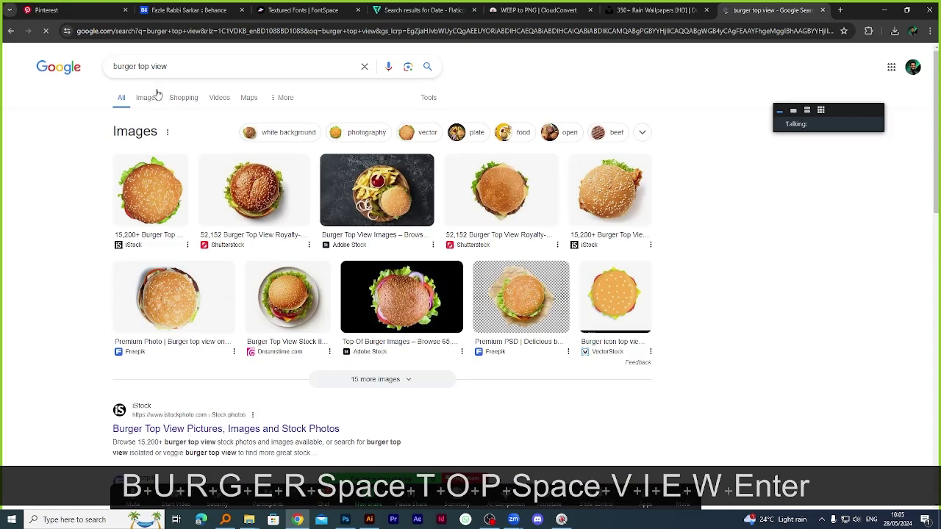
left_click(149, 97)
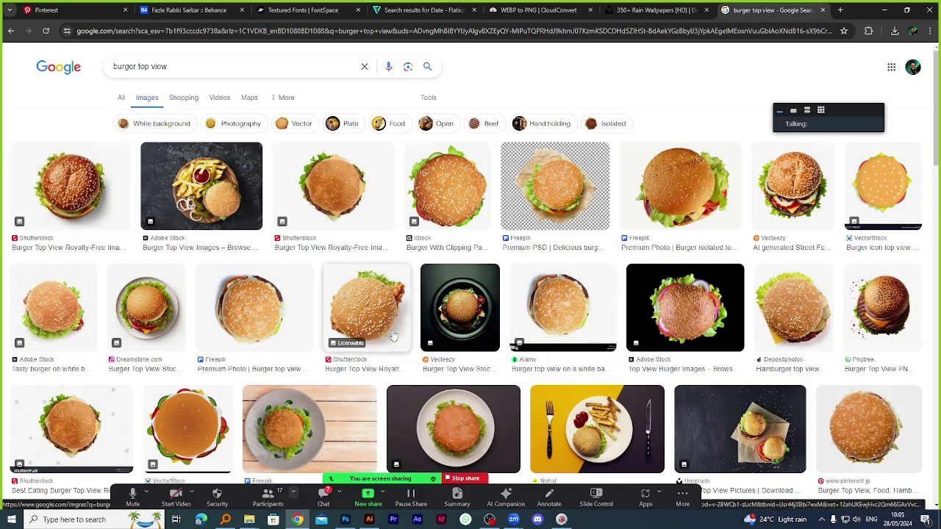
left_click(244, 311)
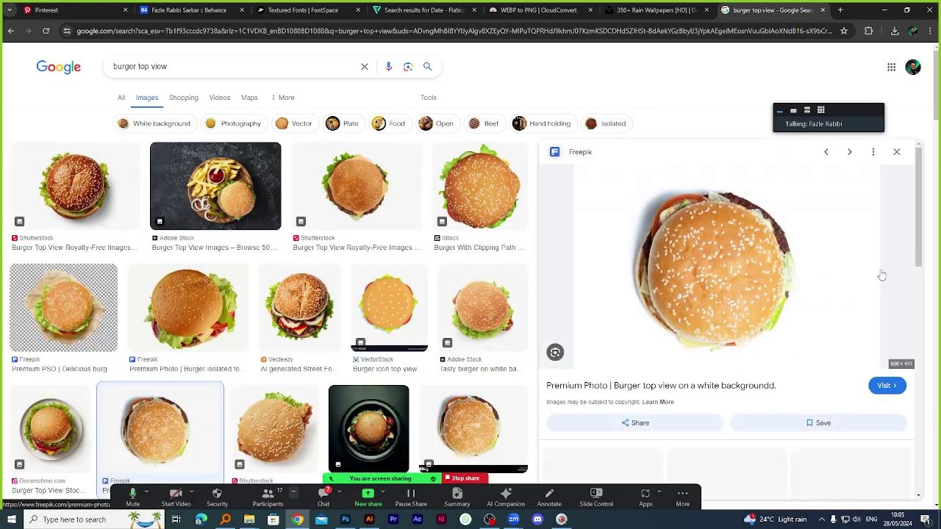
scroll(794, 275, "down", 3)
scroll(772, 281, "down", 2)
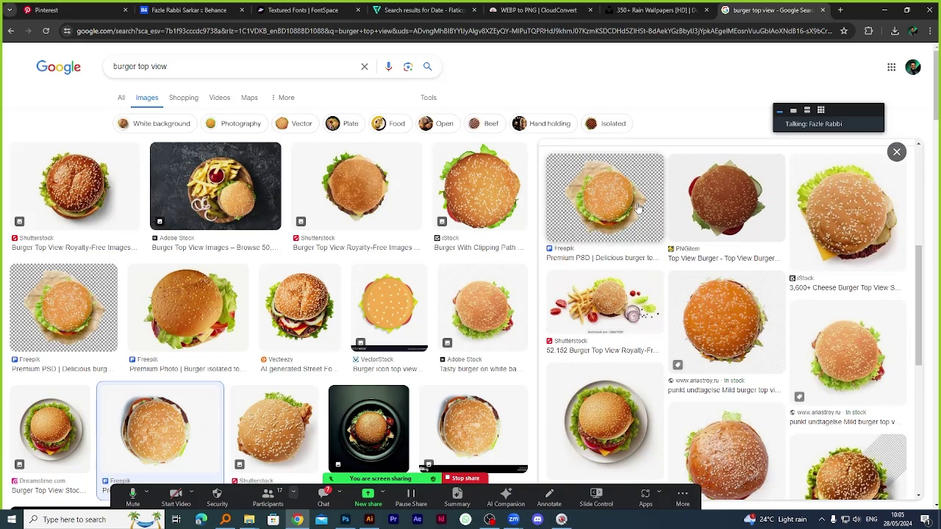
scroll(735, 294, "down", 2)
scroll(724, 294, "up", 1)
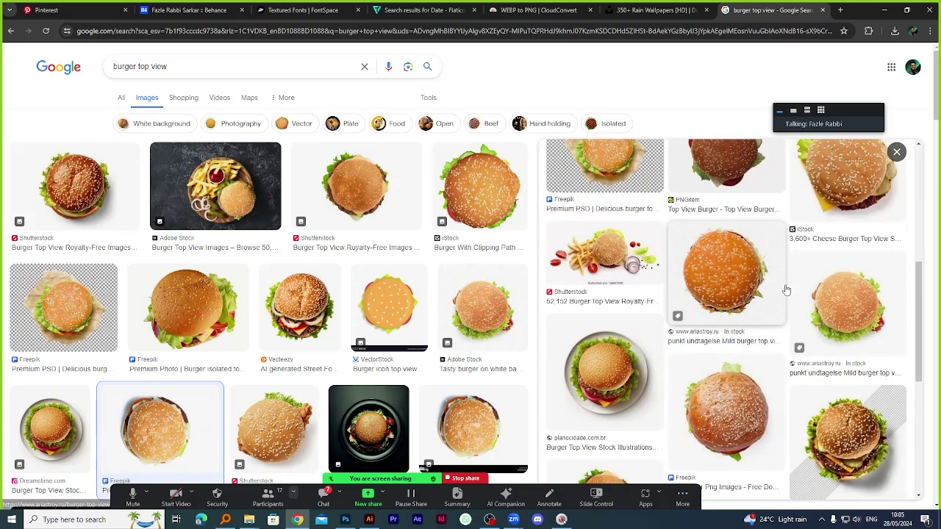
scroll(677, 290, "down", 1)
scroll(677, 291, "down", 2)
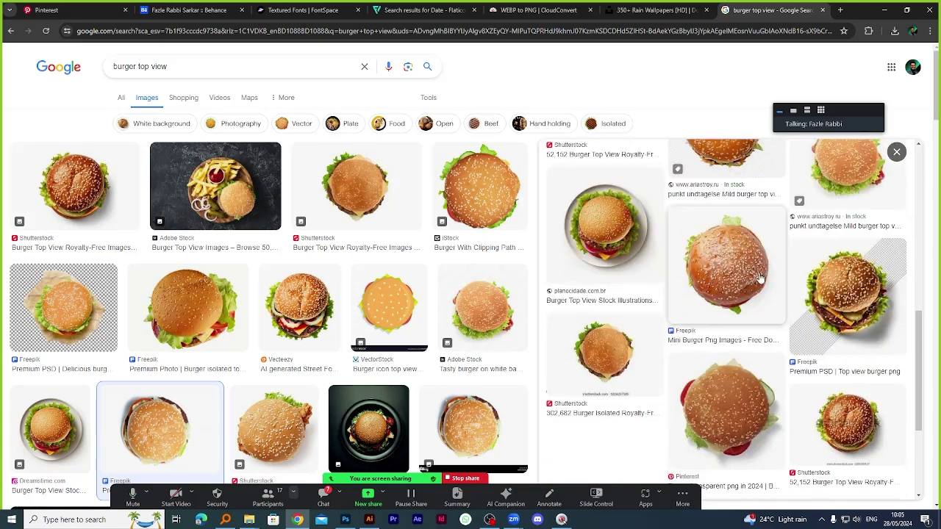
scroll(722, 234, "up", 3)
left_click(723, 234)
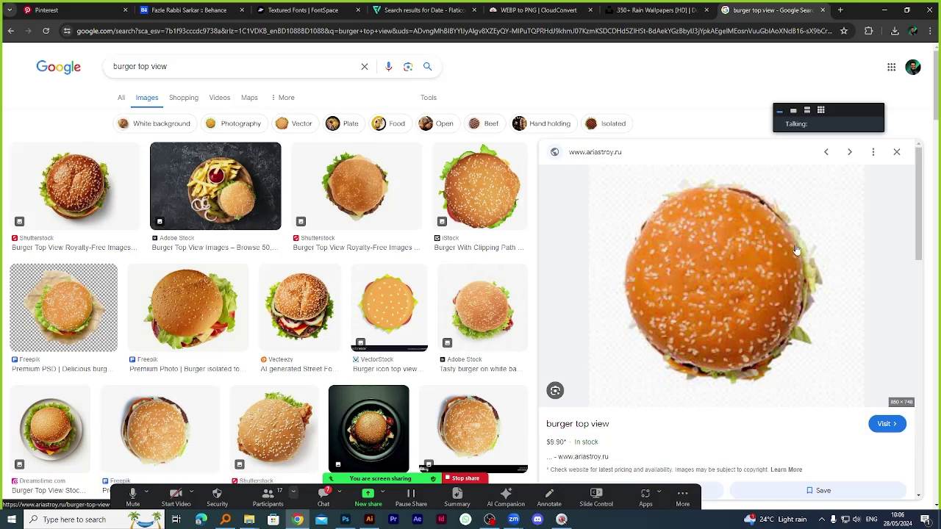
Preview the Pinterest top-view burger image among the results and open the related PNGWing layered burger page.
scroll(397, 273, "down", 10)
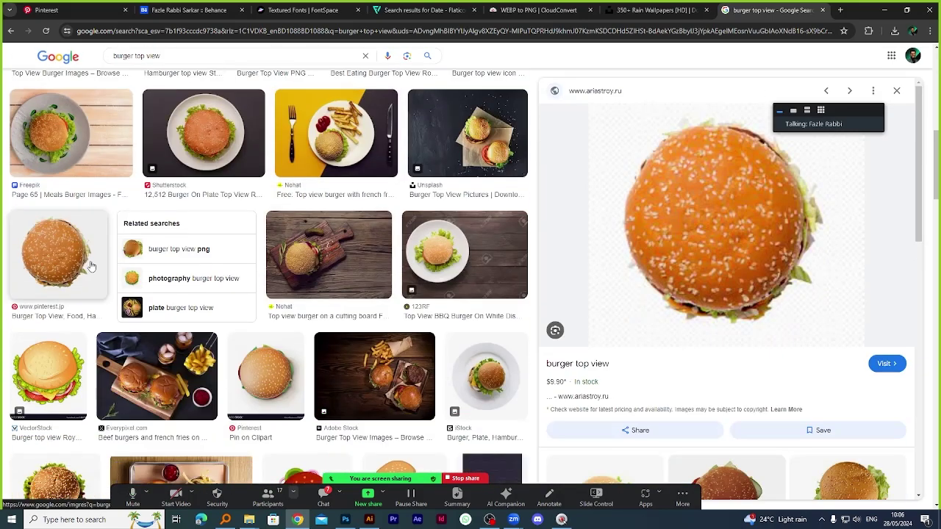
left_click(66, 252)
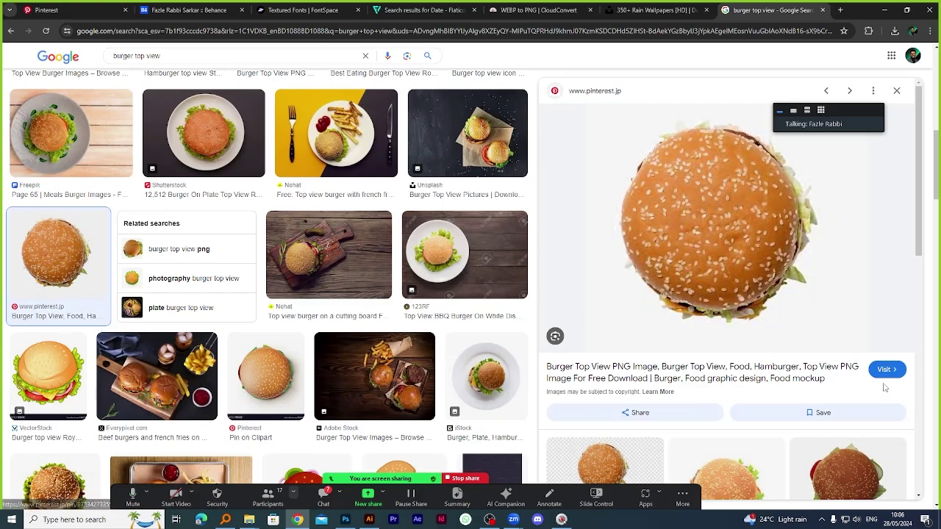
scroll(733, 308, "down", 2)
scroll(647, 294, "down", 3)
scroll(625, 286, "up", 3)
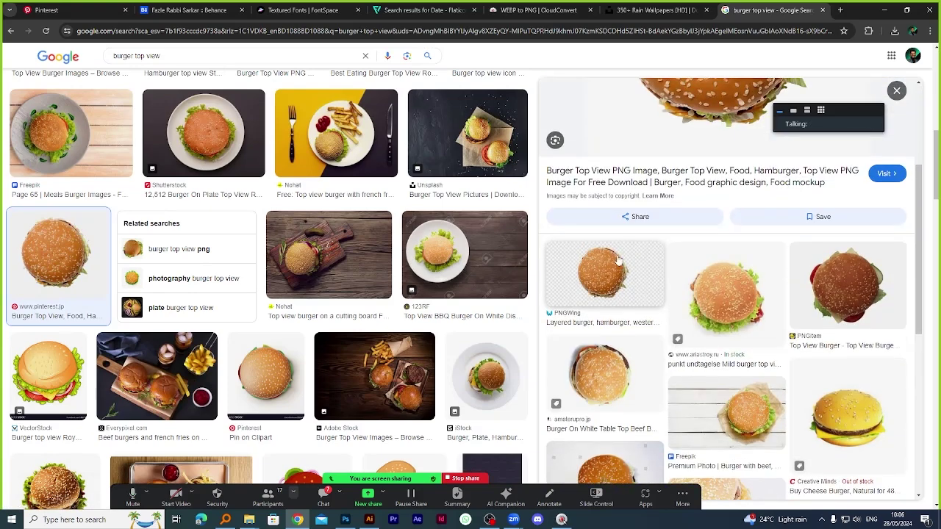
left_click(610, 278)
left_click(610, 139)
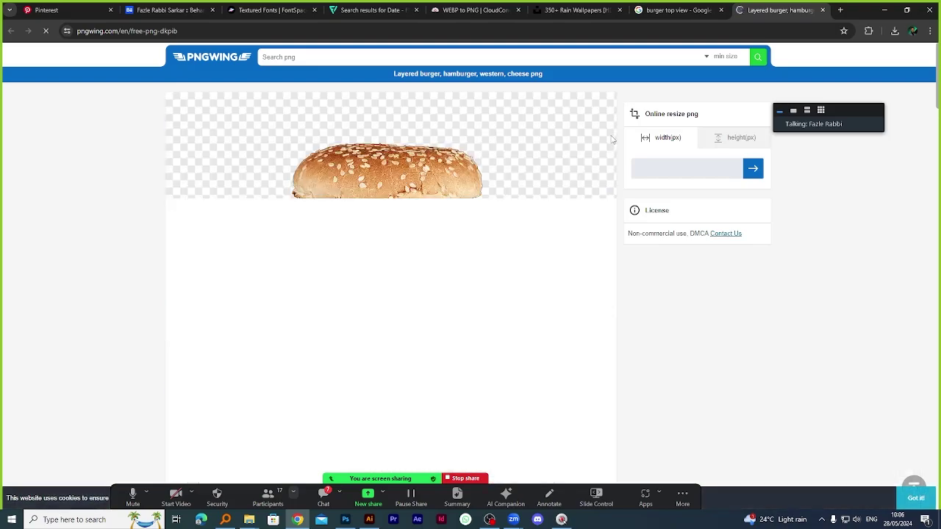
Look through PNGWing's related PNG images for a burger seen from above.
scroll(442, 185, "down", 15)
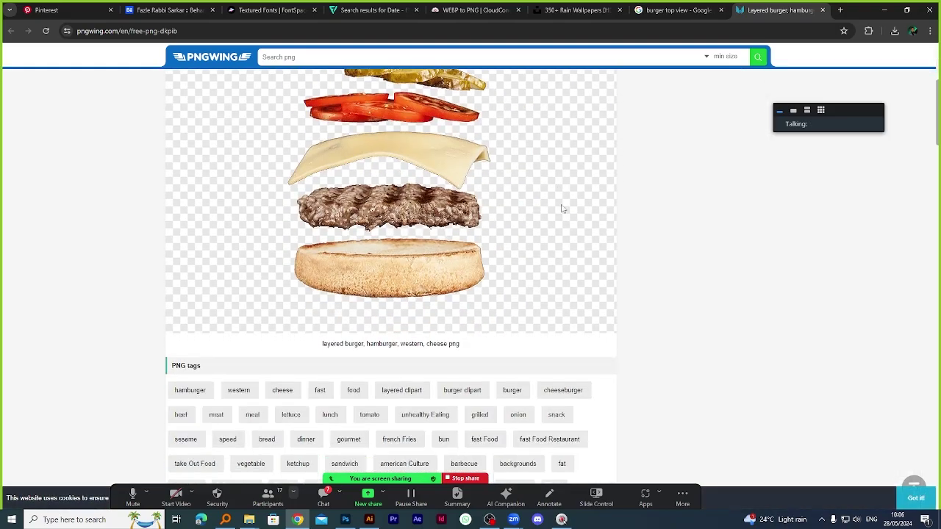
scroll(746, 228, "up", 3)
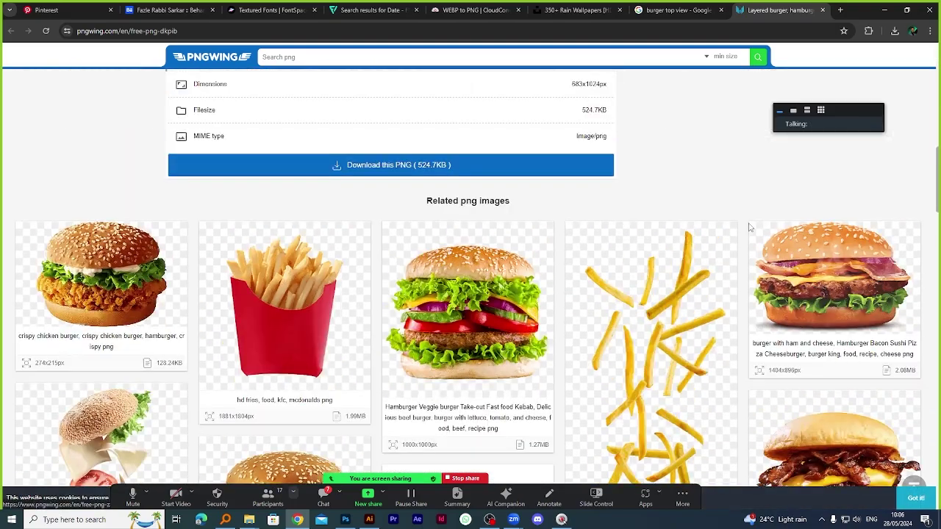
scroll(647, 236, "down", 8)
scroll(647, 237, "down", 3)
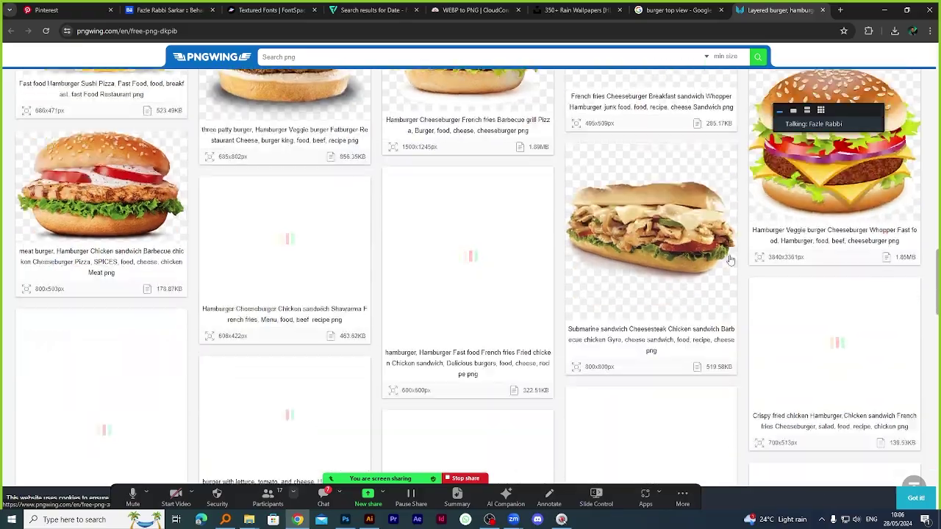
scroll(588, 250, "up", 3)
scroll(557, 259, "down", 3)
scroll(556, 259, "up", 8)
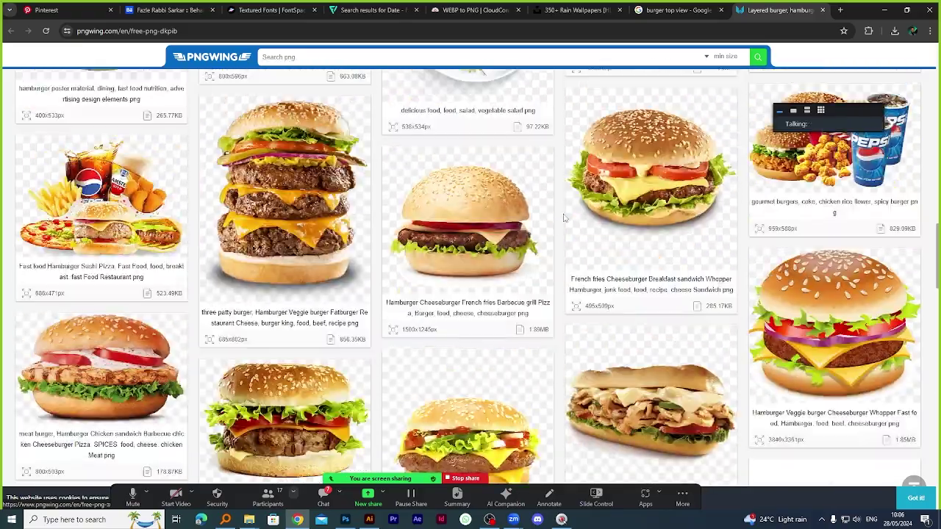
scroll(717, 283, "down", 4)
scroll(588, 272, "down", 12)
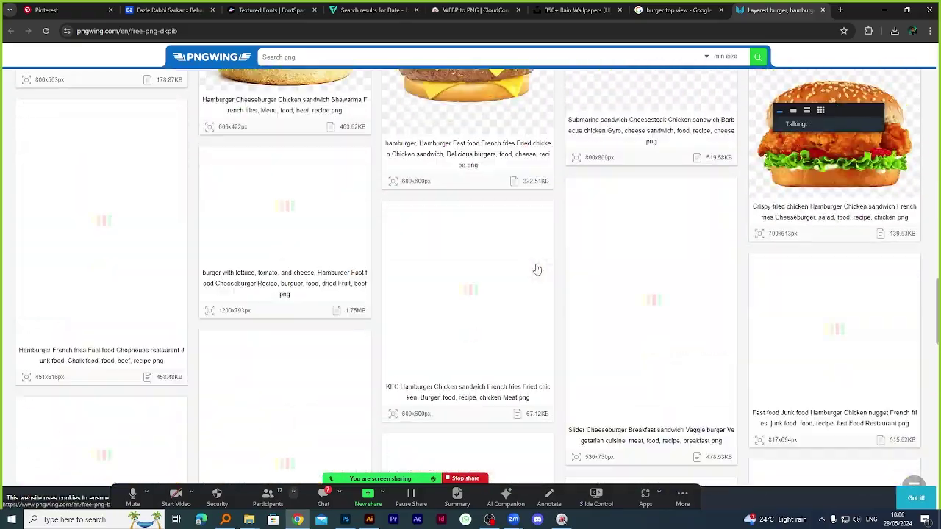
scroll(567, 269, "up", 4)
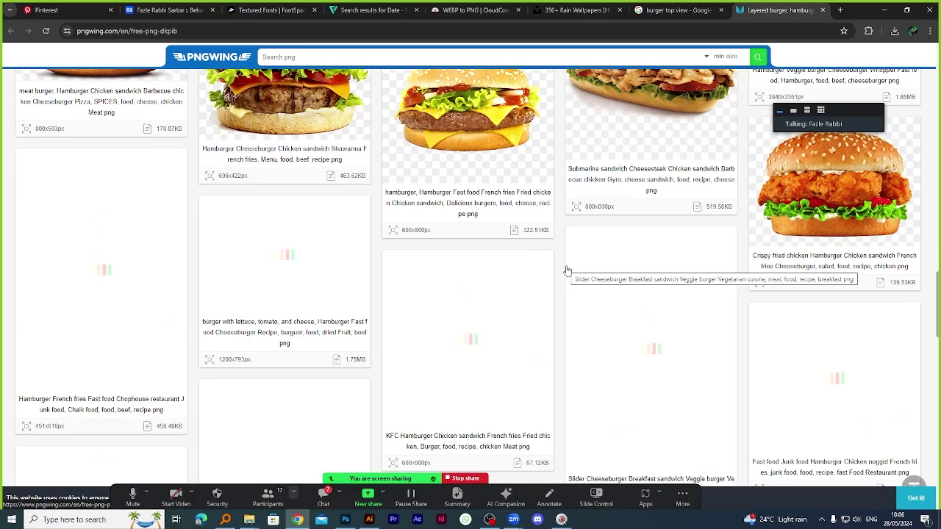
scroll(567, 270, "up", 2)
scroll(558, 263, "down", 10)
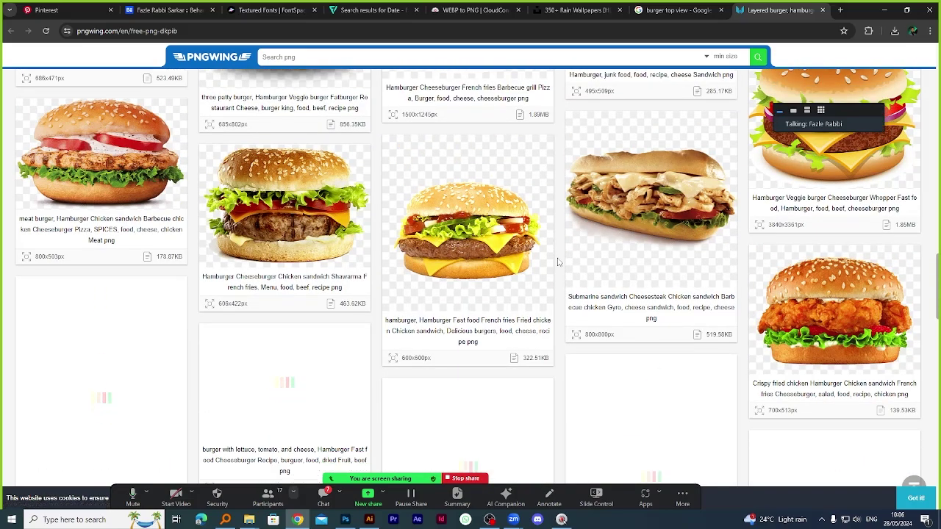
scroll(565, 266, "down", 3)
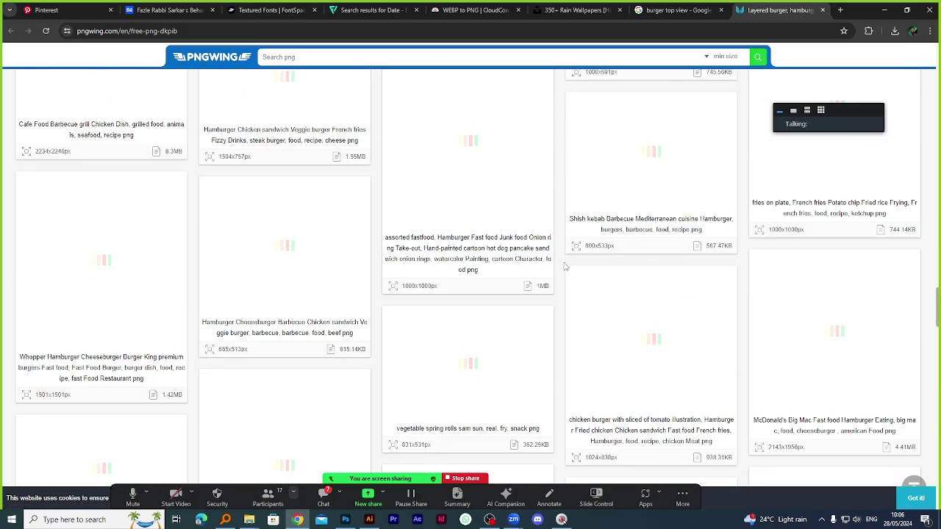
scroll(441, 287, "up", 3)
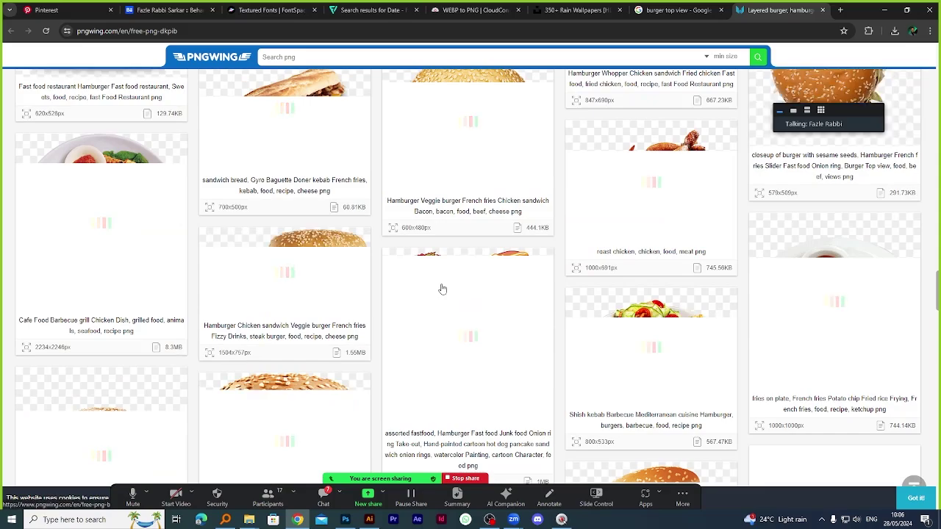
left_click(843, 9)
left_click(695, 9)
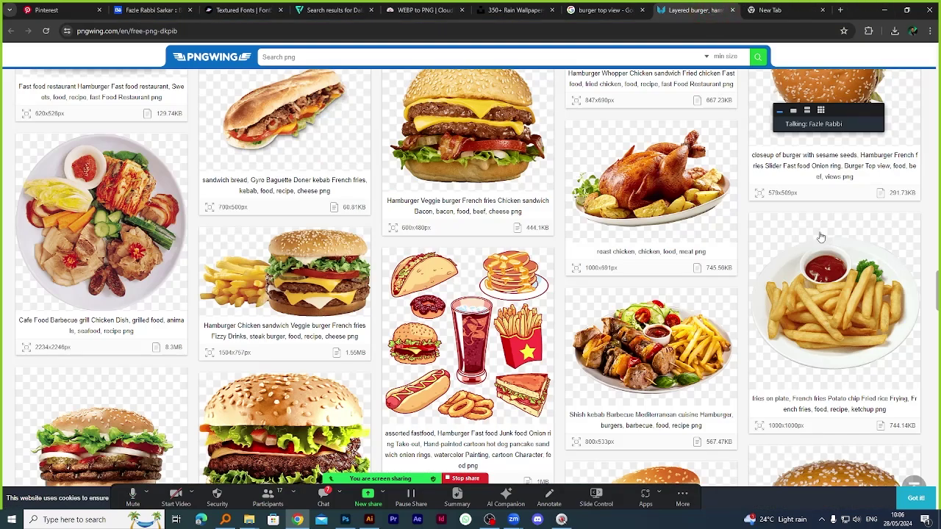
Open the PNGWing closeup of a burger with sesame seeds and request its PNG download, completing the character-order verification.
scroll(854, 319, "up", 1)
scroll(854, 319, "up", 3)
left_click(853, 317)
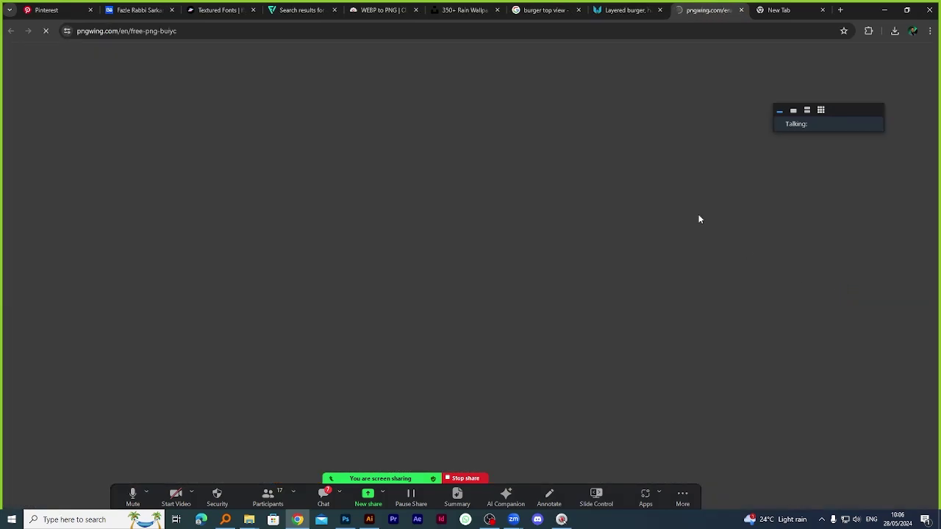
scroll(441, 331, "down", 2)
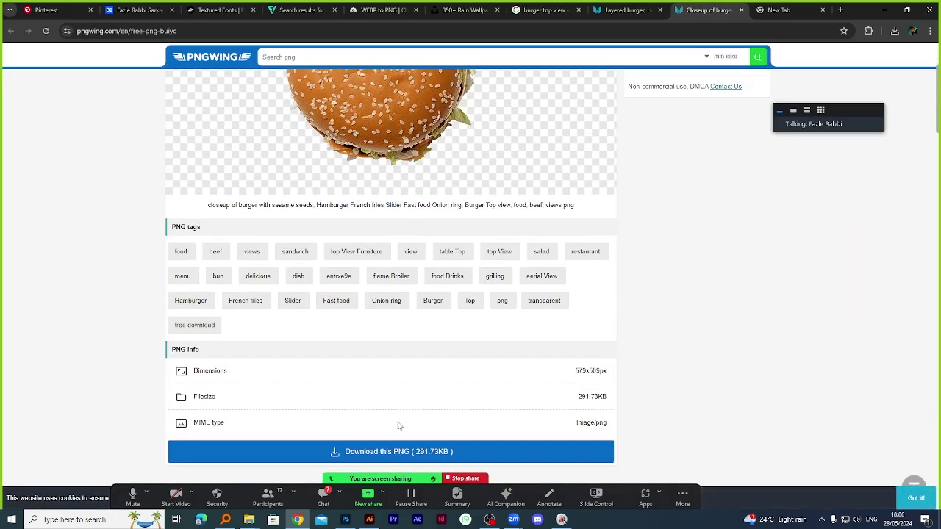
left_click(397, 456)
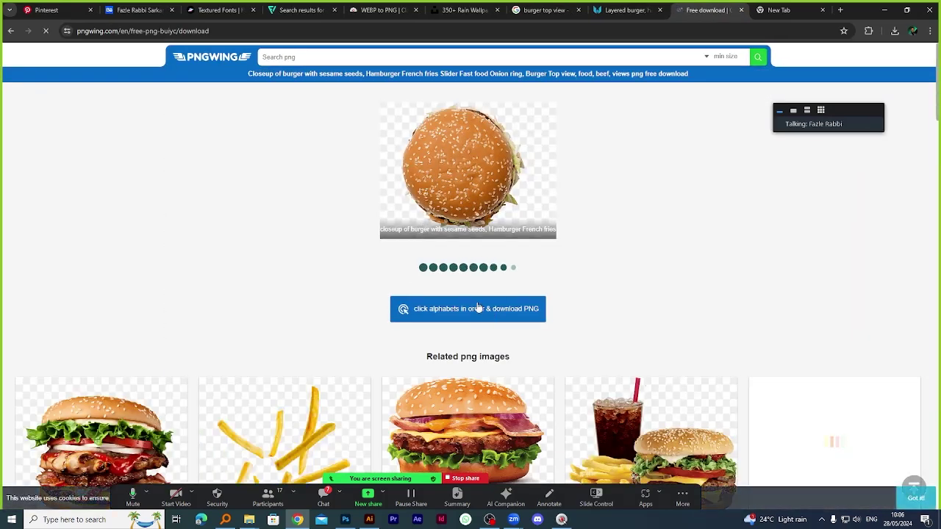
left_click(477, 313)
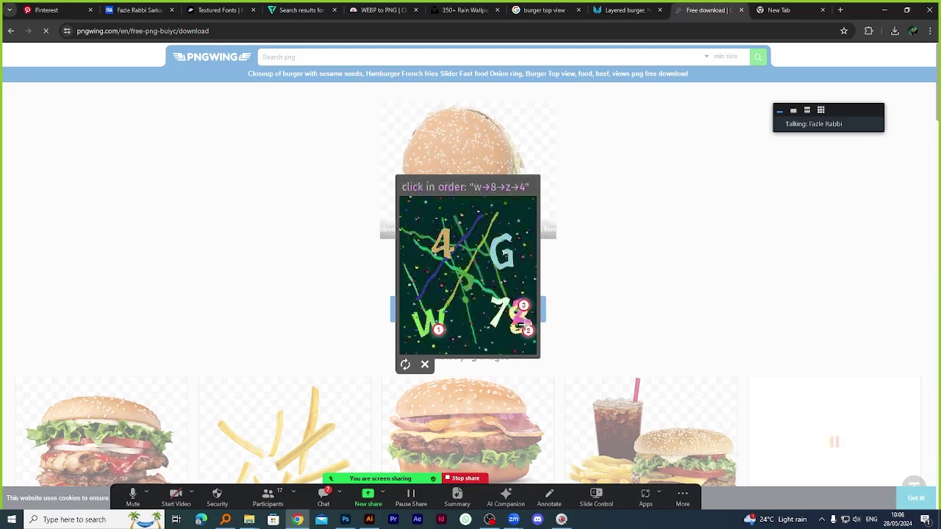
left_click(443, 244)
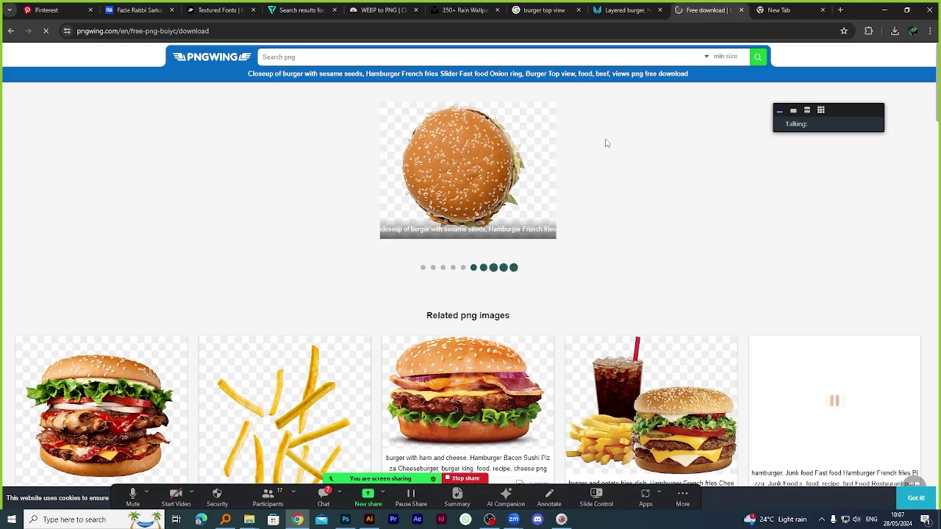
left_click(793, 10)
left_click(418, 220)
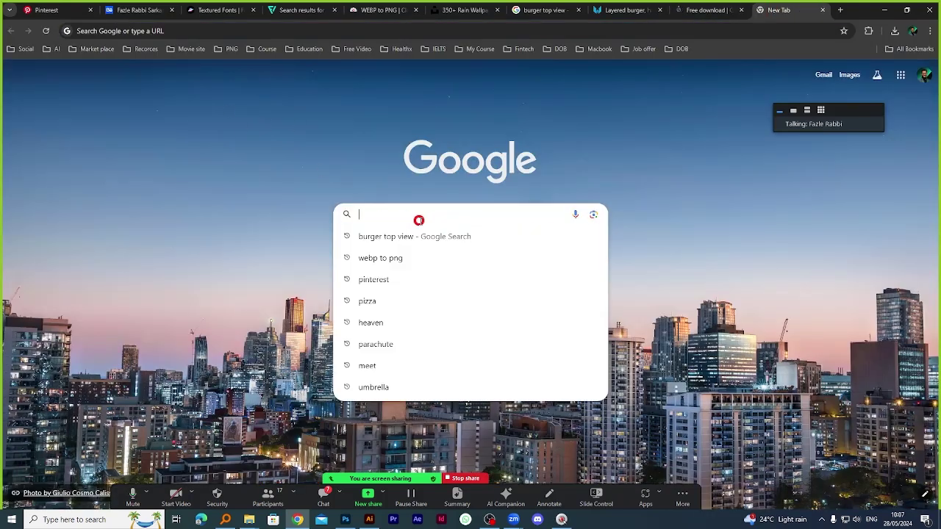
type("t")
key("BackSpace")
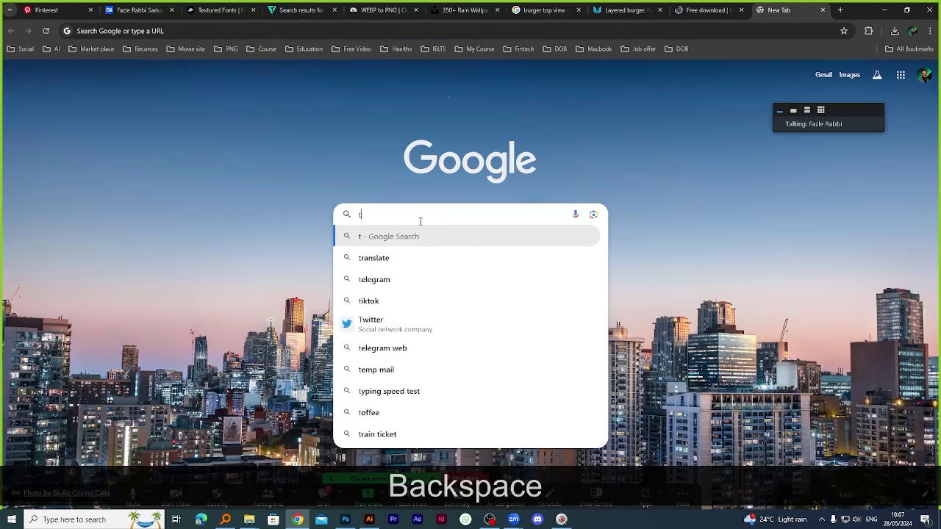
type("pizza top")
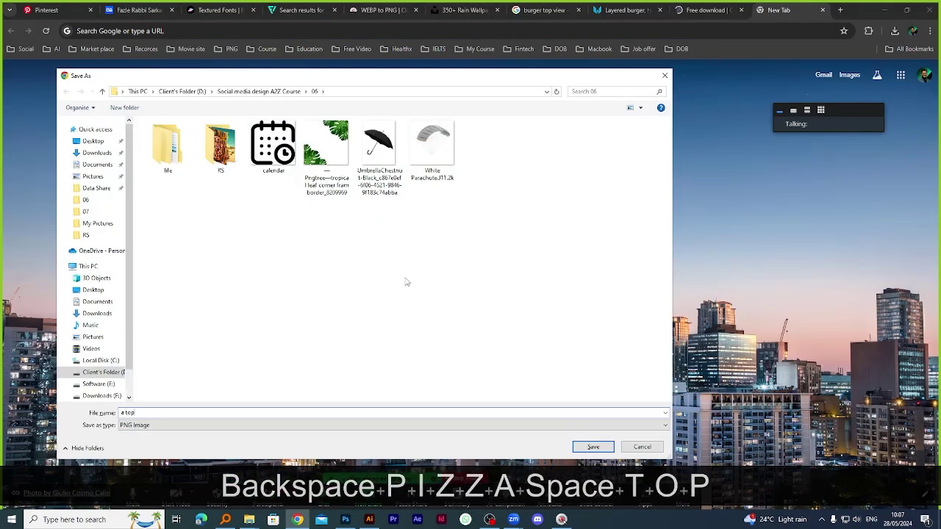
Save the downloaded PNG image as "burger" in folder 06 of the Social media design A2Z Course.
key("BackSpace")
key("BackSpace")
key("BackSpace")
key("BackSpace")
type("b")
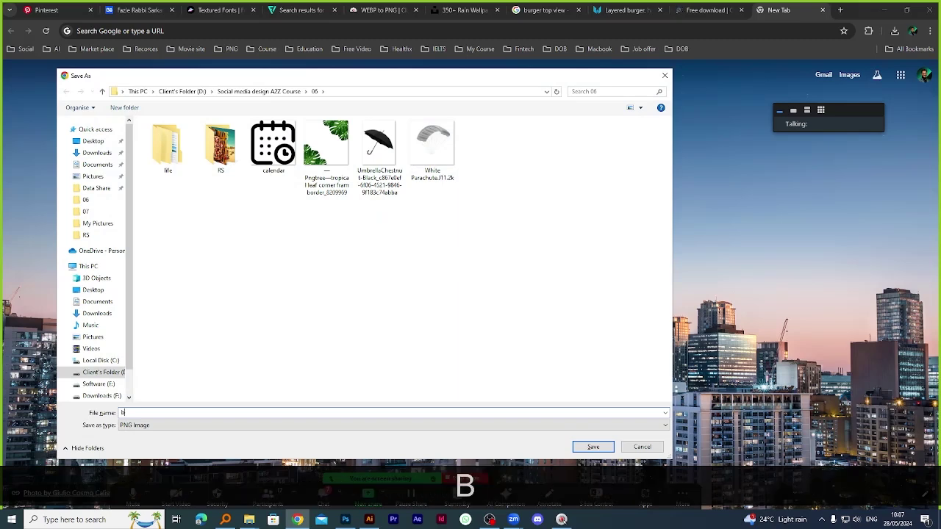
type("urger")
key("Return")
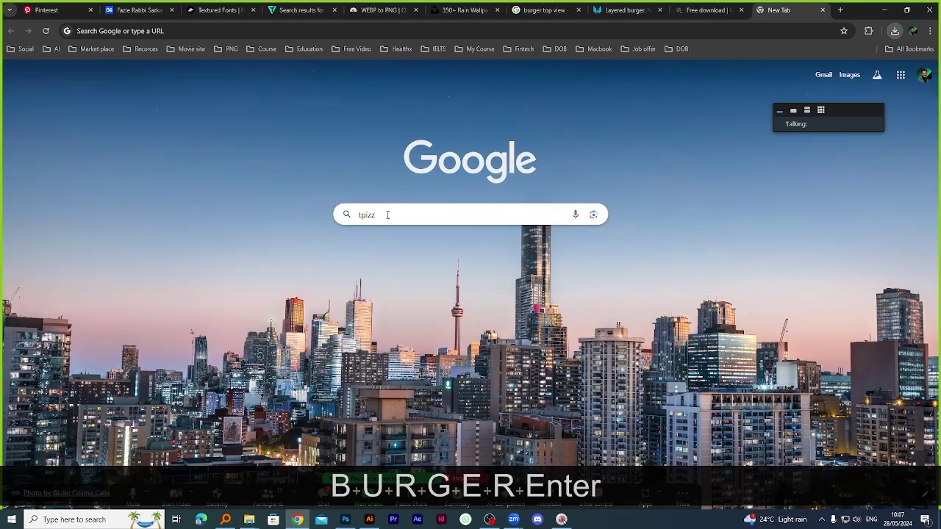
Replace the leftover search text and search Google Images for "pizza top view".
left_click_drag(381, 214, 355, 217)
type("p")
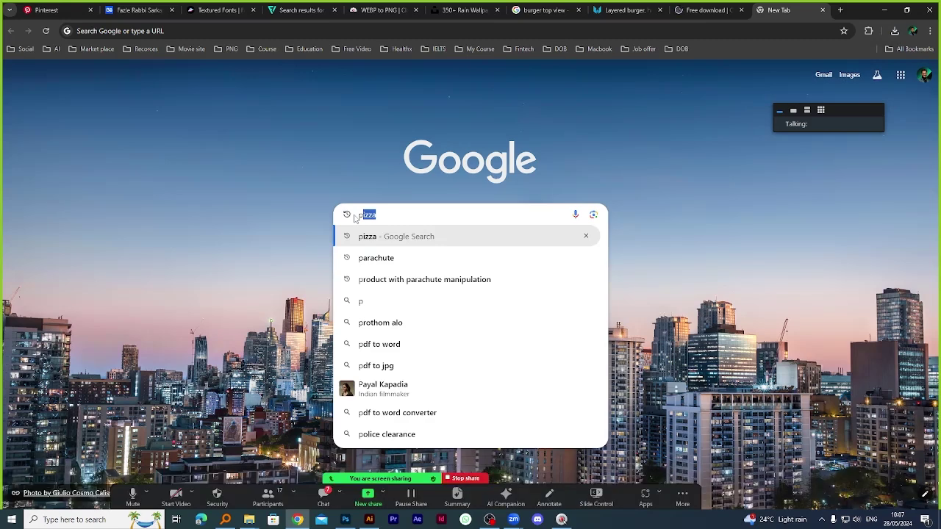
key("BackSpace")
key("BackSpace")
type("pi")
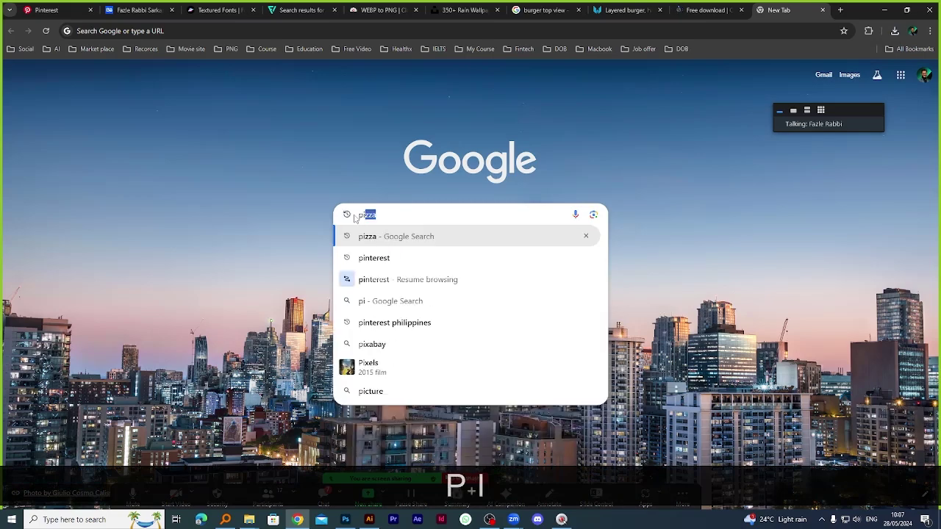
type("zza top ")
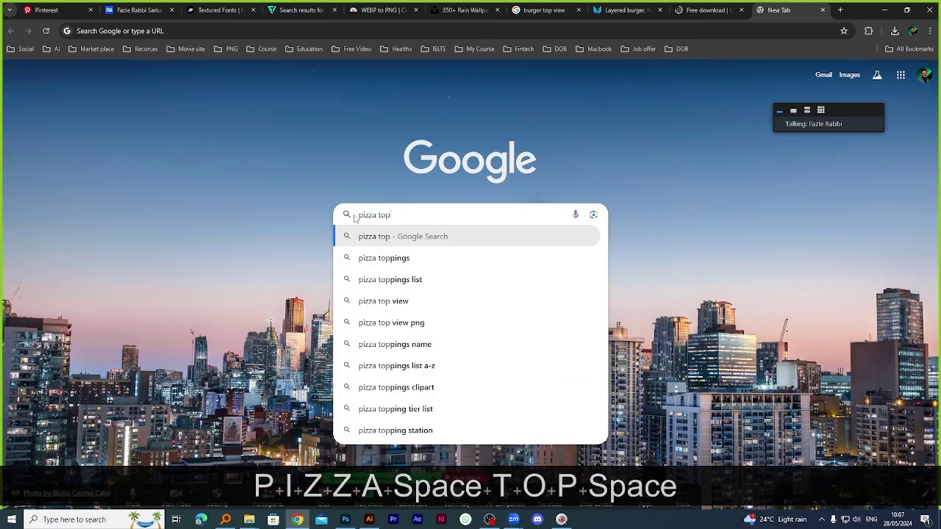
type("view")
key("Return")
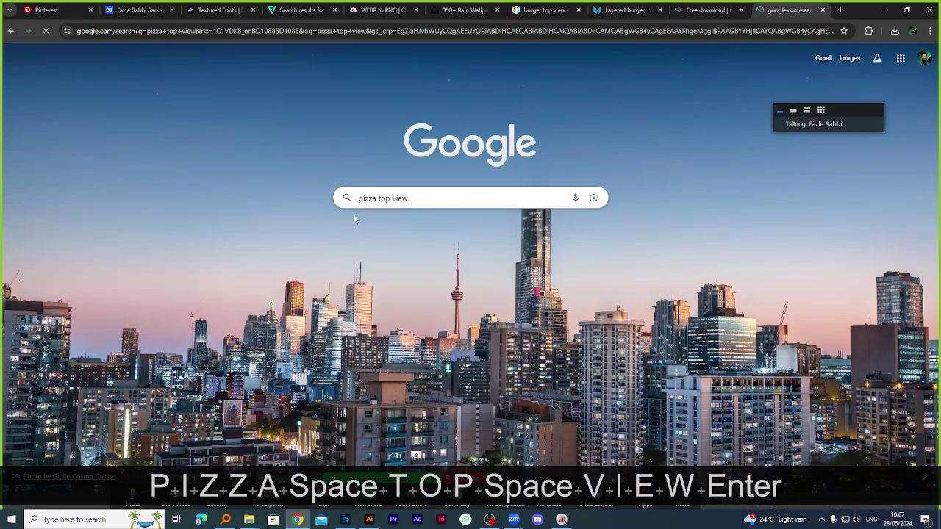
left_click(152, 100)
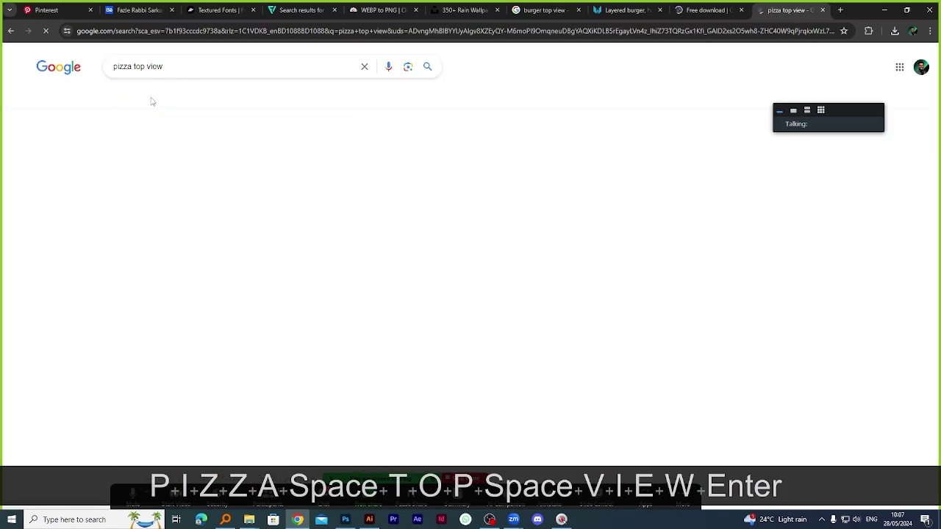
Return to the PNGWing download page and search the site for "pizza top view".
key("ctrl+shift+Tab")
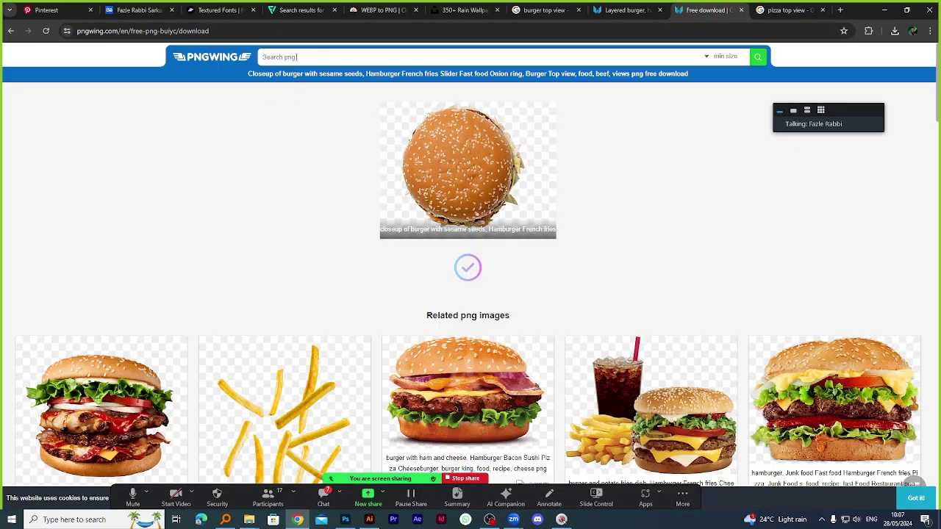
type("pizza ")
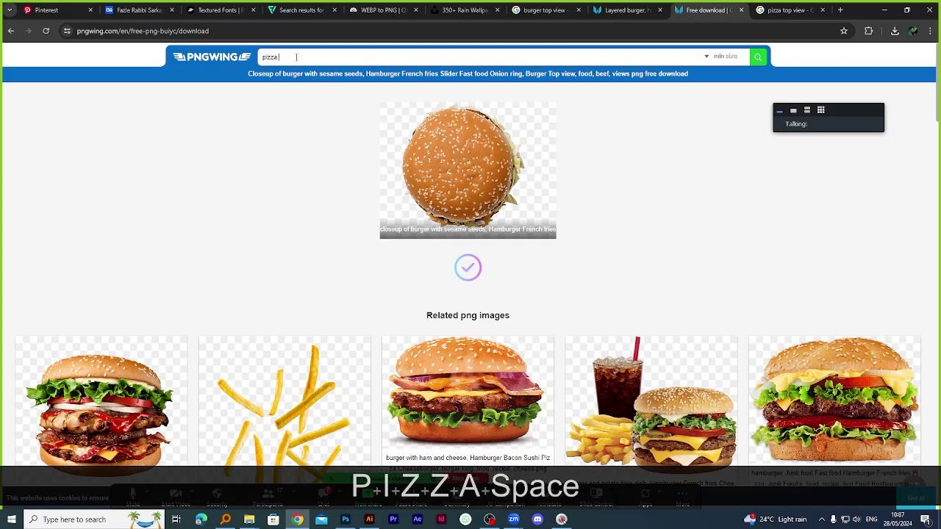
type("top")
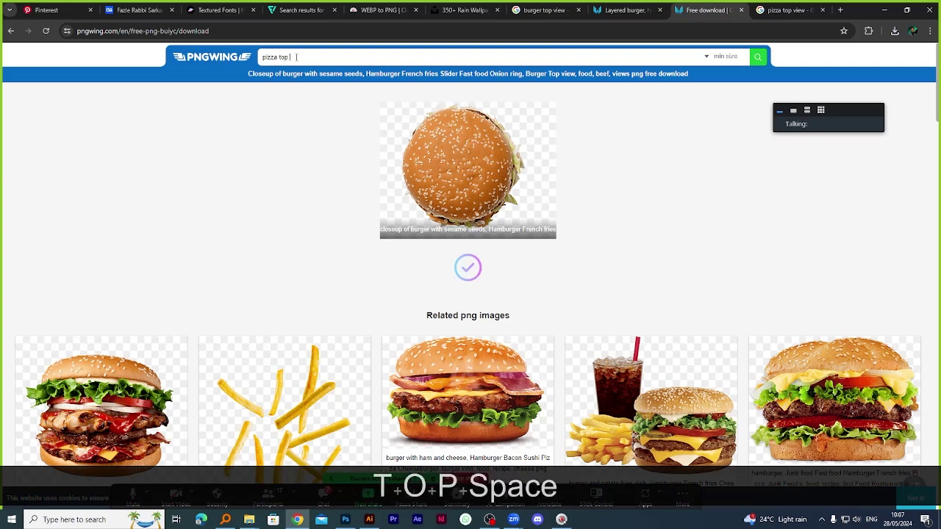
type(" view")
key("Return")
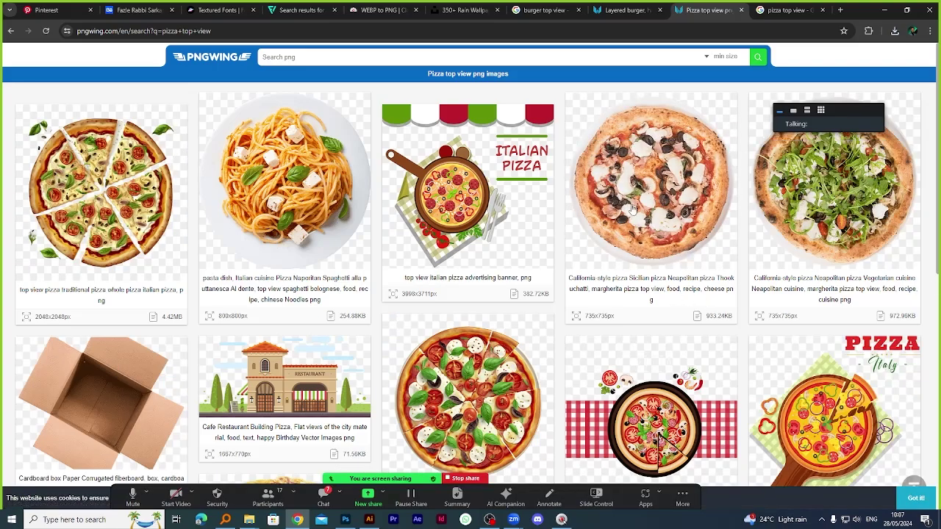
Browse the pizza results, open the California-style Sicilian pizza with mushrooms and olives, and request its PNG download.
scroll(662, 183, "down", 1)
scroll(699, 210, "up", 1)
scroll(704, 213, "down", 5)
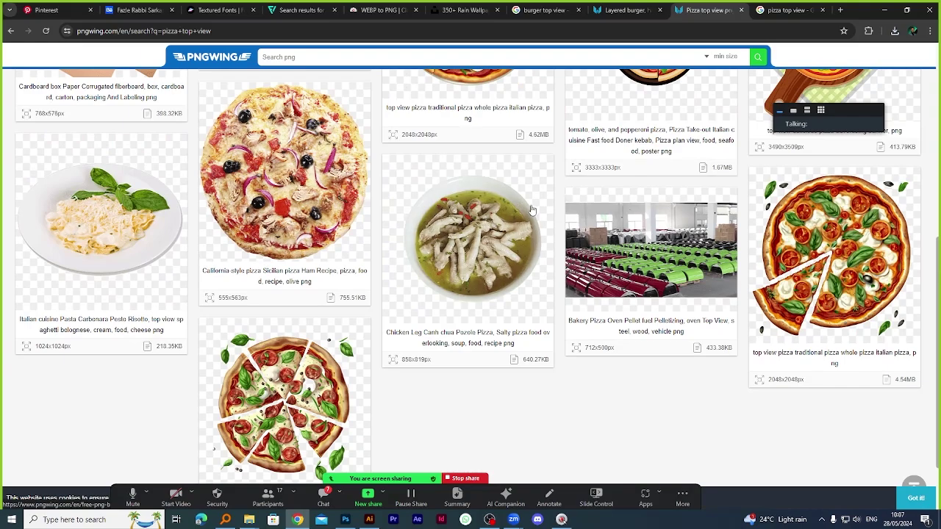
scroll(662, 217, "up", 6)
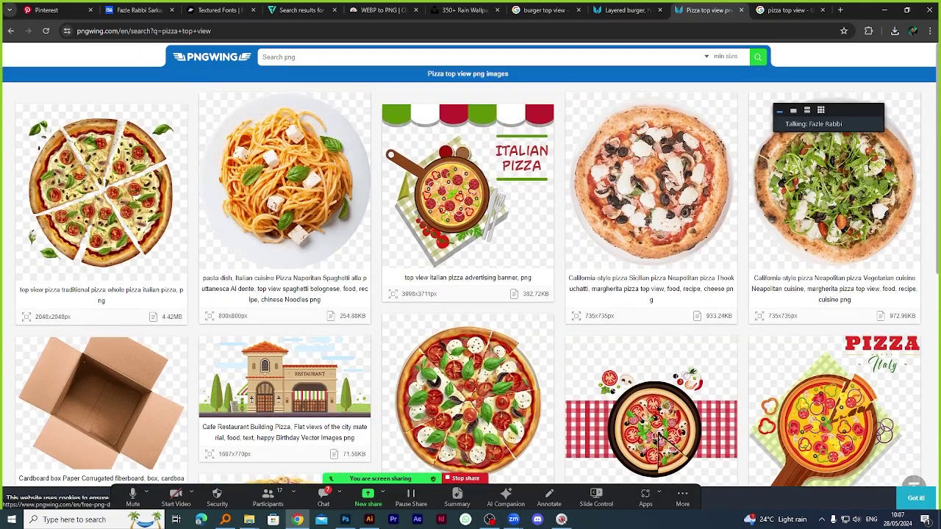
left_click(665, 177)
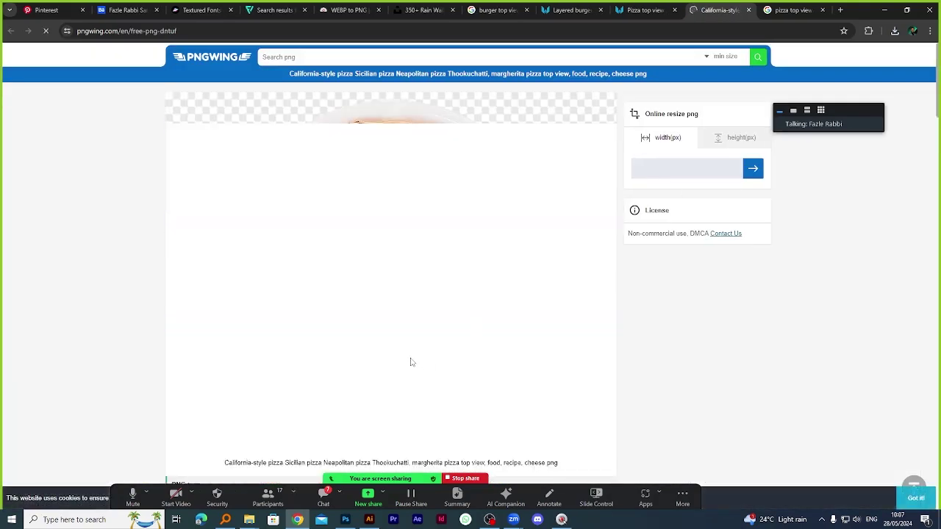
scroll(410, 361, "down", 5)
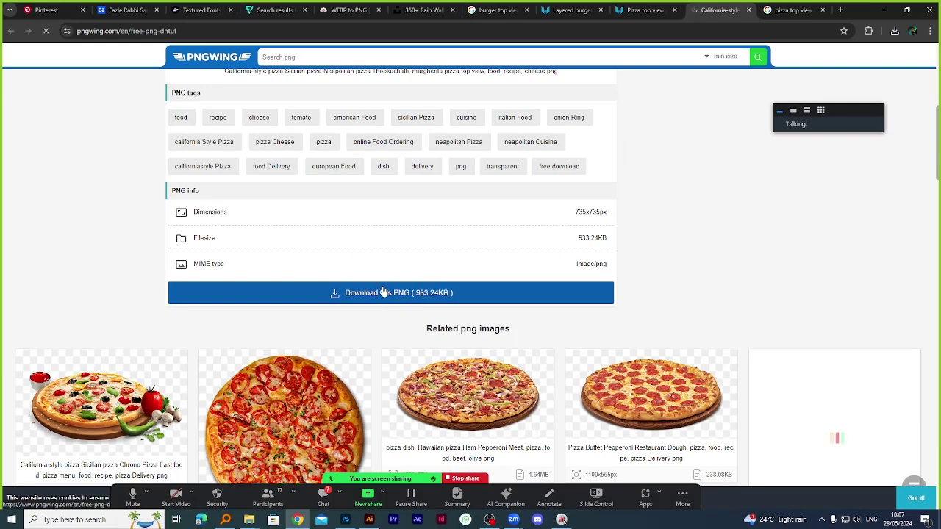
left_click(382, 292)
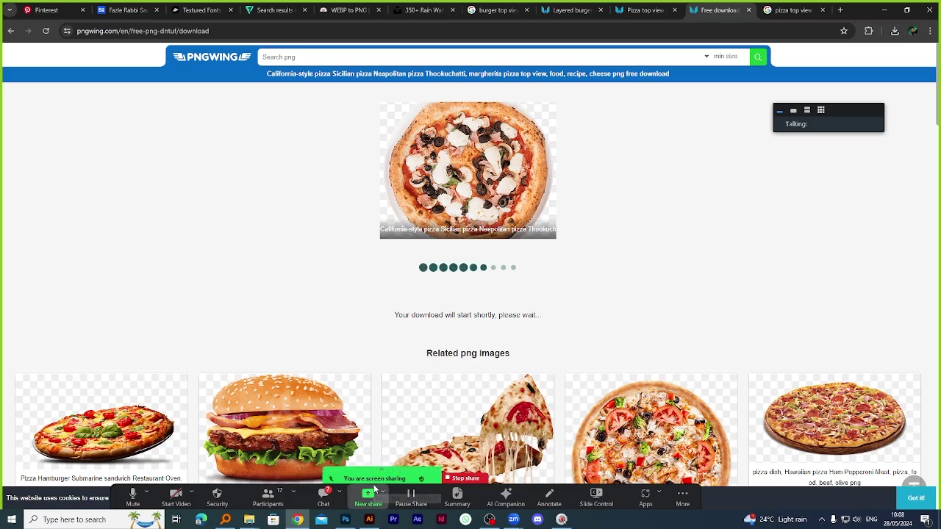
Switch to Photoshop and place the burger image from folder 06 into the tic-tac-toe grid design.
left_click(345, 519)
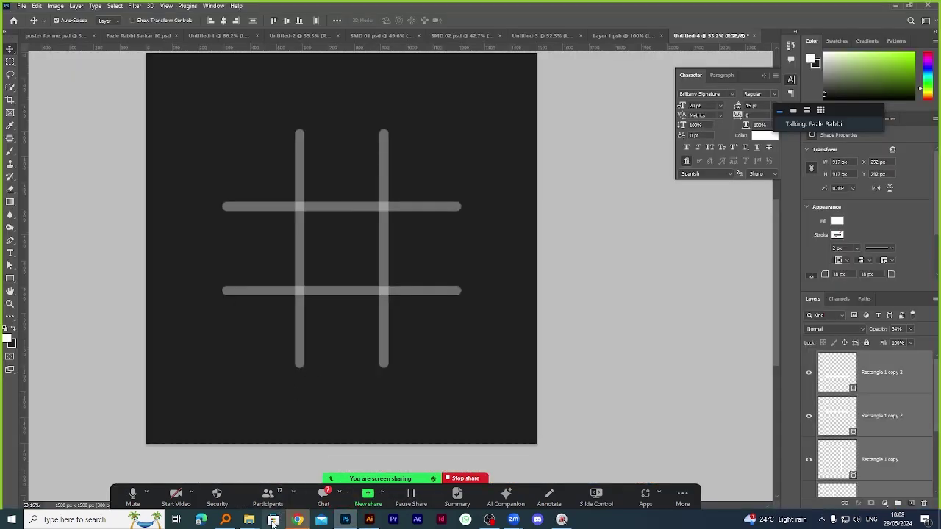
mouse_move(248, 520)
left_click(353, 474)
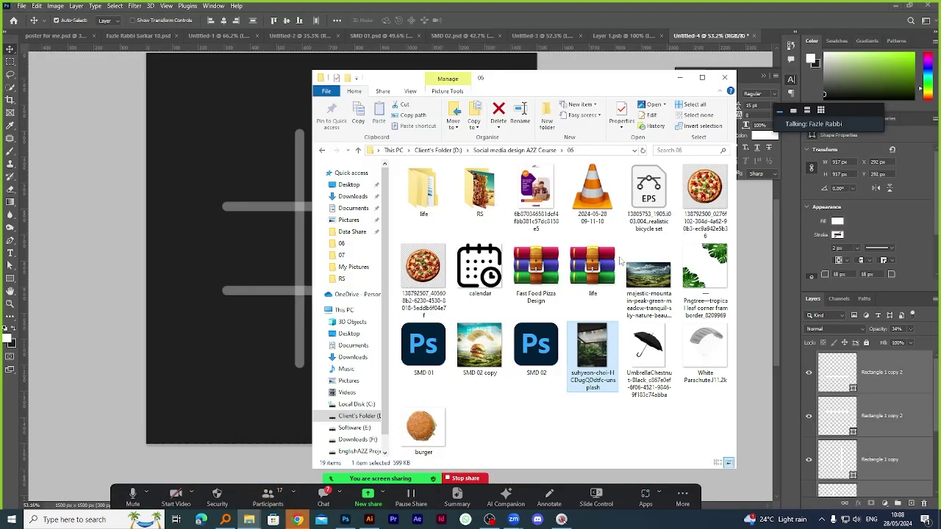
left_click_drag(423, 430, 287, 287)
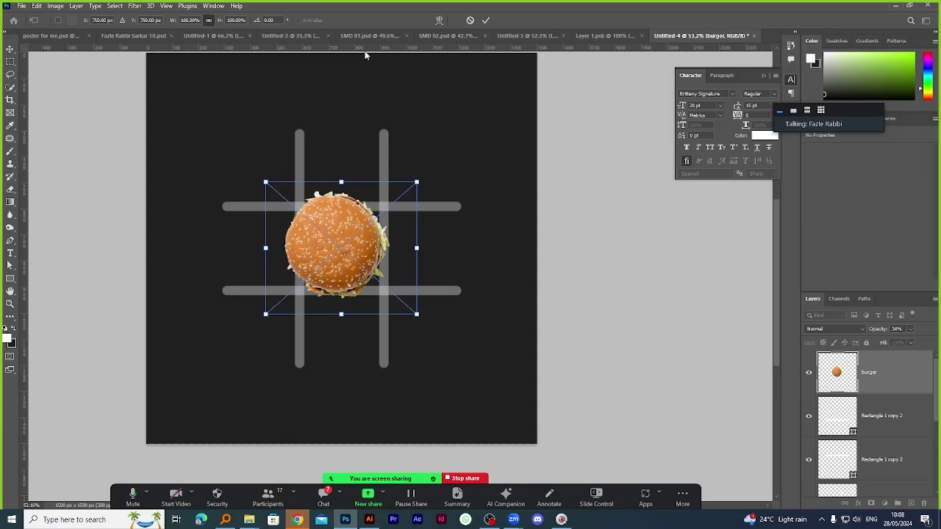
left_click(485, 19)
Move the burger to the grid's upper-right cell and scale it down to about 274 px wide.
scroll(243, 243, "up", 2, "alt")
left_click_drag(357, 274, 497, 154)
key("ctrl+t")
left_click_drag(596, 155, 535, 157)
left_click(485, 20)
scroll(550, 159, "up", 2, "alt")
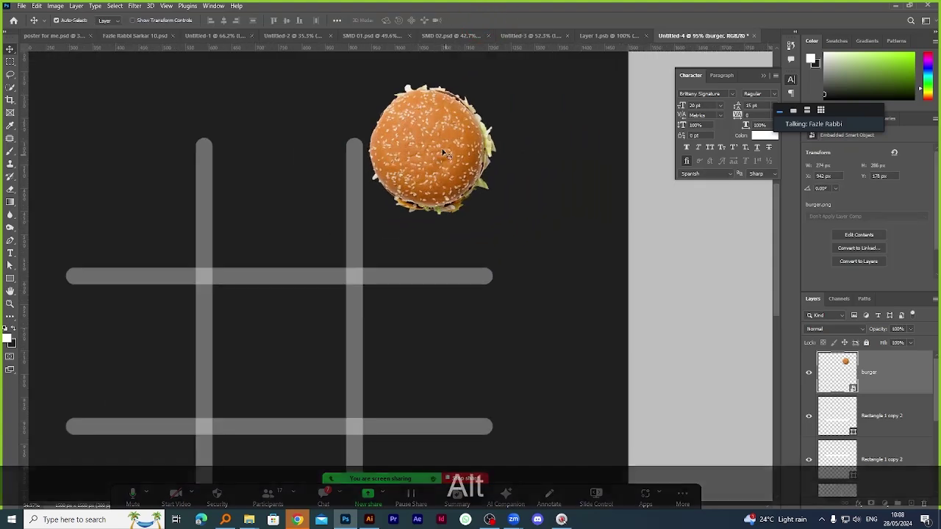
left_click_drag(439, 192, 380, 274)
scroll(447, 173, "down", 2, "alt")
key("ctrl+z")
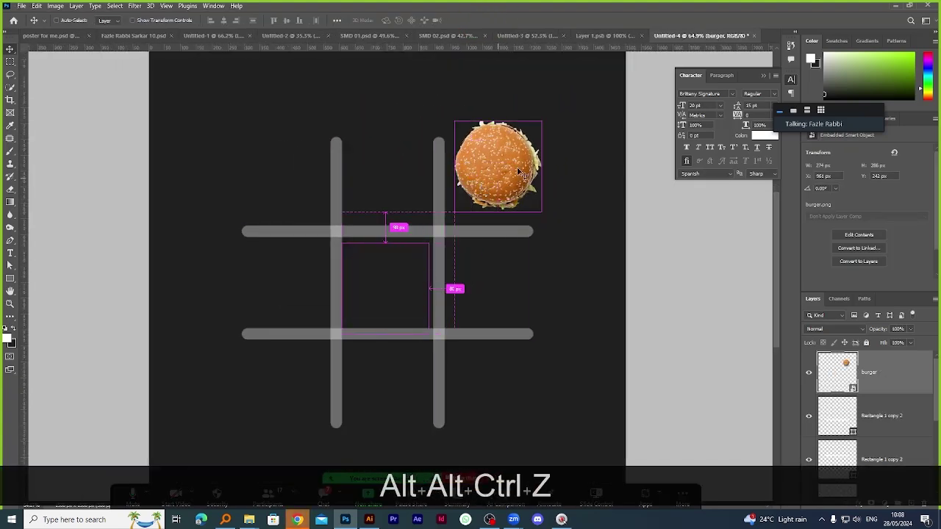
Scale the burger down further to about 200 px high so it fits inside the upper-right cell.
key("ctrl+t")
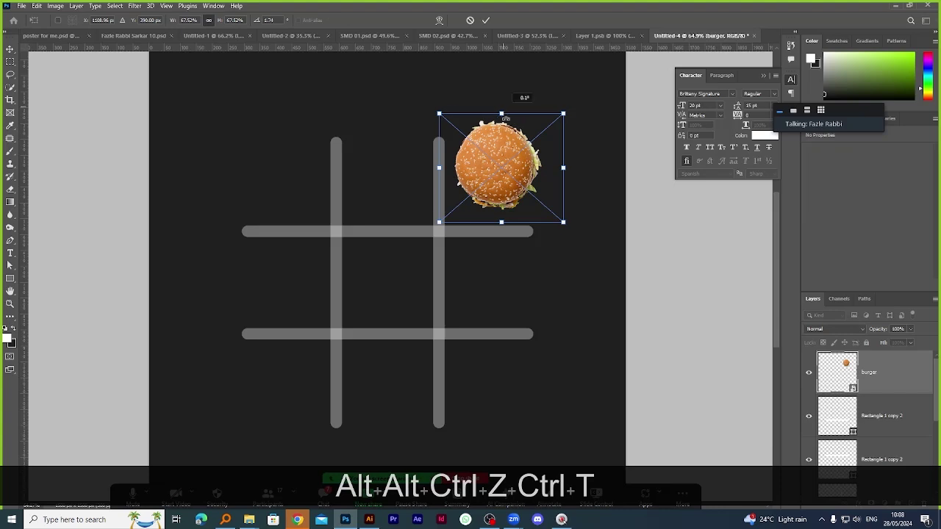
left_click_drag(505, 118, 501, 156)
key("ctrl+z")
left_click(484, 21)
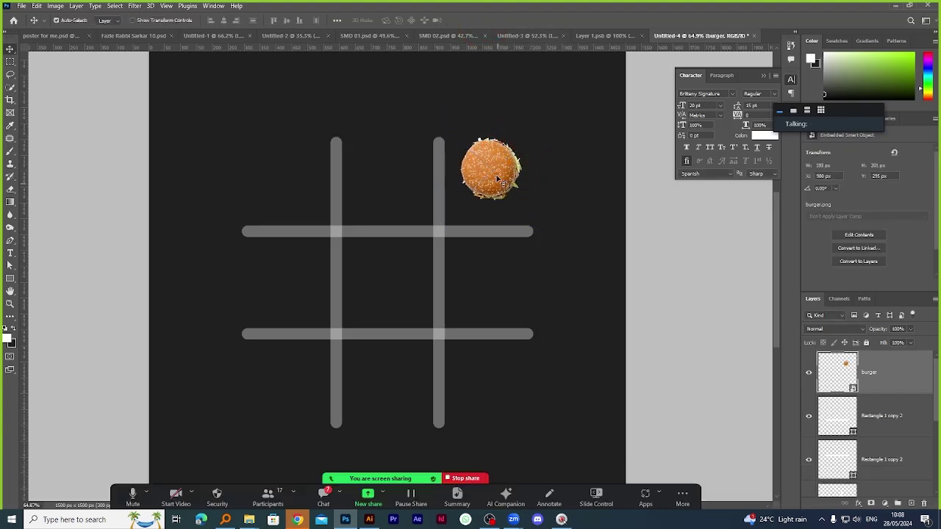
Duplicate the burger into the centre and lower-left cells to form a diagonal row of three.
left_click_drag(488, 184, 265, 398)
scroll(404, 217, "down", 1)
scroll(392, 224, "up", 1)
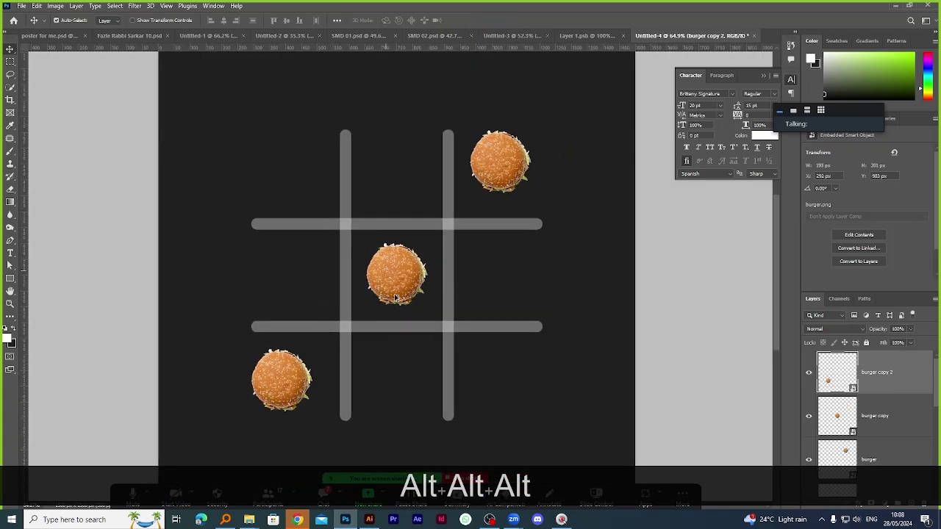
Switch to Chrome, save the pizza PNG as "pngwing.com" in folder 06, and show the file in its folder.
left_click(298, 519)
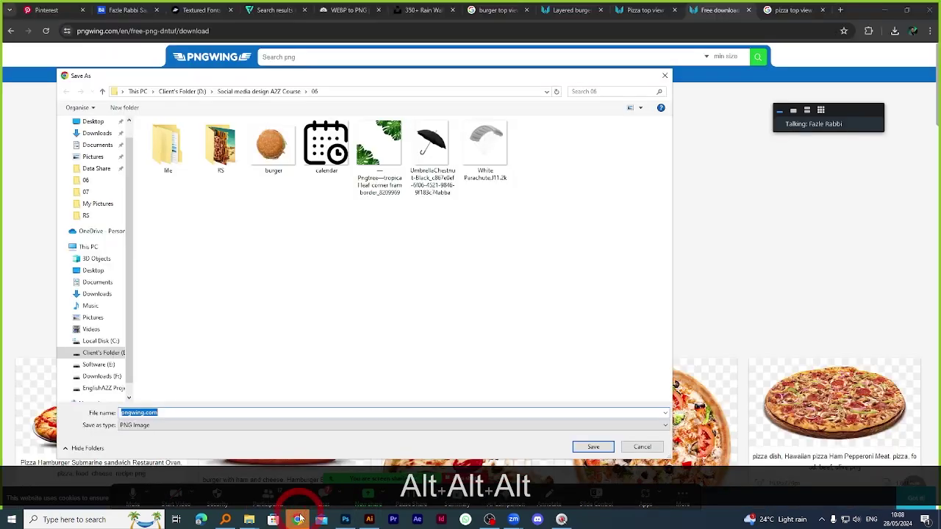
left_click(592, 447)
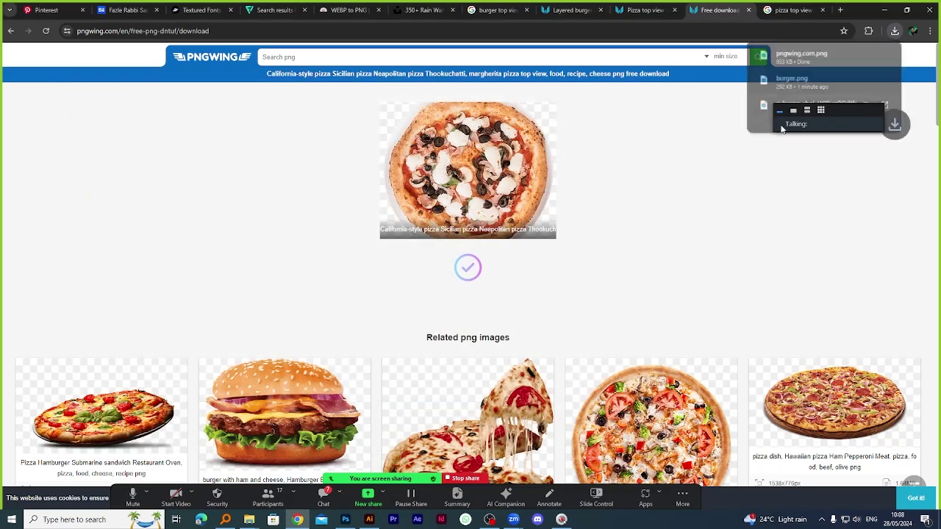
left_click(854, 55)
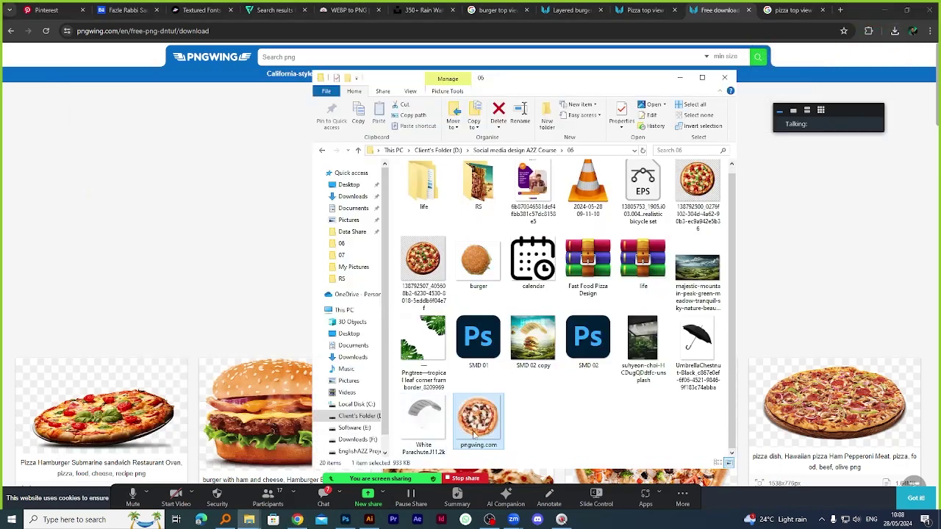
Try the downloaded pizza image in the grid design, and delete its layer.
left_click_drag(474, 434, 375, 254)
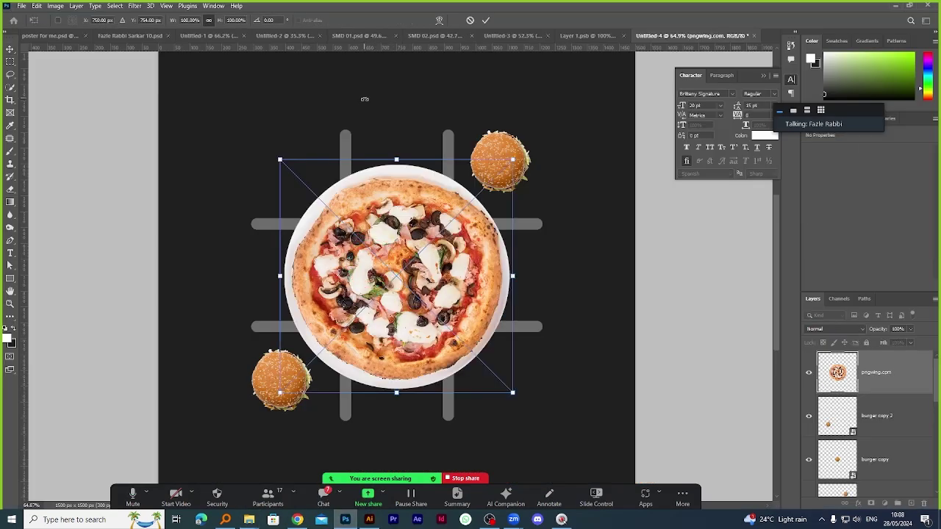
left_click(488, 20)
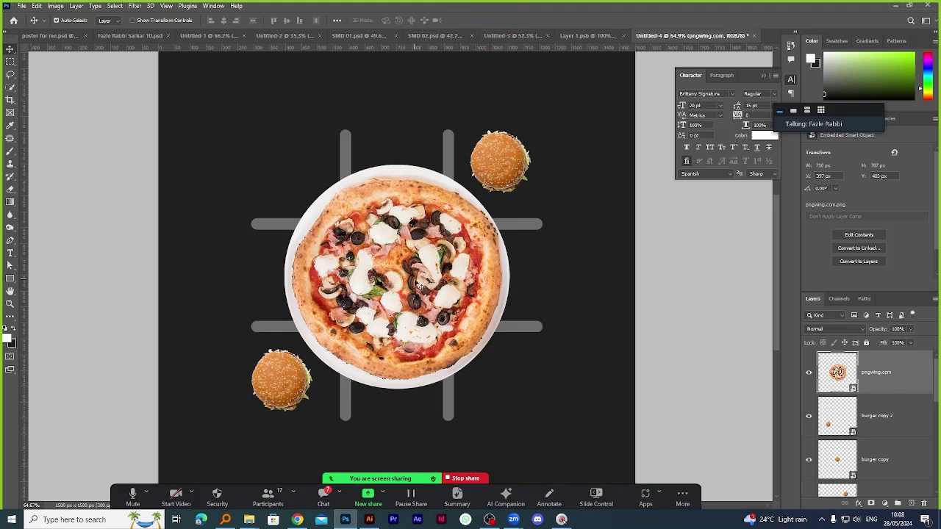
key("Delete")
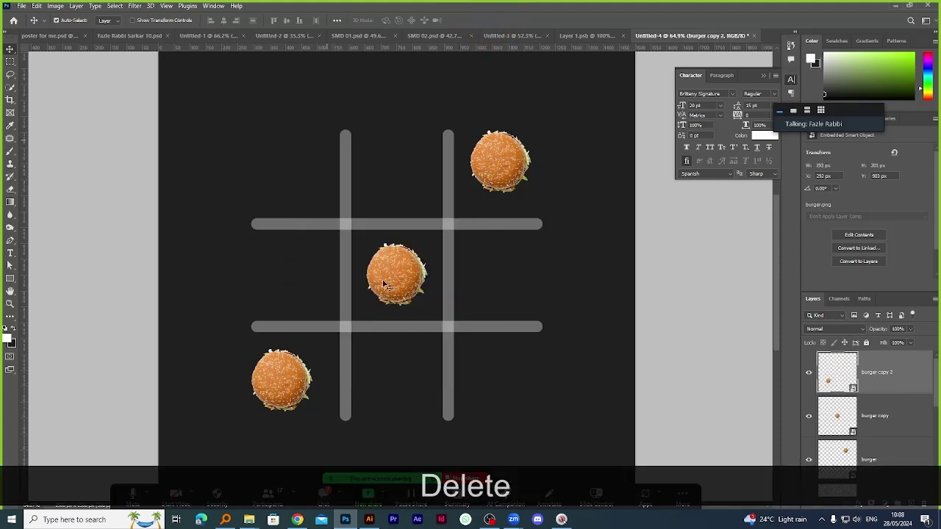
Copy the lower pizza, Layer 2, from SMD 01.psd into the Untitled-4 grid design and clear its layer style.
left_click(569, 35)
left_click(530, 35)
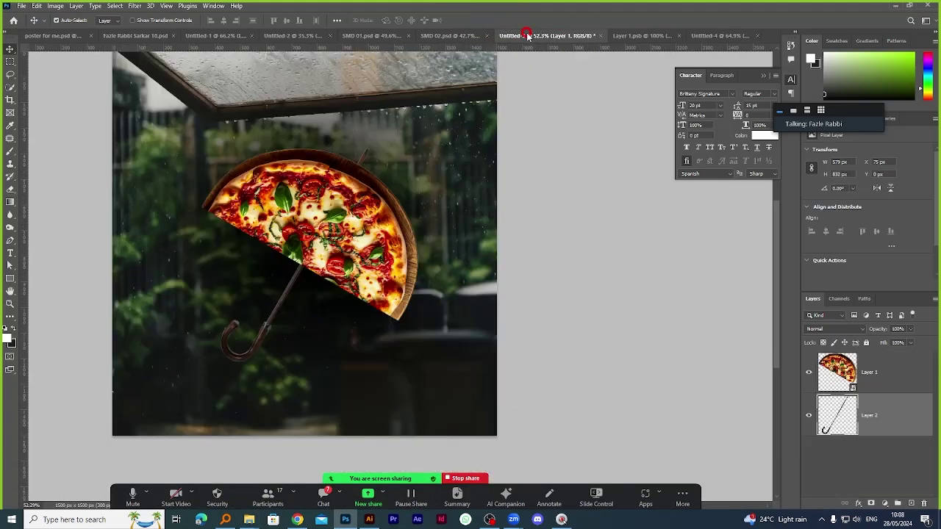
left_click(473, 35)
left_click(386, 35)
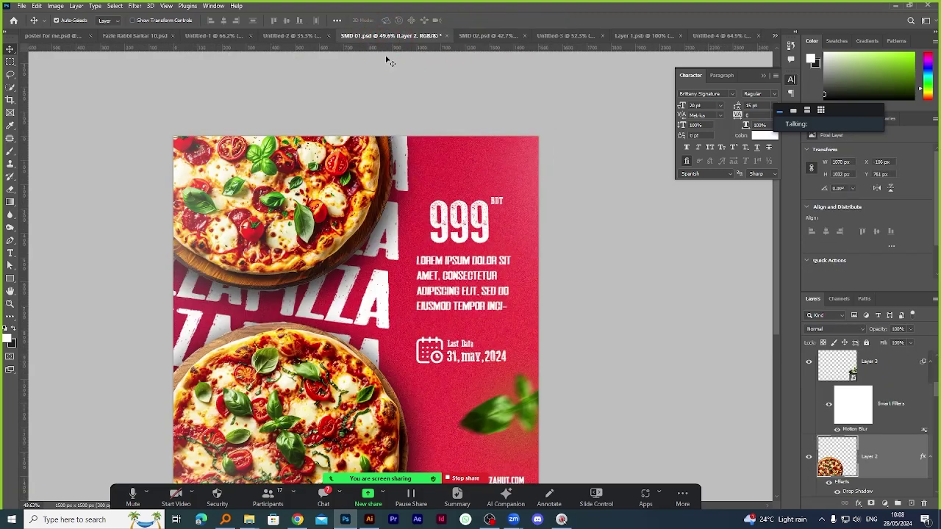
left_click(809, 457)
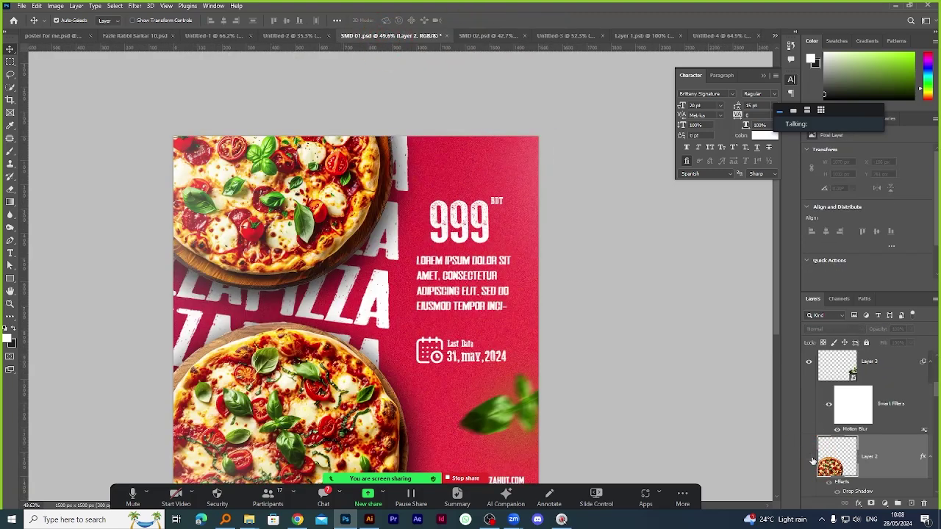
scroll(812, 460, "down", 3)
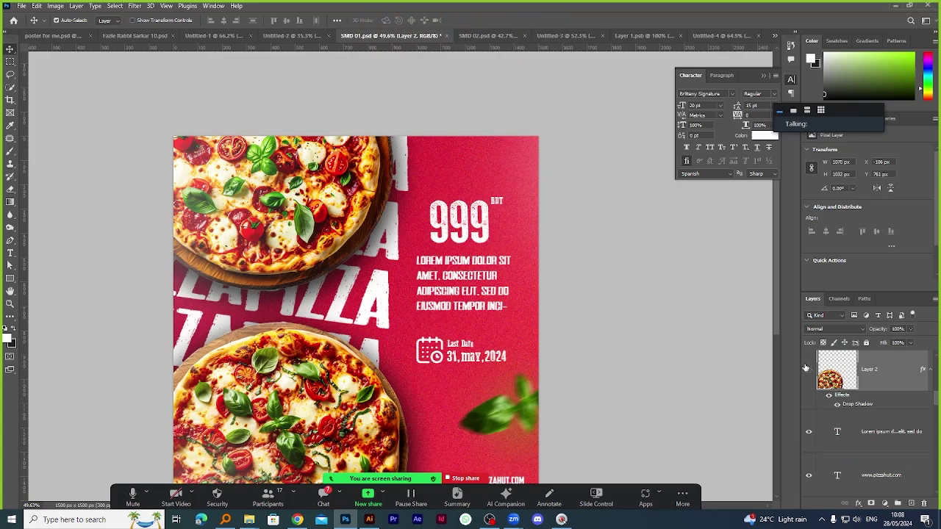
left_click(807, 369)
left_click(808, 369)
left_click_drag(870, 371, 525, 270)
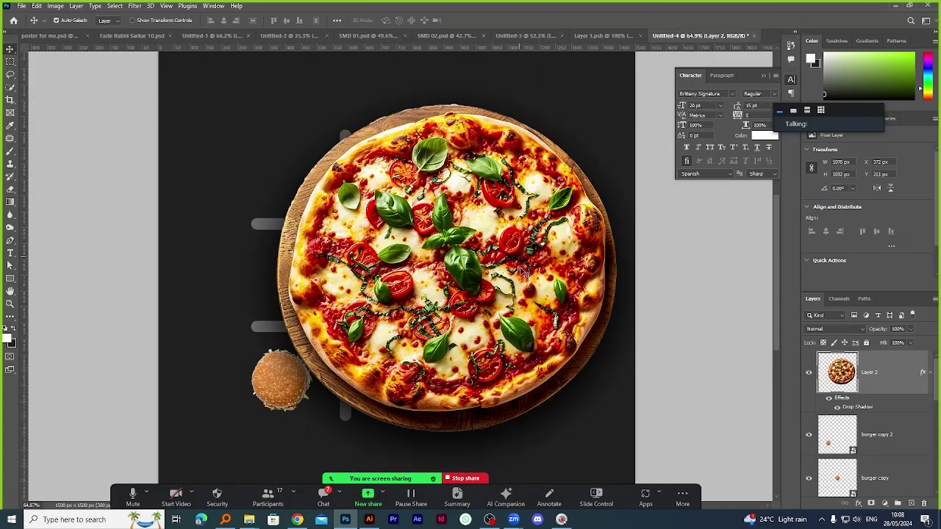
right_click(881, 370)
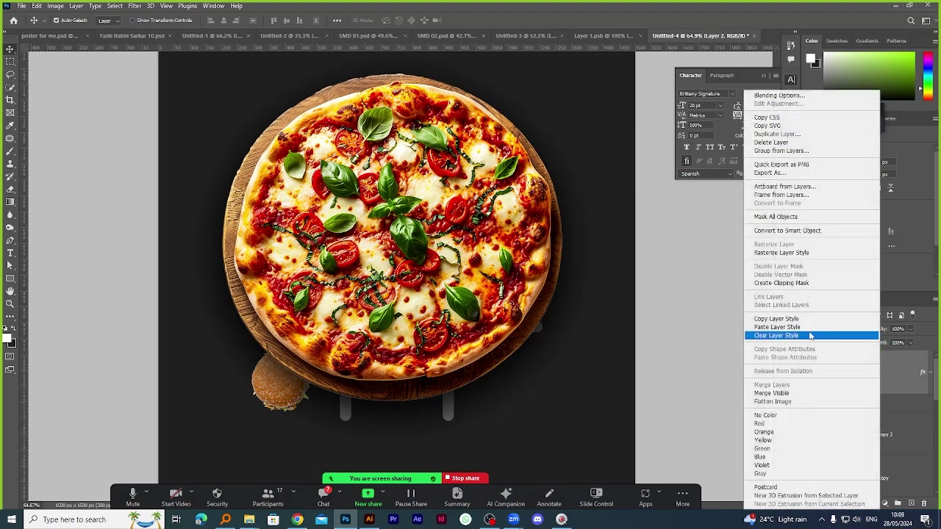
left_click(781, 335)
Scale the pizza to about 212 px wide in the upper-left cell and duplicate it into the bottom-middle cell.
key("ctrl+t")
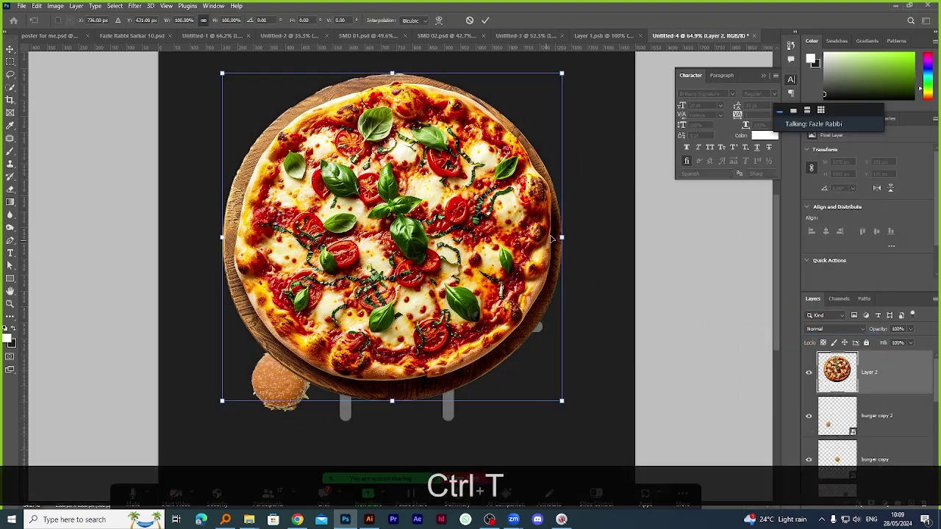
left_click_drag(563, 239, 397, 380)
left_click(485, 20)
scroll(426, 250, "down", 3)
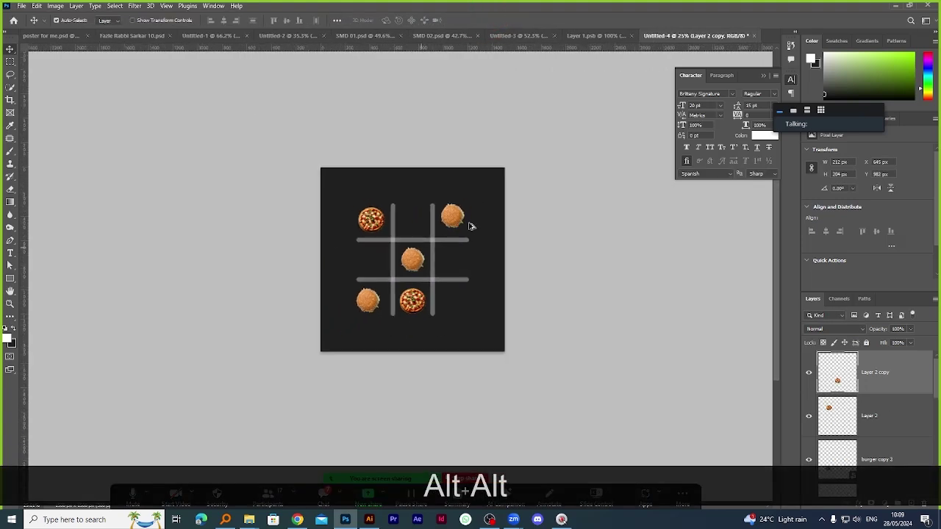
scroll(470, 226, "up", 4)
scroll(462, 185, "down", 4)
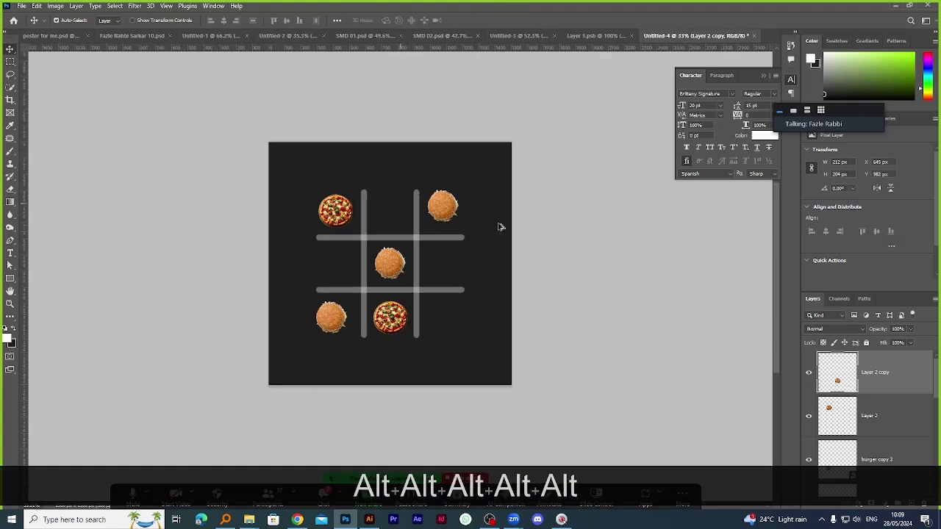
Set the workspace colour around the canvas to Black and review the grid composition.
right_click(538, 189)
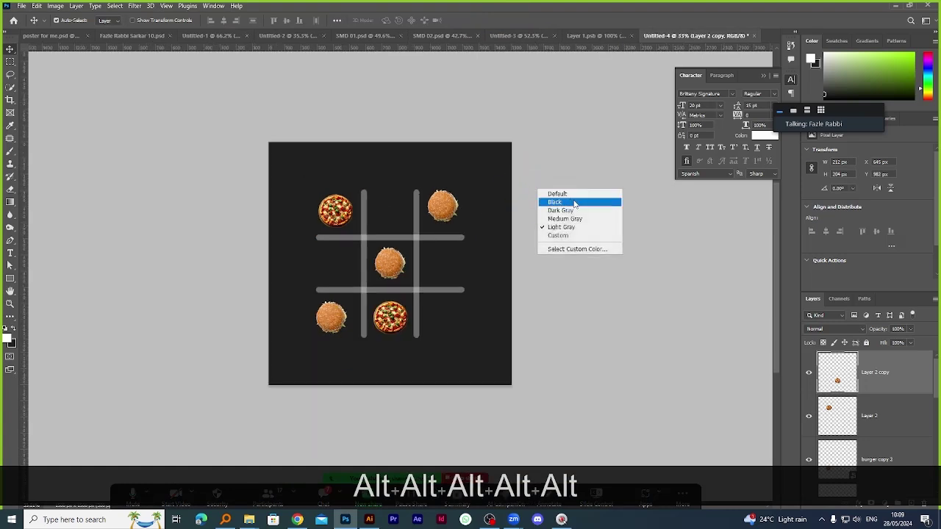
left_click(578, 204)
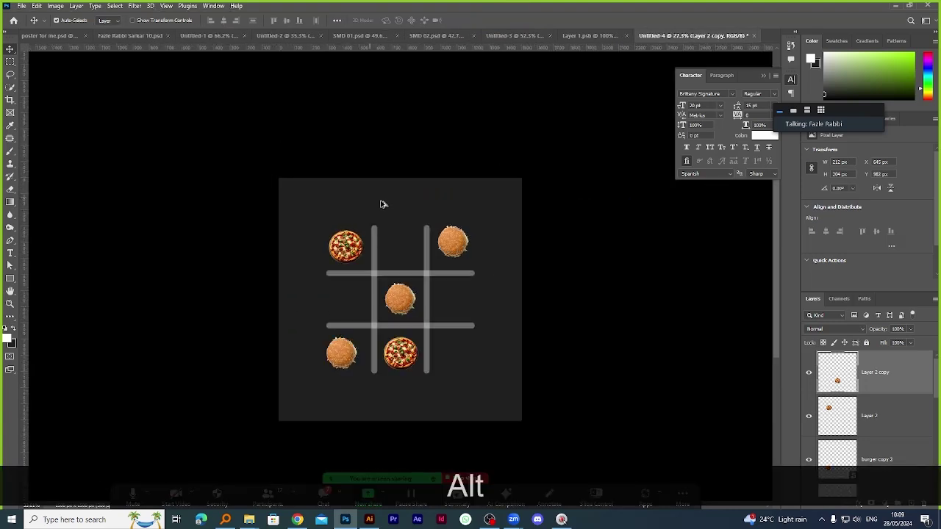
scroll(499, 285, "up", 2)
scroll(411, 235, "down", 2)
scroll(335, 162, "up", 3)
scroll(331, 180, "down", 3)
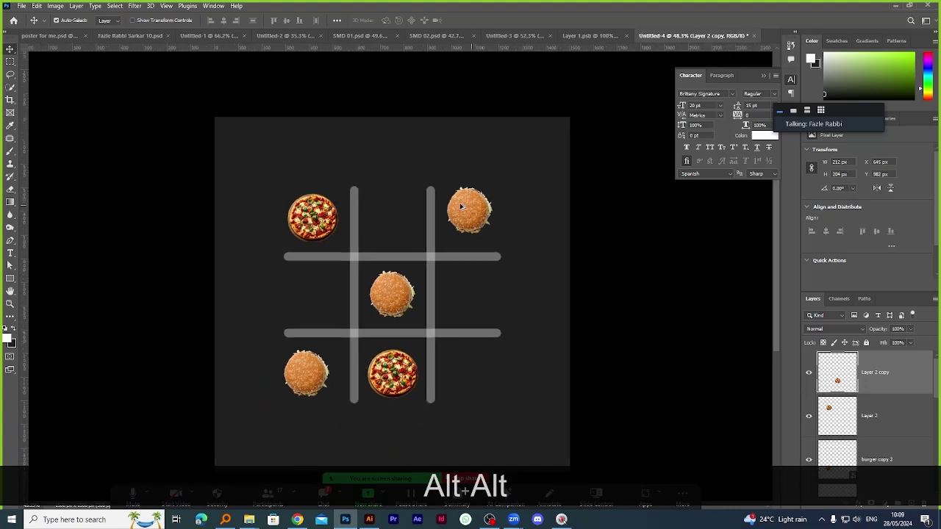
Add the title text "Game Over" in Brittany Signature above the tic-tac-toe grid.
scroll(328, 179, "up", 1)
scroll(334, 182, "down", 1)
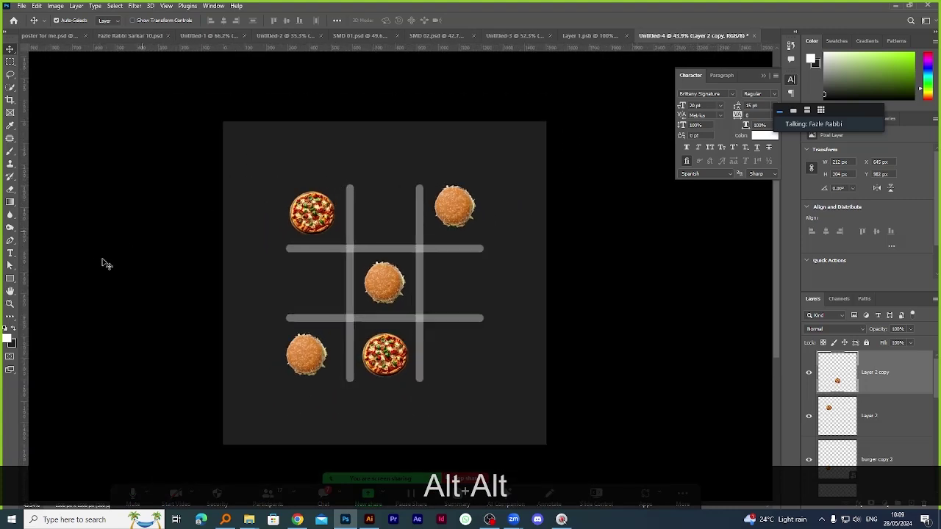
left_click(11, 254)
left_click(344, 157)
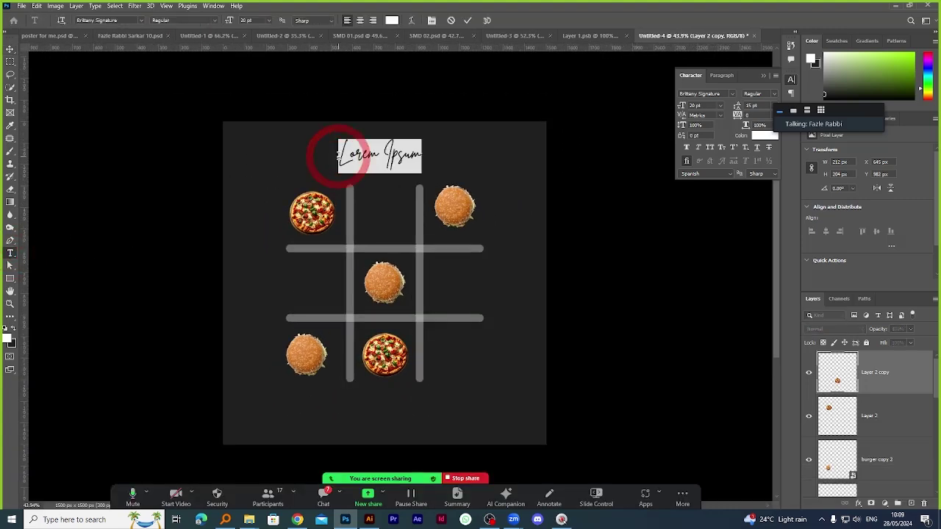
type("Game ")
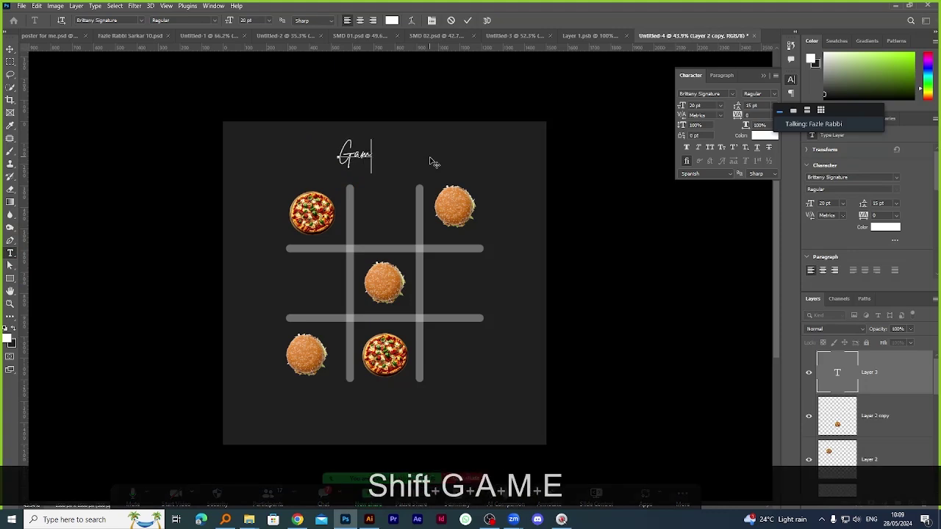
type("Over")
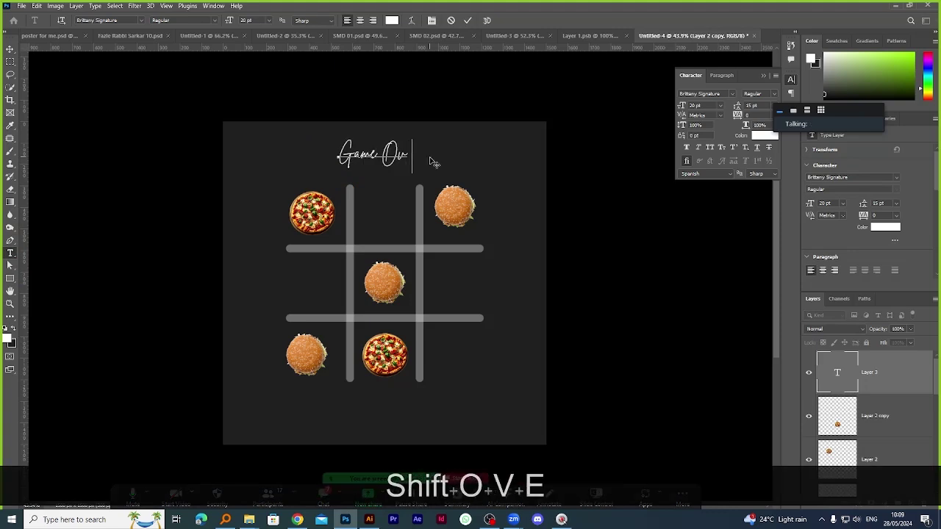
left_click(471, 21)
Limit the font list to favourites, preview fonts on the "Game Over" title and set it to Higher Jump.
scroll(380, 176, "up", 3)
triple_click(334, 157)
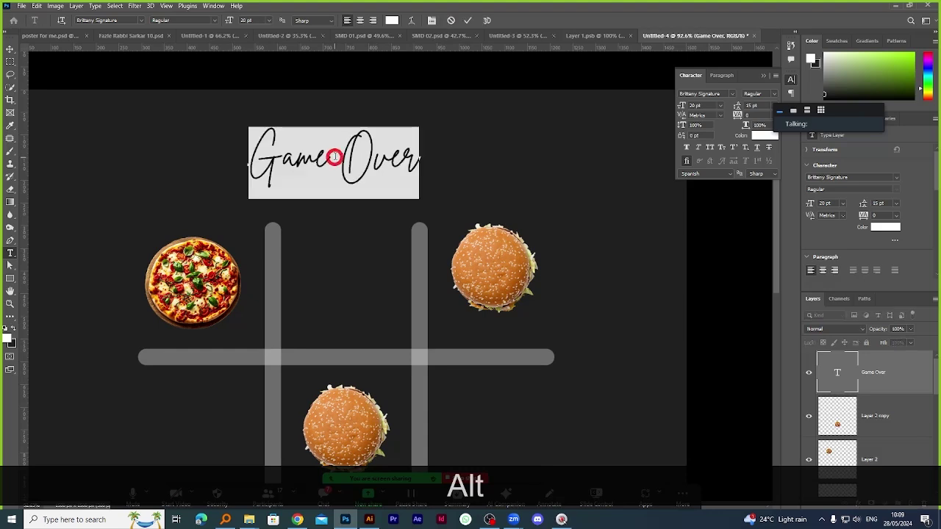
left_click(733, 94)
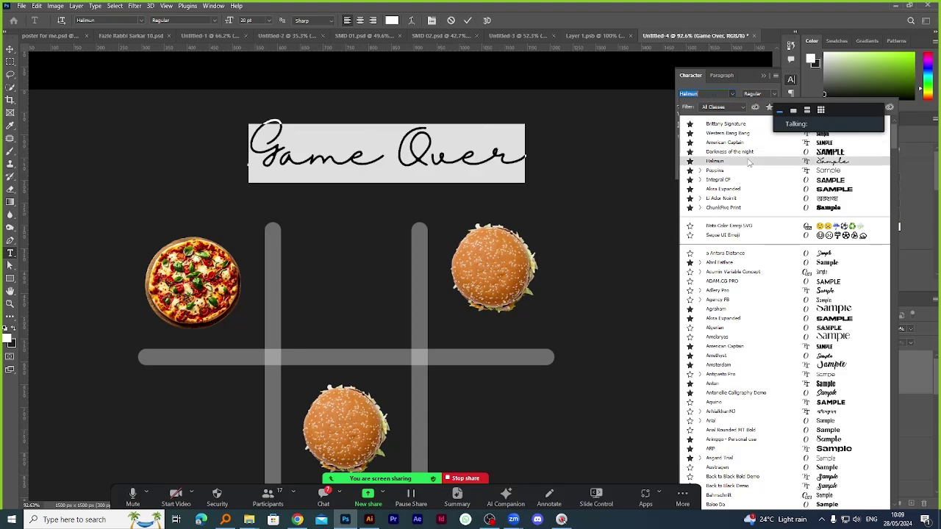
left_click(769, 107)
key("Down")
key("Down")
key("Down")
key("Down")
key("Down")
key("Down")
key("Down")
key("Down")
key("Down")
key("Down")
key("Down")
key("Down")
key("Down")
key("Down")
key("Down")
key("Down")
key("Down")
key("Down")
key("Down")
key("Down")
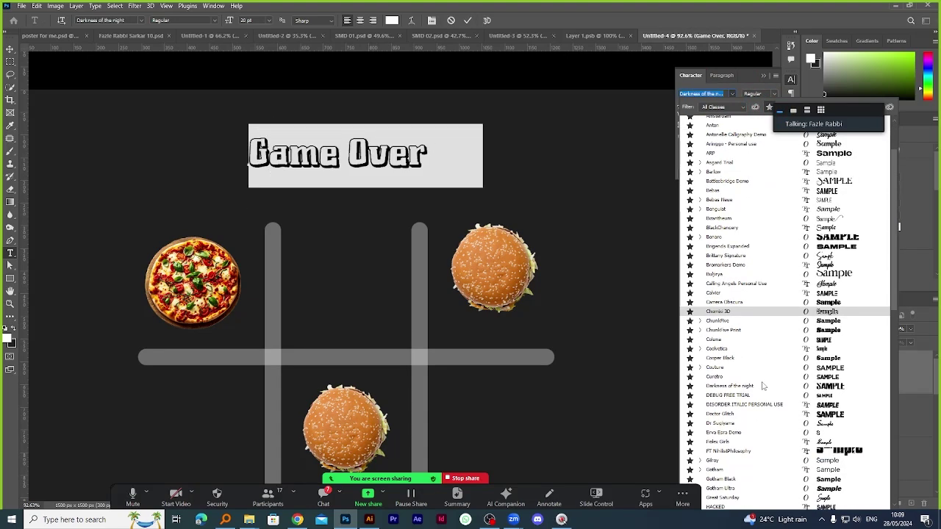
key("Down")
key("Down")
key("Down")
key("Down")
key("Down")
key("Down")
key("Down")
key("Down")
key("Down")
key("Down")
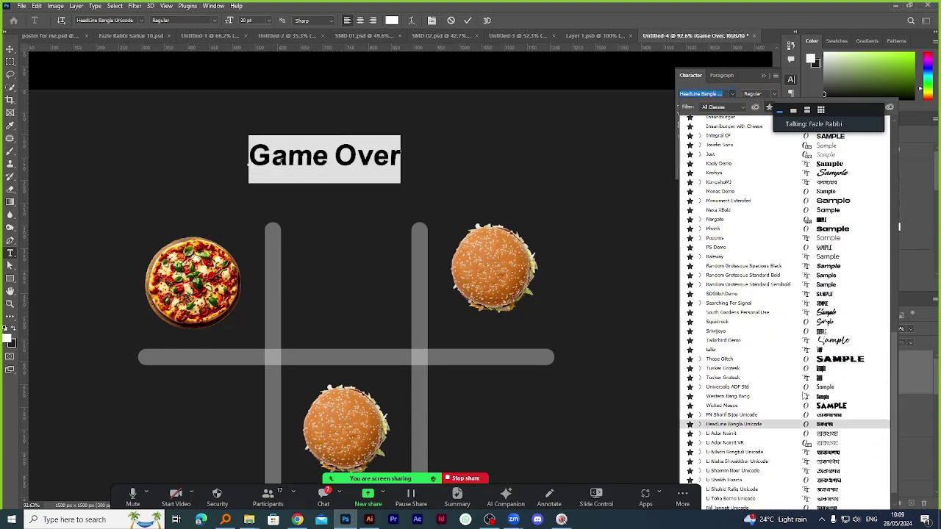
key("Down")
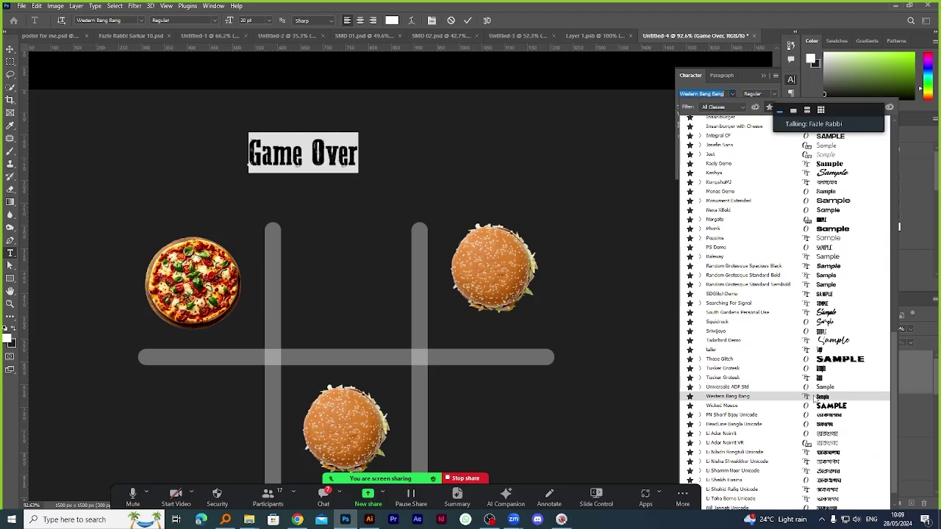
key("Down")
key("Down")
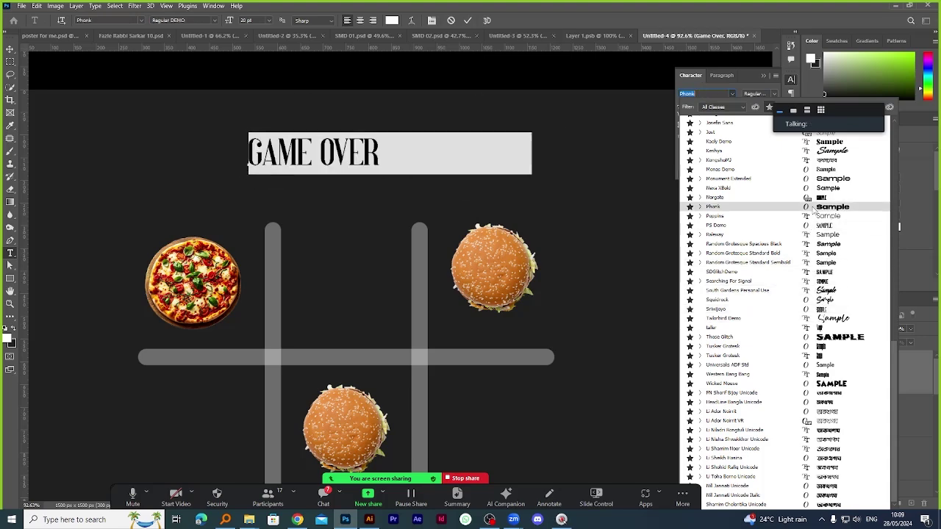
scroll(815, 211, "up", 3)
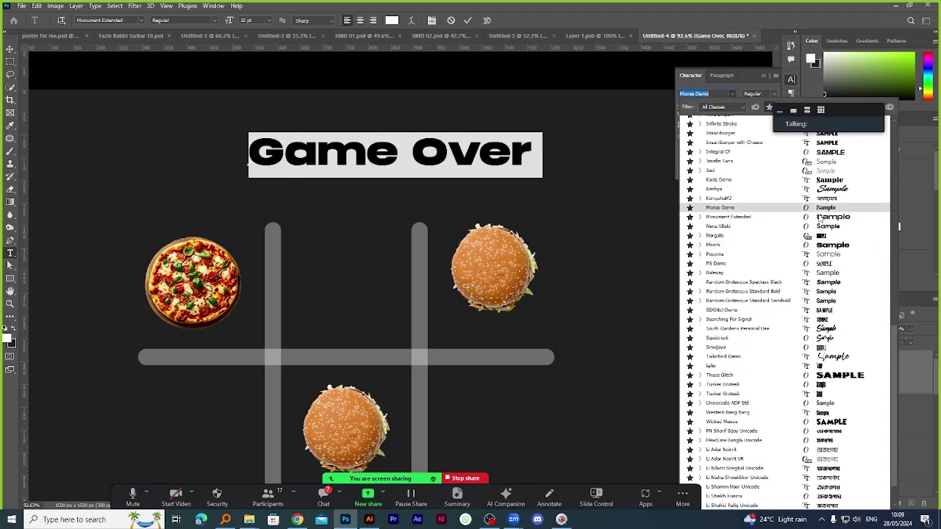
scroll(819, 218, "up", 1)
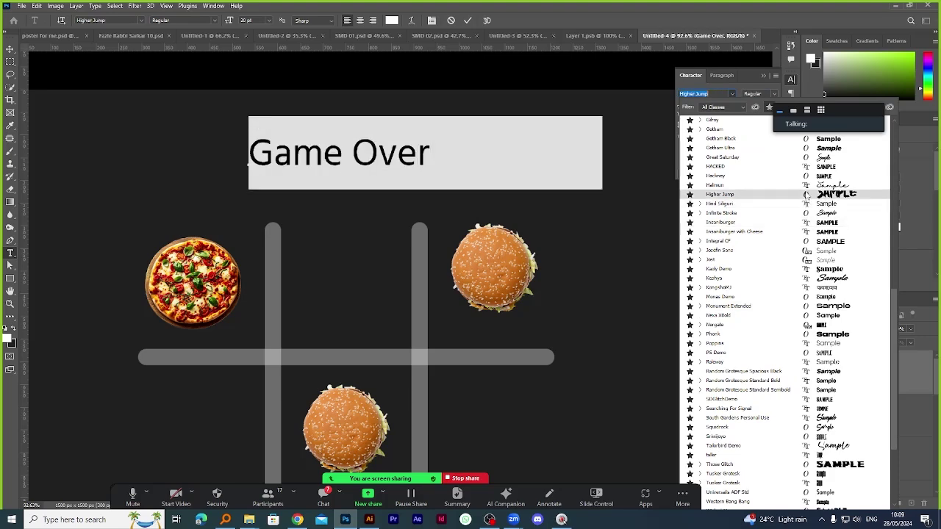
left_click(807, 194)
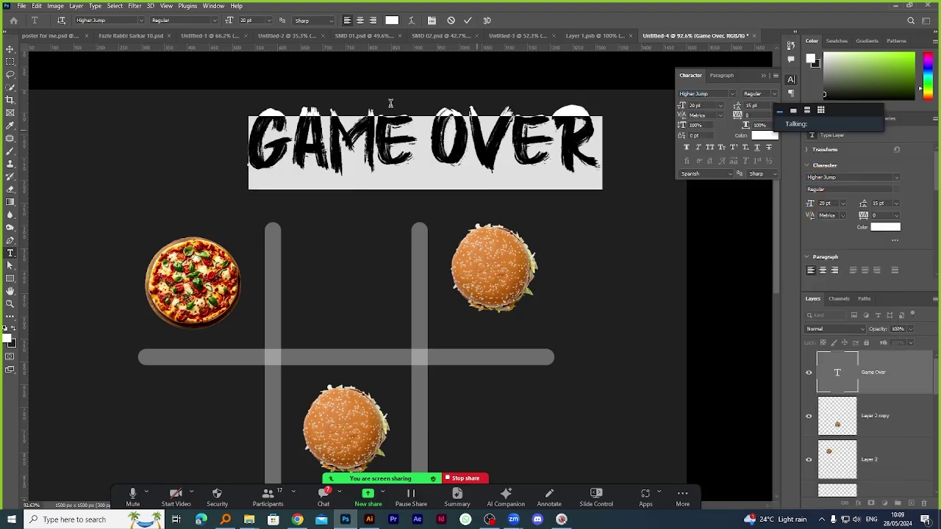
left_click(467, 22)
Review the "Game Over" title up close and switch to the Chrome browser.
scroll(492, 160, "down", 2)
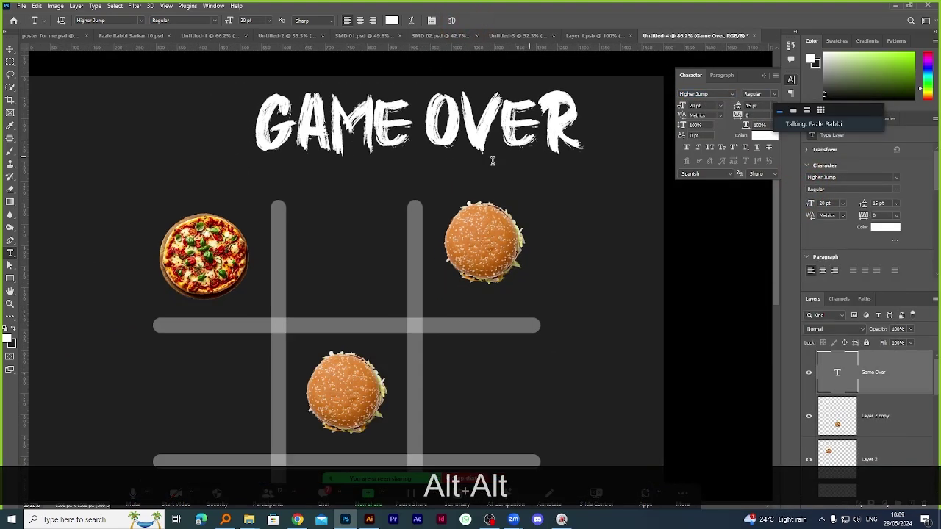
scroll(336, 126, "down", 1)
scroll(96, 143, "up", 3)
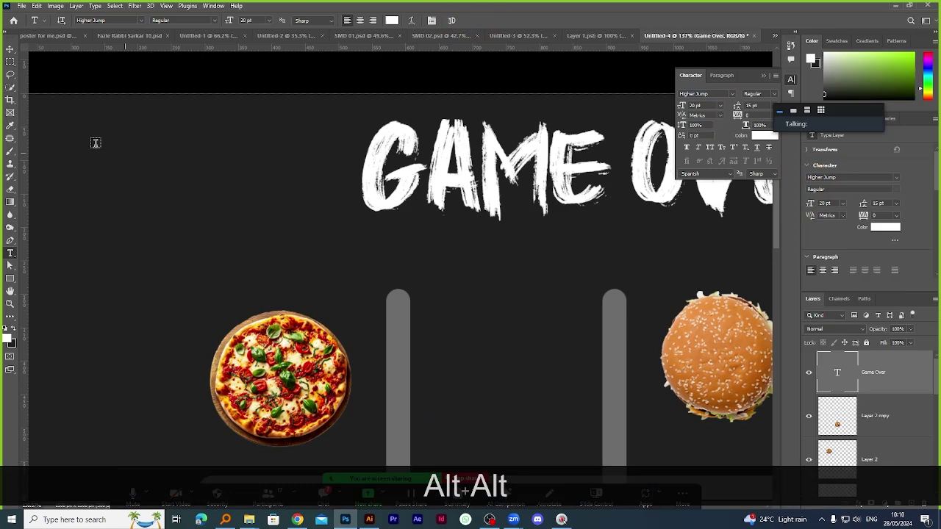
left_click(10, 49)
key("alt+Tab")
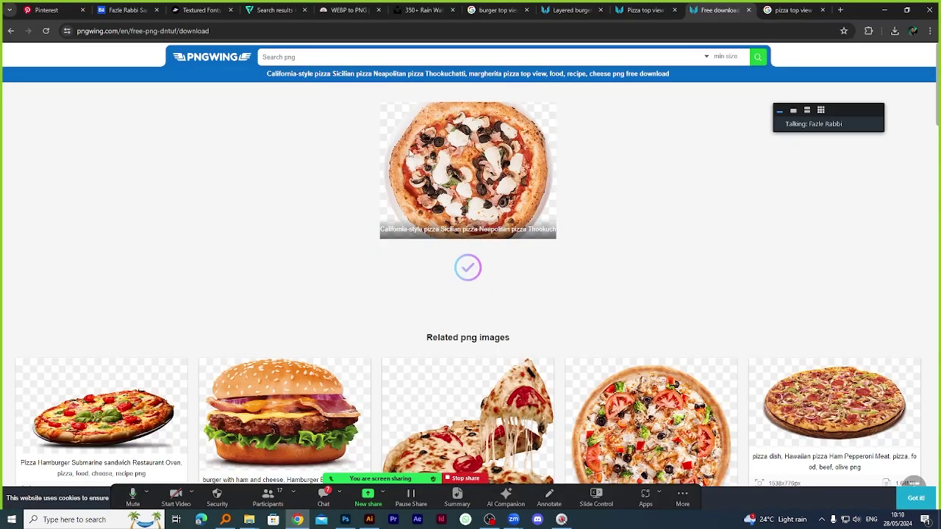
Download the CRAMPS font archive from the textured fonts page into the 06 folder and show it there.
left_click(197, 10)
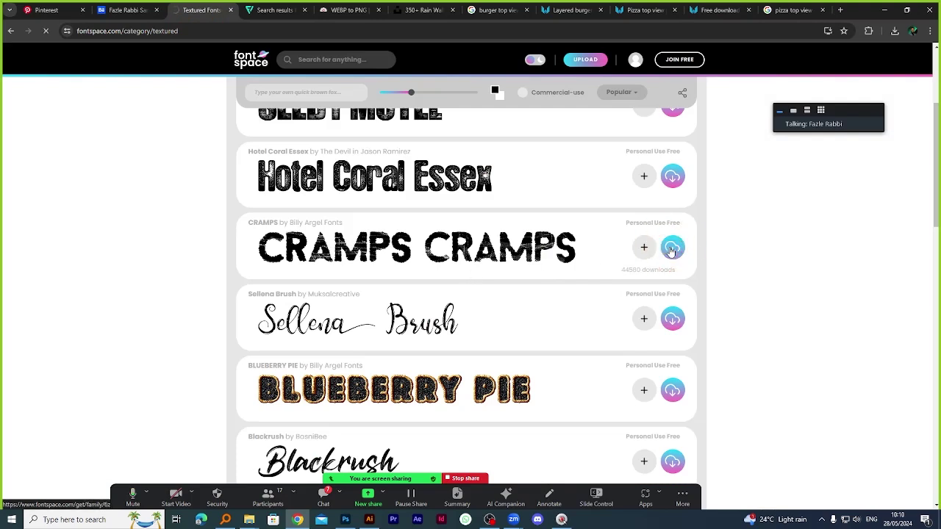
left_click(670, 249)
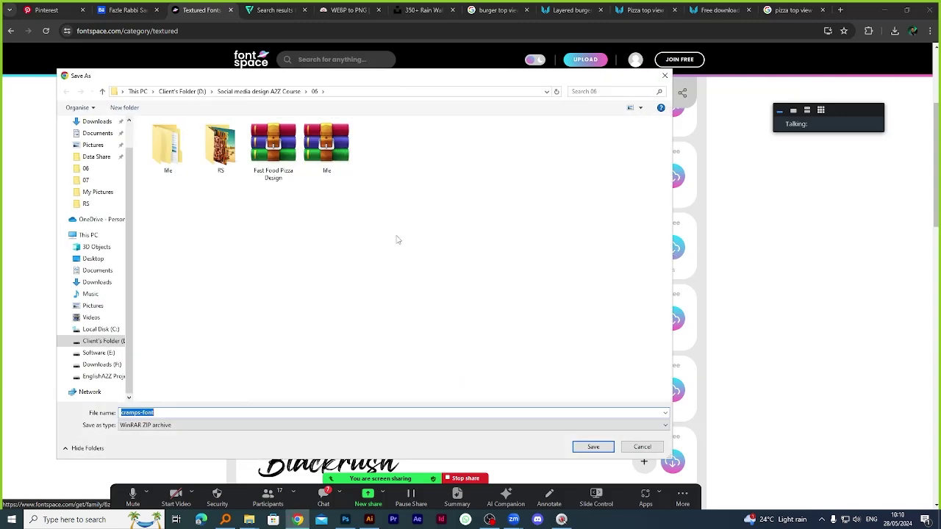
left_click(594, 447)
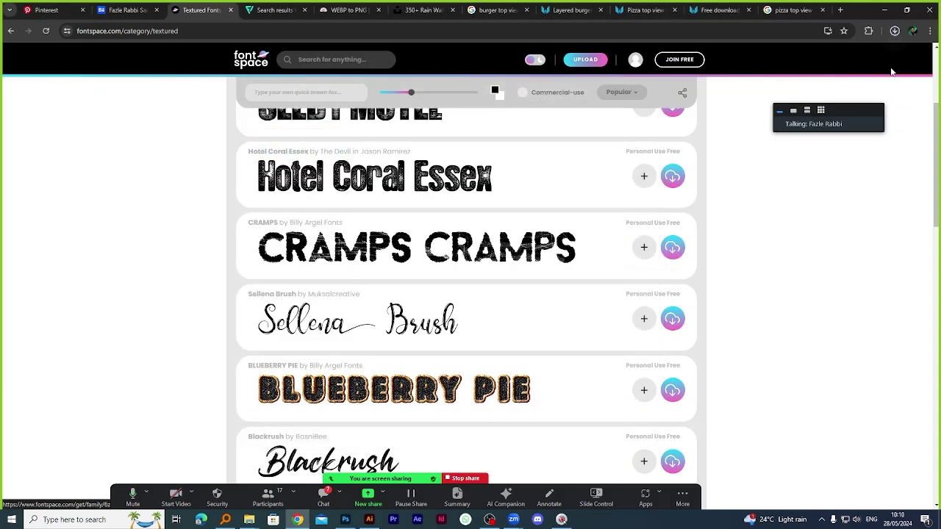
left_click(894, 30)
left_click(873, 53)
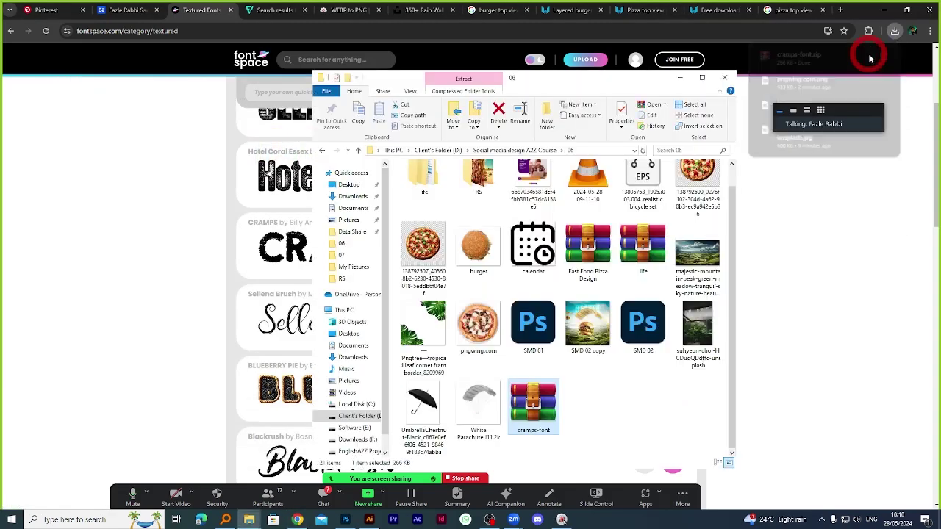
Extract the cramps-font archive into a cramps-font subfolder of the 06 folder.
right_click(544, 401)
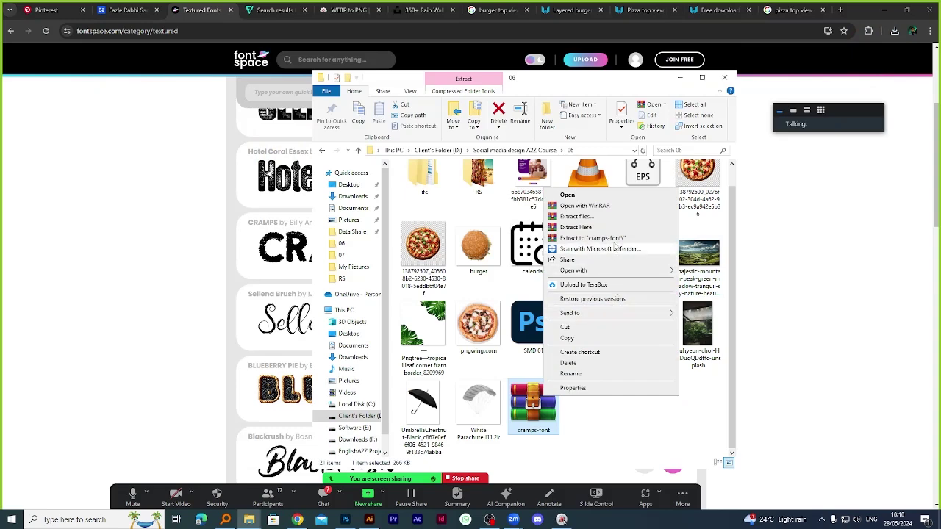
left_click(597, 218)
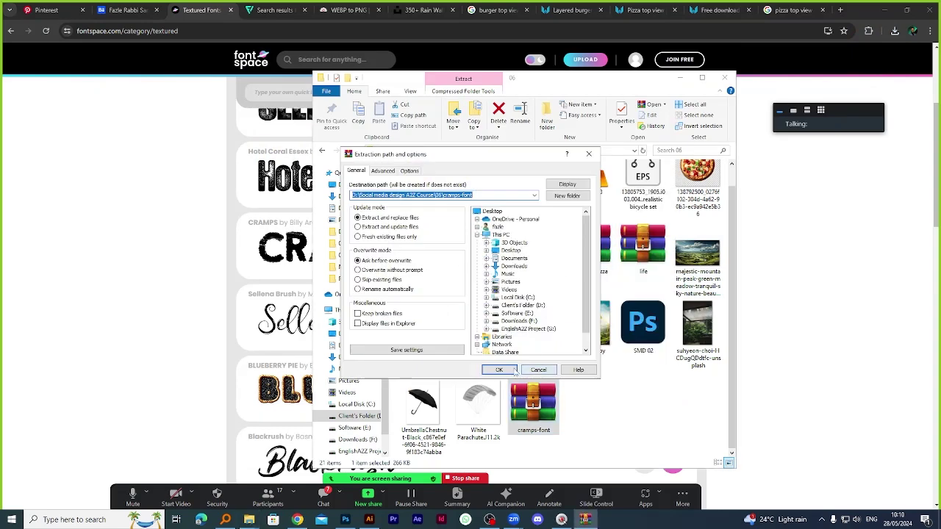
left_click(513, 370)
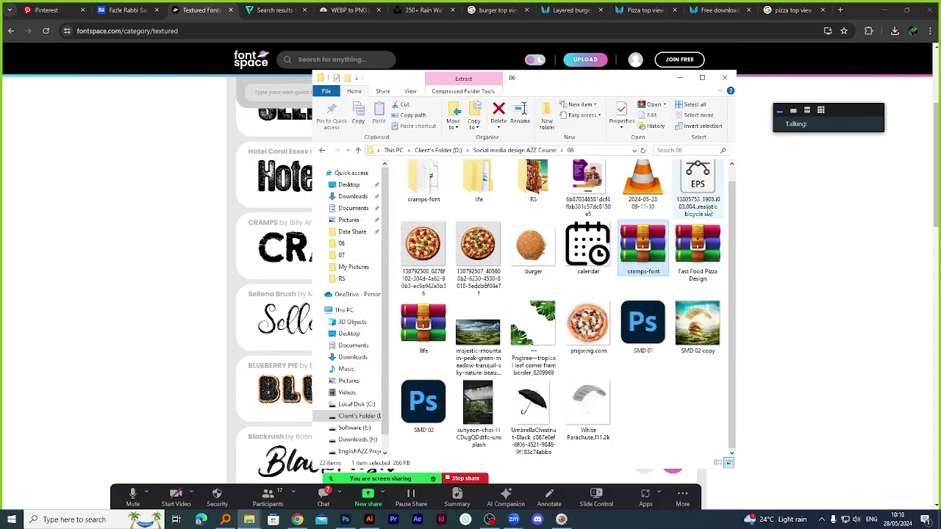
Install the CRAMPS Regular font from the extracted cramps-font folder and put its preview window away.
scroll(449, 214, "up", 1)
double_click(430, 197)
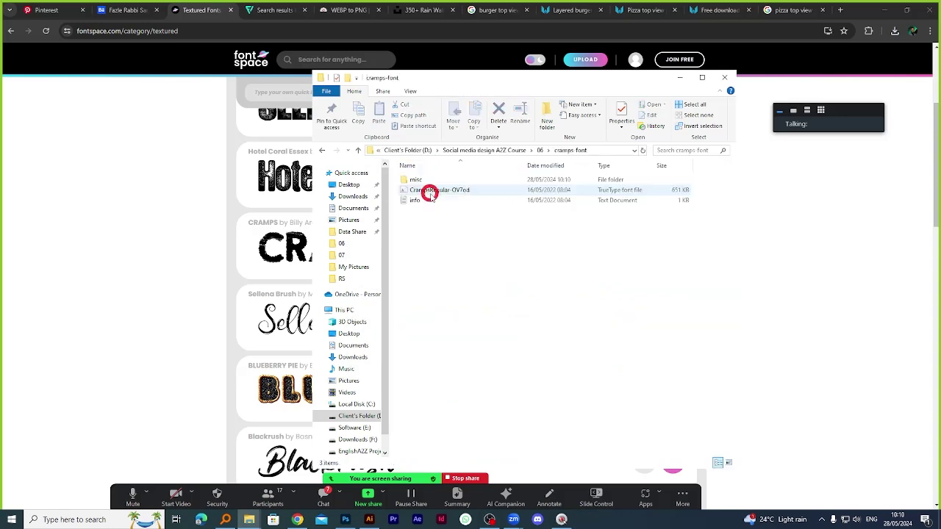
double_click(430, 193)
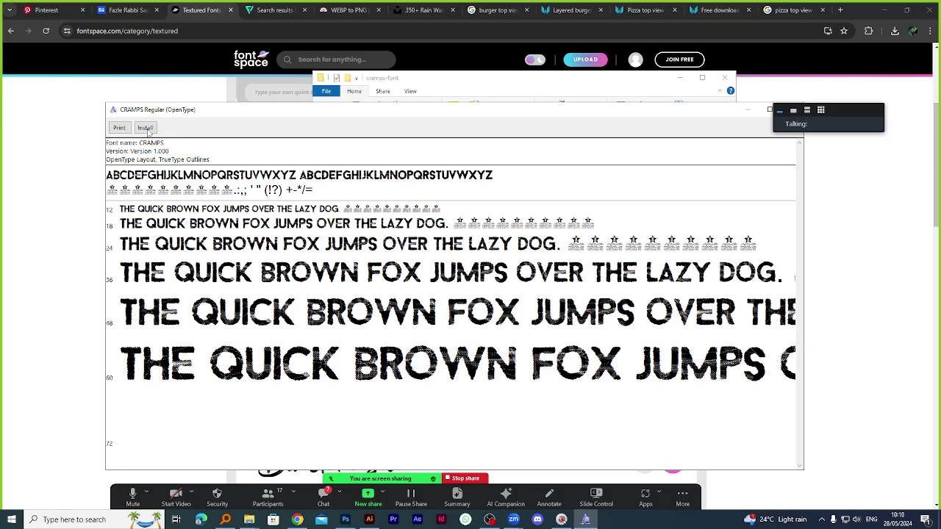
left_click(145, 129)
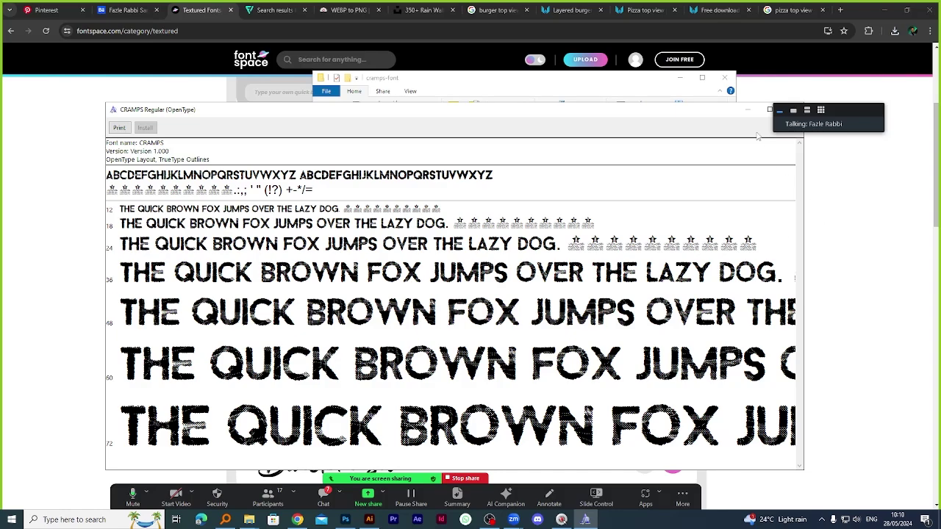
left_click(750, 110)
Switch to Photoshop and change the font of the whole GAME OVER heading to CRAMPS Regular.
left_click(345, 519)
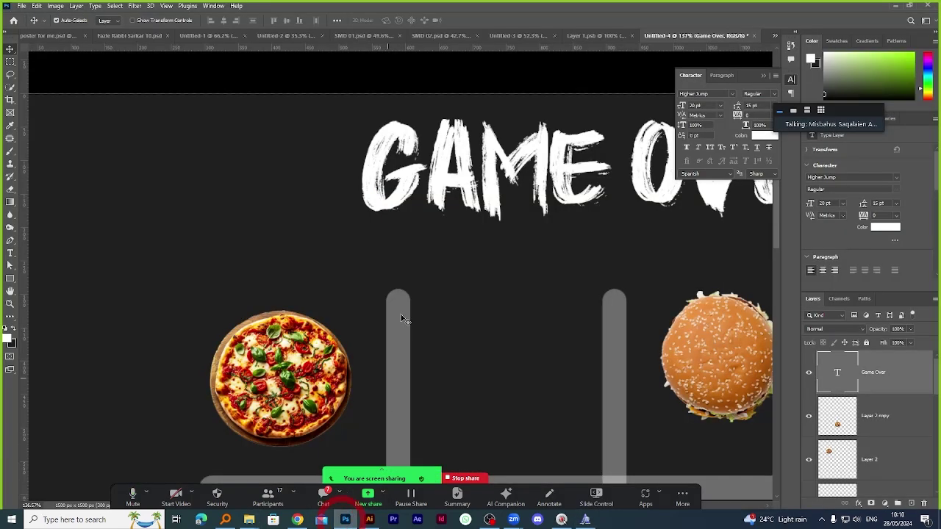
scroll(409, 192, "down", 3, "alt")
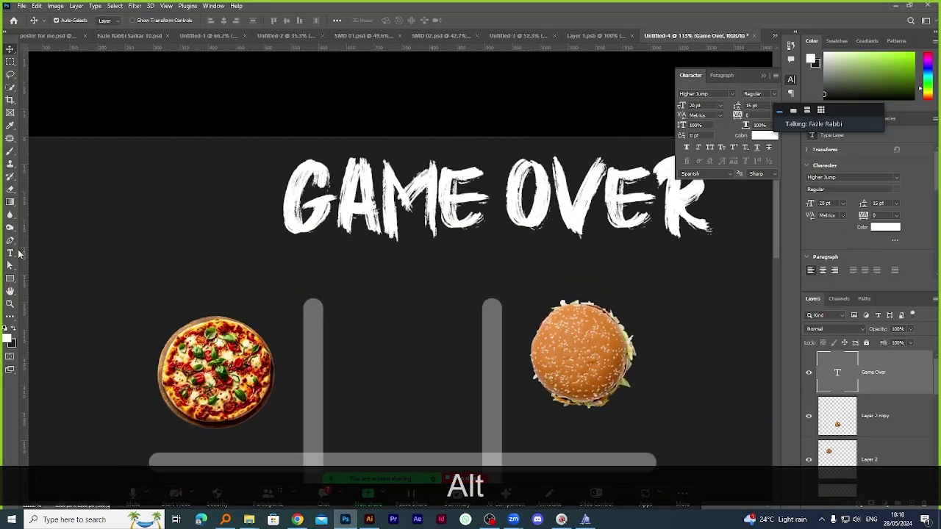
left_click(10, 252)
triple_click(459, 180)
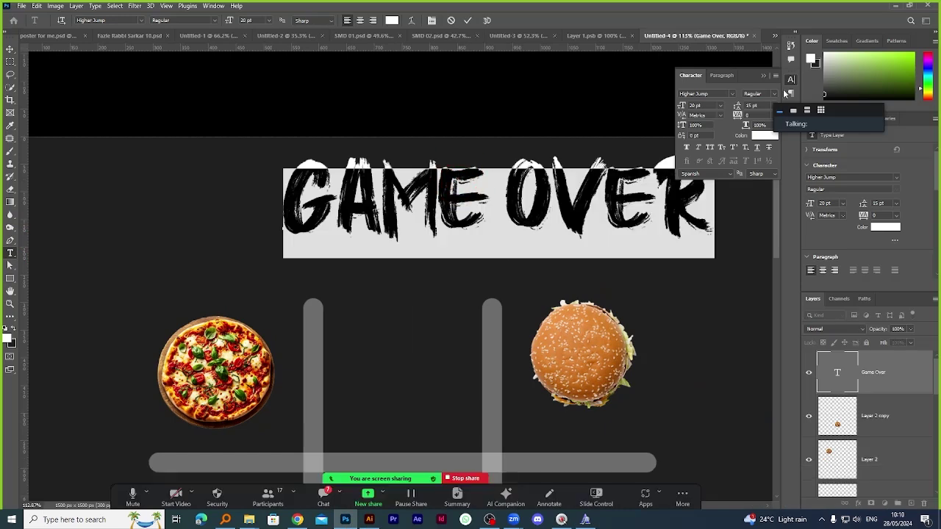
type("CR")
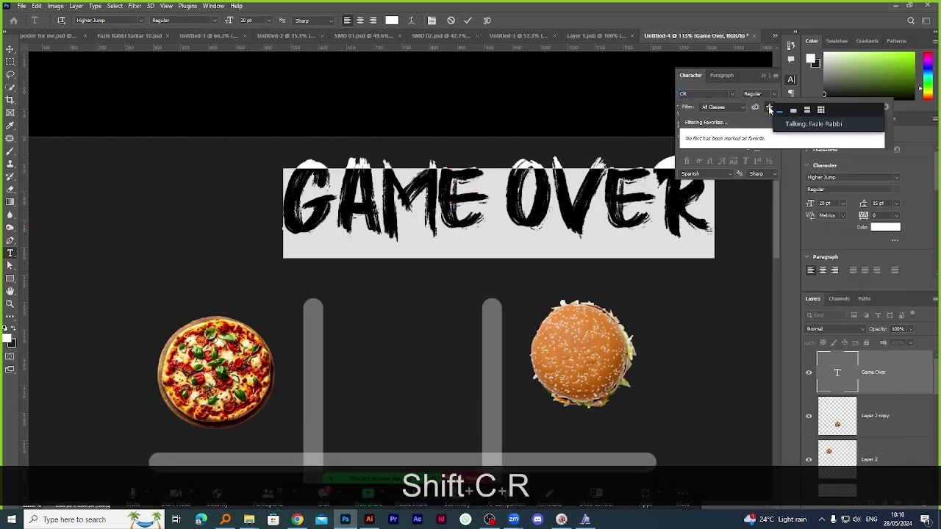
left_click(769, 108)
type("AMPS")
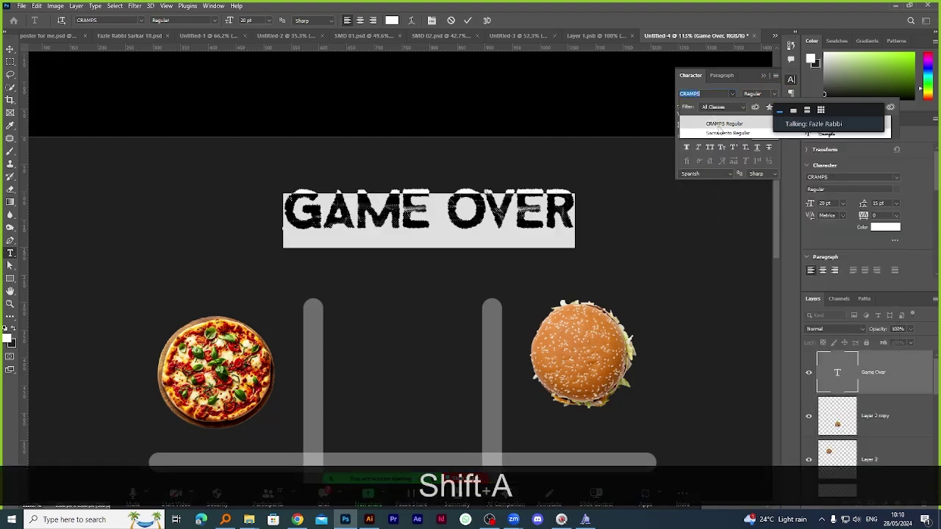
left_click(718, 125)
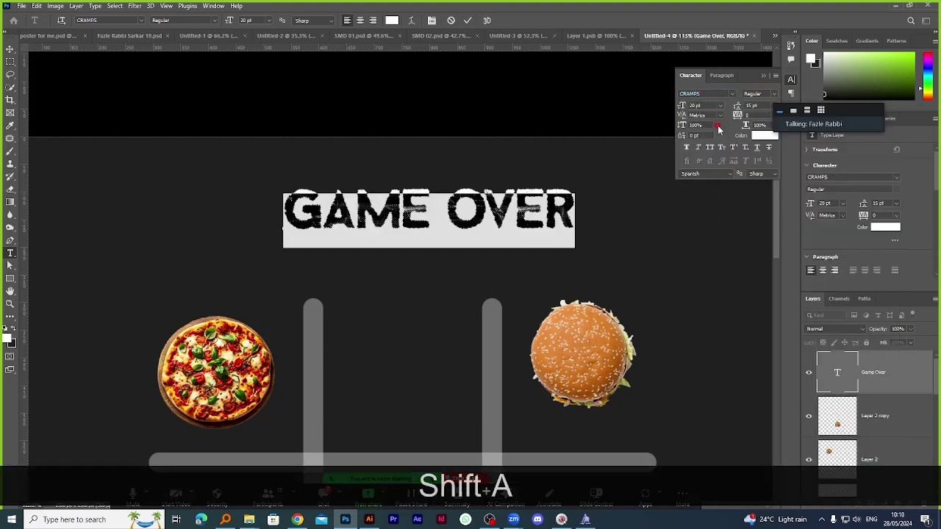
left_click(467, 21)
Enlarge the GAME OVER heading with Free Transform to about 37.6 pt.
scroll(508, 257, "up", 3)
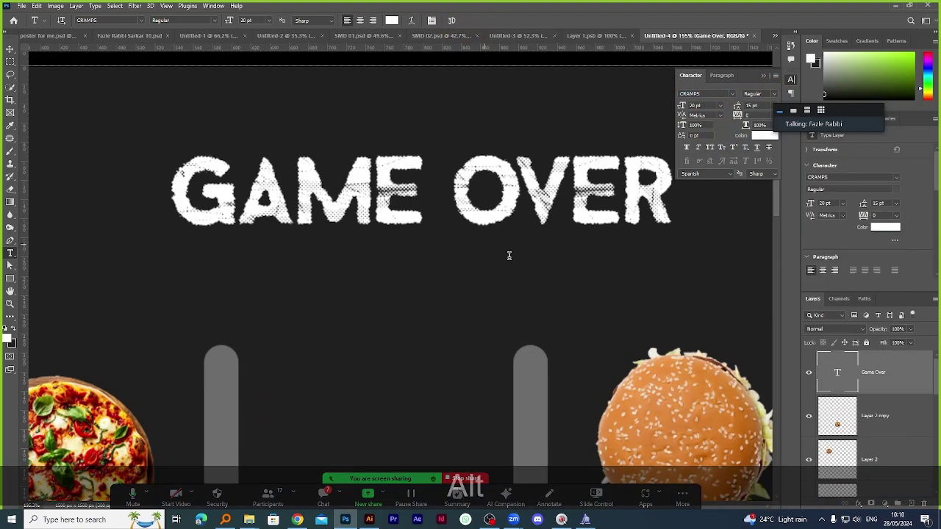
scroll(566, 231, "down", 4)
scroll(566, 231, "down", 2)
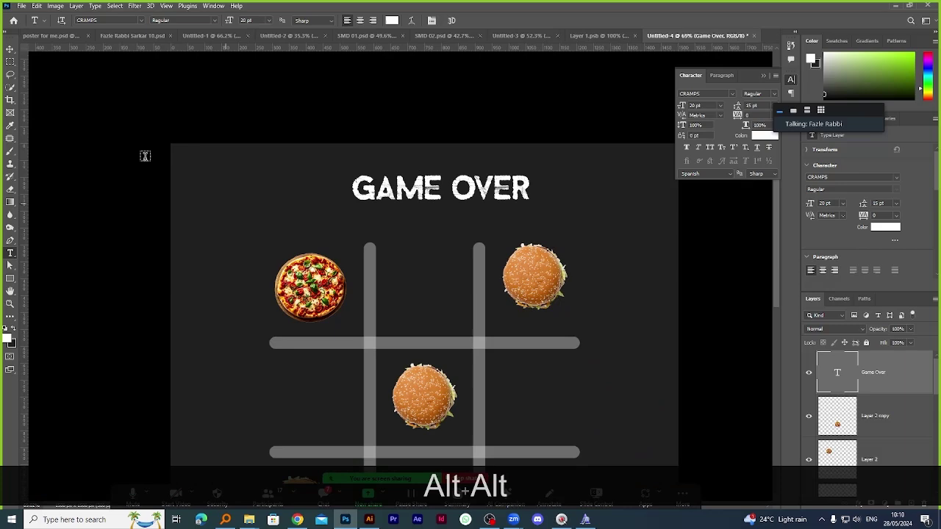
left_click(9, 47)
scroll(537, 204, "up", 2)
key("ctrl+t")
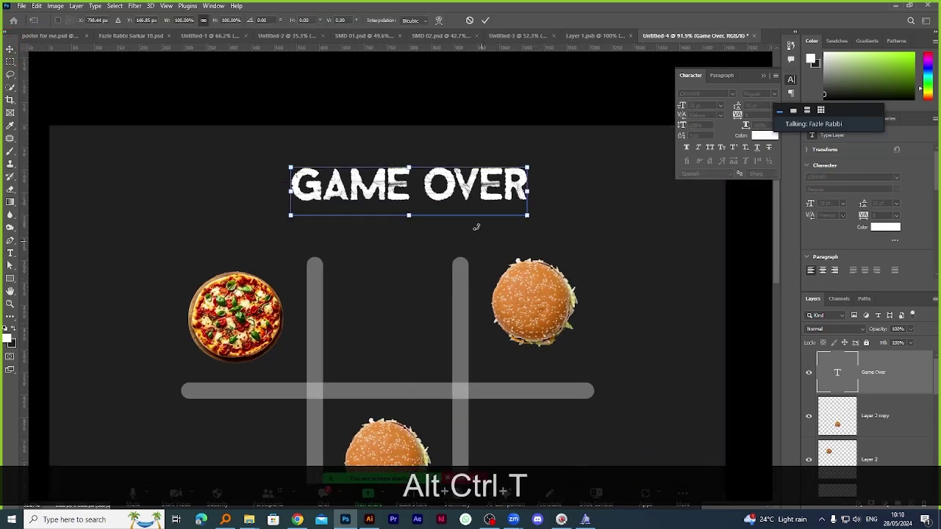
left_click_drag(409, 220, 420, 261)
left_click(485, 20)
Select all the pizza, burger and grid-bar layers together and move them about 111 px down and 15 px right.
scroll(480, 212, "down", 3)
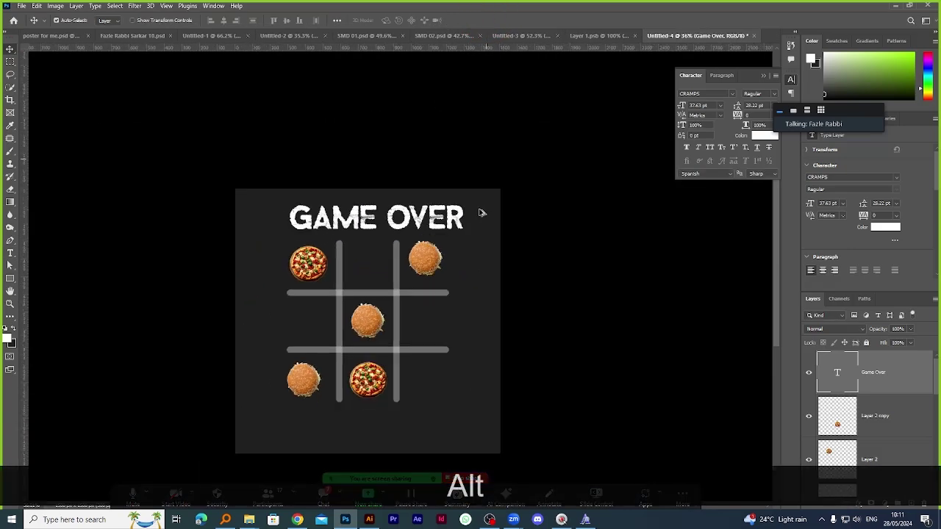
scroll(370, 319, "up", 2)
scroll(401, 189, "down", 2)
scroll(433, 338, "up", 2)
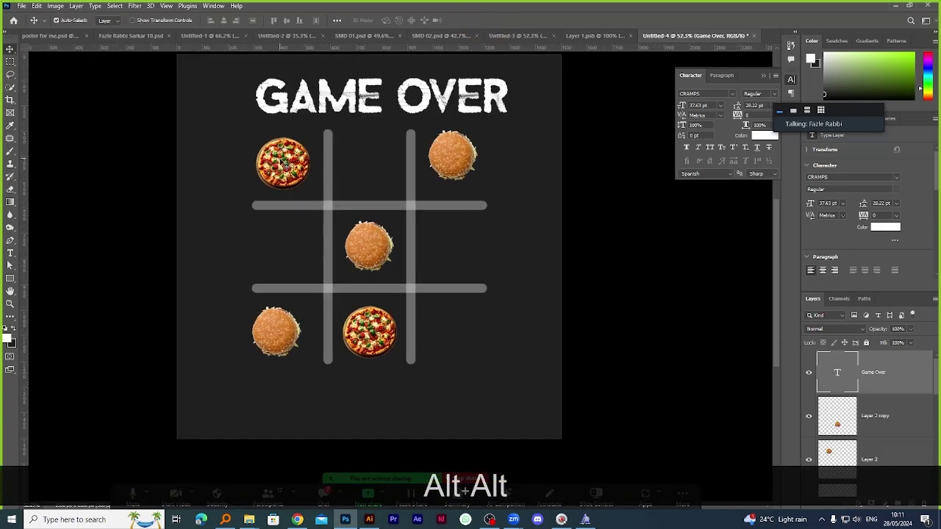
left_click(285, 166)
left_click(396, 326, "shift")
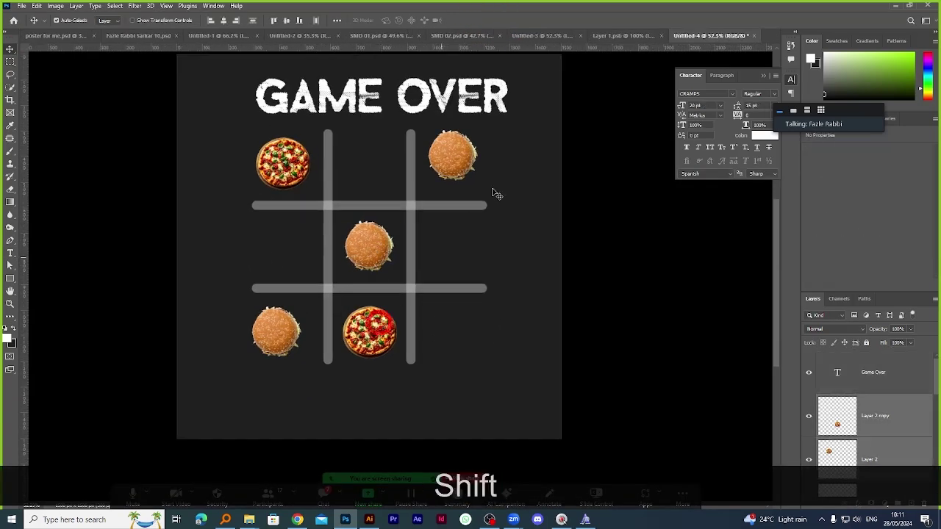
scroll(888, 399, "down", 3)
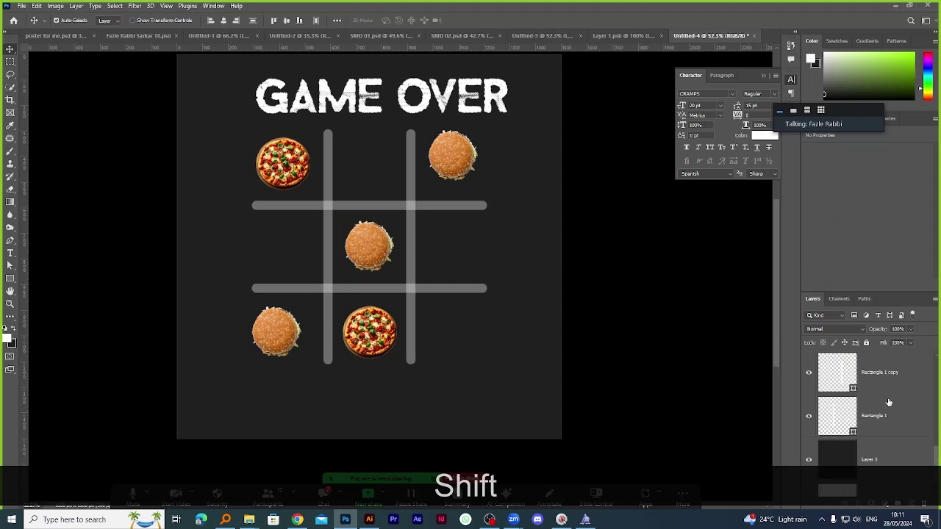
left_click(885, 416)
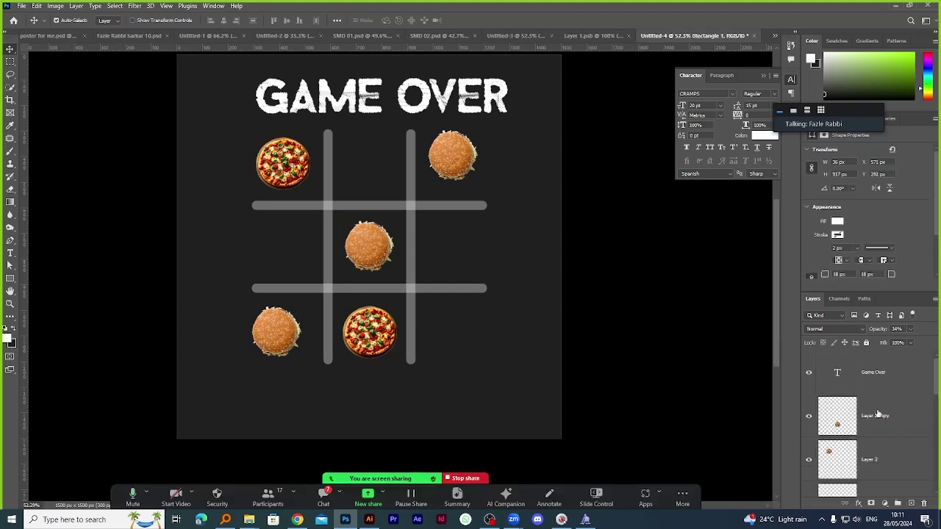
left_click(878, 414, "shift")
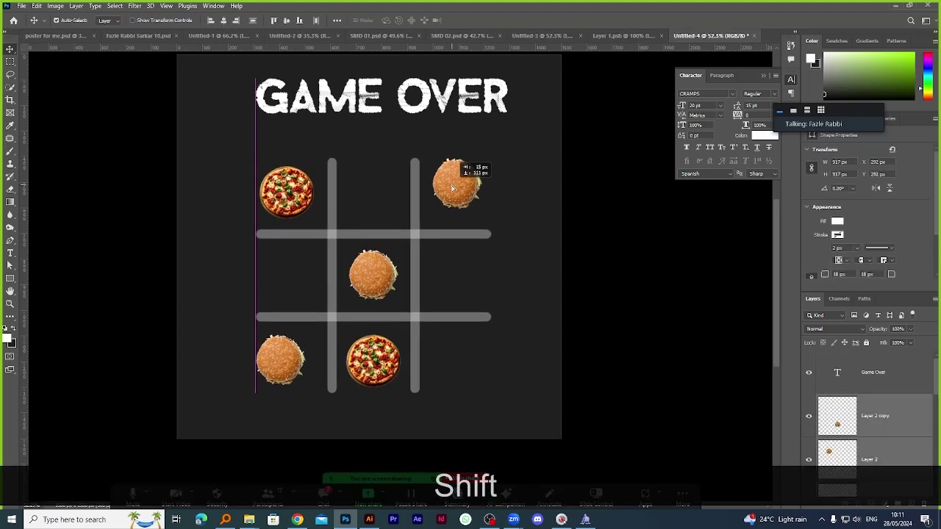
Move the GAME OVER heading down and slightly left, closer to the tic-tac-toe board.
scroll(380, 102, "down", 2)
scroll(425, 142, "up", 3)
left_click_drag(425, 142, 404, 165)
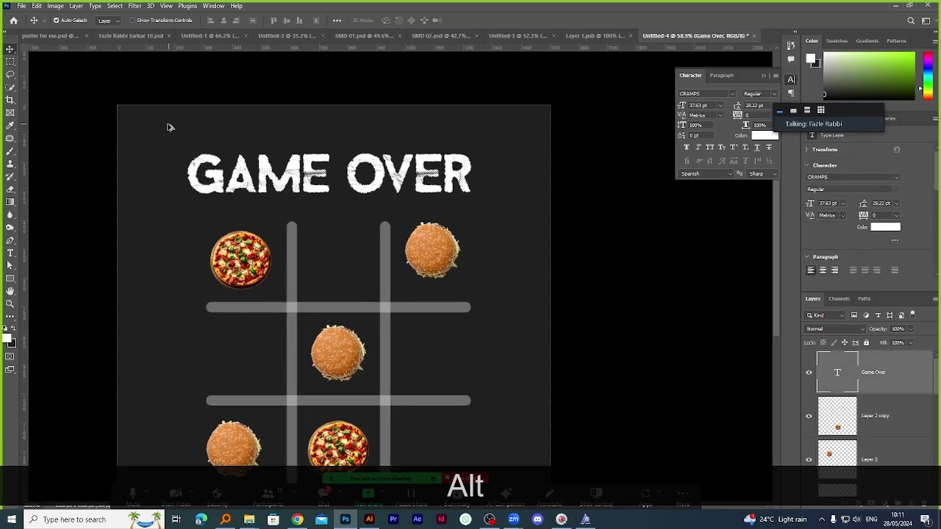
scroll(210, 125, "down", 2)
scroll(368, 356, "up", 3)
scroll(383, 381, "down", 2)
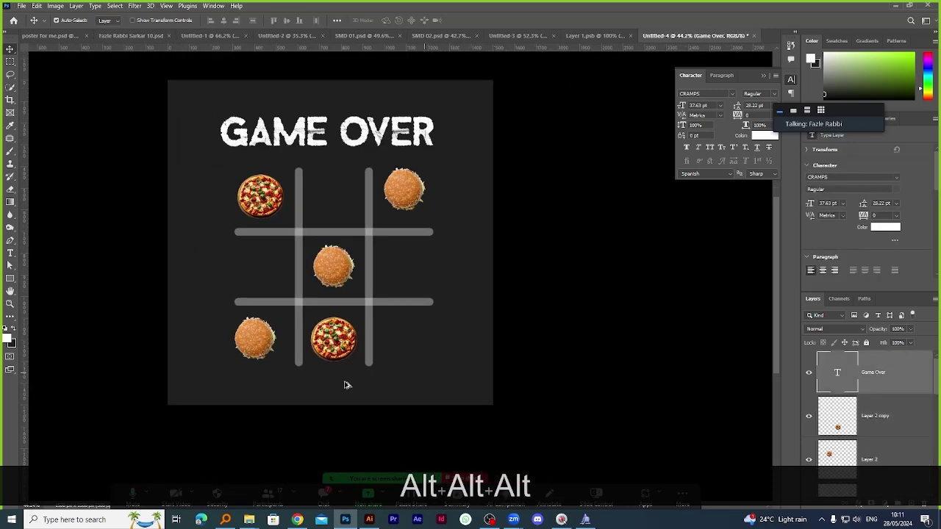
scroll(408, 375, "up", 2)
scroll(507, 353, "down", 1)
scroll(490, 328, "up", 1)
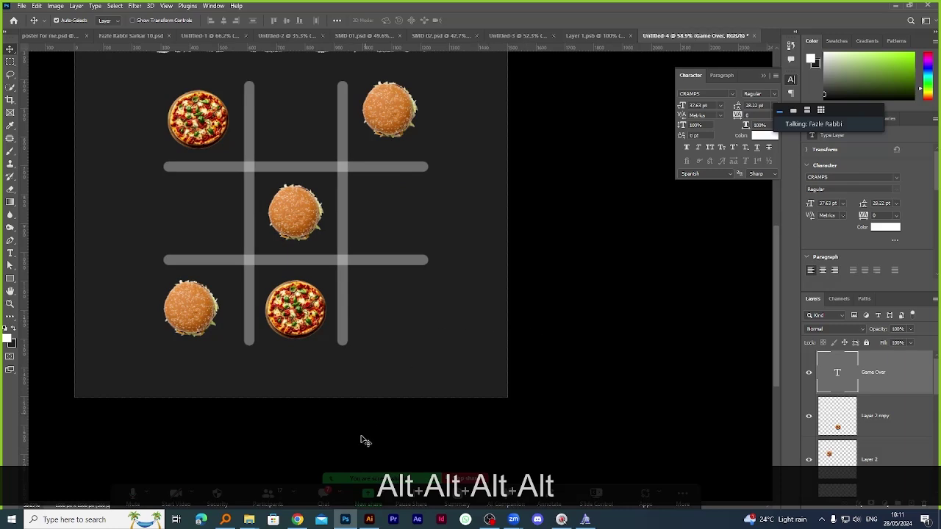
Switch to Chrome, open Freepik in a new tab and search all assets for "food".
left_click(297, 520)
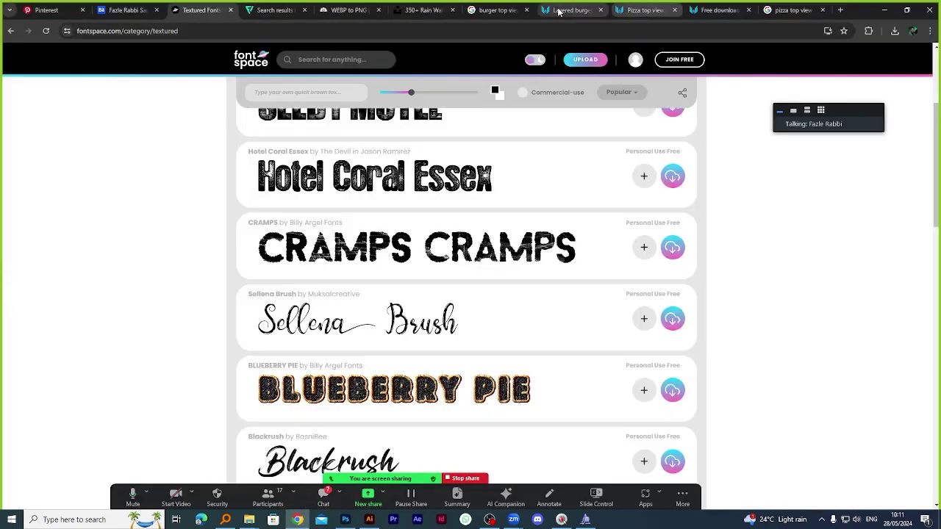
left_click(124, 9)
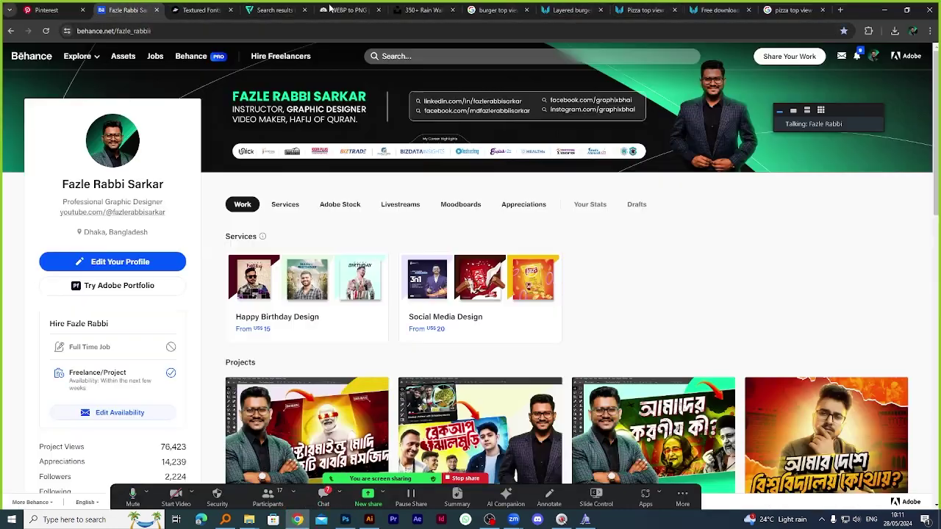
left_click(841, 10)
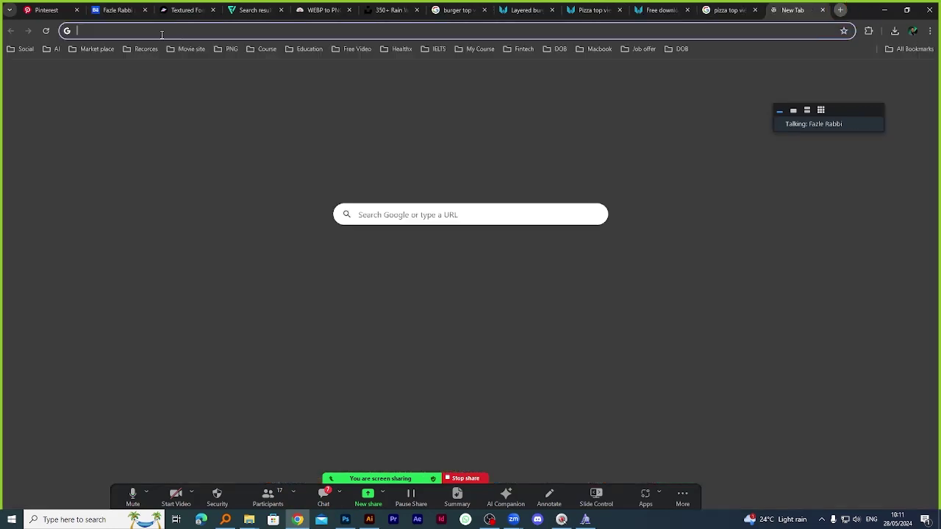
left_click(136, 48)
left_click(175, 115)
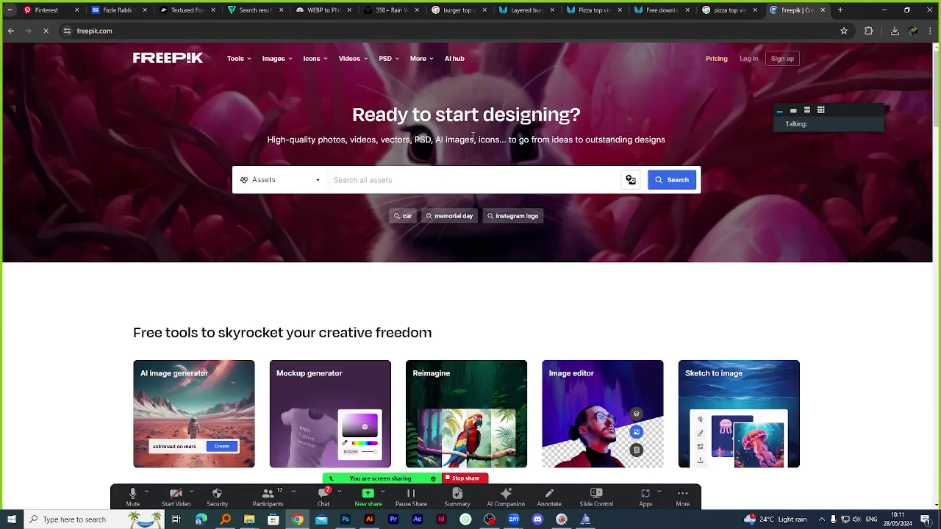
left_click(387, 181)
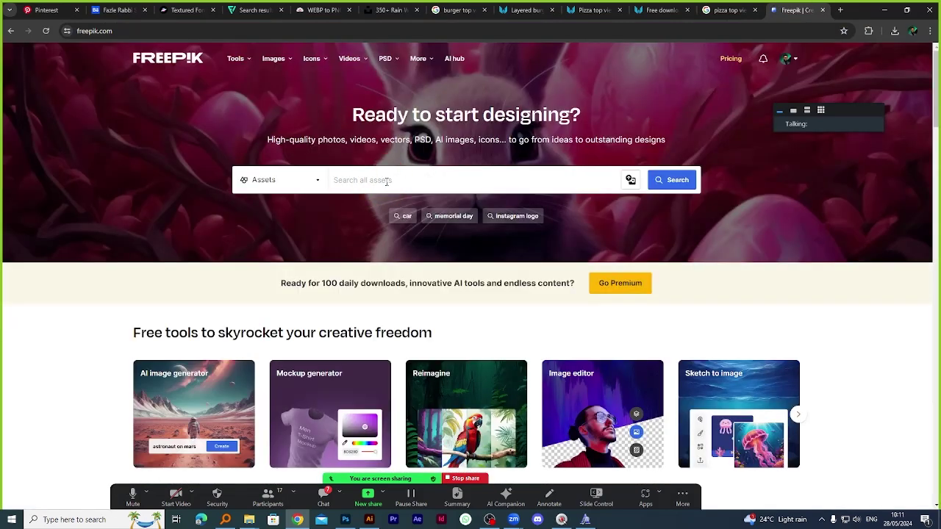
type("f")
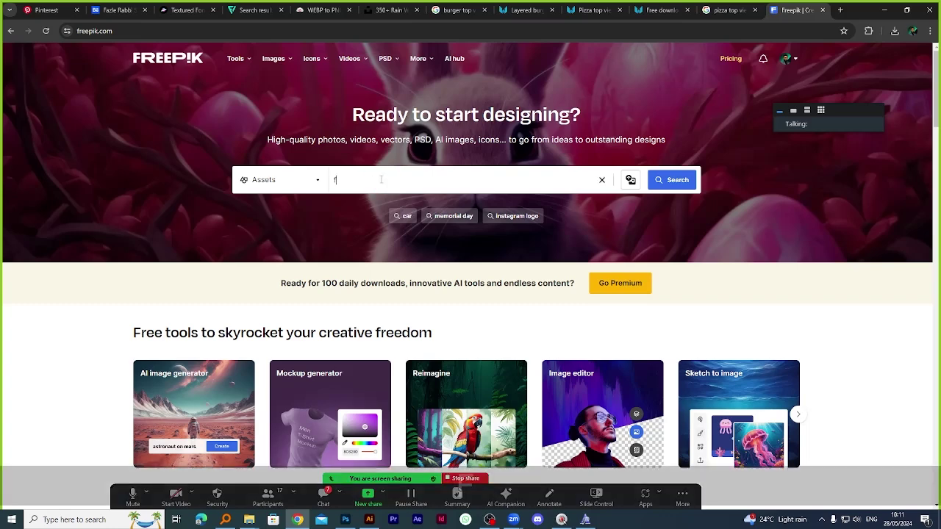
type("ooodfood")
key("Return")
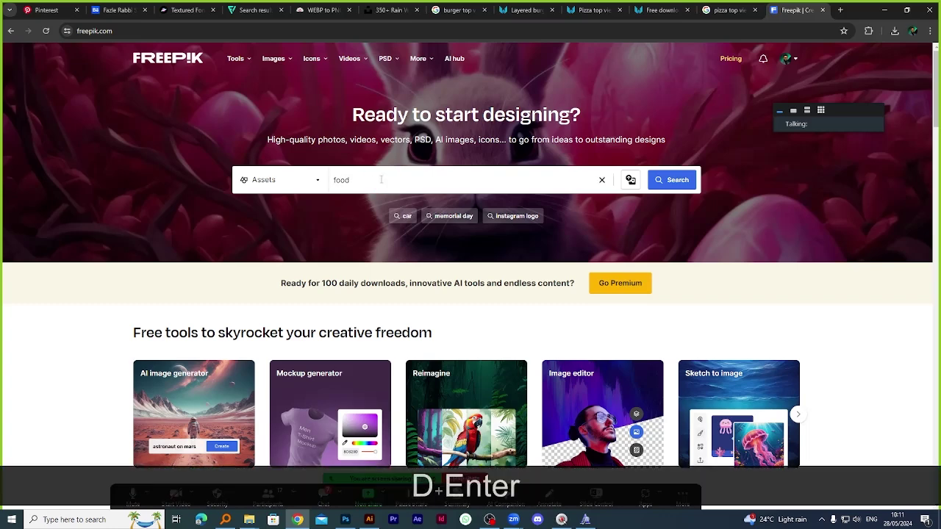
Search Freepik's assets for "food background".
left_click(671, 180)
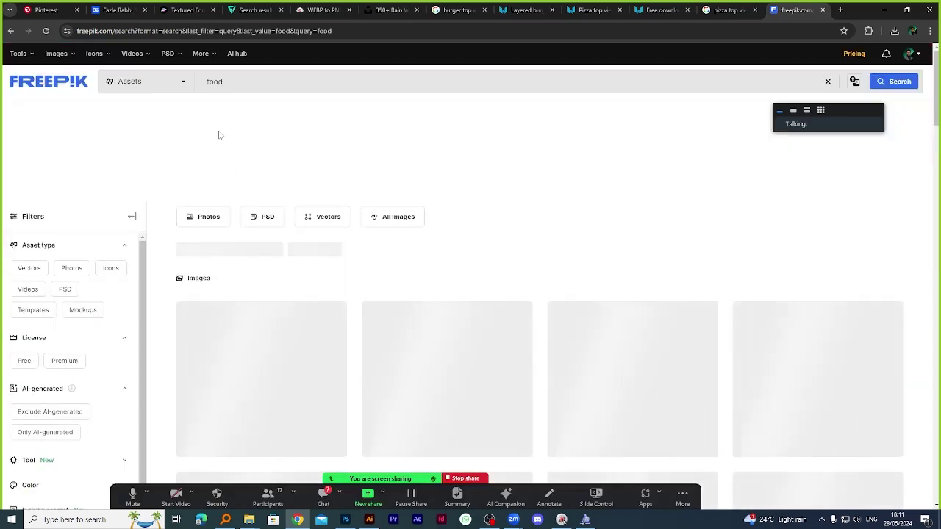
left_click(250, 80)
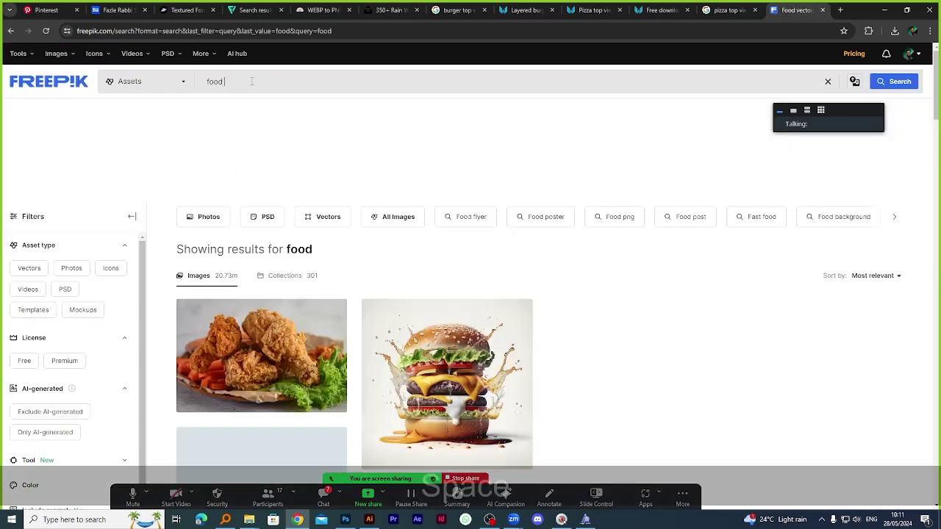
type("back")
type("ground")
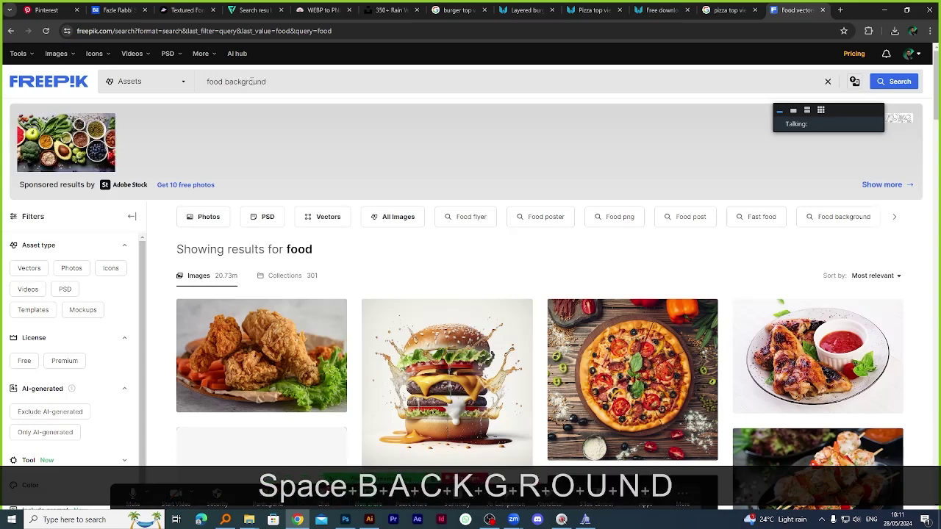
key("Return")
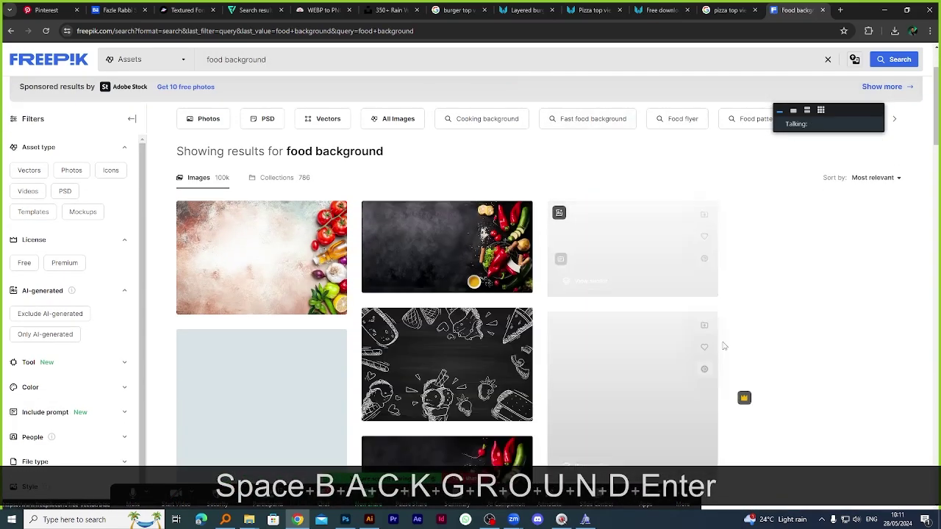
Open the free Blackboard Food Background vector and download it as an Illustrator file into folder 06.
scroll(592, 272, "down", 3)
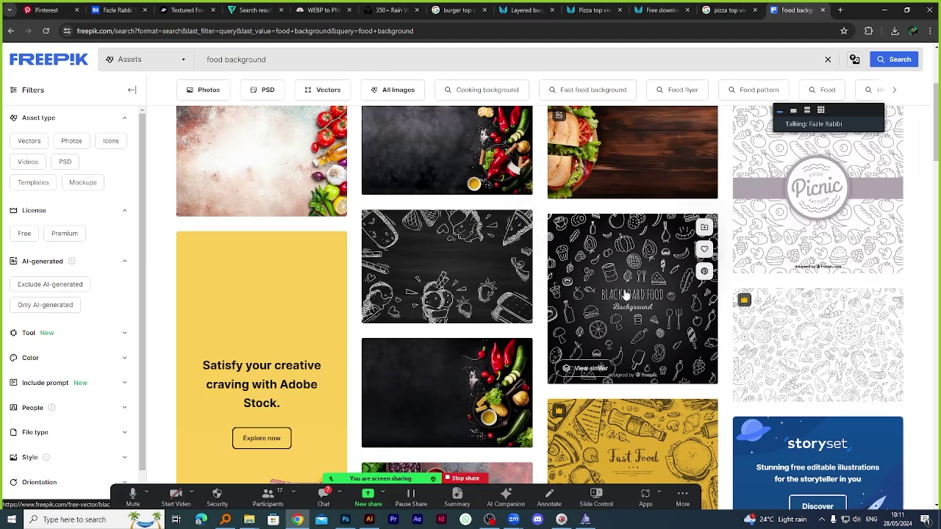
left_click(641, 297)
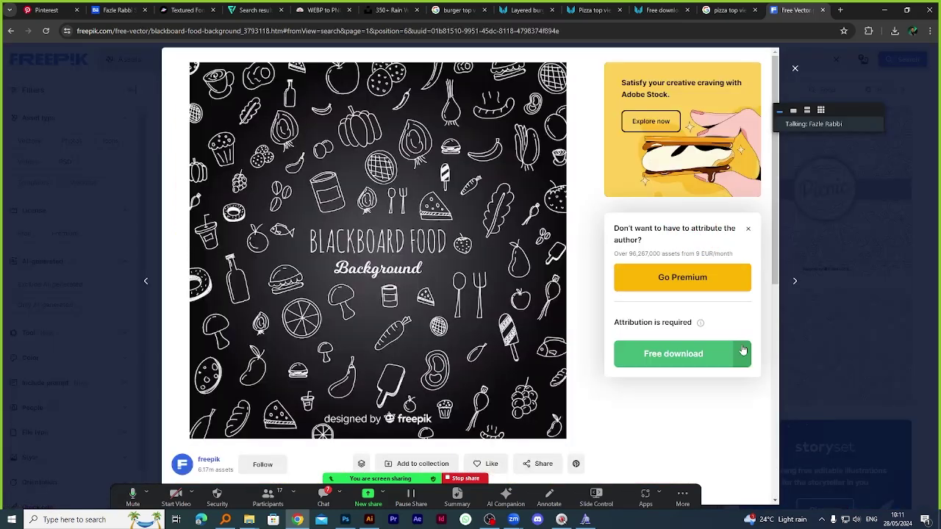
left_click(742, 352)
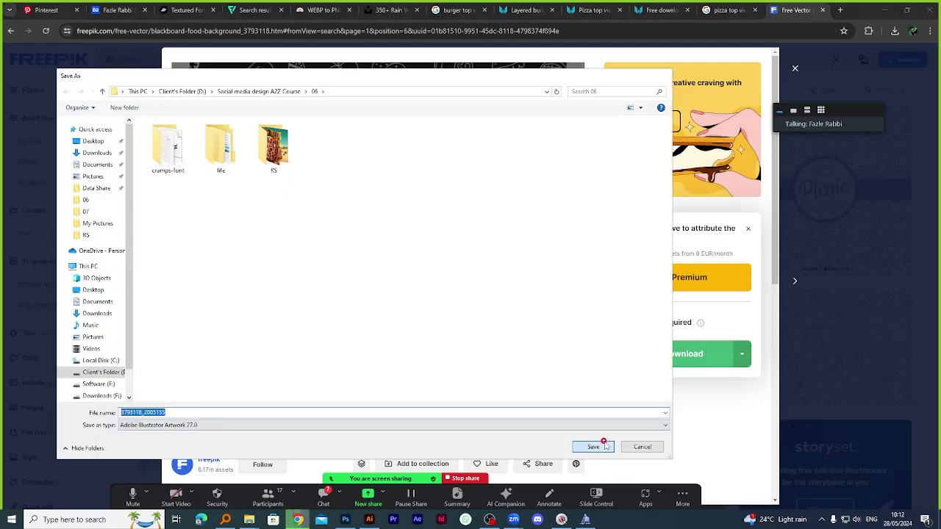
left_click(604, 446)
Find the downloaded 3793118_2005155.ai in its folder and open it in Illustrator.
left_click(894, 31)
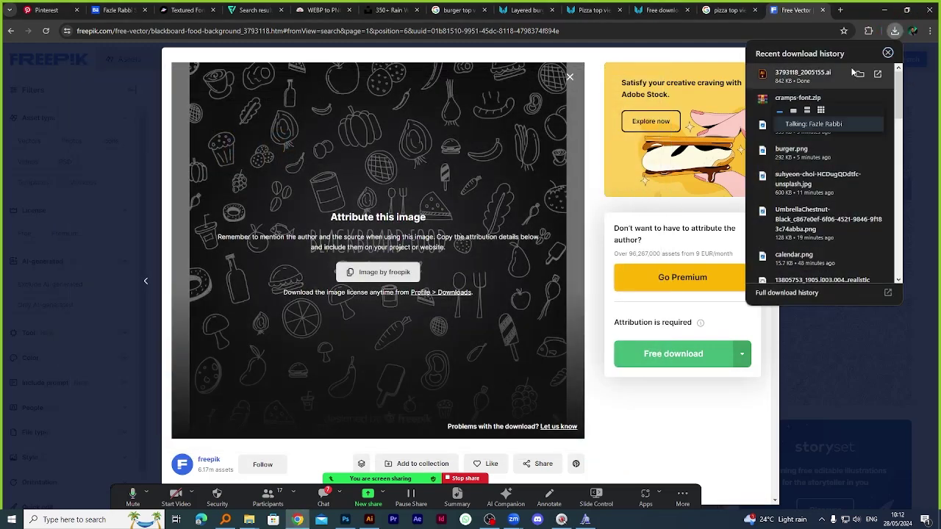
left_click(857, 74)
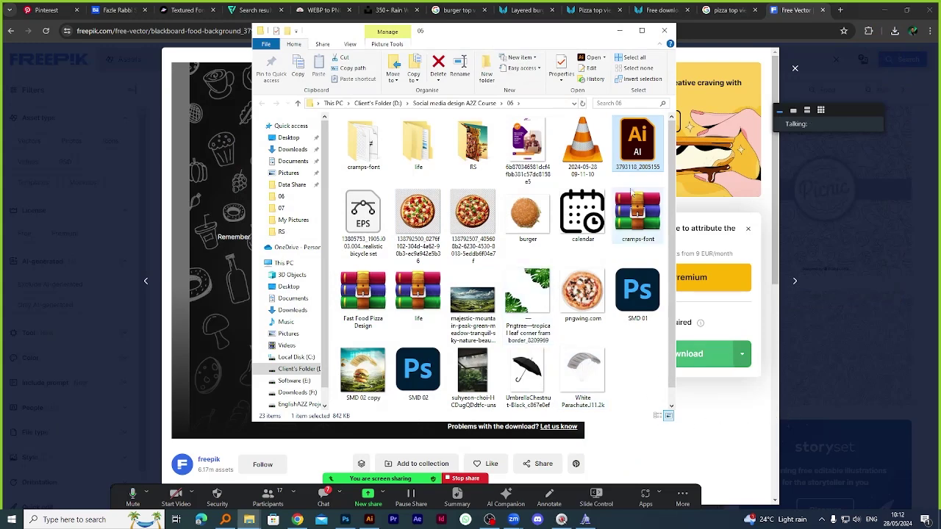
double_click(637, 151)
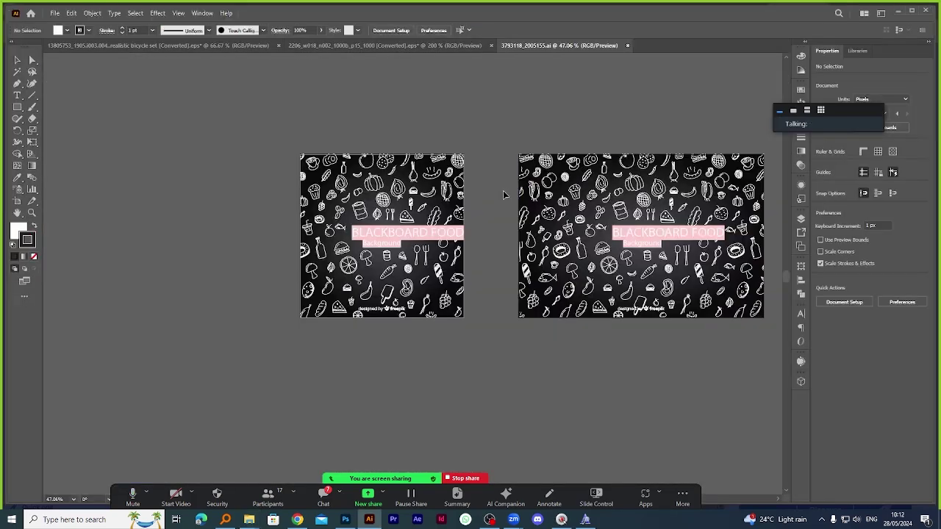
Delete the BLACKBOARD FOOD title text and the dark background behind the doodles on the square artboard.
scroll(391, 234, "up", 3)
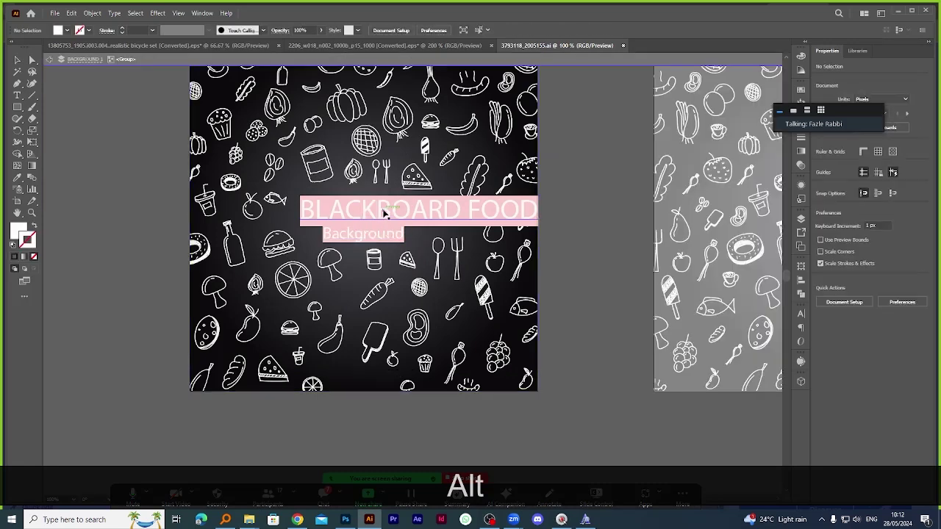
left_click(383, 213)
key("Delete")
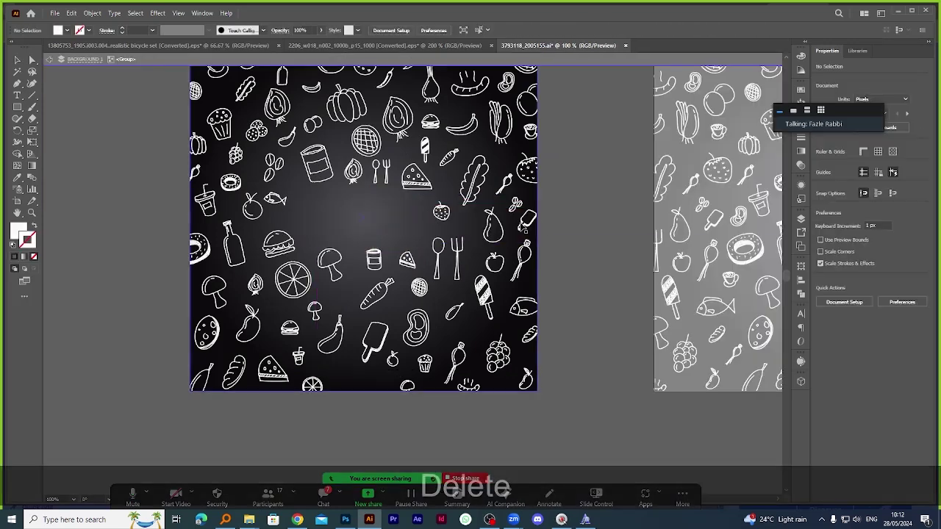
left_click(502, 228)
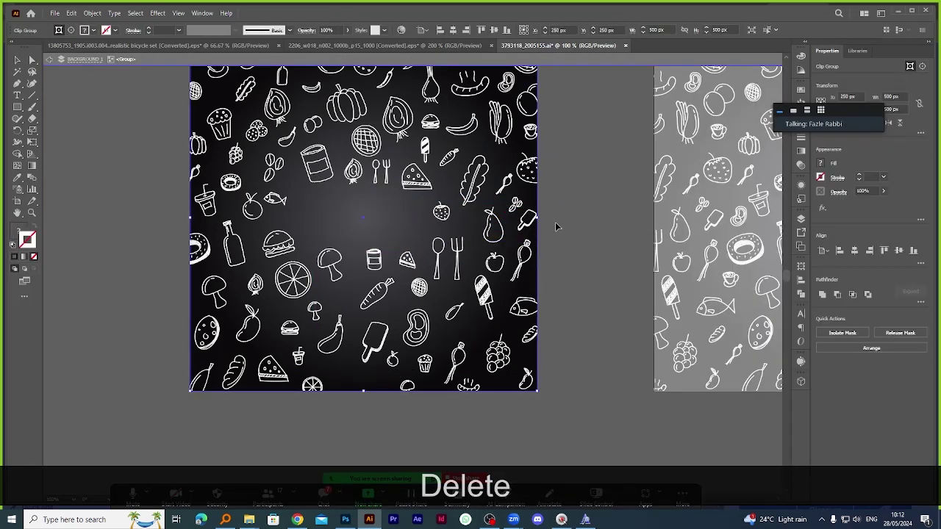
key("Delete")
left_click(382, 212)
left_click_drag(382, 212, 399, 239)
key("Delete")
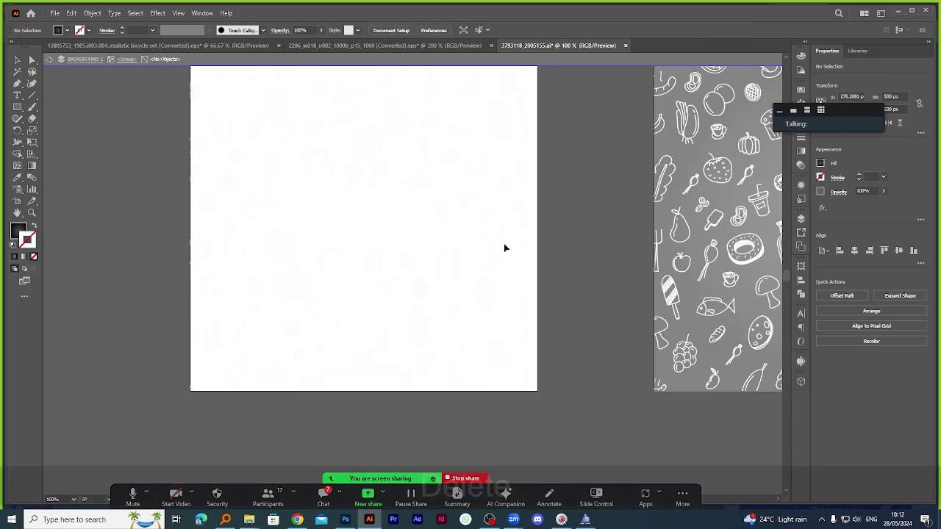
Delete the white "designed by freepik" credit near the lower edge of the square artboard.
scroll(451, 265, "down", 2)
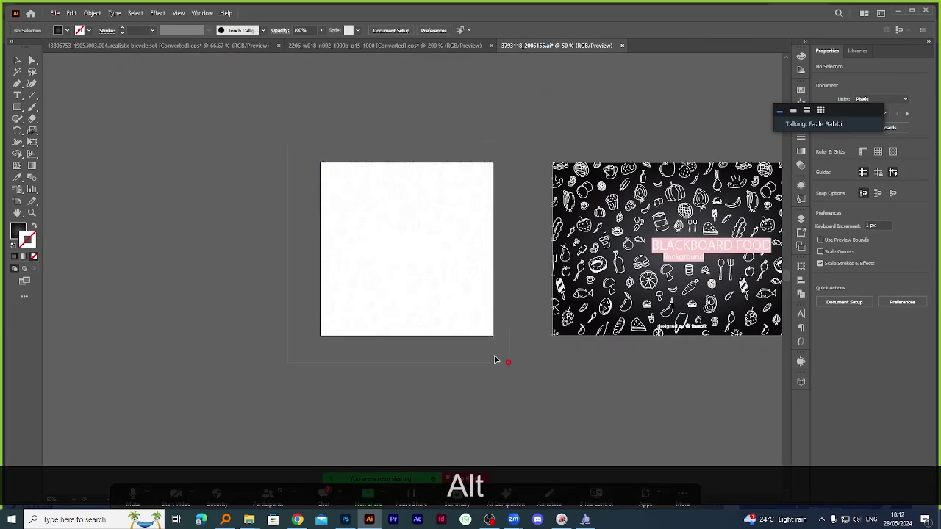
left_click_drag(495, 360, 472, 215)
left_click(454, 410)
scroll(409, 331, "up", 3)
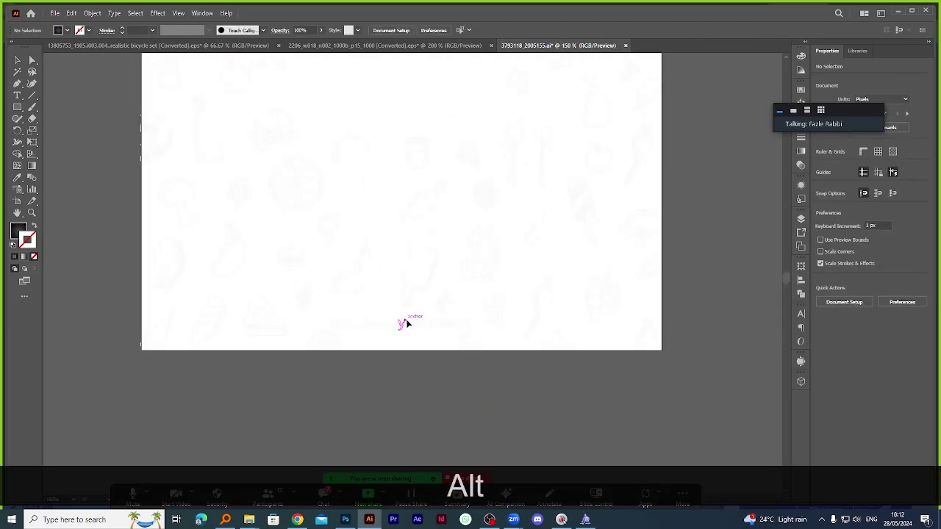
left_click(407, 323)
key("Delete")
Select the white food doodle group and move it left, mostly off the square artboard.
scroll(291, 222, "down", 4)
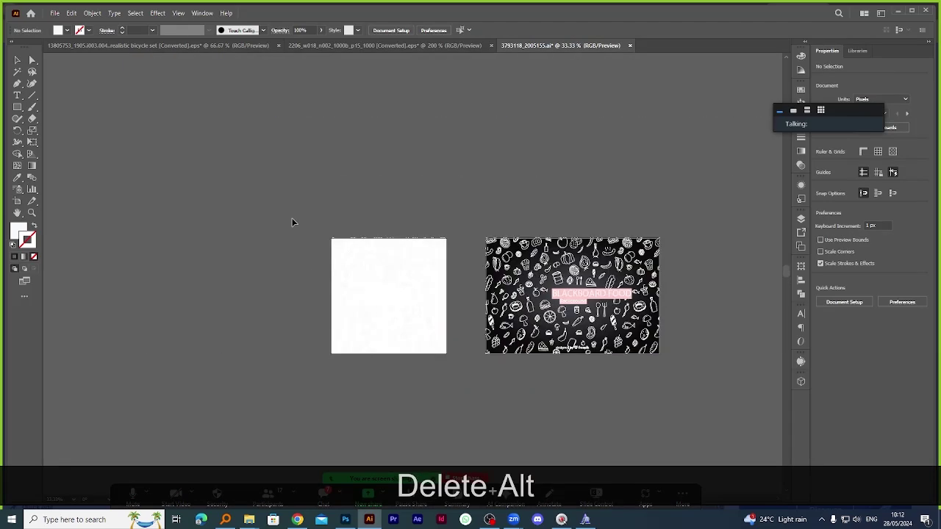
left_click(430, 325)
scroll(429, 324, "up", 3)
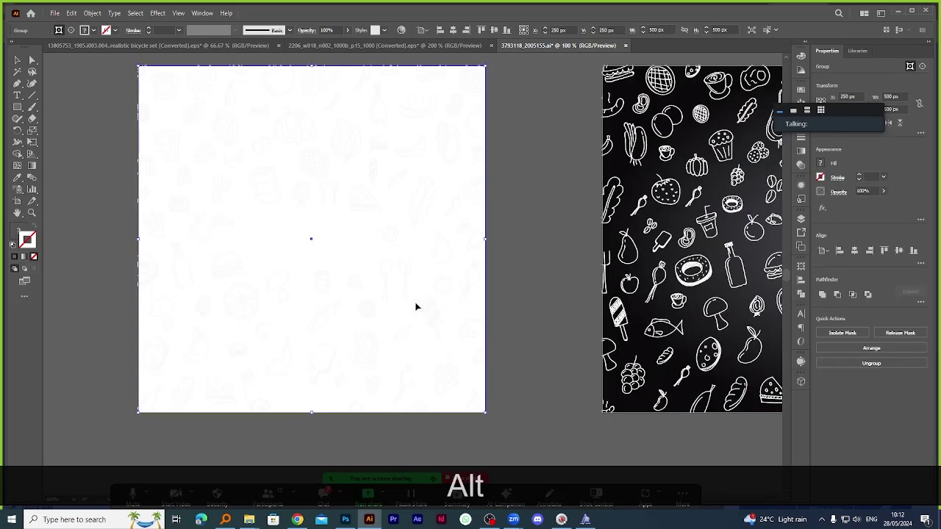
left_click_drag(416, 306, 189, 326)
scroll(259, 278, "down", 3)
scroll(259, 279, "up", 2)
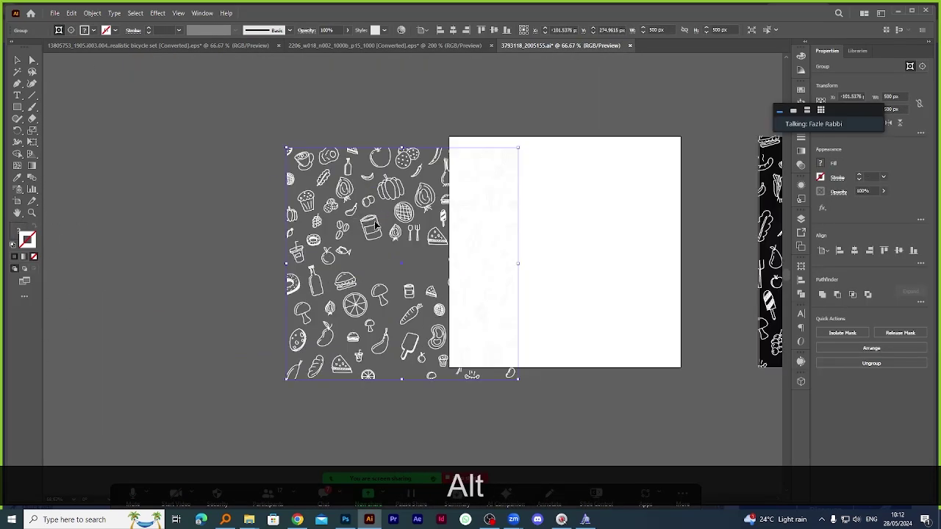
Bring the doodle group into the Photoshop poster as a vector smart object and place its layer directly above Layer 1.
left_click_drag(375, 224, 351, 476)
left_click(346, 520)
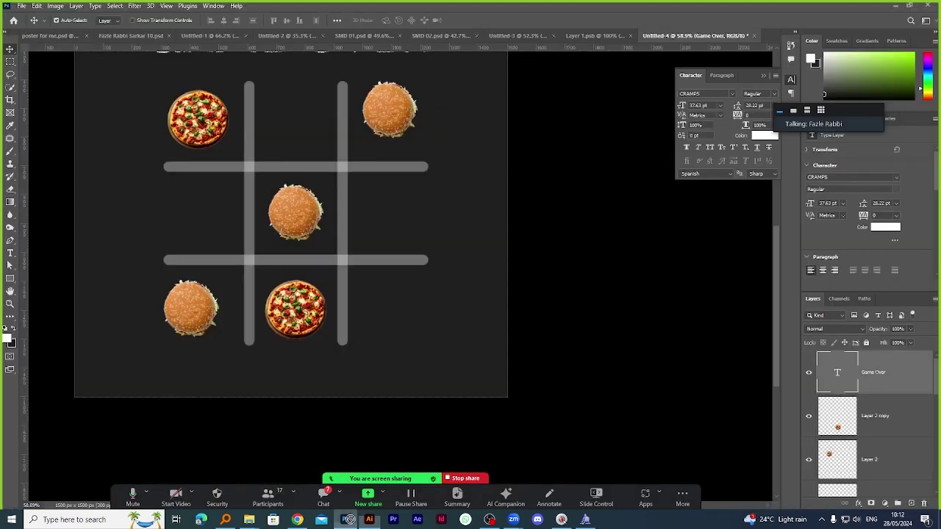
key("ctrl+v")
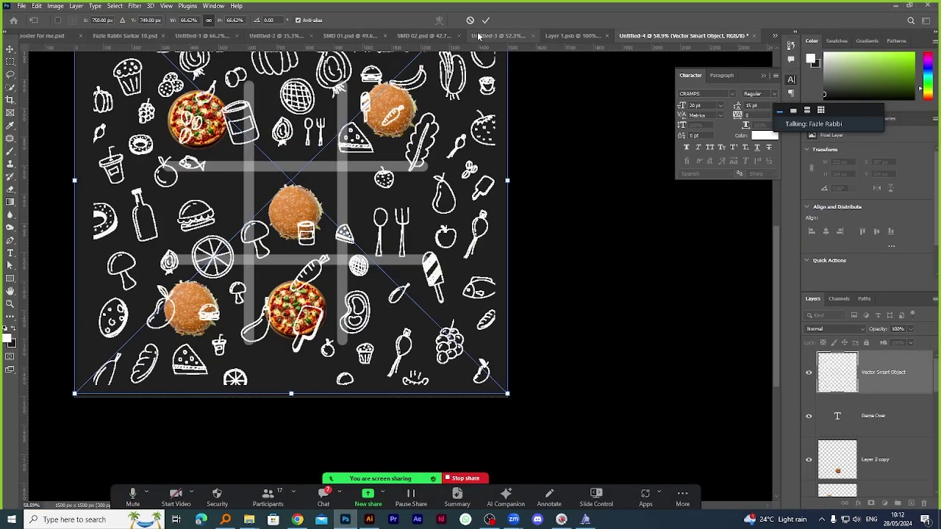
key("Return")
left_click_drag(872, 374, 845, 409)
Enlarge the food doodle smart object with Free Transform to about 73.94% so it extends past all canvas edges.
scroll(584, 346, "down", 3, "alt")
scroll(350, 130, "up", 1)
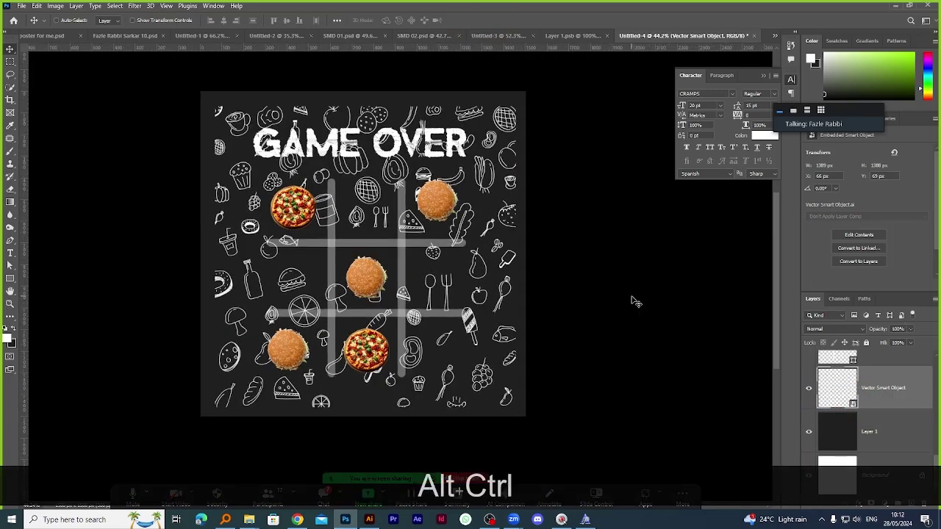
key("ctrl+alt+t")
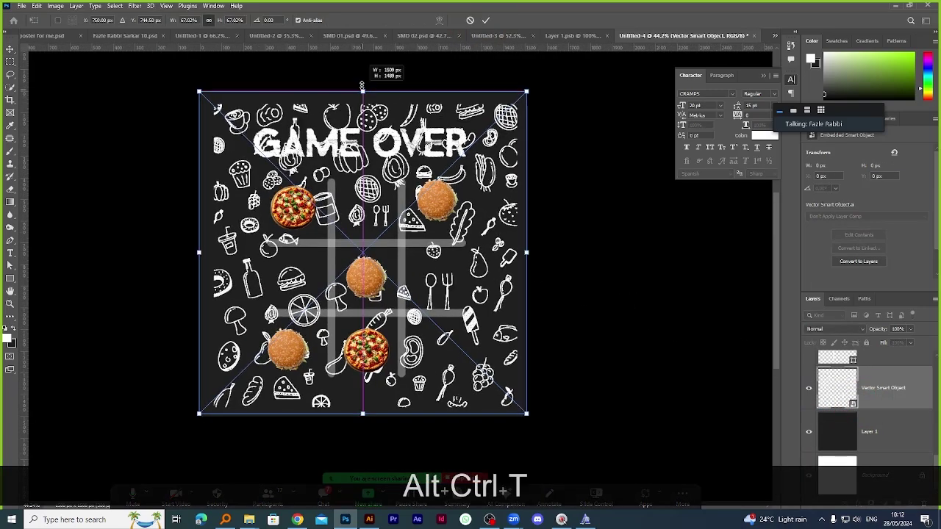
left_click_drag(365, 88, 355, 73)
left_click_drag(371, 417, 368, 420)
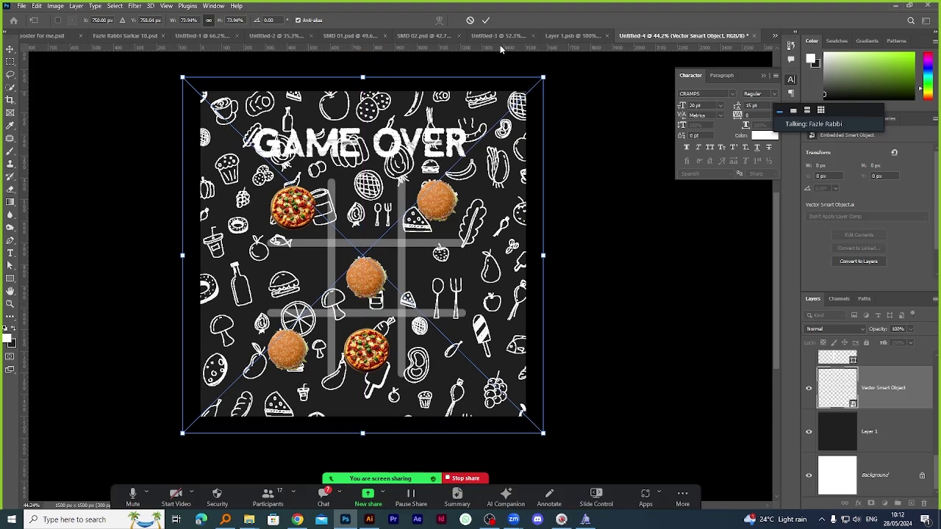
key("Return")
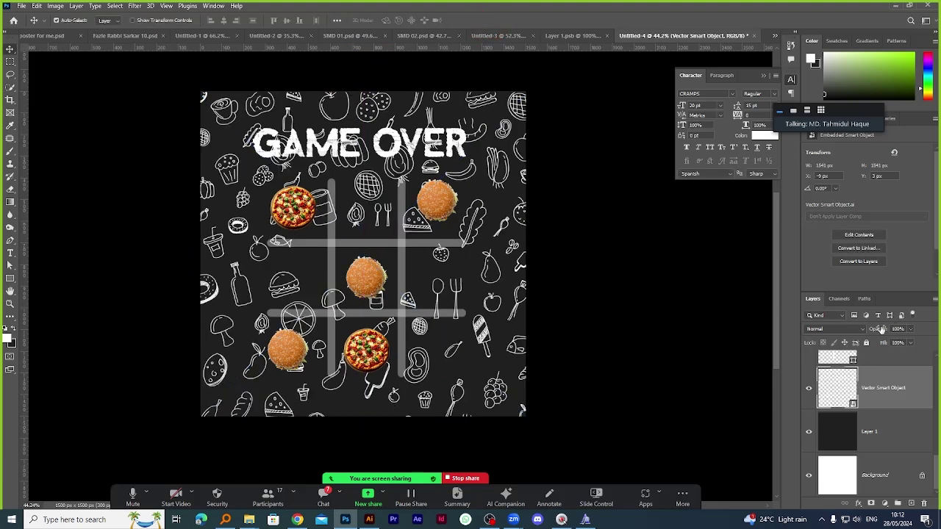
Try 70% opacity and the Screen blend mode on the doodle layer, reverting to full opacity and Normal.
left_click(868, 330)
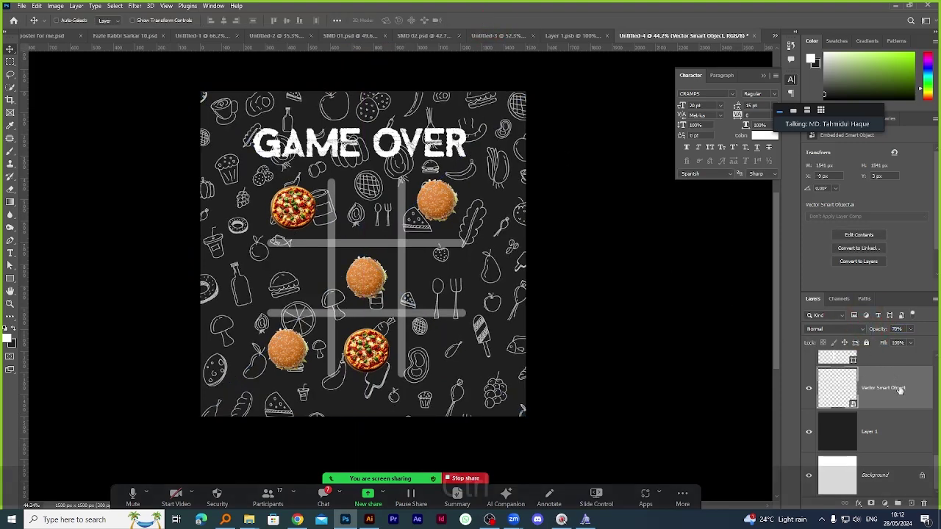
key("ctrl+z")
left_click(842, 329)
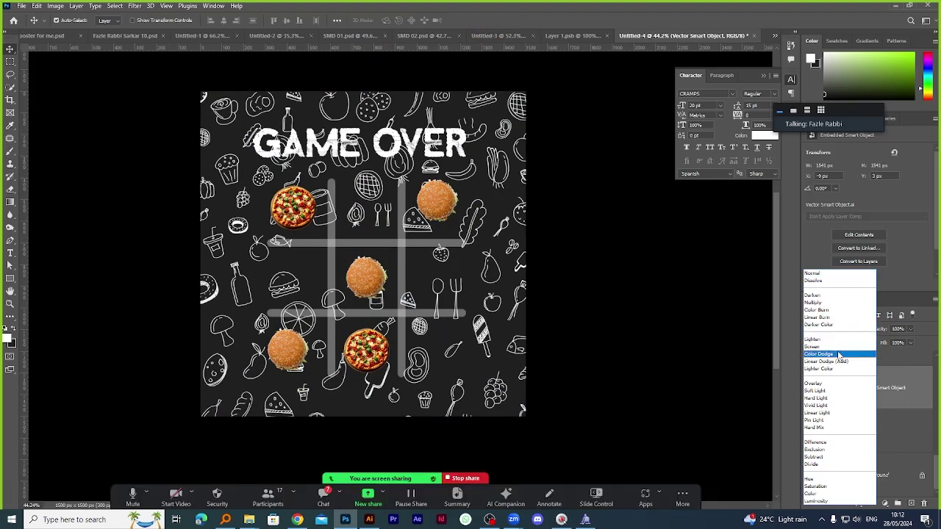
left_click(834, 348)
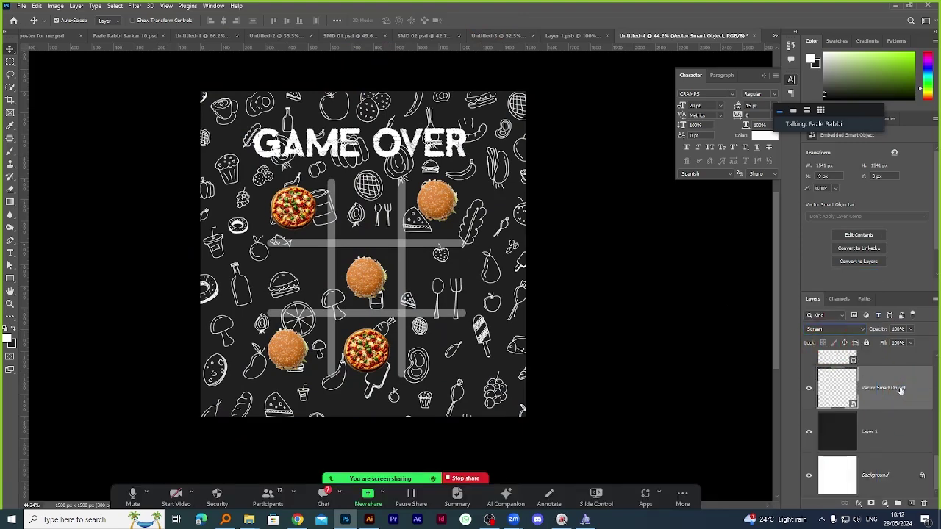
left_click(830, 329)
left_click(816, 269)
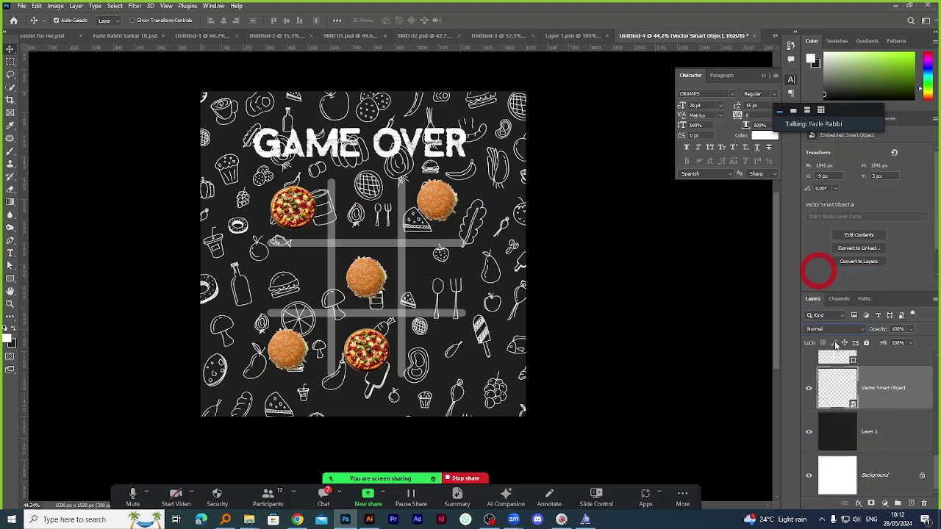
Set the food doodle layer's opacity to 15%.
left_click(891, 383)
left_click_drag(884, 331, 842, 329)
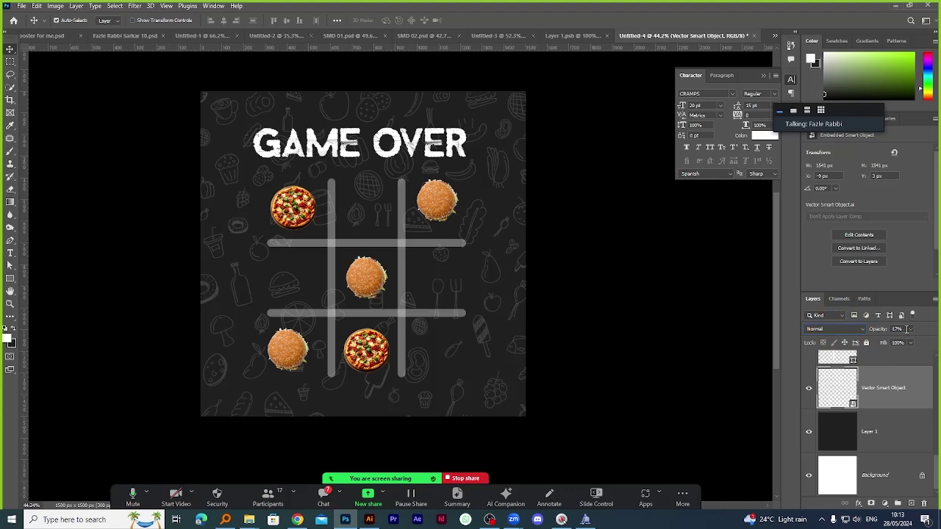
type("15")
key("Return")
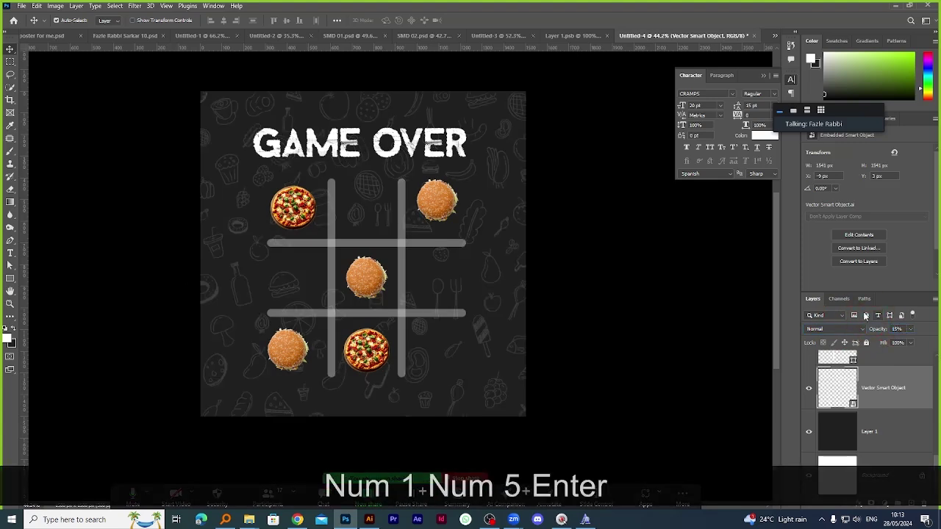
Start the Eraser on the food doodle layer and accept rasterizing the smart object.
left_click(10, 190)
left_click(359, 247)
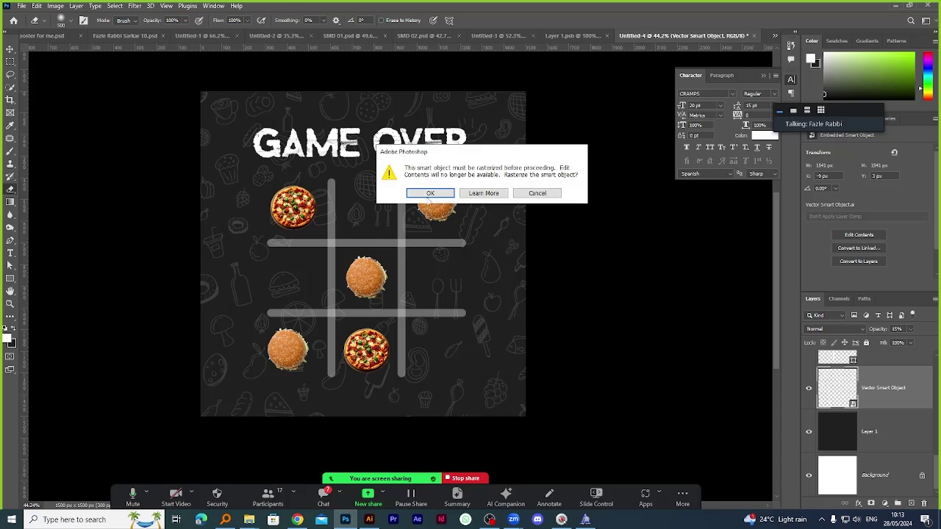
left_click(430, 192)
Enlarge the soft Eraser brush to 2000 px and fade out the doodles behind the tic-tac-toe board.
key("bracketright")
key("bracketright")
key("bracketright")
key("bracketright")
key("bracketright")
key("bracketright")
key("bracketright")
key("bracketright")
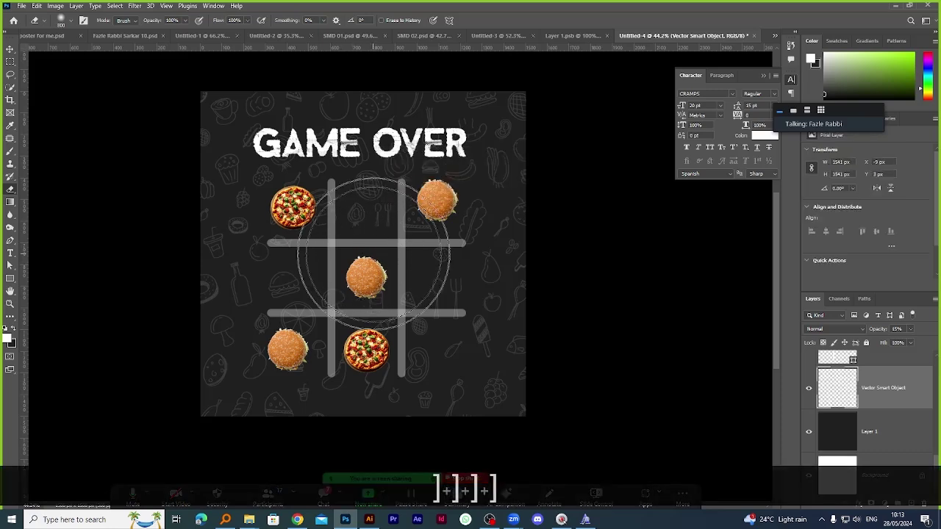
key("bracketright")
key("bracketright")
key("bracketright")
key("bracketright")
key("bracketright")
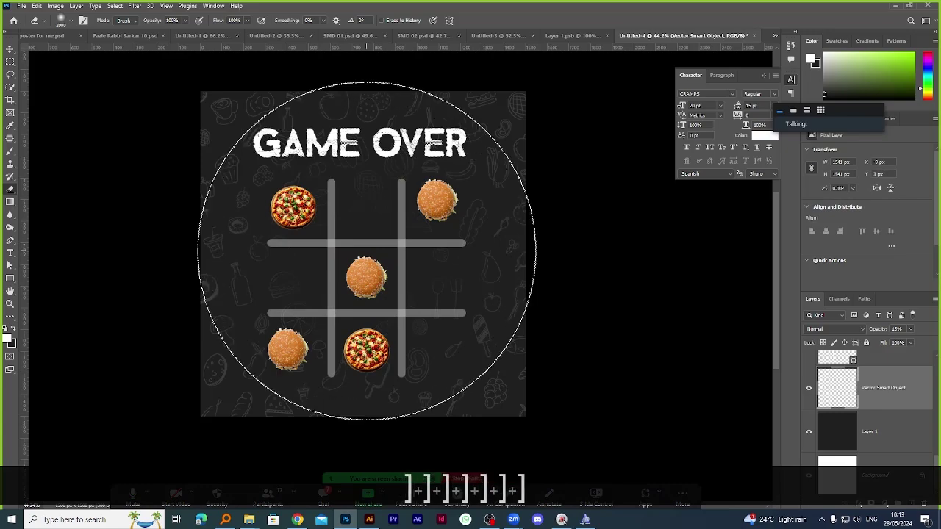
left_click(363, 269)
key("bracketright")
key("bracketright")
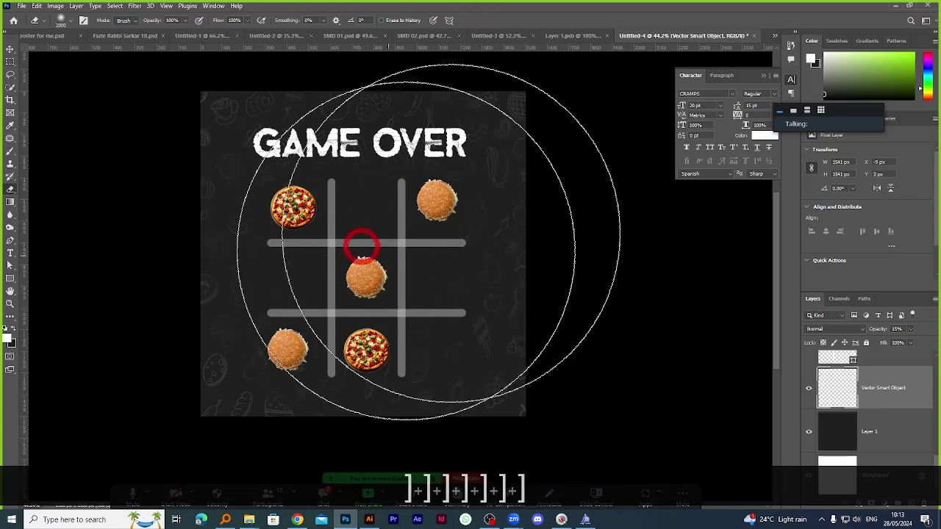
scroll(451, 231, "up", 3)
scroll(483, 273, "down", 2)
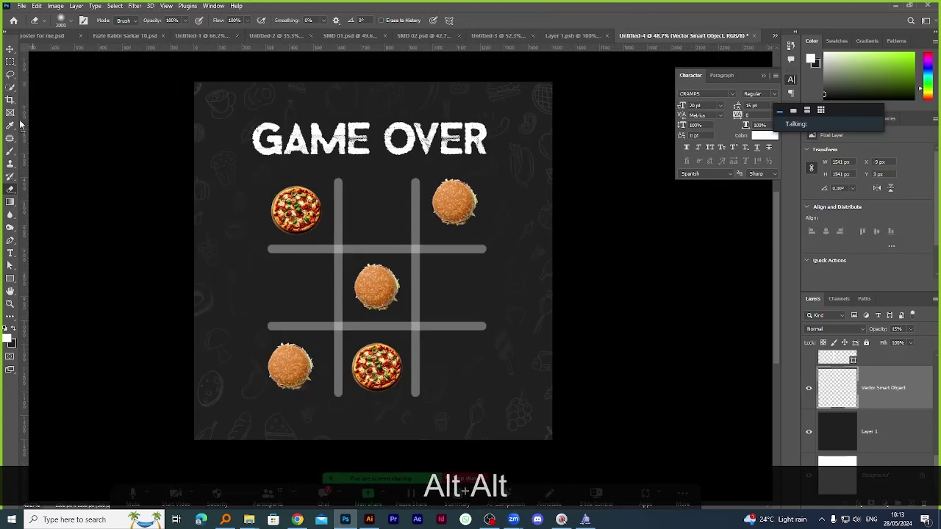
left_click(9, 48)
scroll(445, 213, "up", 4)
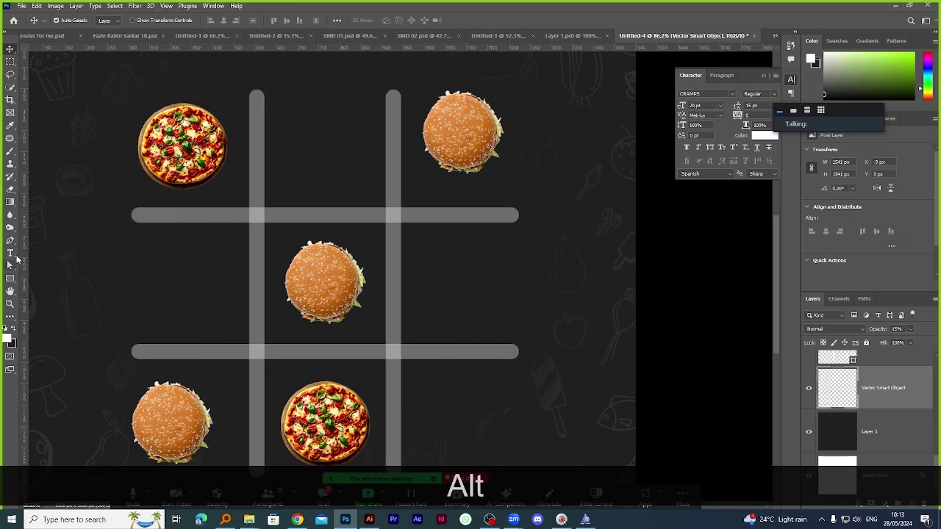
left_click(9, 252)
scroll(483, 277, "up", 4)
left_click(432, 250)
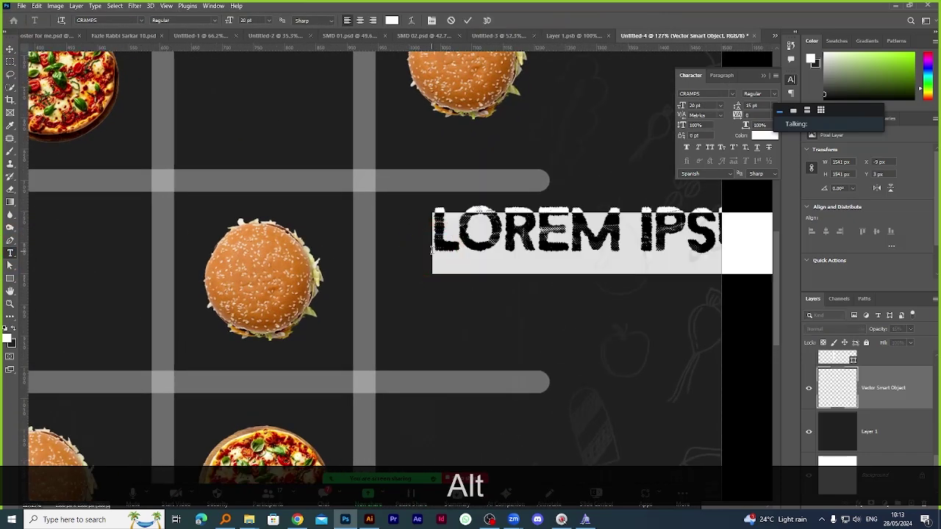
type("IT's ")
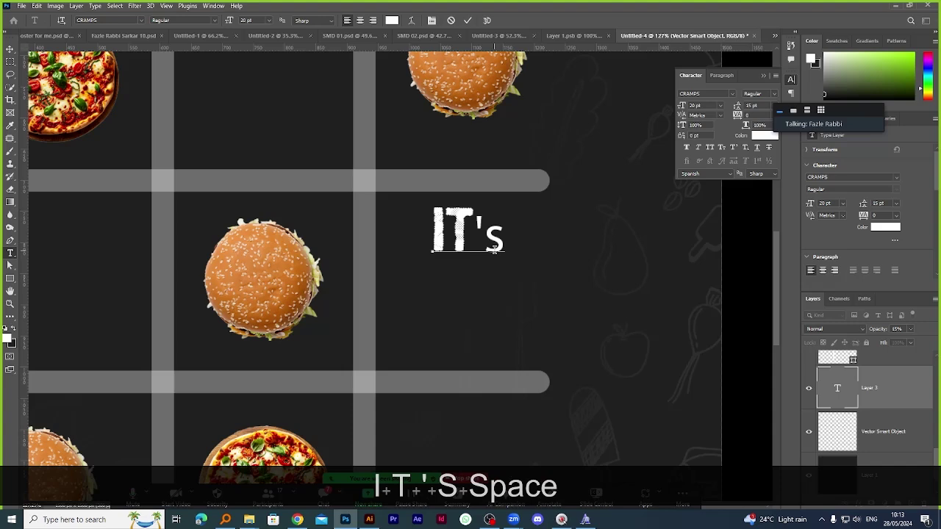
type("to")
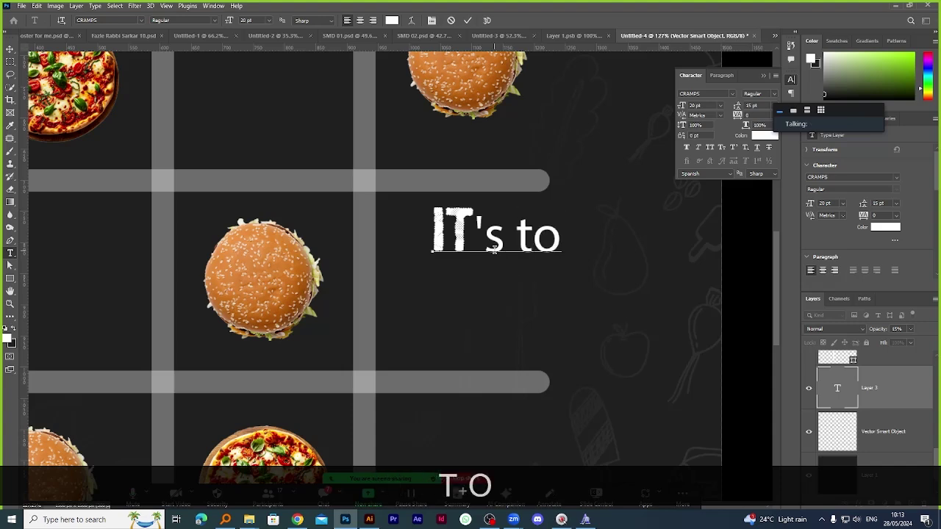
left_click(451, 22)
Add a white CRAMPS text line reading "ITS TIME TO EAT BURGER" beside the tic-tac-toe board.
left_click(441, 233)
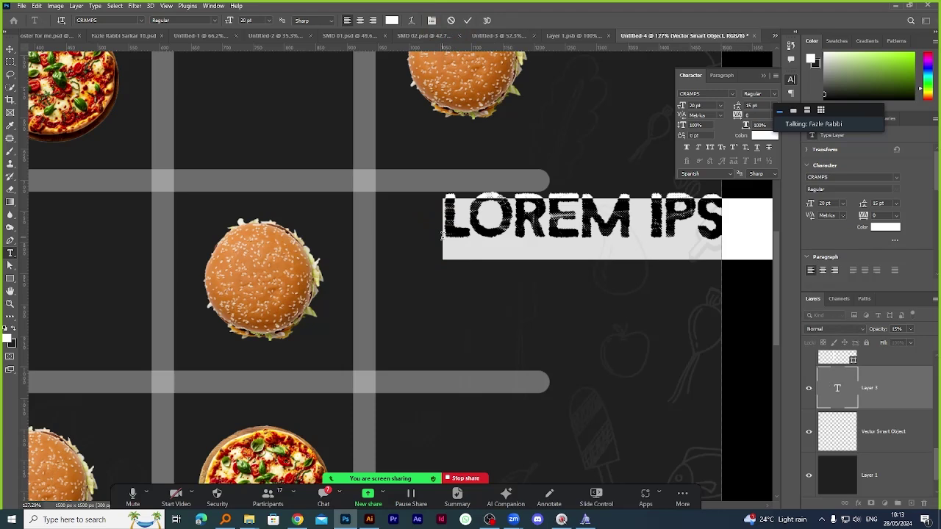
type("IT")
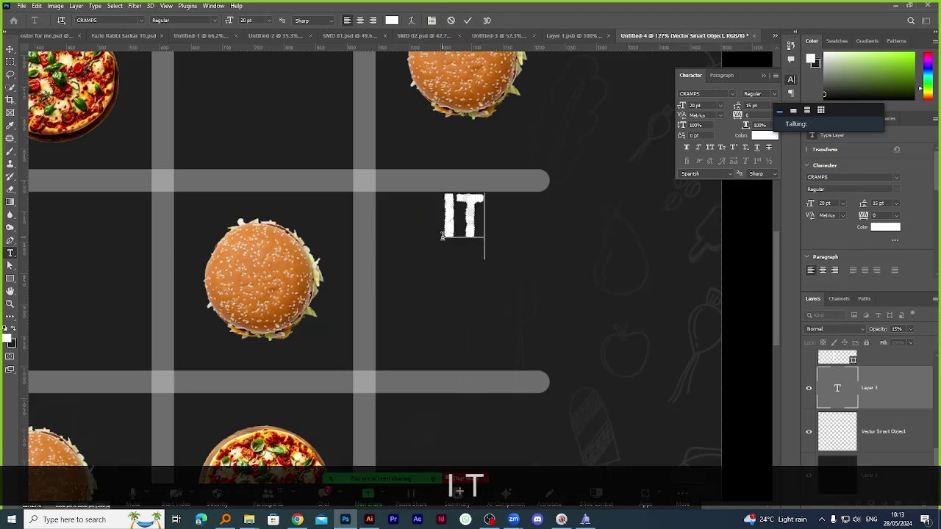
type("S")
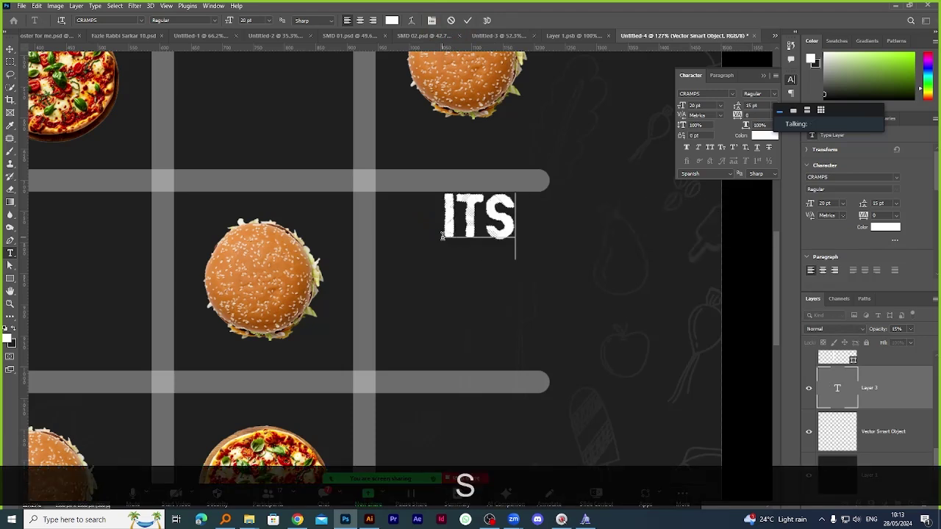
type(" TIME ")
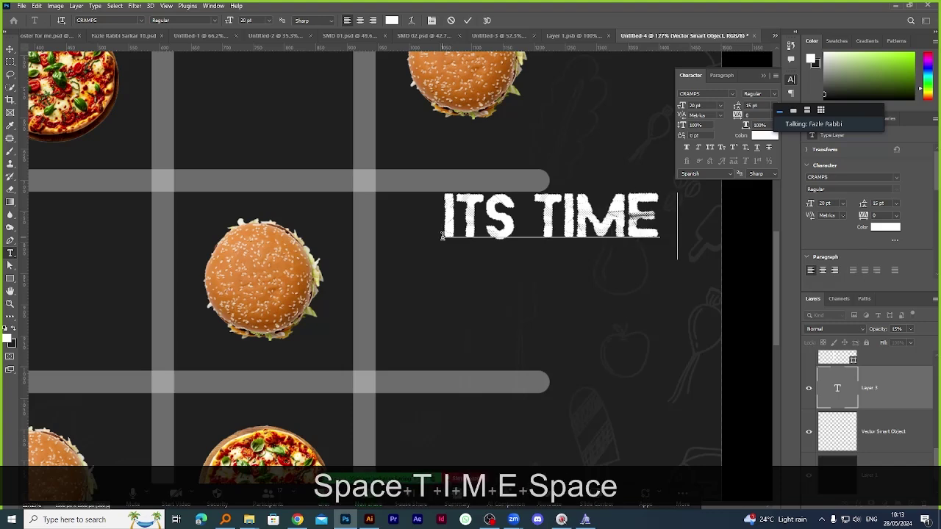
type("TO EA")
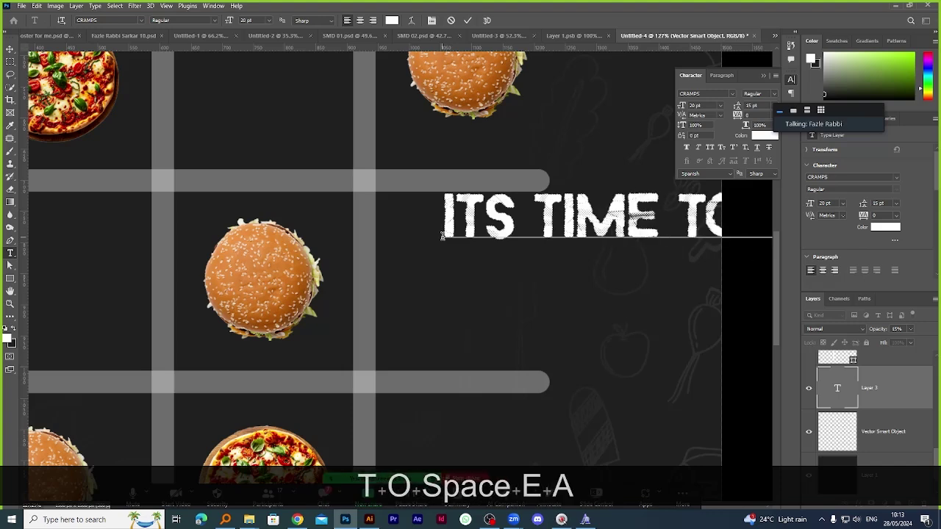
type("T ")
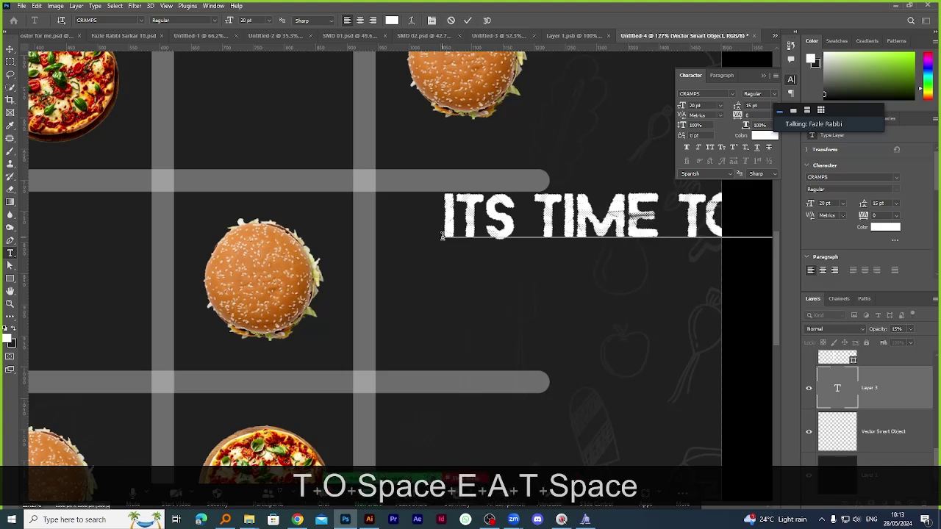
type("BURGER")
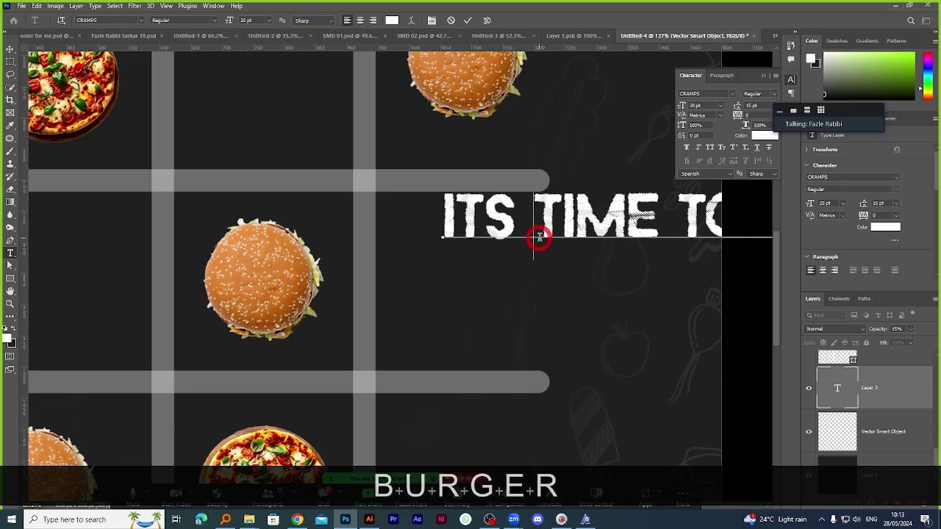
key("ctrl+Return")
Move the "ITS TIME TO EAT BURGER" line below the tic-tac-toe board, near the post's lower edge.
scroll(582, 243, "down", 3, "alt")
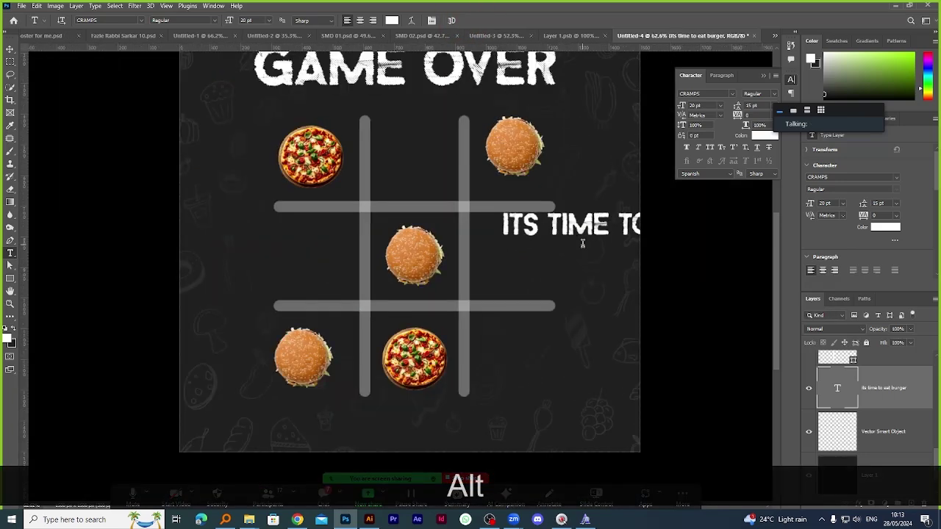
key("ctrl+t")
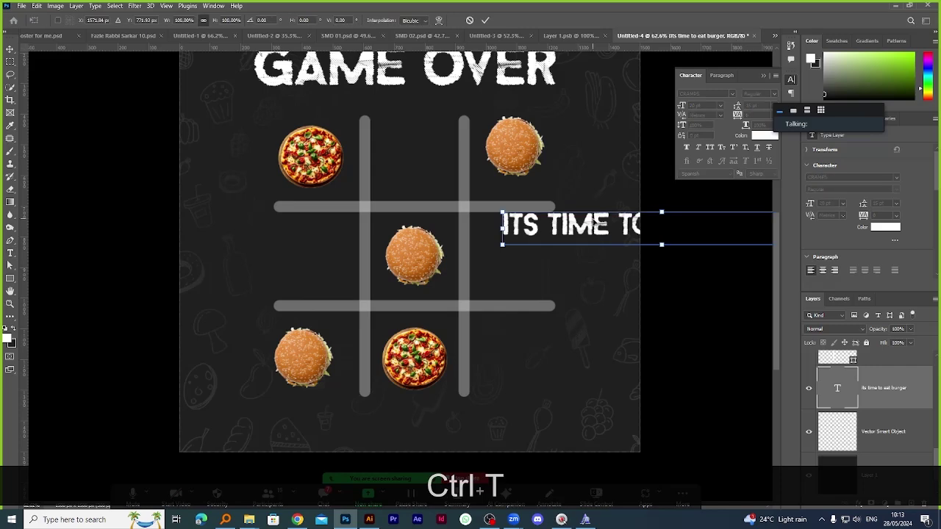
left_click_drag(593, 221, 346, 419)
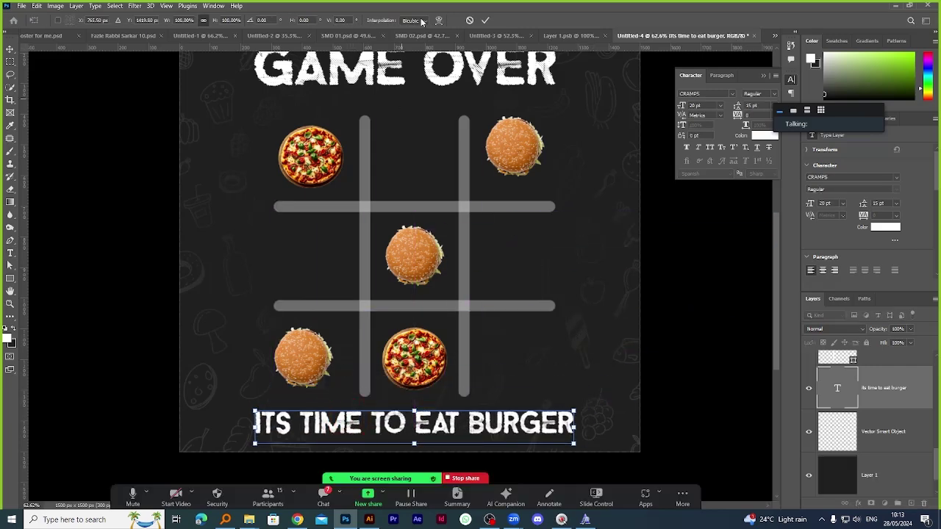
left_click(485, 20)
Try the burger tagline at 16 pt and 12 pt, settling on a font size of 15 pt.
scroll(423, 383, "down", 1)
scroll(422, 382, "up", 3)
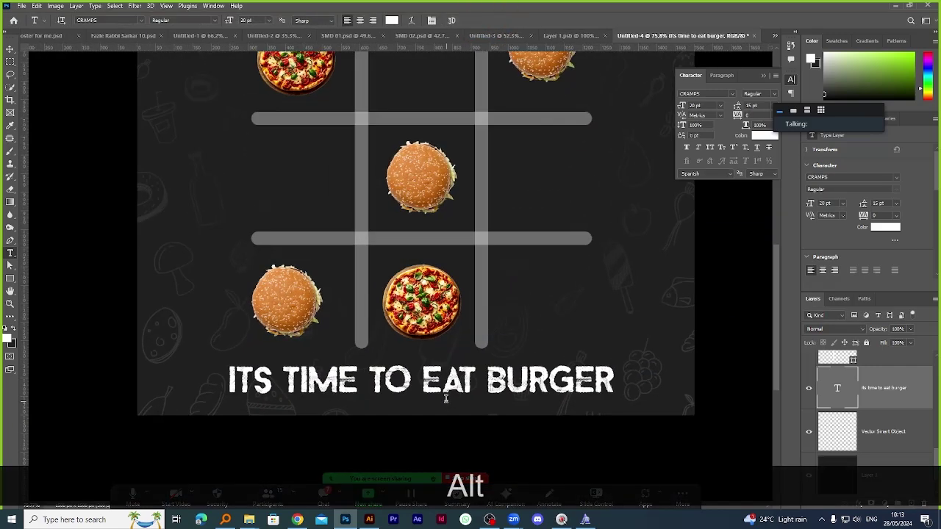
left_click(423, 380)
triple_click(423, 380)
left_click_drag(682, 107, 680, 108)
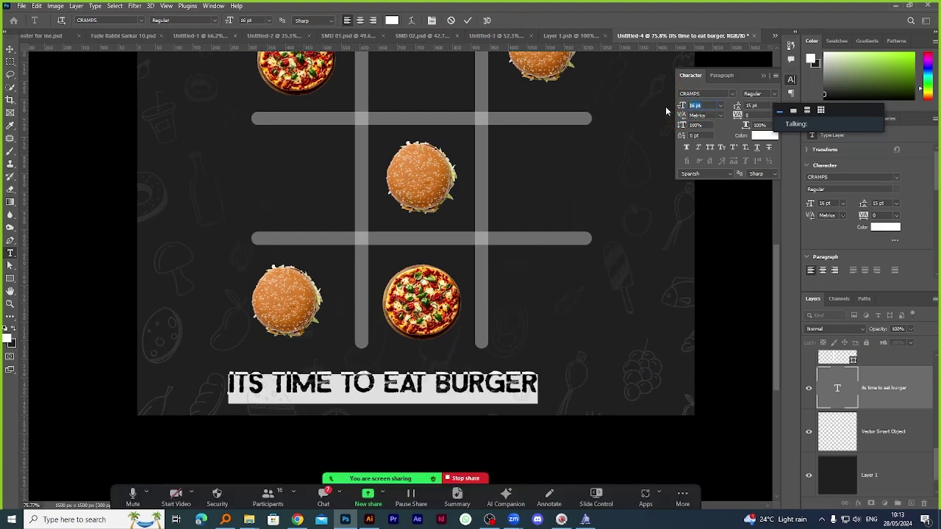
type("12")
key("Return")
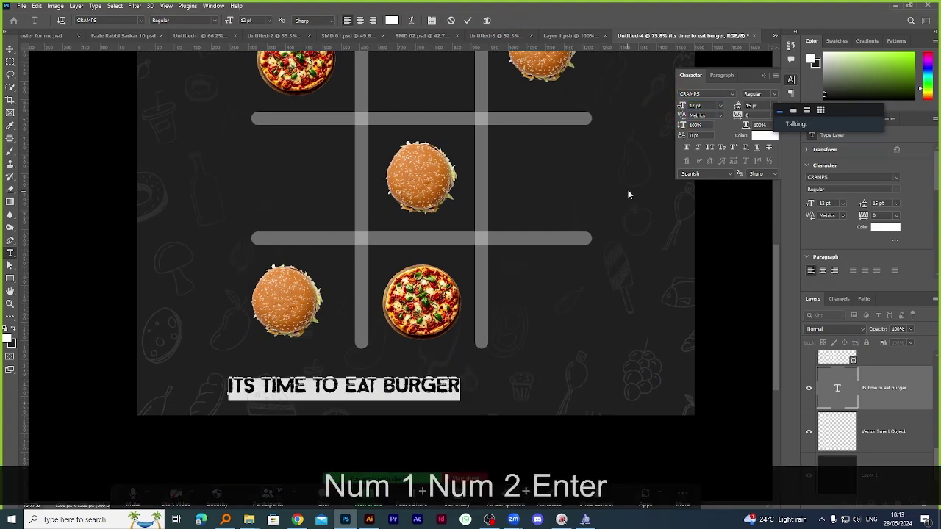
type("15")
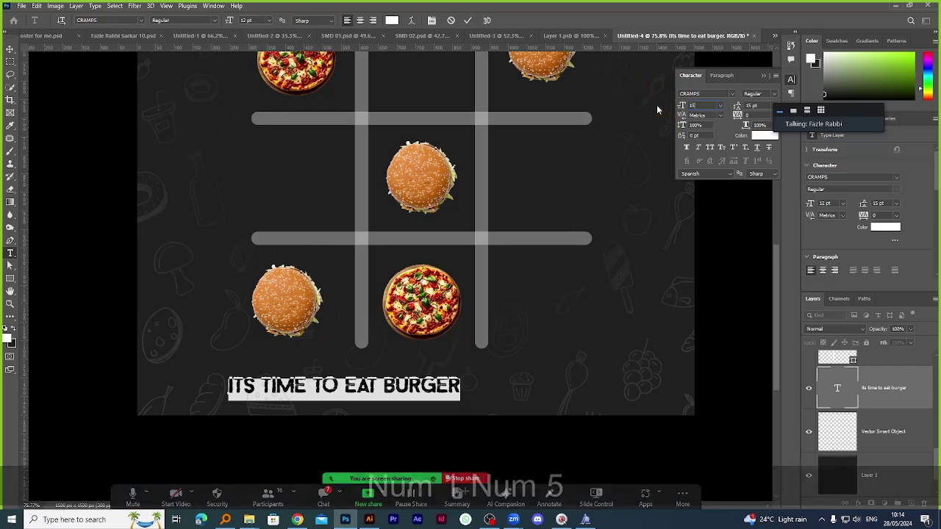
key("Return")
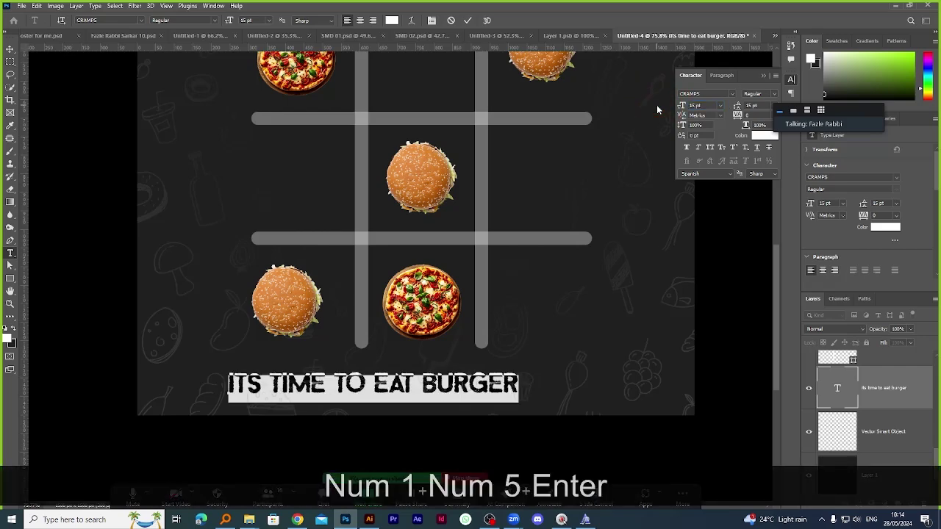
left_click(465, 22)
Reposition the burger tagline so it is centred beneath the tic-tac-toe board.
left_click(9, 49)
scroll(441, 411, "up", 2, "alt")
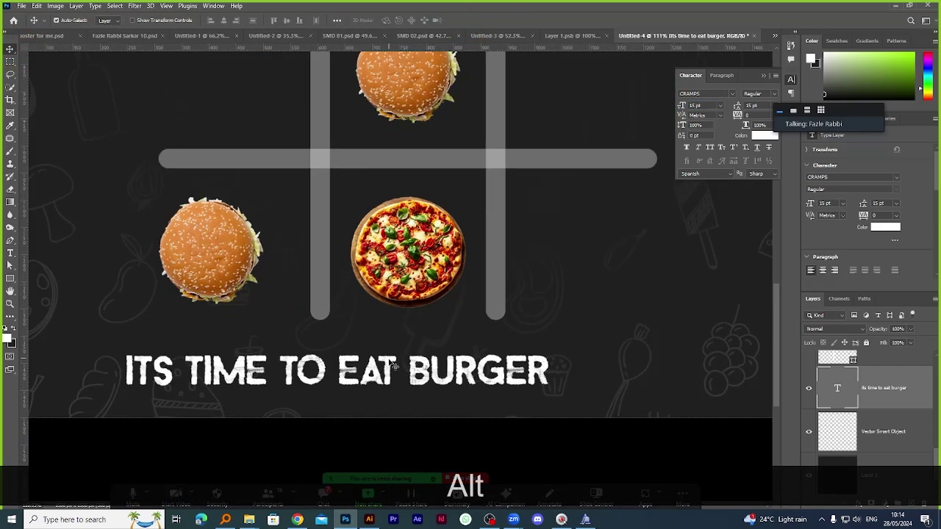
left_click_drag(395, 366, 445, 361)
scroll(458, 282, "down", 3, "alt")
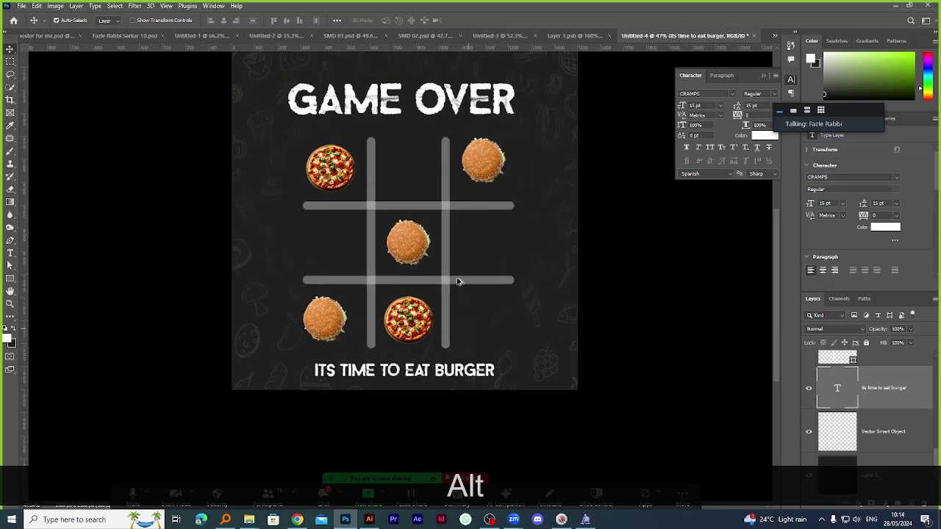
scroll(439, 248, "up", 2, "alt")
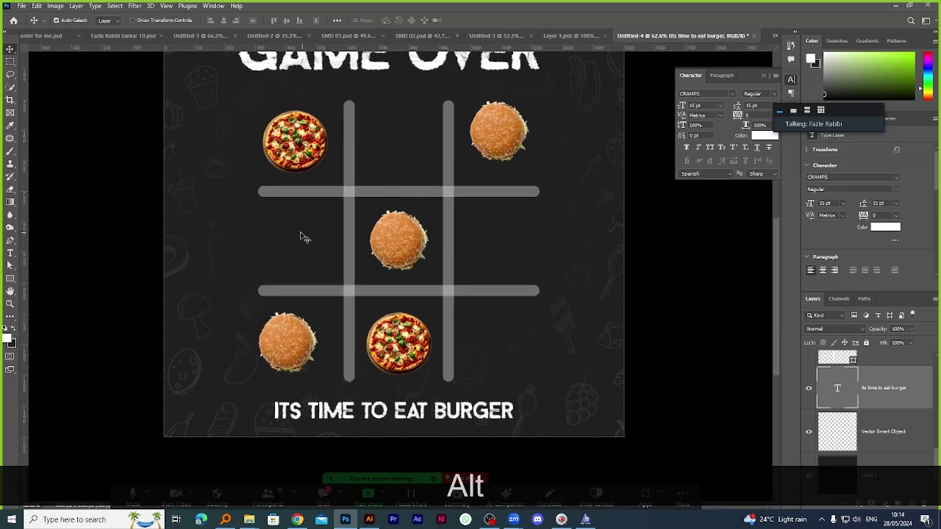
Switch to Chrome, open ChatGPT in a new tab and move the meeting toolbar clear of the message field.
left_click(297, 519)
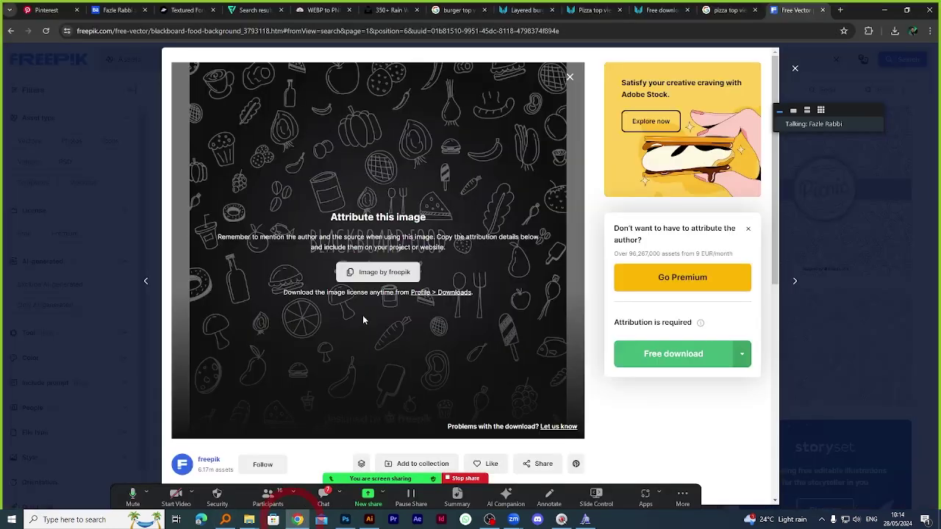
left_click(839, 10)
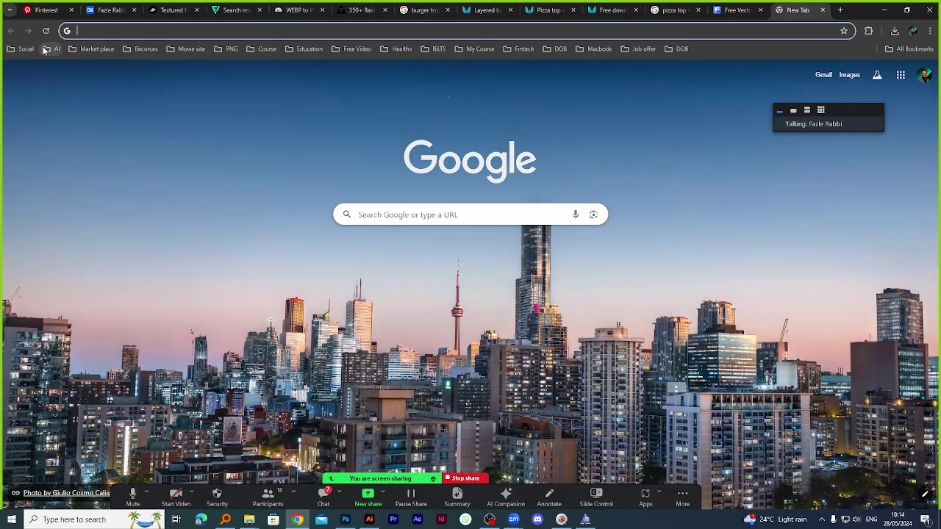
left_click(43, 50)
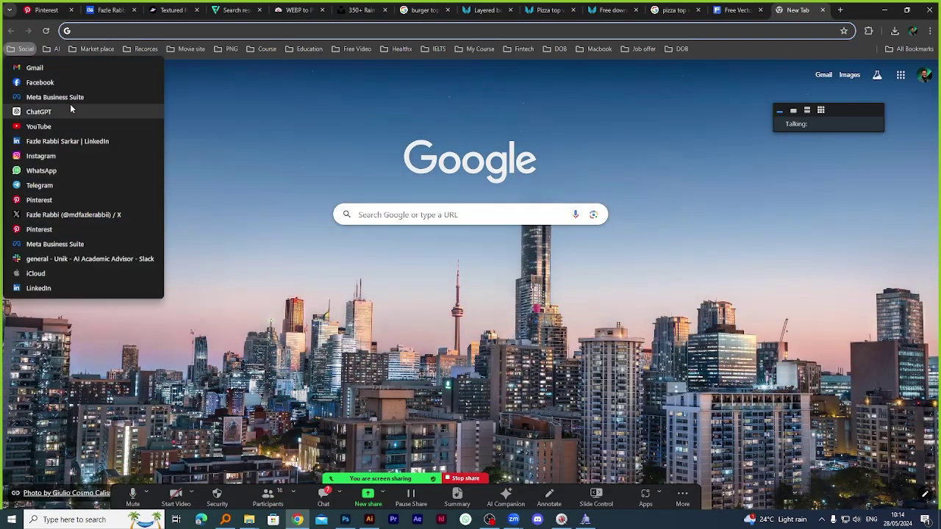
left_click(69, 103)
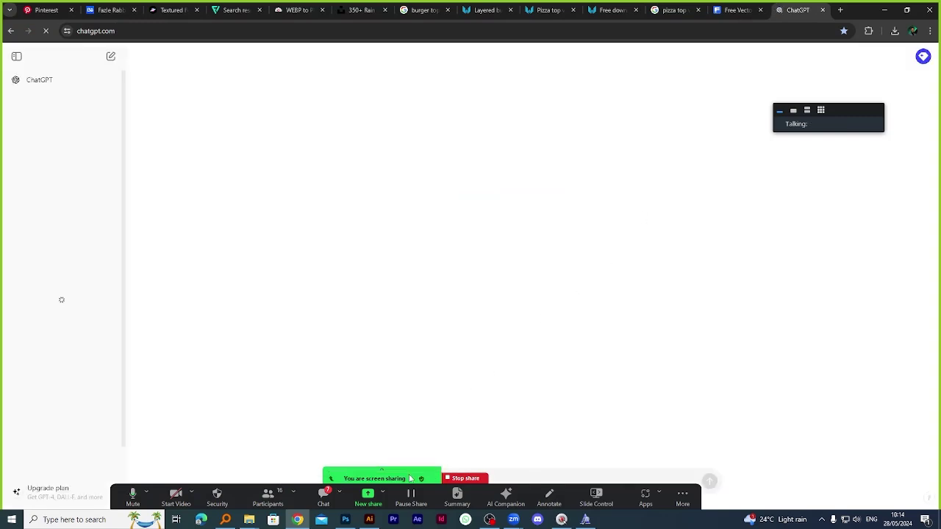
left_click_drag(404, 491, 439, 7)
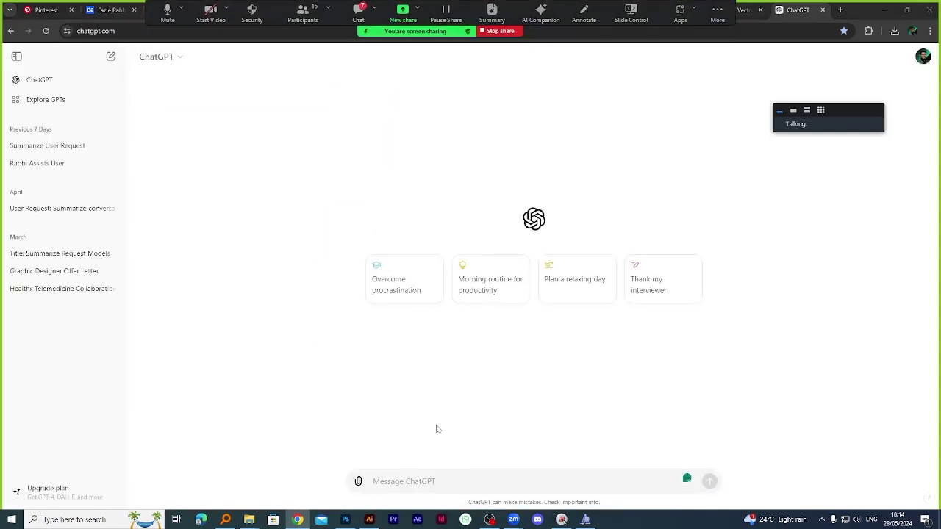
Send ChatGPT the greeting "hello".
left_click(403, 481)
type("hello")
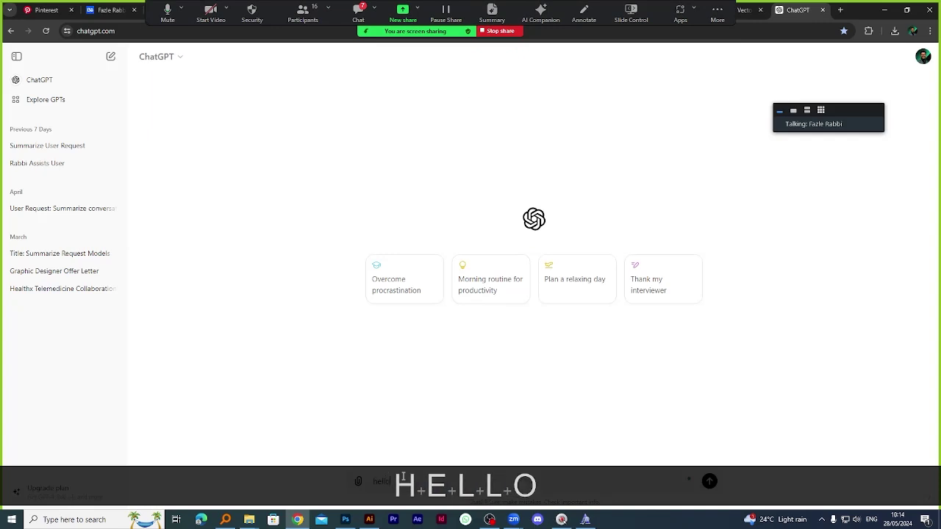
key("Return")
Send ChatGPT the request "give me a short content for burger".
type("give mna")
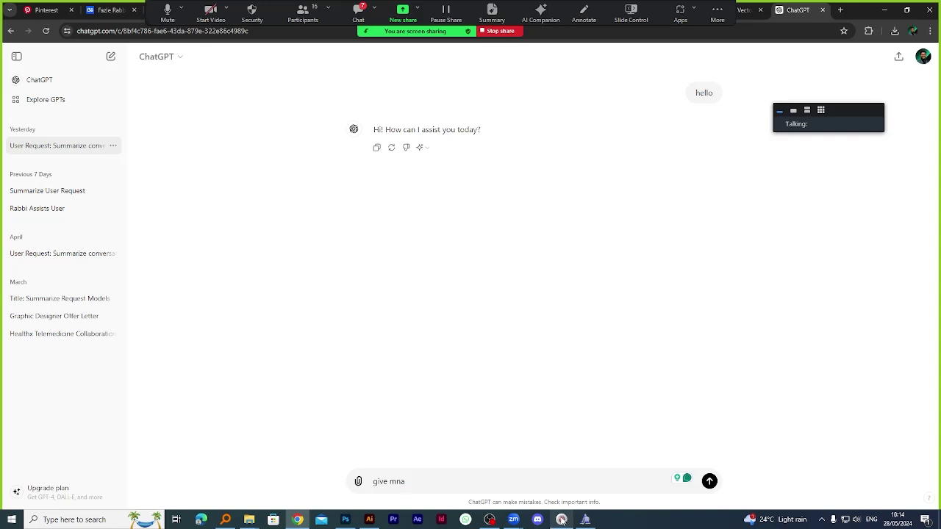
key("BackSpace")
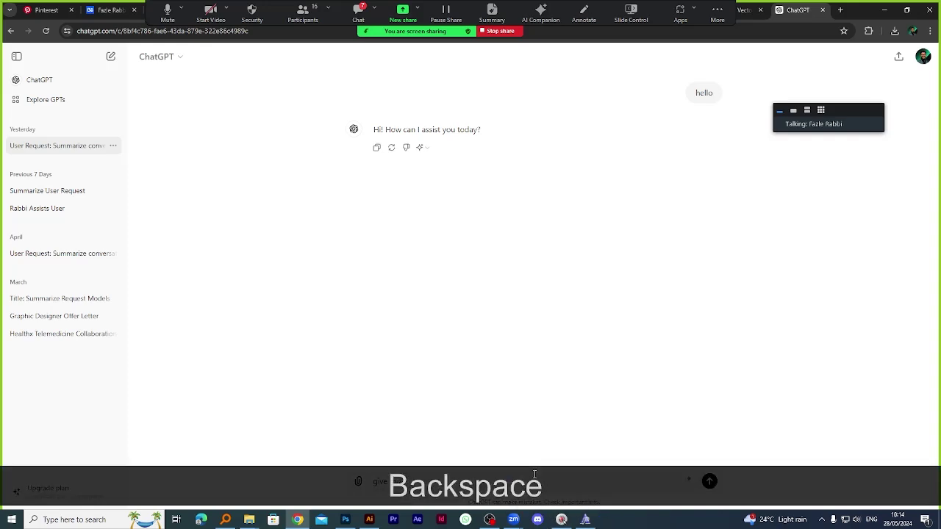
type("e ")
type("a")
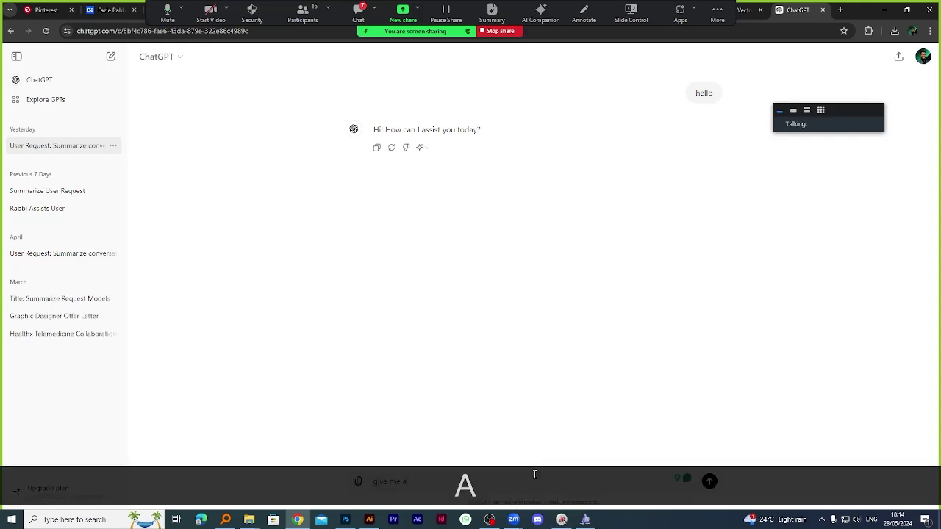
type(" short")
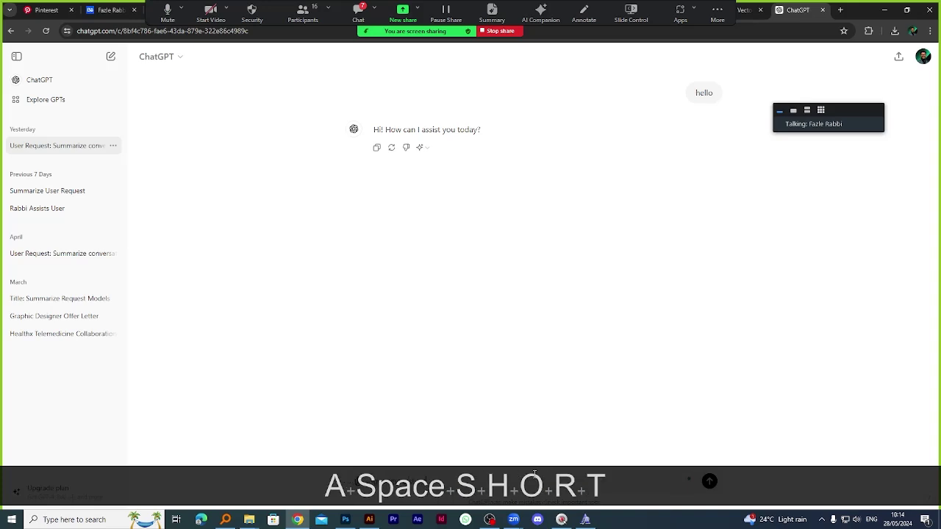
type(" content for ")
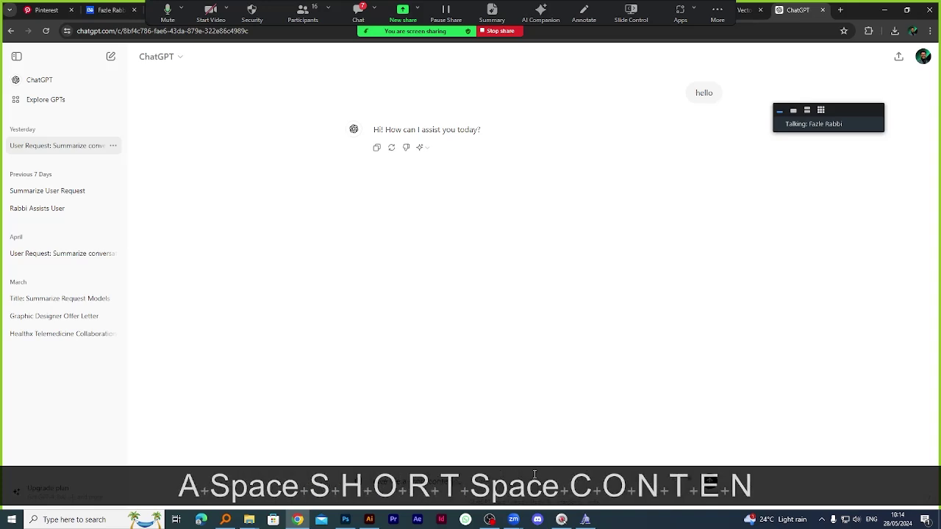
type("burger")
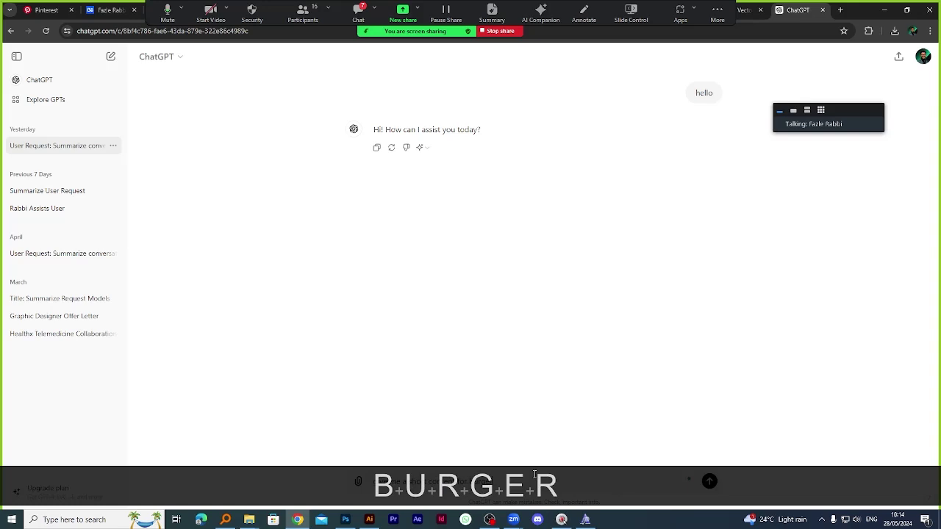
key("Return")
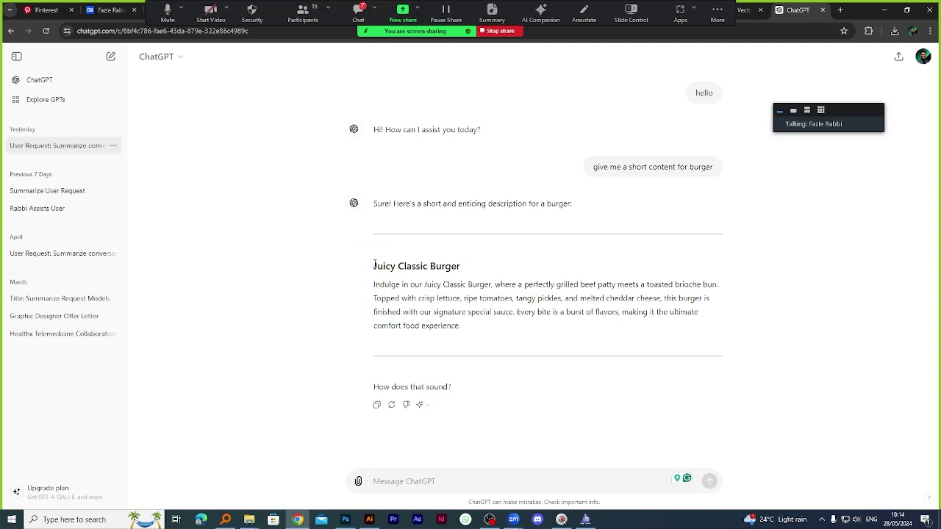
Copy the heading "Juicy Classic Burger" from the reply and send the request: give me more text like this "Juicy Classic Burger".
left_click_drag(375, 264, 463, 270)
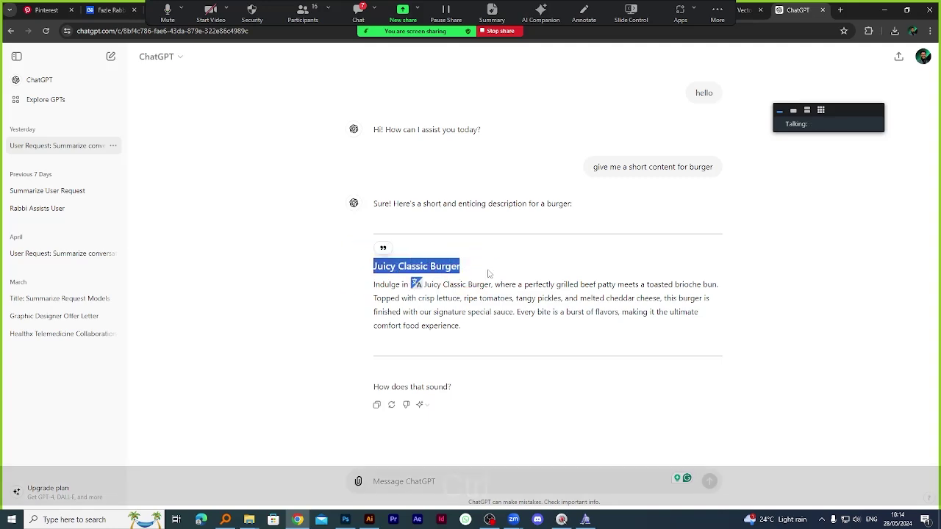
key("ctrl+c")
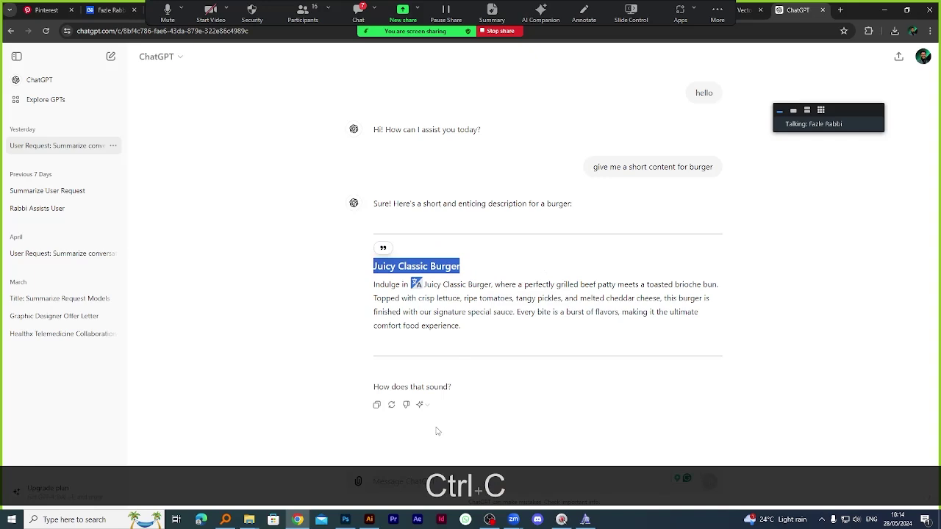
left_click(391, 483)
key("ctrl+v")
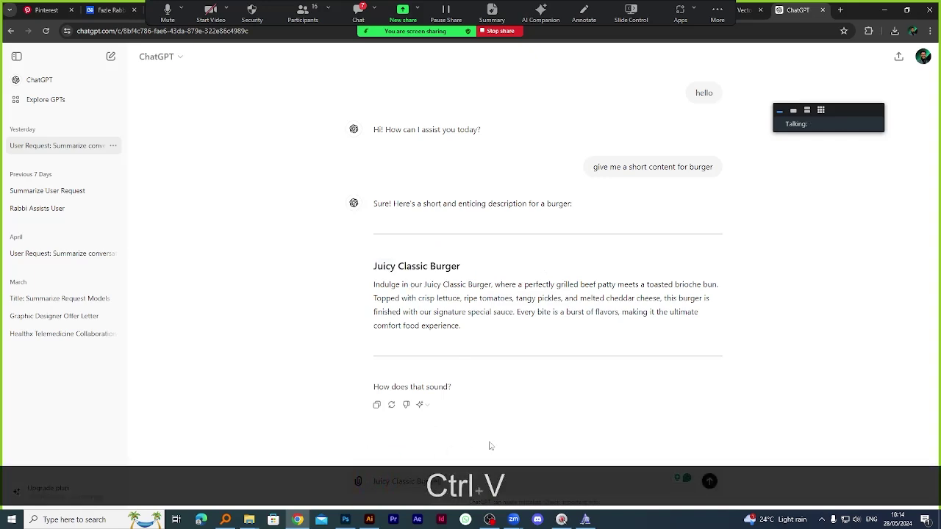
type("g")
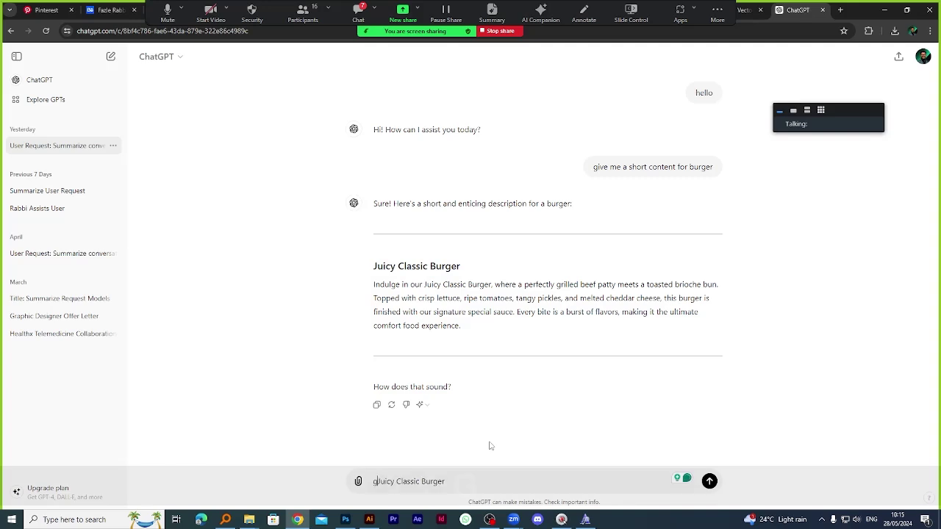
type("ive me mor")
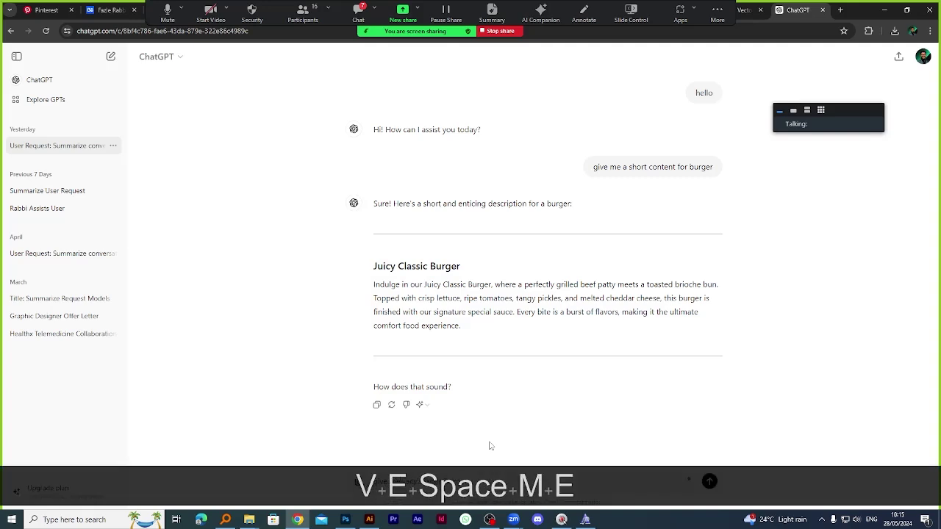
type("e ")
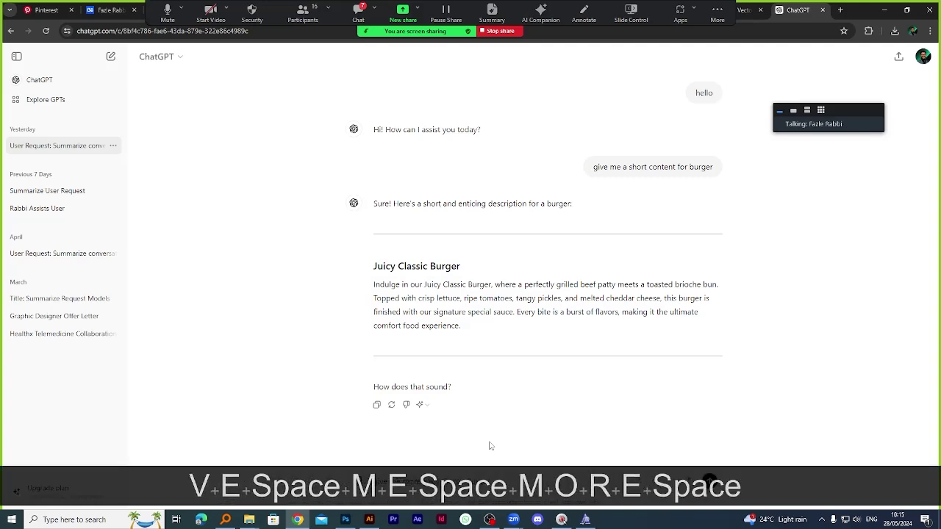
type("text l")
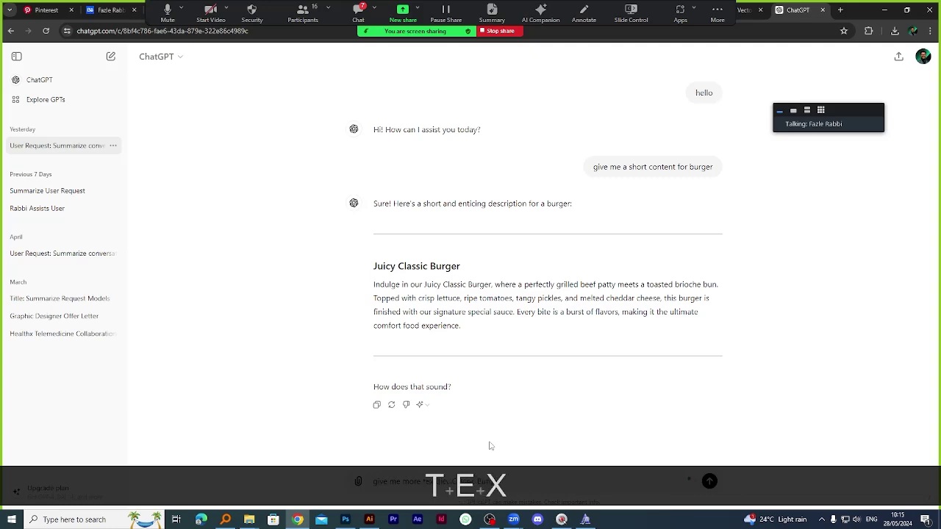
type("e this")
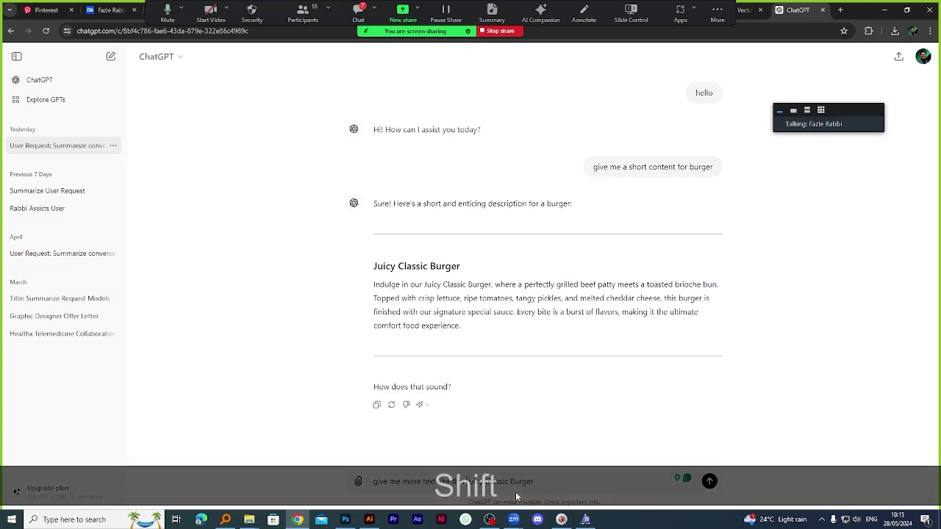
type(" \"")
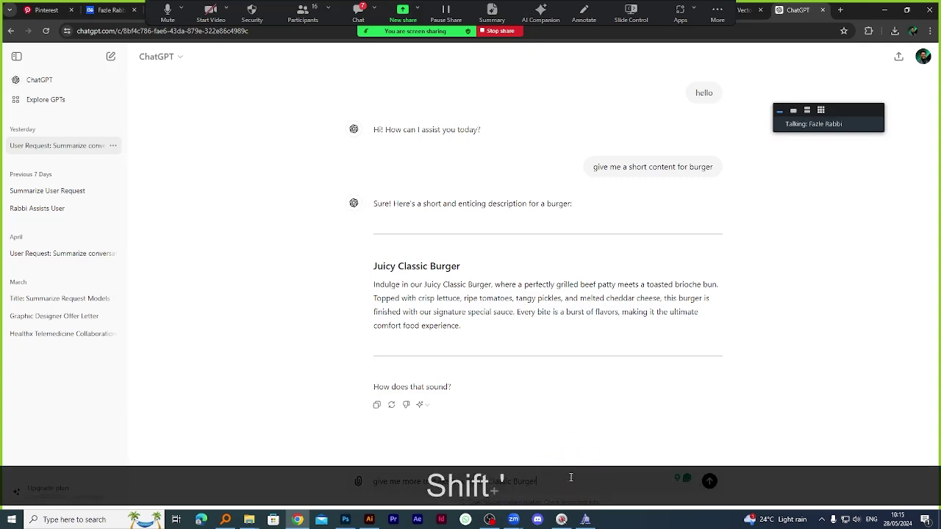
type("\"")
key("Return")
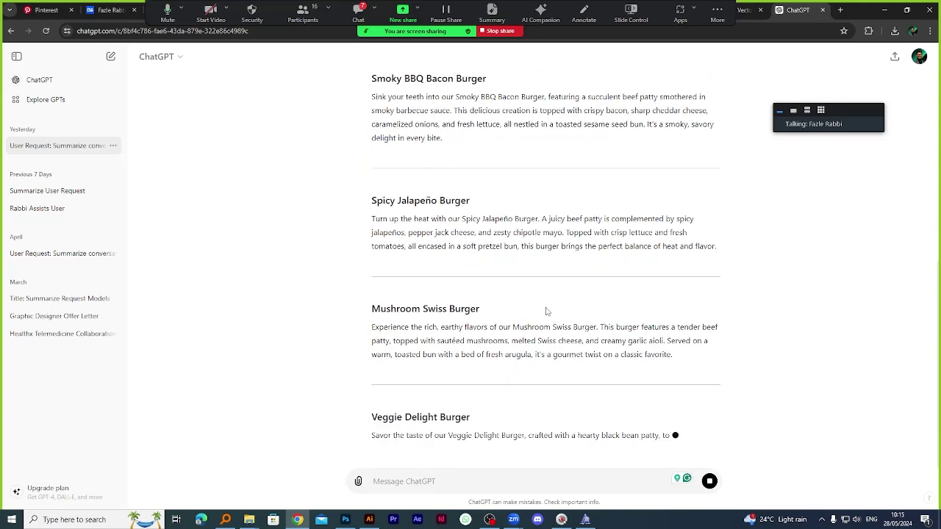
Reuse the earlier burger content request, rewording it to "give me some quotes for burger", and send it to ChatGPT.
scroll(545, 312, "up", 7)
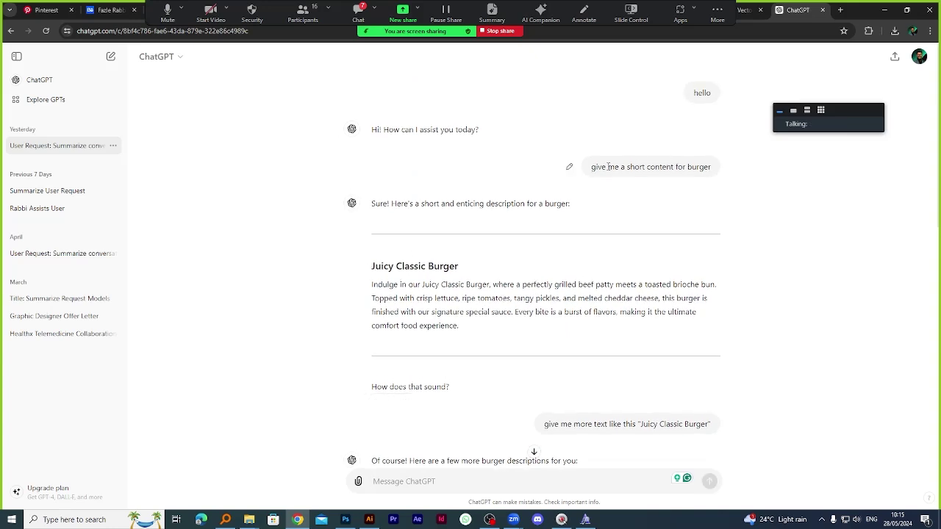
left_click_drag(593, 166, 712, 168)
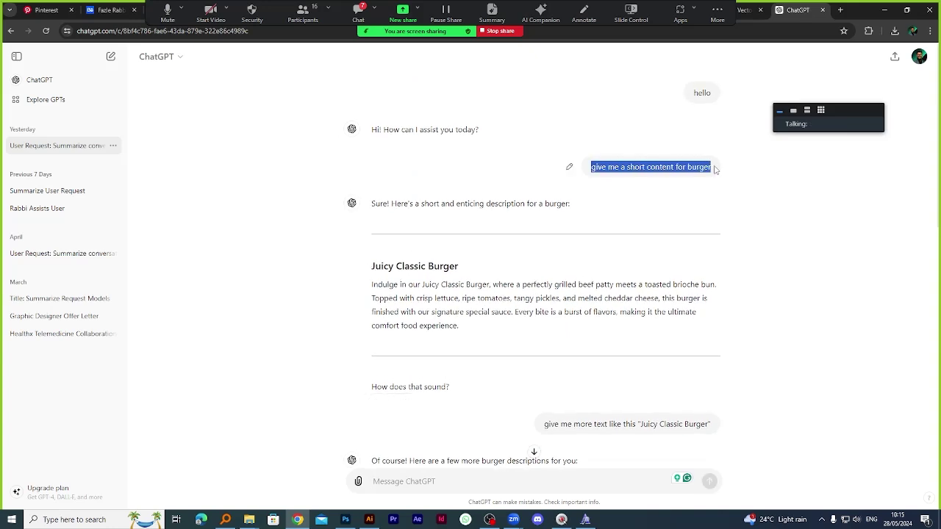
key("ctrl+c")
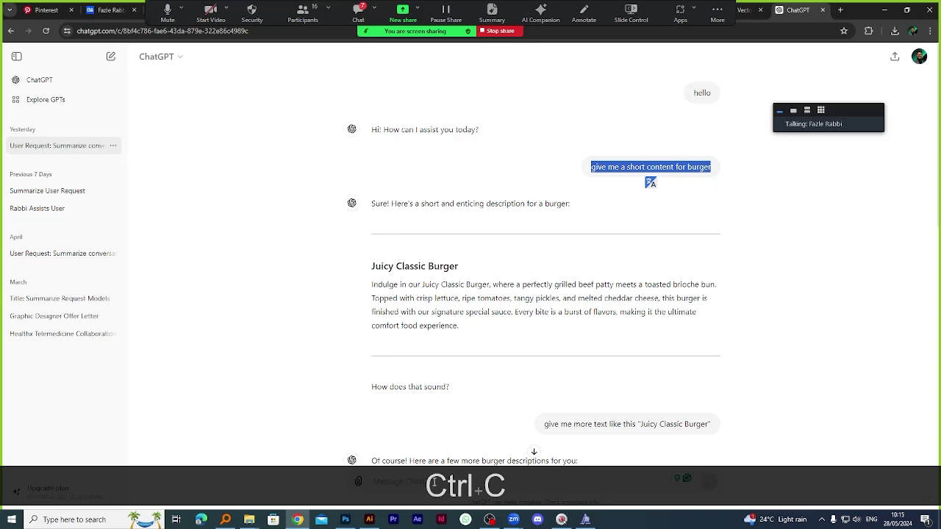
left_click(426, 480)
key("ctrl+v")
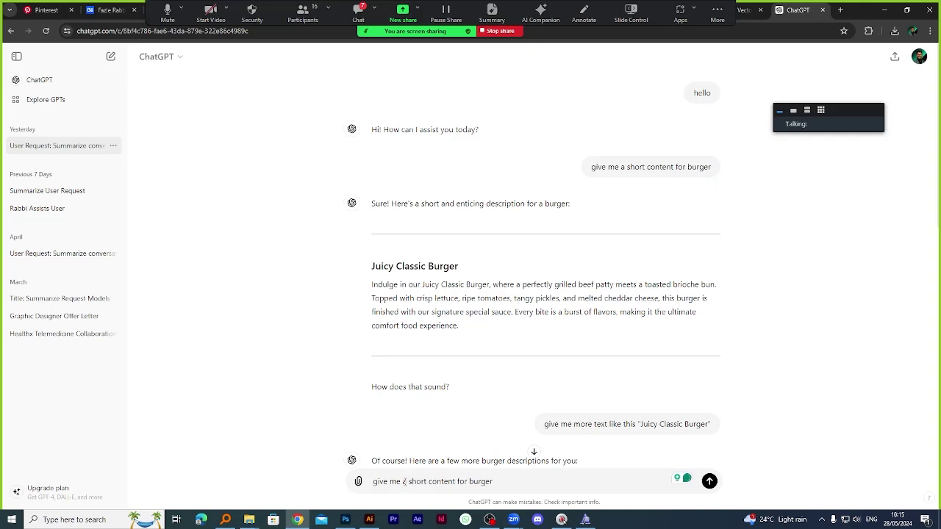
left_click_drag(403, 482, 555, 497)
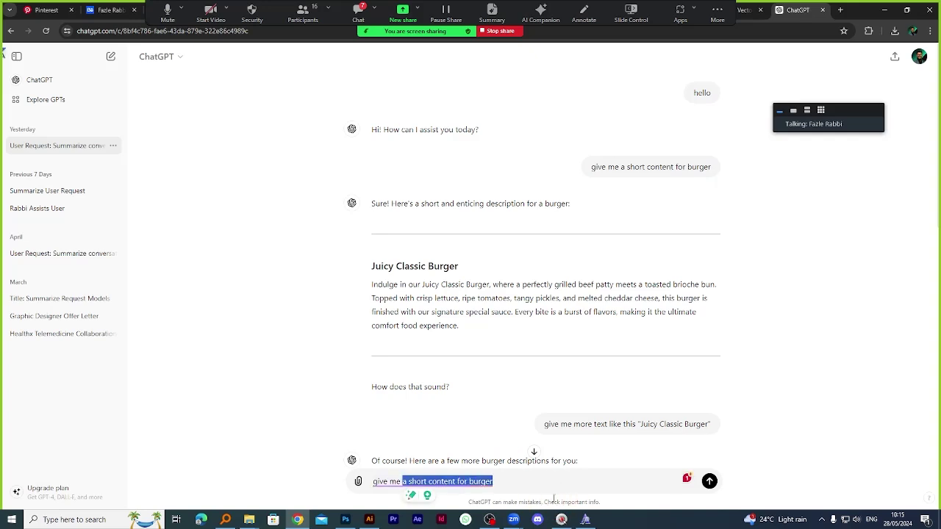
type("some ")
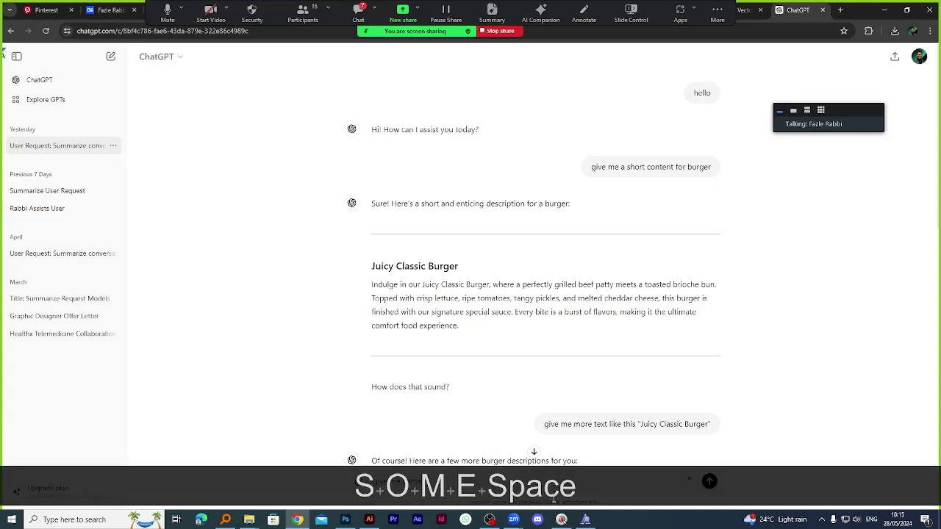
type("quote")
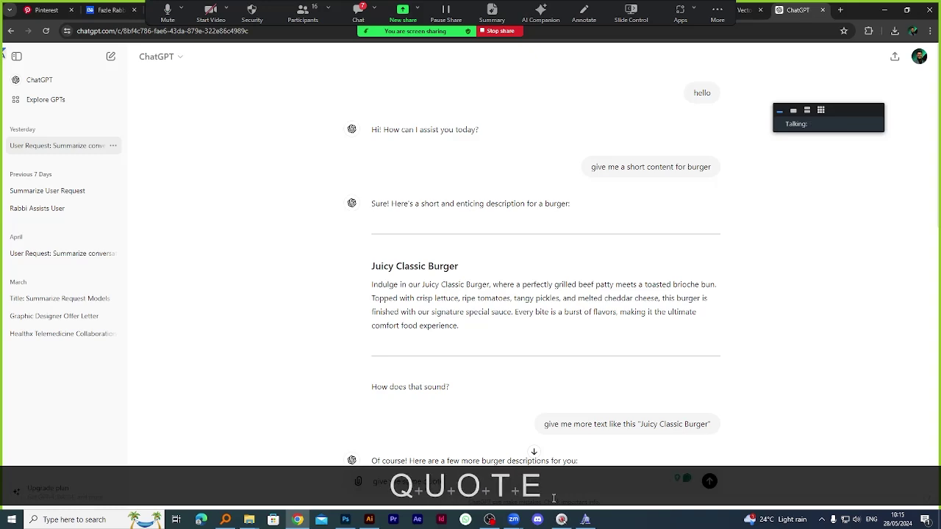
type("s")
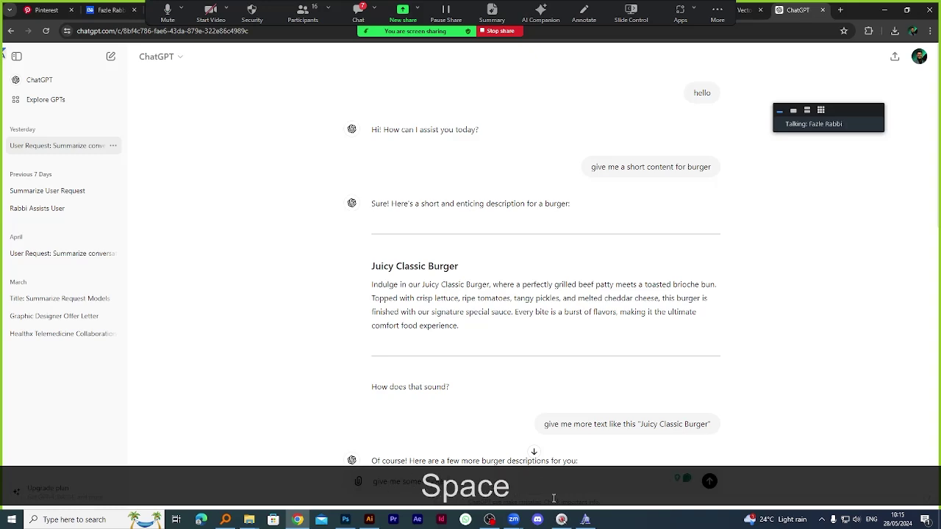
type(" for bu")
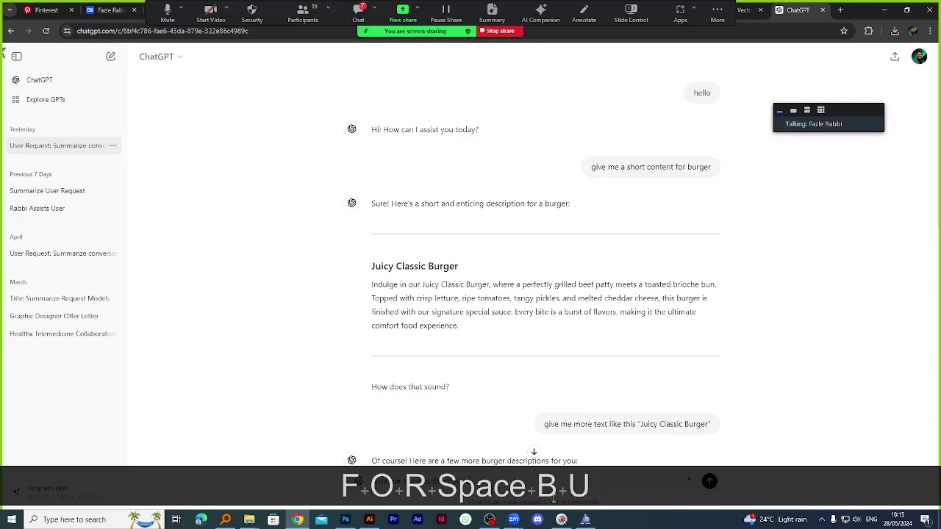
type("rger")
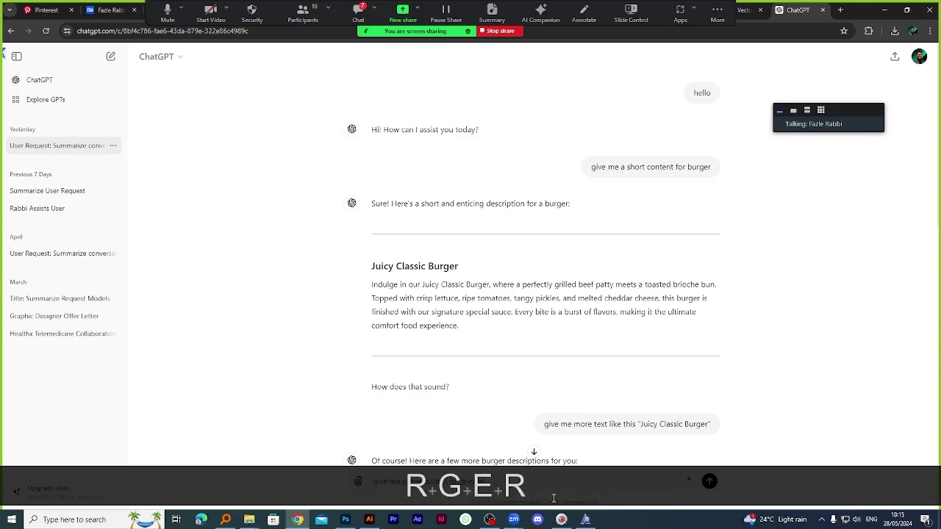
key("Return")
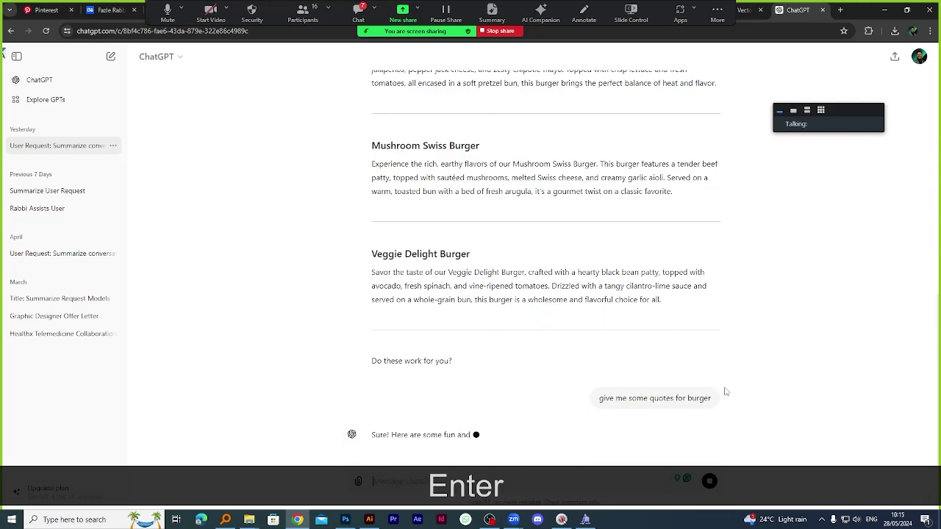
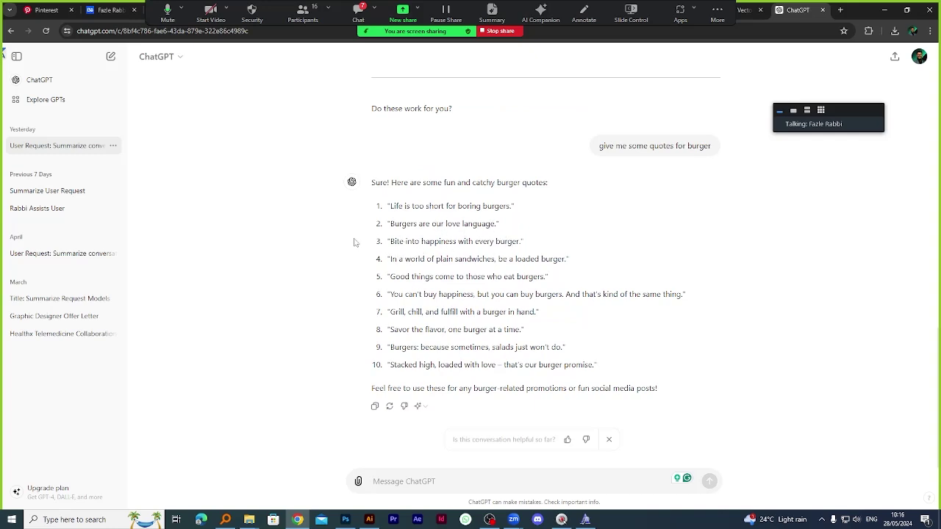
Copy the quote "Life is too short for boring burgers." from ChatGPT's list and switch to the Photoshop post design.
left_click_drag(390, 206, 512, 211)
key("ctrl+c")
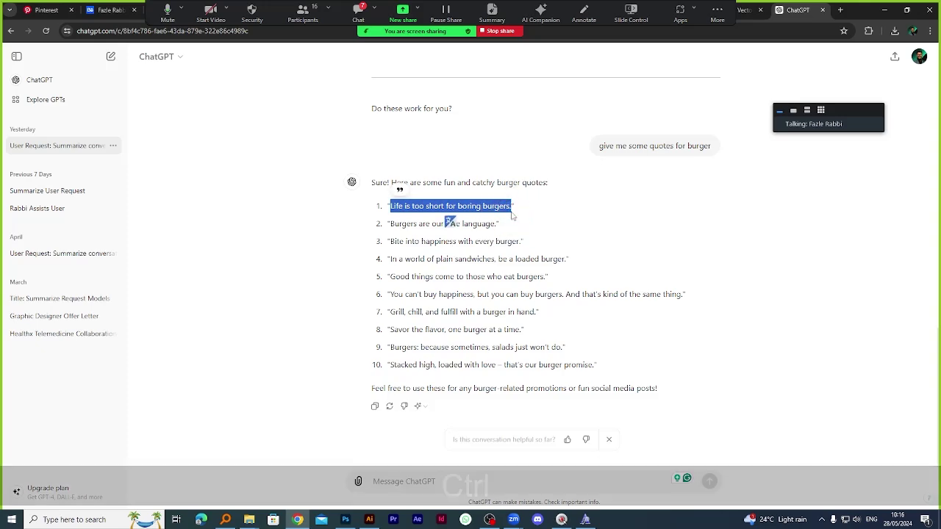
left_click(345, 520)
scroll(463, 243, "down", 1)
scroll(479, 224, "up", 2)
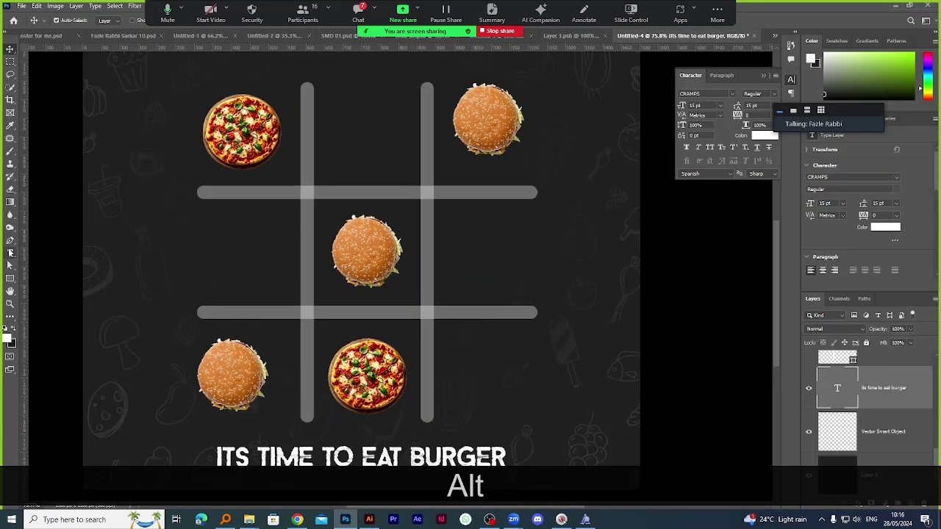
Create a new text layer beside the board's middle burger, paste the copied quote into it and select all of its text.
left_click(10, 253)
scroll(546, 252, "up", 2)
left_click(447, 231)
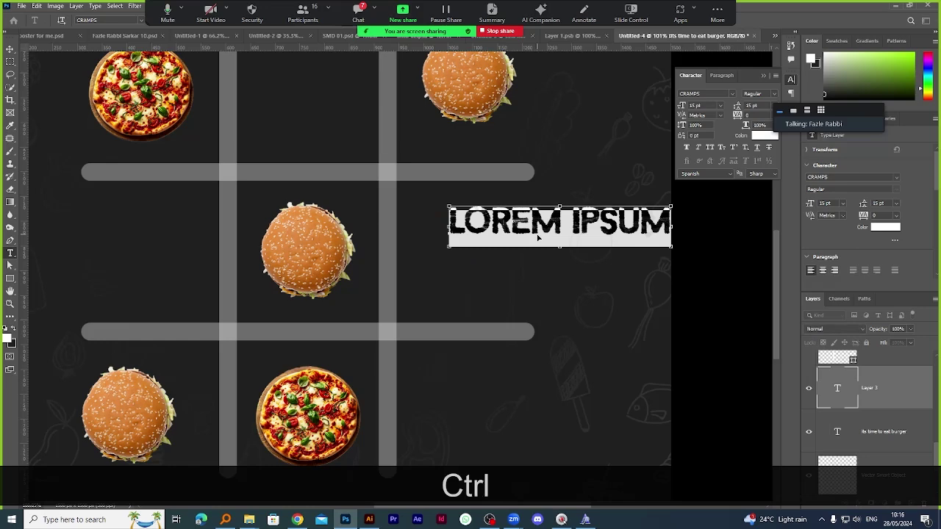
key("ctrl+v")
triple_click(572, 220)
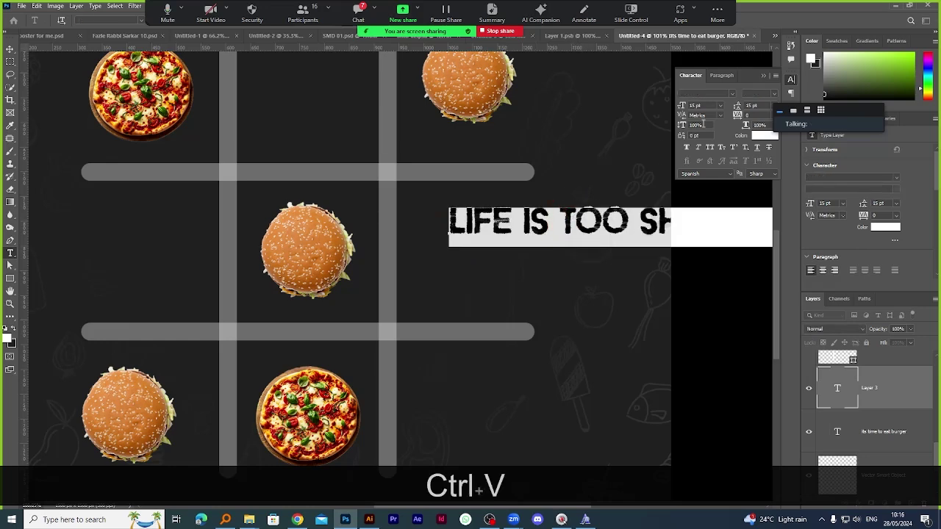
left_click(730, 97)
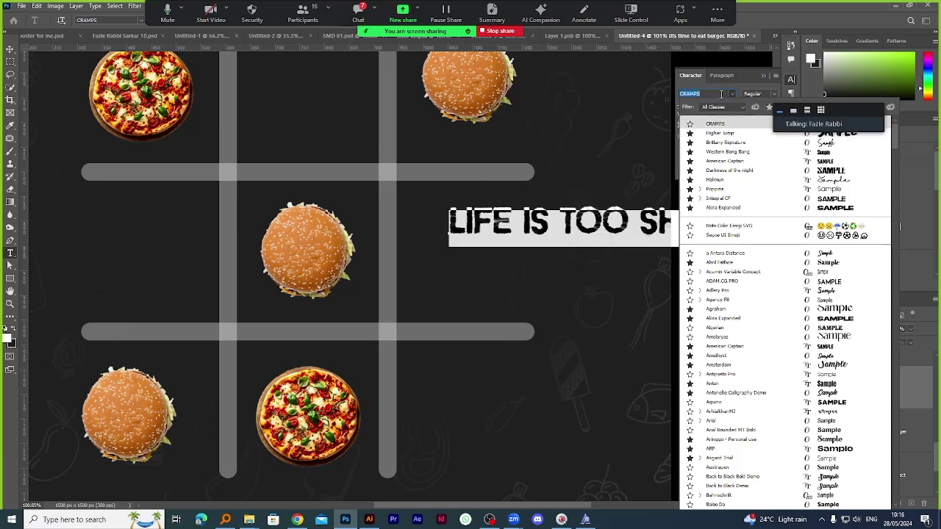
left_click(605, 267)
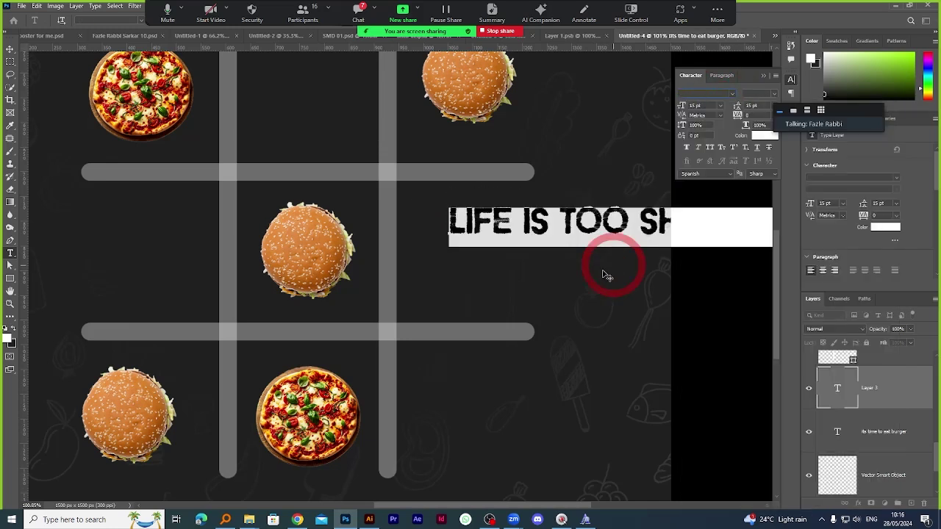
Break the quote after "Life", cut "is too" from the second line and delete the leftover space before "short".
left_click(546, 273)
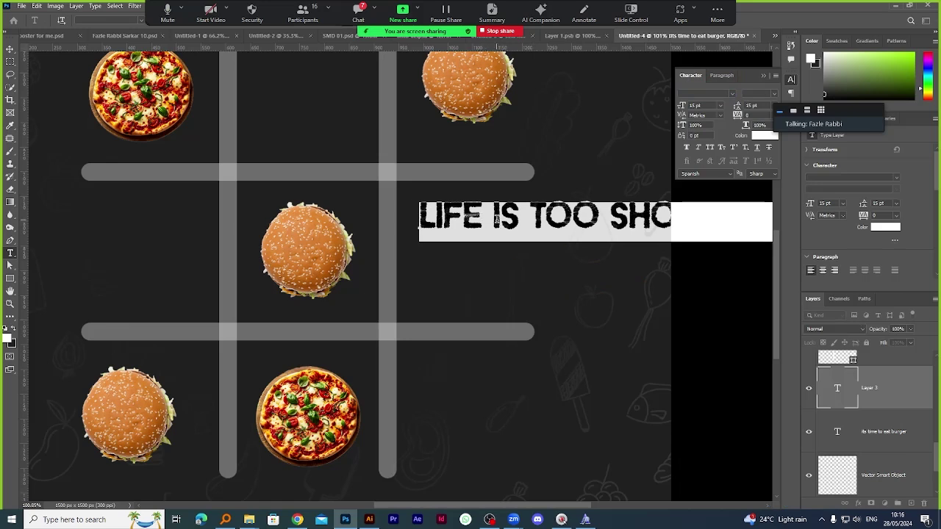
left_click(500, 227)
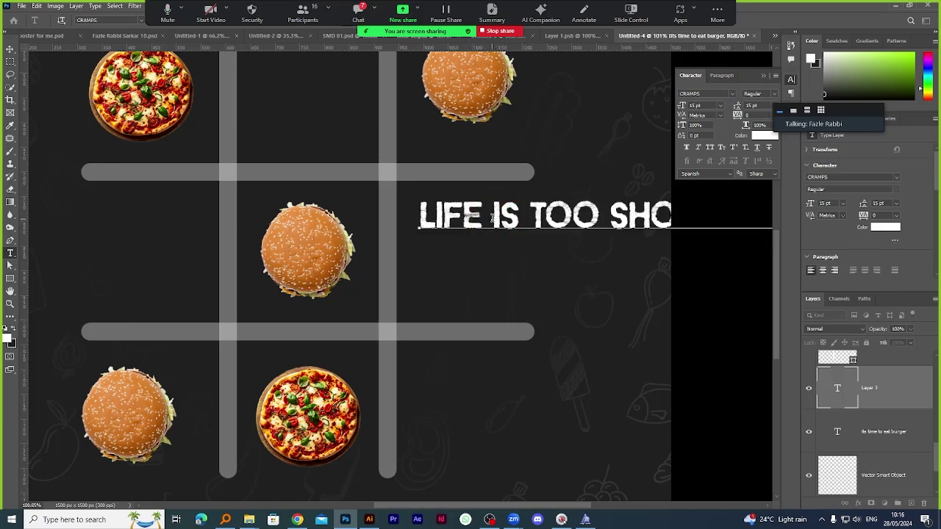
key("Return")
left_click_drag(525, 254, 419, 246)
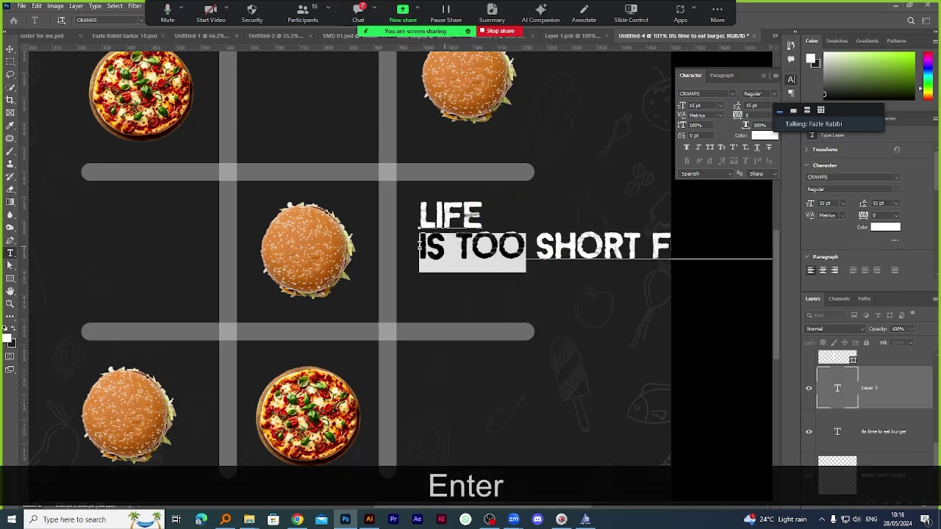
key("ctrl+x")
left_click(406, 250)
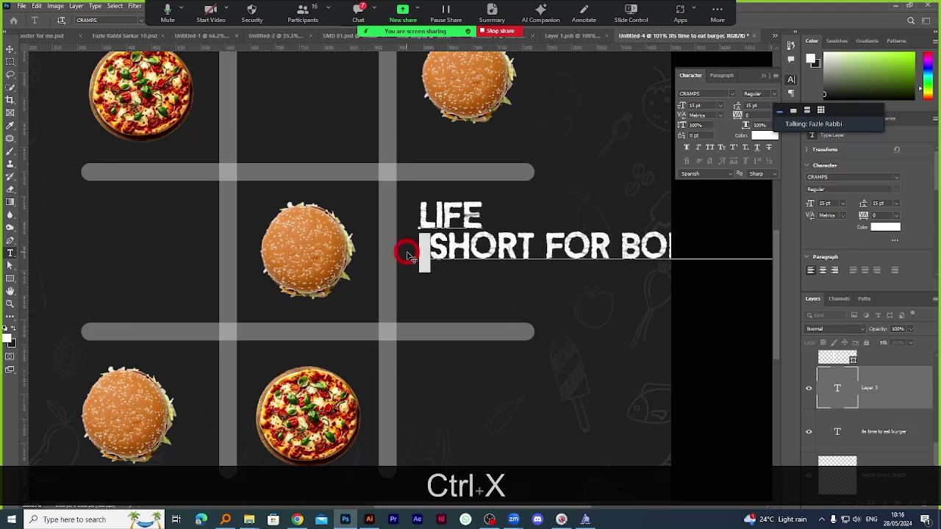
key("BackSpace")
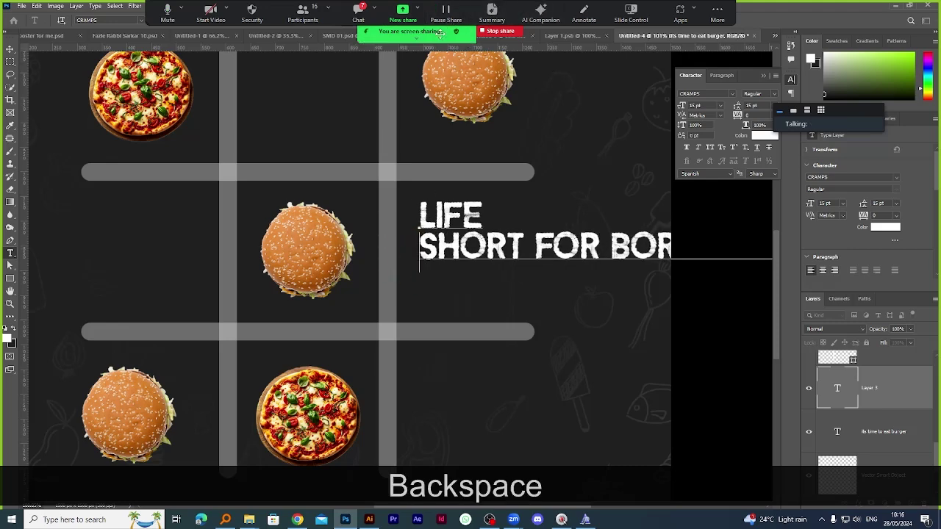
Commit the quote text and paste the cut words "is too" as a separate text layer above it.
left_click_drag(517, 41, 494, 481)
left_click(466, 21)
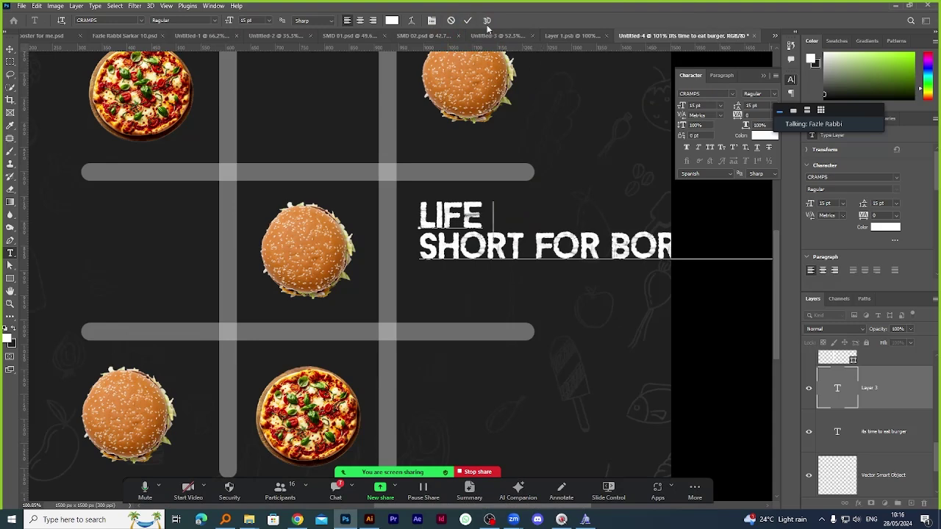
left_click(564, 155)
key("ctrl+v")
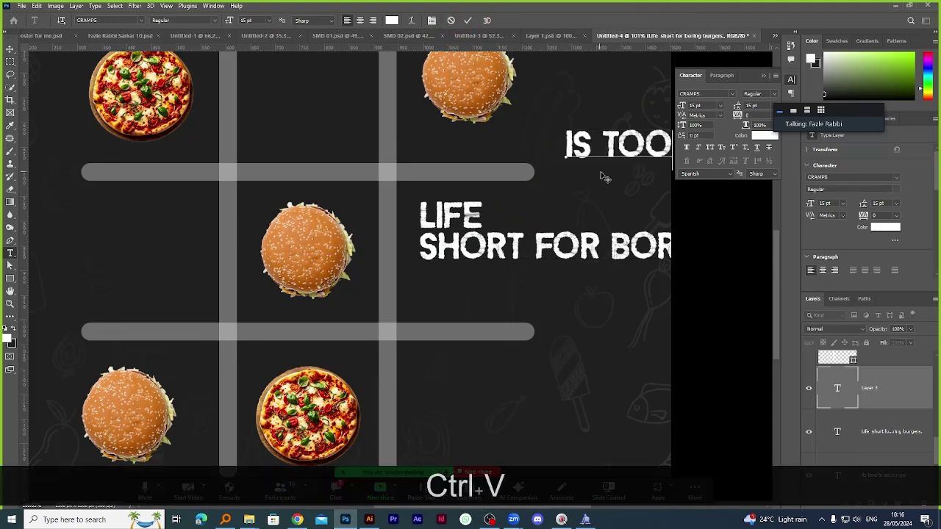
left_click(470, 20)
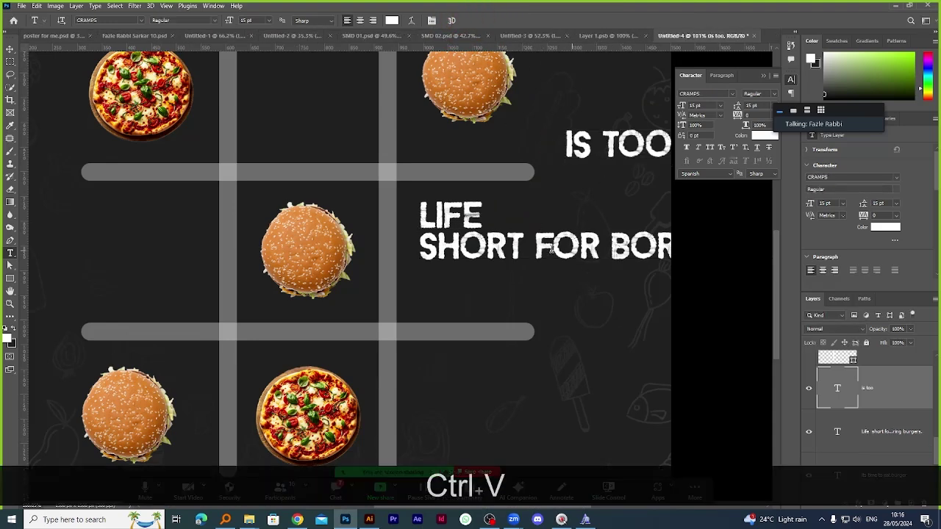
Cut "for" out of the quote and paste it as its own text layer above the quote.
left_click_drag(534, 248, 601, 250)
key("ctrl+x")
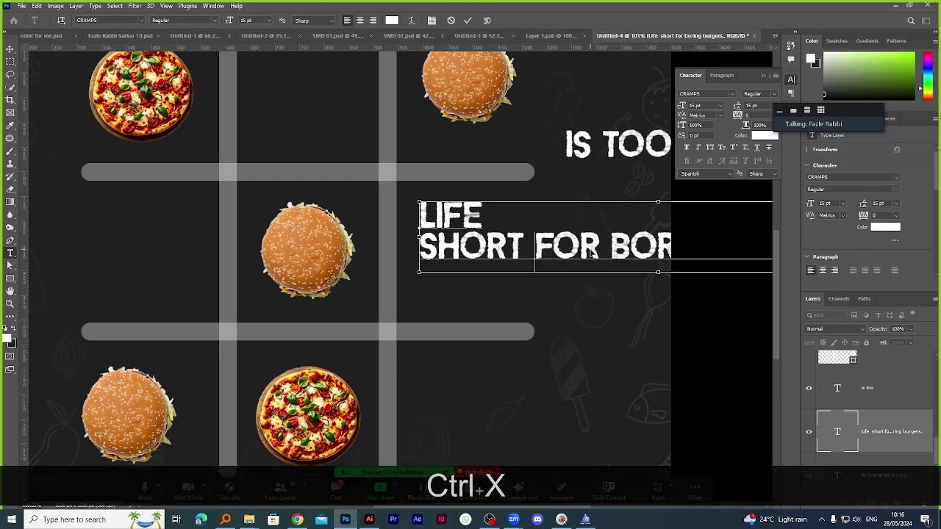
left_click(560, 194)
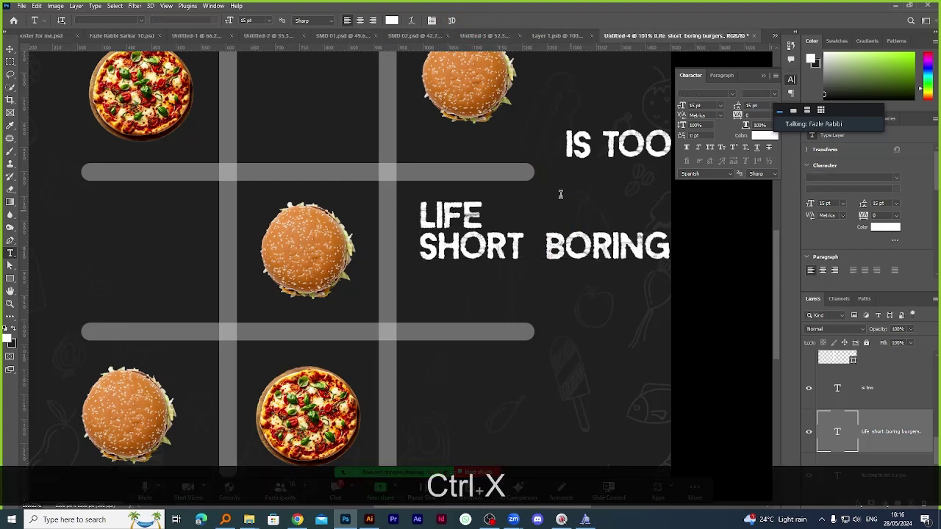
left_click(561, 194)
key("ctrl+v")
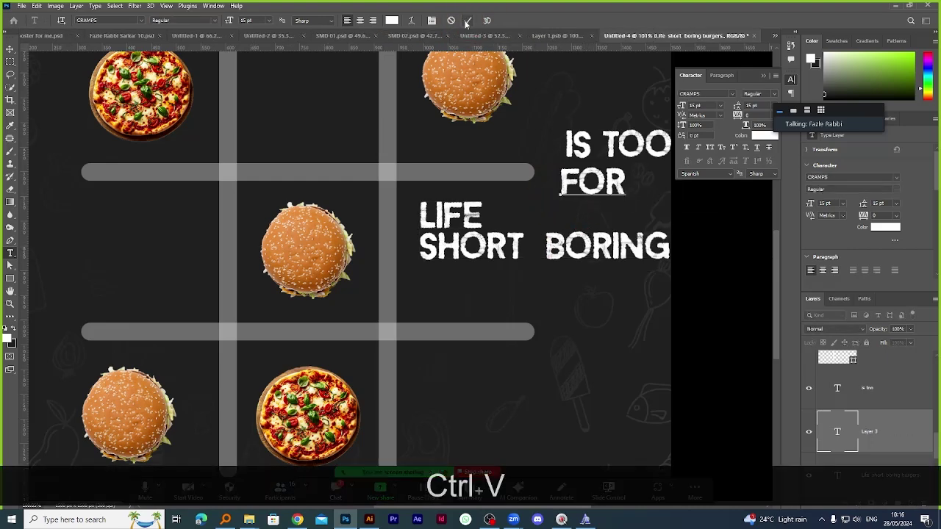
left_click(466, 24)
Put "boring" and "burgers." on separate lines of the quote, removing the extra space after "short".
left_click(546, 238)
key("Return")
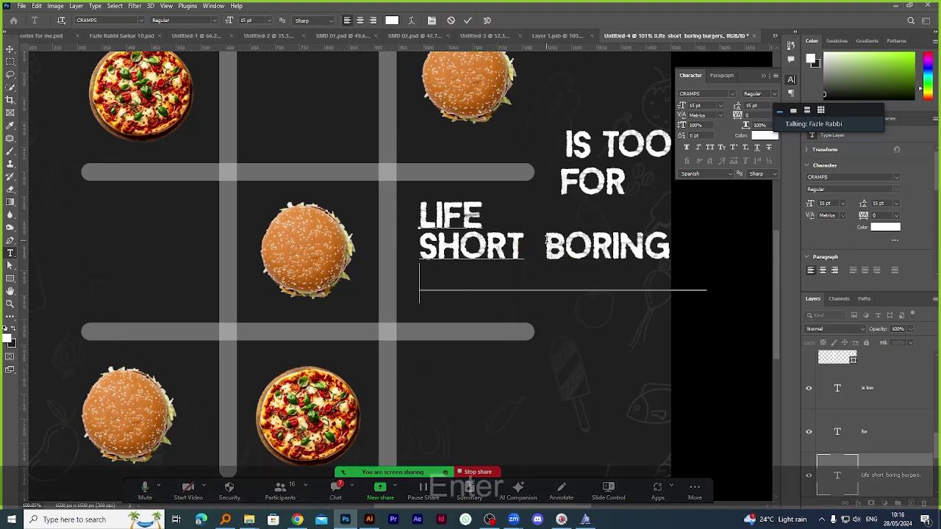
left_click_drag(535, 261, 562, 245)
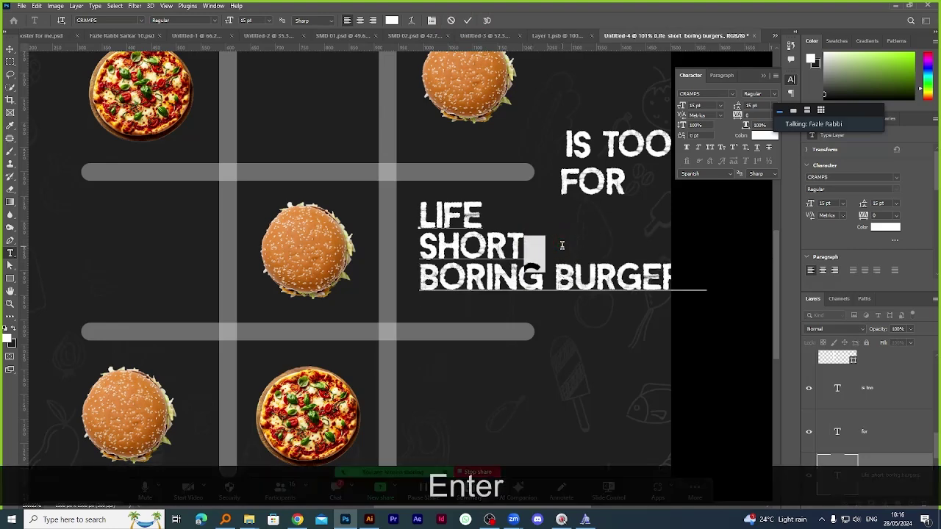
key("BackSpace")
key("Return")
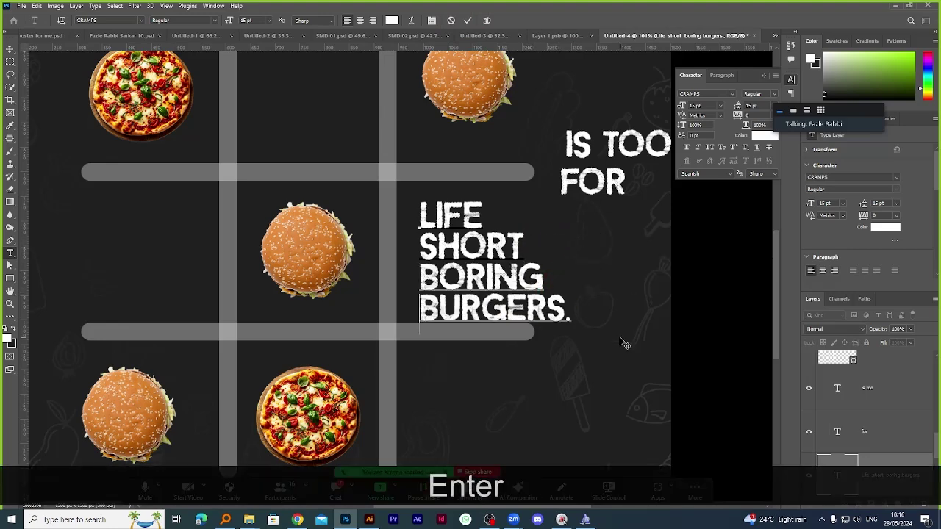
left_click(468, 21)
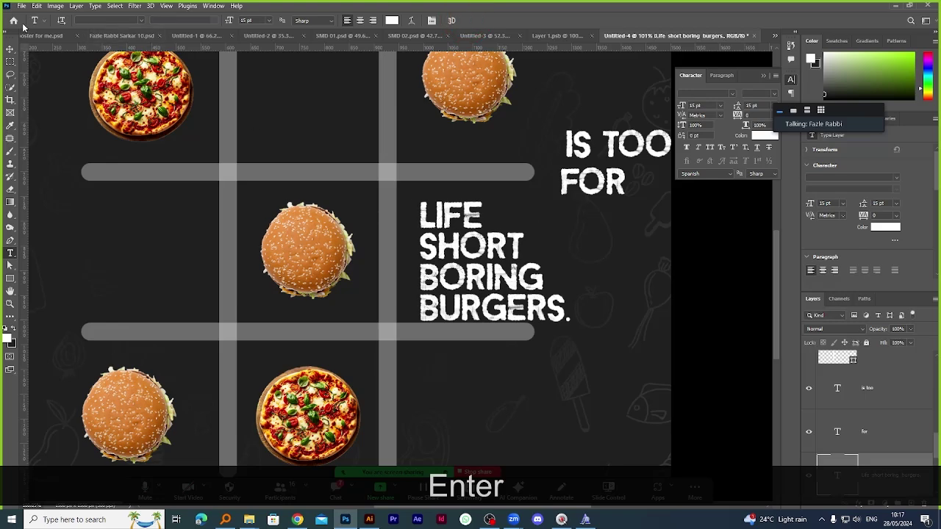
Scale the four-line quote down to about 12.5 pt so it sits beside the board's middle burger.
left_click(10, 48)
scroll(511, 259, "up", 3)
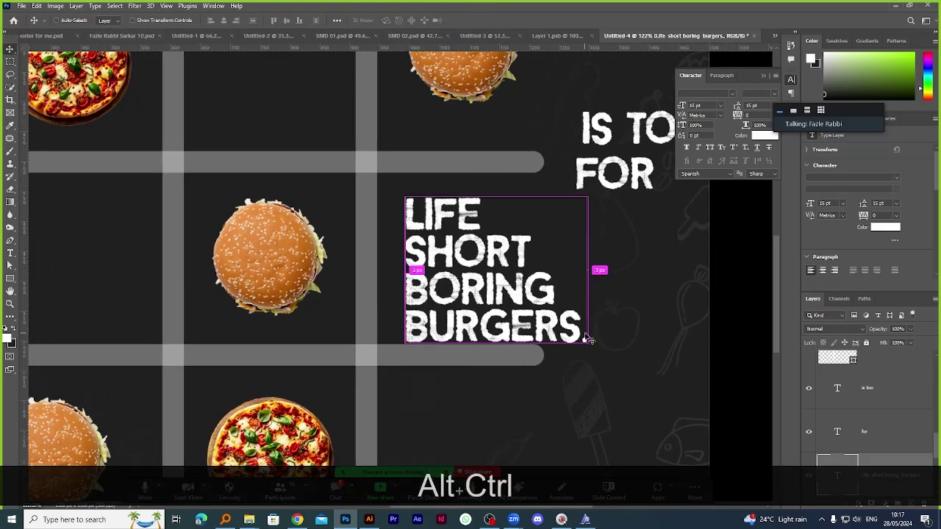
key("ctrl+alt+t")
left_click_drag(589, 359, 557, 330)
left_click(484, 21)
Move "is too" to the end of the "Life" and "short" lines, shrink it to about 5.6 pt and tilt it upward.
scroll(544, 323, "up", 1)
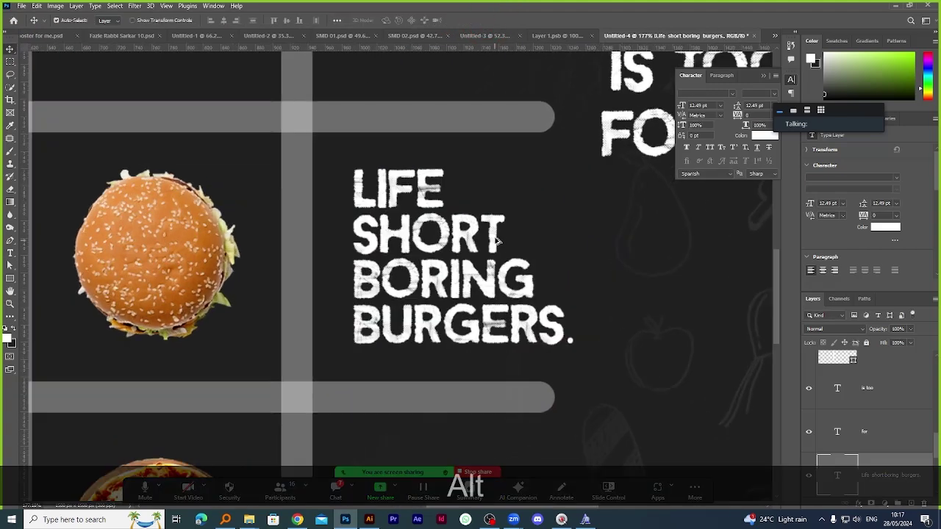
scroll(391, 316, "down", 1)
scroll(392, 316, "up", 1)
left_click_drag(535, 174, 446, 279)
key("ctrl+t")
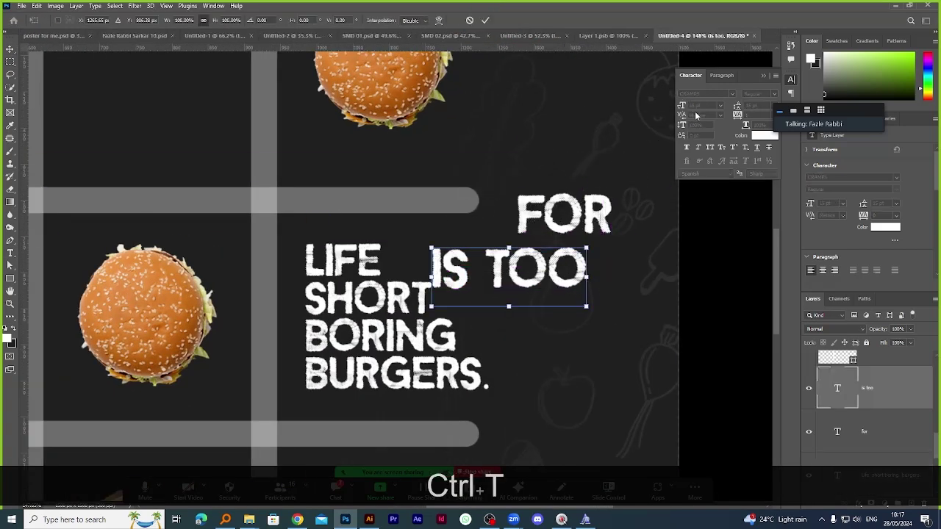
left_click_drag(580, 278, 425, 286)
left_click(485, 21)
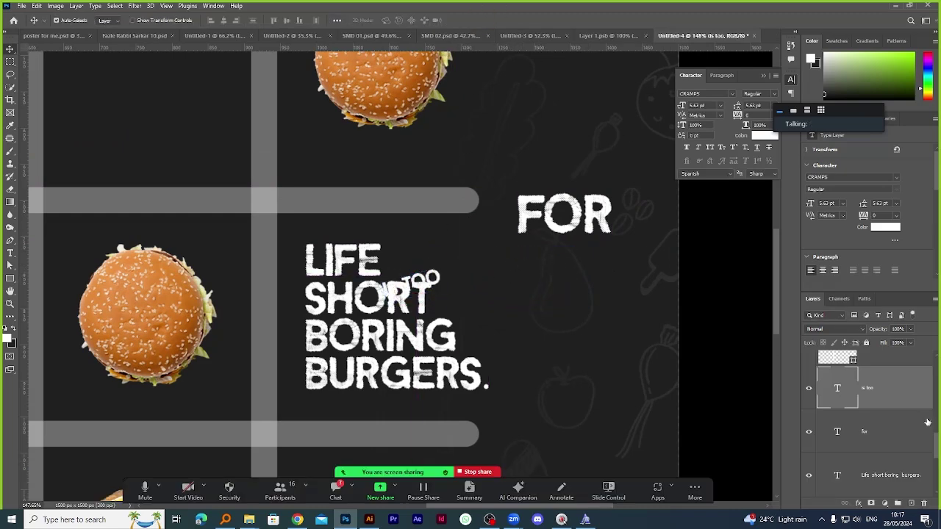
On a new layer beneath "is too", draw a red pill-shaped rectangle about 98 × 31 px with 15 px corner radii.
left_click(911, 503)
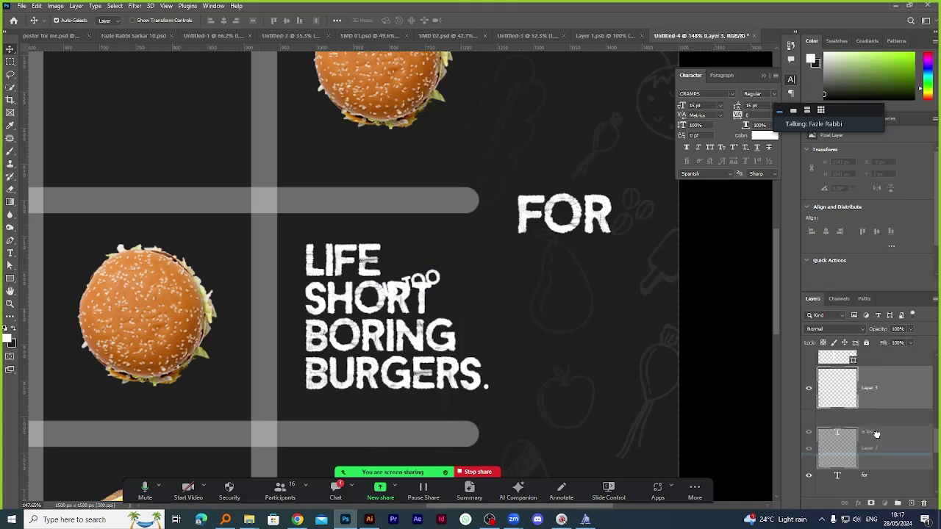
scroll(433, 278, "up", 3)
scroll(468, 269, "up", 2)
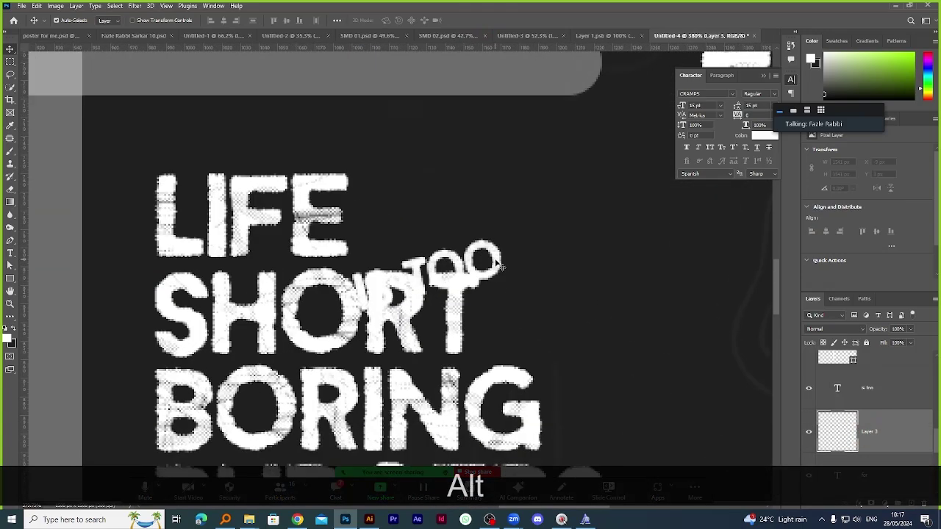
right_click(10, 278)
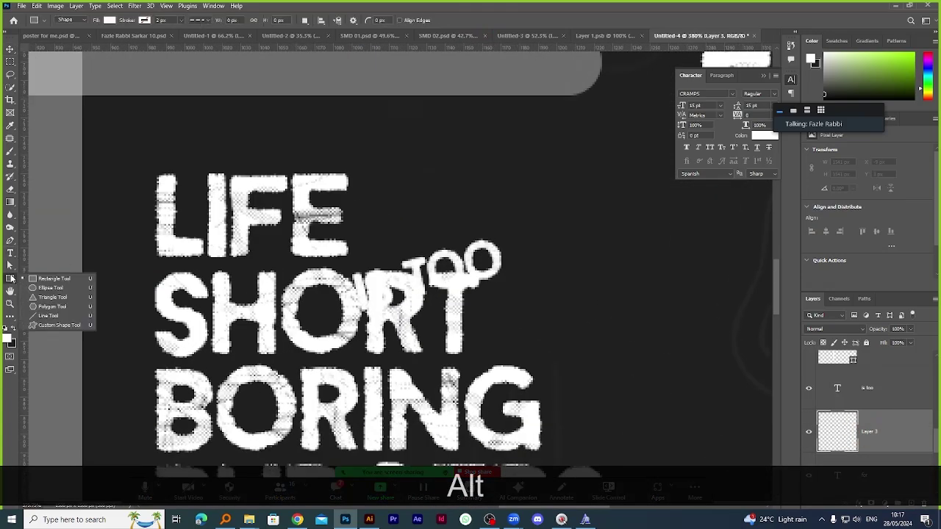
left_click(51, 277)
scroll(302, 270, "up", 2)
left_click_drag(300, 263, 544, 339)
left_click_drag(311, 274, 378, 304)
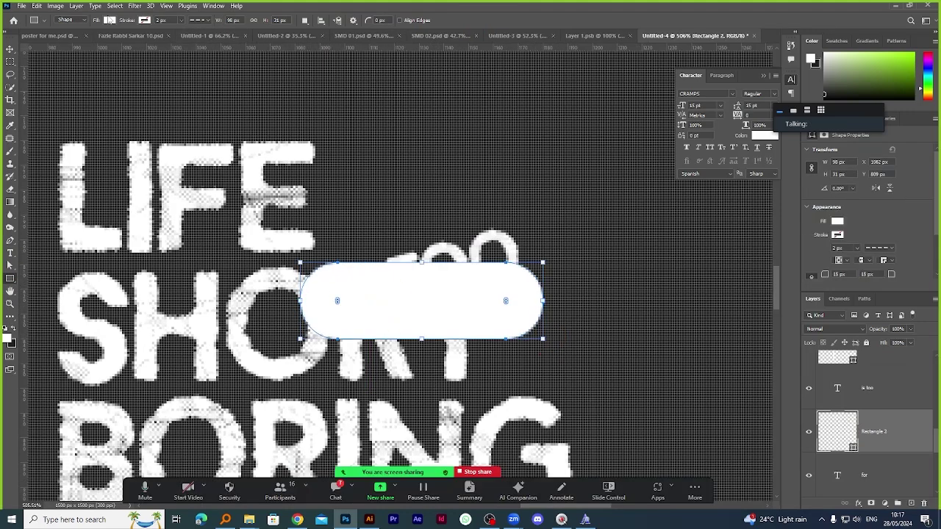
left_click(108, 21)
left_click(161, 72)
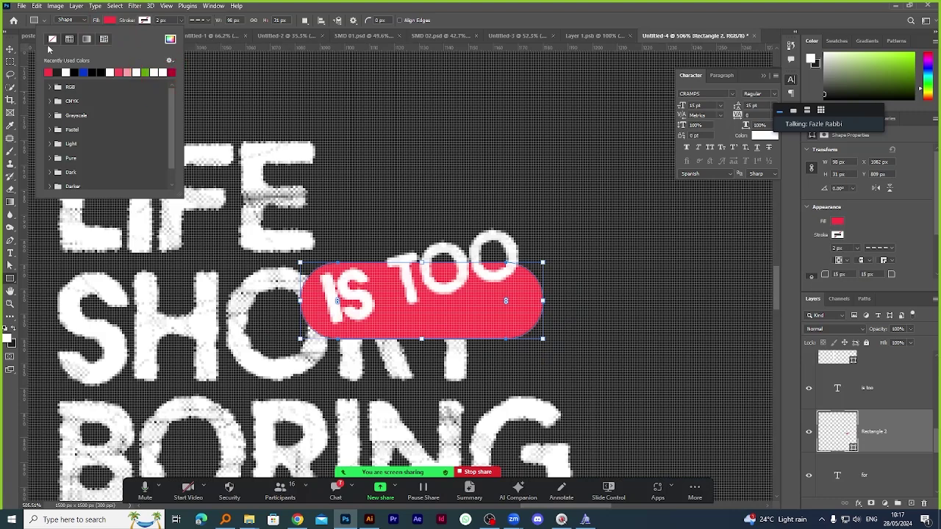
Rotate the red pill to about -17.7°, enlarge it to about 106% and center it behind the "is too" text.
left_click(9, 50)
scroll(500, 292, "down", 5)
scroll(500, 292, "up", 3)
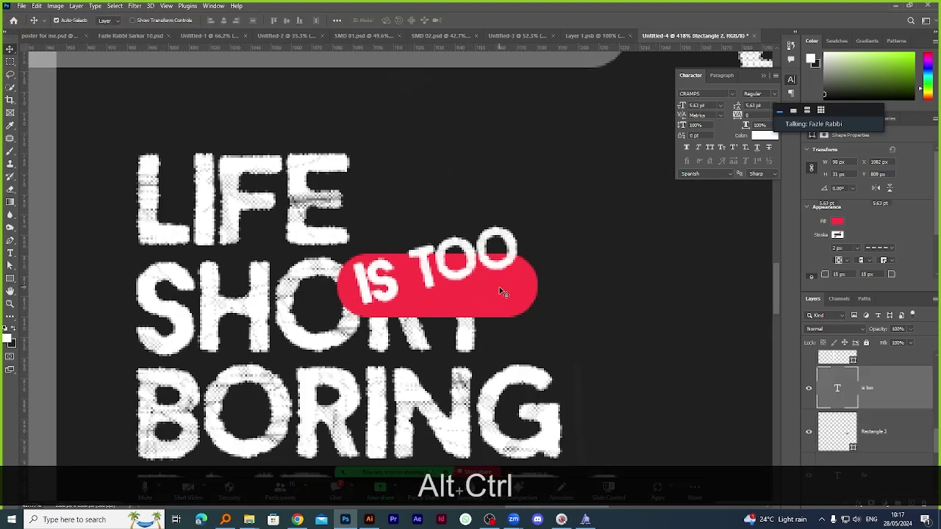
key("ctrl+alt+t")
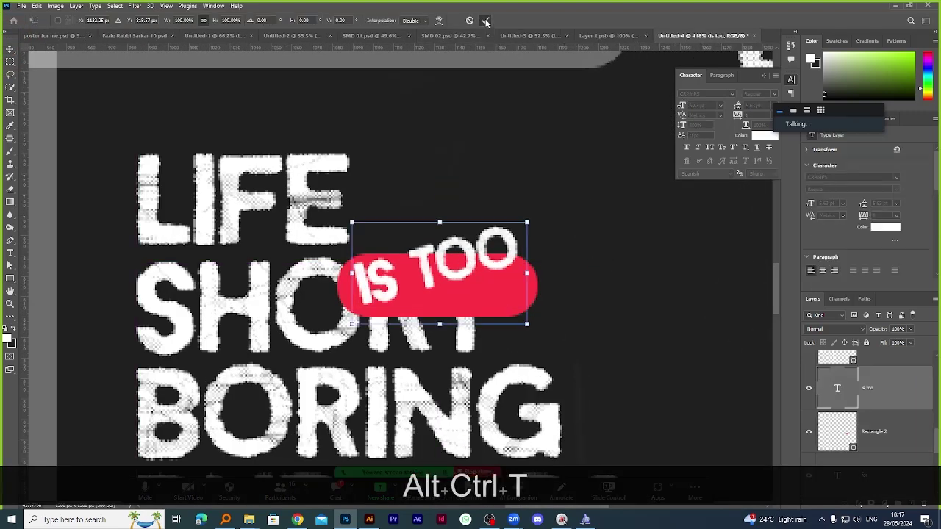
left_click(485, 20)
left_click(894, 431)
key("ctrl+t")
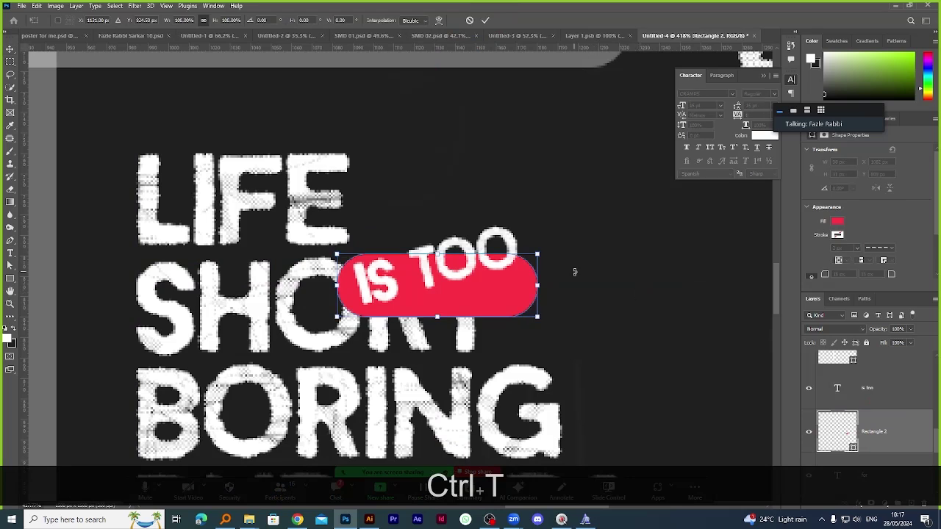
left_click_drag(572, 272, 564, 221)
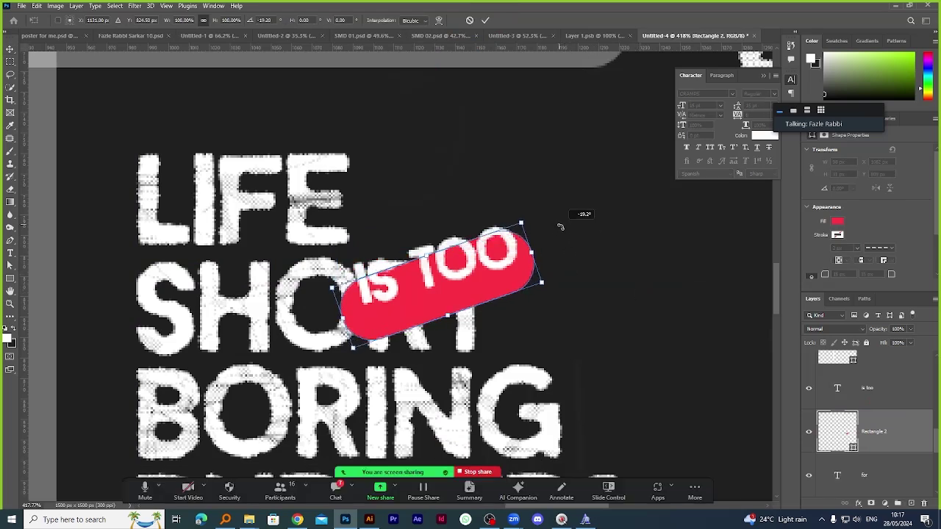
left_click_drag(420, 255, 434, 235)
left_click_drag(461, 263, 447, 272)
mouse_move(580, 222)
left_mouse_down()
mouse_move(607, 212)
mouse_move(580, 227)
left_mouse_up()
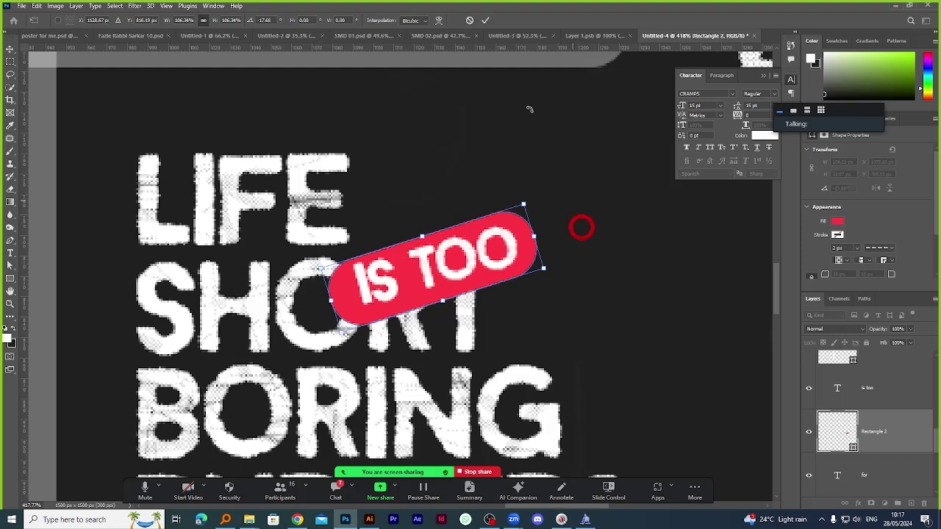
left_click(485, 20)
Transform "is too" and its pill together, reducing the text to about 3.5 pt, tilting the pill about -10° and placing them between "Life" and "short".
scroll(833, 242, "down", 1)
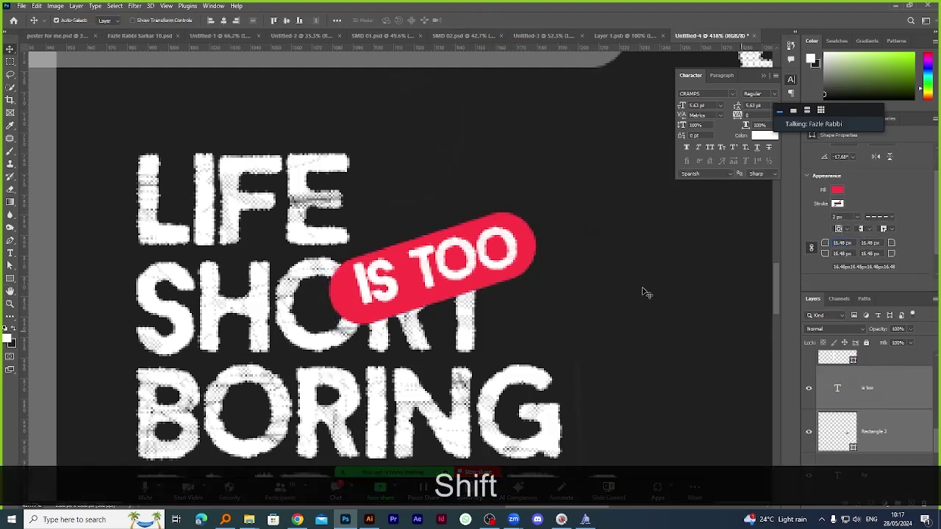
key("shift+ctrl+t")
key("ctrl+t")
left_click_drag(549, 204, 574, 206)
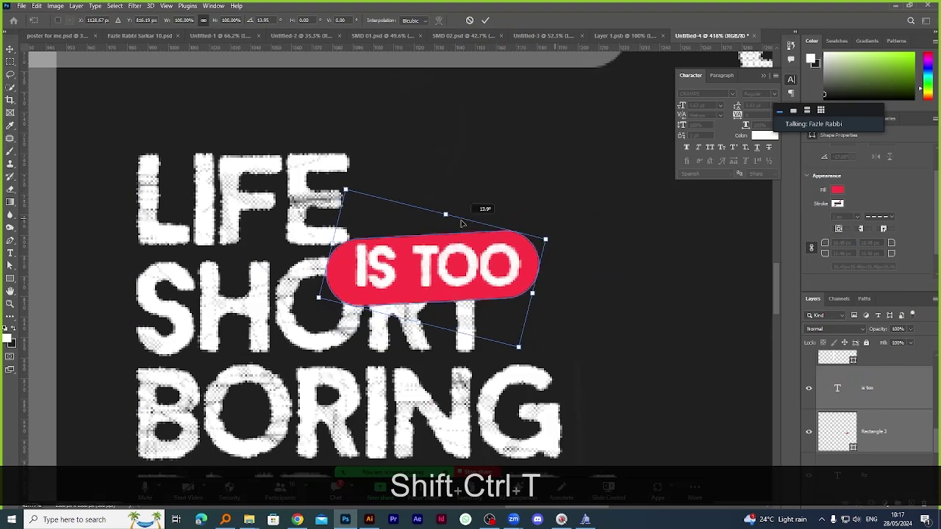
left_click_drag(449, 213, 433, 254)
left_click_drag(544, 215, 533, 214)
left_click_drag(409, 258, 389, 245)
left_click(485, 20)
Move "for" to the end of the "short" line and scale it down to about 6.6 pt.
scroll(477, 158, "down", 6)
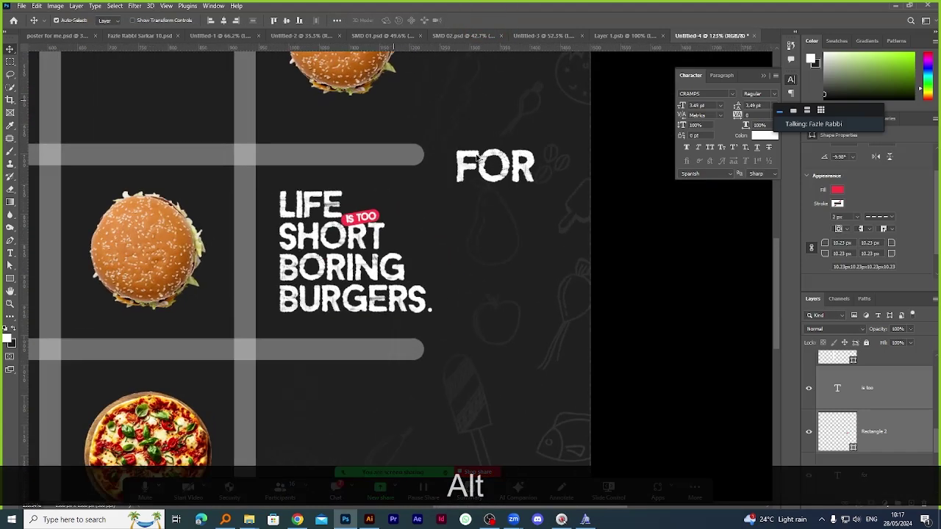
left_click_drag(476, 158, 406, 235)
scroll(455, 269, "up", 4)
key("ctrl+alt+t")
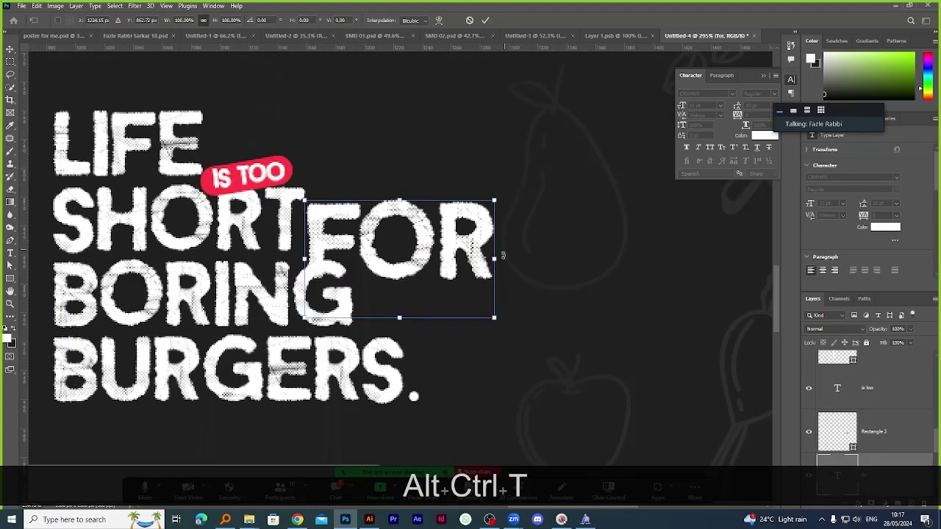
left_click_drag(495, 254, 346, 242)
left_click(485, 20)
key("ctrl+t")
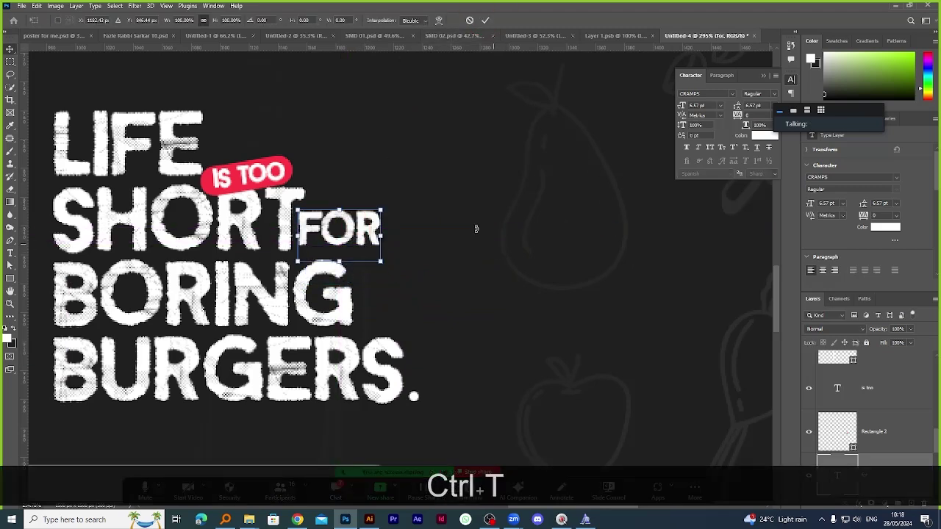
left_click(485, 21)
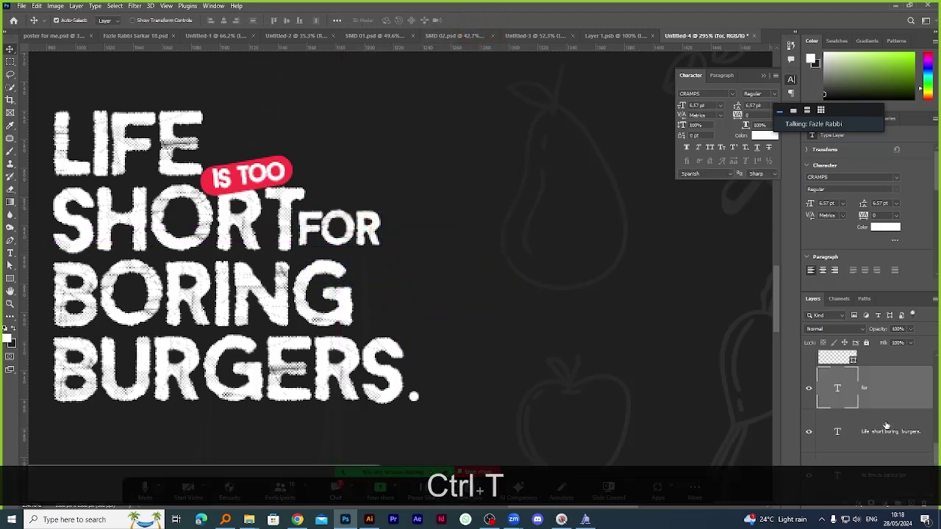
On a new layer beneath "for", draw a pill-shaped rectangle about 76 × 32 px with 15 px corner radii behind the word.
left_click_drag(882, 420, 897, 488)
left_click(911, 503)
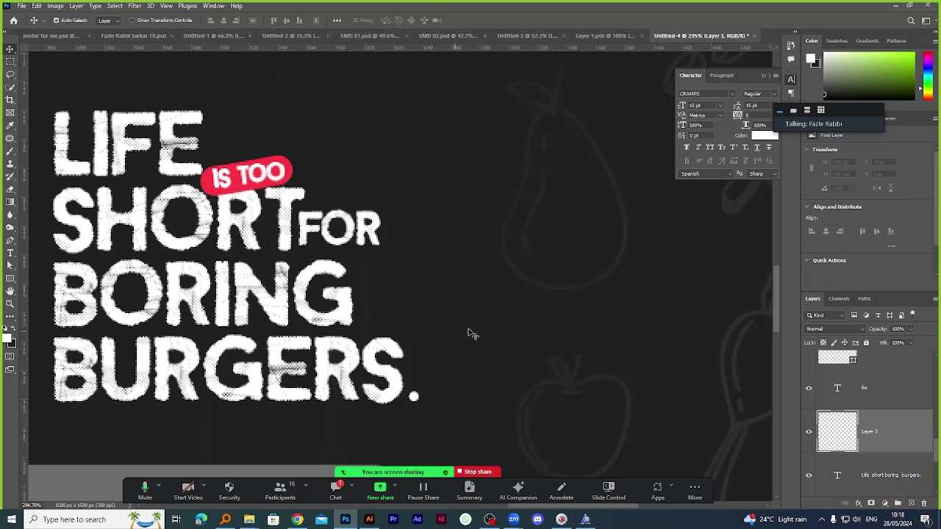
left_click(10, 278)
scroll(328, 225, "up", 2)
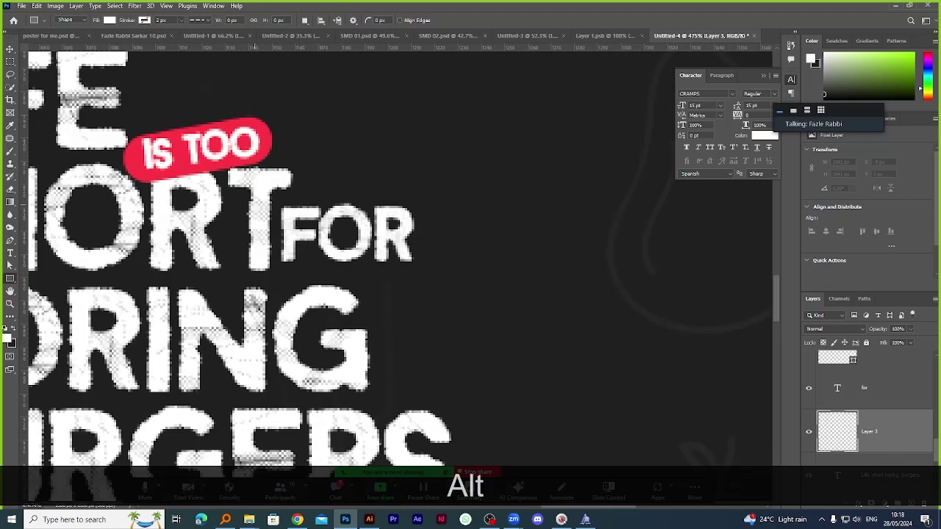
left_click_drag(250, 199, 427, 273)
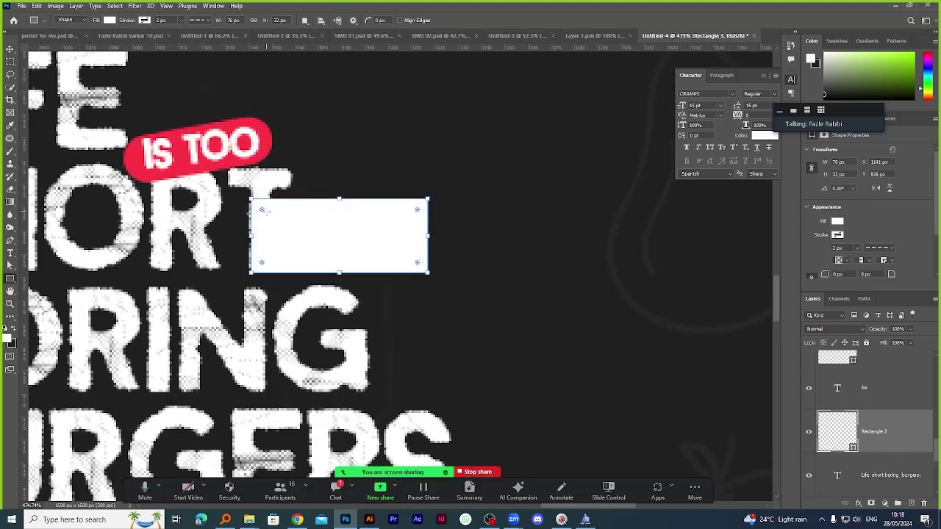
left_click_drag(265, 211, 317, 237)
key("ctrl+z")
Fill the pill behind "for" with a bright lime yellow-green.
left_click(109, 20)
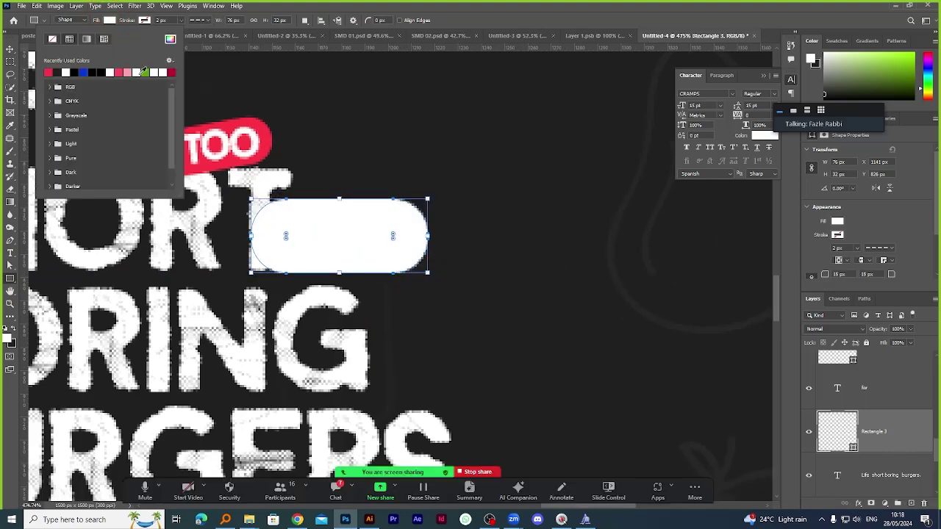
left_click(147, 71)
left_click(169, 39)
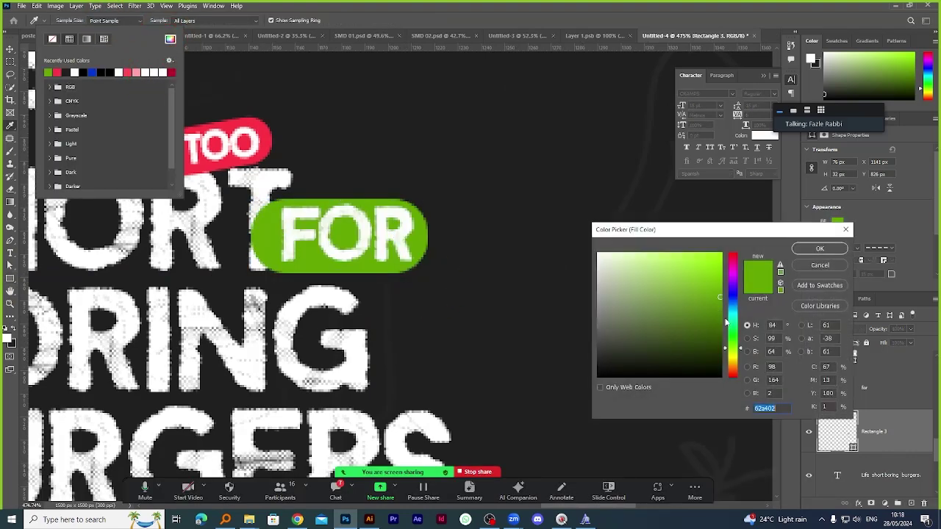
left_click(731, 339)
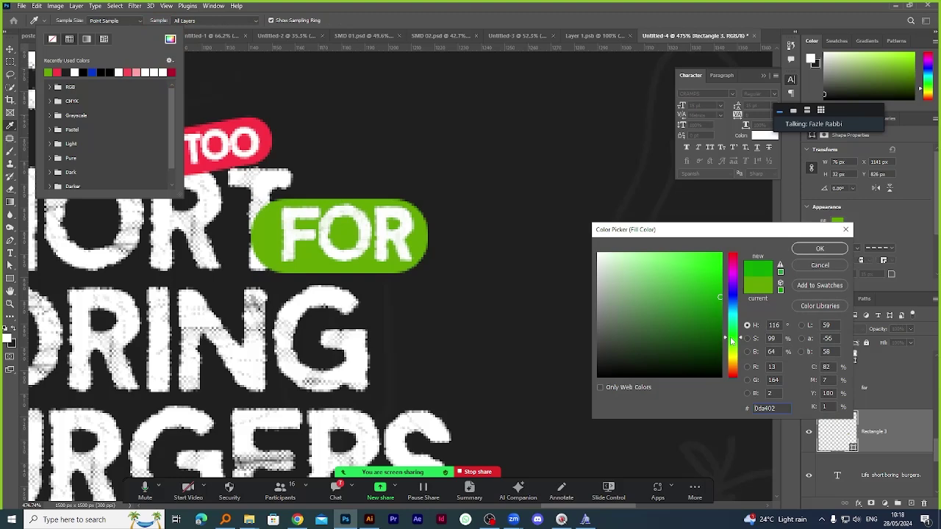
left_click(719, 256)
left_click(808, 249)
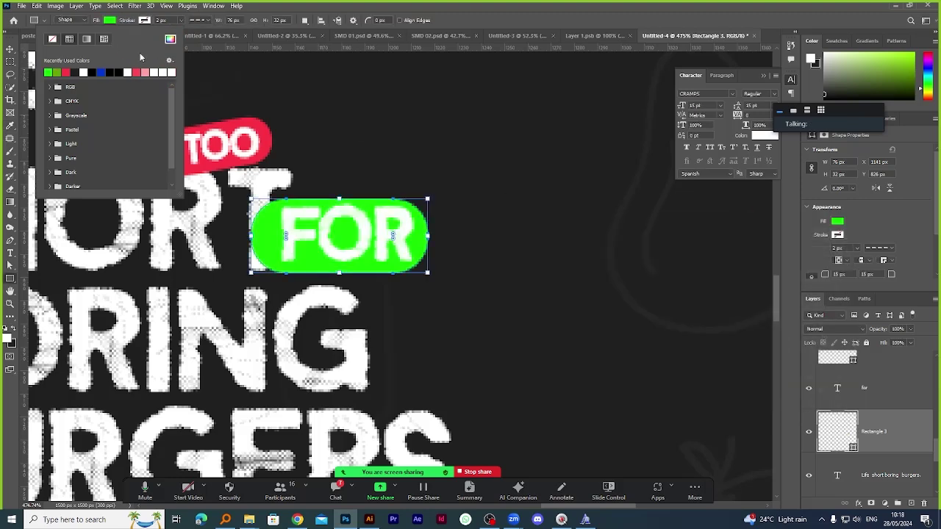
left_click(170, 39)
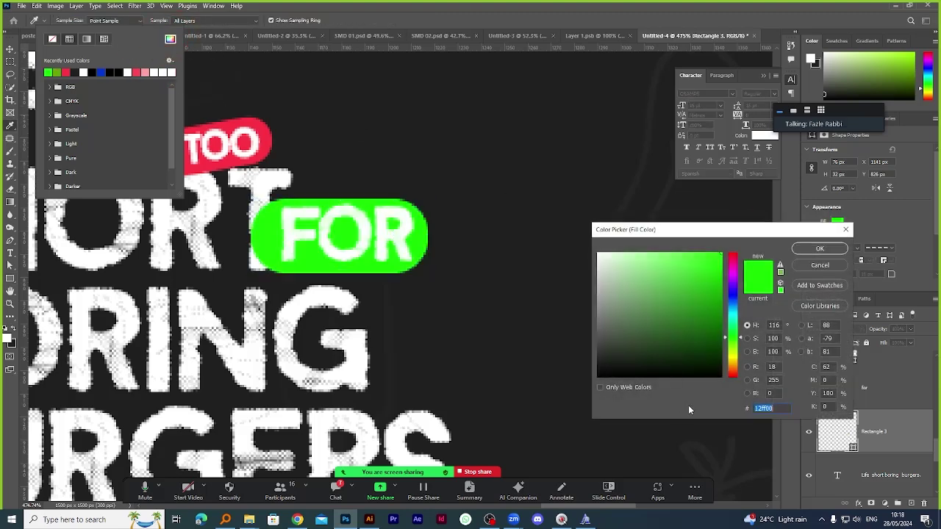
left_click(733, 351)
left_click(816, 249)
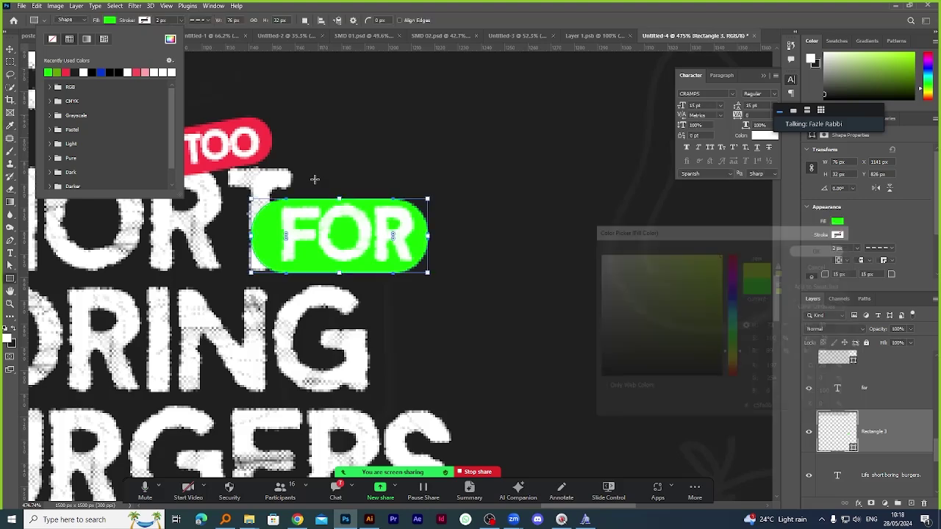
left_click(109, 19)
Recolor the "for" text to the dark background grey #202020.
left_click(10, 49)
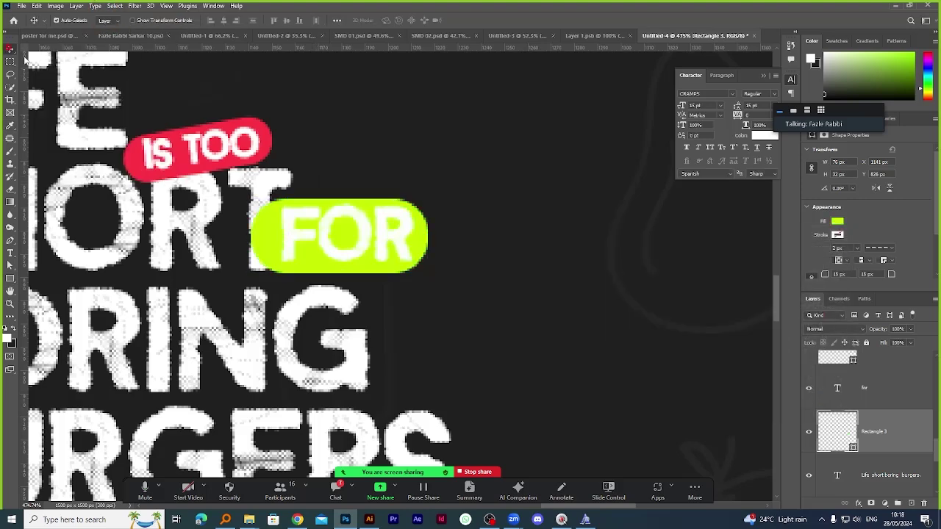
left_click(361, 229)
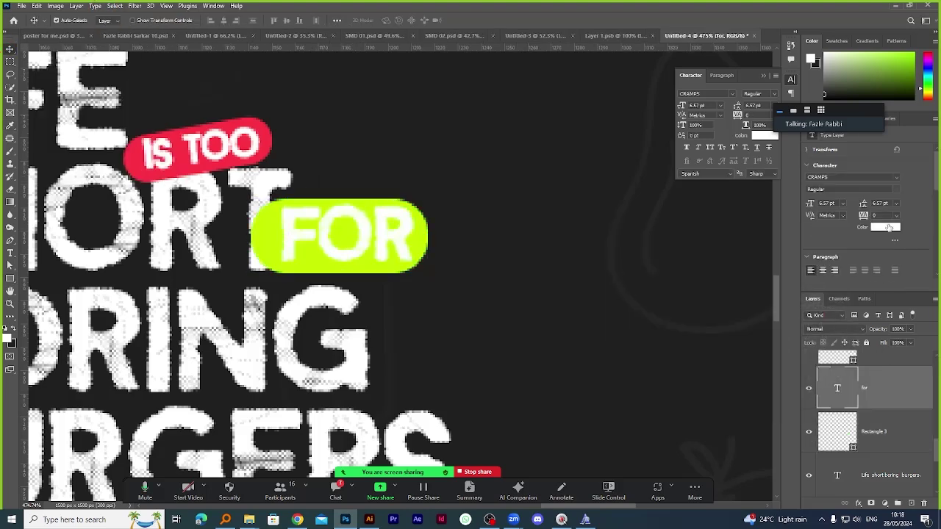
left_click(886, 227)
left_click(431, 306)
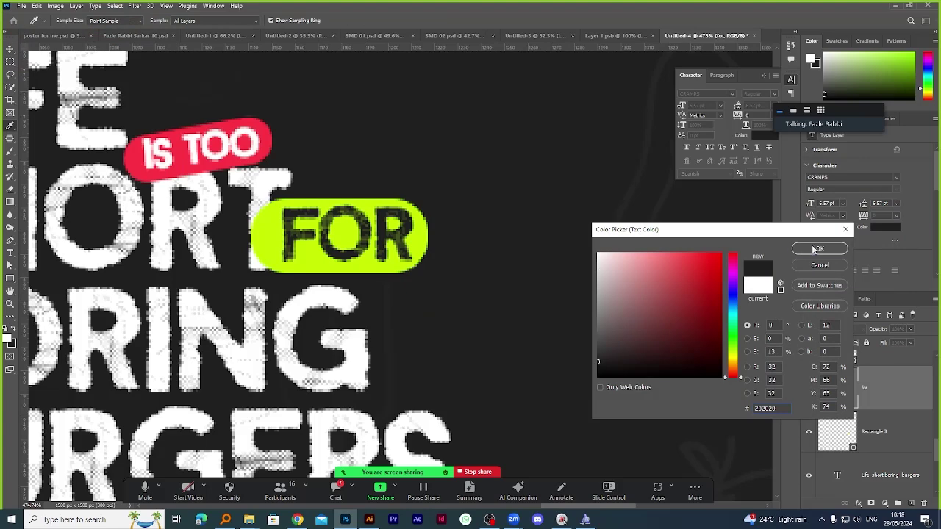
left_click(814, 250)
Scale the "for" text to about 80% (5.26 pt) and reposition it inside the lime pill.
key("ctrl+t")
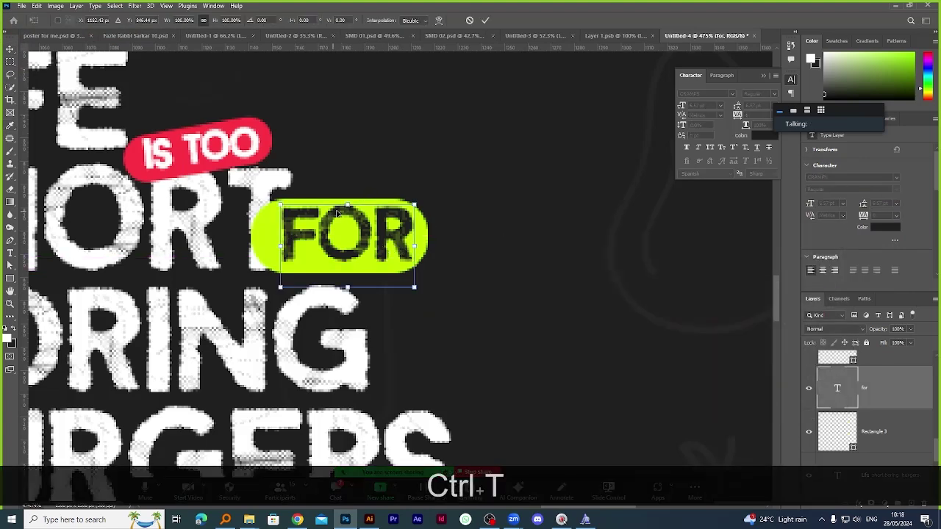
left_click_drag(347, 204, 374, 212)
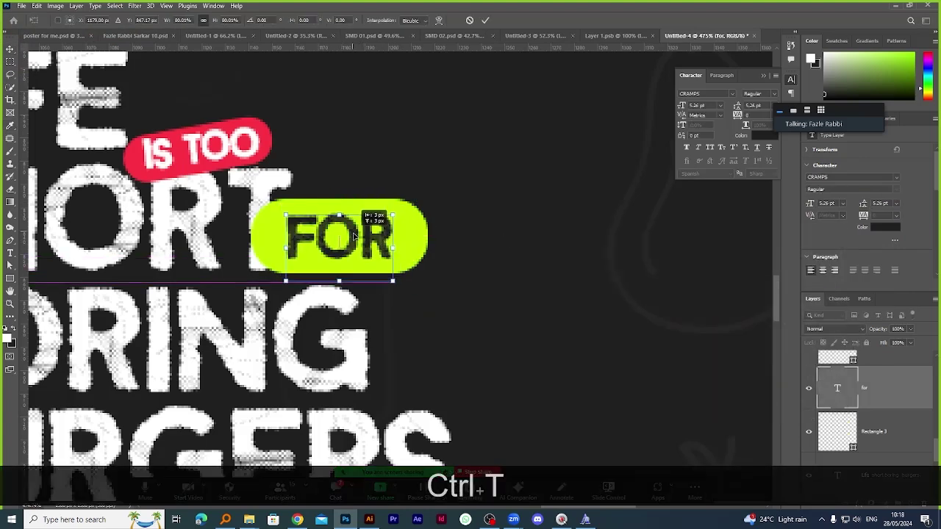
left_click(485, 20)
Transform "for" and its pill together, rotating them about 9.4°, reducing the text to about 3.8 pt and placing them between "short" and "boring".
left_click(879, 432)
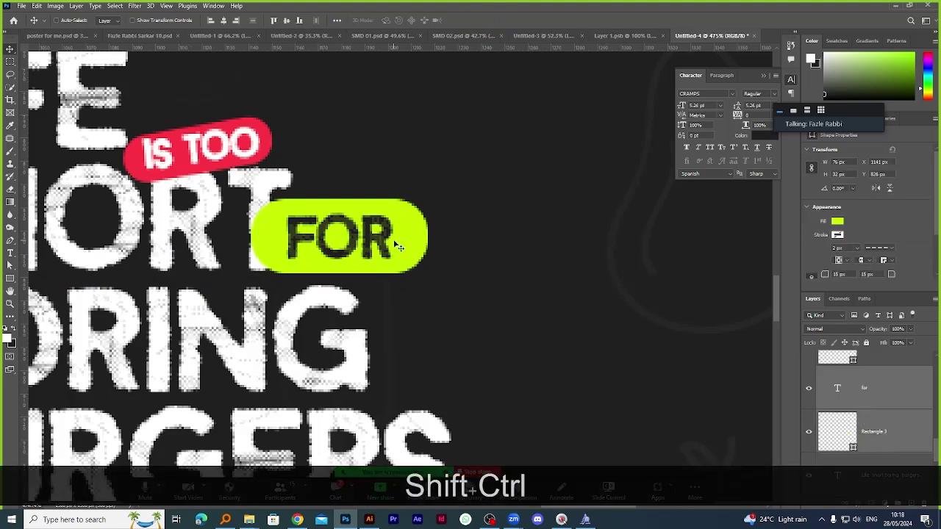
key("ctrl+shift+t")
left_click_drag(447, 219, 447, 236)
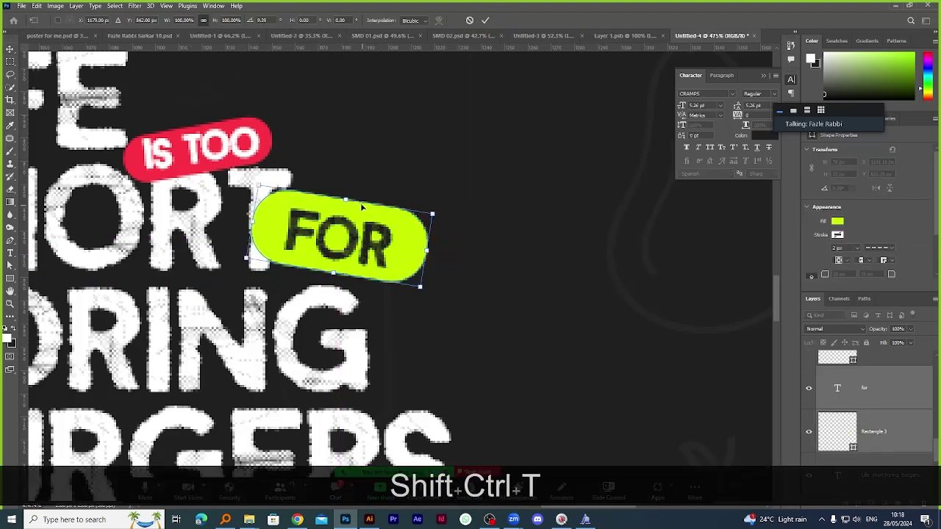
left_click_drag(346, 197, 336, 274)
left_click(485, 20)
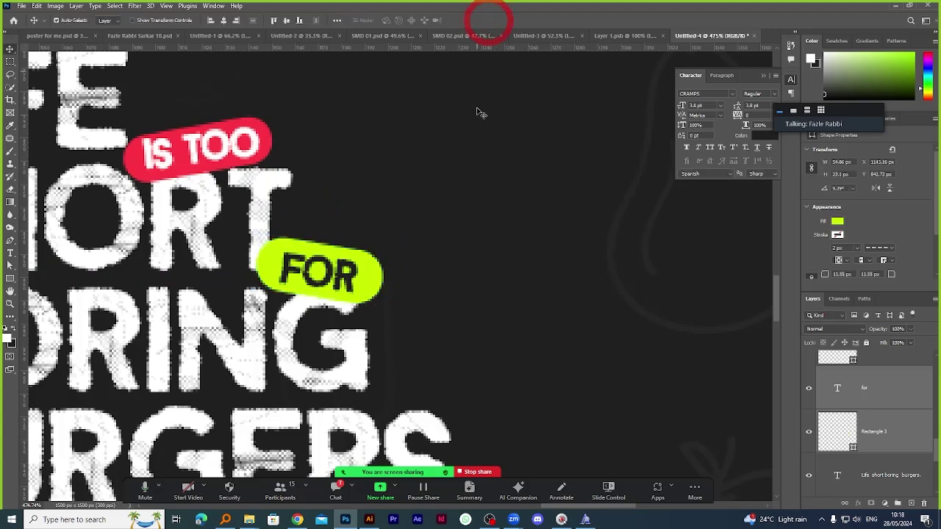
scroll(508, 241, "down", 3)
scroll(508, 241, "down", 6)
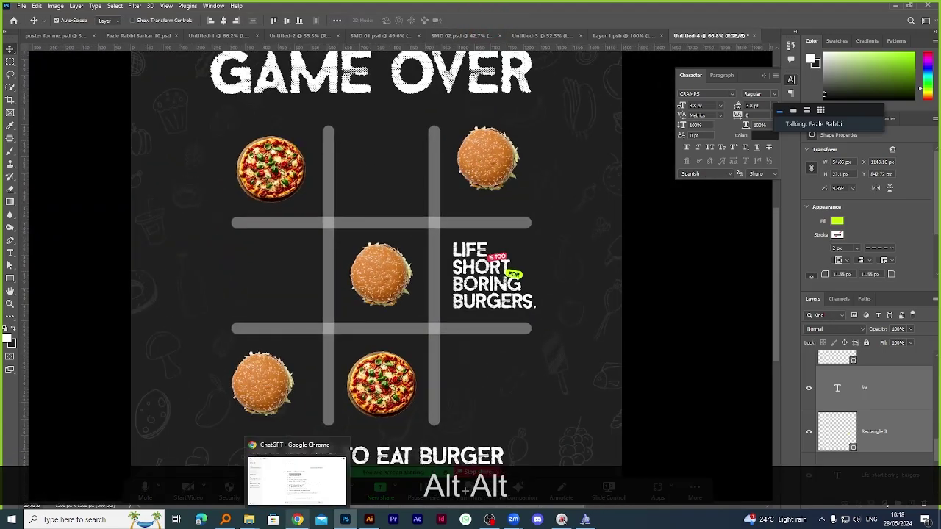
Stop the current Zoom screen share and start sharing the screen again.
left_click(514, 521)
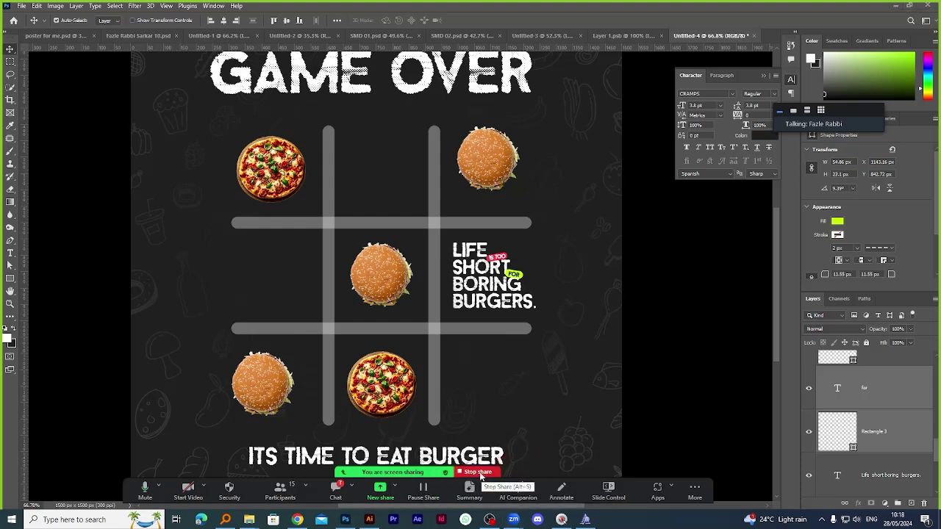
left_click(479, 472)
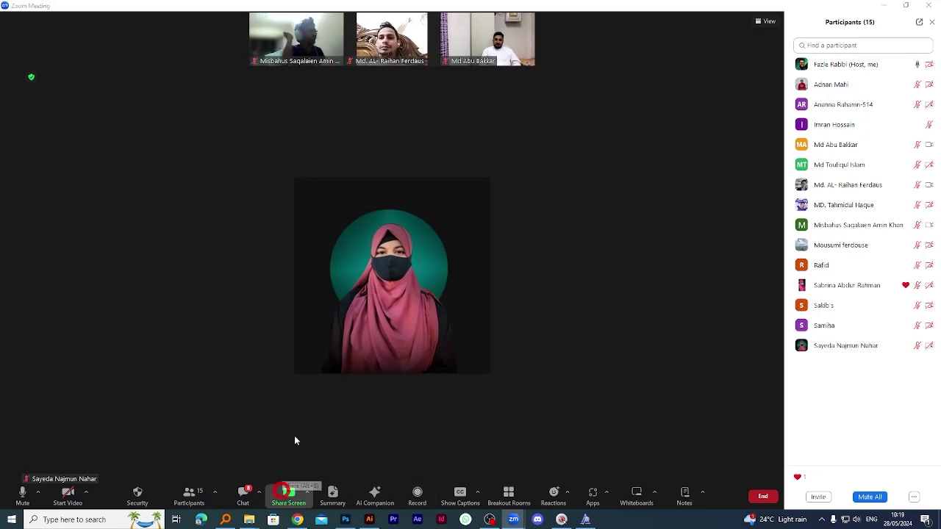
left_click(283, 491)
left_click(675, 393)
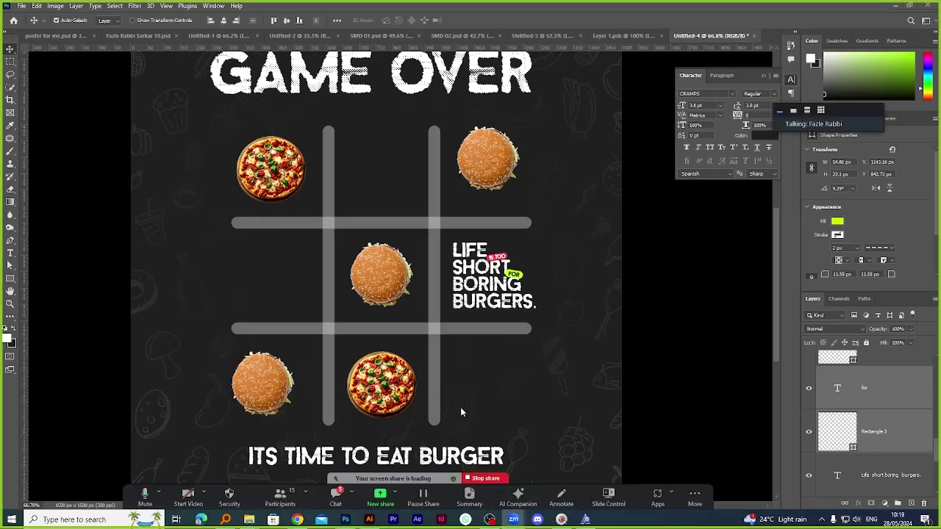
scroll(526, 312, "down", 2, "alt")
scroll(548, 196, "up", 4, "alt")
scroll(573, 283, "down", 3, "alt")
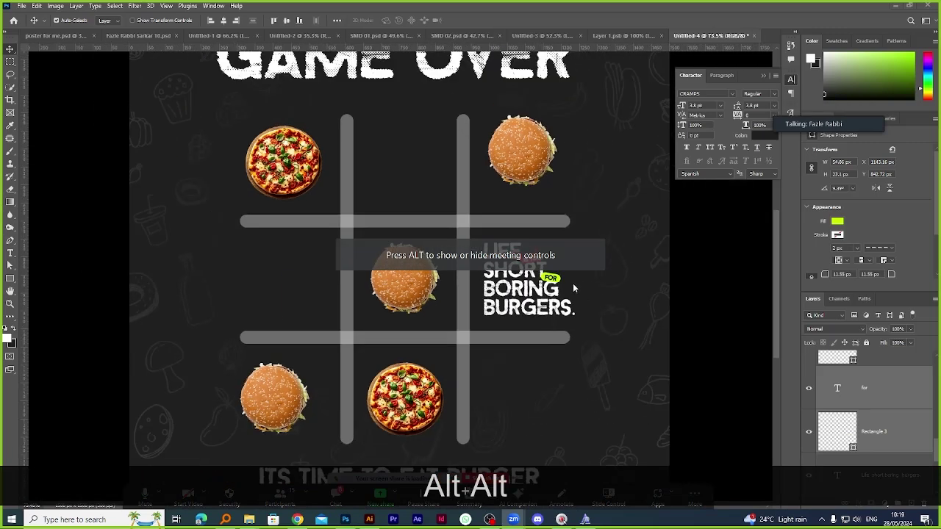
scroll(370, 173, "up", 1, "alt")
scroll(369, 173, "up", 2, "alt")
scroll(430, 187, "down", 3, "alt")
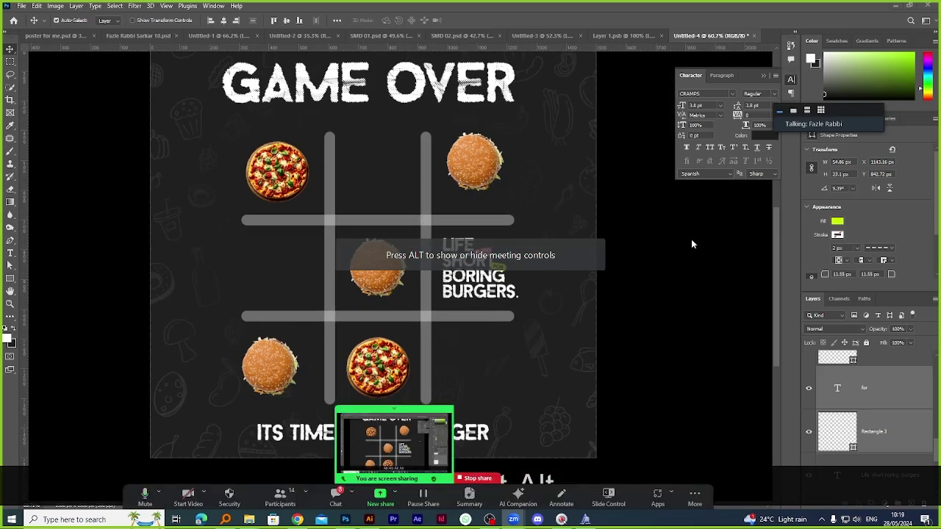
Check the screen recording's status in OBS and return to the poster in Photoshop.
left_click(491, 520)
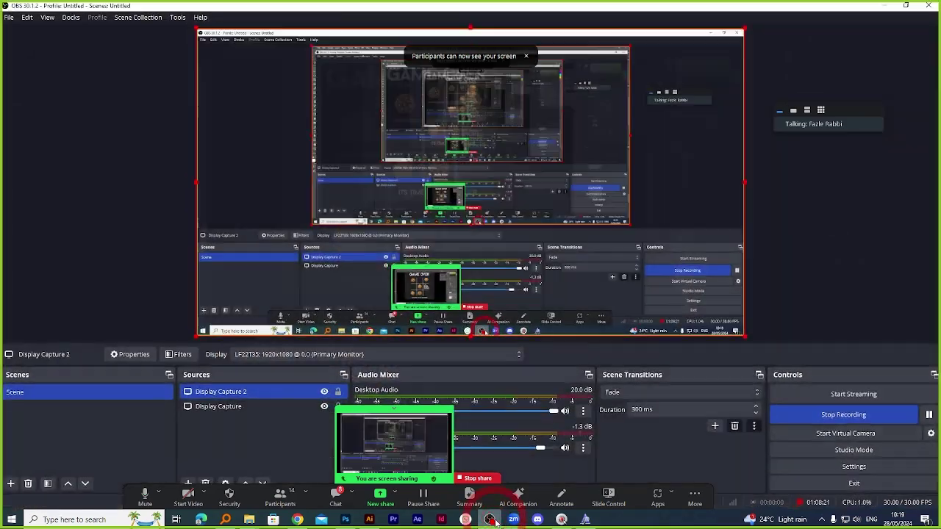
left_click(881, 7)
scroll(186, 162, "down", 1)
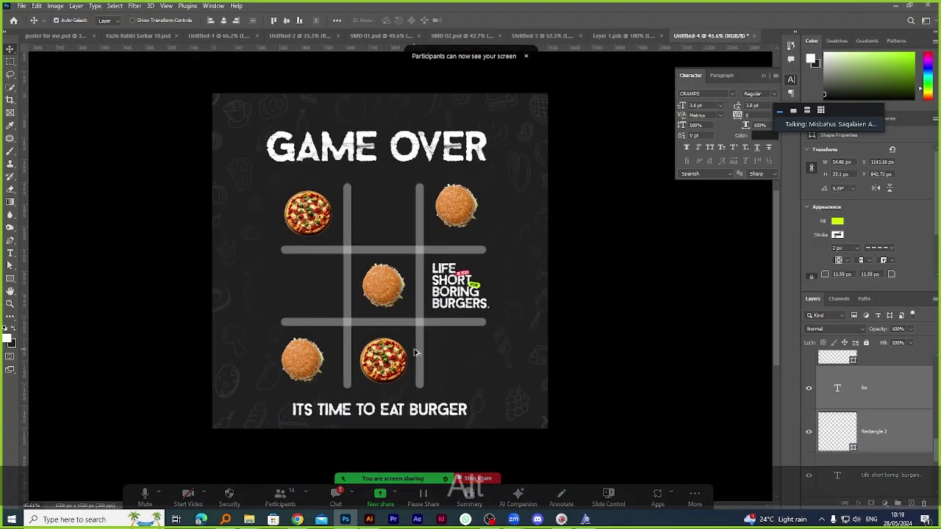
Create a new 1500 × 1500 px document at 300 ppi in RGB color with a white background.
left_click(13, 22)
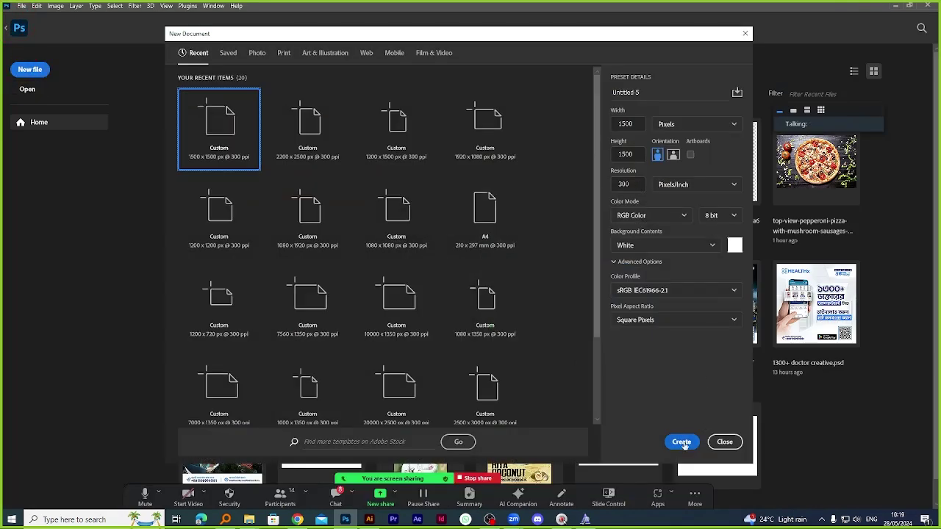
left_click(682, 441)
Save the GAME OVER poster as a Photoshop file named SMD 04 in folder 06, with maximized compatibility.
left_click(646, 35)
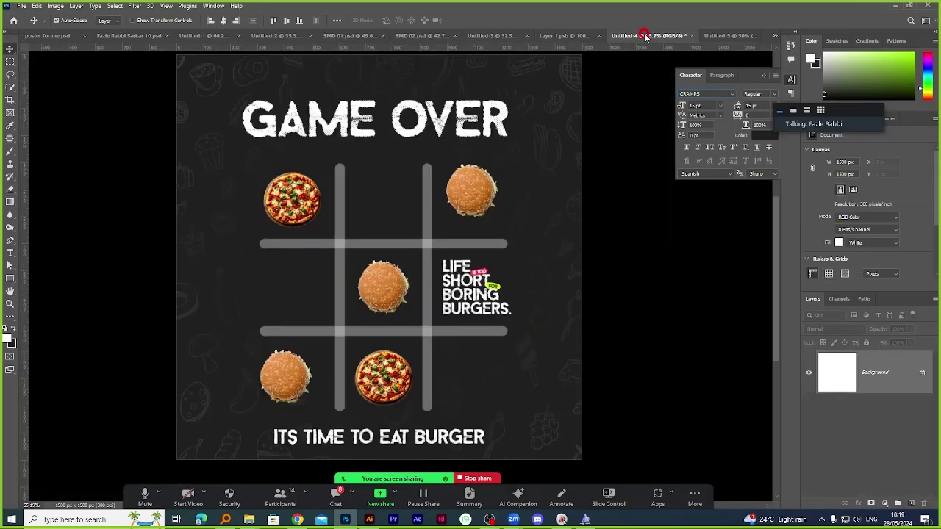
key("ctrl+shift+s")
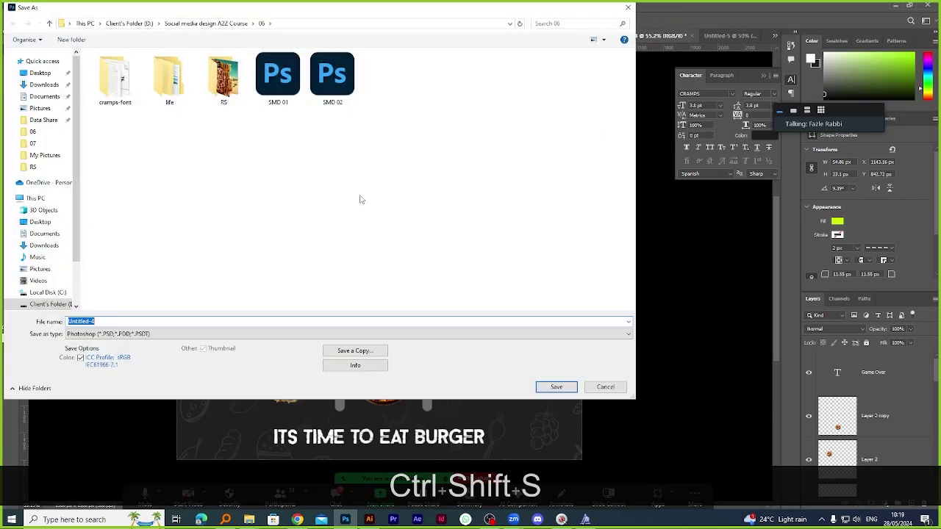
left_click(326, 79)
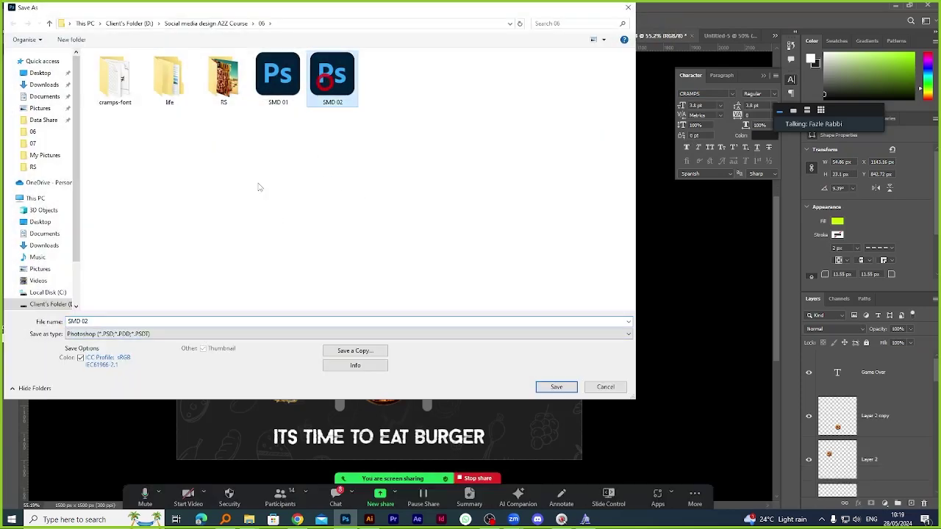
left_click(107, 322)
type("04")
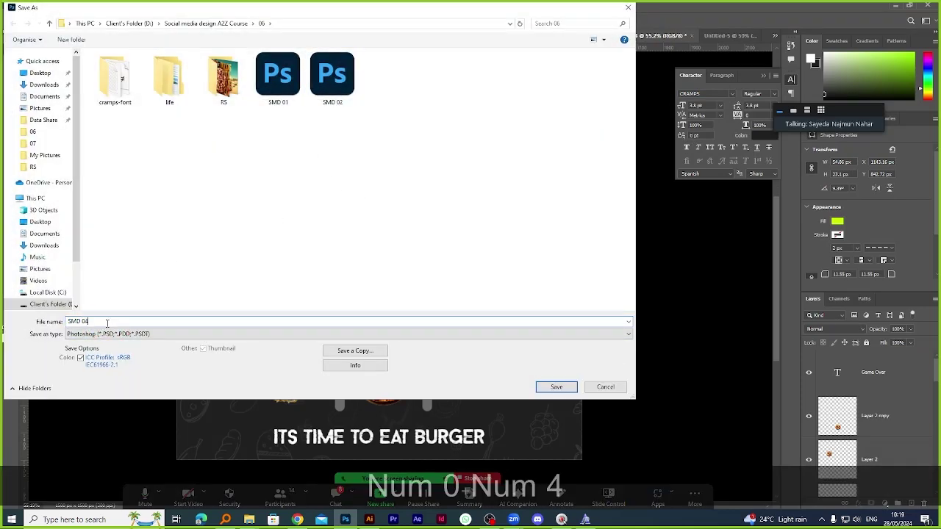
key("Return")
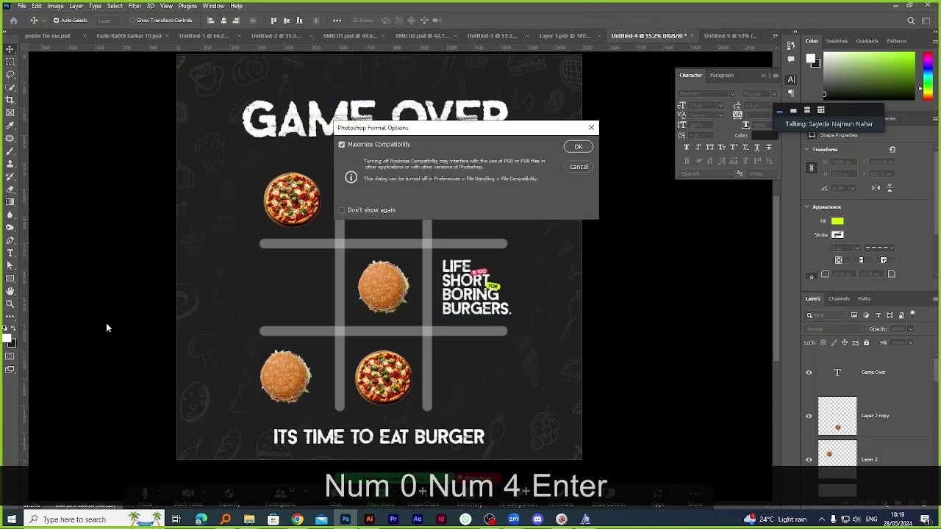
left_click(575, 148)
Close the Layer 1.psb smart object document containing the pizza umbrella.
left_click(561, 35)
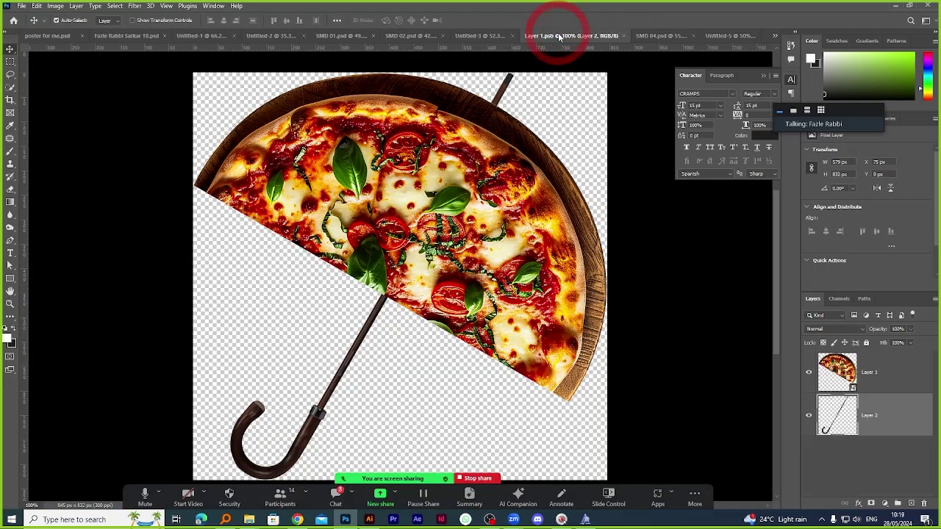
left_click(491, 35)
left_click(597, 37)
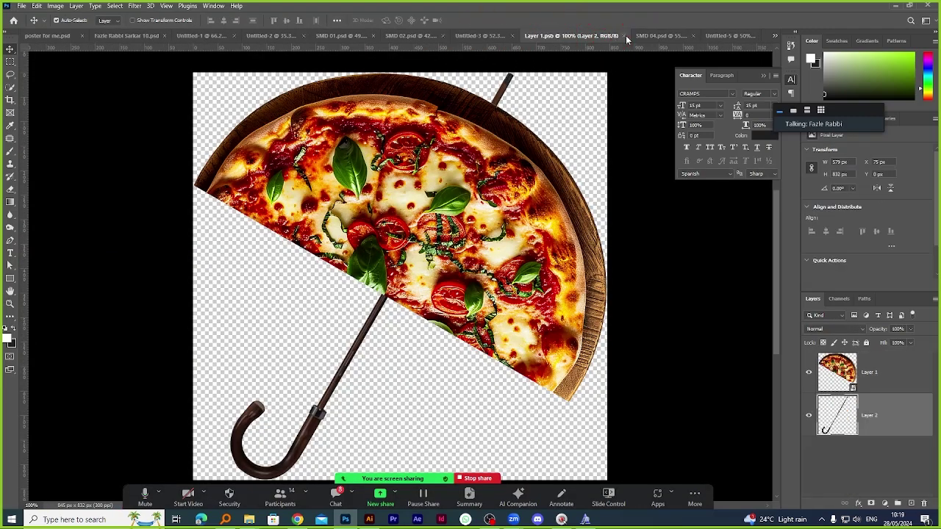
left_click(626, 35)
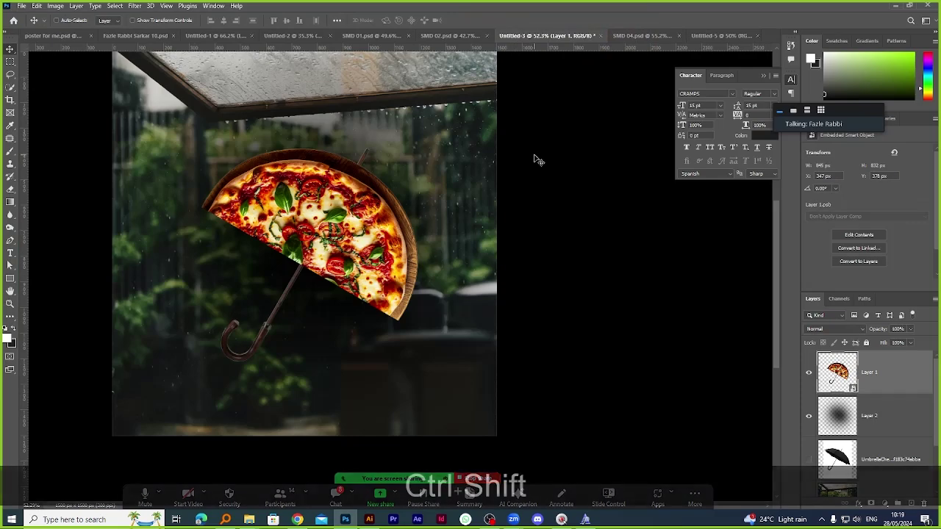
Save the pizza umbrella poster as a Photoshop file named SMD 03 in folder 06, with maximized compatibility.
key("ctrl+shift+s")
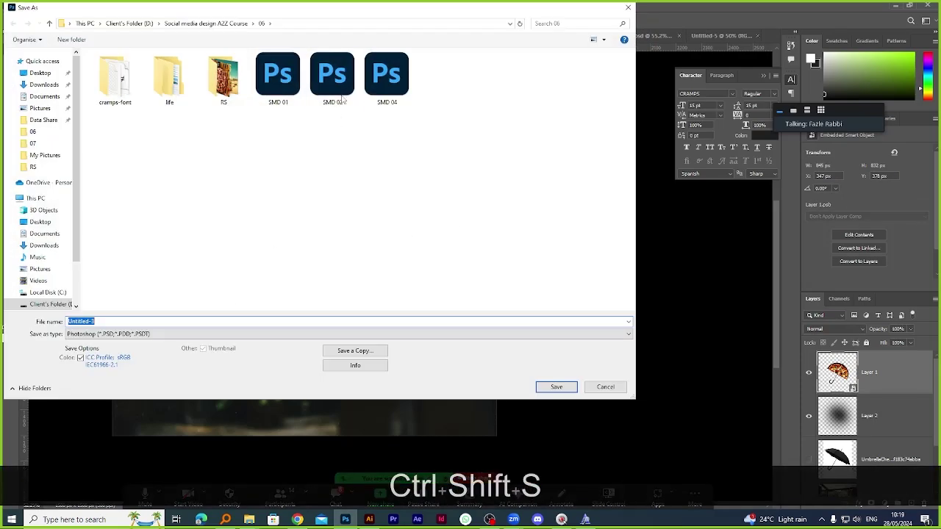
left_click(349, 83)
left_click(106, 322)
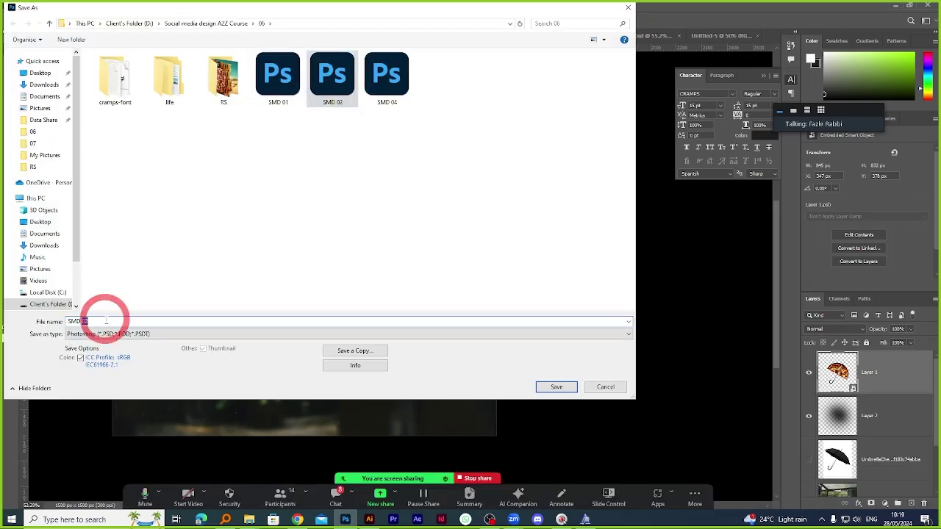
key("BackSpace")
key("BackSpace")
type("03")
key("Return")
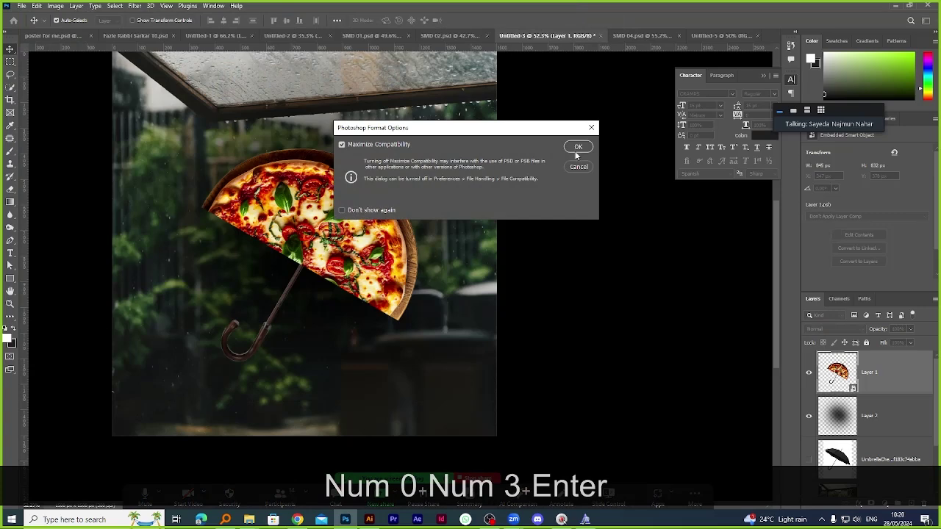
left_click(578, 147)
Add an empty layer to the blank 1500 px document and open the realistic bicycle EPS from folder 06 in Illustrator.
left_click(711, 35)
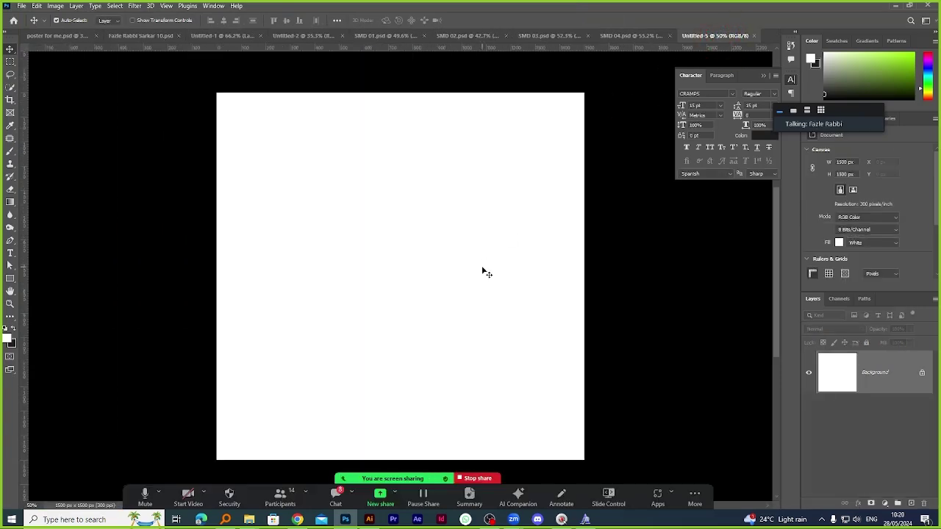
left_click(911, 504)
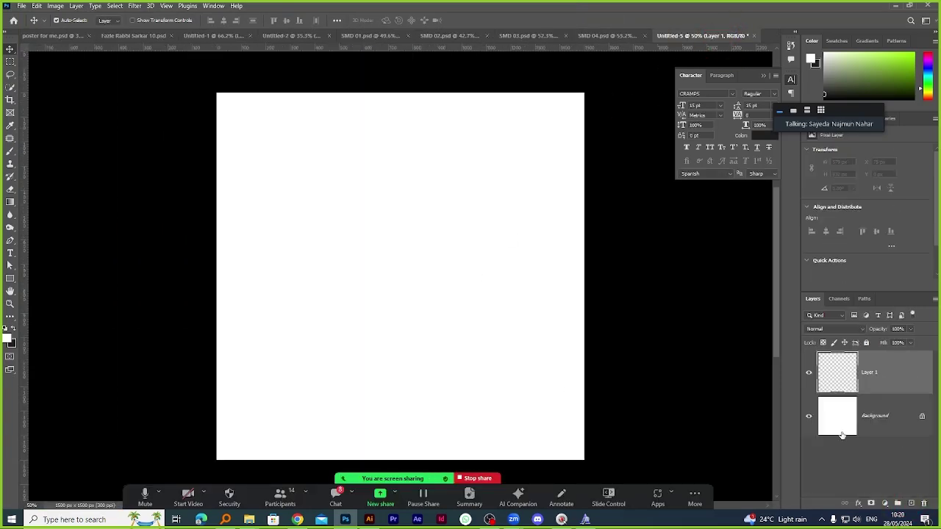
mouse_move(249, 520)
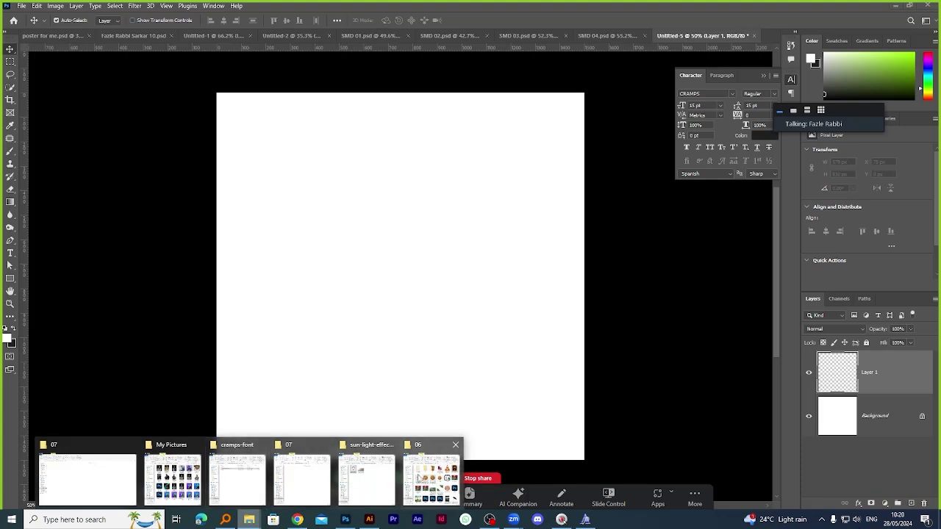
left_click(427, 475)
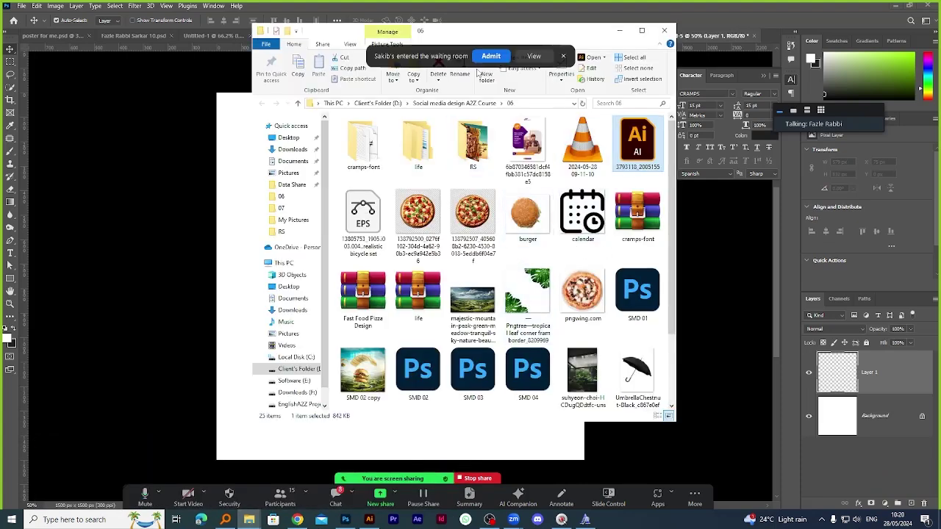
left_click(485, 60)
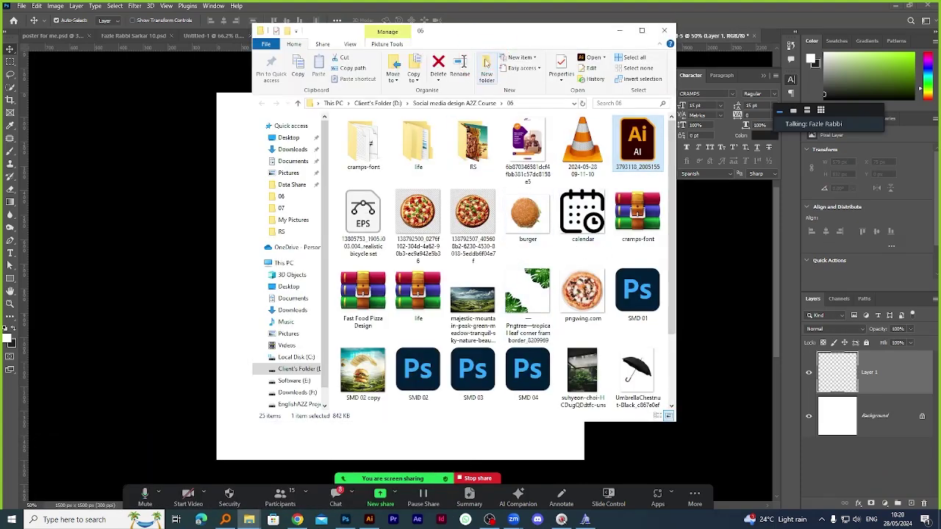
left_click(355, 220)
double_click(355, 220)
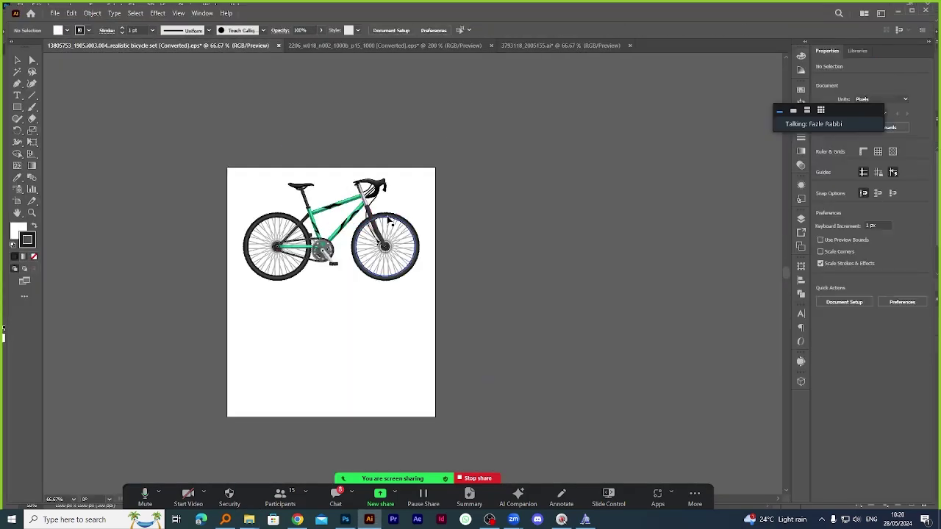
Bring the green bicycle artwork from Illustrator into the blank Photoshop document as a vector smart object.
left_click(390, 221)
scroll(349, 230, "up", 3)
left_click_drag(467, 187, 457, 239)
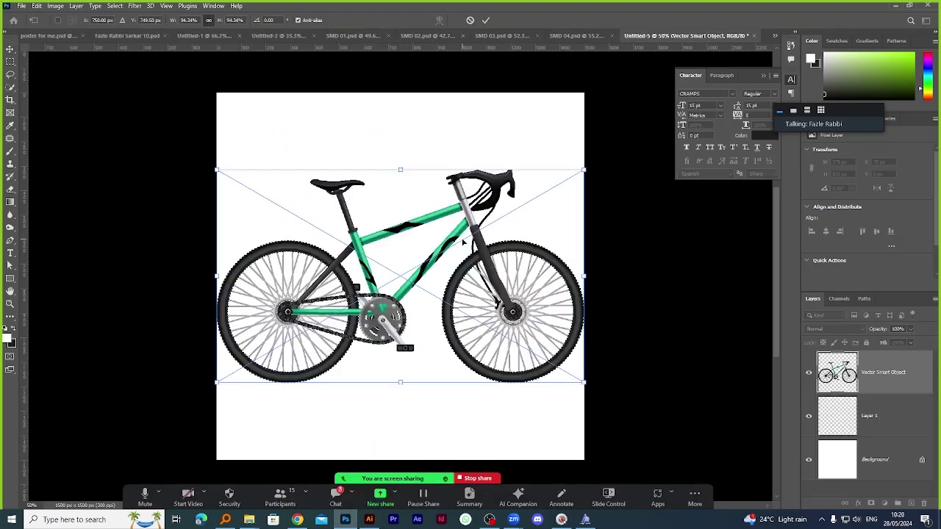
left_click(484, 20)
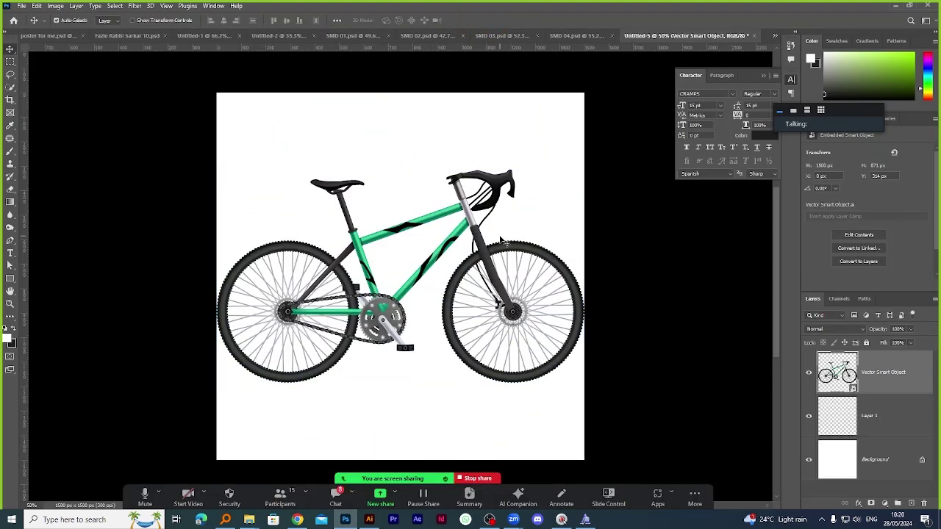
Scale the bicycle down to about 73.55% and move it up to around the middle of the canvas.
key("ctrl+t")
left_click_drag(400, 169, 407, 225)
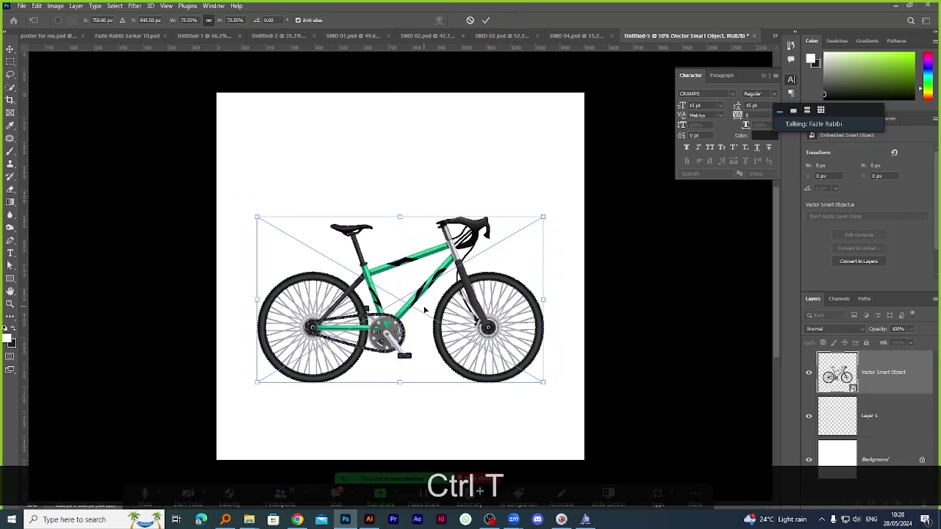
left_click_drag(424, 309, 424, 272)
left_click(485, 20)
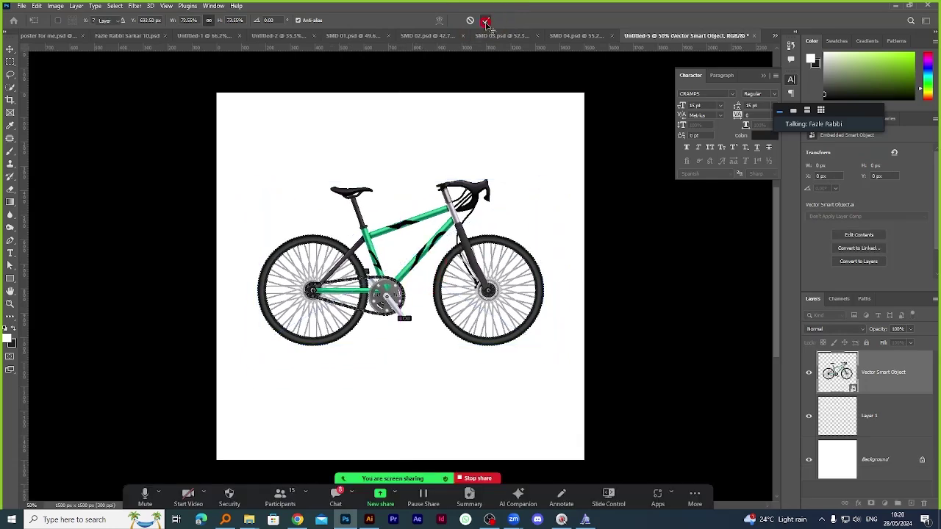
Switch to Chrome, close the open Freepik asset preview, and search Freepik for glass and for sunglass.
left_click(297, 520)
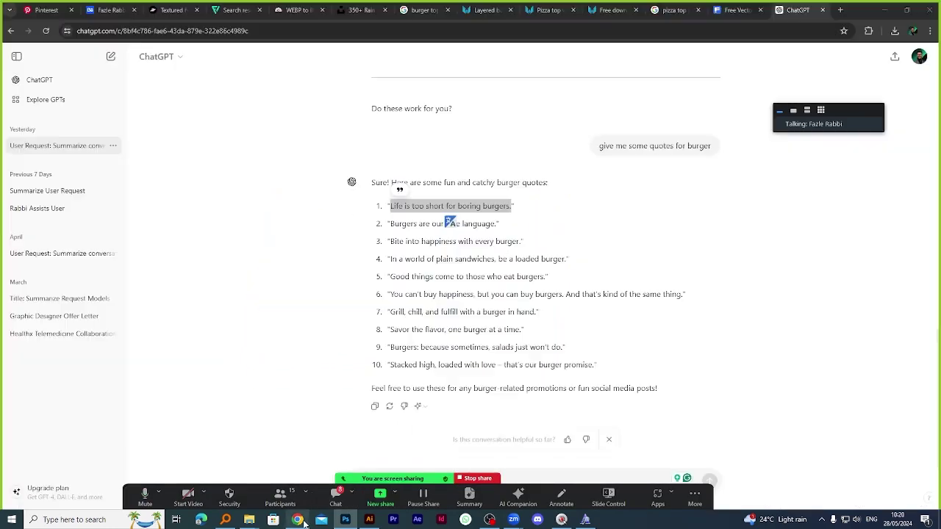
left_click(735, 10)
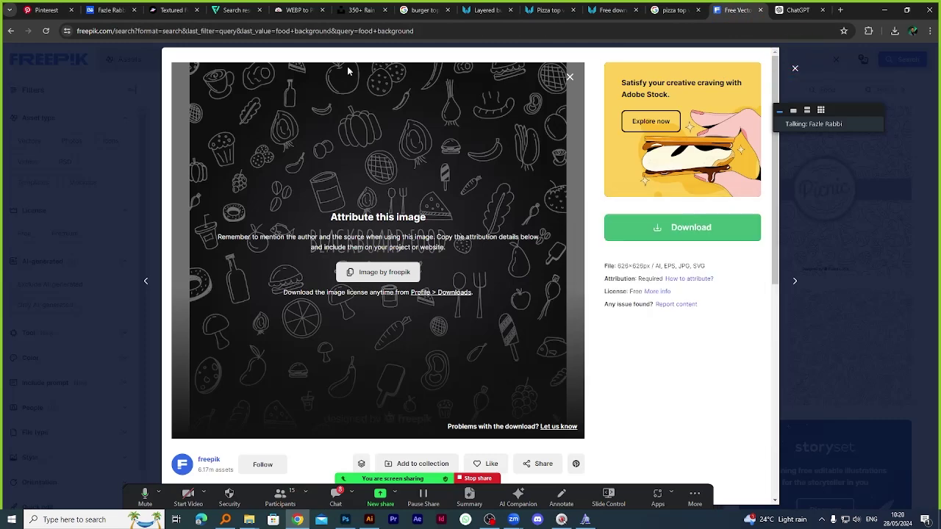
left_click(794, 67)
left_click_drag(223, 59, 193, 62)
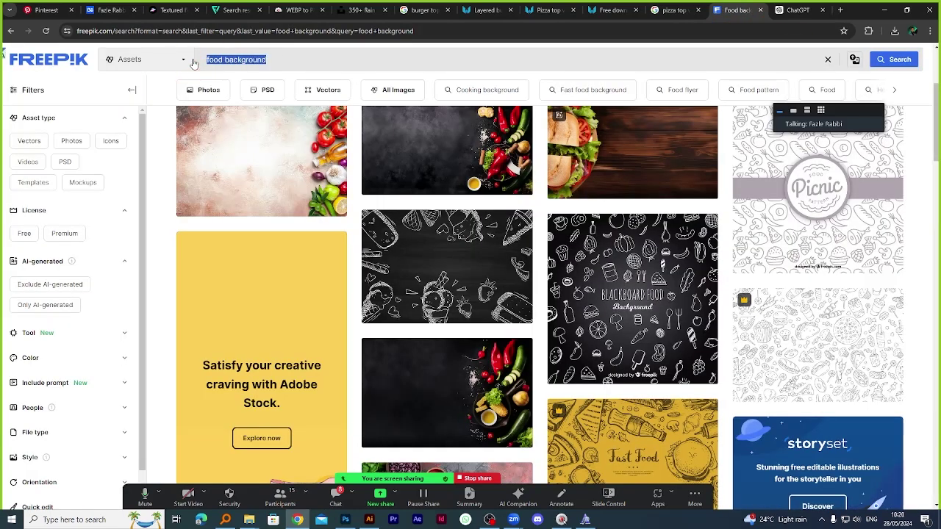
type("glass")
key("Return")
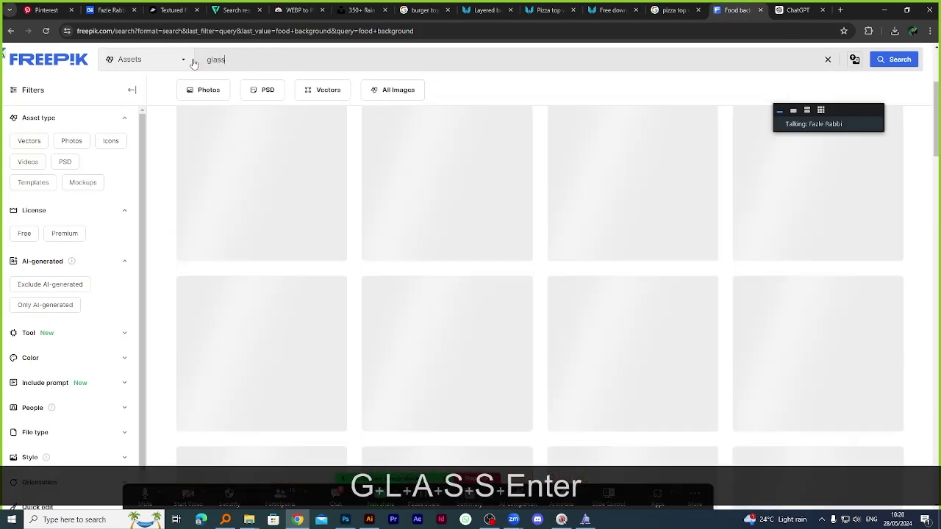
scroll(603, 270, "down", 3)
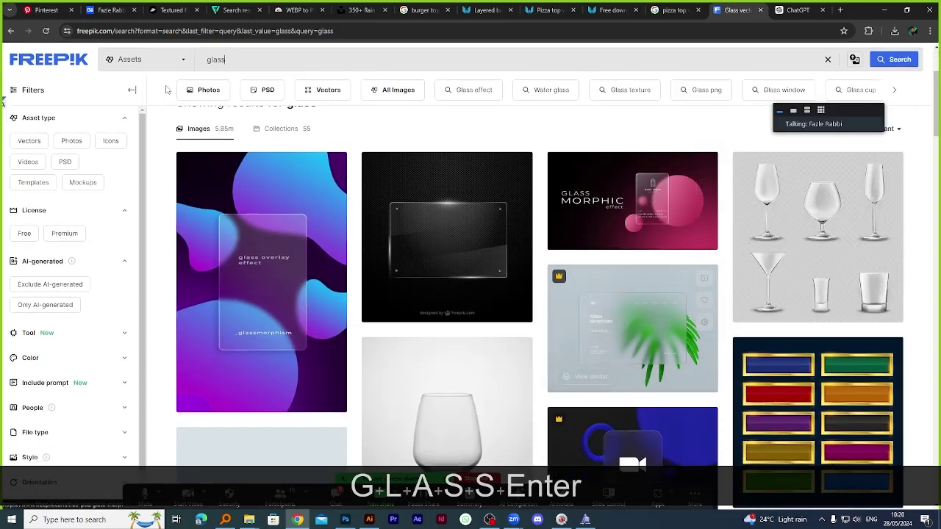
left_click(207, 59)
type("sun")
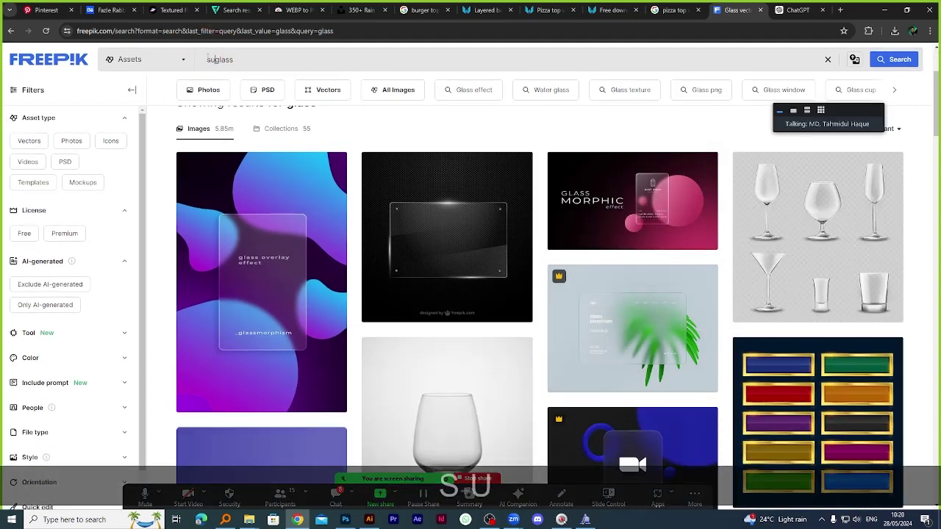
key("Return")
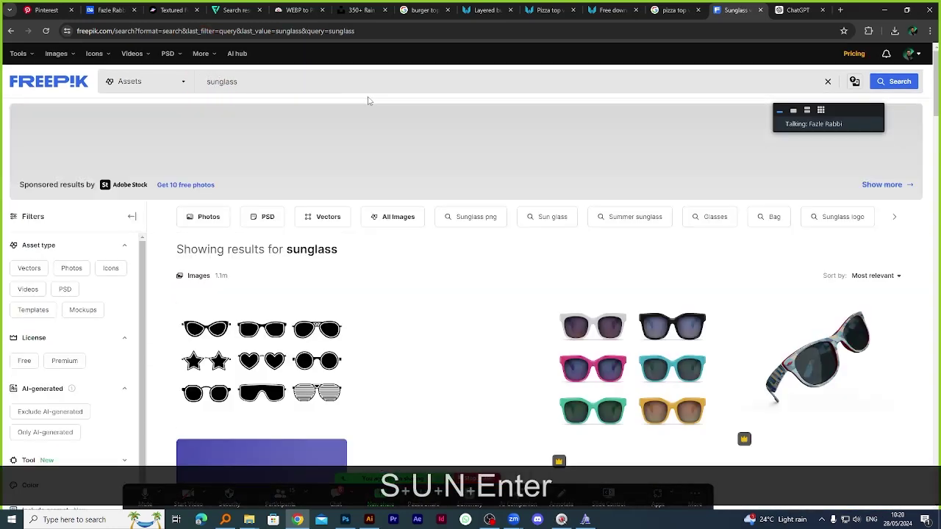
Download the hipster round sunglasses and moustache illustration as an EPS and save it in folder 06.
scroll(588, 272, "down", 2)
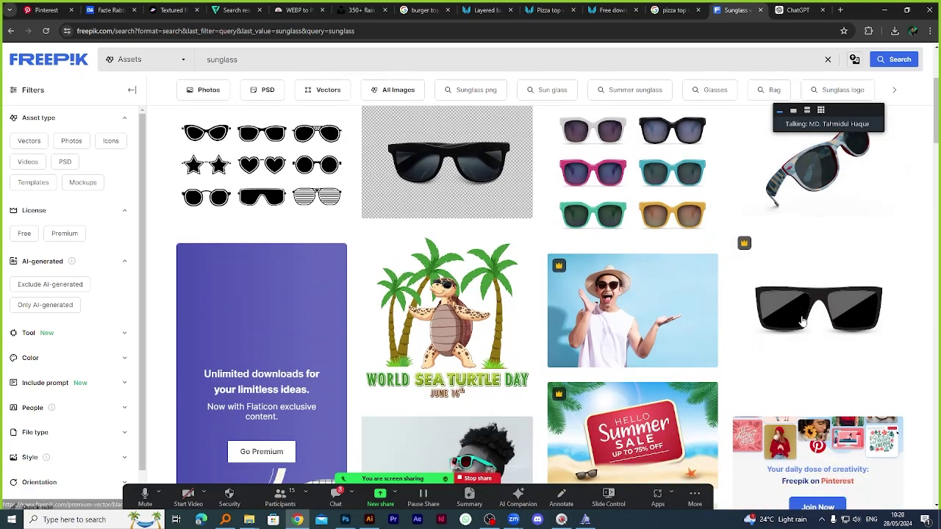
scroll(608, 283, "down", 5)
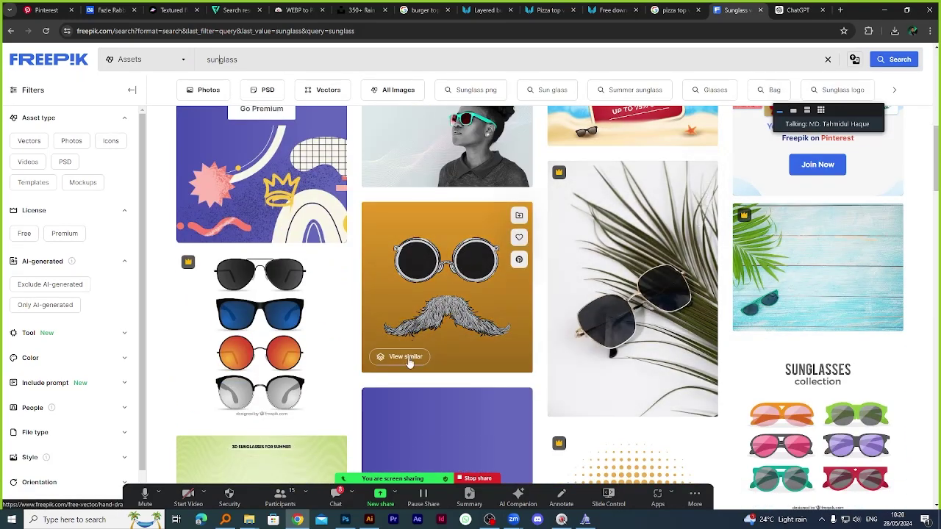
left_click(436, 272)
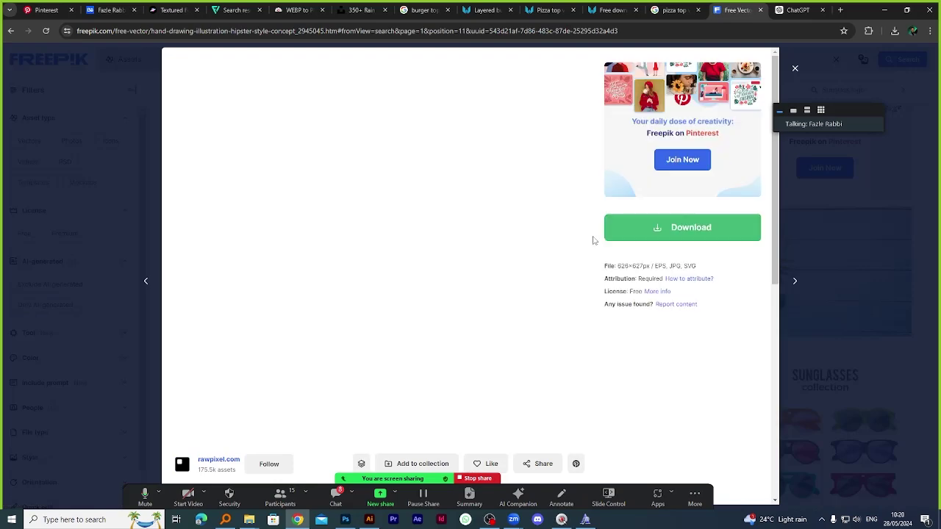
scroll(643, 269, "down", 3)
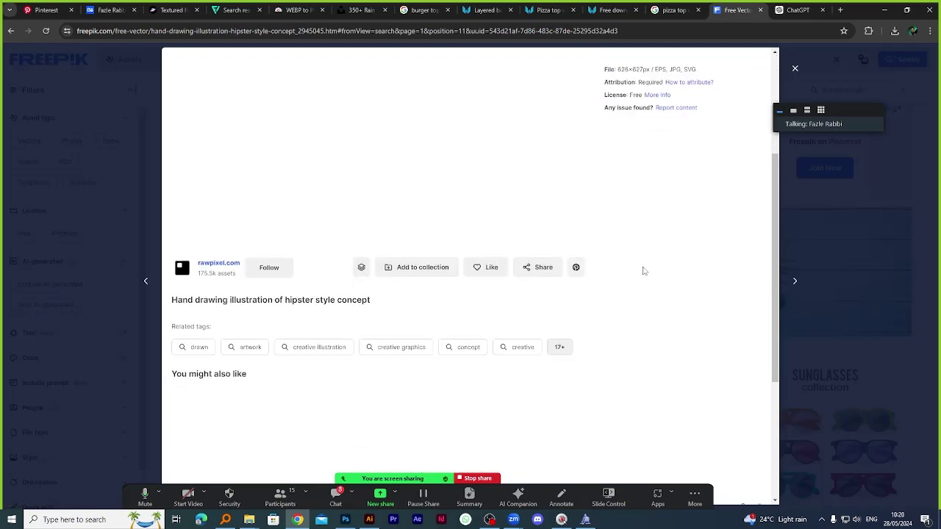
scroll(640, 273, "up", 4)
left_click(726, 229)
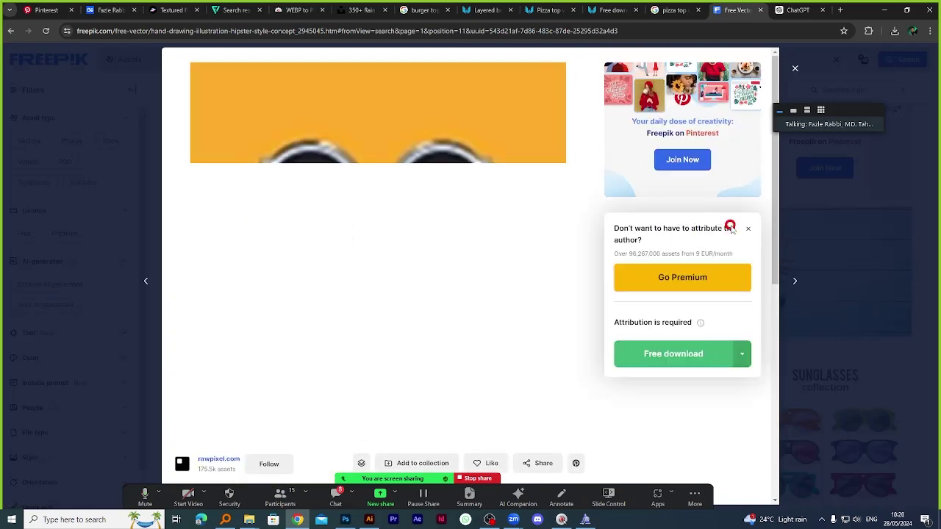
left_click(744, 356)
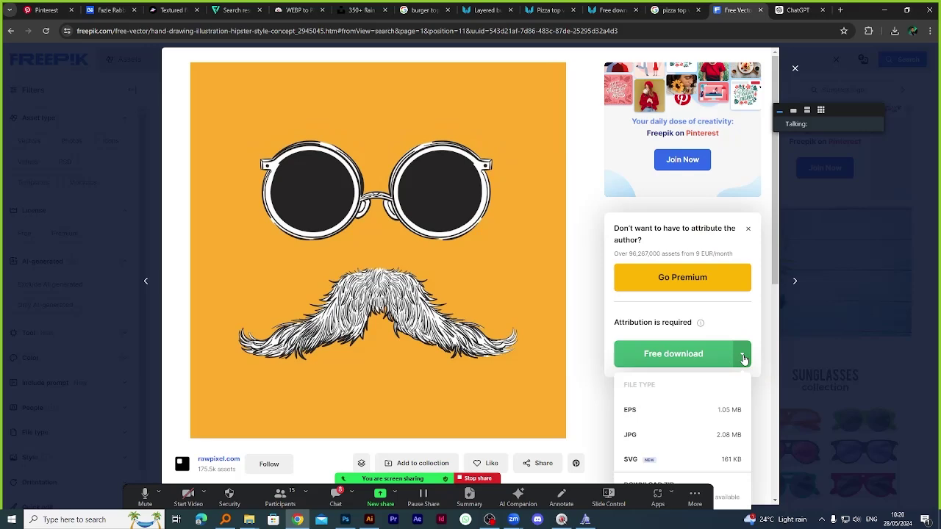
left_click(725, 412)
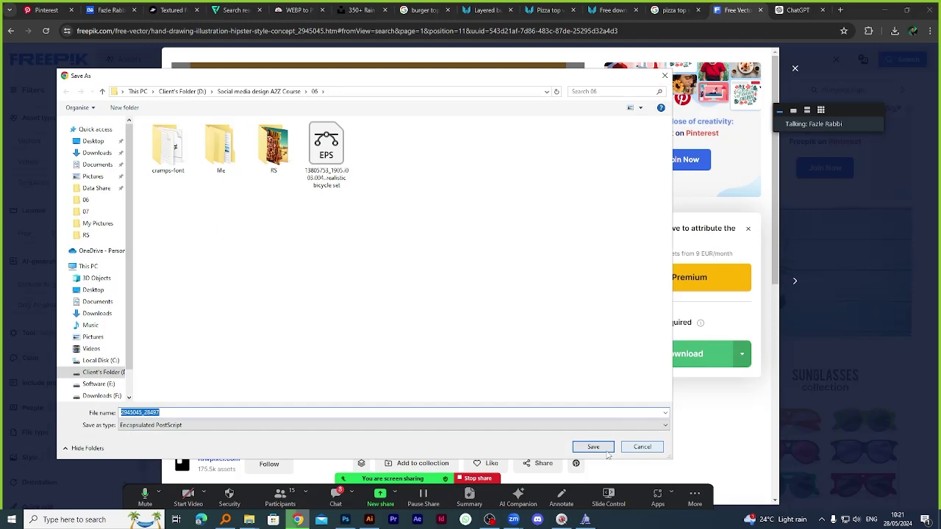
left_click(598, 447)
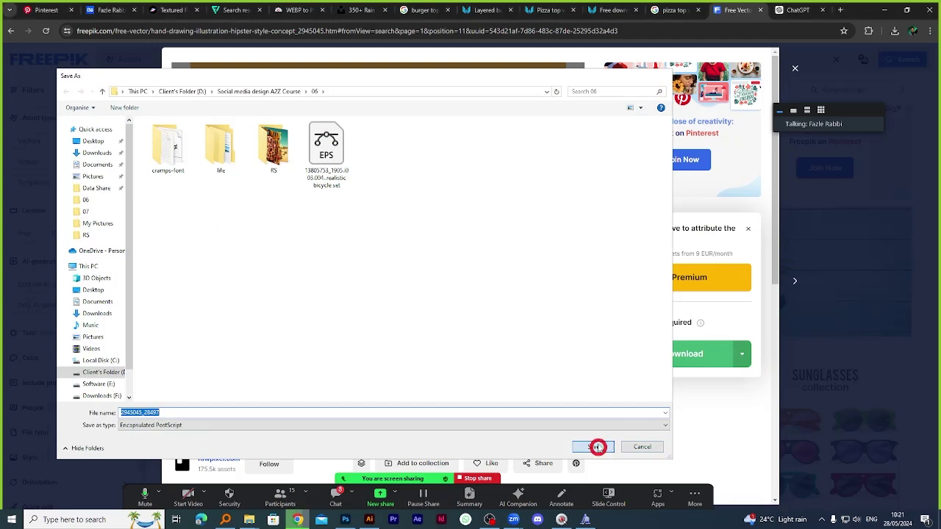
Open the downloaded 2945045_28497 EPS in Illustrator, retaining the 9-slice scaling option for symbols.
left_click(894, 31)
left_click(861, 74)
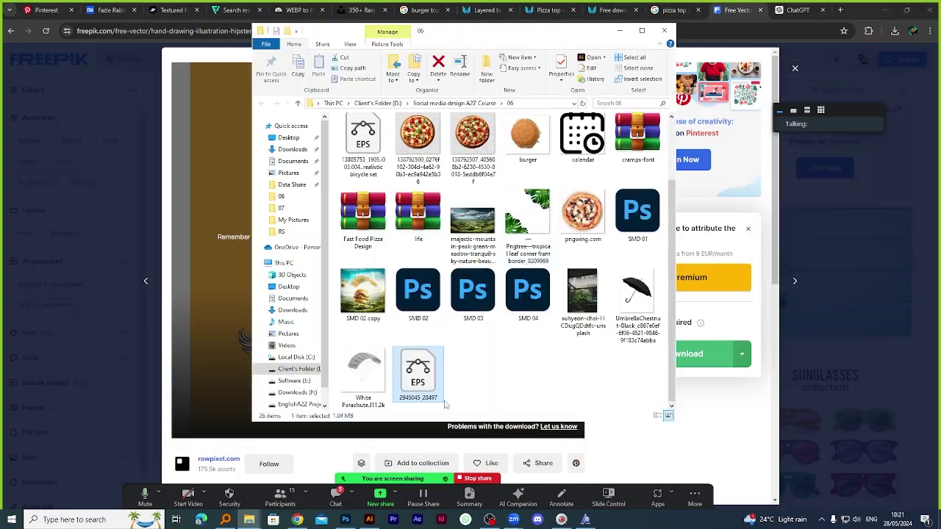
double_click(426, 370)
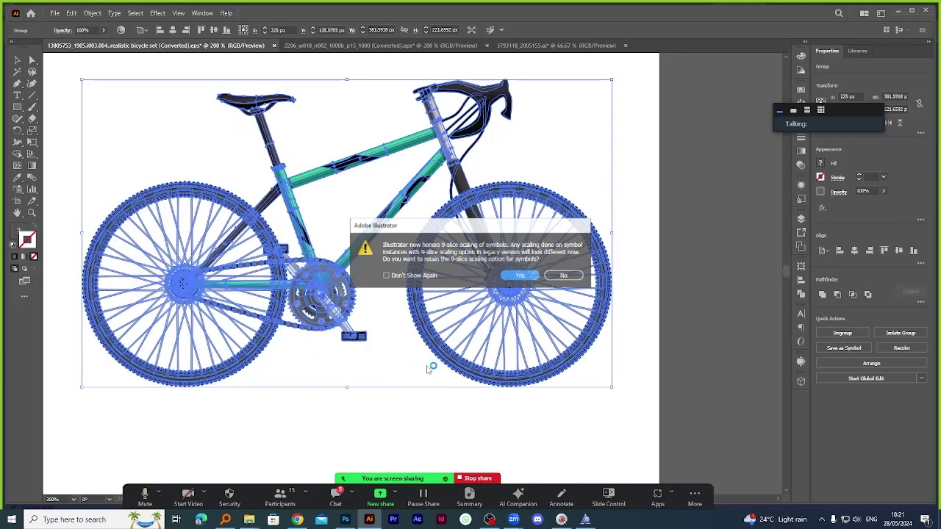
left_click(519, 276)
Isolate the sunglasses-and-moustache artwork and delete the moustache's dark hair line work.
left_click(327, 184)
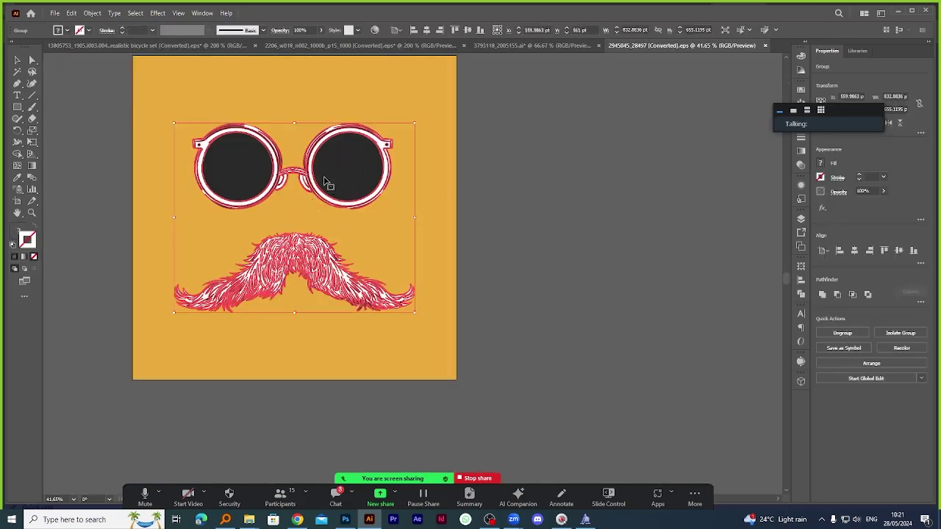
double_click(327, 184)
left_click(316, 177)
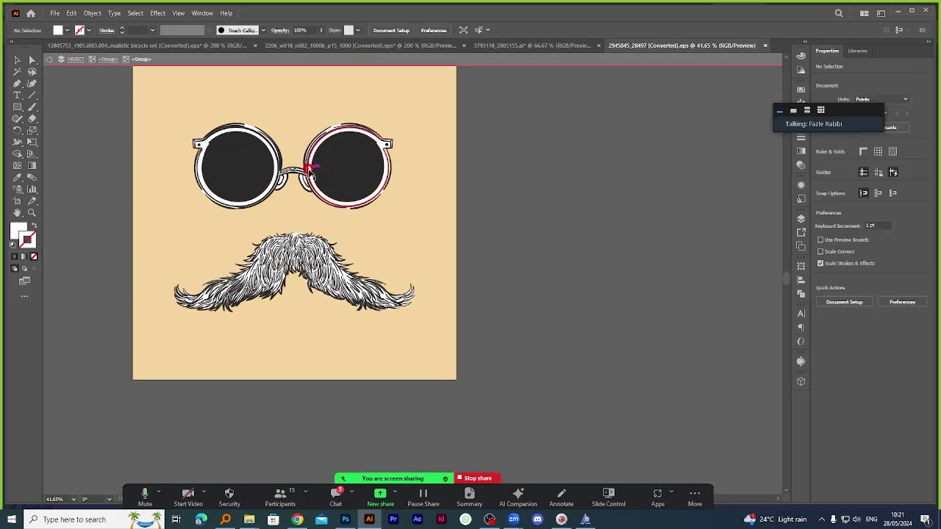
left_click_drag(317, 170, 332, 331)
key("ctrl+z")
left_click(559, 172)
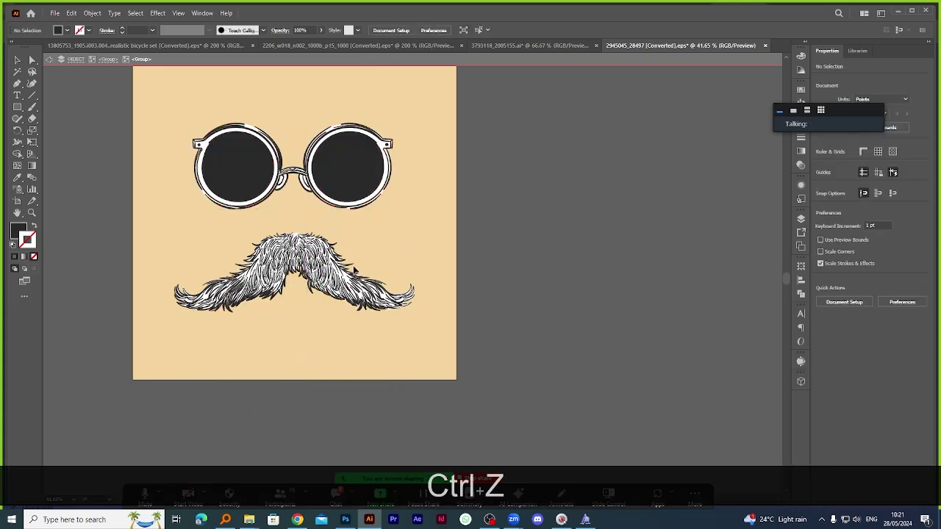
left_click(315, 269)
key("Delete")
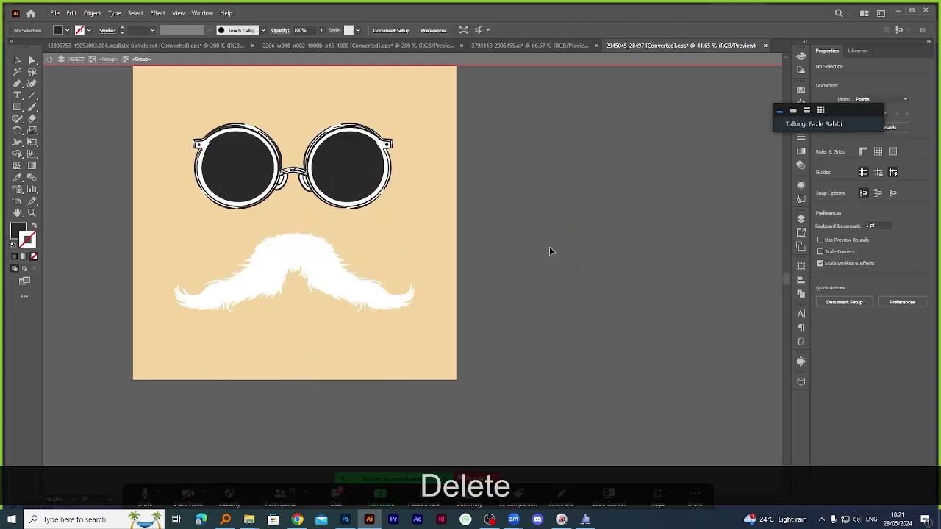
Ungroup the white backing shapes of the artwork and delete only the white moustache shape, keeping the white parts of the glasses.
left_click(349, 300)
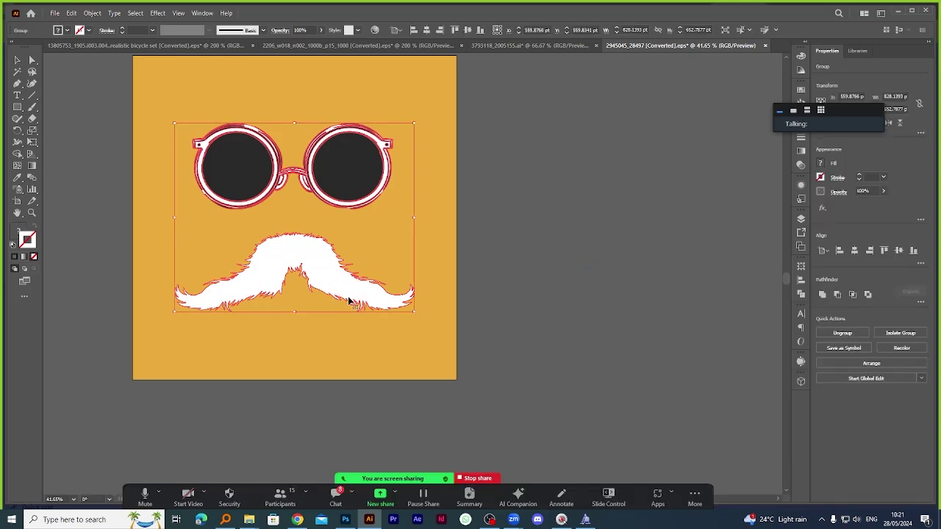
key("Delete")
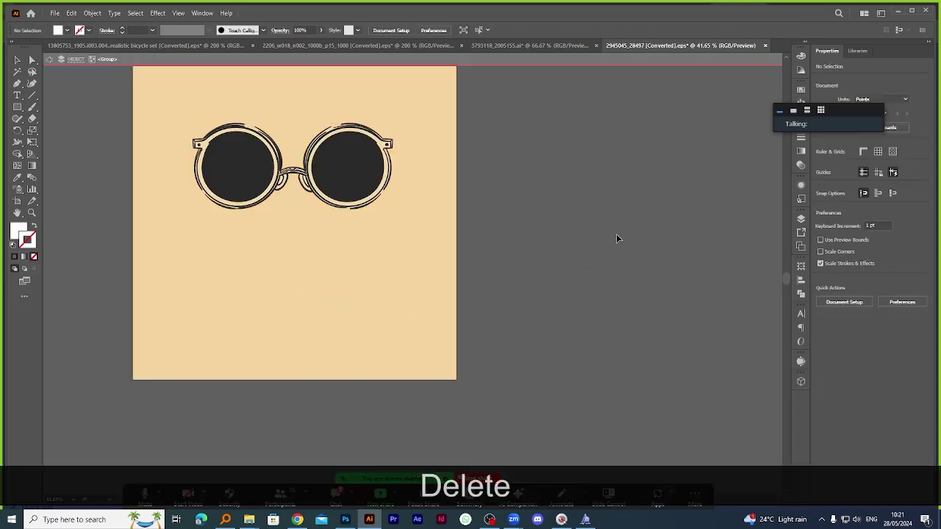
key("ctrl+z")
right_click(332, 270)
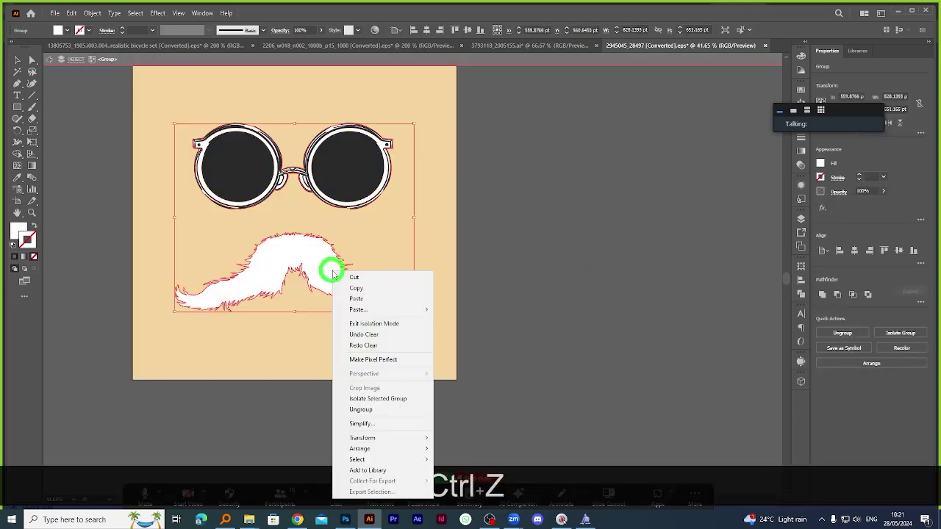
left_click(380, 409)
left_click(568, 292)
left_click(331, 269)
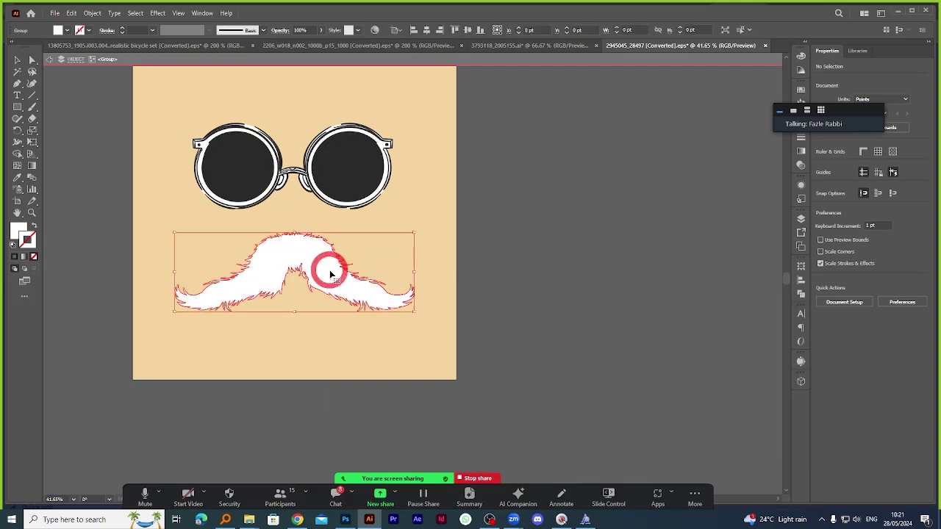
key("Delete")
Move the orange background rectangle off the artboard, then bring the sunglasses into the Untitled-5 document in Photoshop as a vector smart object.
left_click_drag(434, 225, 578, 217)
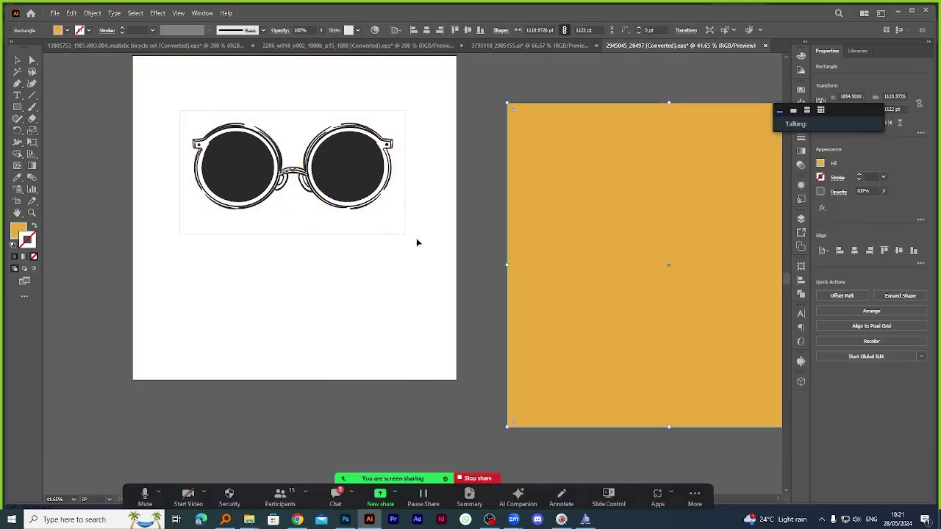
left_click(383, 198)
left_click_drag(383, 198, 406, 308)
left_click_drag(424, 247, 425, 248)
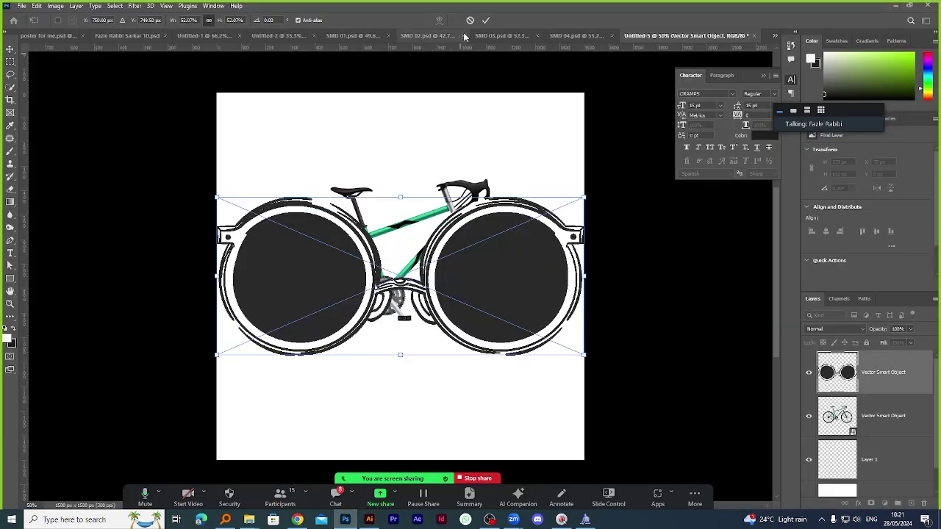
left_click(485, 20)
Hide the bicycle layer, scale the sunglasses down to about 44.66%, and position them slightly above the canvas centre.
left_click(809, 416)
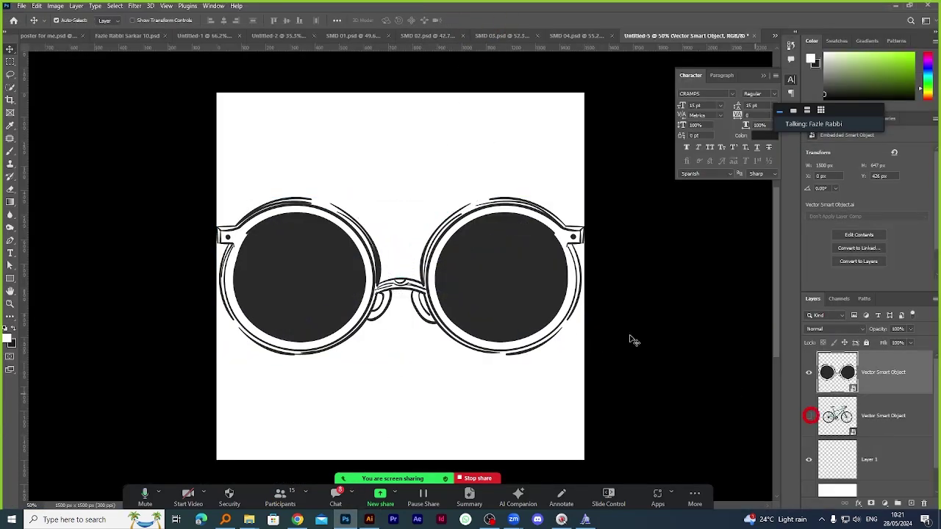
left_click_drag(513, 268, 518, 249)
key("ctrl+t")
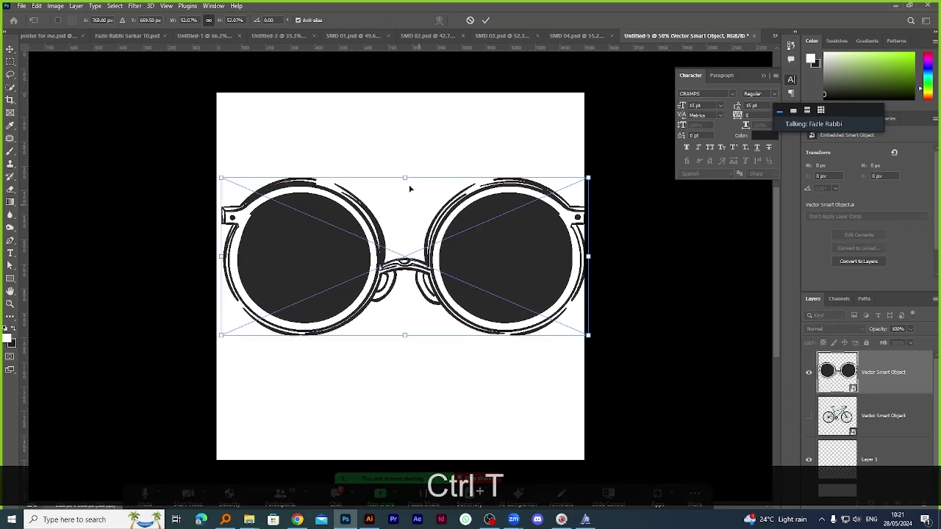
left_click_drag(405, 177, 399, 193)
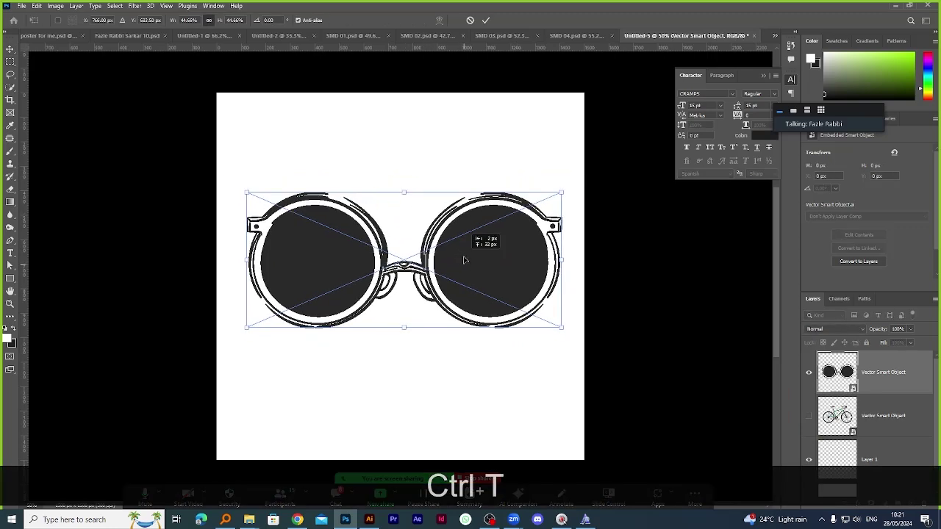
left_click(484, 20)
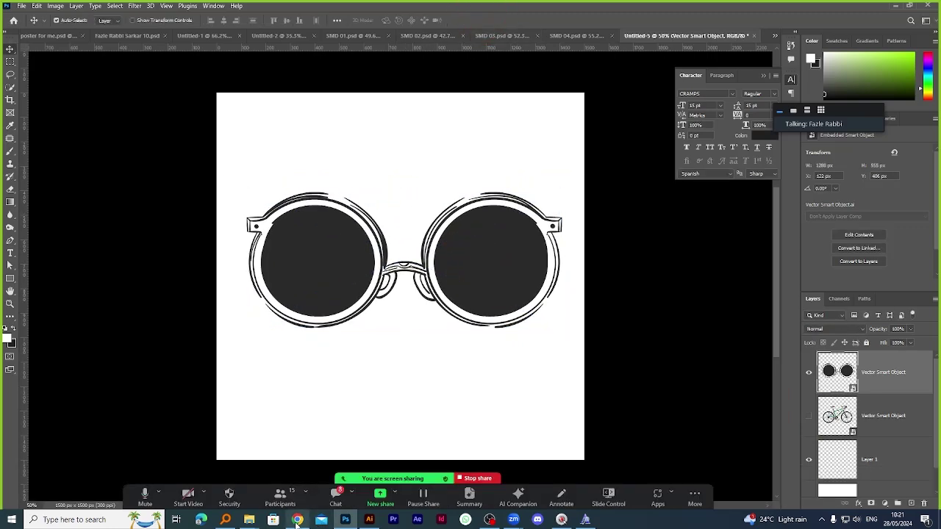
Copy the upper pizza layer from SMD 01.psd into the Untitled-5 document and clear its layer style.
left_click(249, 520)
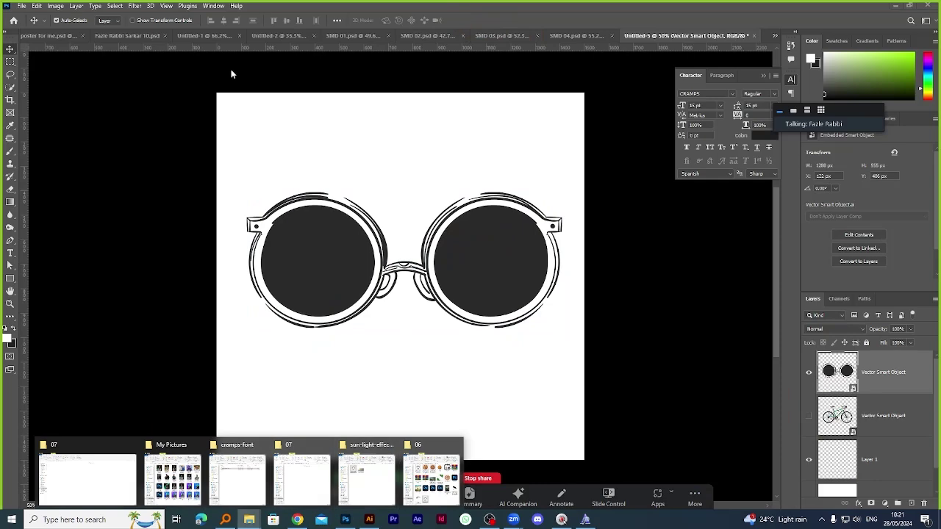
left_click(347, 35)
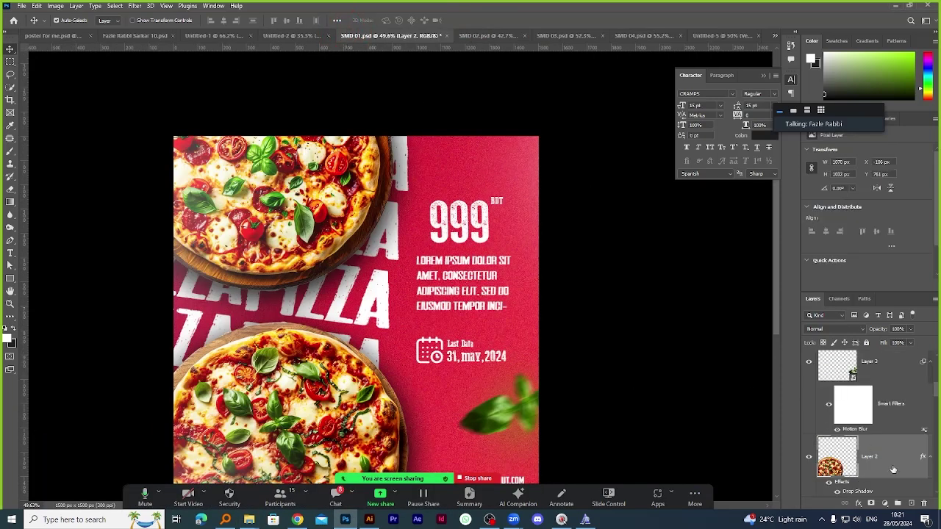
scroll(867, 452, "down", 3)
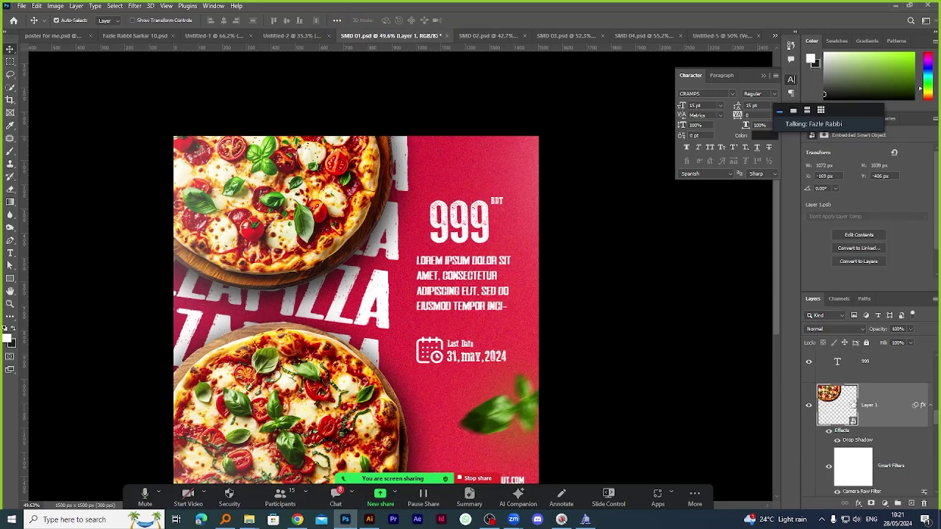
left_click_drag(891, 403, 591, 260)
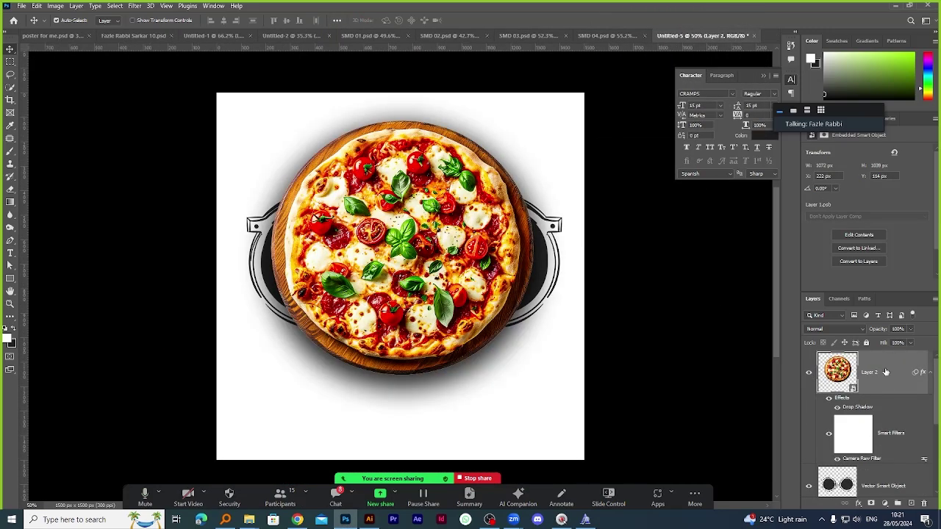
right_click(886, 372)
left_click(793, 368)
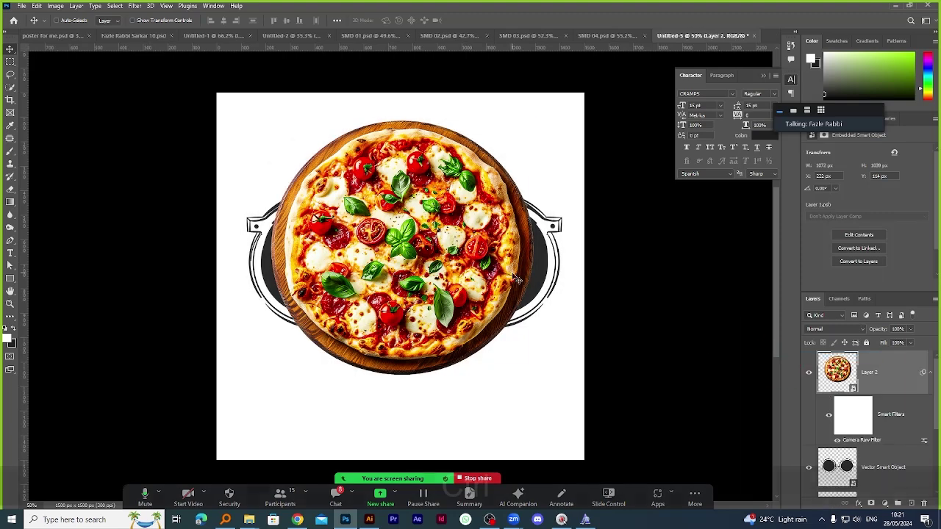
Scale the pizza down to about 24.42% and fit it over the left lens of the sunglasses.
key("ctrl+t")
left_click_drag(534, 249, 349, 263)
left_click(485, 20)
scroll(313, 257, "up", 4)
key("ctrl+t")
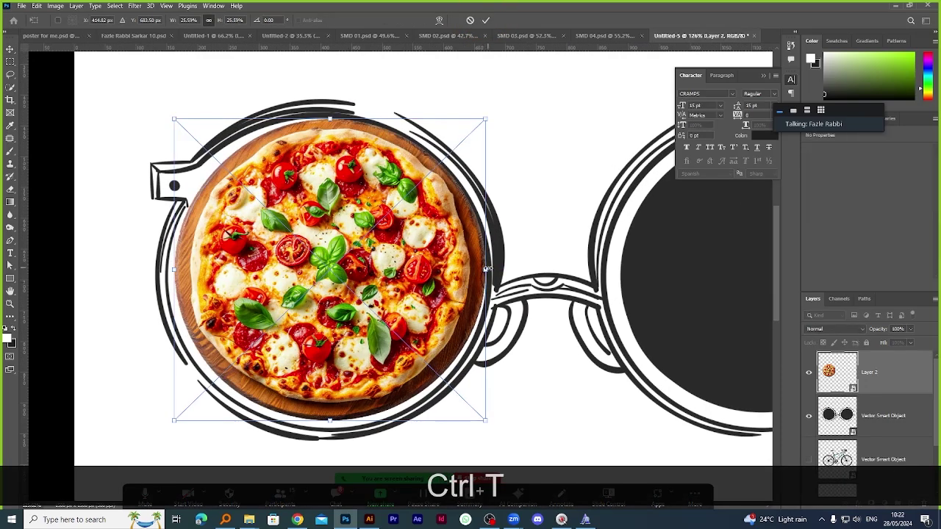
left_click_drag(486, 269, 473, 269)
left_click_drag(402, 265, 403, 265)
left_click(485, 20)
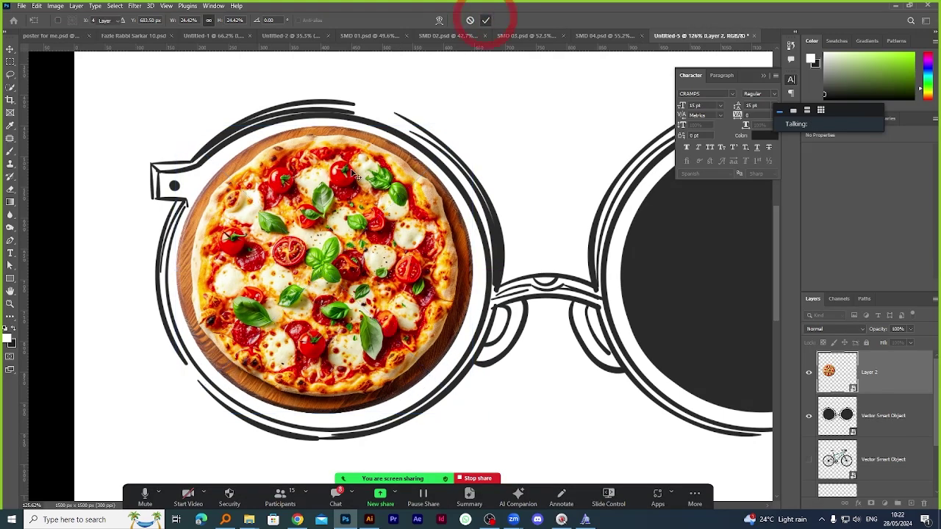
Try the burger image from folder 06 over the right lens, and remove it from the document.
scroll(352, 174, "down", 5)
scroll(412, 236, "up", 3)
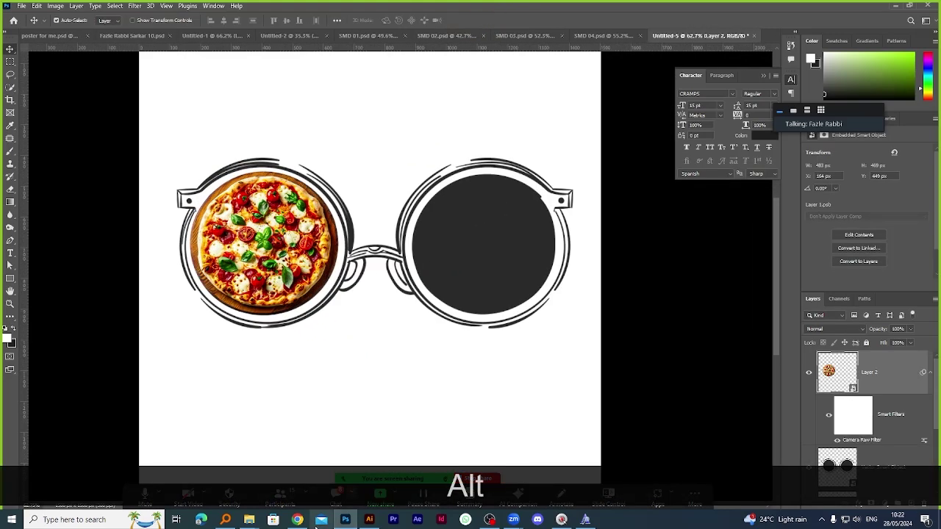
mouse_move(254, 521)
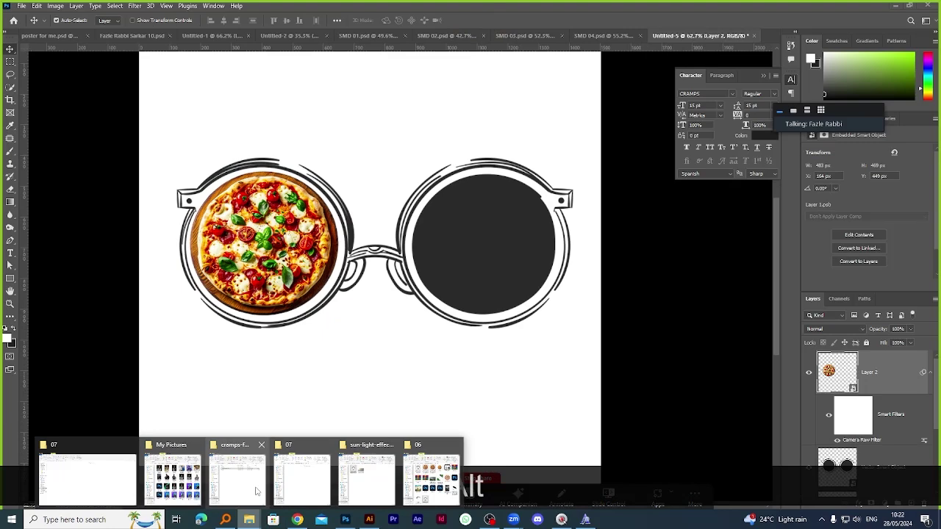
left_click(425, 488)
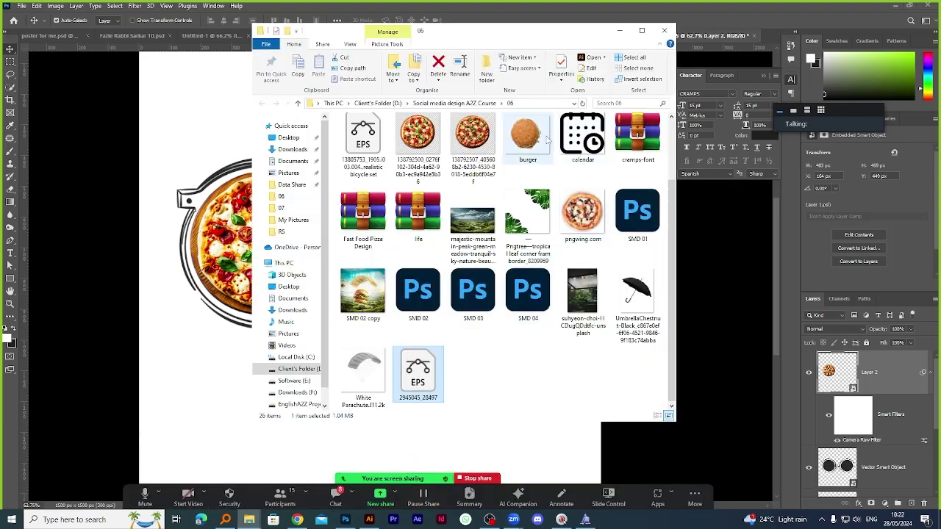
left_click_drag(546, 140, 335, 222)
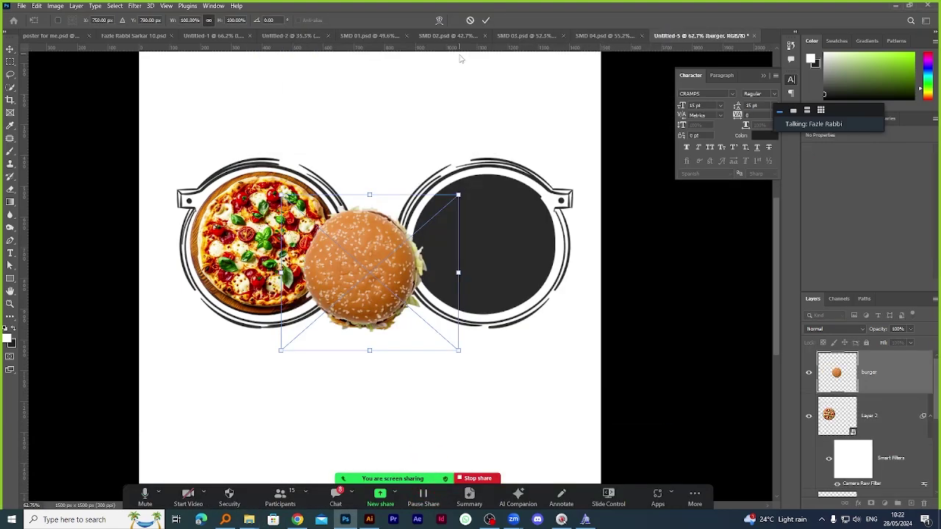
left_click(485, 20)
scroll(346, 231, "up", 3)
left_click_drag(365, 289, 544, 255)
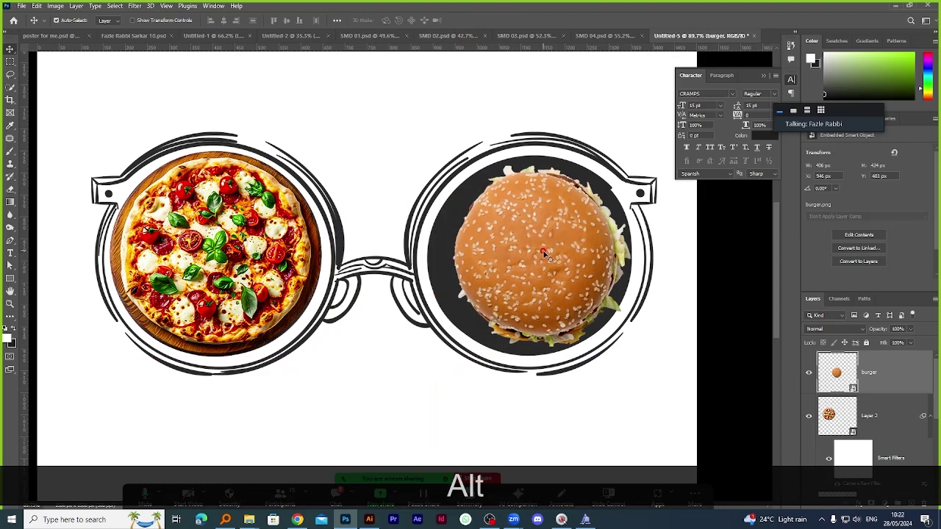
key("Delete")
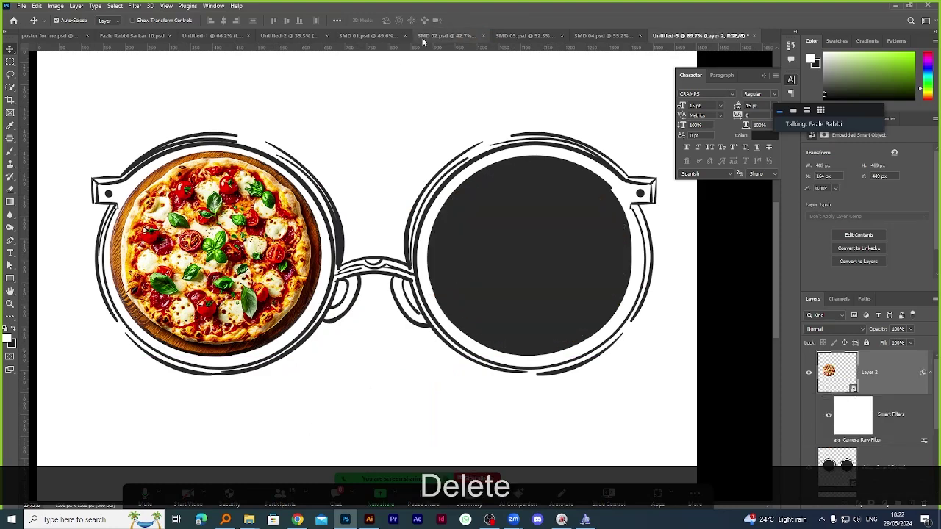
Copy the lower pizza layer from SMD 01.psd into the Untitled-5 document and clear its layer style.
left_click(356, 36)
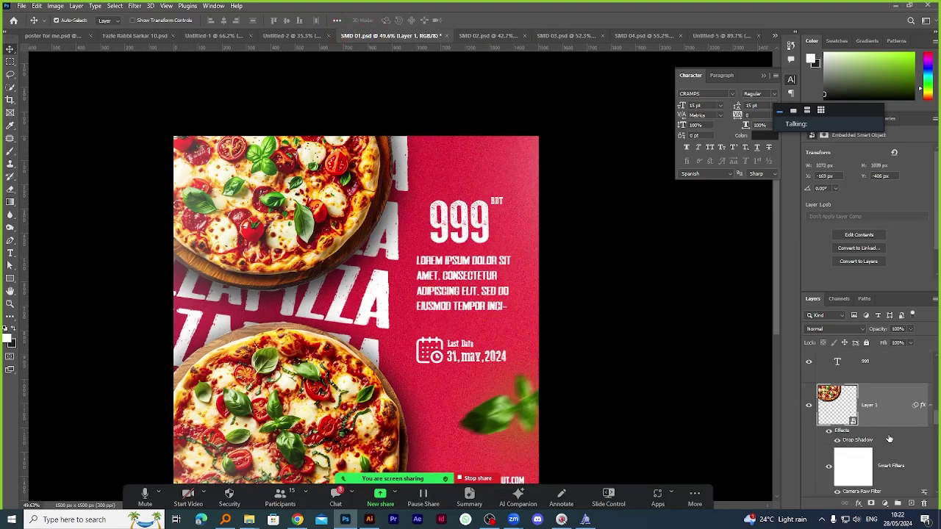
left_click(321, 415)
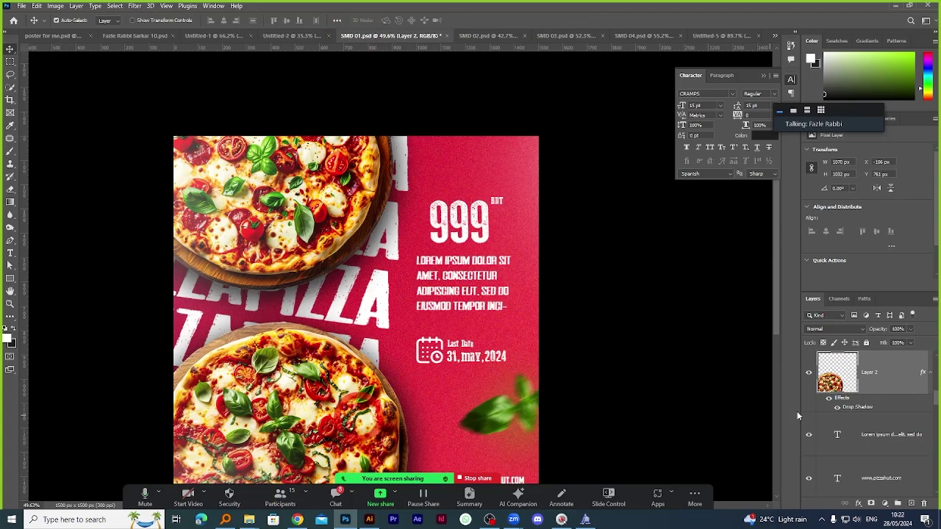
left_click_drag(837, 467, 472, 267)
right_click(897, 373)
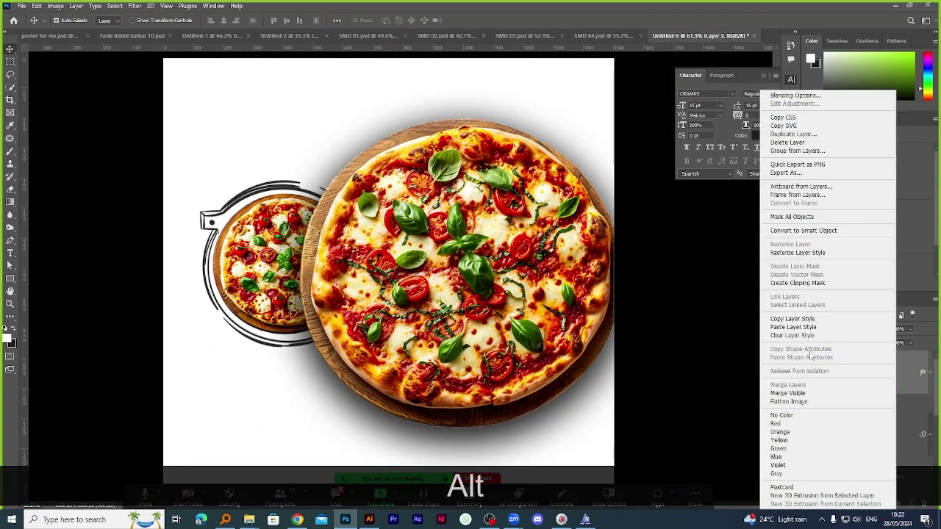
left_click(801, 335)
Scale the second pizza down to about 477 px wide and place it over the right lens.
key("ctrl+t")
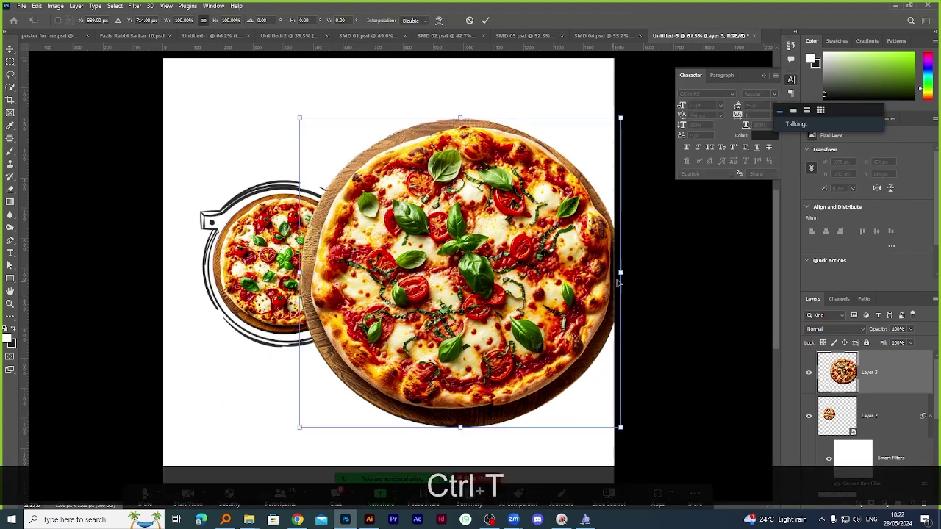
left_click_drag(620, 272, 479, 271)
left_click_drag(340, 254, 454, 249)
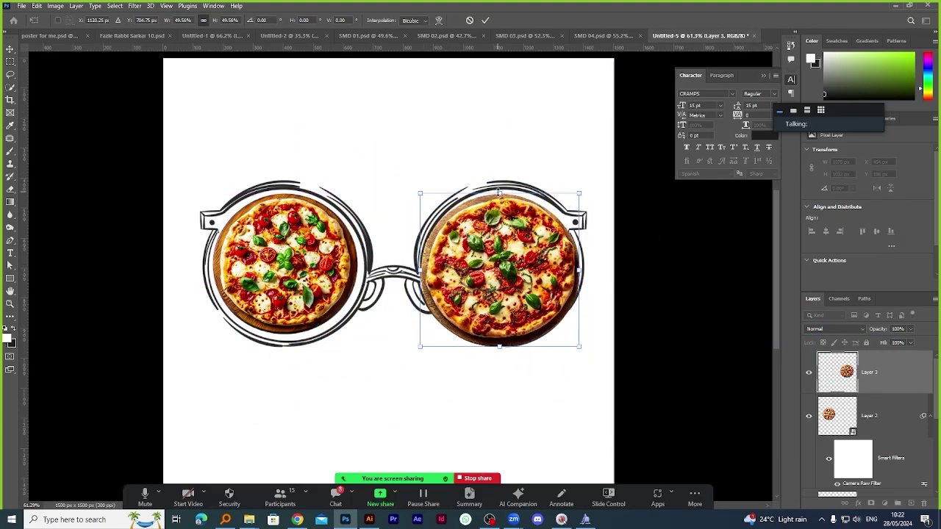
left_click_drag(499, 192, 512, 243)
left_click(485, 20)
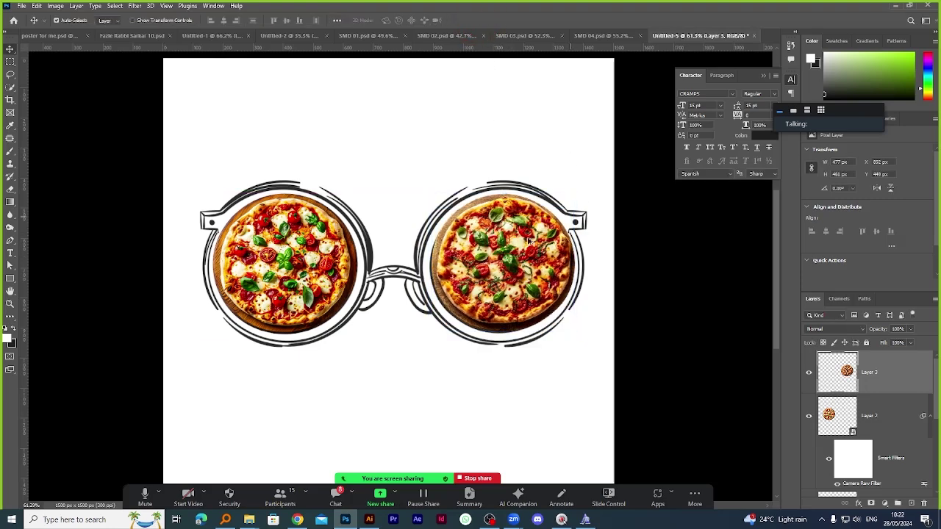
Enlarge the right pizza to about 100.87% and shift it slightly left to centre it in the right lens.
scroll(530, 241, "up", 5)
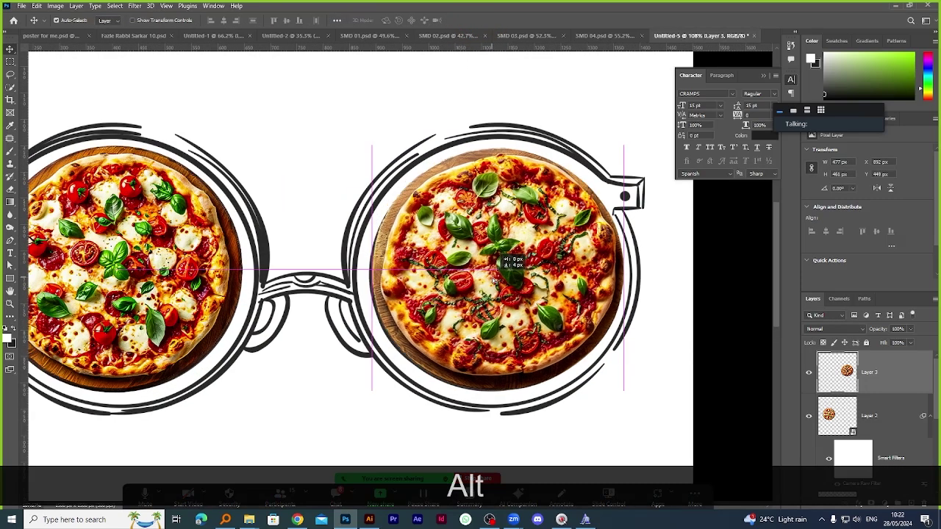
key("ctrl+t")
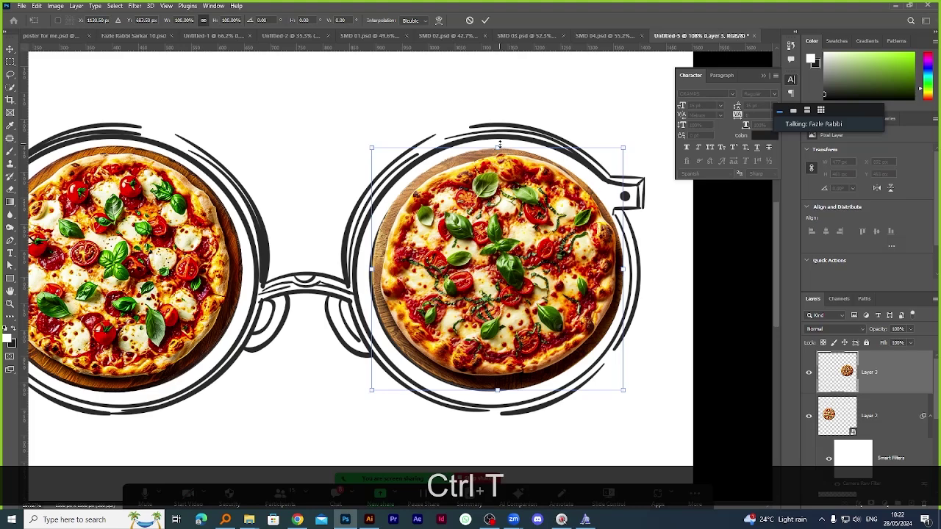
left_click_drag(499, 145, 499, 143)
left_click_drag(542, 244, 536, 242)
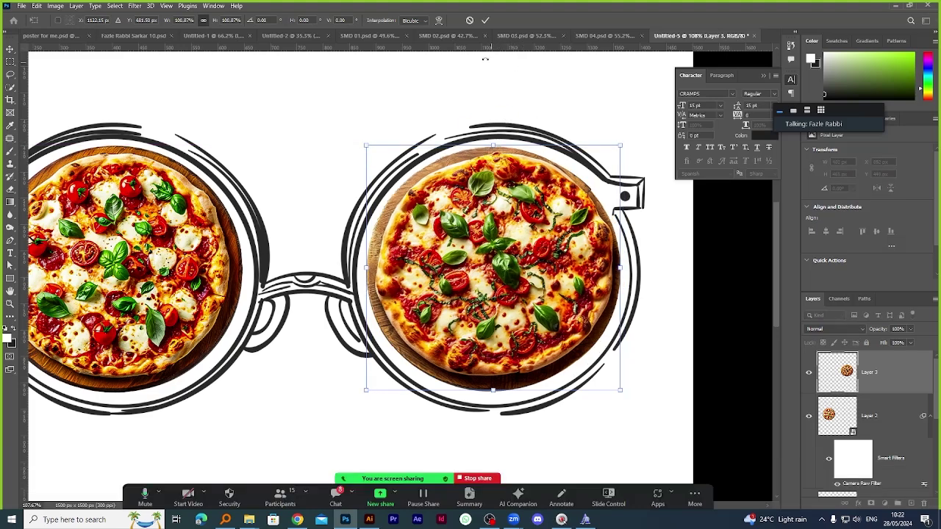
left_click(485, 22)
scroll(499, 397, "down", 5, "alt")
scroll(499, 397, "up", 2, "alt")
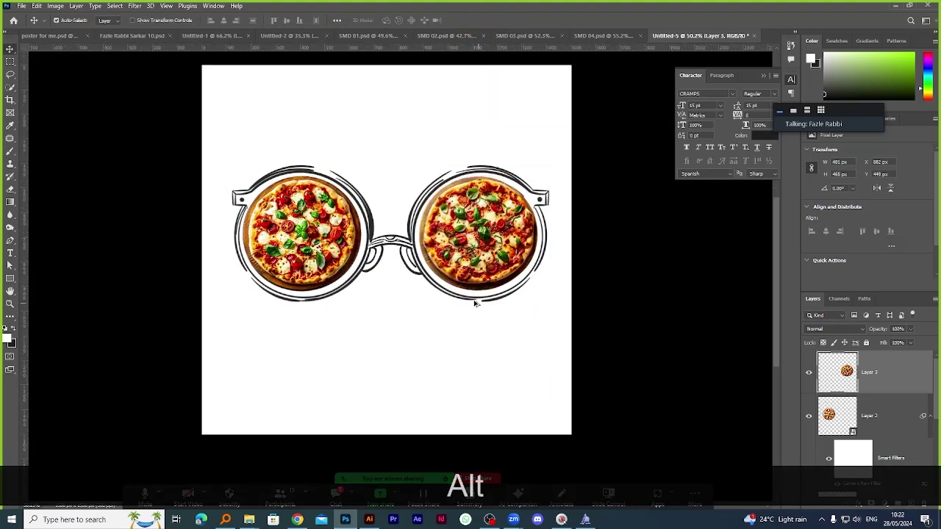
Add a new empty layer directly above the Background layer, beneath Layer 1.
left_click(498, 397)
scroll(891, 430, "down", 2)
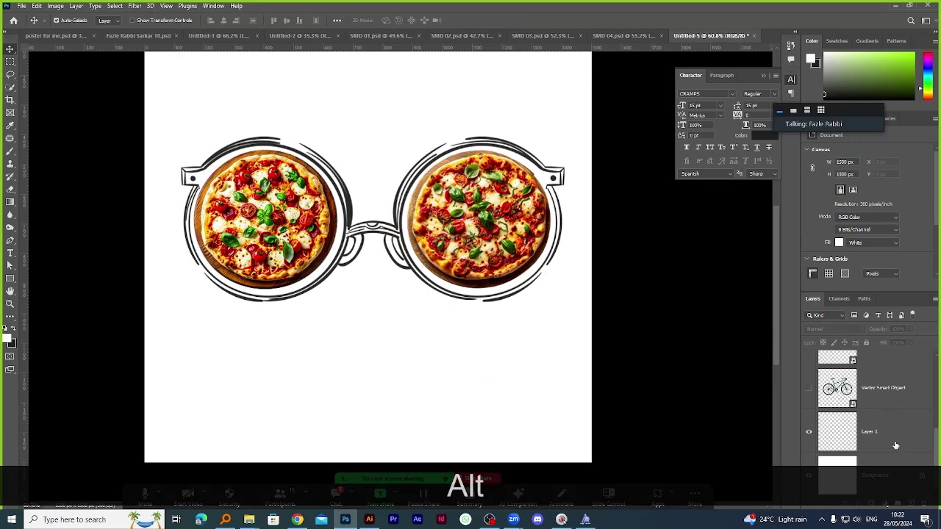
left_click(895, 445)
left_click(912, 503)
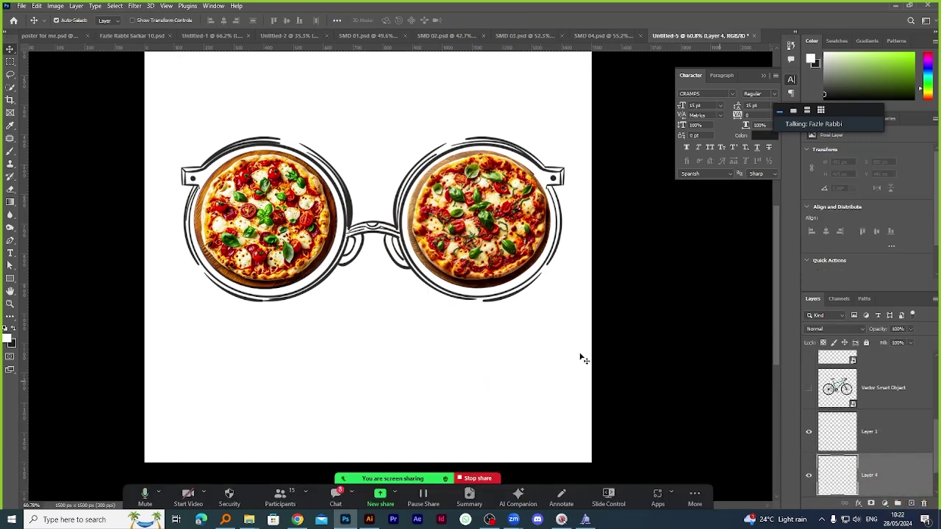
Set the foreground colour to lime green #b7d800 and fill the new layer with it.
left_click(8, 339)
left_click(732, 358)
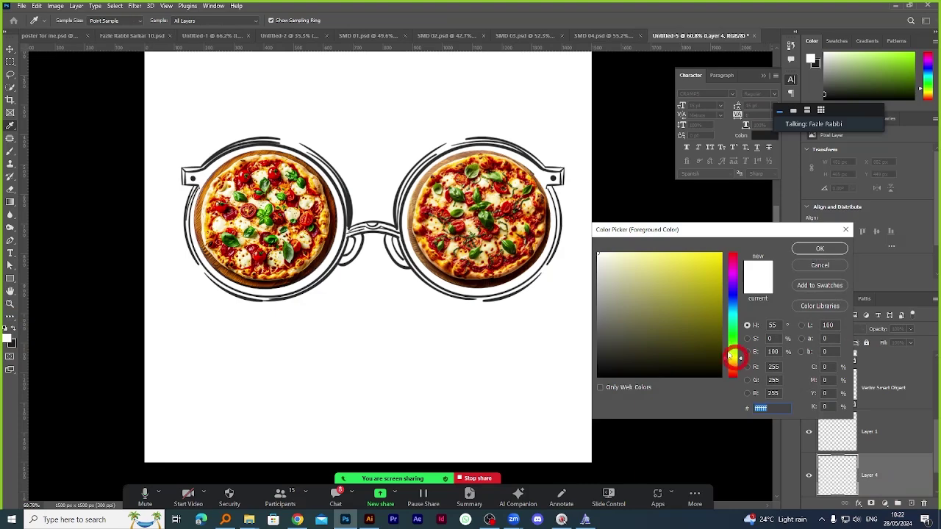
left_click_drag(721, 255, 734, 228)
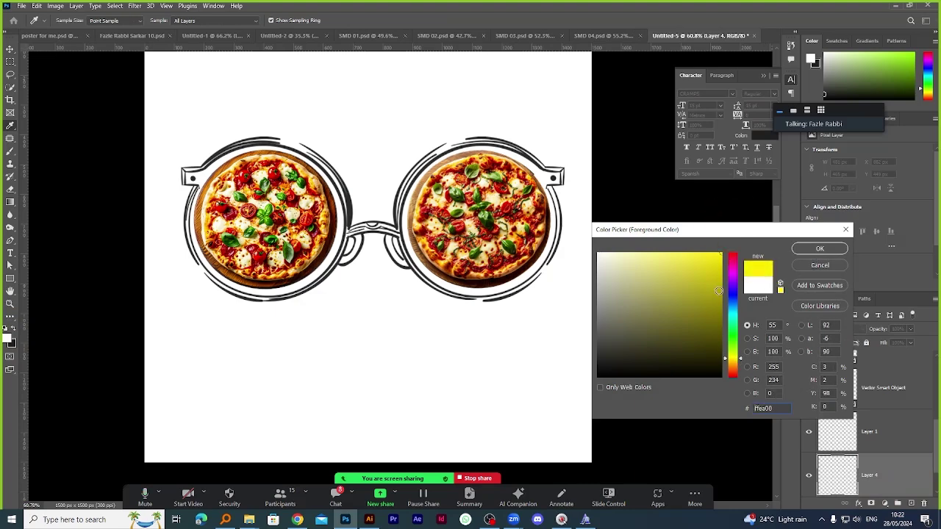
left_click_drag(718, 291, 729, 272)
left_click_drag(733, 357, 734, 353)
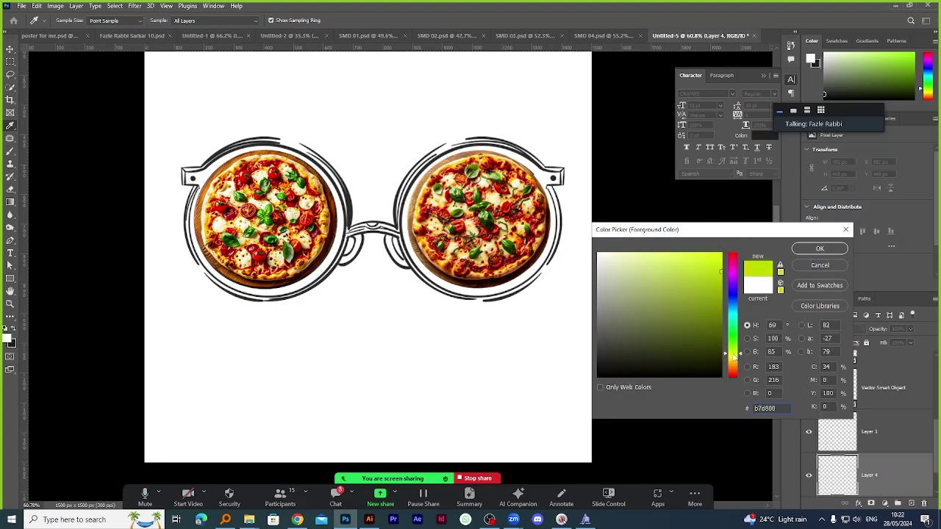
left_click(810, 252)
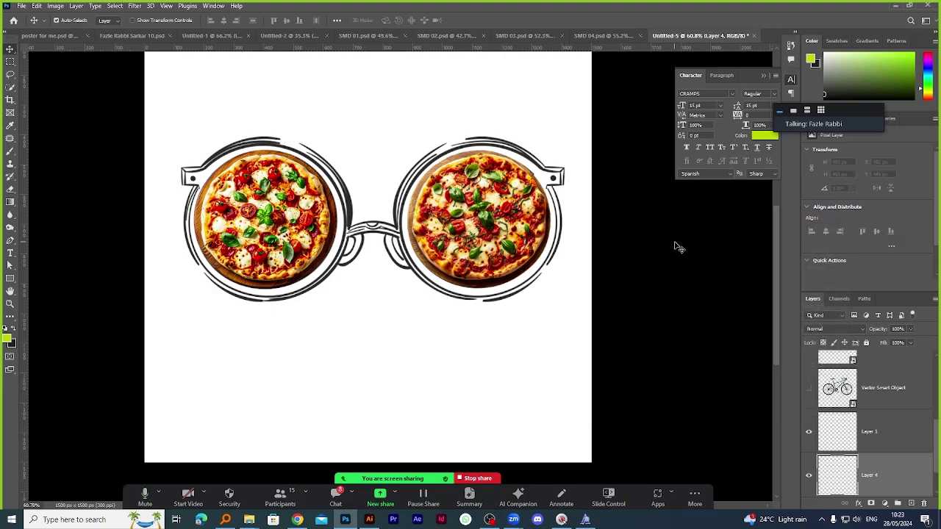
key("alt+BackSpace")
scroll(674, 246, "down", 2)
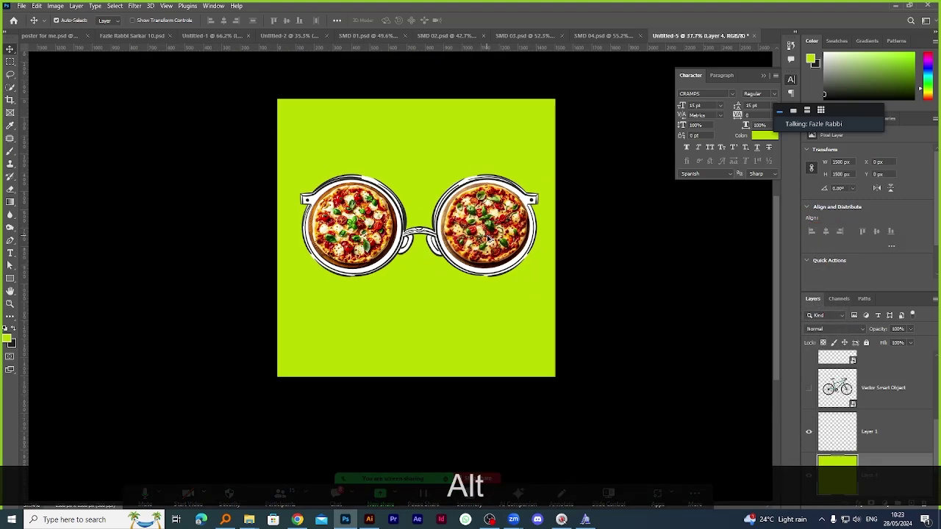
scroll(540, 195, "up", 2)
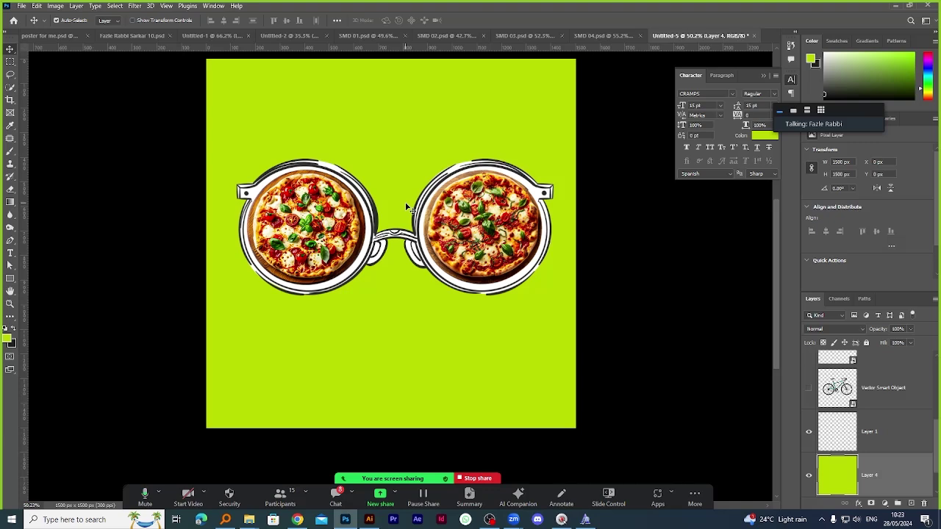
Set the blend mode of the sunglasses vector smart object to Multiply.
left_click(10, 253)
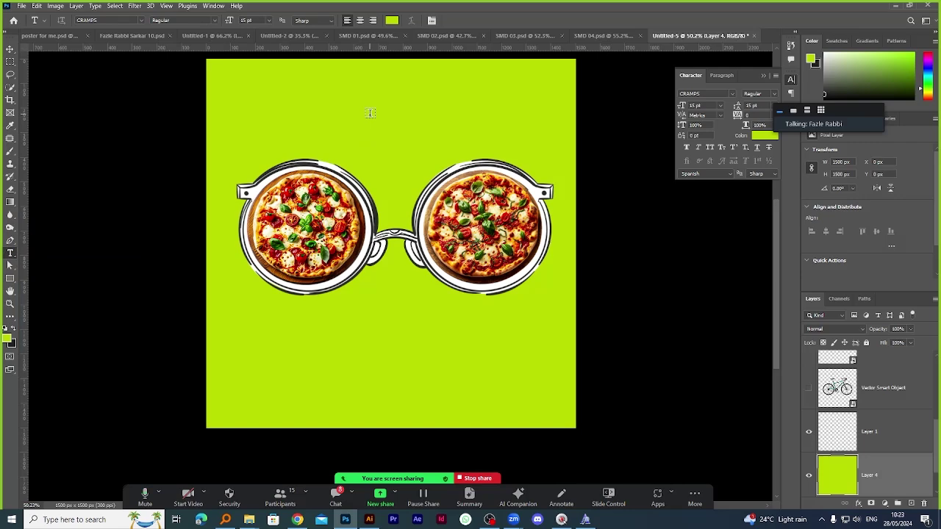
key("v")
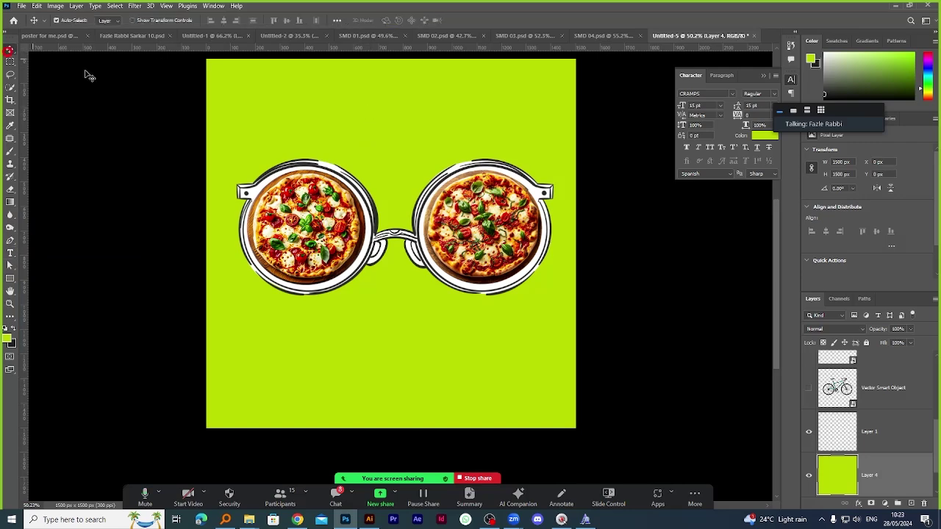
scroll(386, 219, "up", 3)
left_click(386, 219)
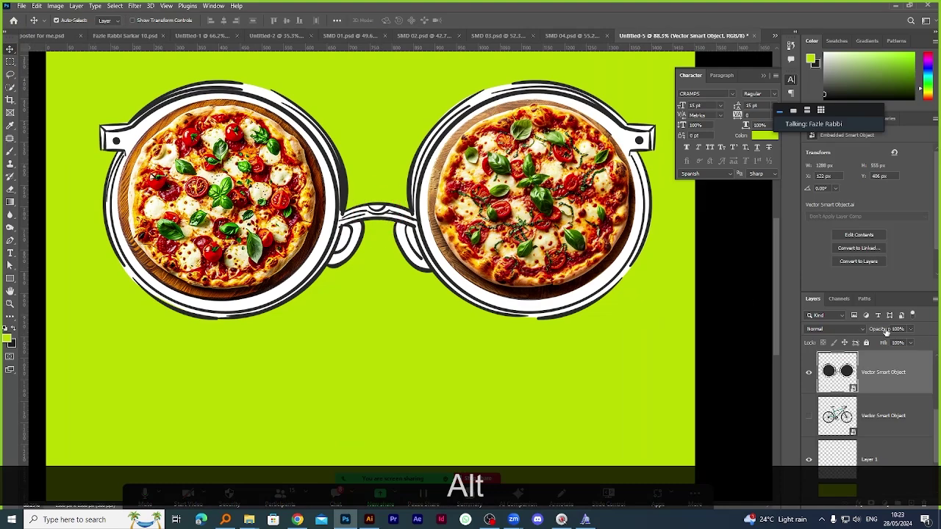
left_click(816, 329)
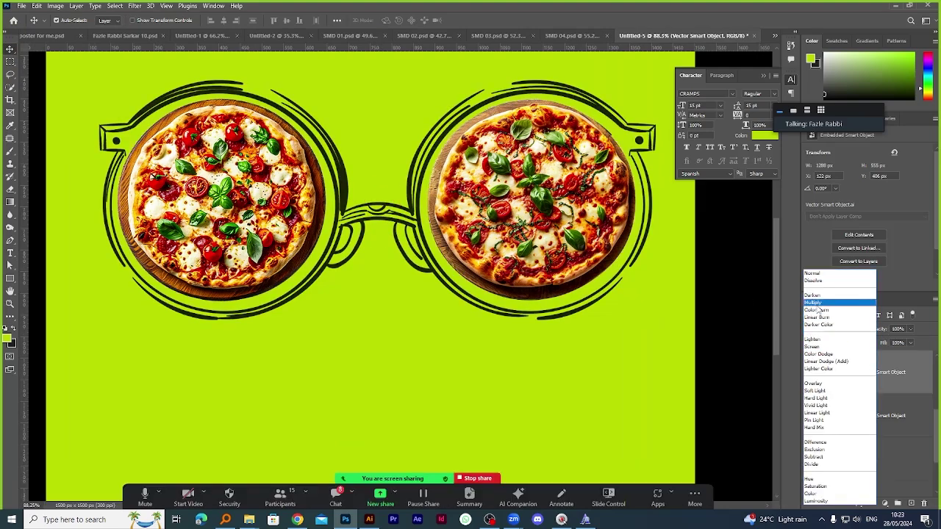
left_click(816, 303)
left_click(747, 289)
scroll(430, 297, "down", 3)
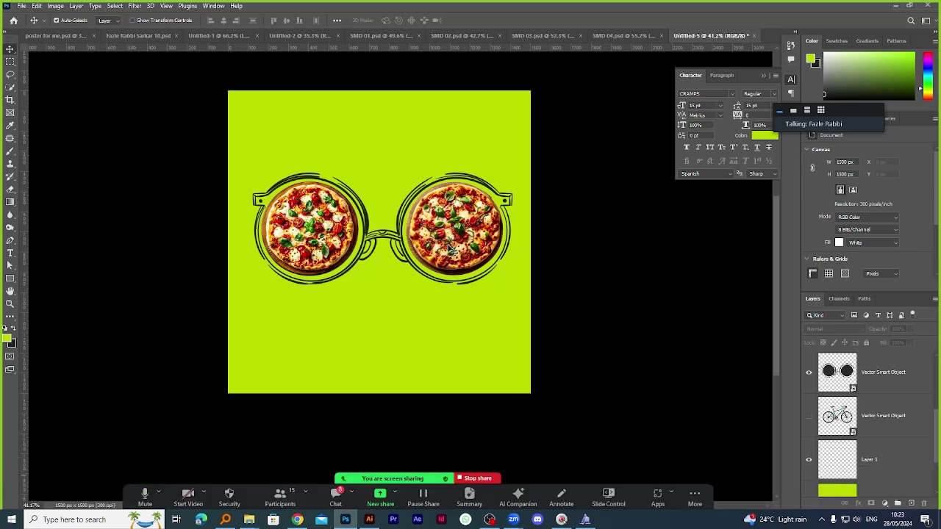
scroll(451, 251, "down", 1)
scroll(446, 201, "up", 3)
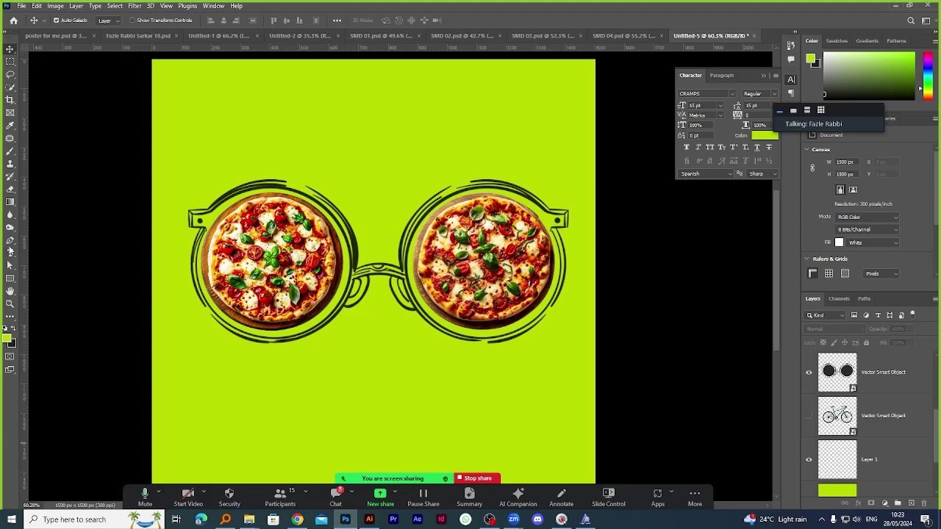
Switch to Chrome and search Google in a new tab for "foody lover", choosing the suggestion "foodie lover".
left_click(297, 520)
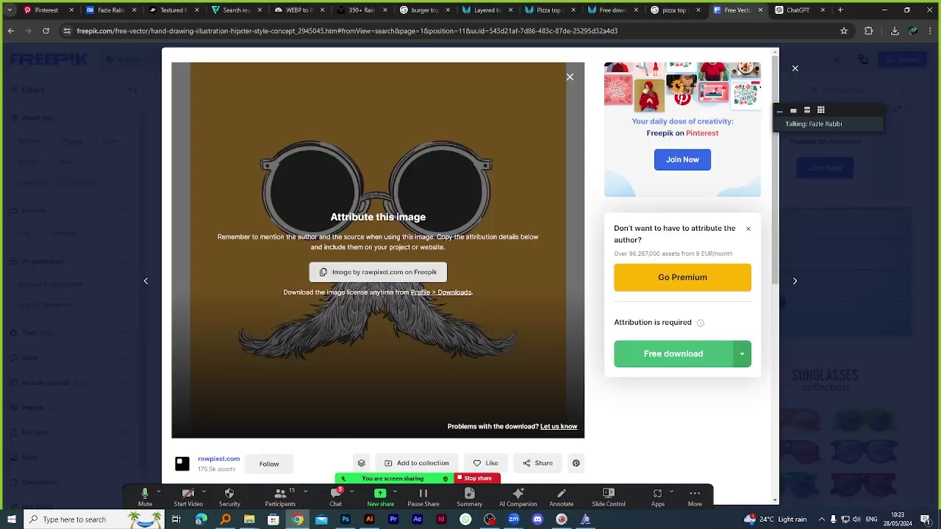
left_click(839, 9)
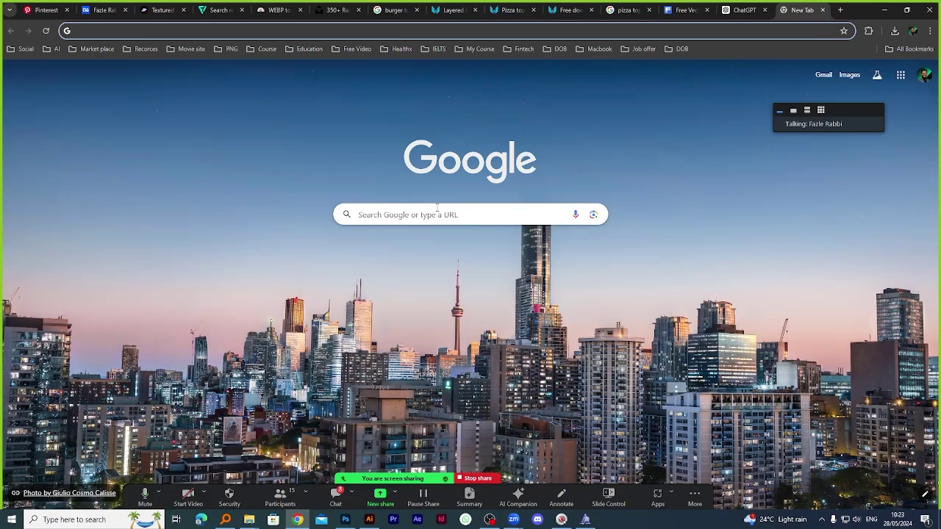
left_click(437, 209)
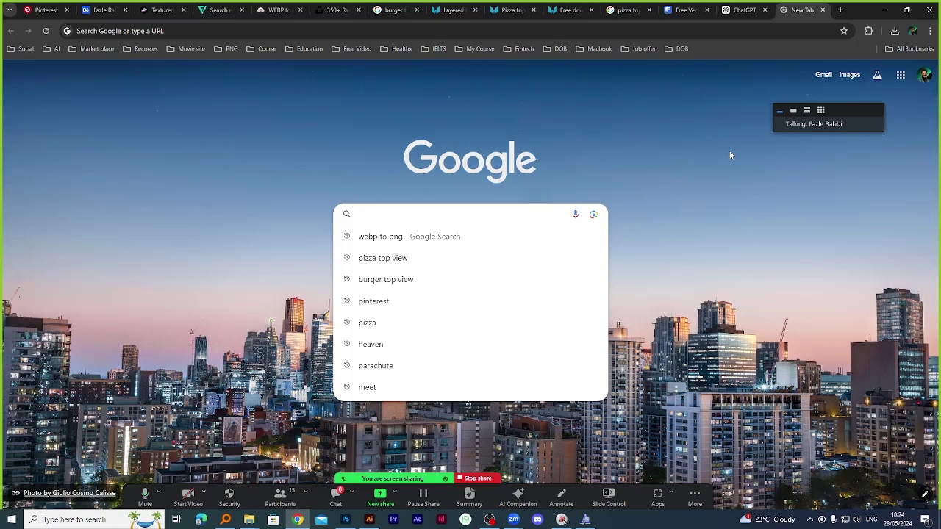
type("foody")
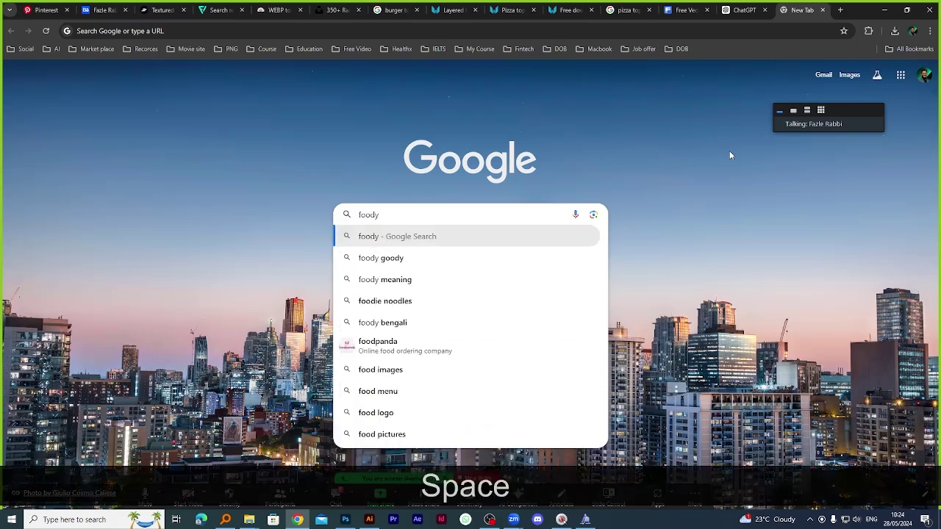
type(" lov")
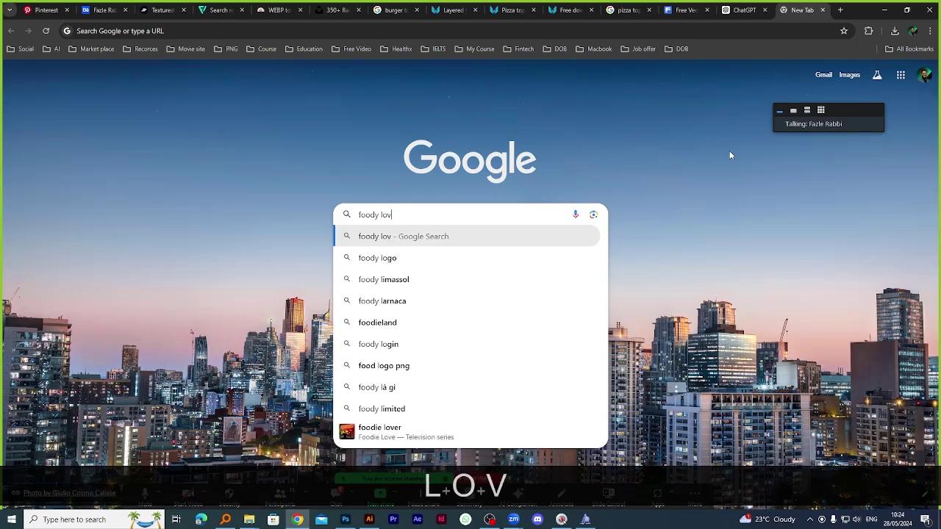
type("er")
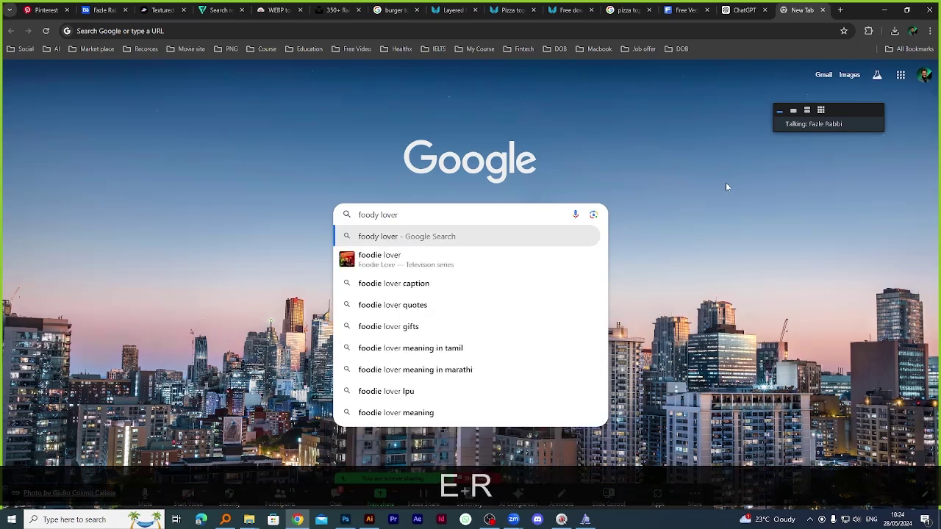
left_click(462, 255)
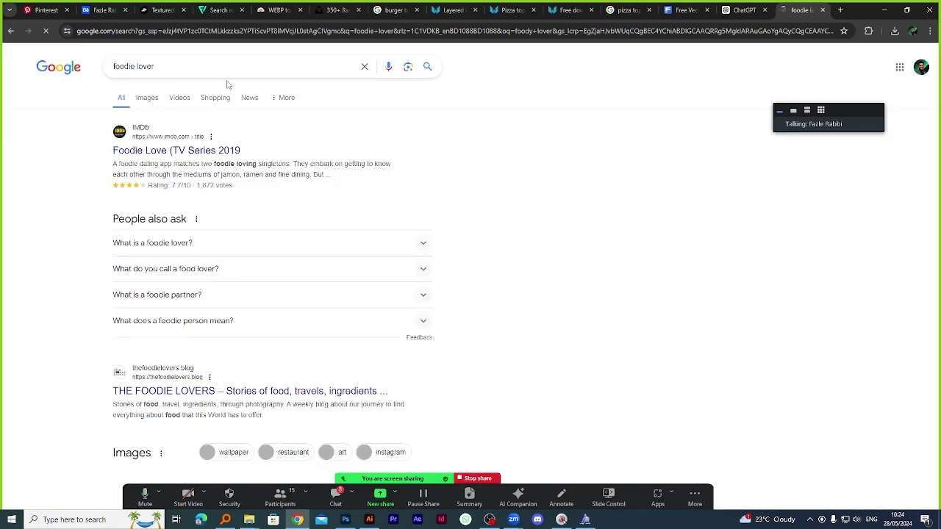
Copy "foodie lover" from the Google search field and paste it in Photoshop as a text line above the sunglasses.
left_click_drag(181, 65, 90, 71)
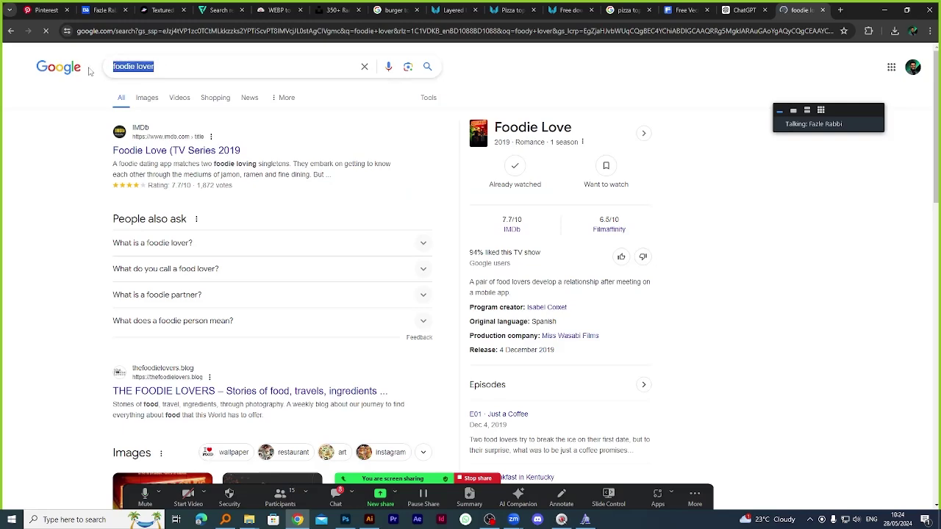
key("ctrl+c")
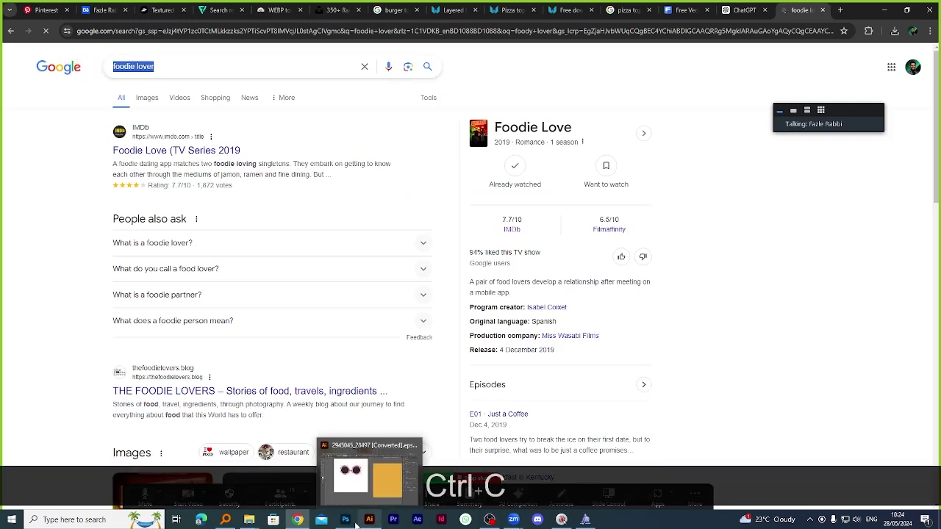
left_click(345, 519)
left_click(10, 253)
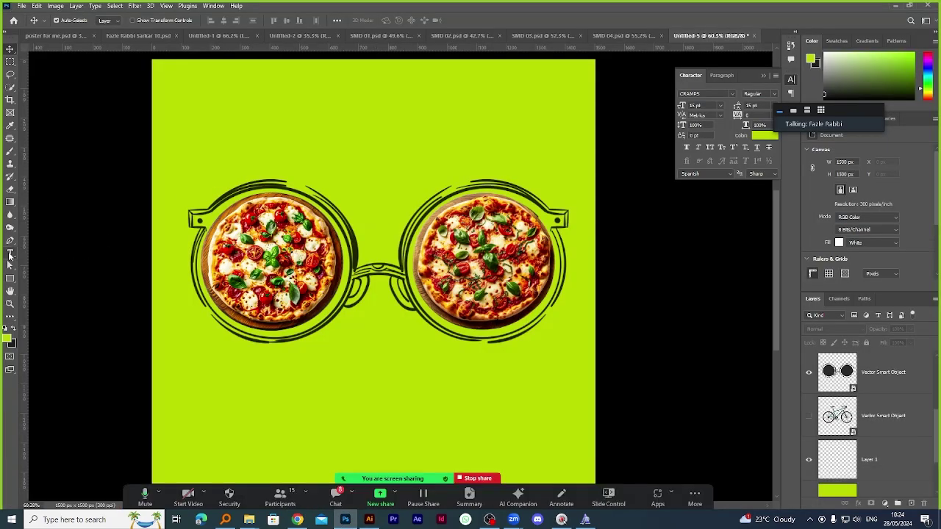
left_click(289, 131)
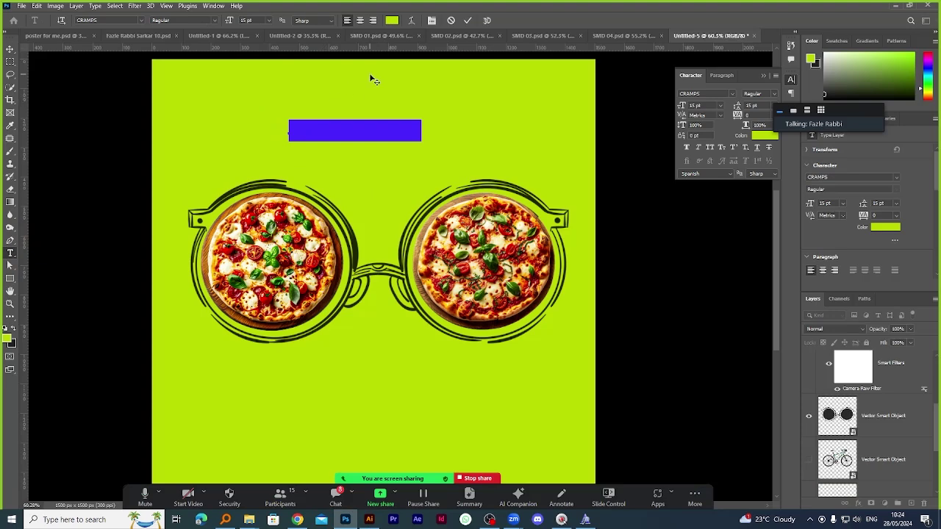
key("ctrl+v")
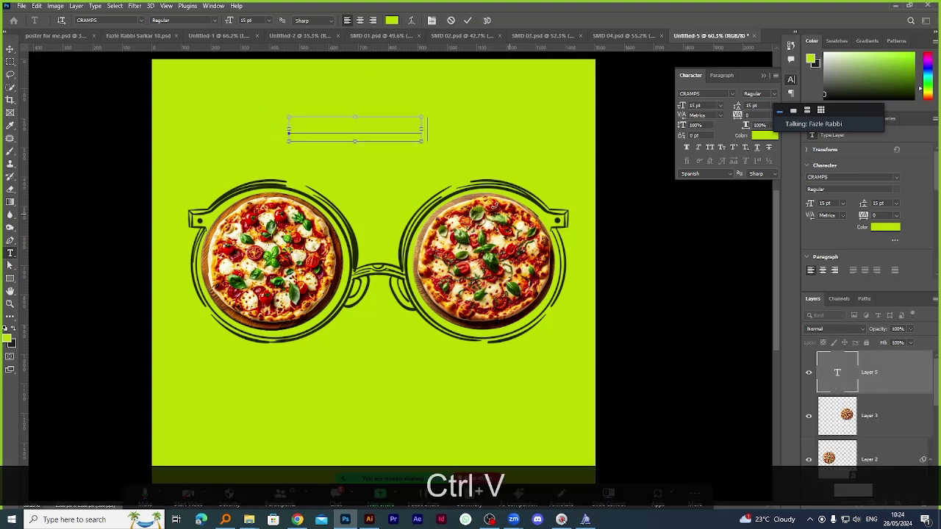
Select the whole FOODIE LOVER text and set its colour to dark olive #1a1f01.
double_click(359, 132)
left_click(391, 20)
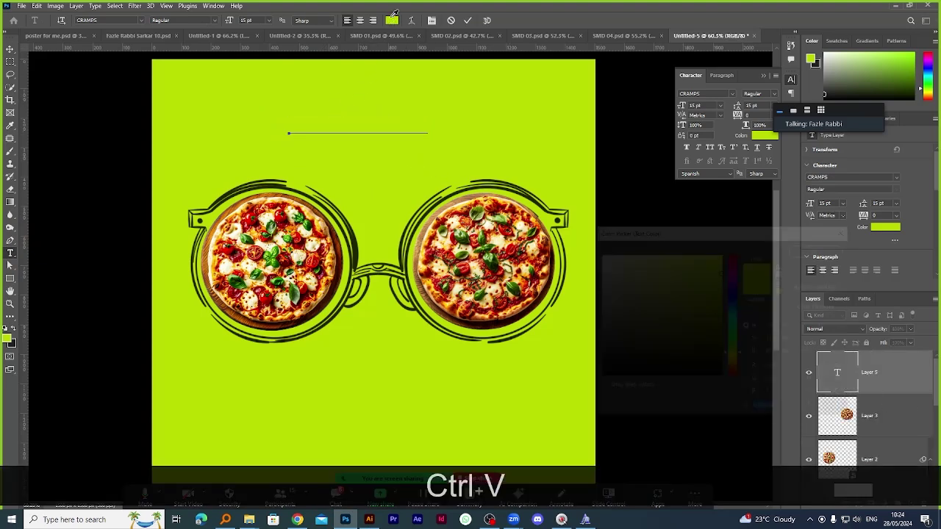
left_click_drag(707, 325, 721, 339)
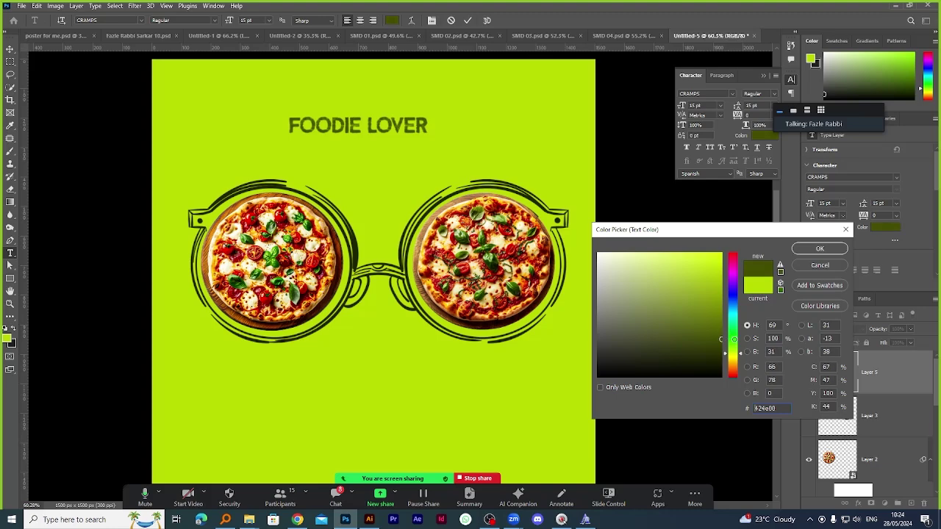
mouse_move(674, 316)
left_mouse_down()
mouse_move(625, 270)
mouse_move(650, 344)
mouse_move(519, 399)
left_mouse_up()
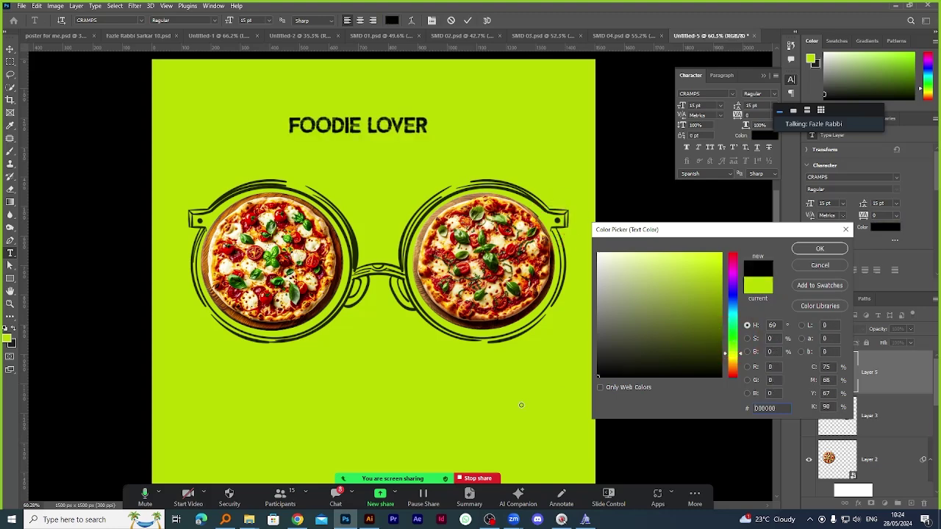
left_click(723, 357)
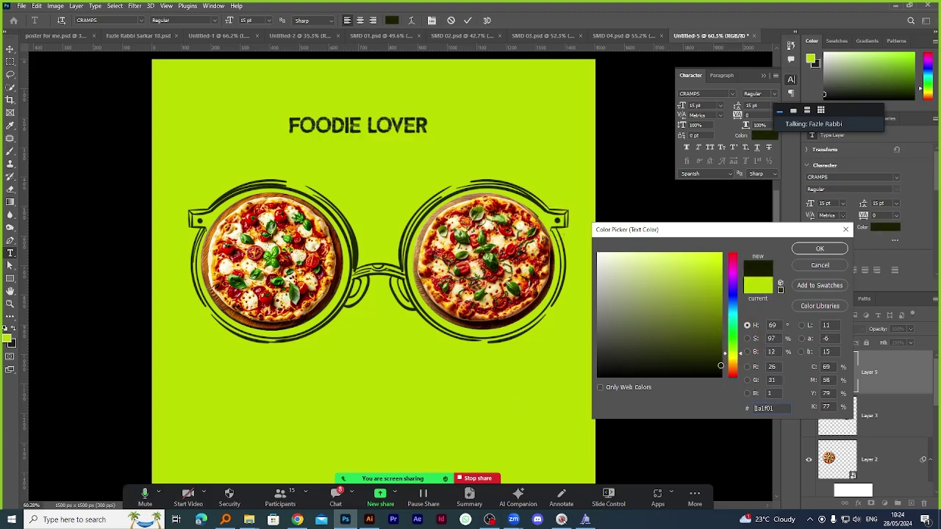
left_click(819, 249)
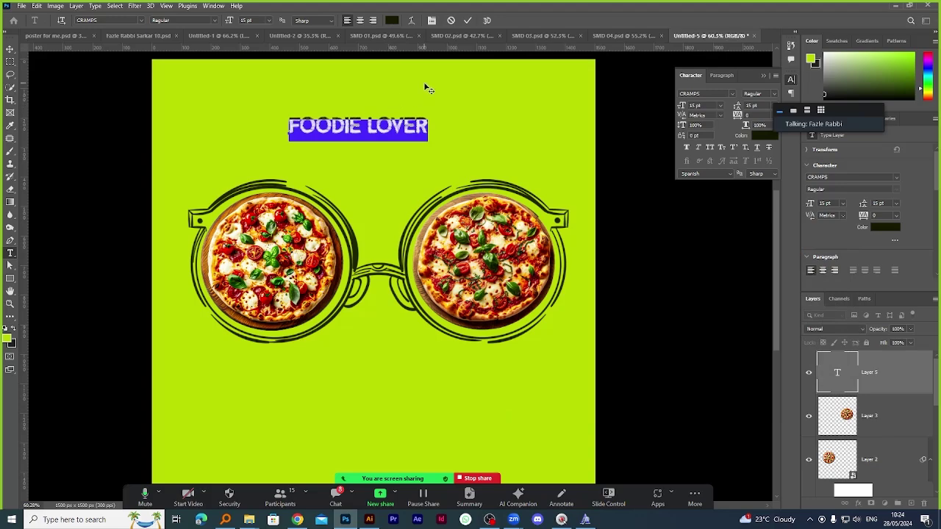
Scale the FOODIE LOVER headline to about 258% (38.65 pt) and centre it just above the sunglasses.
left_click(467, 20)
scroll(388, 207, "up", 2, "alt")
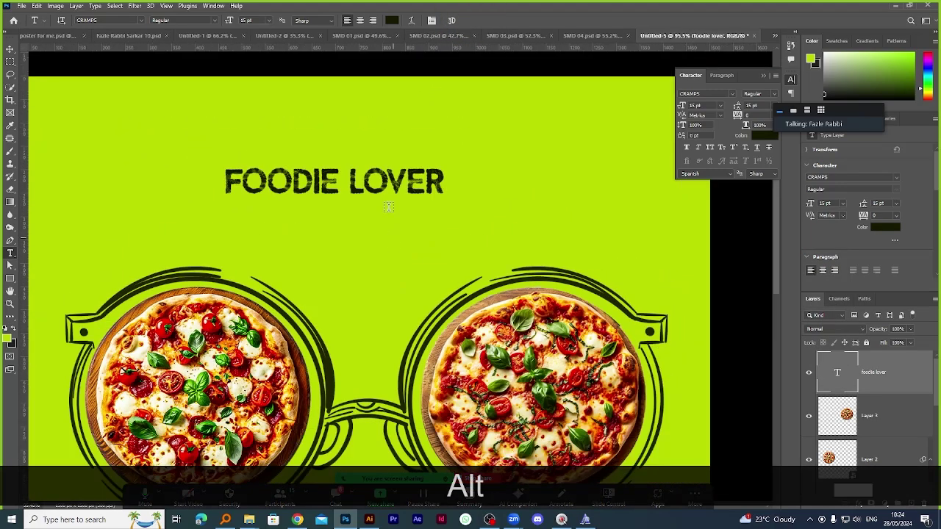
left_click(9, 49)
scroll(428, 166, "down", 2, "alt")
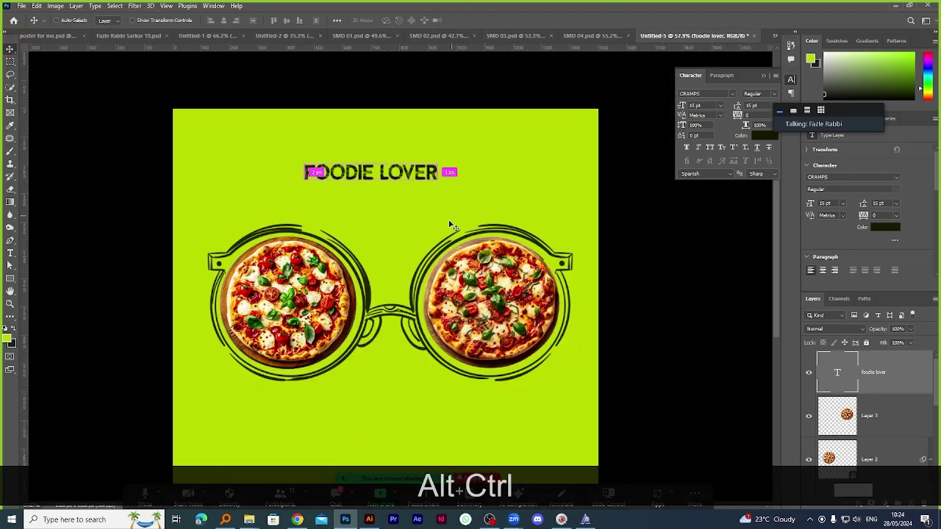
key("ctrl+alt+t")
left_click_drag(371, 188, 389, 223)
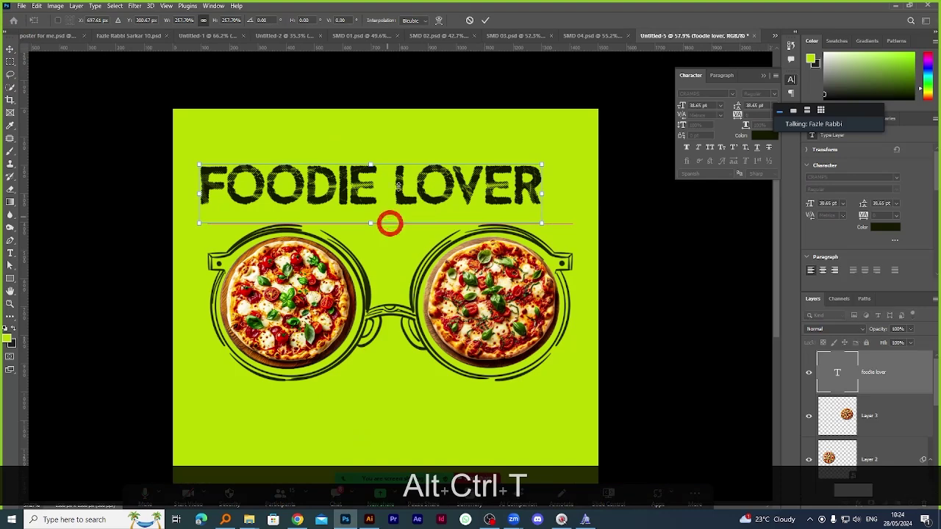
mouse_move(401, 180)
left_mouse_down()
mouse_move(426, 176)
mouse_move(415, 181)
left_mouse_up()
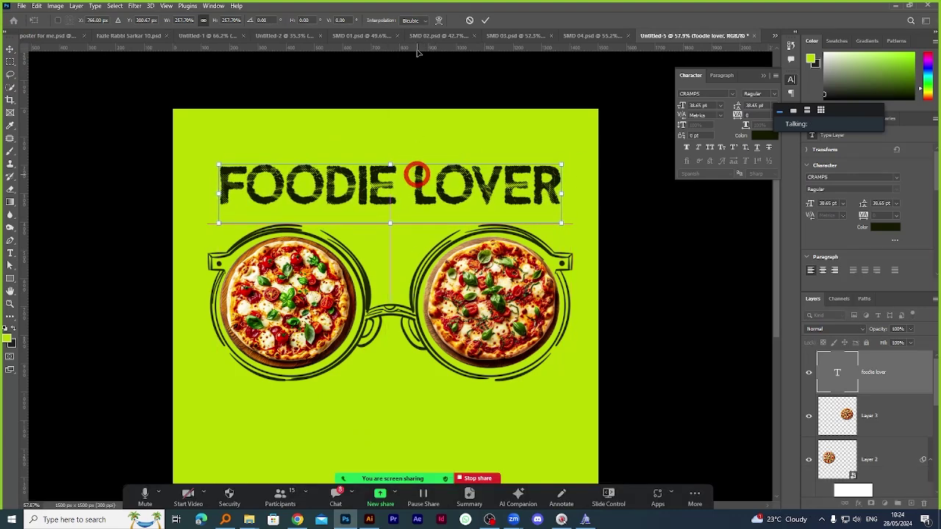
left_click(483, 23)
Draw a rectangle about 1320 × 477 px over the lower part of the canvas and fill it with white.
scroll(431, 219, "up", 3)
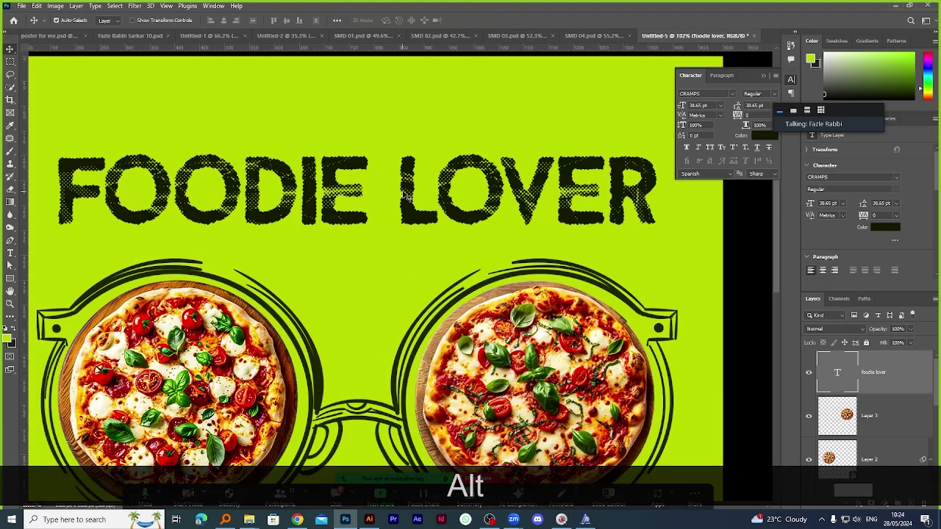
scroll(335, 122, "down", 2)
scroll(334, 121, "down", 2)
scroll(365, 294, "up", 1)
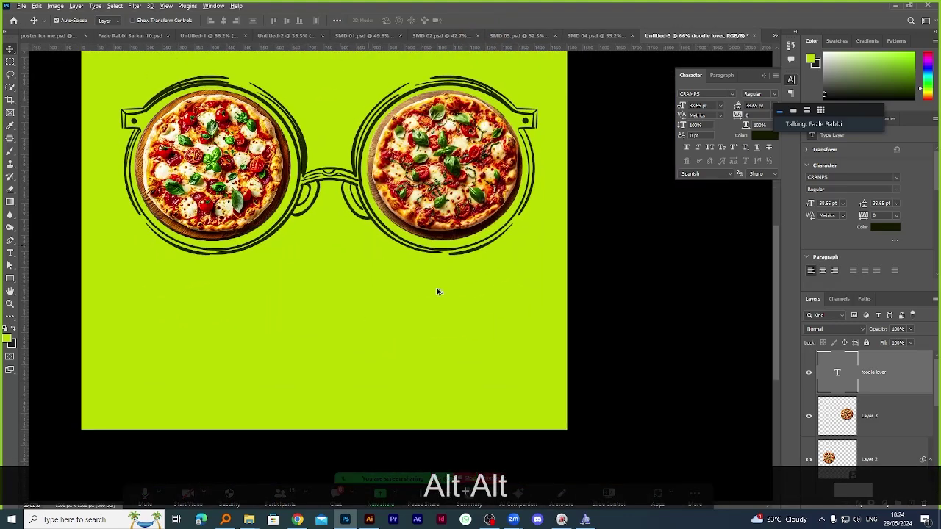
scroll(437, 290, "down", 1)
scroll(389, 283, "down", 1)
key("u")
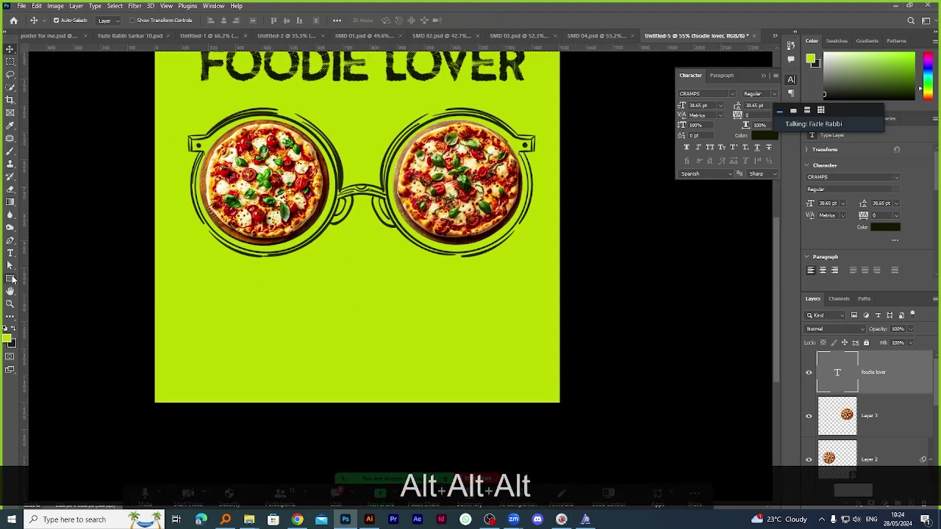
left_click_drag(250, 289, 603, 417)
left_click(110, 20)
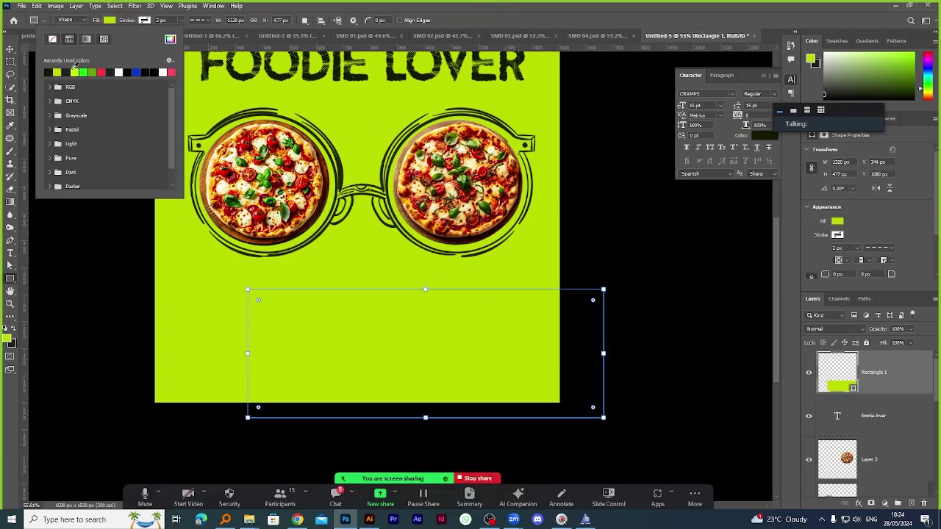
left_click(162, 72)
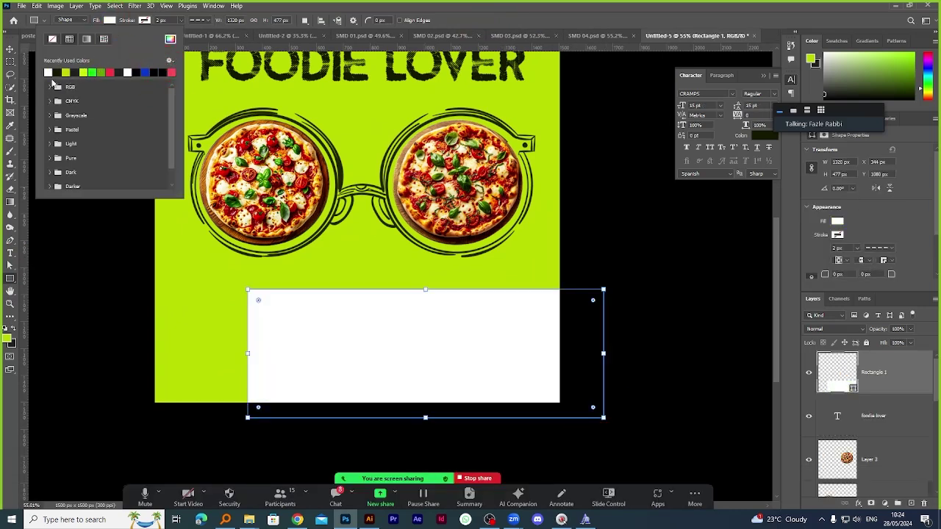
Enlarge the white rectangle to 126% and skew it about -6.2° so it covers the canvas bottom with a slanted upper edge.
left_click(9, 49)
left_click_drag(494, 349, 397, 362)
key("ctrl+t")
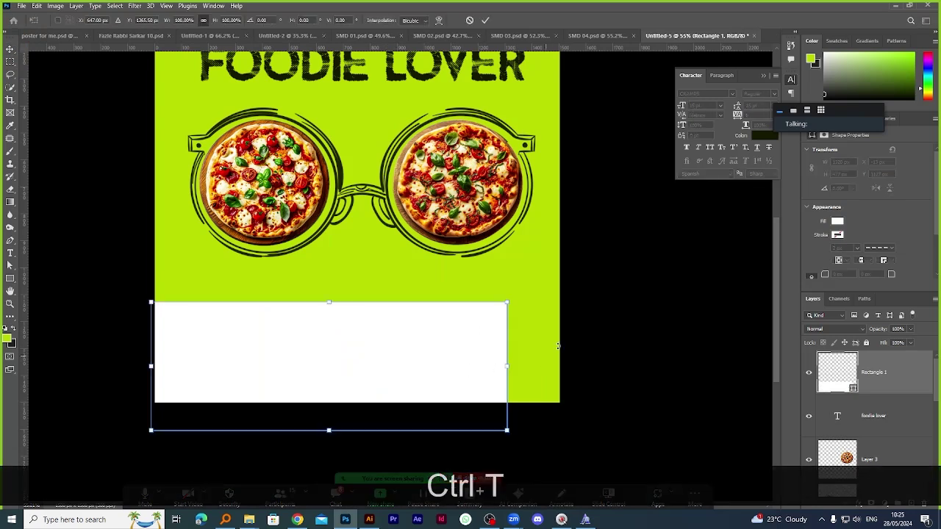
left_click_drag(509, 372, 600, 320)
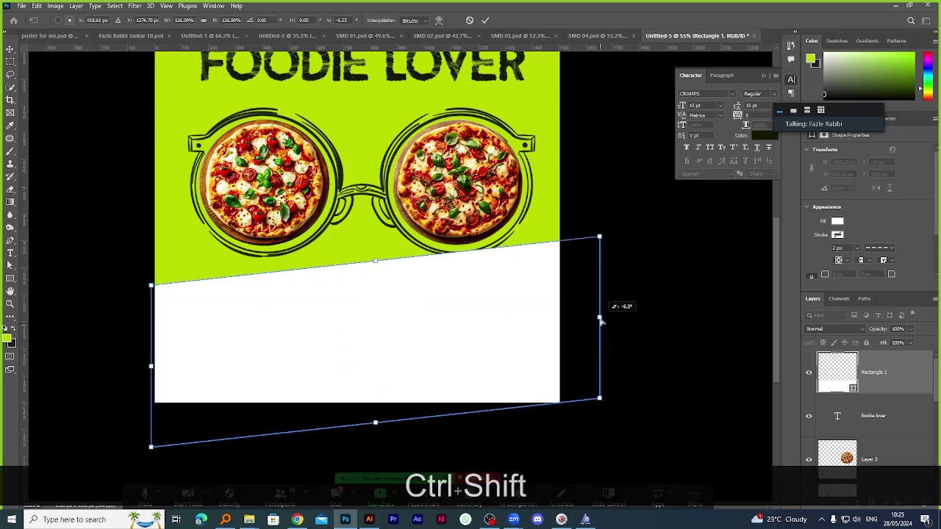
left_click_drag(451, 332, 439, 360)
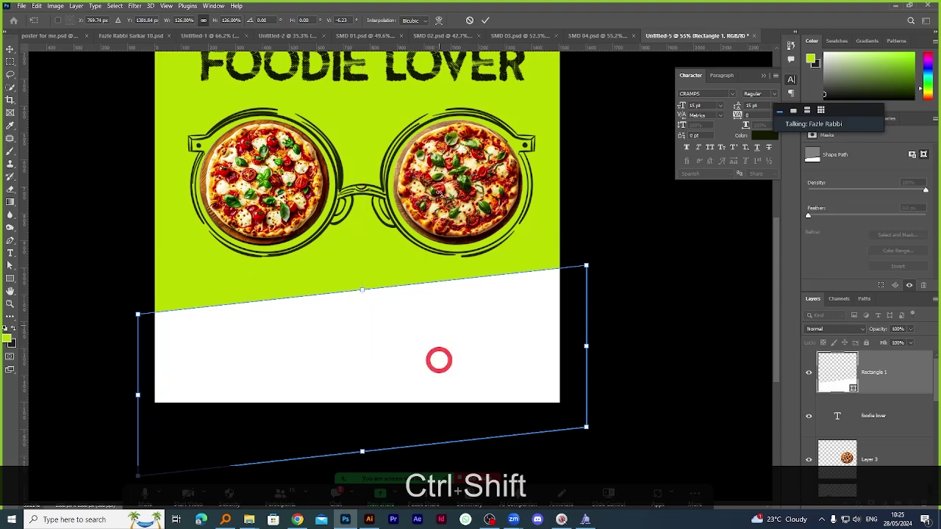
key("Return")
Add a "PIZZA" text line in dark olive below the left lens of the sunglasses.
scroll(414, 269, "up", 3)
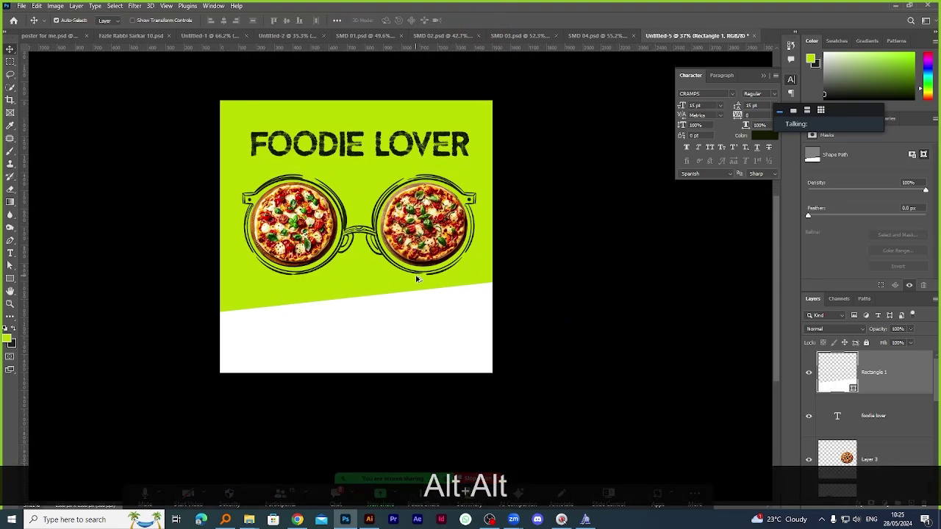
left_click(10, 253)
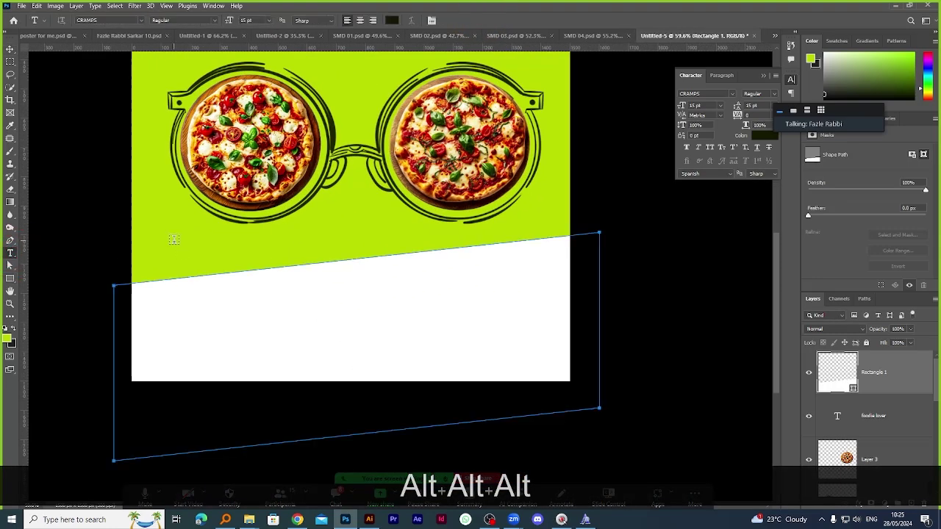
left_click(174, 241)
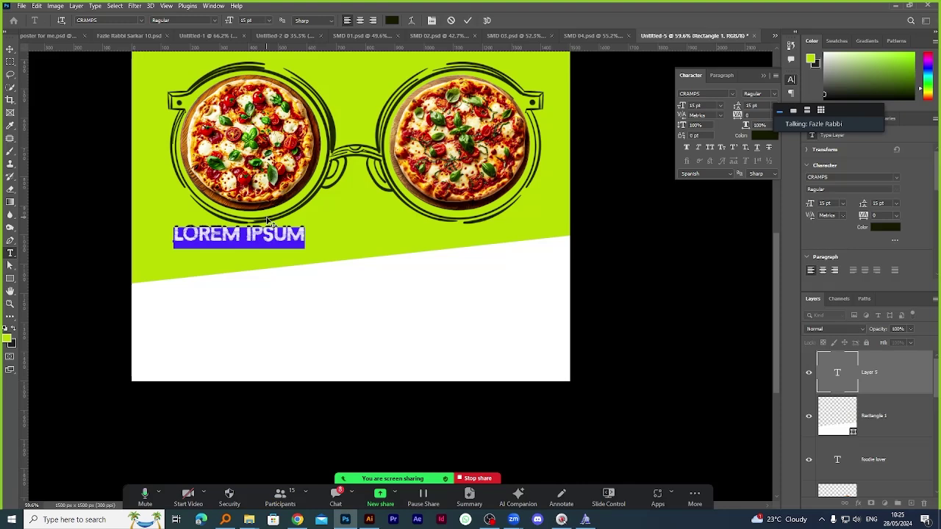
type("PIZZA")
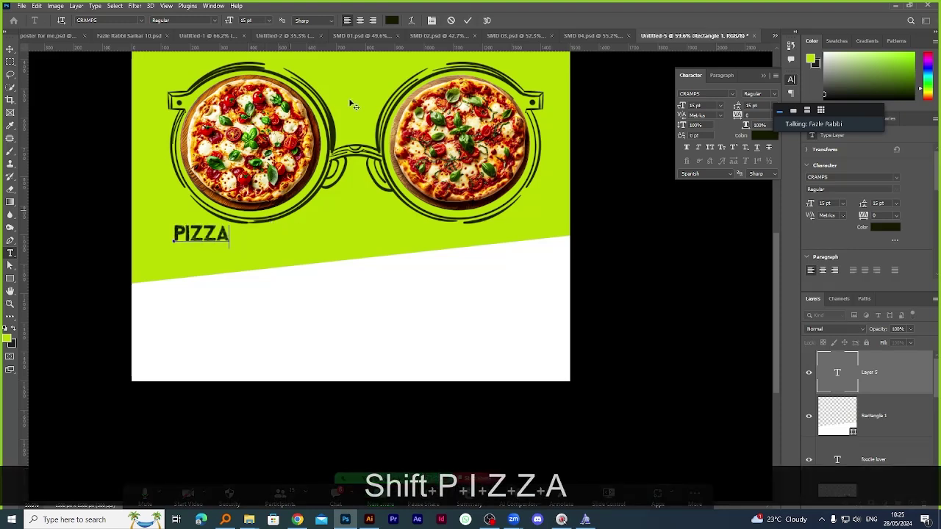
left_click(469, 20)
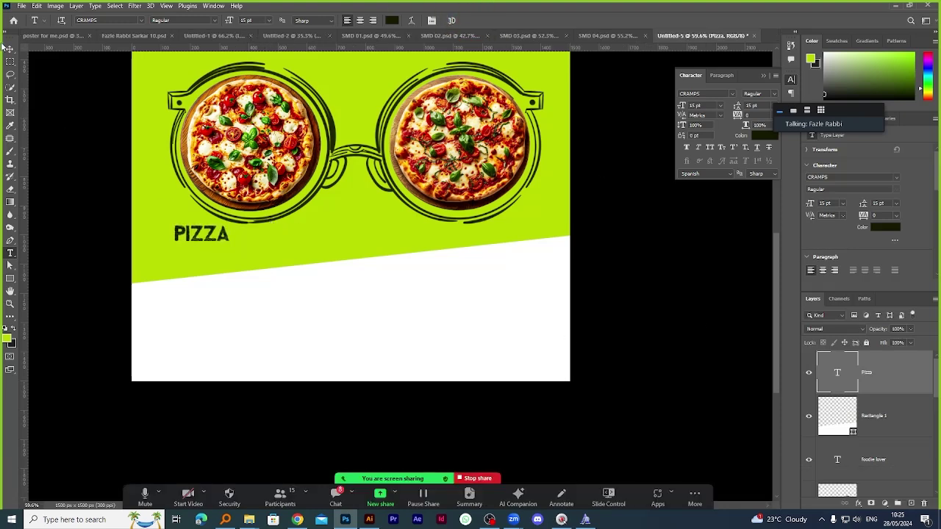
Try enlarging the PIZZA text to about 109 pt across the white panel, tilted to follow its slanted edge.
key("ctrl")
key("ctrl+t")
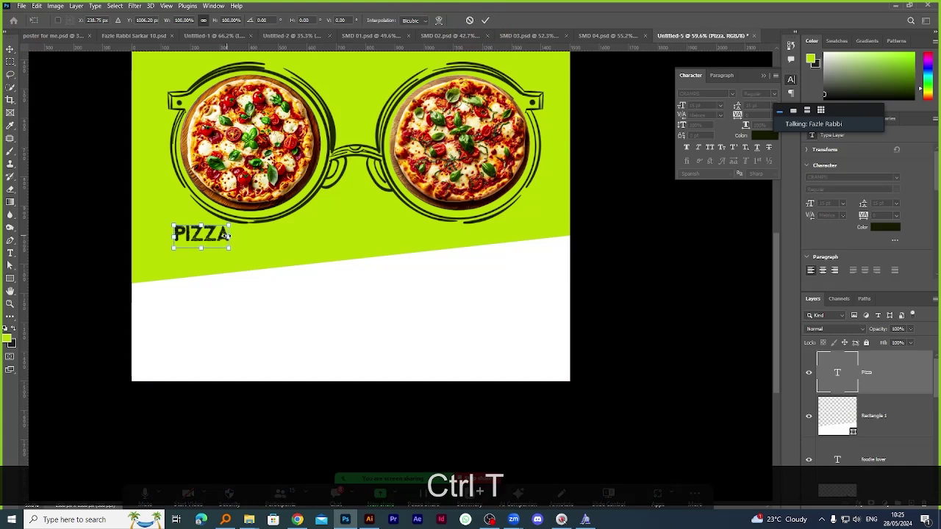
left_click_drag(228, 237, 448, 303)
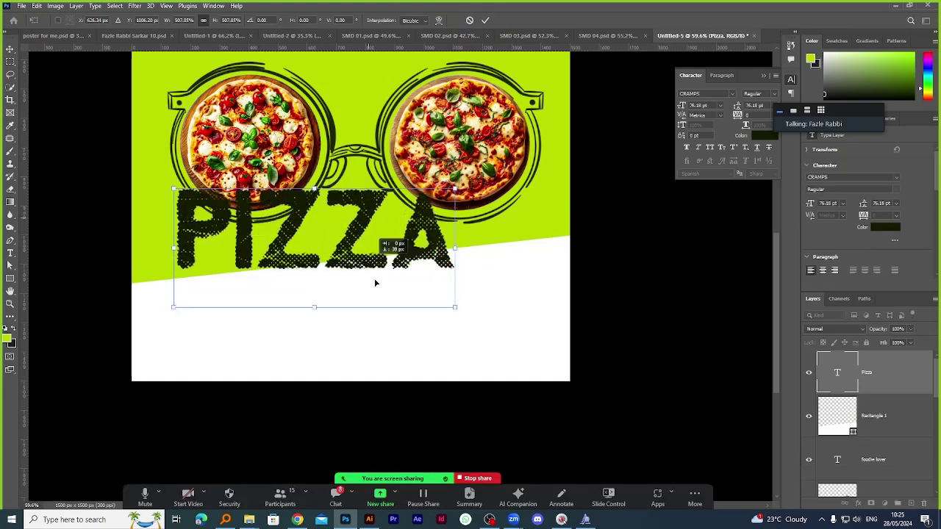
left_click_drag(376, 279, 392, 359)
left_click_drag(473, 330, 536, 287)
mouse_move(440, 272)
left_mouse_down()
mouse_move(412, 300)
mouse_move(421, 313)
mouse_move(427, 306)
left_mouse_up()
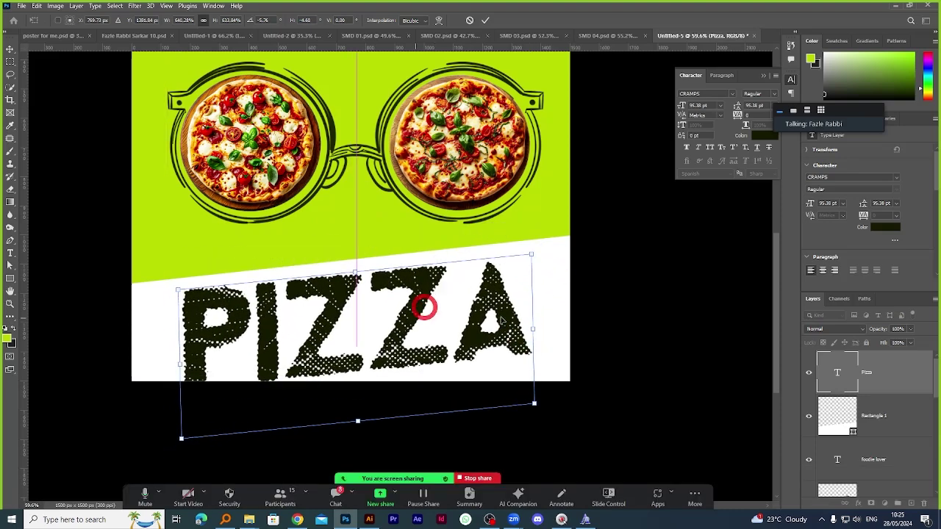
left_click_drag(537, 328, 580, 322)
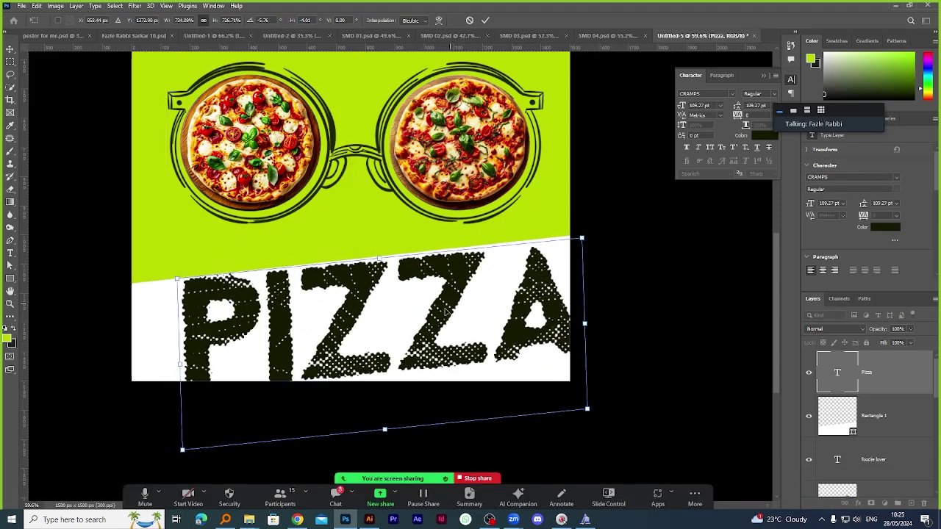
left_click_drag(449, 309, 420, 317)
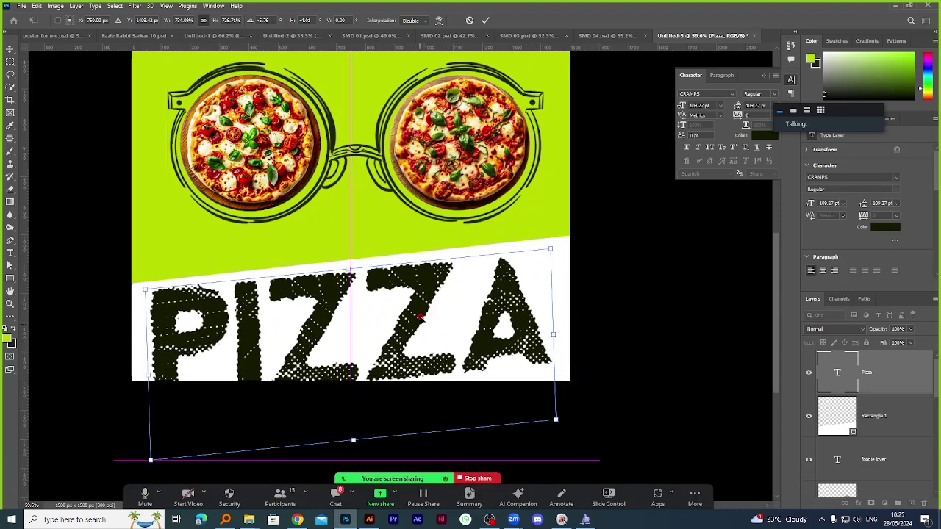
left_click(486, 21)
left_click_drag(525, 322, 542, 321)
Set the oversized PIZZA text's colour to the lime green #b7d800 sampled from the background.
left_click(886, 229)
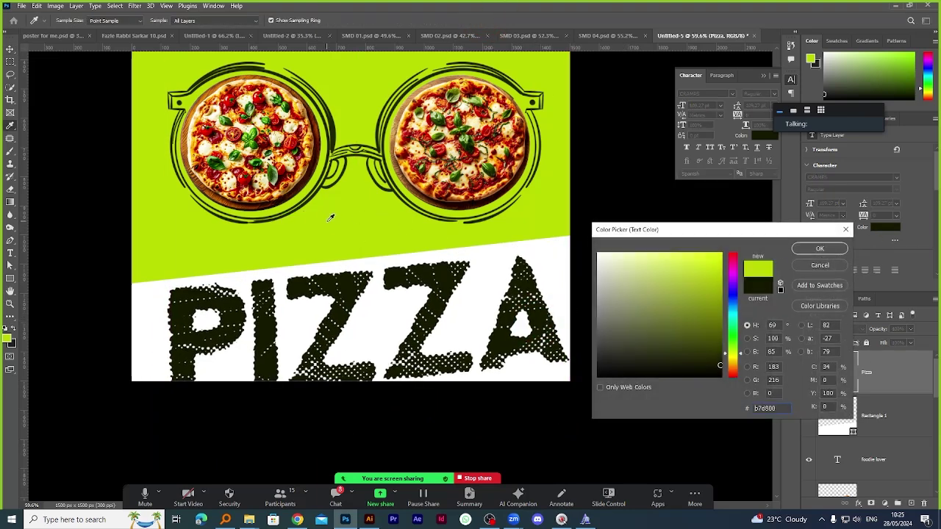
left_click(329, 211)
left_click(826, 254)
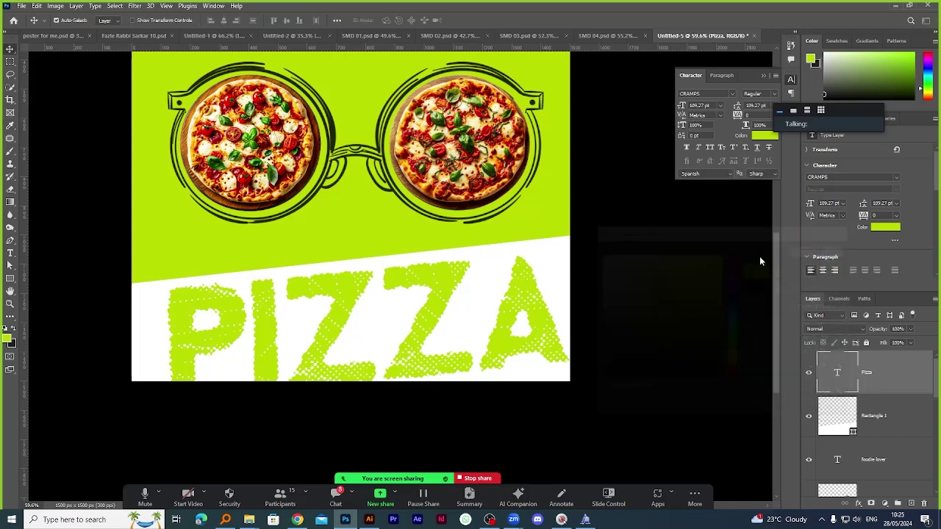
scroll(466, 280, "down", 2)
scroll(514, 315, "up", 2)
scroll(523, 325, "down", 1)
Undo the recolouring, moving and enlarging of the PIZZA text.
key("ctrl+z")
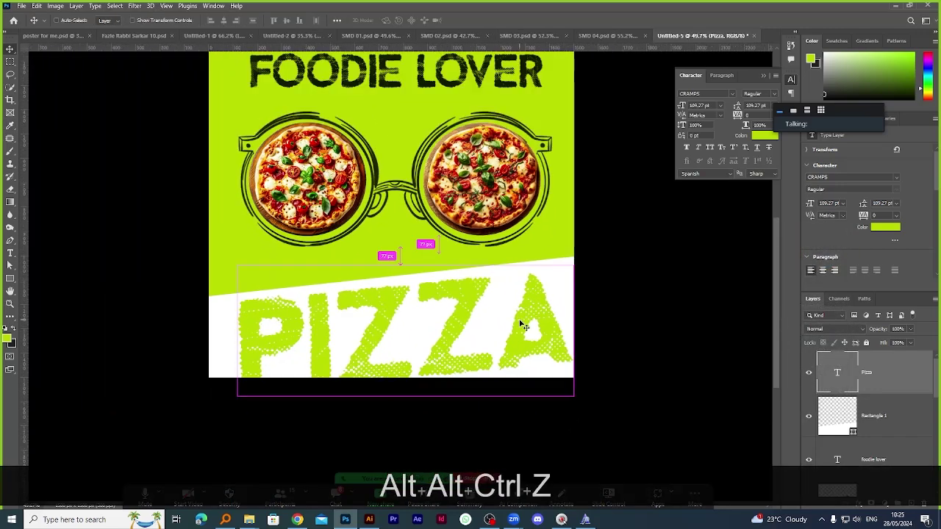
key("ctrl+z")
key("ctrl+z")
key("ctrl+z")
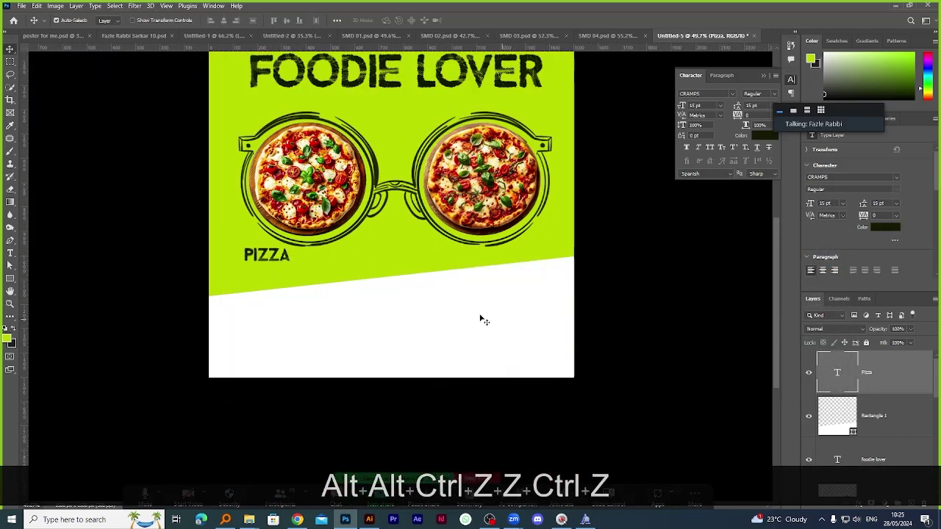
Scale the PIZZA text to about 245% (36.77 pt), skew it about -6.2° and place it on the white panel.
key("ctrl+t")
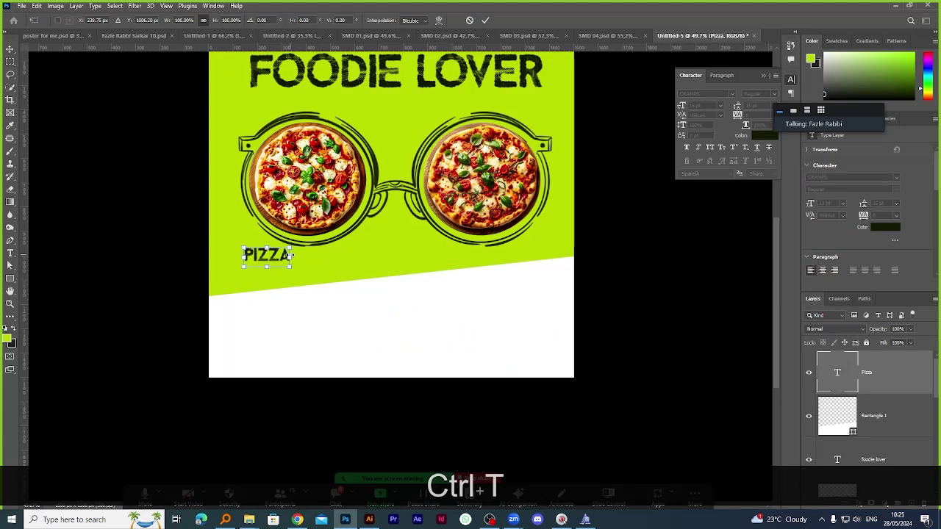
left_click_drag(290, 253, 395, 308)
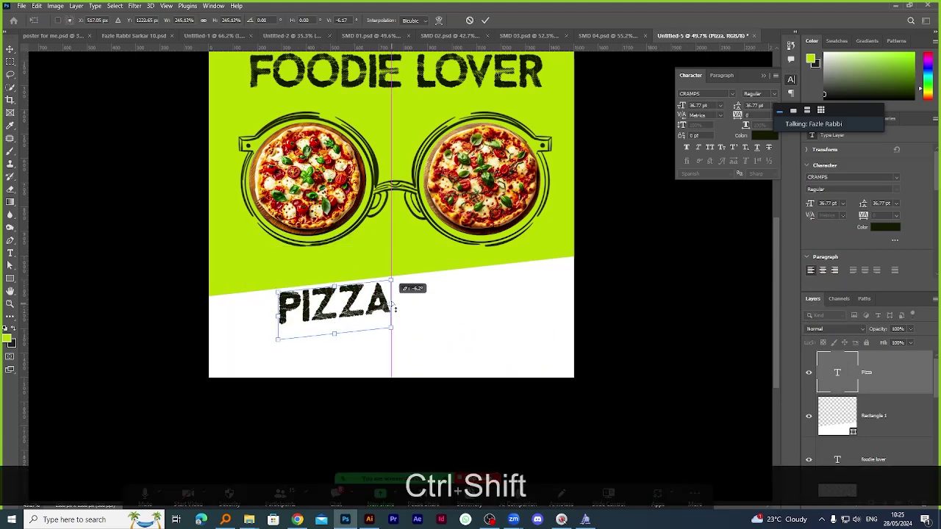
left_click(485, 22)
Move the PIZZA text toward the white panel's left side and enlarge it to about 126% (46.24 pt).
scroll(312, 324, "up", 3)
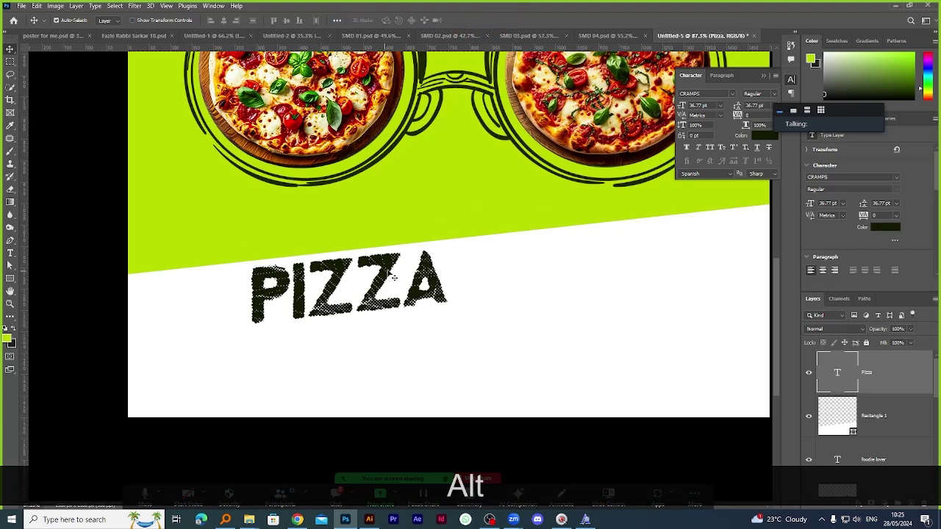
left_click_drag(316, 323, 263, 361)
key("ctrl+t")
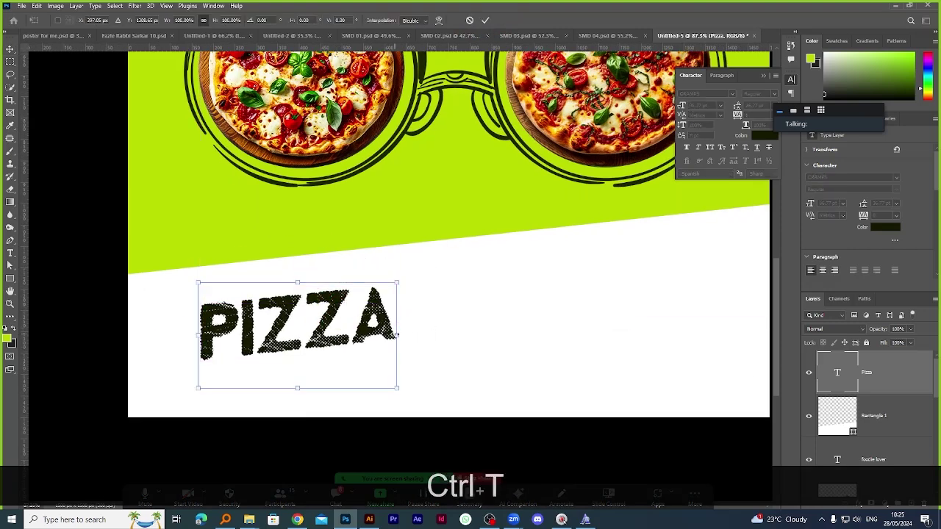
left_click_drag(397, 335, 443, 325)
left_click_drag(362, 270, 327, 256)
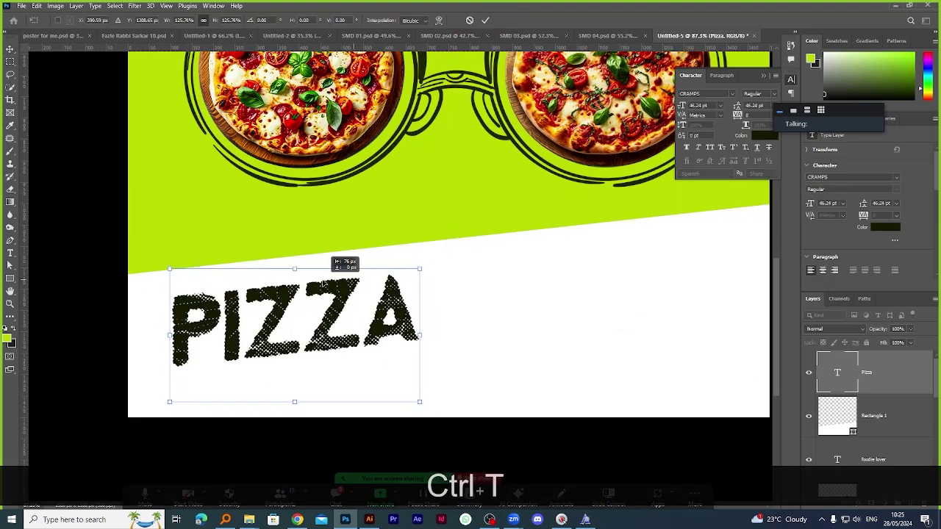
left_click(485, 22)
Recolour the PIZZA text with the background's lime green #b7d800 and shift it closer to the canvas's left edge.
left_click(886, 232)
left_click(481, 195)
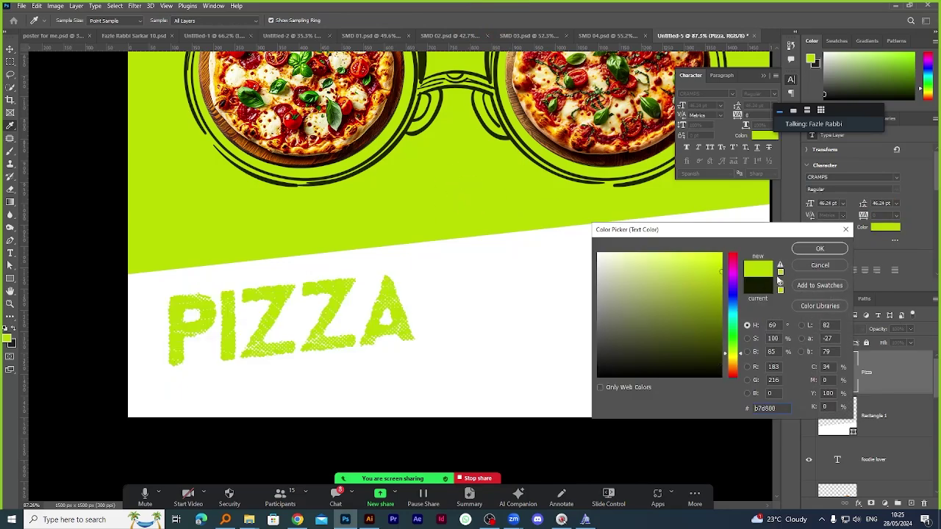
left_click(827, 251)
left_click_drag(401, 323, 375, 309)
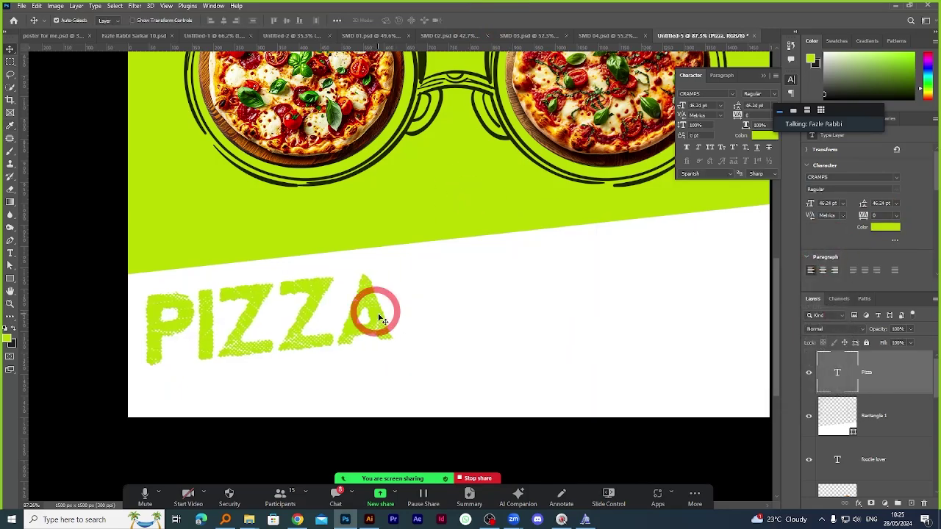
Duplicate the PIZZA text twice along the slanted edge to form a continuous row running past the canvas's right side.
scroll(458, 306, "down", 3)
scroll(458, 306, "up", 1)
scroll(390, 302, "down", 1)
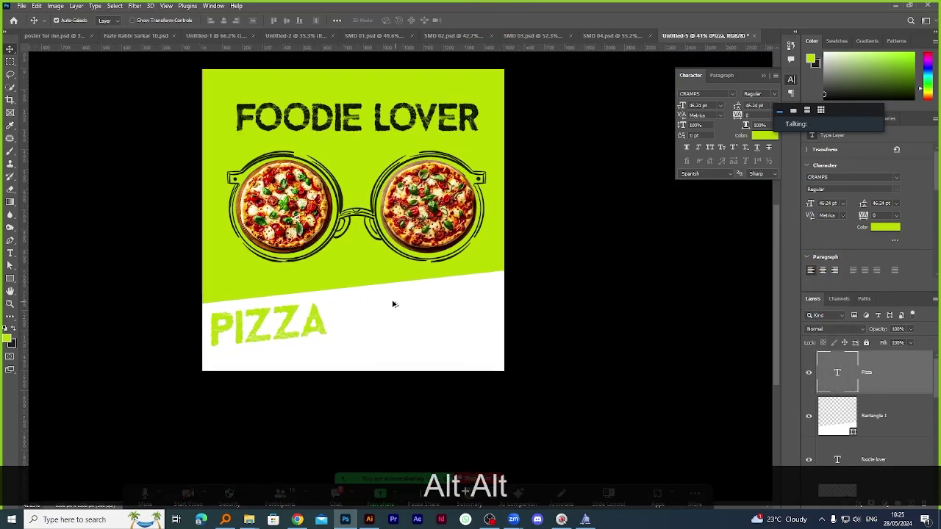
scroll(287, 332, "up", 3)
left_click_drag(293, 318, 728, 263)
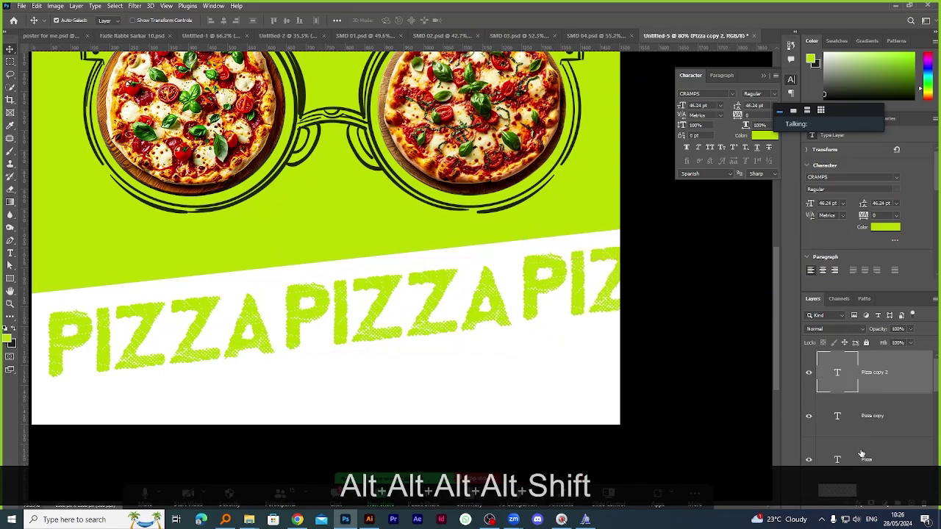
Duplicate the row of PIZZA texts as a second row below it, offset toward the canvas's left edge on the white panel.
scroll(577, 316, "down", 2)
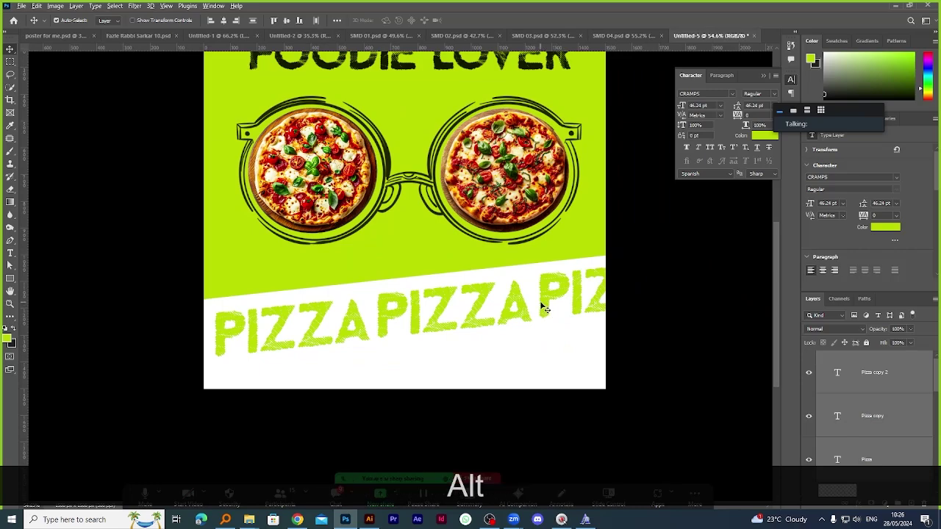
left_click_drag(542, 305, 495, 363)
scroll(465, 185, "down", 2)
scroll(474, 191, "up", 2)
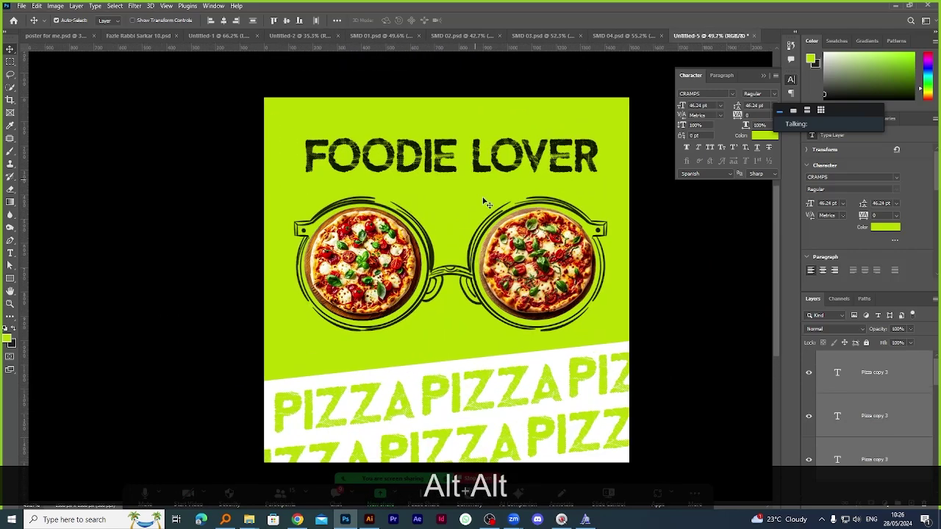
scroll(485, 199, "down", 1)
scroll(486, 220, "up", 2)
scroll(489, 262, "down", 1)
scroll(489, 262, "up", 1)
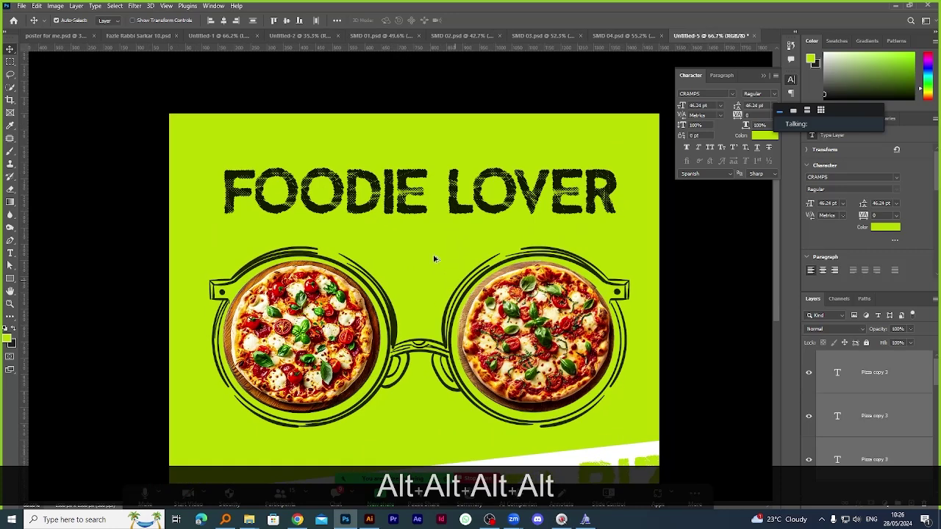
scroll(433, 260, "down", 1)
Copy the faint food doodle pattern from SMD 04.psd into the pizza post and place its layer directly above the lime green background.
left_click(599, 37)
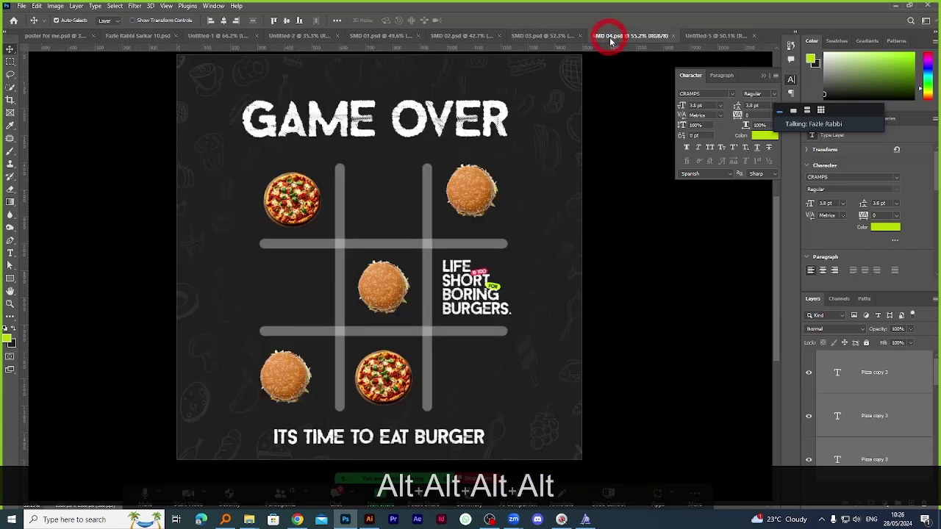
scroll(869, 434, "down", 2)
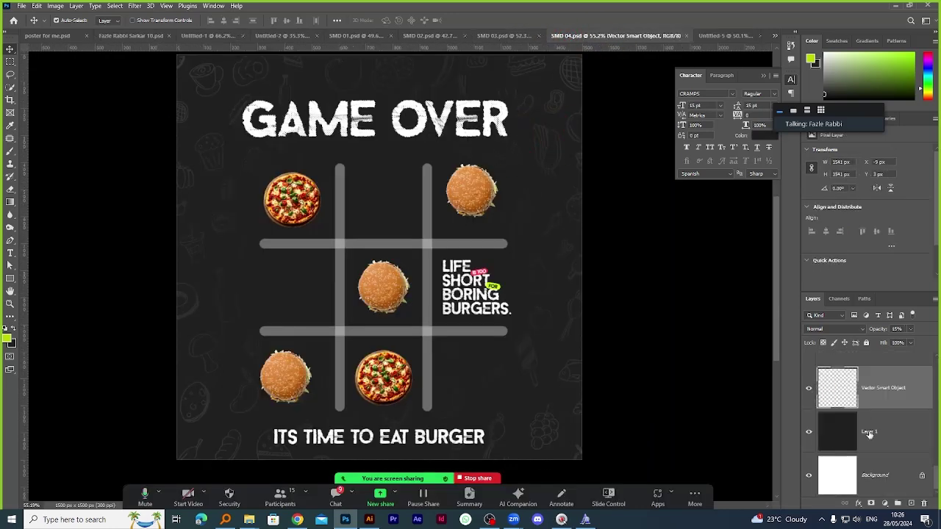
left_click_drag(882, 412, 515, 220)
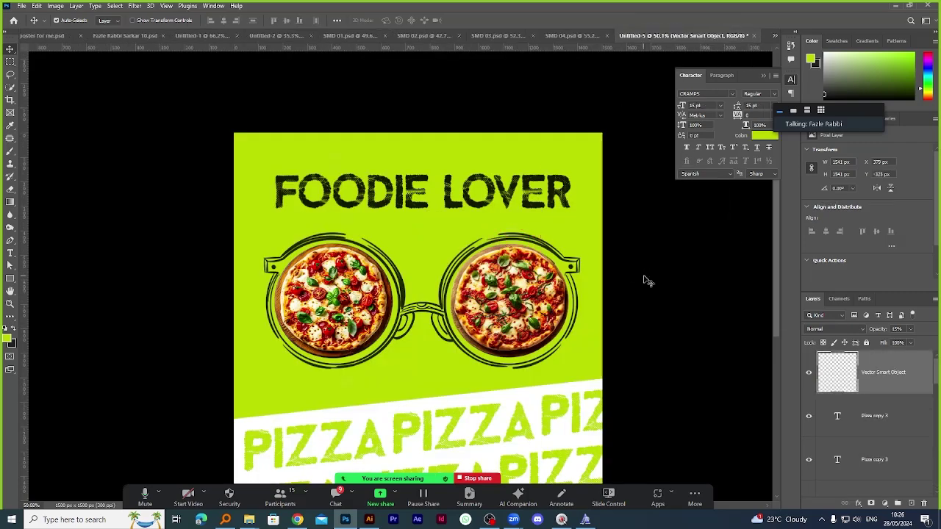
scroll(882, 411, "down", 3)
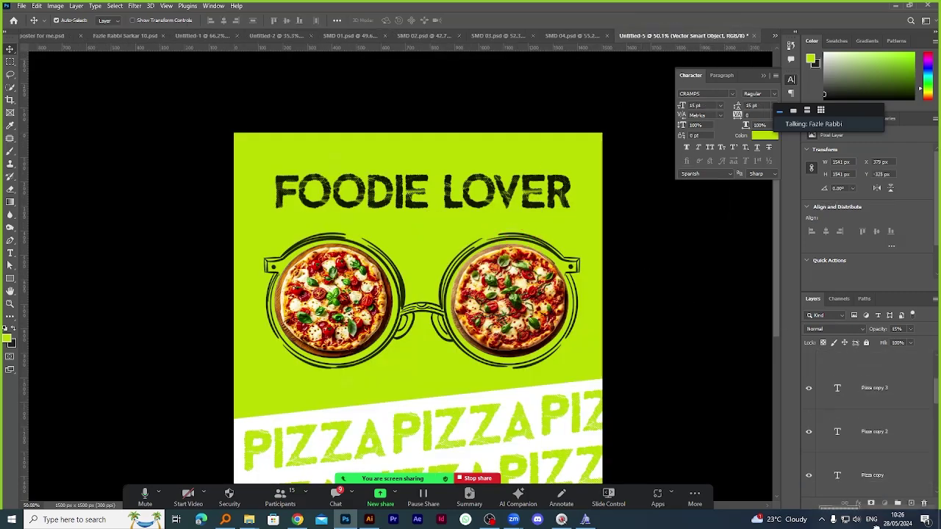
scroll(867, 441, "down", 5)
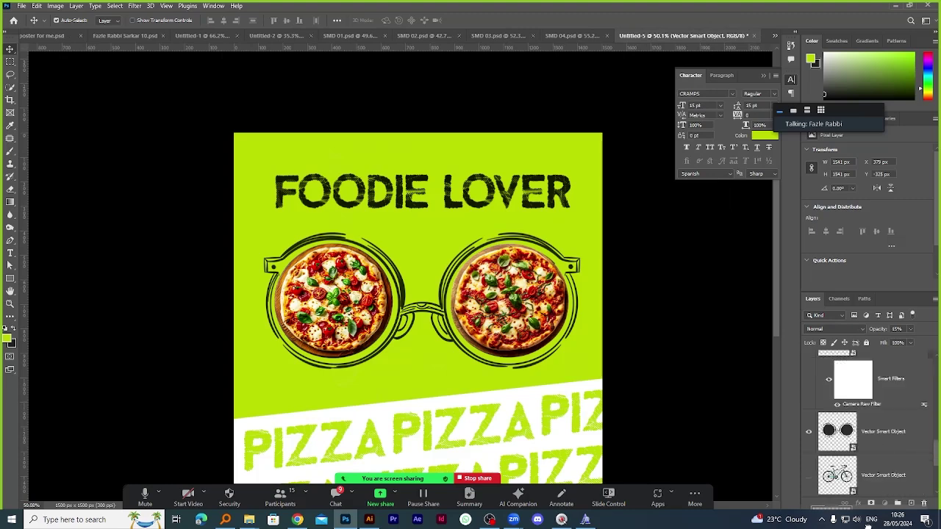
scroll(862, 411, "down", 5)
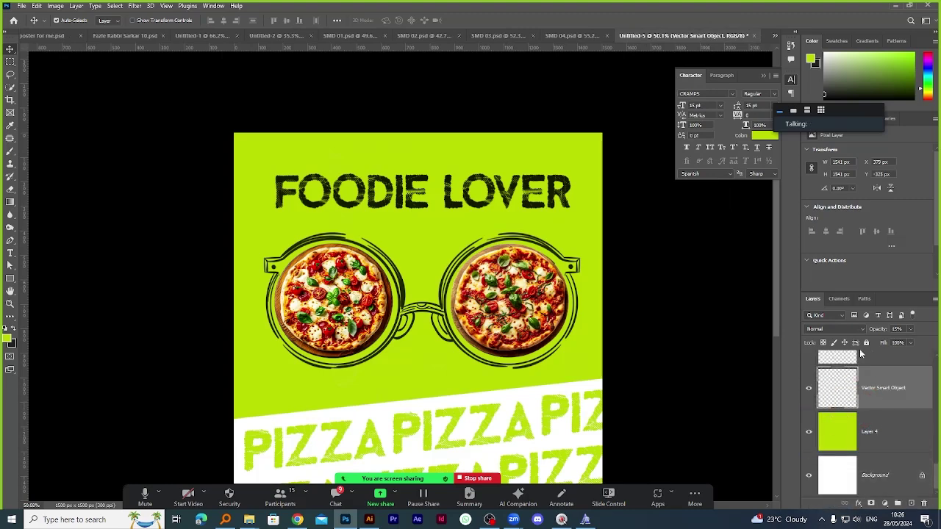
Set the food doodle pattern layer's opacity to 70%.
left_click_drag(869, 329, 891, 331)
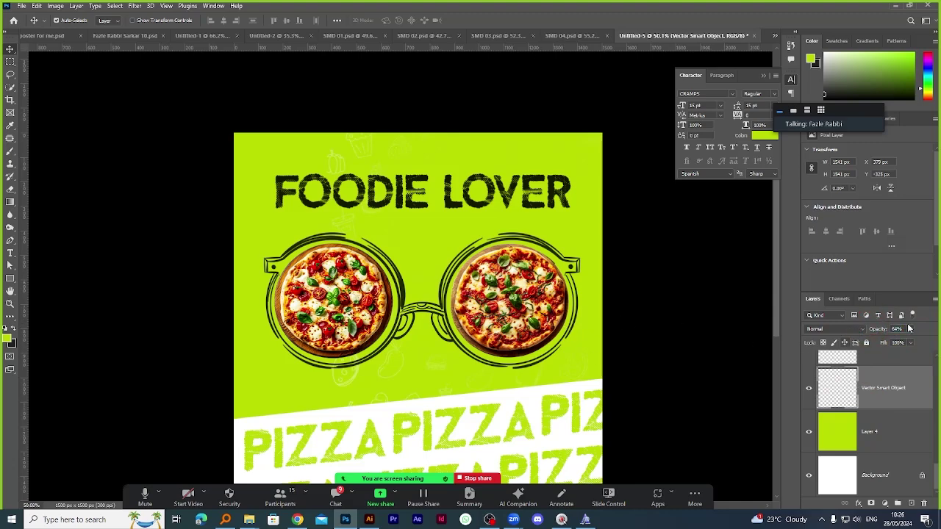
type("70")
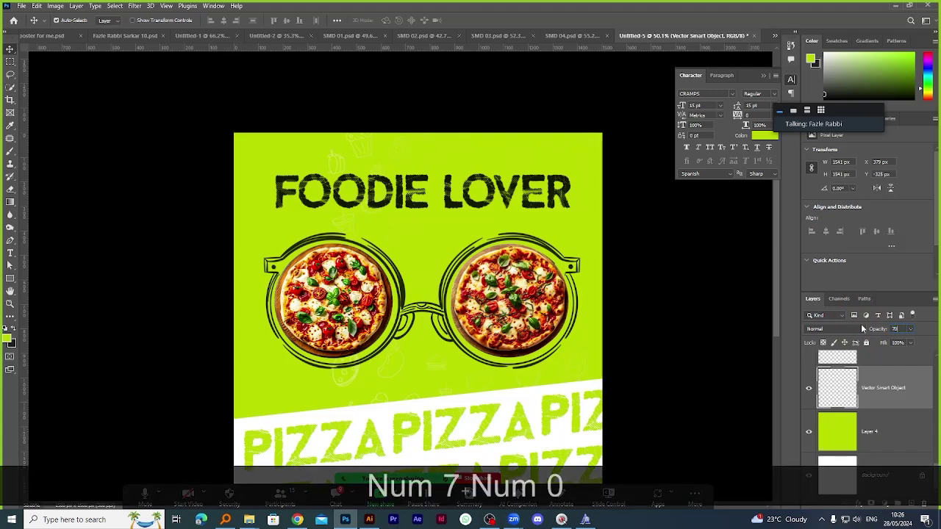
key("Return")
left_click(715, 347, "alt")
scroll(543, 261, "down", 1, "alt")
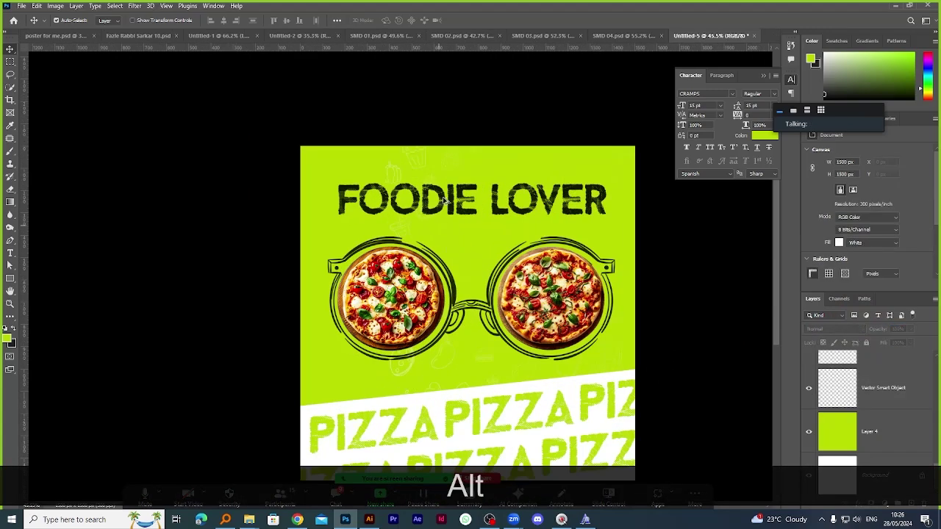
scroll(478, 220, "up", 2, "alt")
scroll(473, 216, "down", 3, "alt")
scroll(442, 326, "up", 2, "alt")
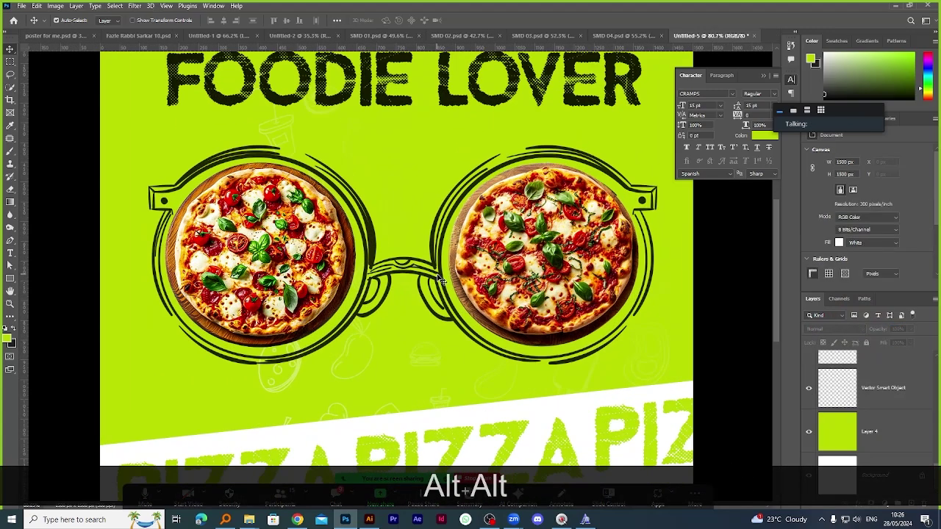
scroll(441, 327, "down", 1, "alt")
Centre the food doodle pattern over the canvas and scale it to about 104.12% so it covers the whole background.
key("ctrl+t")
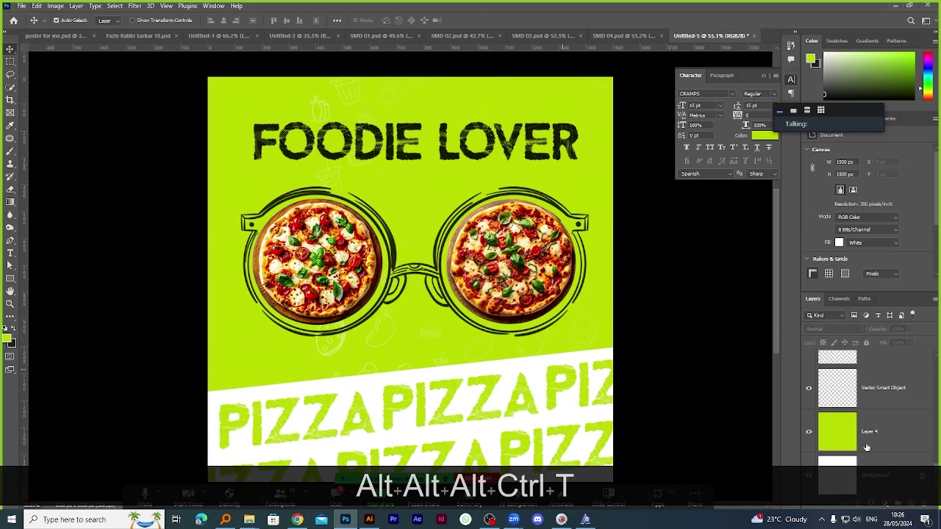
left_click(873, 397)
key("ctrl+t")
left_click_drag(499, 351, 356, 402)
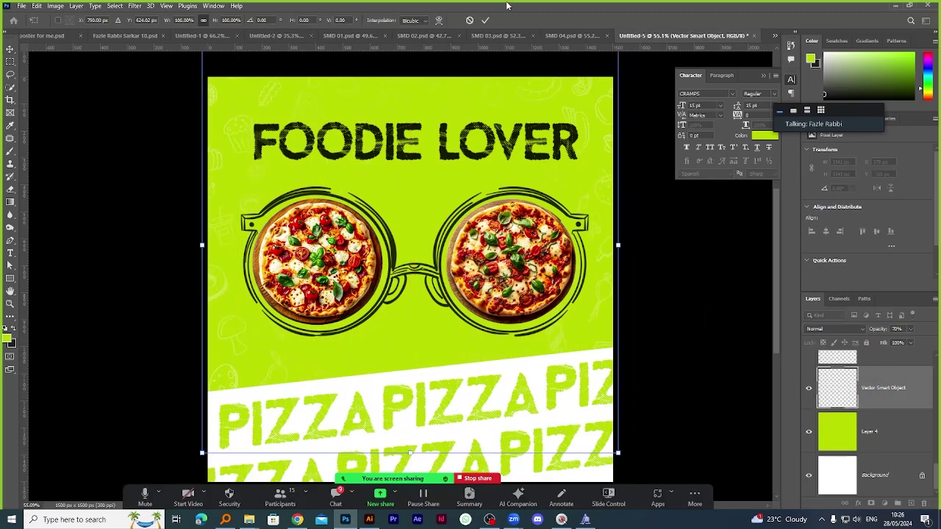
left_click_drag(622, 239, 594, 302)
left_click(486, 20)
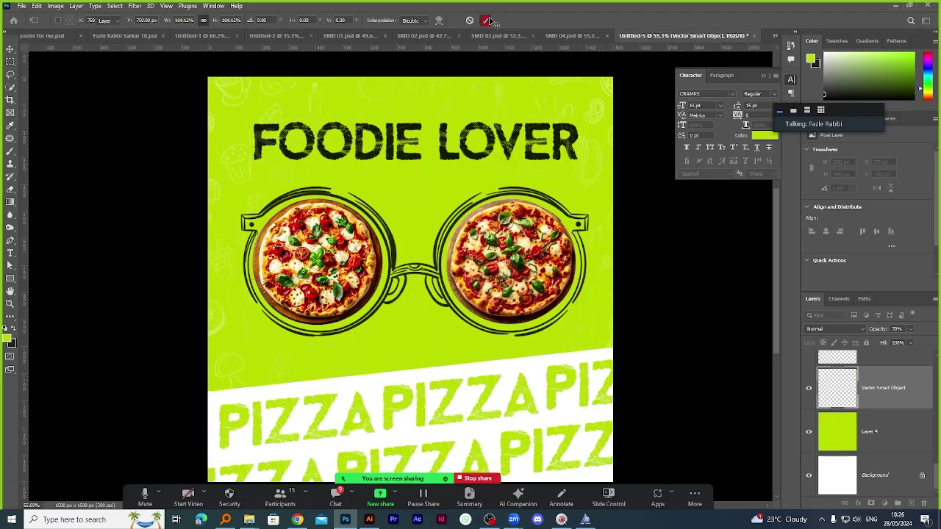
Nudge the FOODIE LOVER headline slightly upward, away from the sunglasses.
scroll(441, 115, "down", 1)
scroll(412, 147, "up", 2)
scroll(395, 173, "down", 1)
scroll(394, 172, "up", 1)
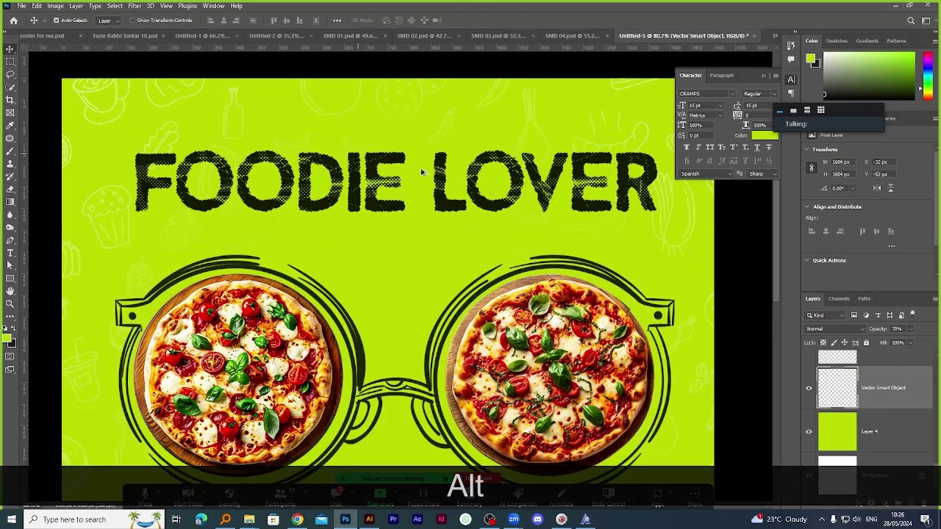
scroll(395, 173, "up", 1)
left_click(367, 162)
scroll(368, 162, "down", 1)
scroll(478, 173, "down", 2)
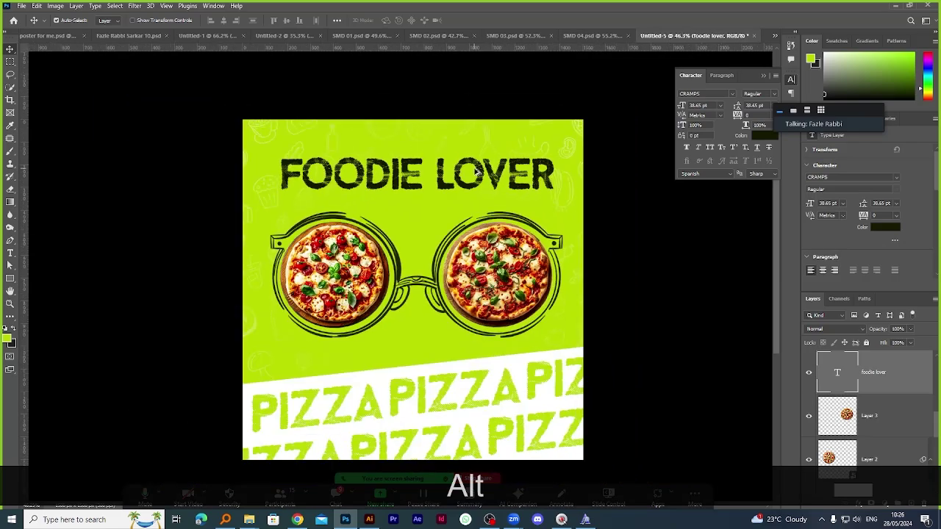
scroll(479, 175, "up", 2)
scroll(394, 203, "down", 1)
scroll(395, 203, "up", 1)
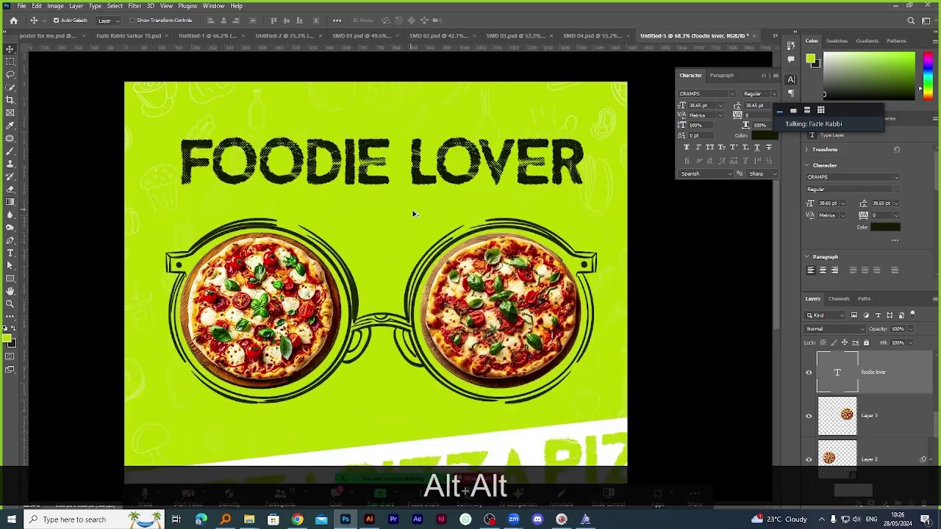
scroll(413, 213, "up", 1)
scroll(427, 208, "down", 2)
scroll(397, 163, "up", 1)
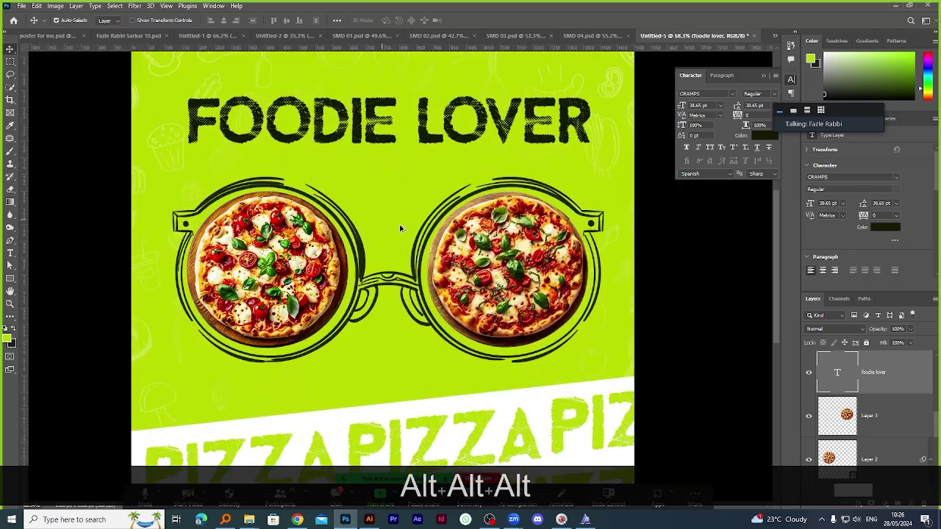
scroll(401, 184, "up", 1)
scroll(426, 166, "down", 2)
scroll(443, 162, "up", 1)
scroll(445, 154, "down", 1)
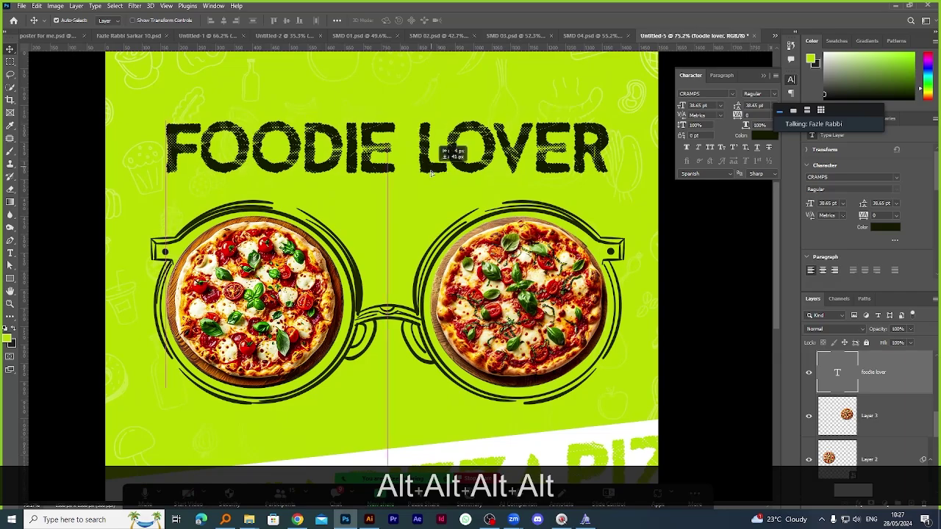
scroll(426, 140, "down", 2)
scroll(401, 127, "up", 2)
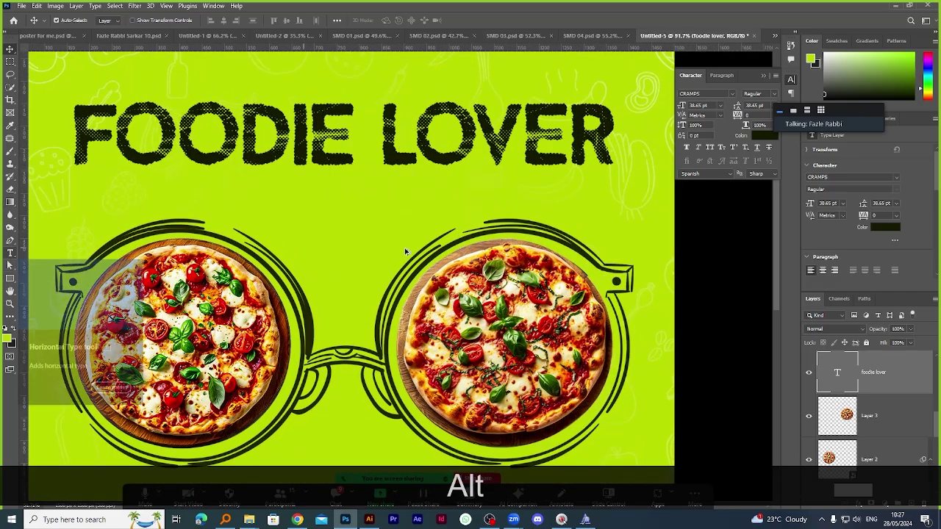
Add a text layer reading "499" on the green area below the left pizza lens.
scroll(323, 208, "down", 2)
scroll(273, 309, "up", 1)
scroll(274, 309, "up", 2)
scroll(79, 248, "down", 3)
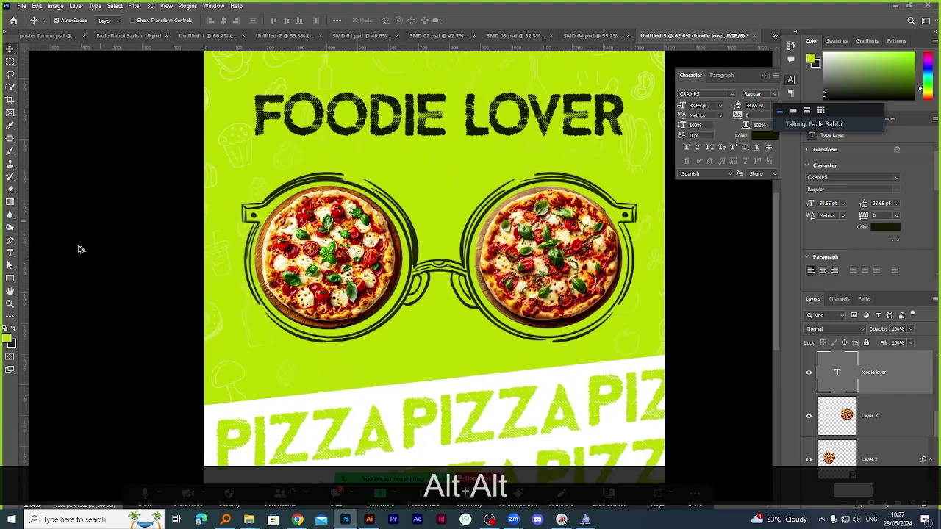
scroll(53, 244, "up", 3)
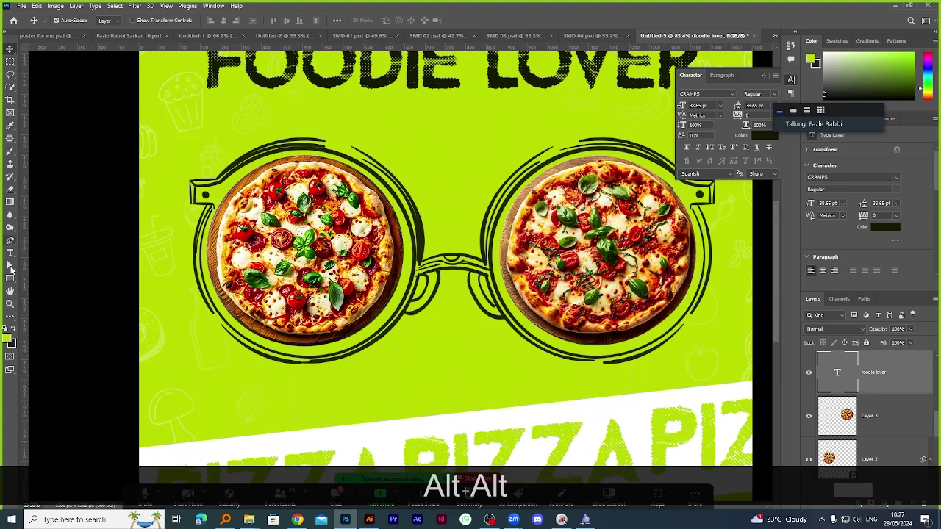
left_click(11, 253)
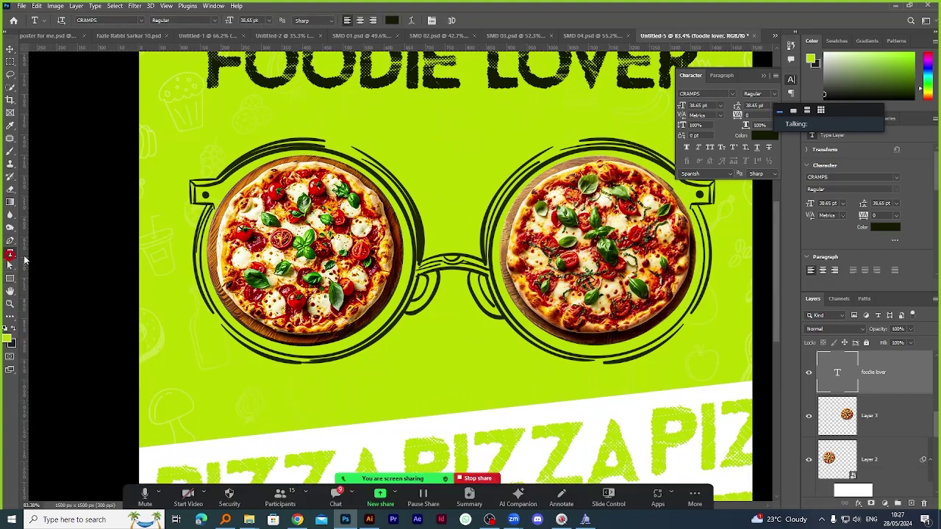
scroll(415, 224, "down", 2)
scroll(415, 224, "up", 2)
scroll(434, 294, "down", 1)
scroll(459, 357, "up", 3)
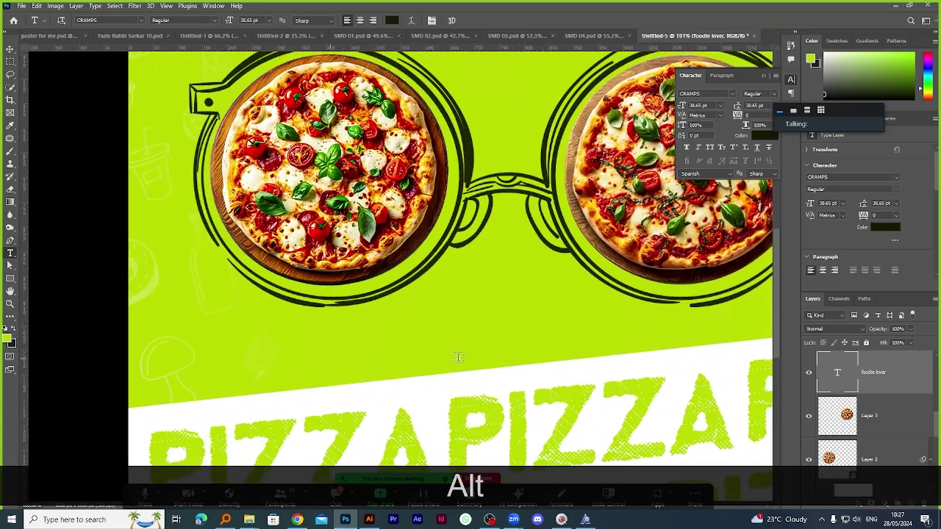
left_click(288, 358)
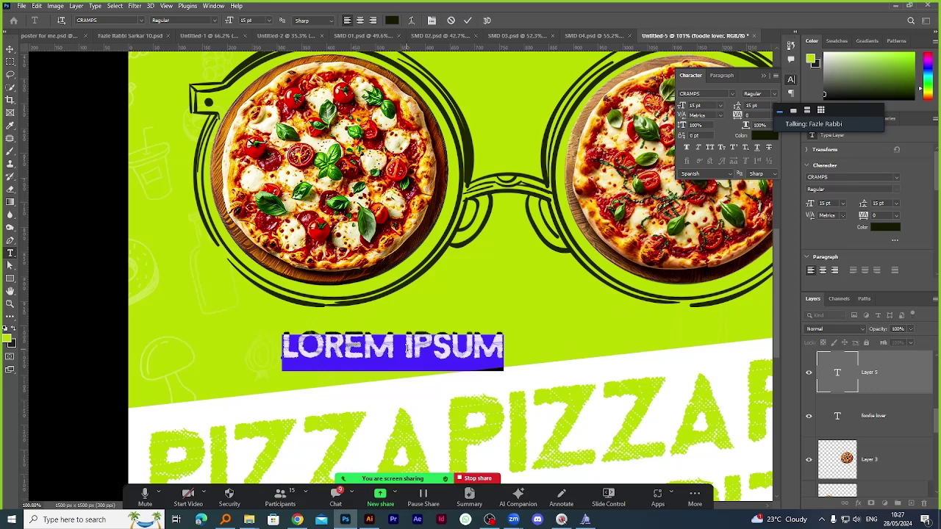
type("5")
key("BackSpace")
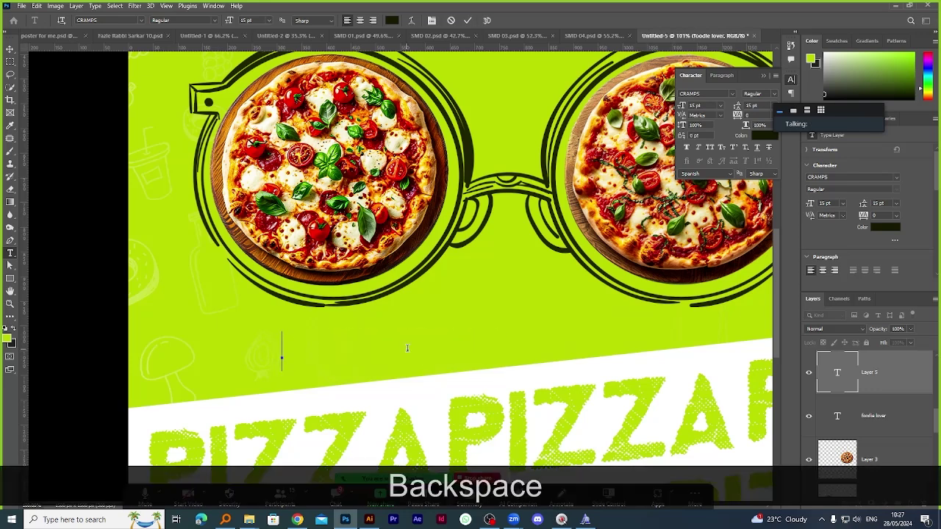
type("499")
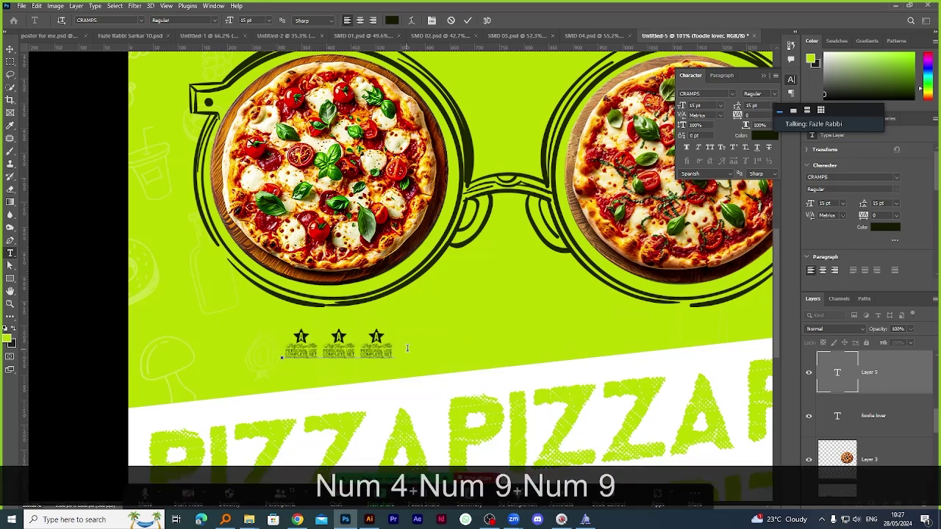
Set the 499 text in the Higher Jump font and recolour it white.
key("ctrl+a")
left_click(732, 93)
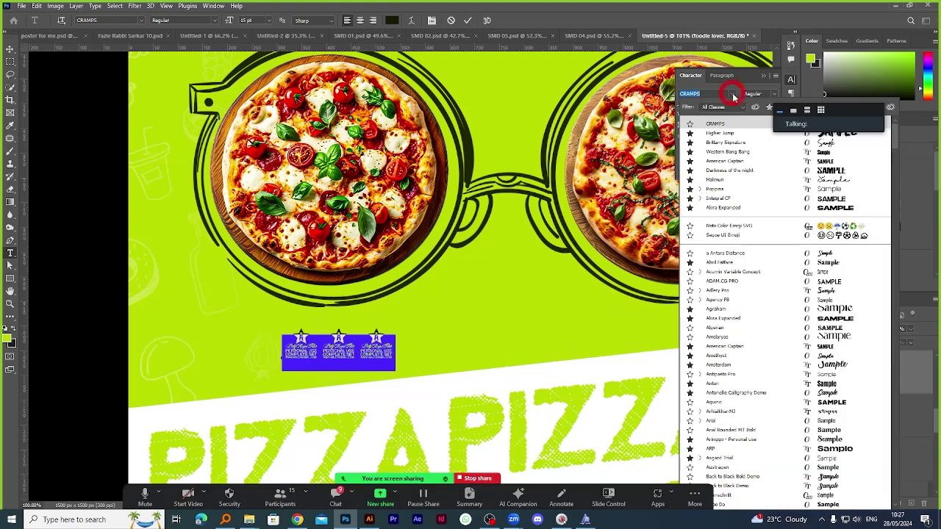
left_click(732, 135)
left_click(468, 20)
scroll(306, 367, "up", 3)
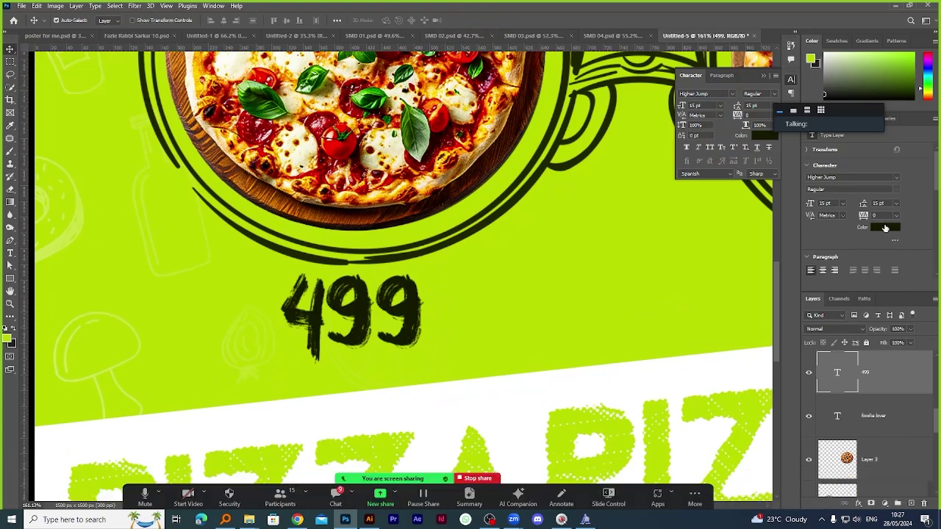
left_click(885, 226)
left_click(477, 399)
left_click(818, 250)
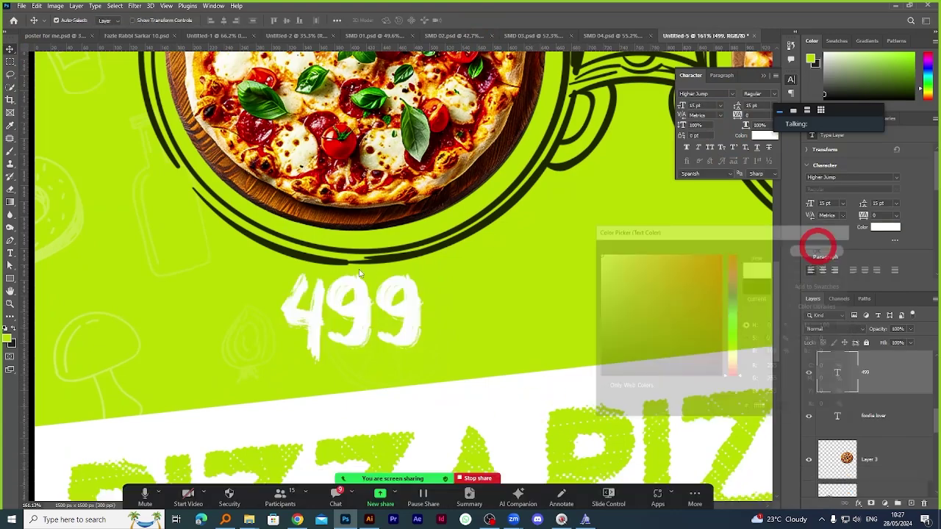
Move the 499 text closer to the canvas's left edge, between the left lens and the slanted white panel.
left_click_drag(409, 313, 273, 310)
scroll(152, 358, "down", 3)
scroll(152, 358, "down", 2)
scroll(213, 342, "up", 1)
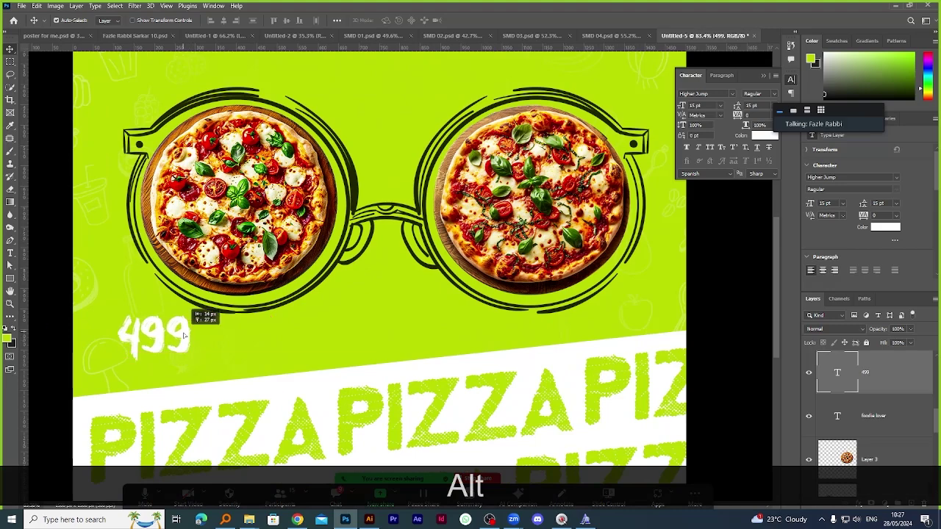
Try a copy of the 499 text above the sunglasses' right lens and delete it.
left_click_drag(187, 333, 654, 93)
scroll(654, 93, "down", 2)
scroll(515, 173, "up", 3)
left_click_drag(542, 171, 551, 146)
scroll(548, 149, "down", 3)
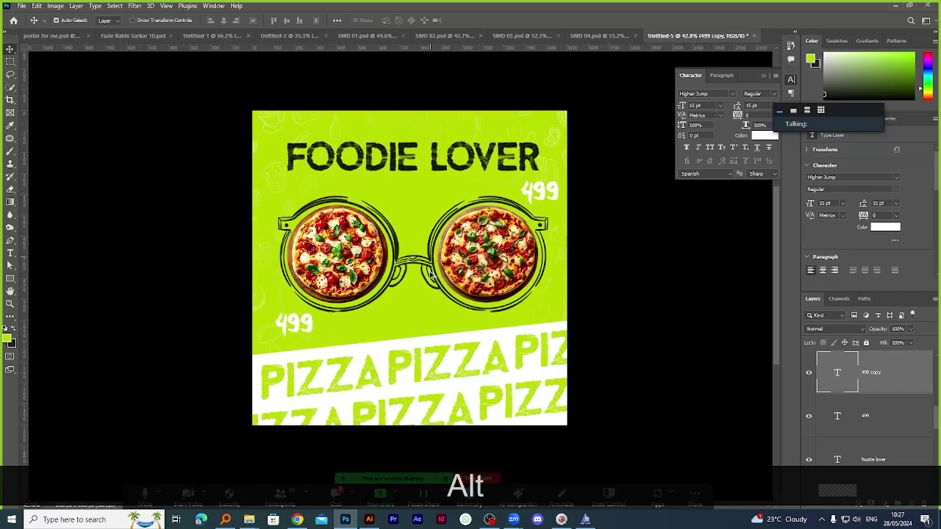
scroll(320, 339, "up", 3)
scroll(321, 339, "down", 2)
key("Delete")
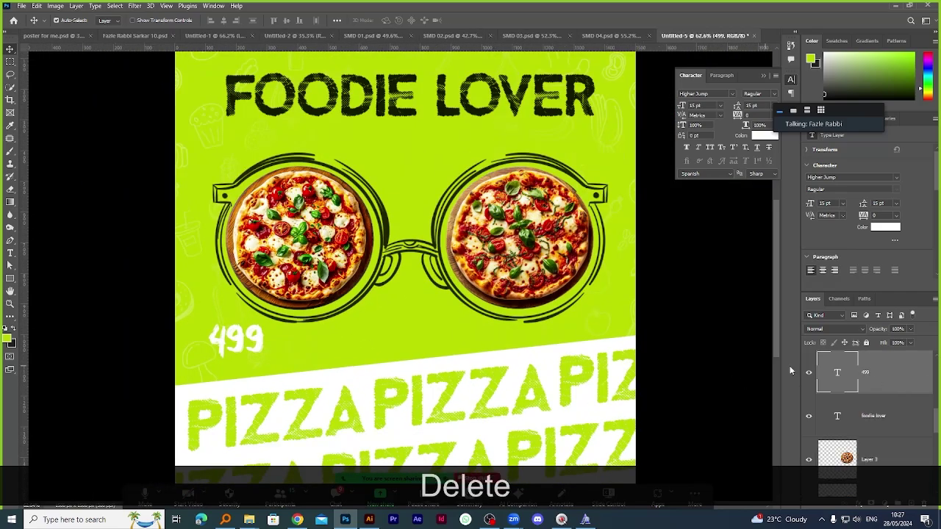
Delete the white 499 text layer below the left pizza lens.
key("Delete")
scroll(487, 245, "down", 1)
scroll(492, 243, "up", 5)
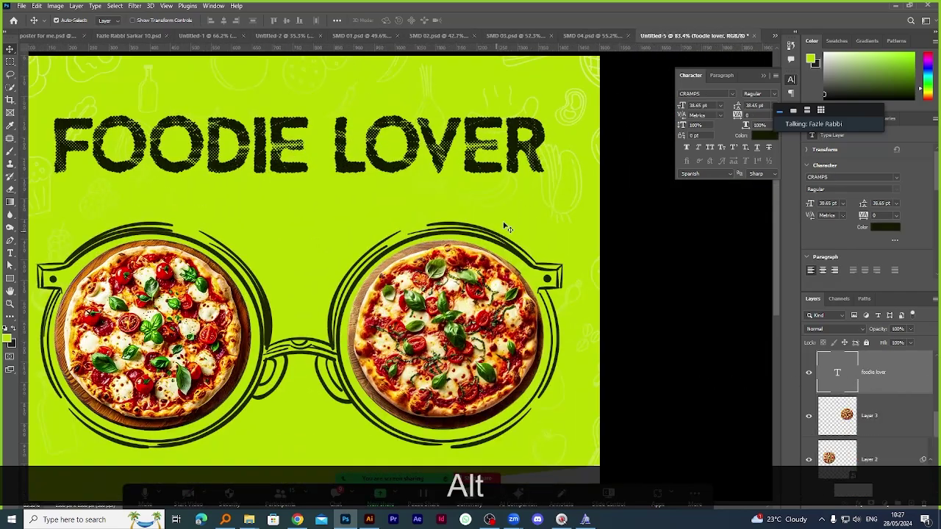
Examine the whole pizza sunglasses post, checking the headline, glasses and slanted PIZZA panel both close up and at full size.
scroll(507, 253, "down", 3)
scroll(489, 214, "up", 1)
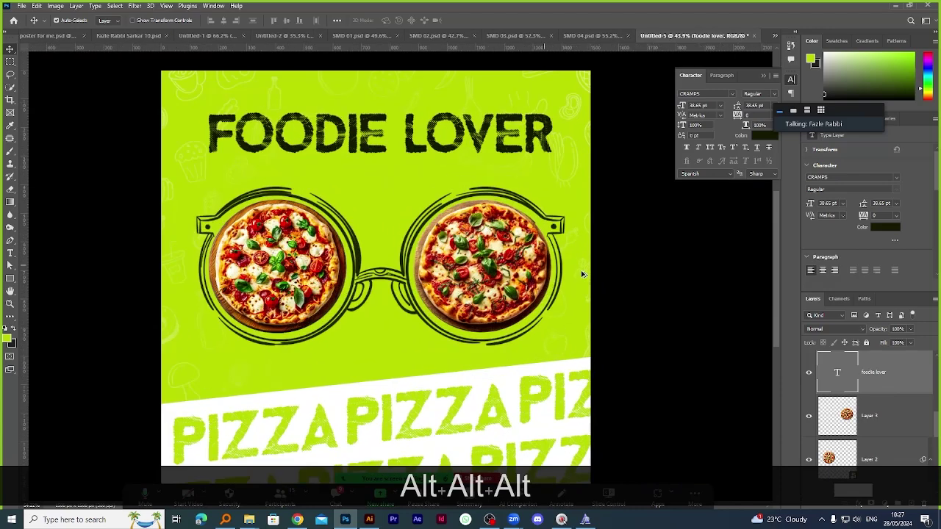
scroll(489, 213, "down", 2)
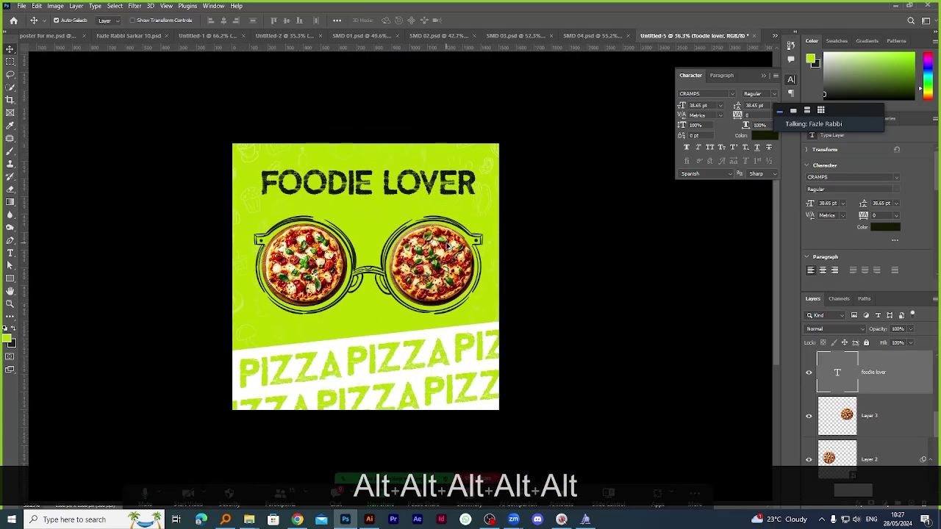
scroll(419, 258, "up", 2)
scroll(357, 278, "down", 1)
scroll(338, 191, "up", 1)
scroll(460, 192, "down", 1)
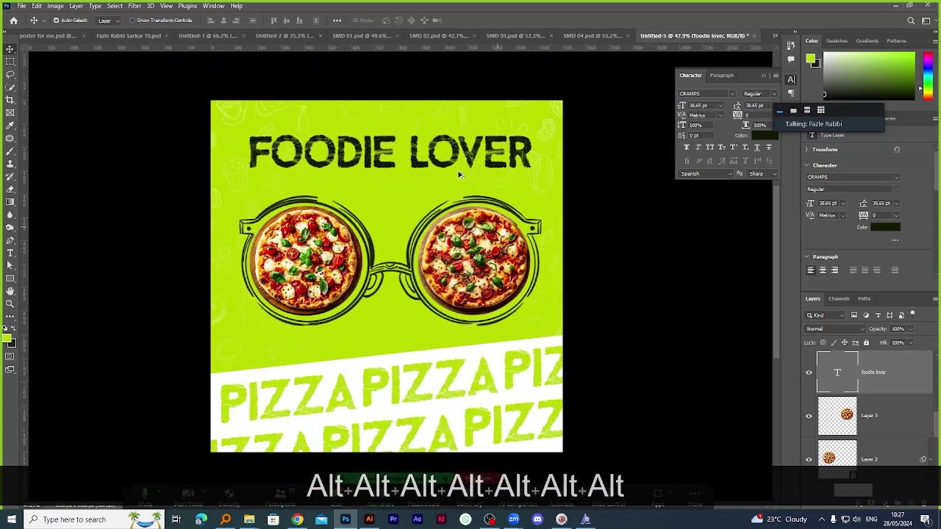
scroll(459, 173, "up", 1)
scroll(479, 163, "up", 1)
scroll(507, 214, "down", 2)
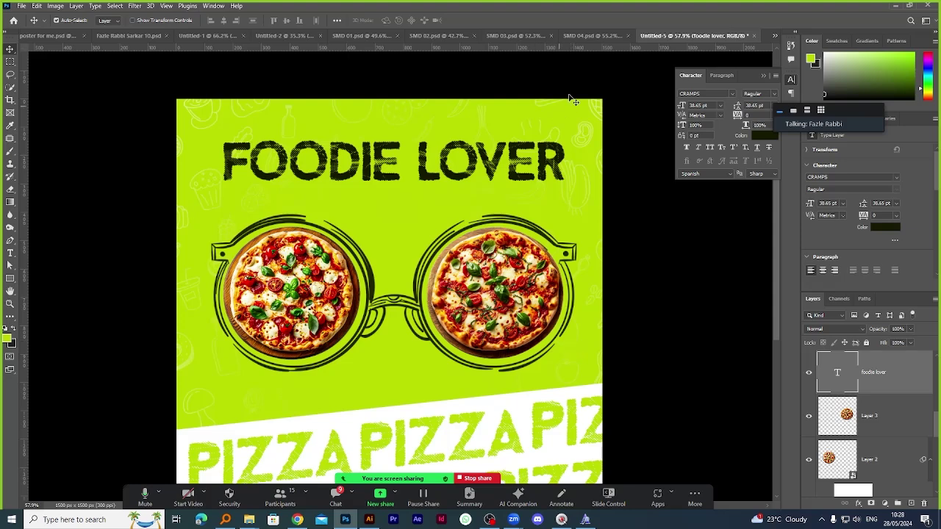
Look over the other open designs, SMD 04, SMD 01, SMD 02 and SMD 03, and return to the Untitled-5 pizza sunglasses post.
left_click(588, 35)
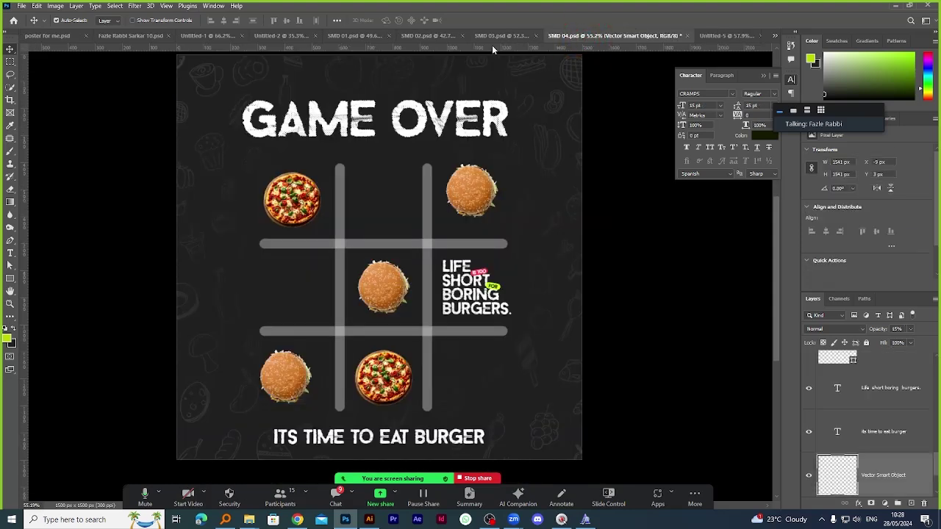
left_click(342, 37)
scroll(513, 202, "down", 1)
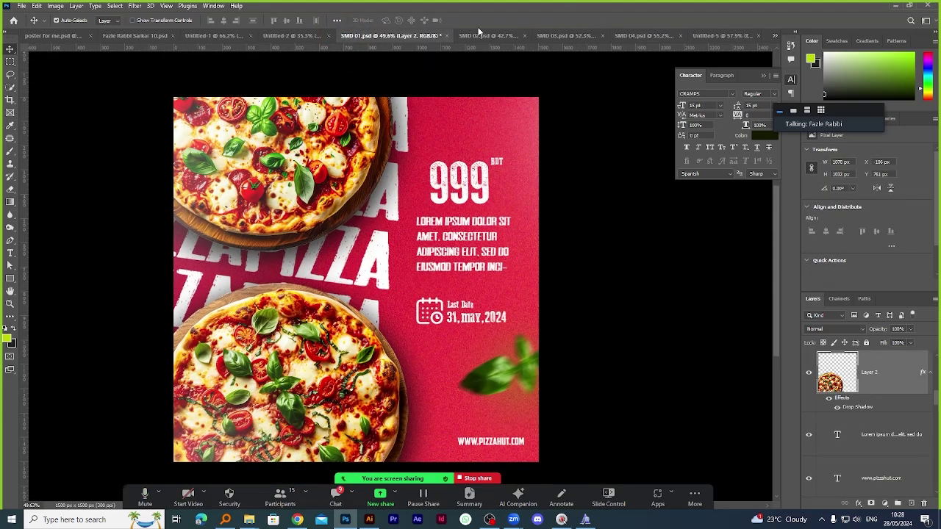
left_click(478, 34)
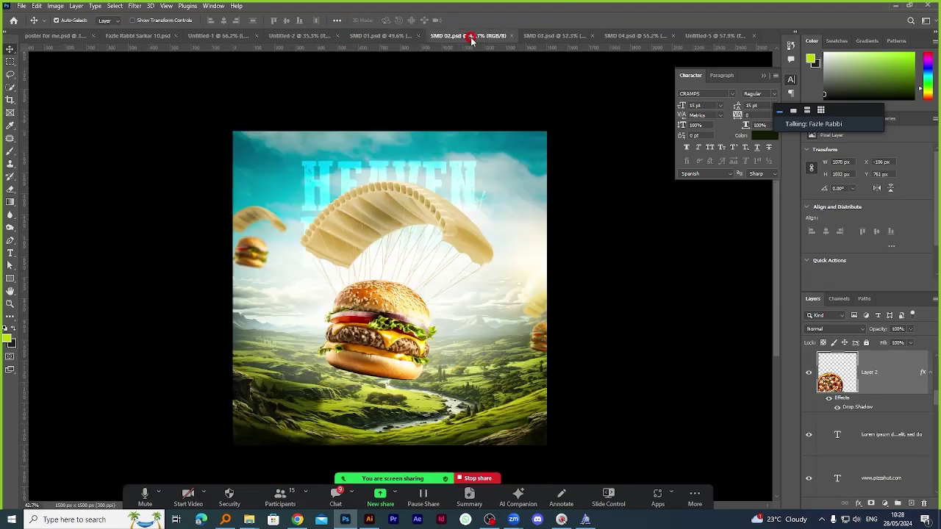
left_click(548, 36)
left_click(639, 37)
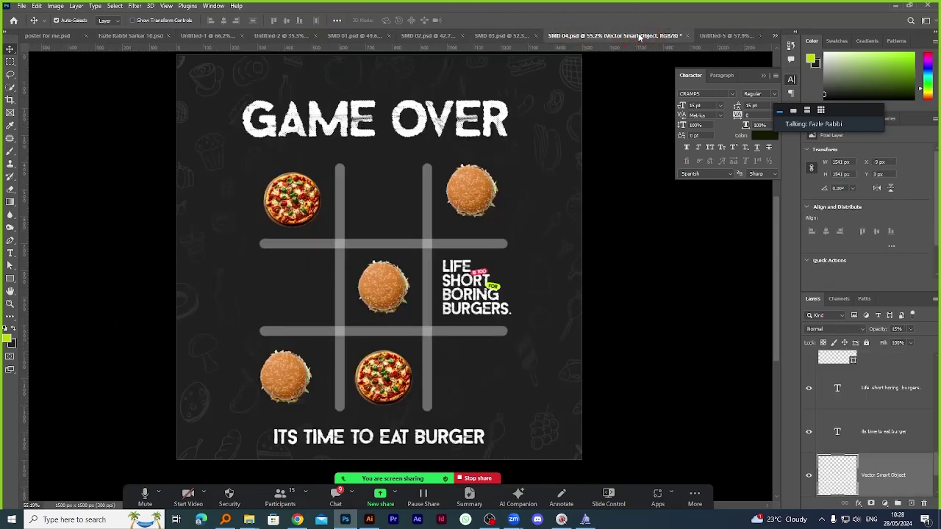
left_click(715, 35)
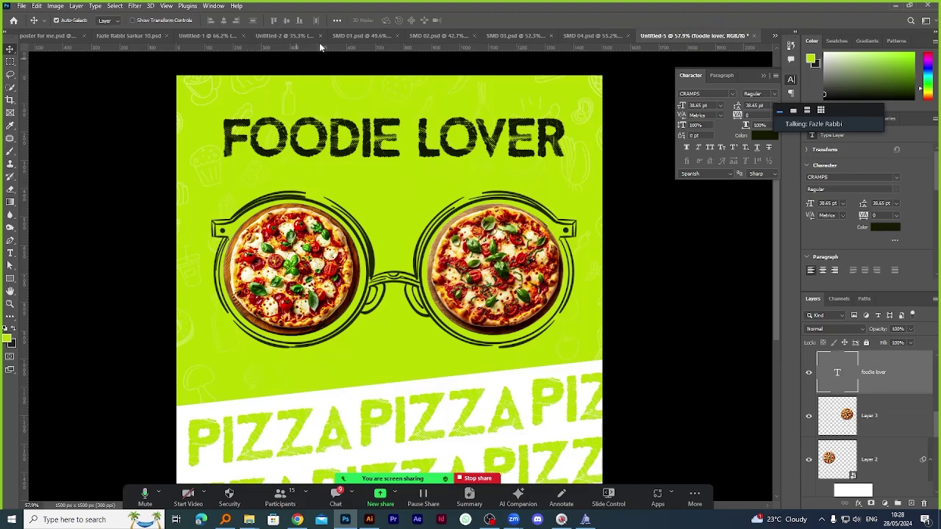
Review the SMD 01 to SMD 04 designs in order and finish by checking the layout of the Foodie Lover post.
left_click(360, 36)
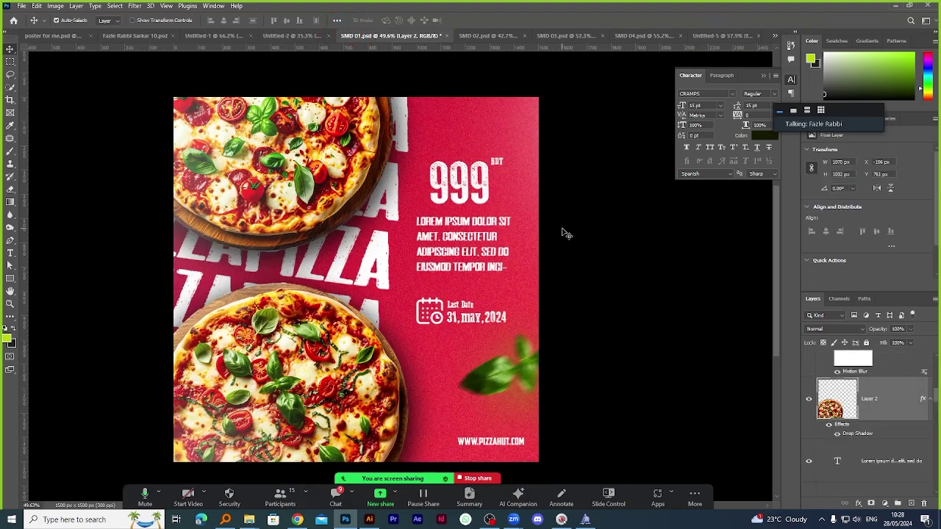
left_click(488, 36)
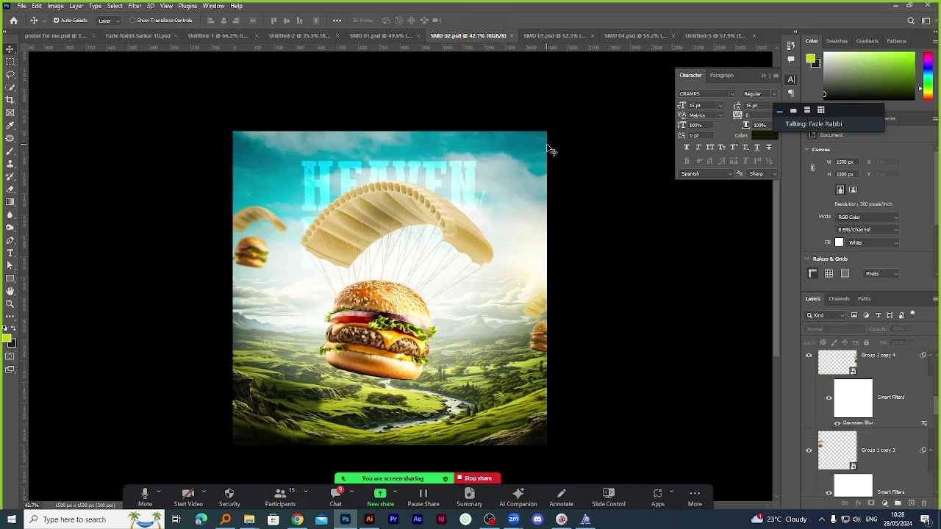
left_click(546, 35)
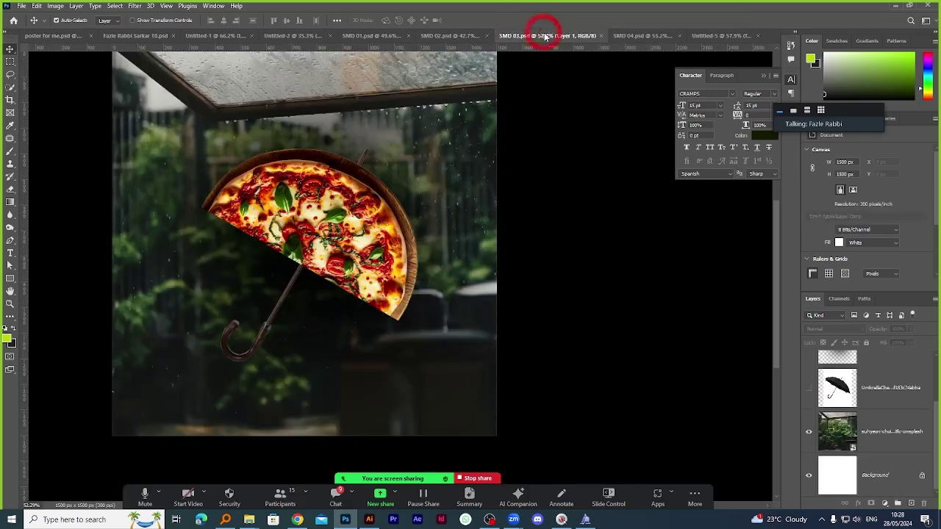
left_click(638, 35)
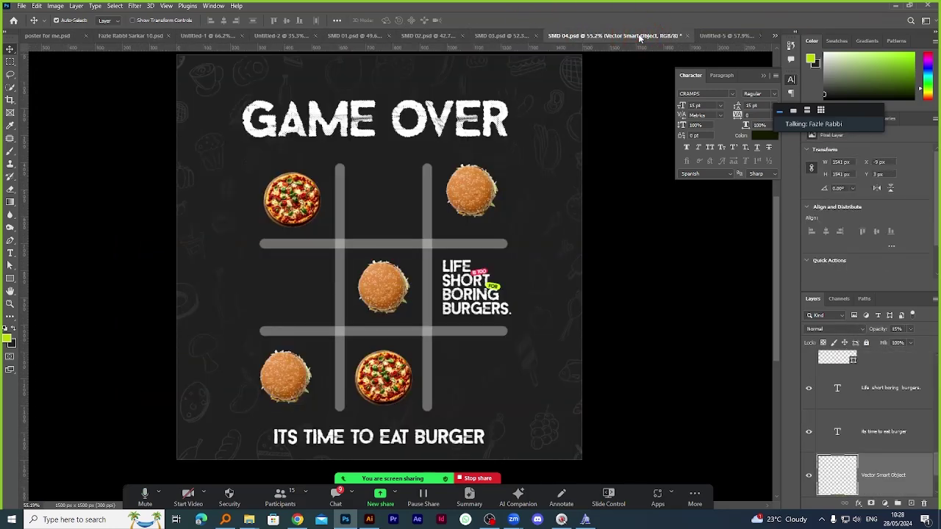
left_click(722, 35)
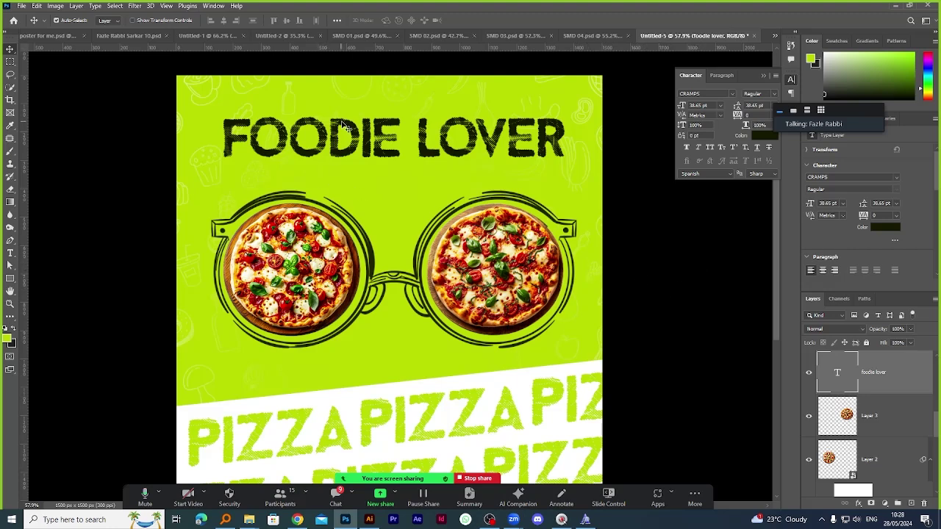
scroll(485, 249, "down", 3)
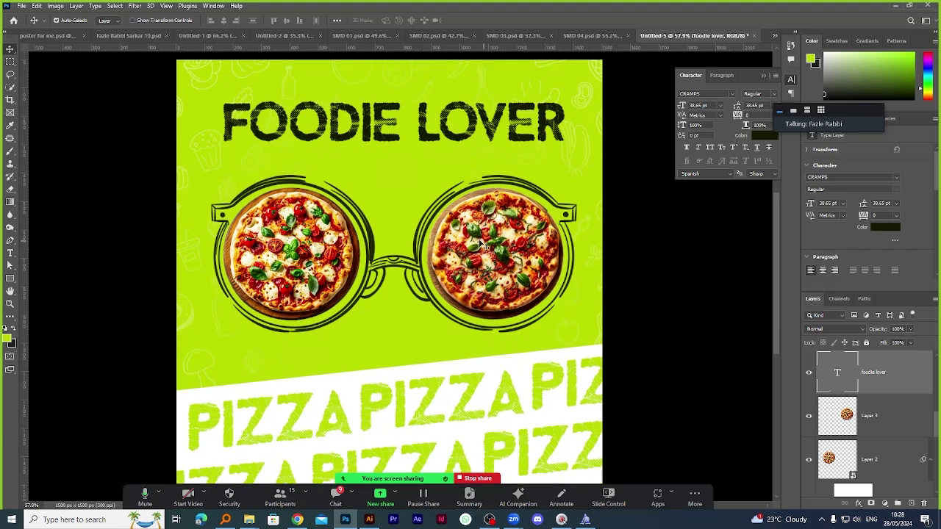
scroll(516, 292, "up", 2)
left_click(489, 519)
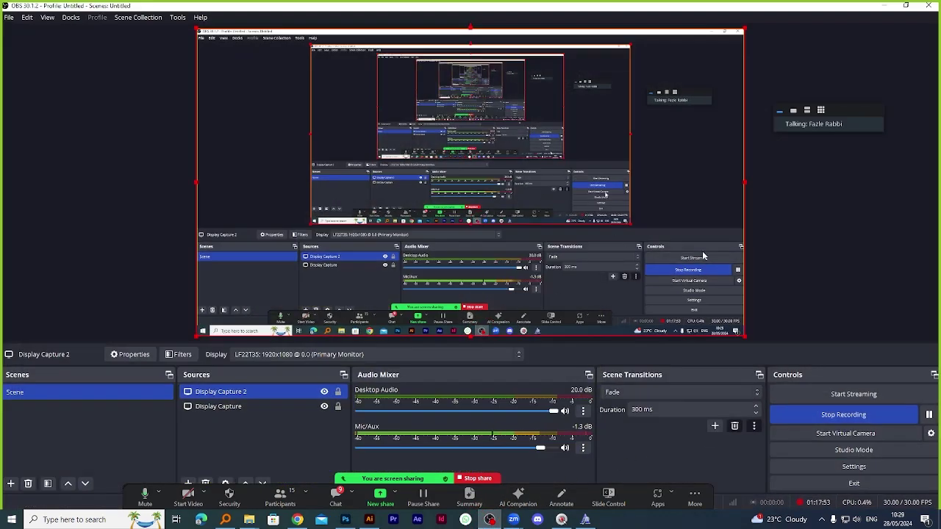